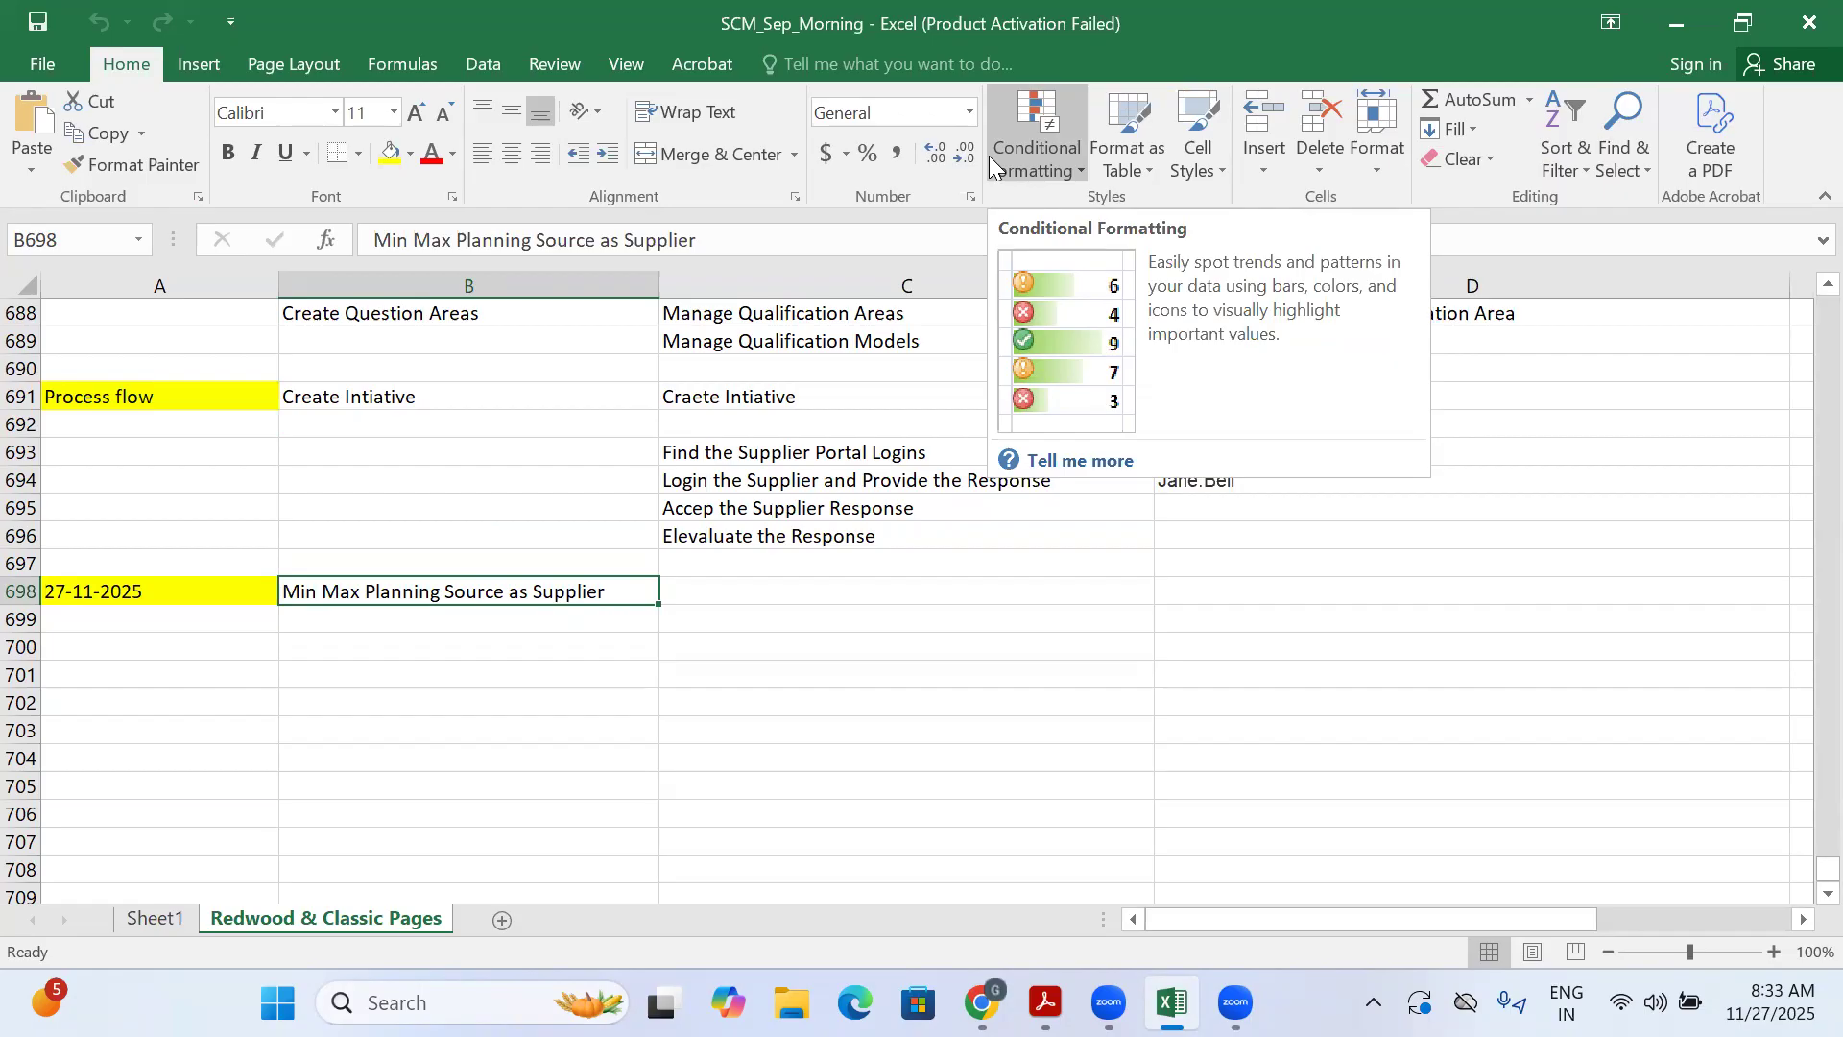
# Enter "Source Doc: Requisation" in cell C698 beside the Min Max Planning Source as Supplier entry
pyautogui.click(483, 703)
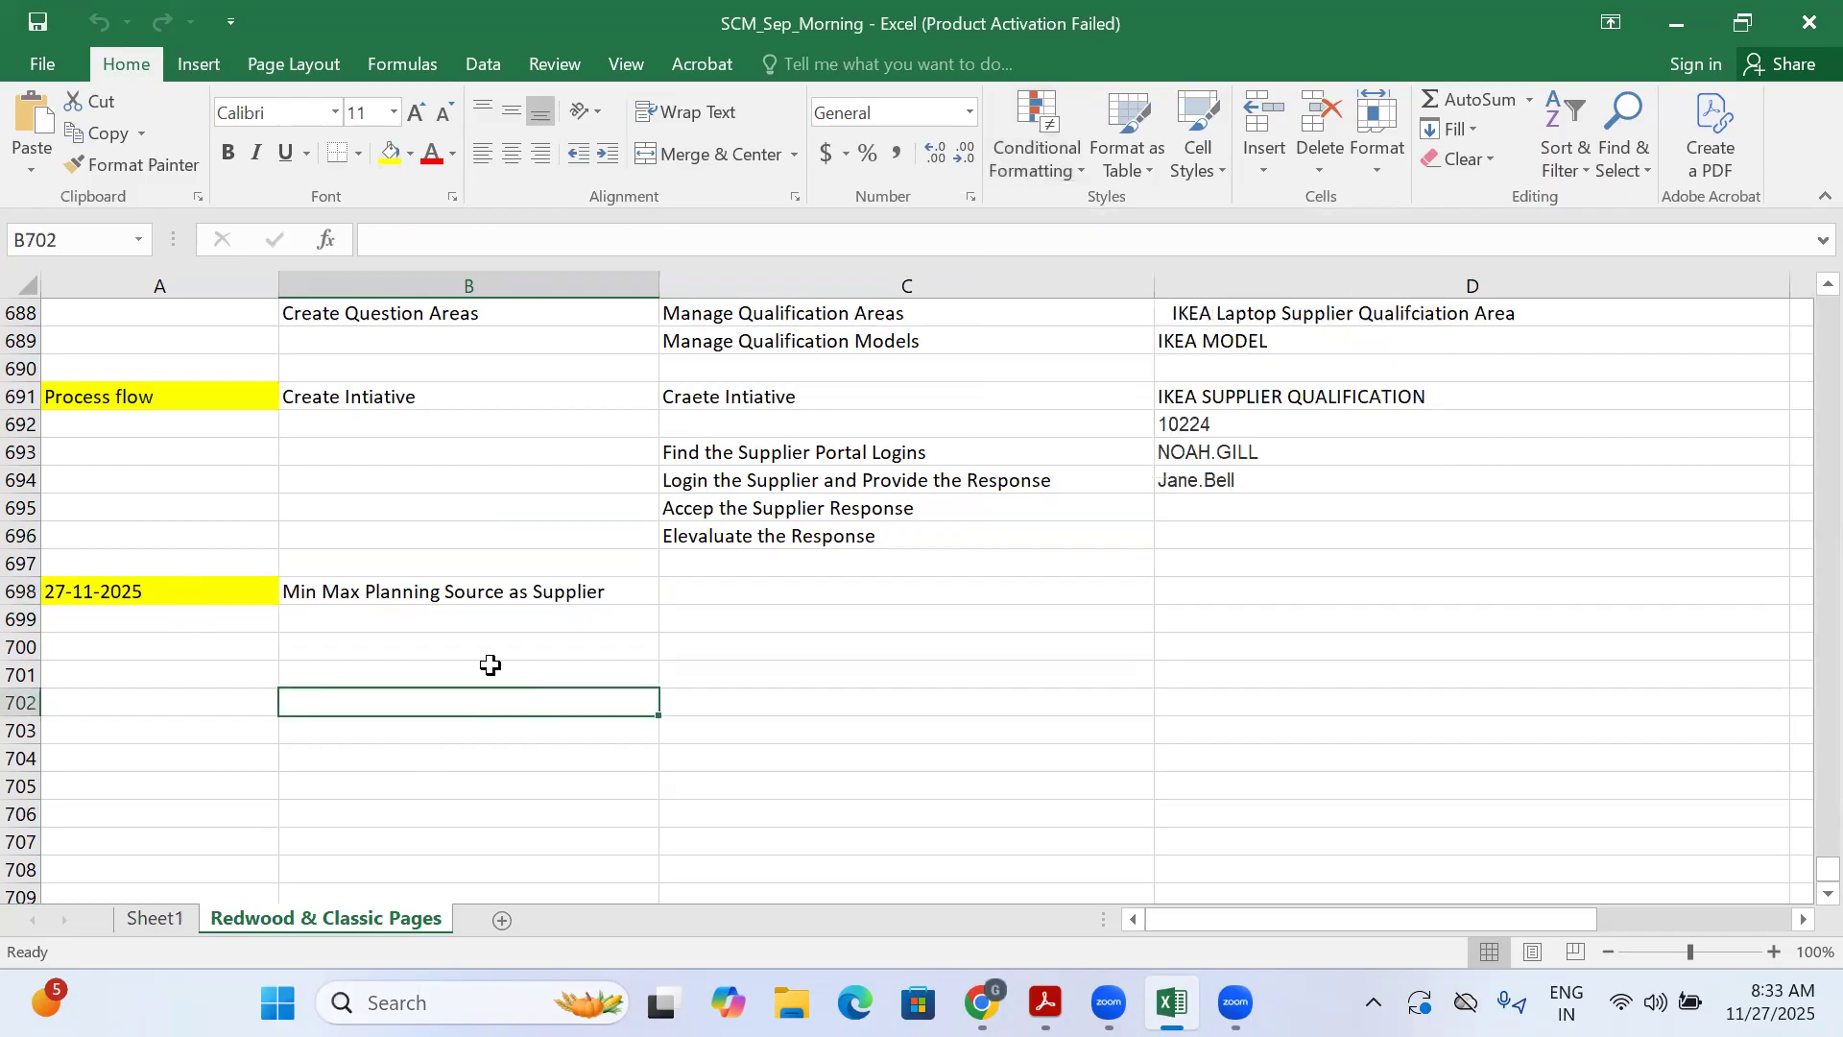
pyautogui.click(507, 588)
pyautogui.click(761, 588)
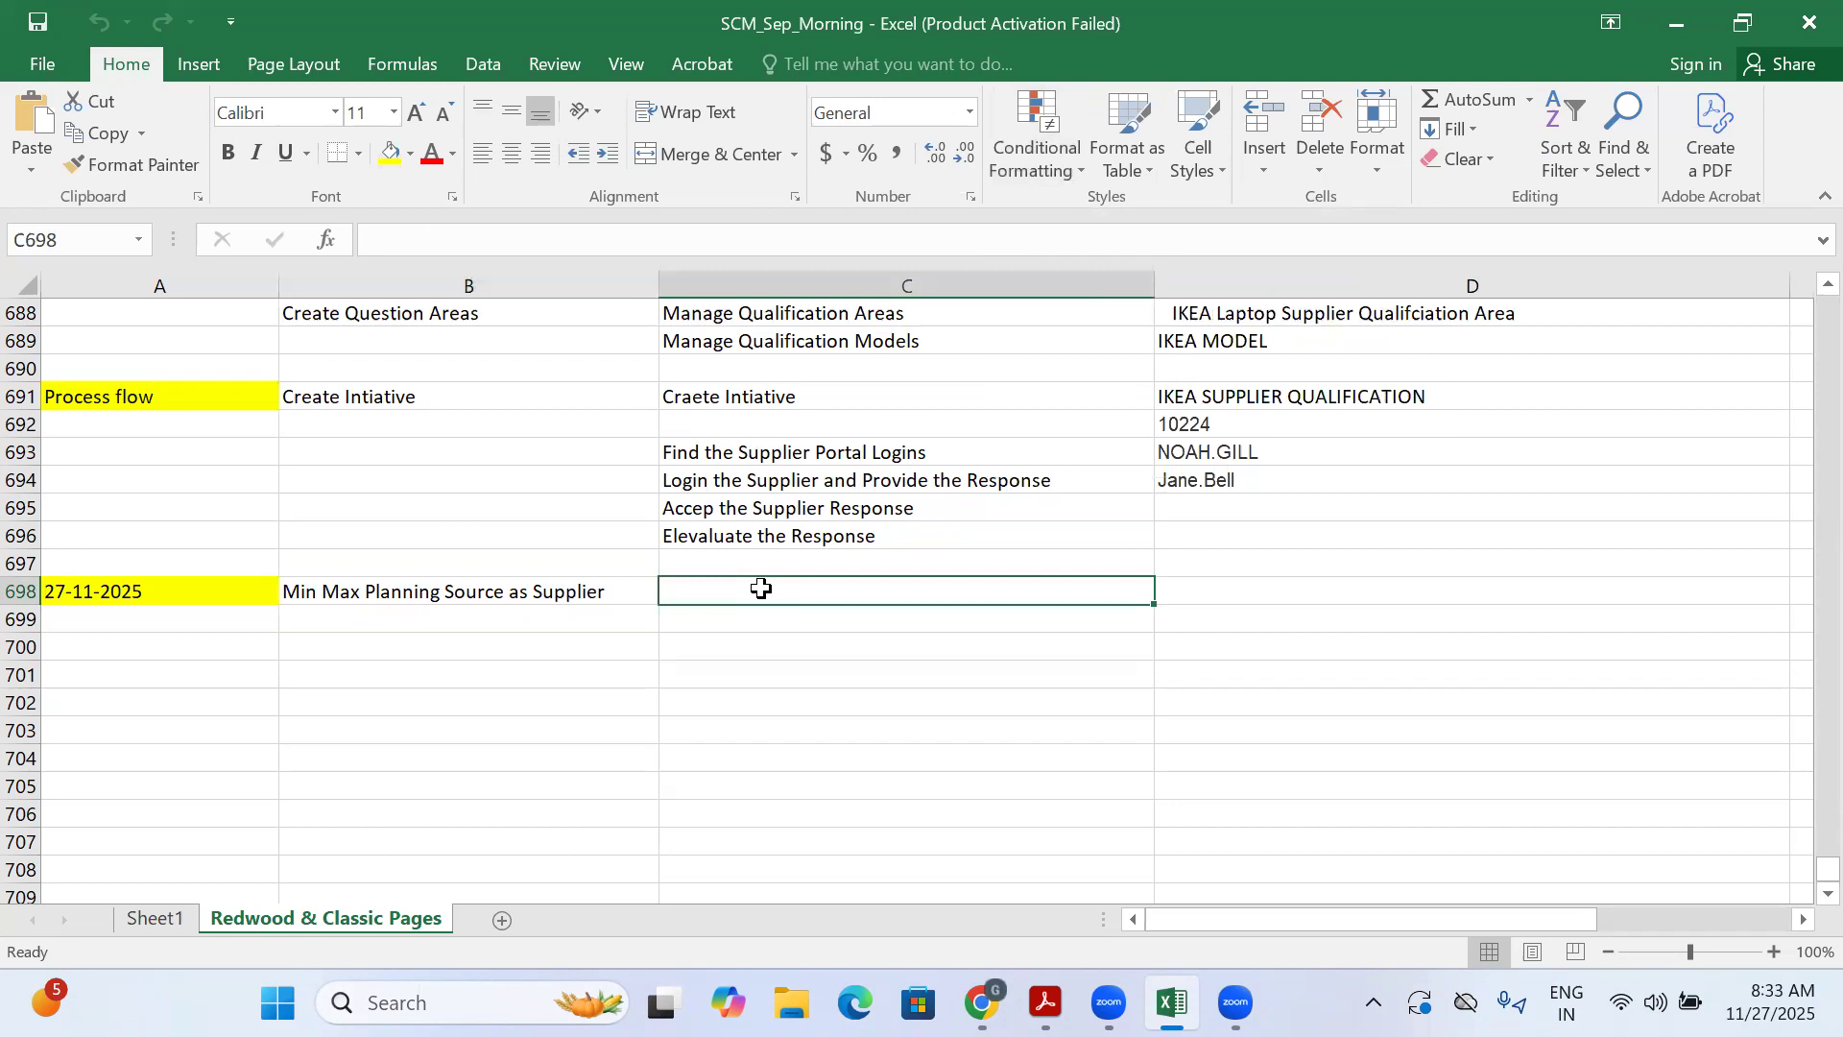
pyautogui.write('Sourc')
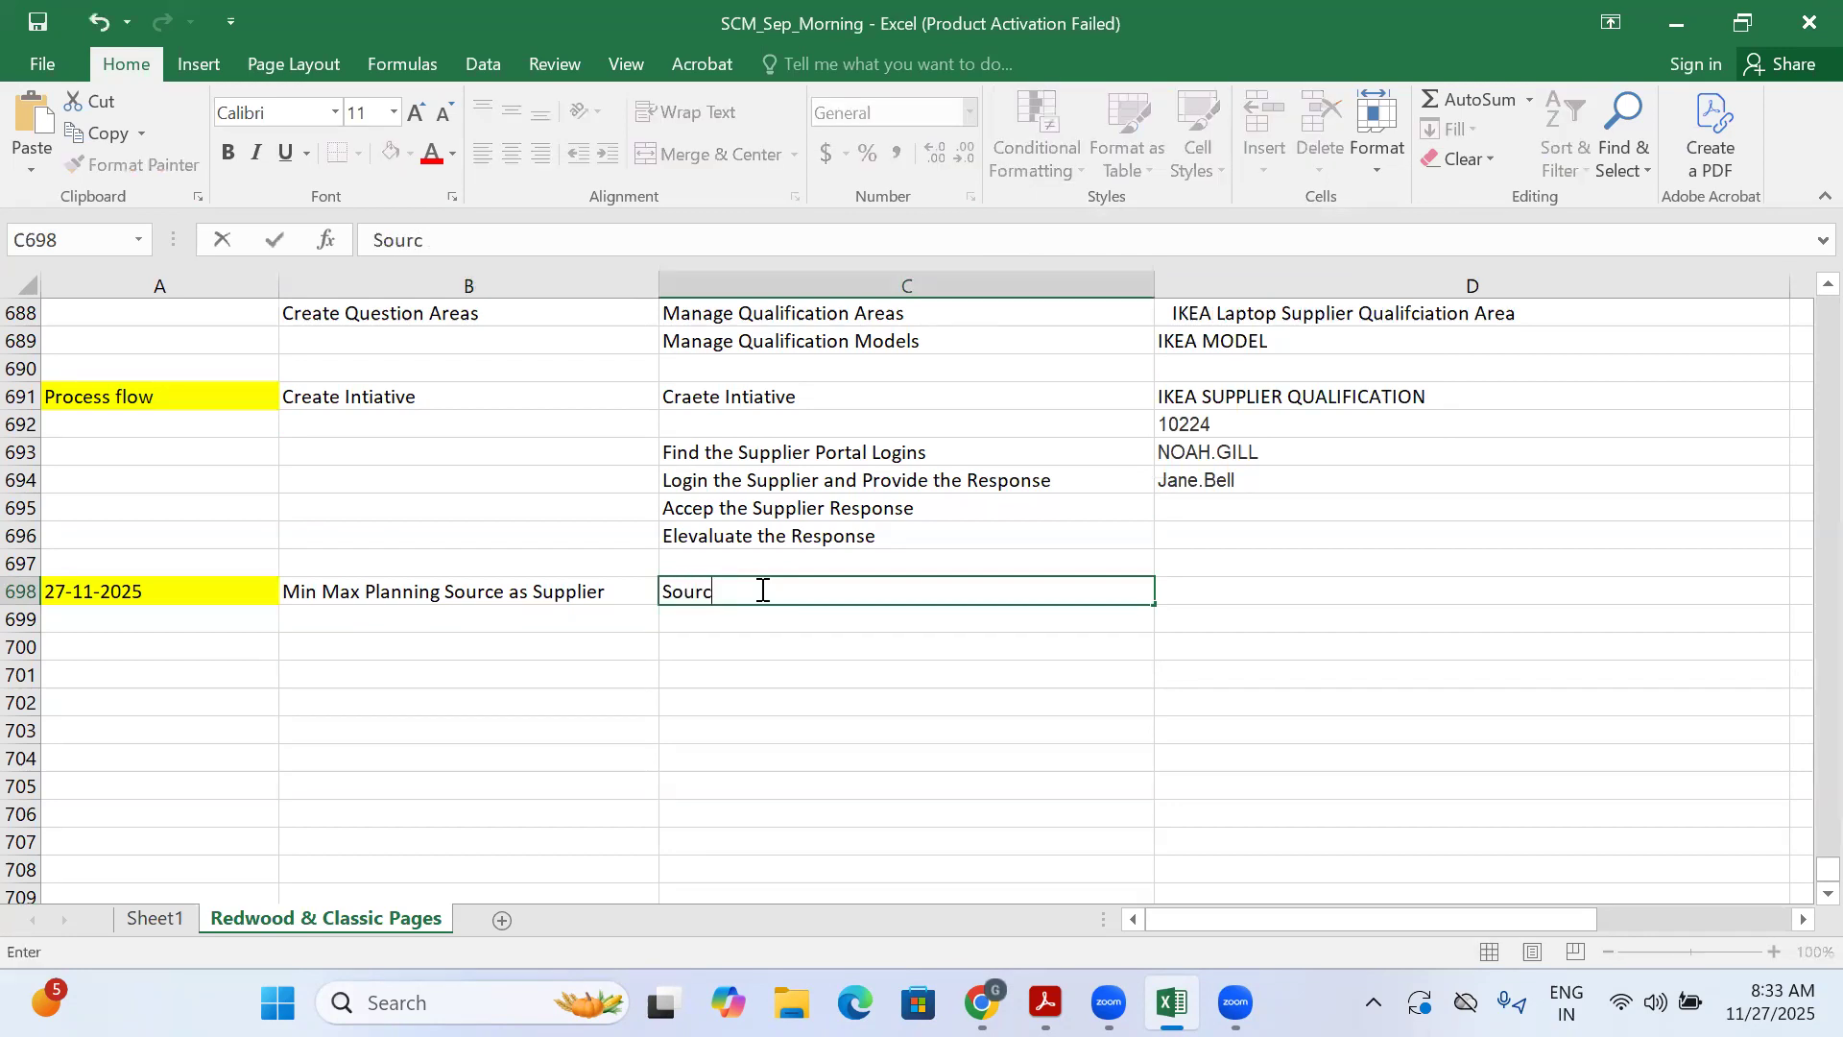
pyautogui.write('e Doc: Requisation')
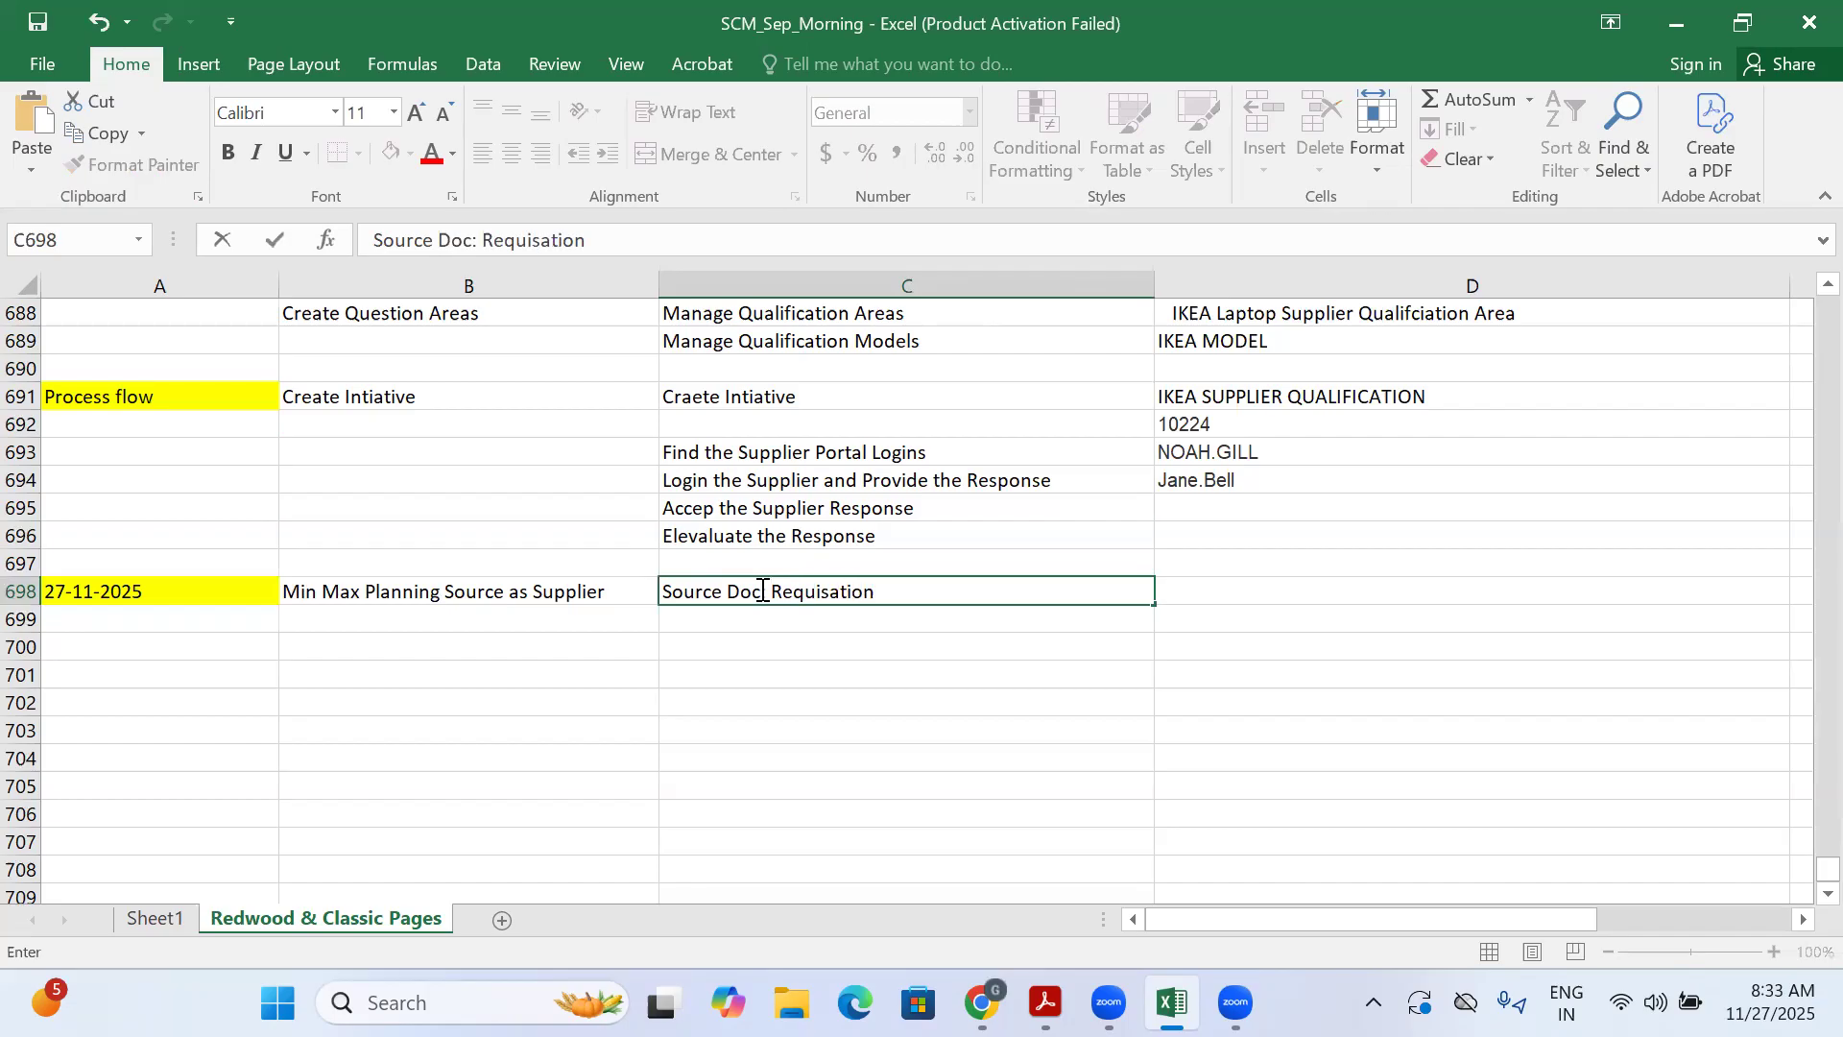
pyautogui.click(786, 644)
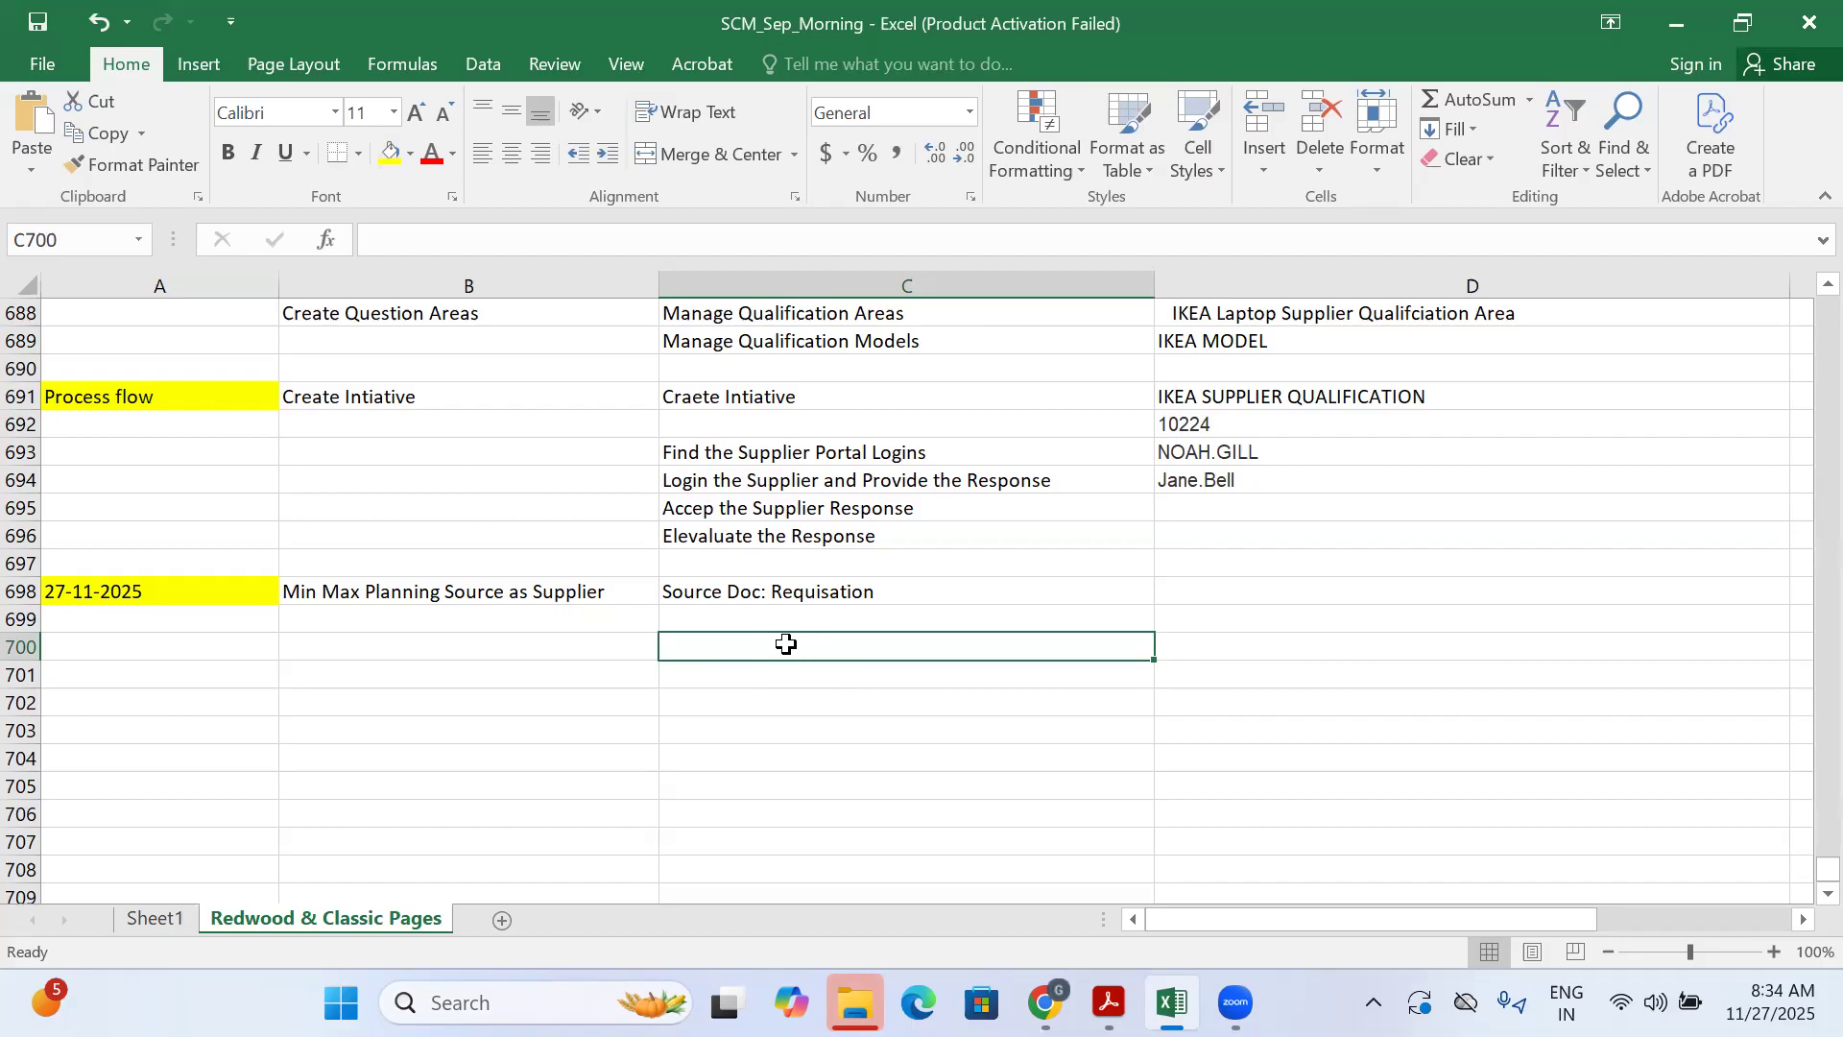
# Review the earlier Min Max Planning notes in rows 237–296, including the planning sources, setups and process flows
pyautogui.click(461, 650)
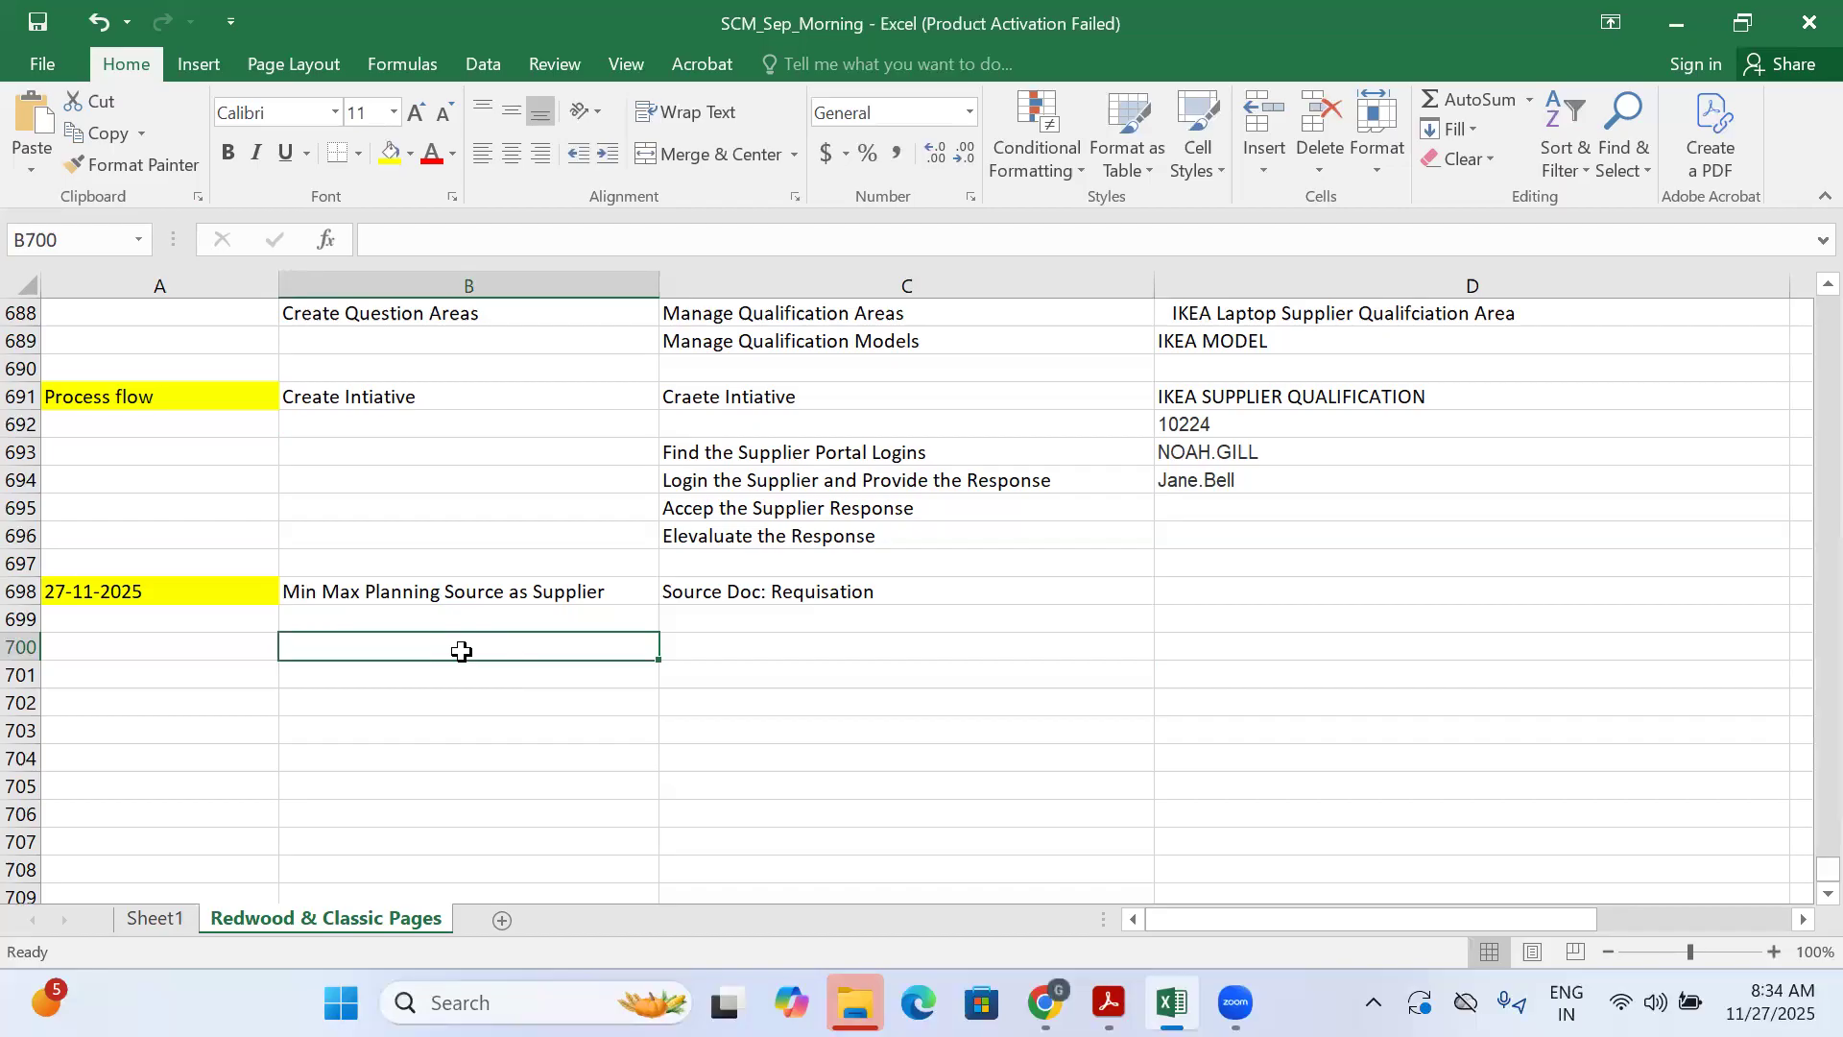
pyautogui.scroll(20, 462, 651)
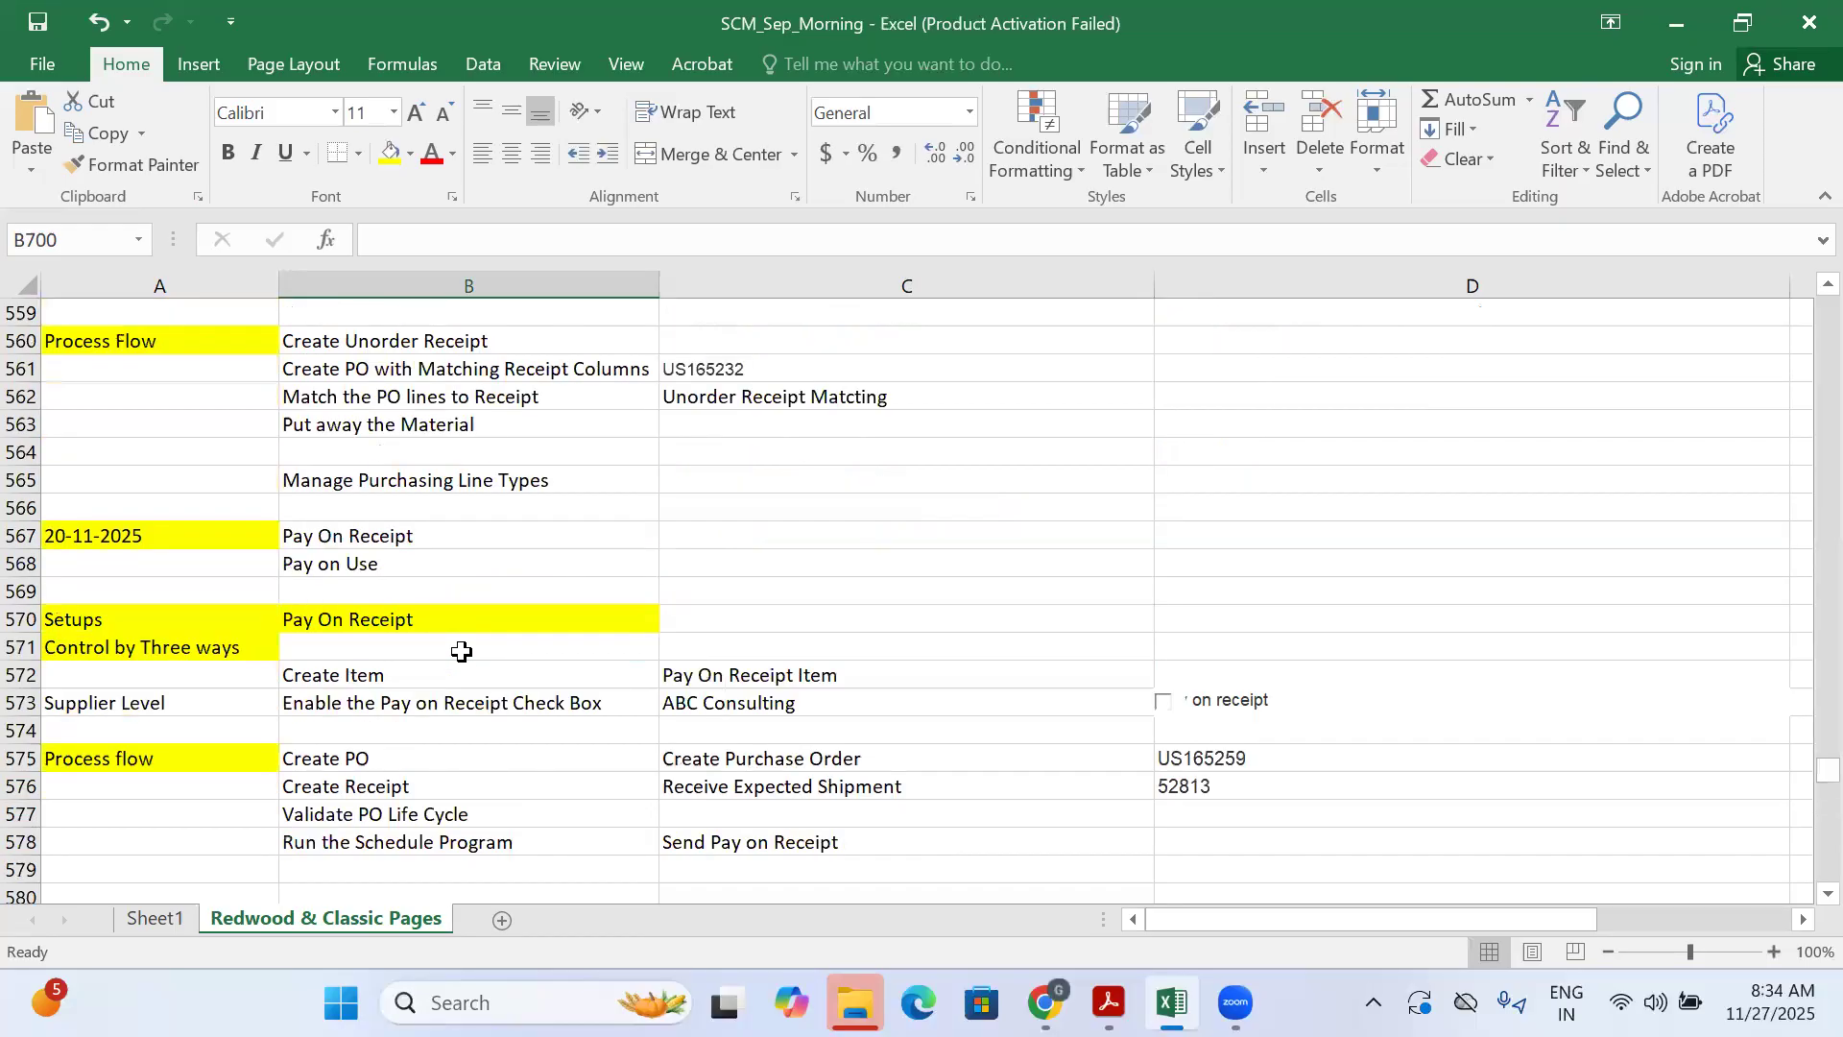
pyautogui.scroll(20, 462, 651)
pyautogui.scroll(20, 462, 651)
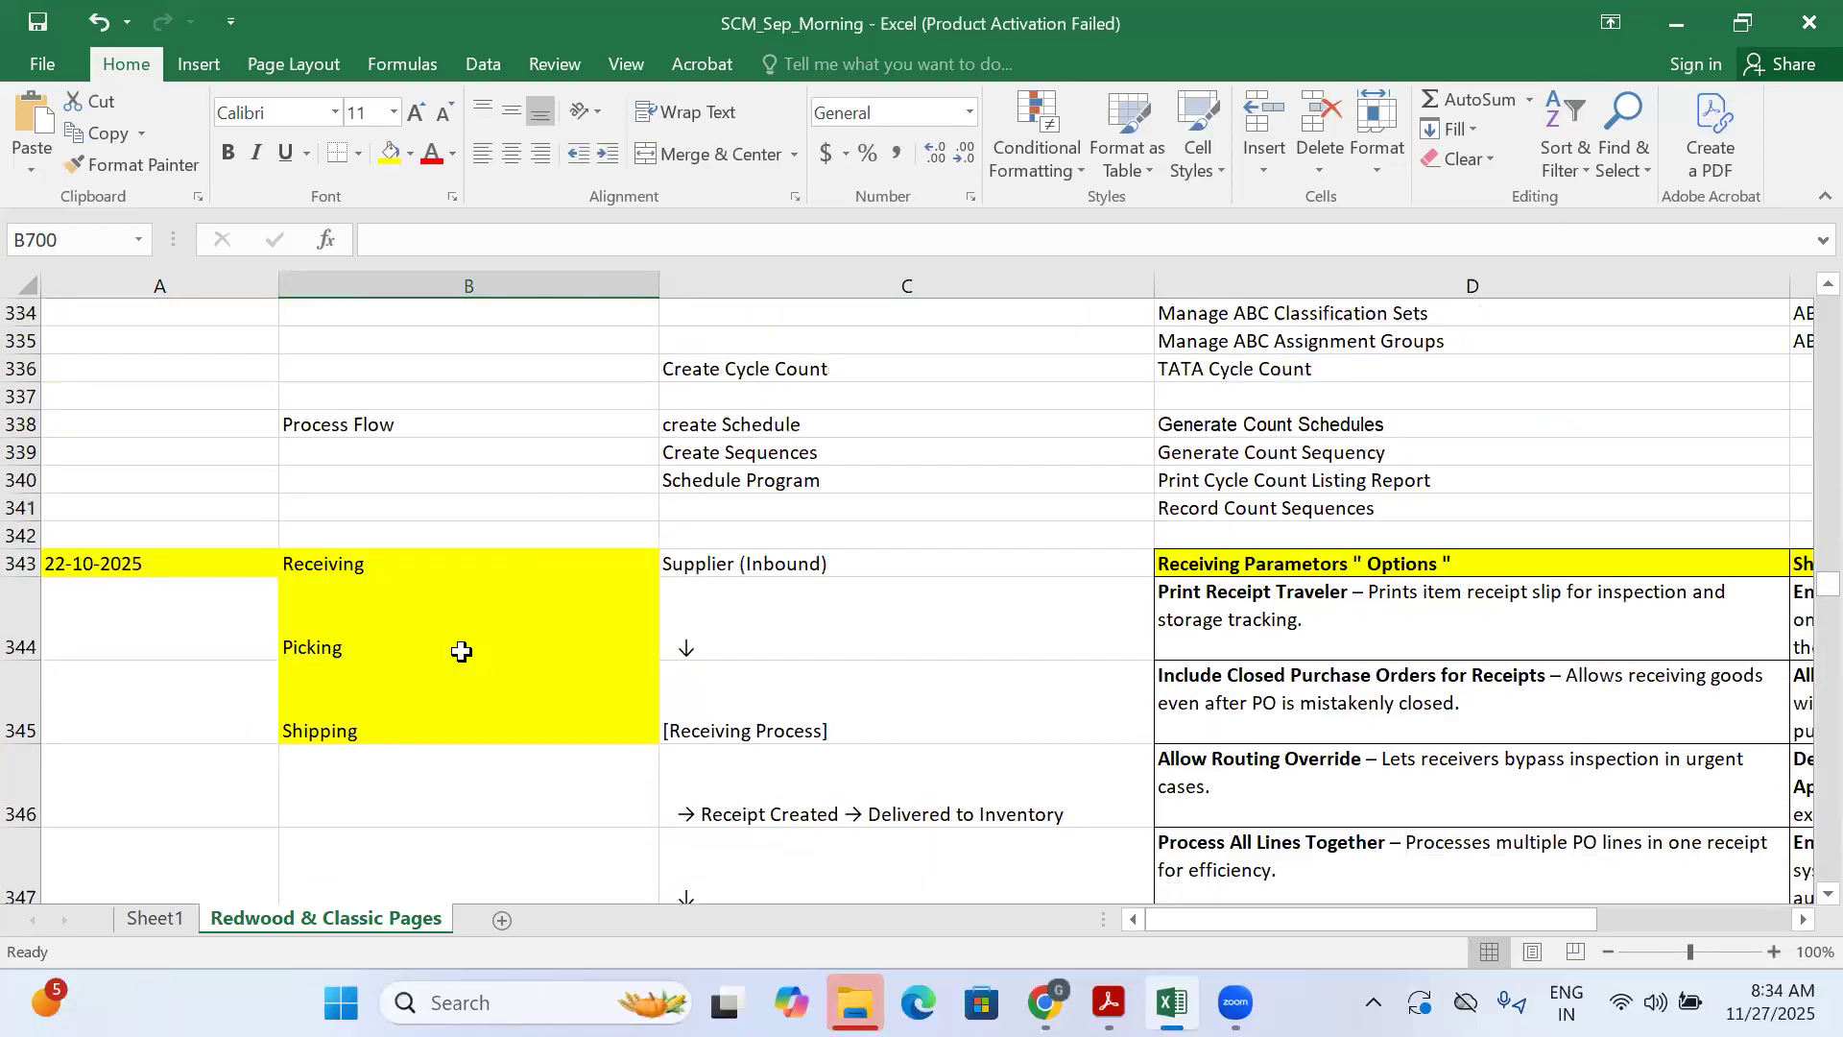
pyautogui.scroll(20, 461, 651)
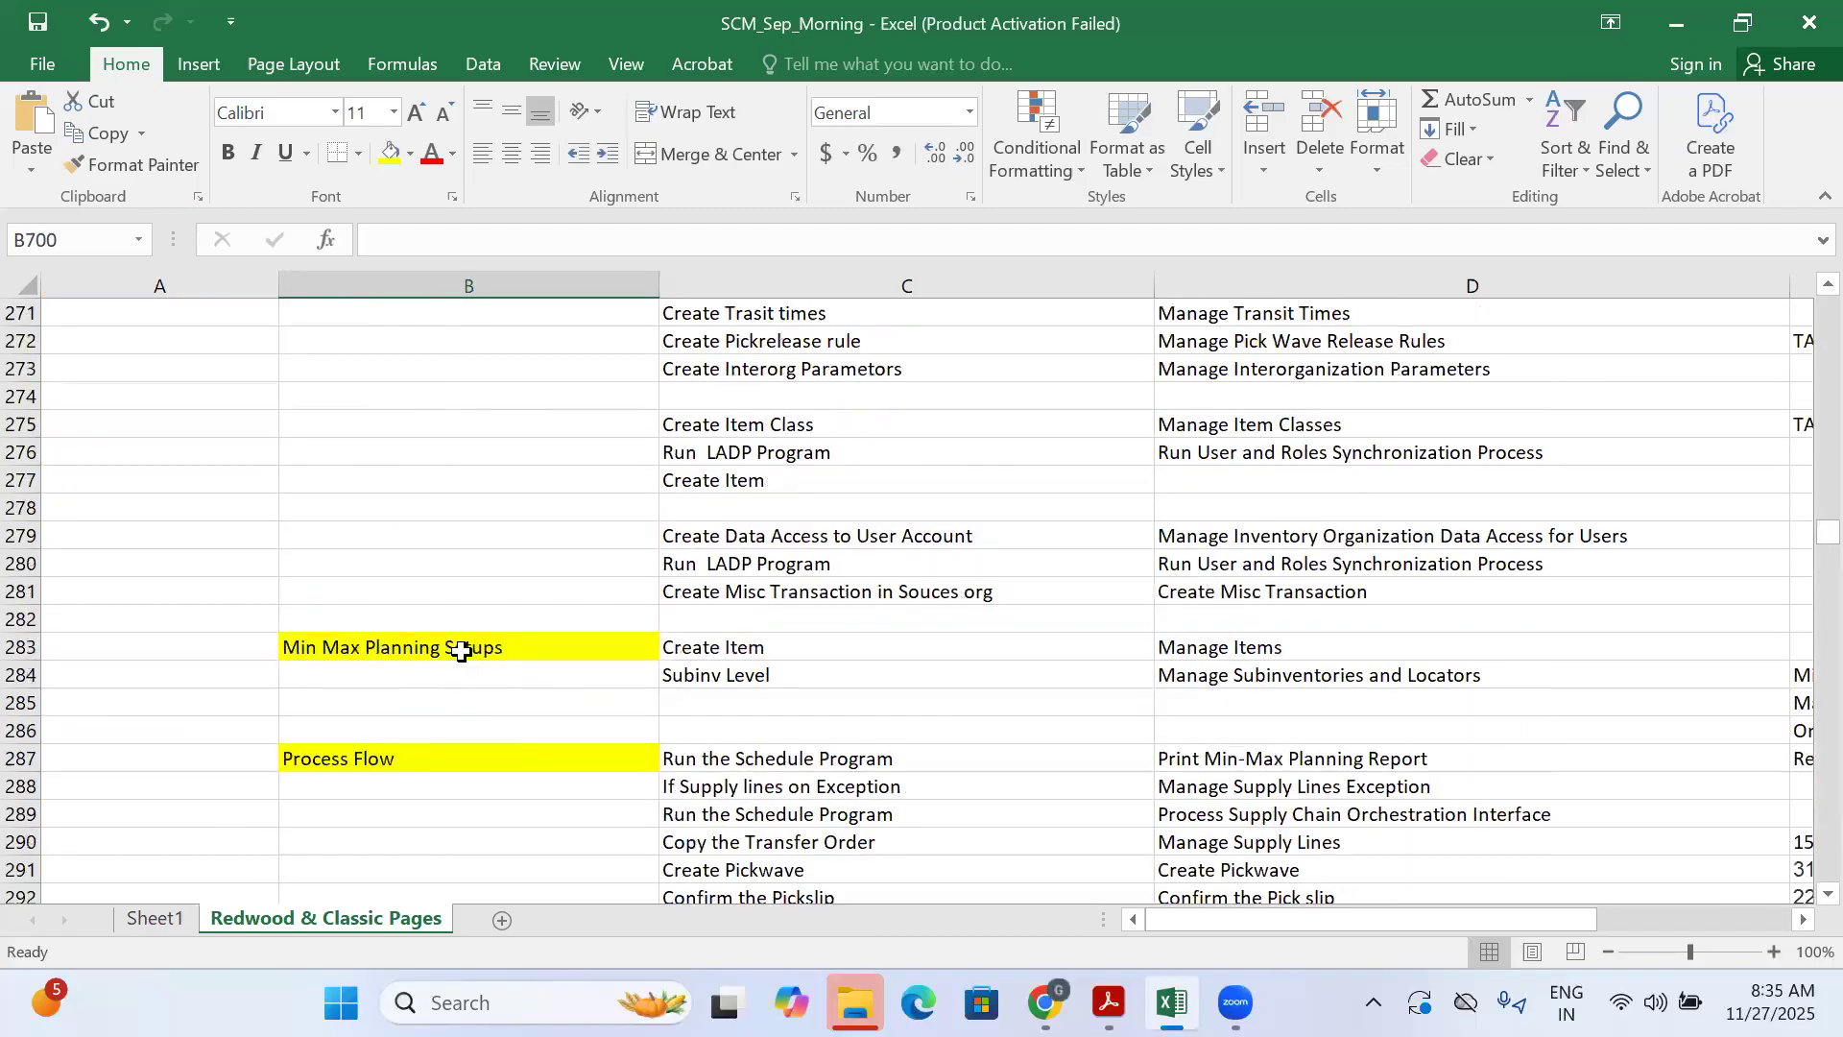
pyautogui.click(462, 651)
pyautogui.scroll(-3, 560, 650)
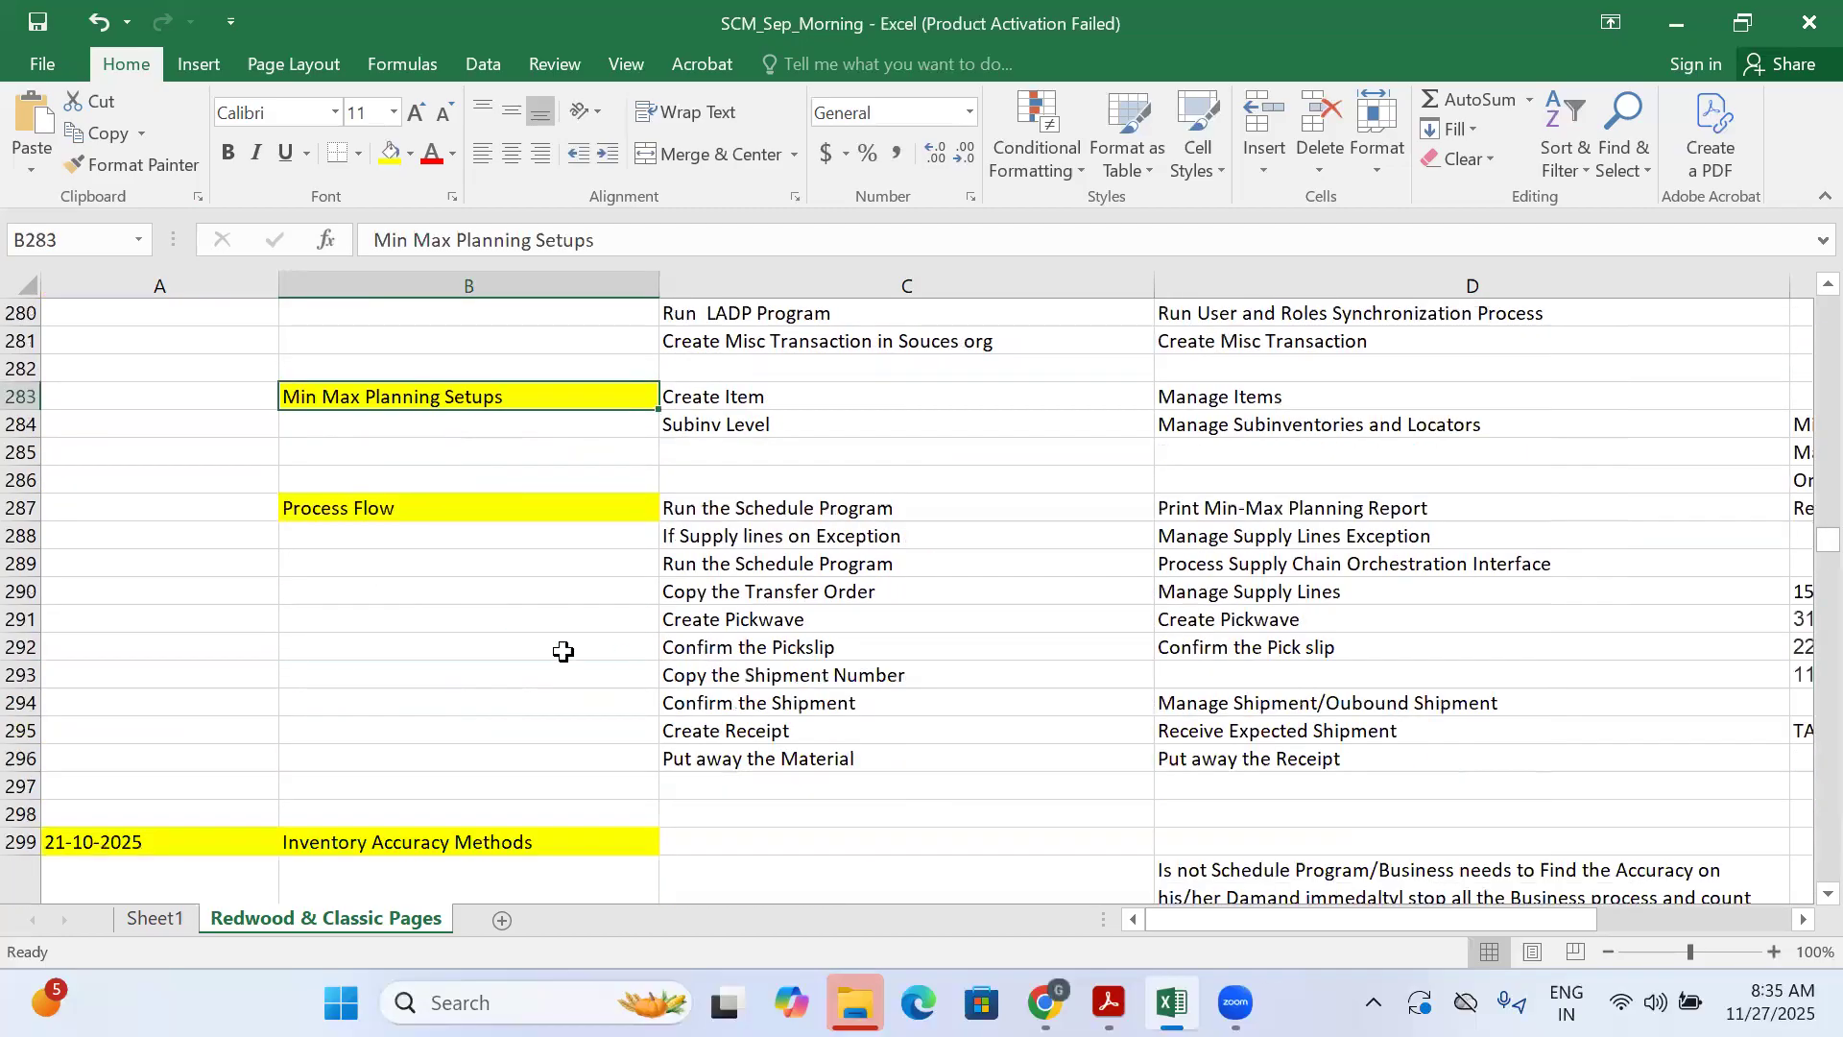
pyautogui.scroll(-2, 468, 639)
pyautogui.scroll(11, 388, 596)
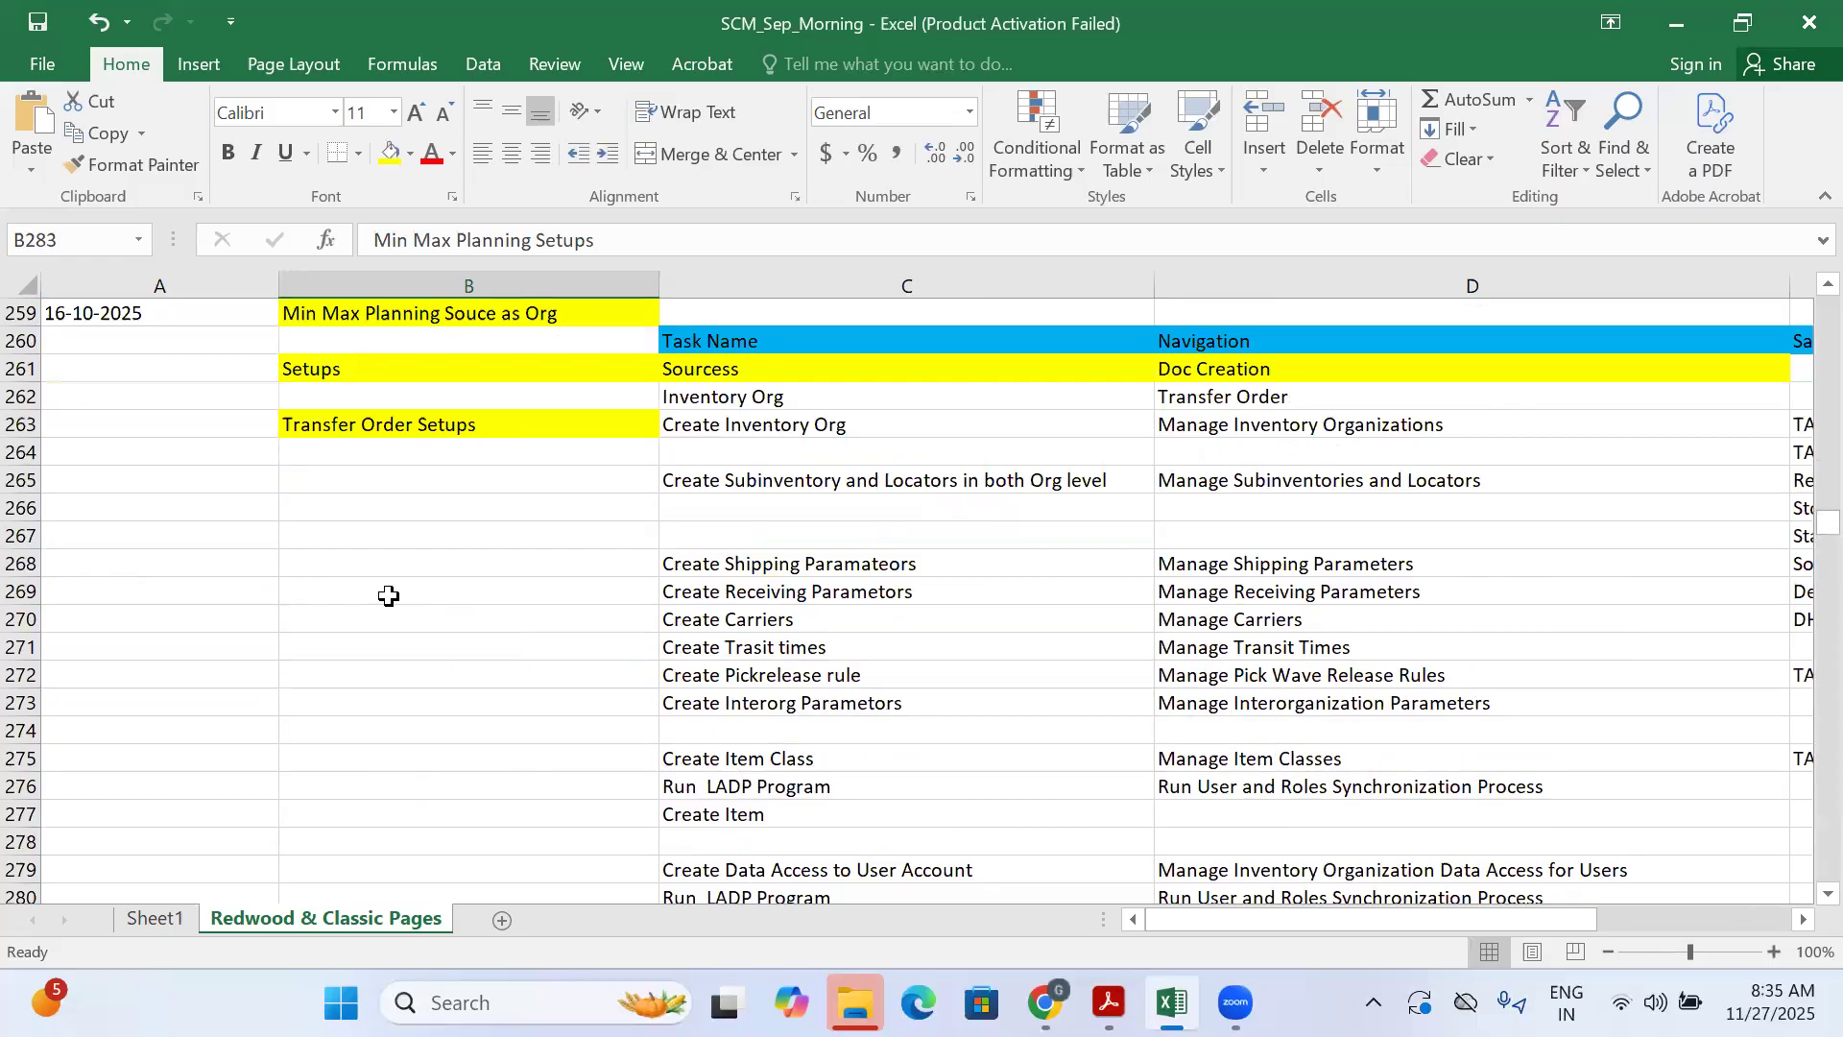
pyautogui.click(430, 461)
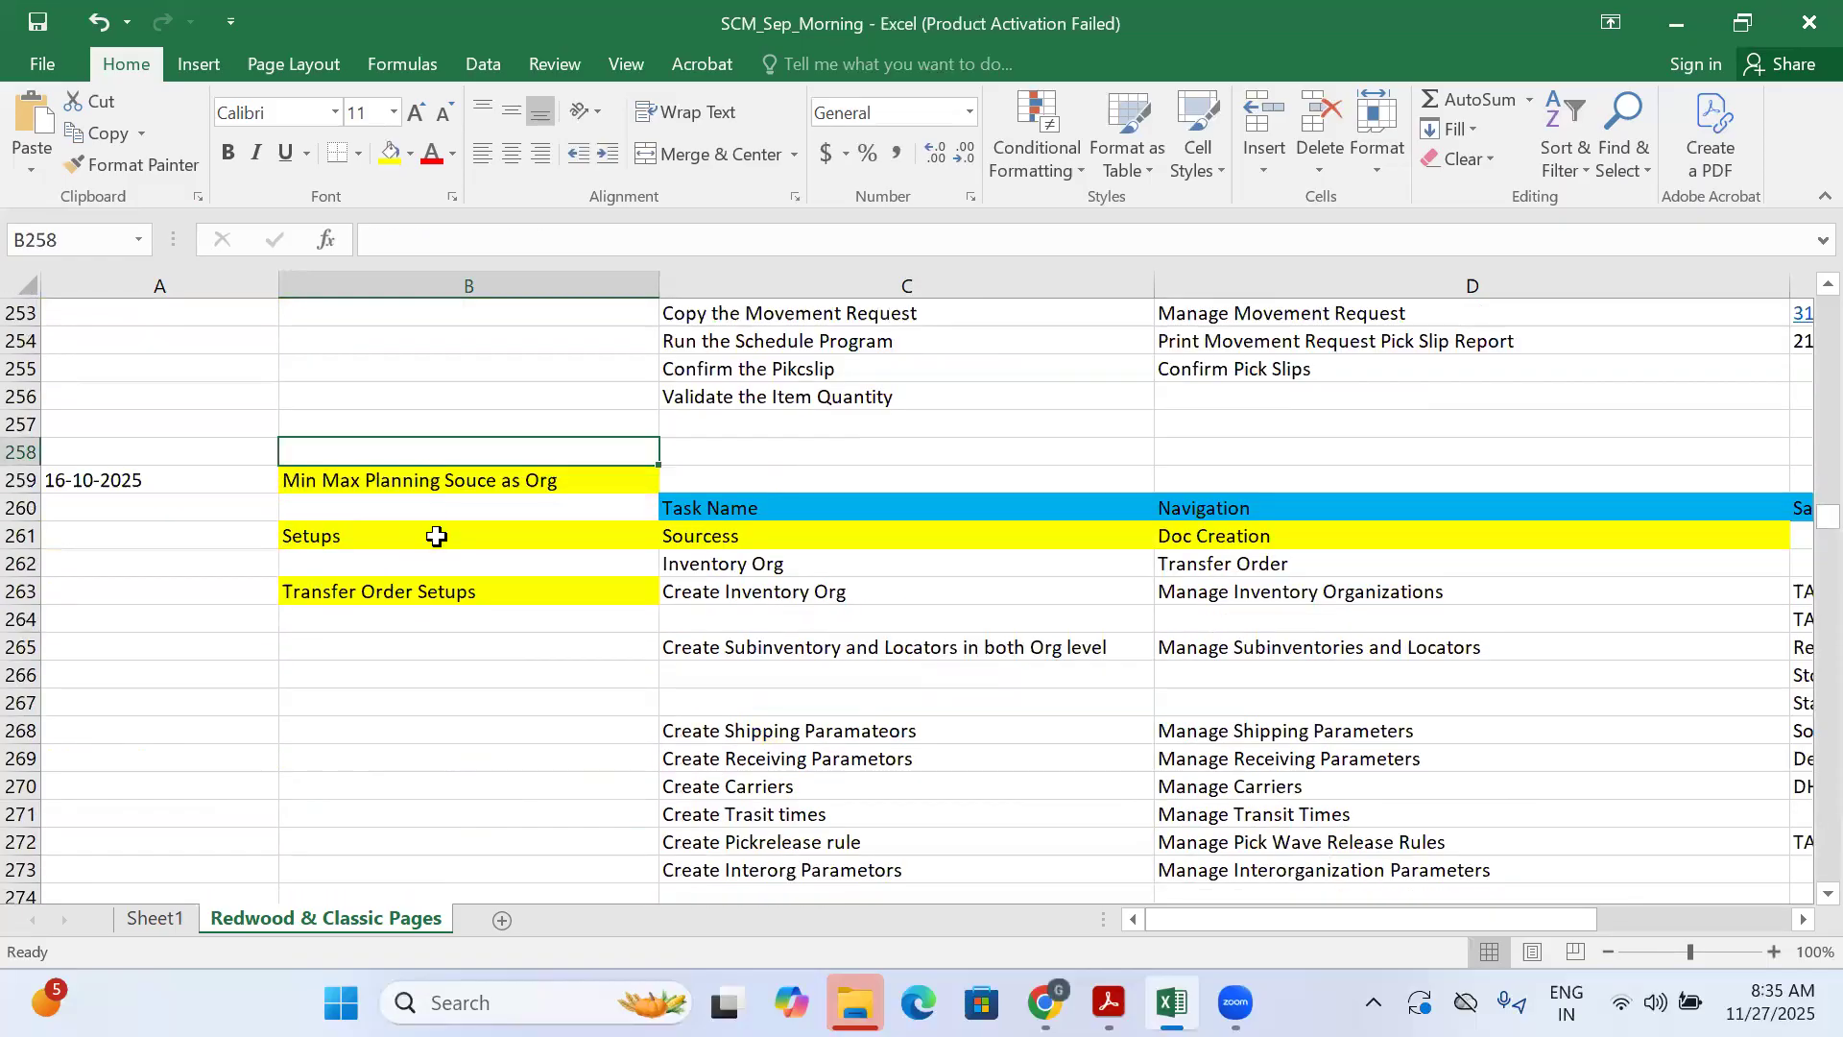
pyautogui.scroll(6, 432, 518)
pyautogui.click(473, 361)
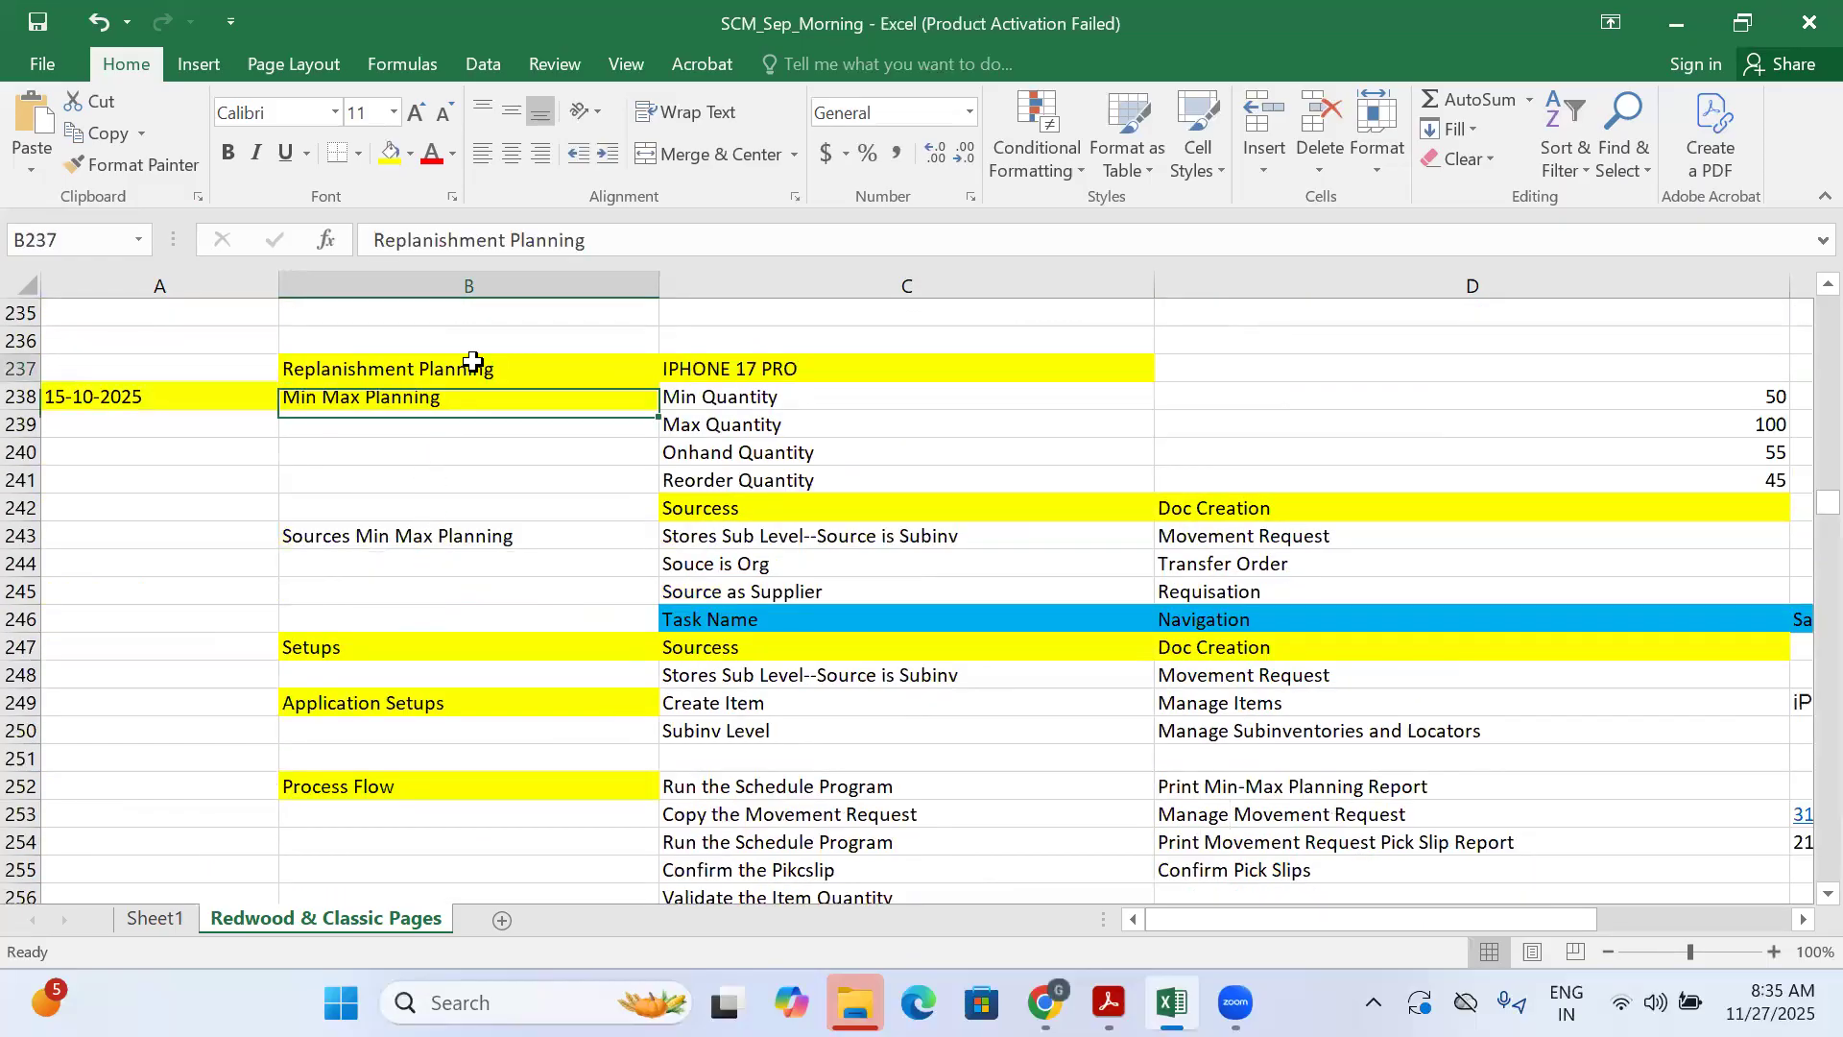
pyautogui.click(490, 531)
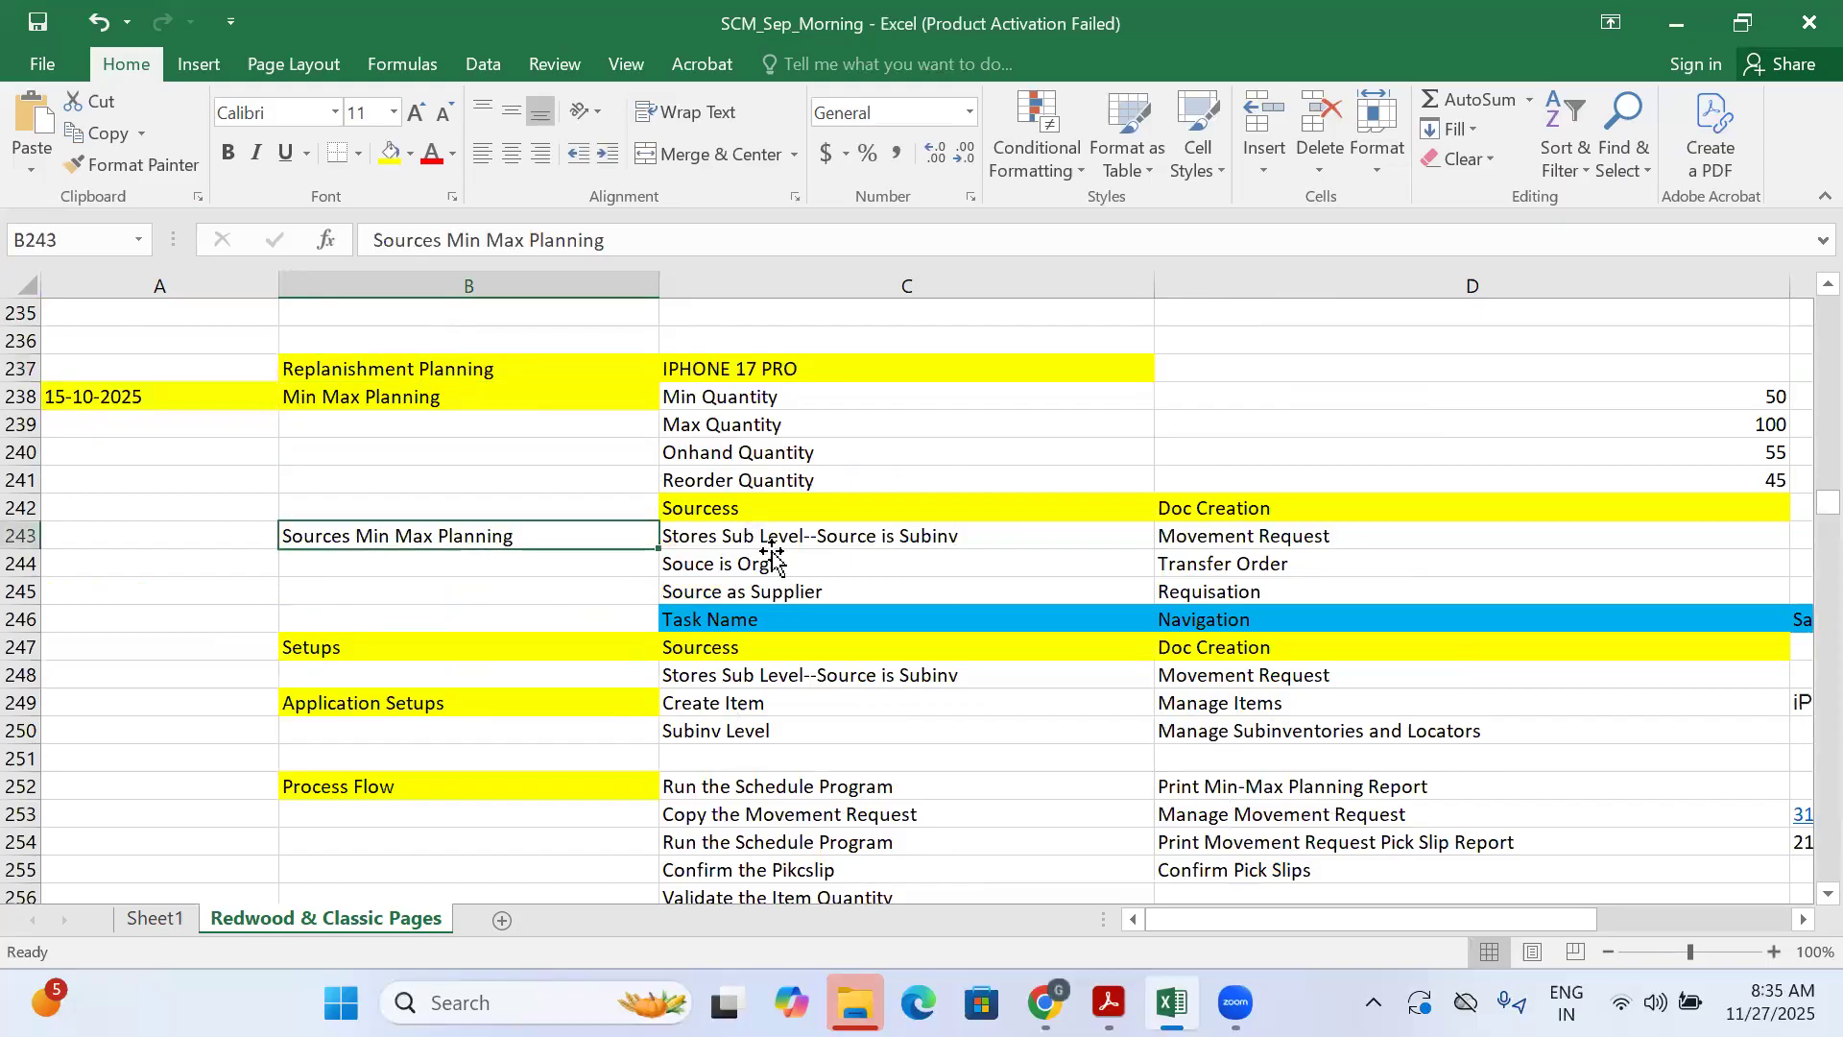
pyautogui.click(772, 560)
# Below the 27-11-2025 Min Max Planning entry, enter "Setups" in cell B699 and "Item Level" in cell C699
pyautogui.scroll(-20, 768, 561)
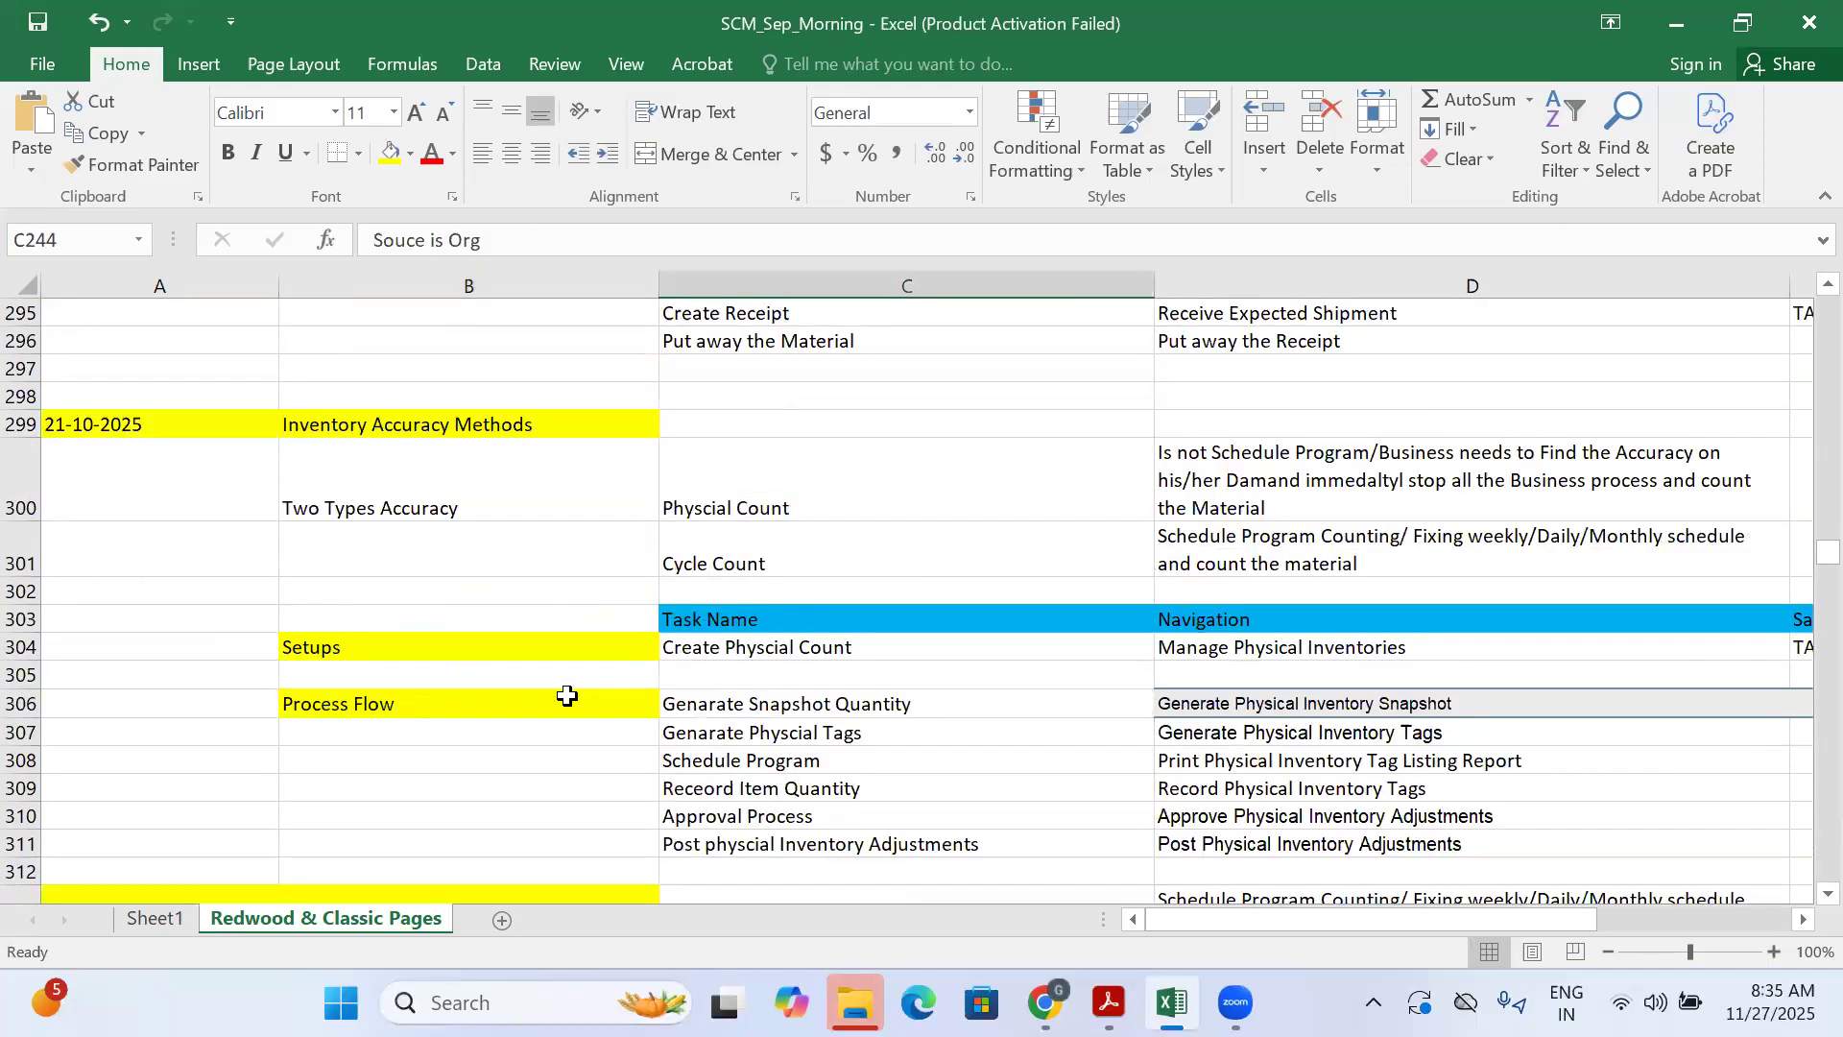
pyautogui.scroll(-20, 567, 695)
pyautogui.scroll(-20, 554, 719)
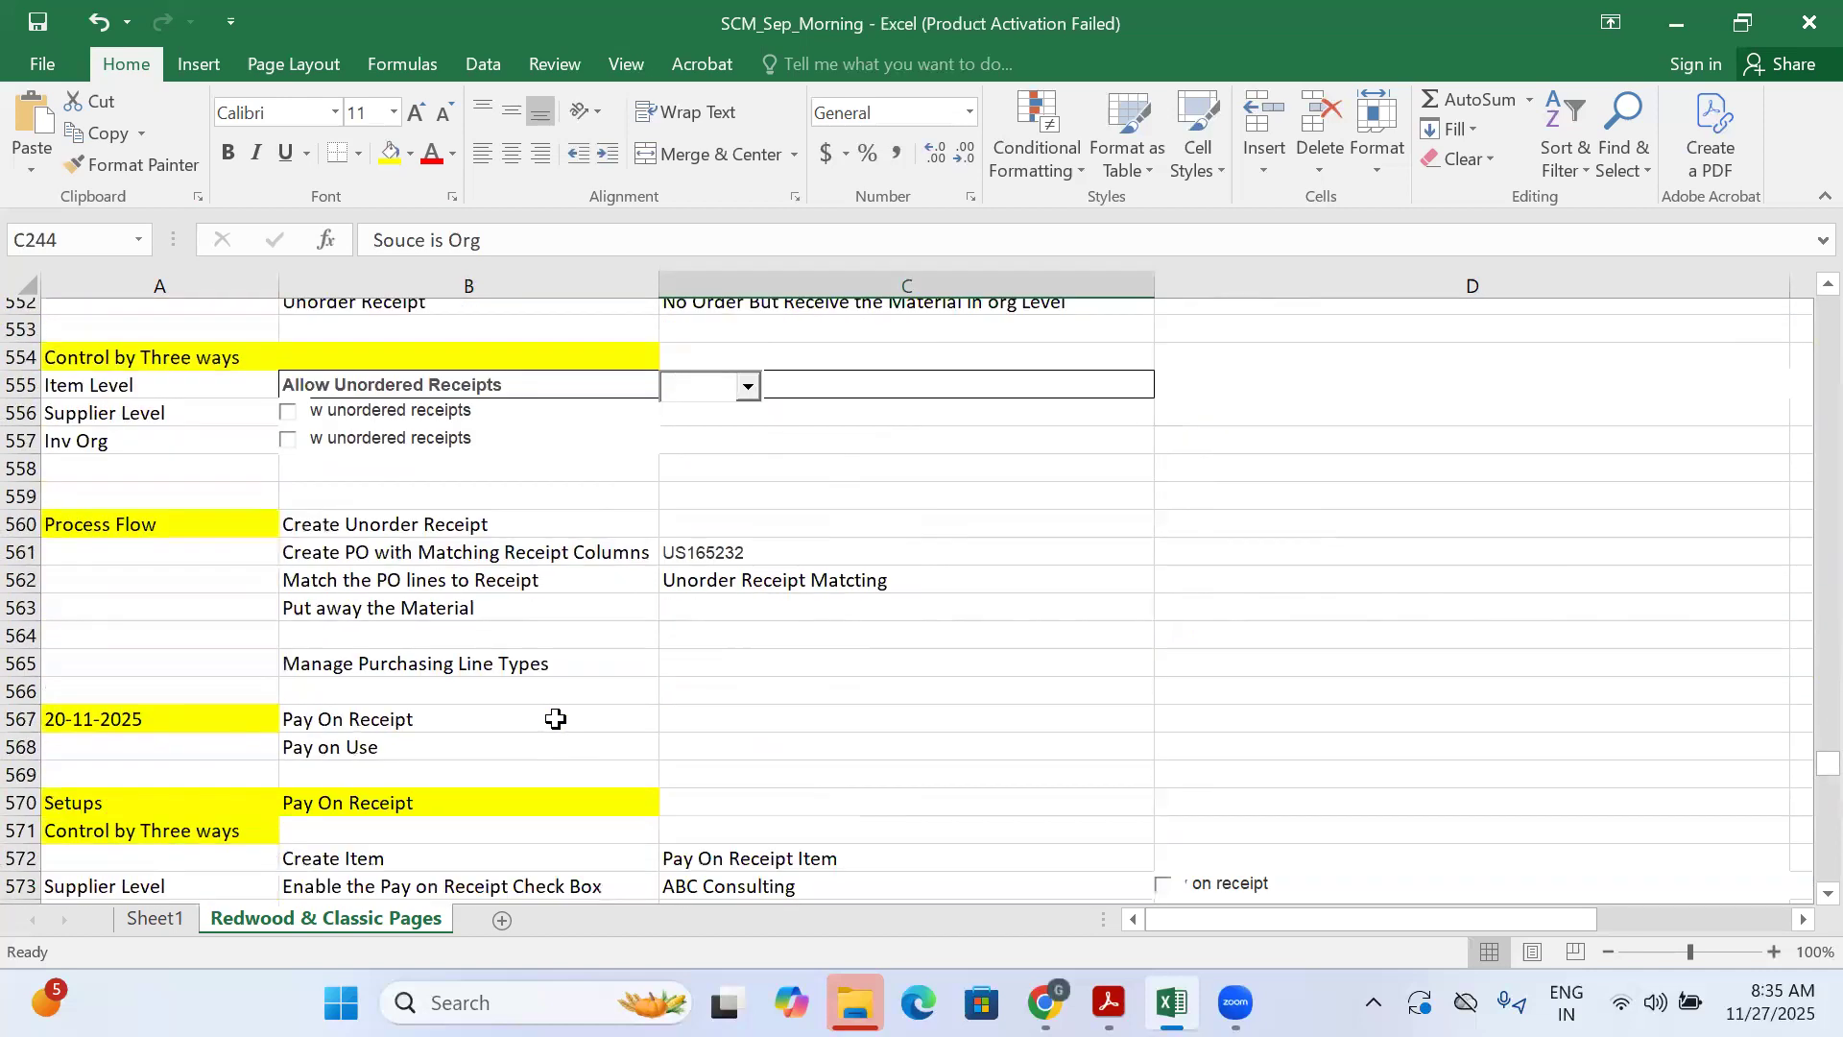
pyautogui.scroll(-20, 555, 719)
pyautogui.scroll(-8, 547, 720)
pyautogui.scroll(4, 481, 572)
pyautogui.click(523, 416)
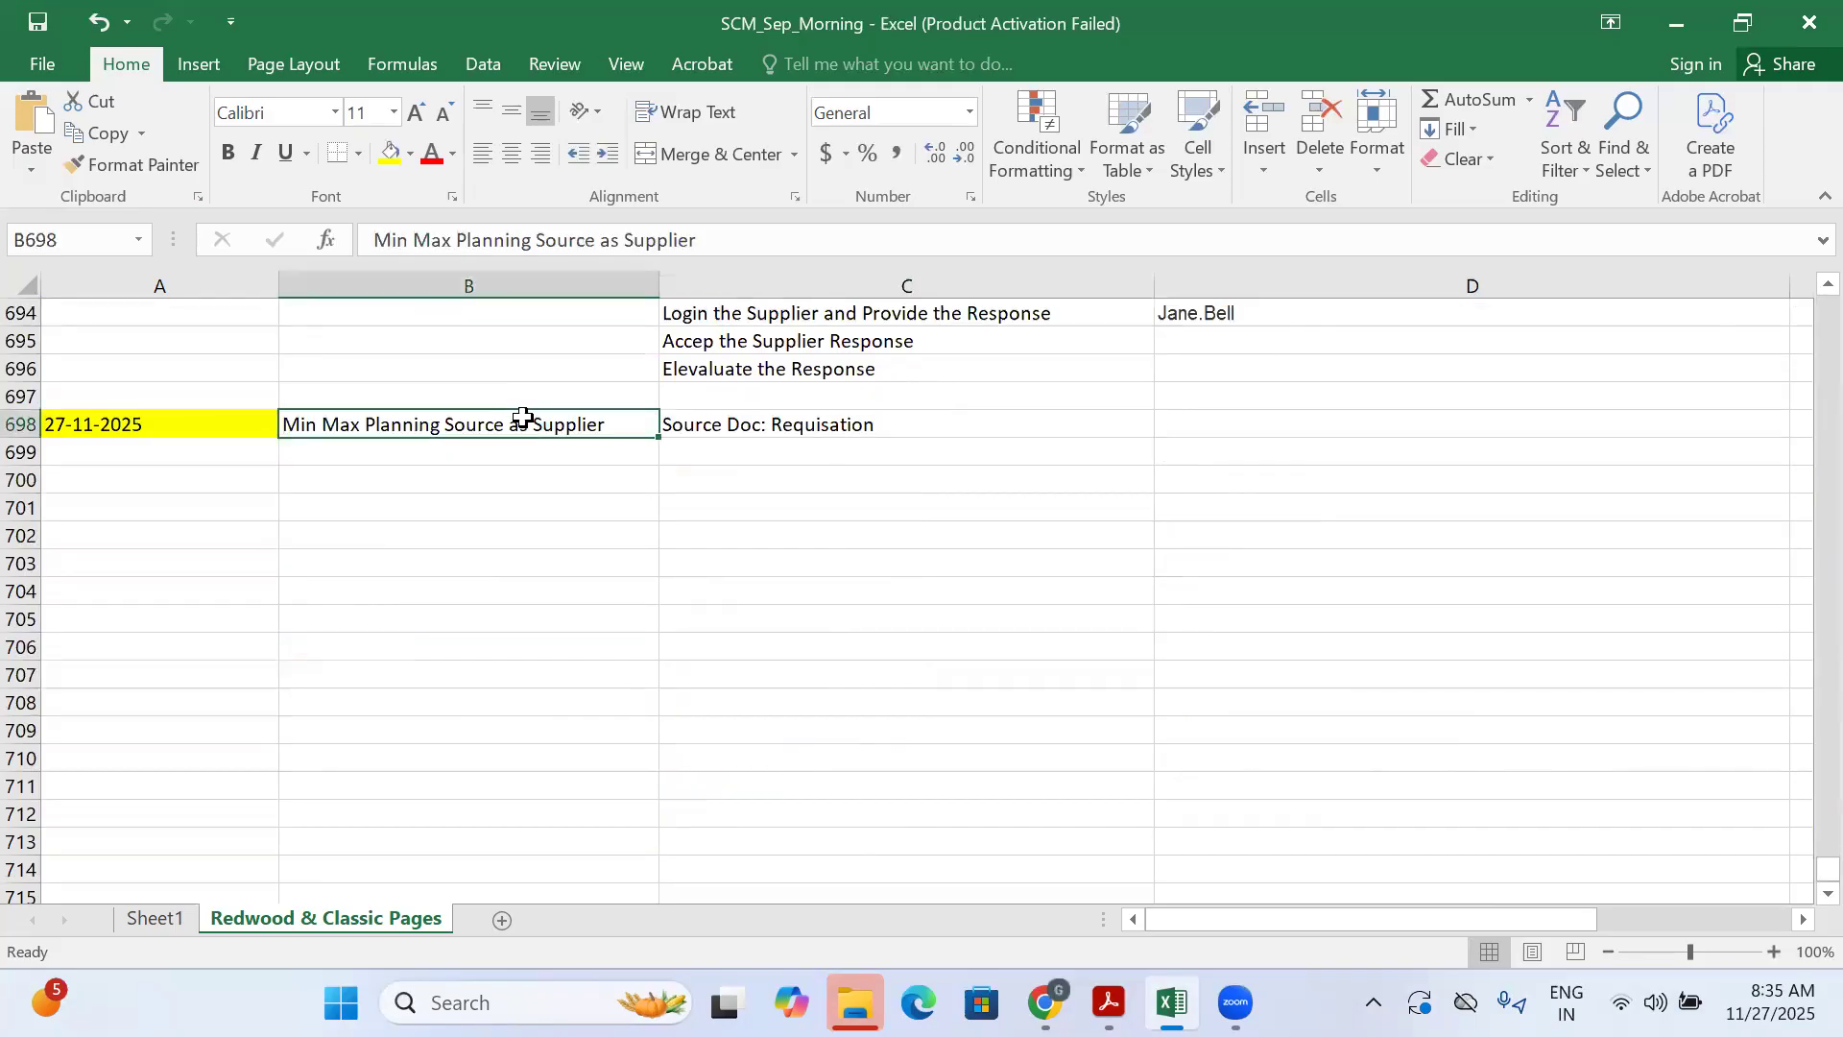
pyautogui.click(530, 452)
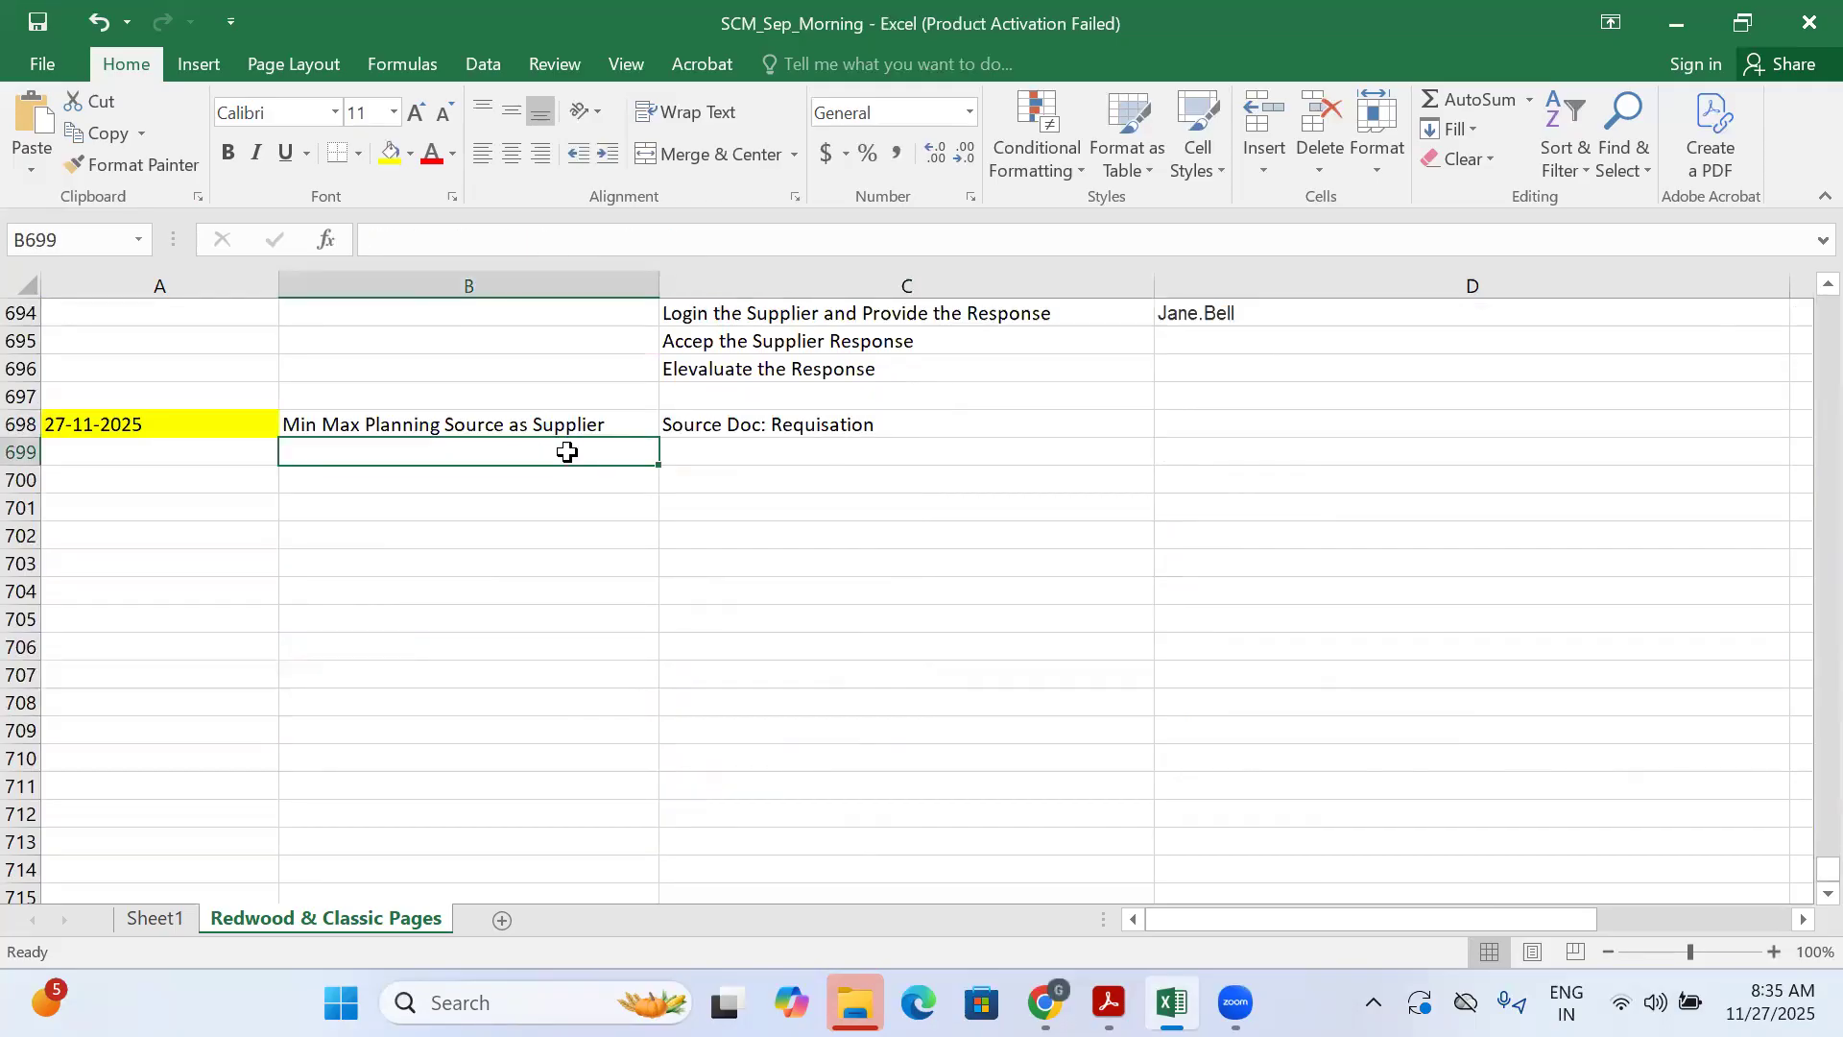
pyautogui.write('Setups')
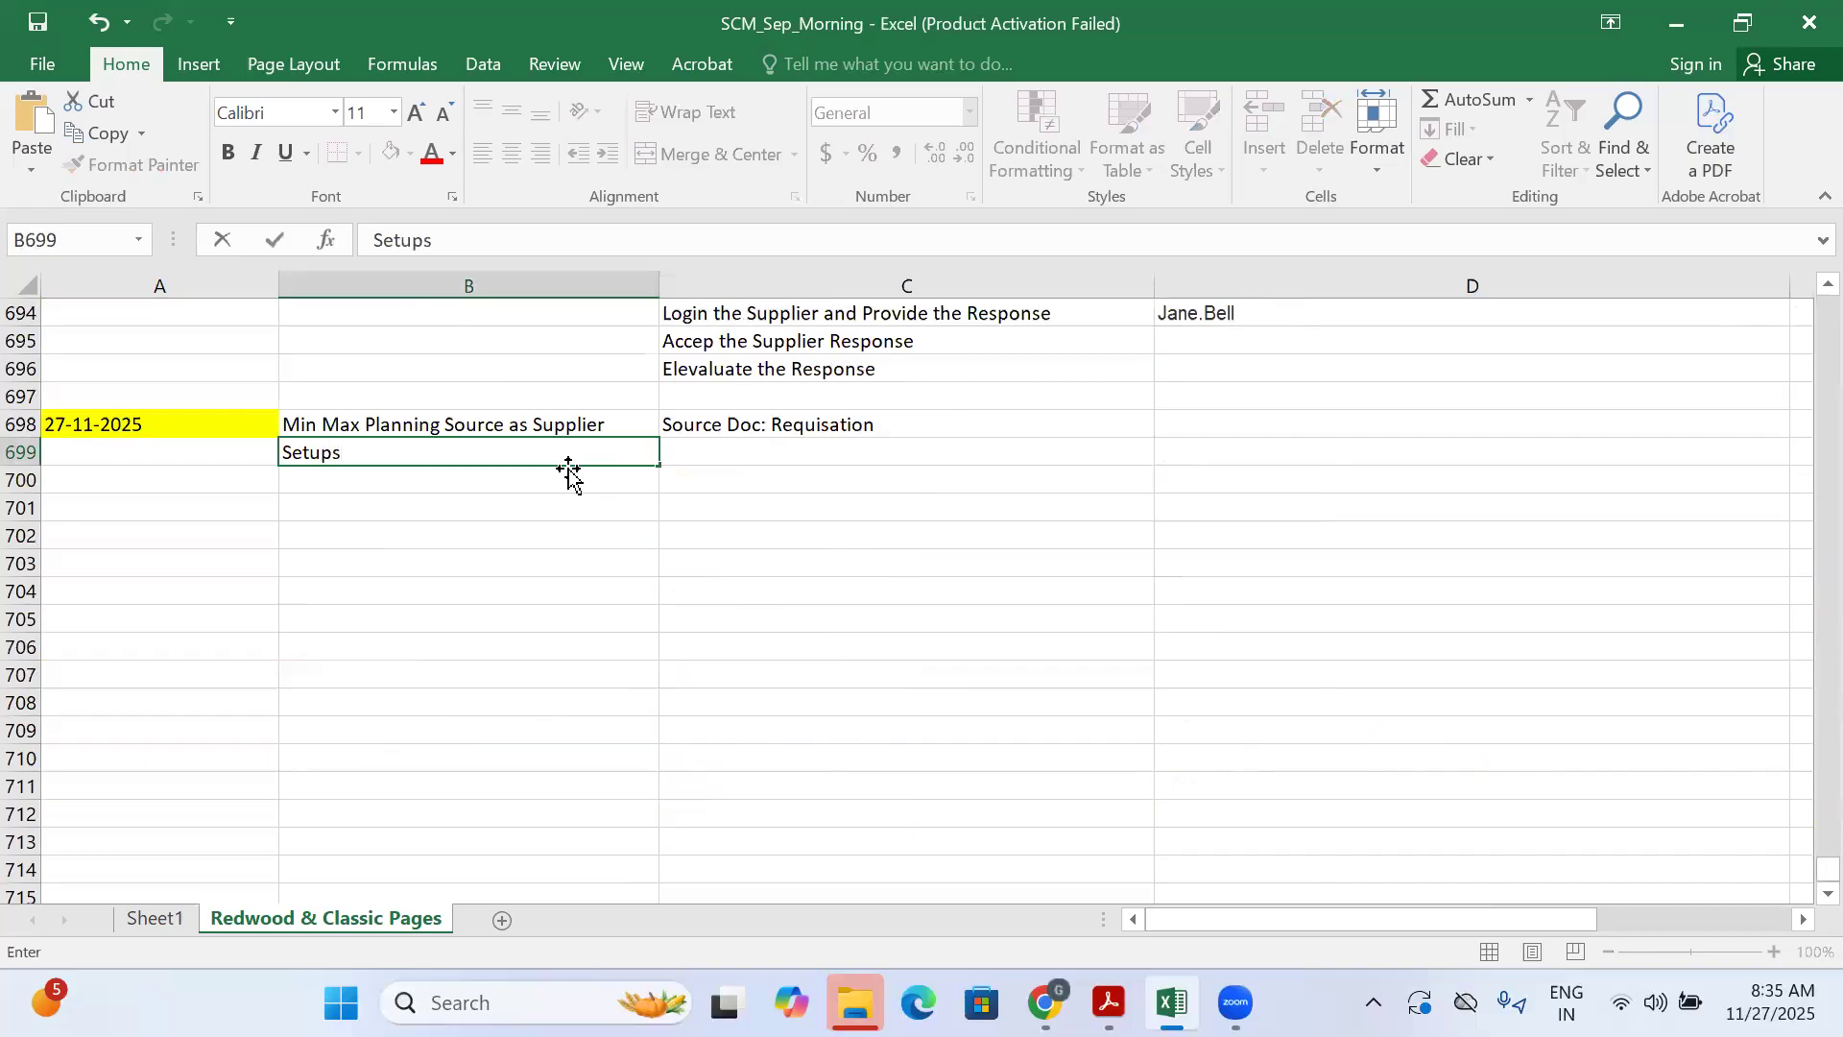
pyautogui.press('Tab')
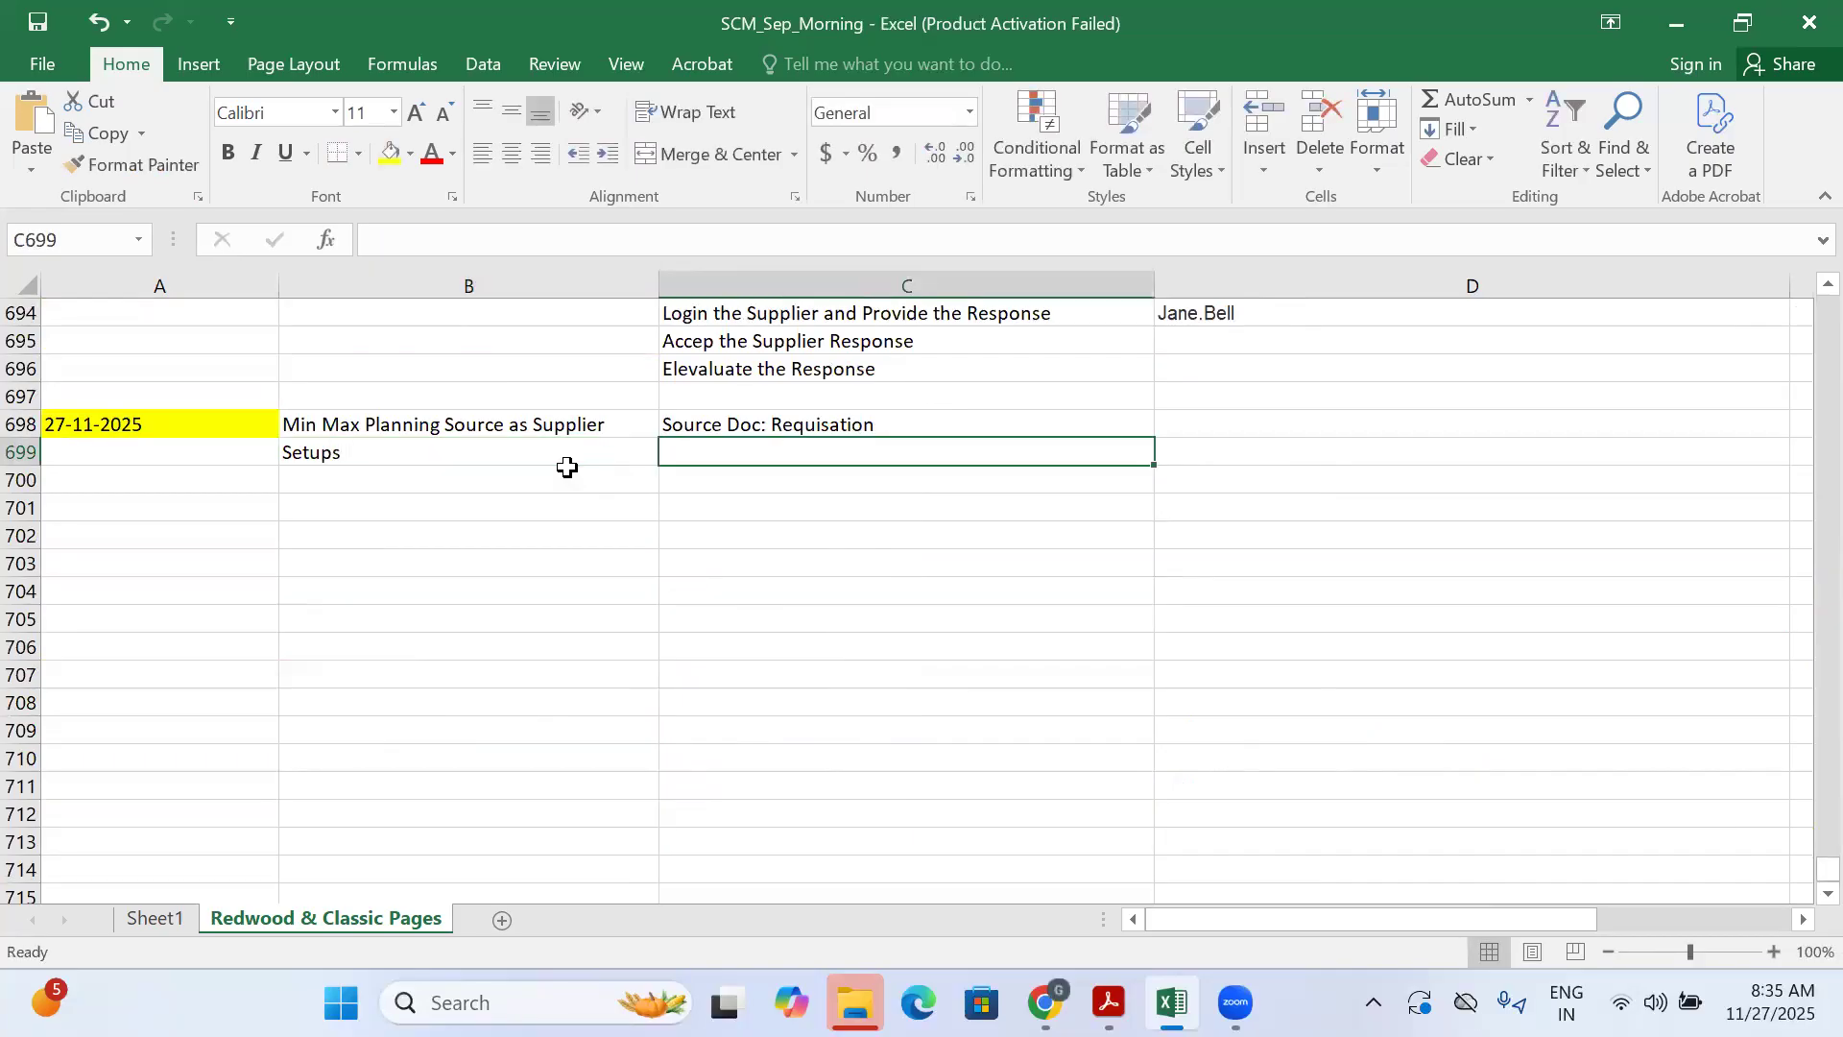
pyautogui.write('Item')
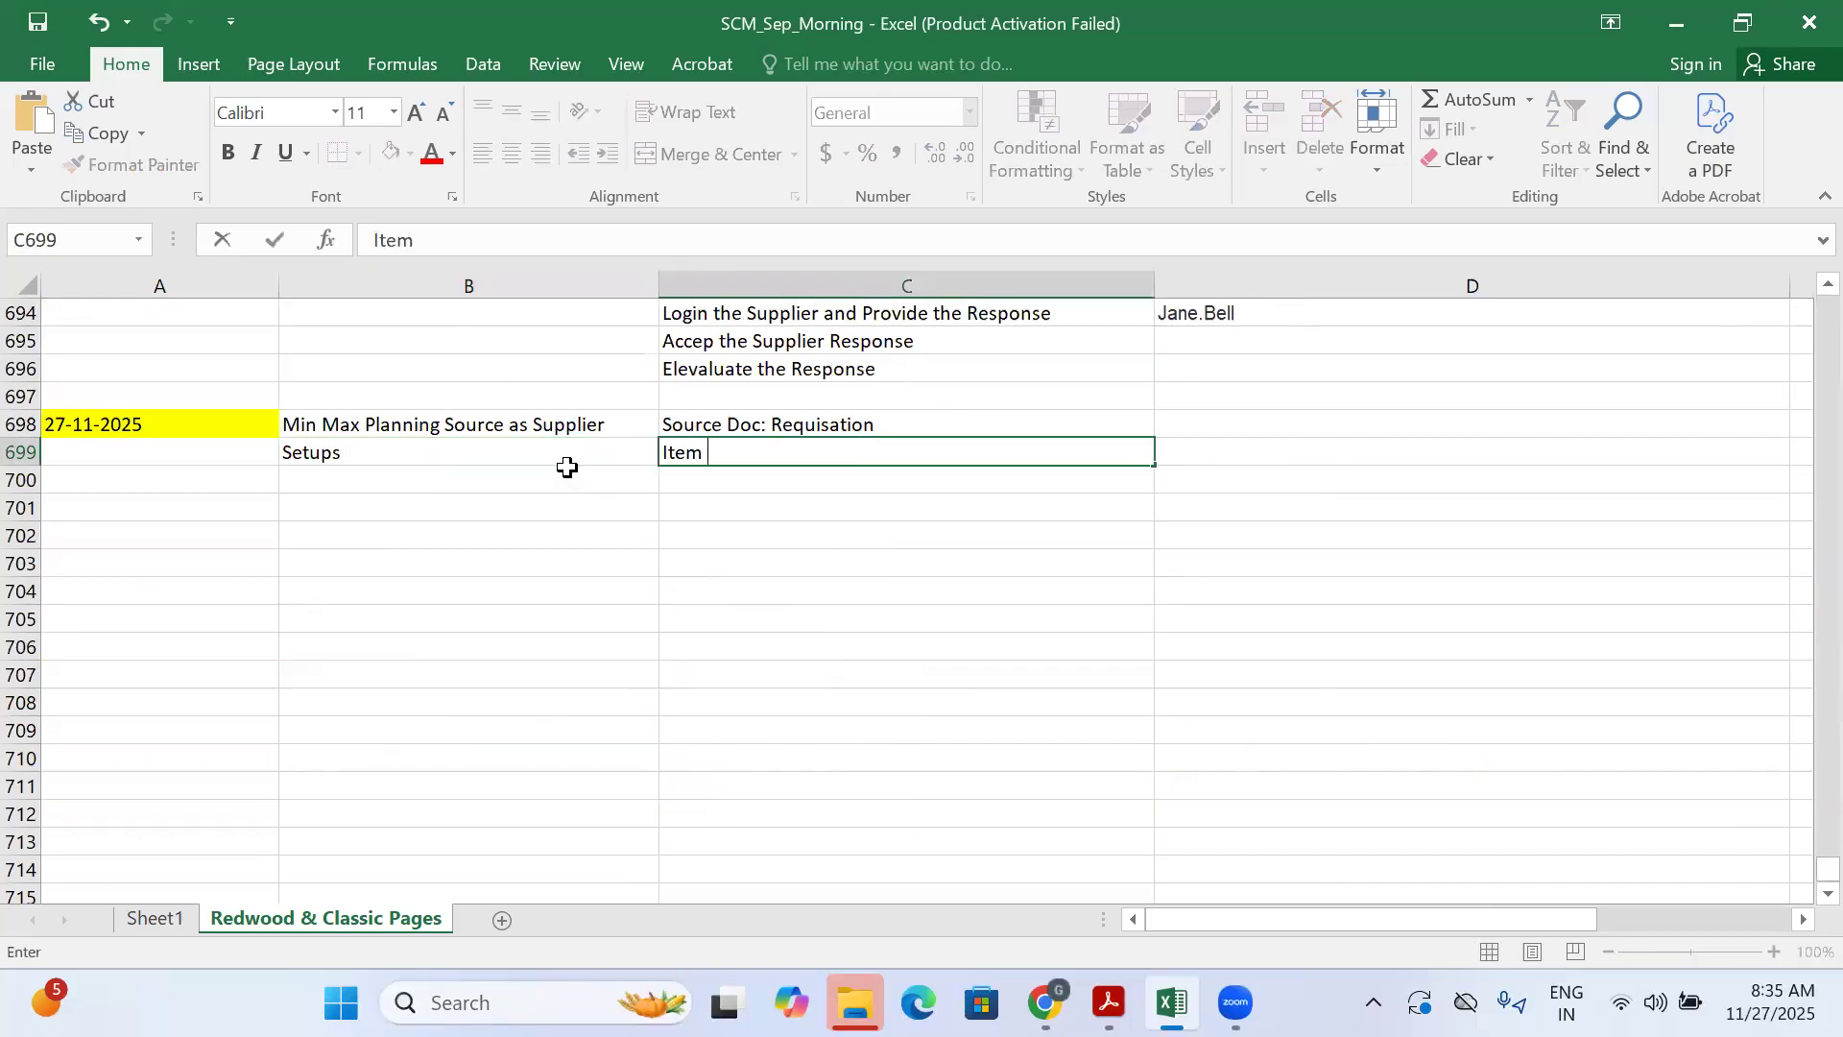
pyautogui.write(' Level')
pyautogui.click(847, 524)
# Highlight the Setups cell B699 with a yellow fill
pyautogui.click(732, 423)
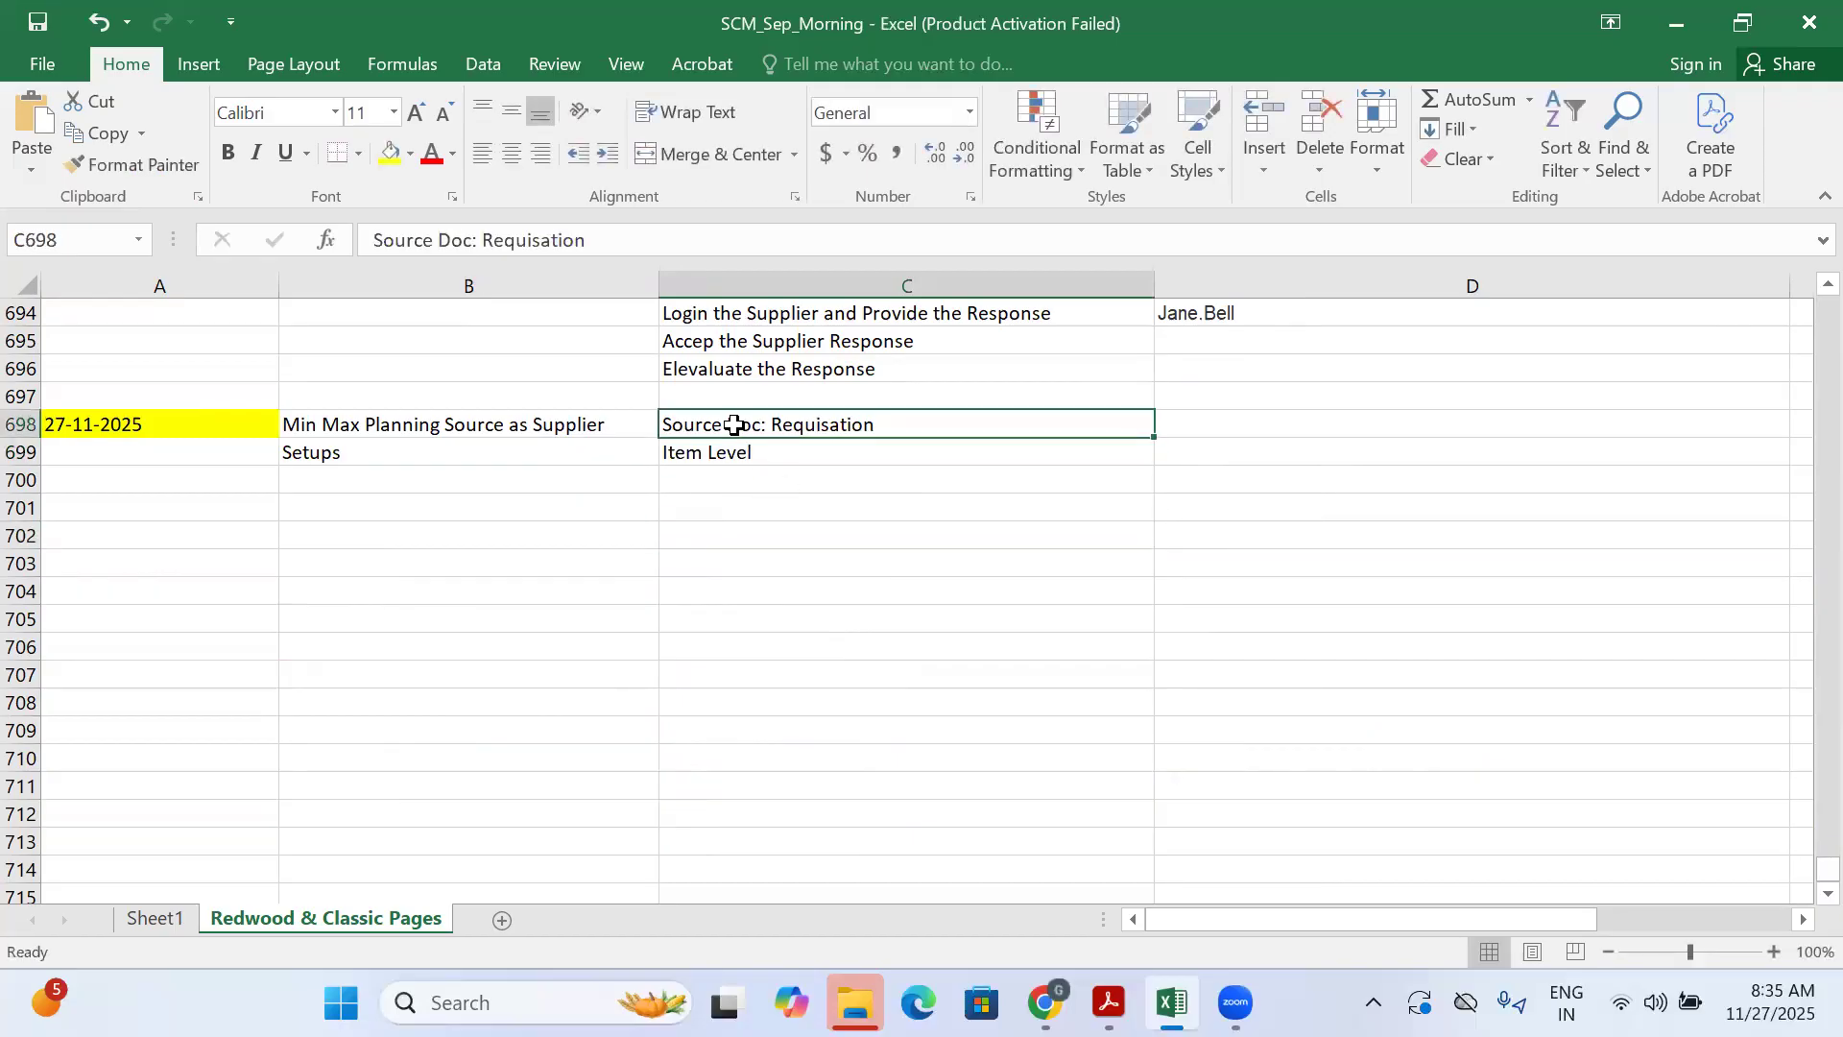
pyautogui.click(559, 455)
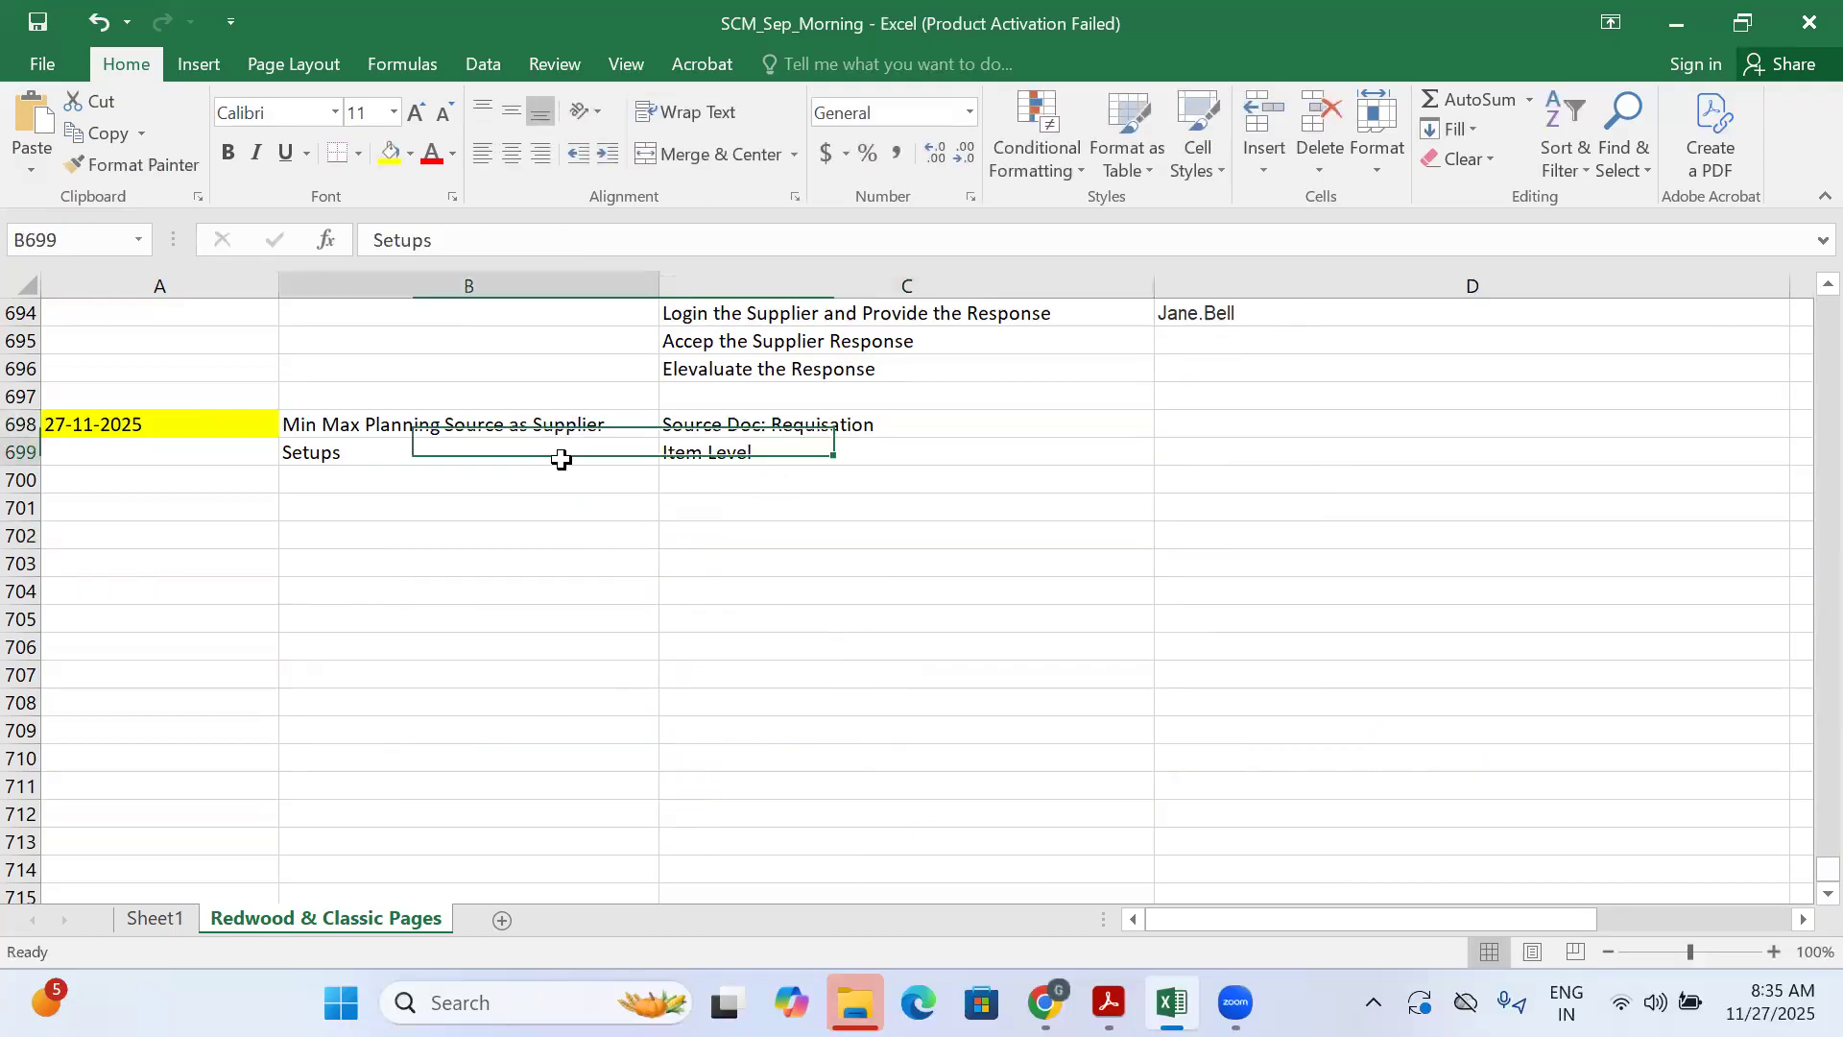
pyautogui.click(389, 154)
pyautogui.click(753, 452)
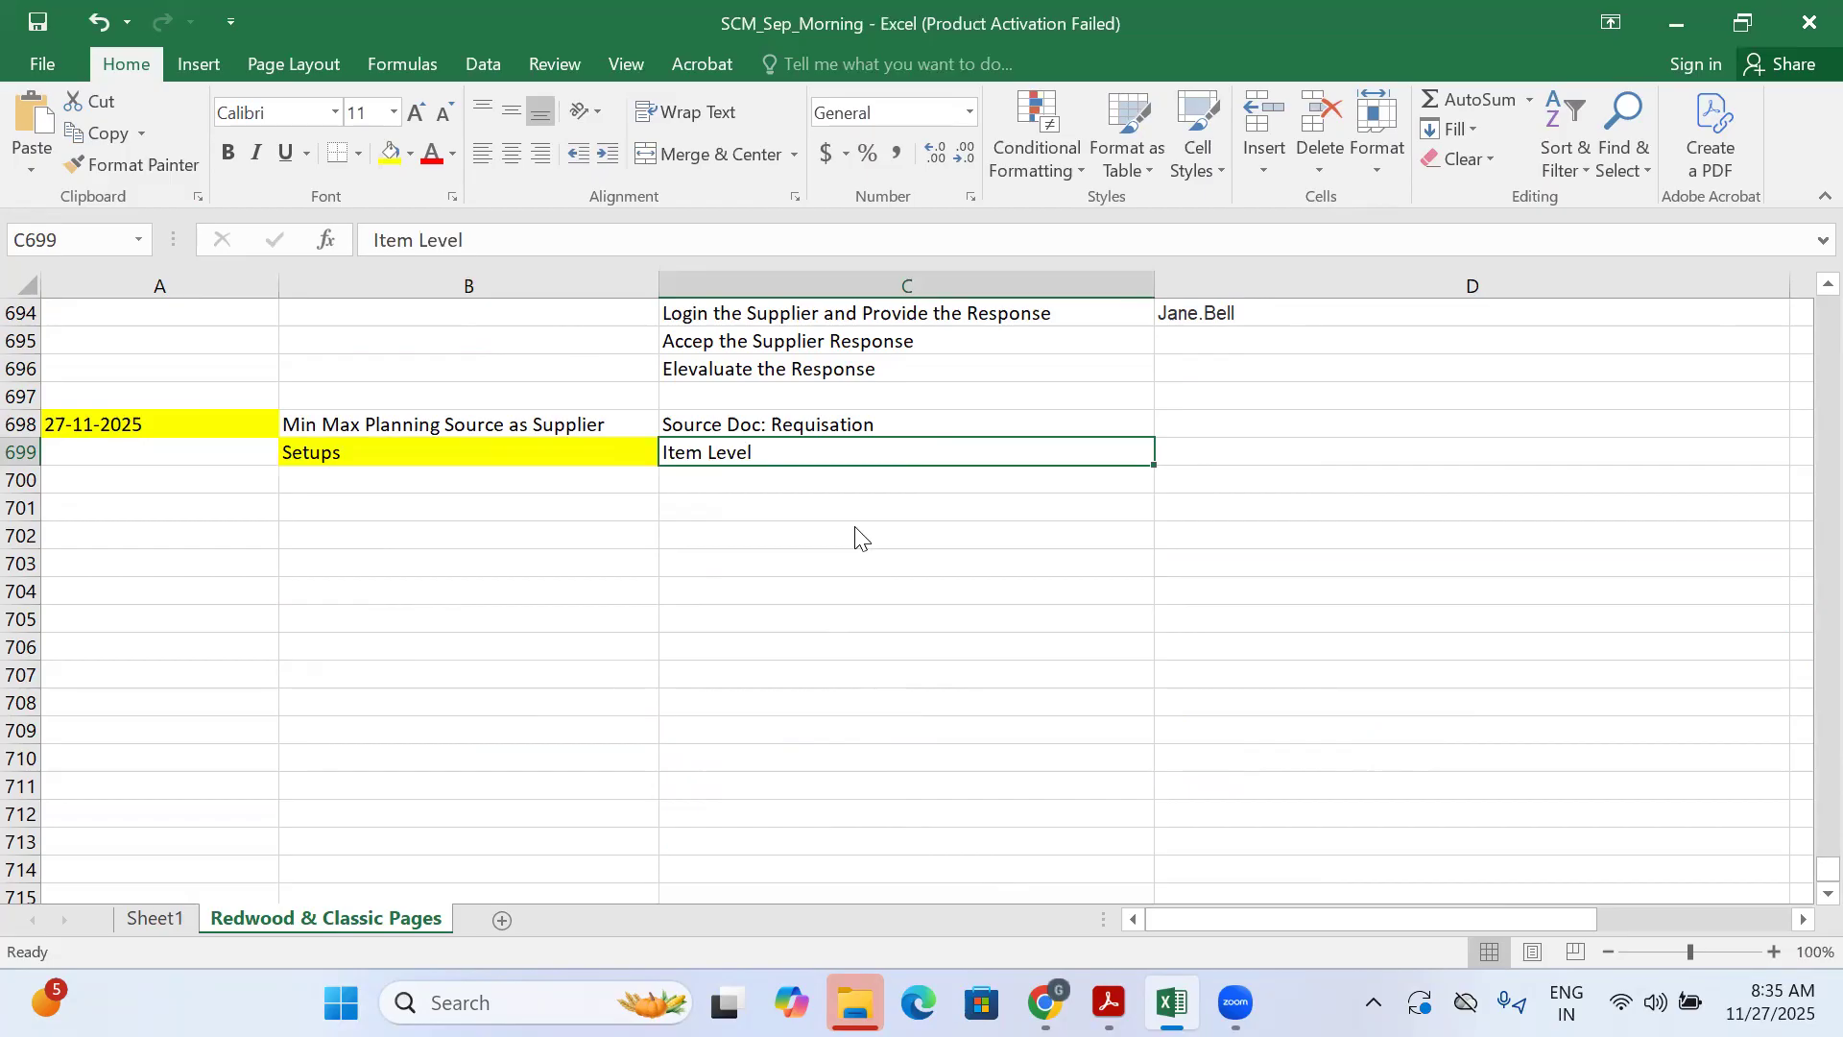
# Switch to the Oracle Fusion Cloud home page in the browser and show the Product Management section
pyautogui.hotkey('alt', 'Tab')
pyautogui.click(846, 470)
pyautogui.click(1519, 462)
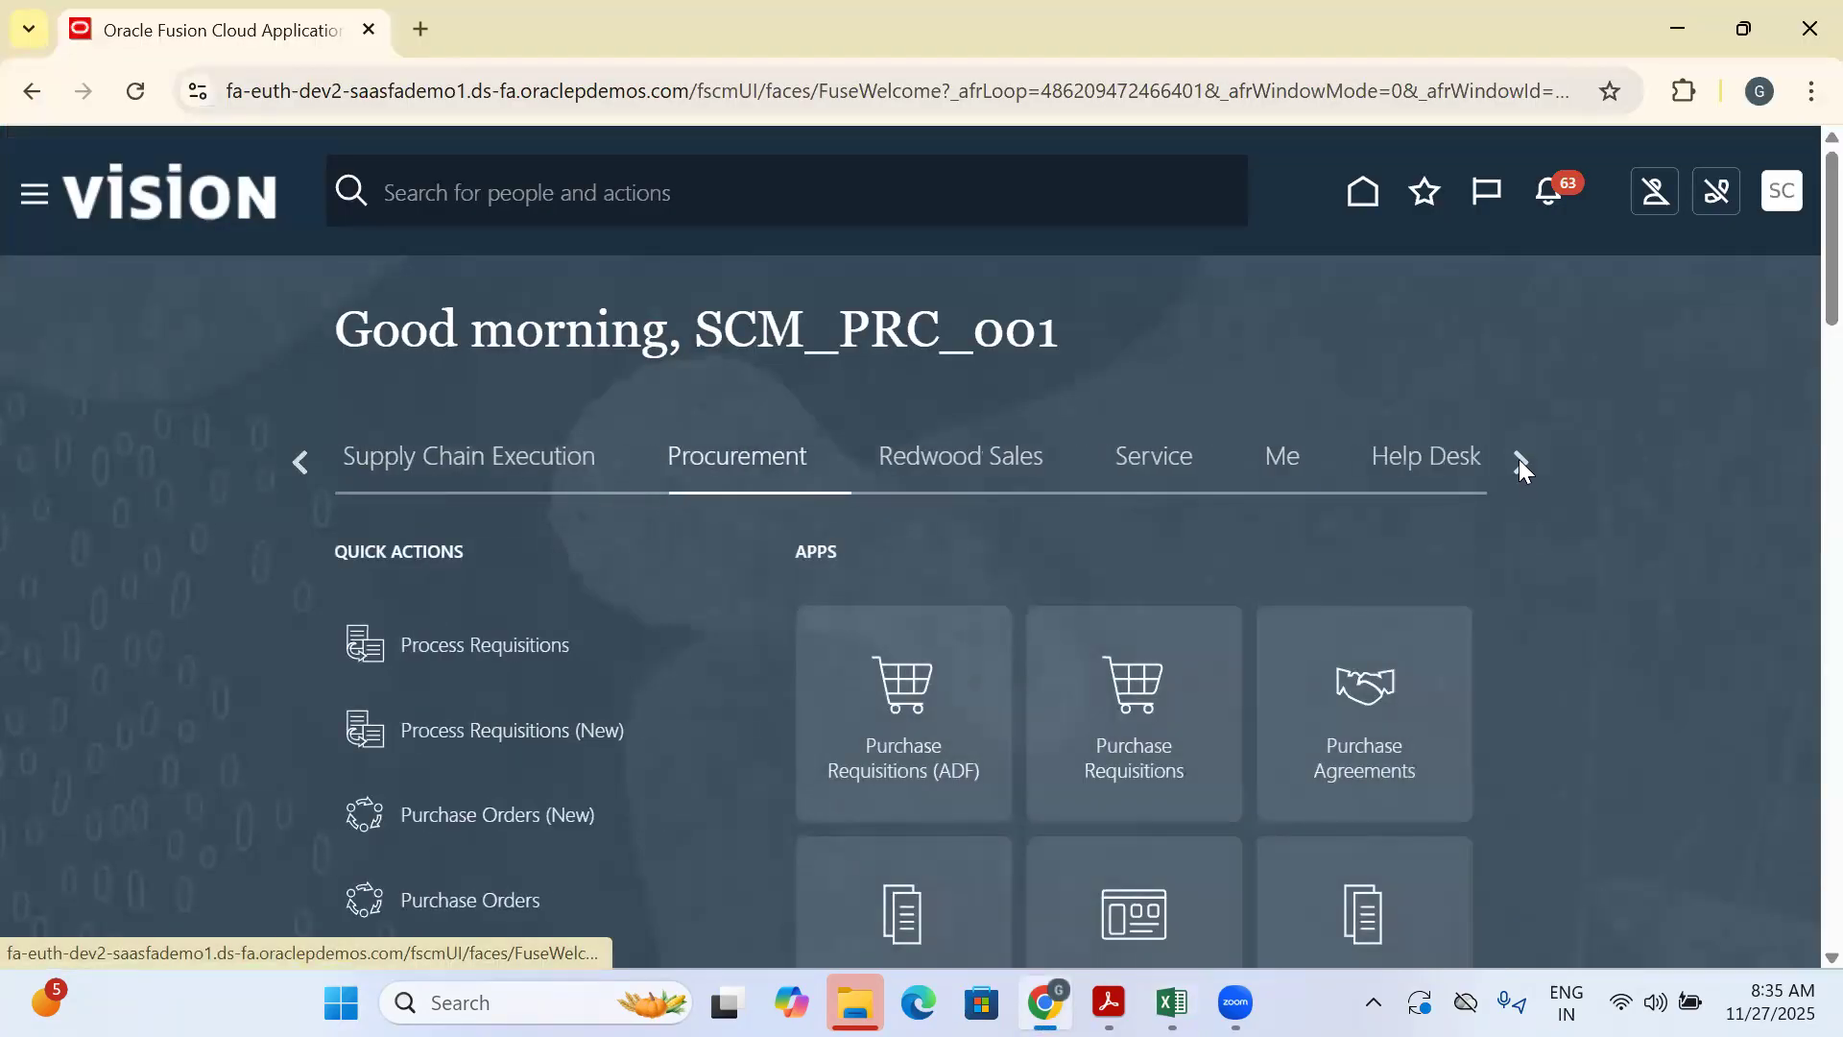
pyautogui.click(1518, 459)
pyautogui.click(1519, 458)
pyautogui.click(1518, 459)
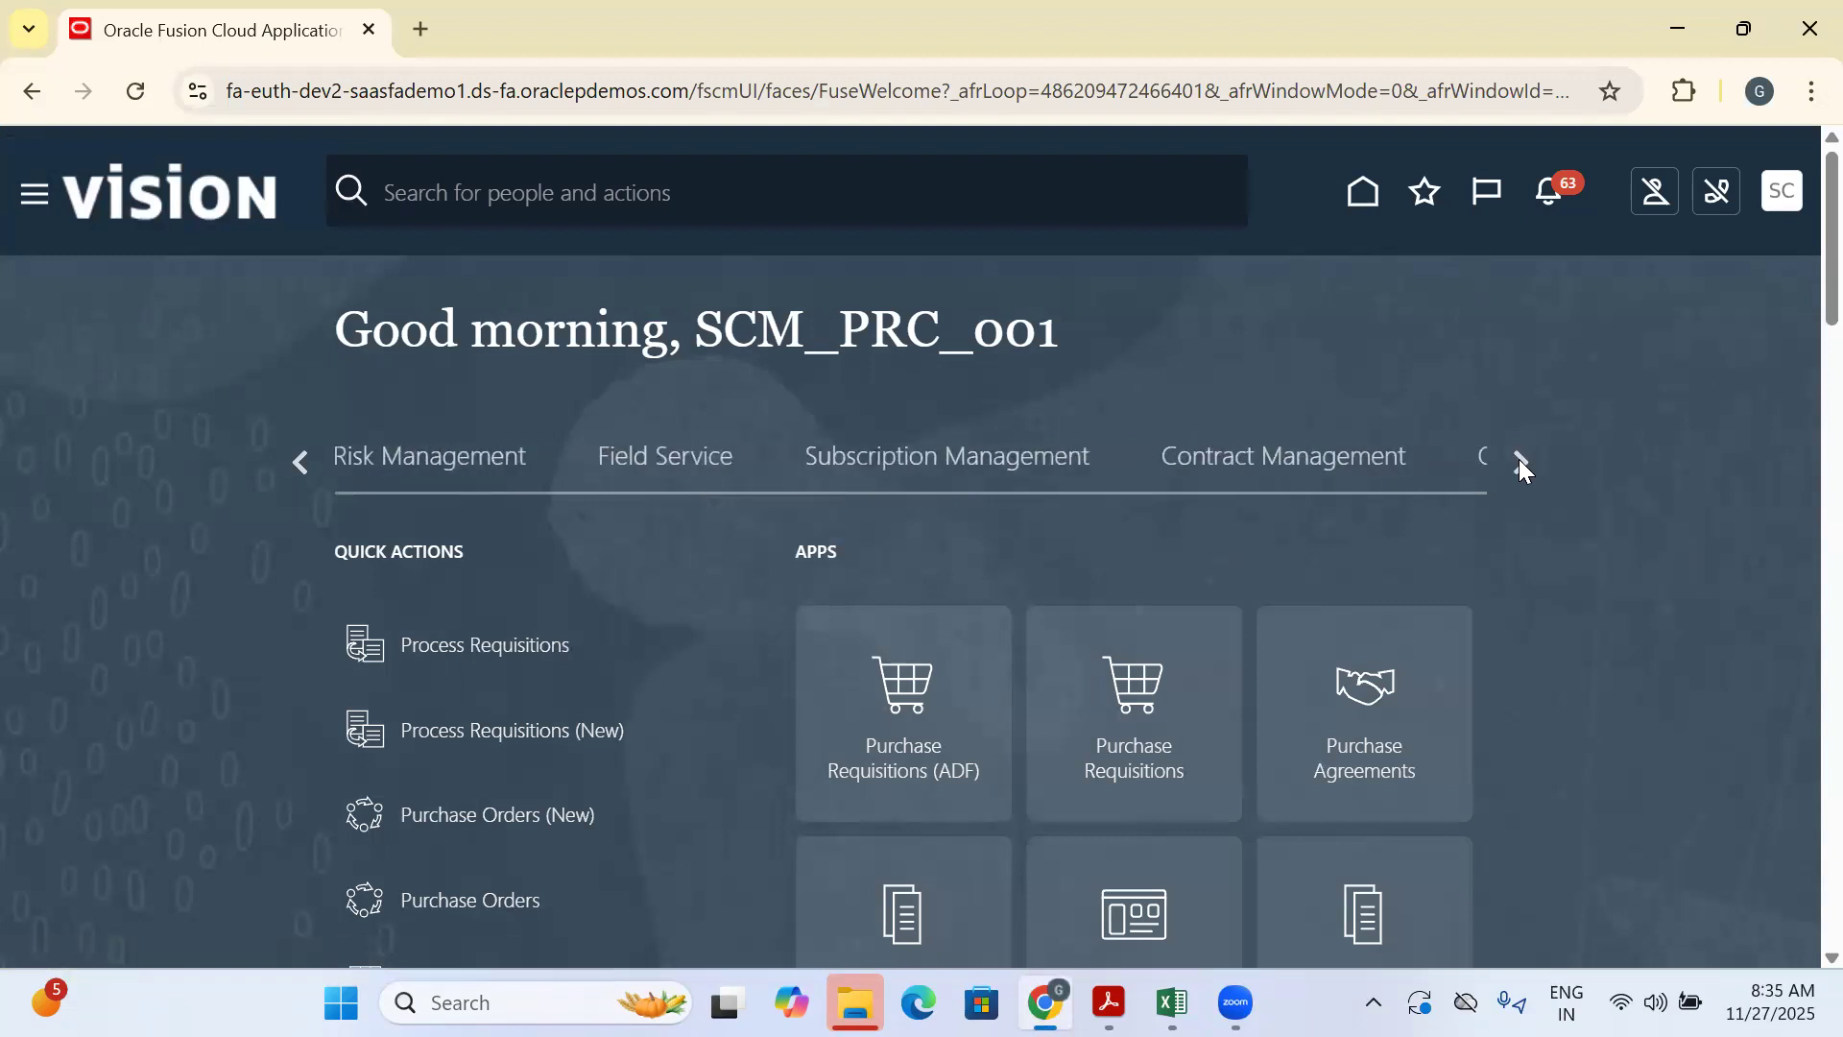
pyautogui.click(1519, 459)
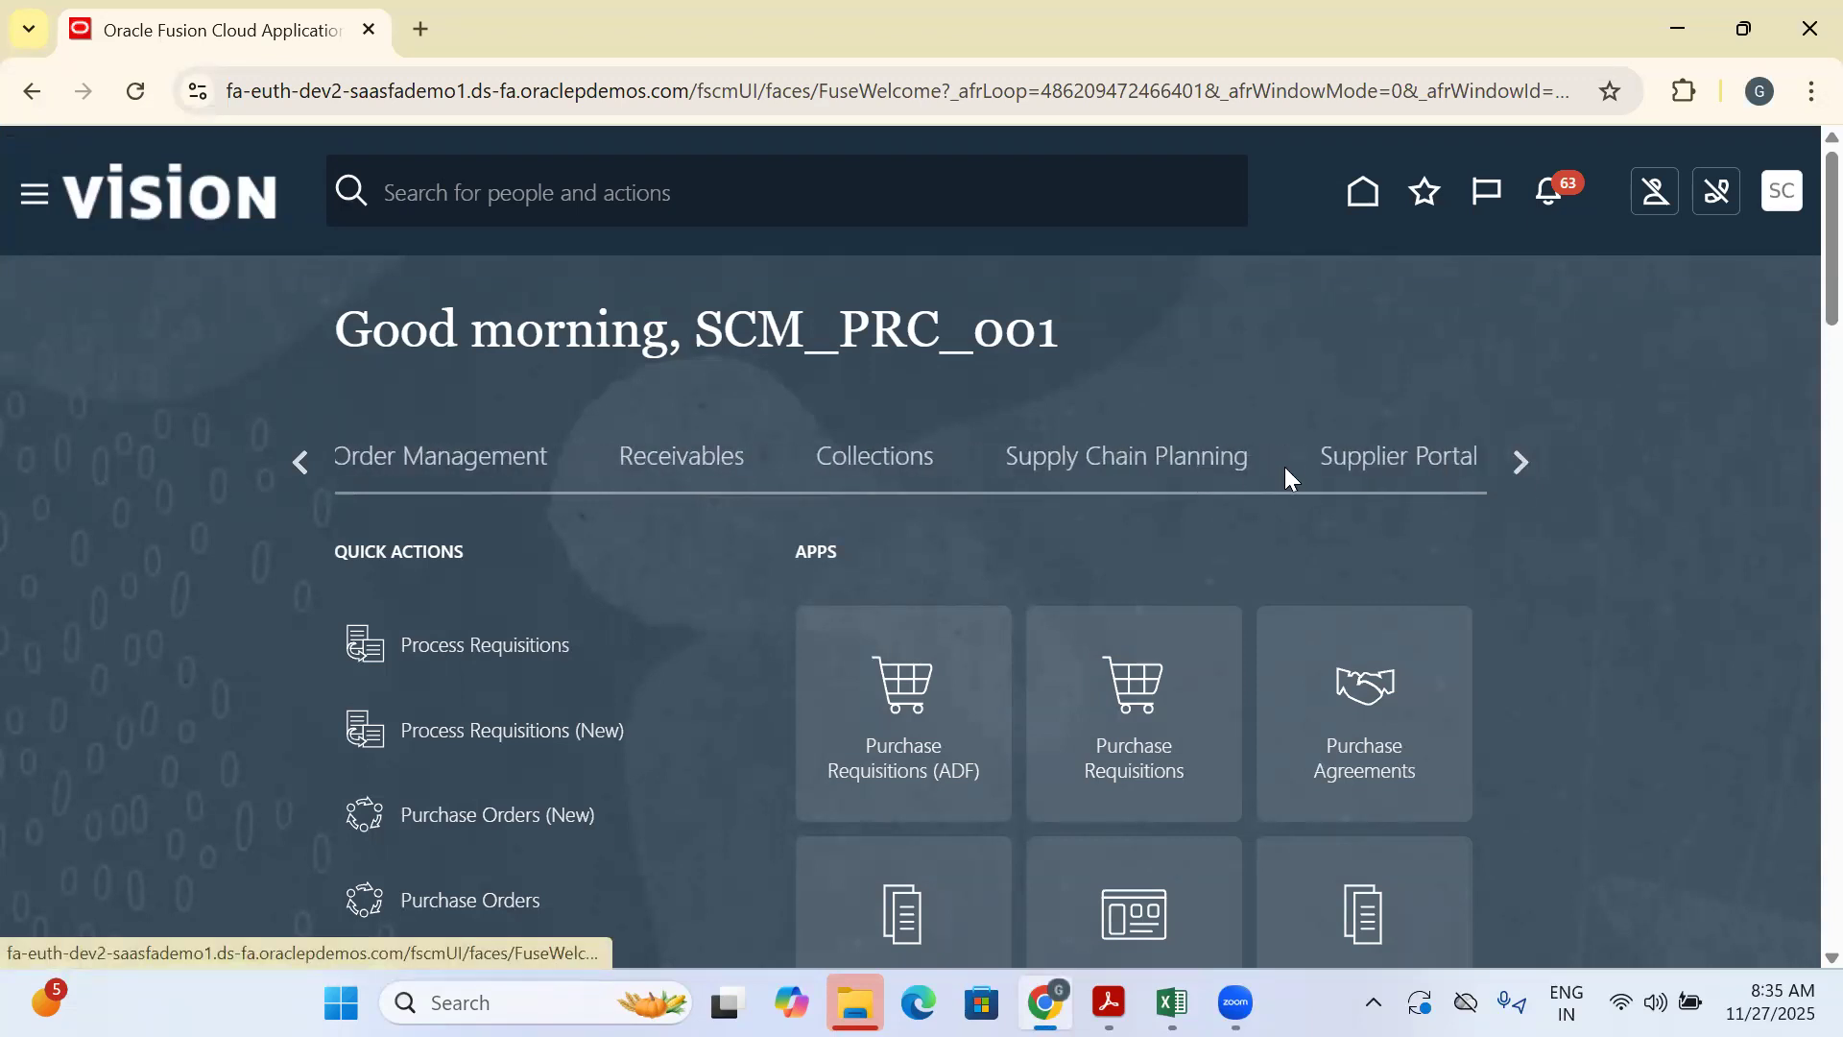
pyautogui.click(1519, 462)
pyautogui.click(1518, 459)
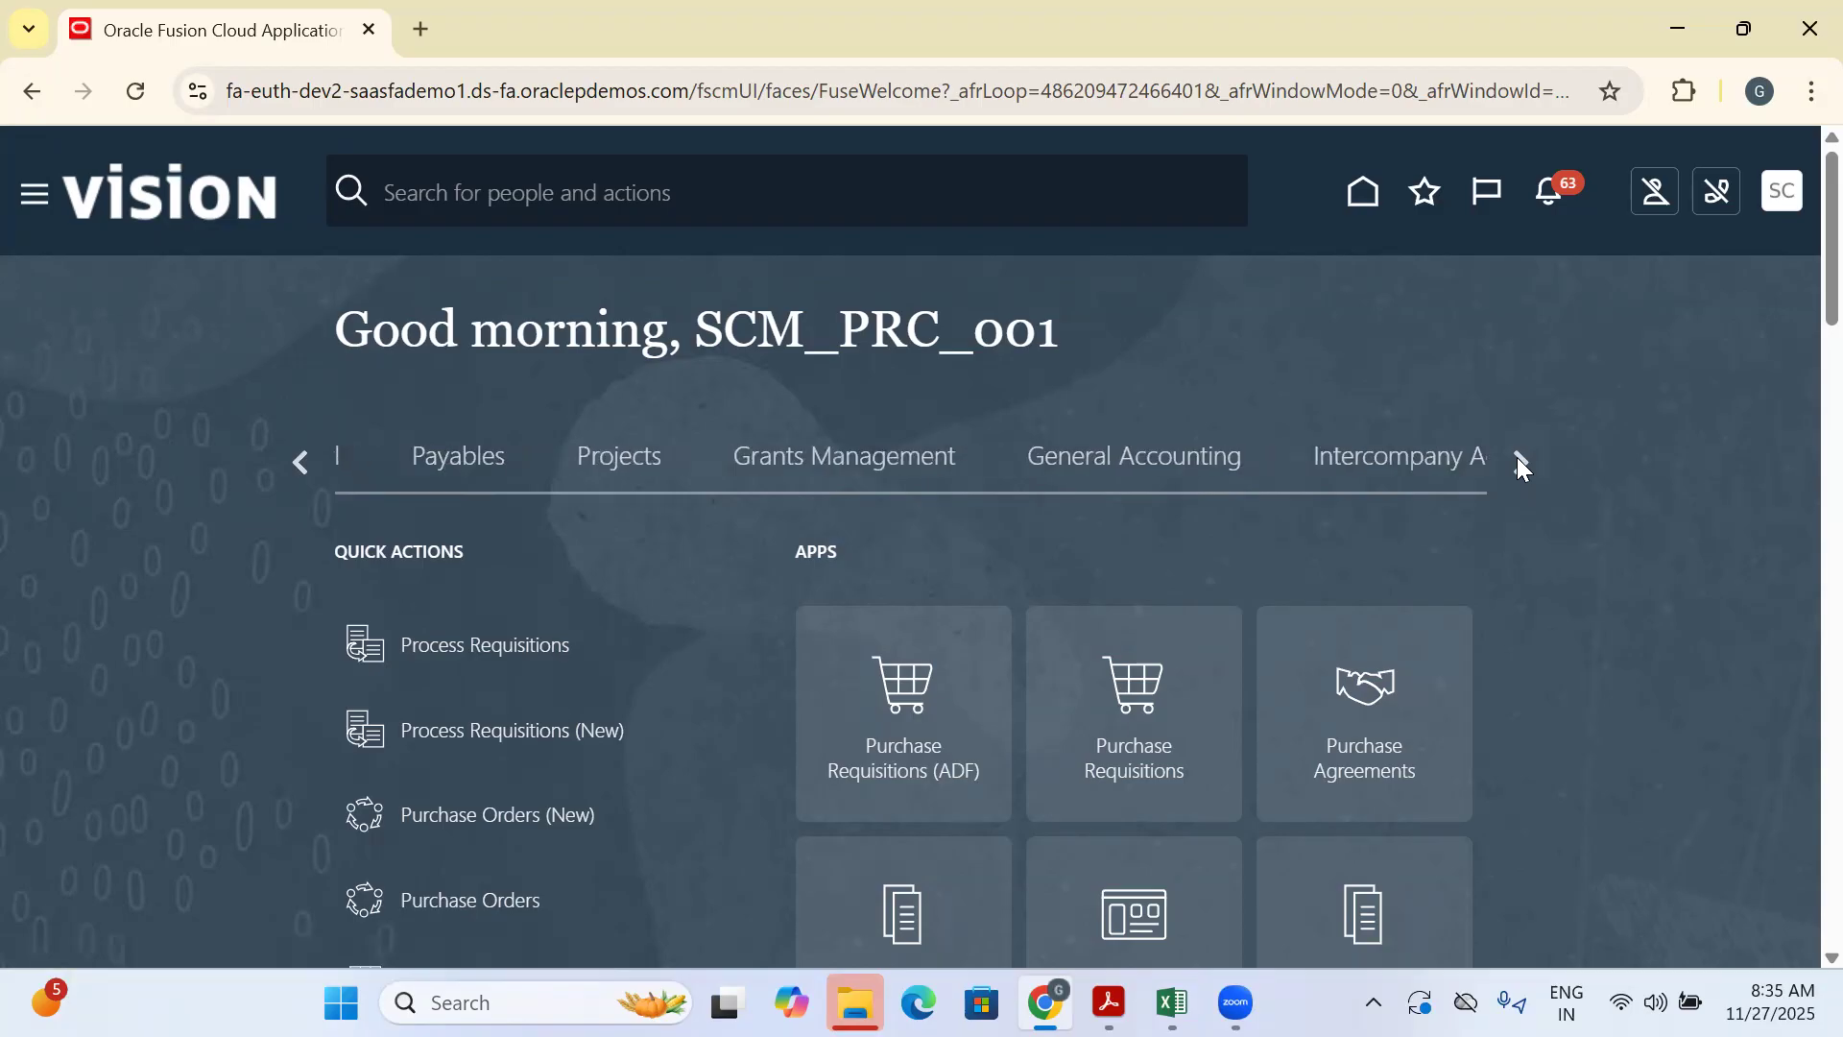
pyautogui.click(298, 459)
pyautogui.click(294, 448)
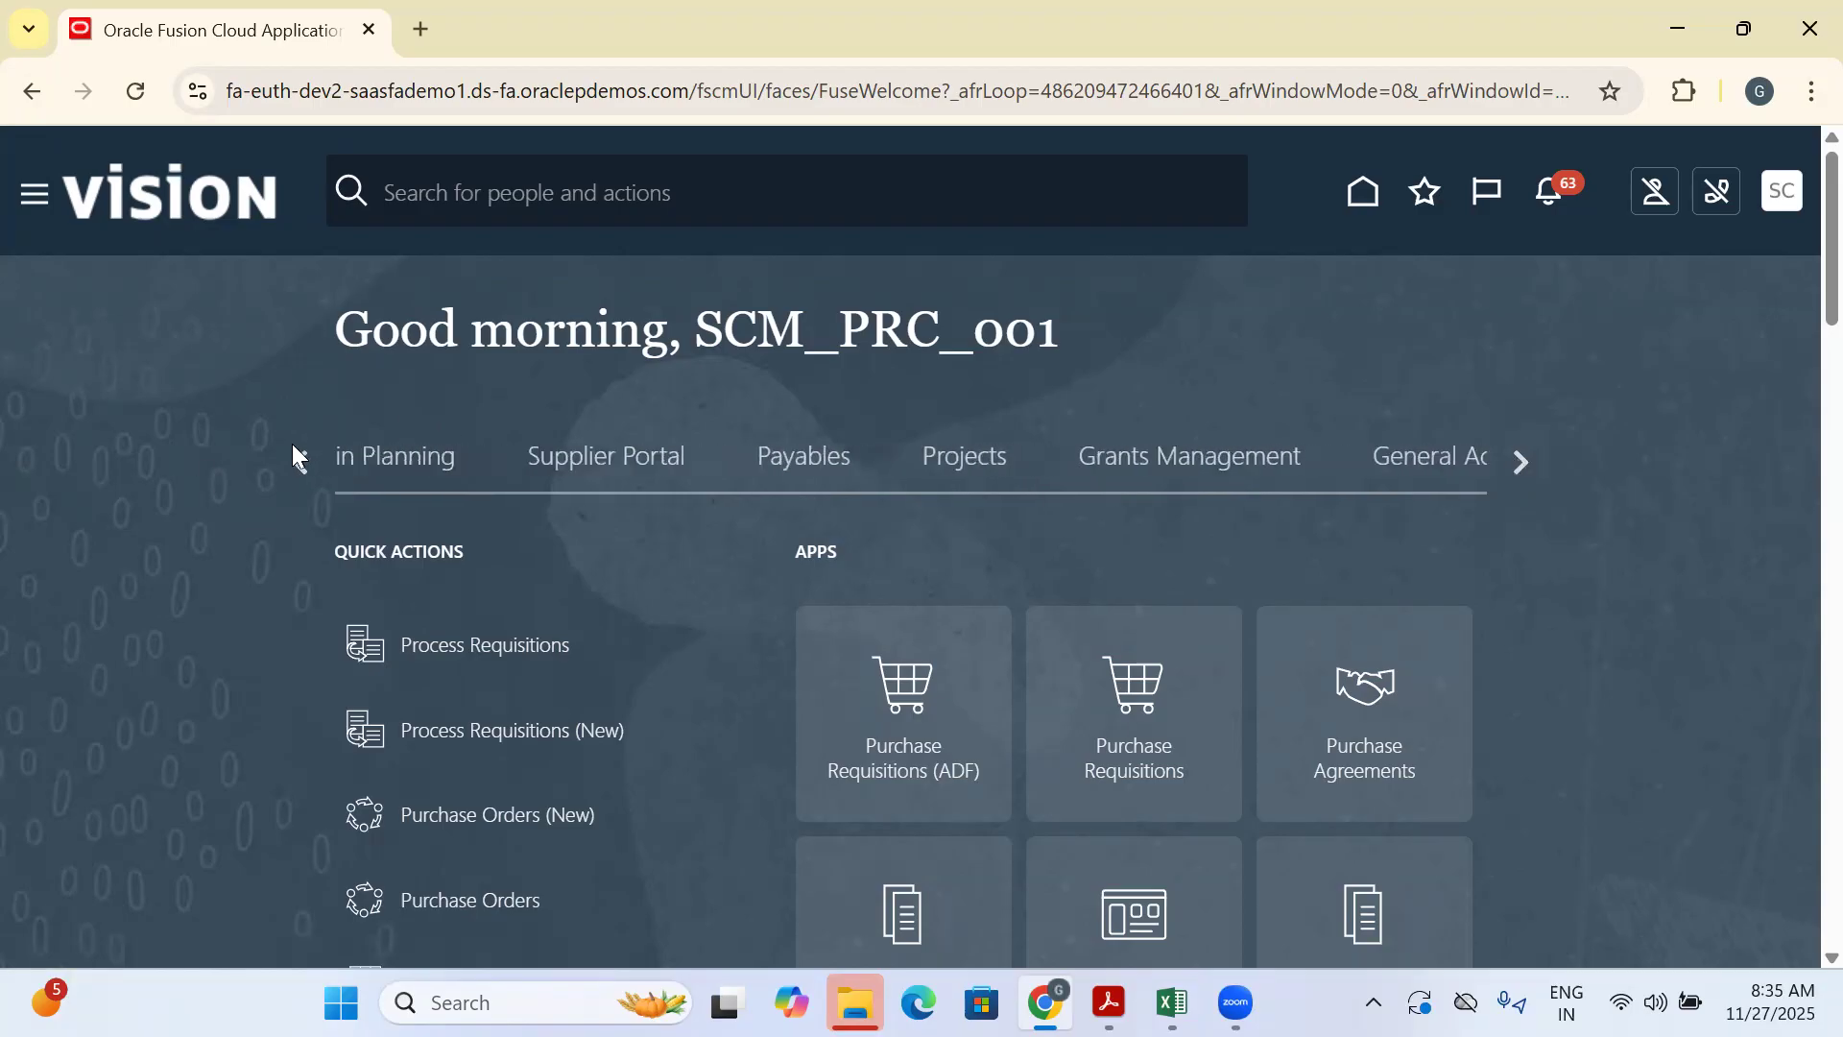
pyautogui.click(294, 447)
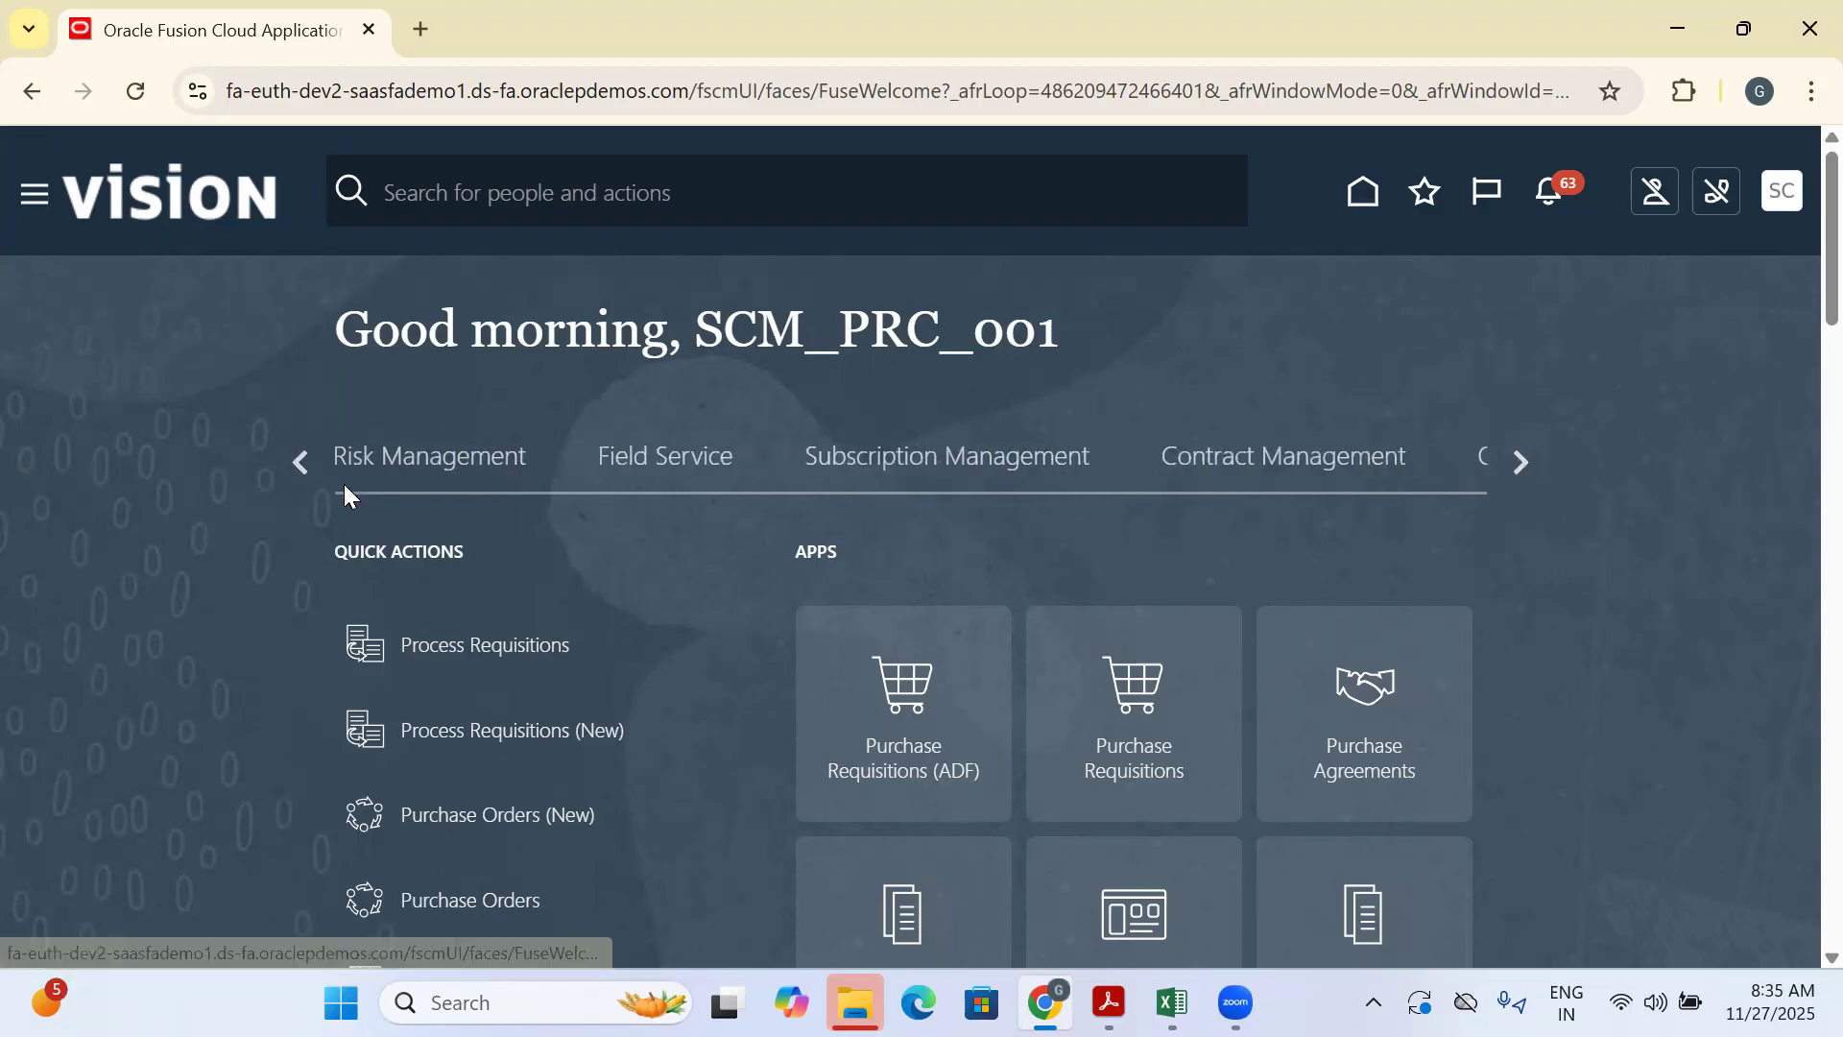
pyautogui.click(303, 459)
pyautogui.click(757, 470)
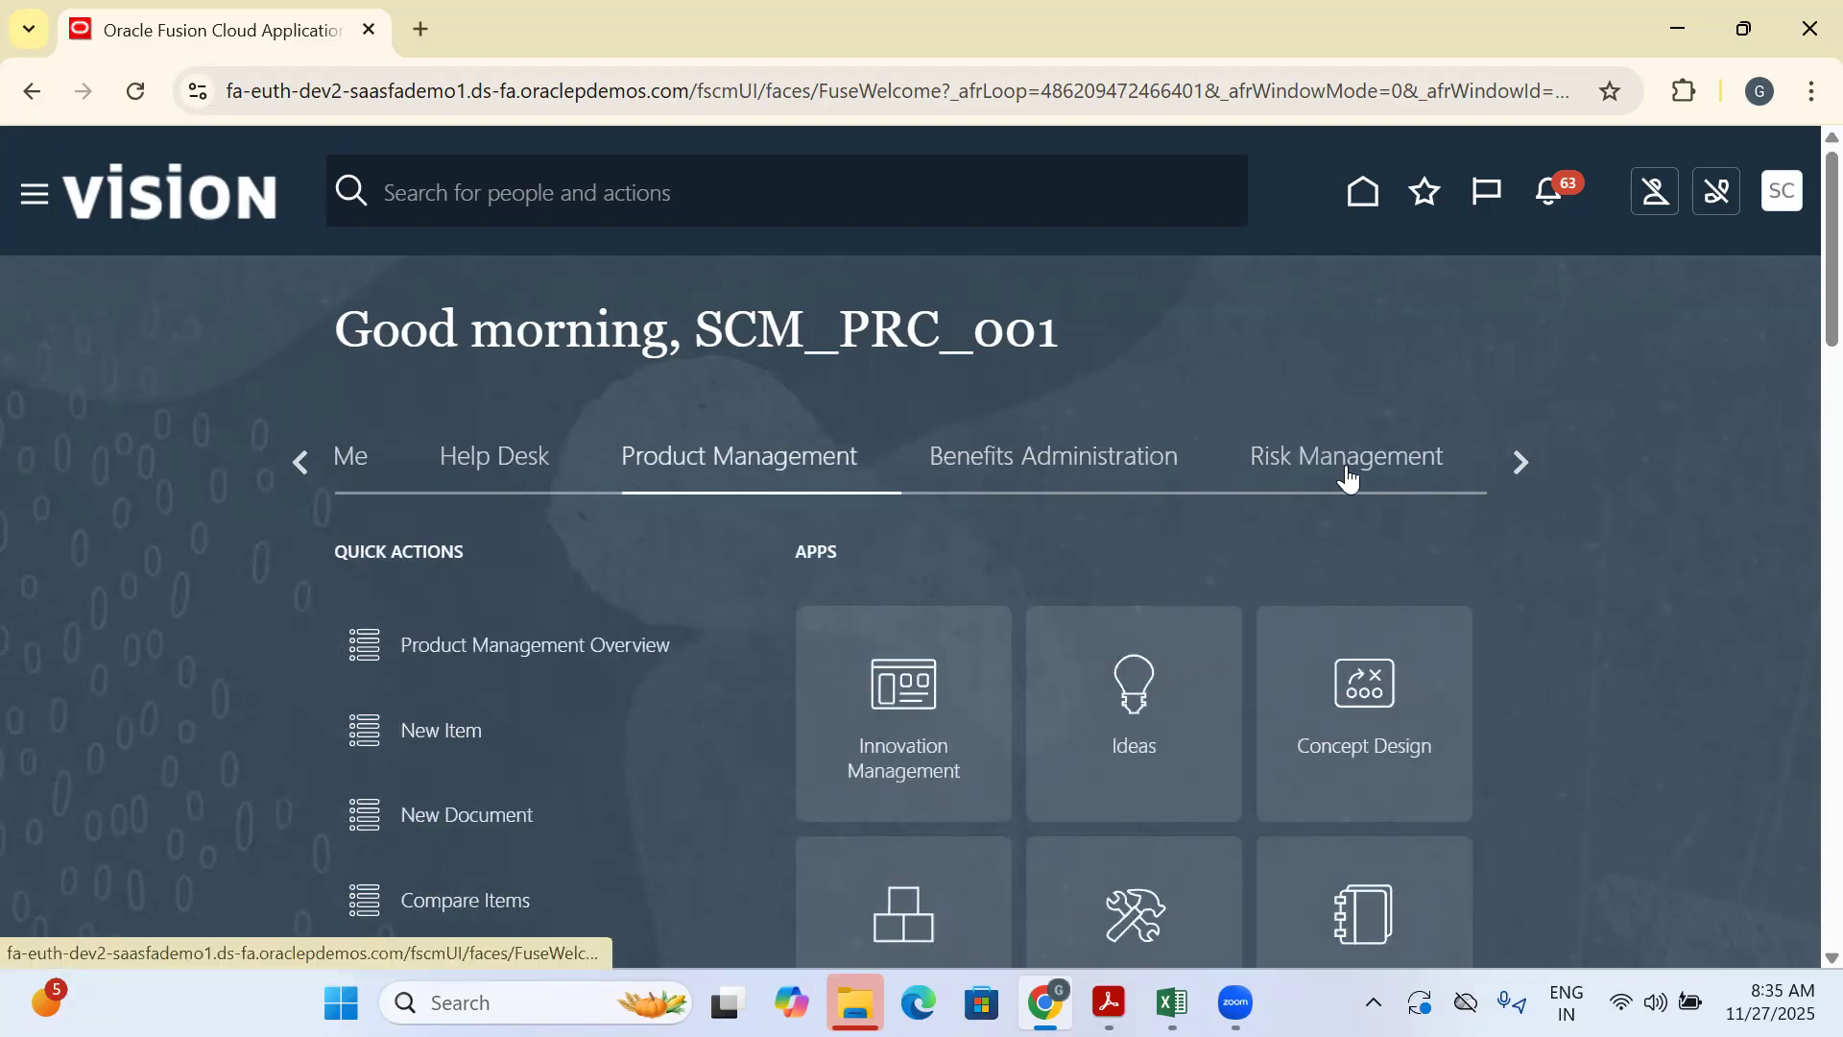
# Open the Product Information Management app from the Product Management section
pyautogui.scroll(-2, 1527, 491)
pyautogui.scroll(-2, 1527, 491)
pyautogui.click(905, 840)
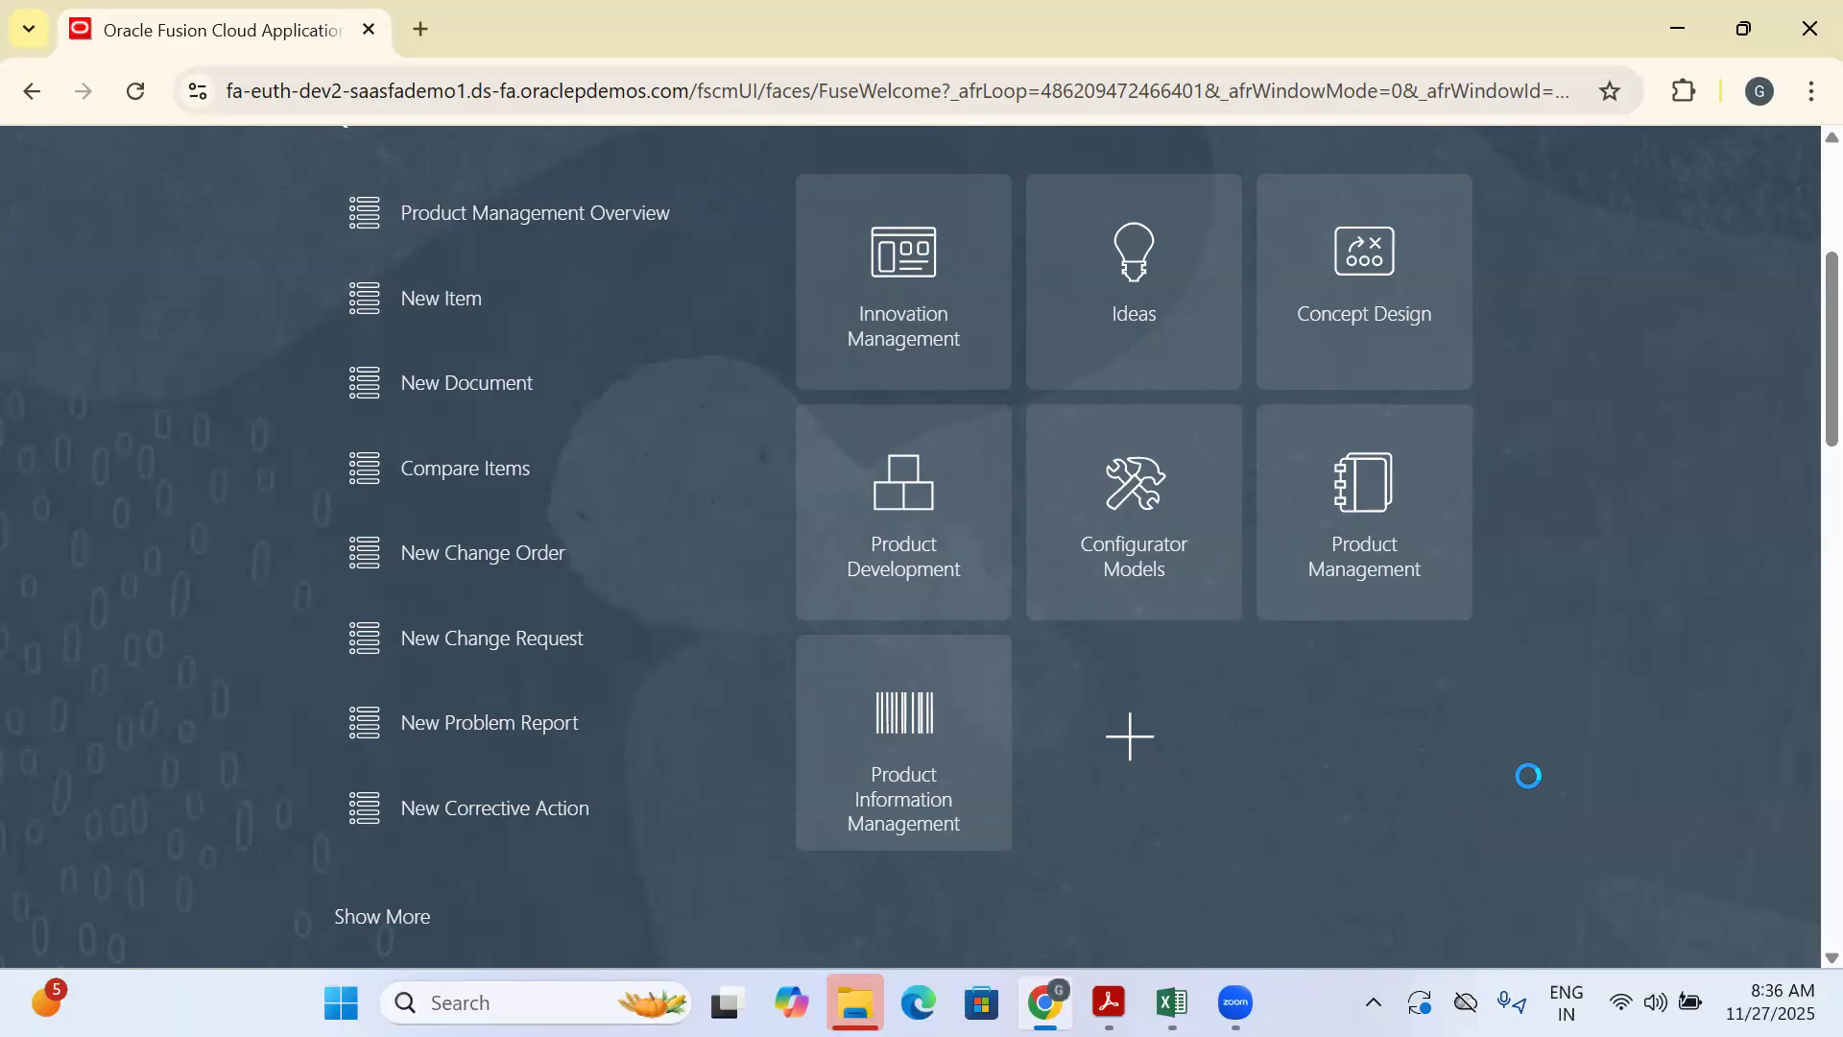
pyautogui.click(895, 794)
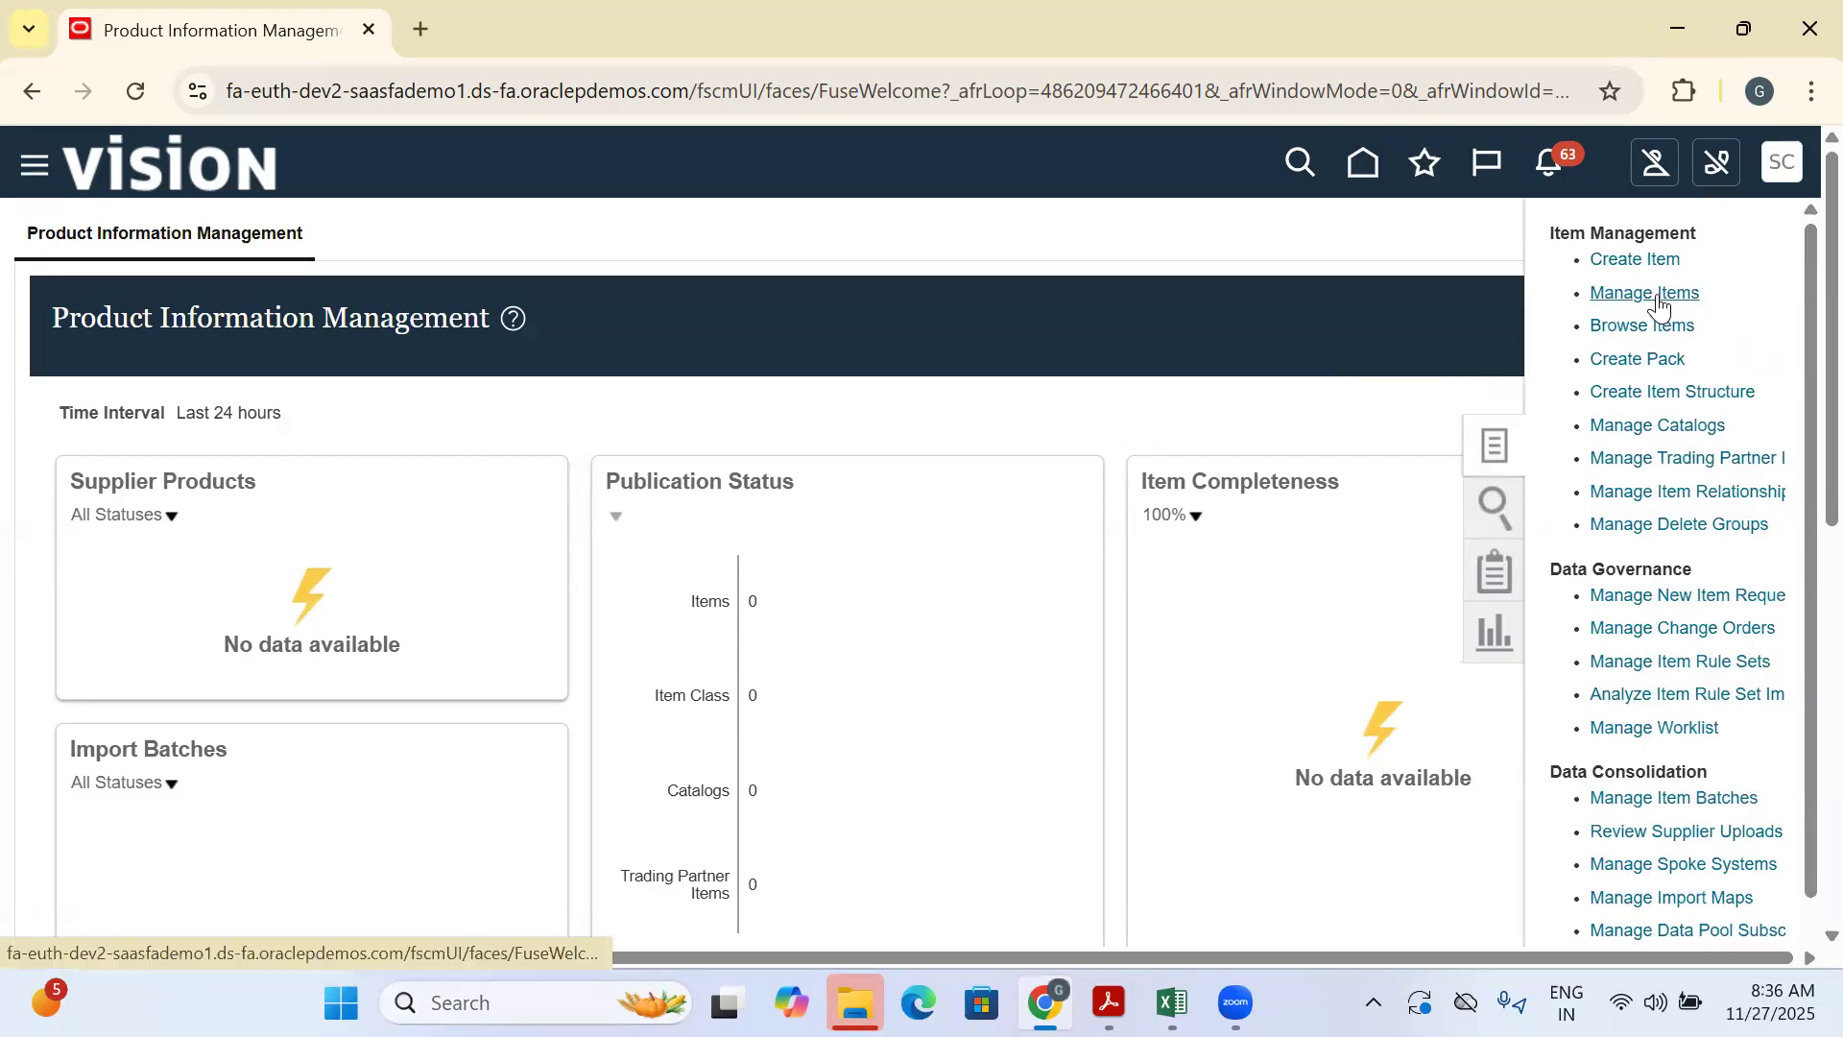
# Start creating one new item in organization 000 with Root Item Class as the item class
pyautogui.click(1649, 261)
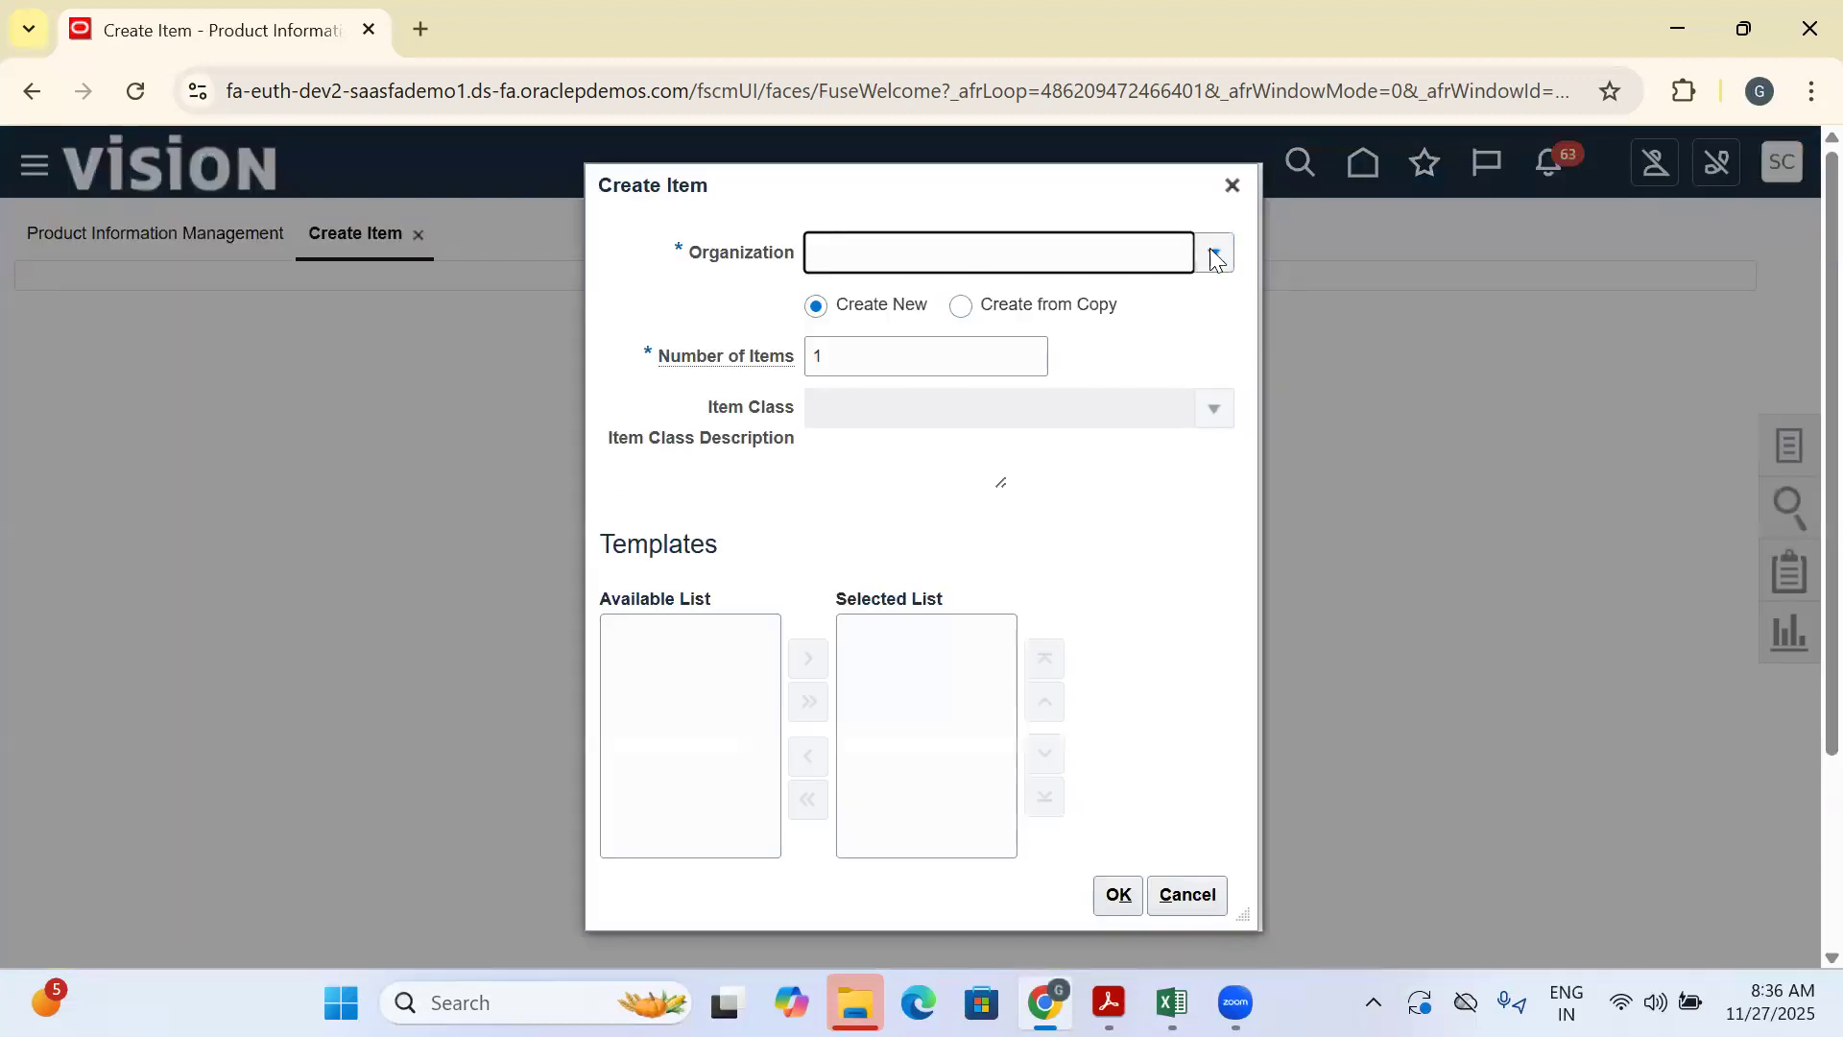
pyautogui.click(1212, 254)
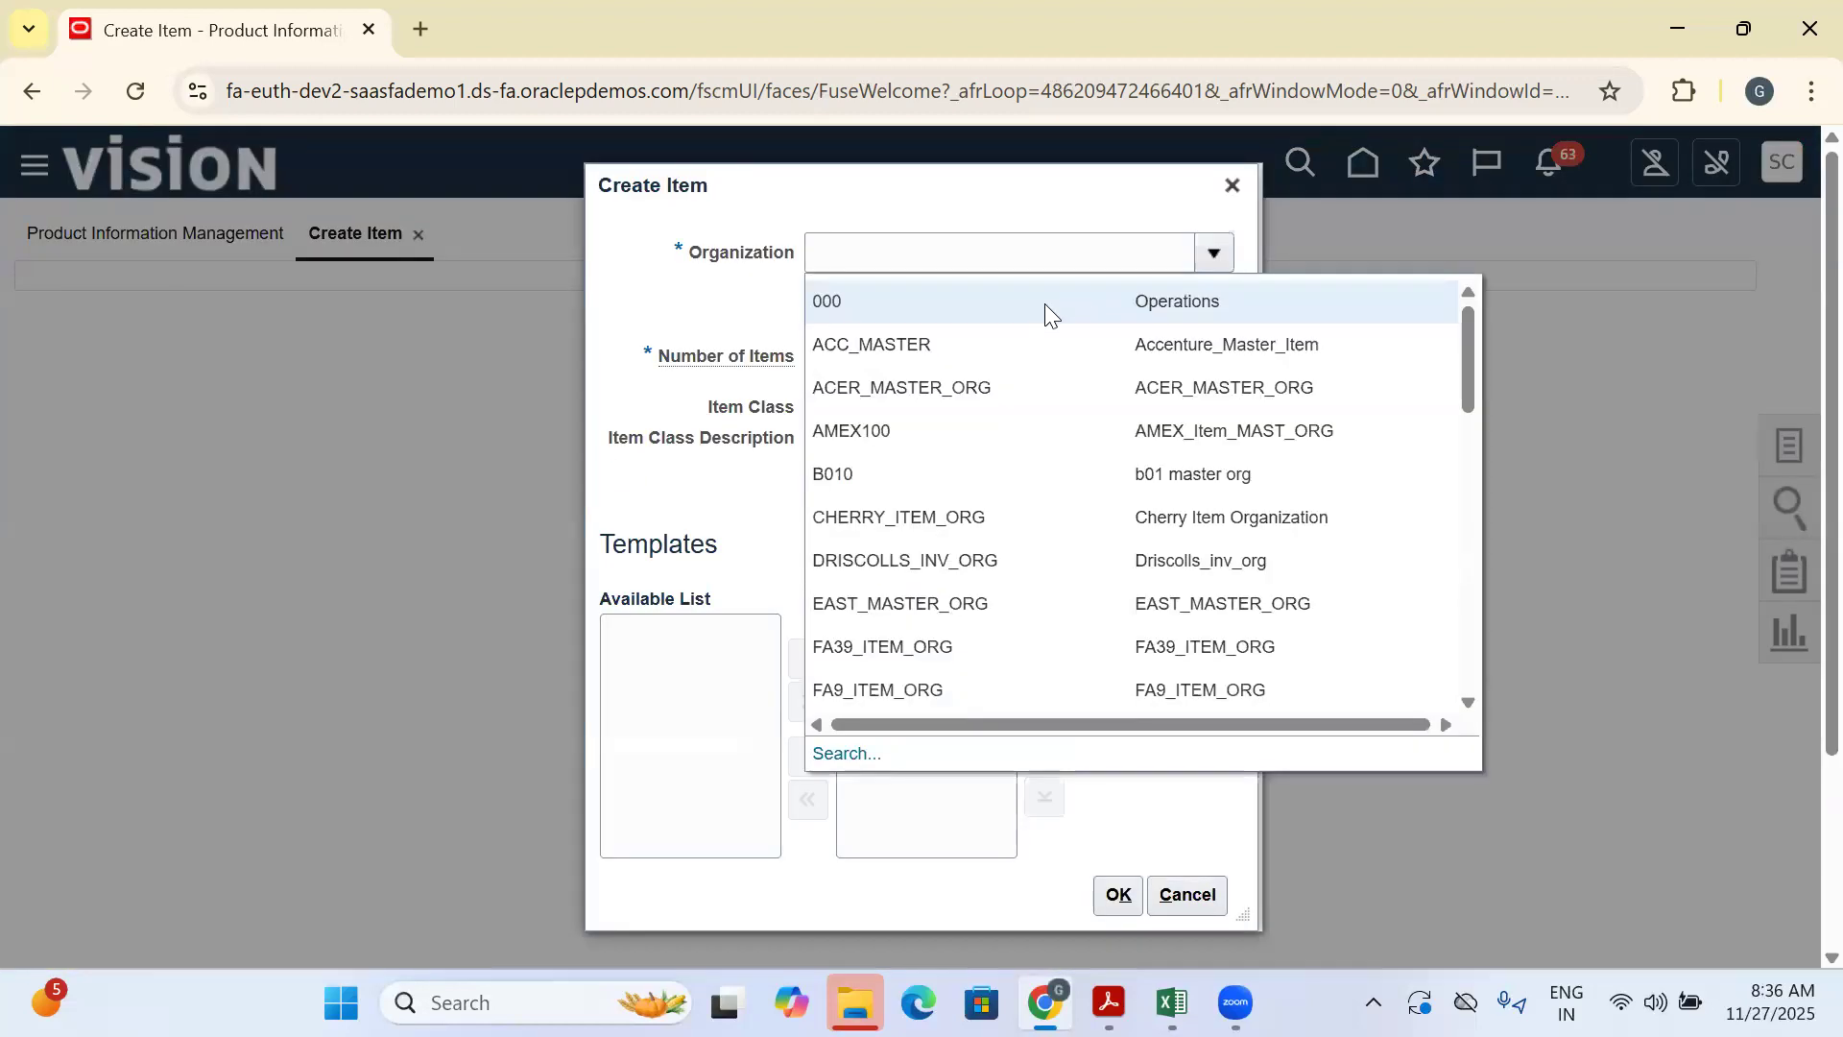
pyautogui.moveTo(1012, 413); pyautogui.dragTo(705, 439)
pyautogui.press('BackSpace')
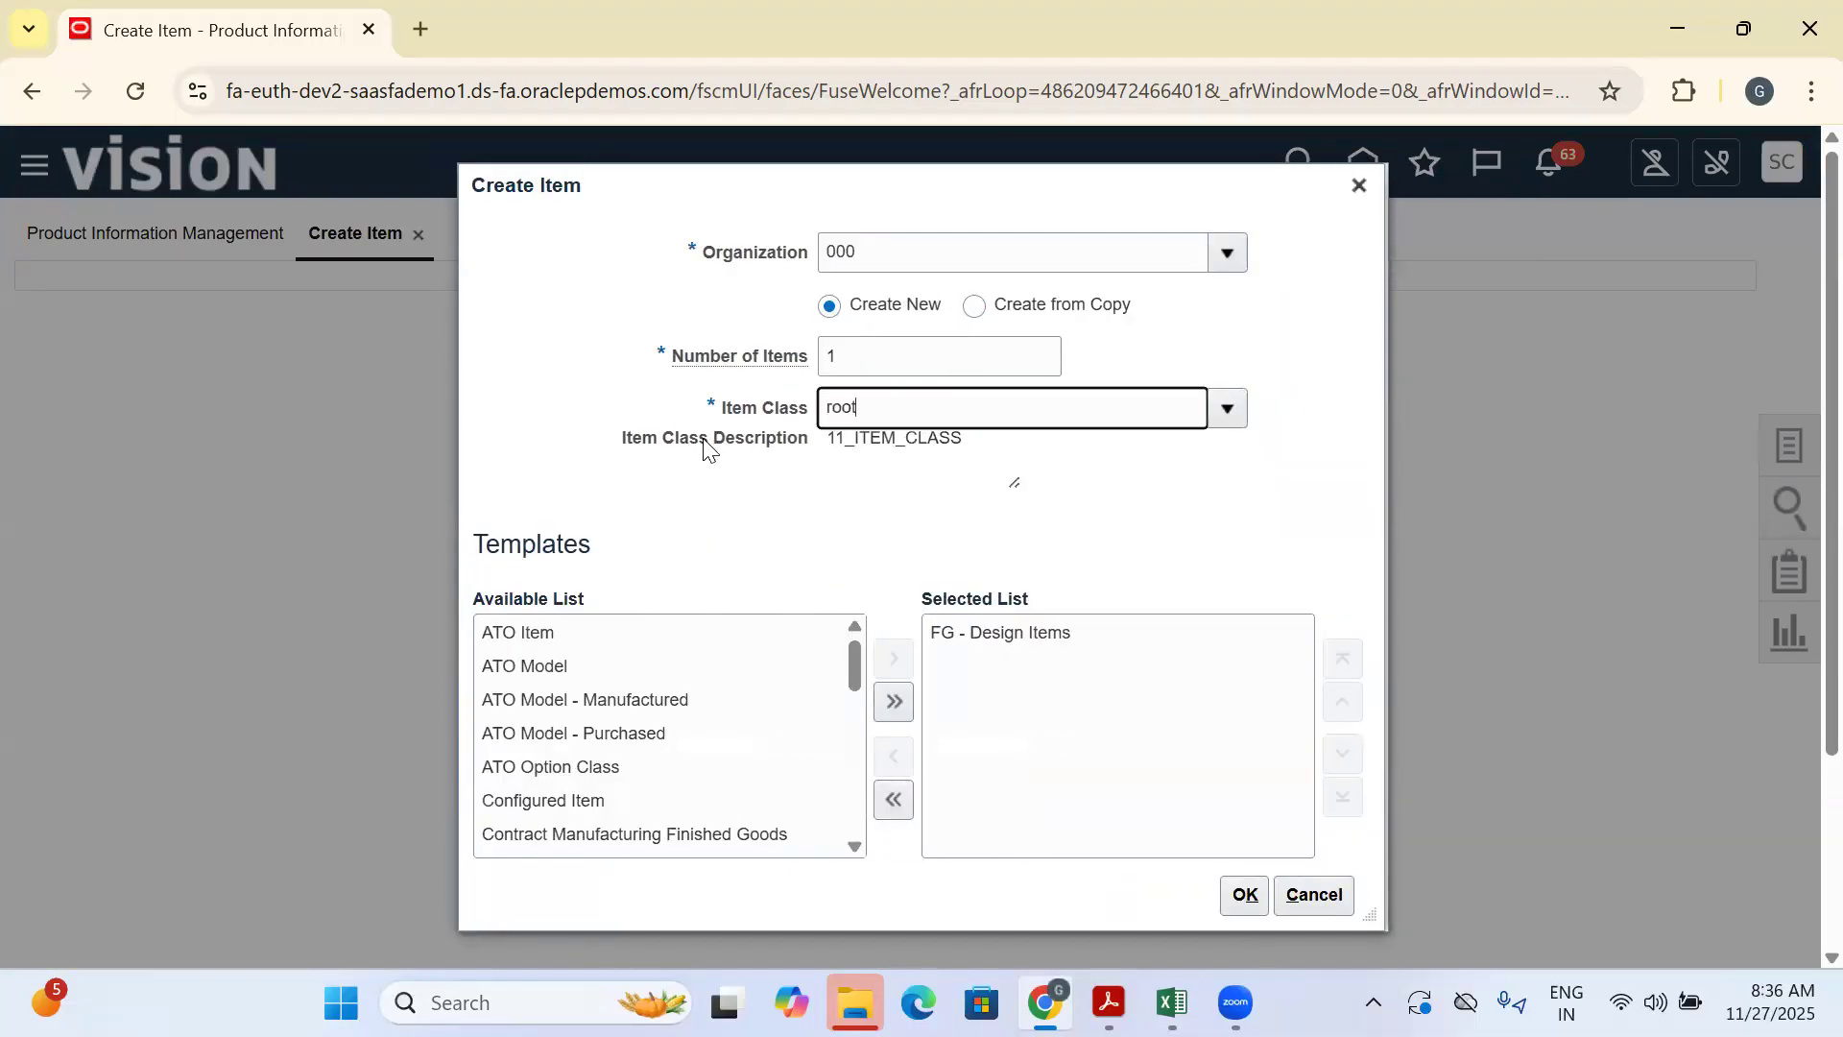
pyautogui.press('Tab')
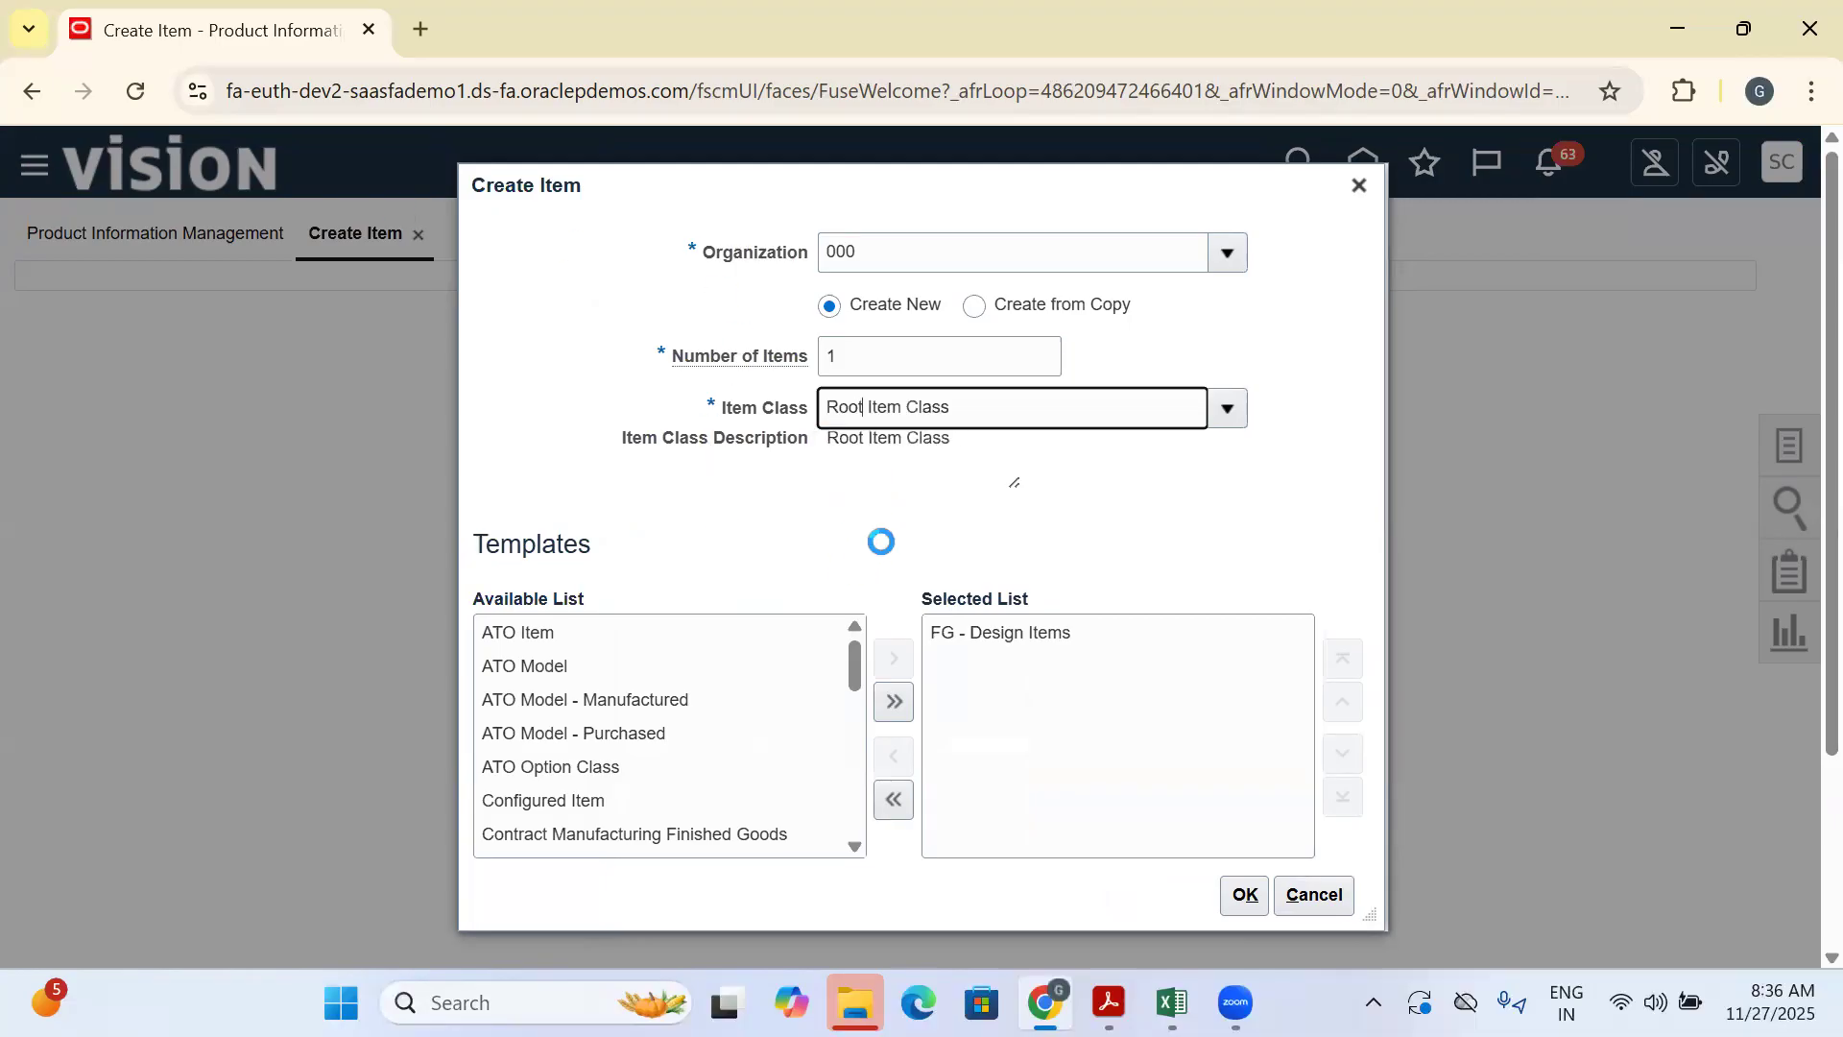
# Replace the selected FG - Design Items template with Finished Goods and continue to the new item form
pyautogui.click(950, 647)
pyautogui.click(897, 755)
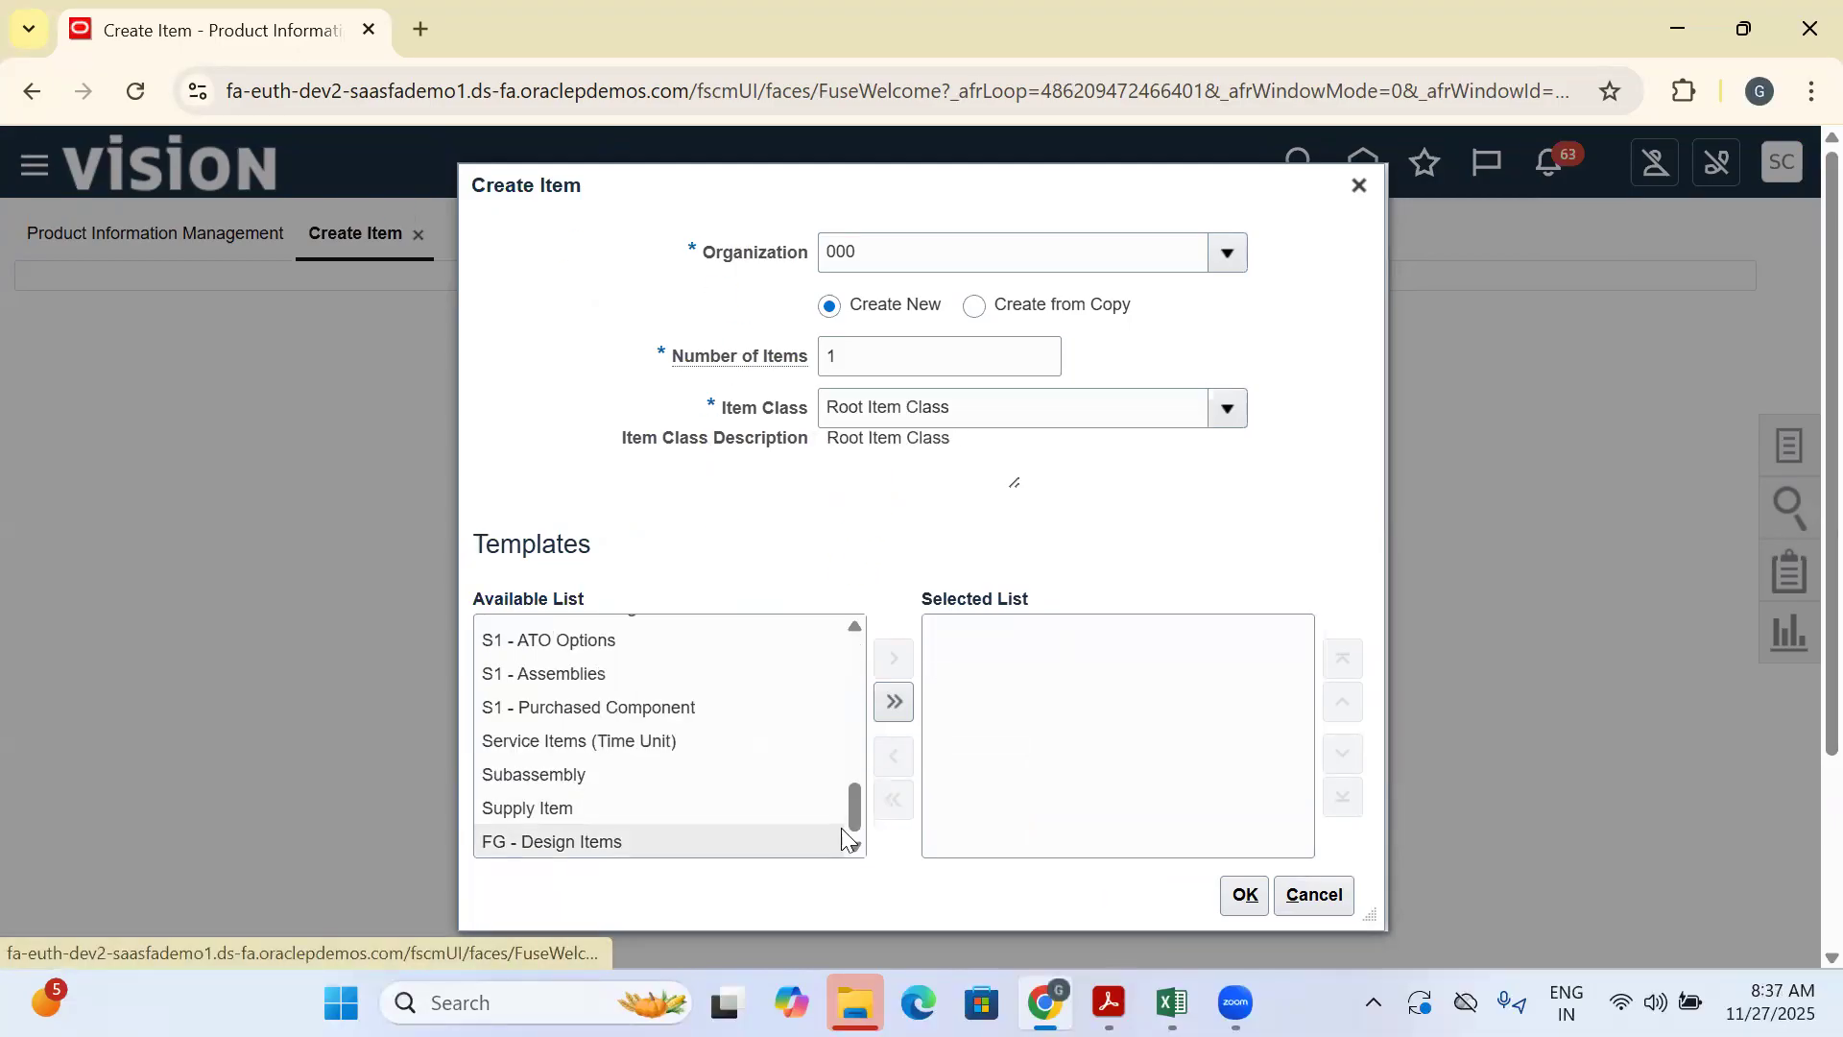
pyautogui.scroll(10, 851, 760)
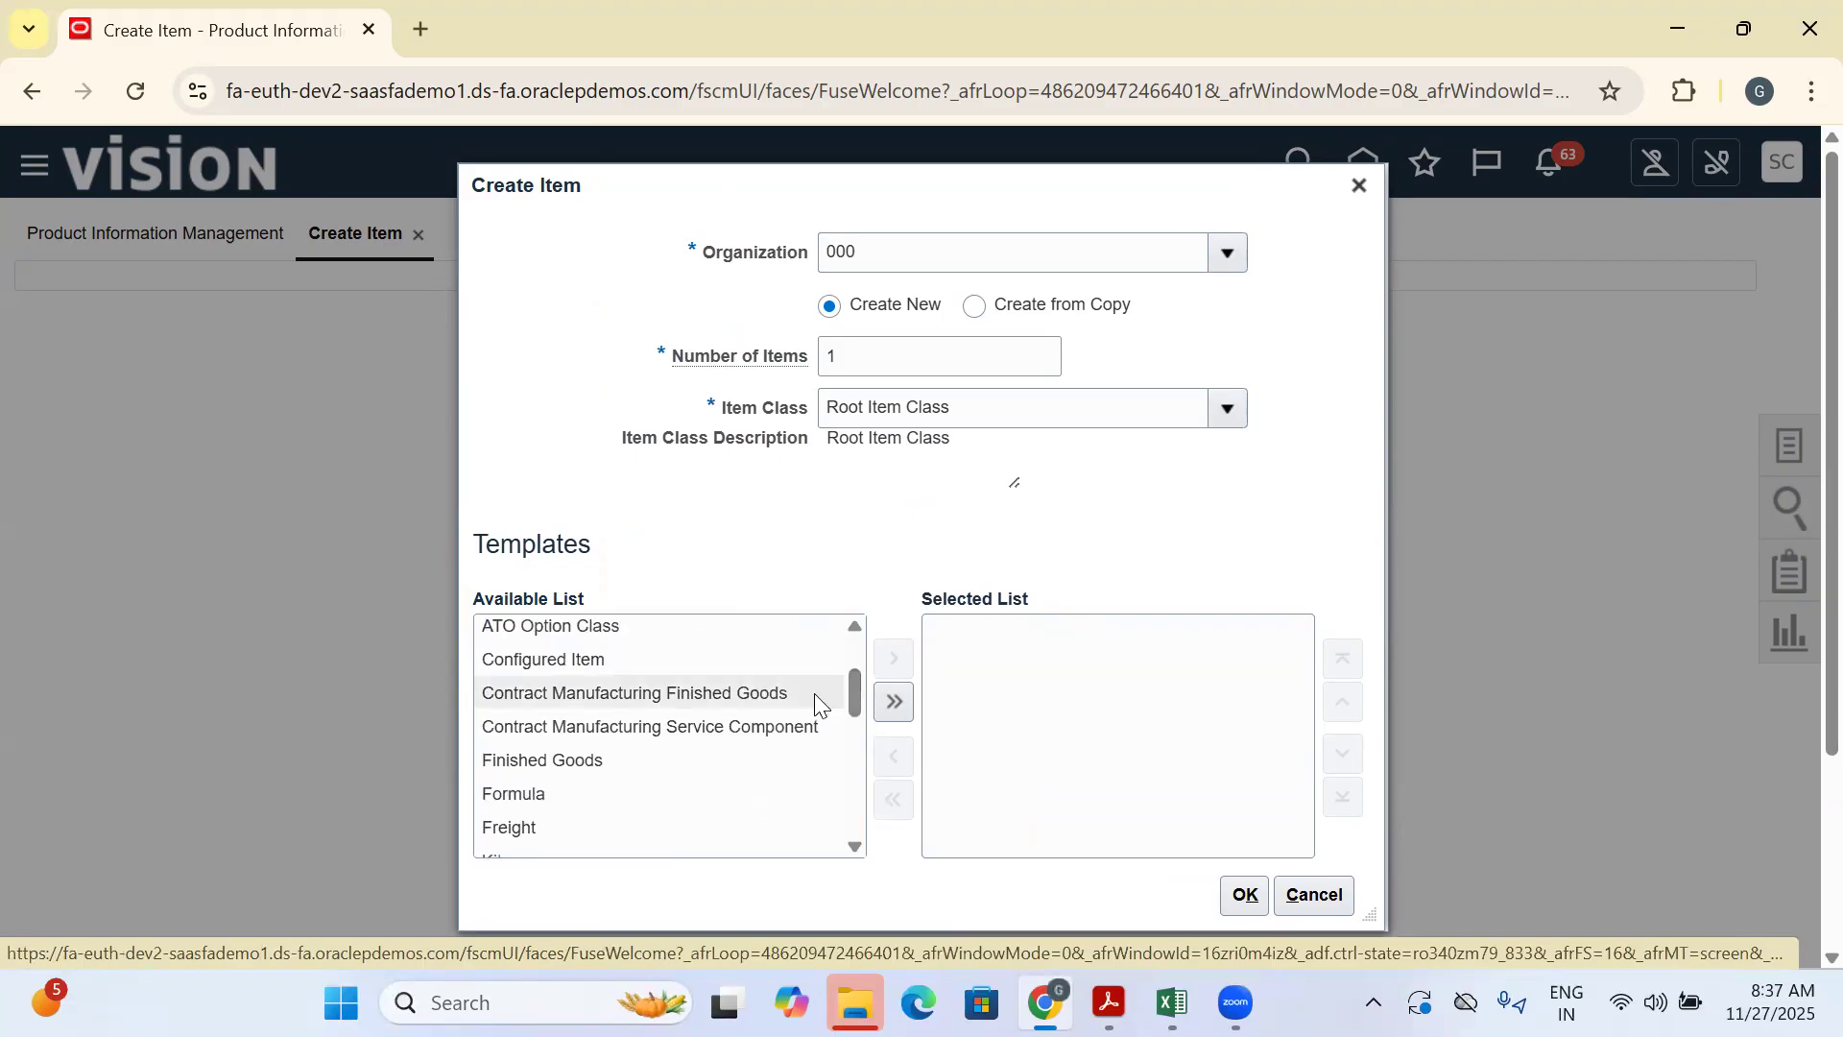
pyautogui.click(595, 762)
pyautogui.click(893, 658)
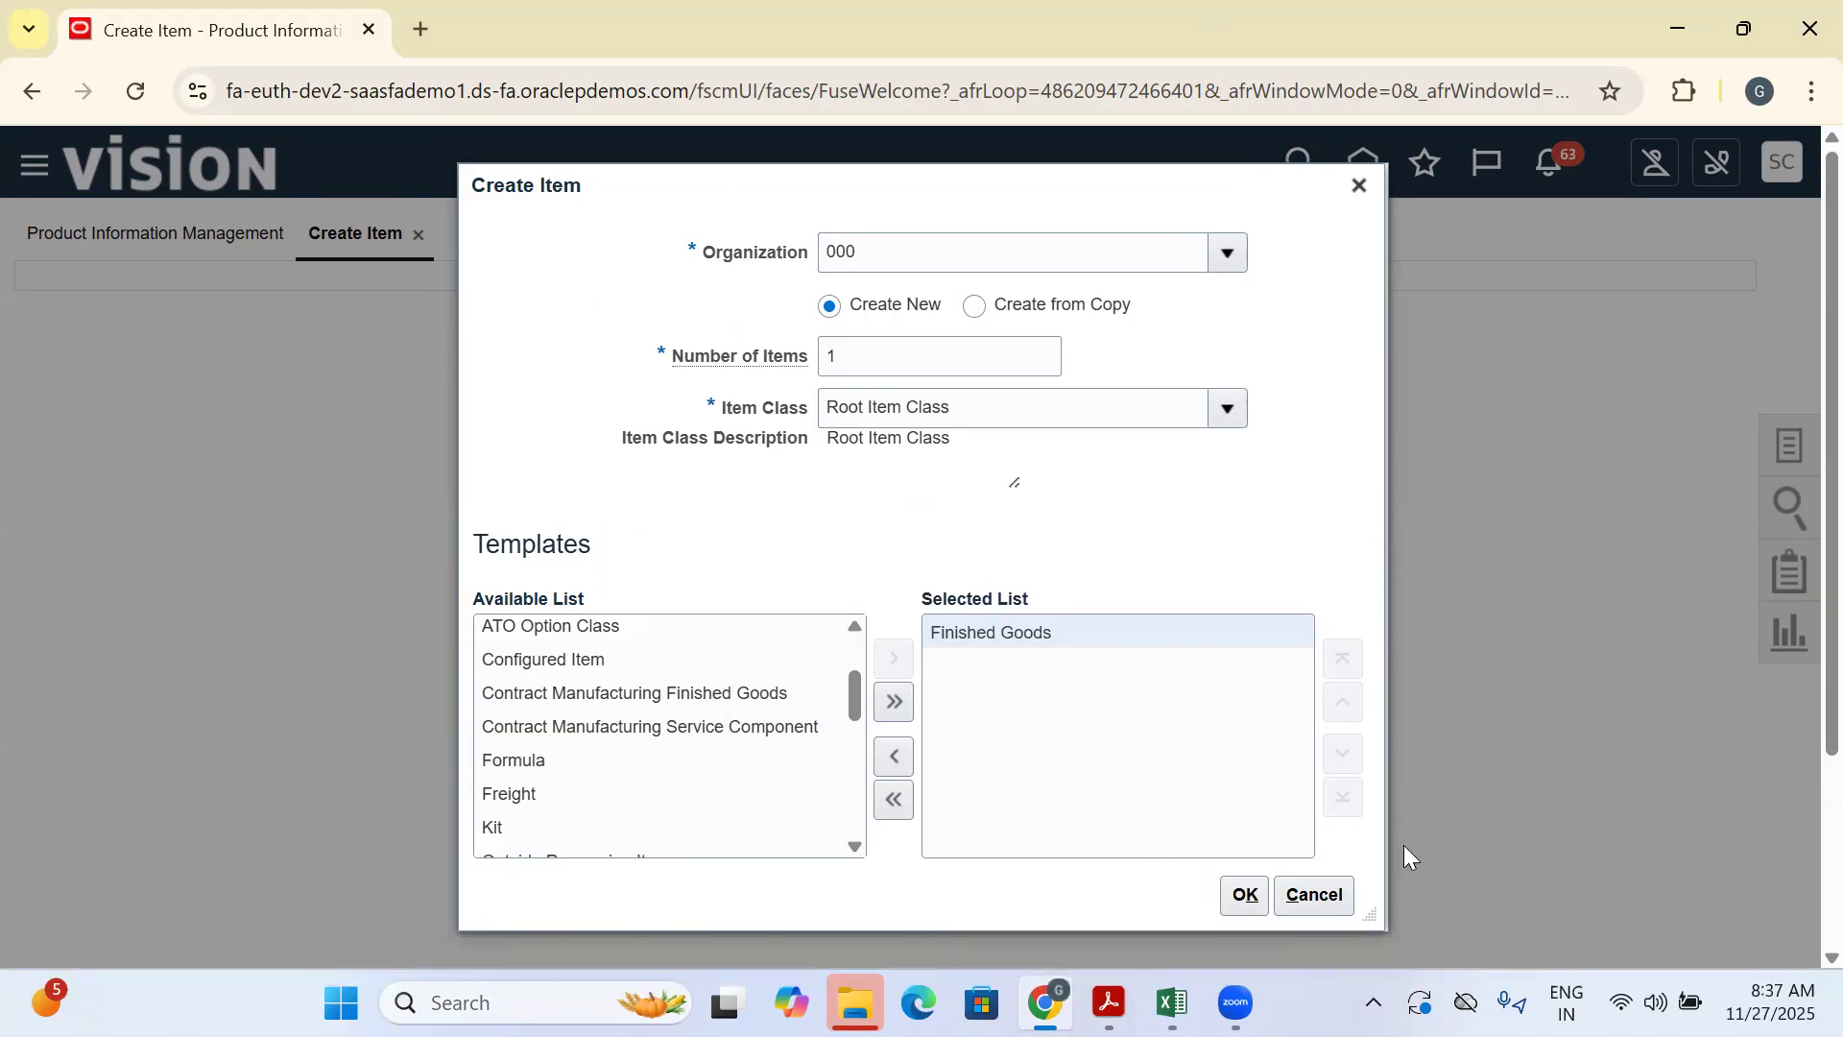
pyautogui.click(1242, 897)
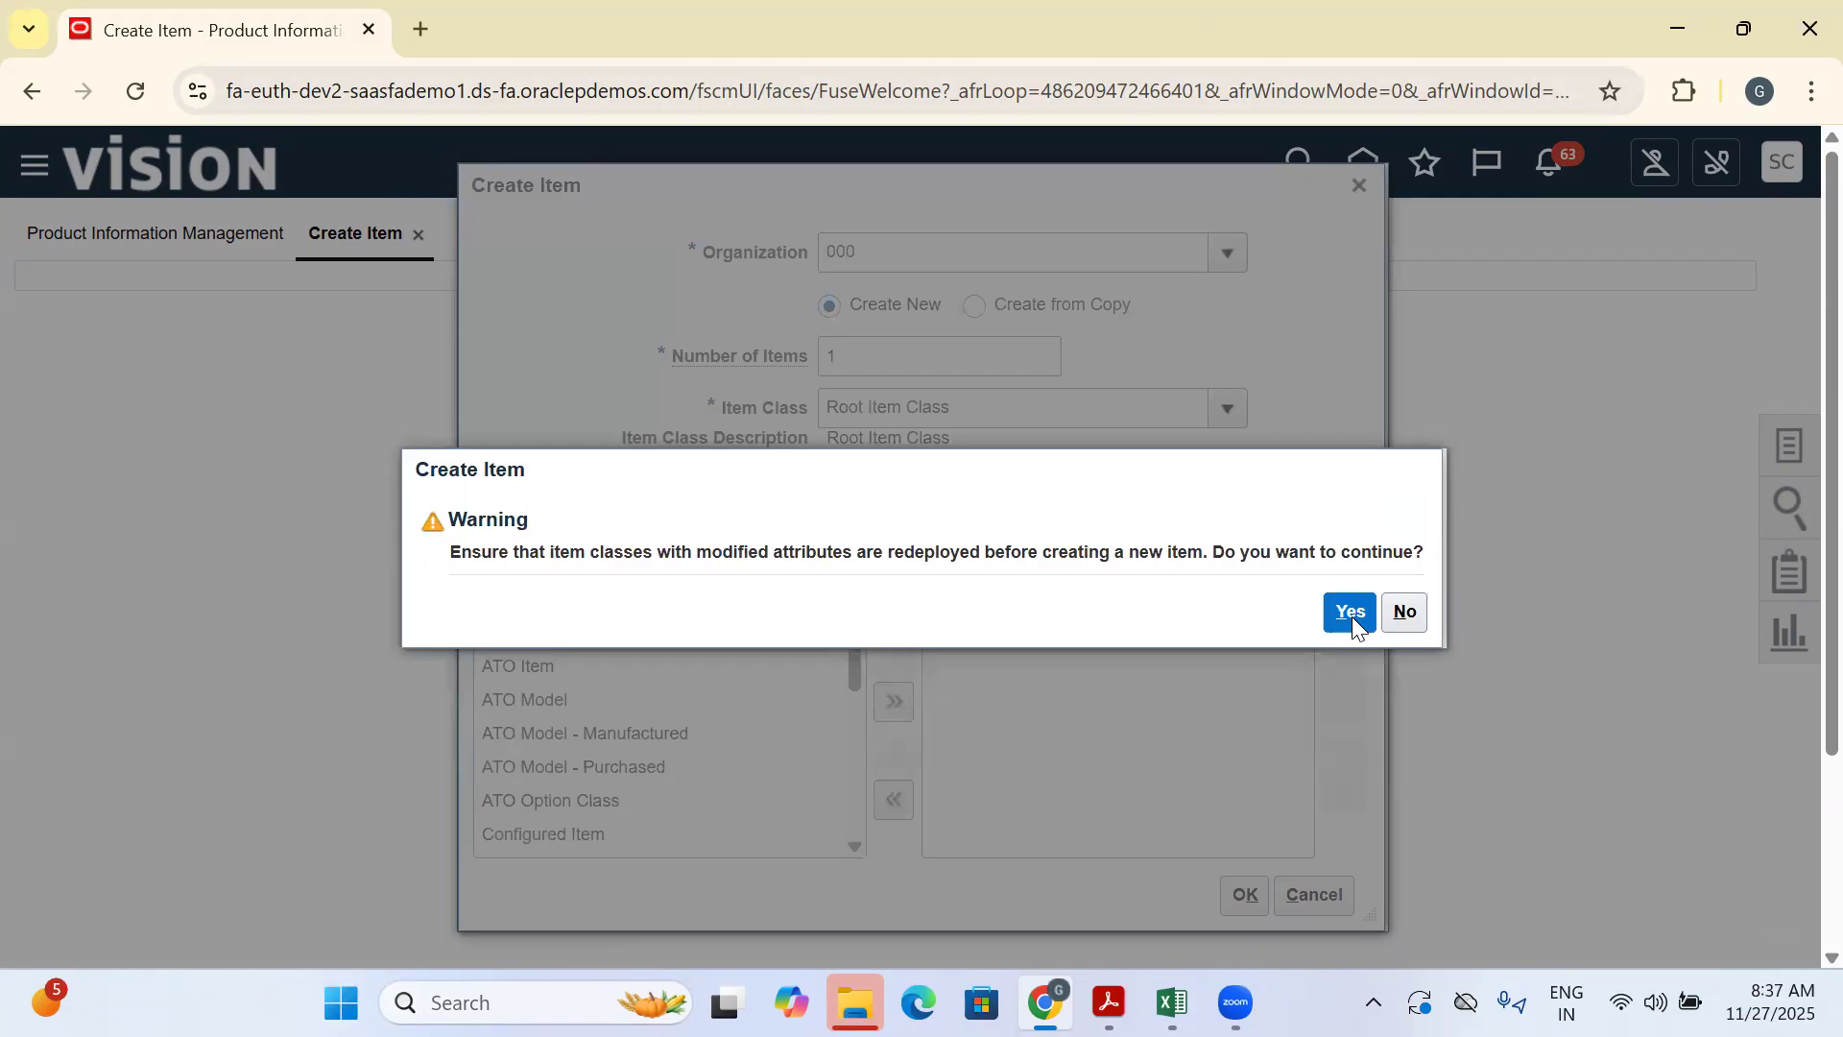
pyautogui.click(1350, 614)
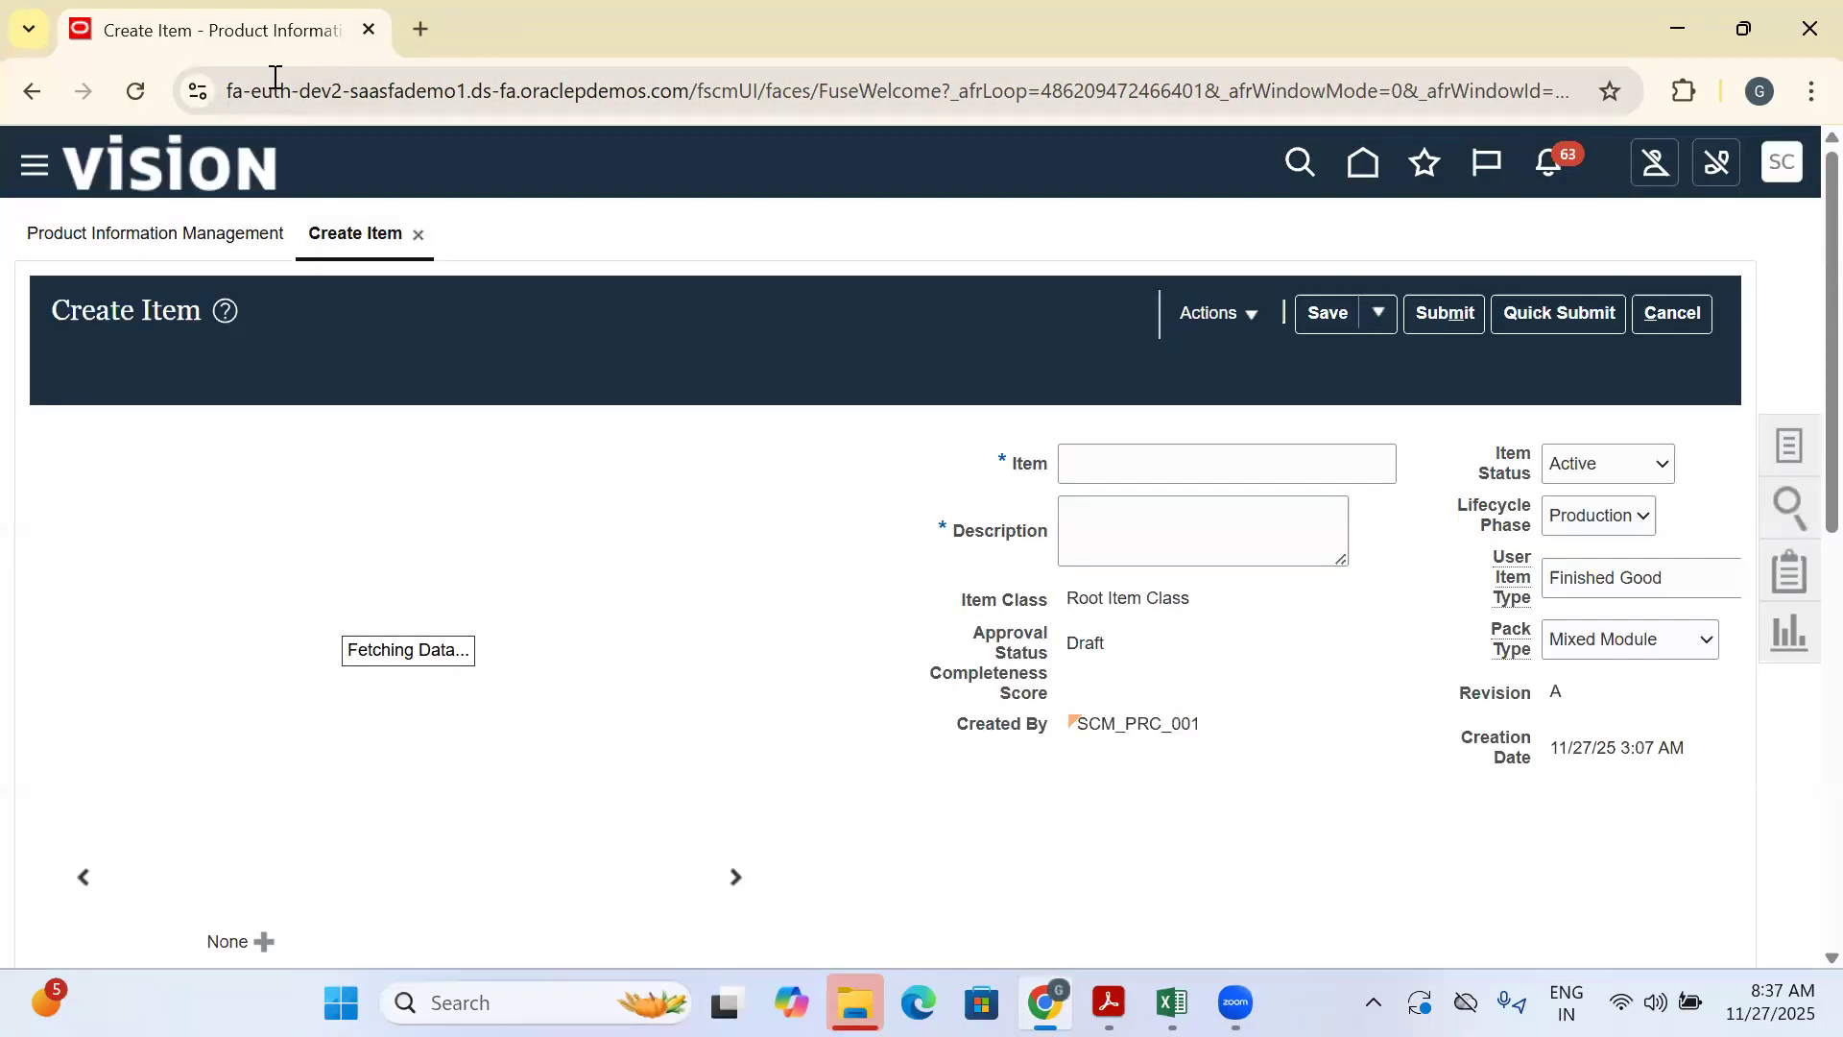
# Enter "iphone" as the item name, clear it, and cancel creating the item
pyautogui.click(1180, 468)
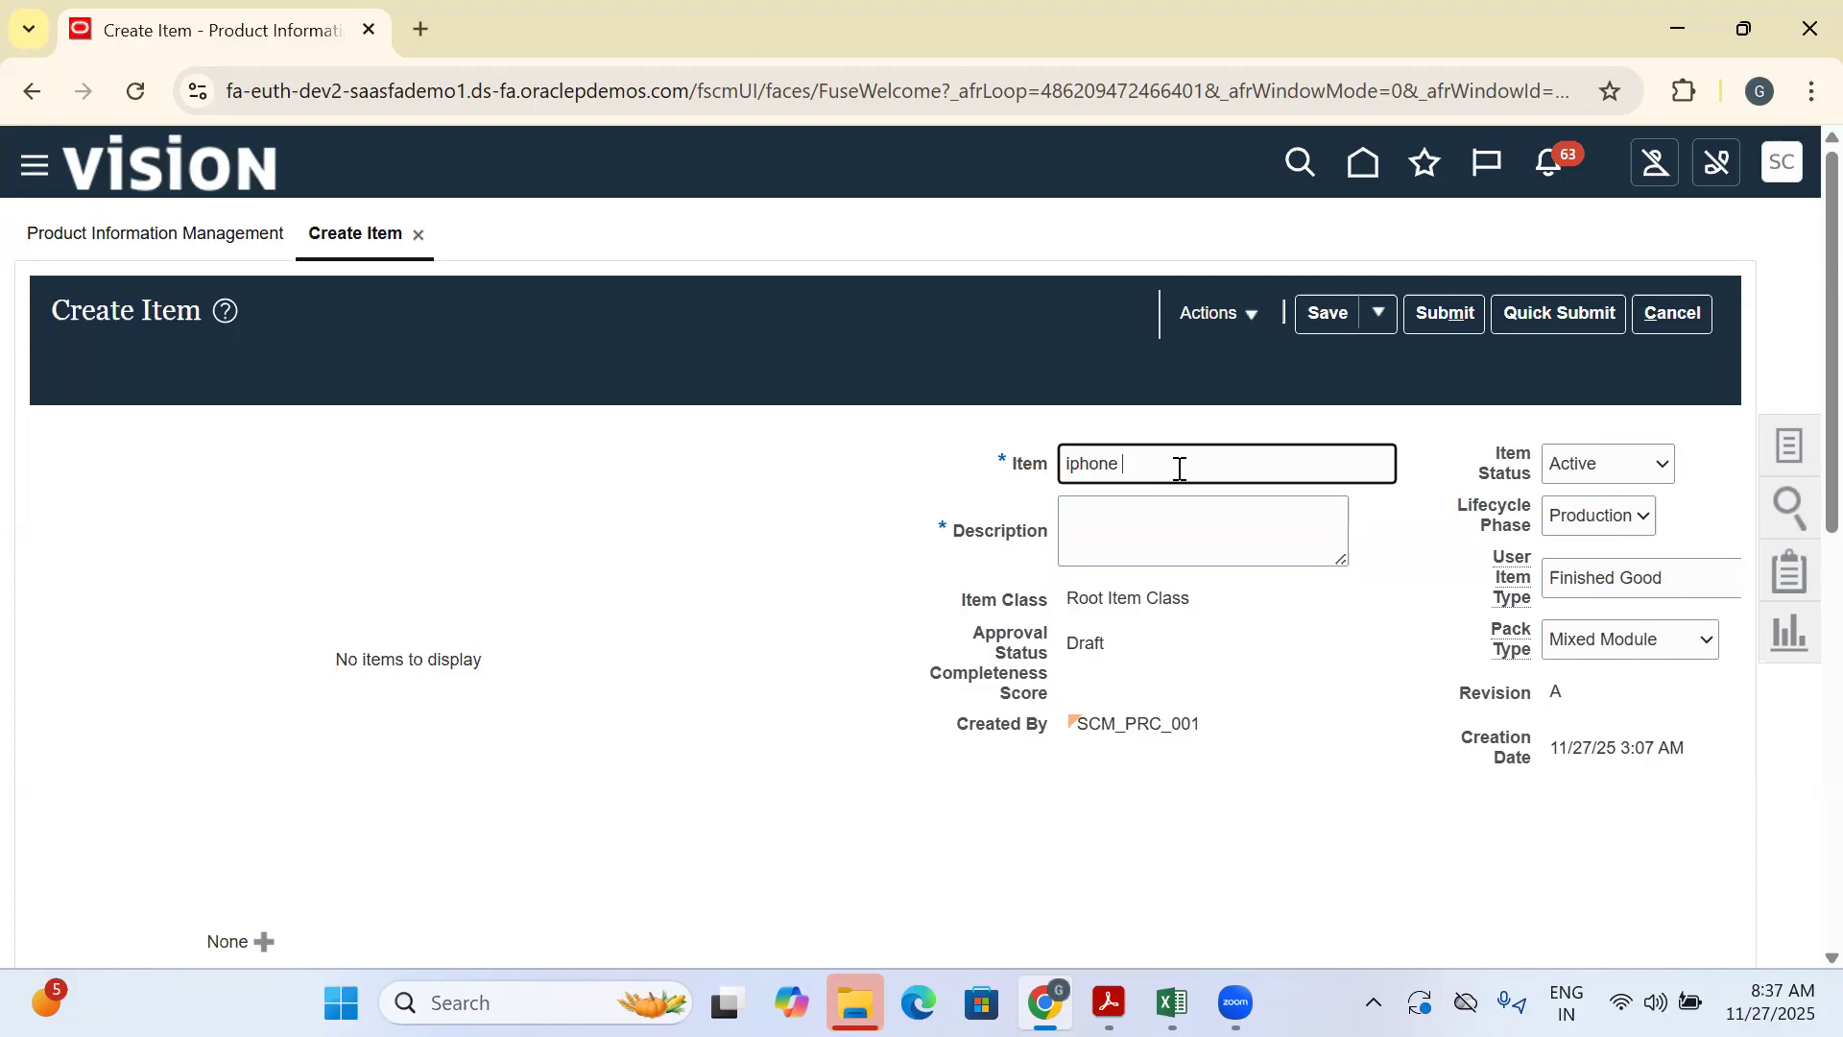
pyautogui.hotkey('ctrl', 'a')
pyautogui.press('BackSpace')
pyautogui.press('BackSpace')
pyautogui.press('BackSpace')
pyautogui.press('BackSpace')
pyautogui.press('BackSpace')
pyautogui.click(1692, 321)
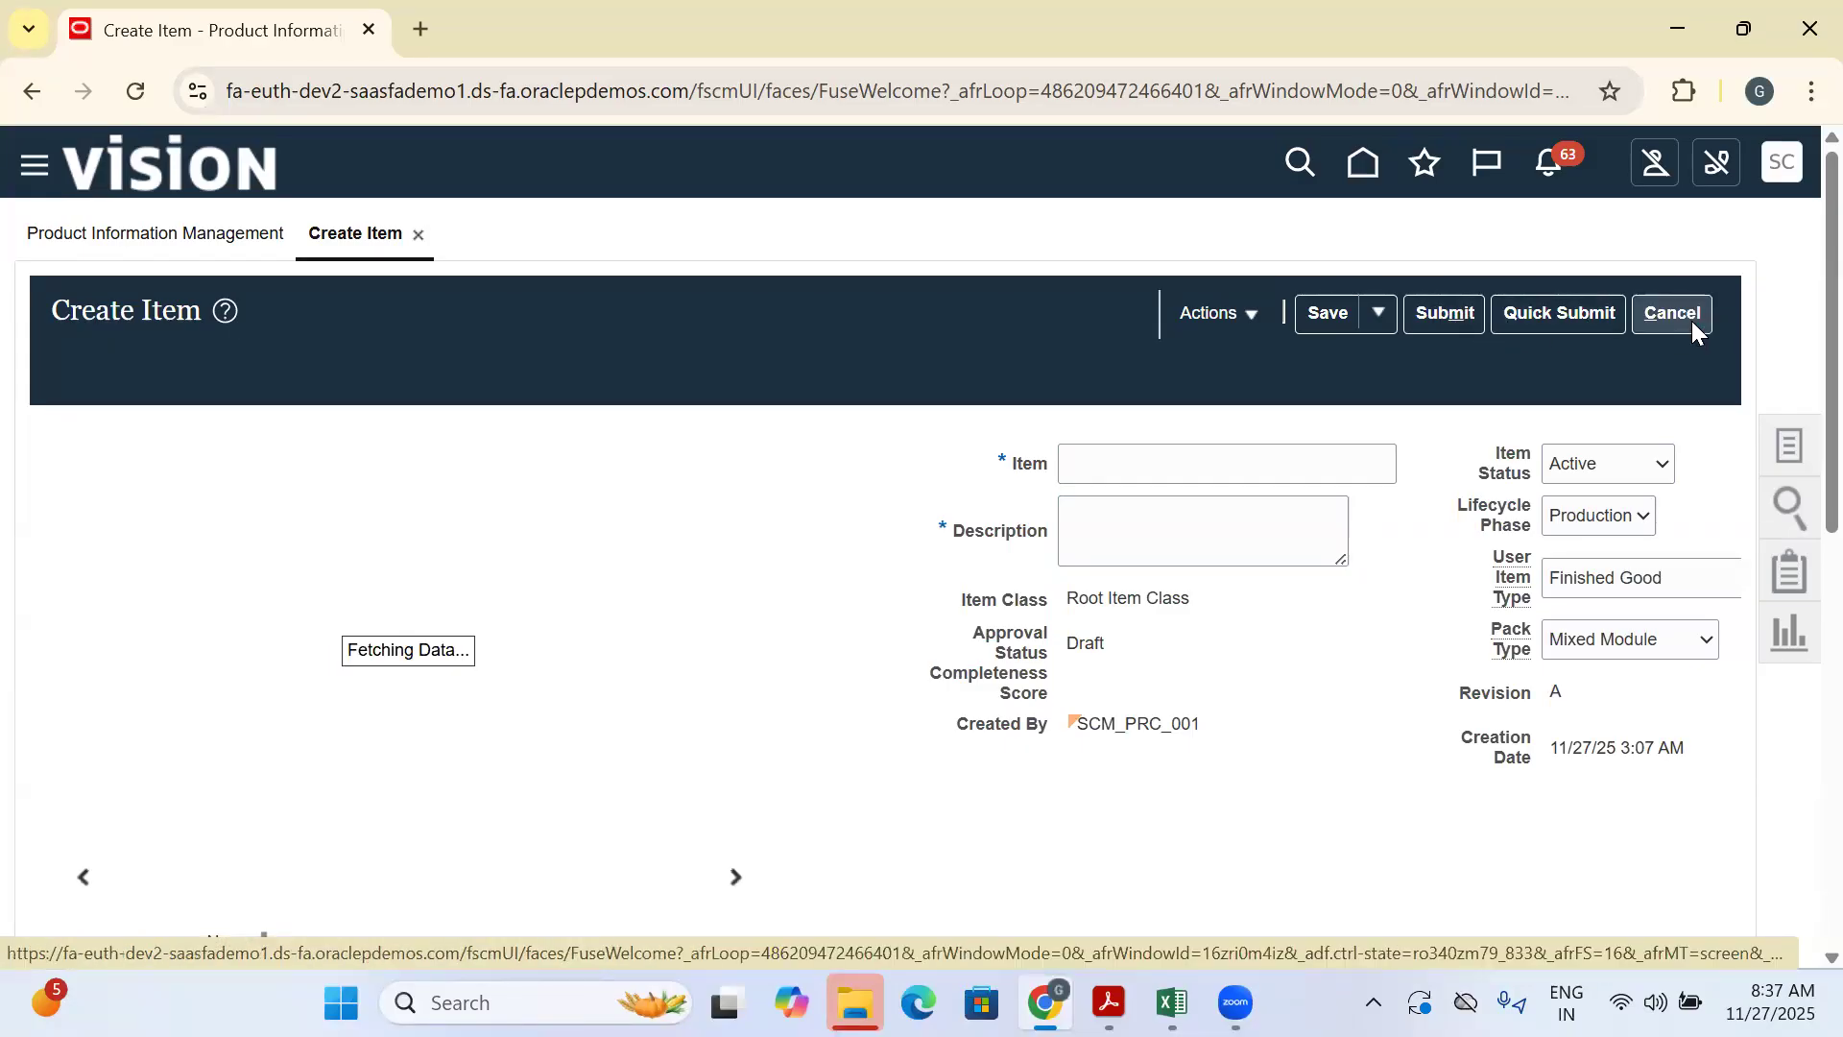
pyautogui.click(1289, 593)
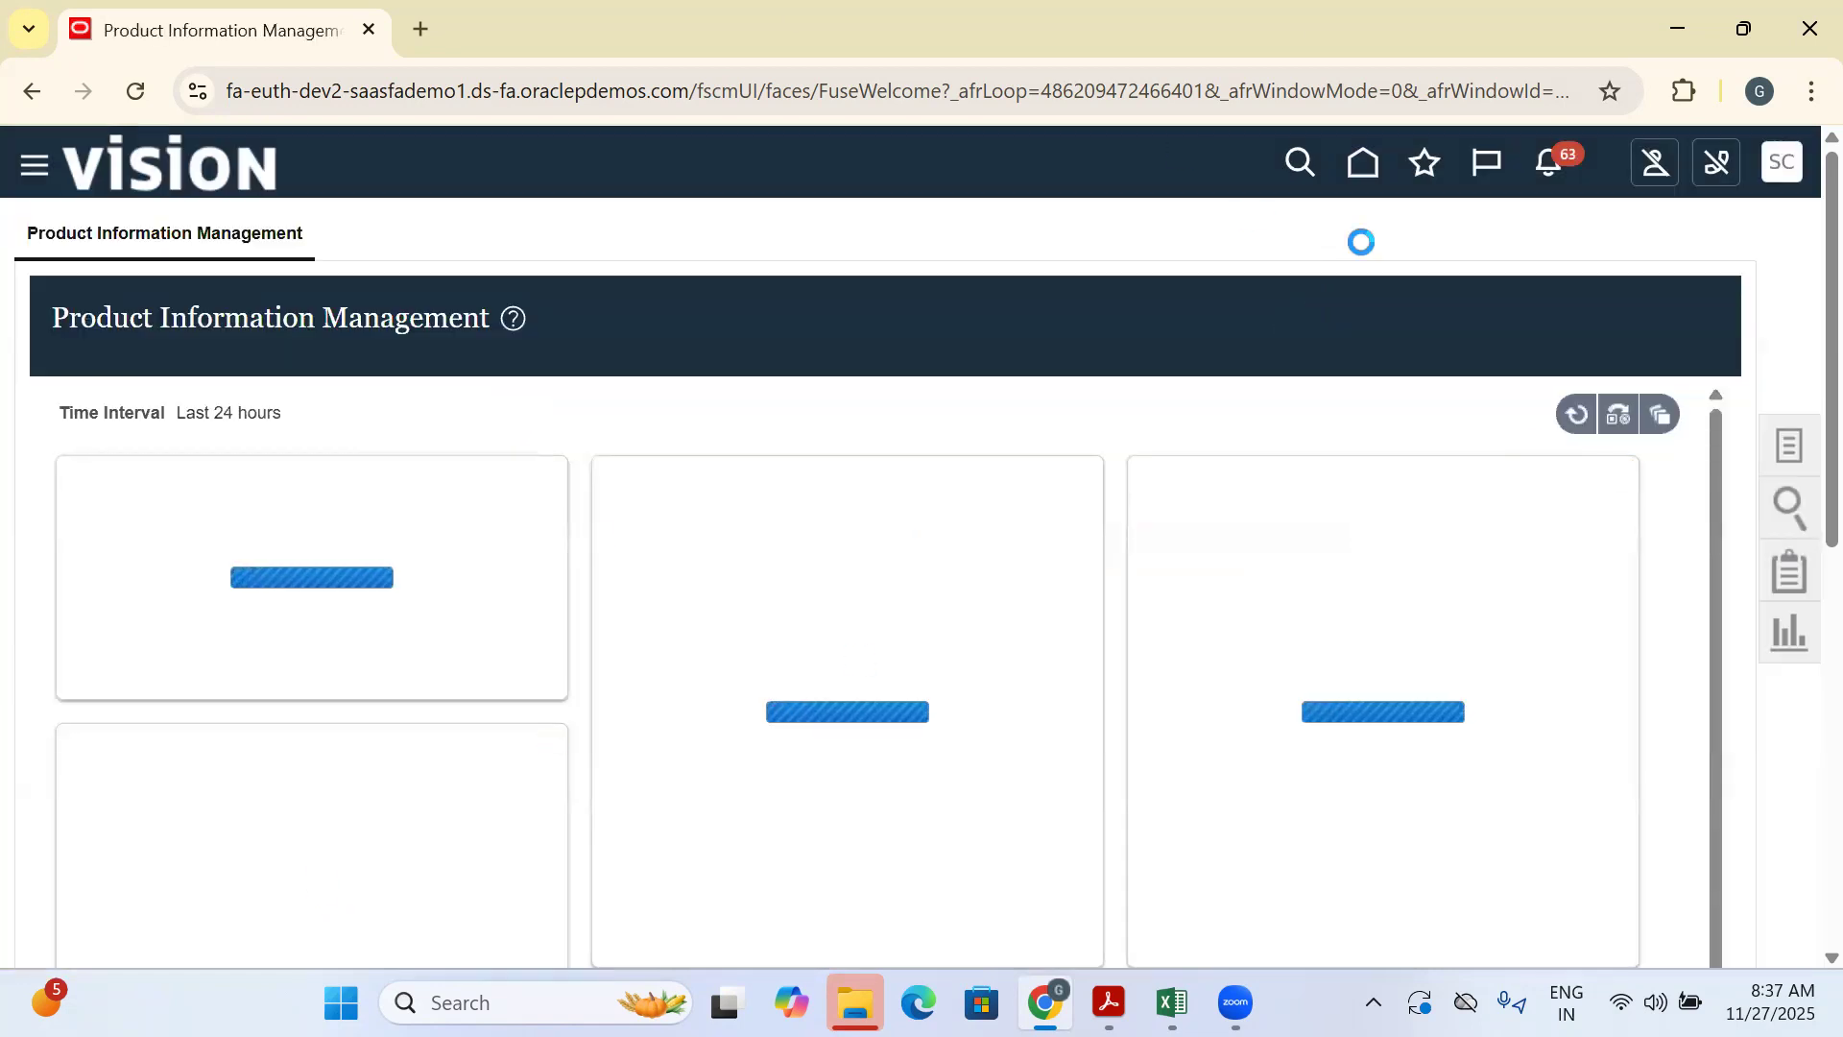
# Return to the home page and look through the Product Management apps
pyautogui.click(1365, 185)
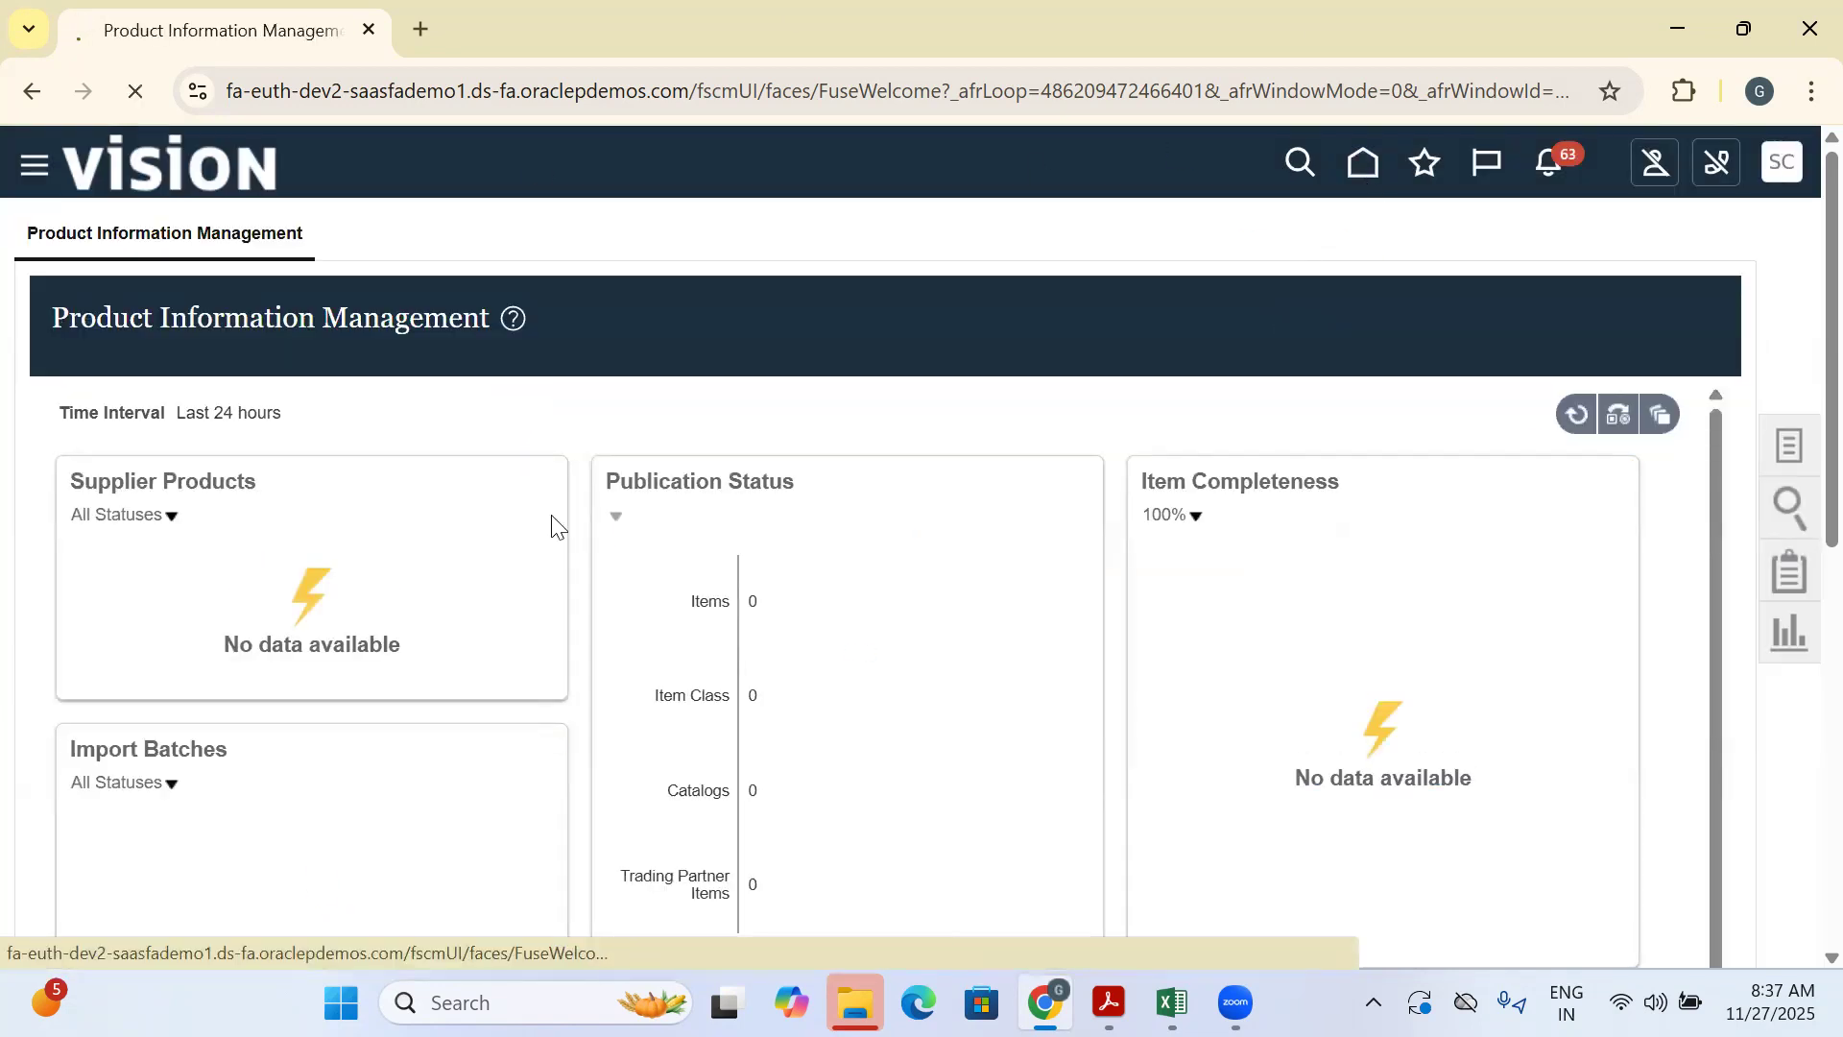
pyautogui.scroll(-4, 1504, 584)
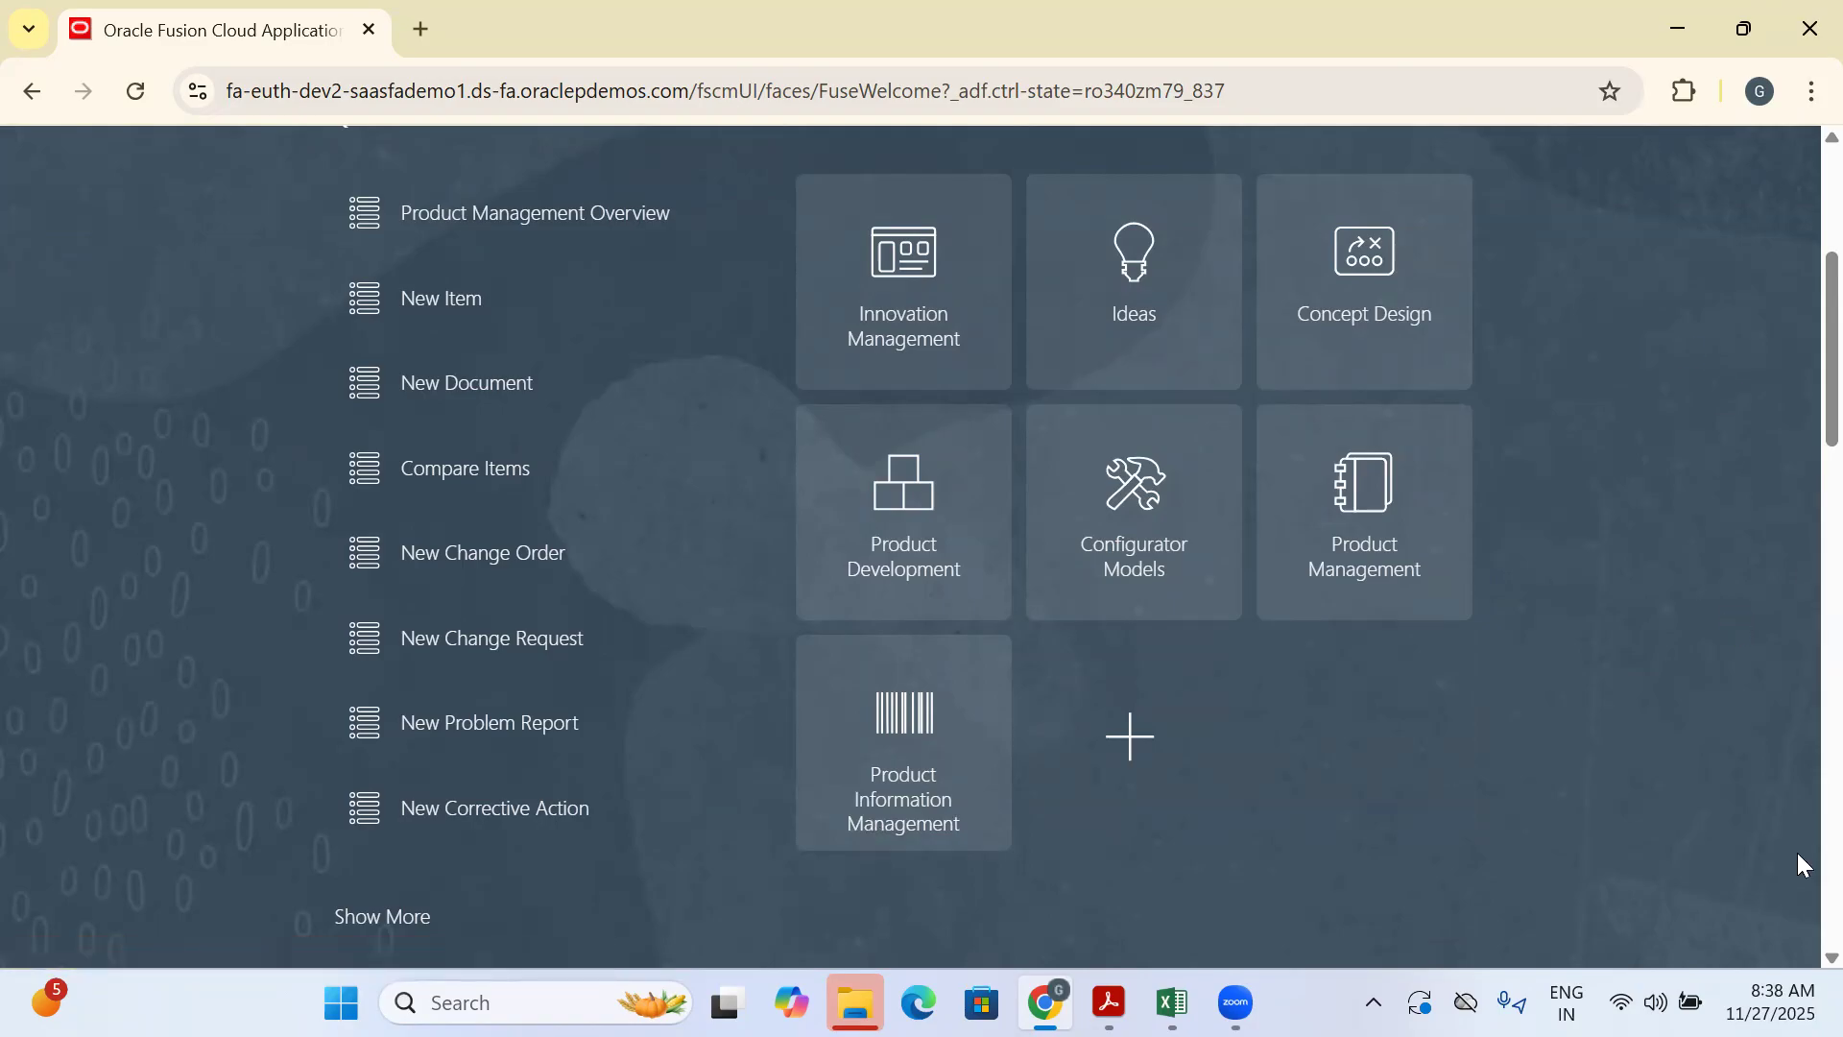
pyautogui.scroll(4, 1724, 582)
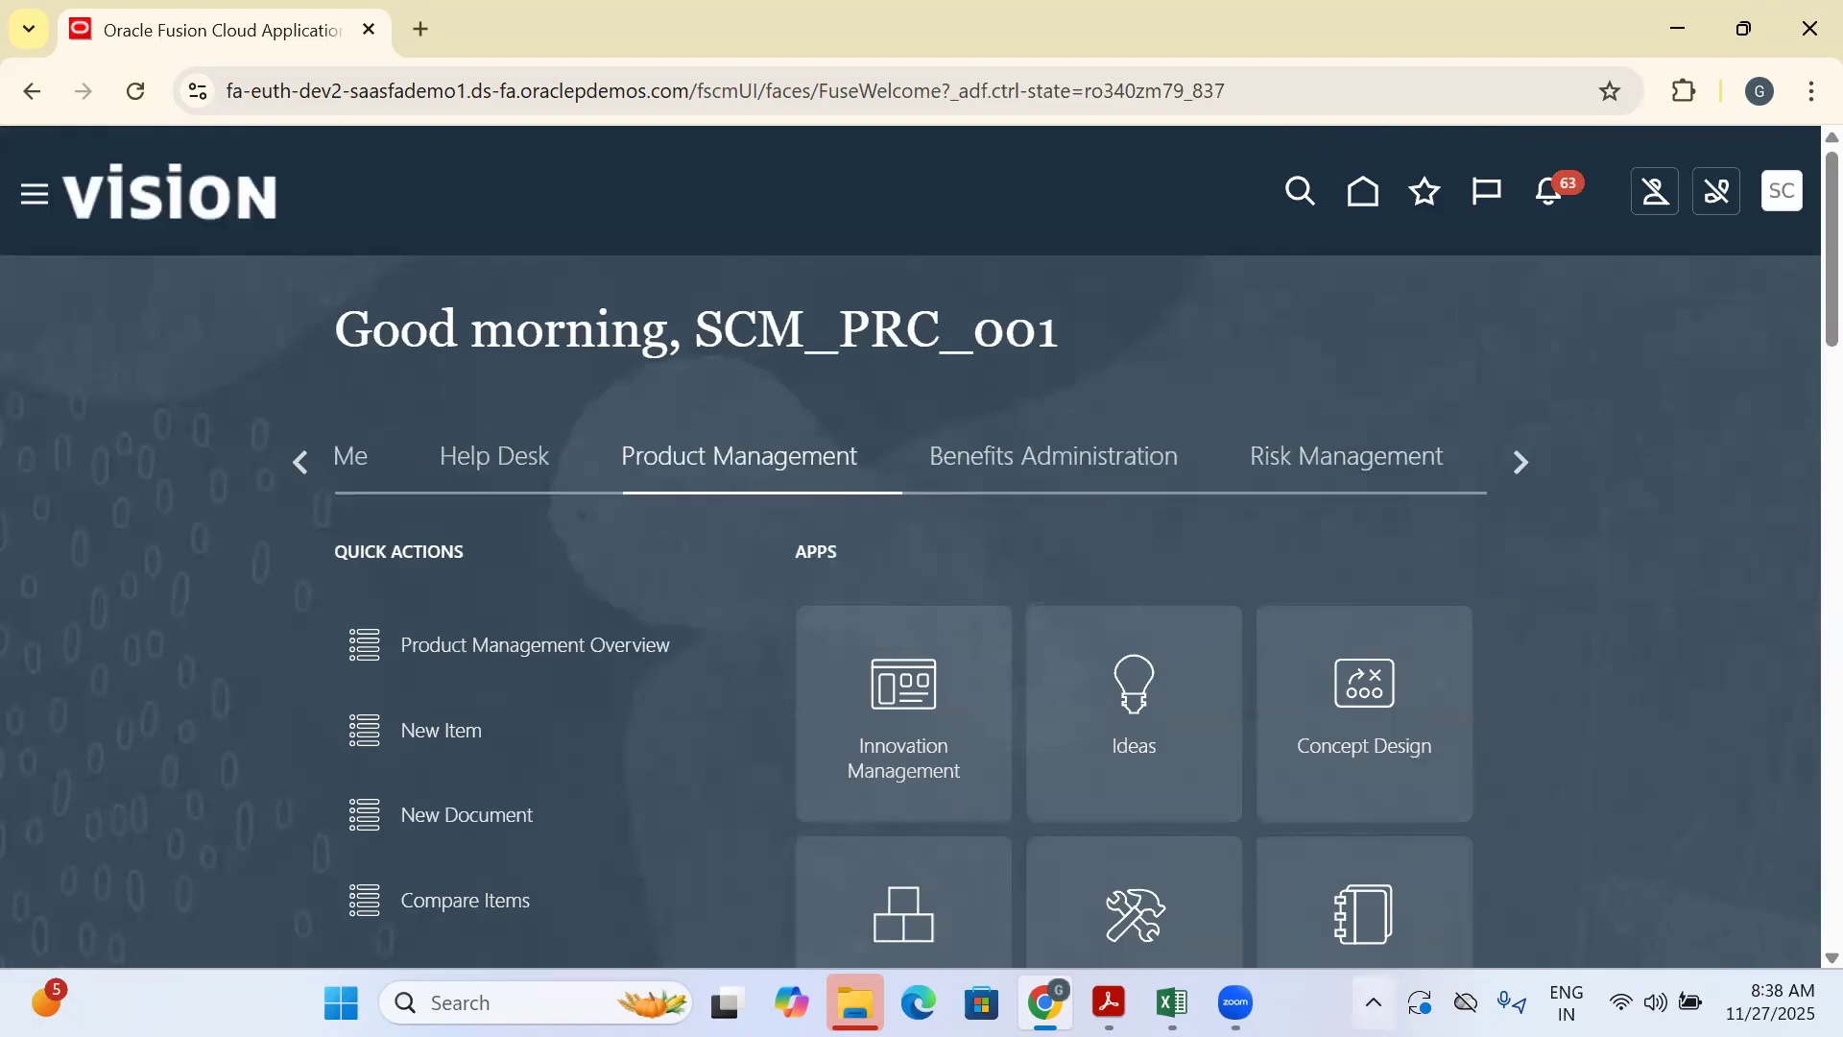
# Switch to the Excel workbook and look up the item name in the catalog category hierarchy setups, cell D635
pyautogui.moveTo(1172, 1002)
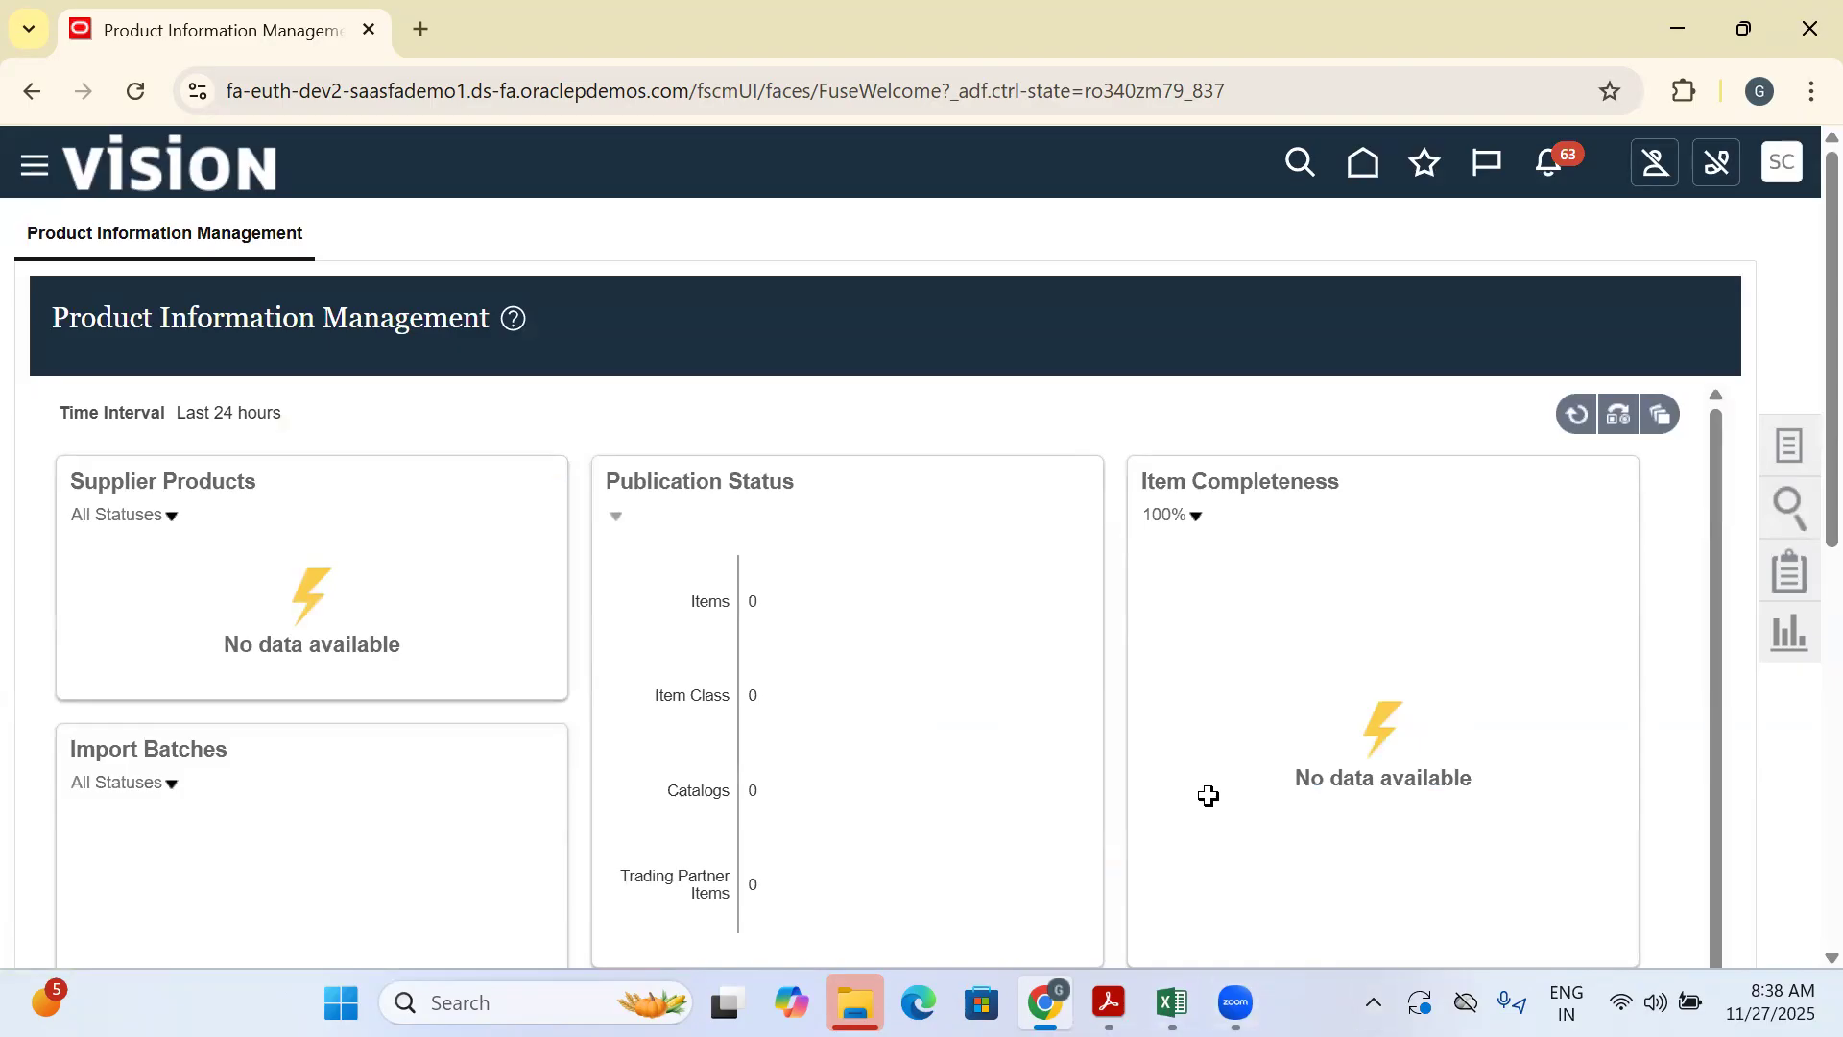
pyautogui.hotkey('alt', 'Tab')
pyautogui.scroll(3, 835, 615)
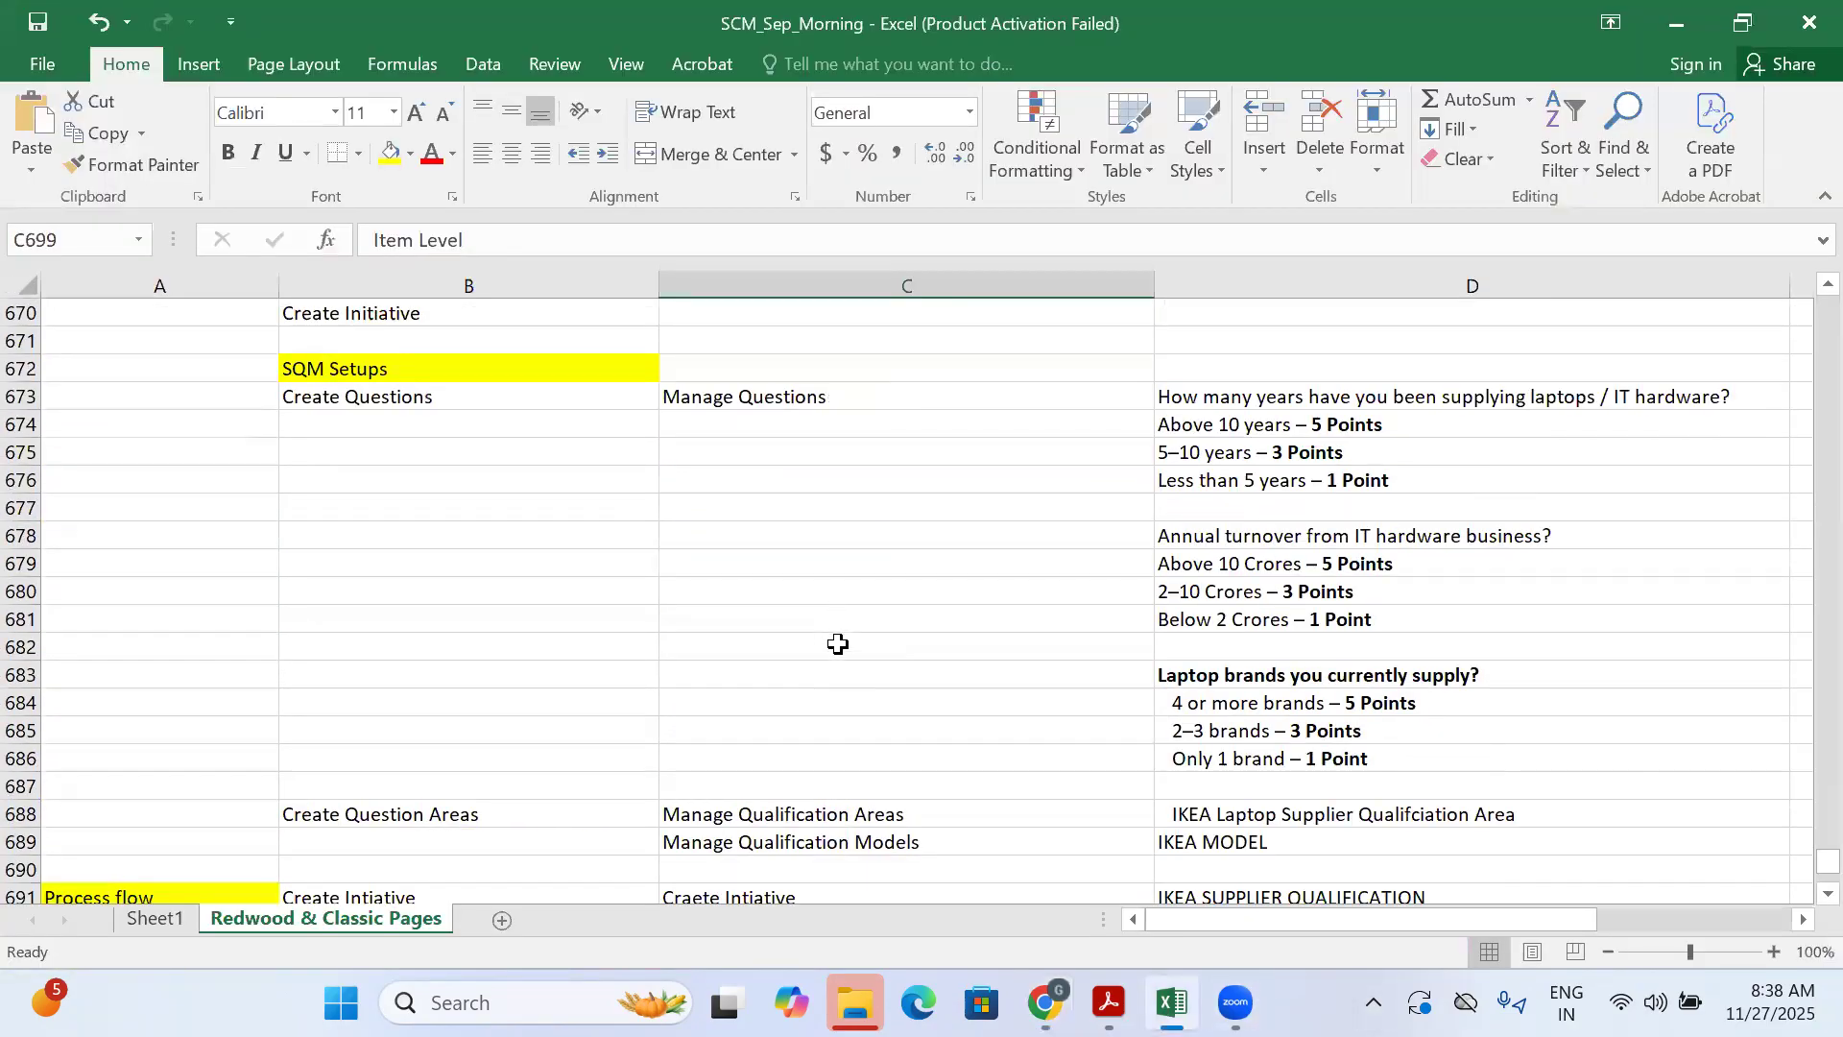
pyautogui.scroll(-3, 1248, 643)
pyautogui.scroll(14, 1247, 672)
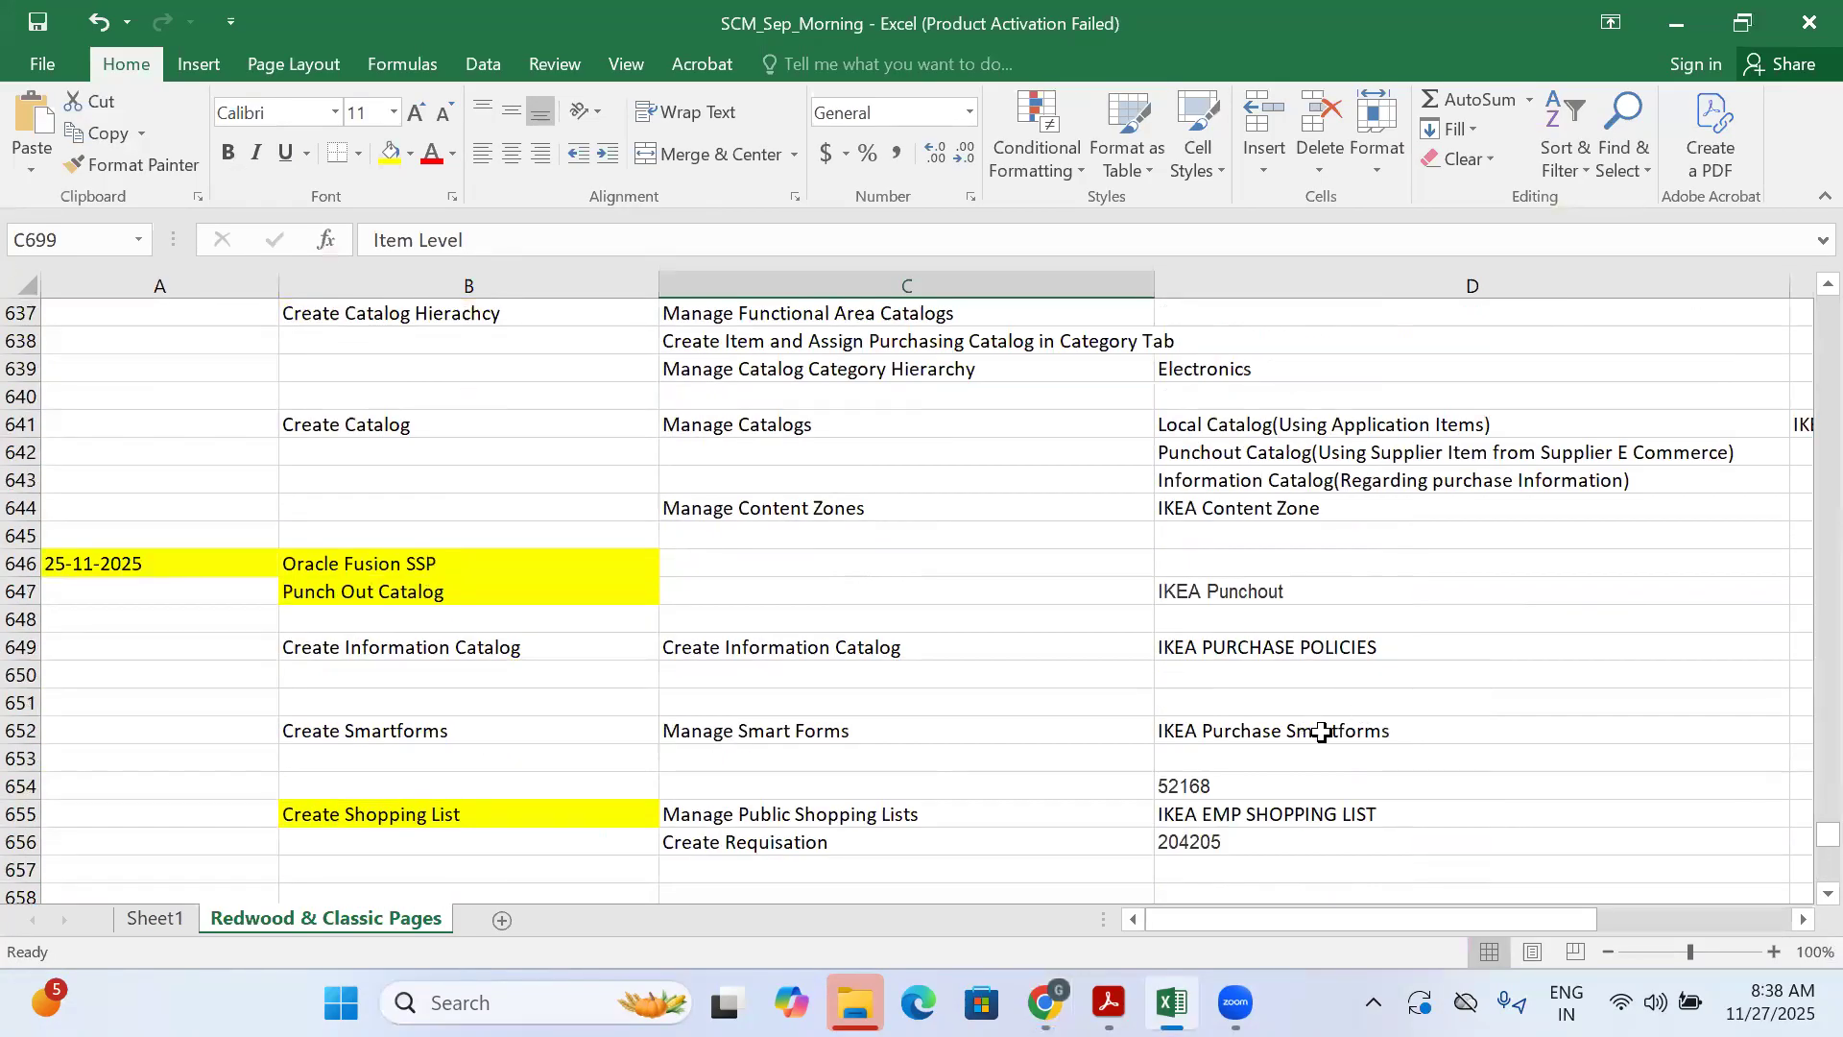
pyautogui.scroll(4, 1322, 732)
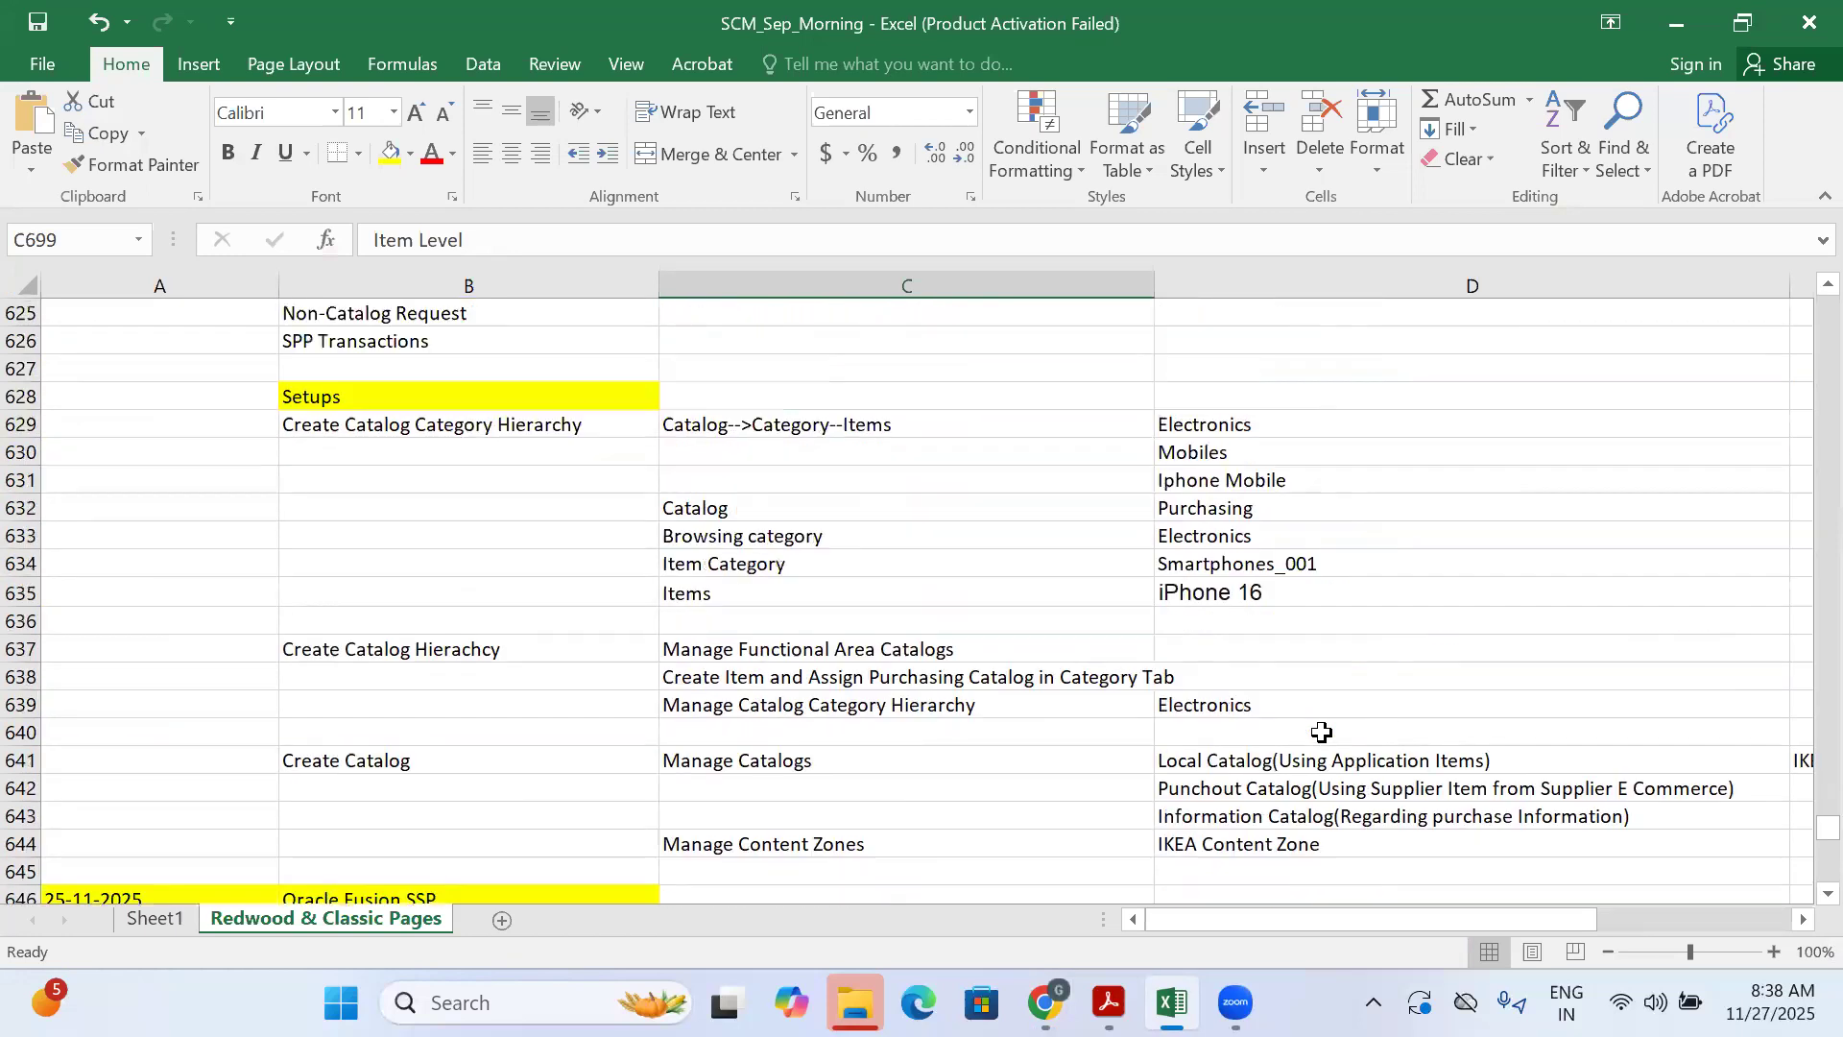
pyautogui.click(1235, 590)
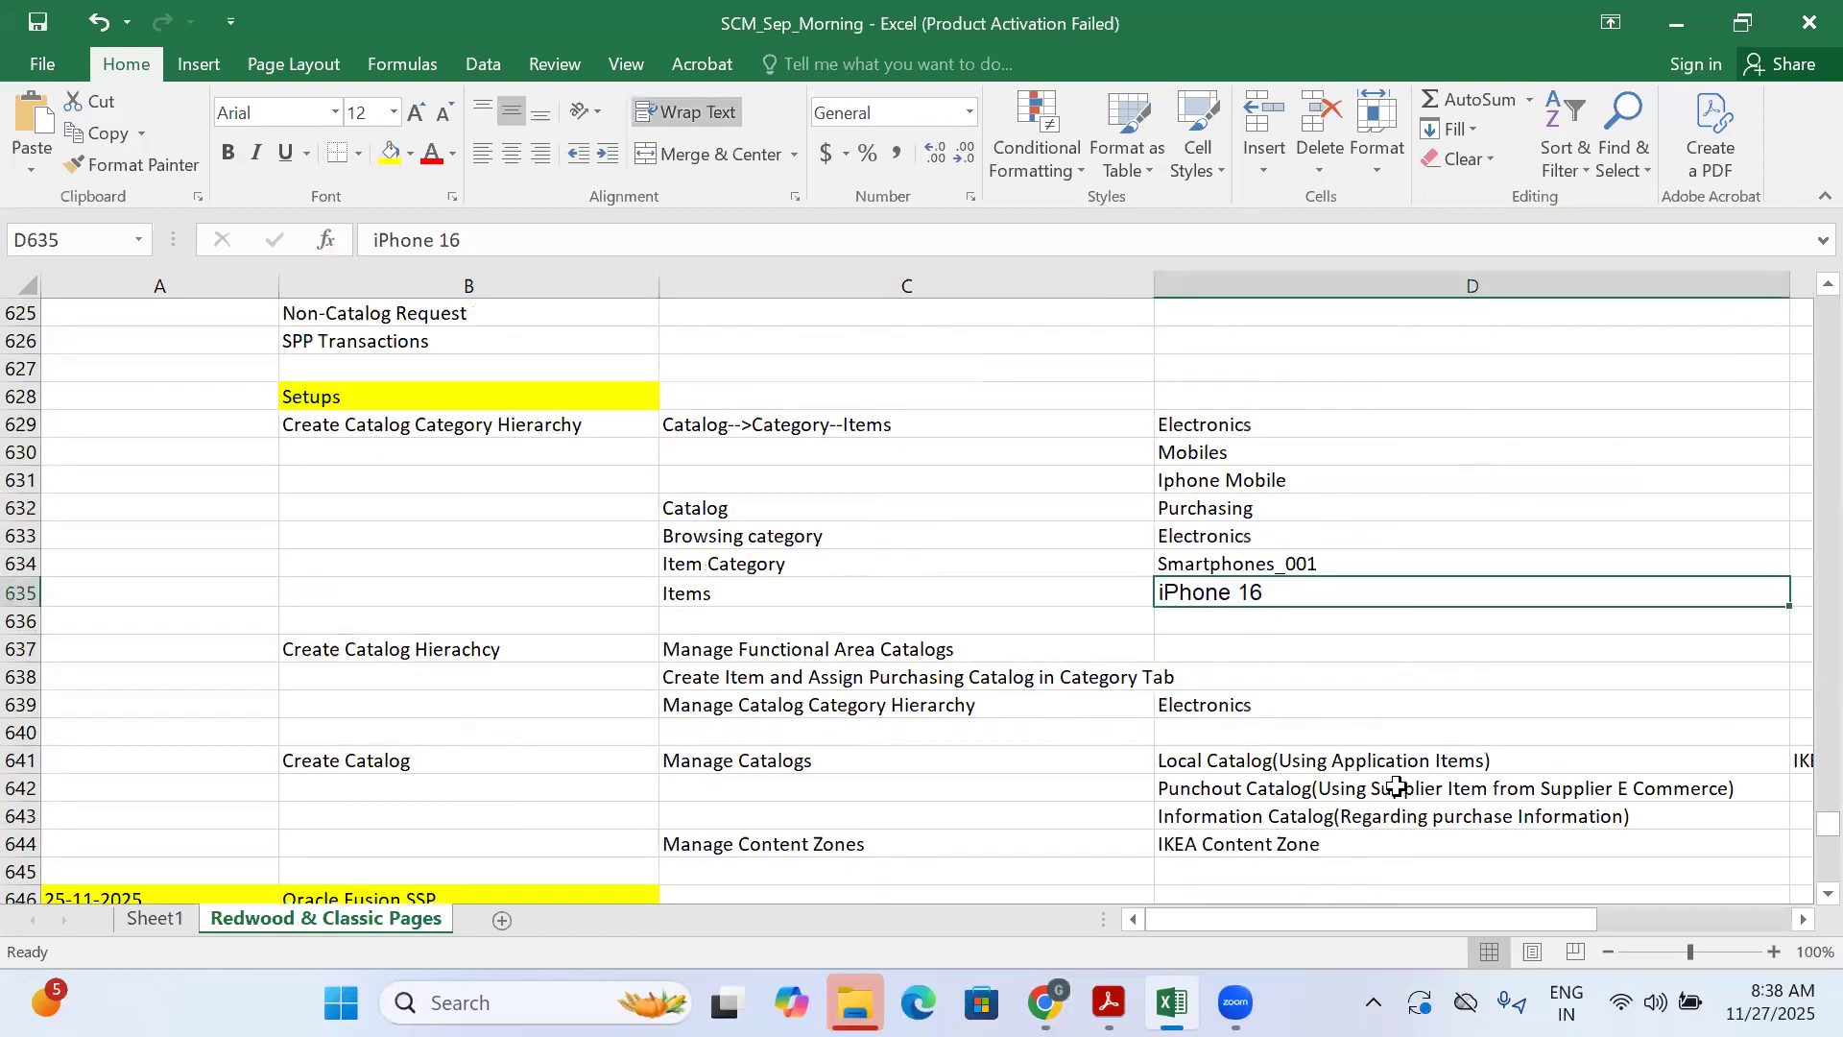
# Switch back to Oracle Fusion, open Manage Items, and set the item class to Root Item Class
pyautogui.moveTo(1045, 1002)
pyautogui.click(1109, 849)
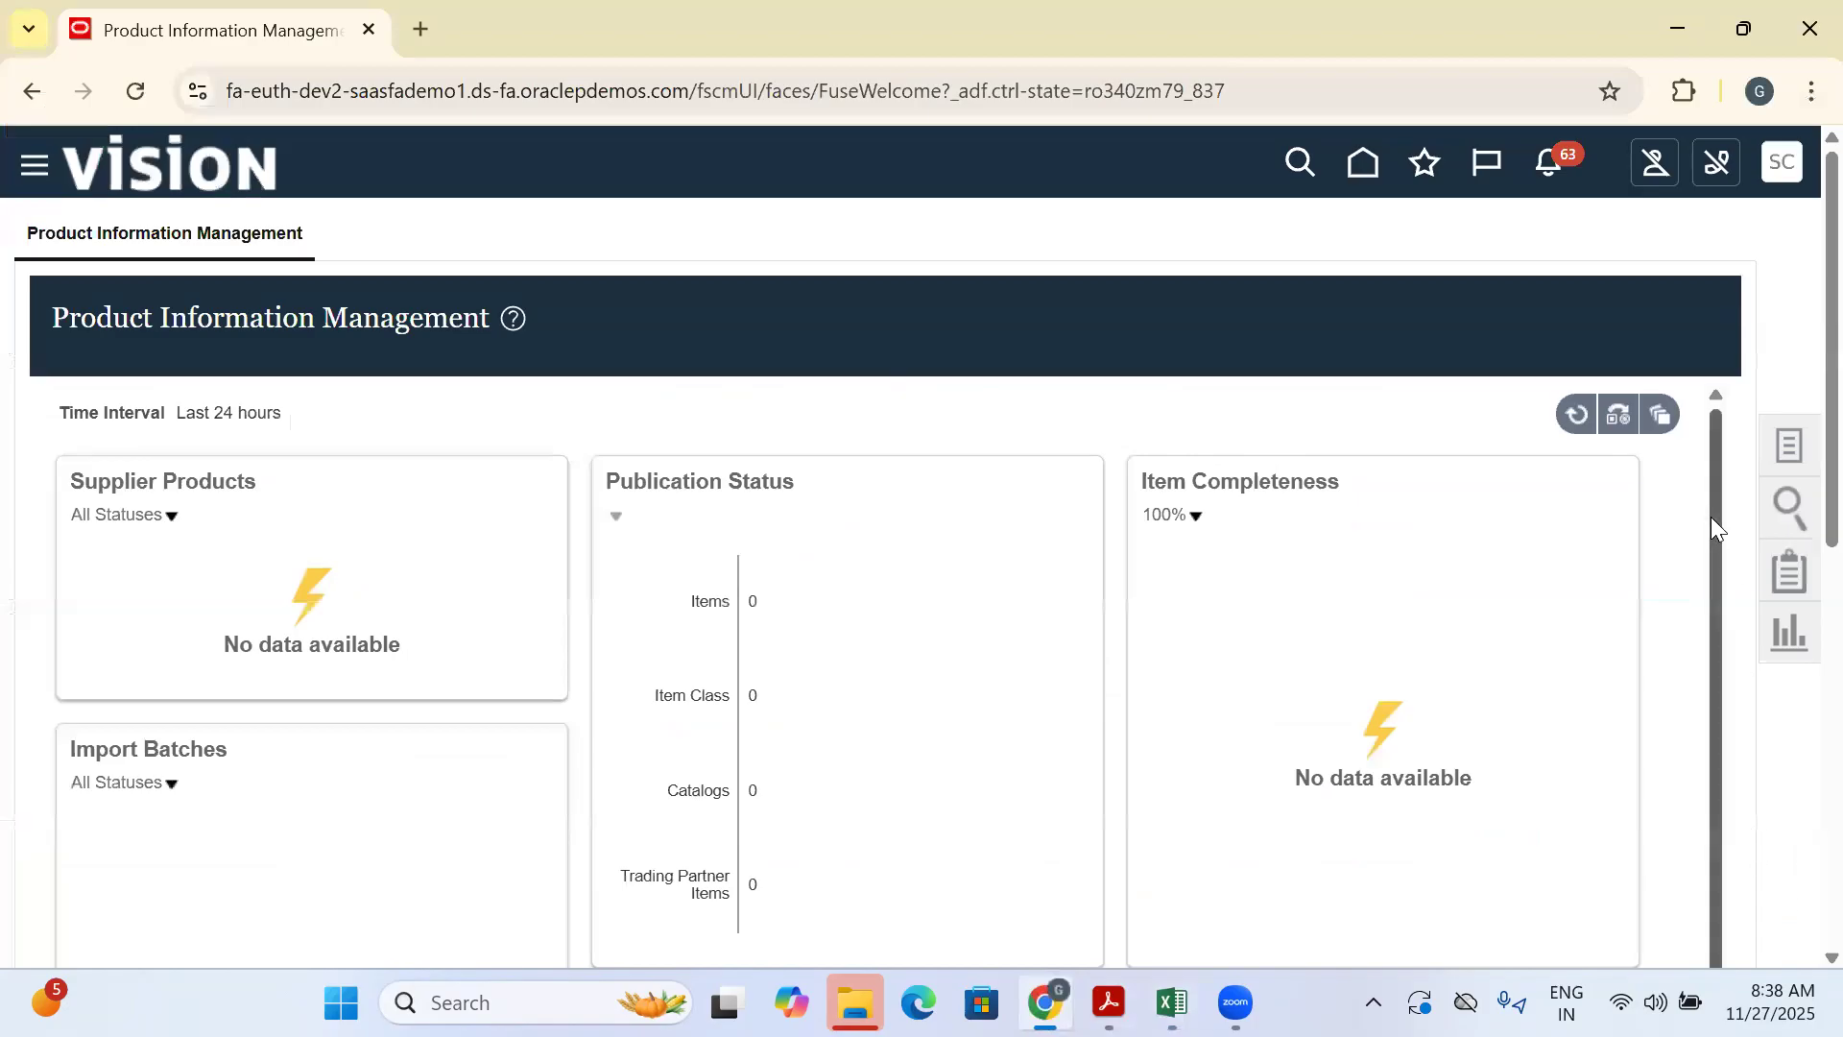
pyautogui.click(1803, 435)
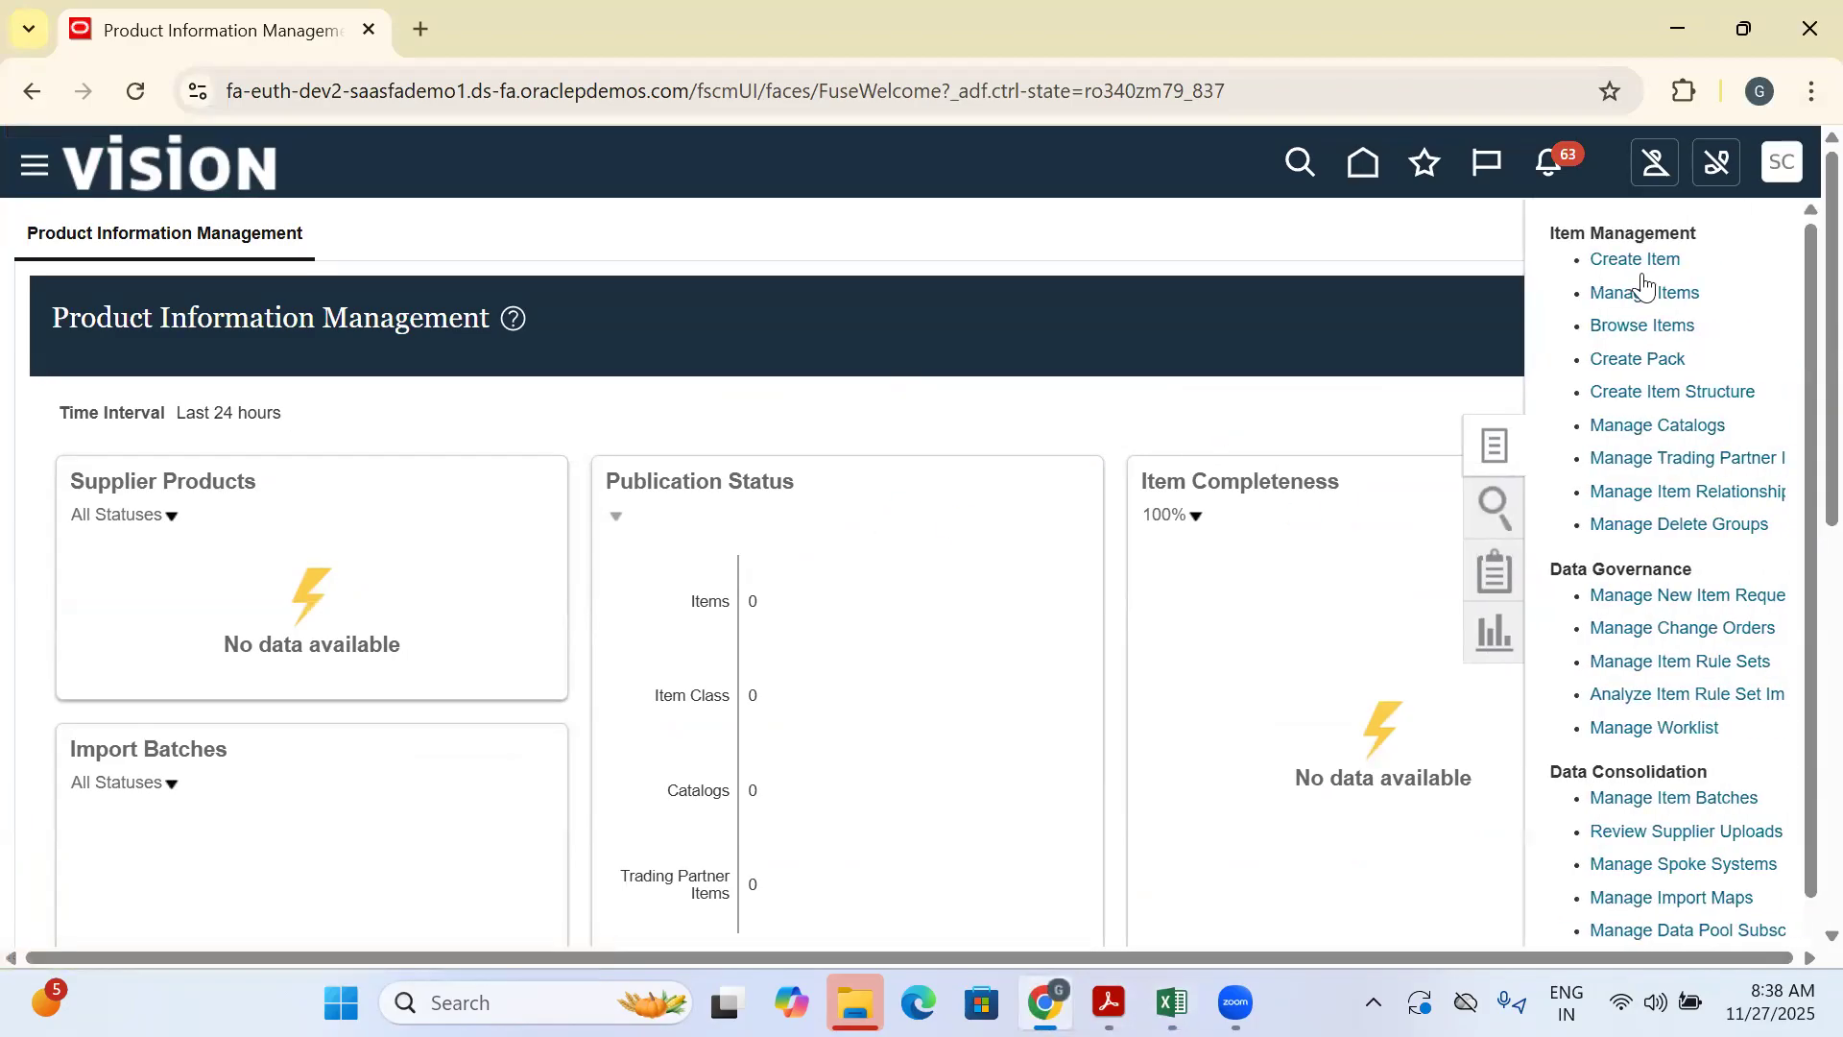
pyautogui.click(1653, 299)
pyautogui.moveTo(390, 320); pyautogui.dragTo(4, 349)
pyautogui.press('BackSpace')
pyautogui.write('Root')
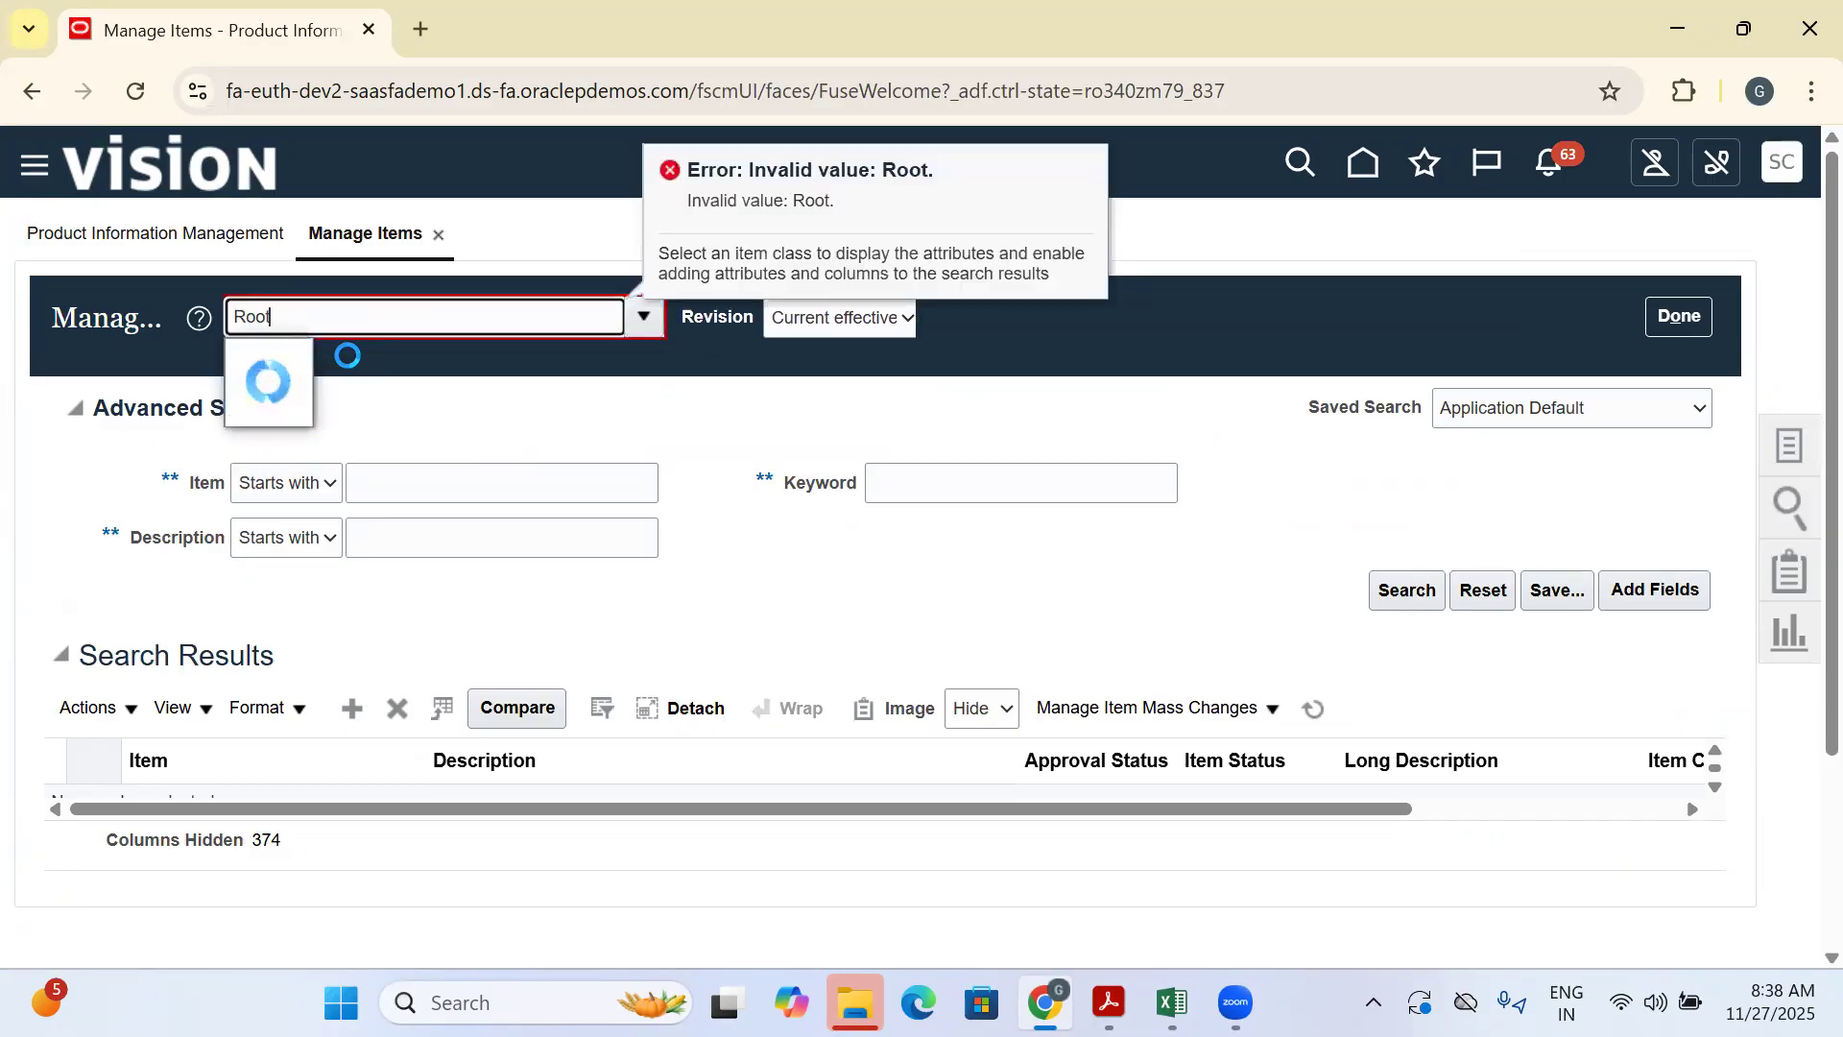
pyautogui.click(403, 362)
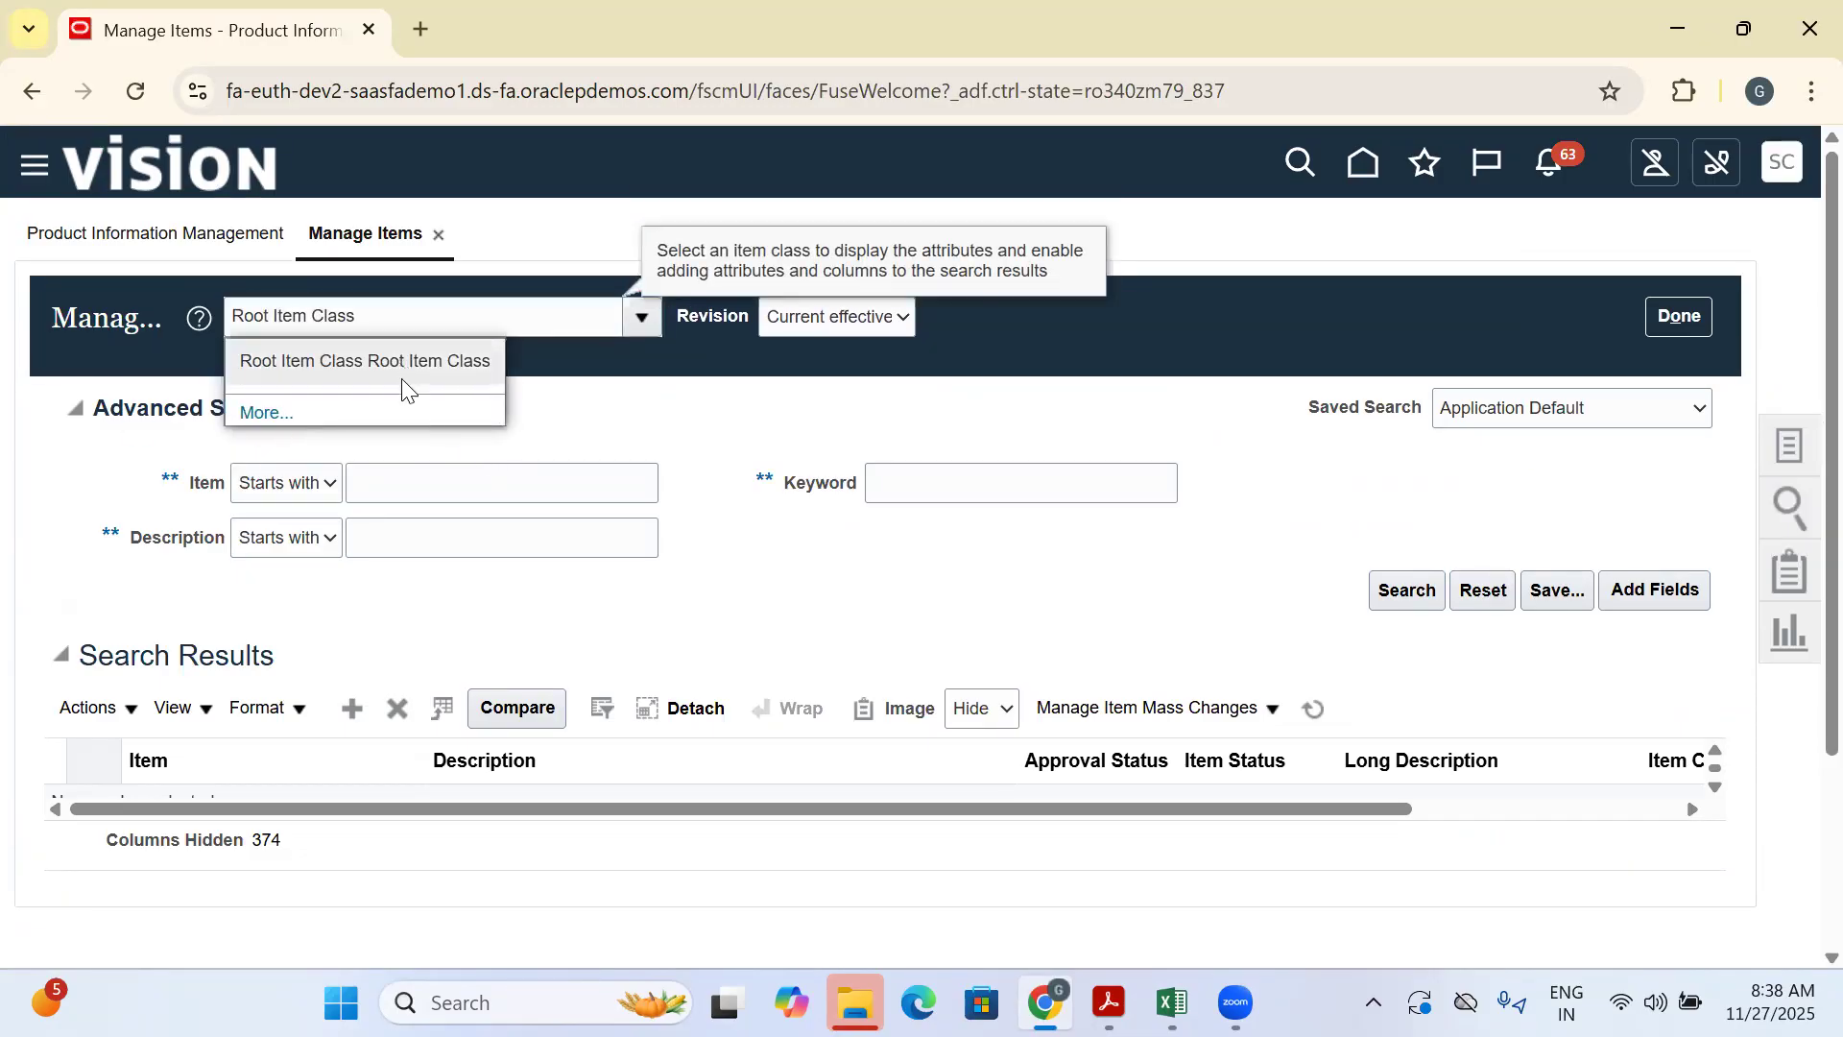
# Search for items starting with "Iphon" and open the first iPhone 16 item
pyautogui.click(409, 489)
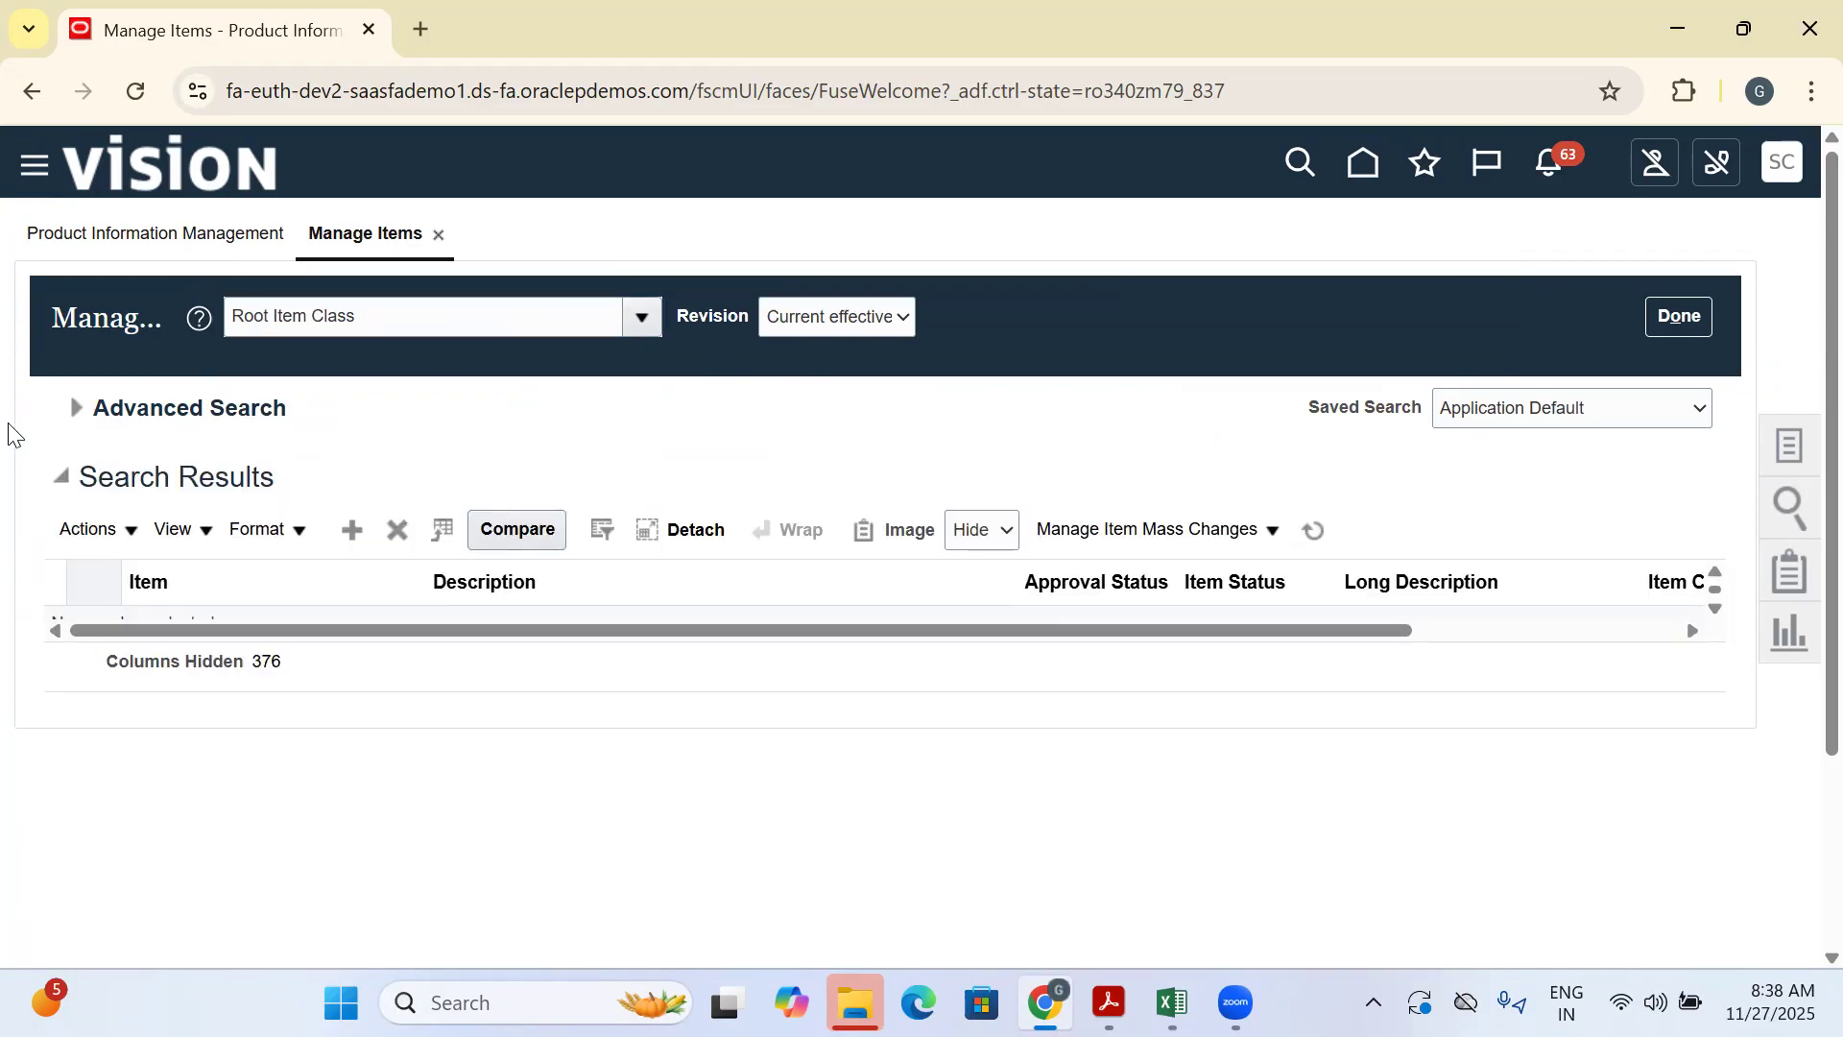
pyautogui.click(84, 415)
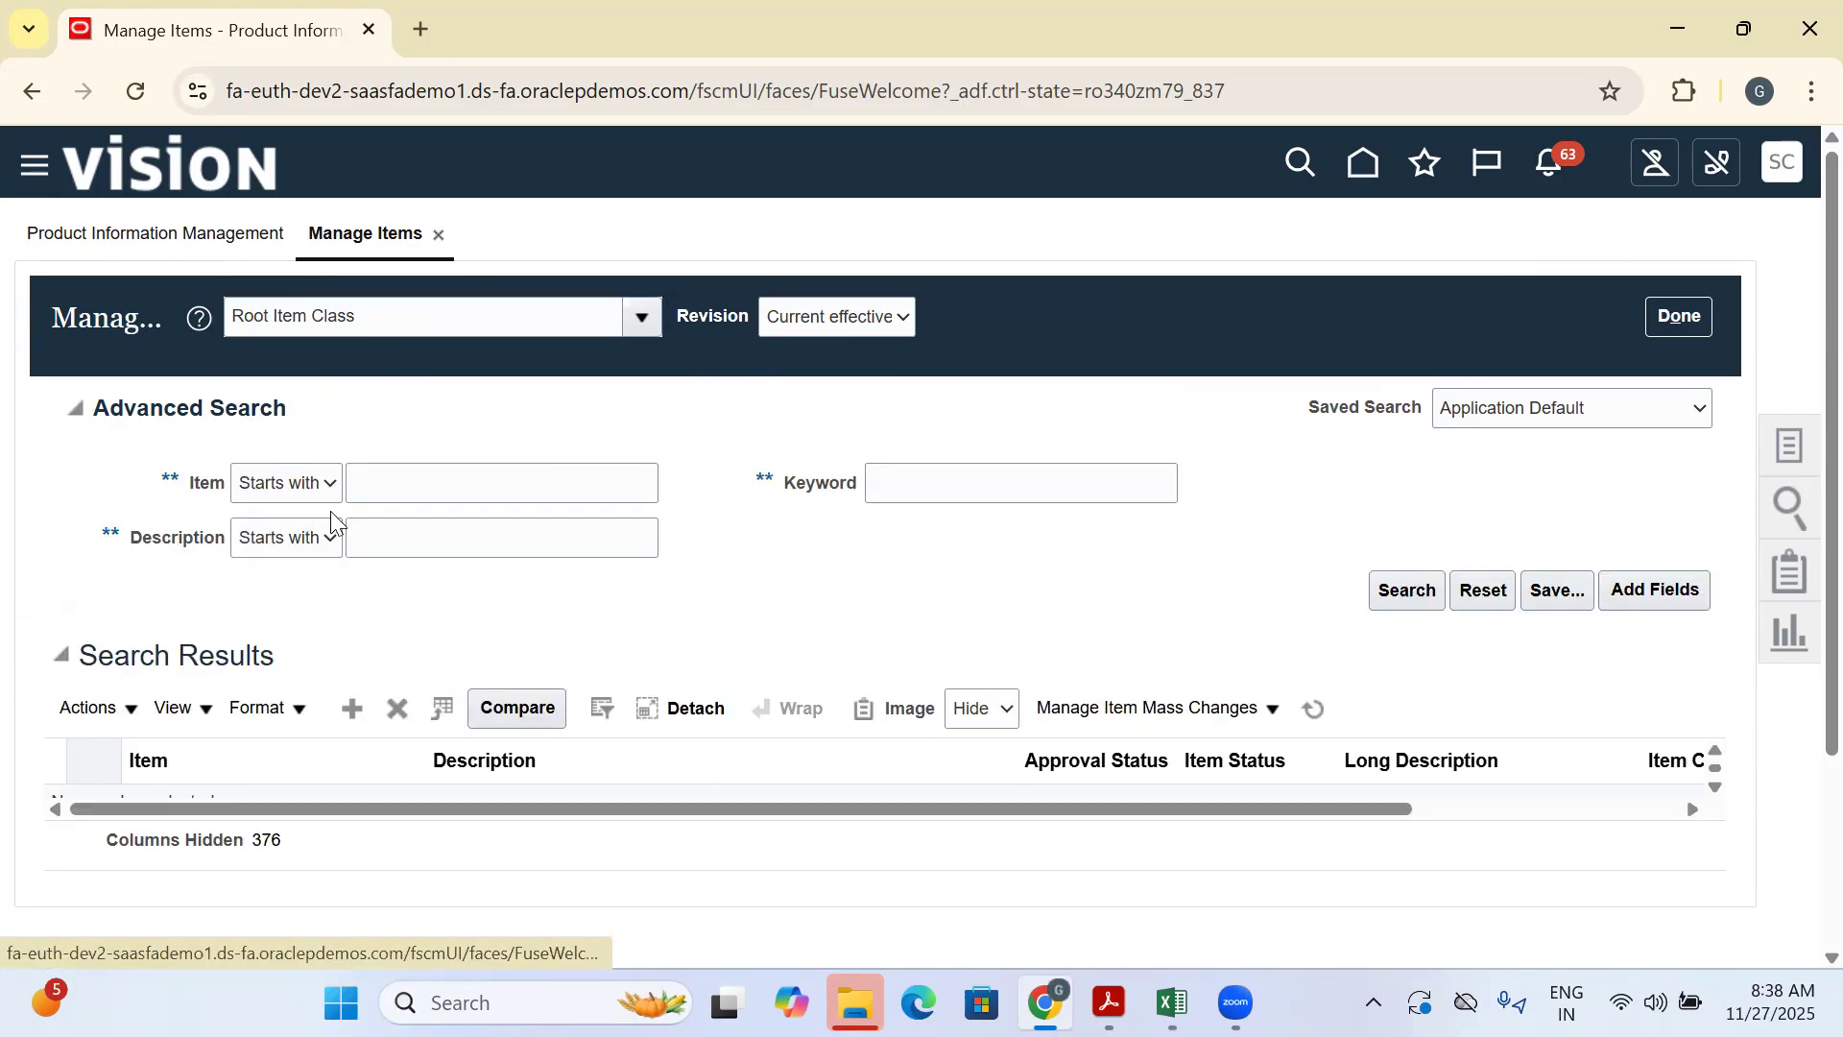
pyautogui.click(393, 481)
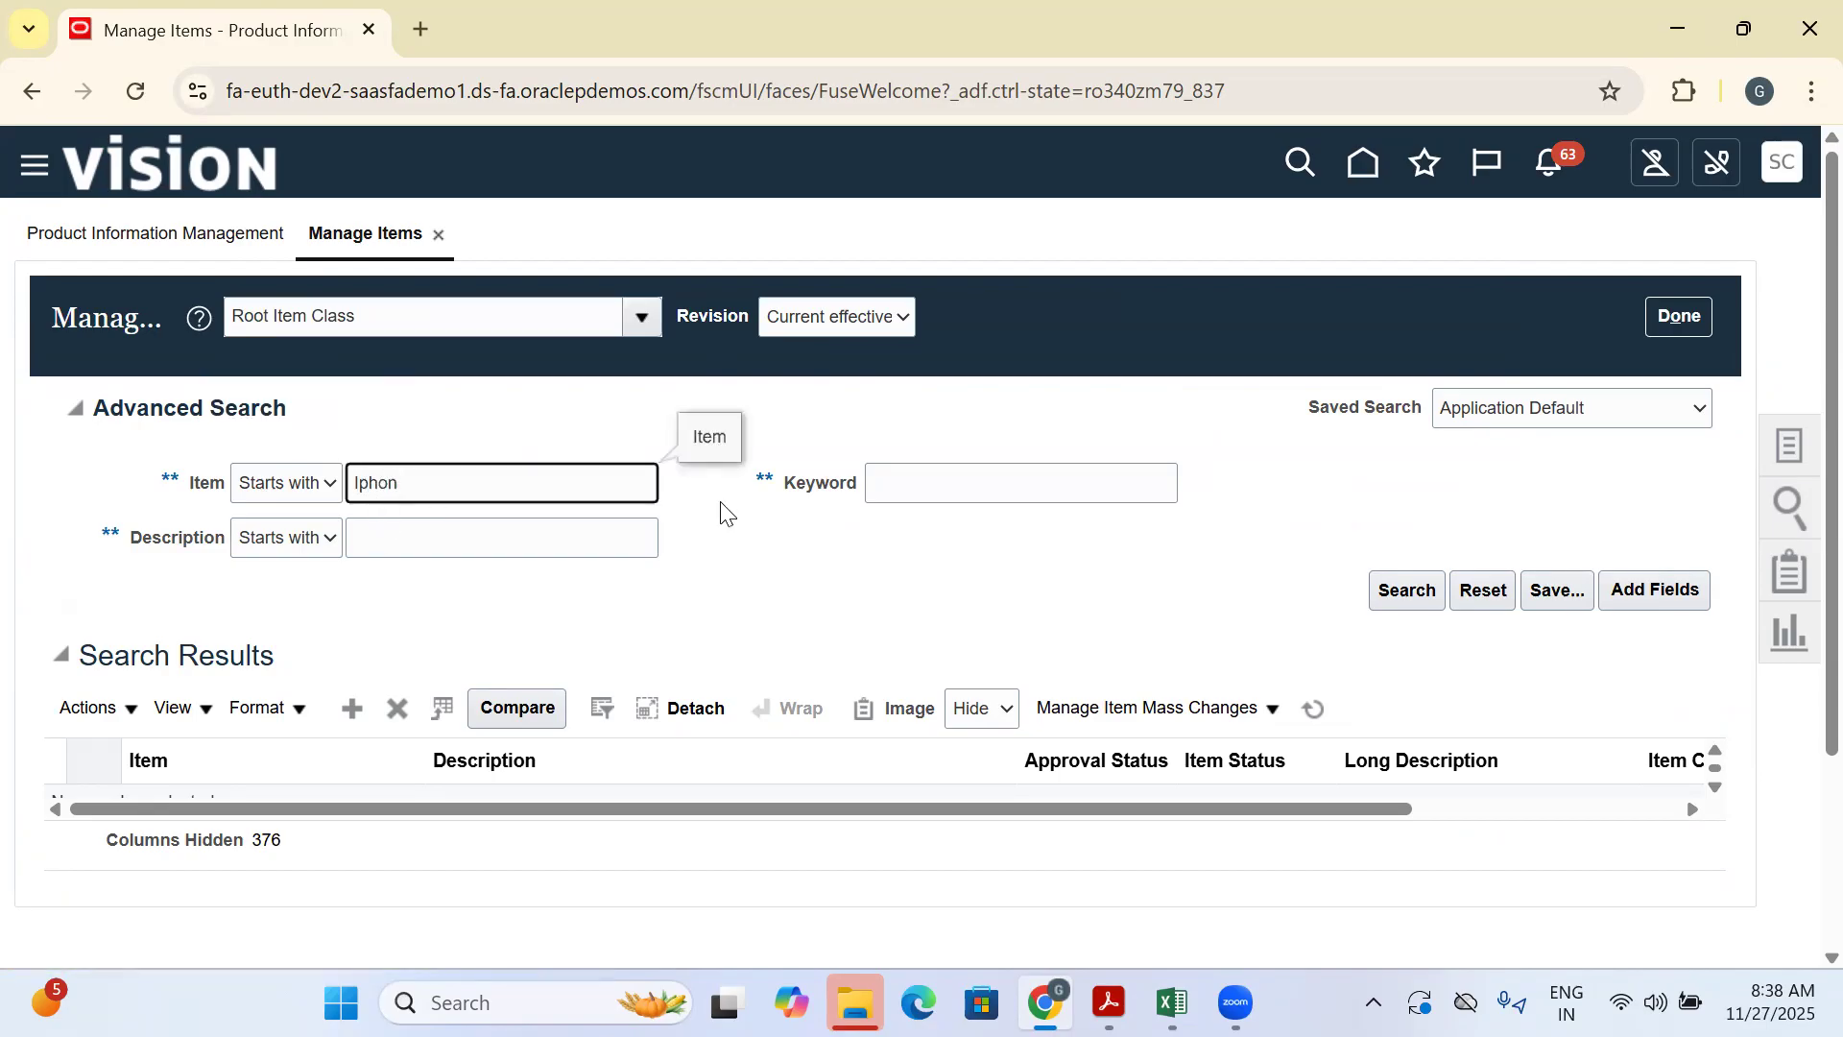
pyautogui.press('Return')
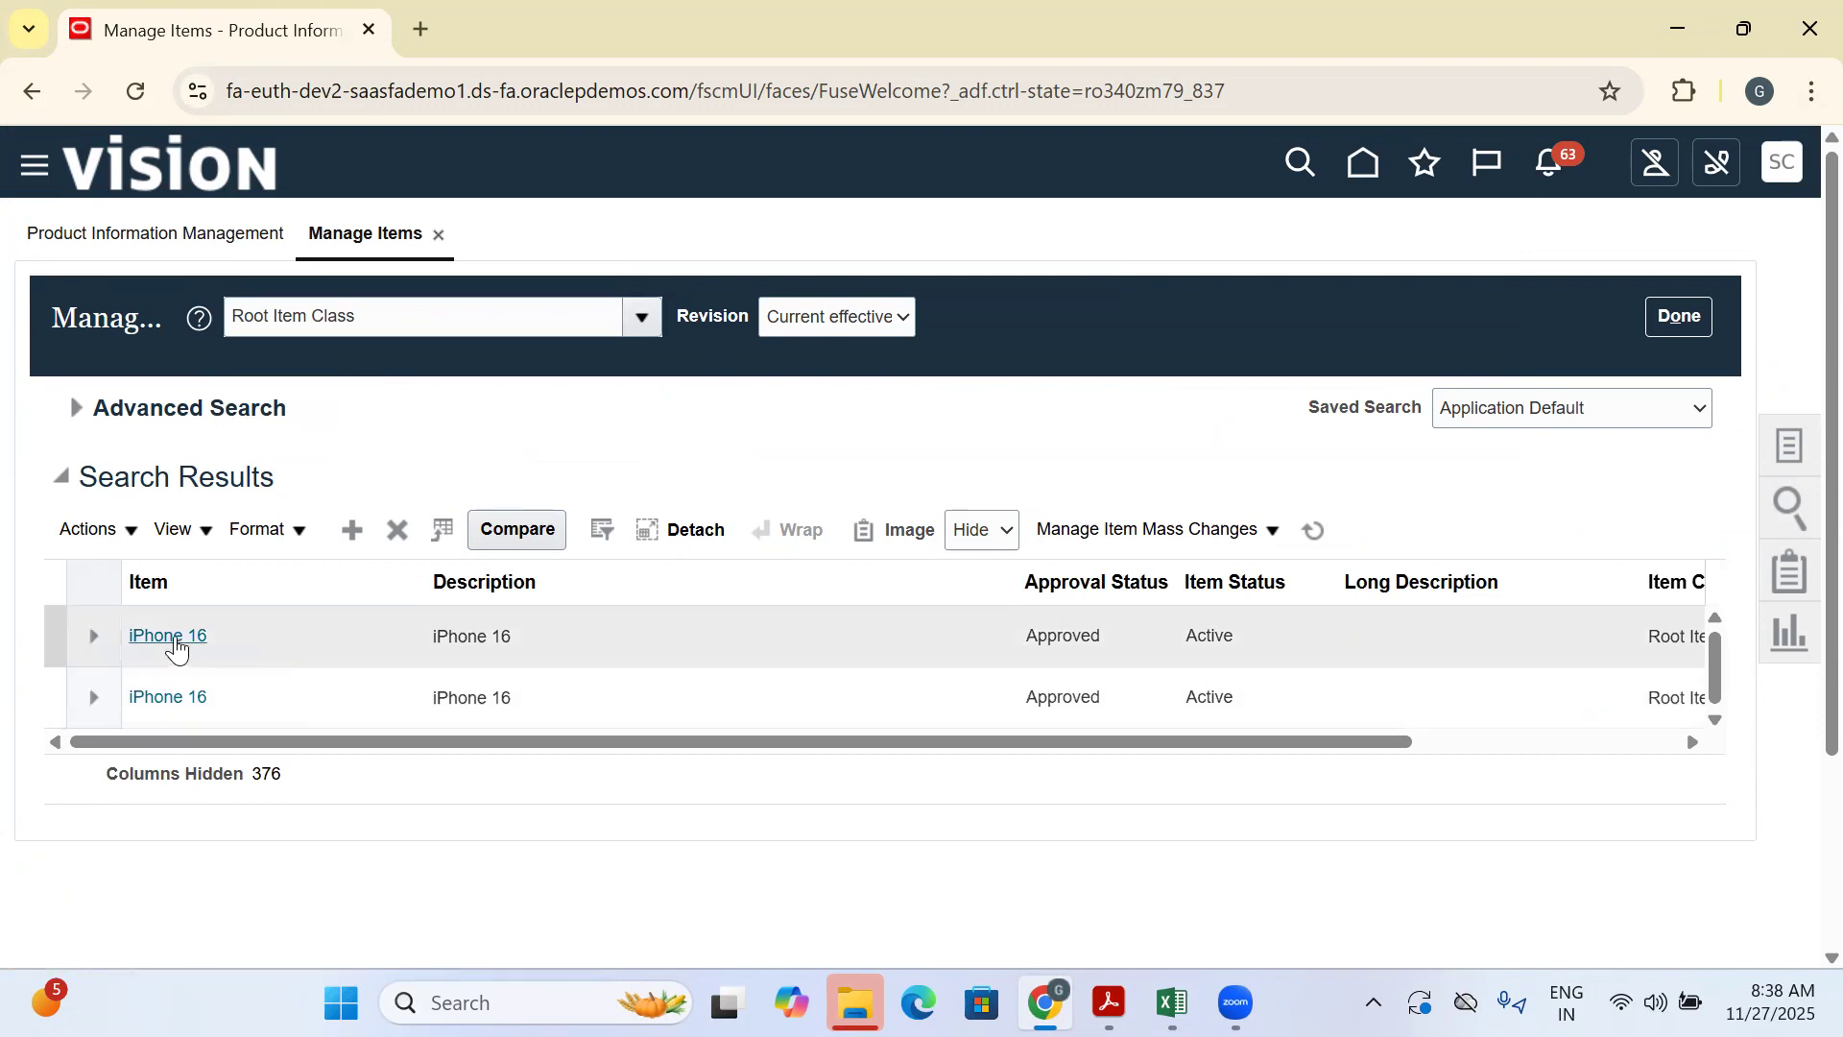
pyautogui.click(176, 638)
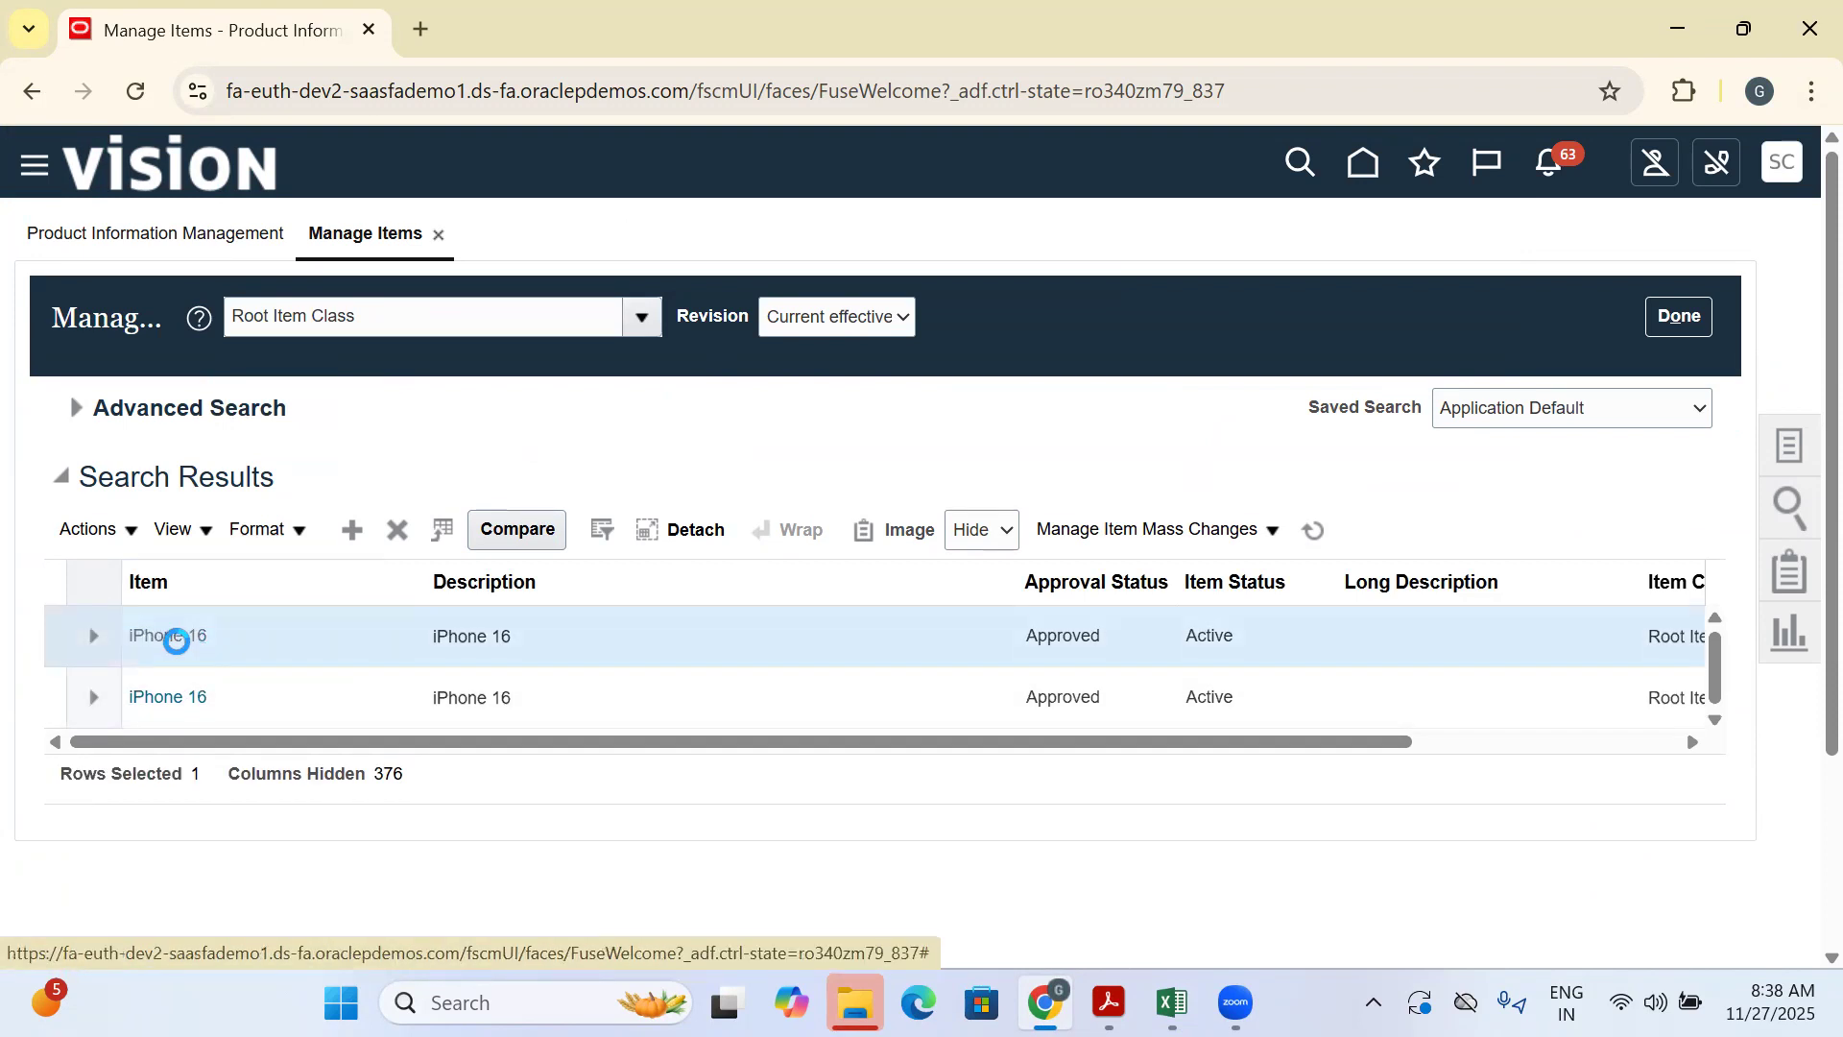
# Open the Planning attributes under Item Organization in the iPhone 16 item's specifications
pyautogui.scroll(-8, 480, 586)
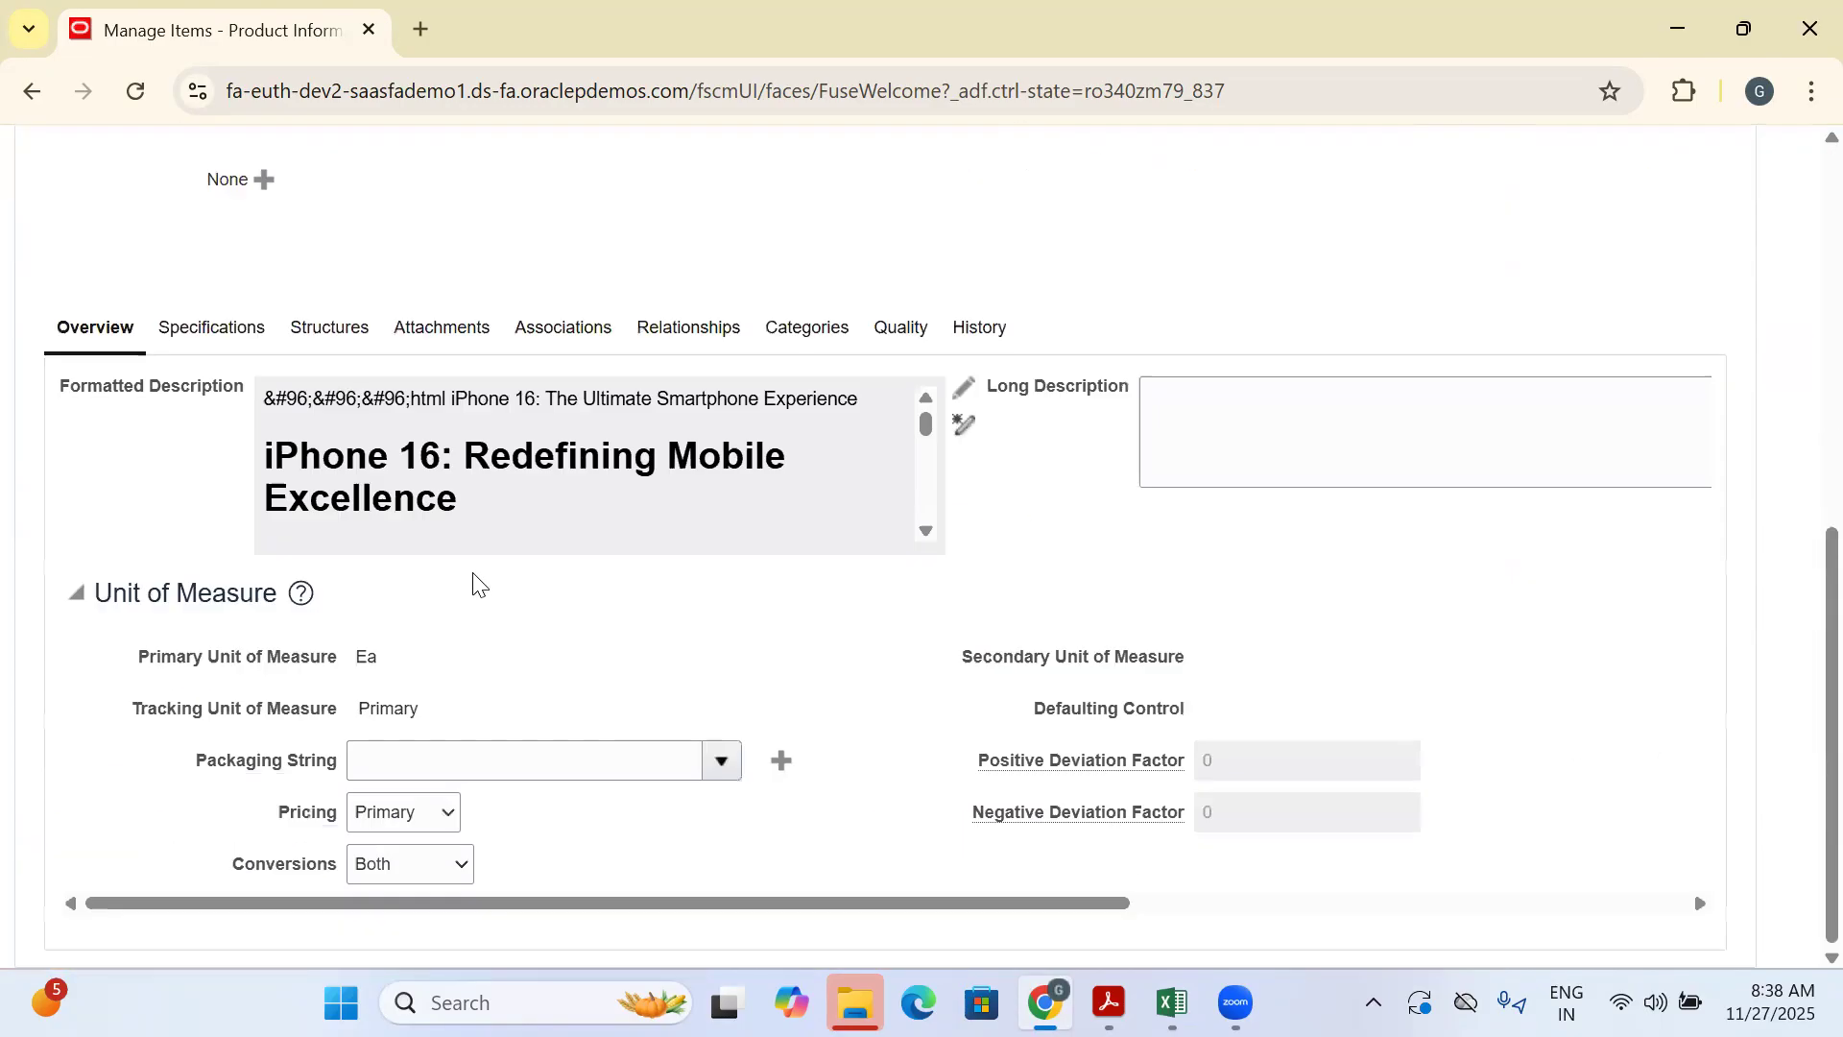
pyautogui.click(248, 334)
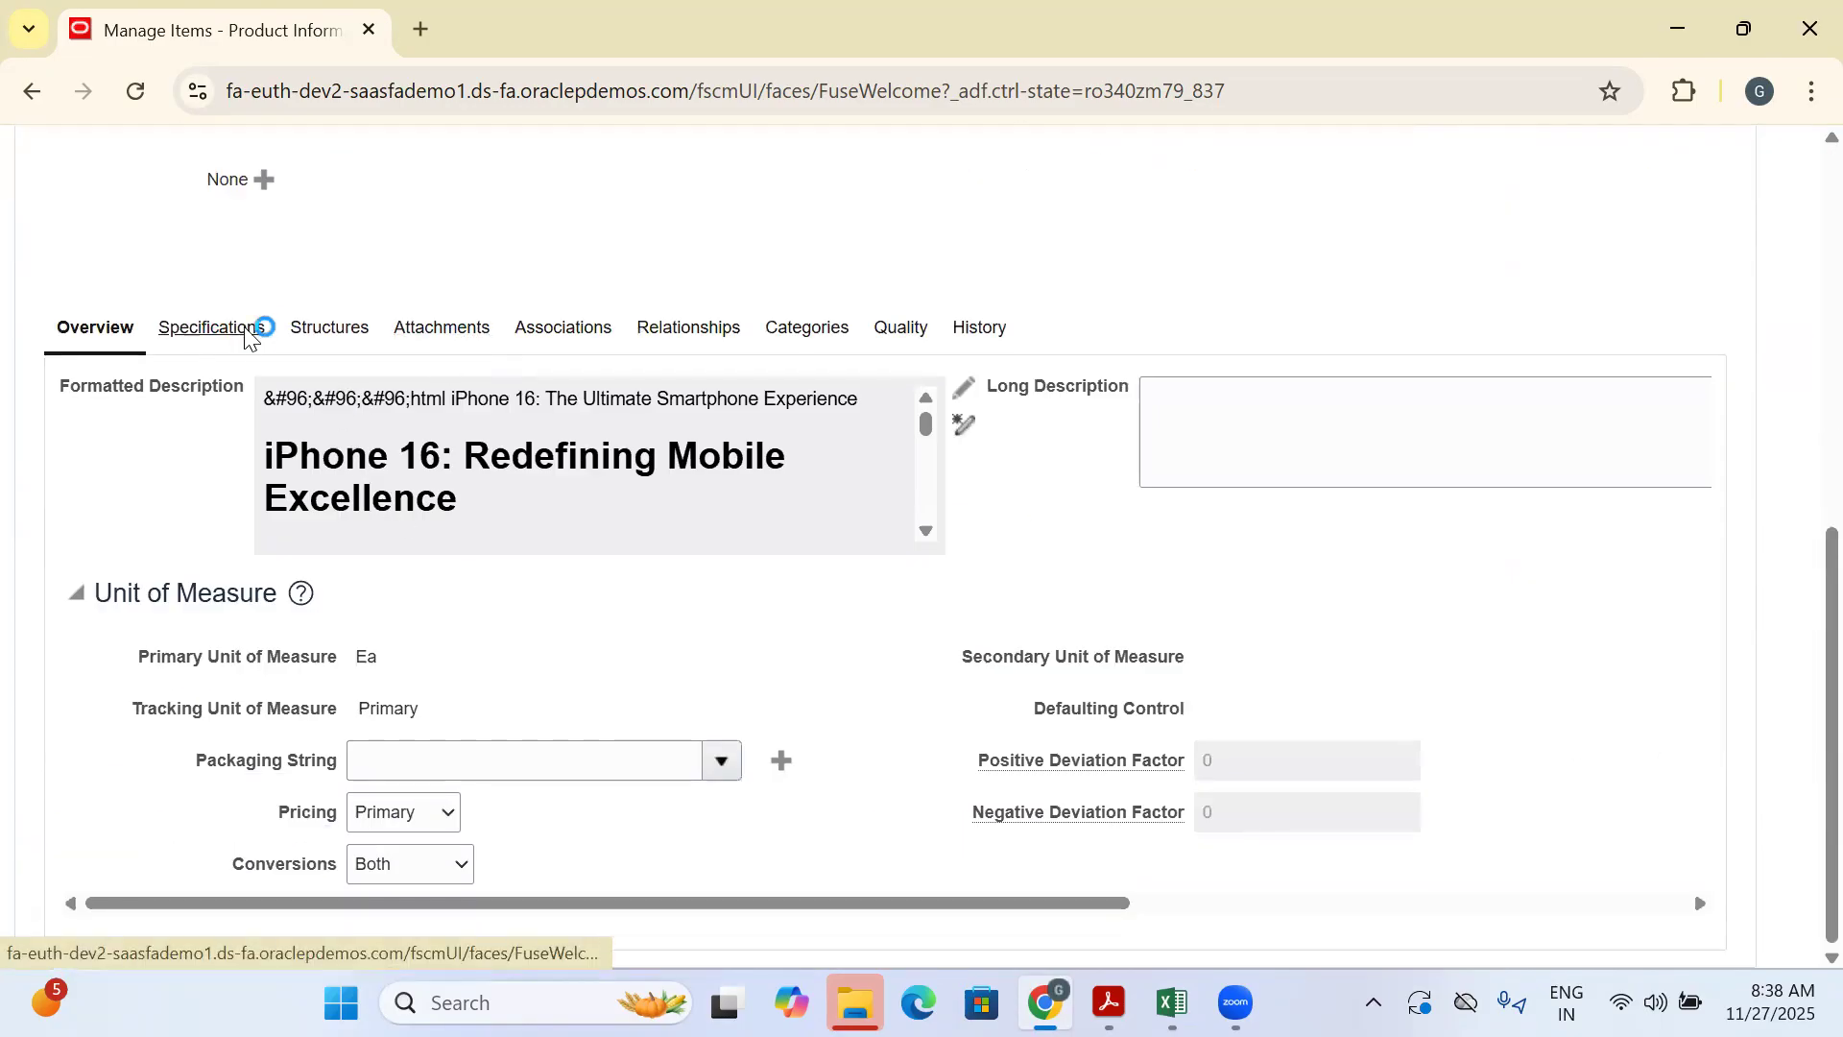
pyautogui.scroll(-3, 245, 344)
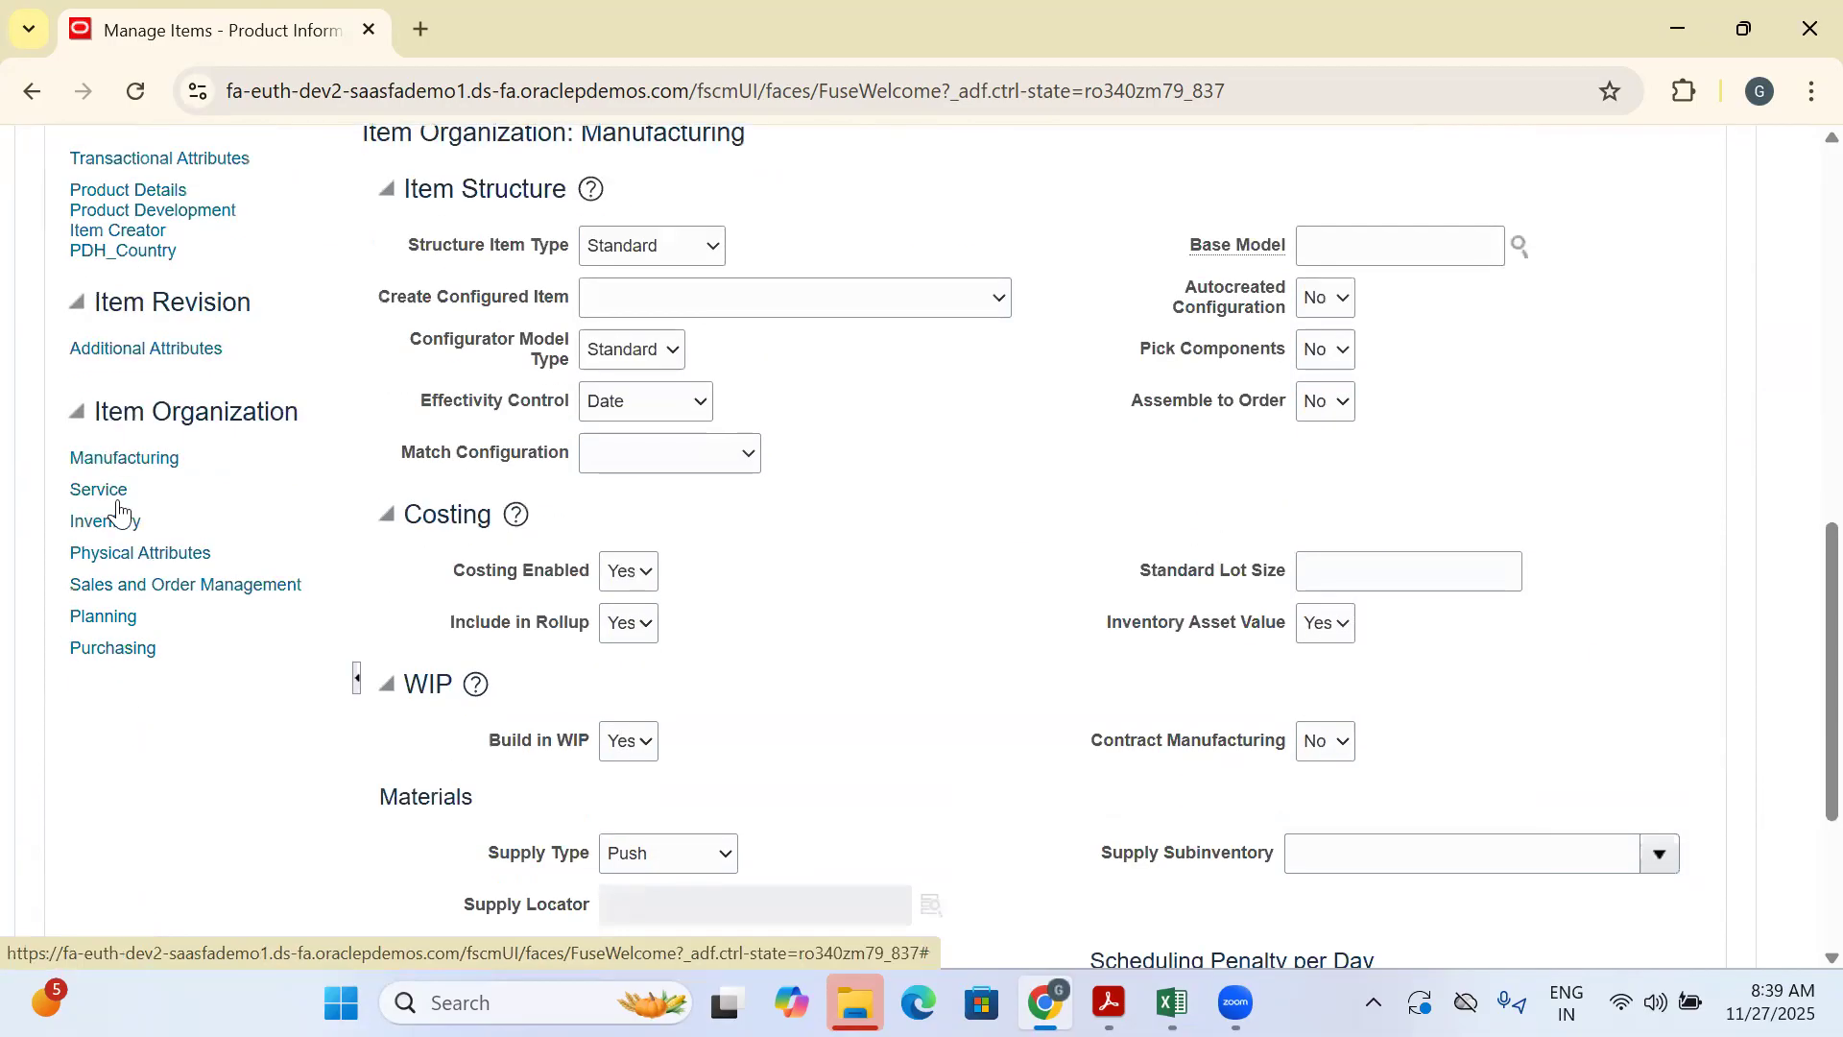
pyautogui.click(118, 617)
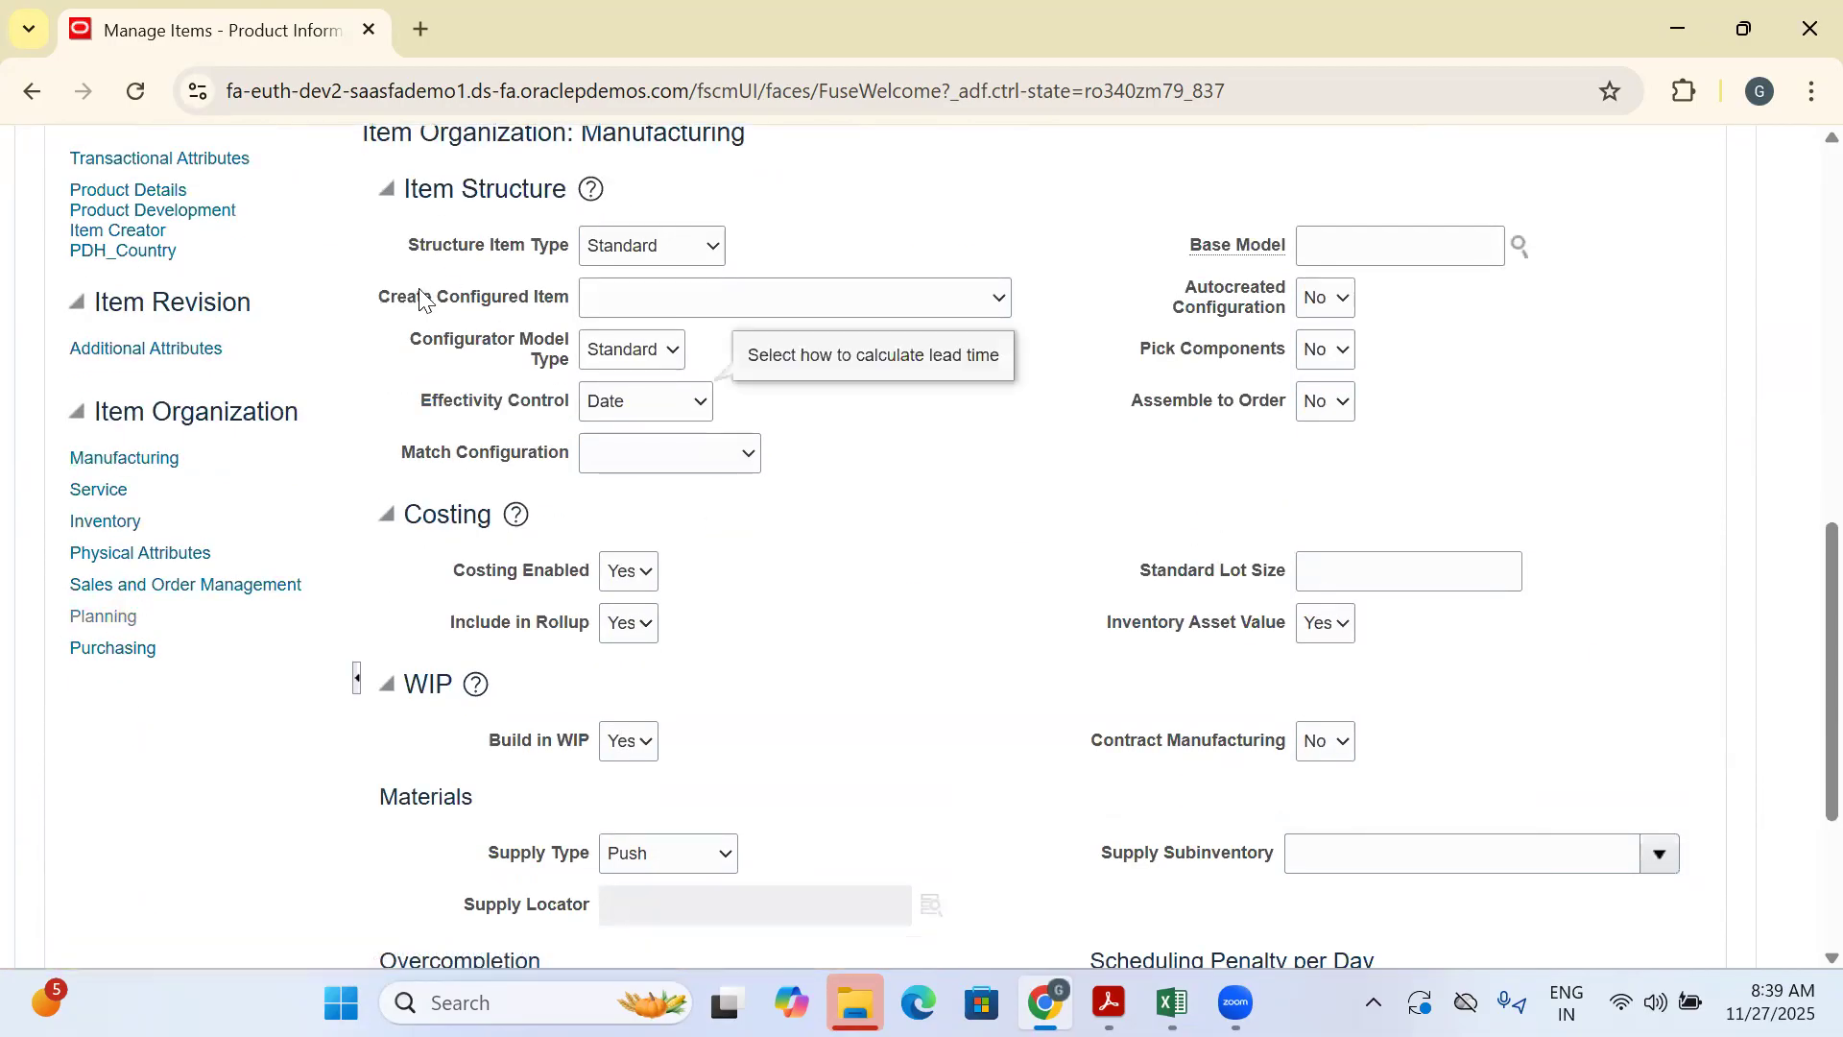
pyautogui.click(109, 615)
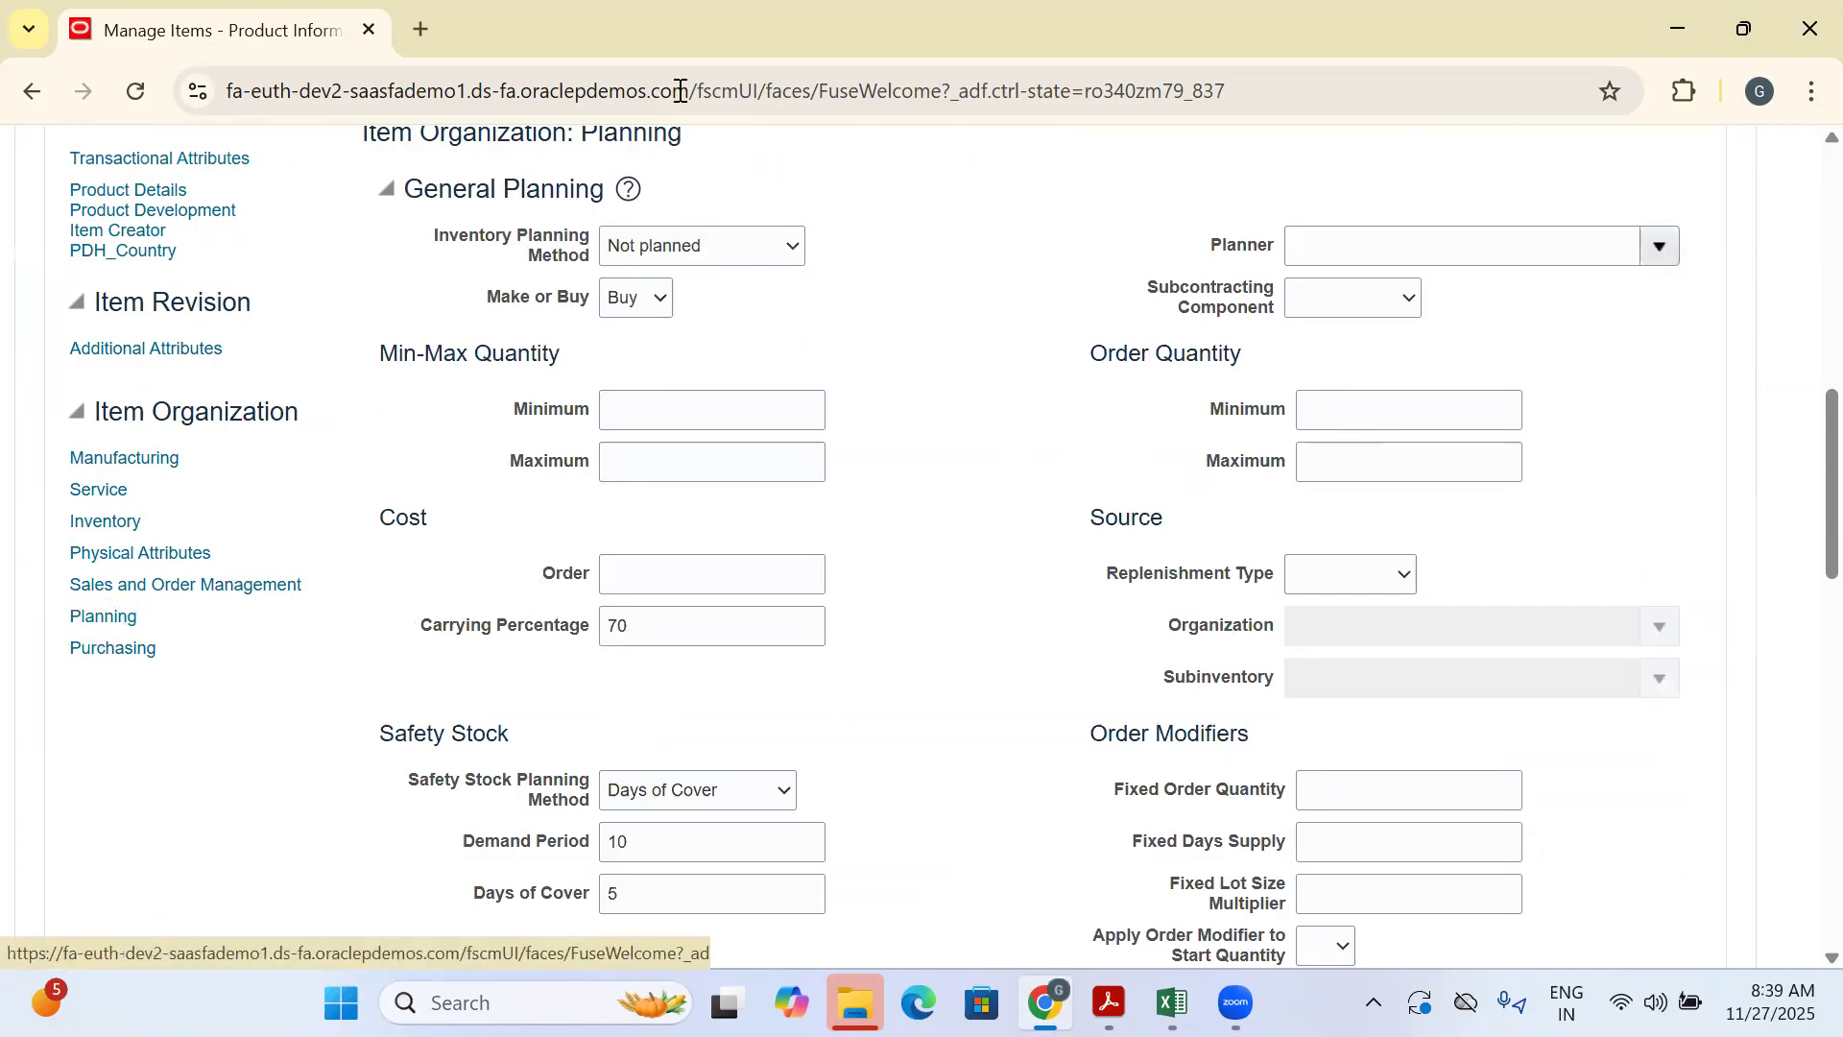
# Set the iPhone 16 item's Inventory Planning Method to Min-max planning
pyautogui.moveTo(424, 245); pyautogui.dragTo(662, 257)
pyautogui.click(704, 248)
pyautogui.press('Escape')
pyautogui.click(792, 259)
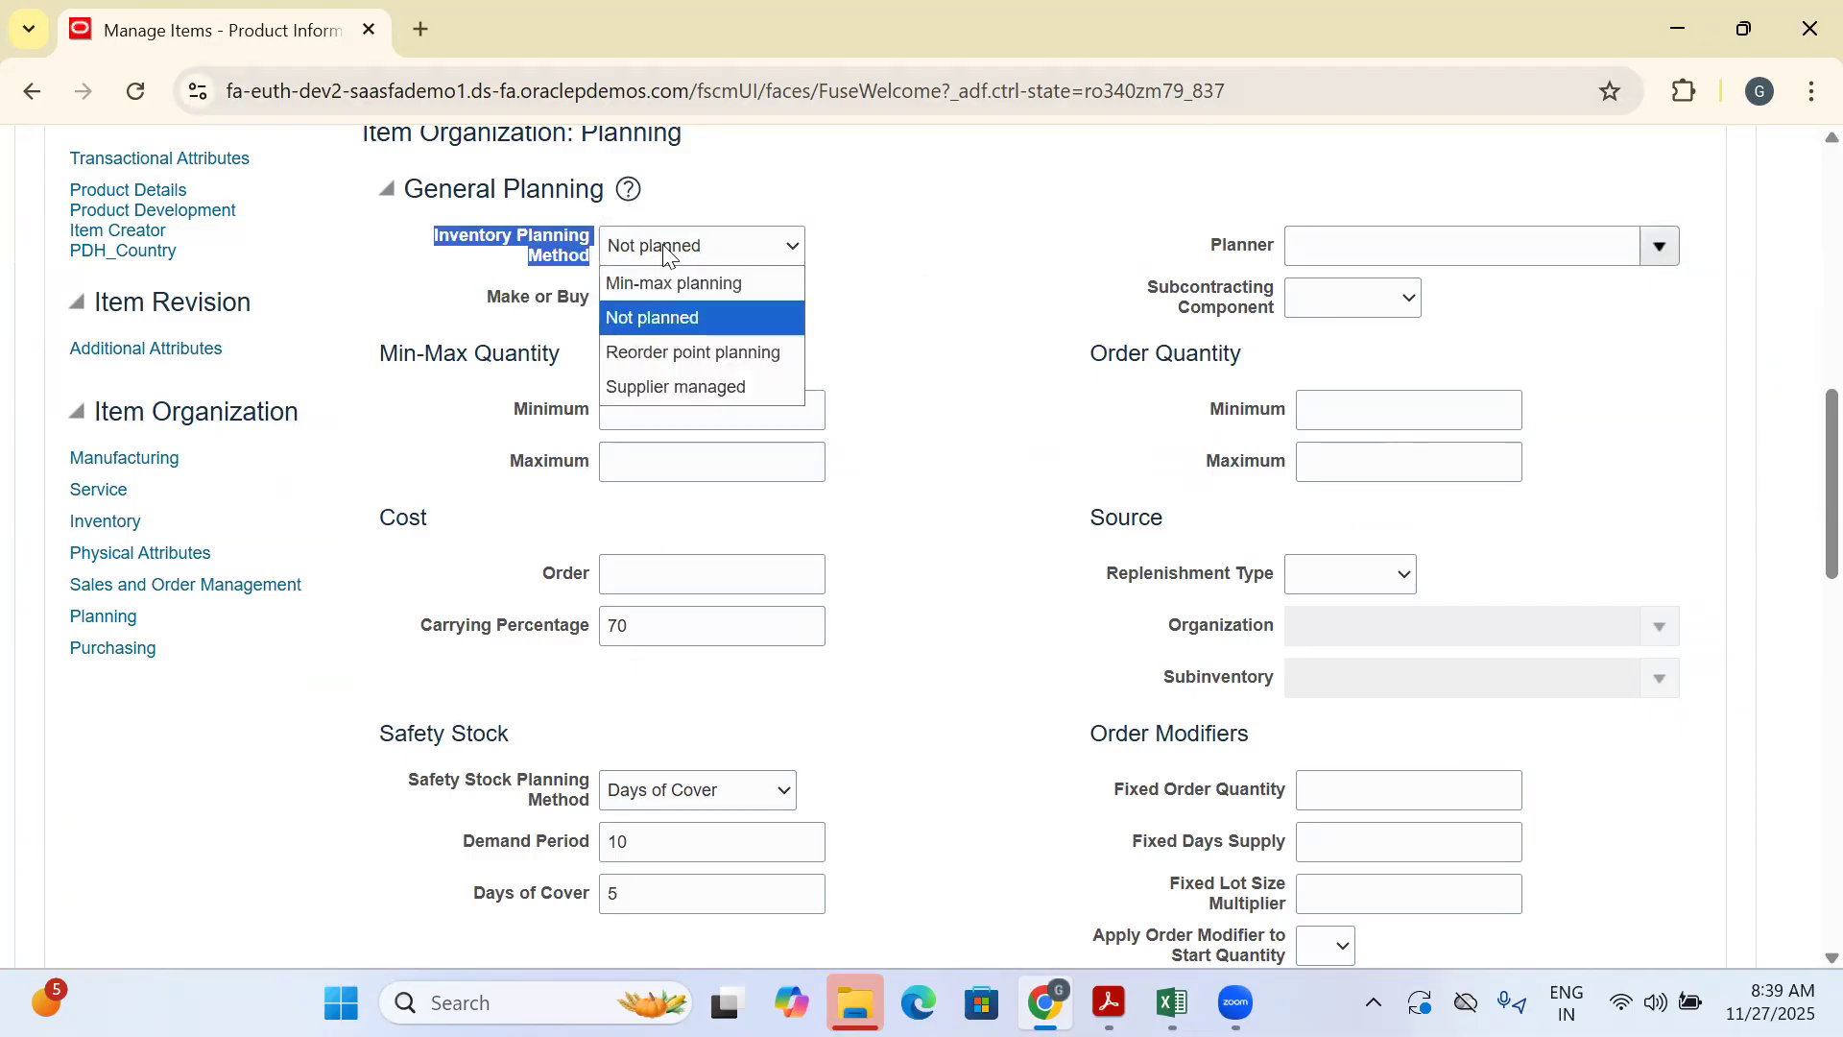
pyautogui.click(691, 280)
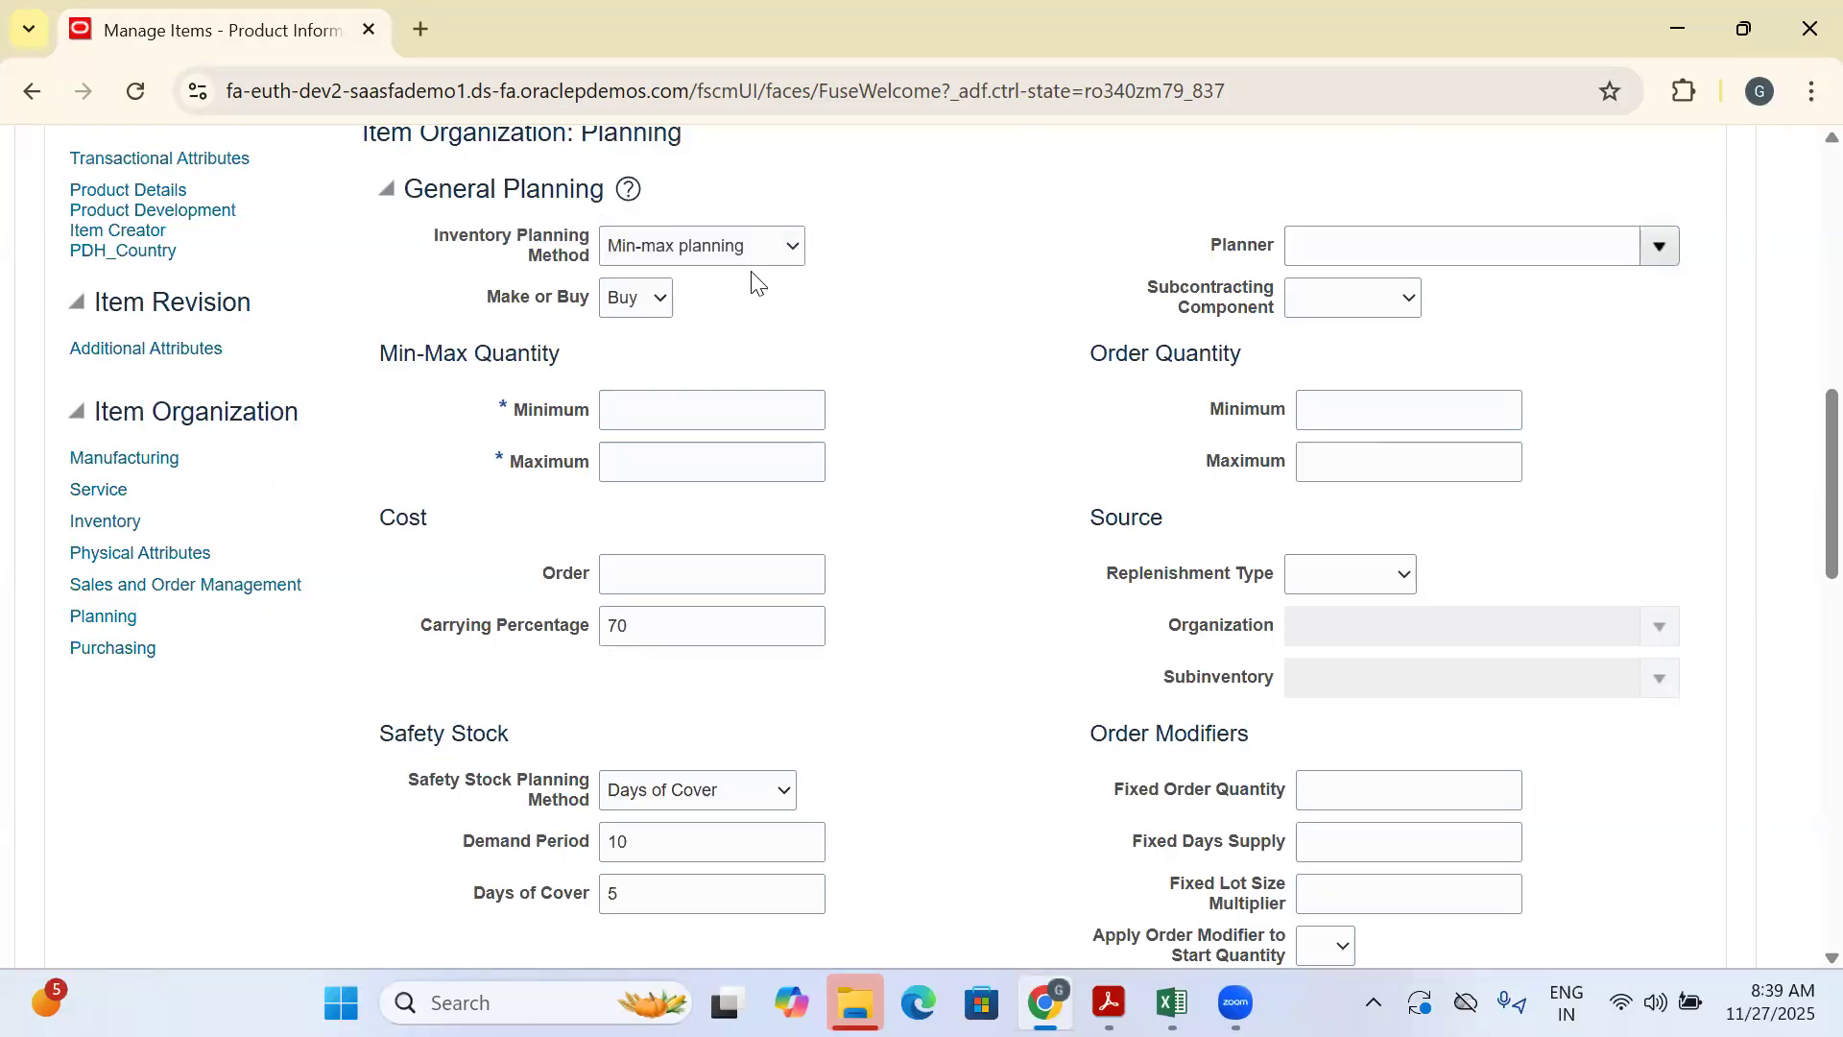
# Enter a Min-Max Quantity minimum of 100 and maximum of 200 for the iPhone 16 item
pyautogui.click(682, 399)
pyautogui.write('10')
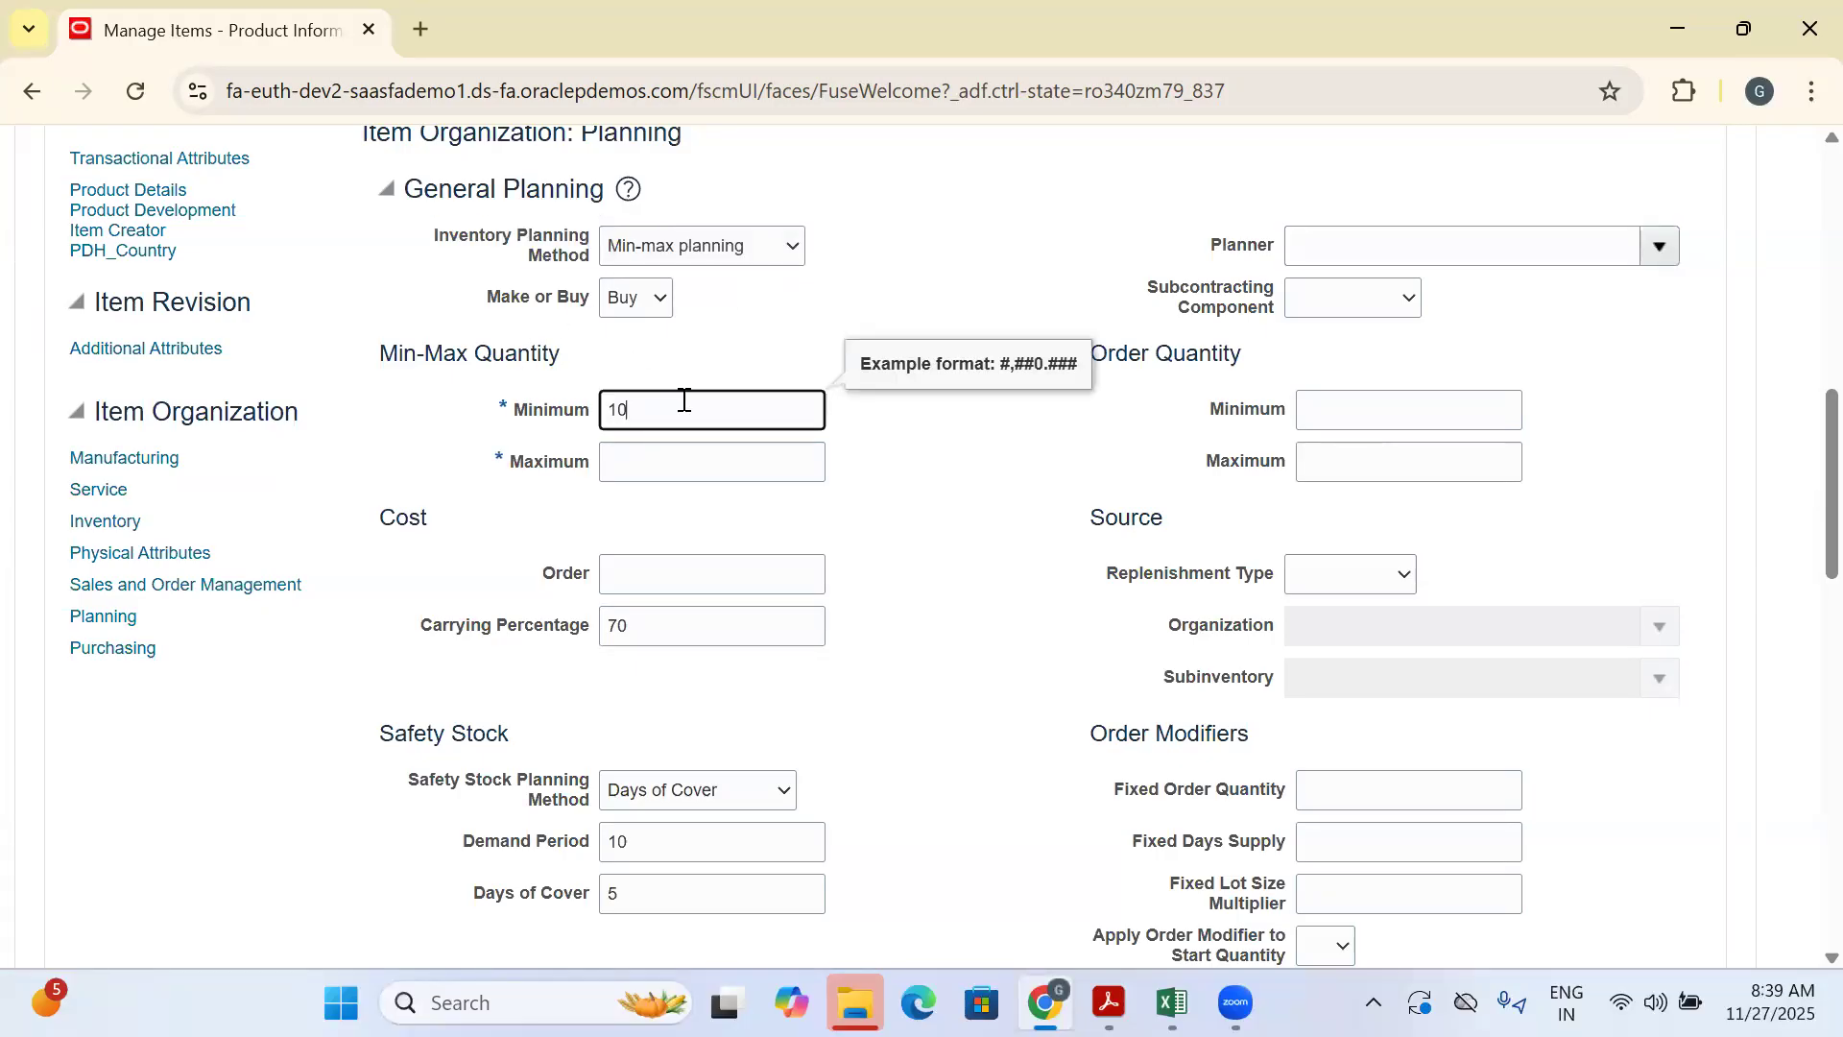
pyautogui.moveTo(663, 398); pyautogui.dragTo(615, 402)
pyautogui.click(669, 464)
pyautogui.write('20')
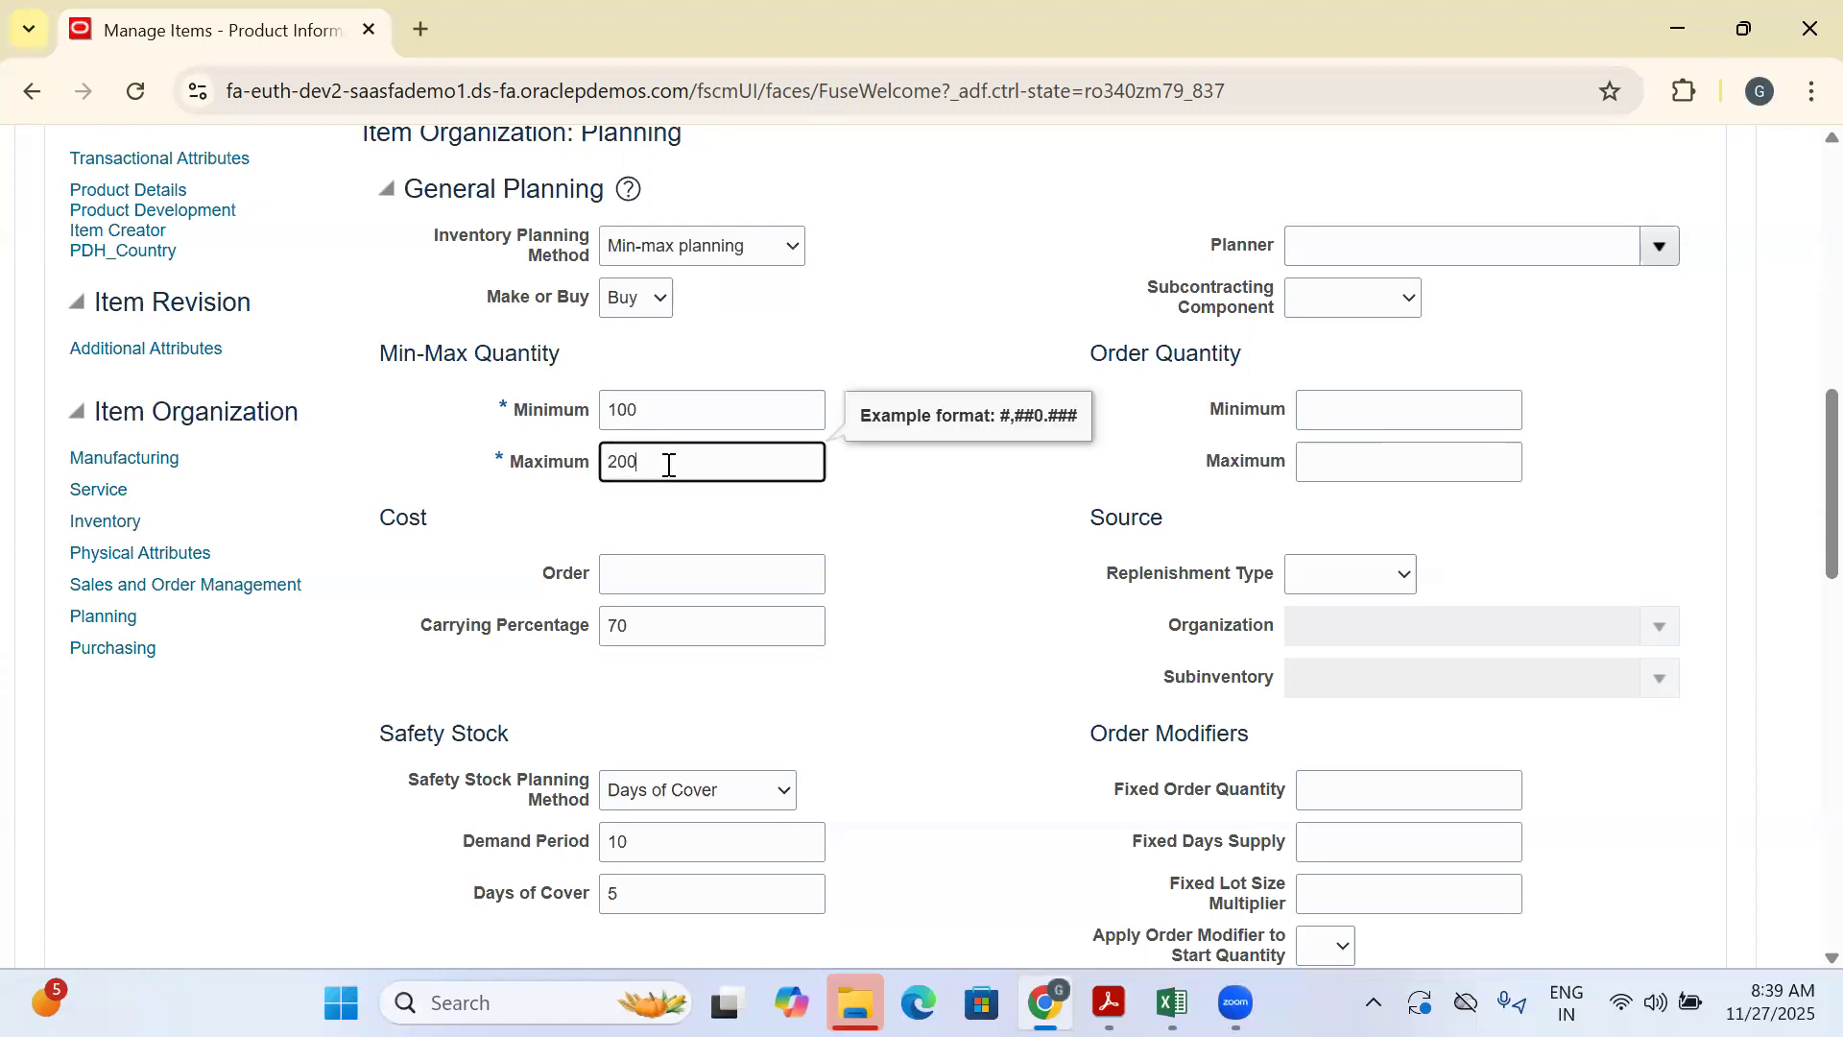
pyautogui.write('0')
pyautogui.click(875, 543)
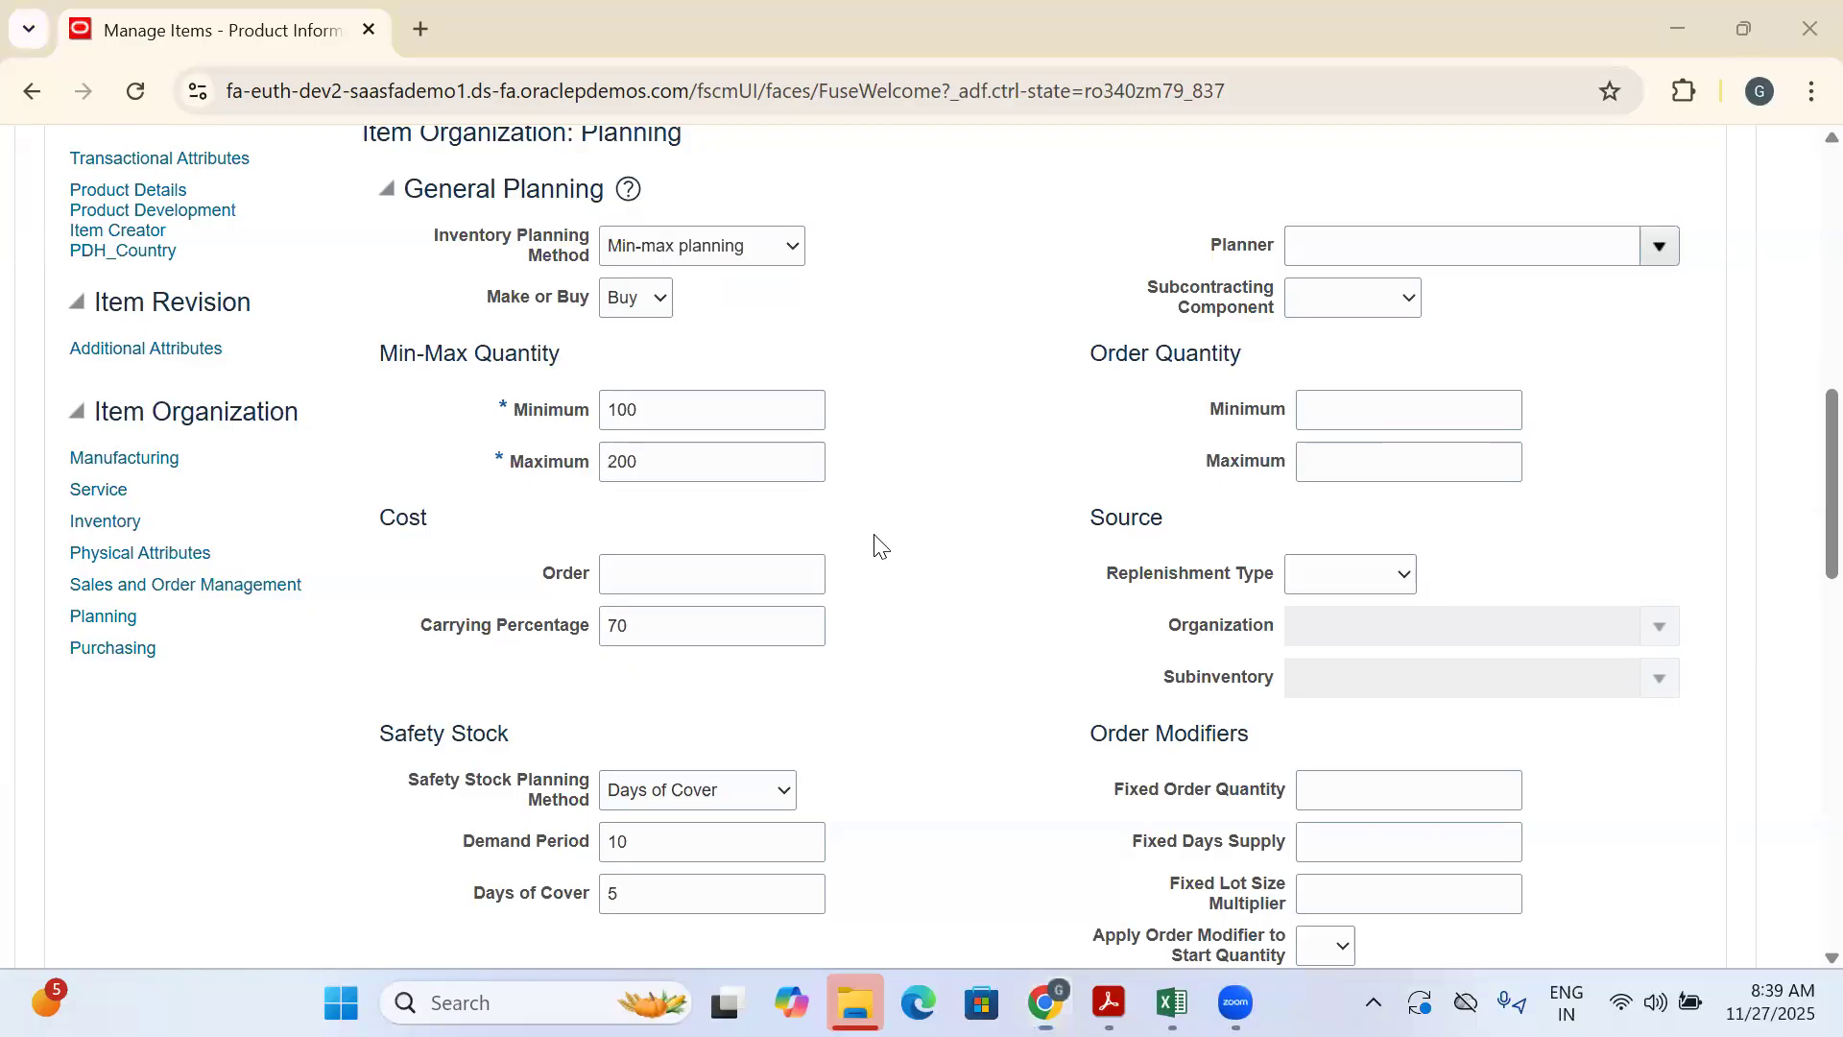
pyautogui.scroll(-1, 1069, 399)
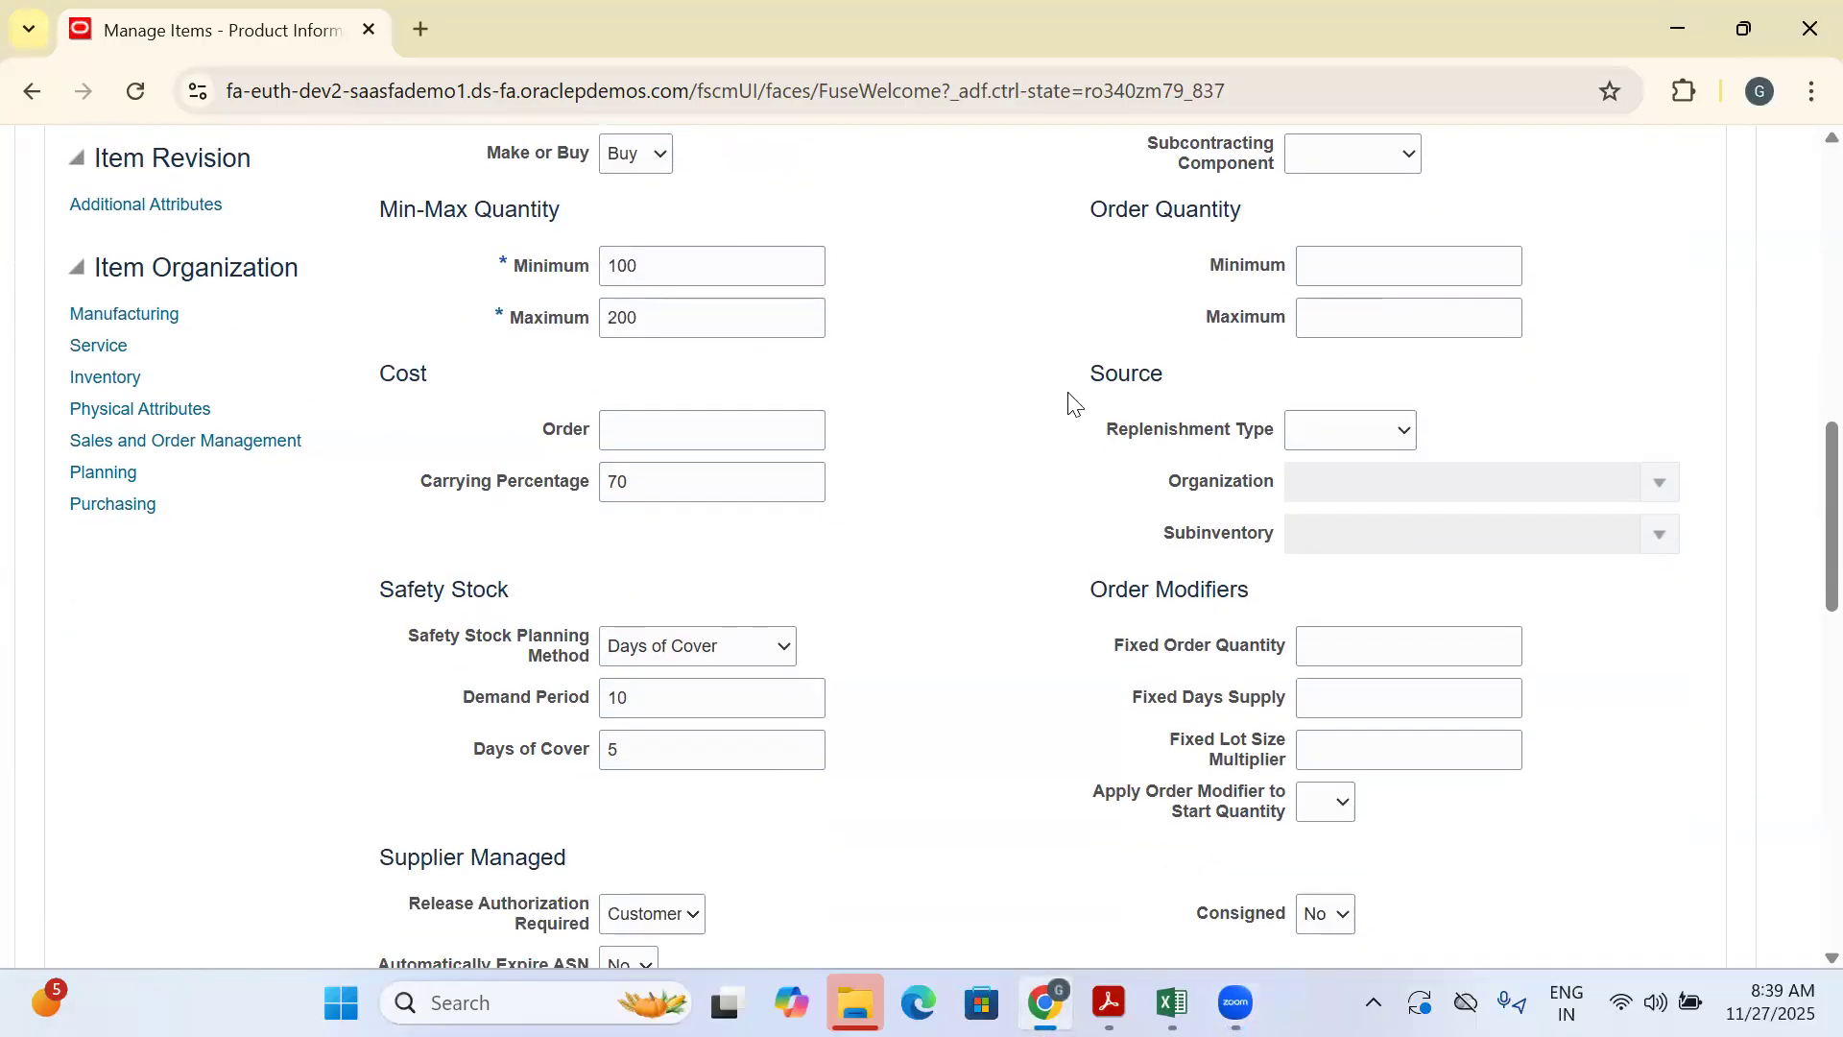
pyautogui.scroll(3, 518, 475)
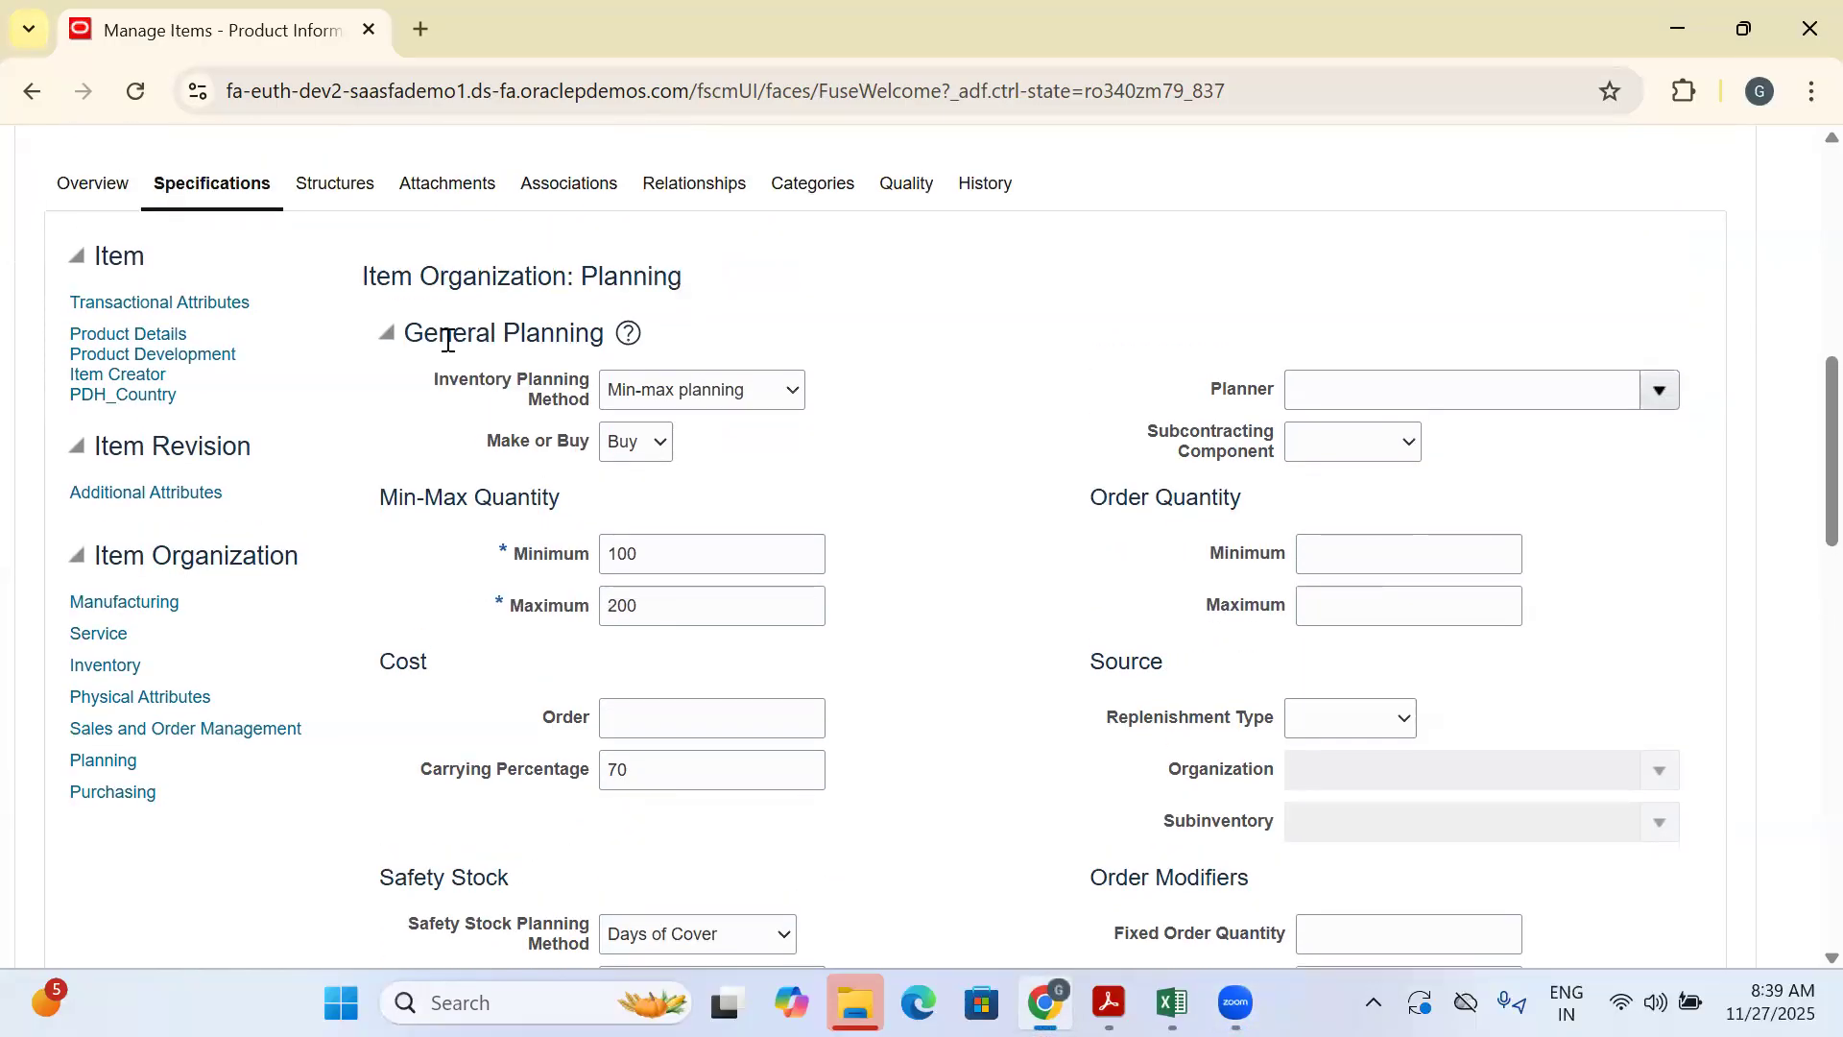
# Copy the Inventory Planning Method field with its value into cell D699 of the Excel workbook, beside Item Level
pyautogui.moveTo(429, 381); pyautogui.dragTo(831, 403)
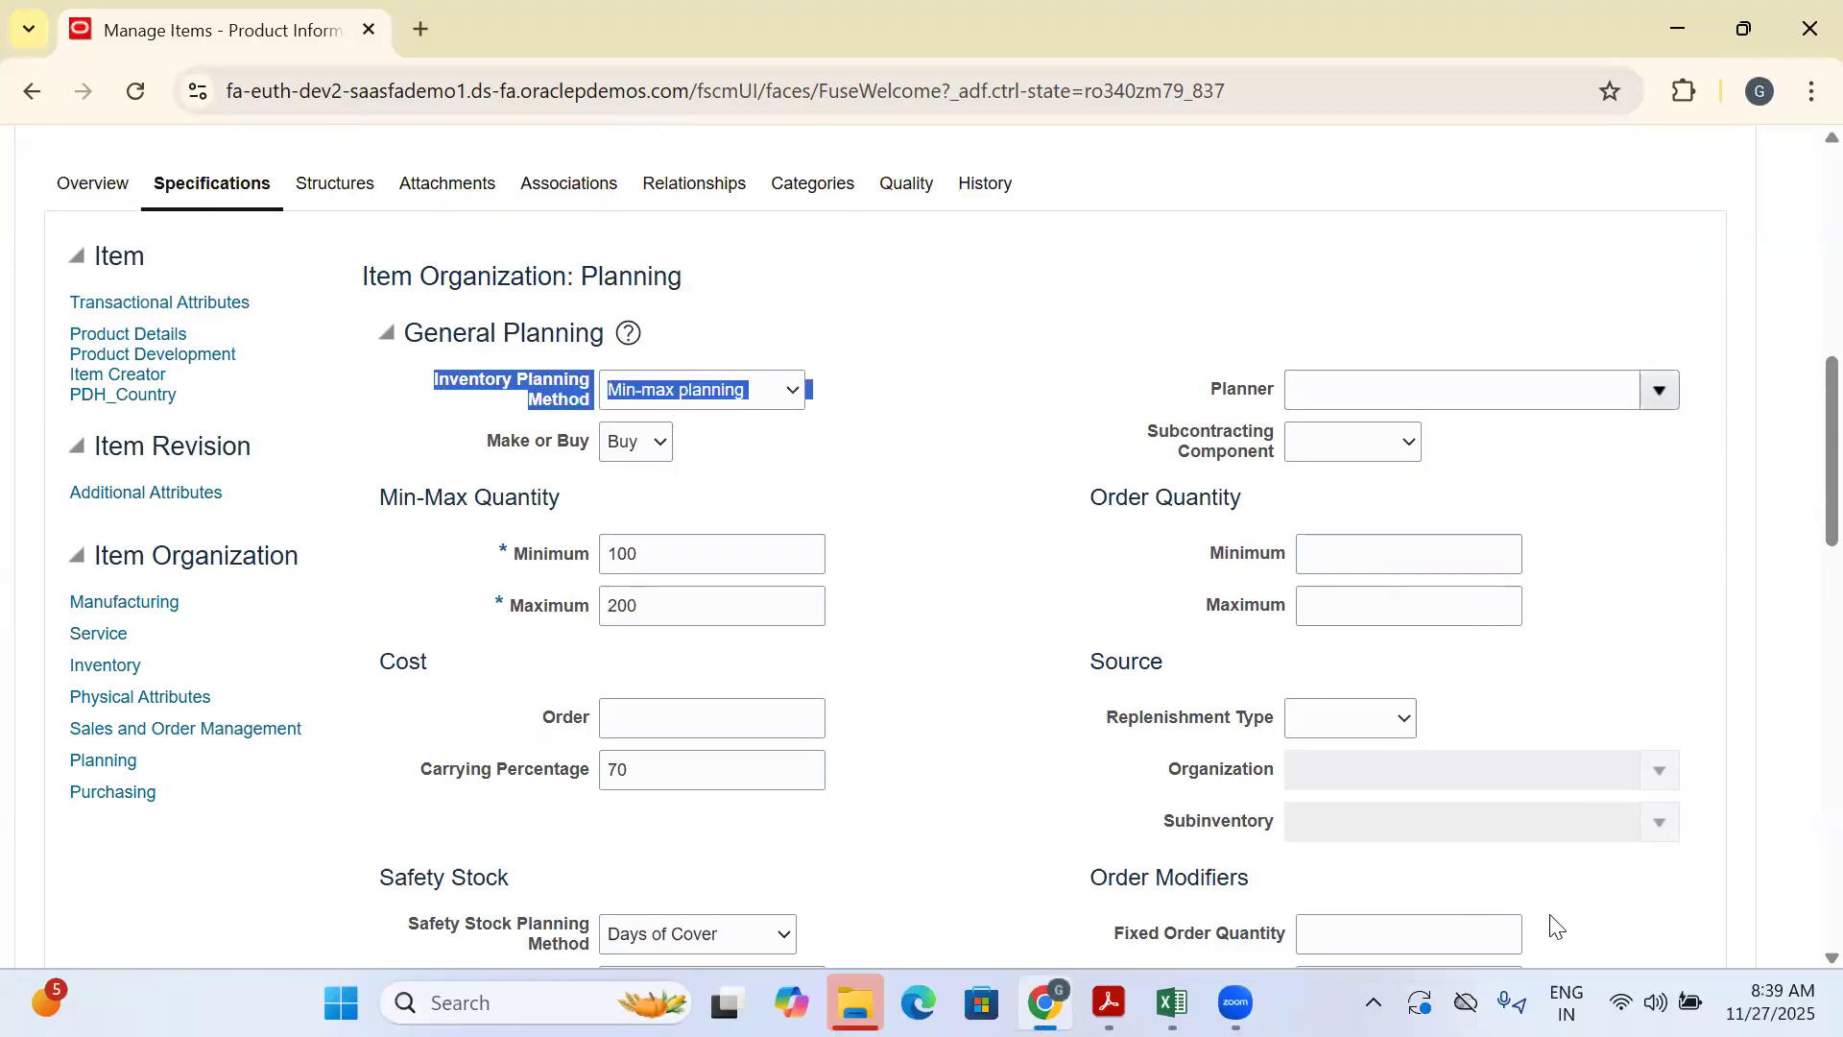
pyautogui.click(1172, 1002)
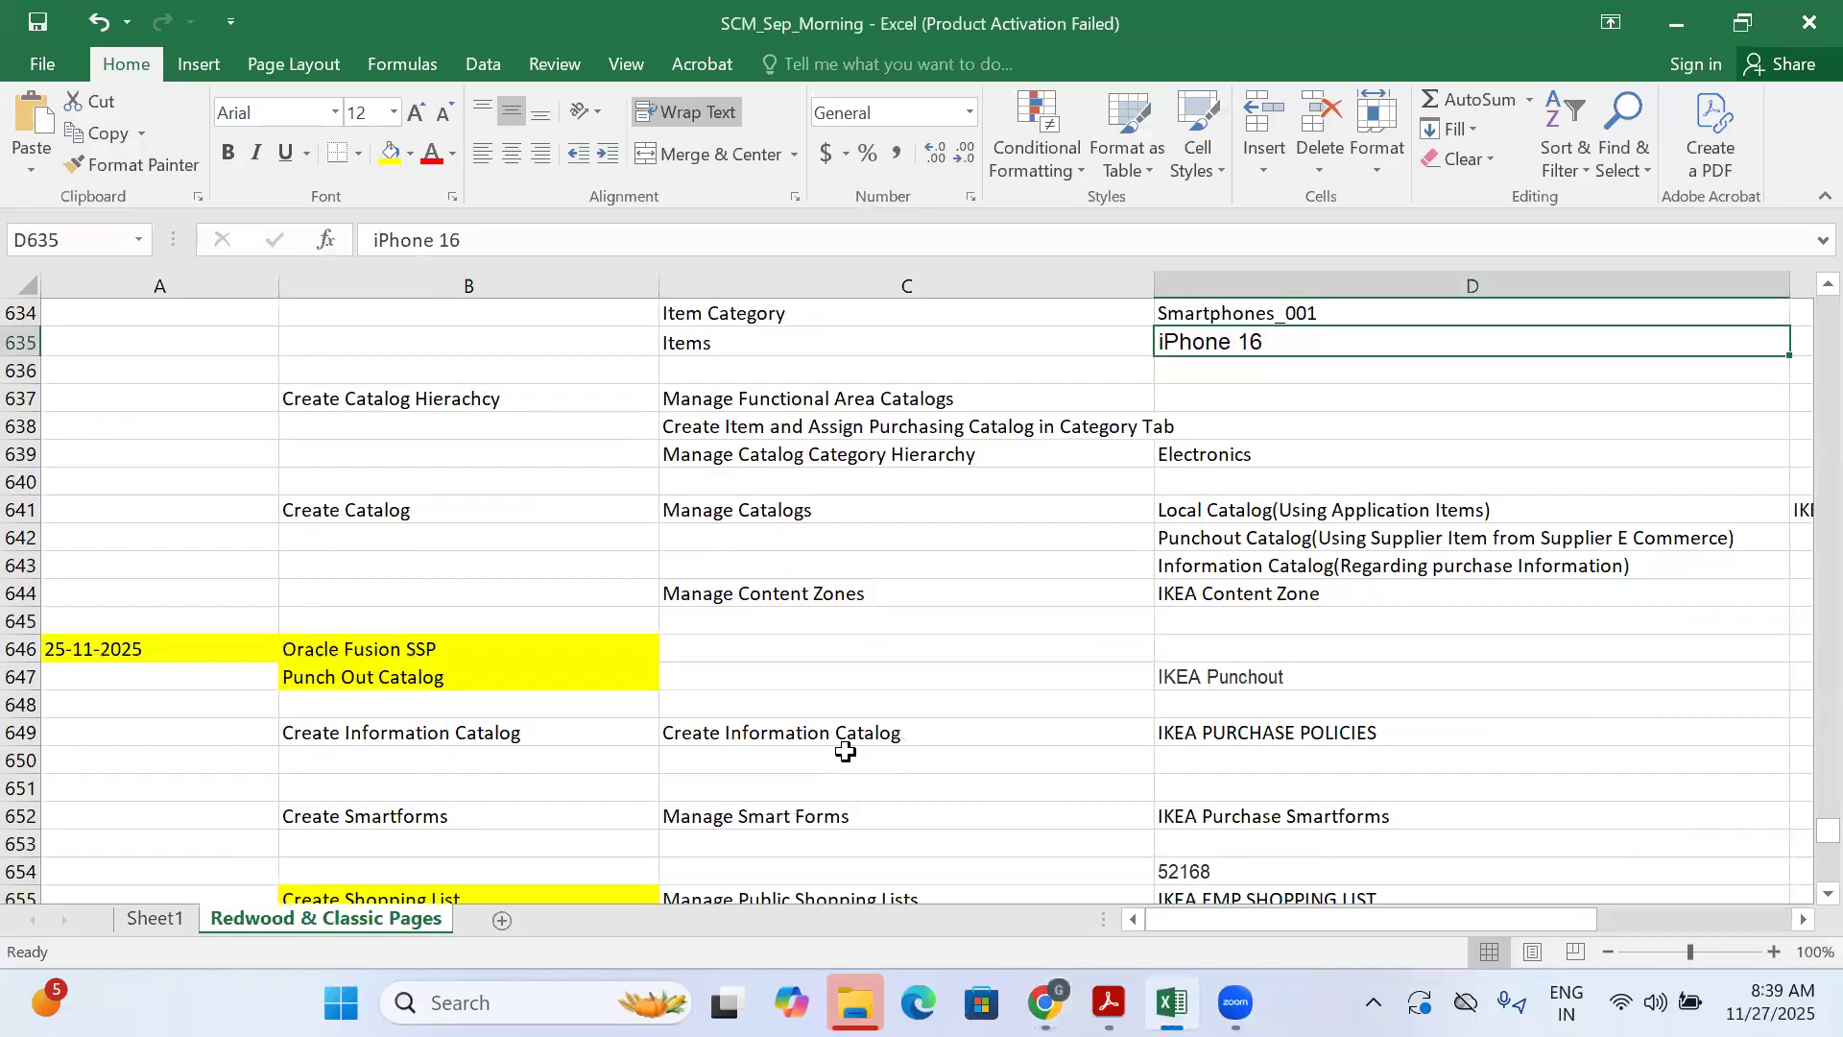
pyautogui.scroll(-10, 844, 751)
pyautogui.scroll(-9, 1287, 704)
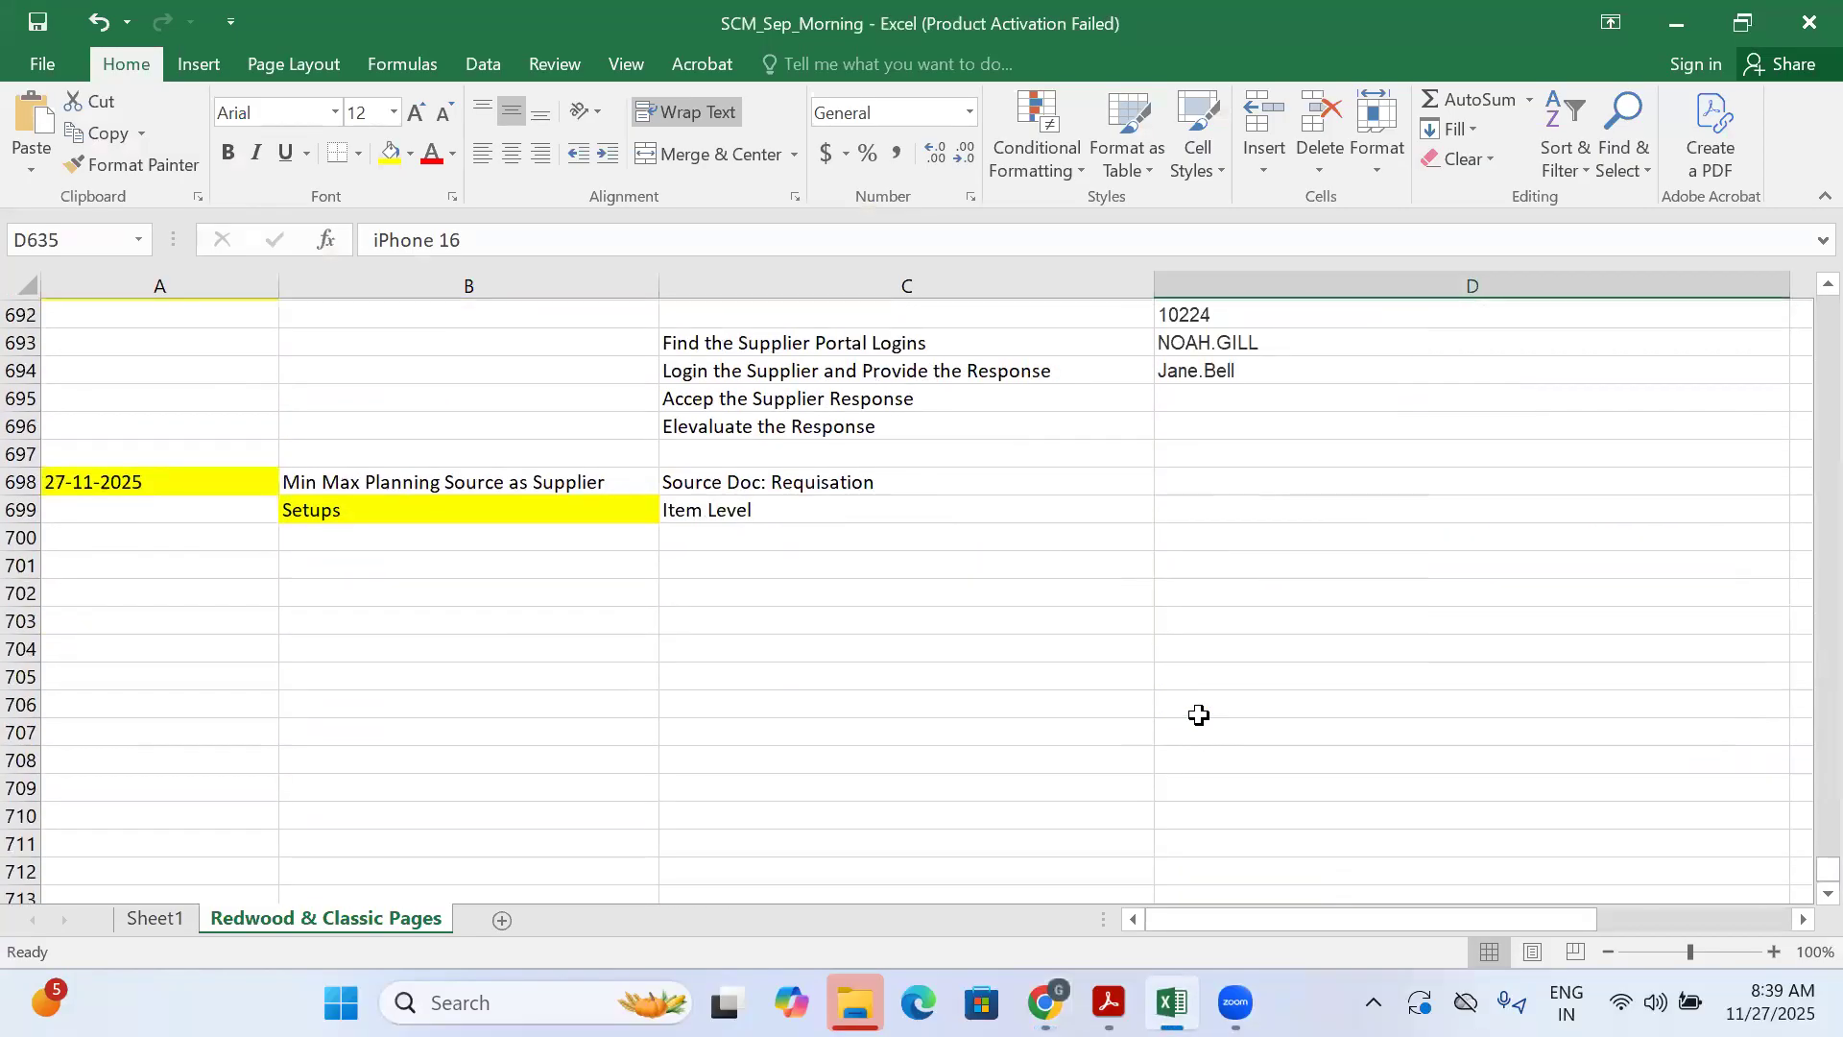
pyautogui.scroll(-2, 1198, 715)
pyautogui.scroll(1, 1229, 440)
pyautogui.click(1178, 463)
pyautogui.write('Inventory Planning Method')
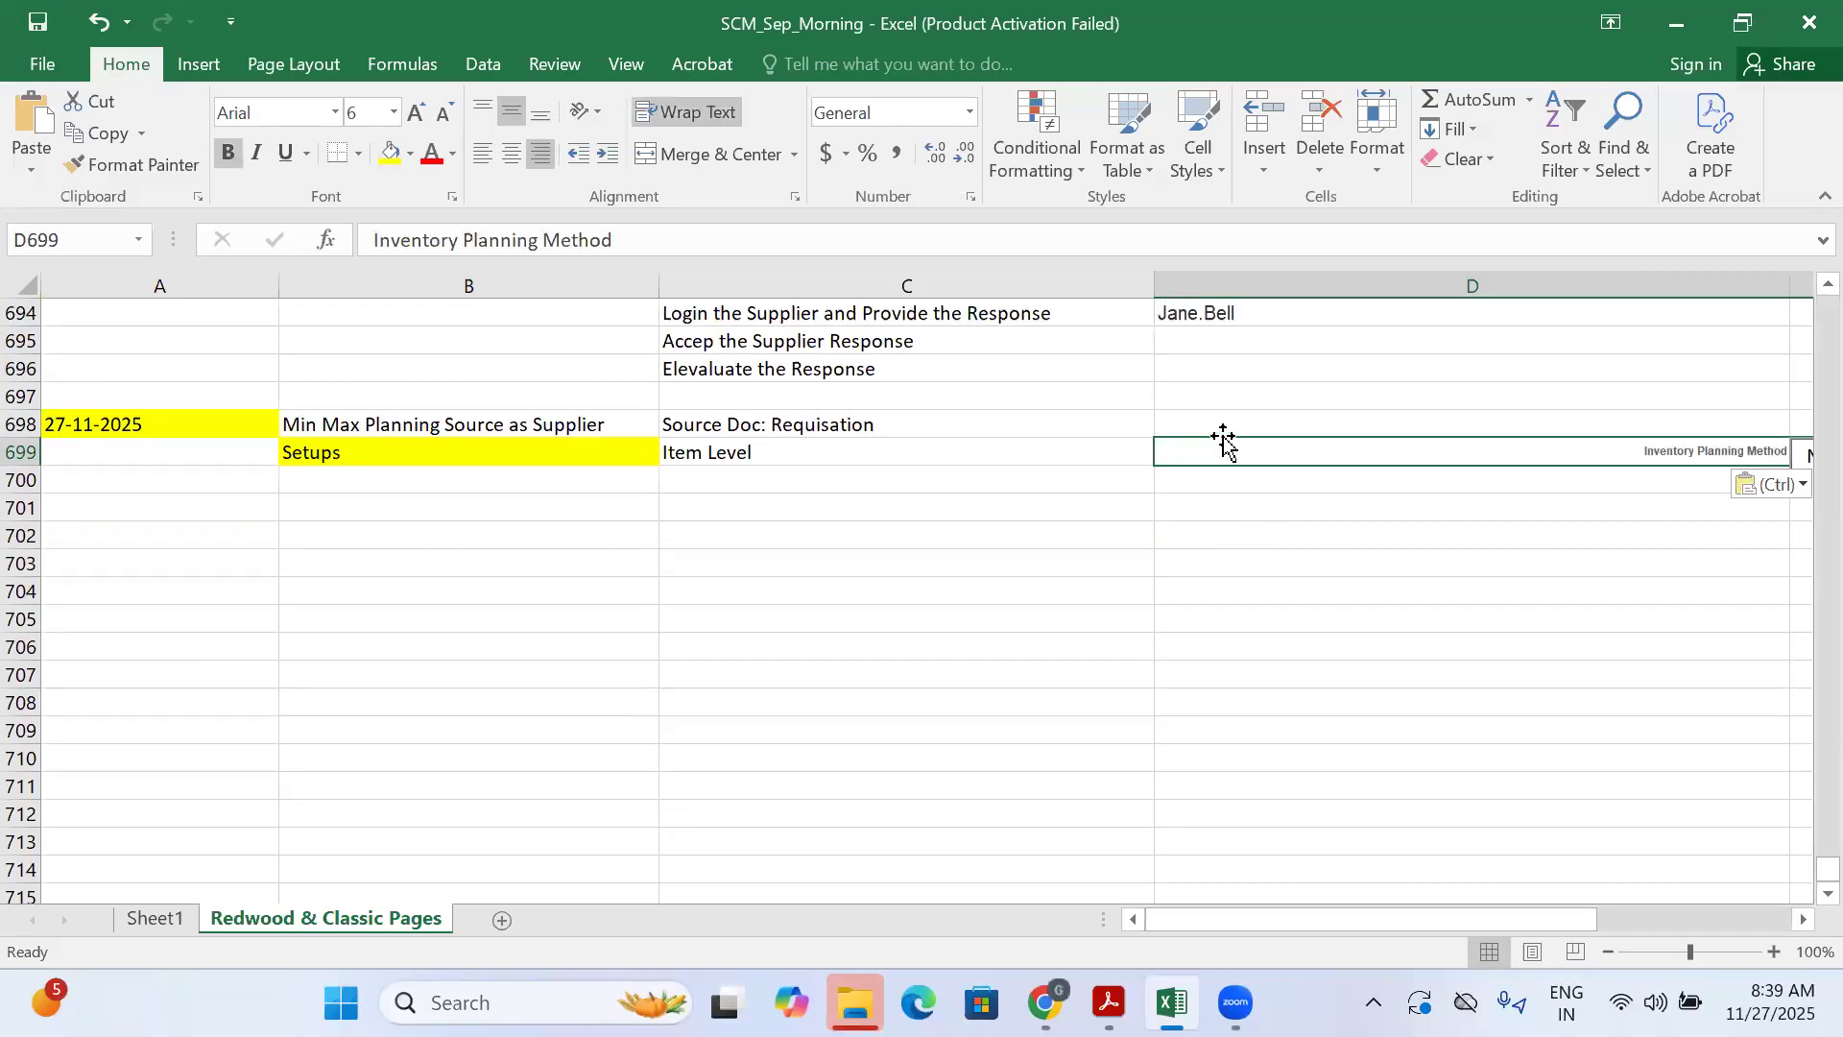
# Set the pasted planning method list in cell E699 to Min-max planning
pyautogui.press('Right')
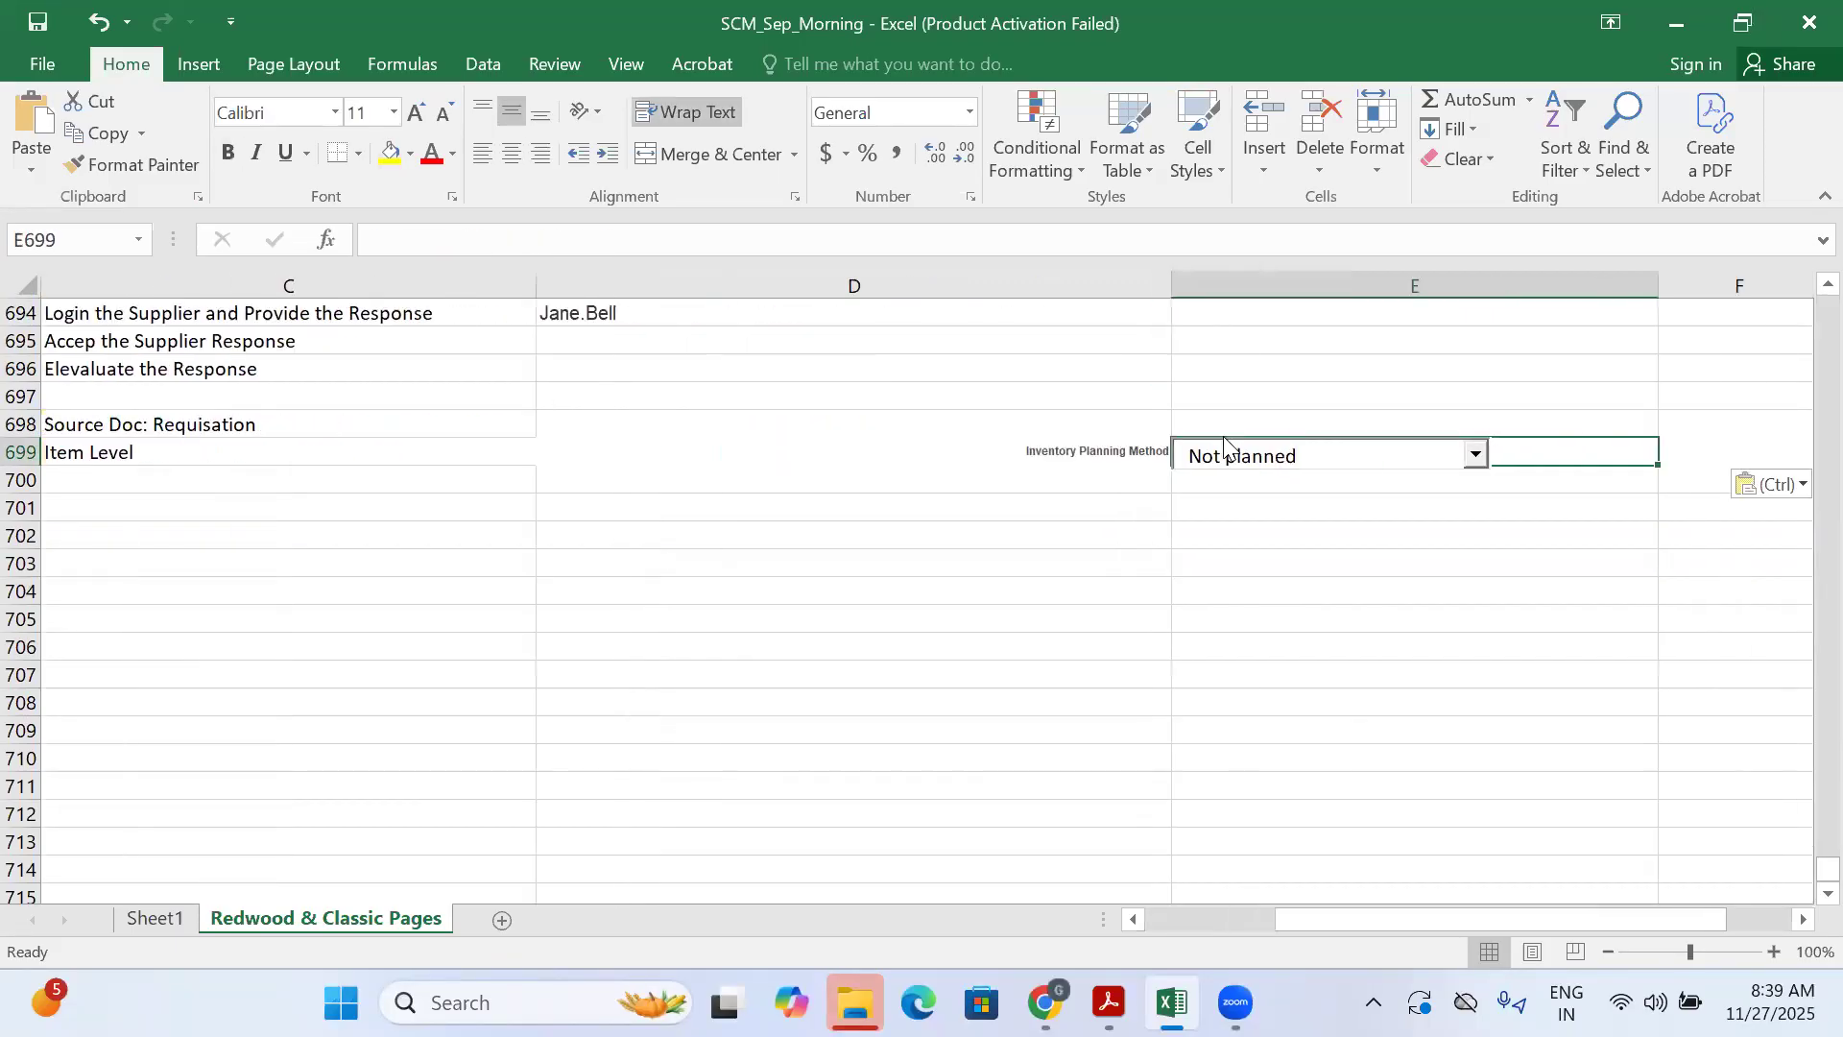
pyautogui.click(1475, 453)
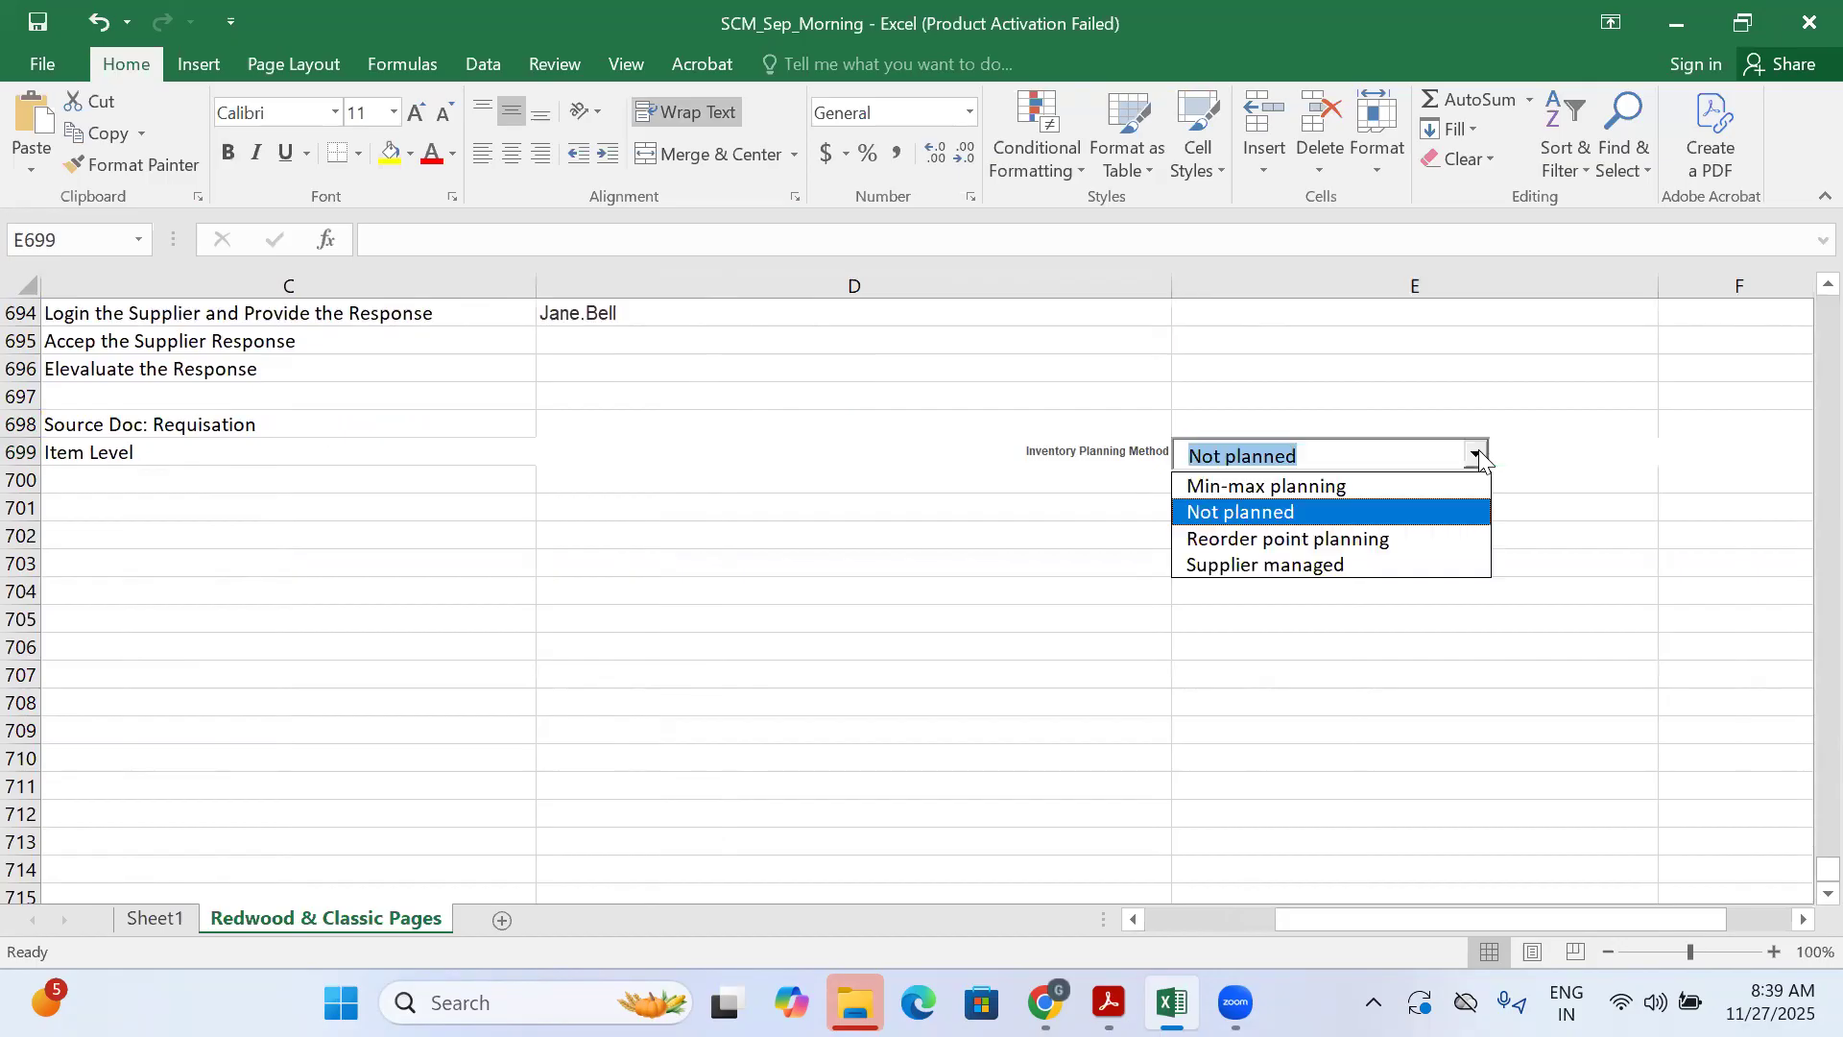
pyautogui.click(1296, 485)
pyautogui.click(1111, 540)
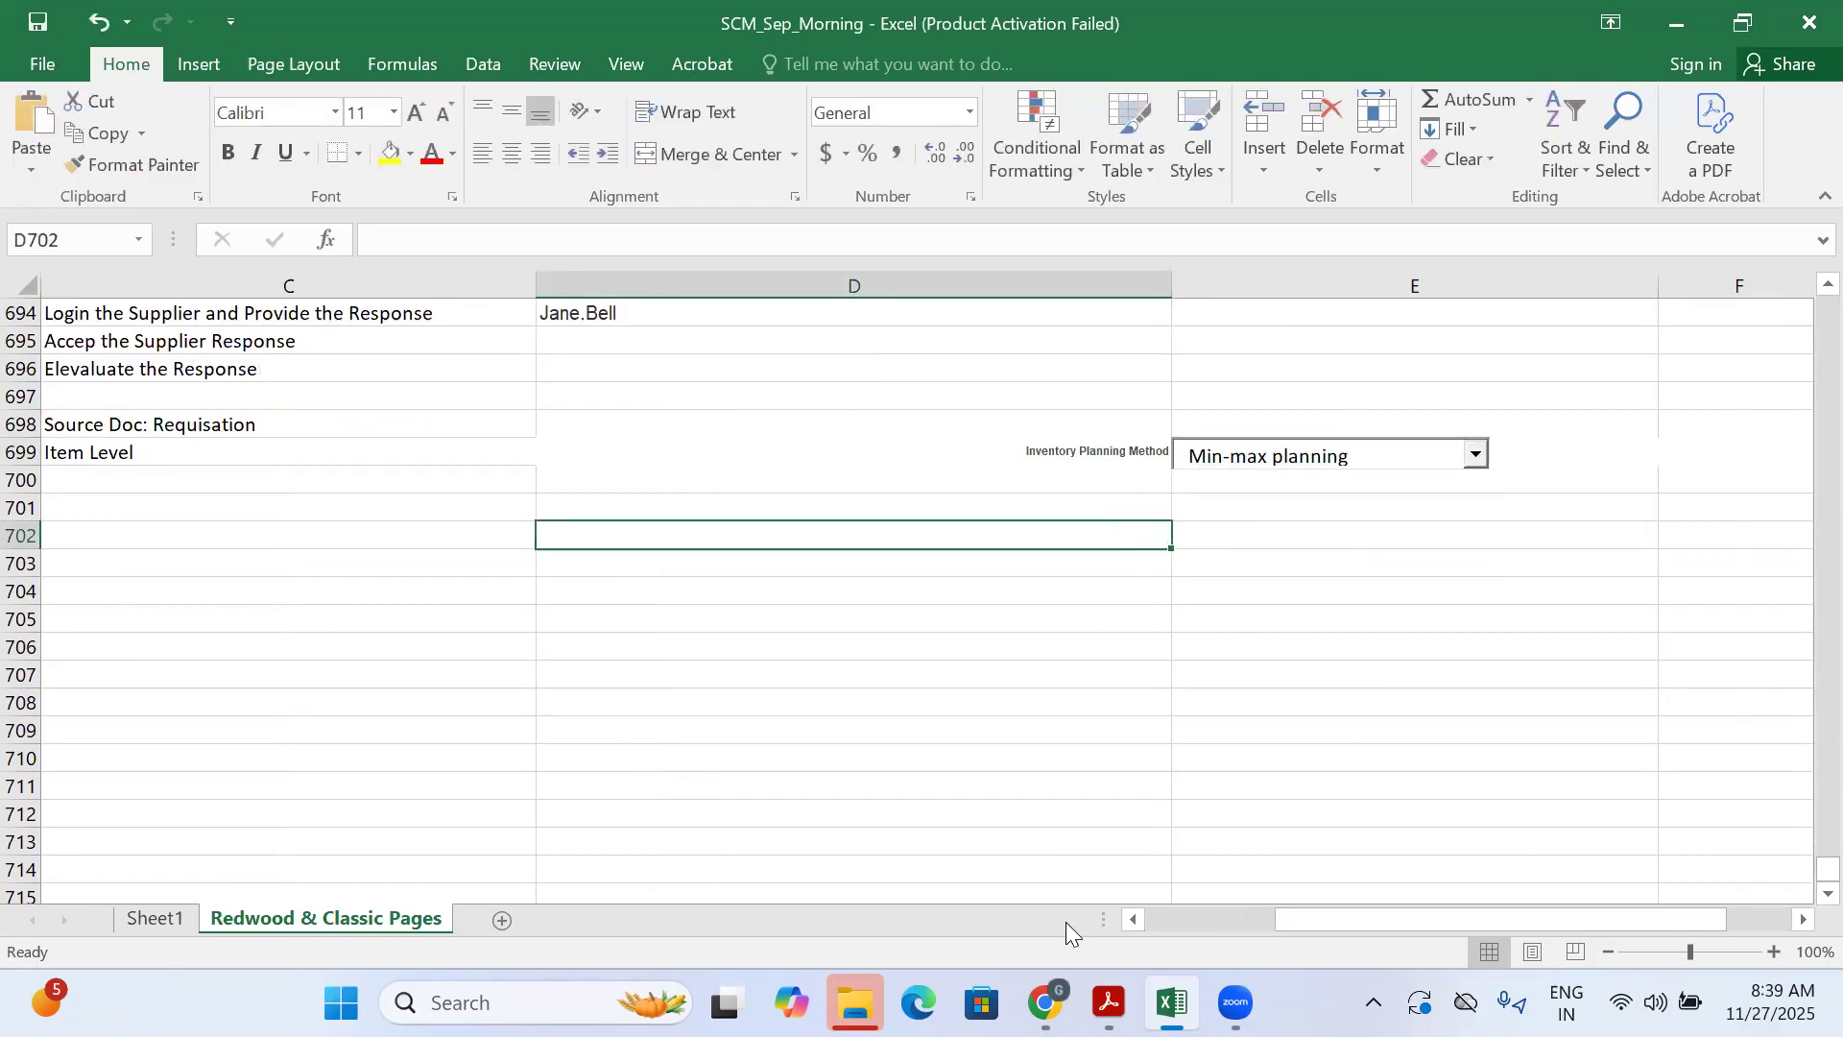
# Switch back to Oracle Fusion and save the iPhone 16 item
pyautogui.hotkey('alt', 'Tab')
pyautogui.scroll(4, 927, 447)
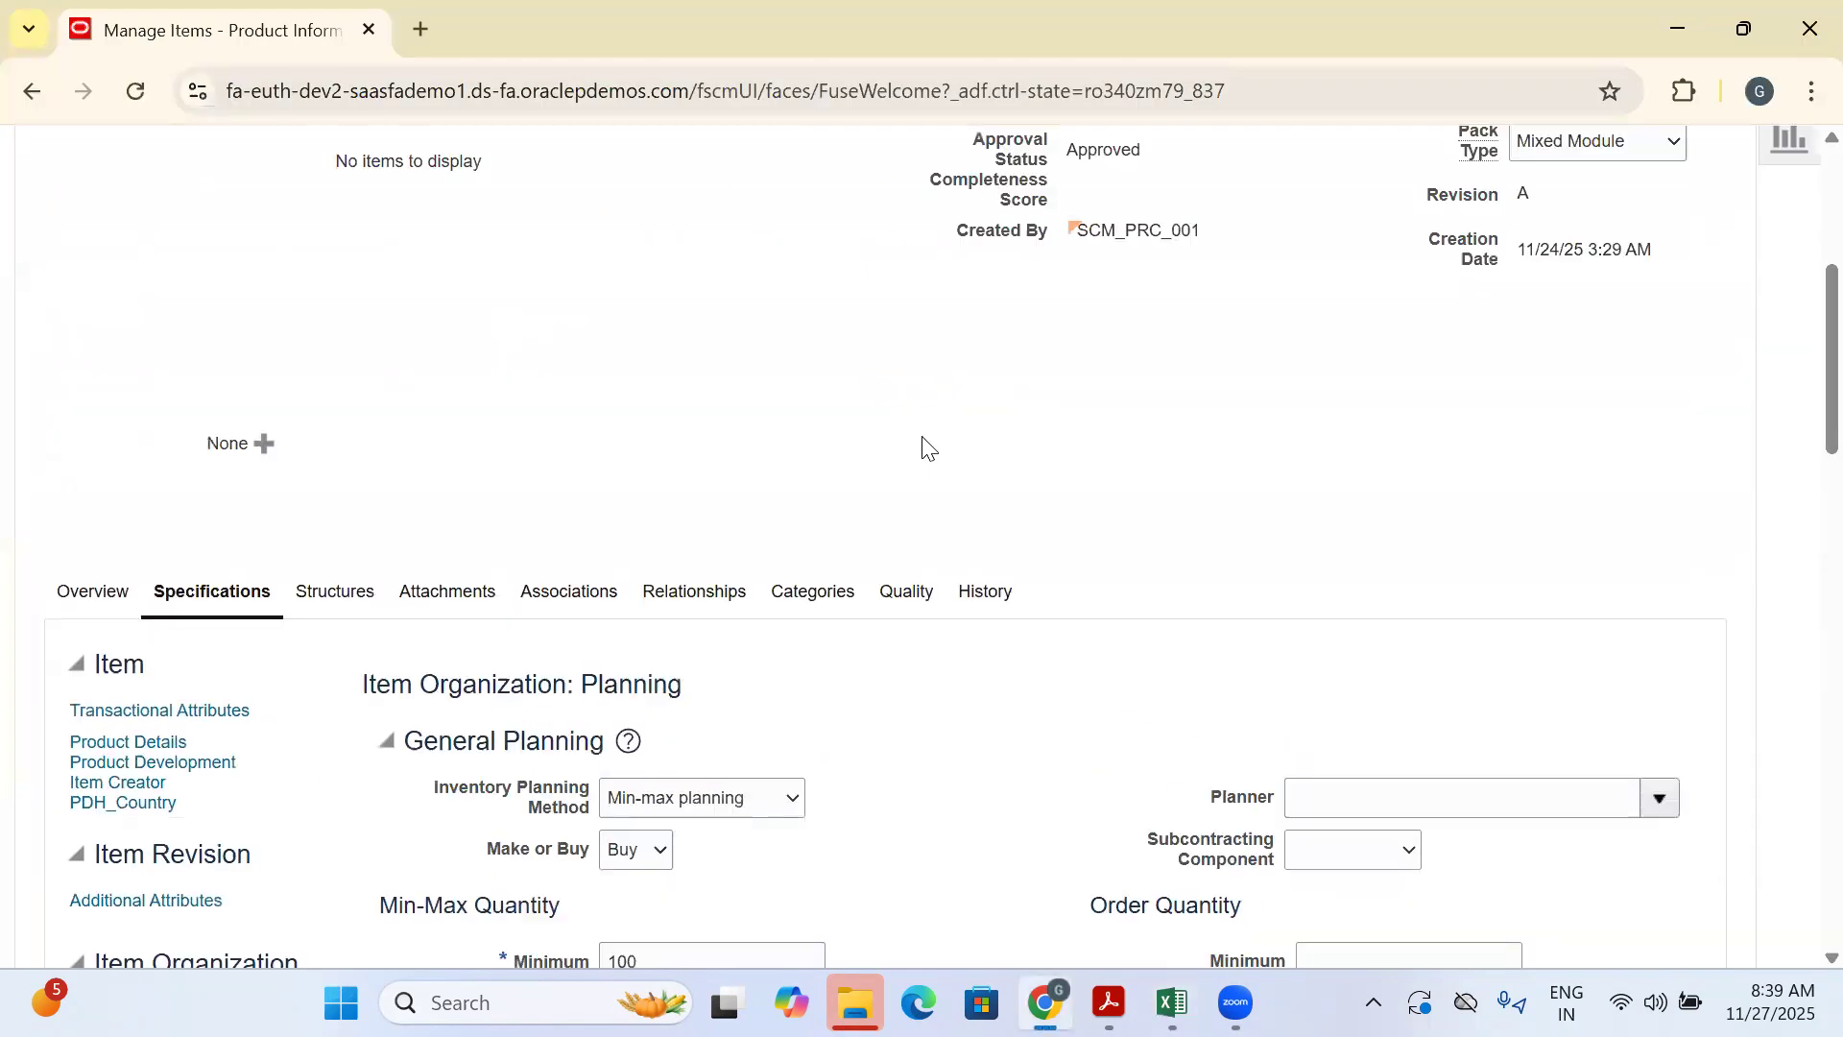
pyautogui.scroll(5, 1242, 316)
pyautogui.click(1549, 272)
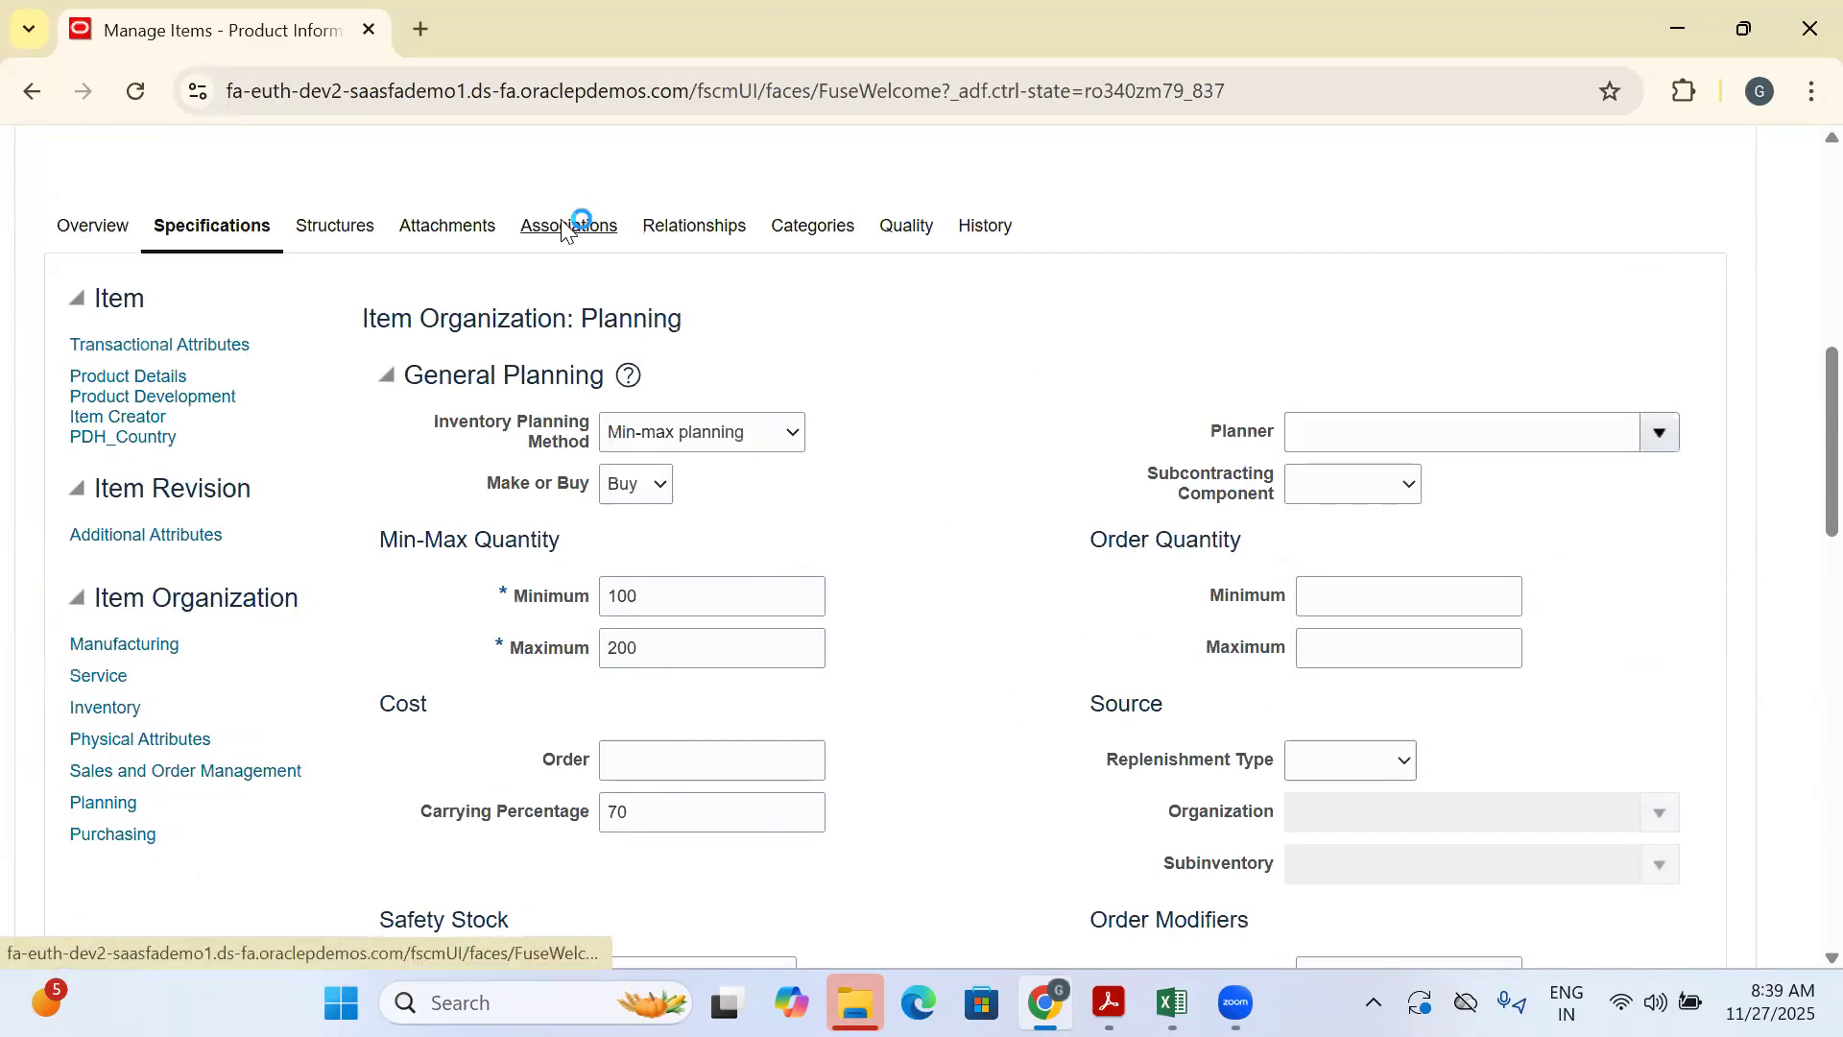
# Open the item's Seattle (001) organization from its Associations and display that record's Planning specifications
pyautogui.click(564, 228)
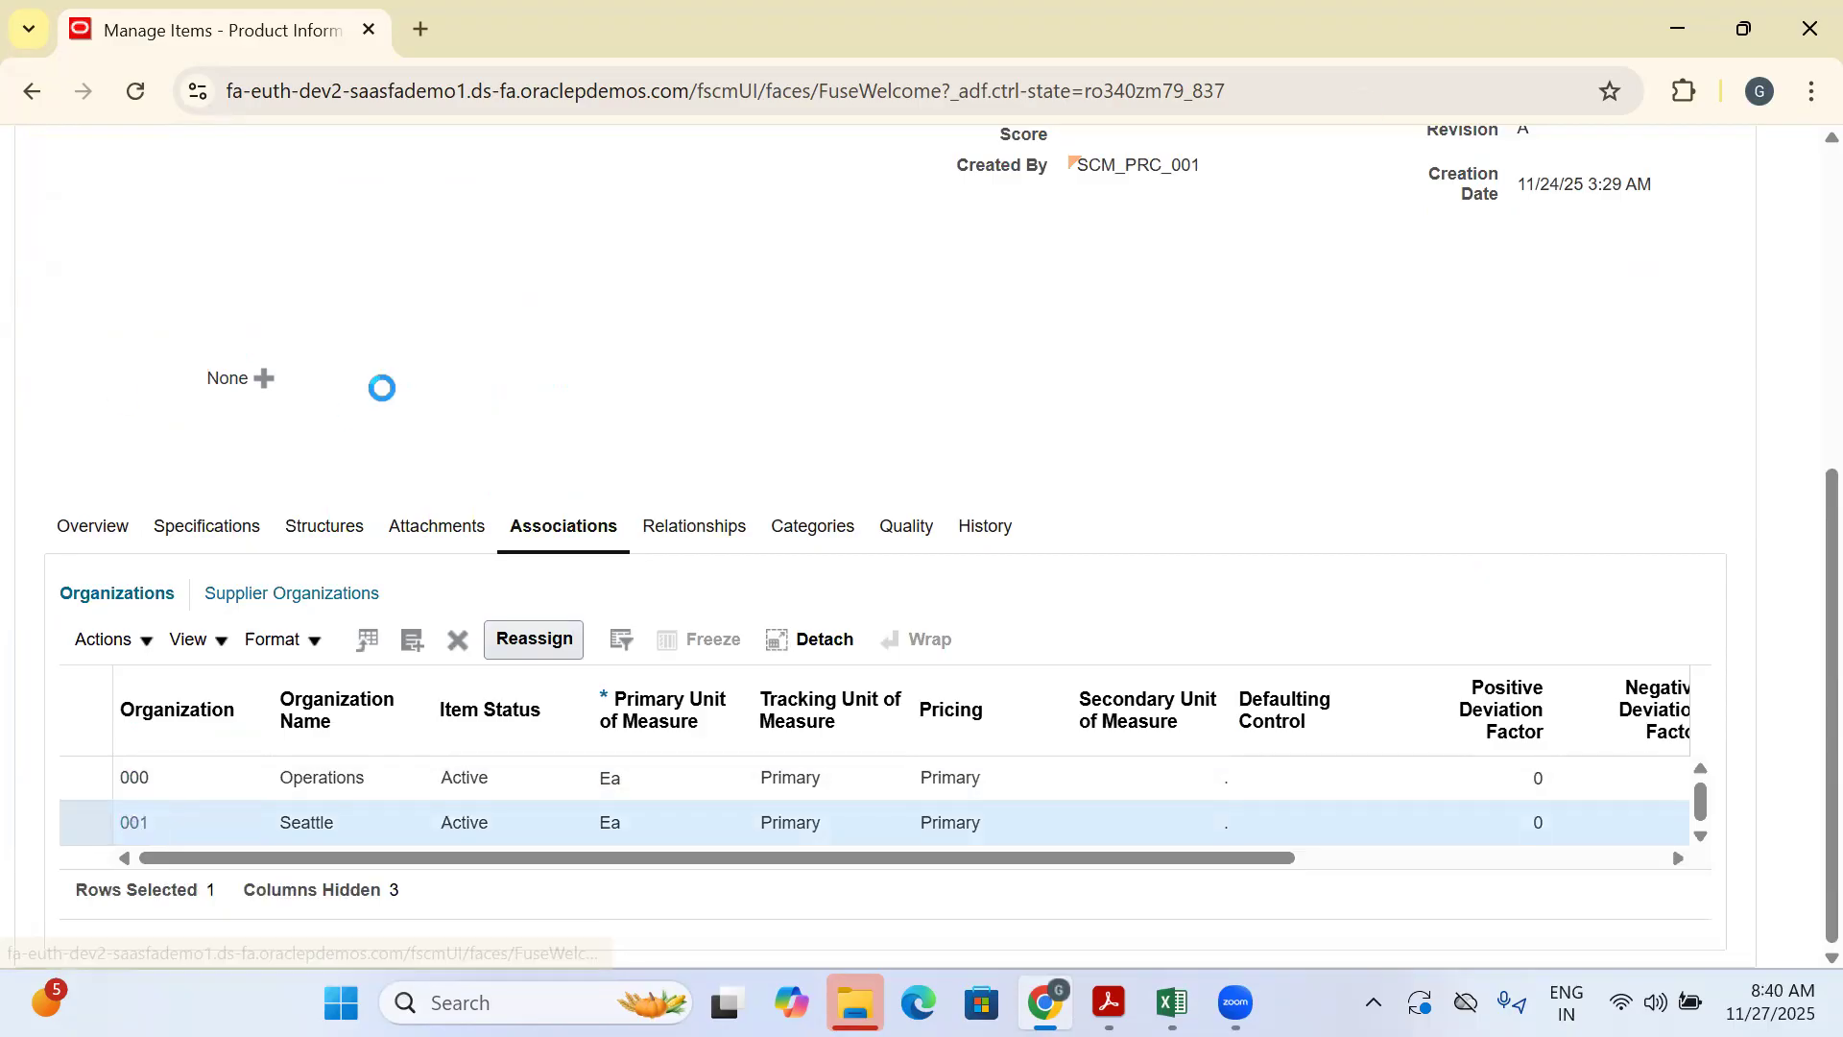
pyautogui.scroll(-7, 218, 576)
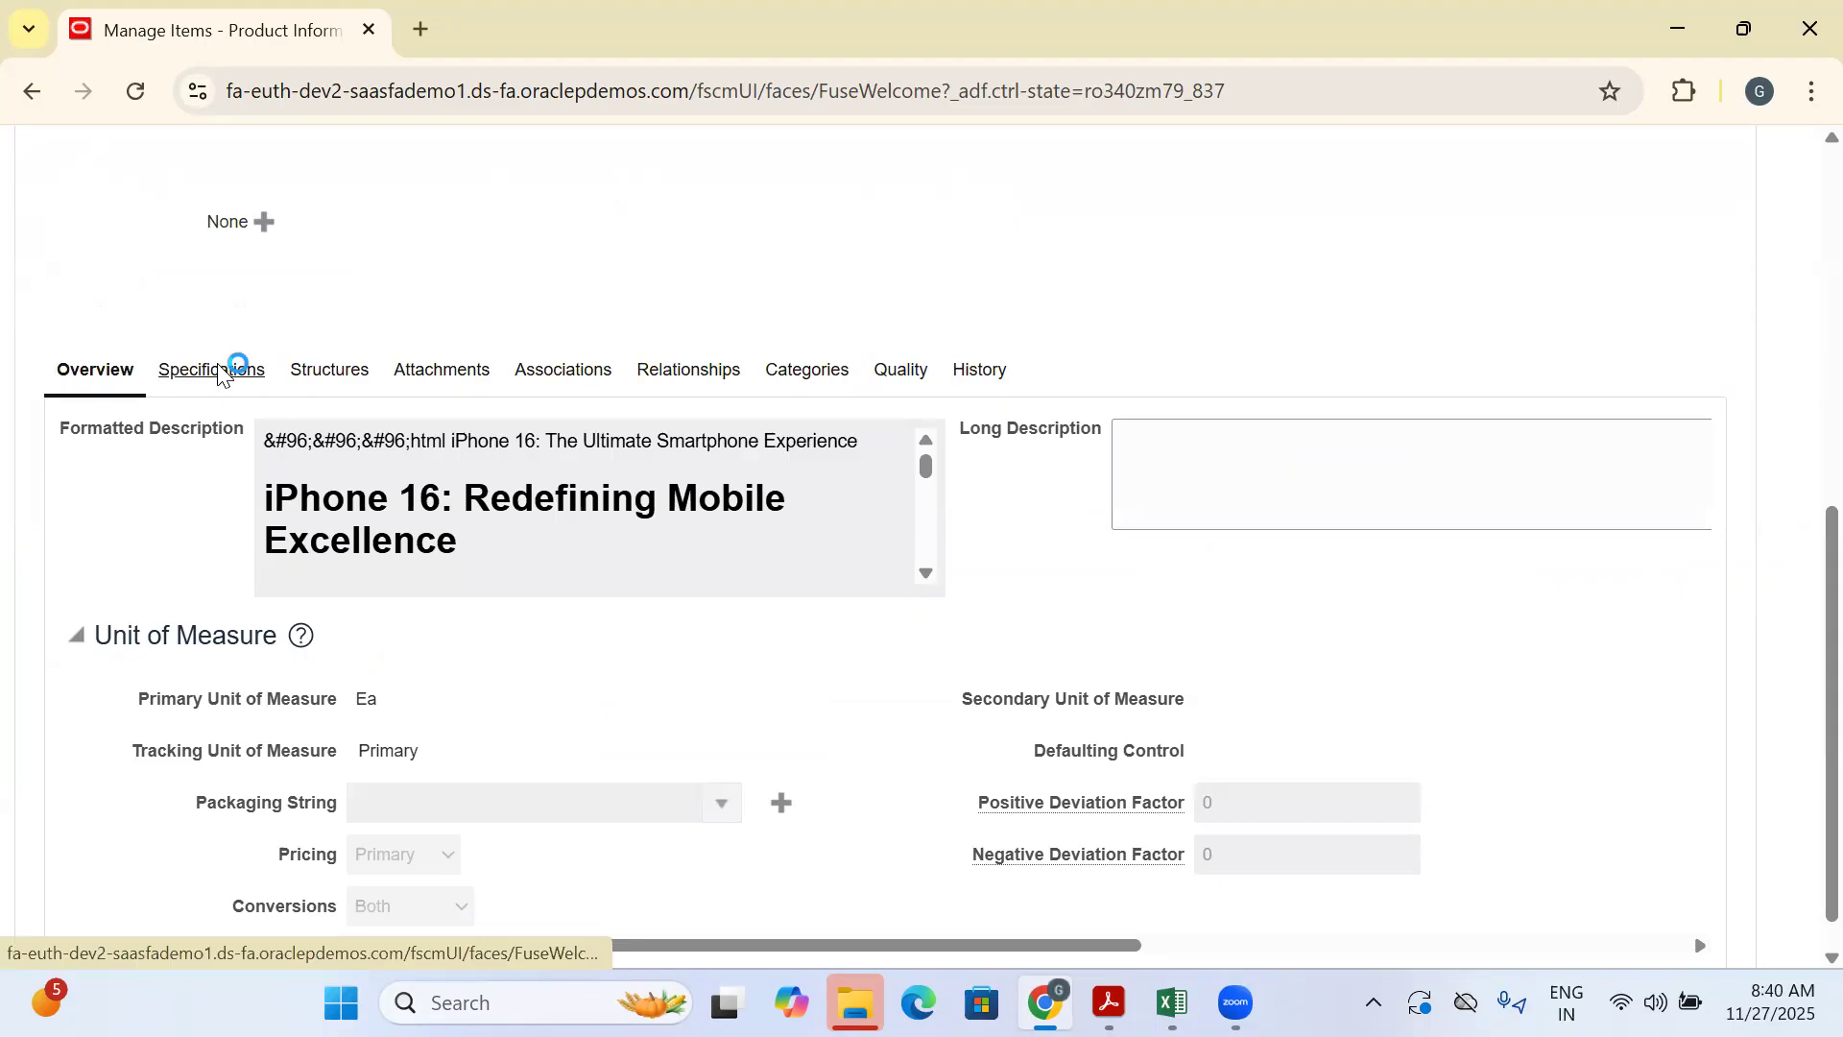
pyautogui.scroll(-6, 95, 420)
pyautogui.click(121, 276)
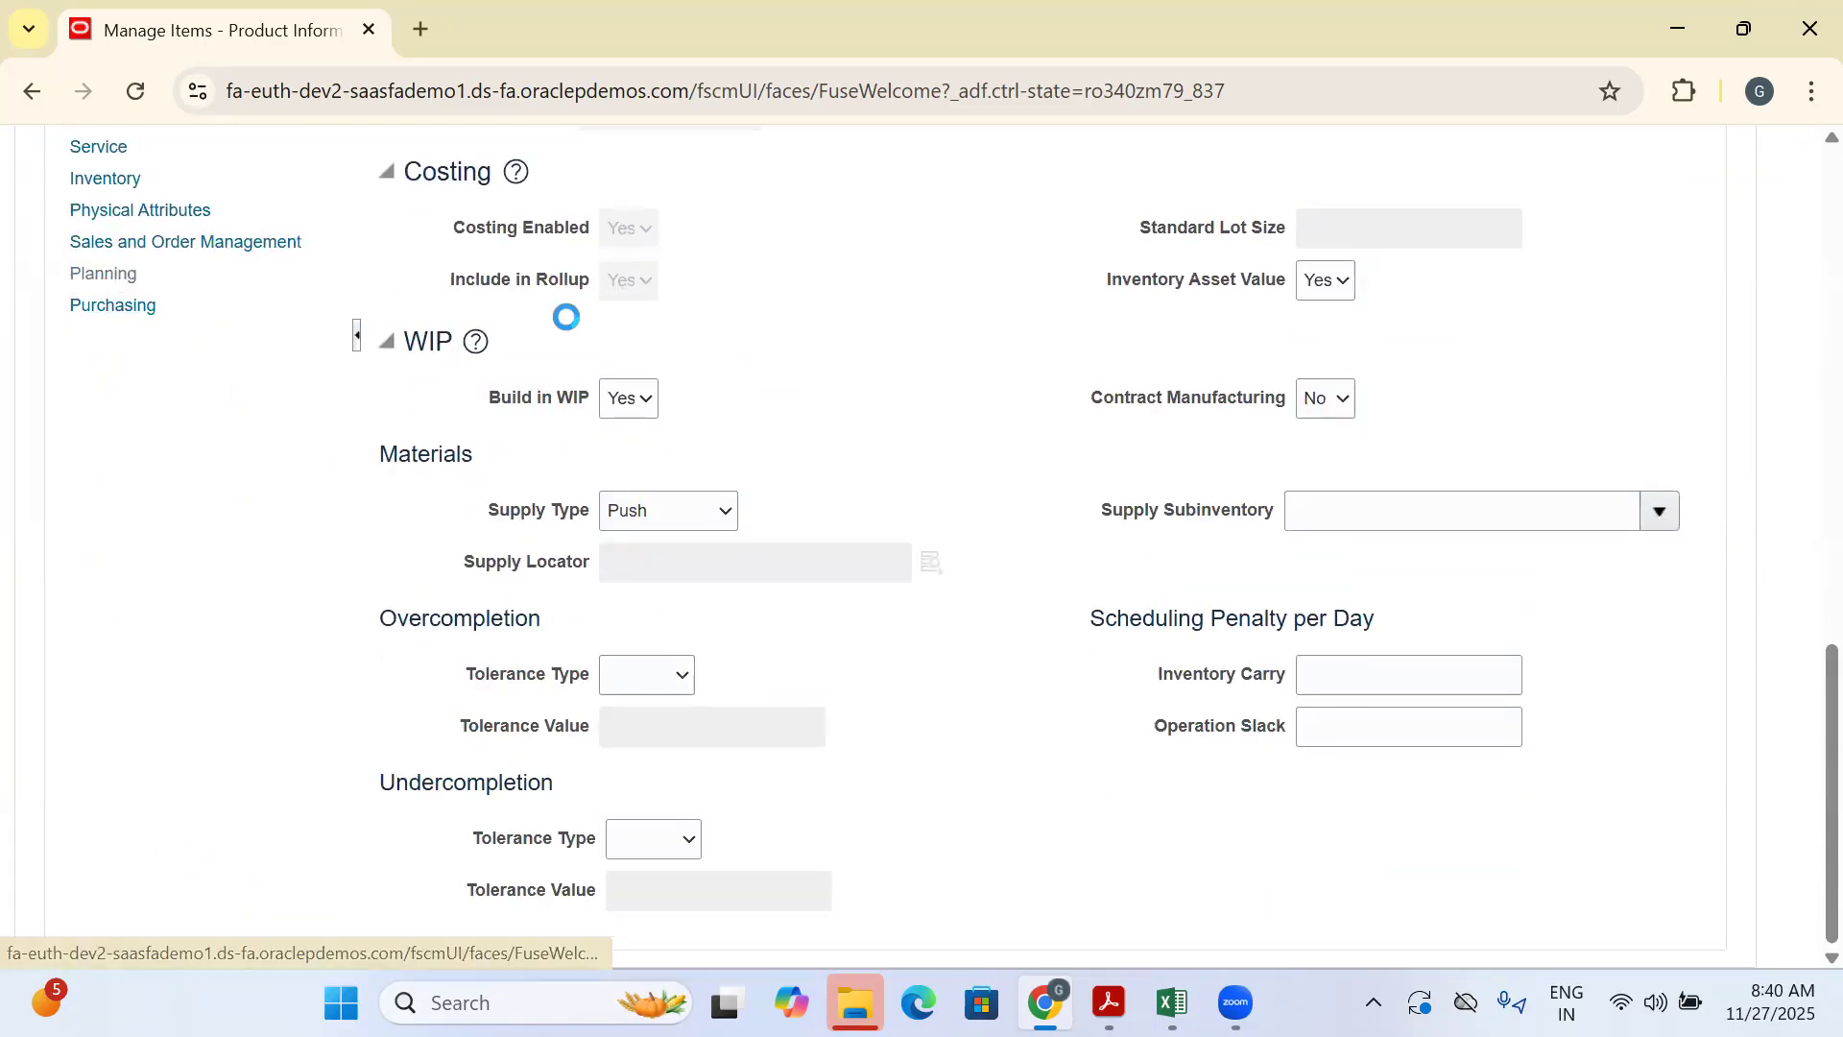
# Set the Seattle organization's item to Min-max planning with a minimum of 100 and a maximum of 200
pyautogui.scroll(6, 684, 360)
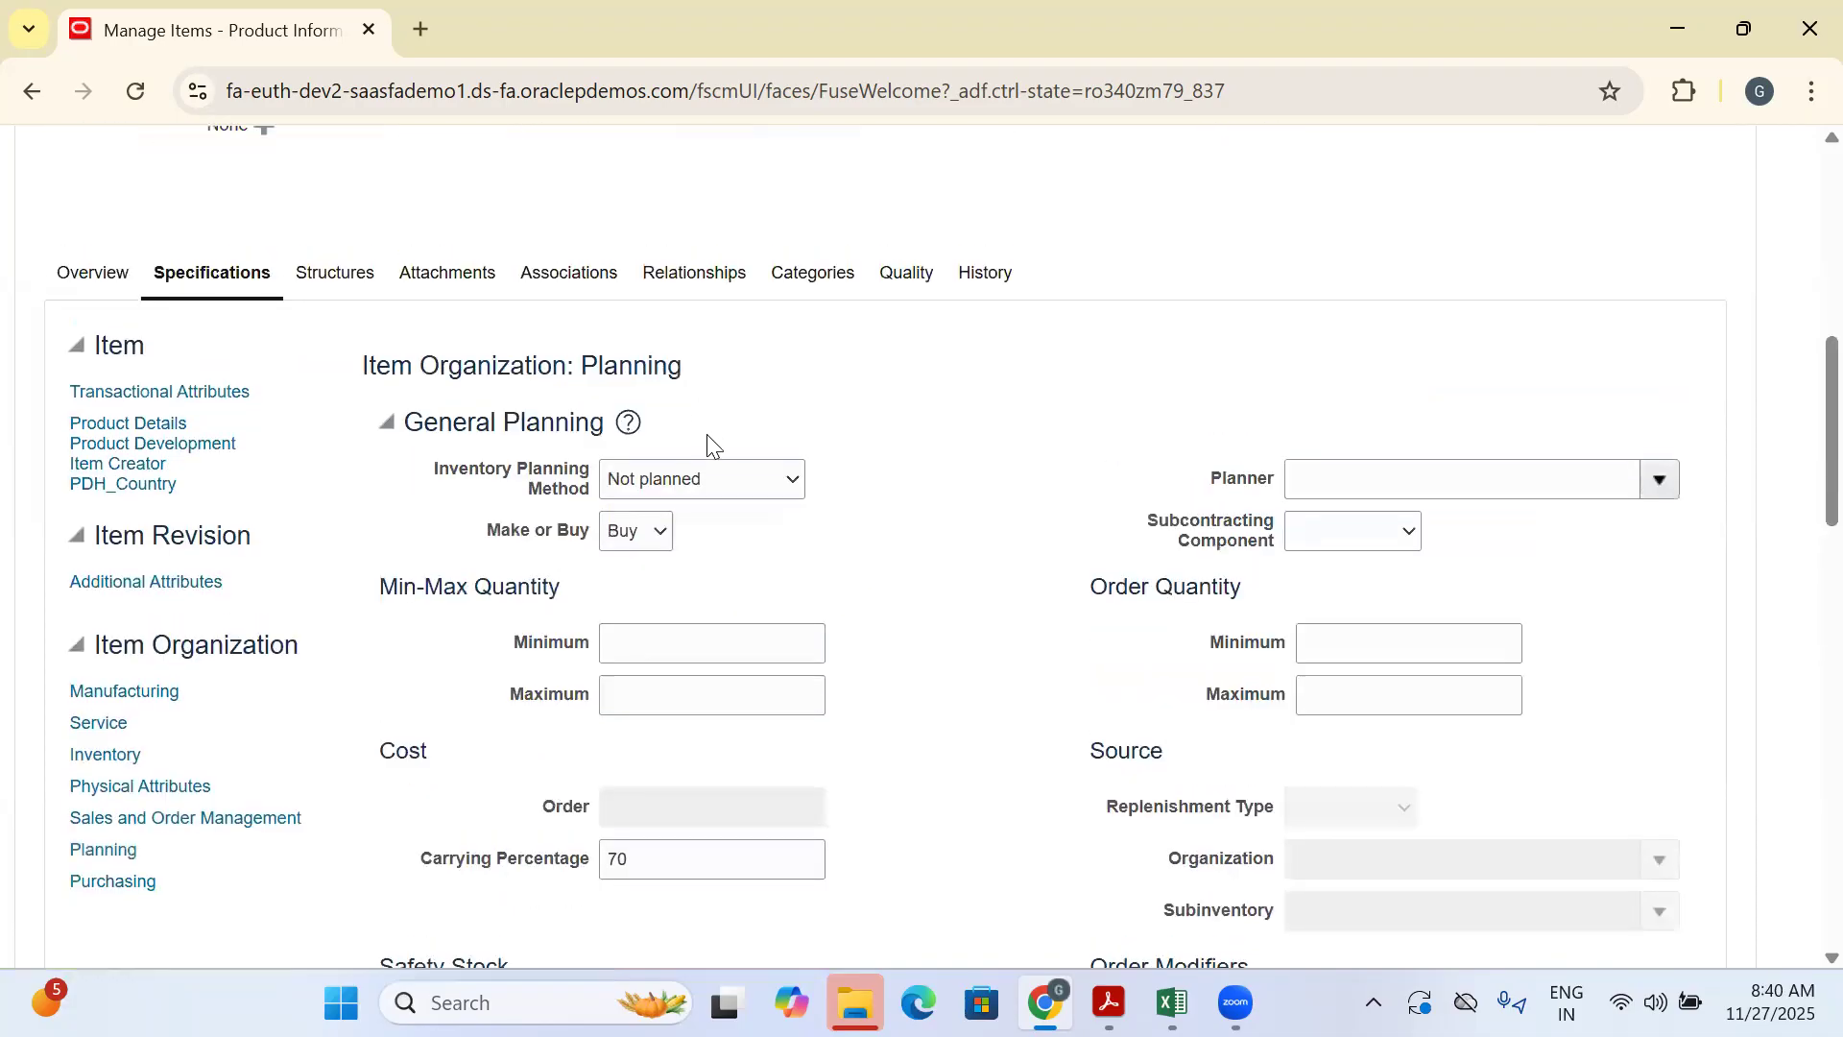
pyautogui.click(691, 476)
pyautogui.click(687, 510)
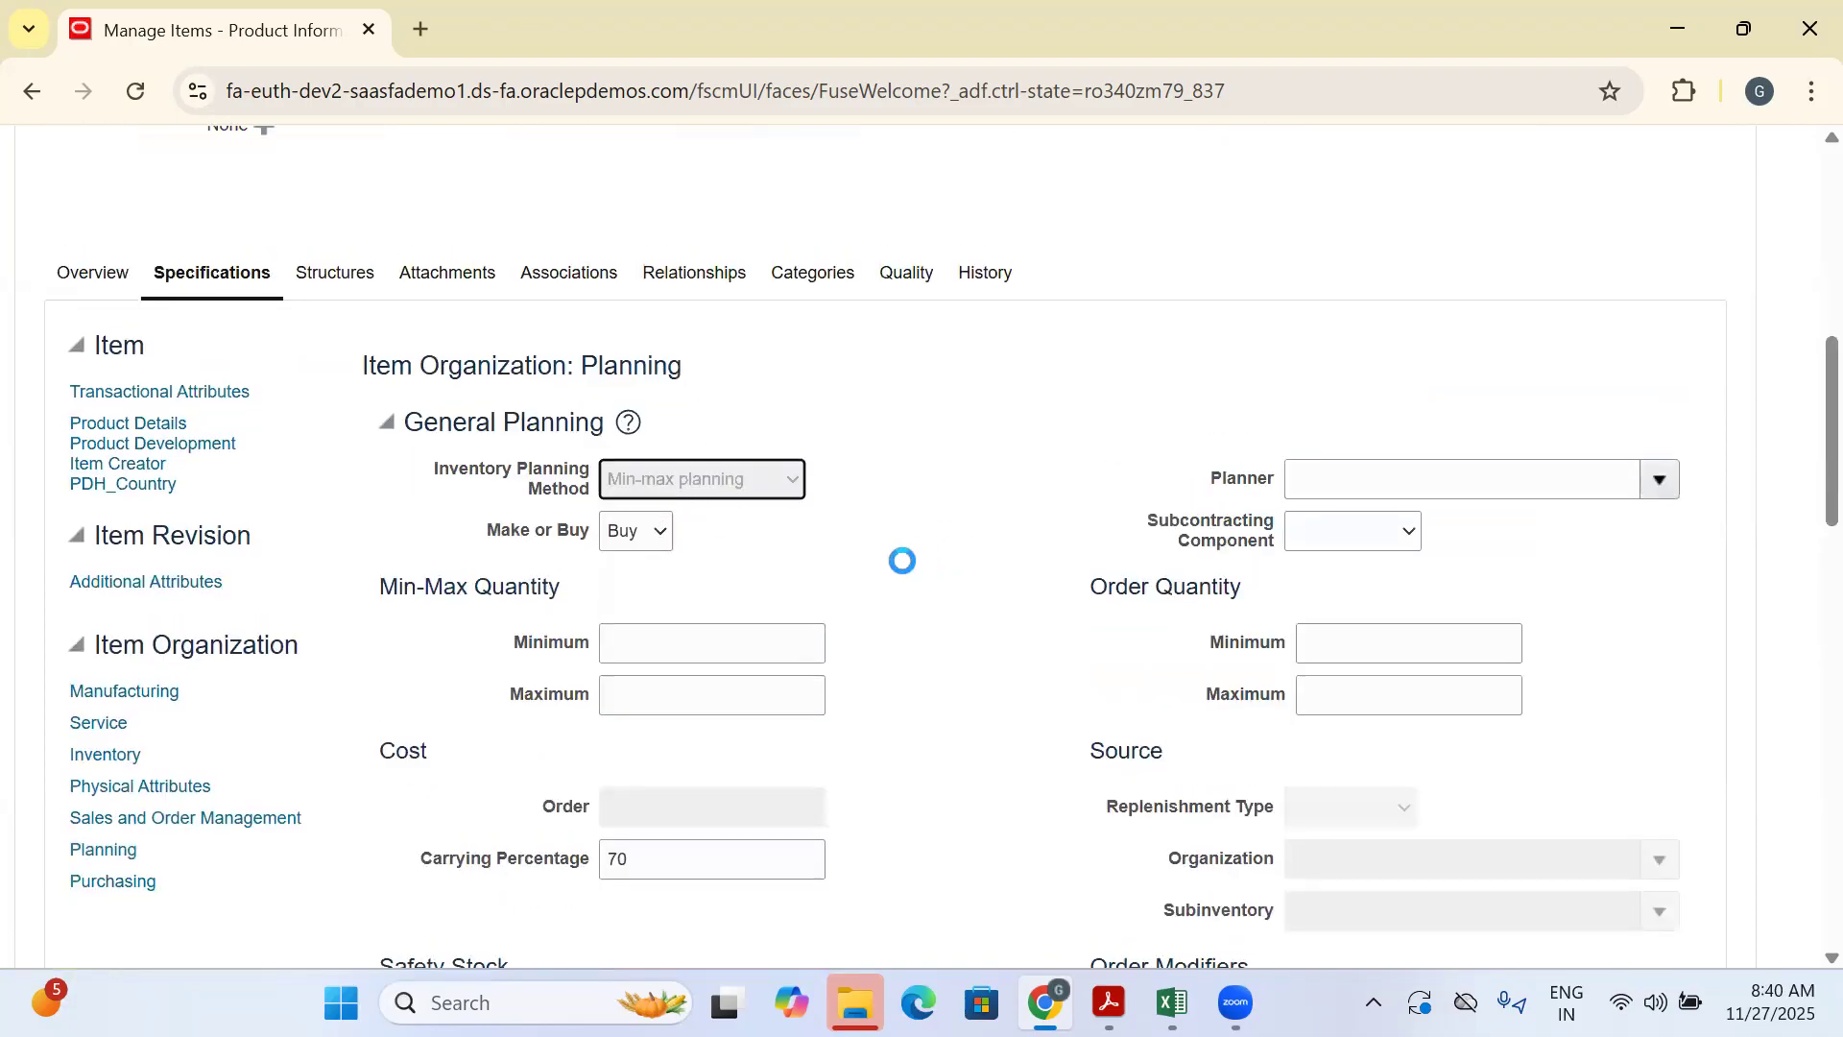
pyautogui.click(643, 649)
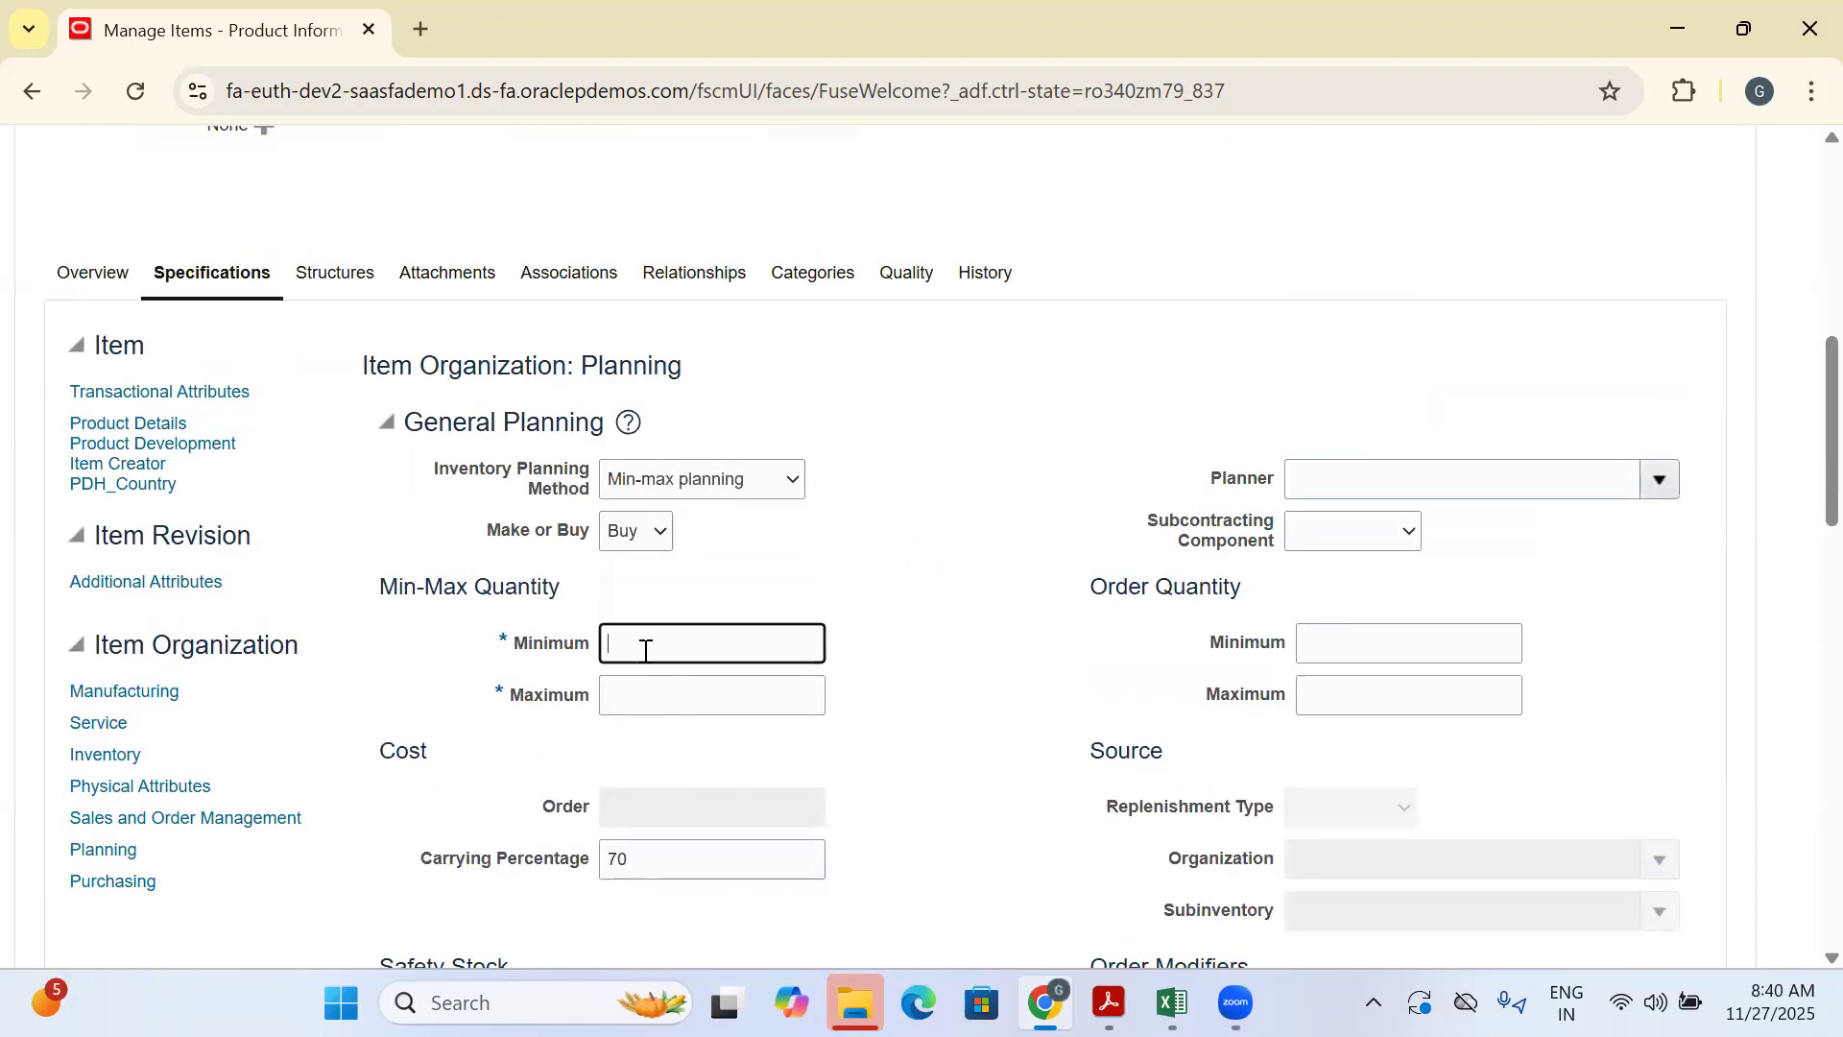
pyautogui.write('100')
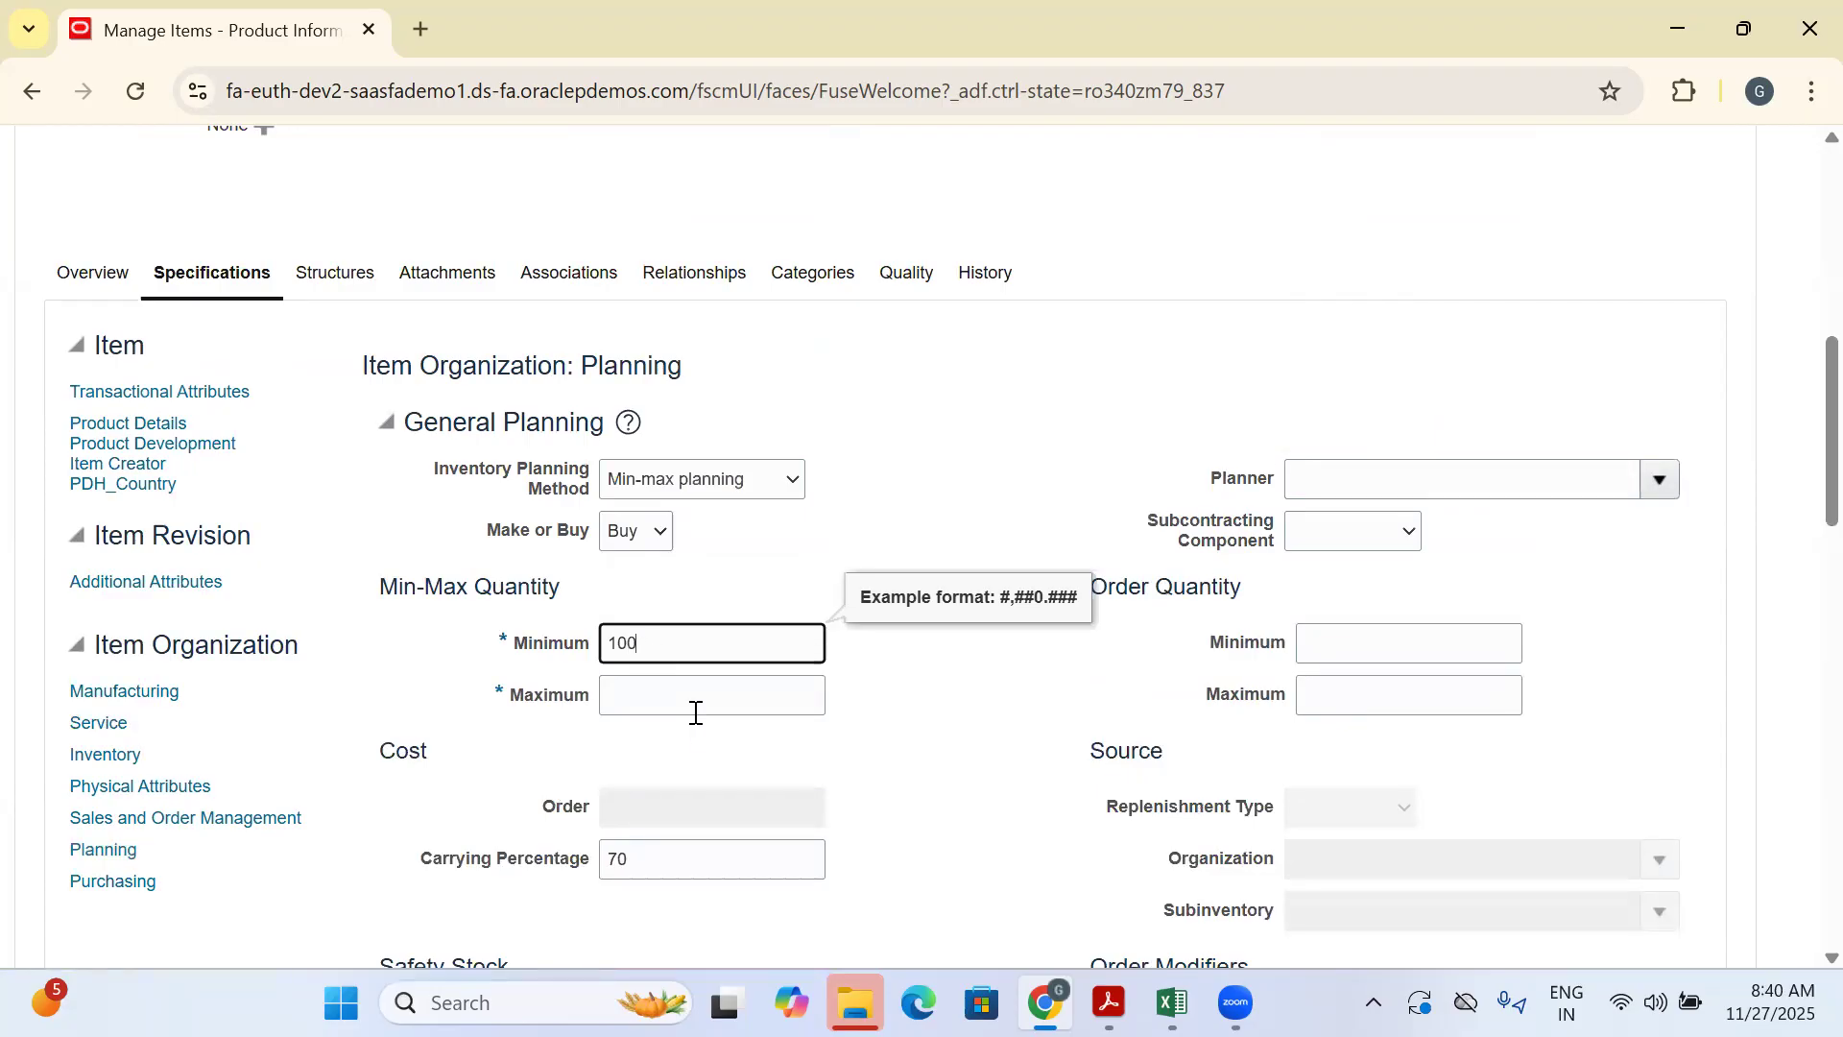
pyautogui.click(696, 702)
pyautogui.write('2')
pyautogui.click(896, 551)
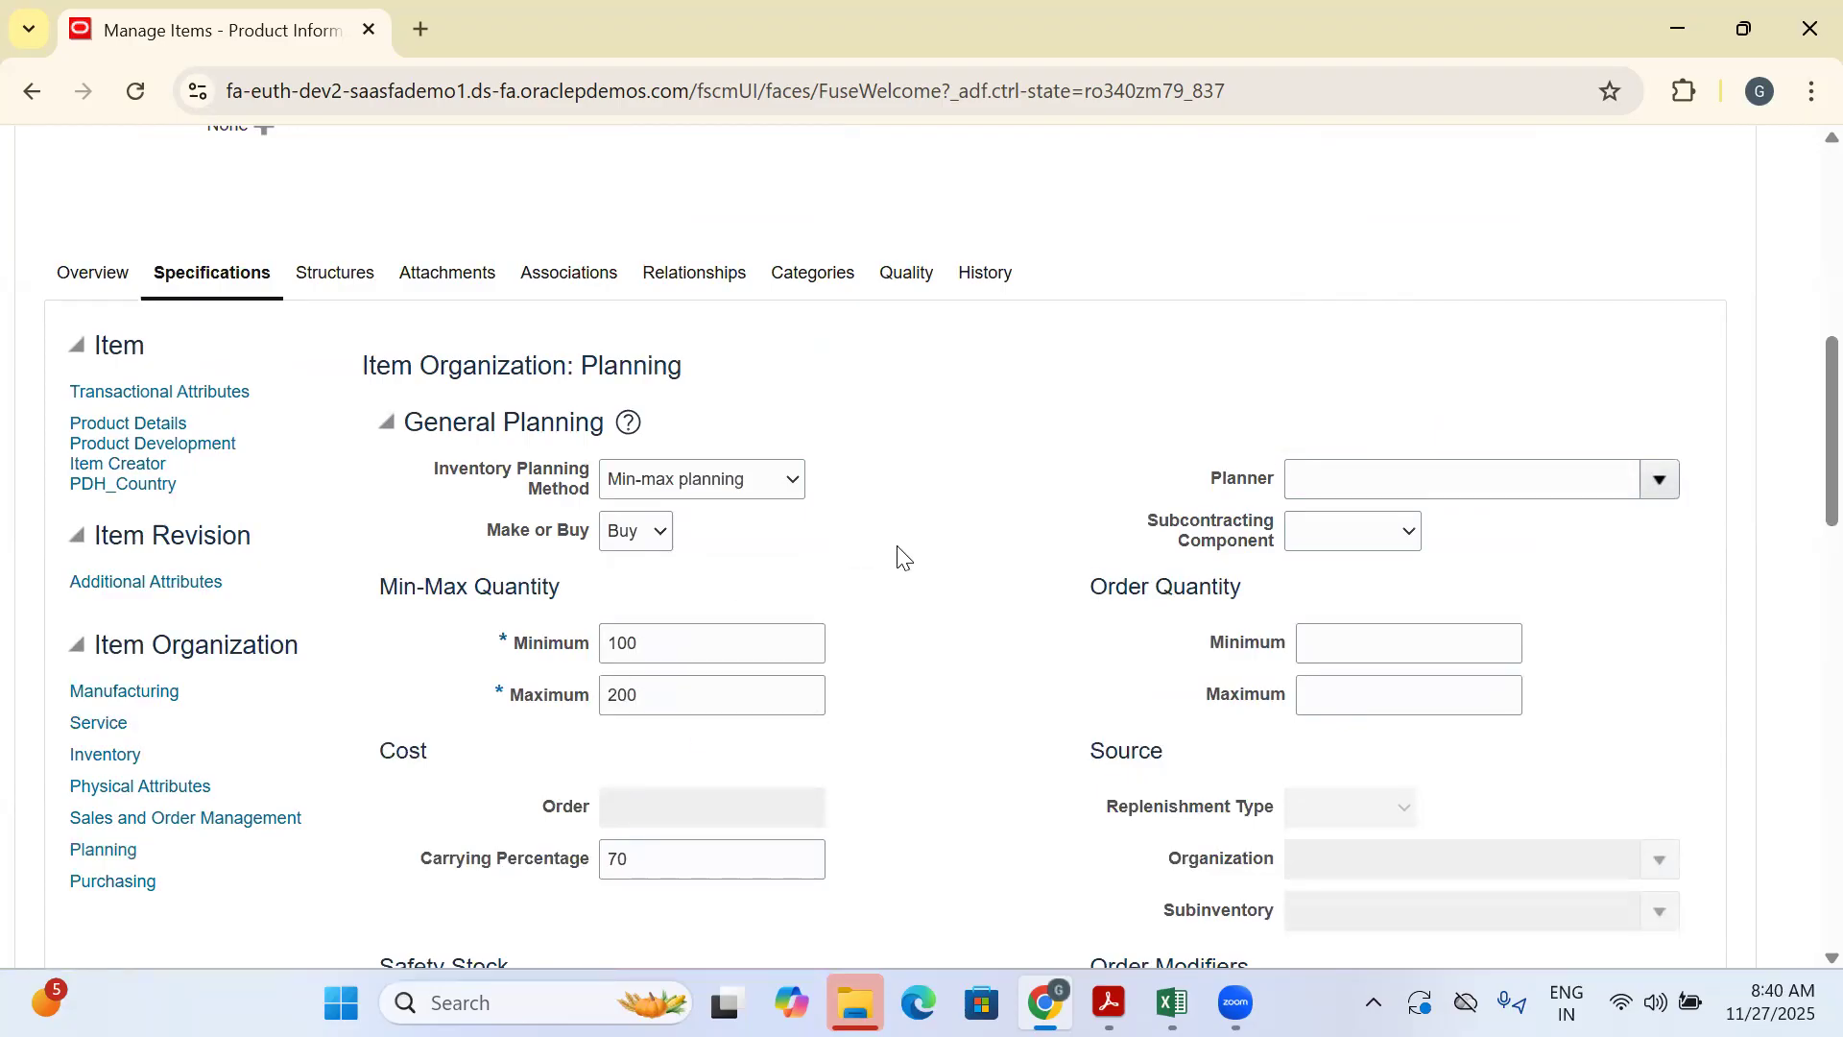
# Save and close the Seattle organization's item and the iPhone 16 (000) item
pyautogui.scroll(10, 1760, 480)
pyautogui.click(1607, 313)
pyautogui.click(1579, 359)
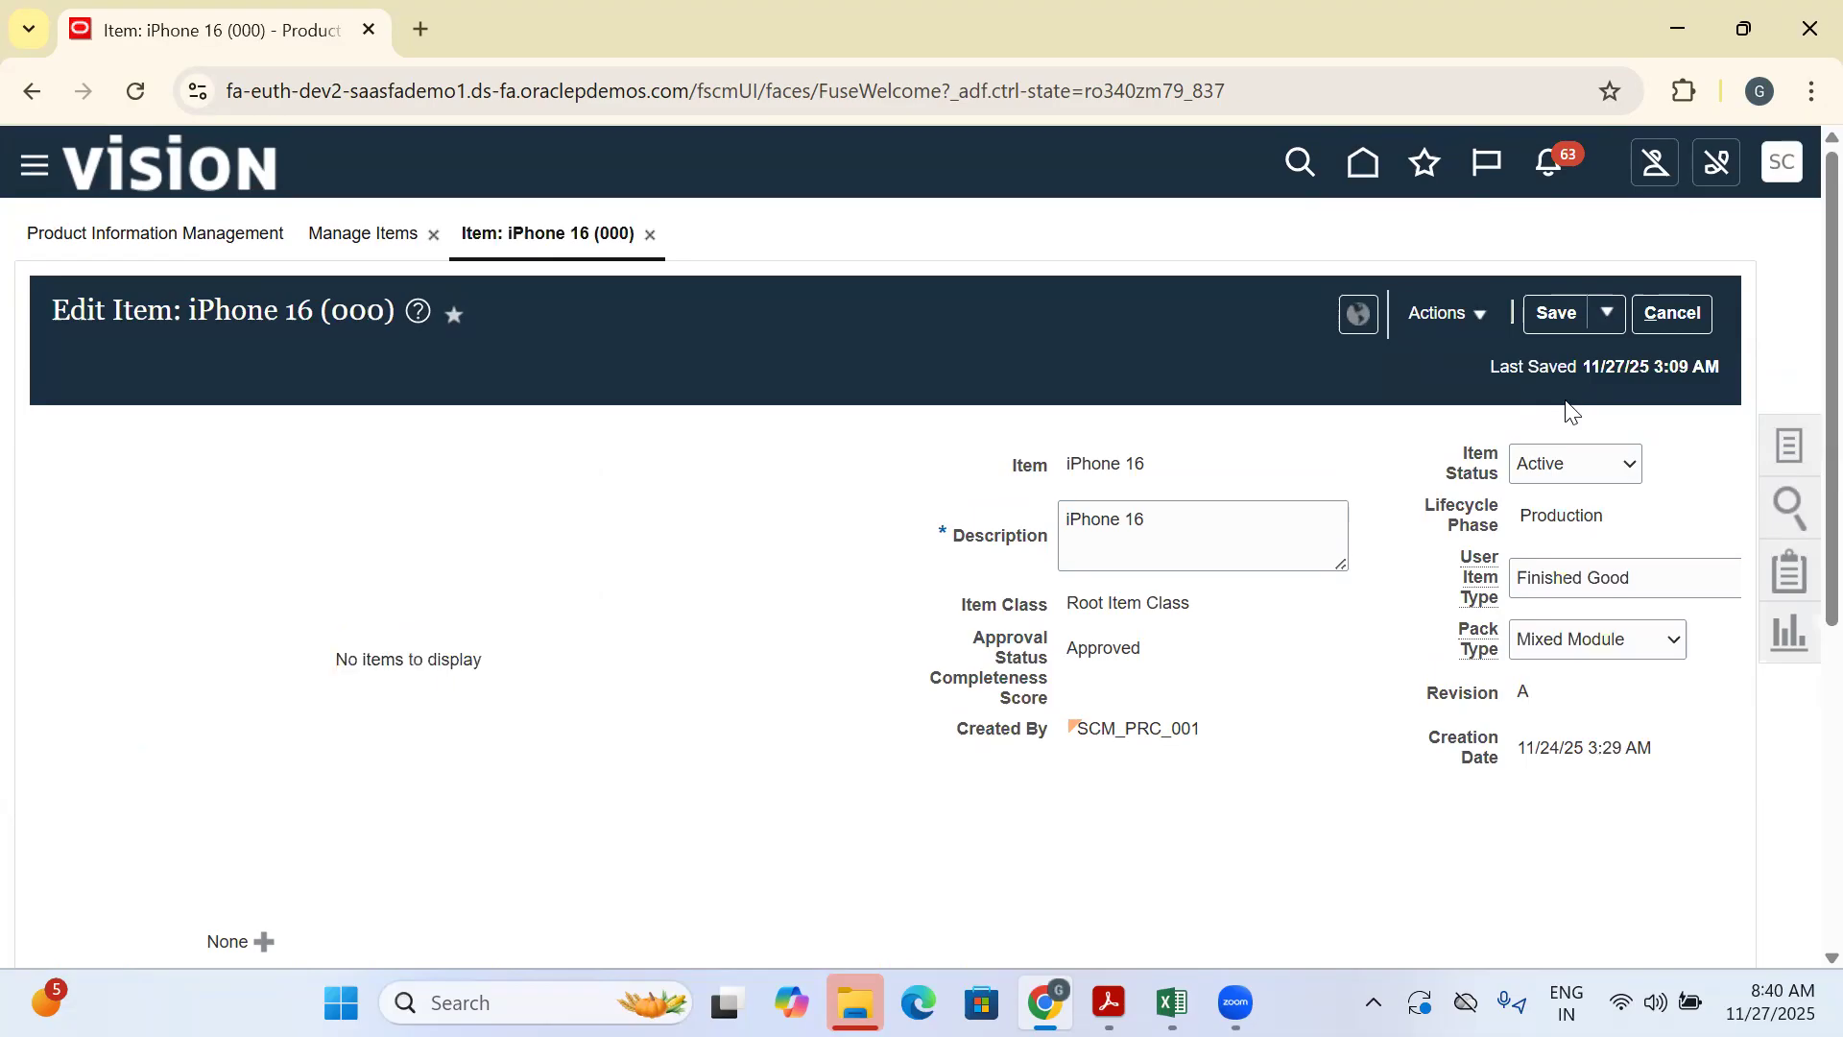
pyautogui.click(1608, 311)
pyautogui.click(1588, 357)
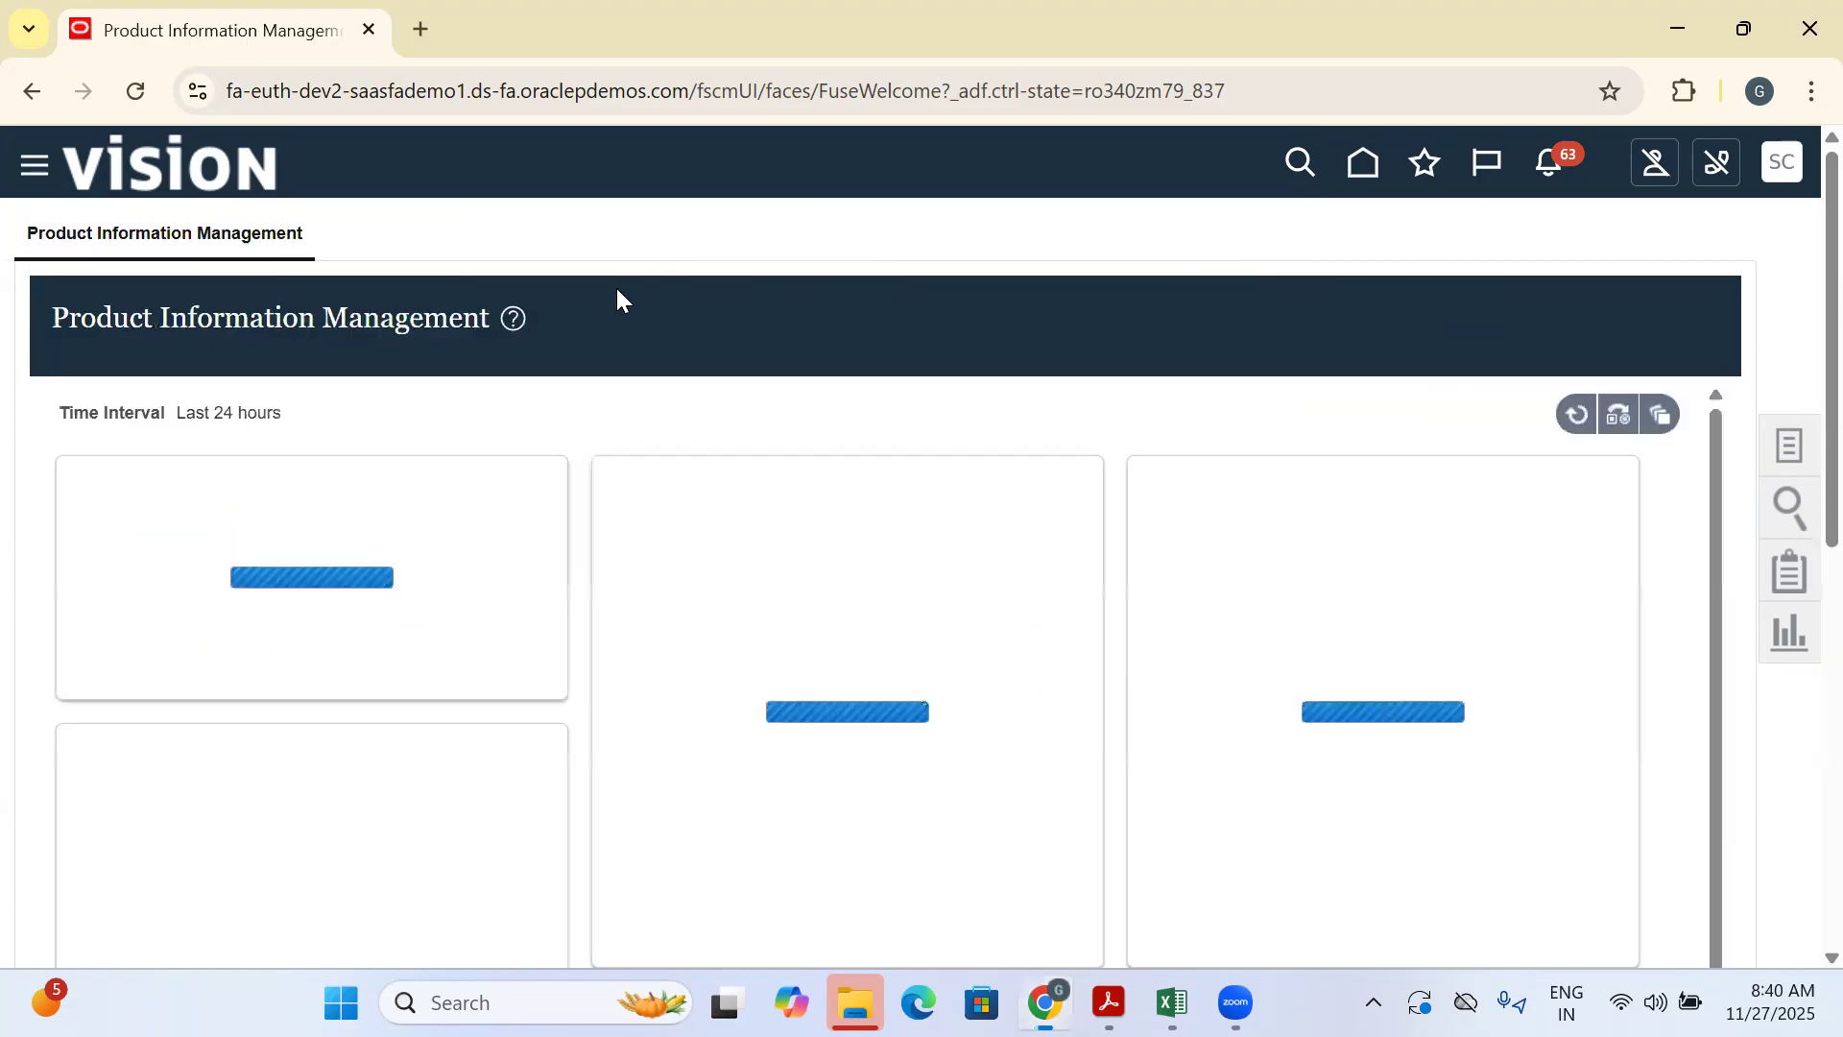
# Return to the home page and open Inventory Management (Classic) under Supply Chain Execution
pyautogui.click(1362, 163)
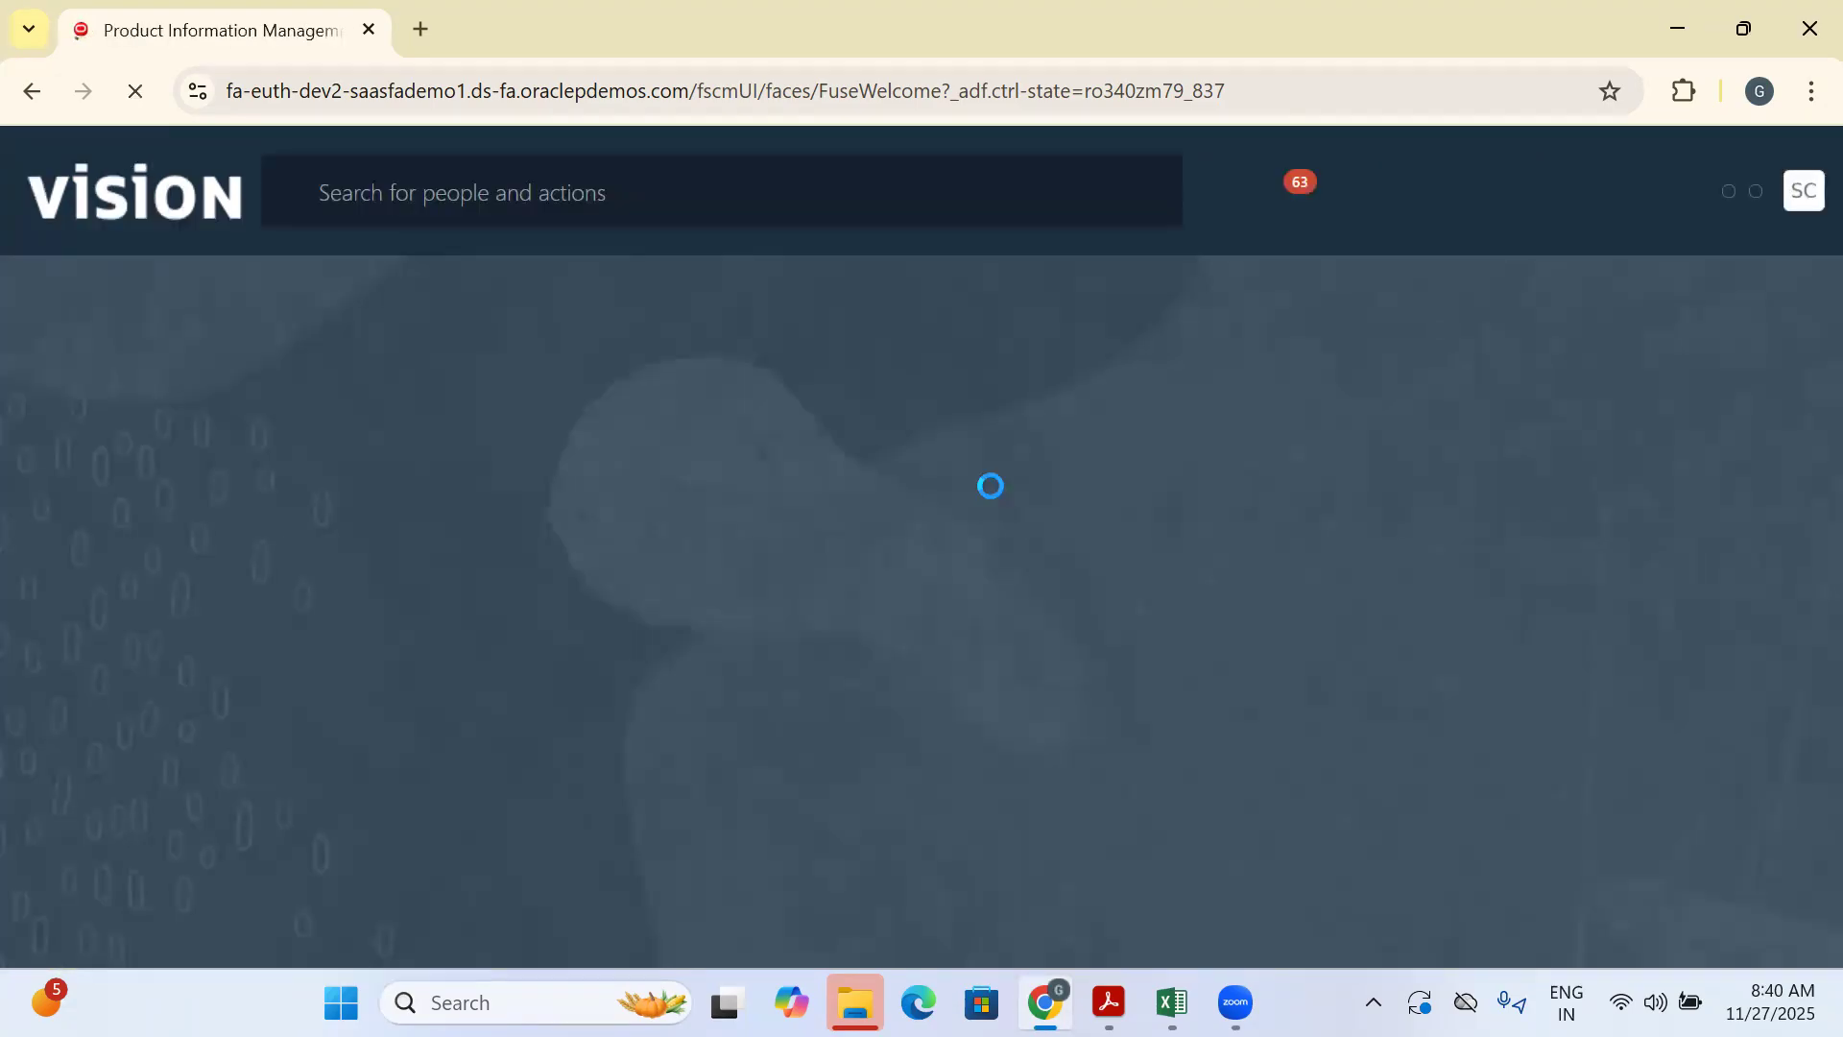
pyautogui.scroll(-1, 1718, 388)
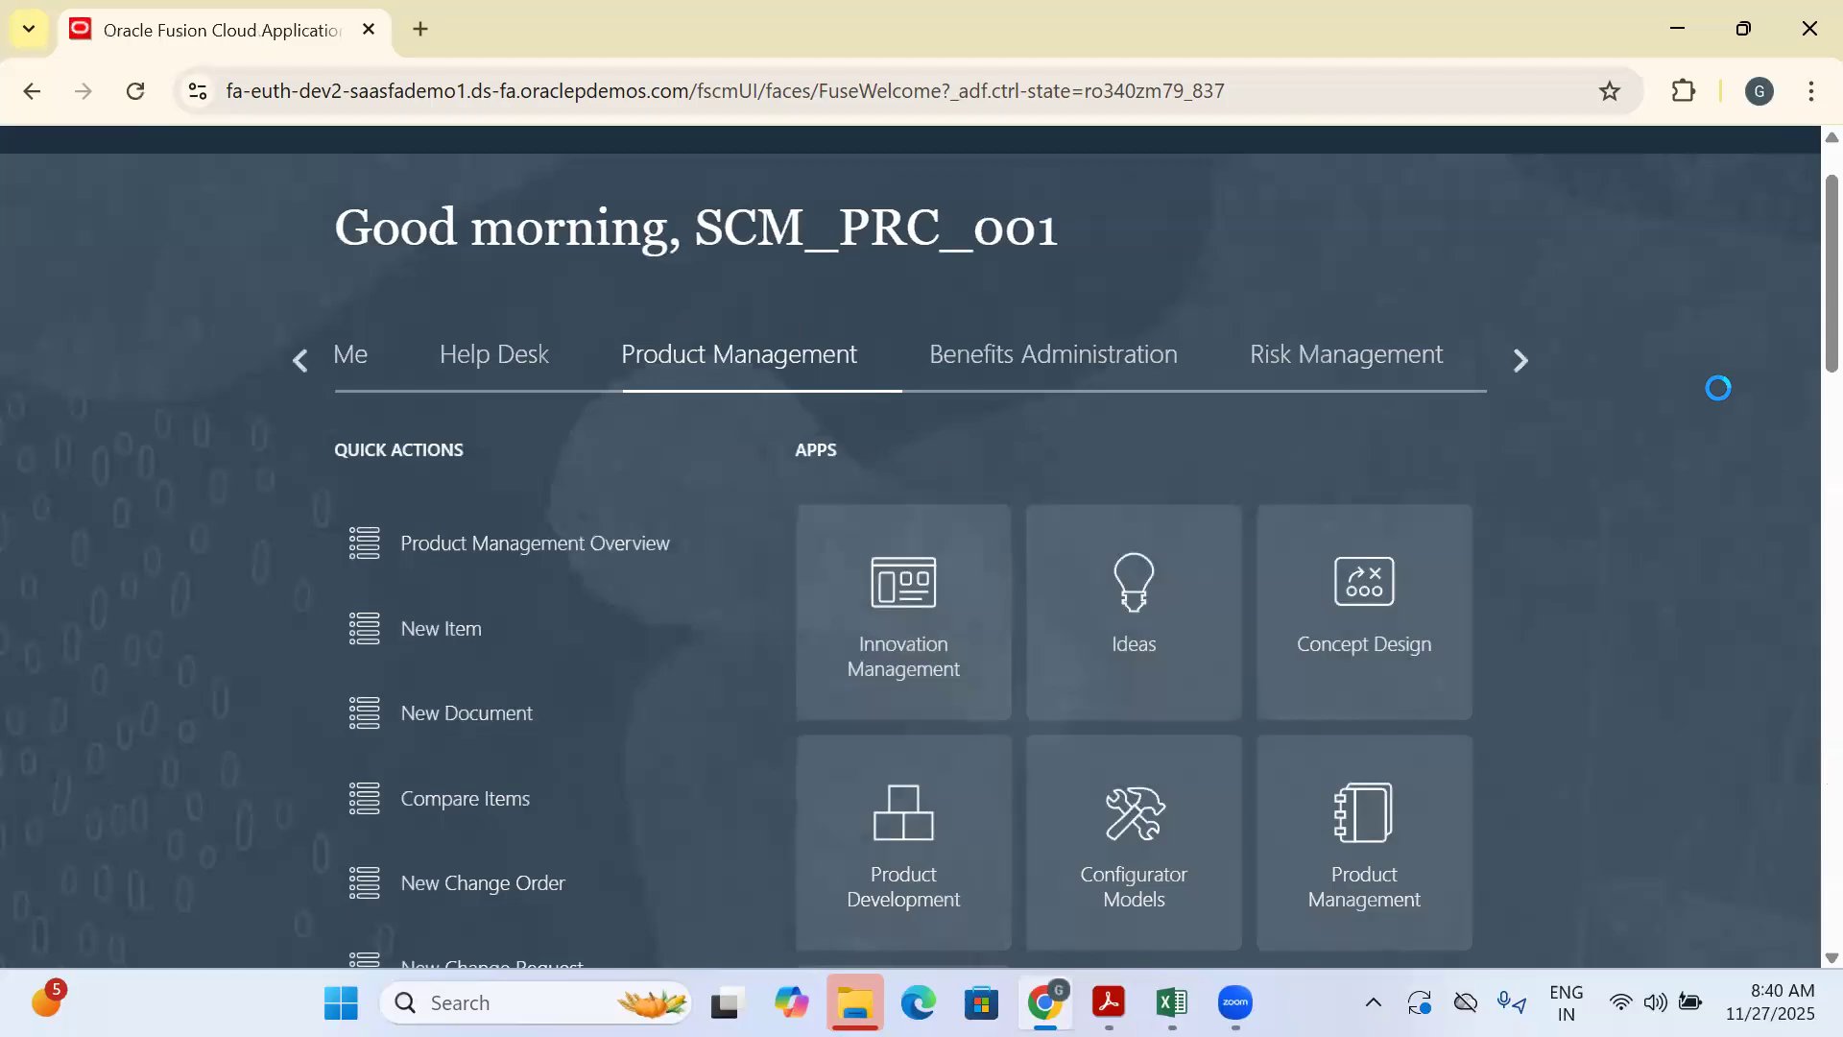
pyautogui.scroll(1, 1718, 388)
pyautogui.click(309, 463)
pyautogui.click(309, 462)
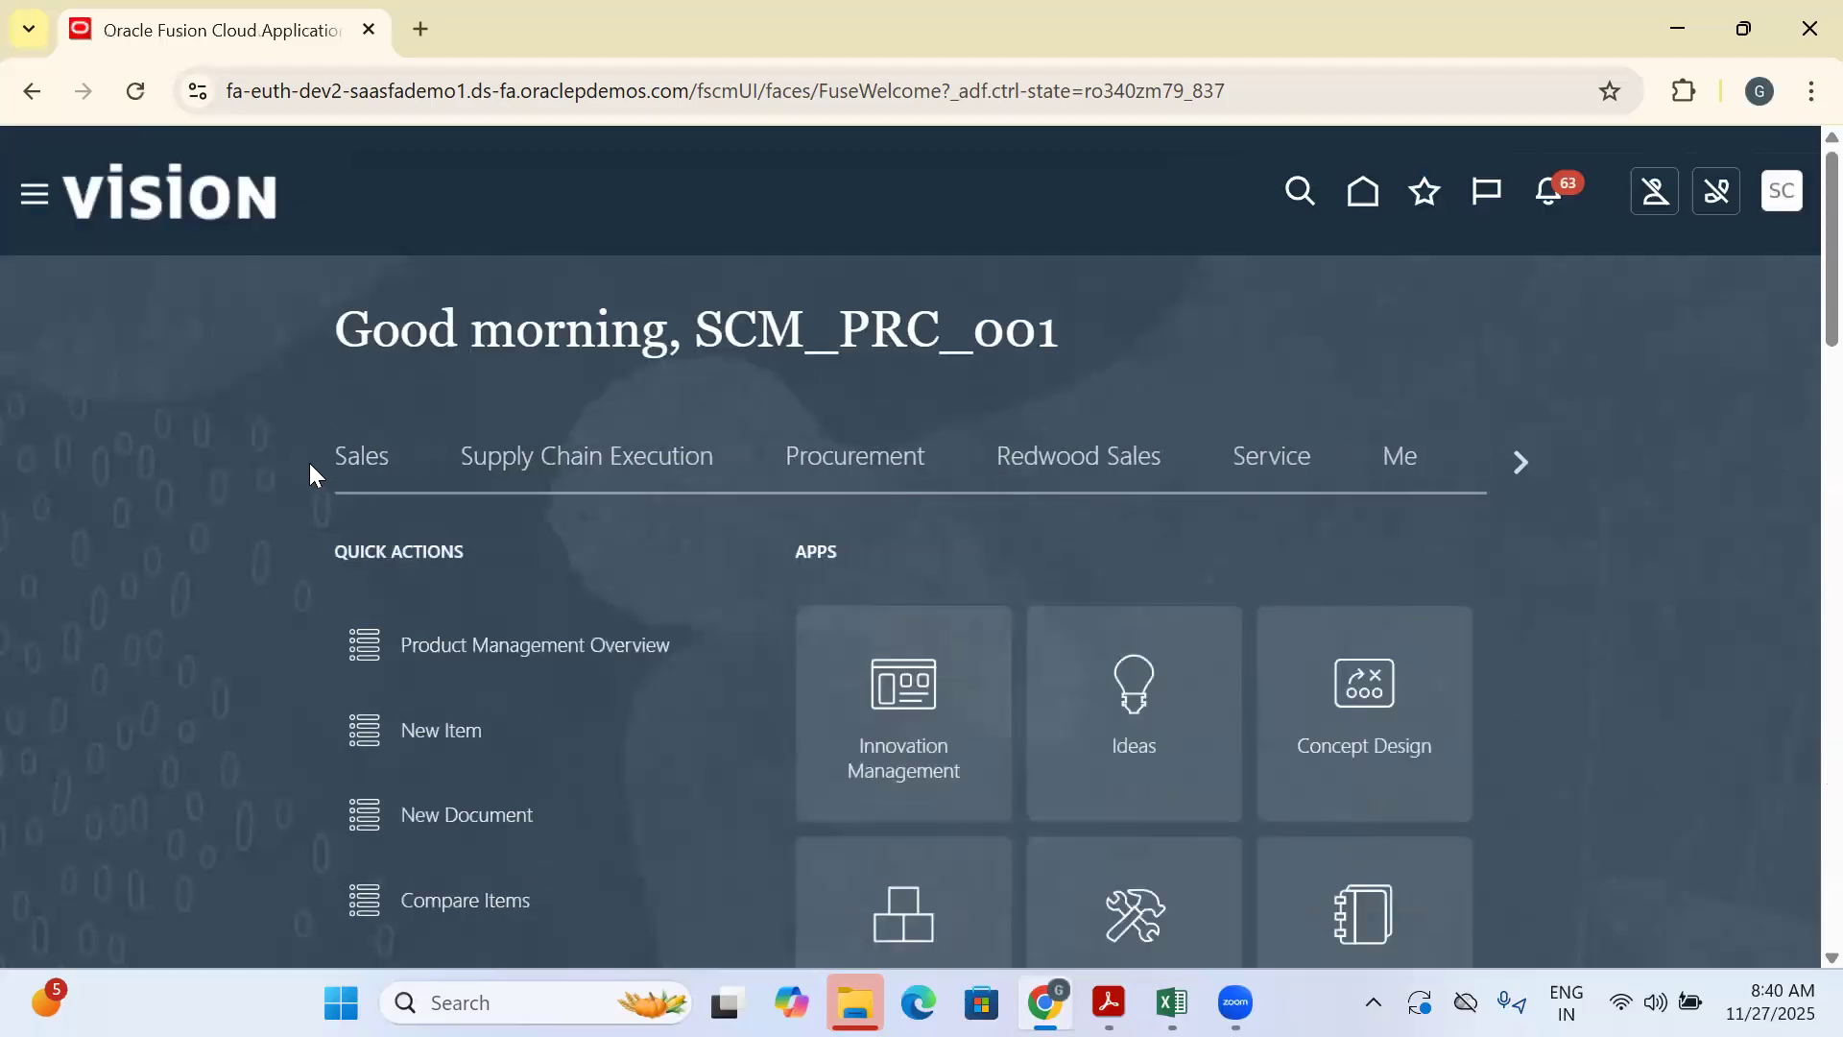
pyautogui.click(646, 457)
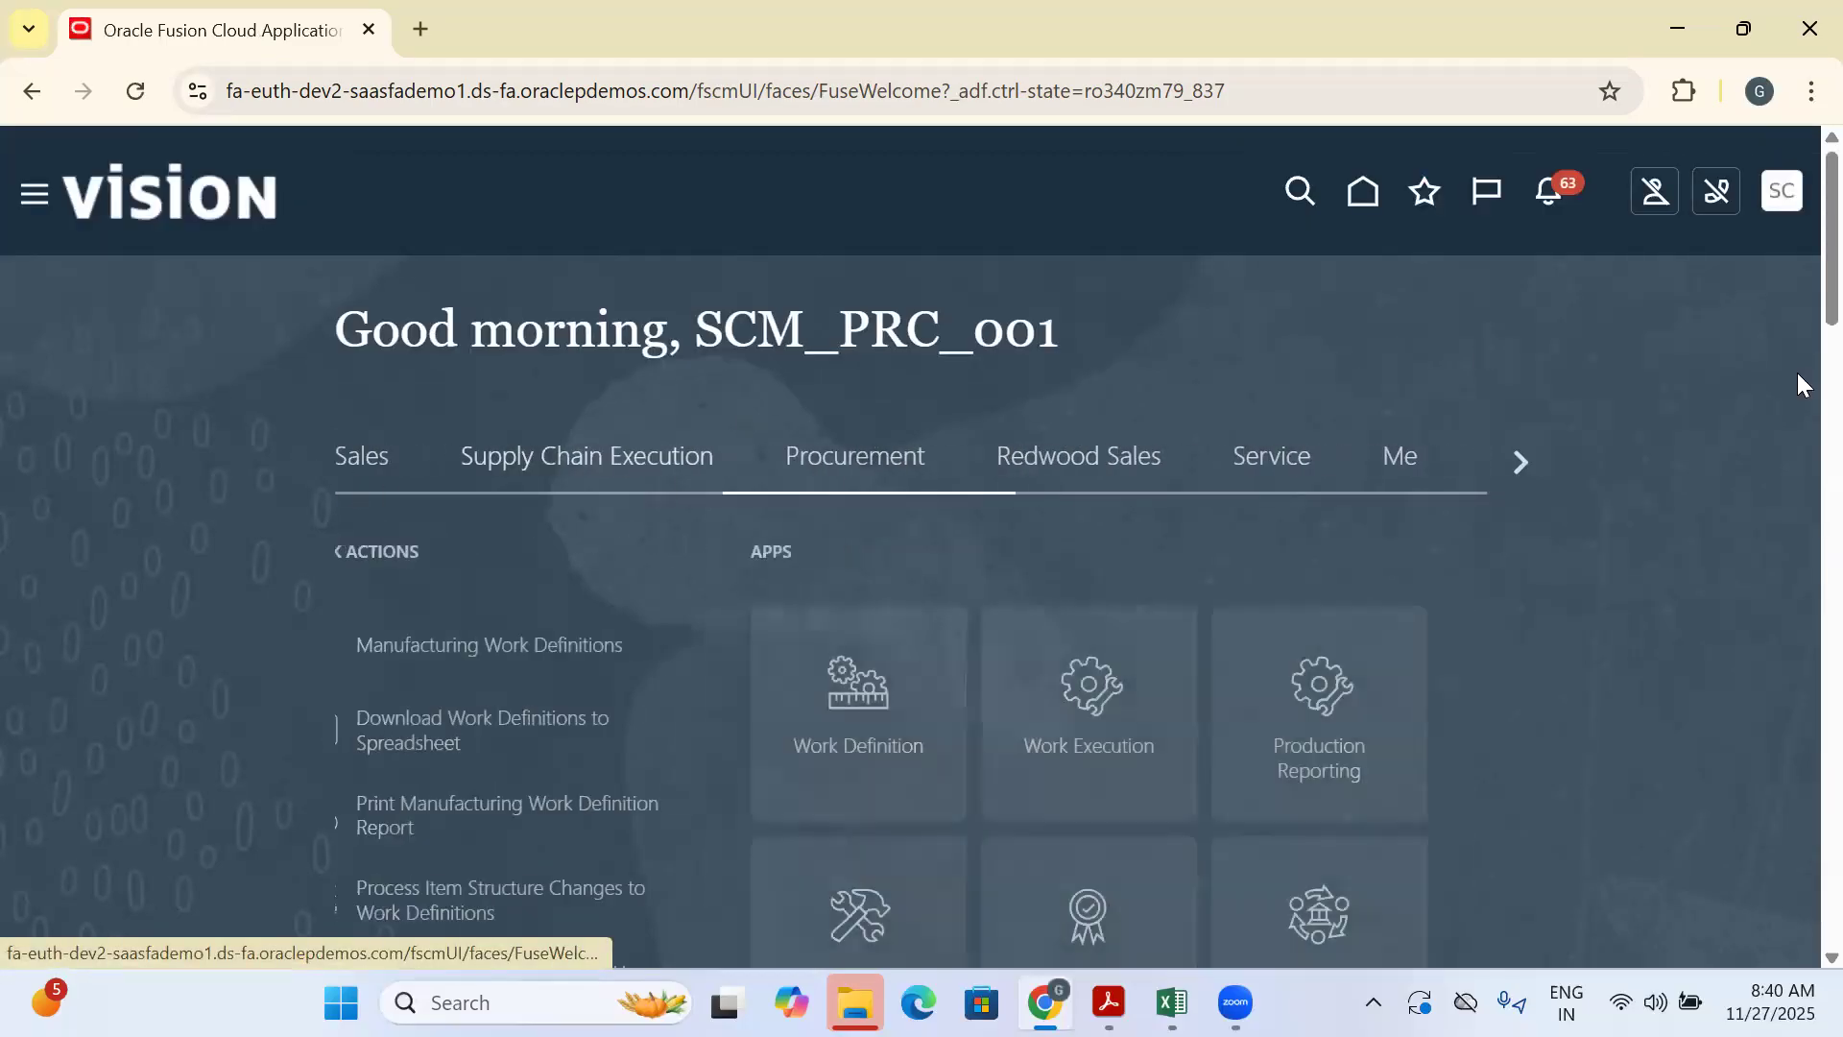
pyautogui.scroll(-4, 1007, 517)
pyautogui.scroll(-5, 1165, 519)
pyautogui.scroll(3, 1157, 512)
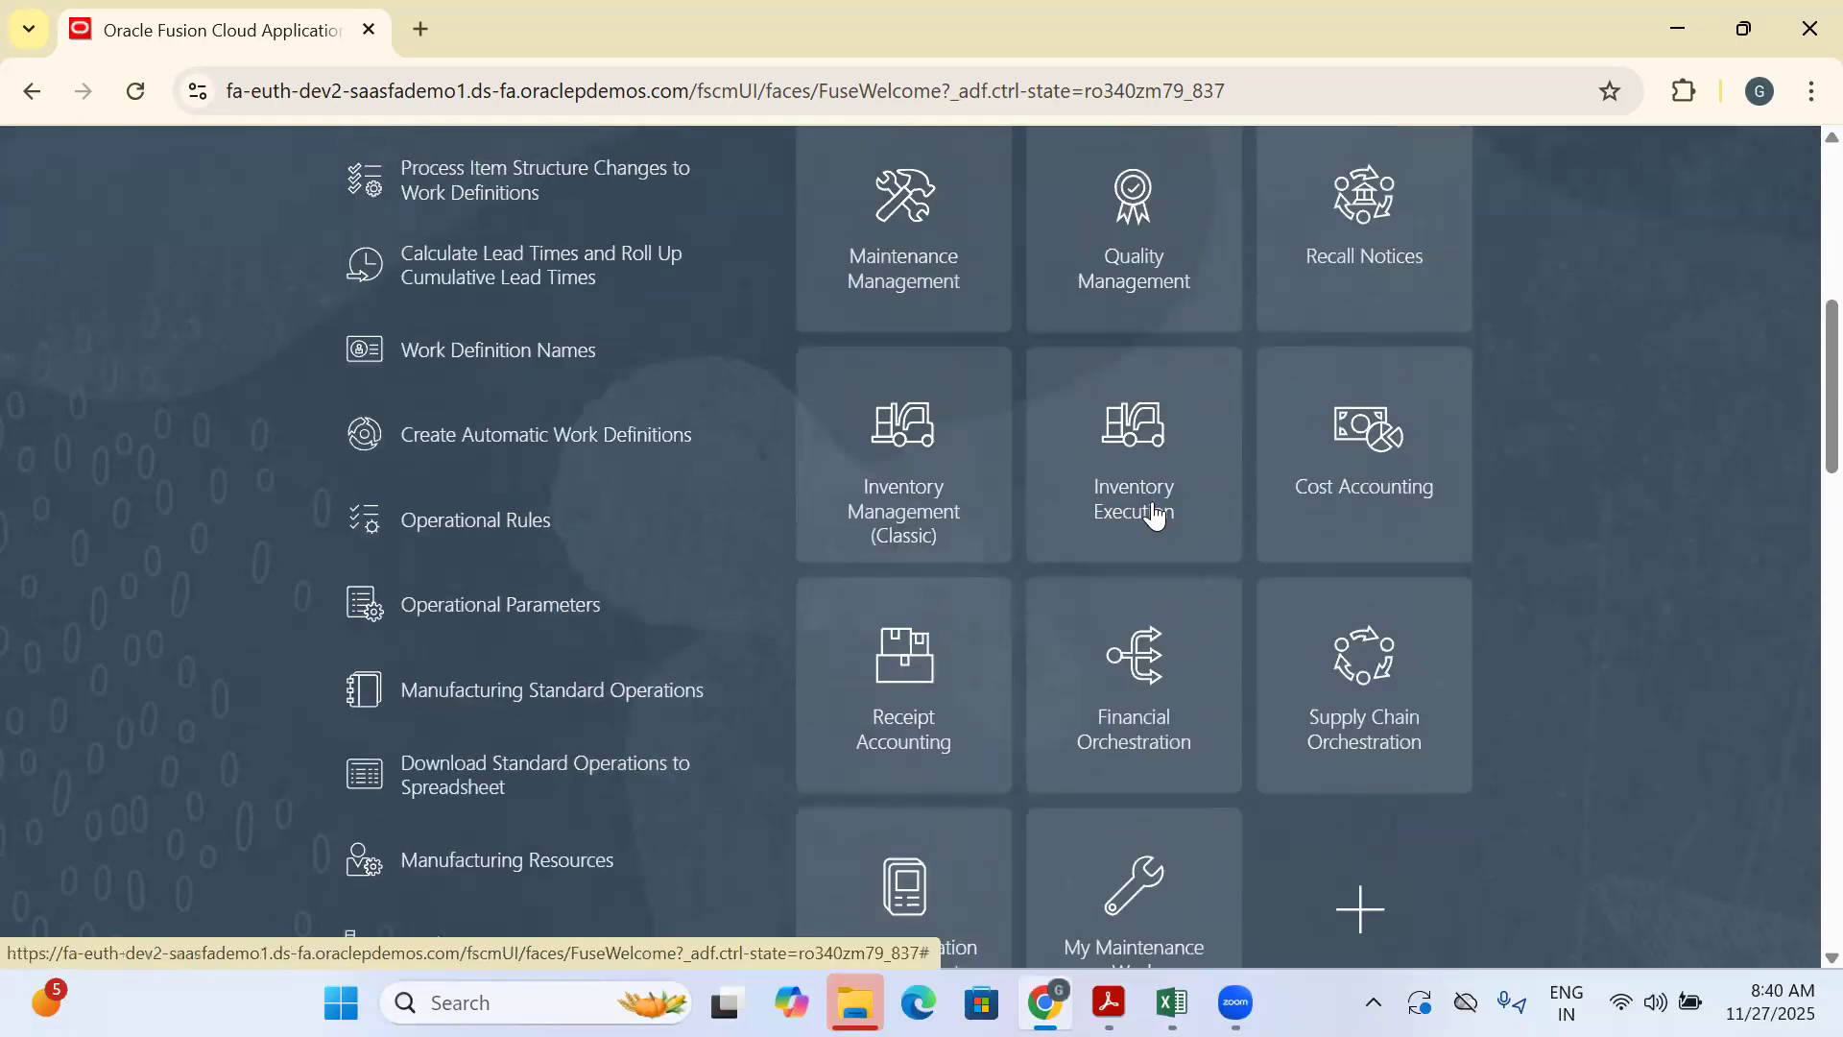
pyautogui.click(913, 449)
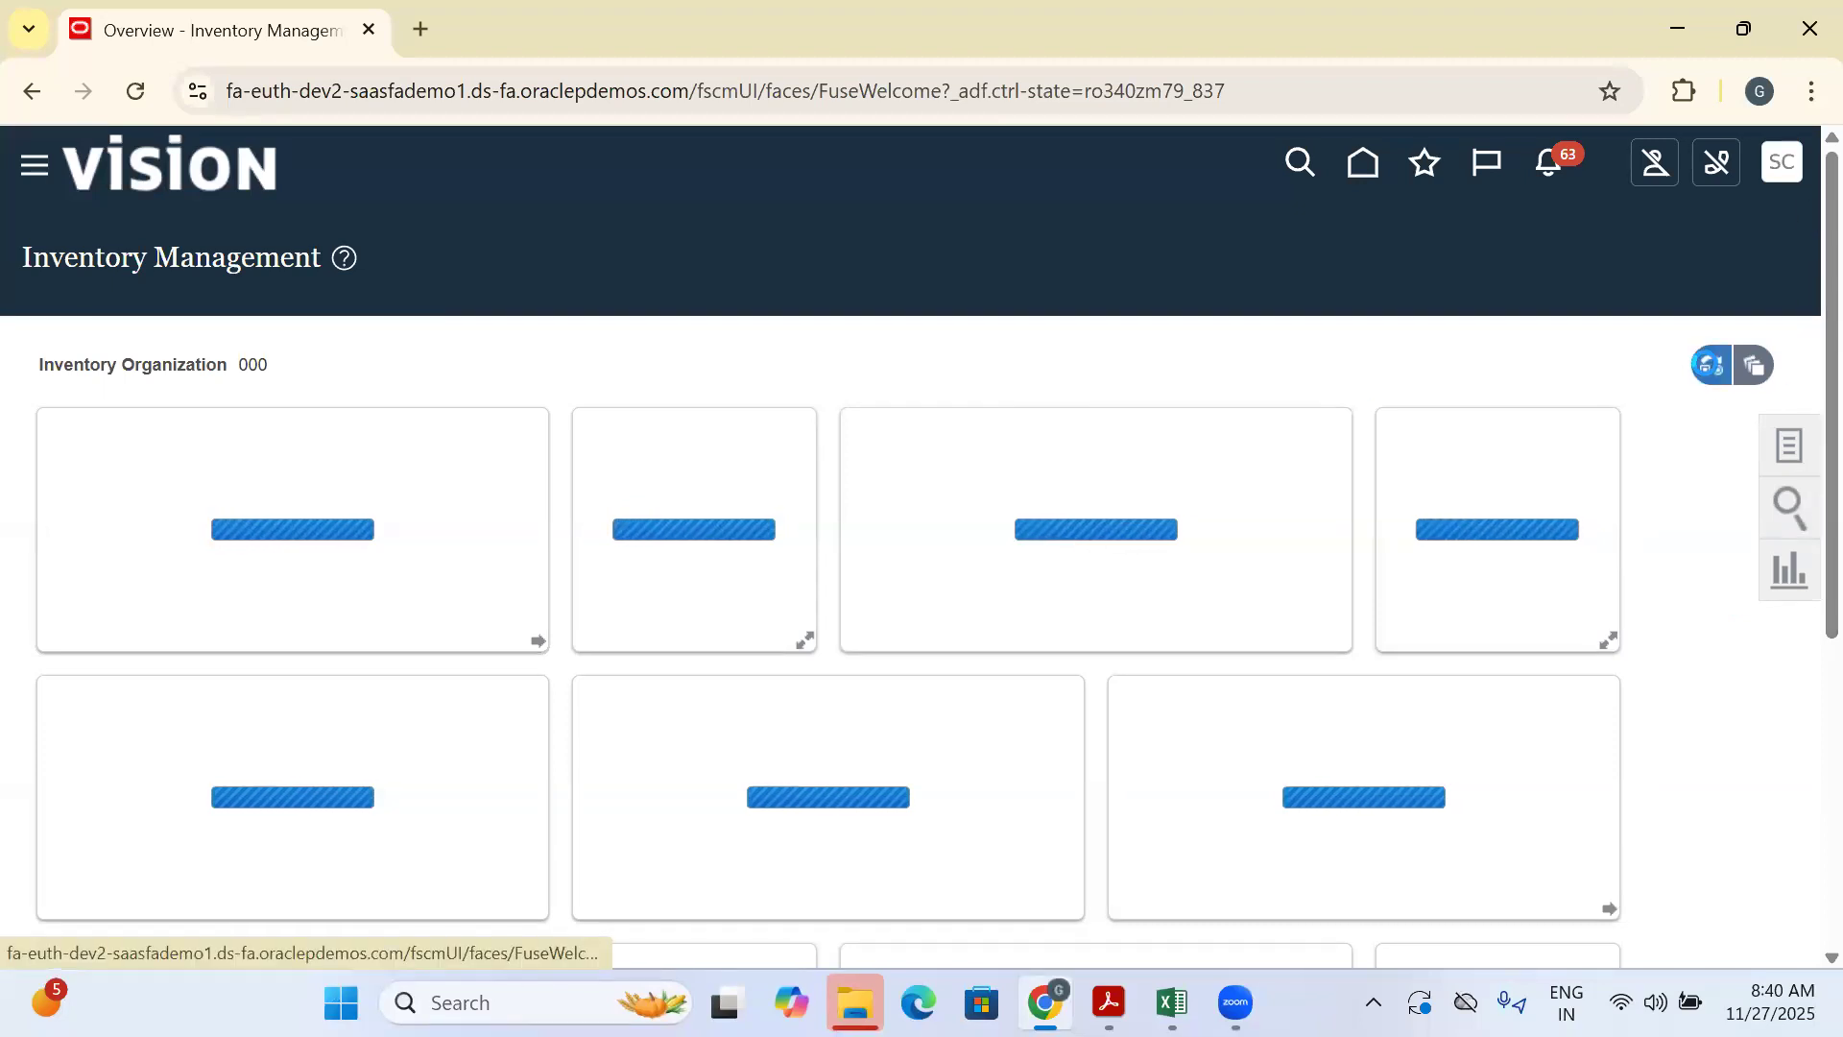
# Change the inventory organization to 001 and apply it
pyautogui.click(1710, 364)
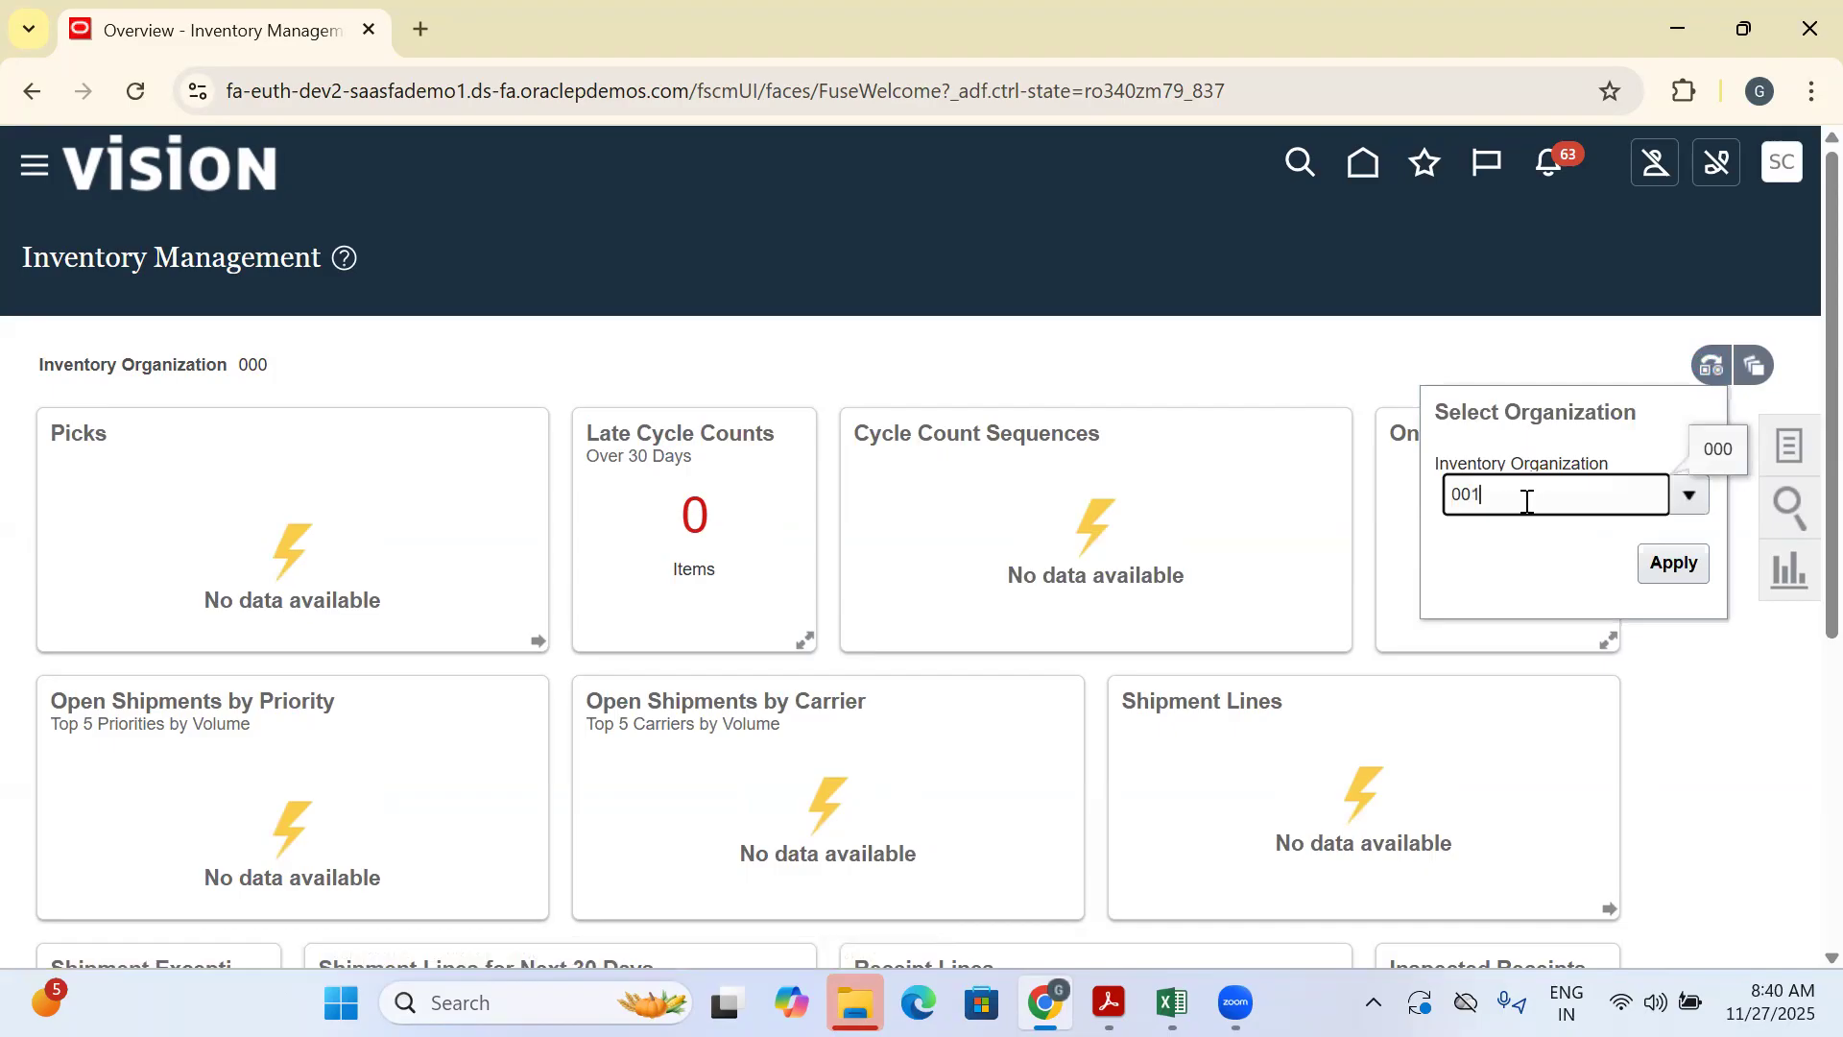
pyautogui.click(1516, 541)
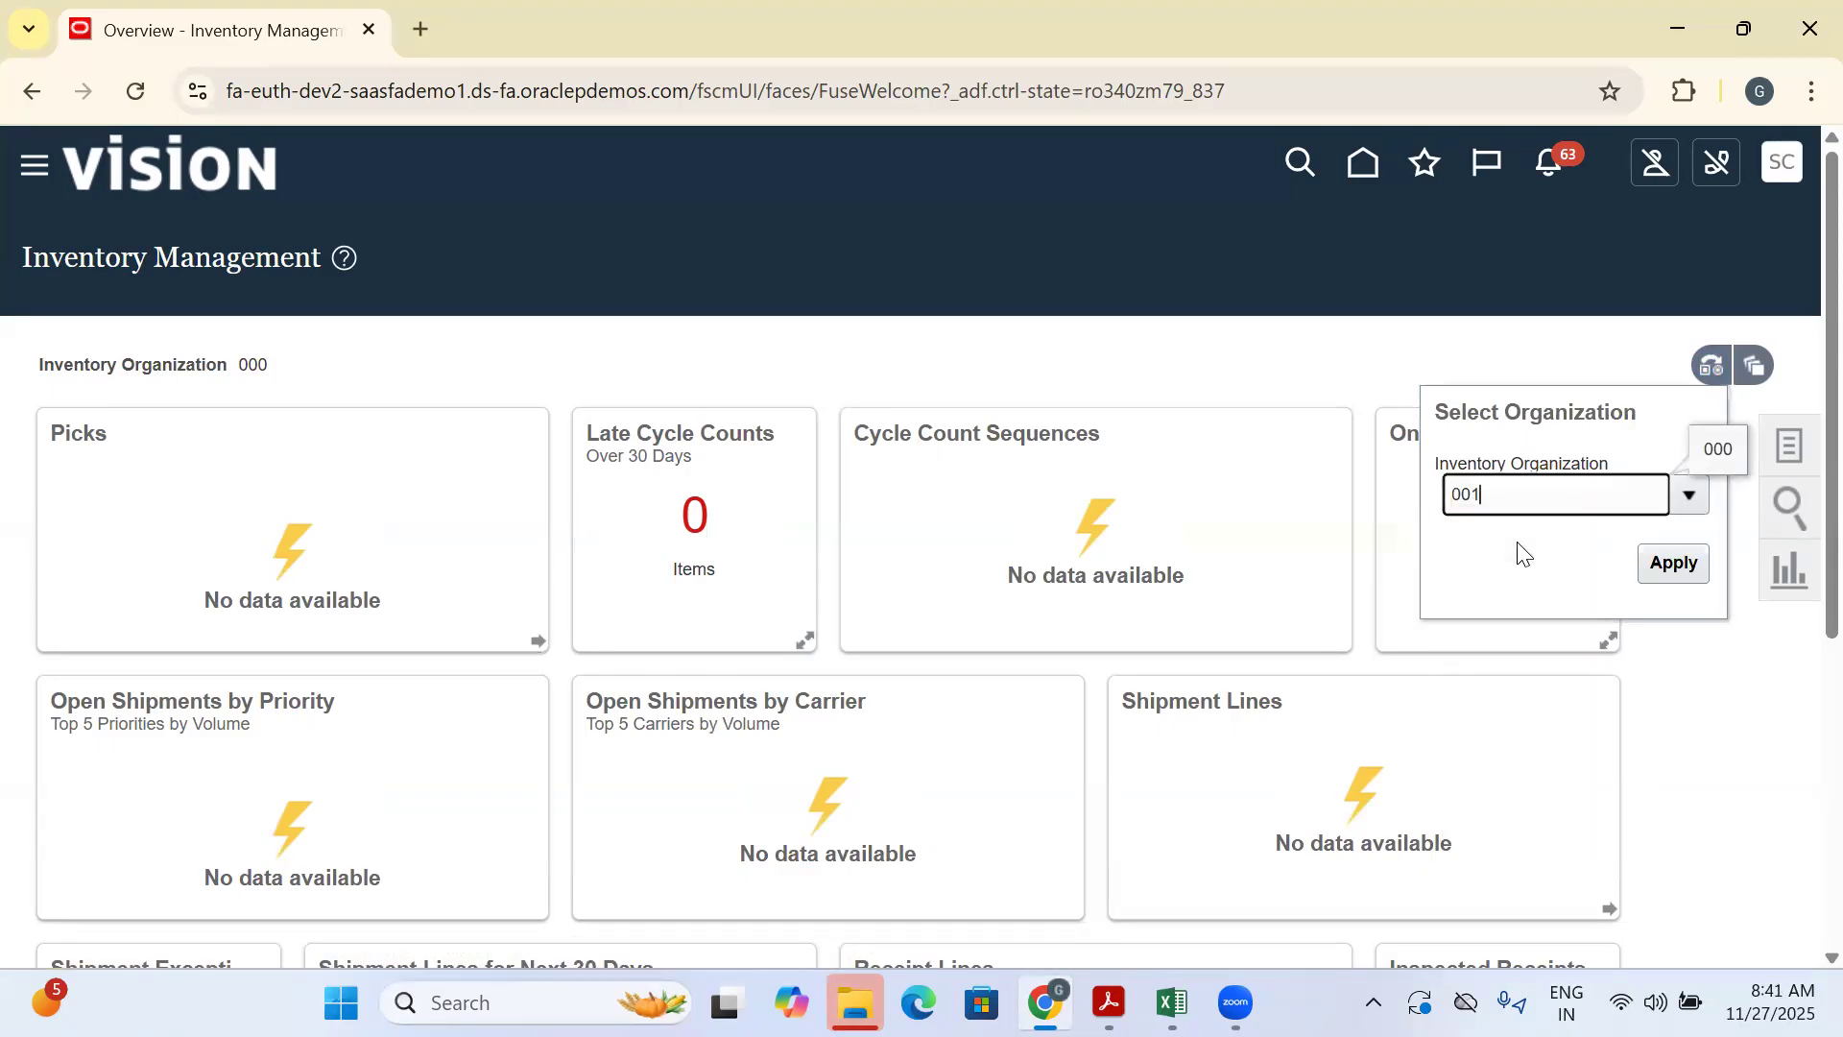
pyautogui.click(1675, 565)
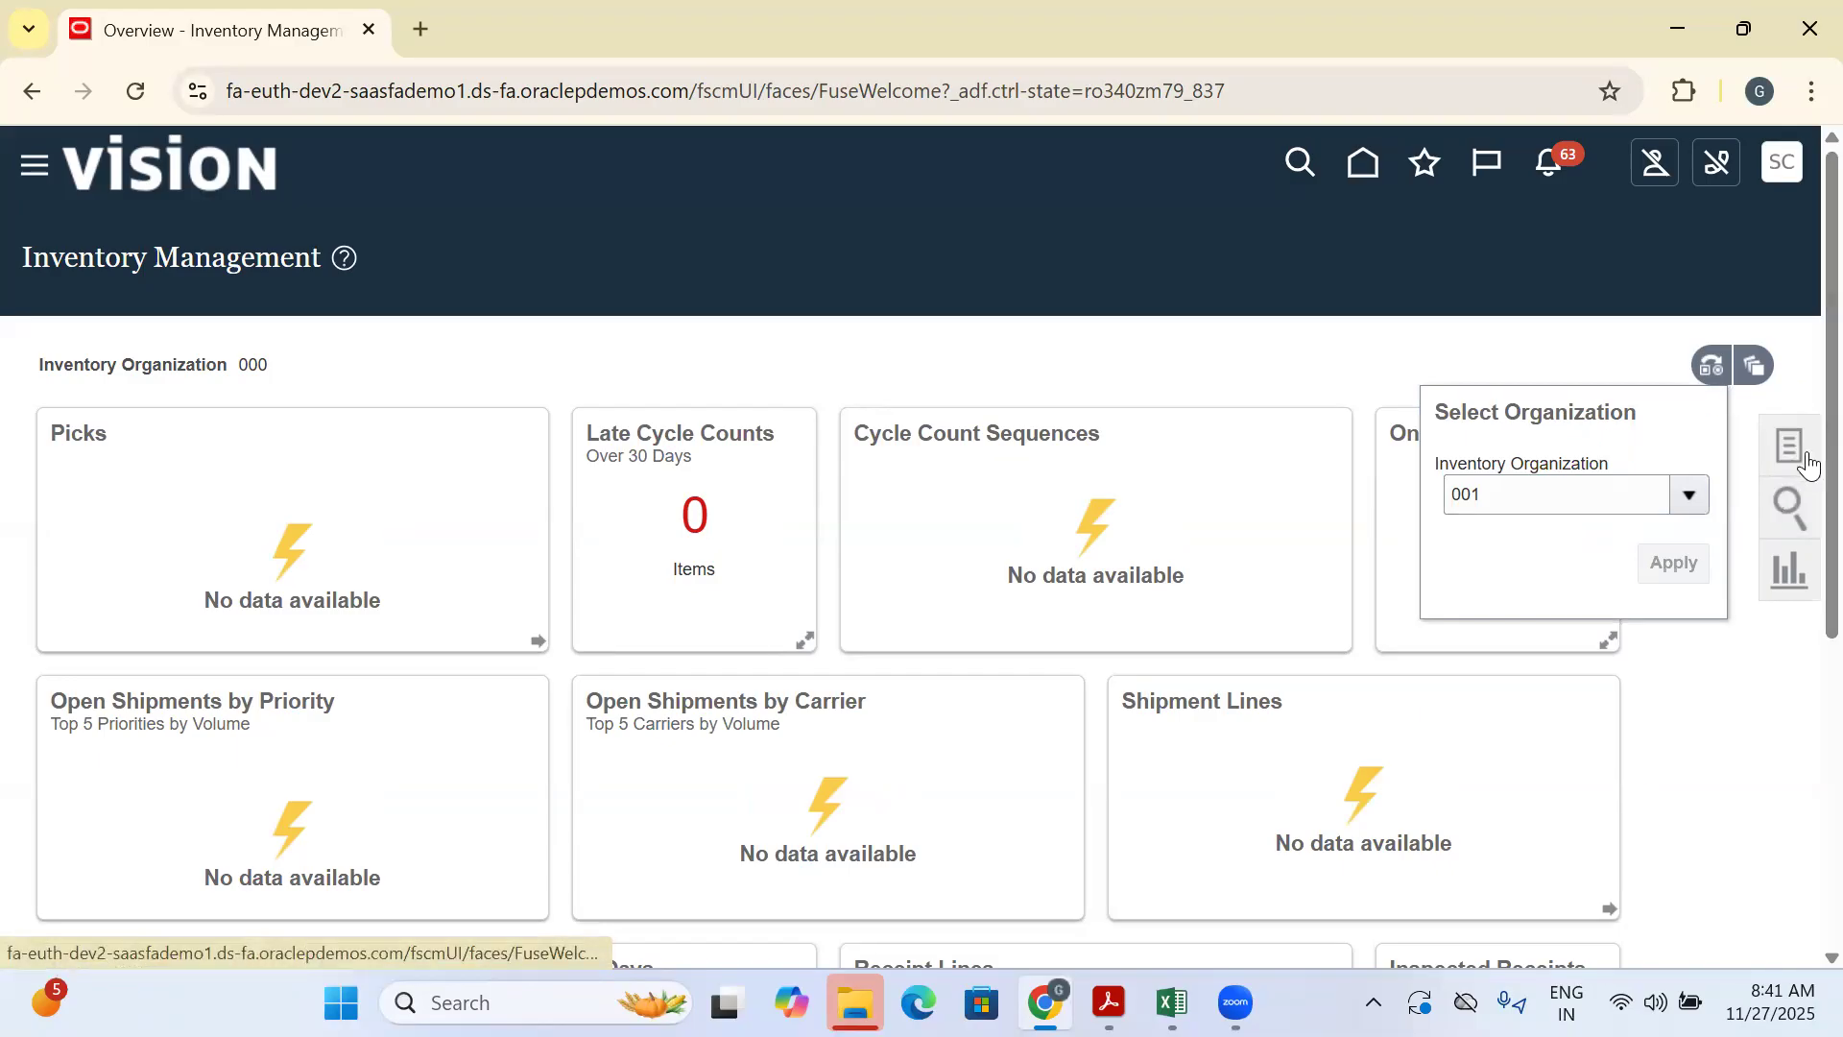
# Open Manage Item Quantities and search for the on-hand quantity of iPhone 16 in organization 001
pyautogui.click(1781, 480)
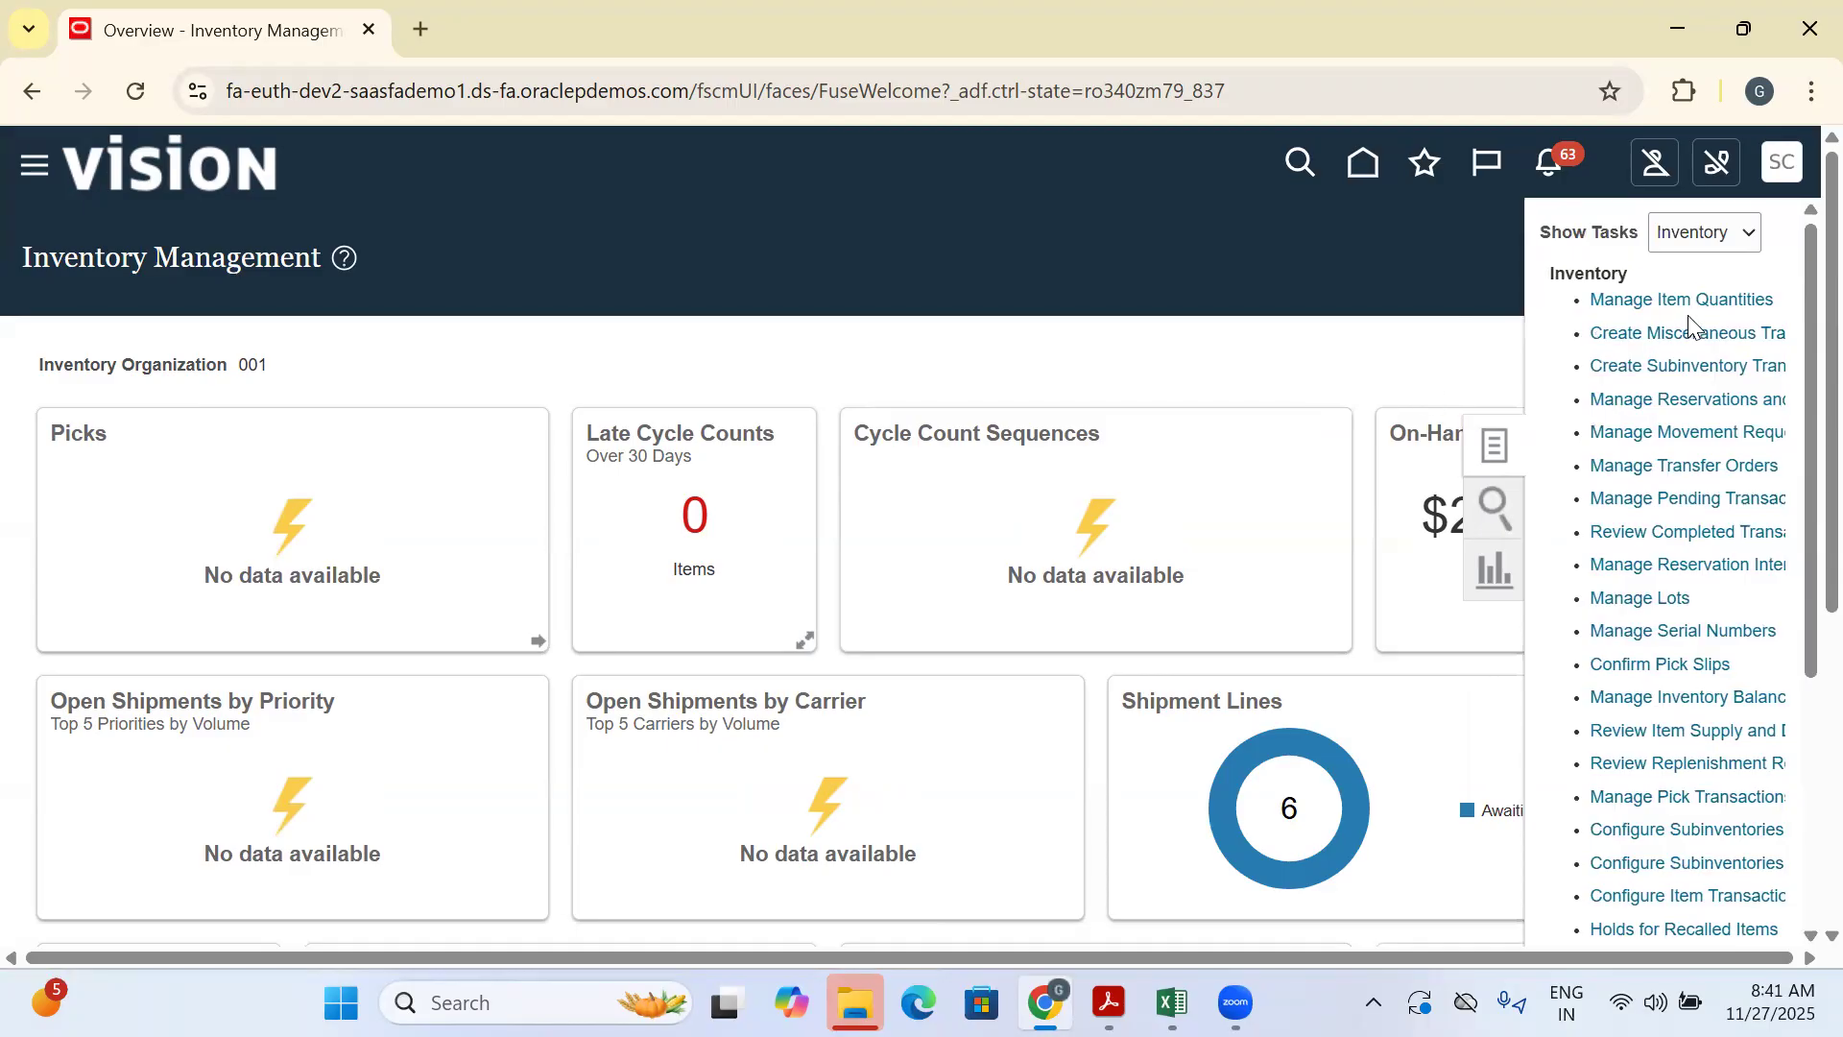
pyautogui.click(1702, 301)
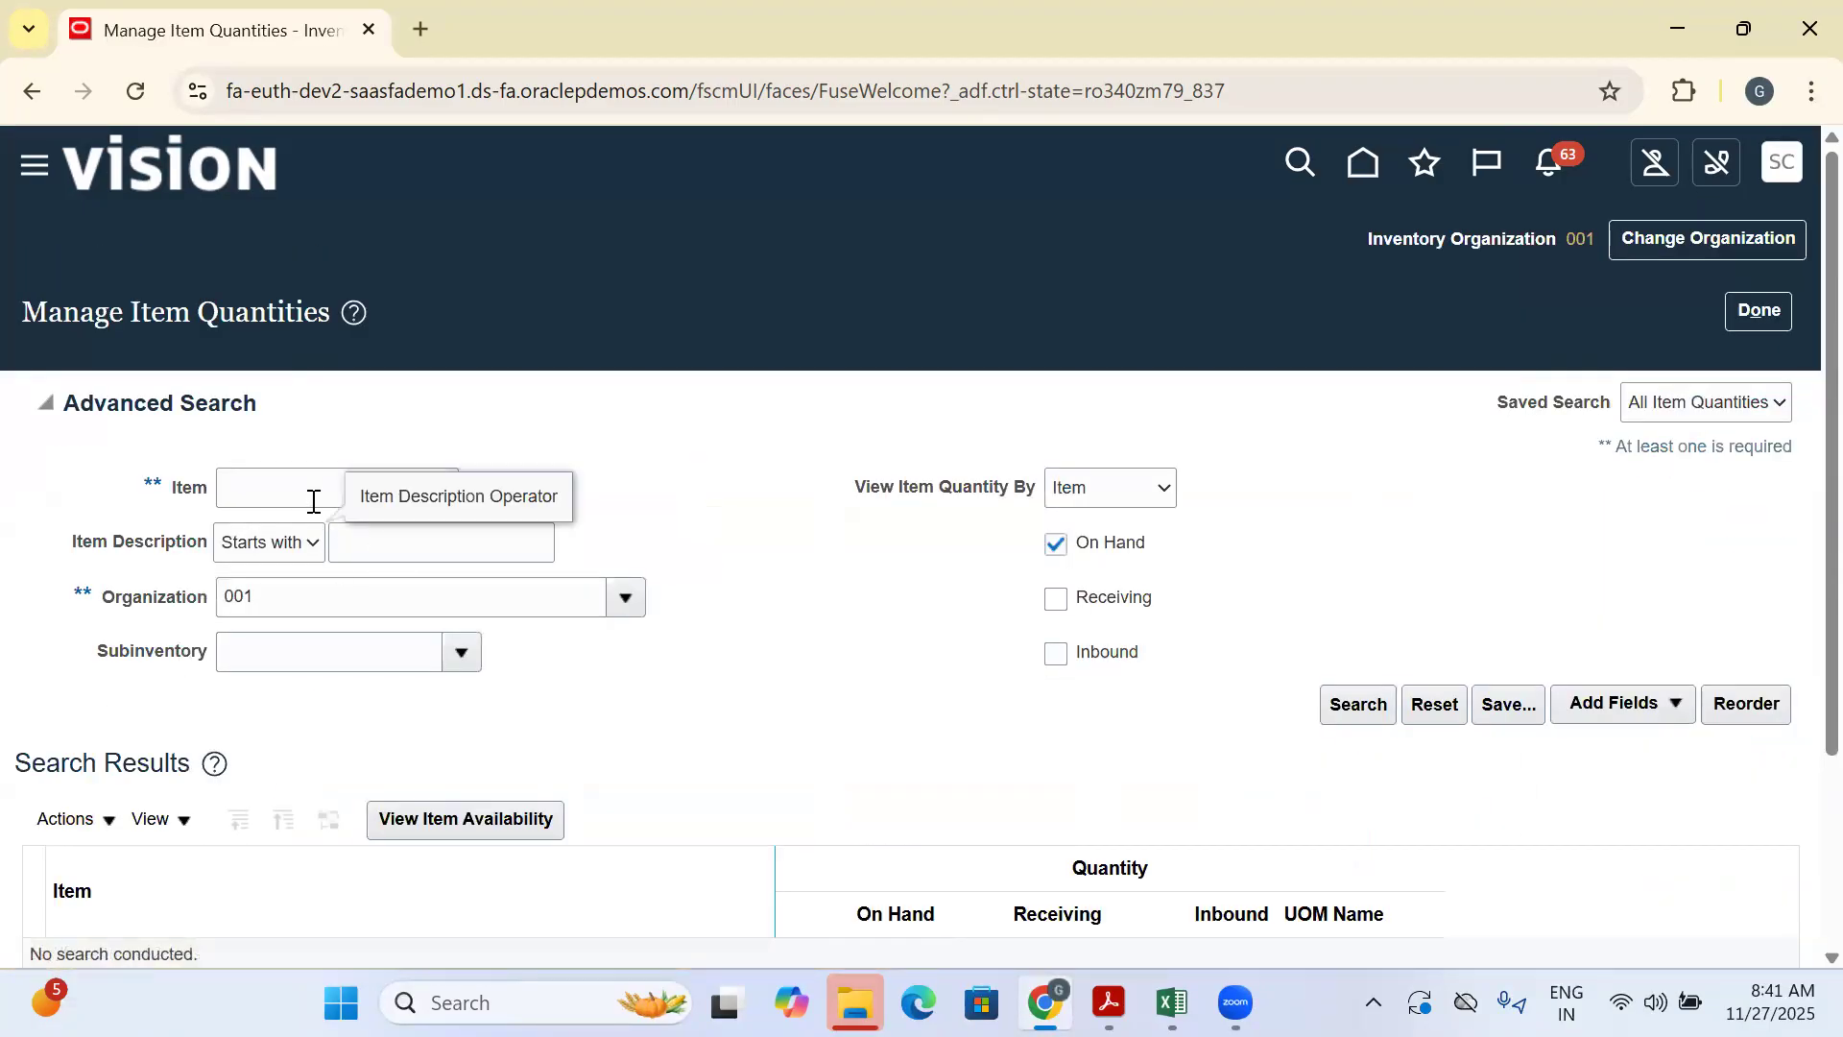
pyautogui.click(305, 489)
pyautogui.write('Iphone')
pyautogui.press('Tab')
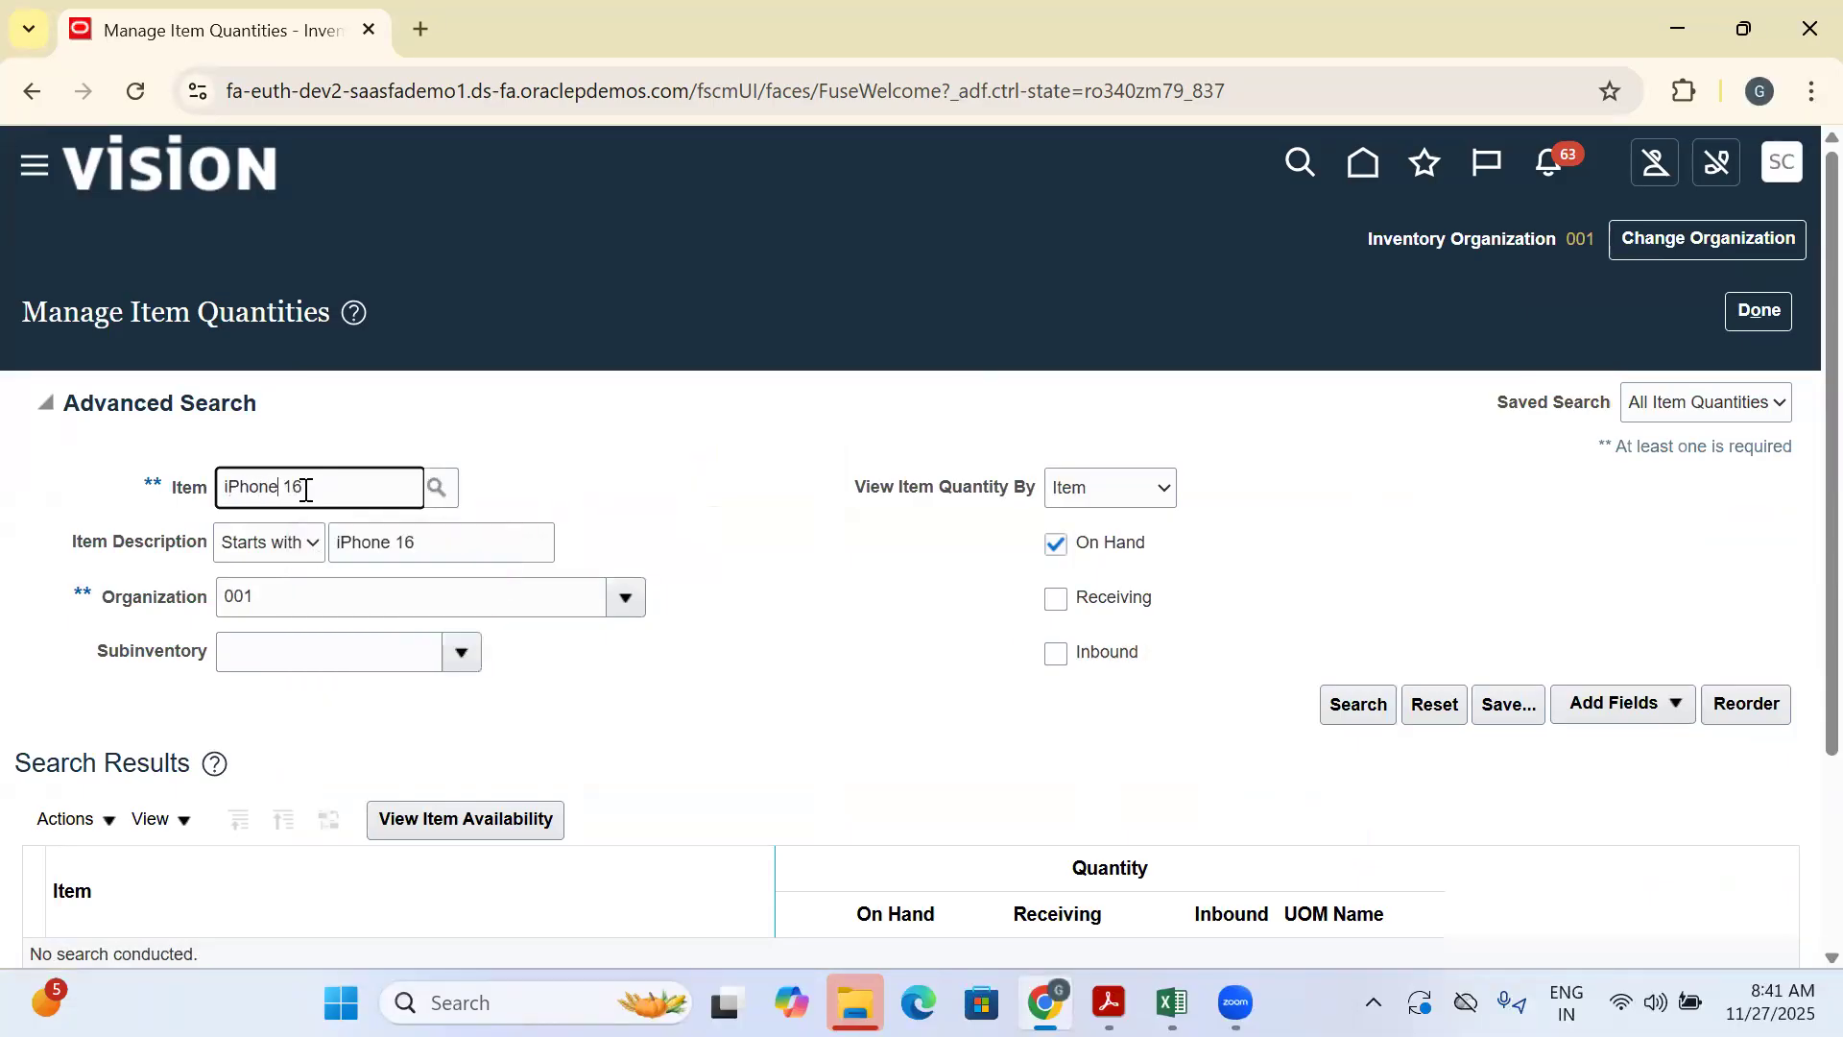
pyautogui.click(1356, 707)
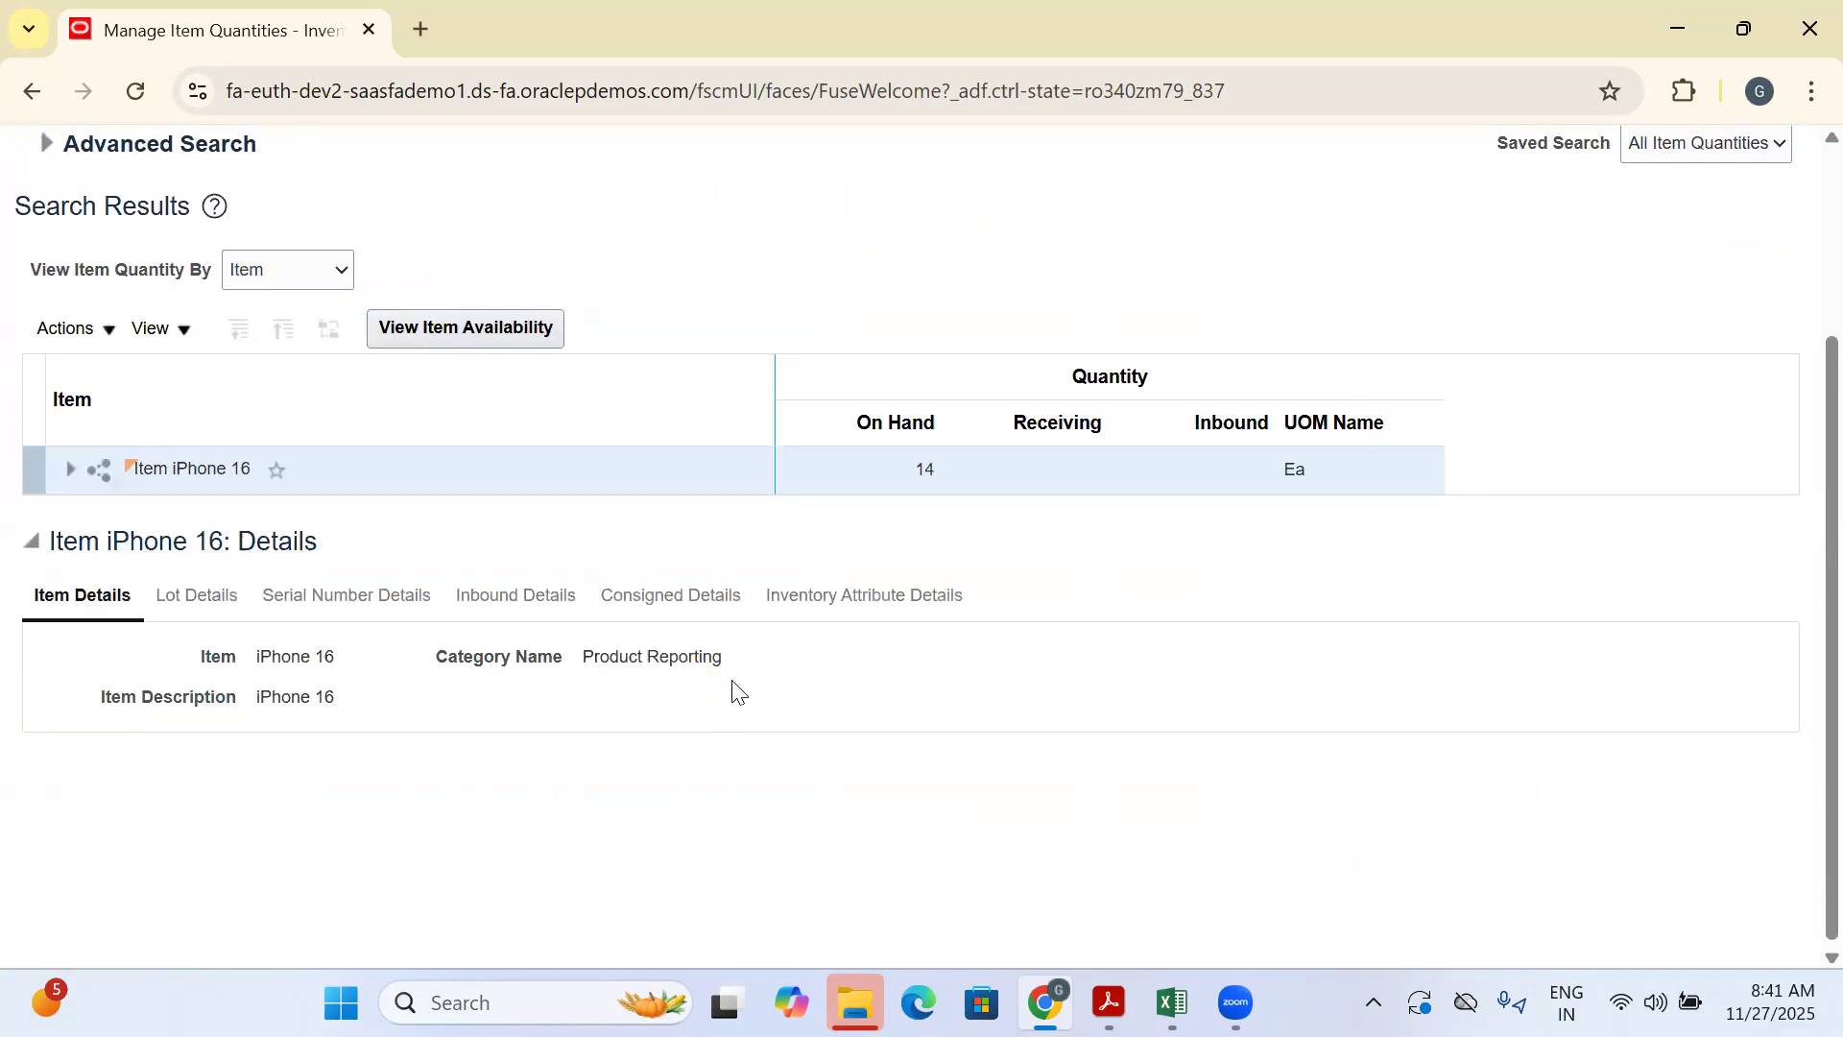
# Expand iPhone 16 down to organization 001's subinventories and examine the on-hand quantity in Stores
pyautogui.click(70, 469)
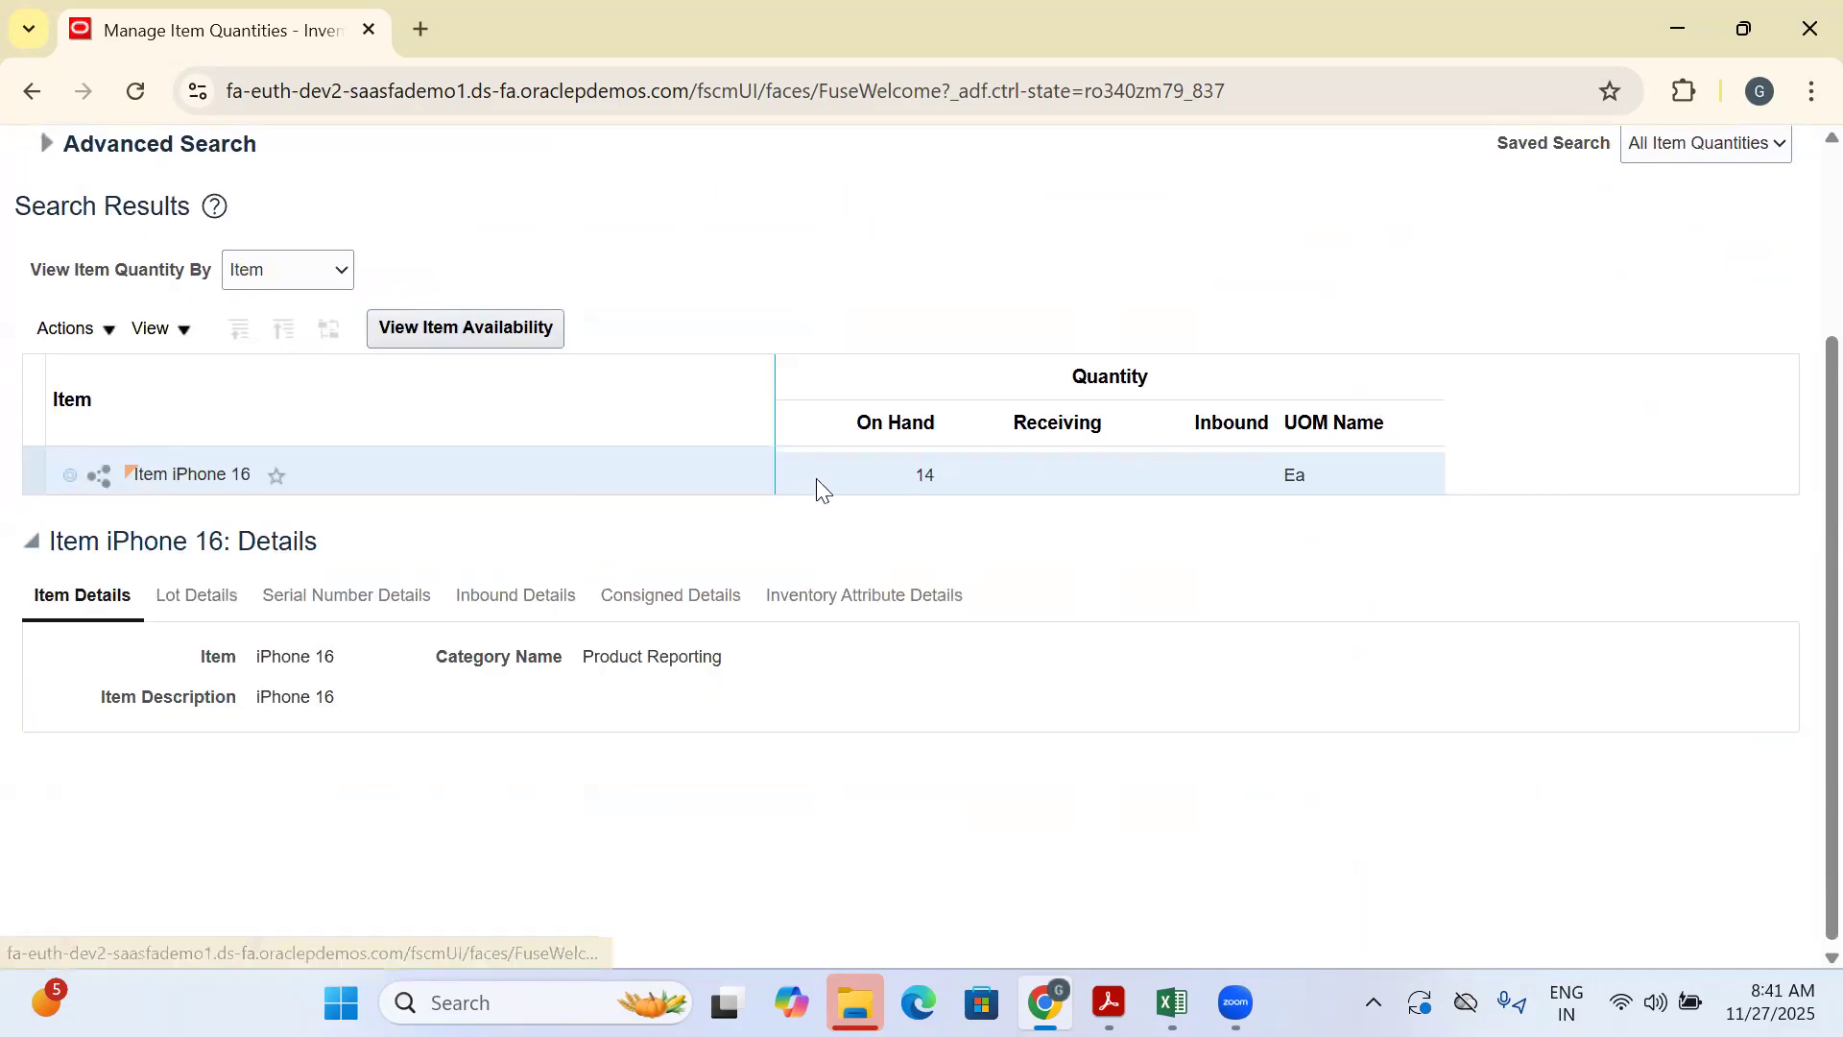
pyautogui.click(105, 517)
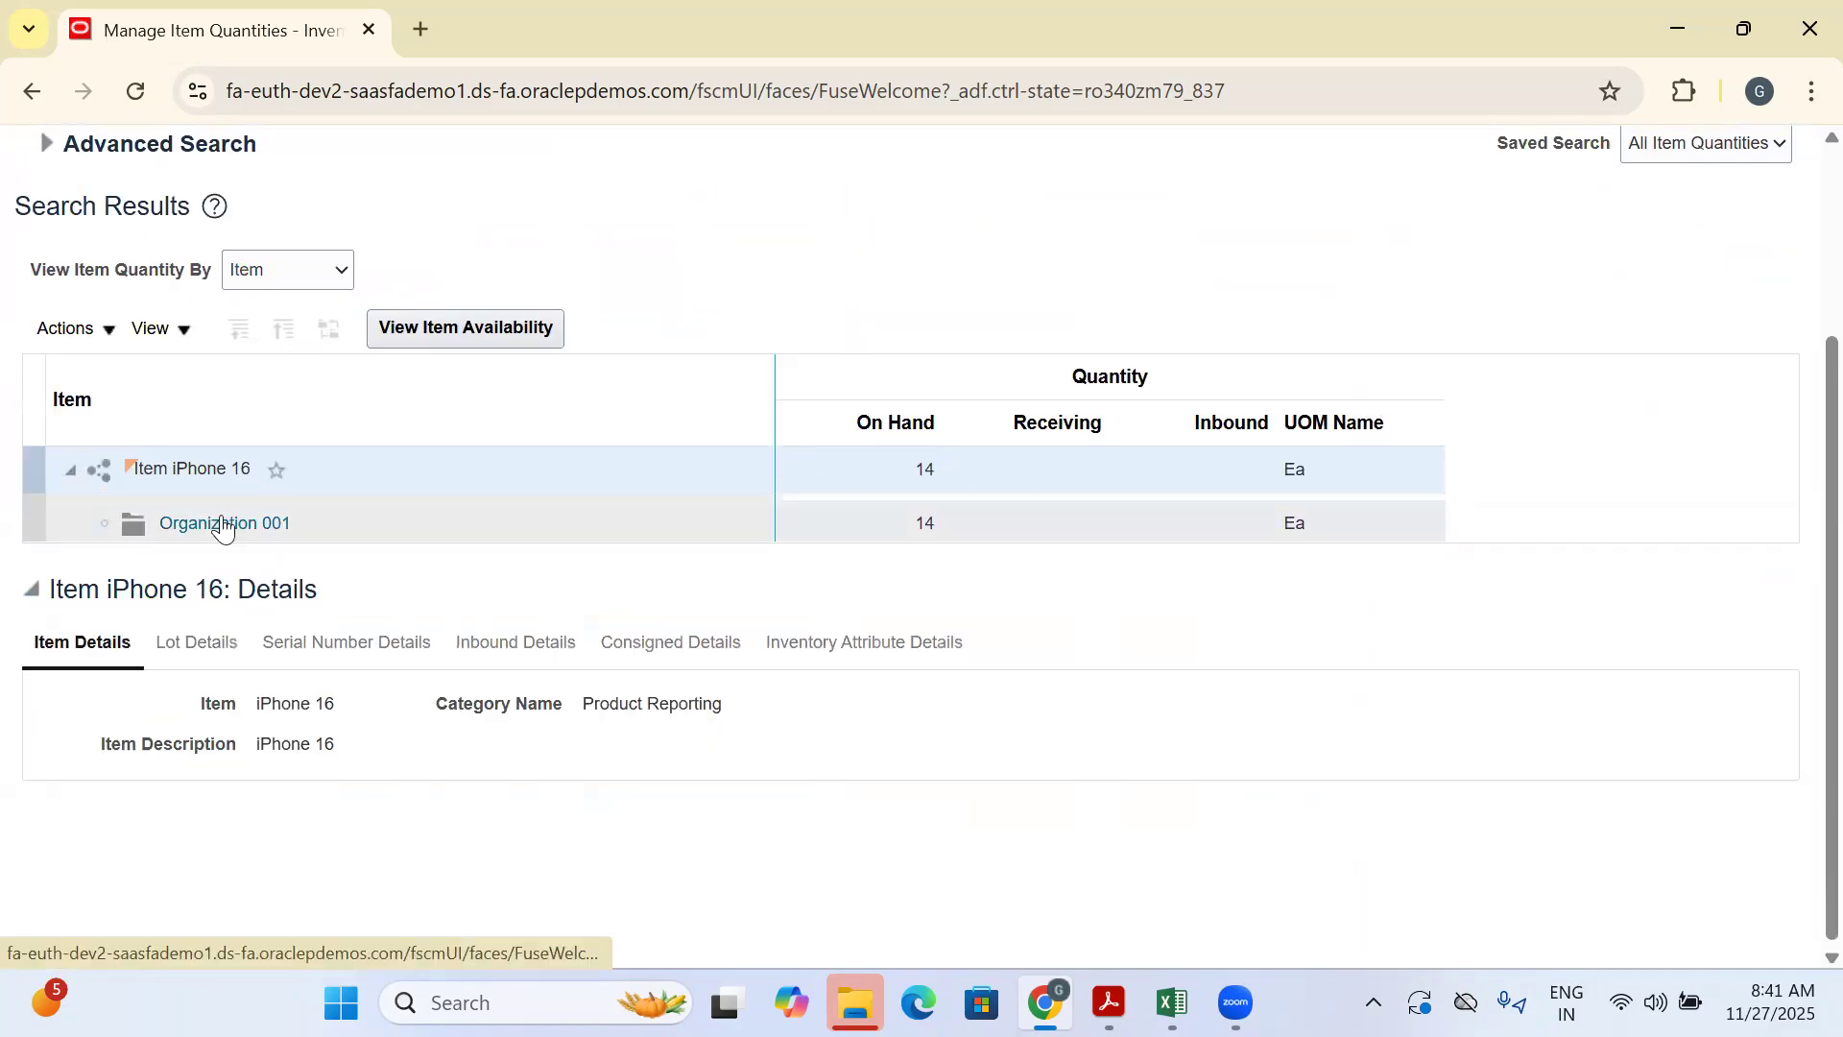
pyautogui.click(423, 612)
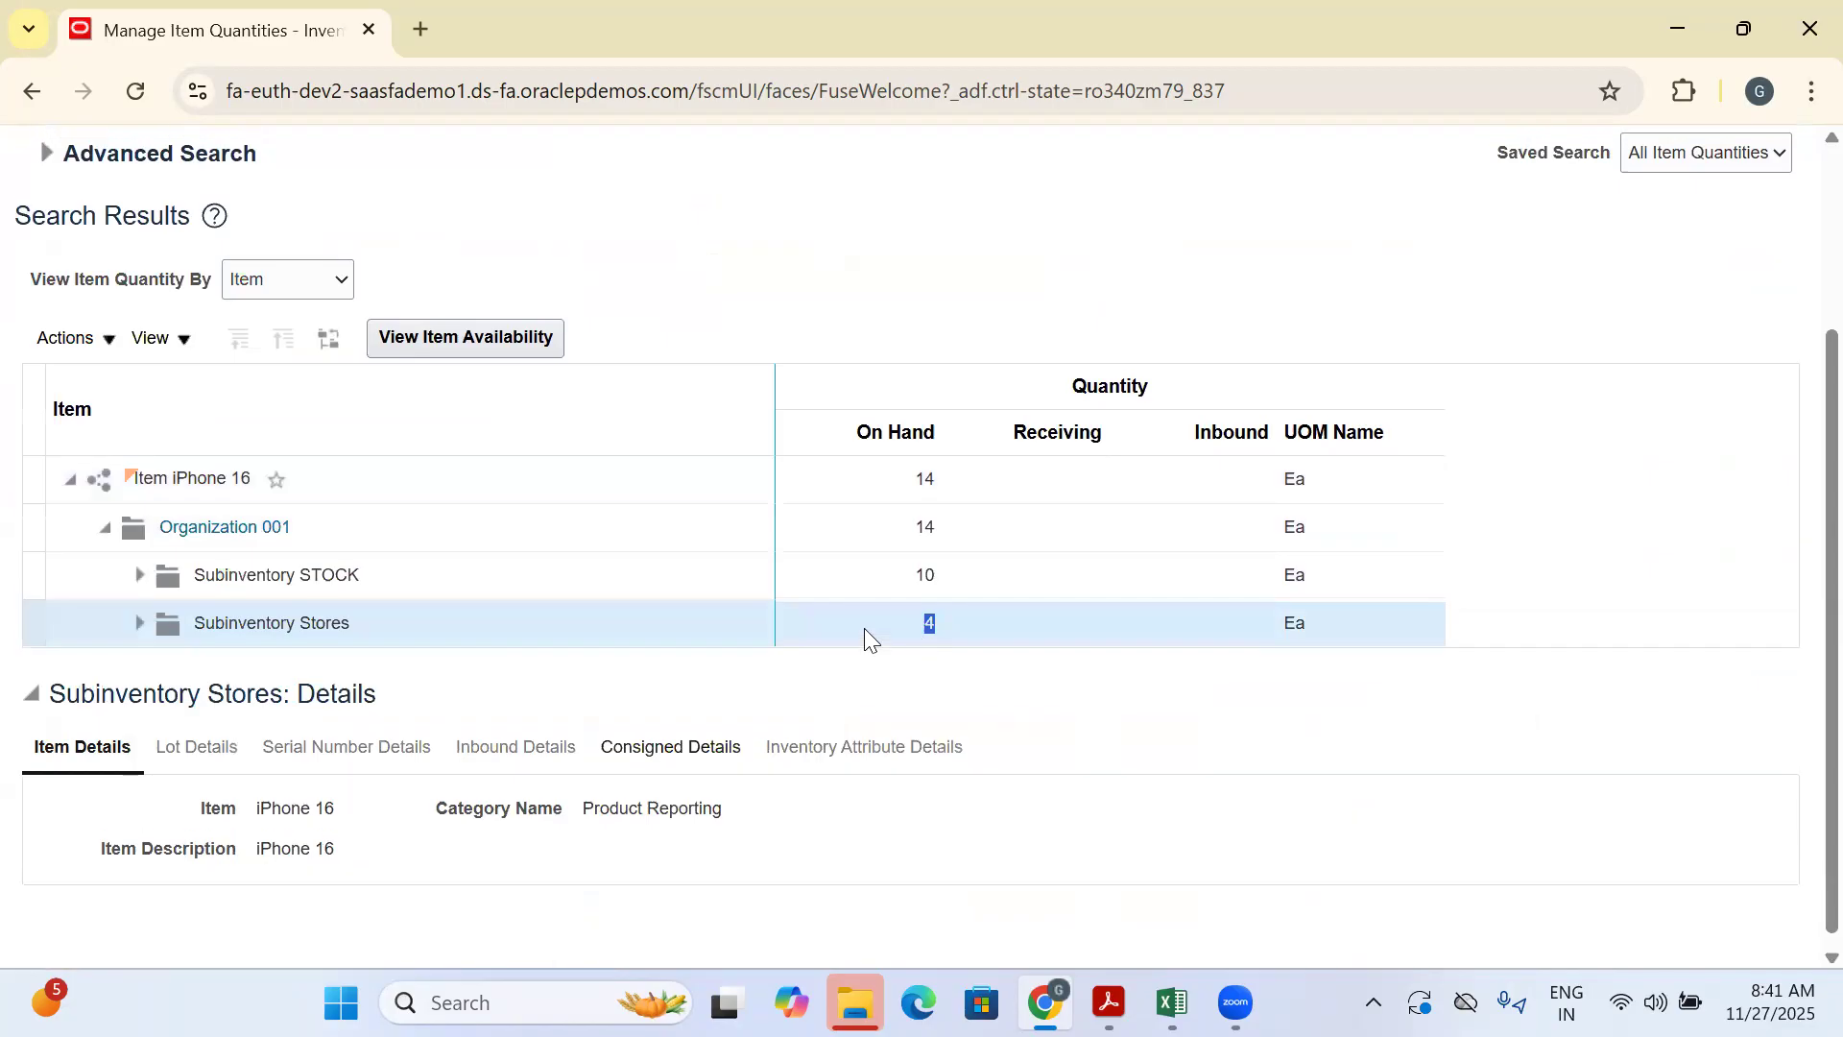
# Leave the item quantities and open Setup and Maintenance
pyautogui.scroll(3, 869, 633)
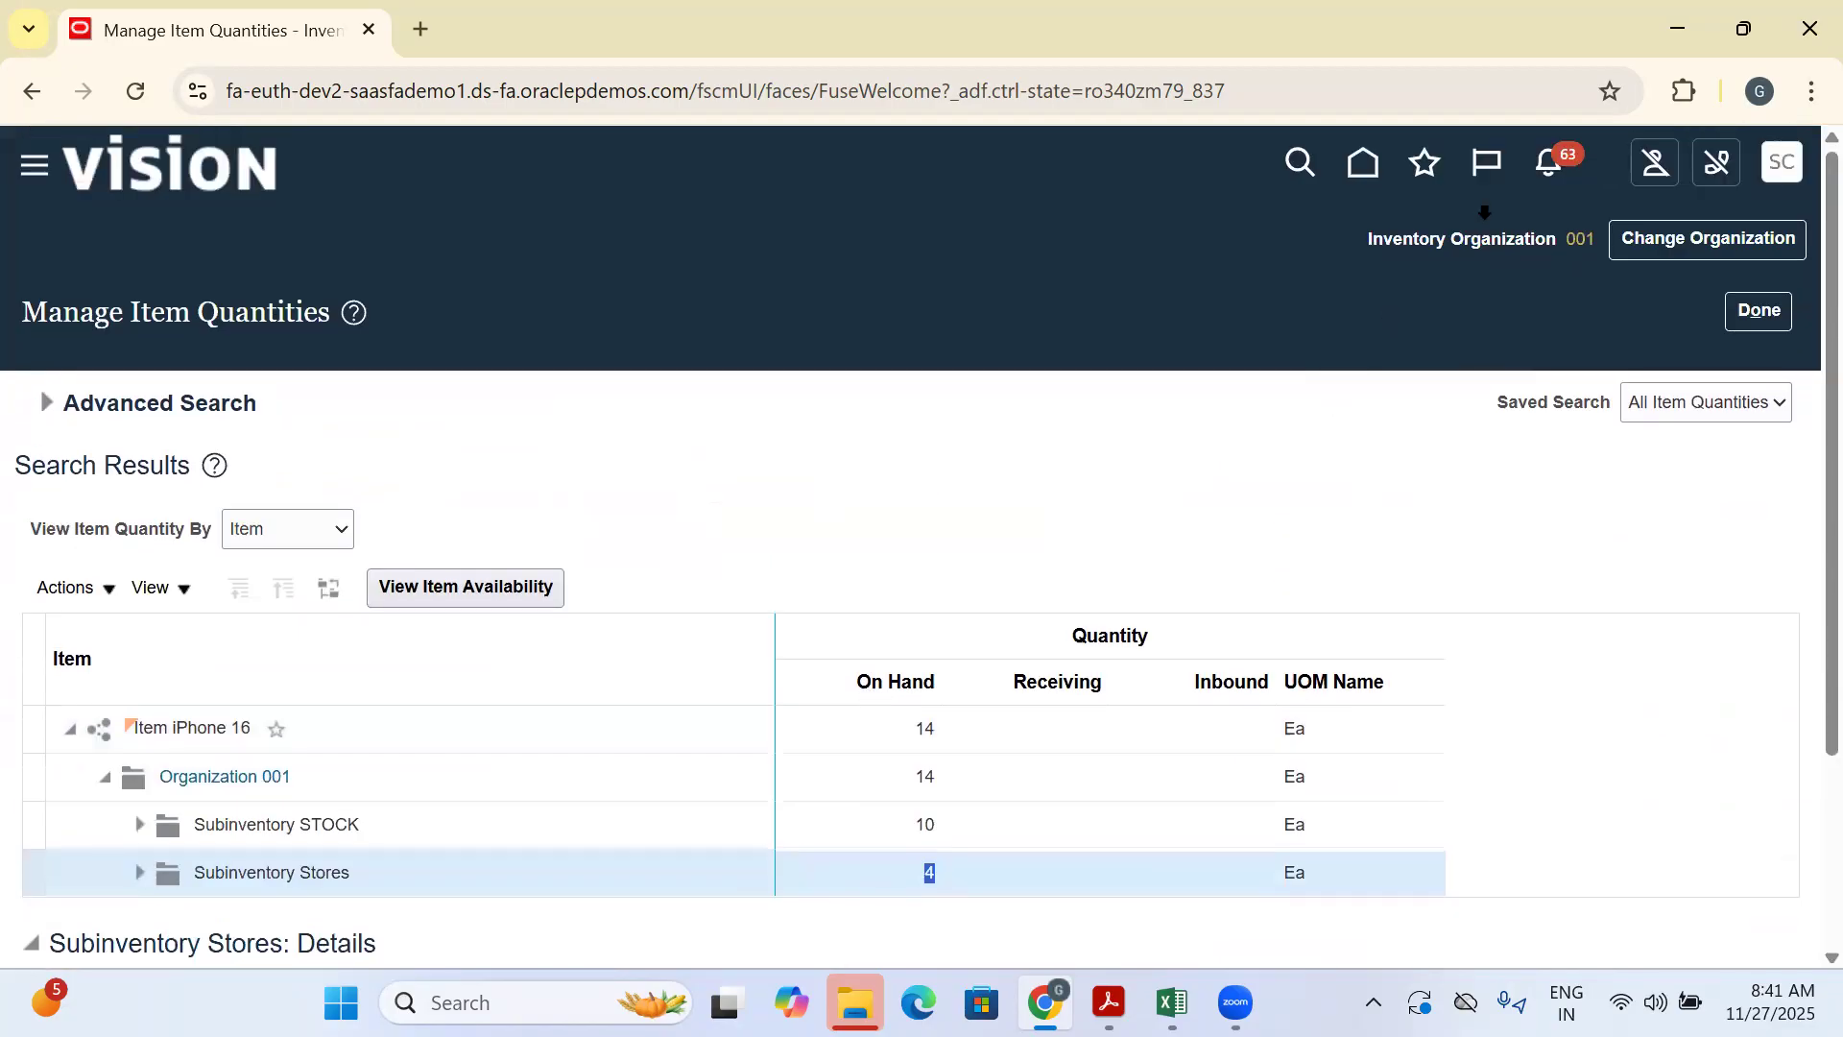
pyautogui.click(1780, 167)
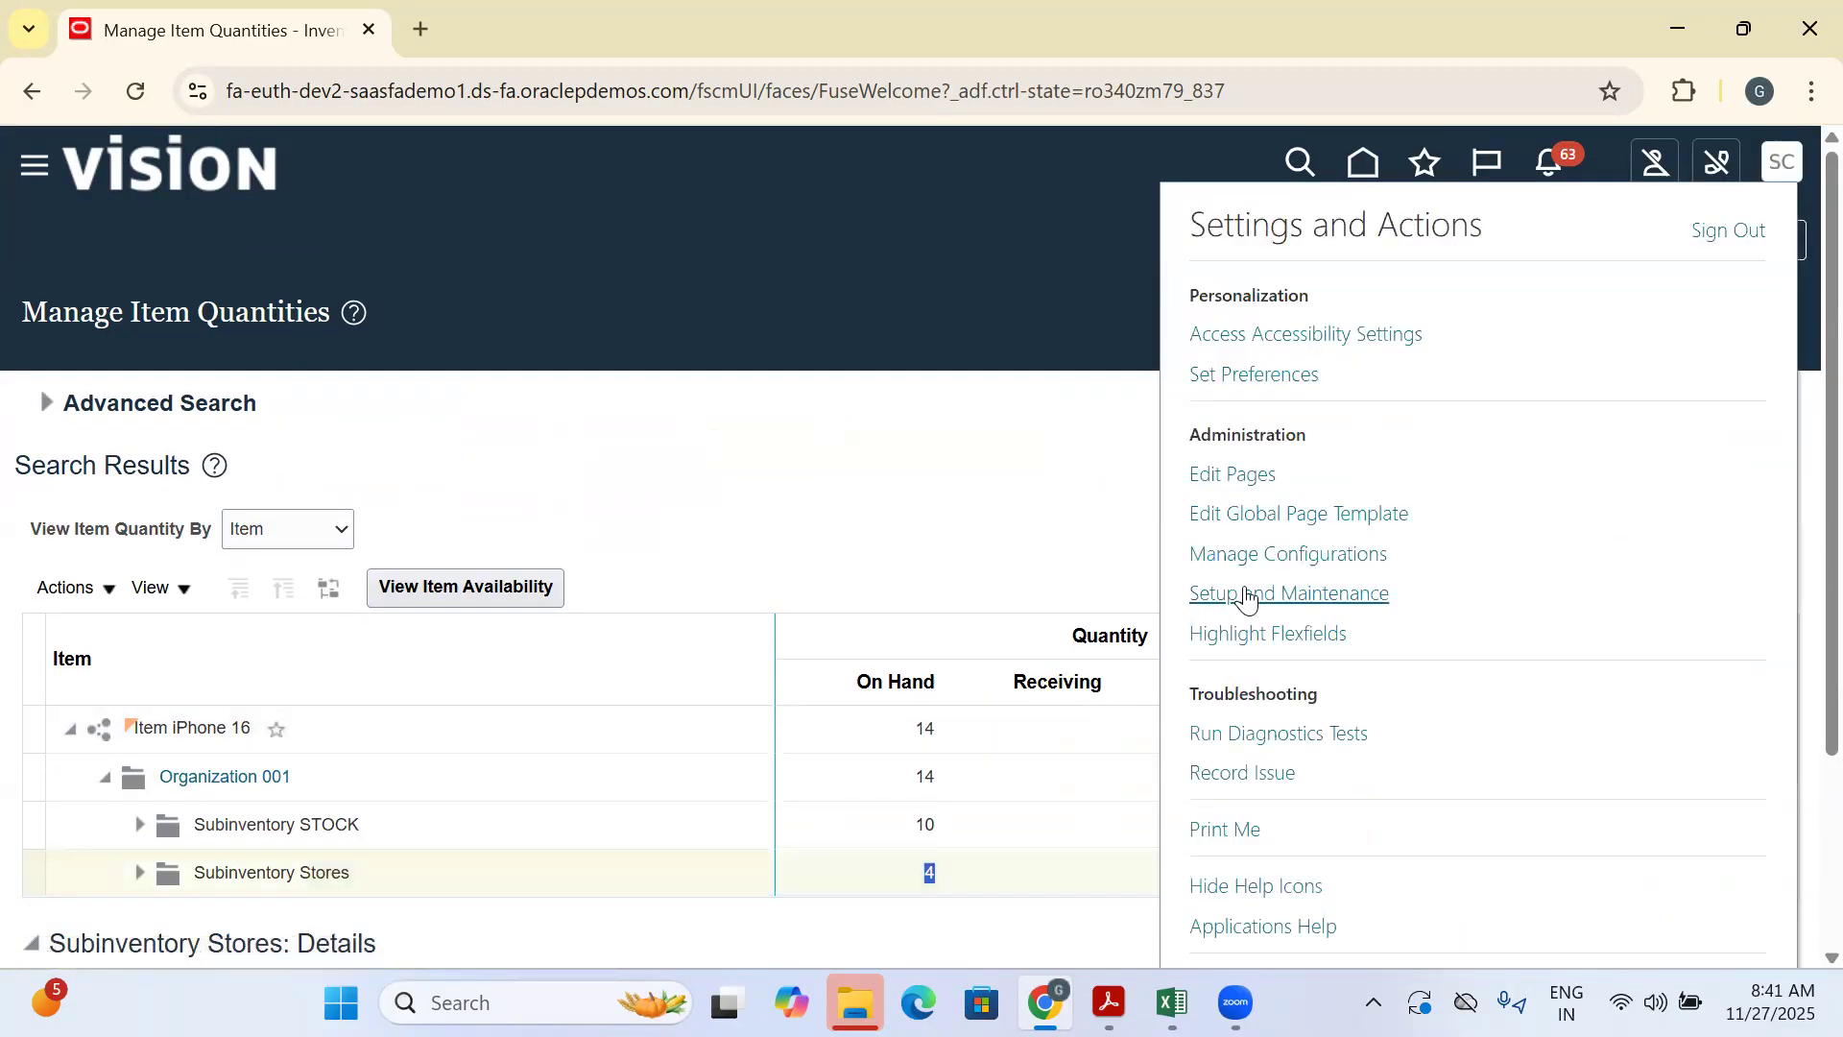
pyautogui.click(1260, 592)
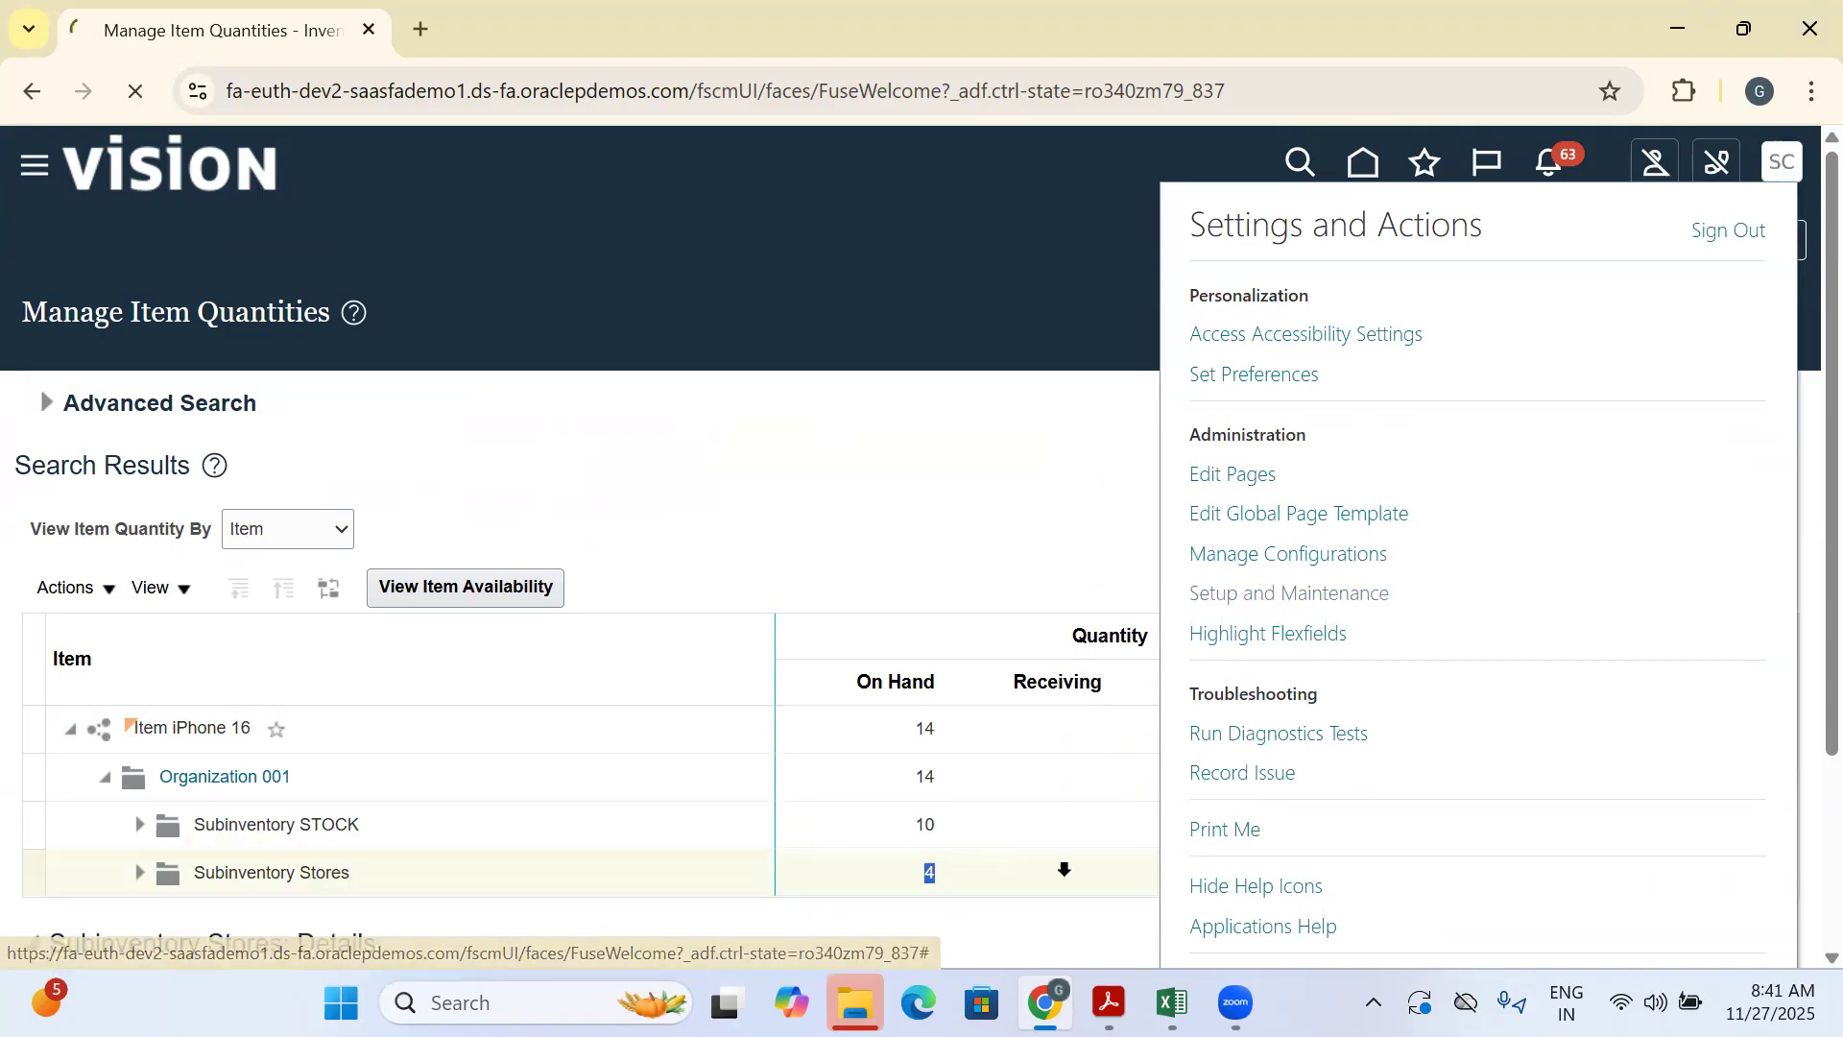
# Switch to the SCM_Sep_Morning workbook in Excel and enter "Subinventory Level" in cell C700, below Item Level
pyautogui.click(1172, 1002)
pyautogui.click(202, 465)
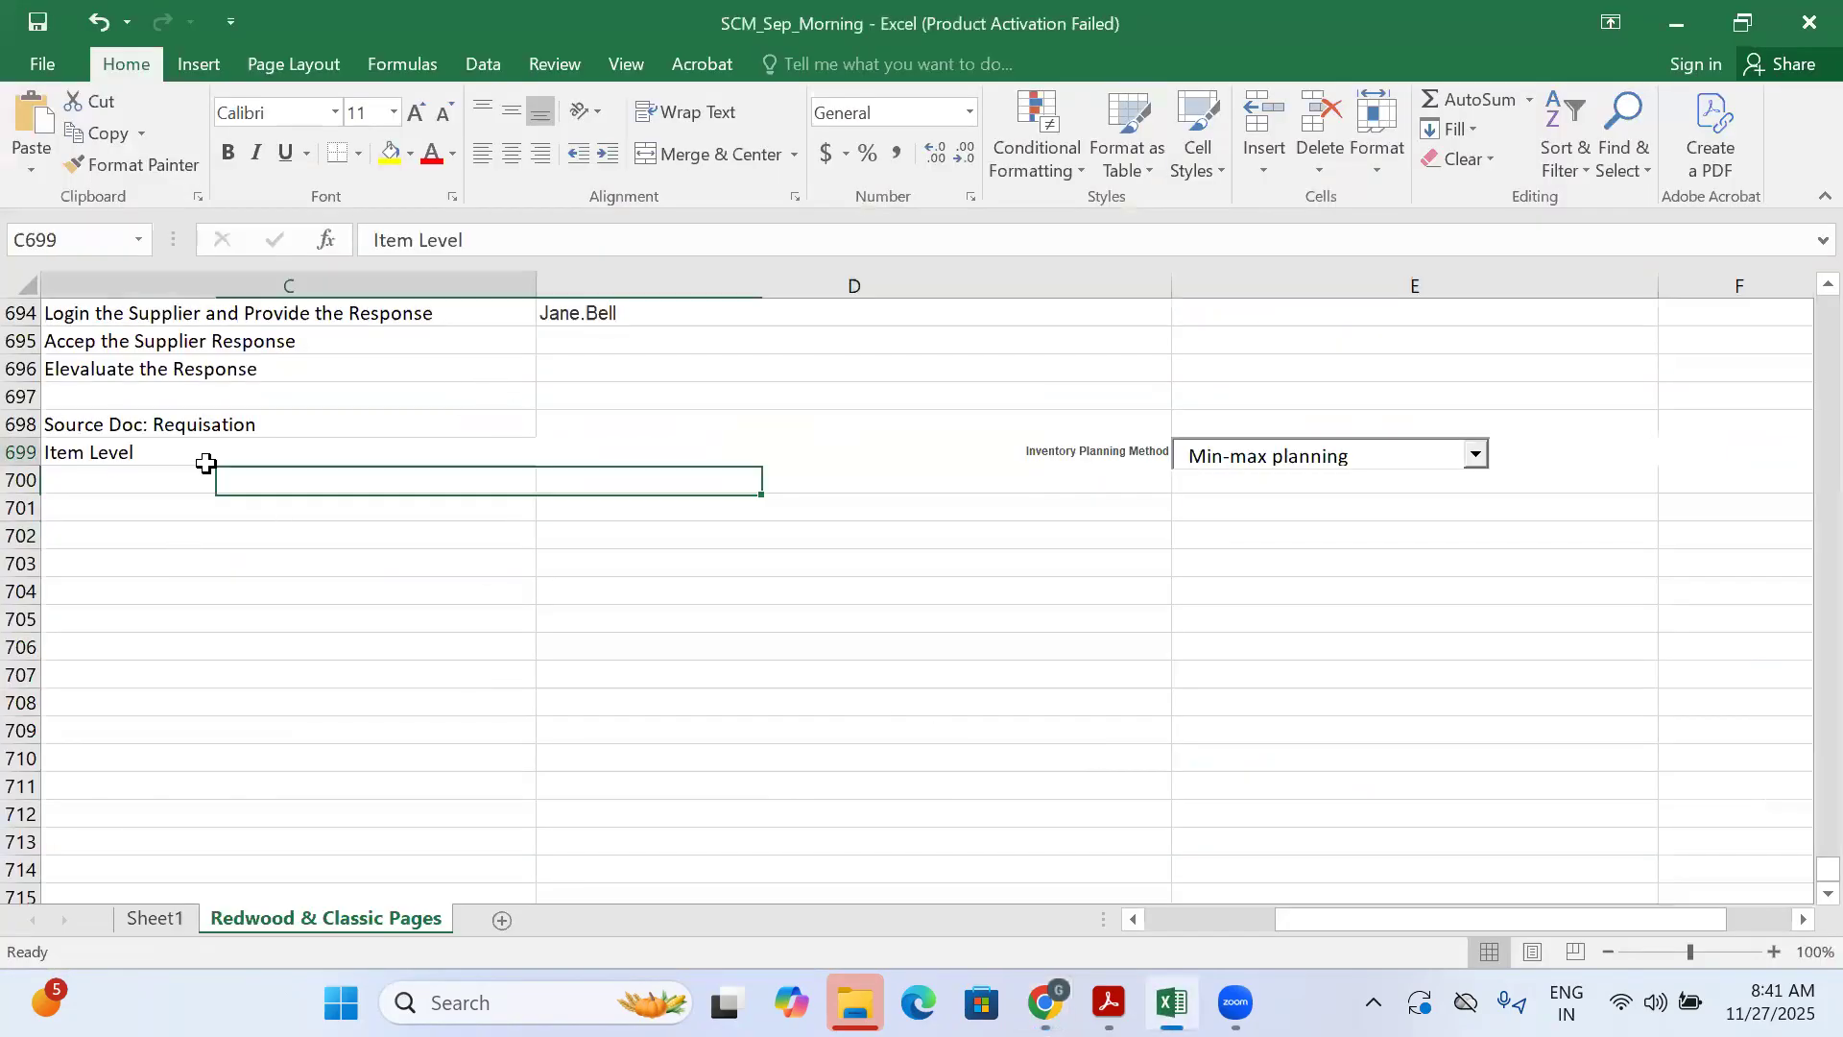
pyautogui.press('Home')
pyautogui.press('Right')
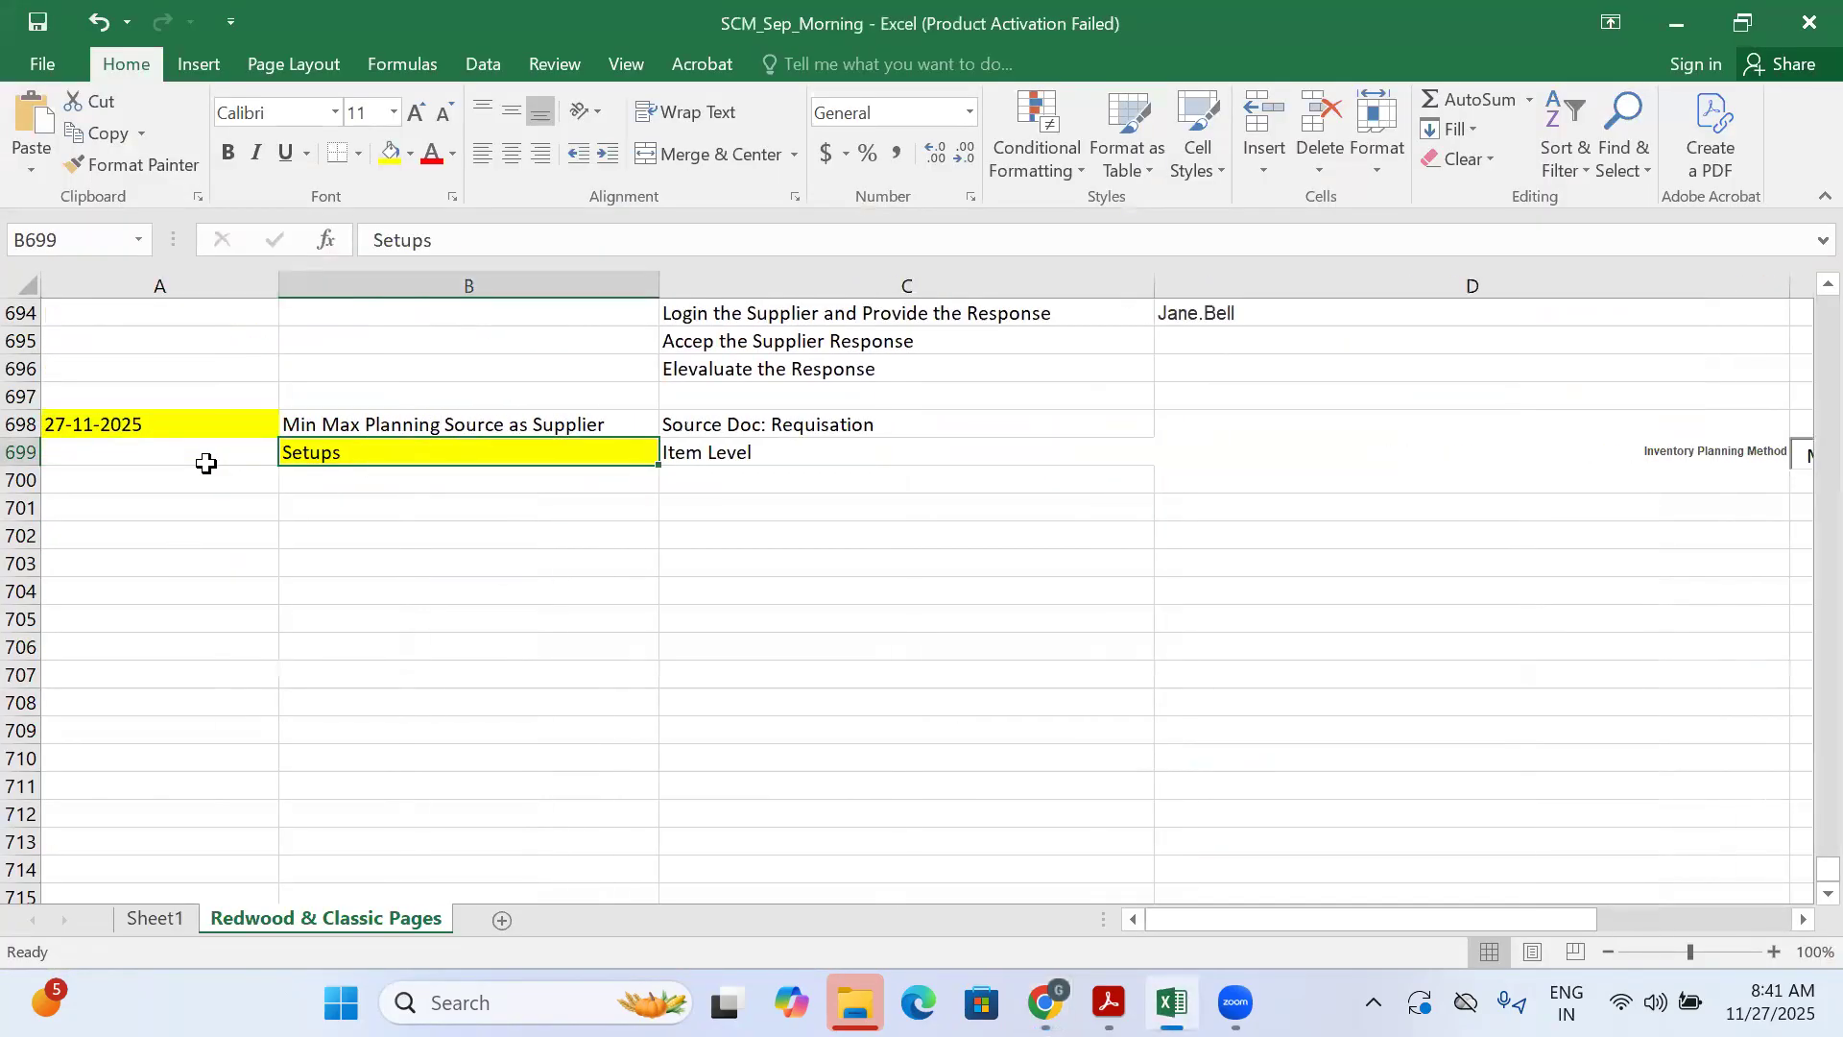
pyautogui.press('Down')
pyautogui.press('Right')
pyautogui.write('S')
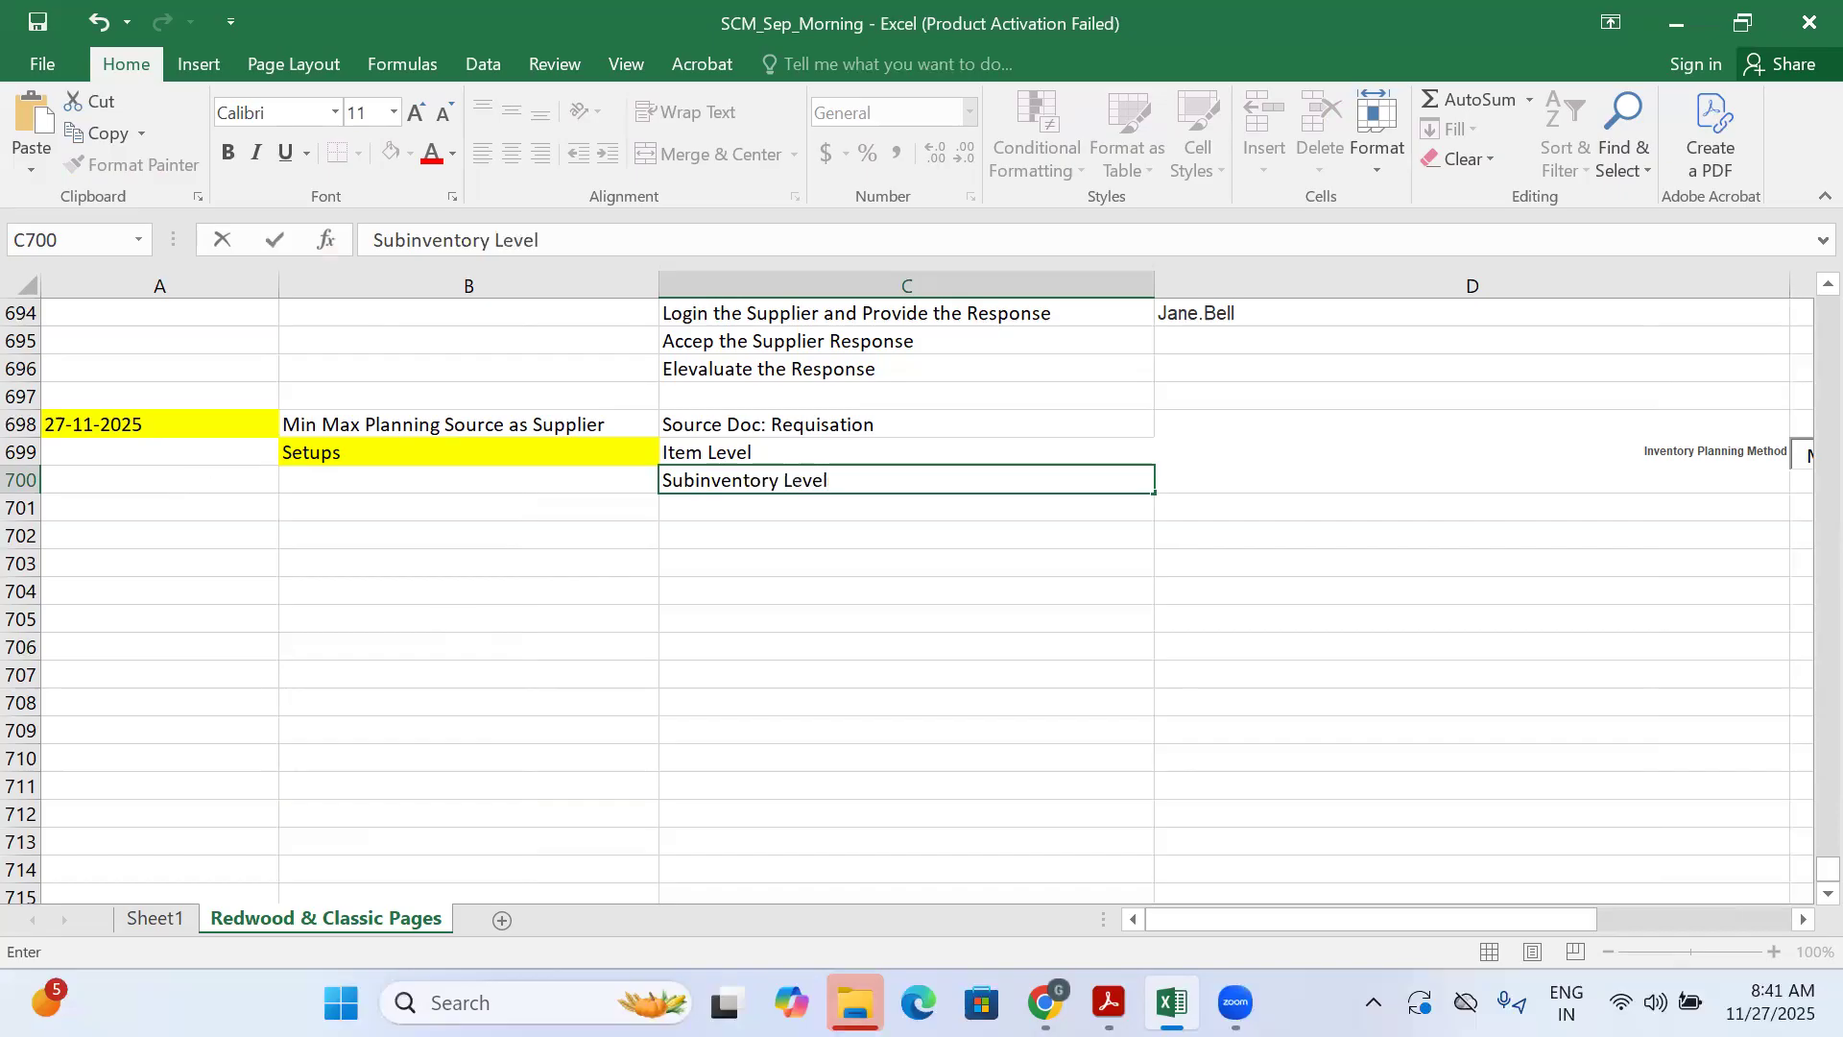
# Switch back to Oracle in Chrome, search the setup tasks for "Manage Subinv" and open Manage Subinventories and Locators
pyautogui.hotkey('alt', 'Tab')
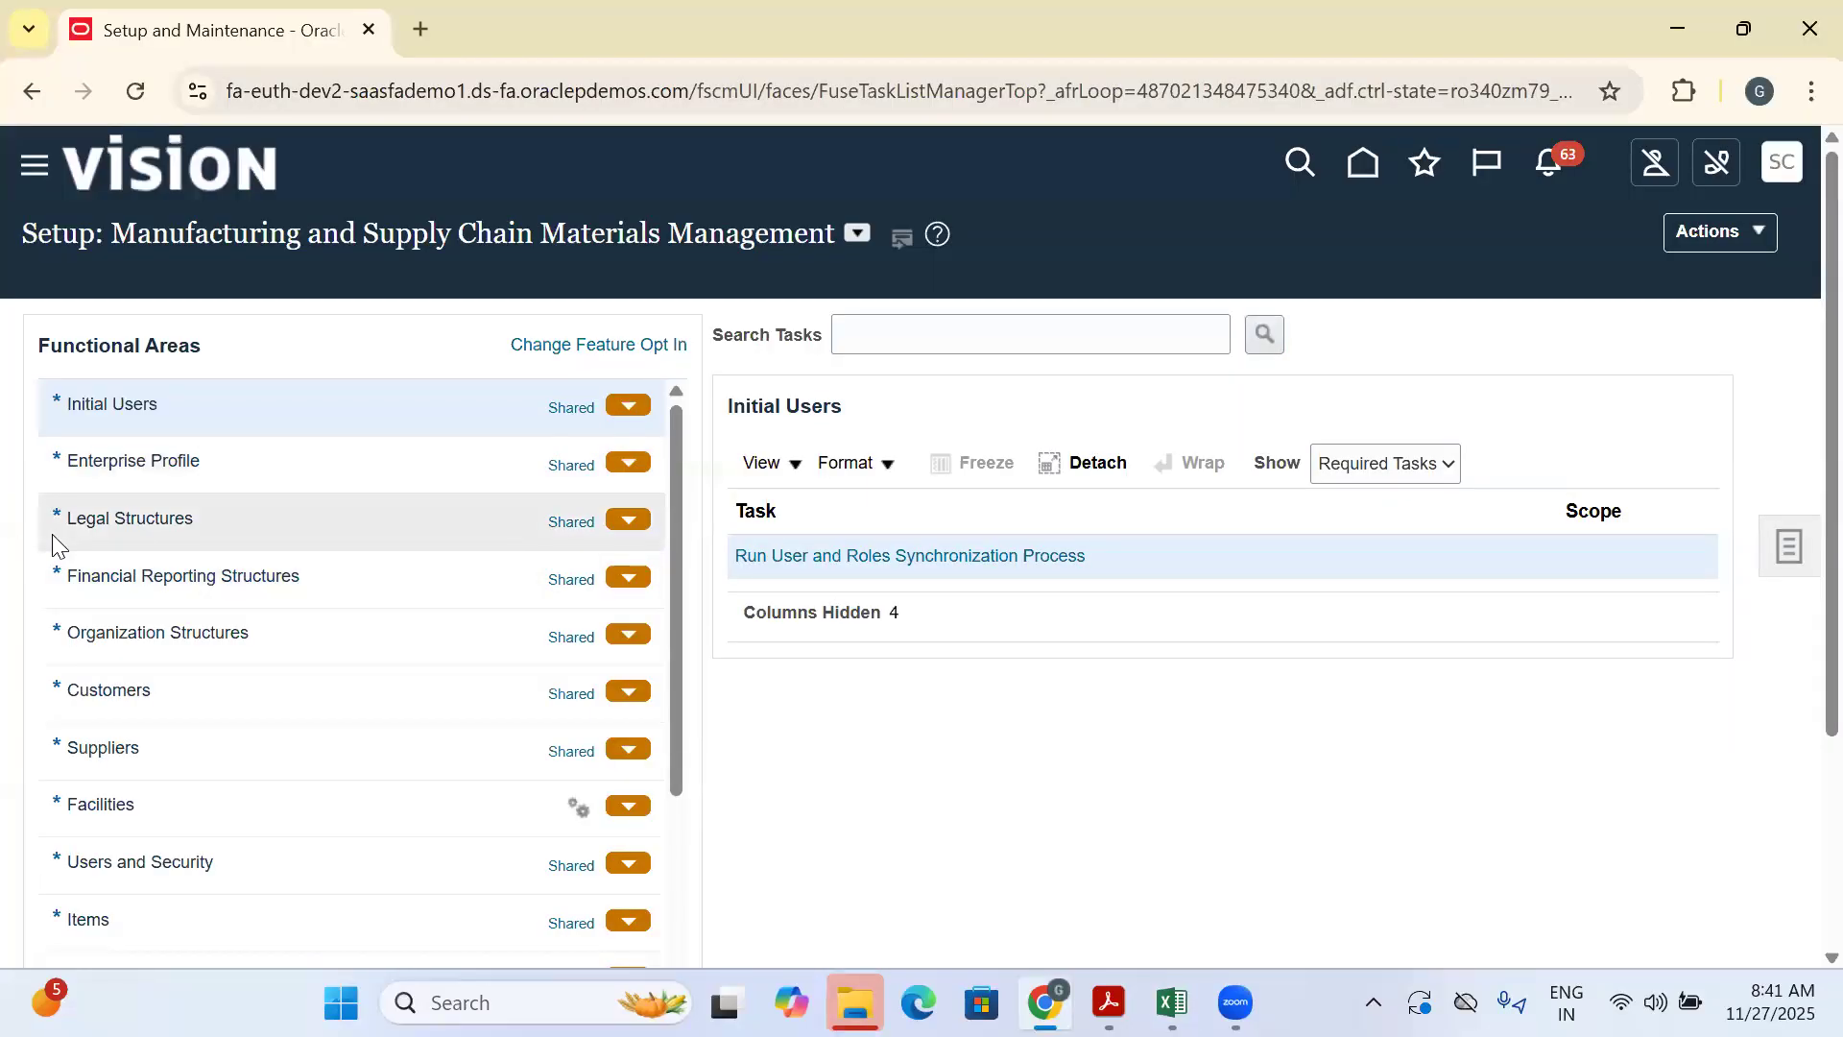
pyautogui.scroll(-3, 182, 807)
pyautogui.scroll(-2, 154, 807)
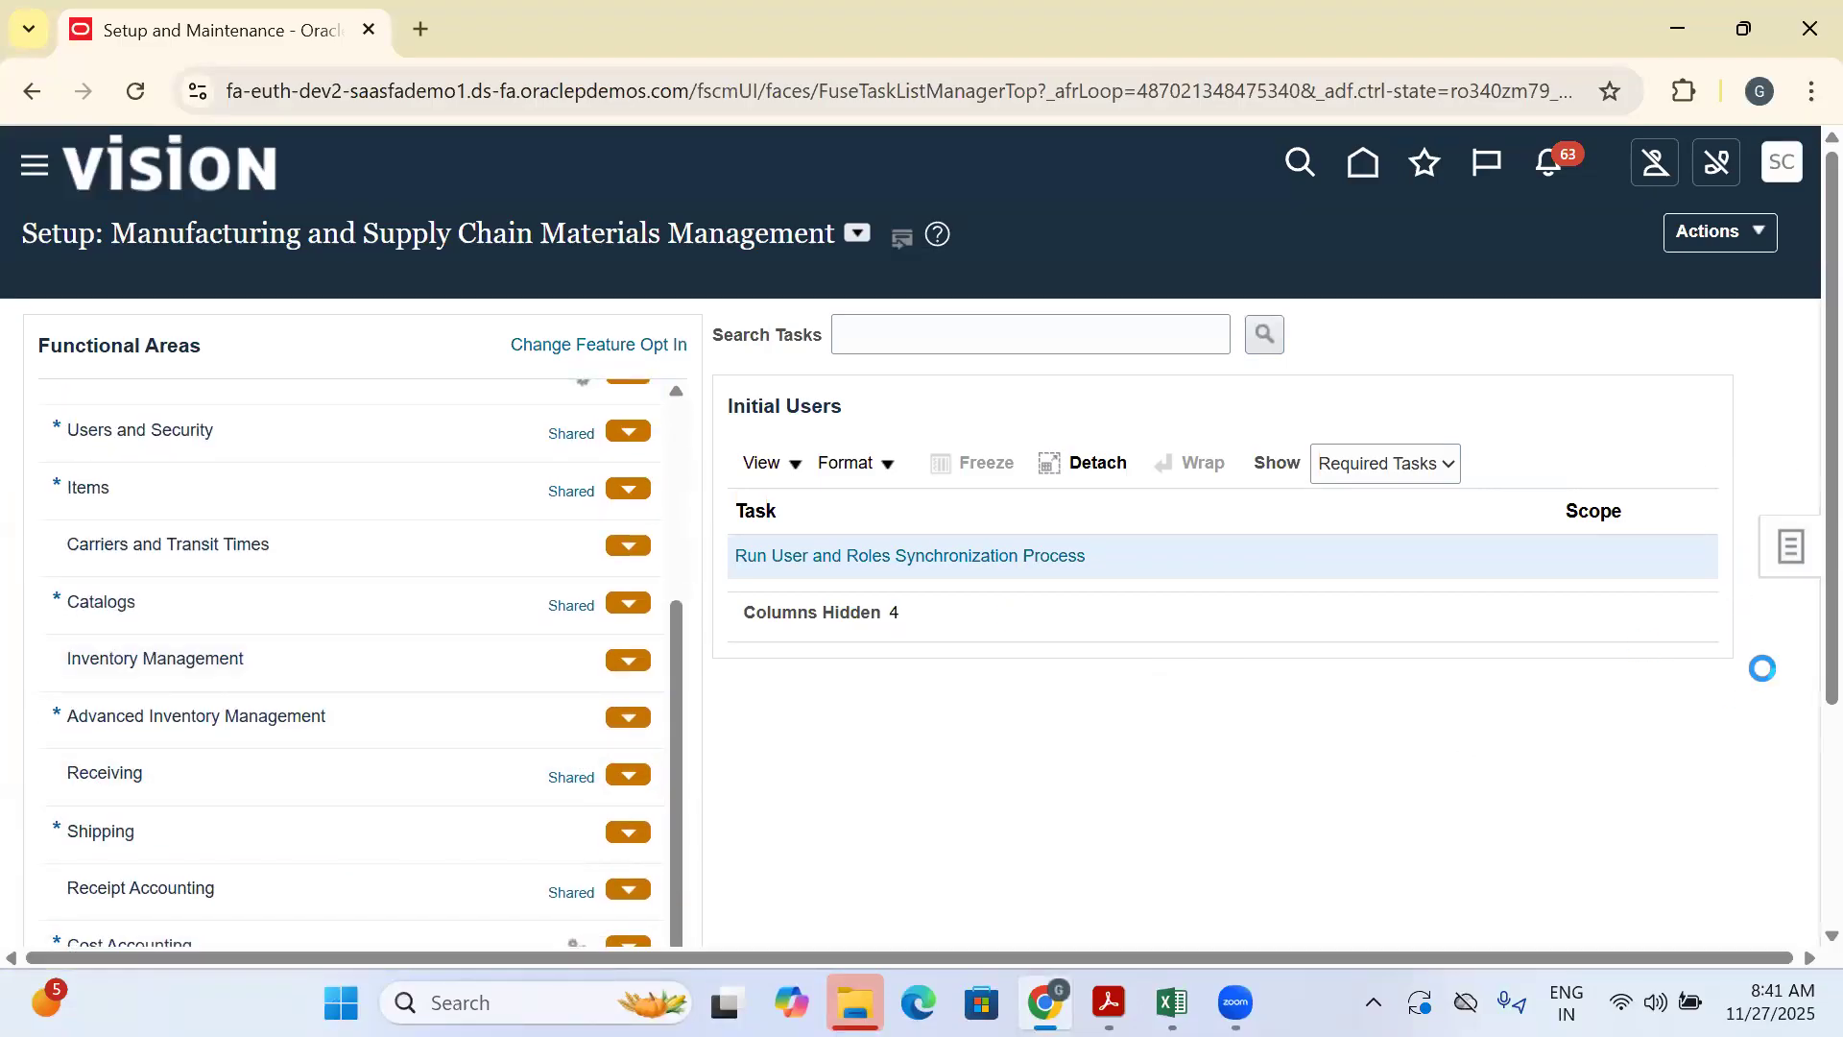
pyautogui.click(1788, 546)
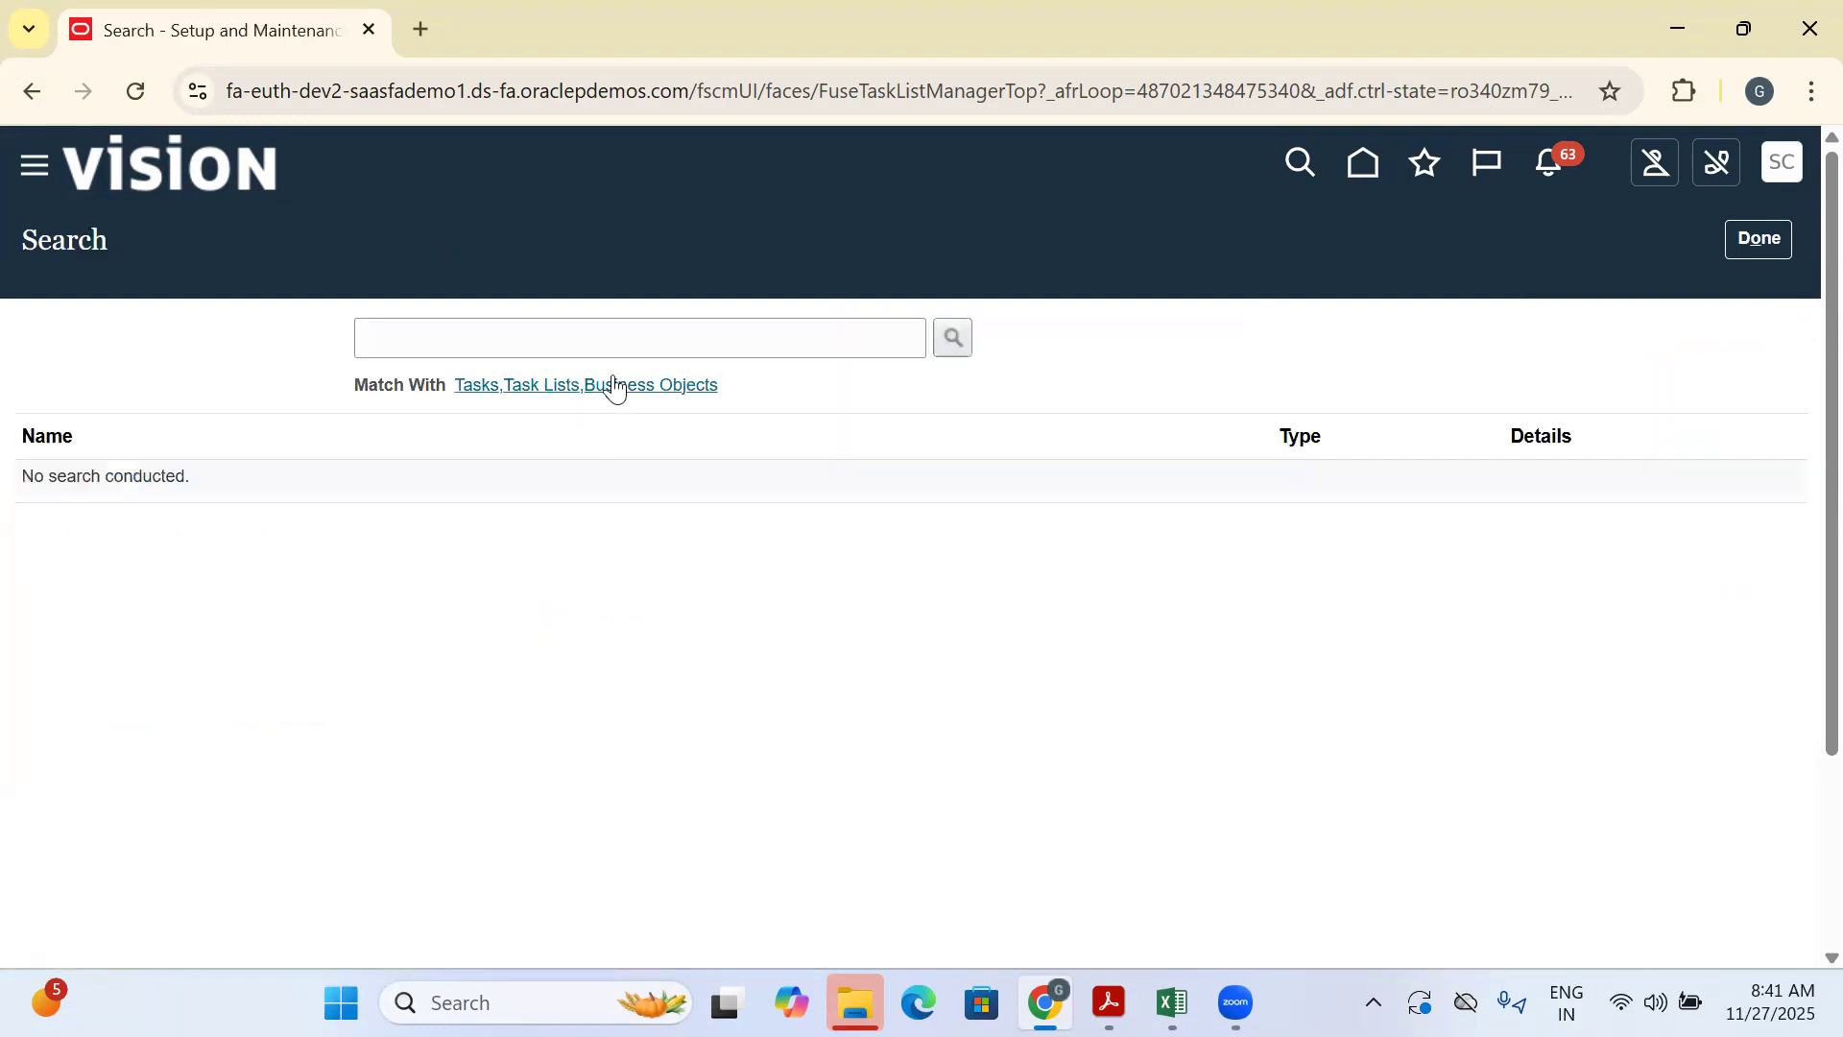
pyautogui.click(525, 343)
pyautogui.write('Manage ')
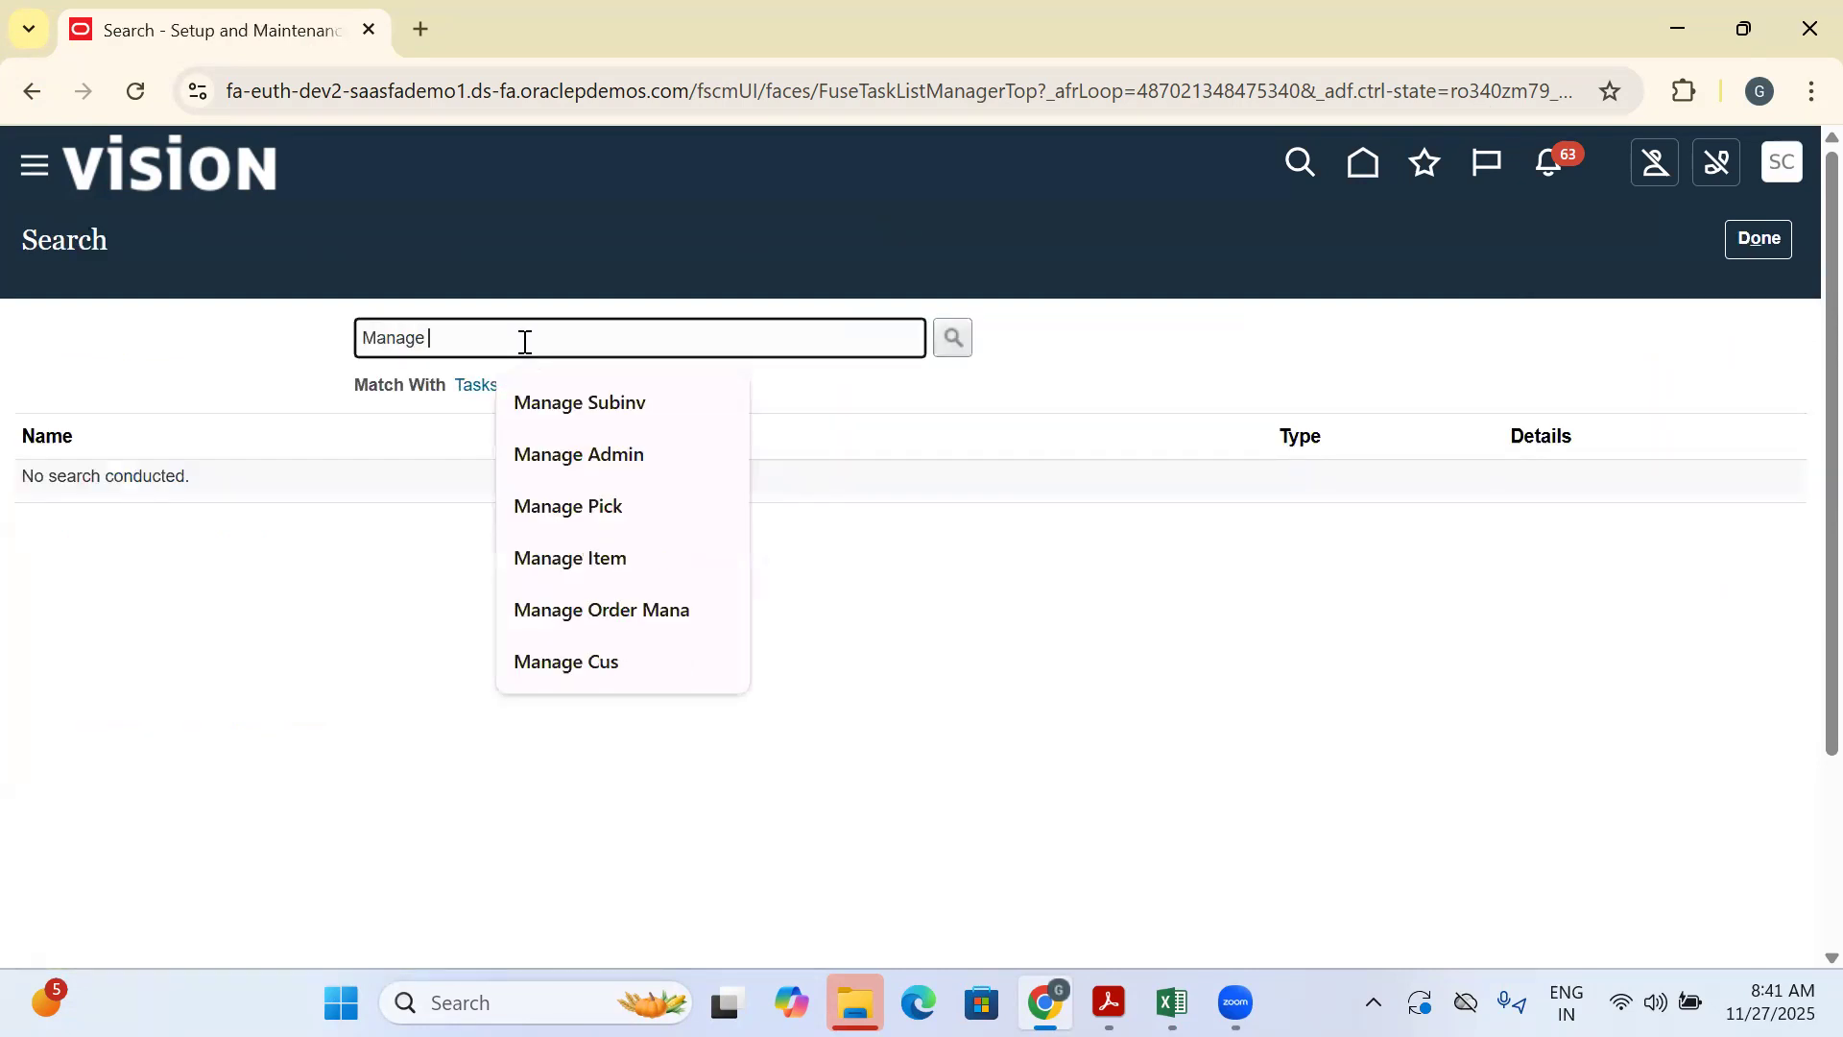
pyautogui.write('Subinv')
pyautogui.press('Return')
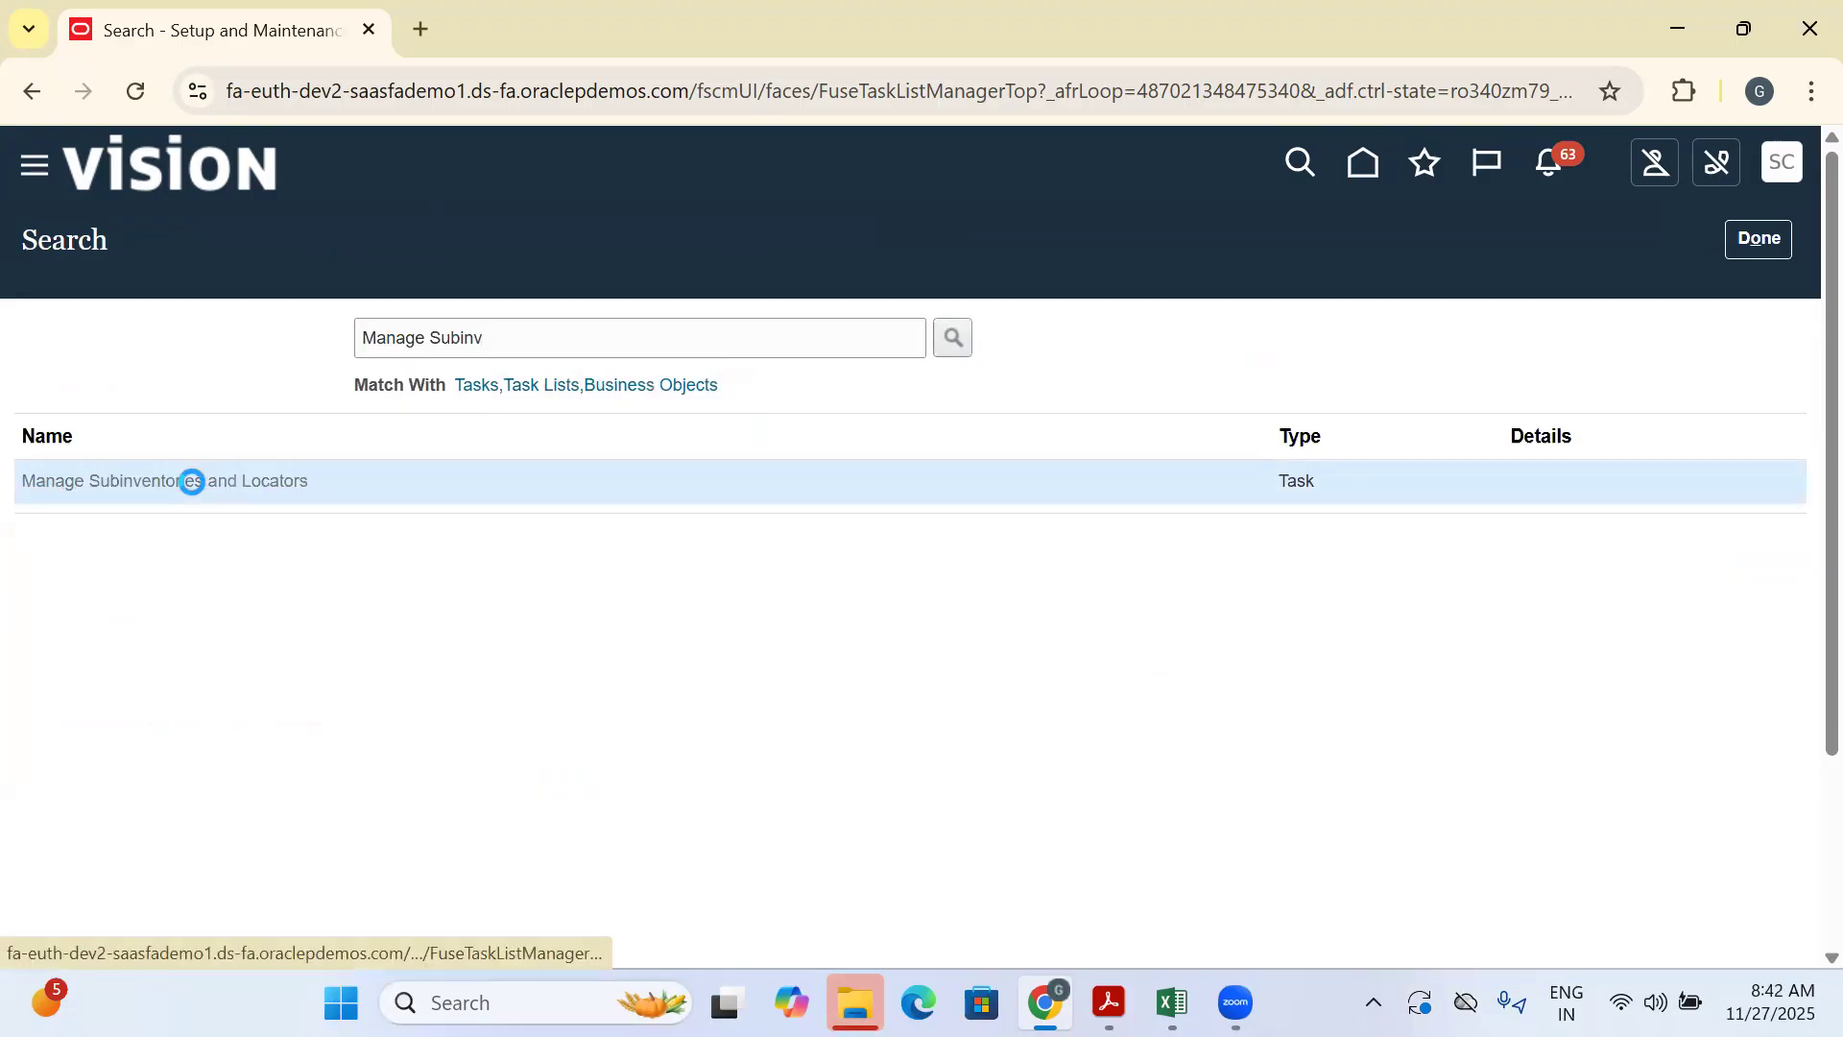
pyautogui.click(192, 481)
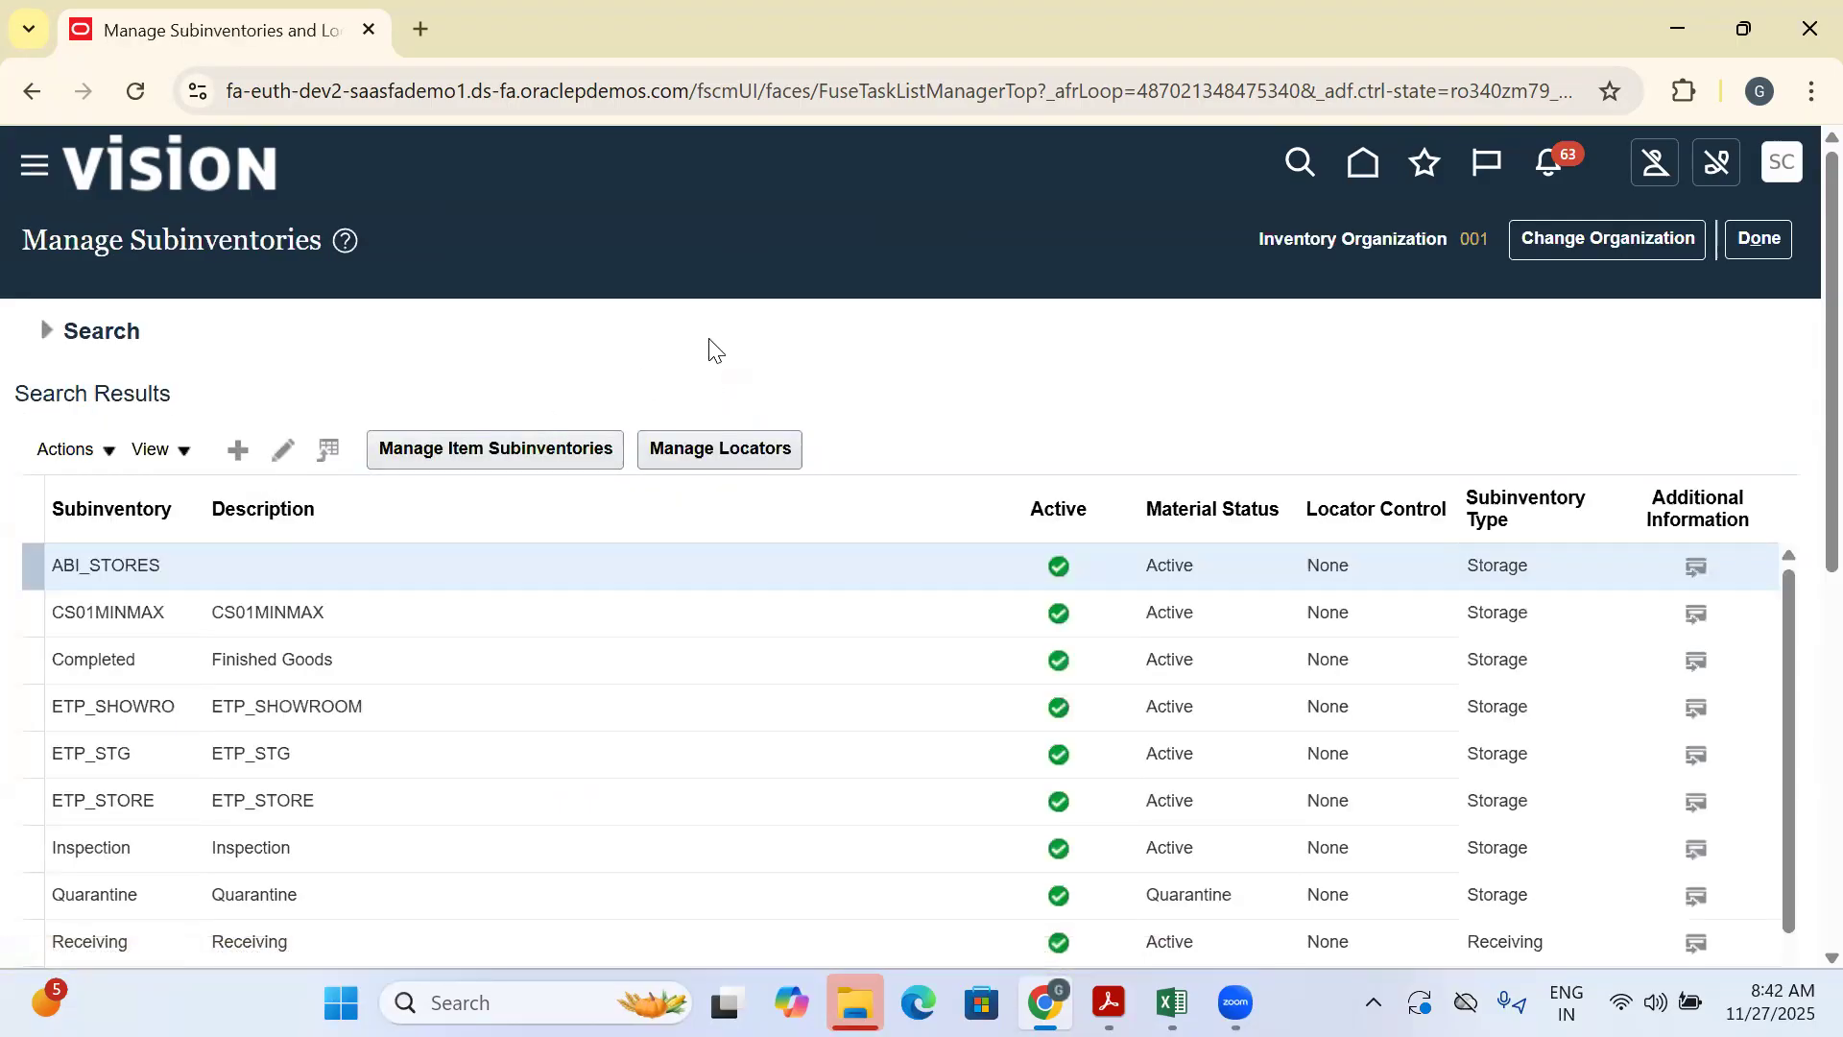
# Select the Stores subinventory of organization 001 and open its Manage Item Subinventories page
pyautogui.scroll(-6, 564, 371)
pyautogui.scroll(3, 441, 588)
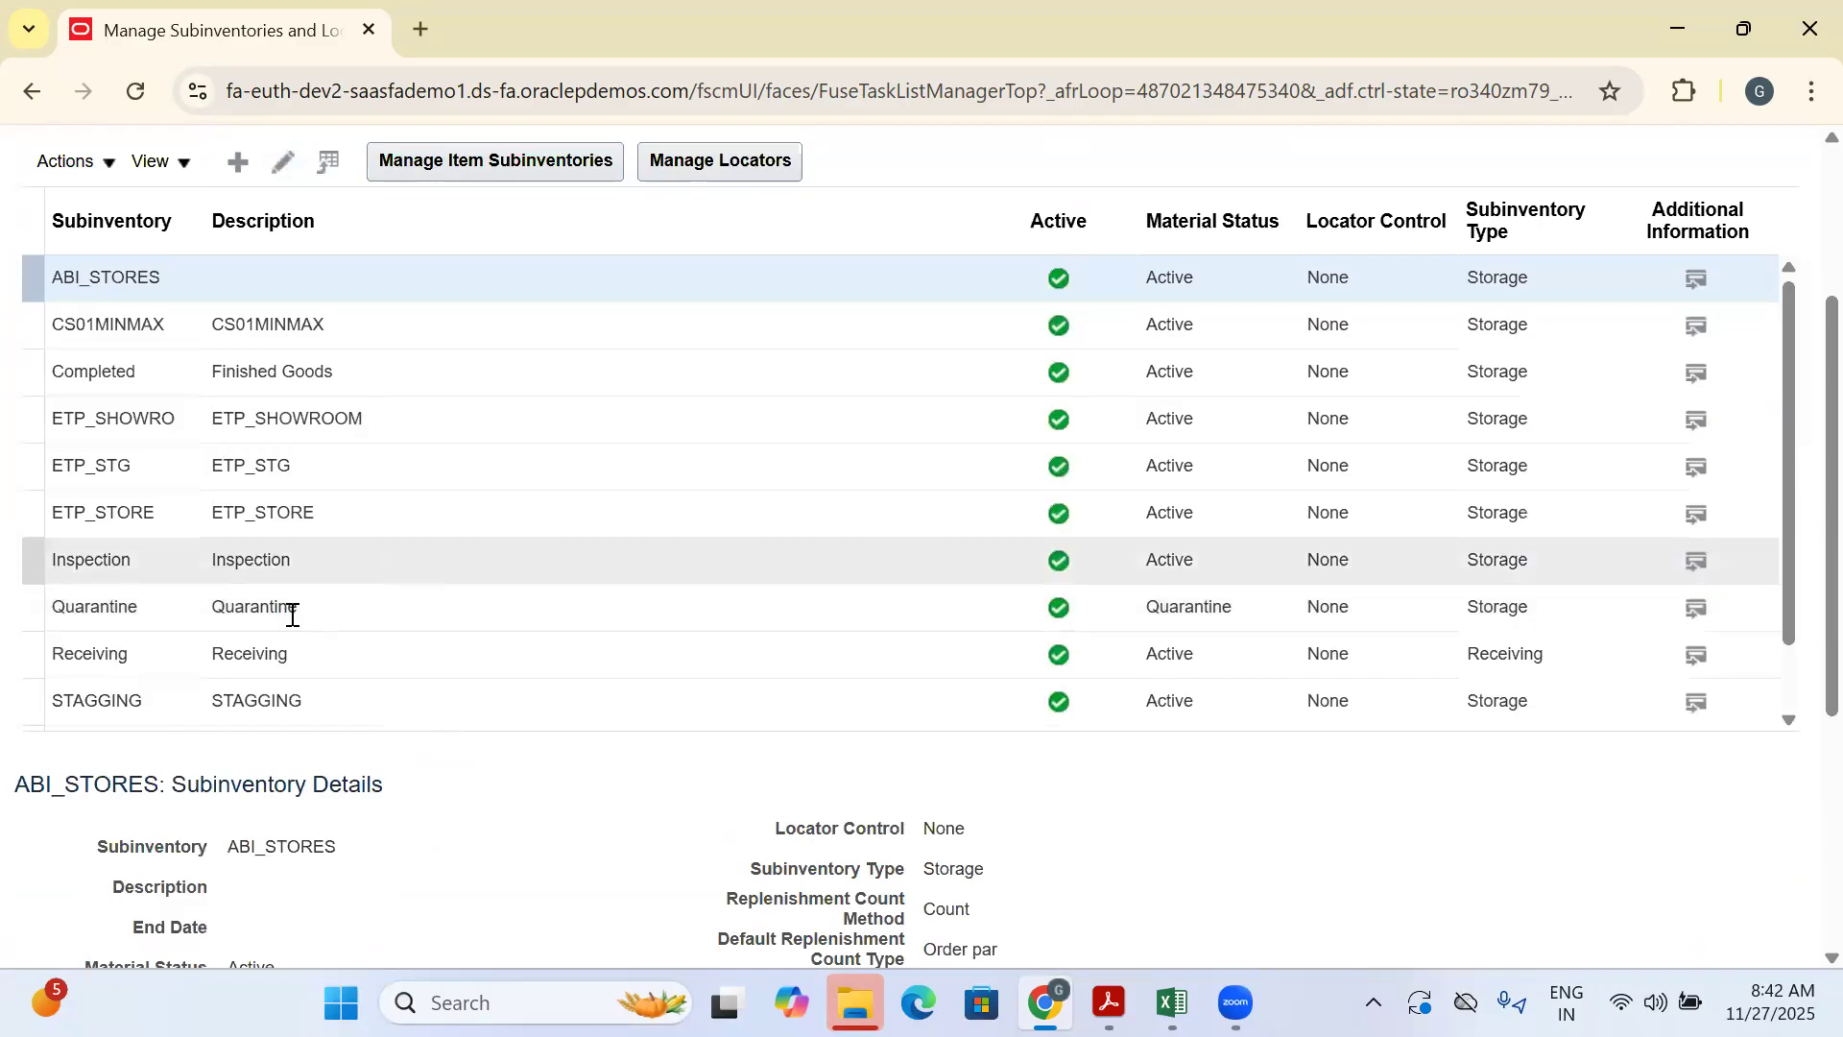
pyautogui.scroll(3, 357, 562)
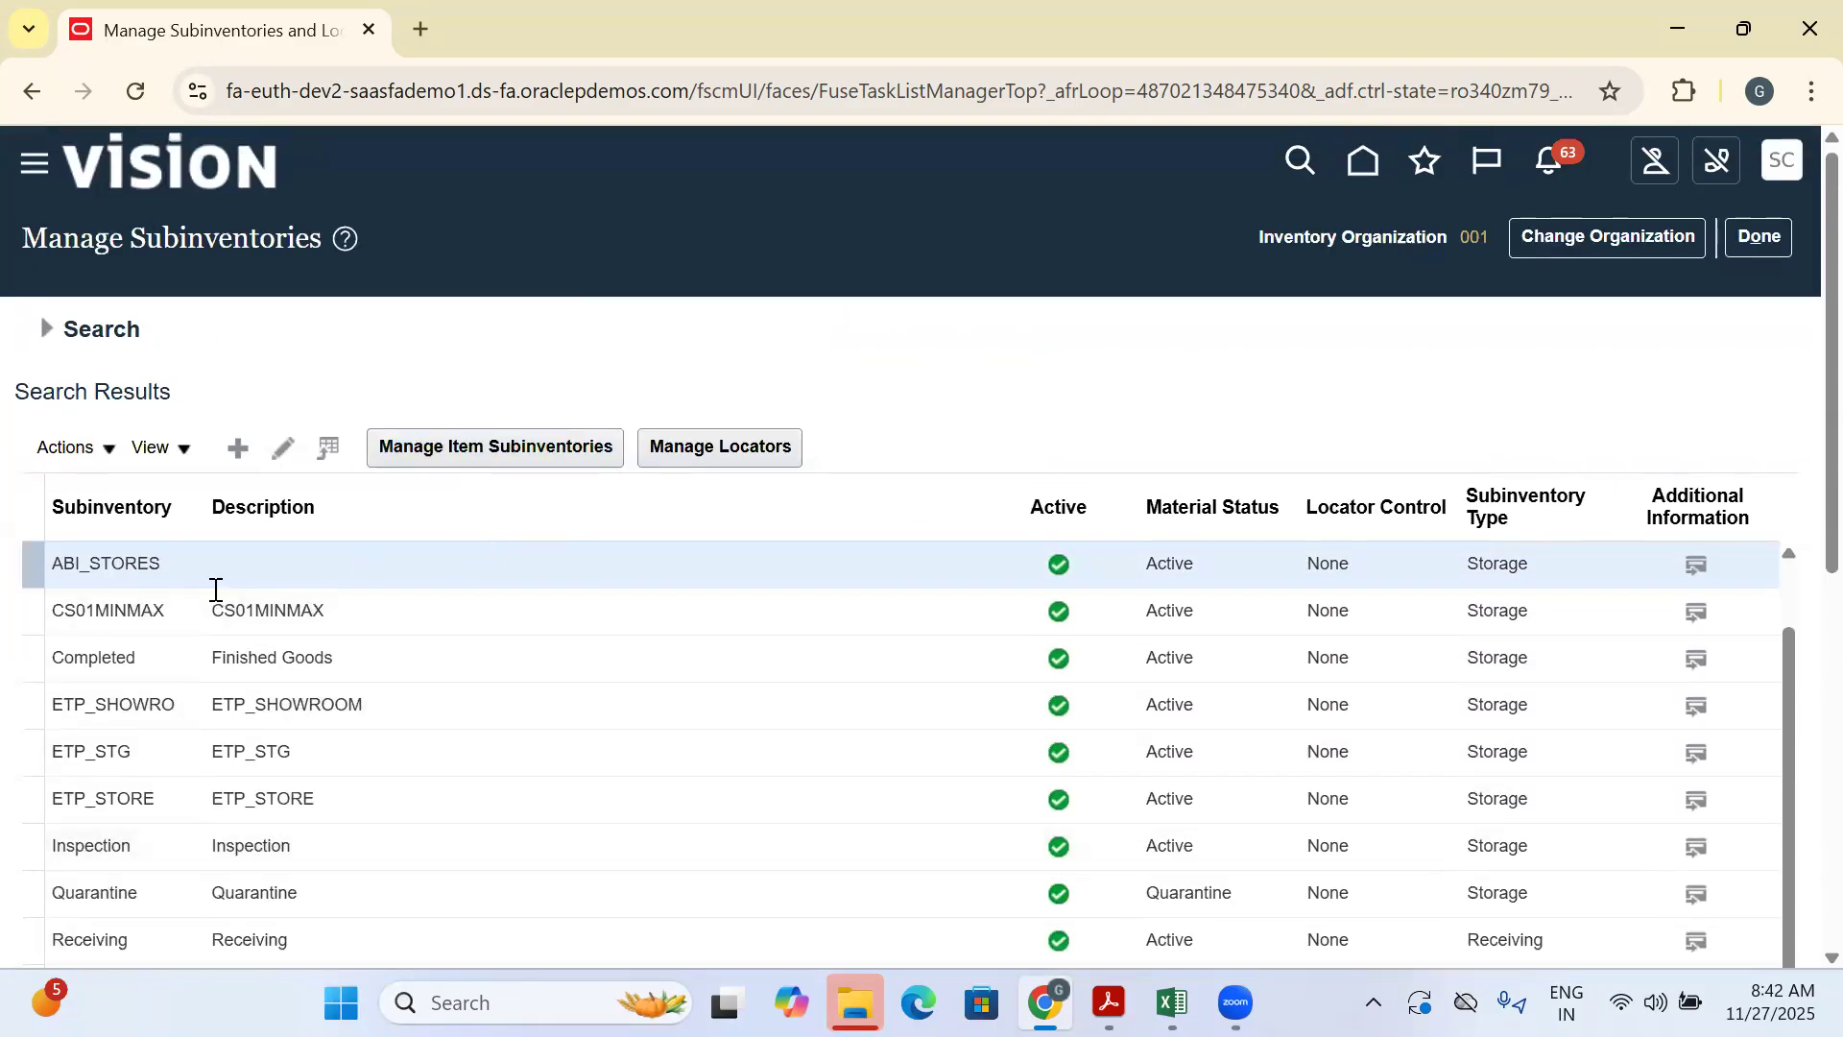
pyautogui.scroll(-6, 457, 461)
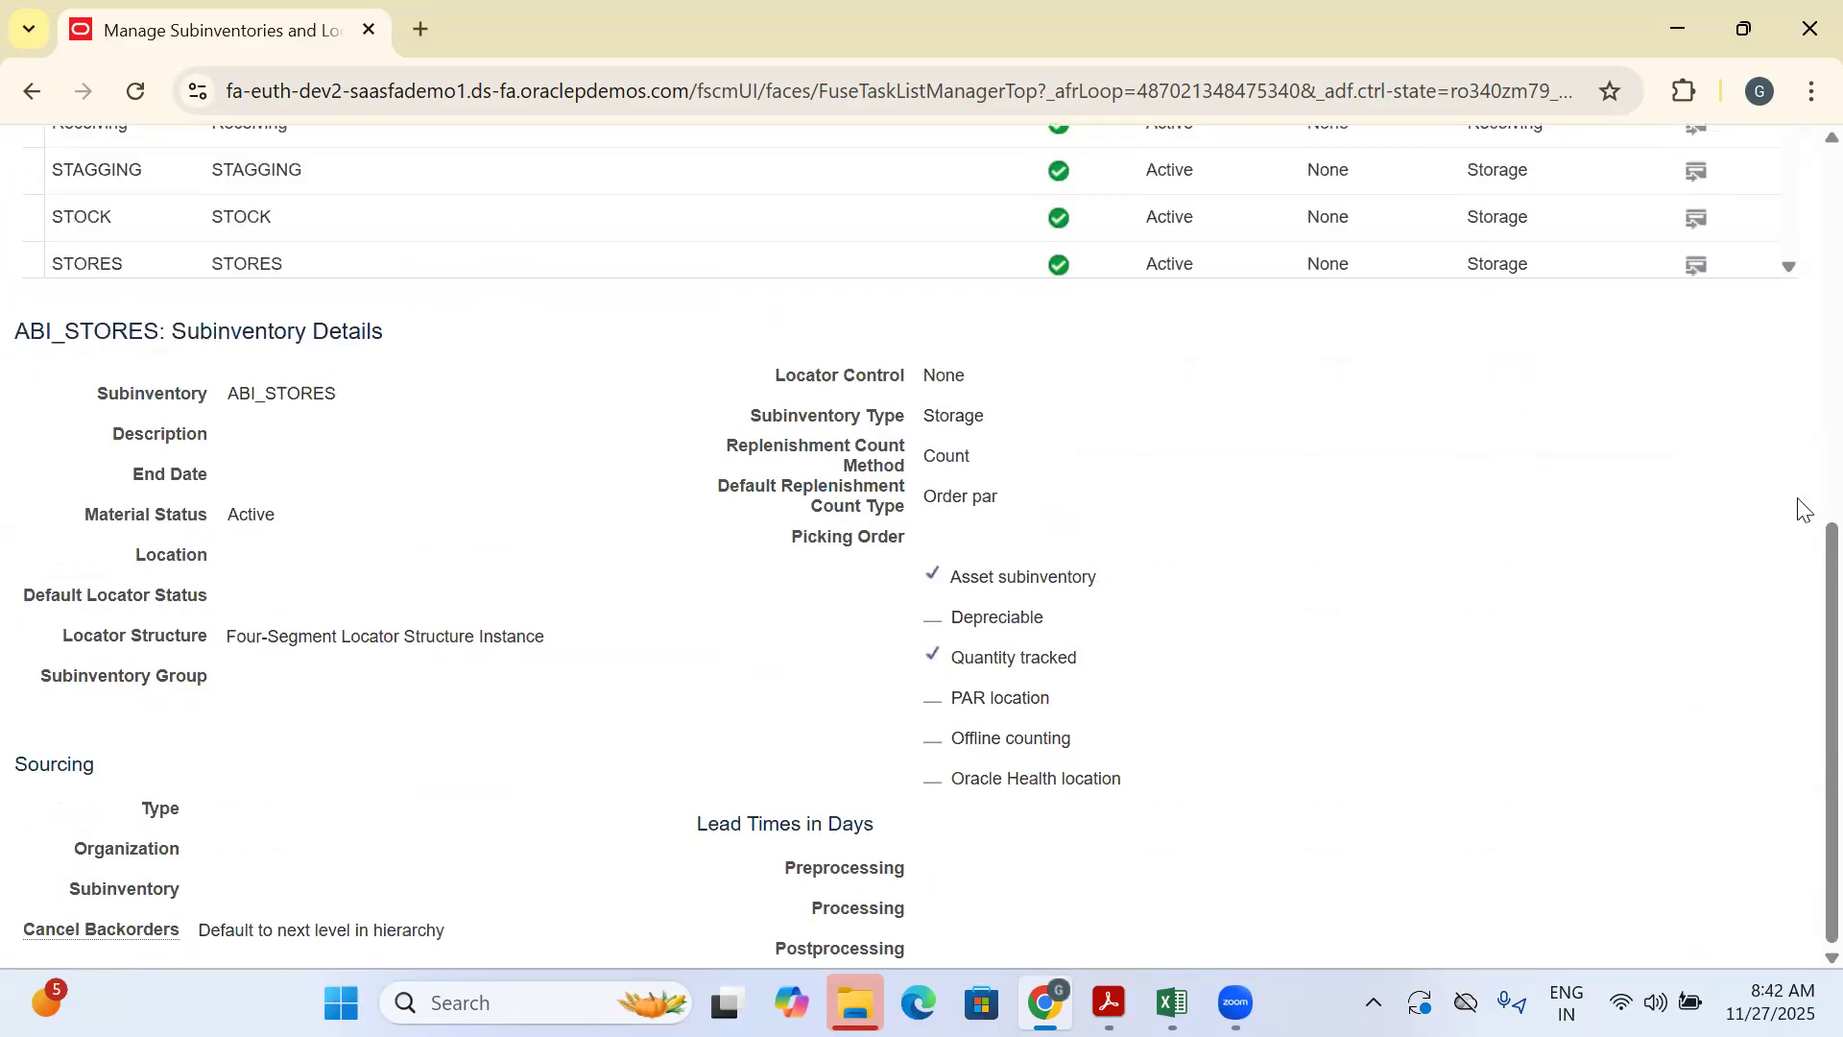
pyautogui.scroll(5, 1798, 498)
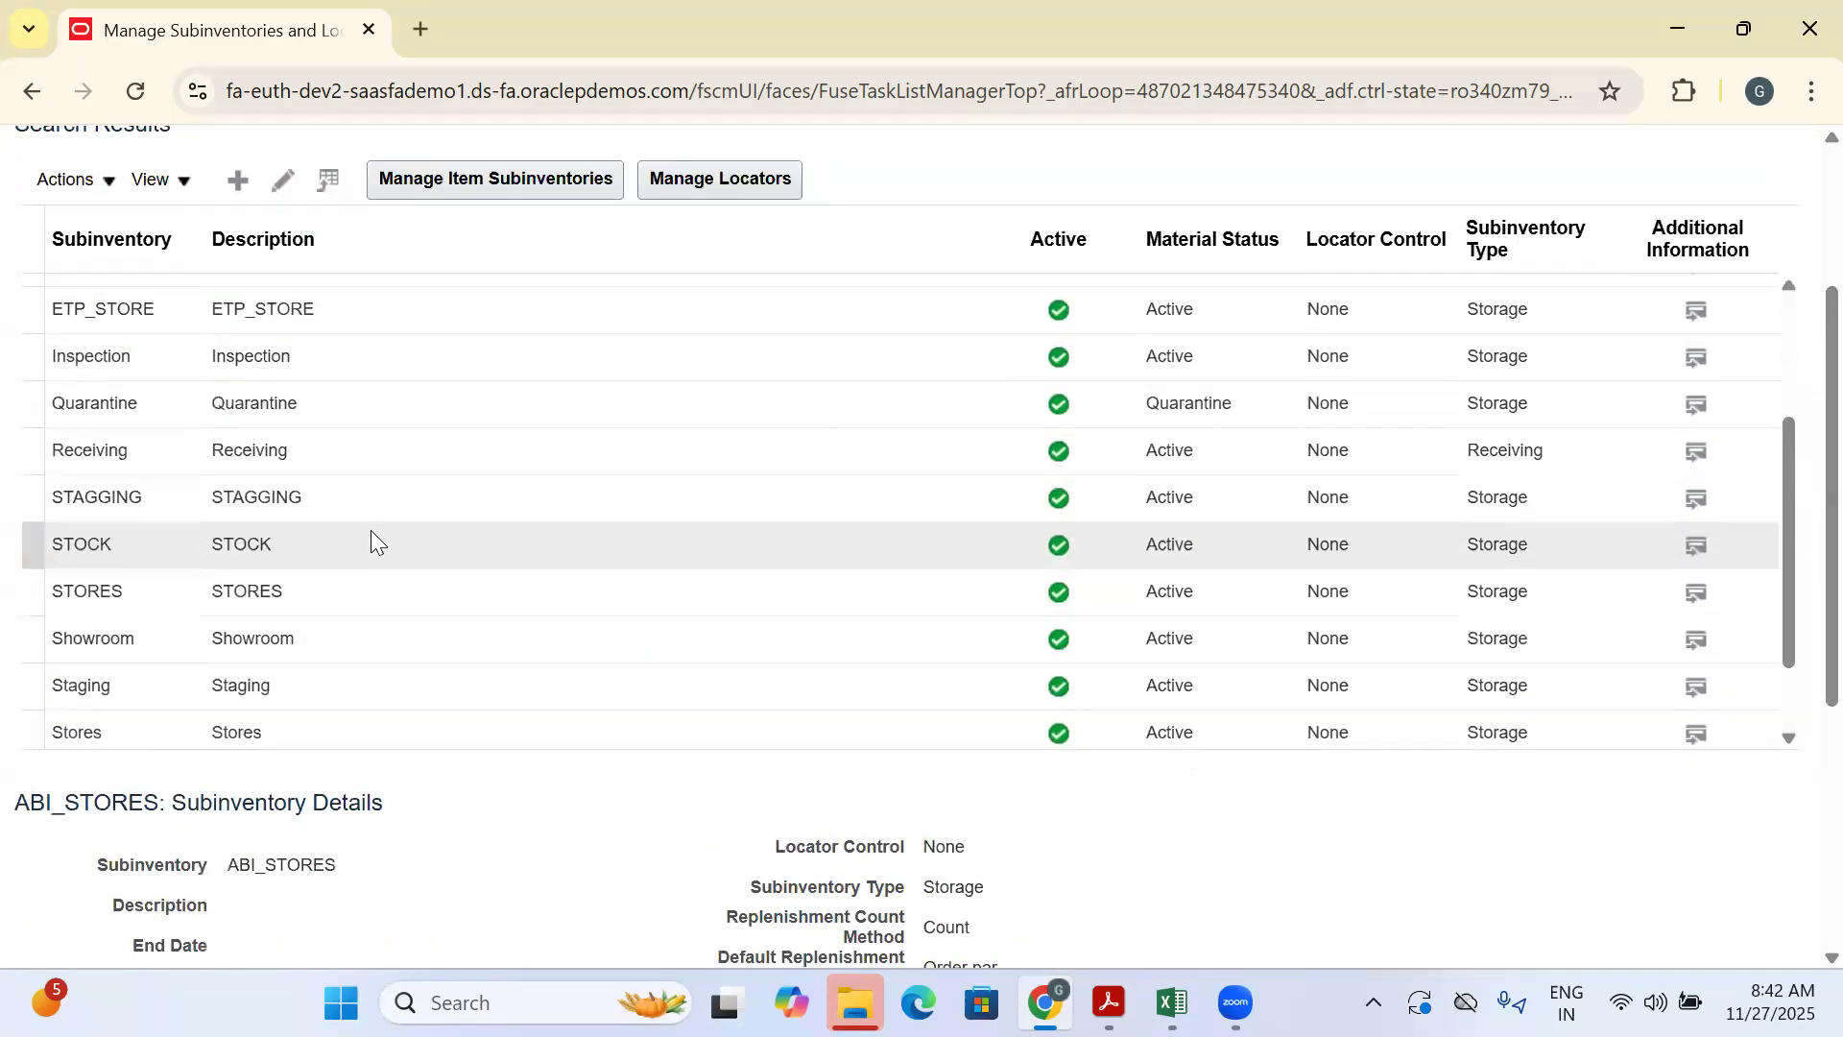
pyautogui.click(302, 729)
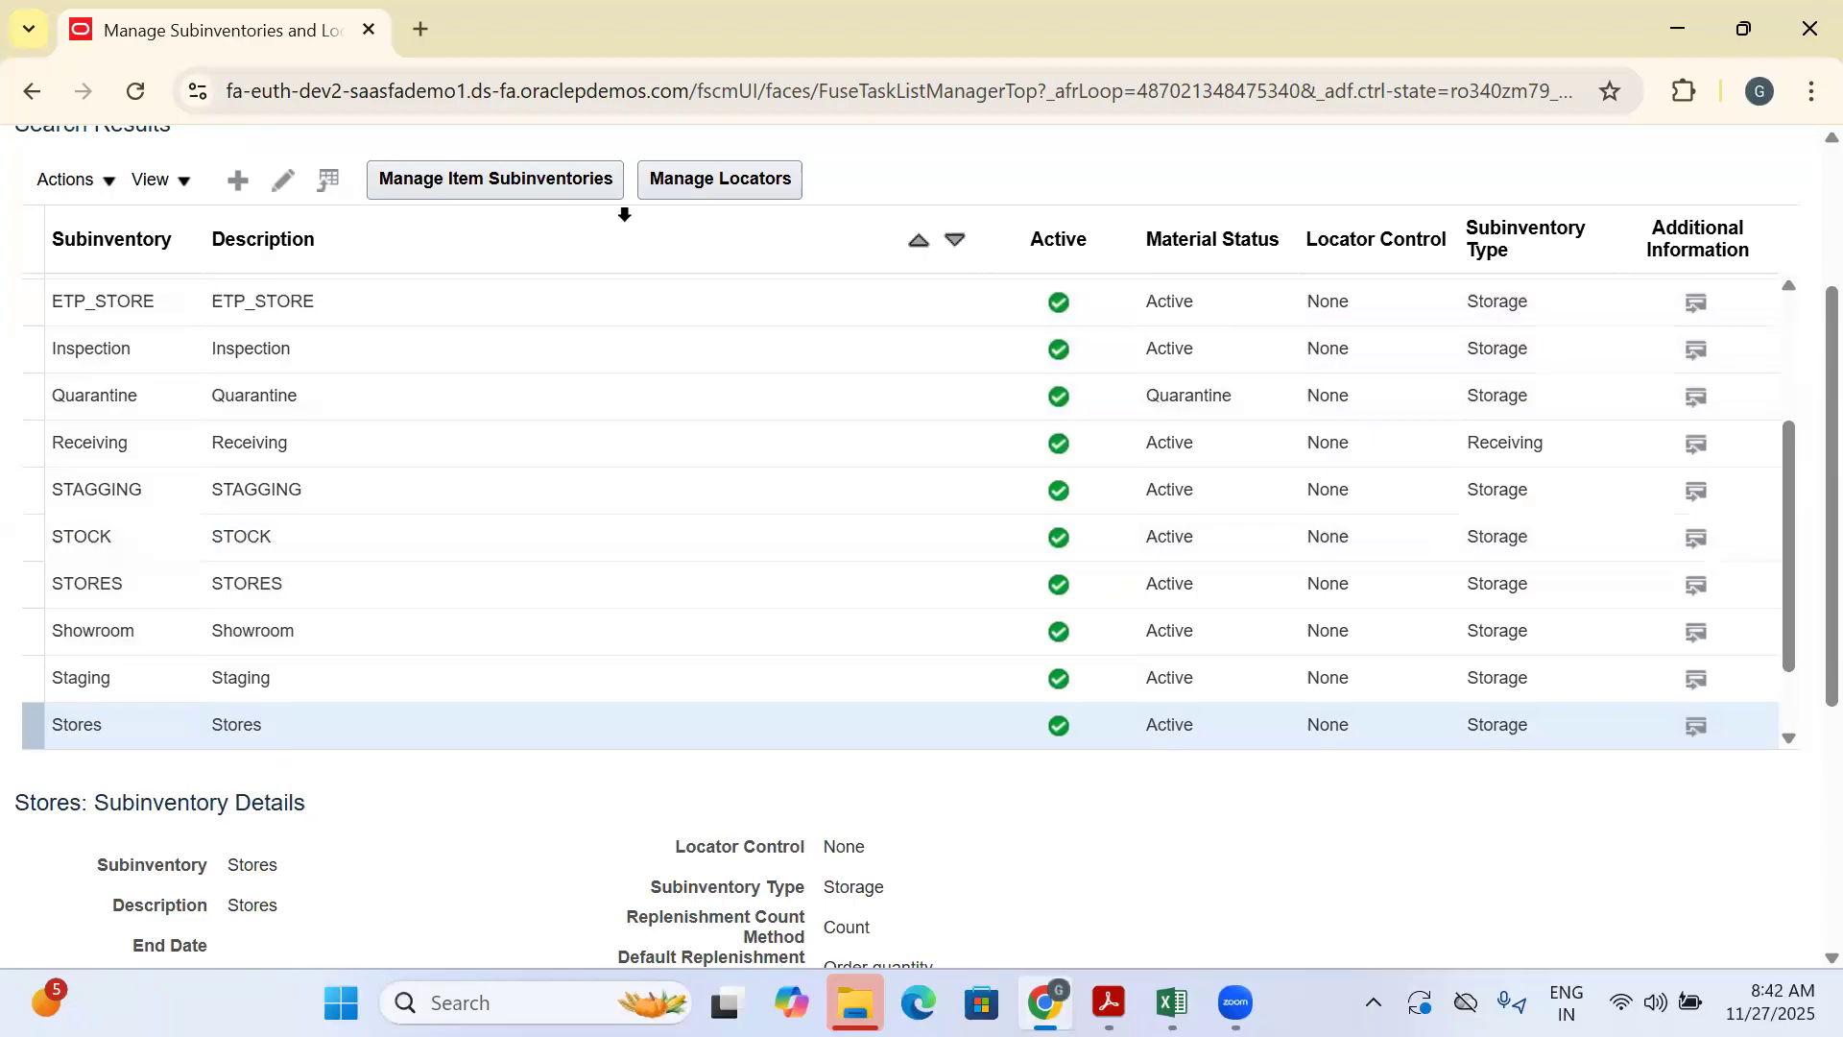
pyautogui.click(492, 184)
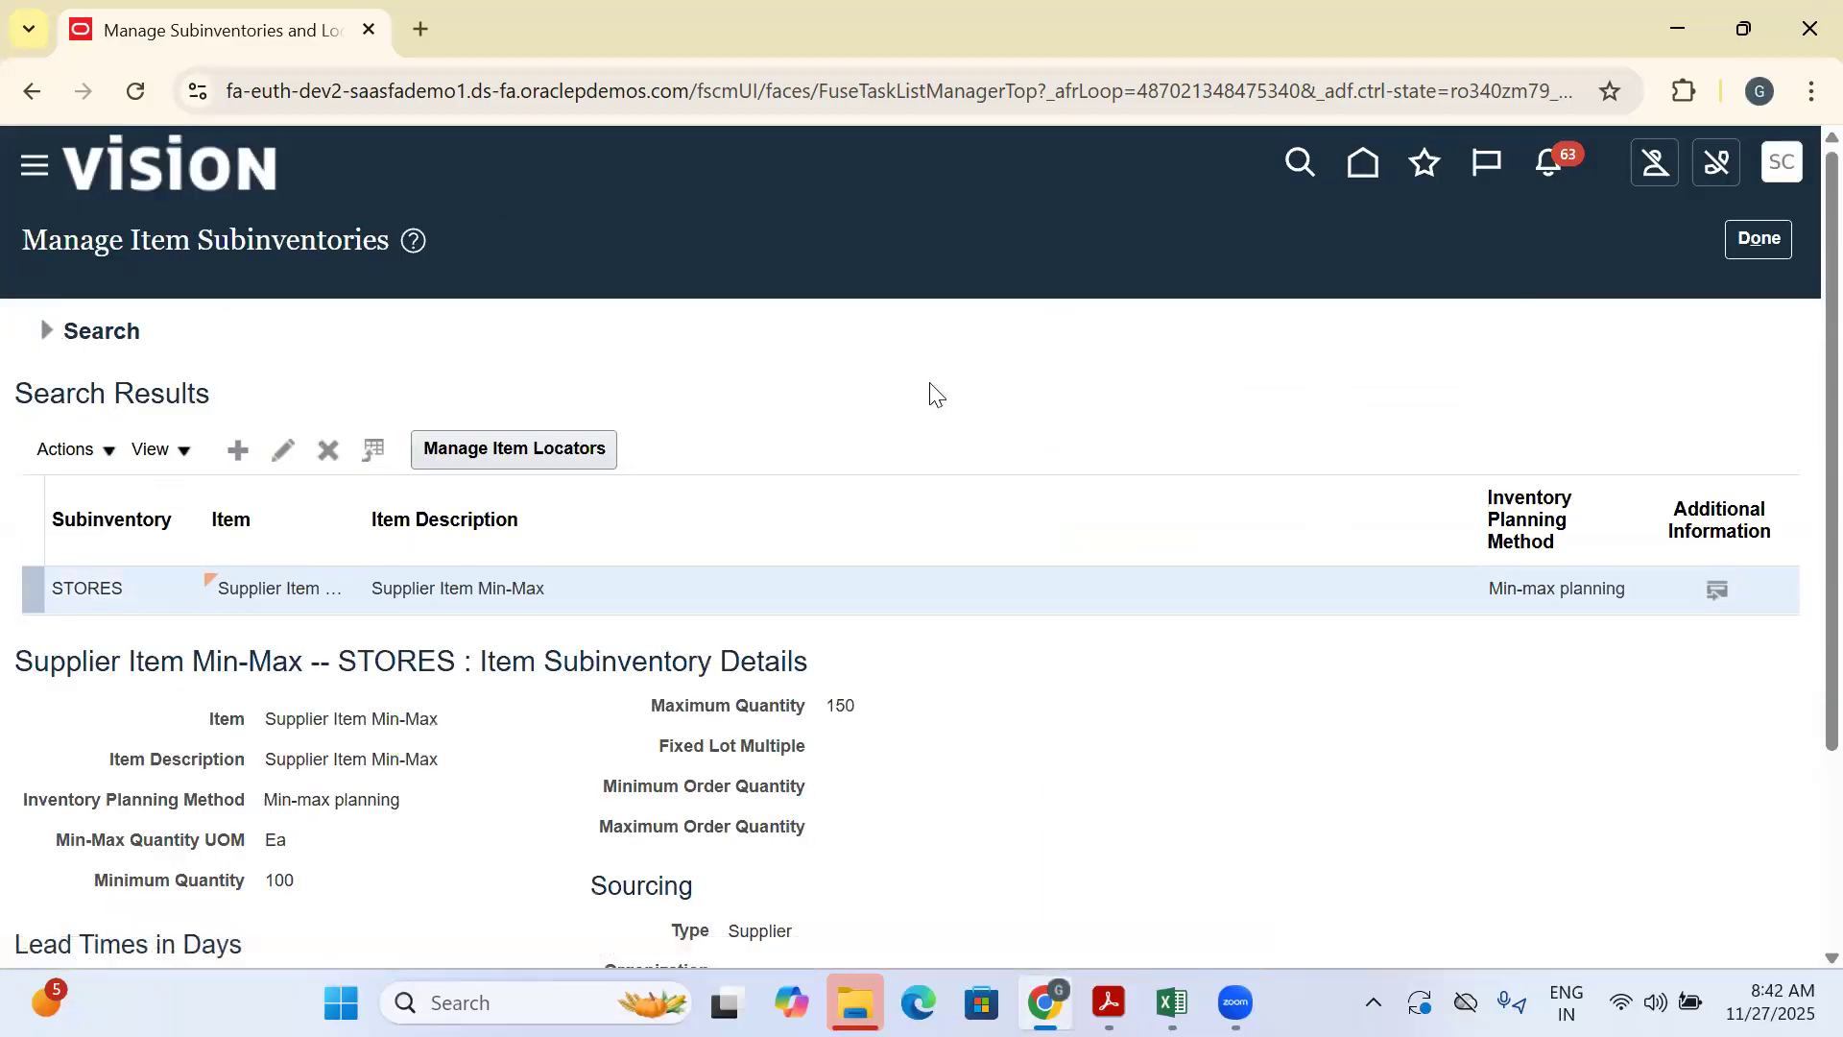
# Start adding an item to the Stores subinventory and choose iPhone 16 as the item
pyautogui.scroll(-3, 282, 325)
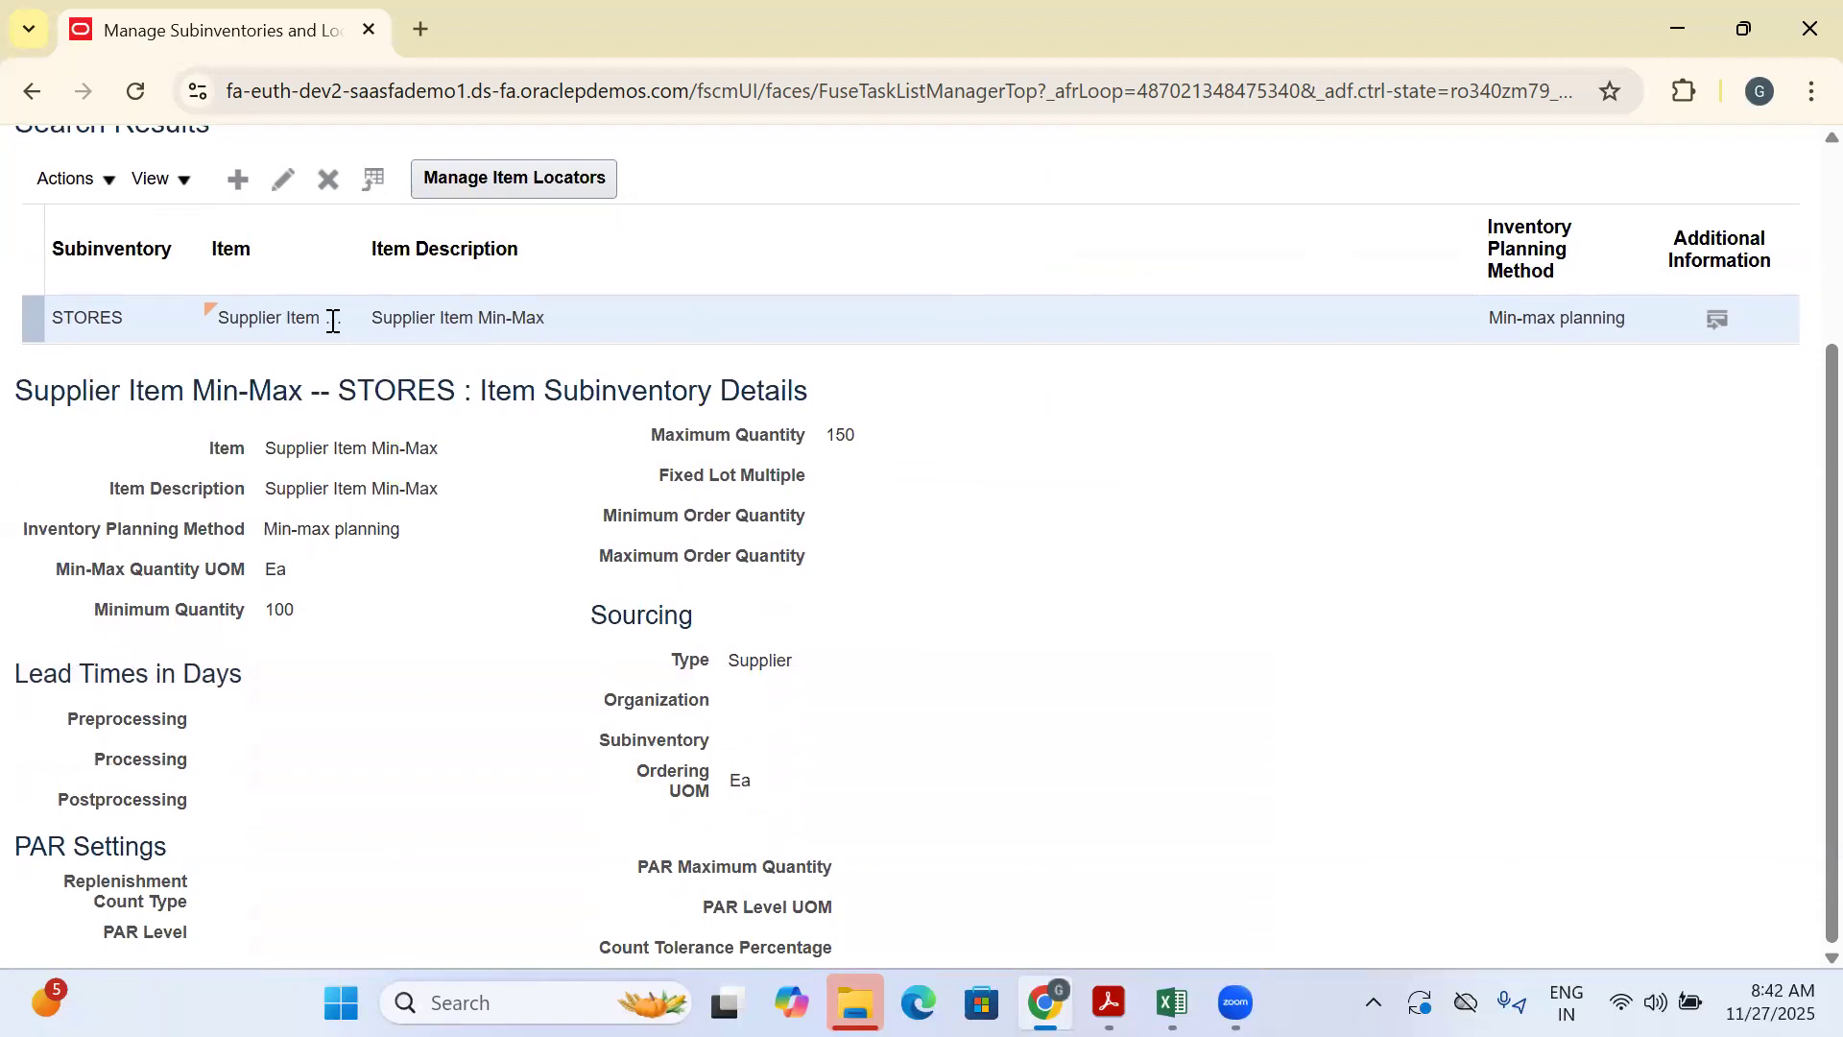
pyautogui.scroll(3, 331, 327)
pyautogui.click(248, 459)
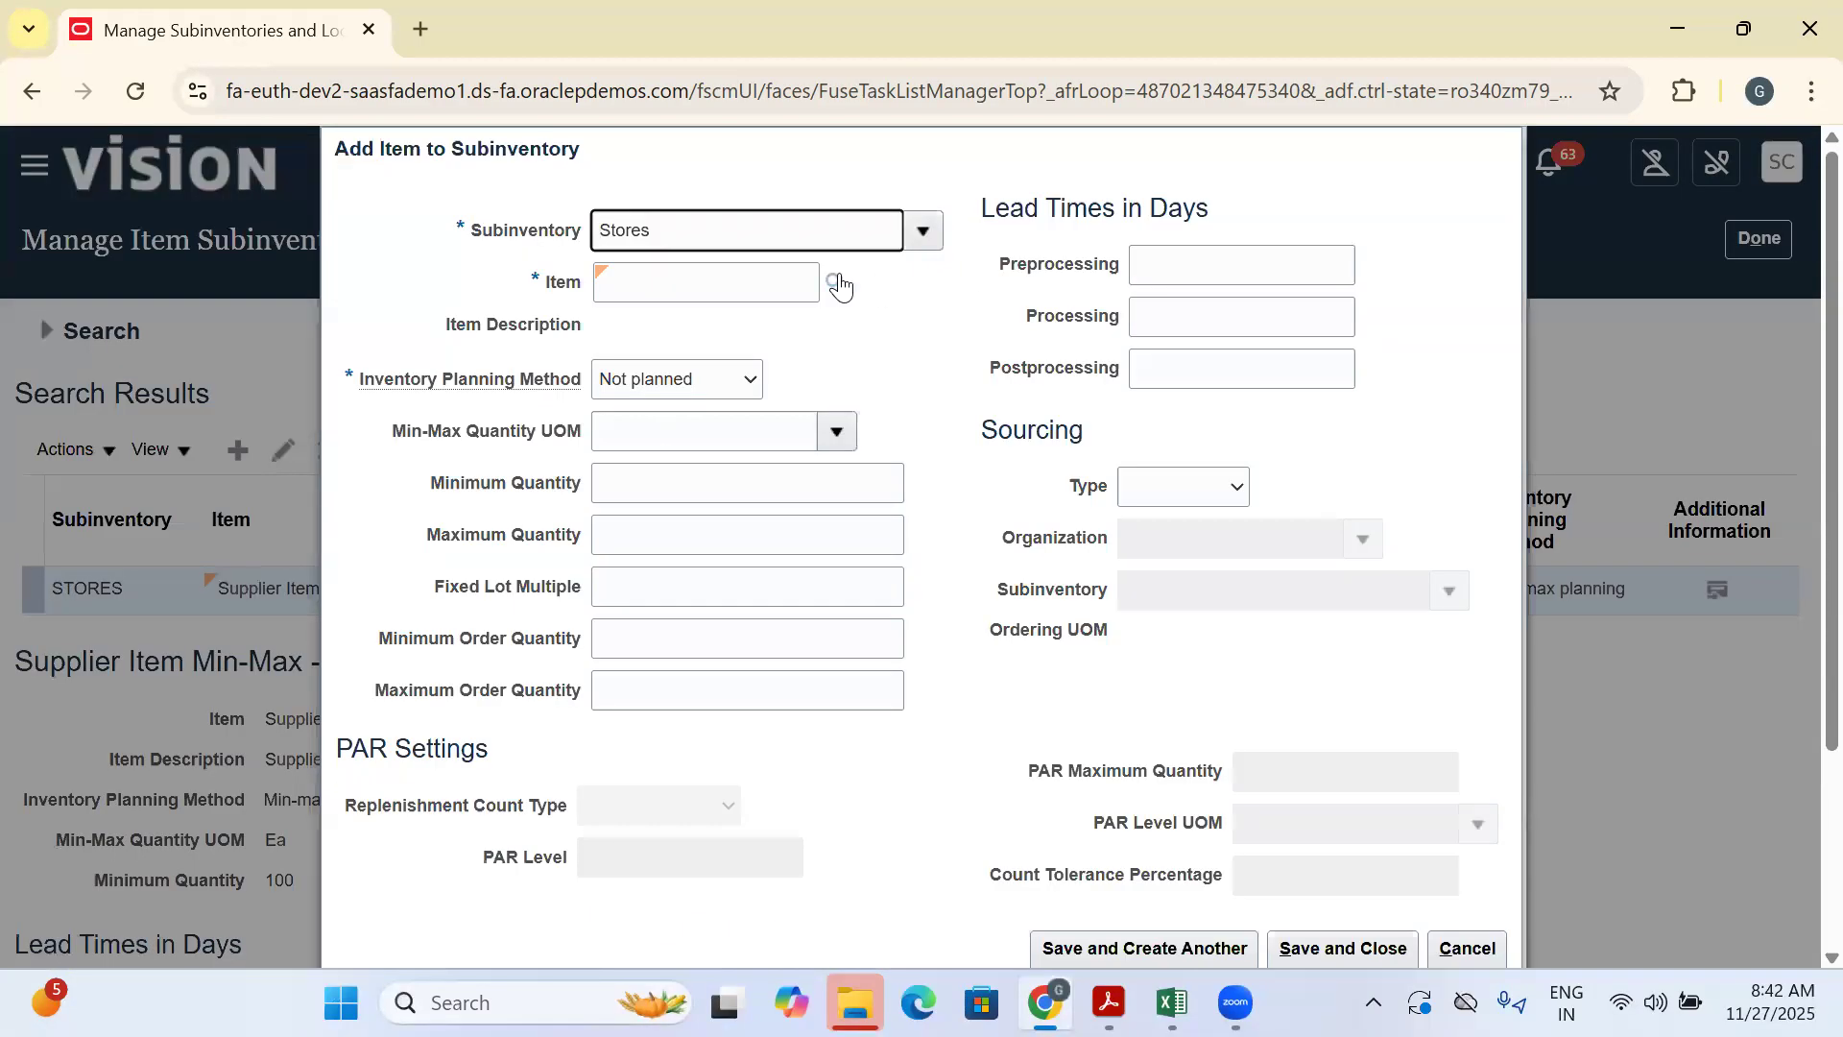
pyautogui.click(683, 282)
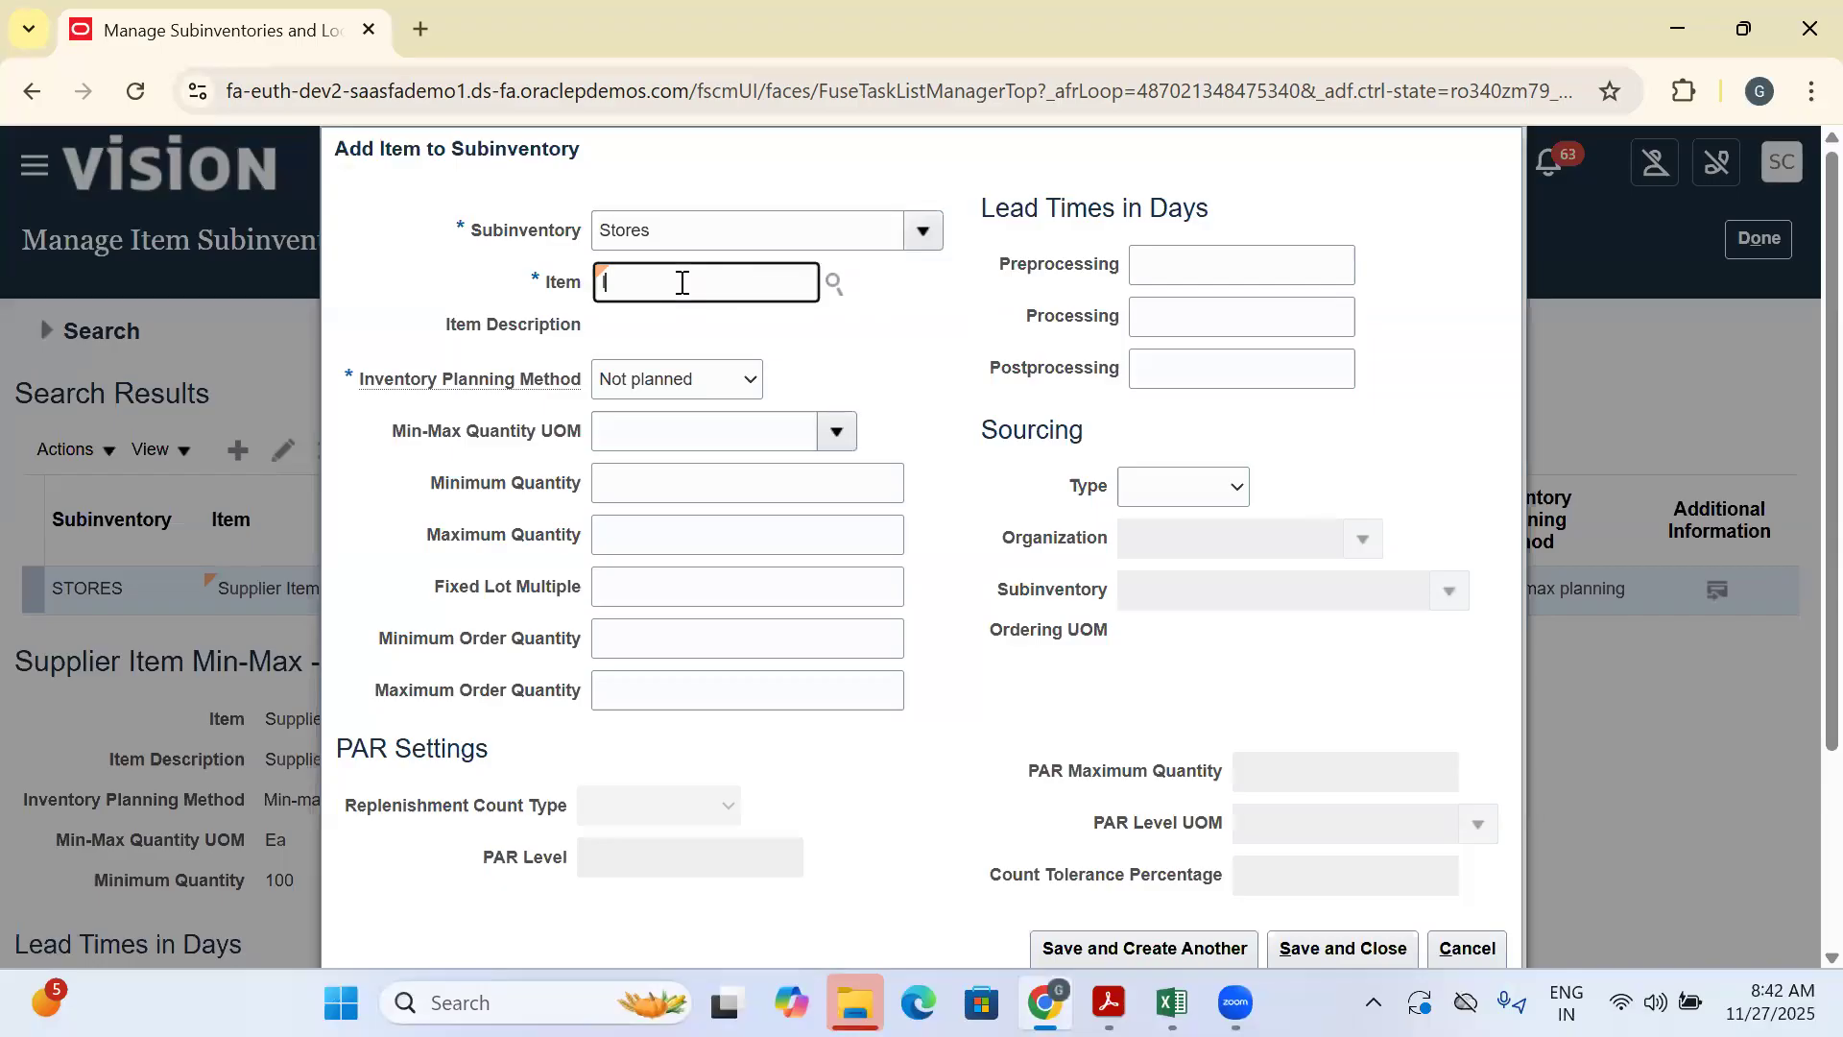
pyautogui.press('Tab')
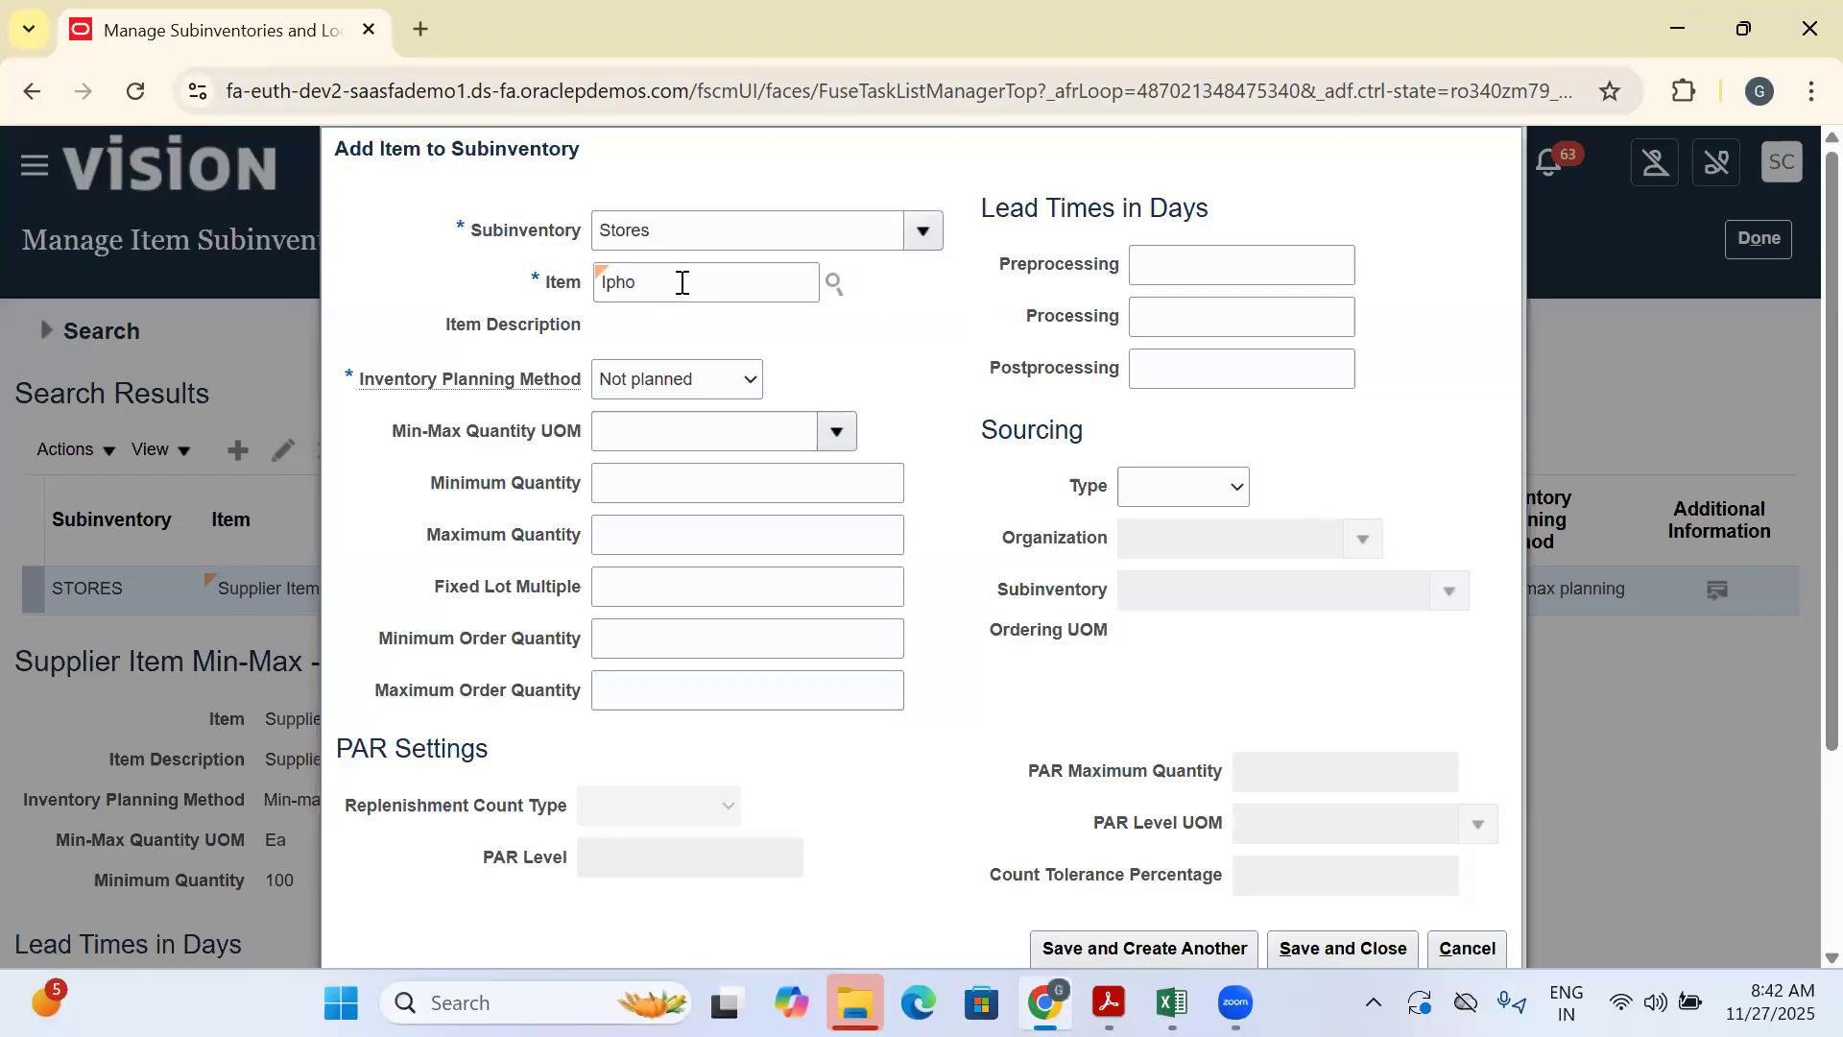
# Set iPhone 16's planning method in Stores to Min-max planning with minimum quantity 100 and maximum quantity 200
pyautogui.click(706, 379)
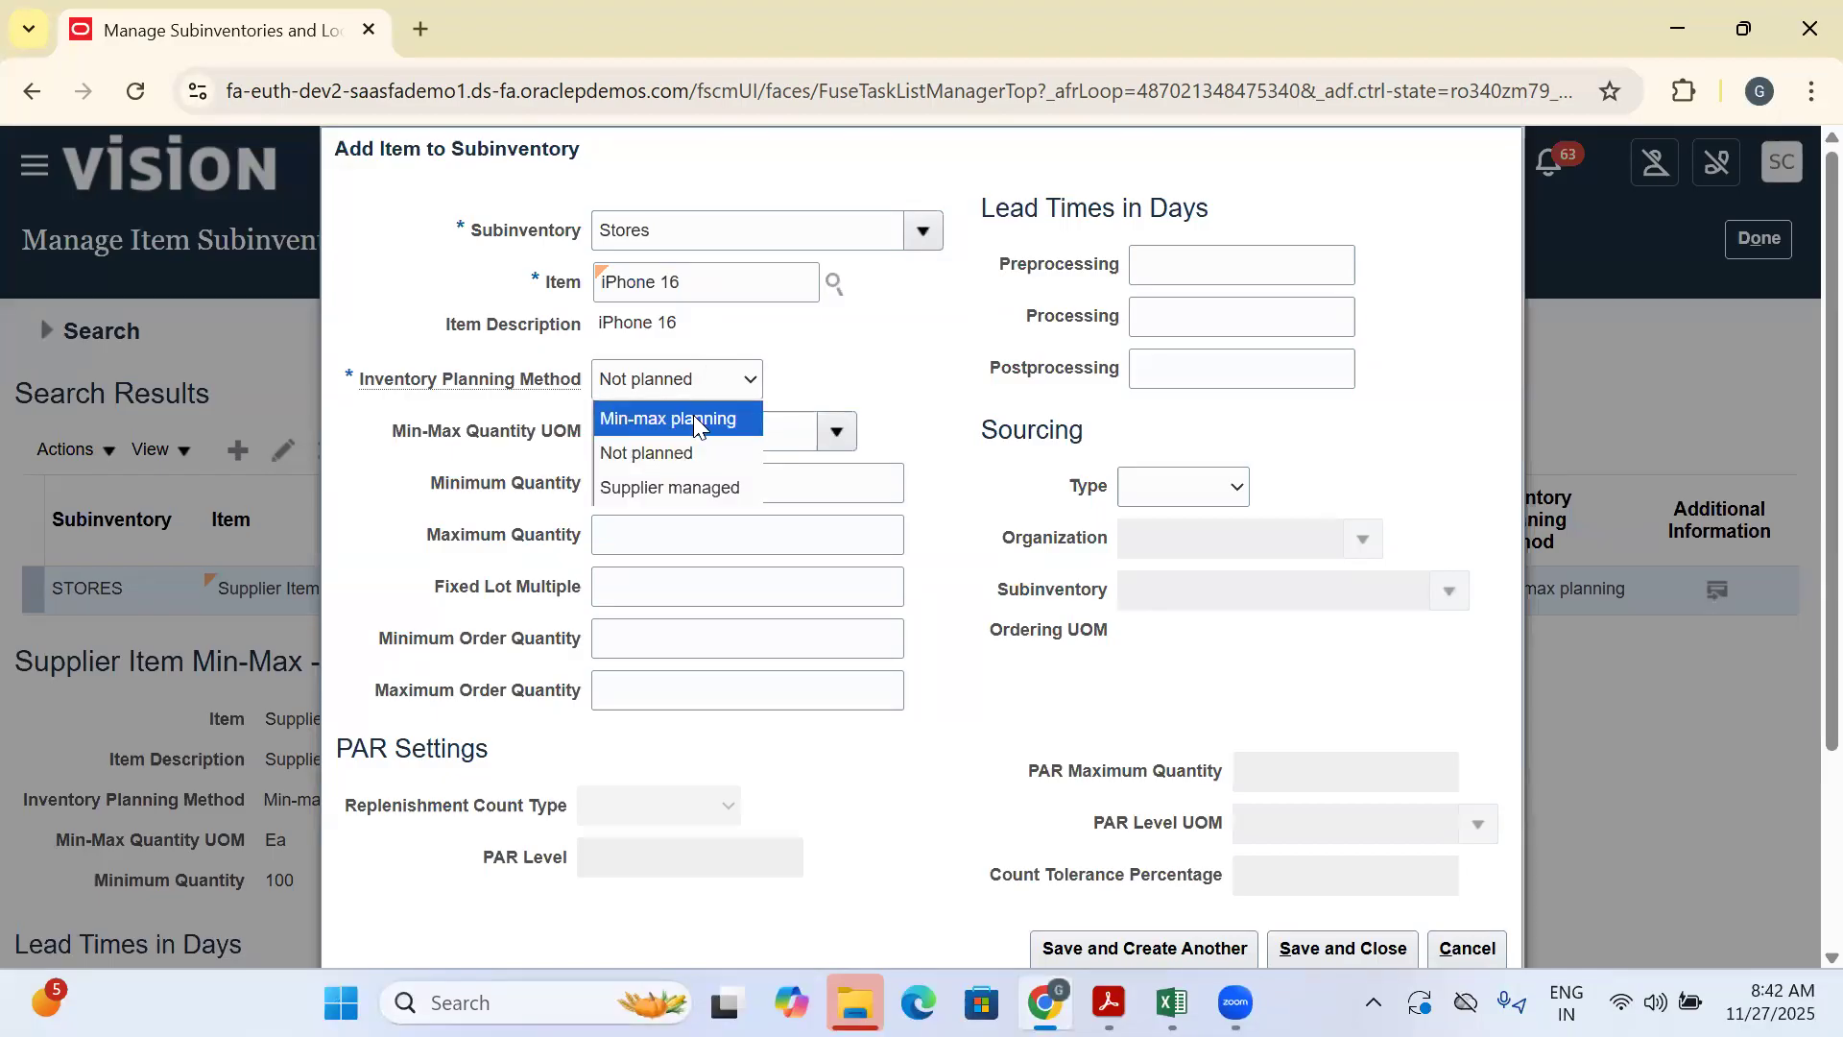
pyautogui.click(691, 416)
pyautogui.click(661, 491)
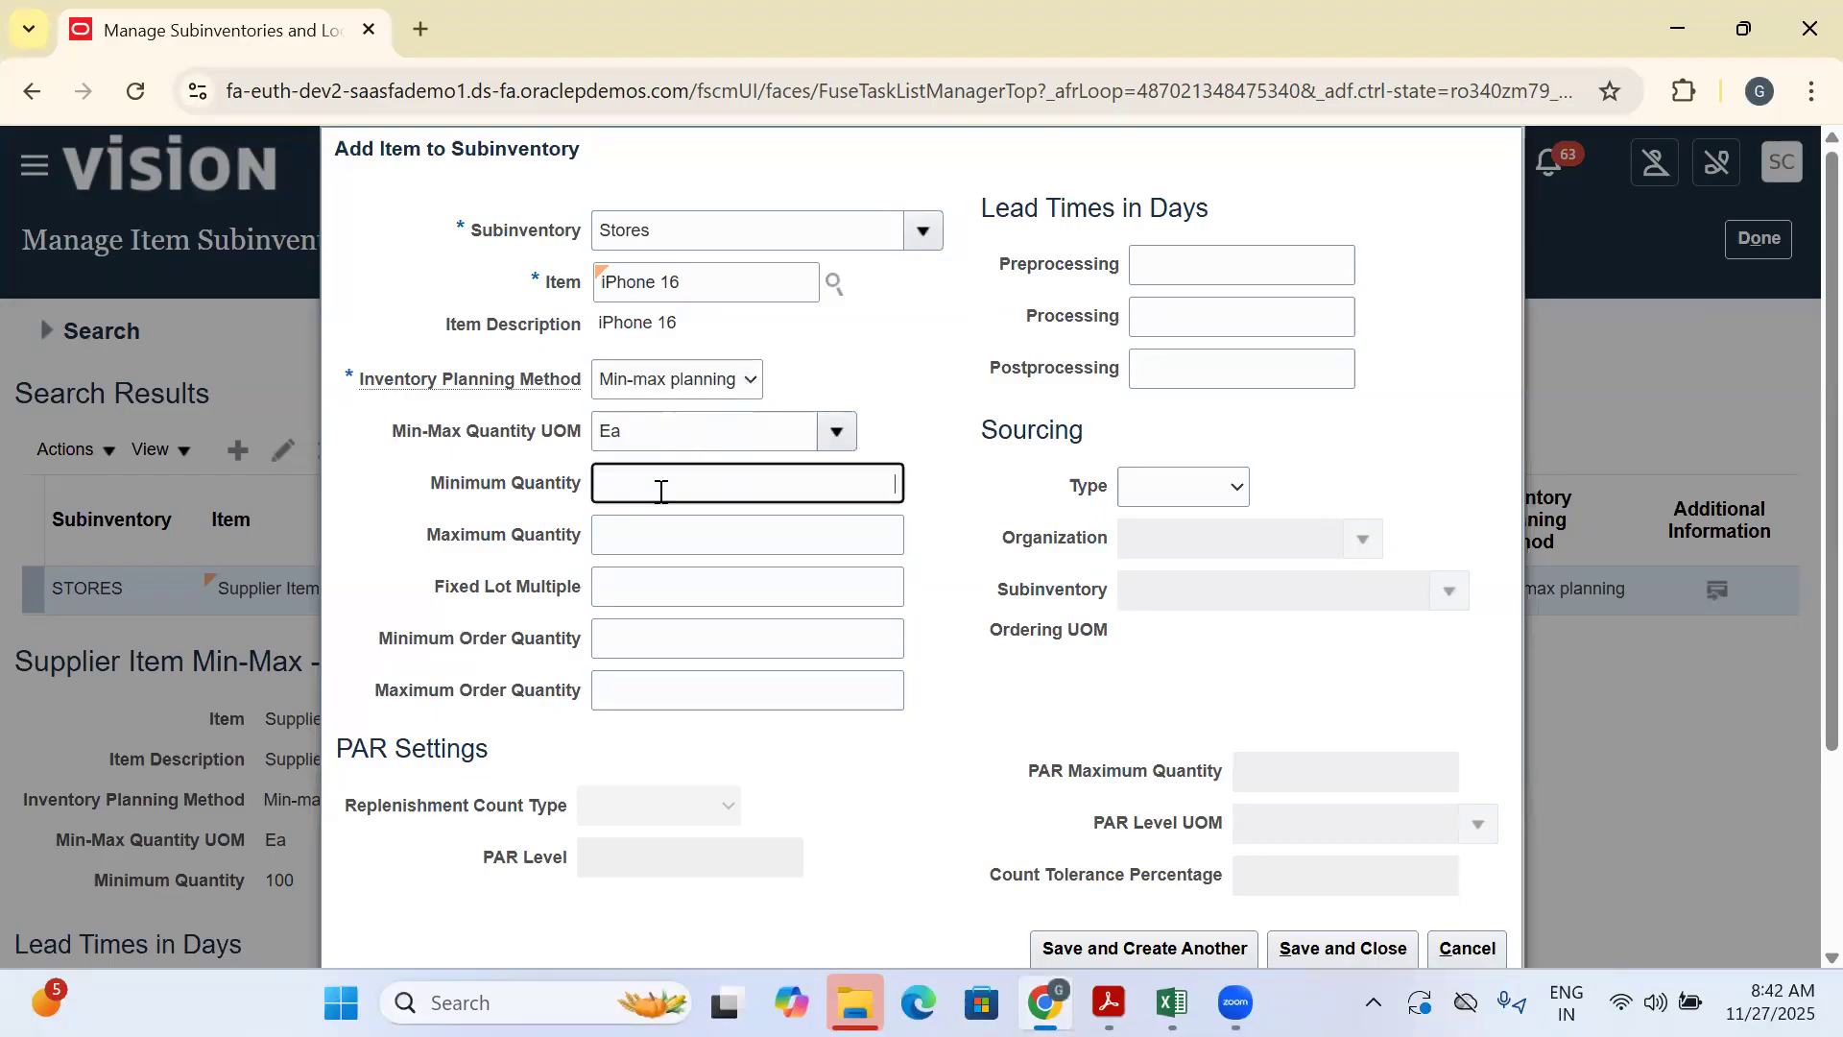
pyautogui.write('100')
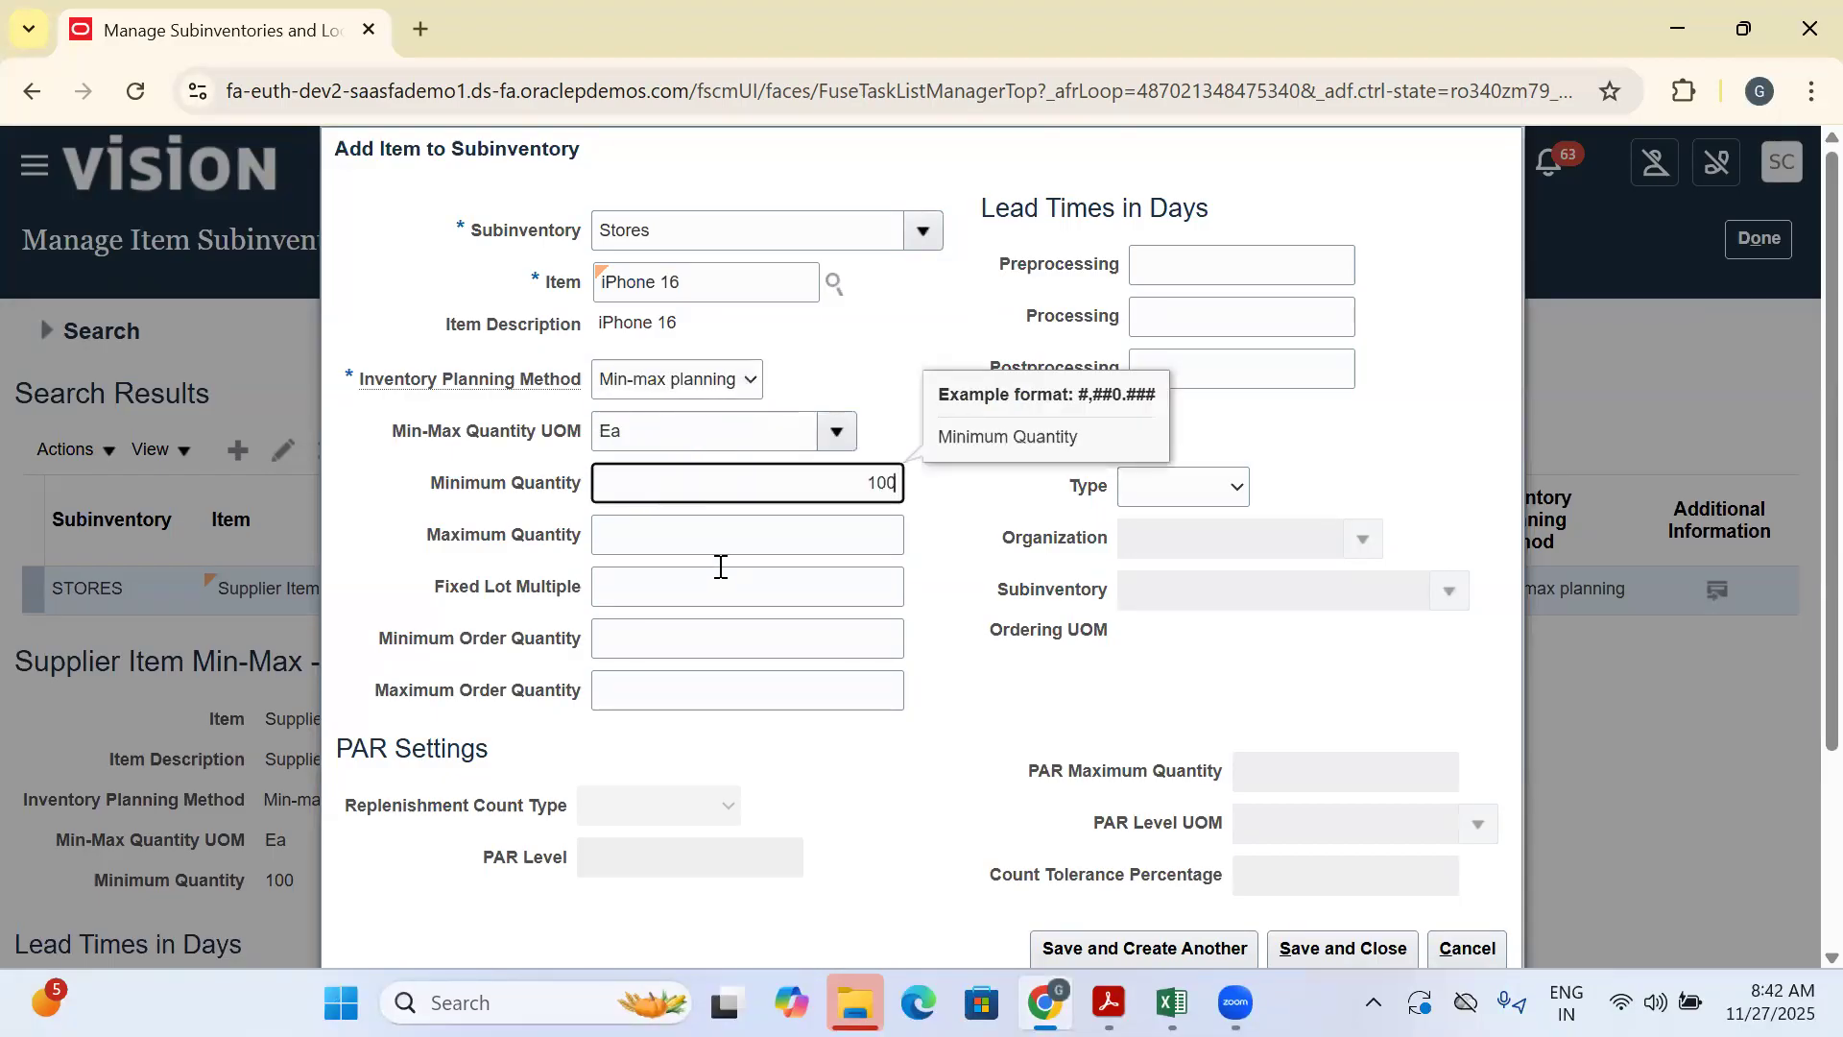
pyautogui.click(721, 569)
pyautogui.write('200')
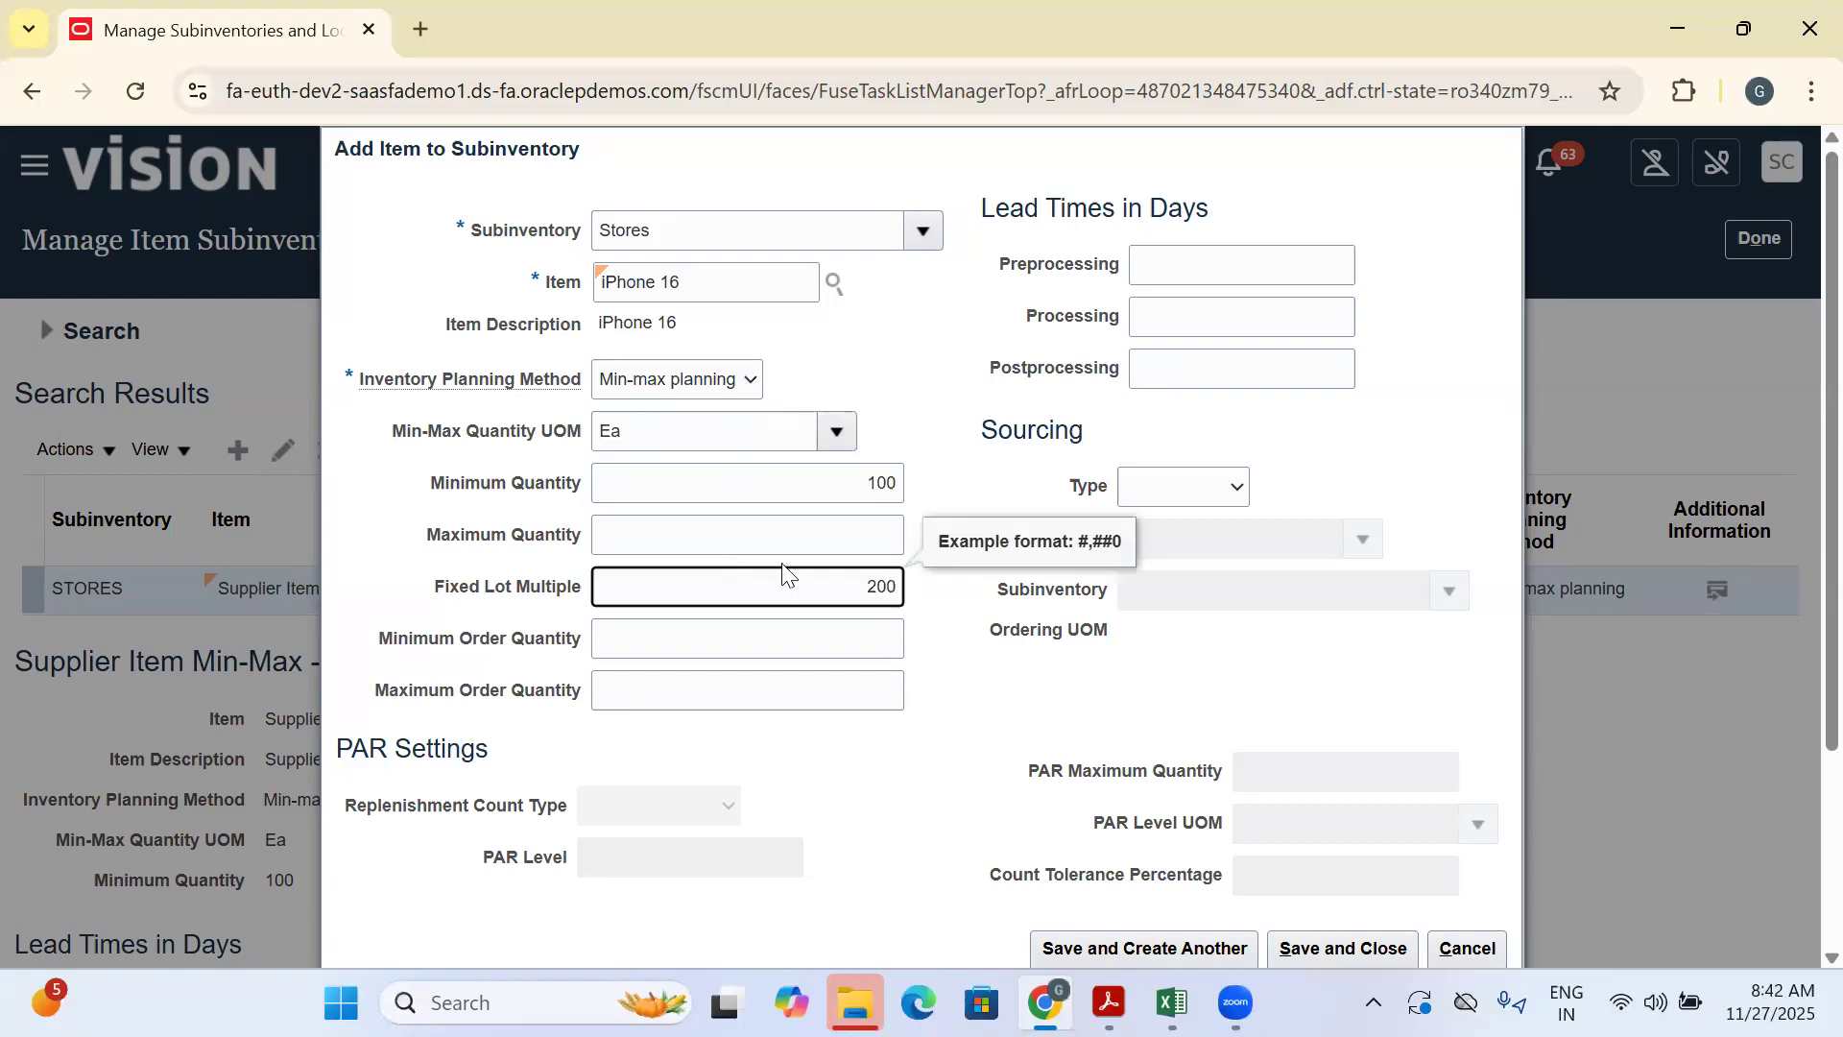
pyautogui.click(802, 543)
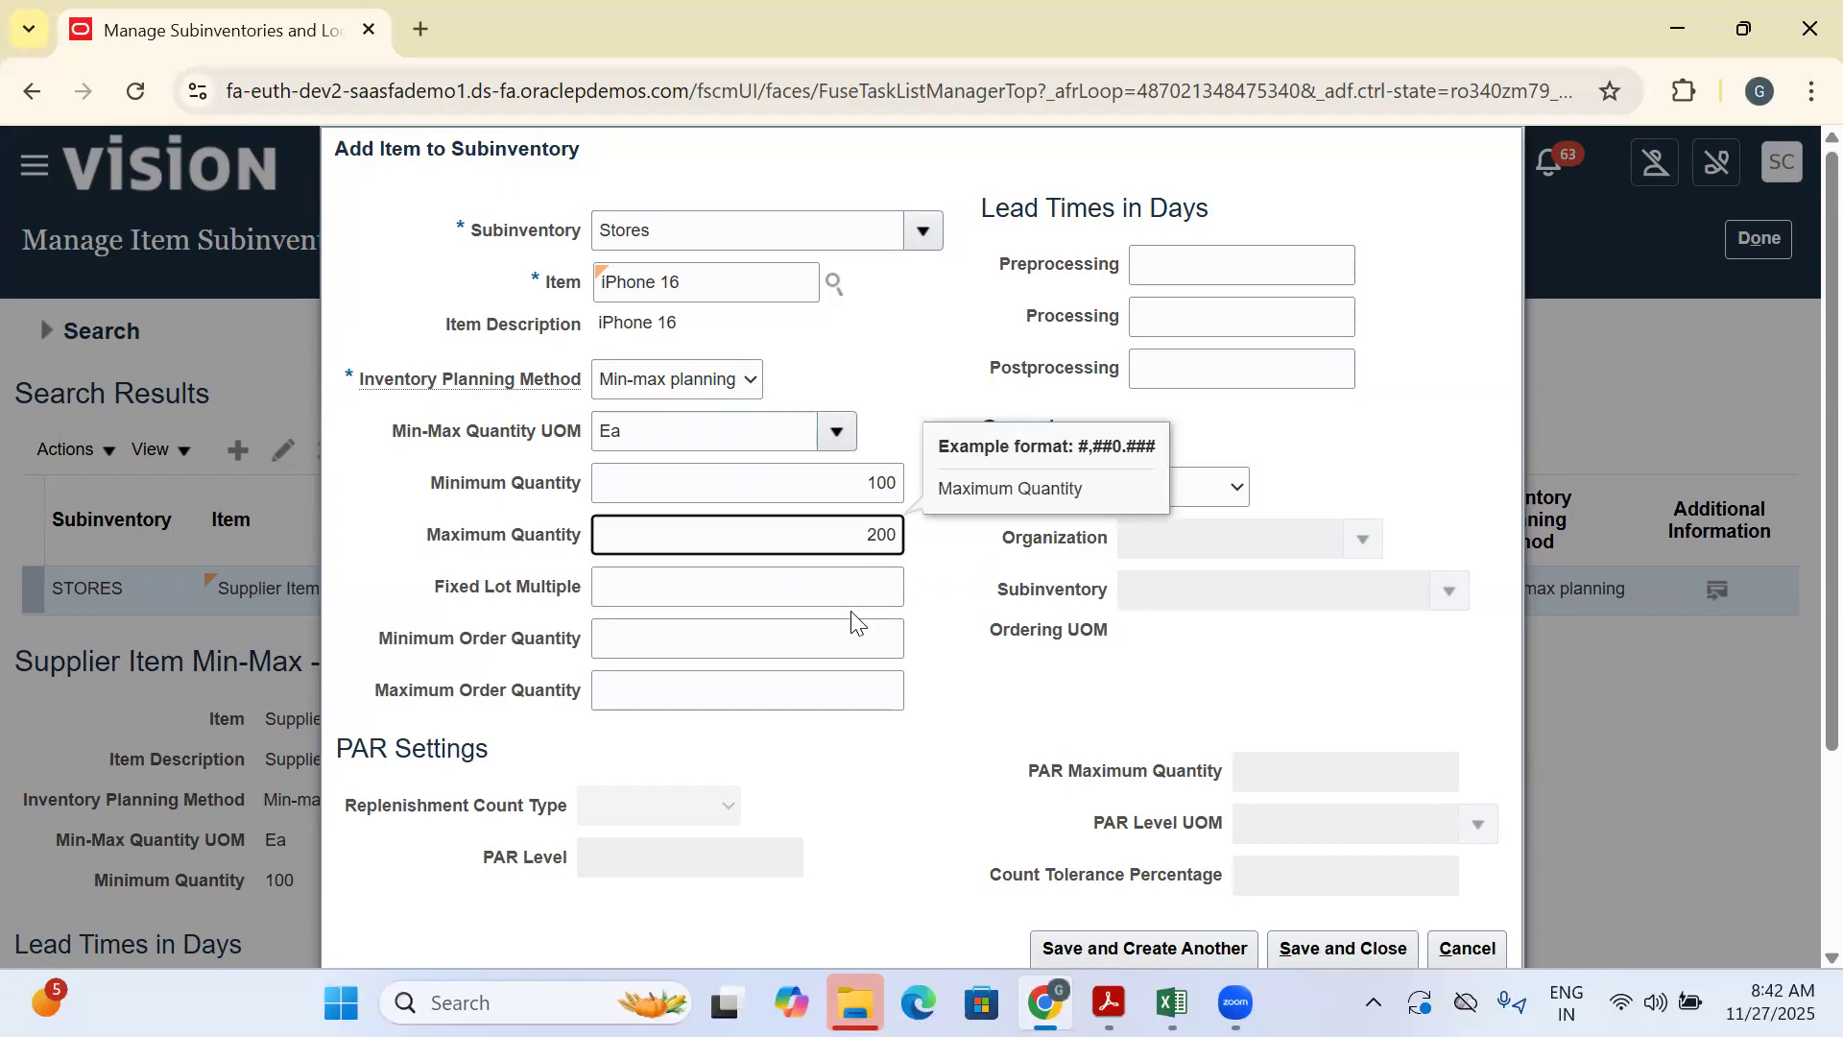
# Set the sourcing type to Supplier for iPhone 16 in the Stores subinventory
pyautogui.click(988, 689)
pyautogui.click(1177, 467)
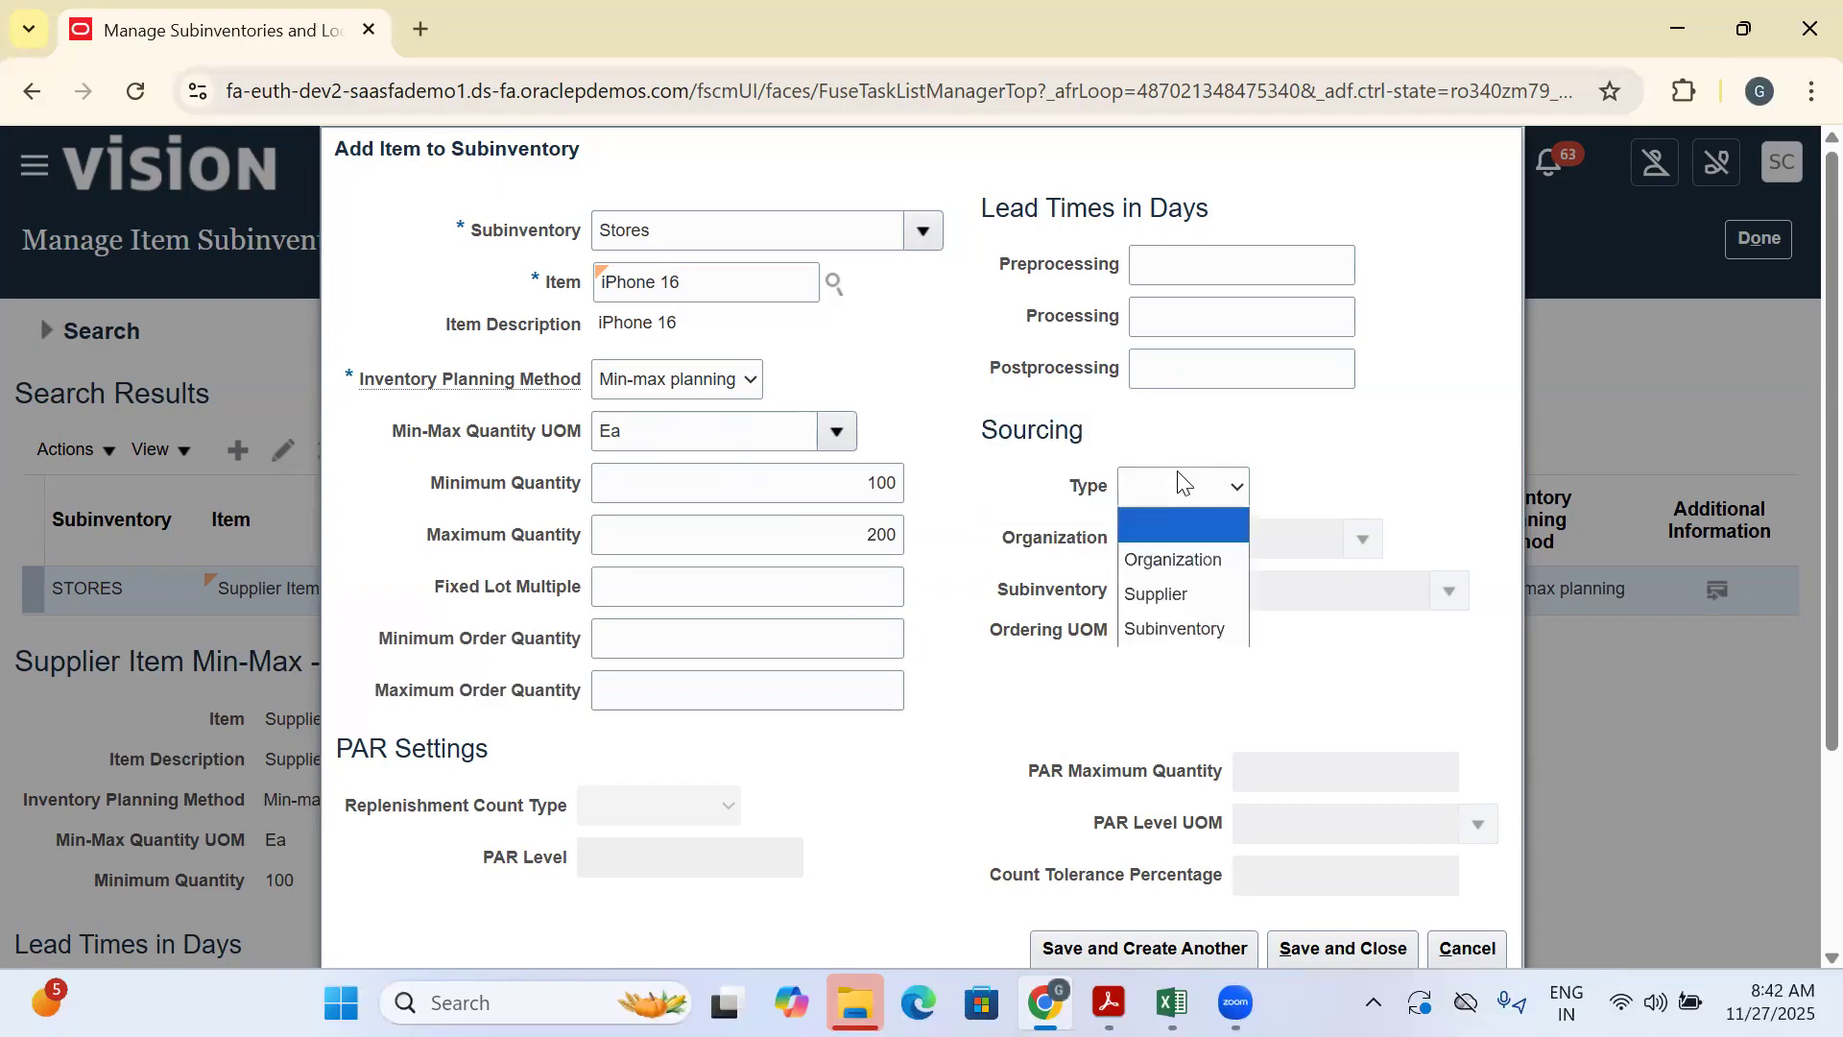
pyautogui.click(1185, 603)
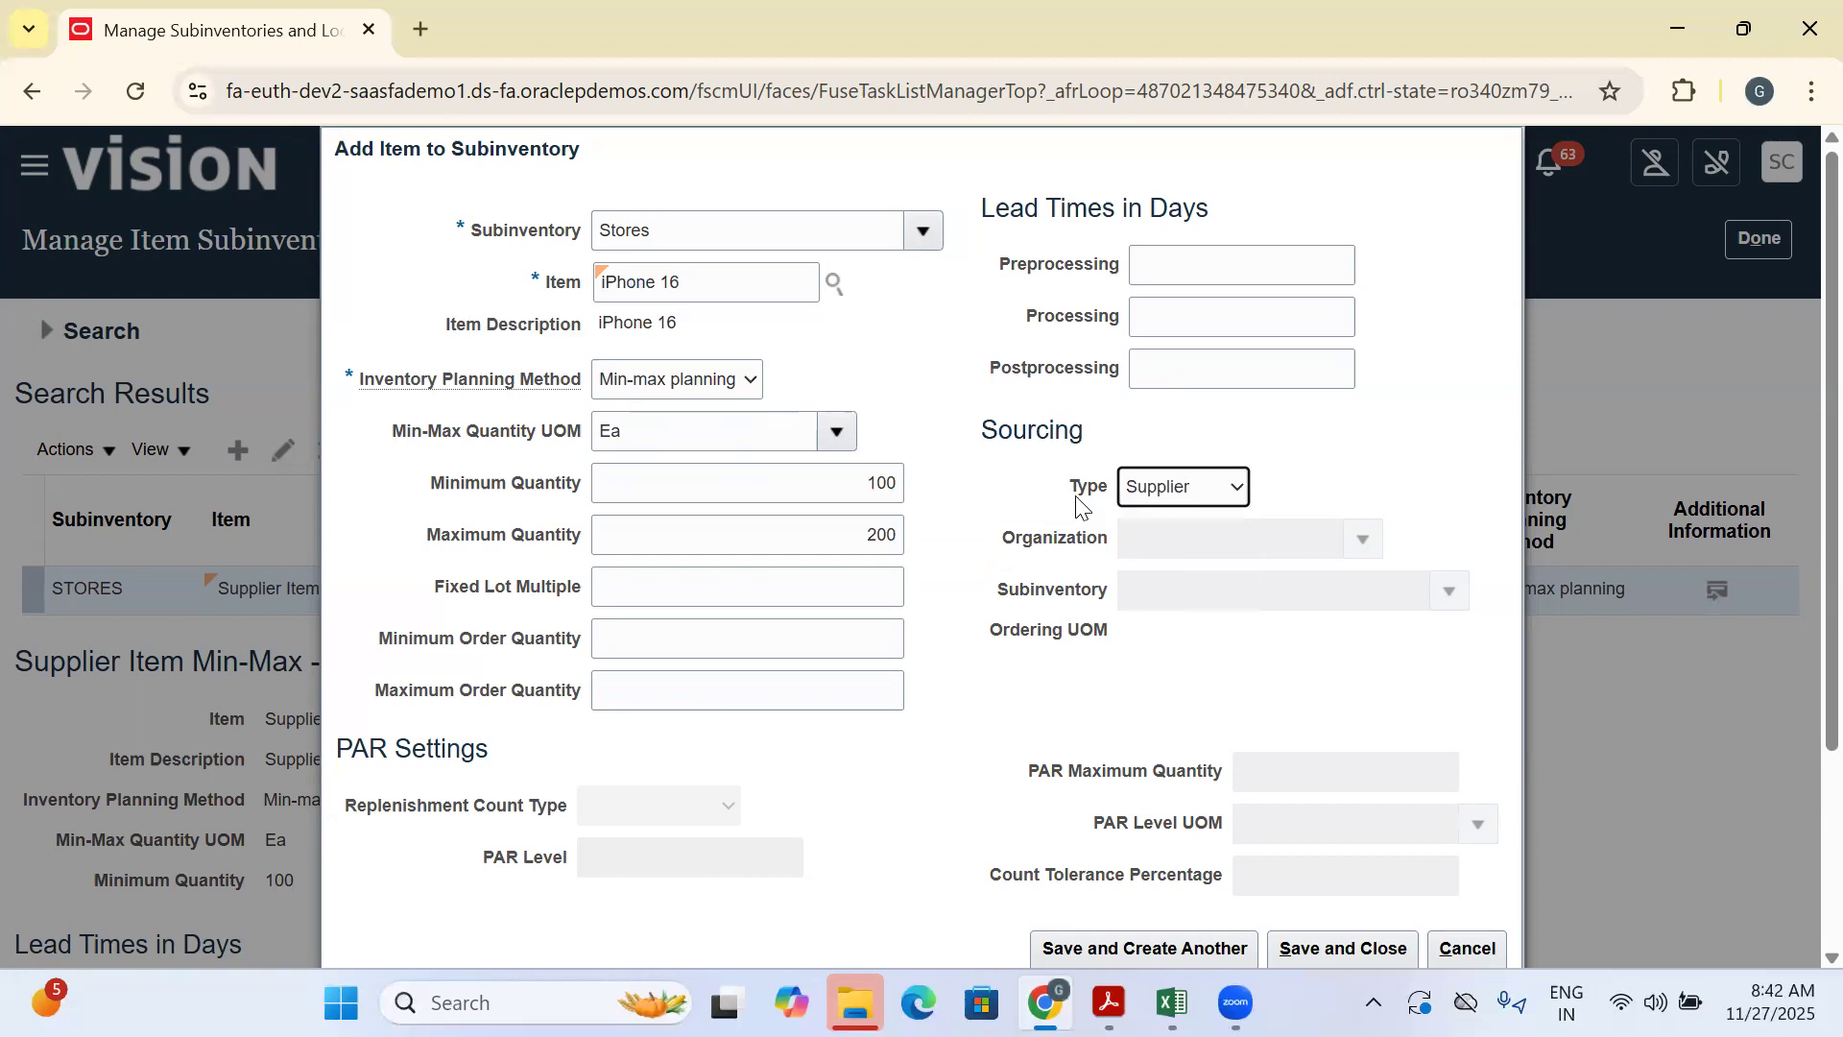
# Copy the sourcing Type field into cell D700 of the Excel notes and set its pasted value to Supplier
pyautogui.moveTo(1060, 480); pyautogui.dragTo(1269, 501)
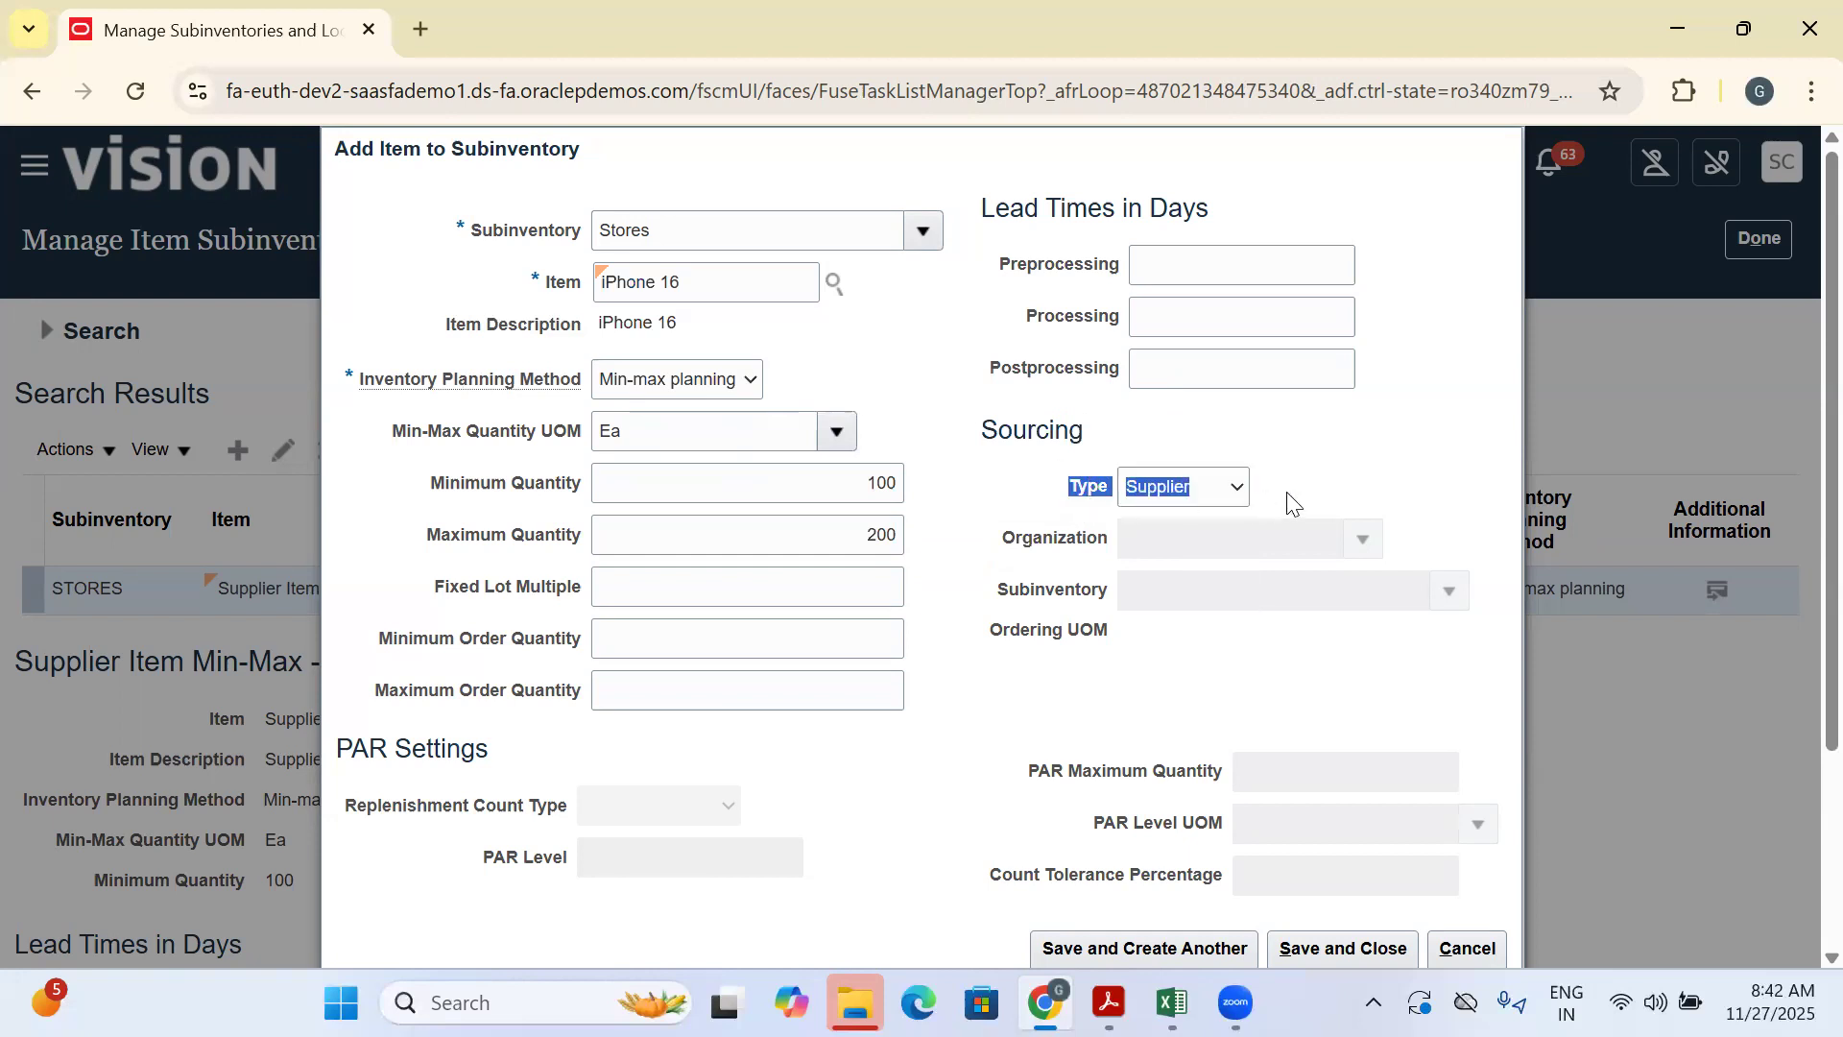
pyautogui.click(1172, 1002)
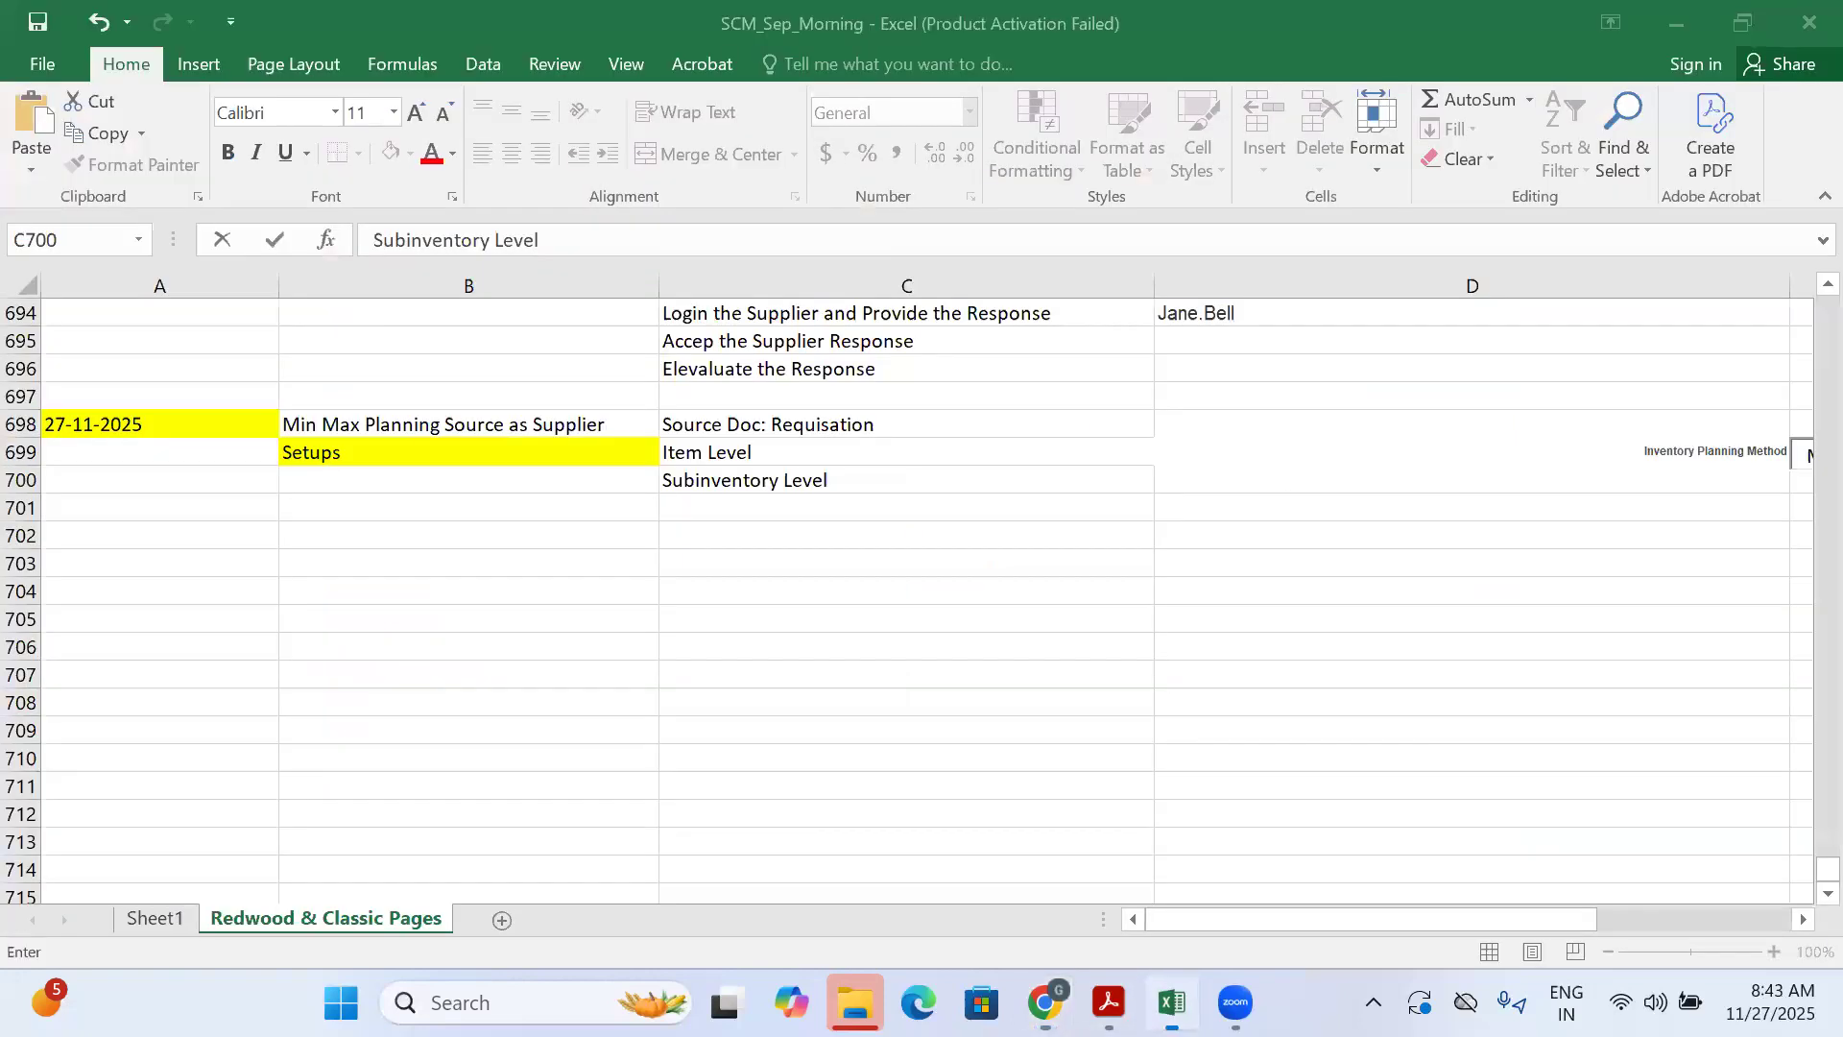
pyautogui.click(1307, 484)
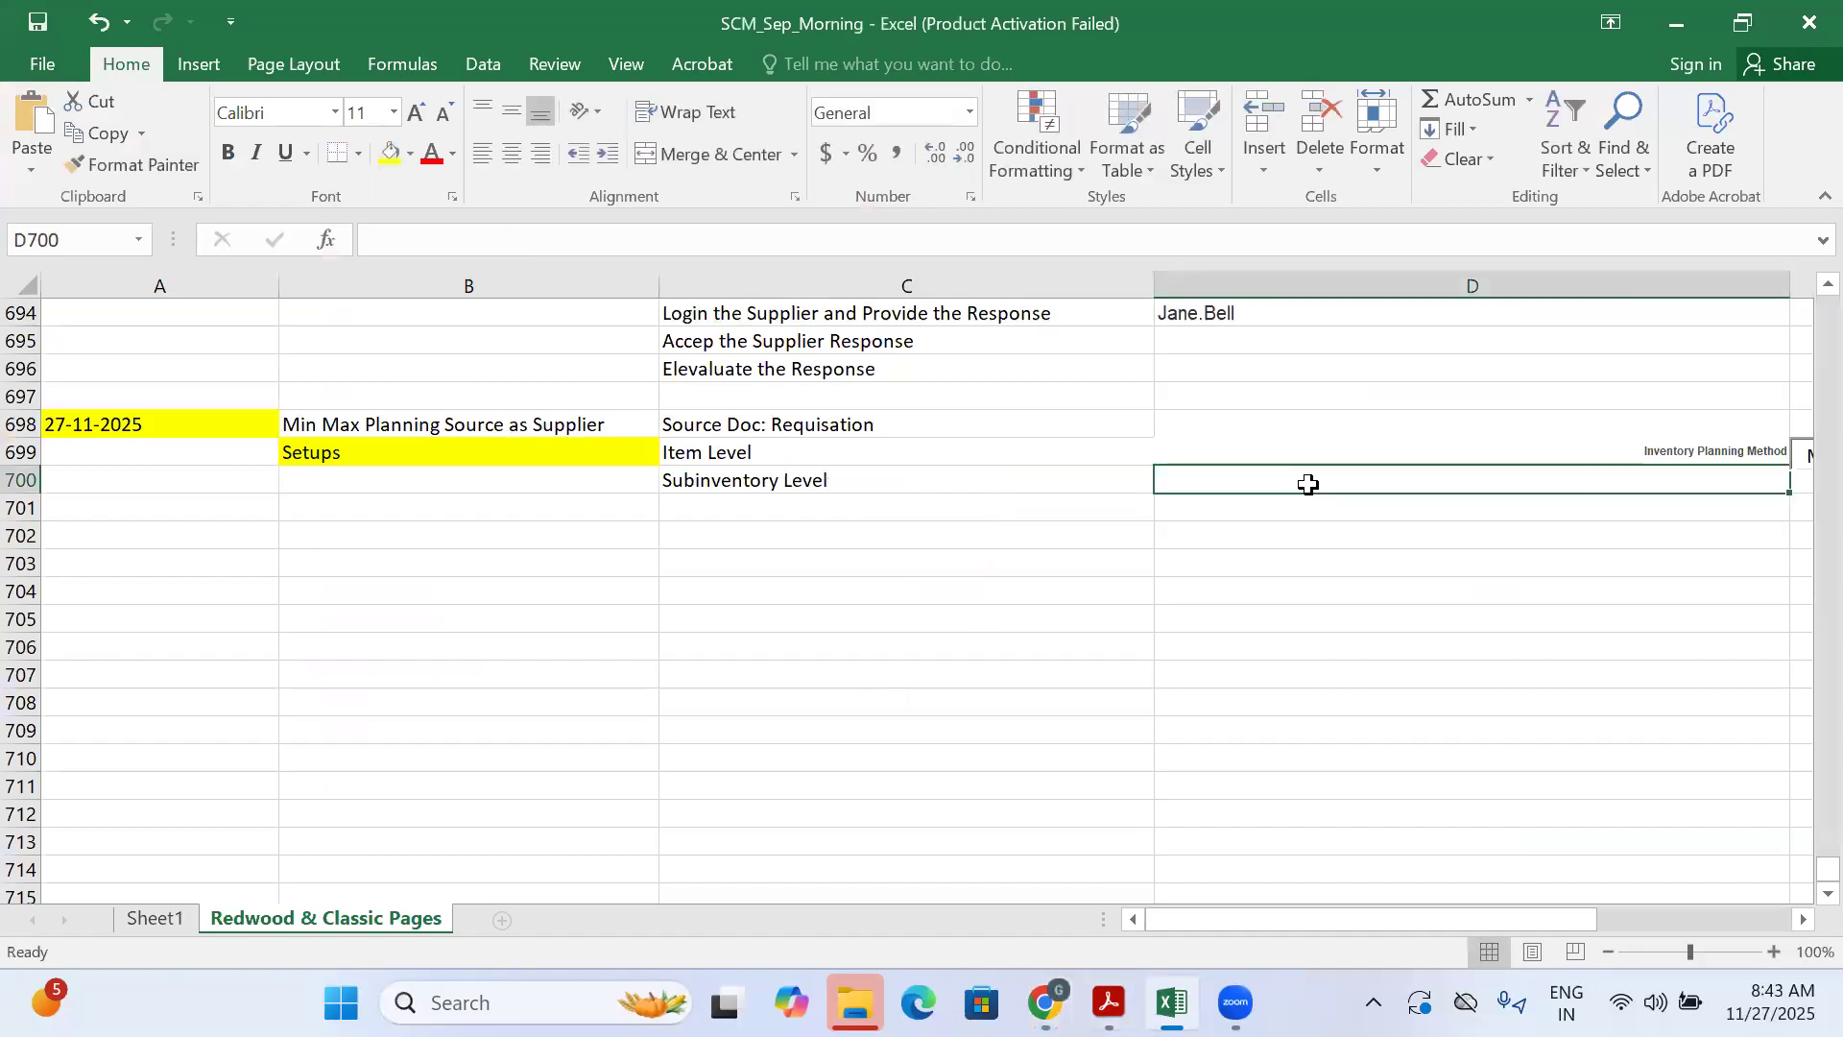
pyautogui.write('Type')
pyautogui.press('Right')
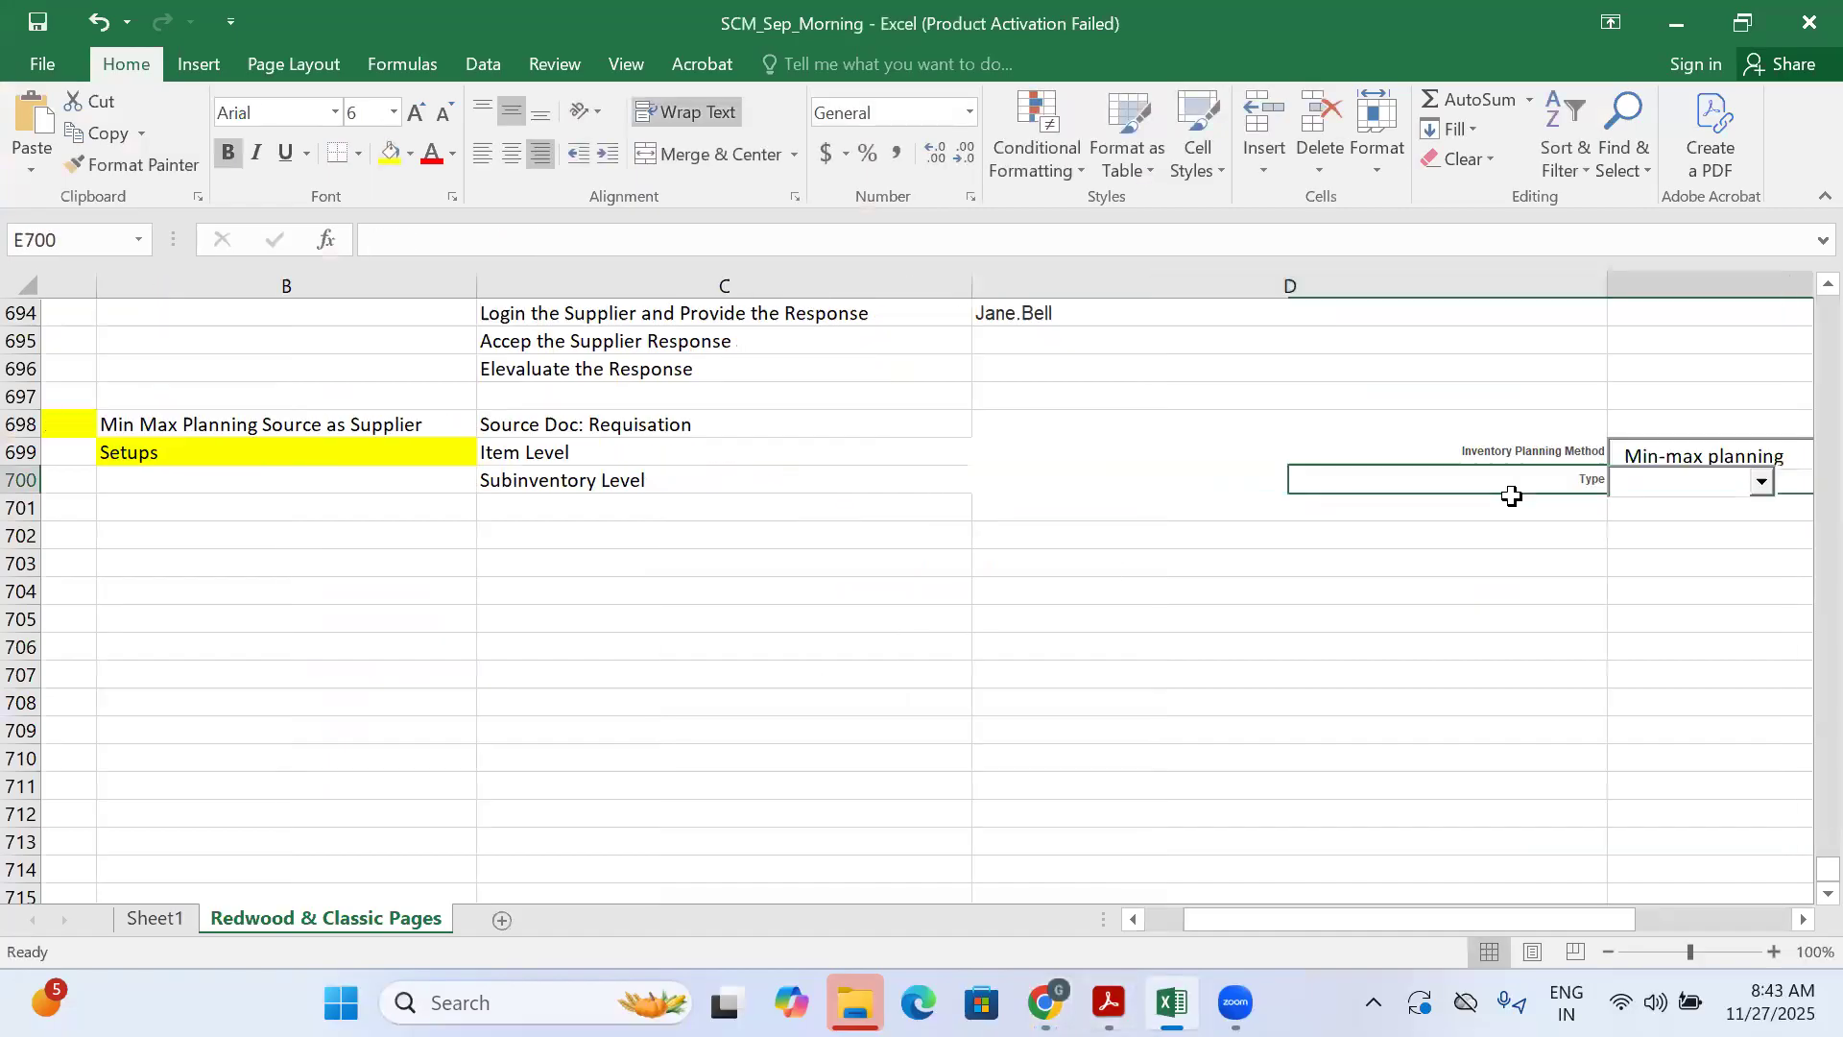
pyautogui.click(1328, 482)
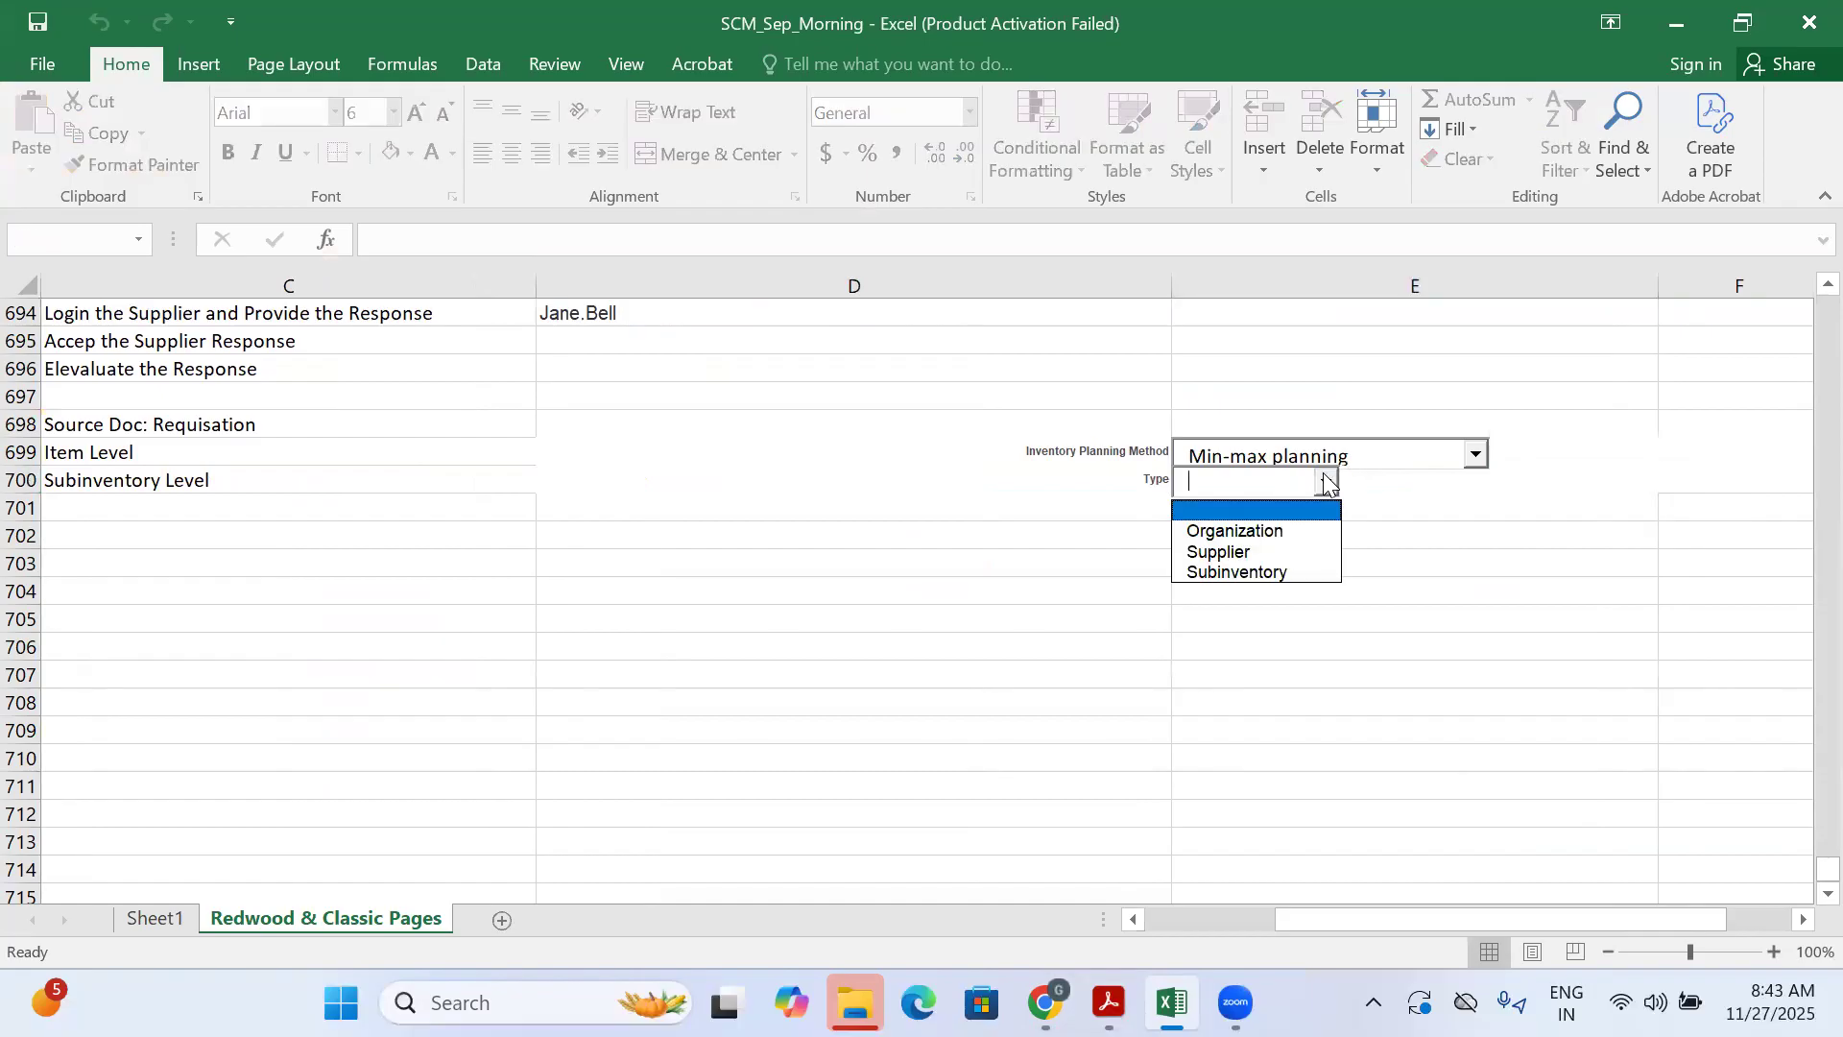
pyautogui.click(1286, 551)
pyautogui.click(1052, 470)
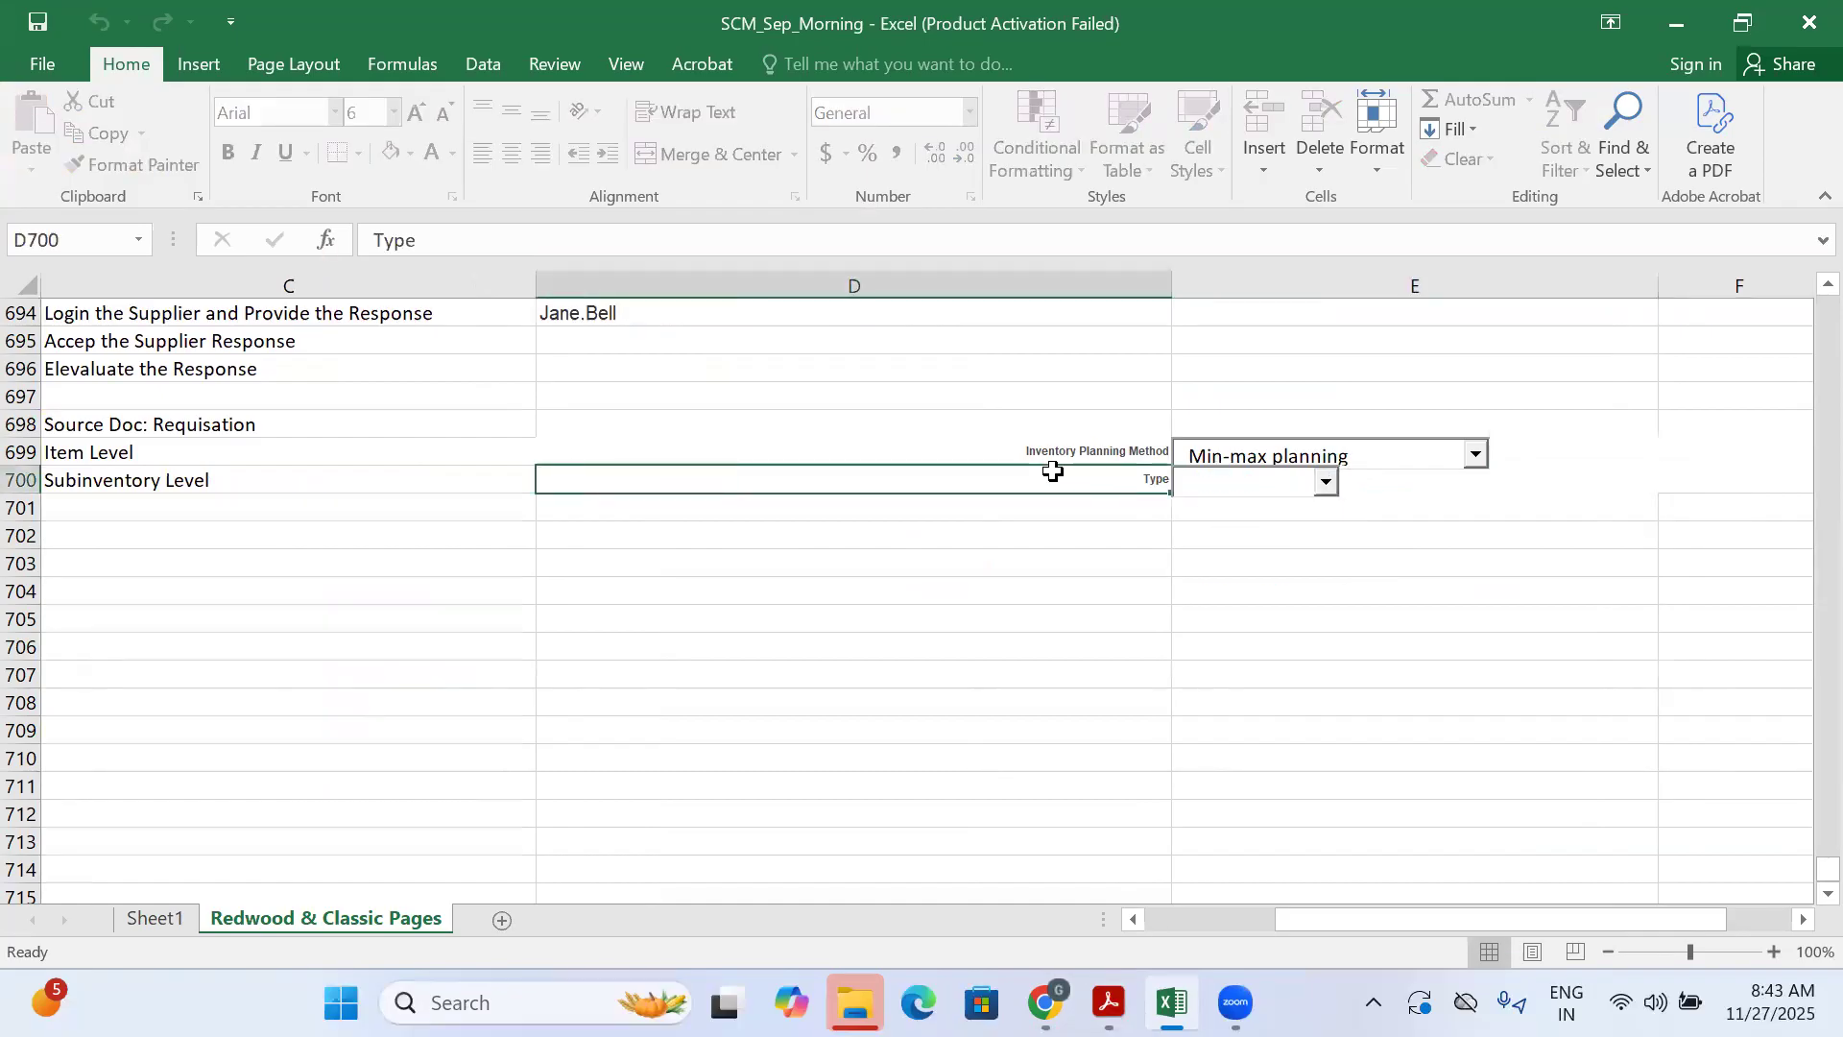
# Increase the font size of the Inventory Planning Method and Type labels in D699:D700 to 9
pyautogui.moveTo(1048, 470); pyautogui.dragTo(1047, 456)
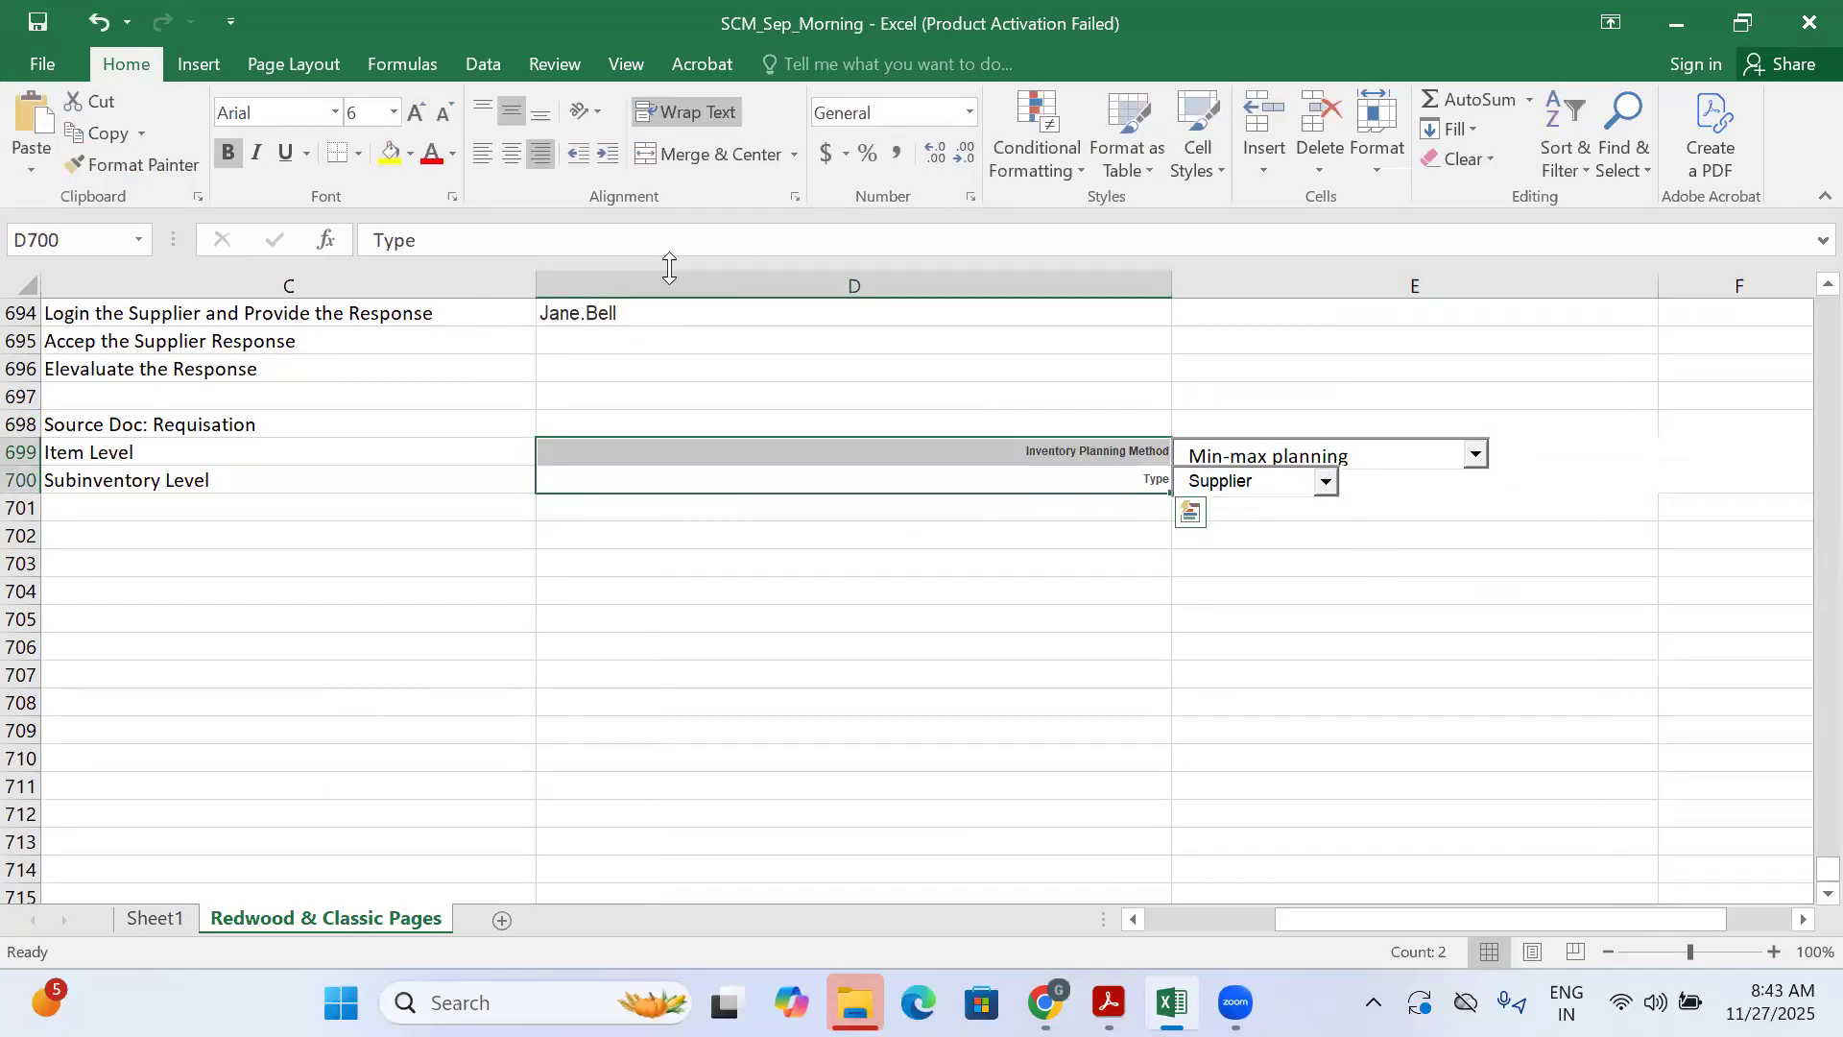
pyautogui.click(414, 114)
pyautogui.click(415, 116)
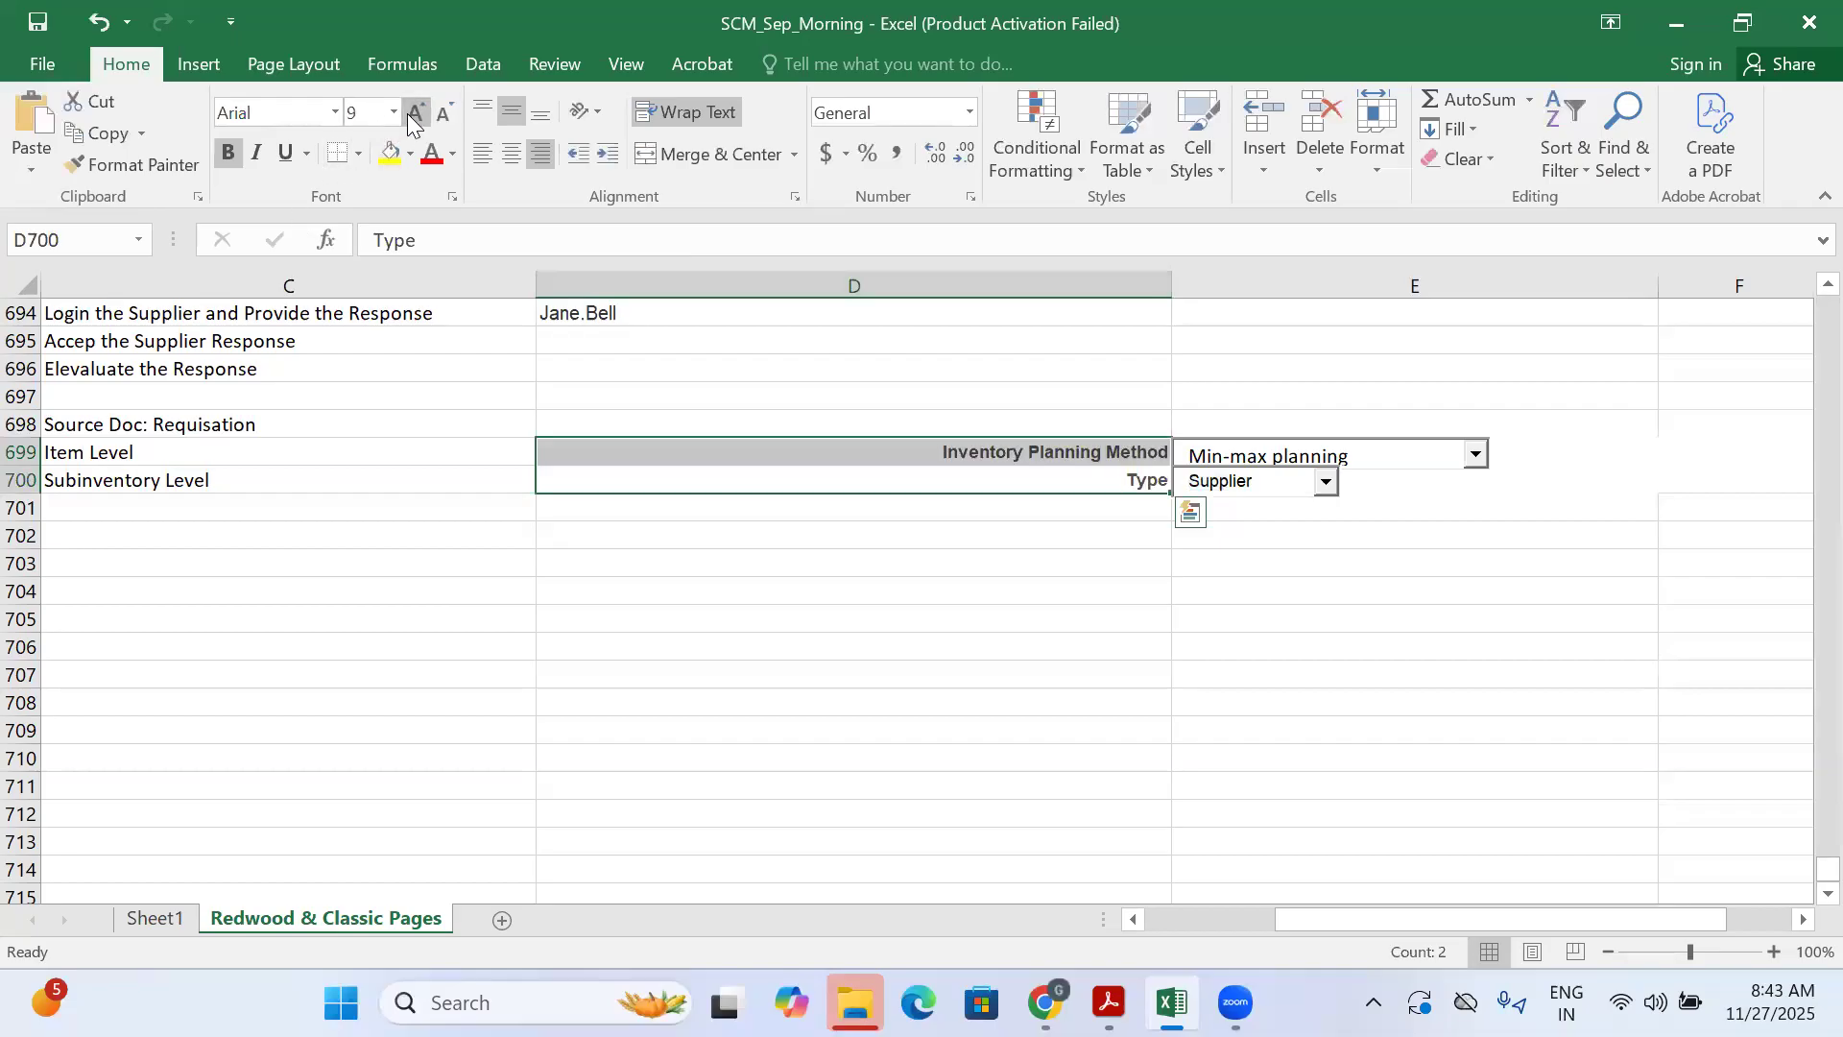
pyautogui.click(1133, 592)
pyautogui.click(1043, 509)
pyautogui.press('Left')
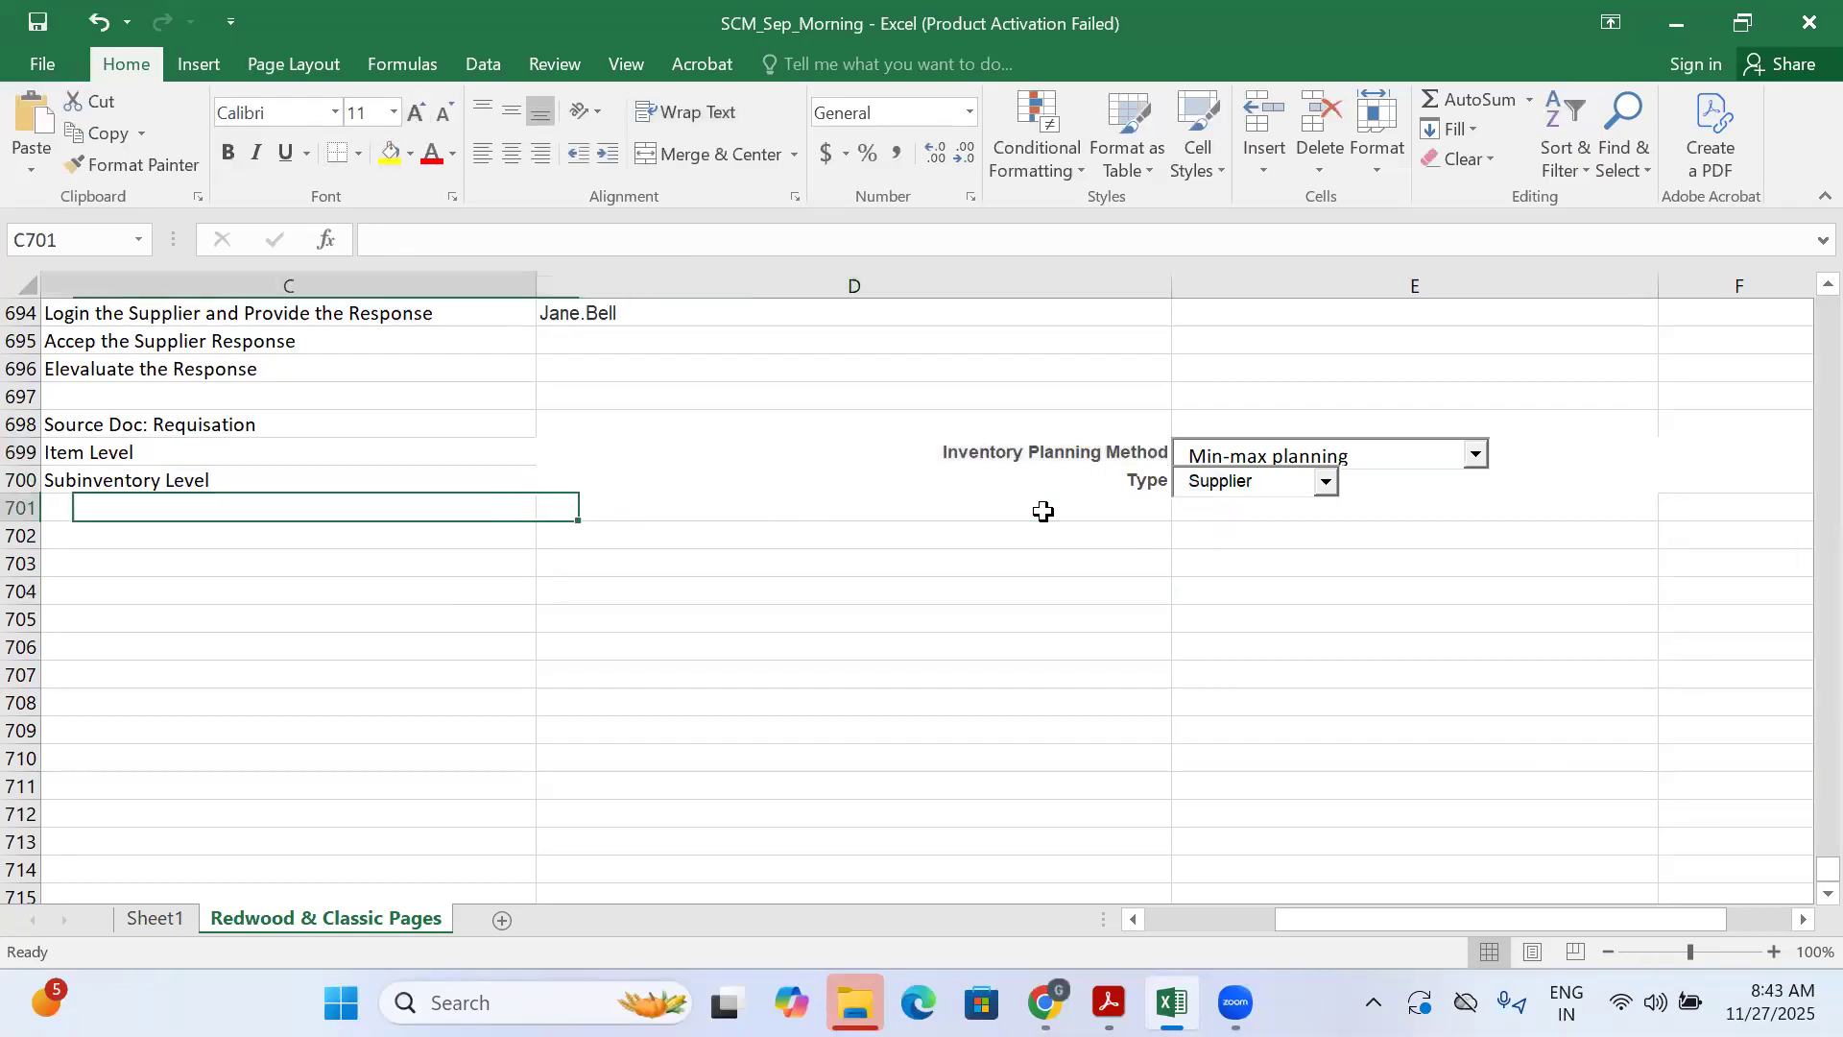
pyautogui.press('Left')
# Apply all borders to the cell range D698:E701
pyautogui.click(951, 427)
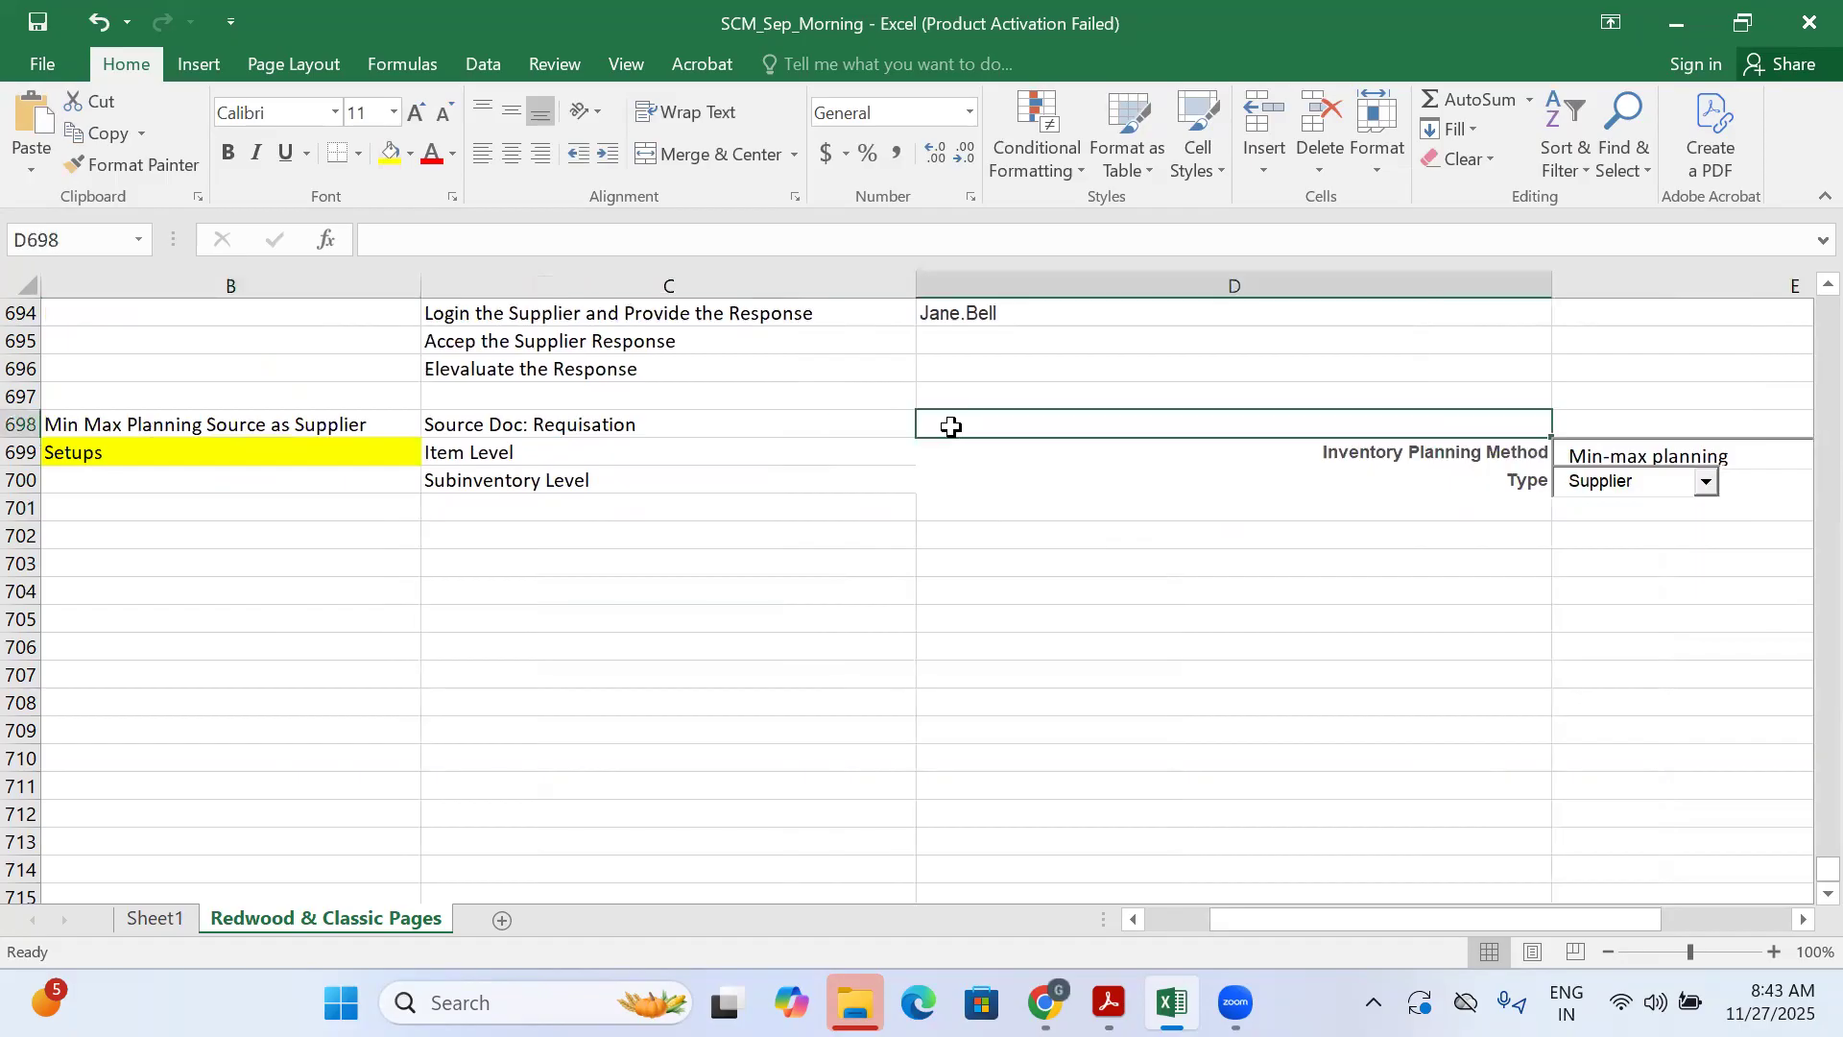
pyautogui.hotkey('shift', 'Down')
pyautogui.hotkey('shift', 'Down')
pyautogui.hotkey('shift', 'Down')
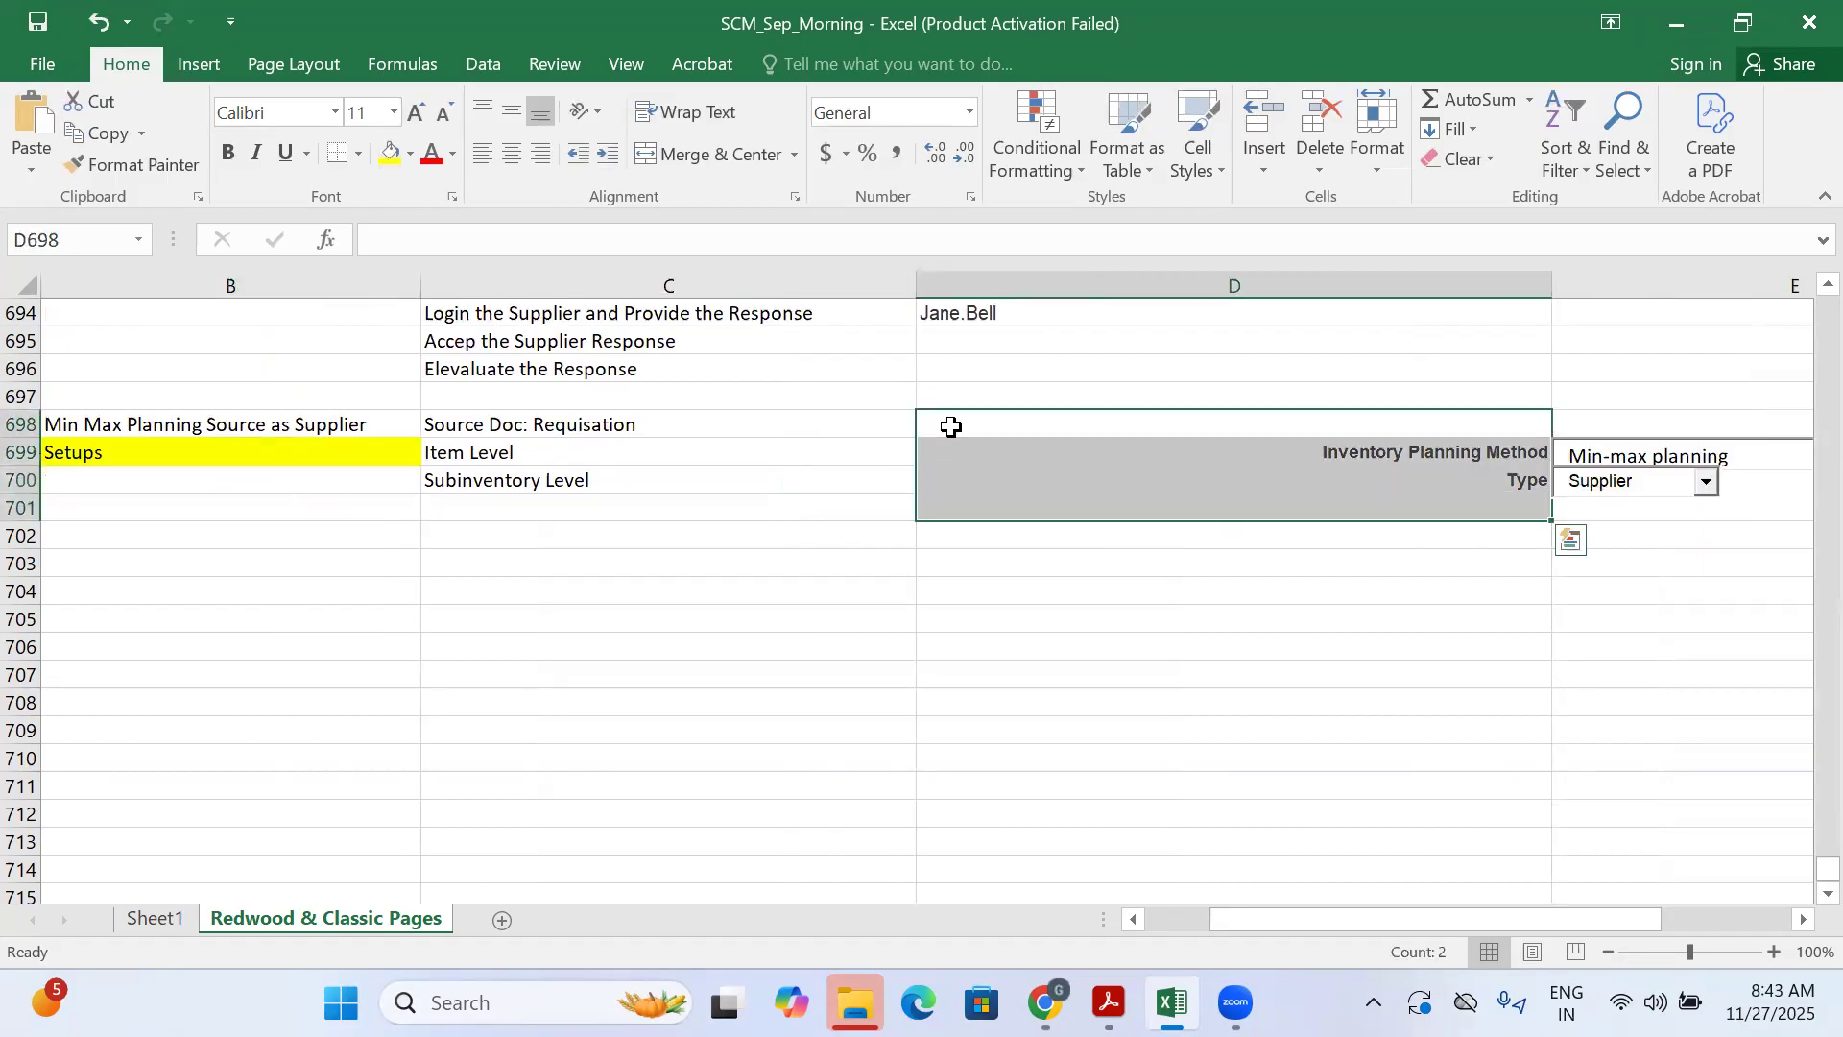
pyautogui.hotkey('shift', 'Right')
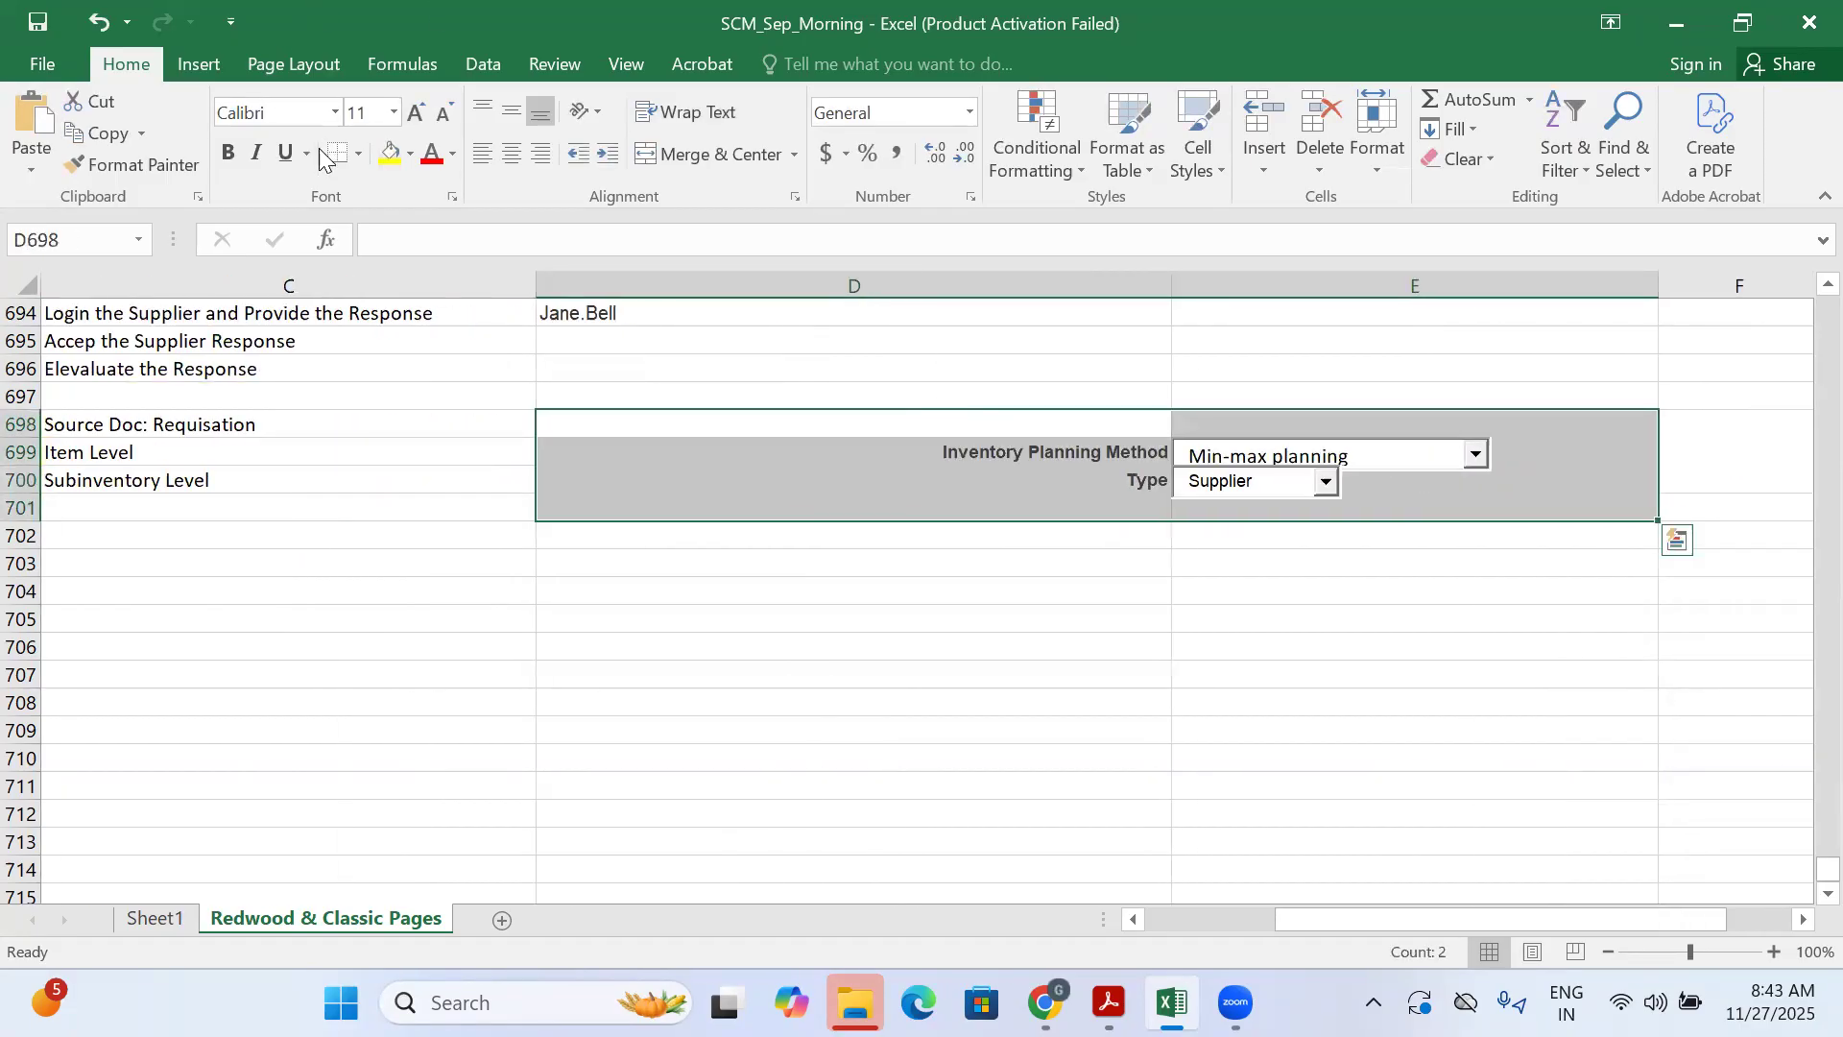
pyautogui.click(359, 155)
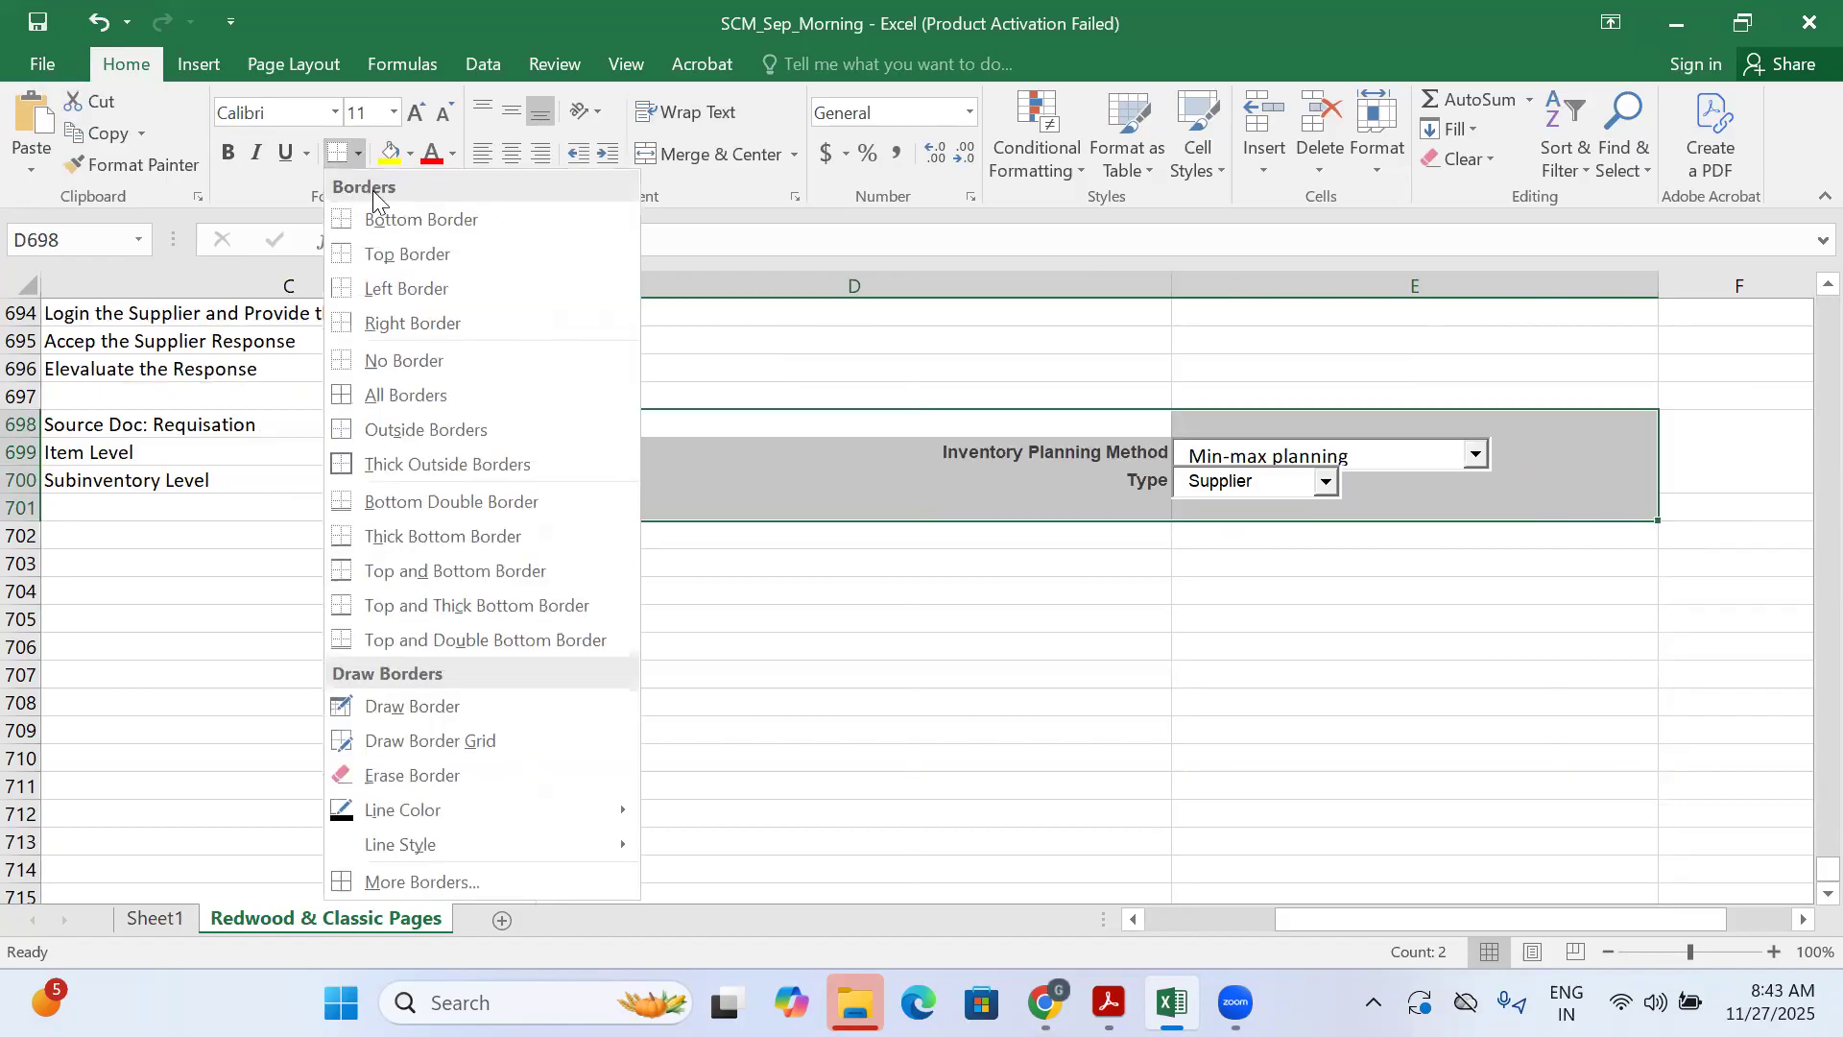
pyautogui.click(392, 411)
pyautogui.click(1020, 615)
pyautogui.click(1001, 583)
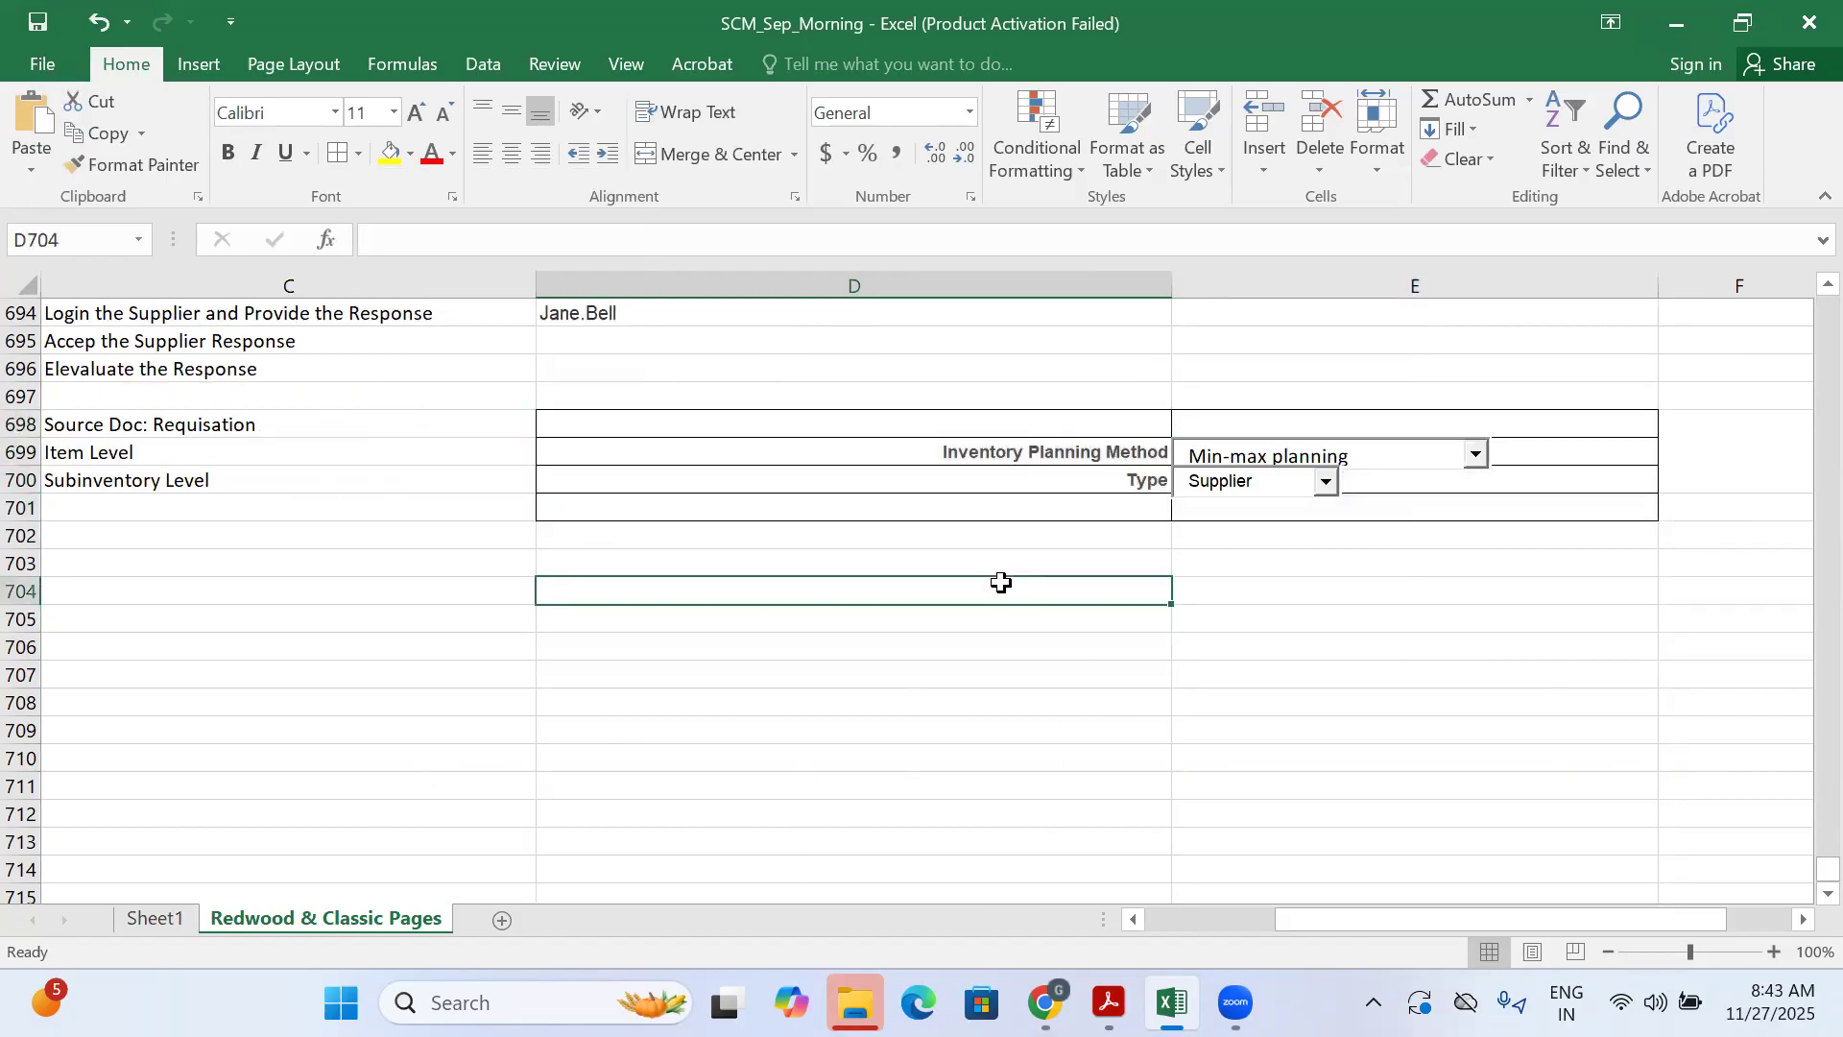
# Enter "Process Flow" in cell A702 and fill the cell yellow
pyautogui.press('Left')
pyautogui.press('Left')
pyautogui.press('Left')
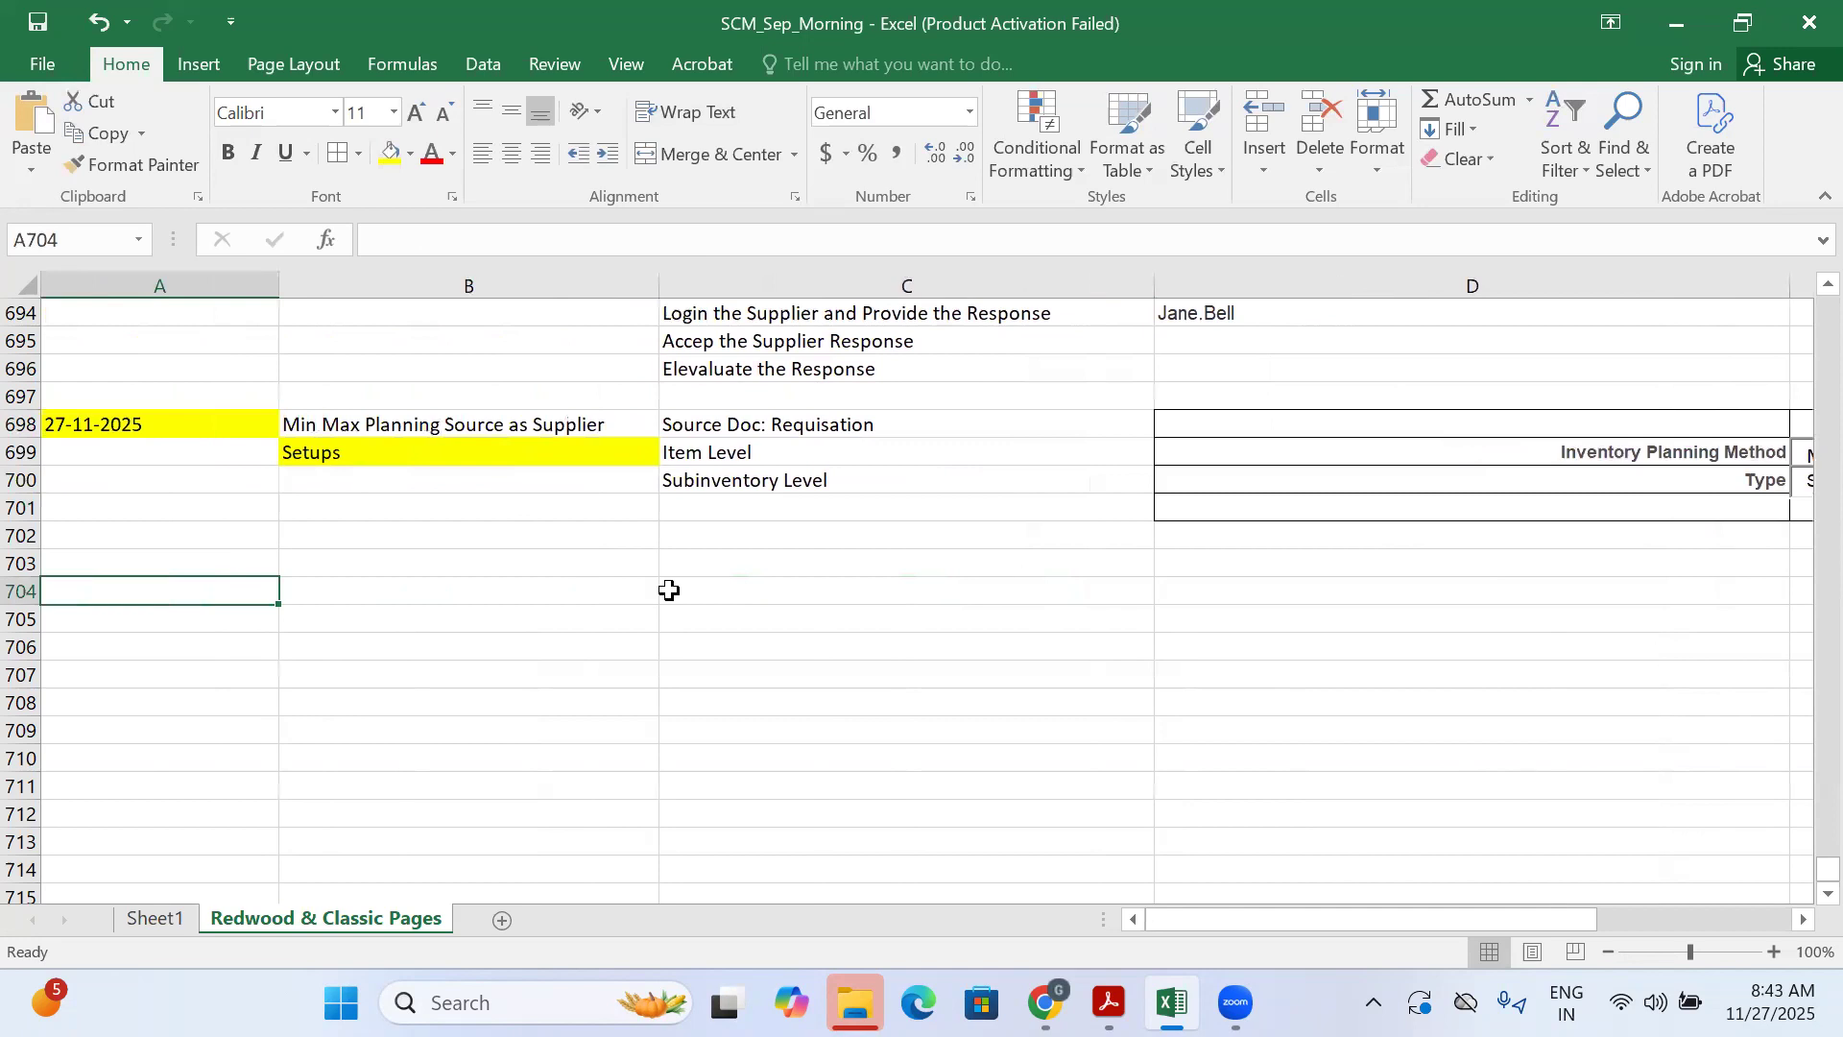
pyautogui.click(351, 536)
pyautogui.click(224, 536)
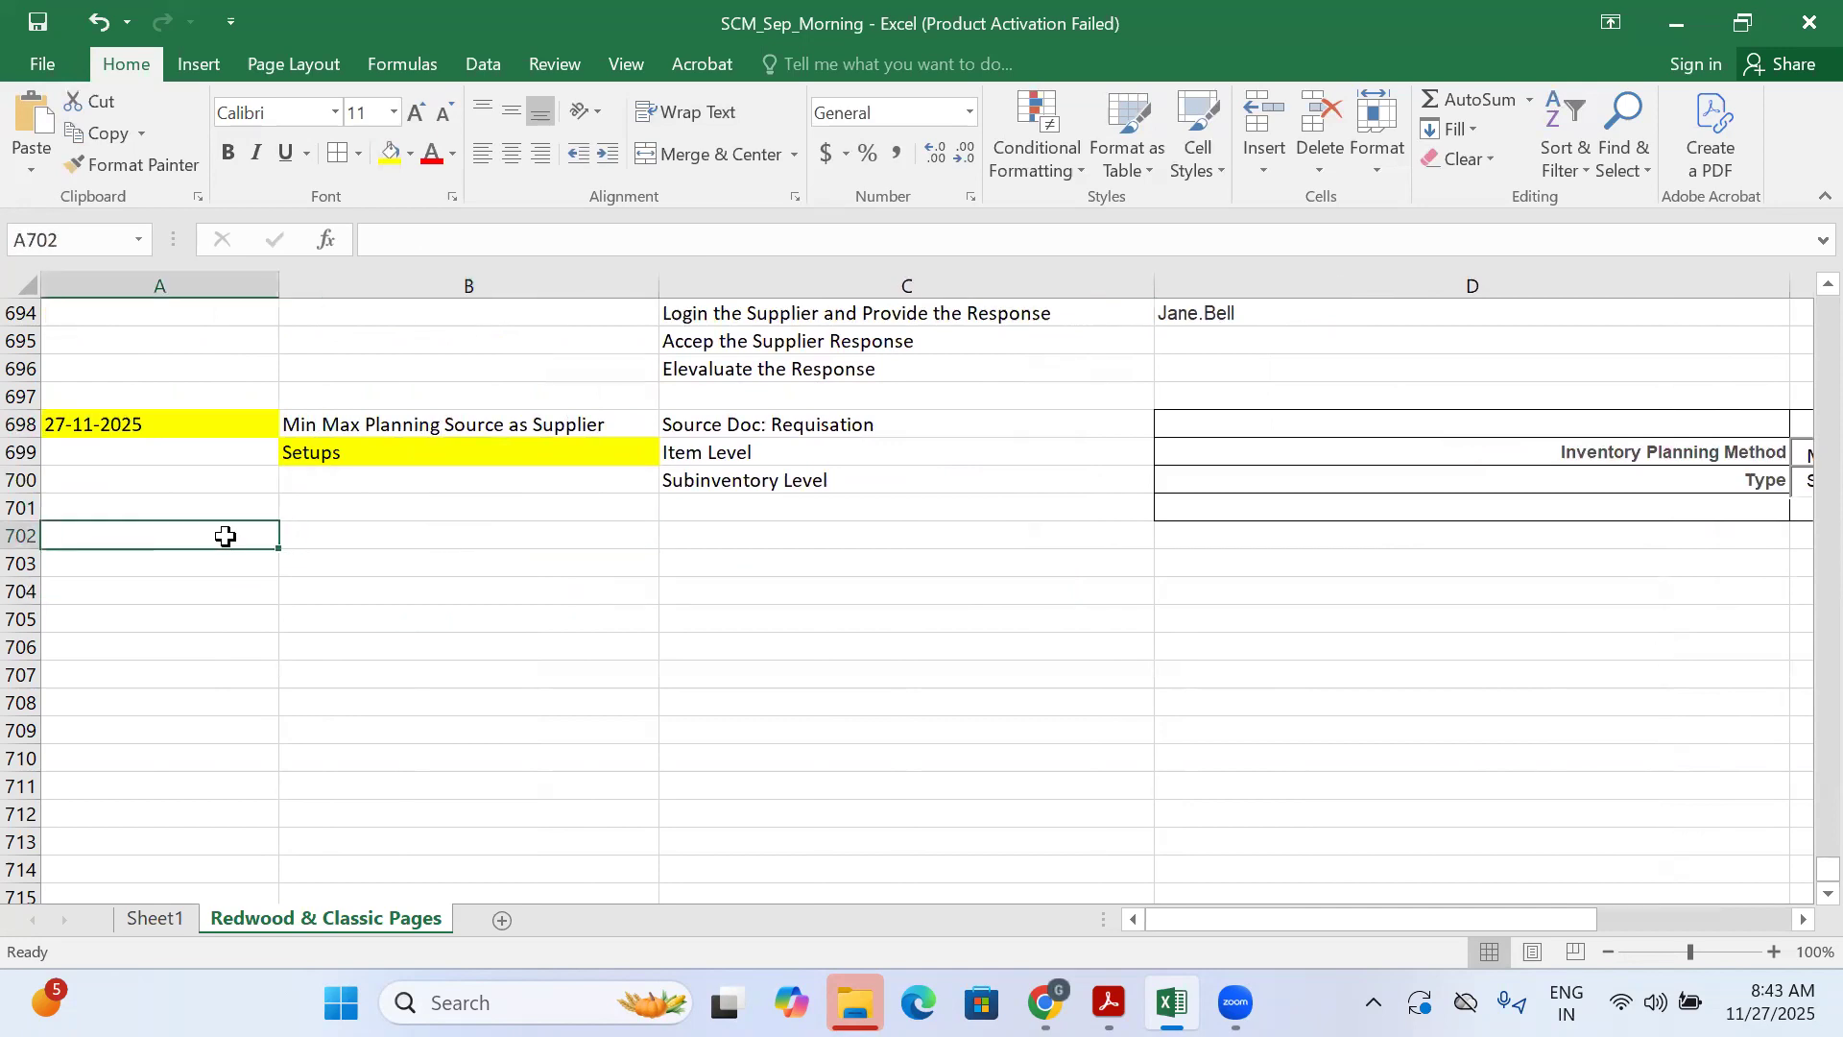
pyautogui.press('Right')
pyautogui.press('Left')
pyautogui.write('Proce')
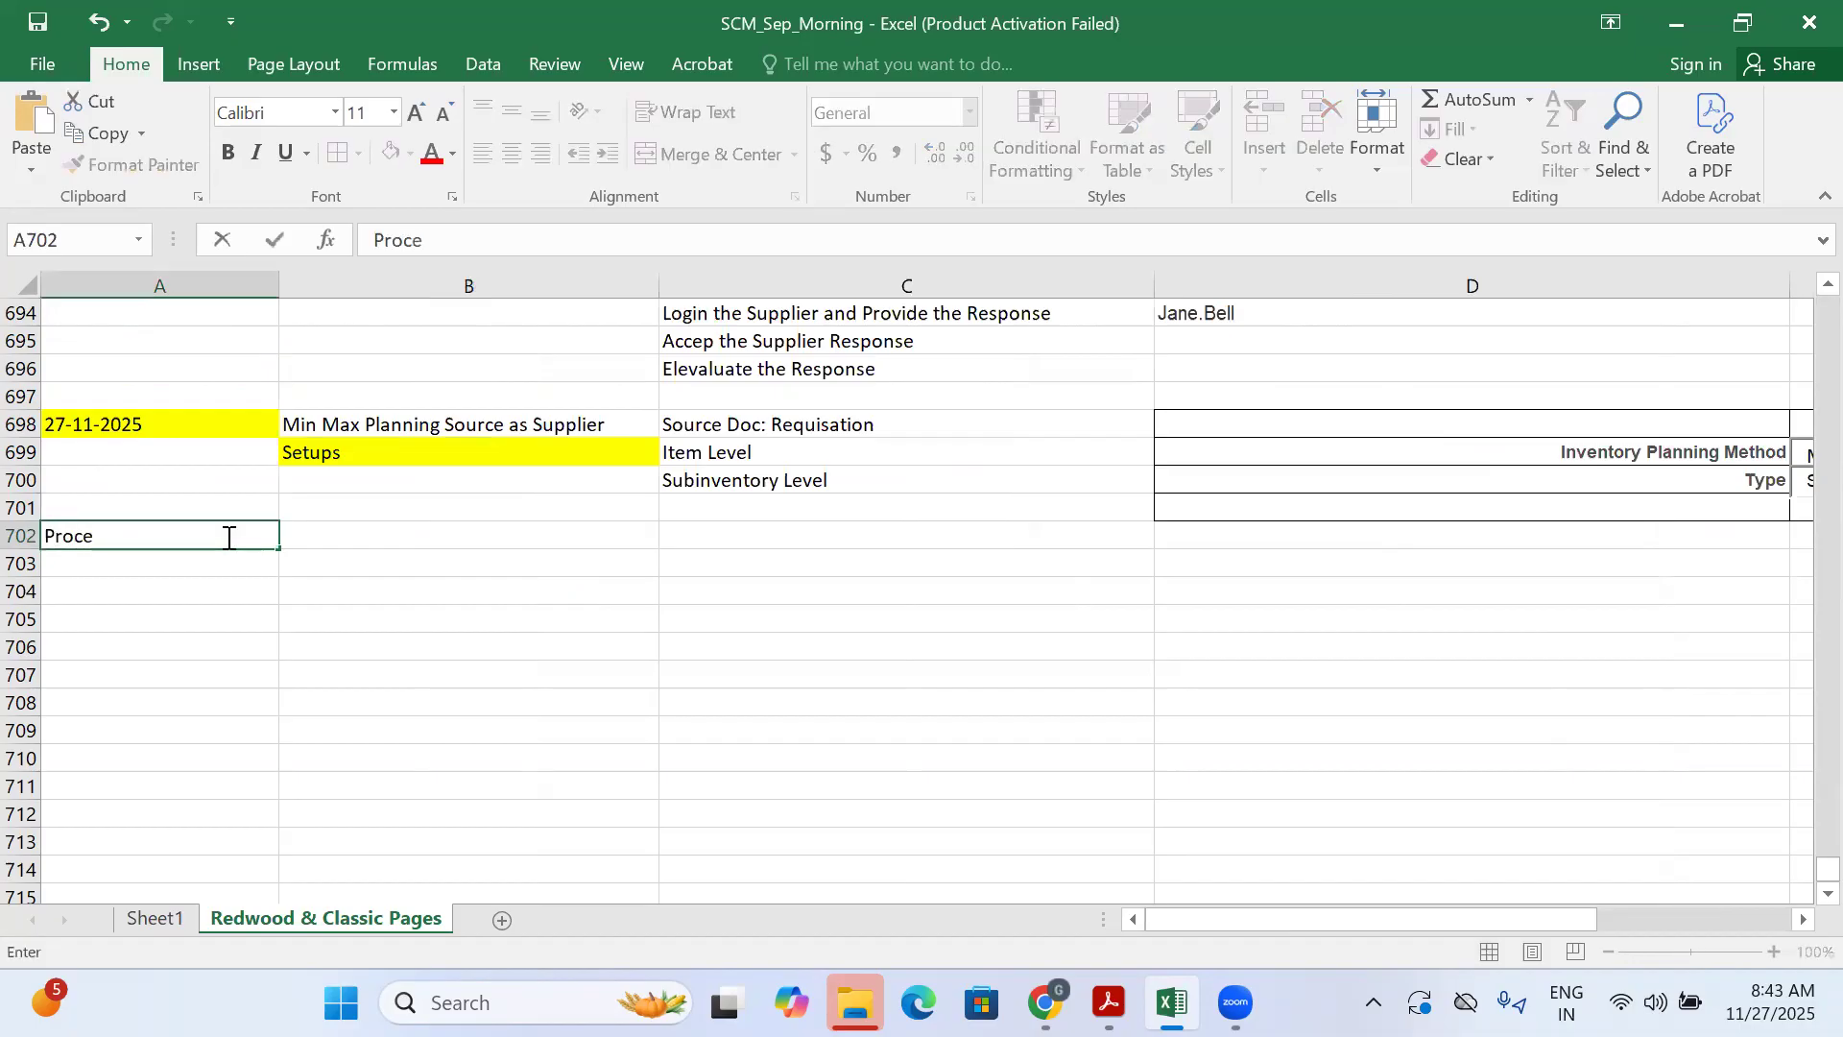
pyautogui.write('ss Flow')
pyautogui.click(271, 710)
pyautogui.click(183, 527)
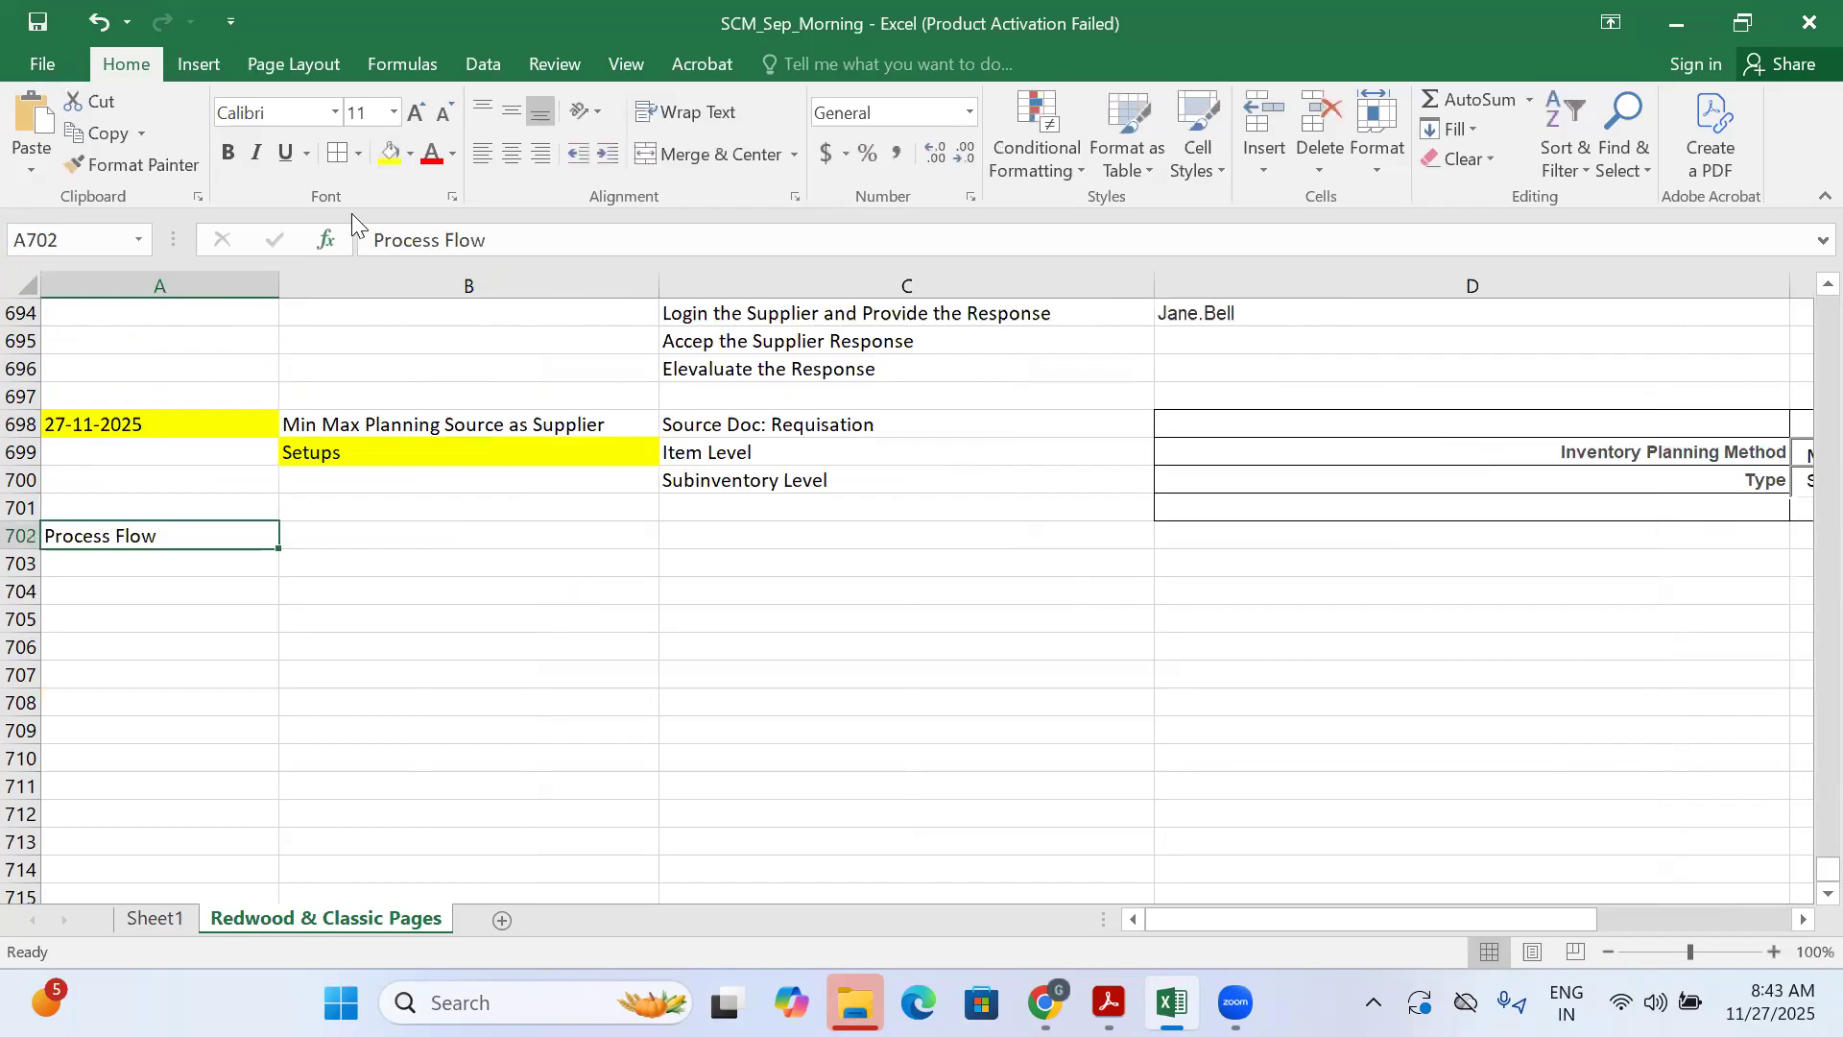
pyautogui.click(390, 153)
pyautogui.click(359, 531)
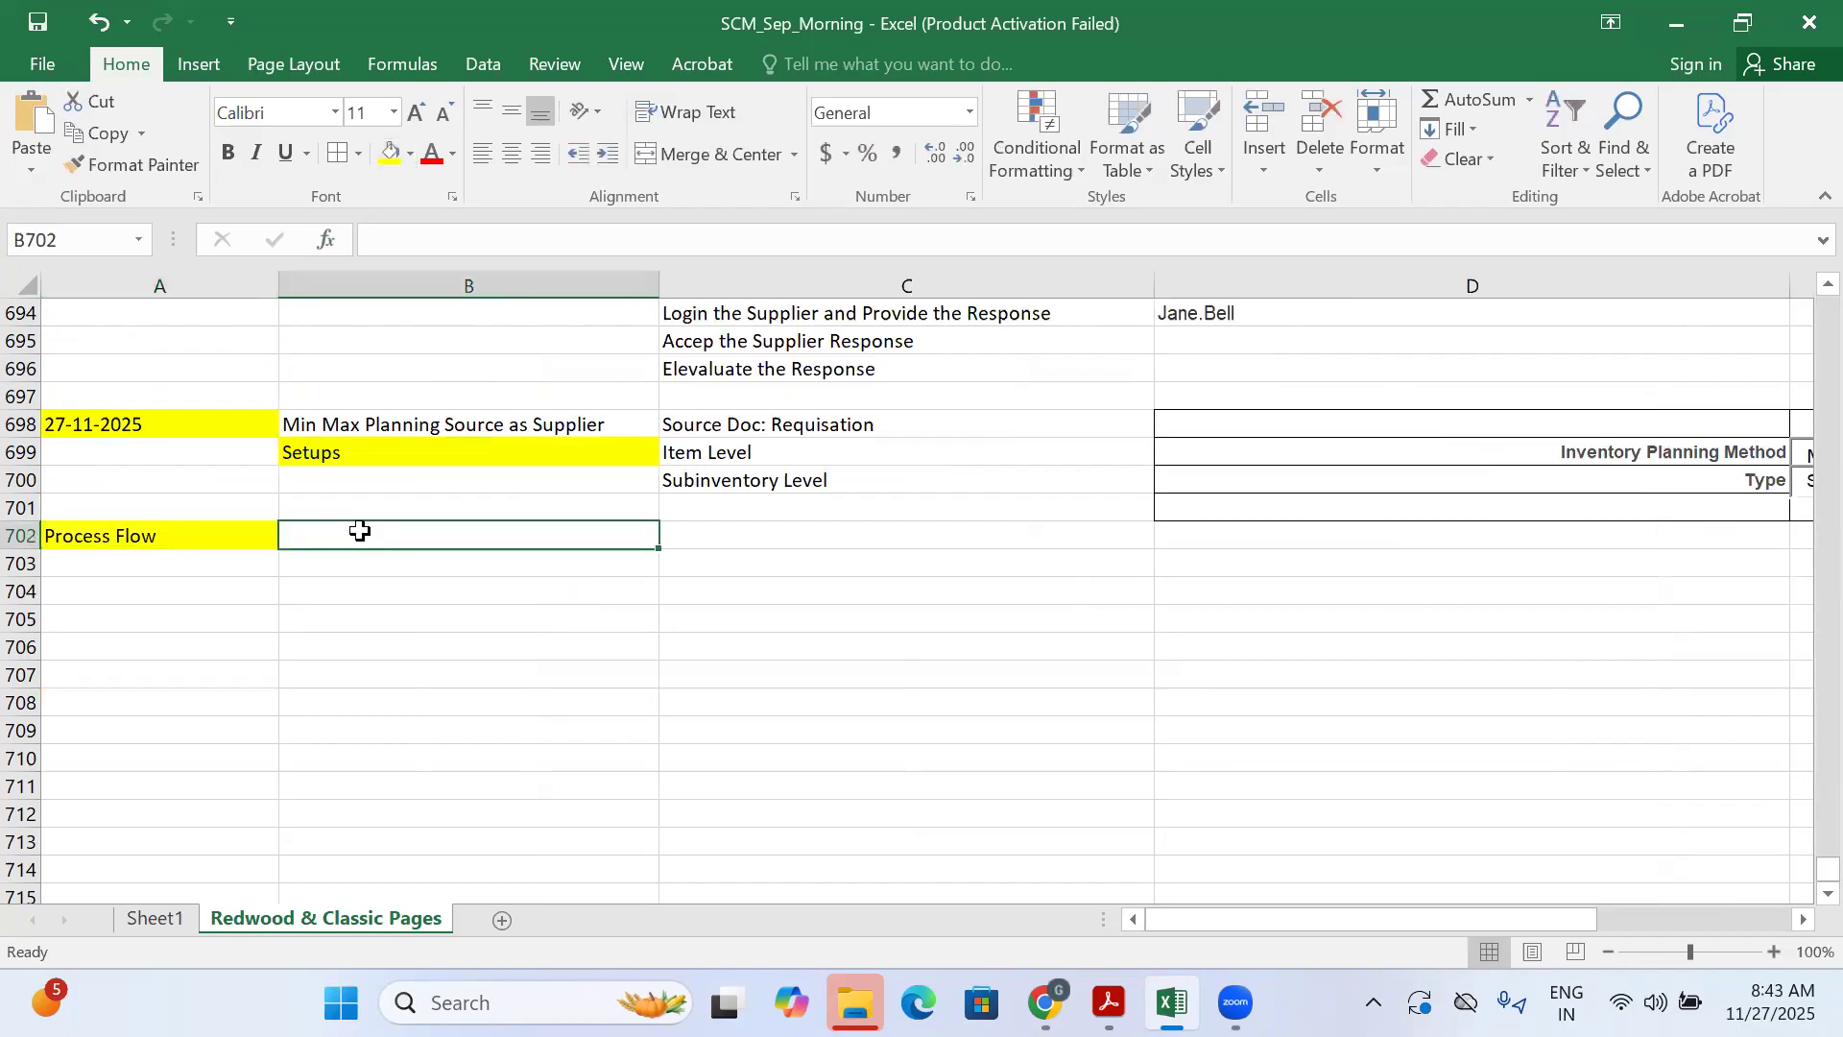
# Enter "Run the Schdule Program" in B702 and "Print min max Planning" in C702
pyautogui.write('Run the Schdule Program')
pyautogui.click(689, 535)
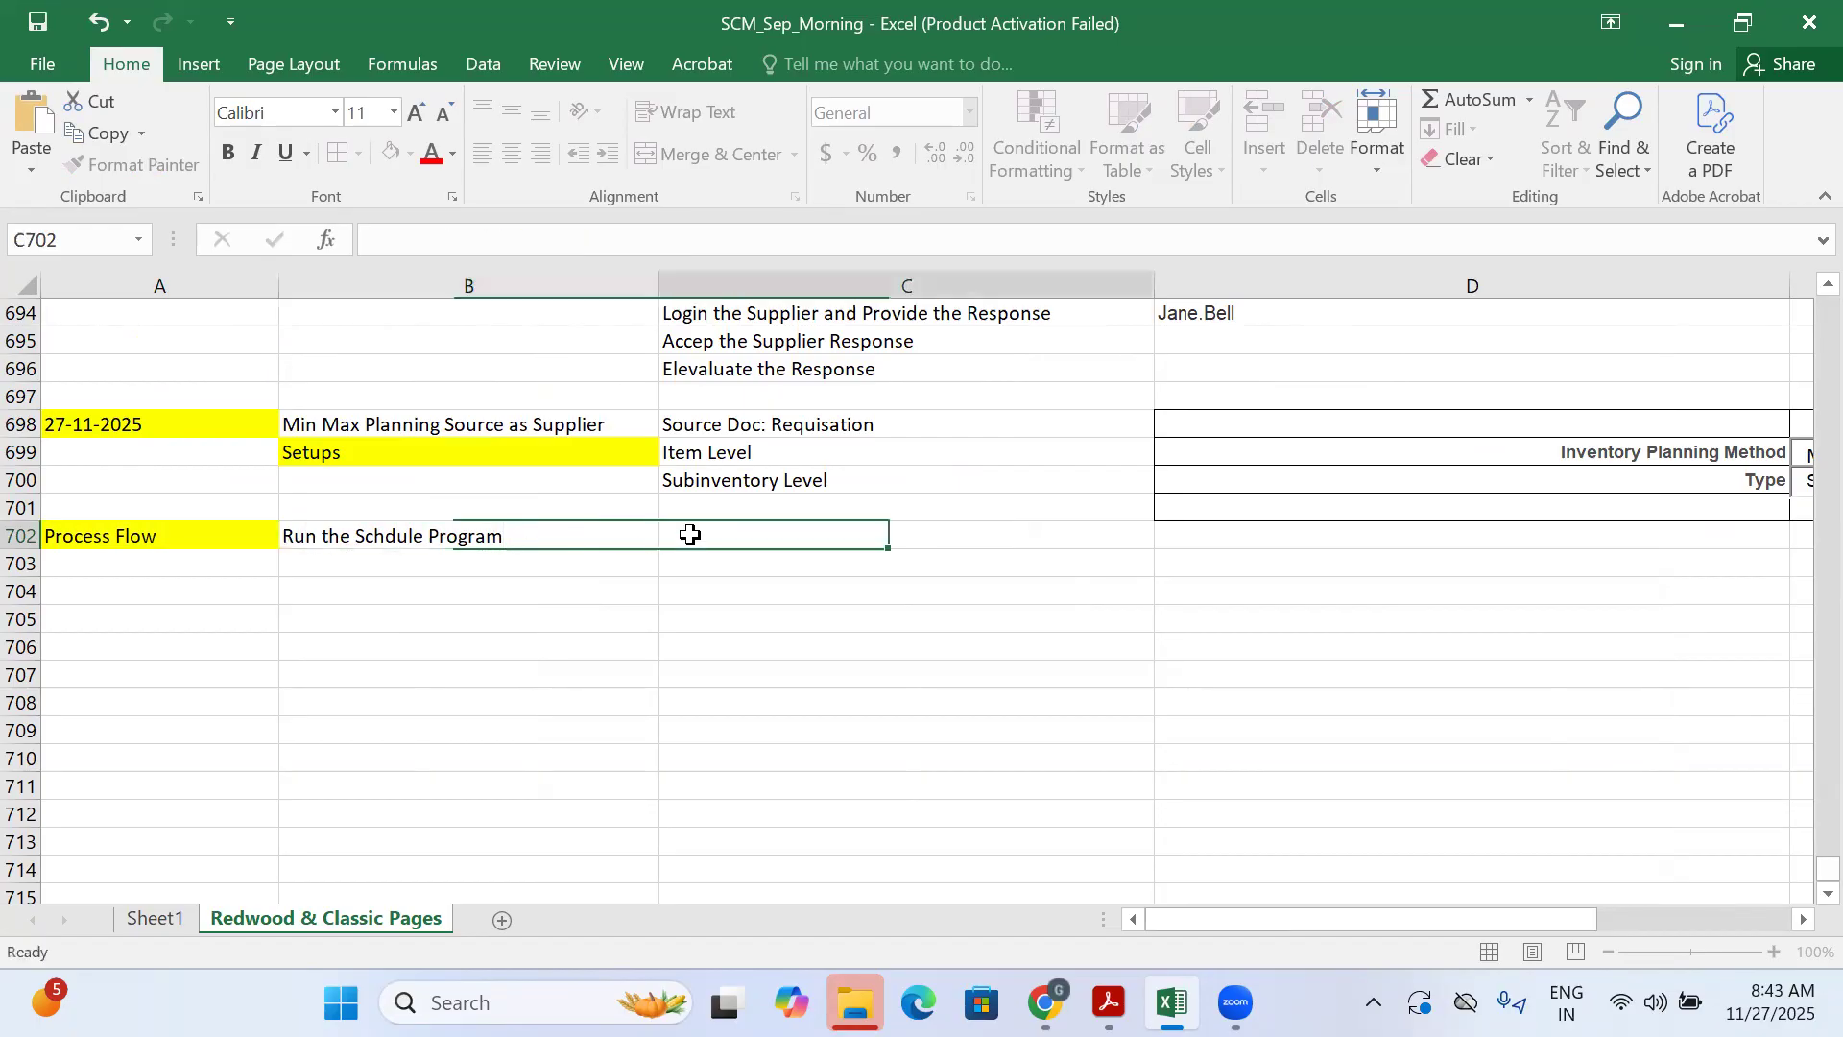
pyautogui.write('Print min max Planning ')
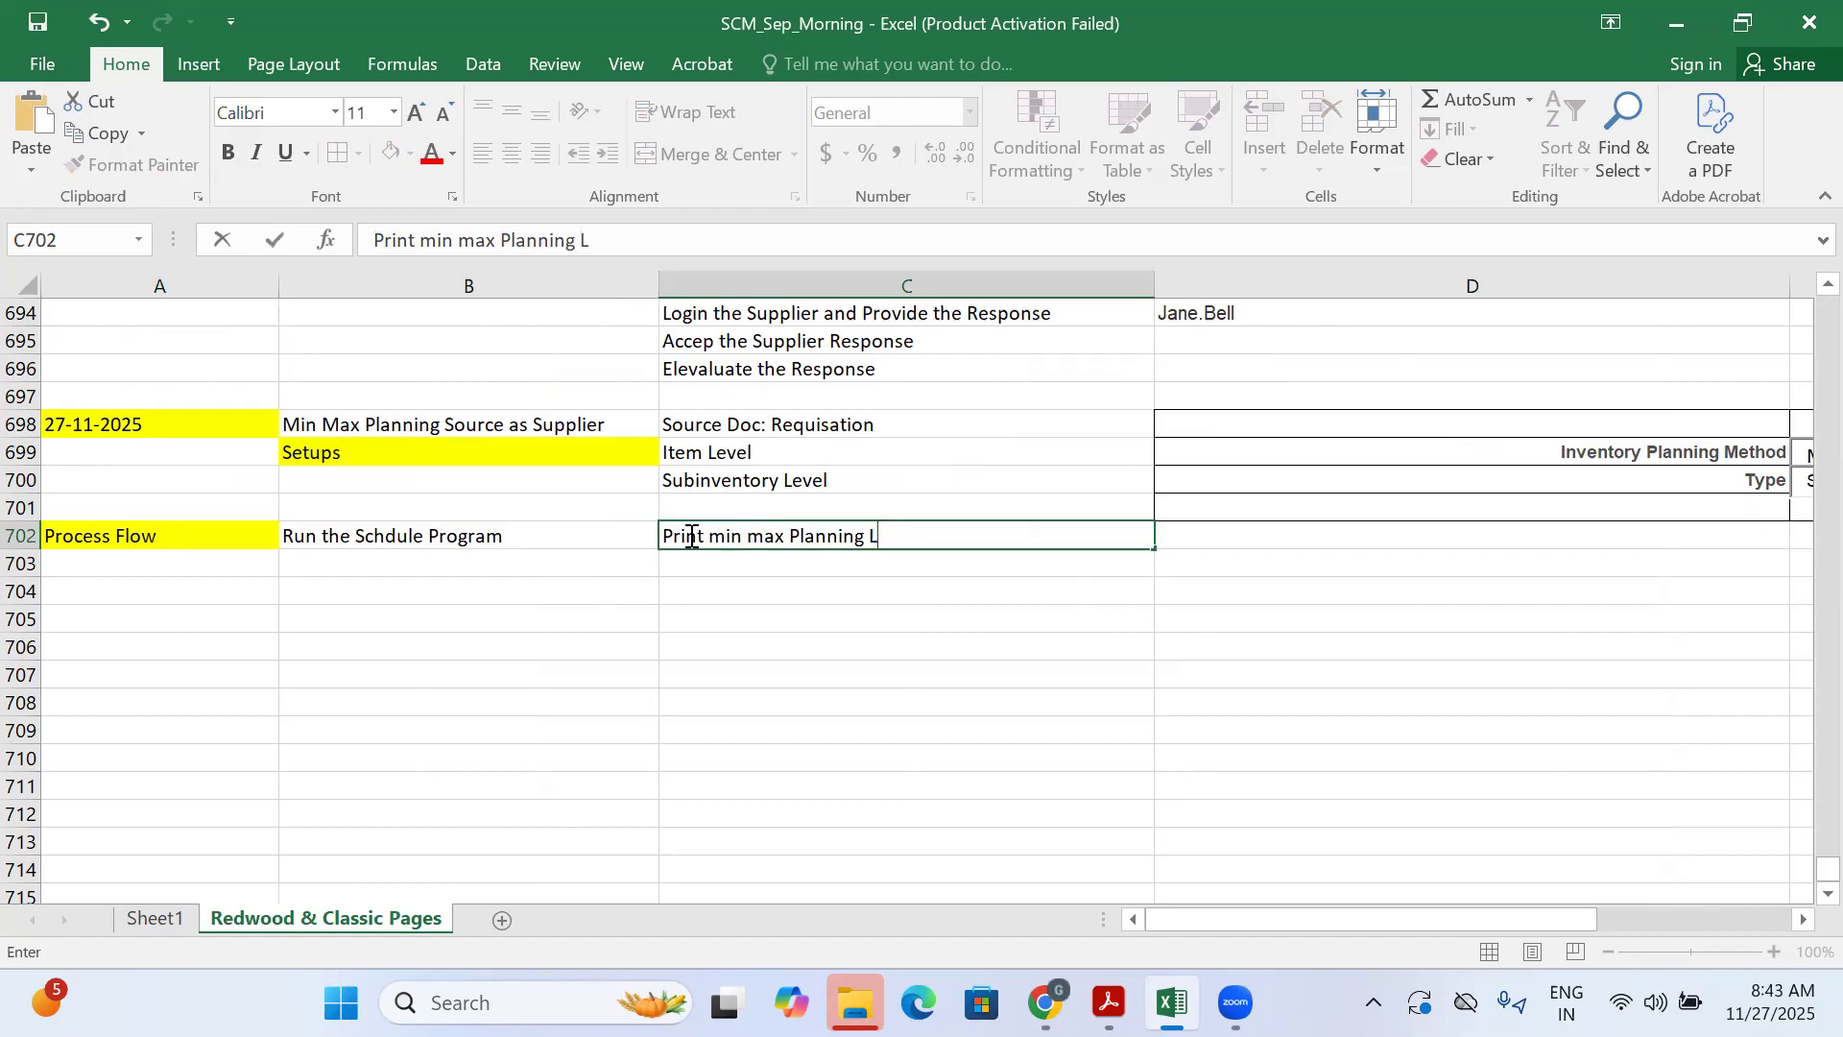
pyautogui.write('Listing')
pyautogui.press('BackSpace')
pyautogui.press('BackSpace')
pyautogui.press('BackSpace')
pyautogui.press('BackSpace')
pyautogui.press('BackSpace')
pyautogui.press('BackSpace')
pyautogui.press('BackSpace')
# Switch back to Oracle in Chrome, save the iPhone 16 entry for Stores and close the subinventory and setup search pages
pyautogui.hotkey('alt', 'Tab')
pyautogui.click(1343, 677)
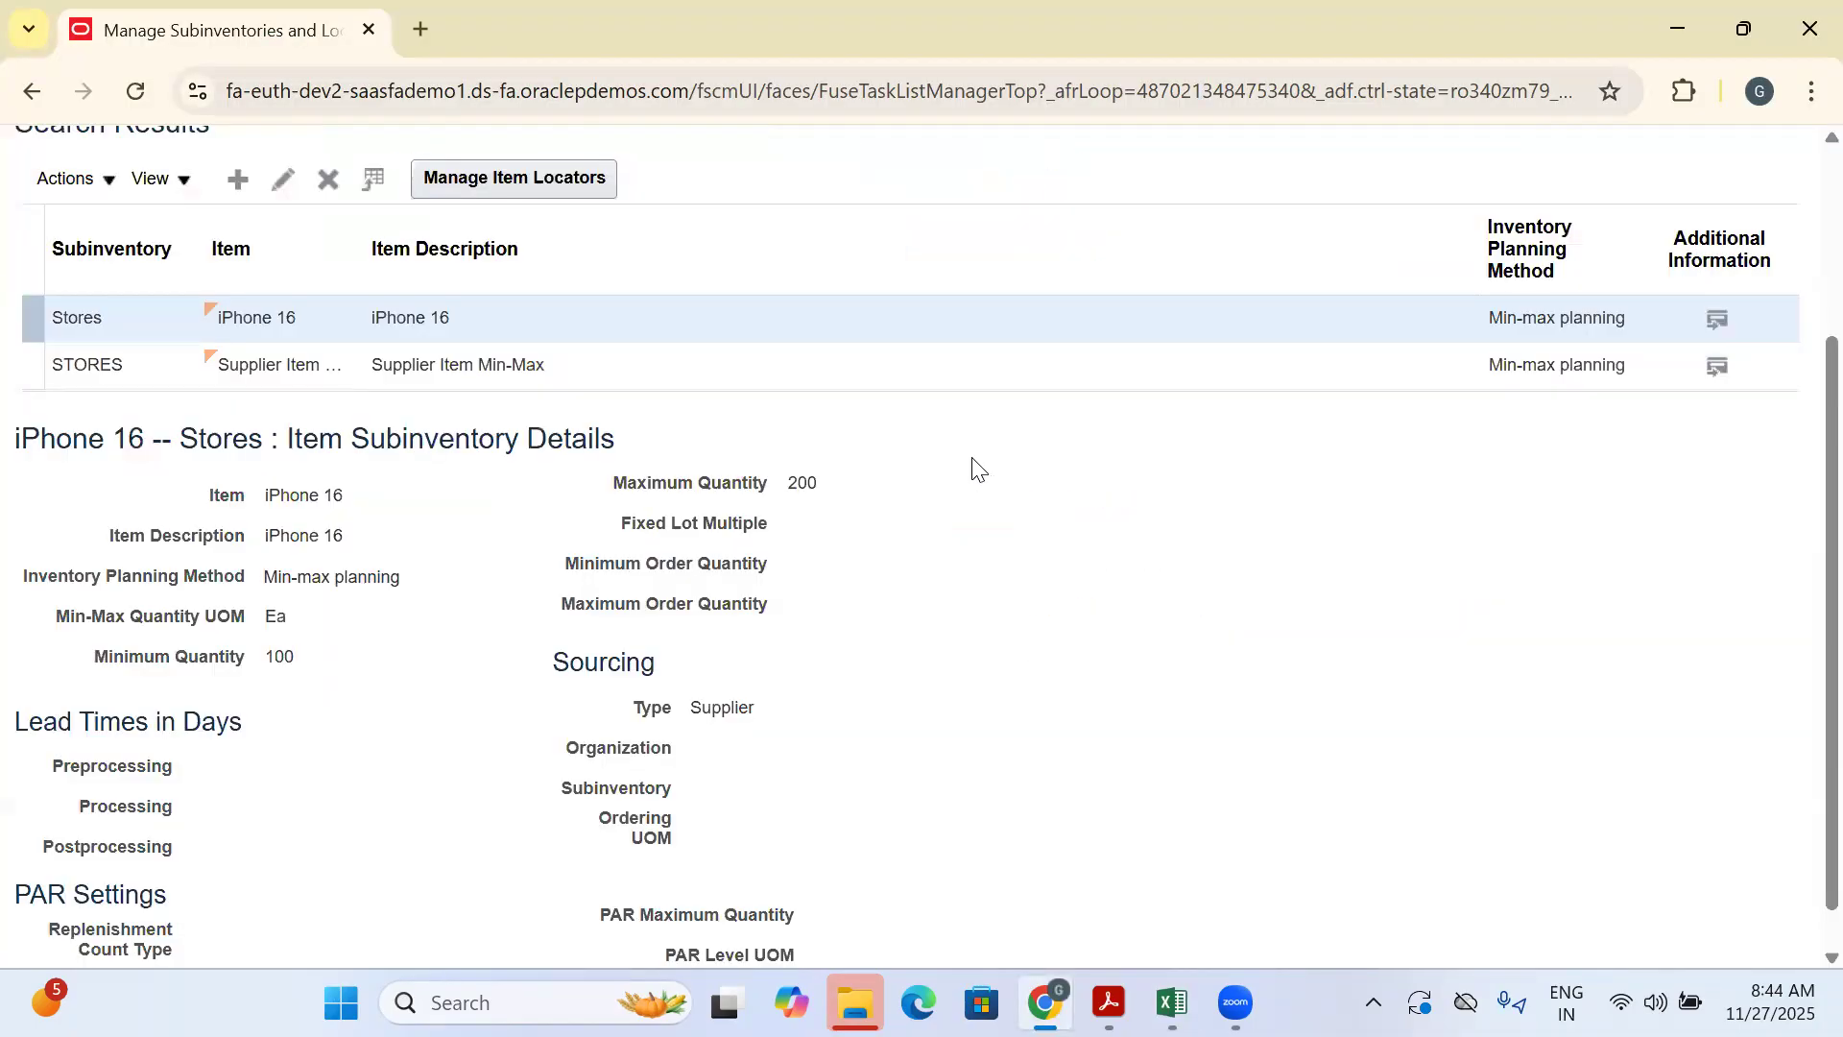
pyautogui.scroll(3, 981, 464)
pyautogui.click(1754, 242)
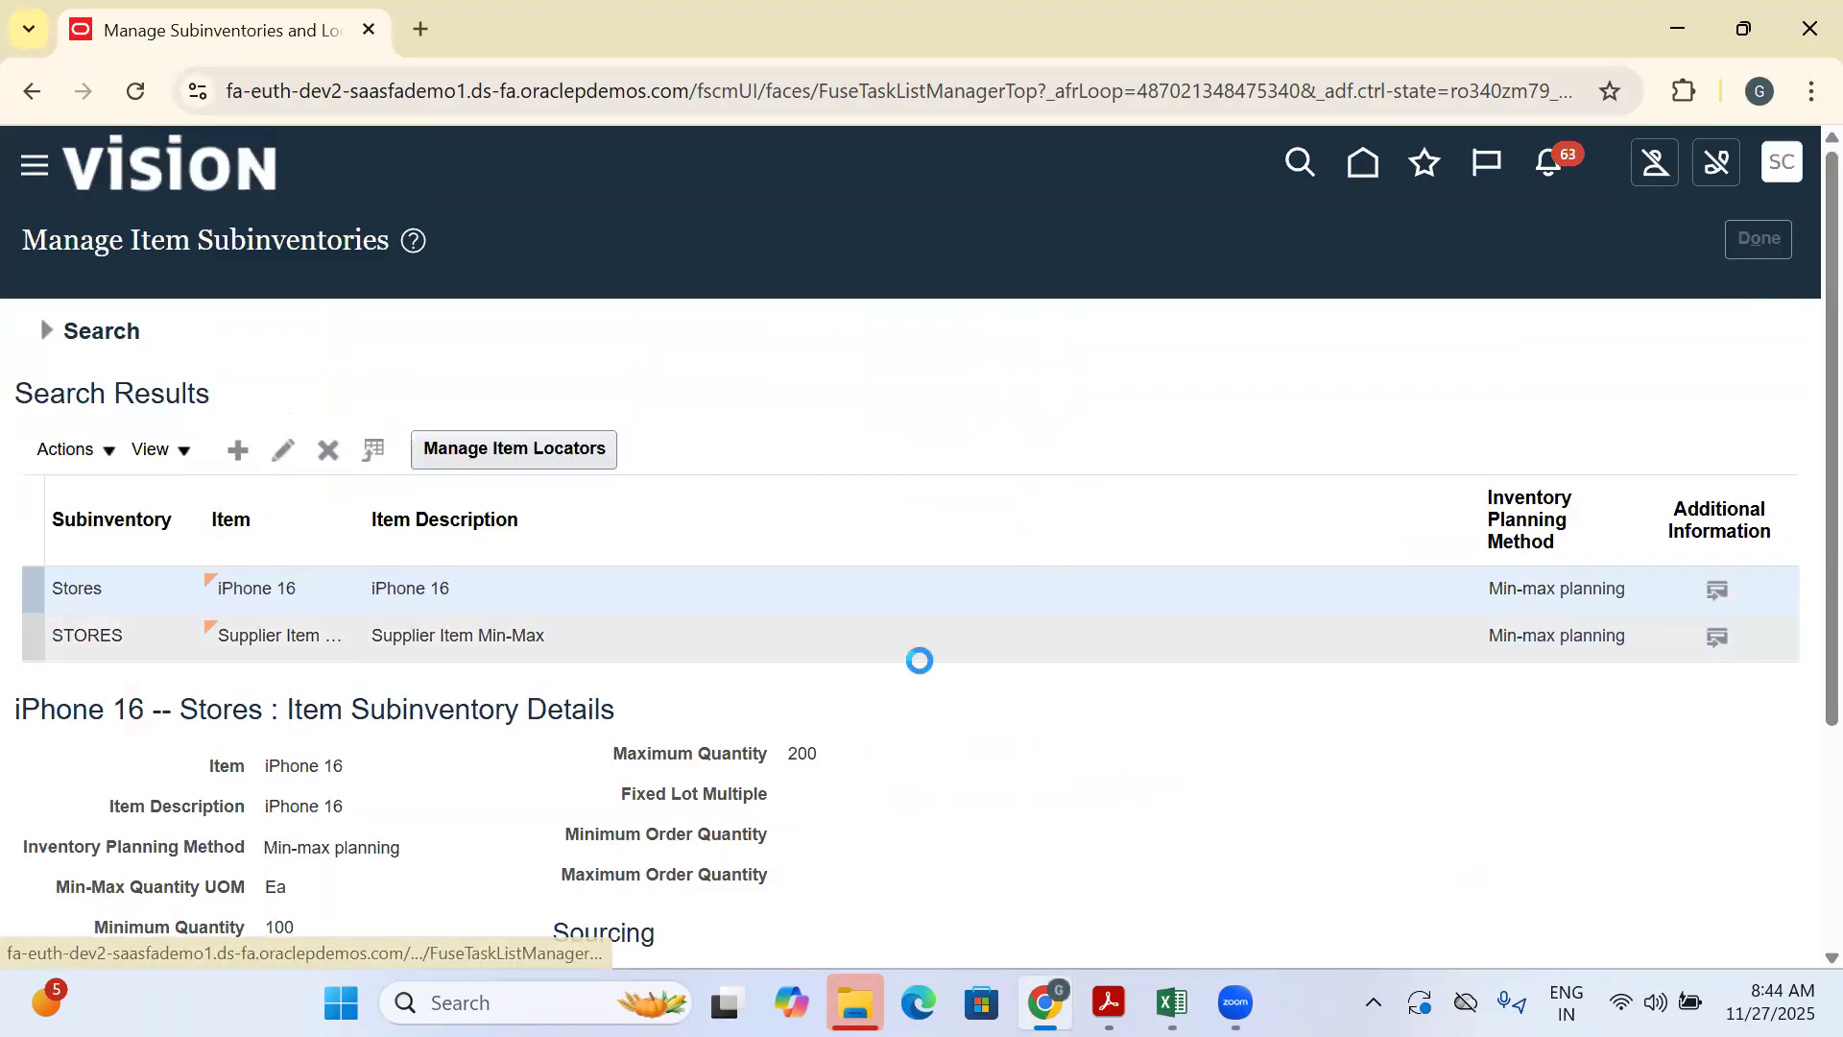
pyautogui.click(1752, 240)
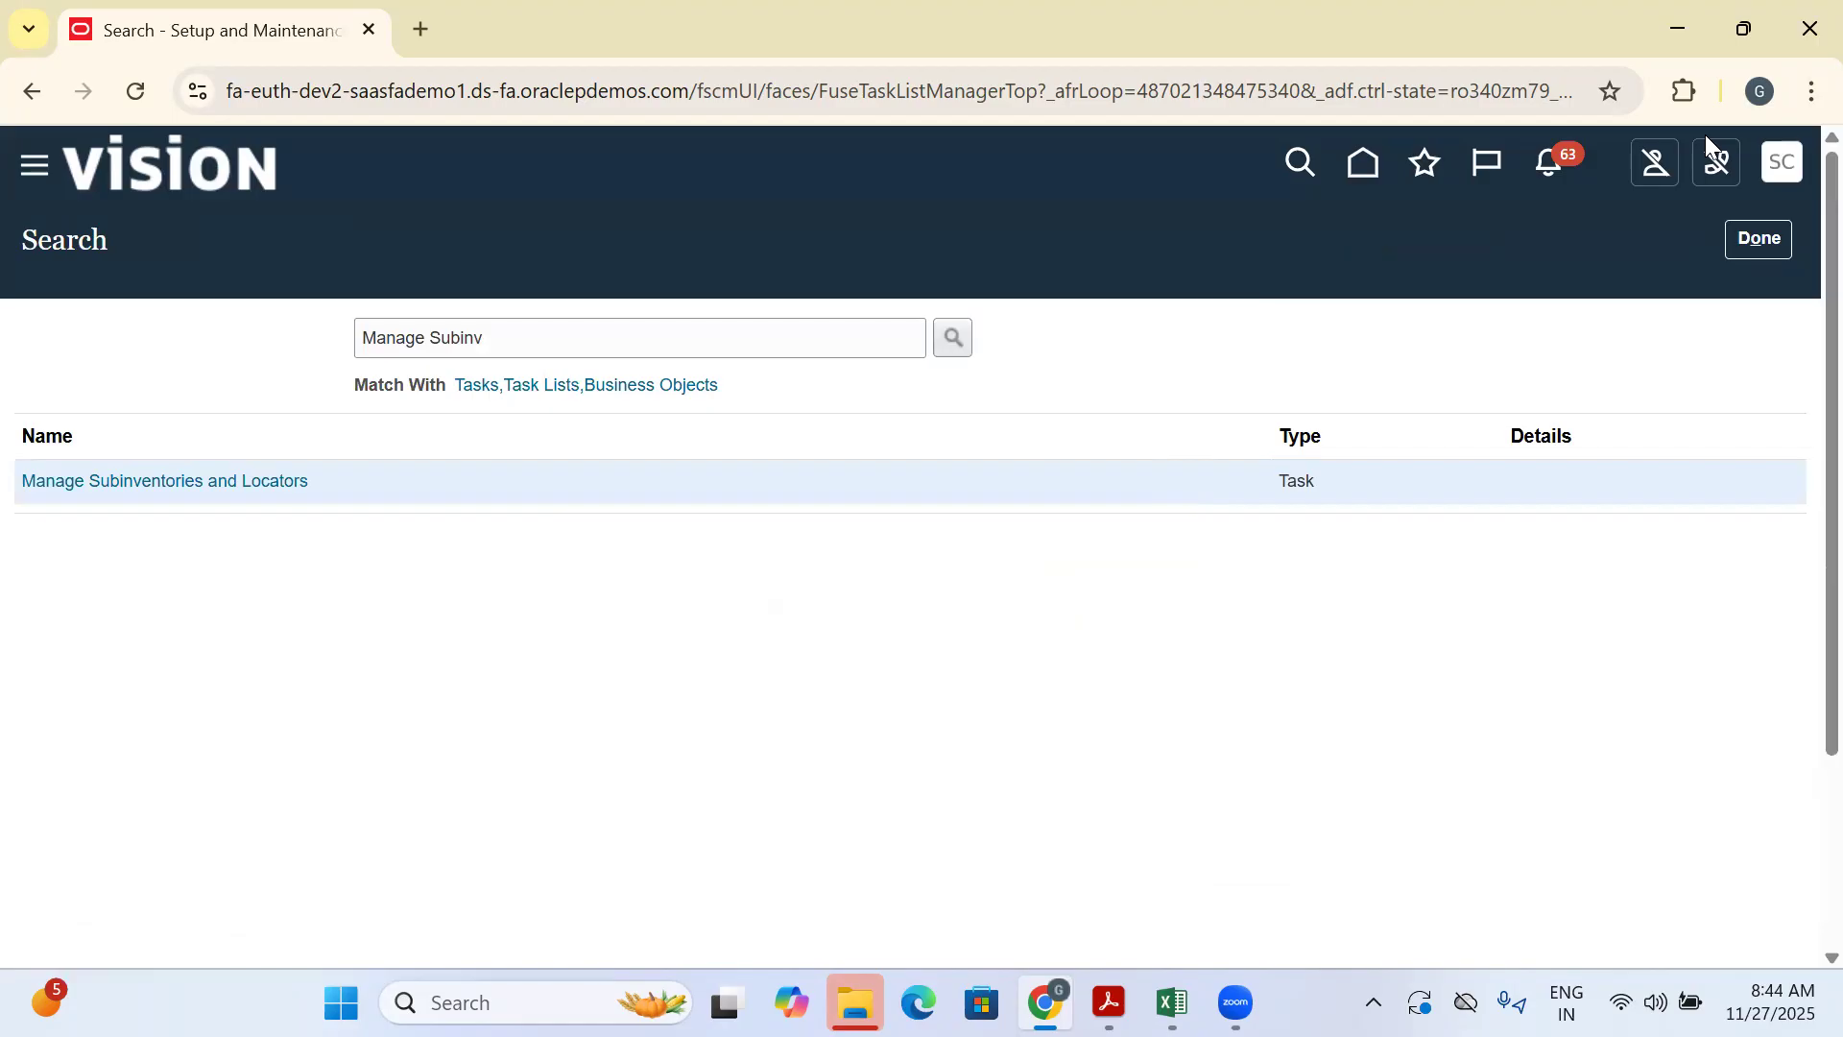
pyautogui.click(1754, 240)
# Return to the Oracle home page and open the Scheduled Processes app
pyautogui.click(1363, 169)
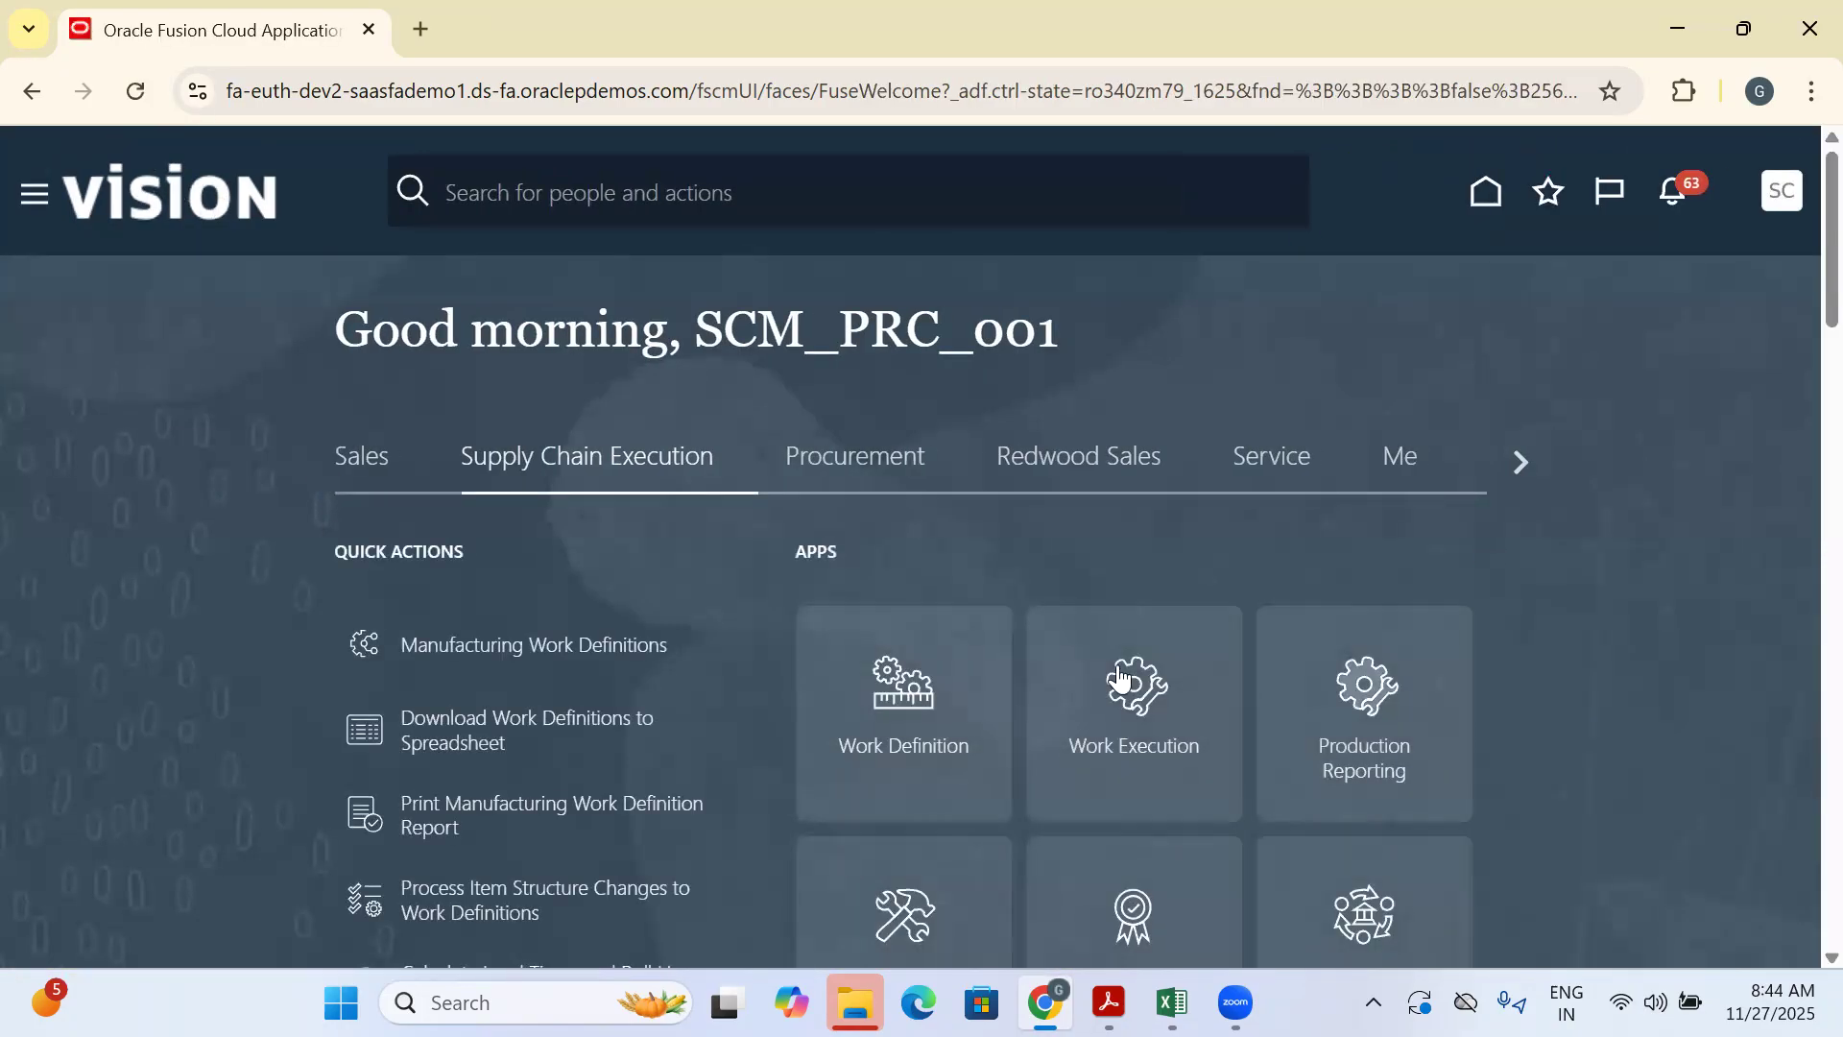
pyautogui.moveTo(1521, 462); pyautogui.dragTo(1671, 457)
pyautogui.click(1672, 456)
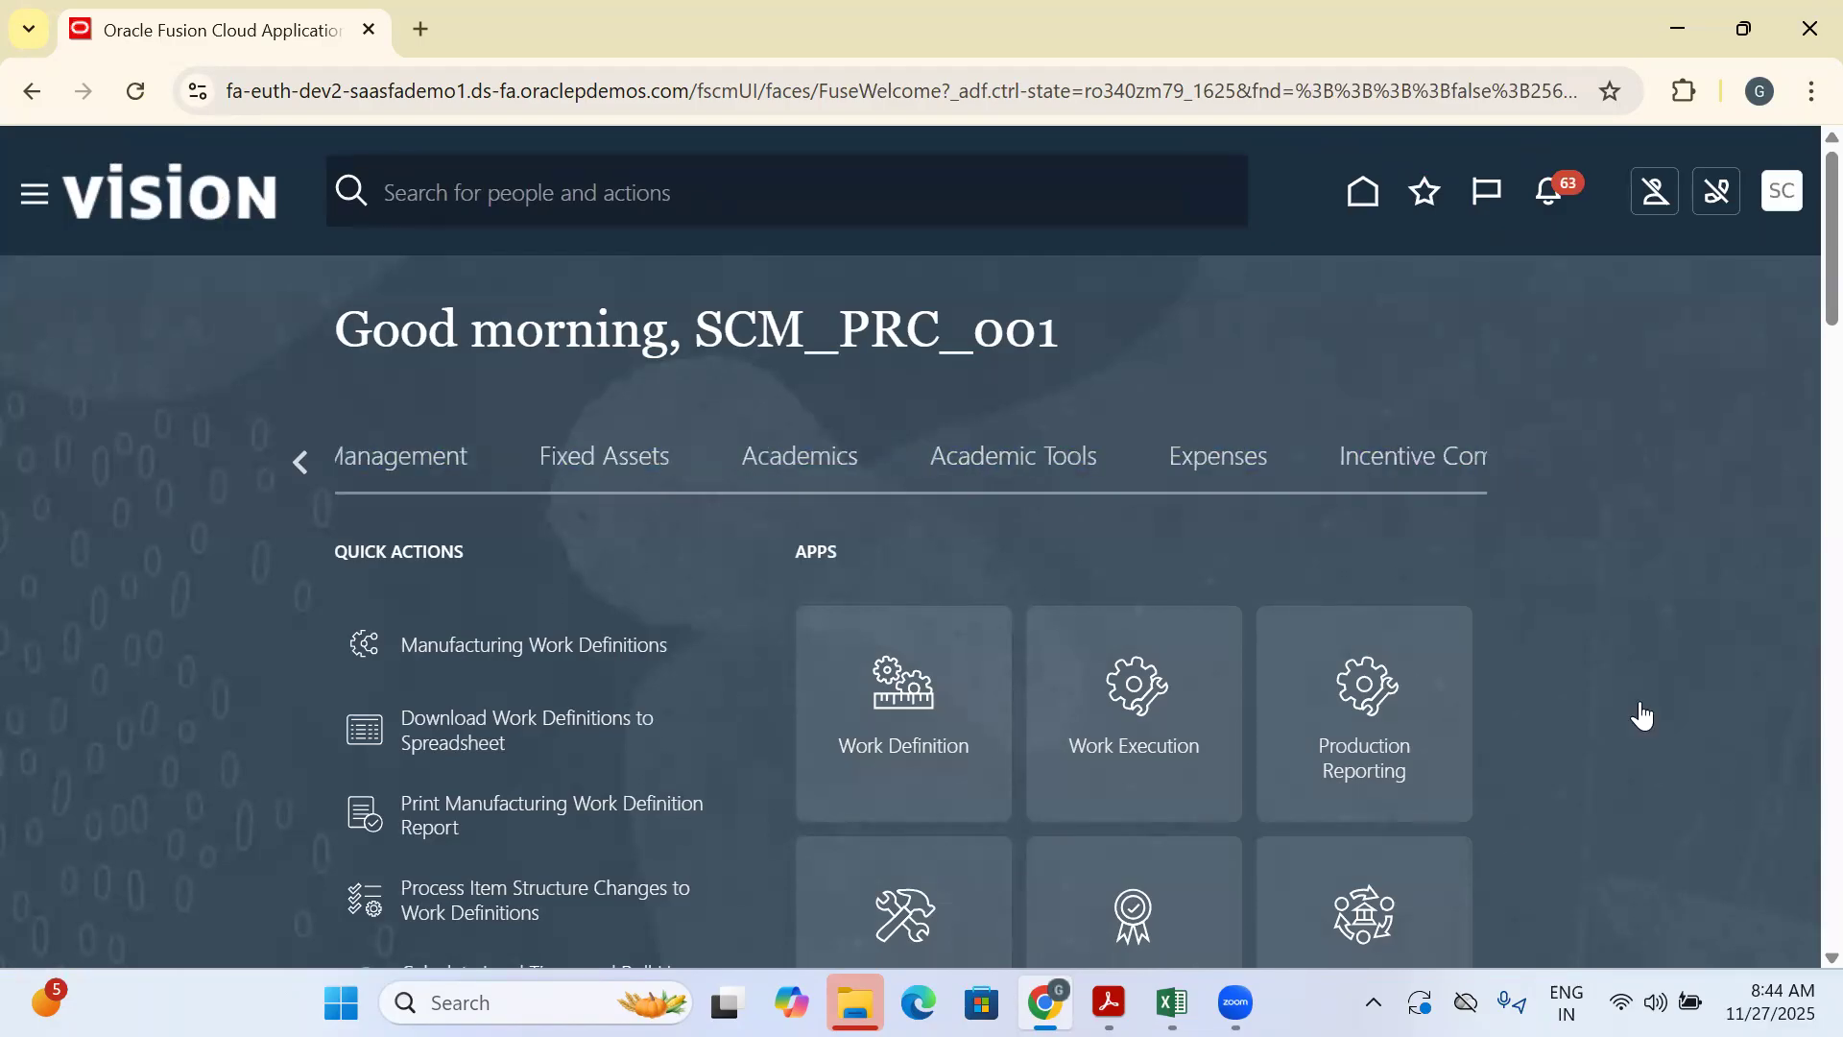
pyautogui.click(566, 468)
pyautogui.scroll(-3, 1084, 456)
pyautogui.scroll(-3, 1085, 458)
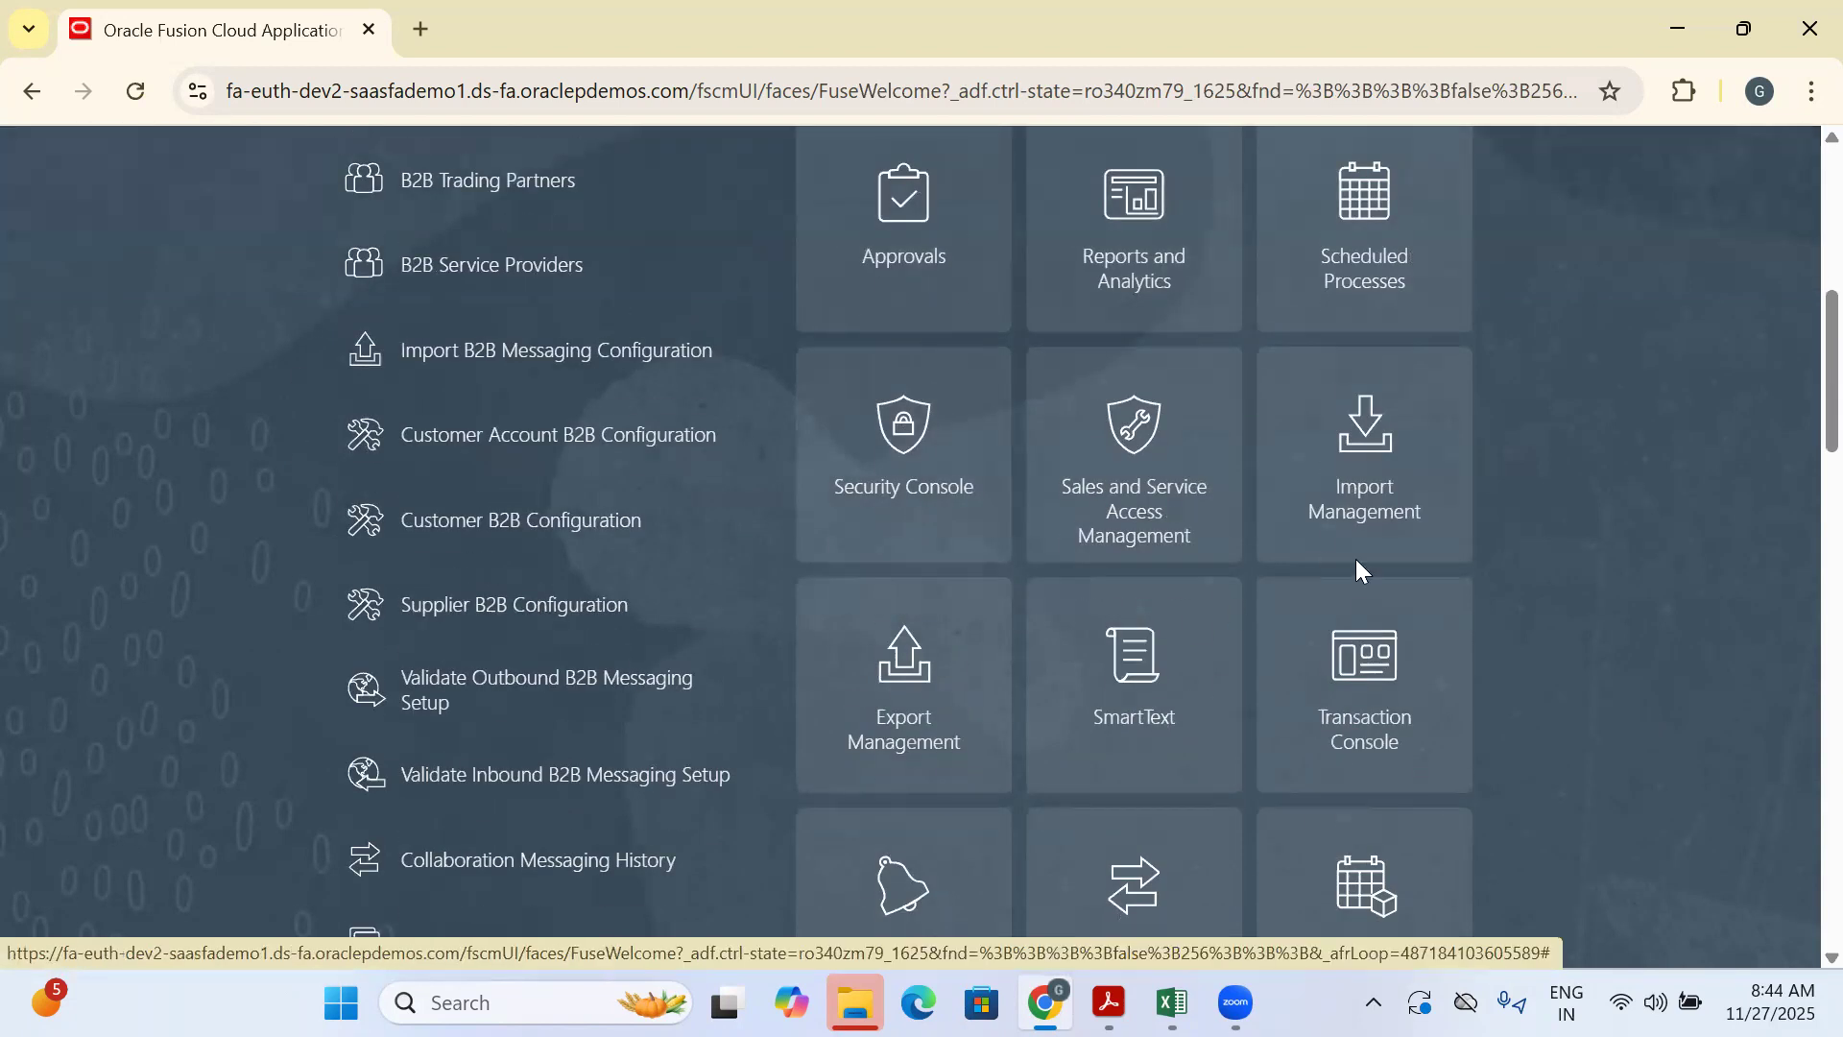
pyautogui.scroll(3, 1222, 531)
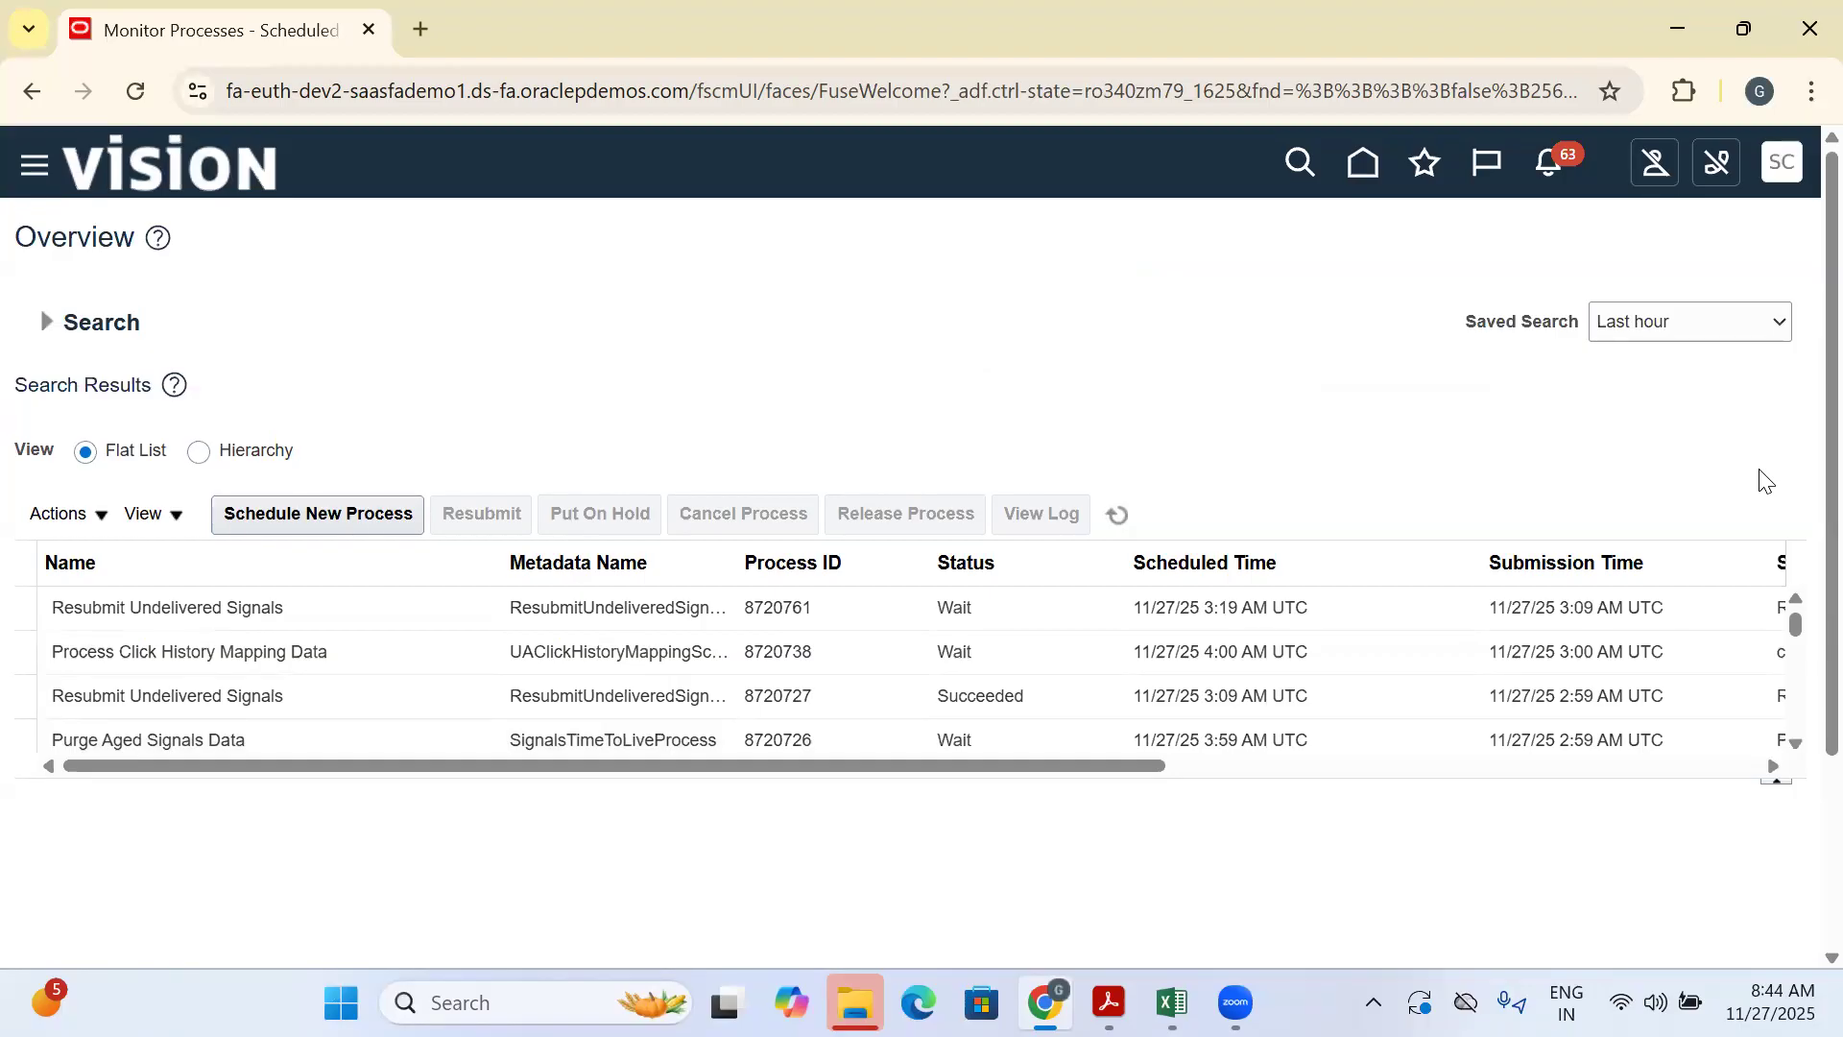
# Start scheduling a new job and search the process names for "%Print%Min%Max%"
pyautogui.click(318, 514)
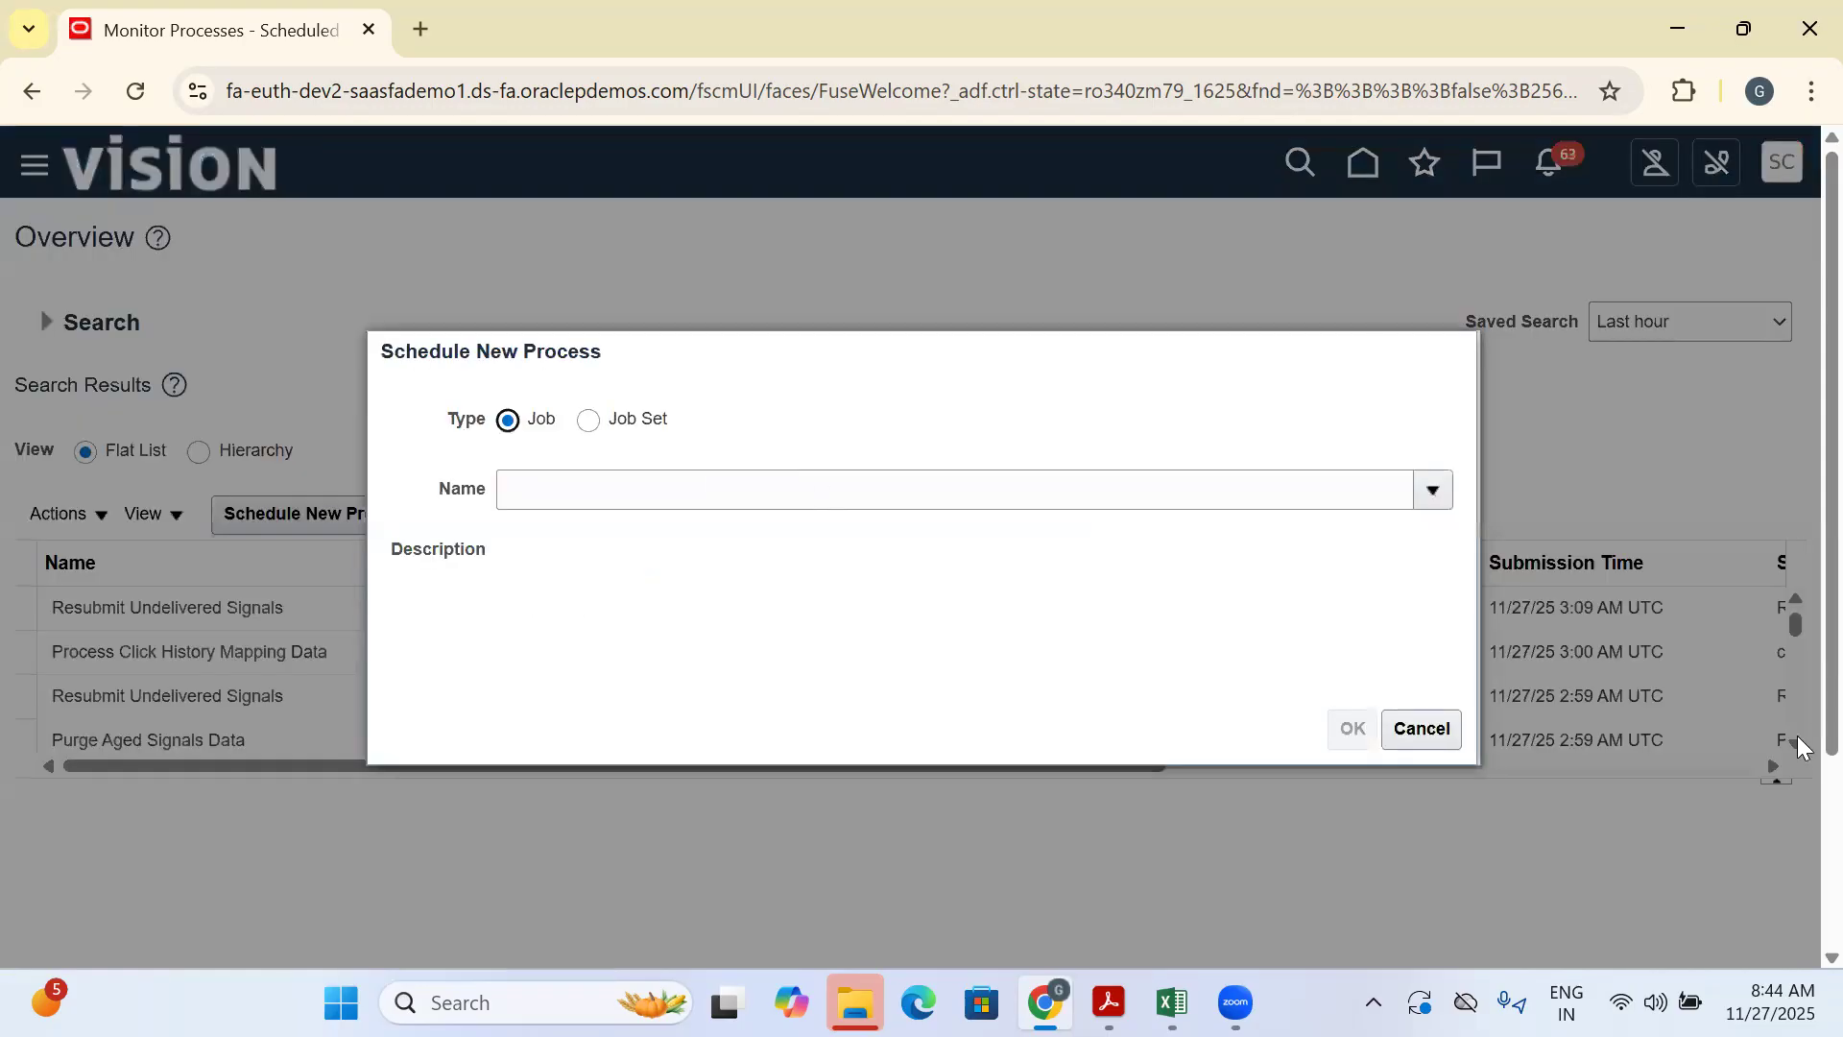
pyautogui.click(659, 485)
pyautogui.write('5Print')
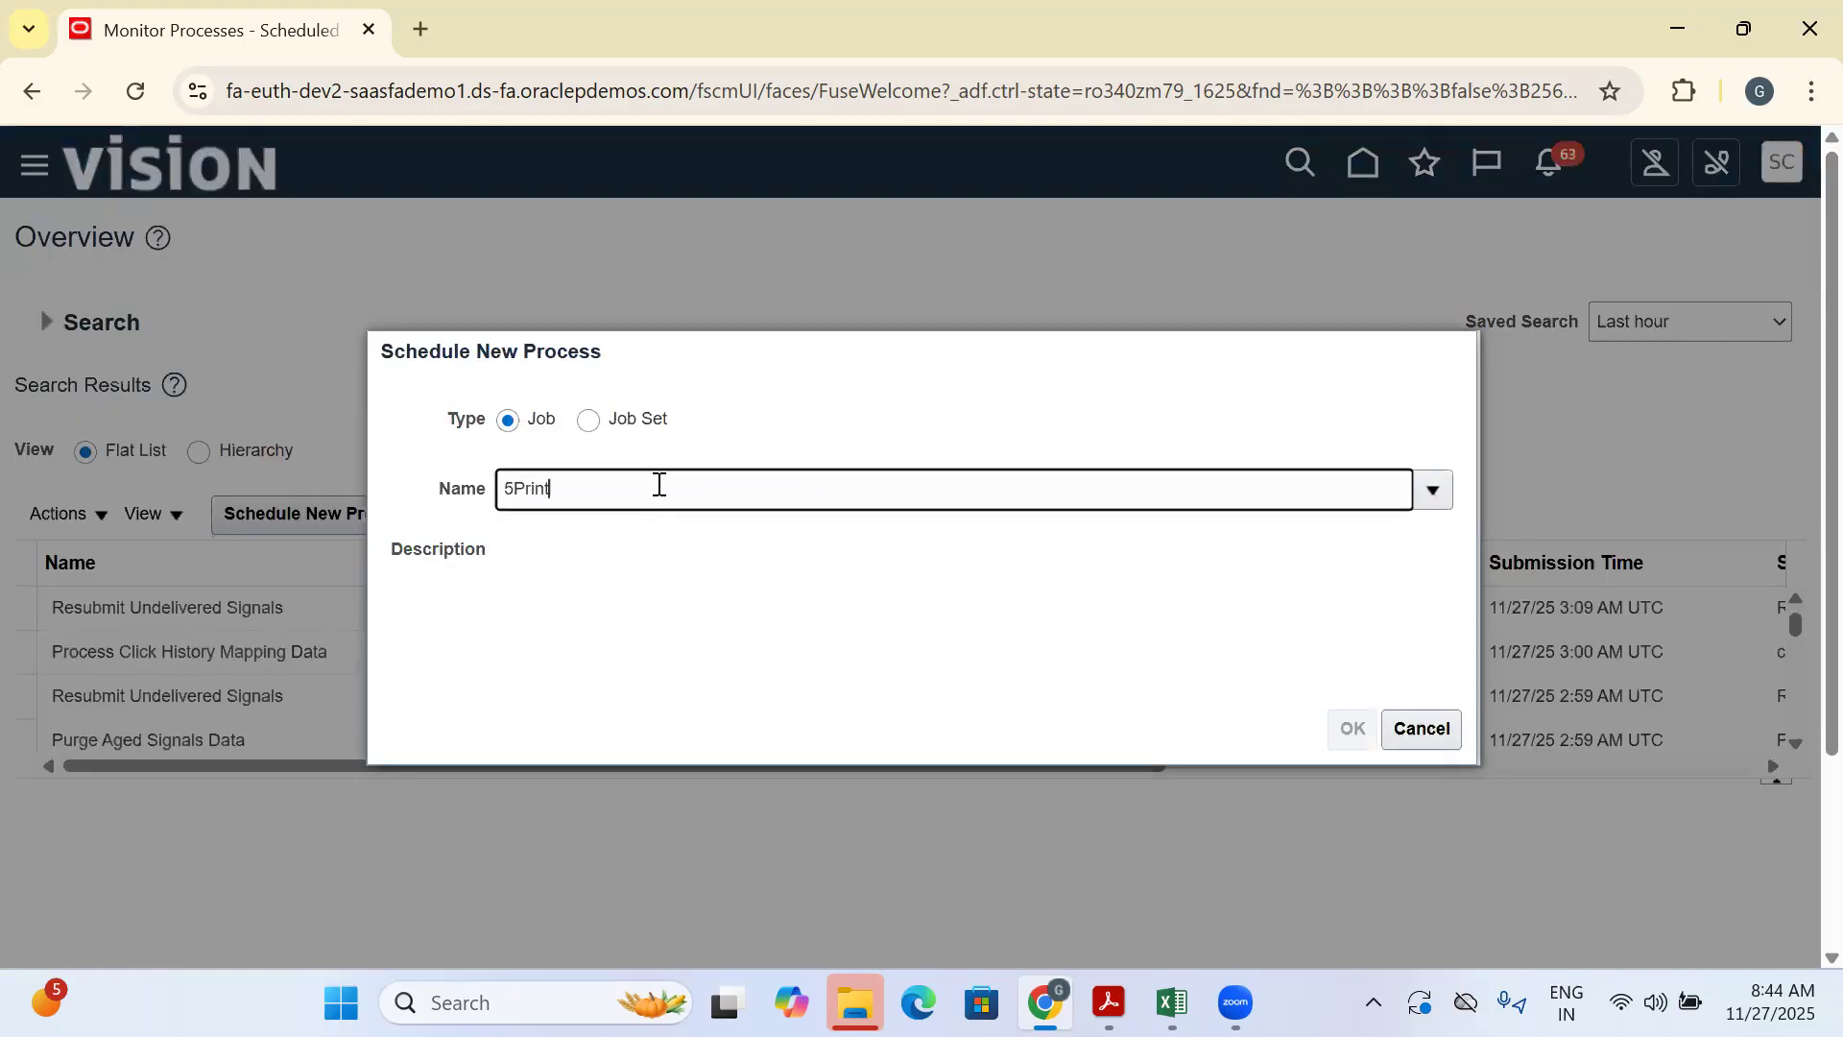
pyautogui.write('%Min%Max%')
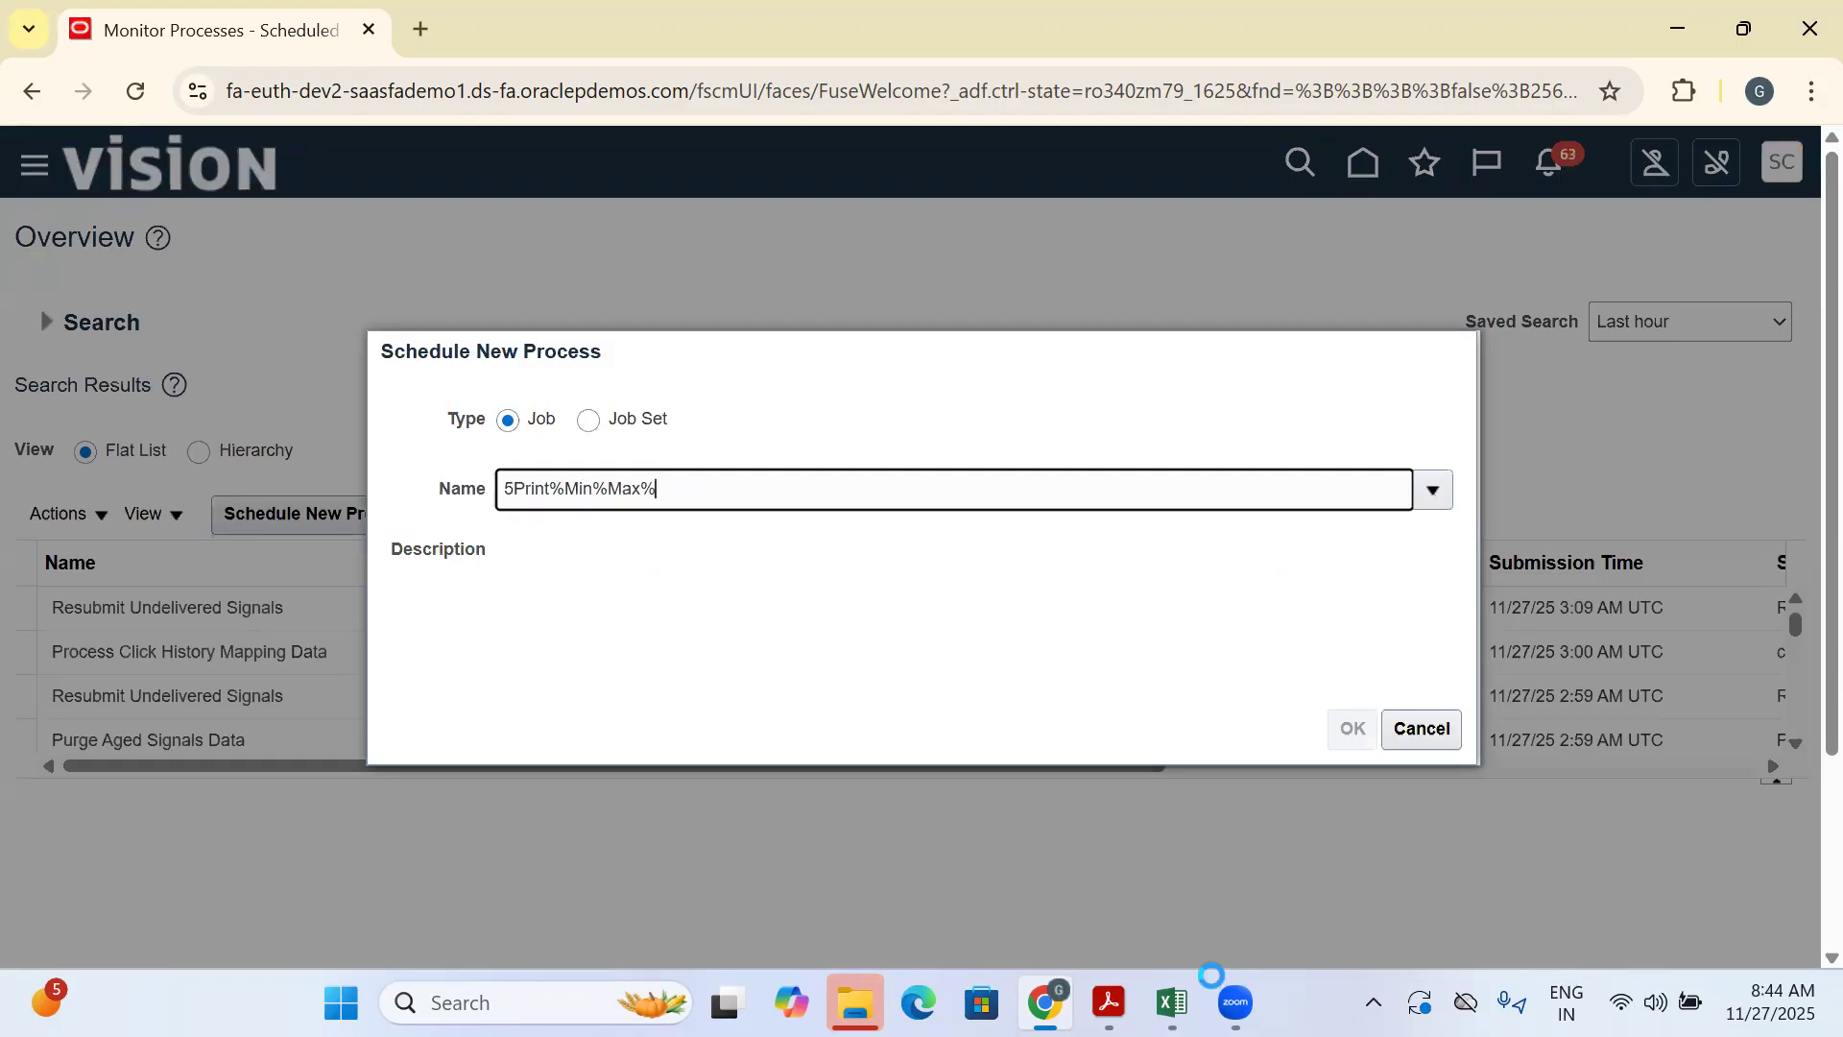
pyautogui.press('Tab')
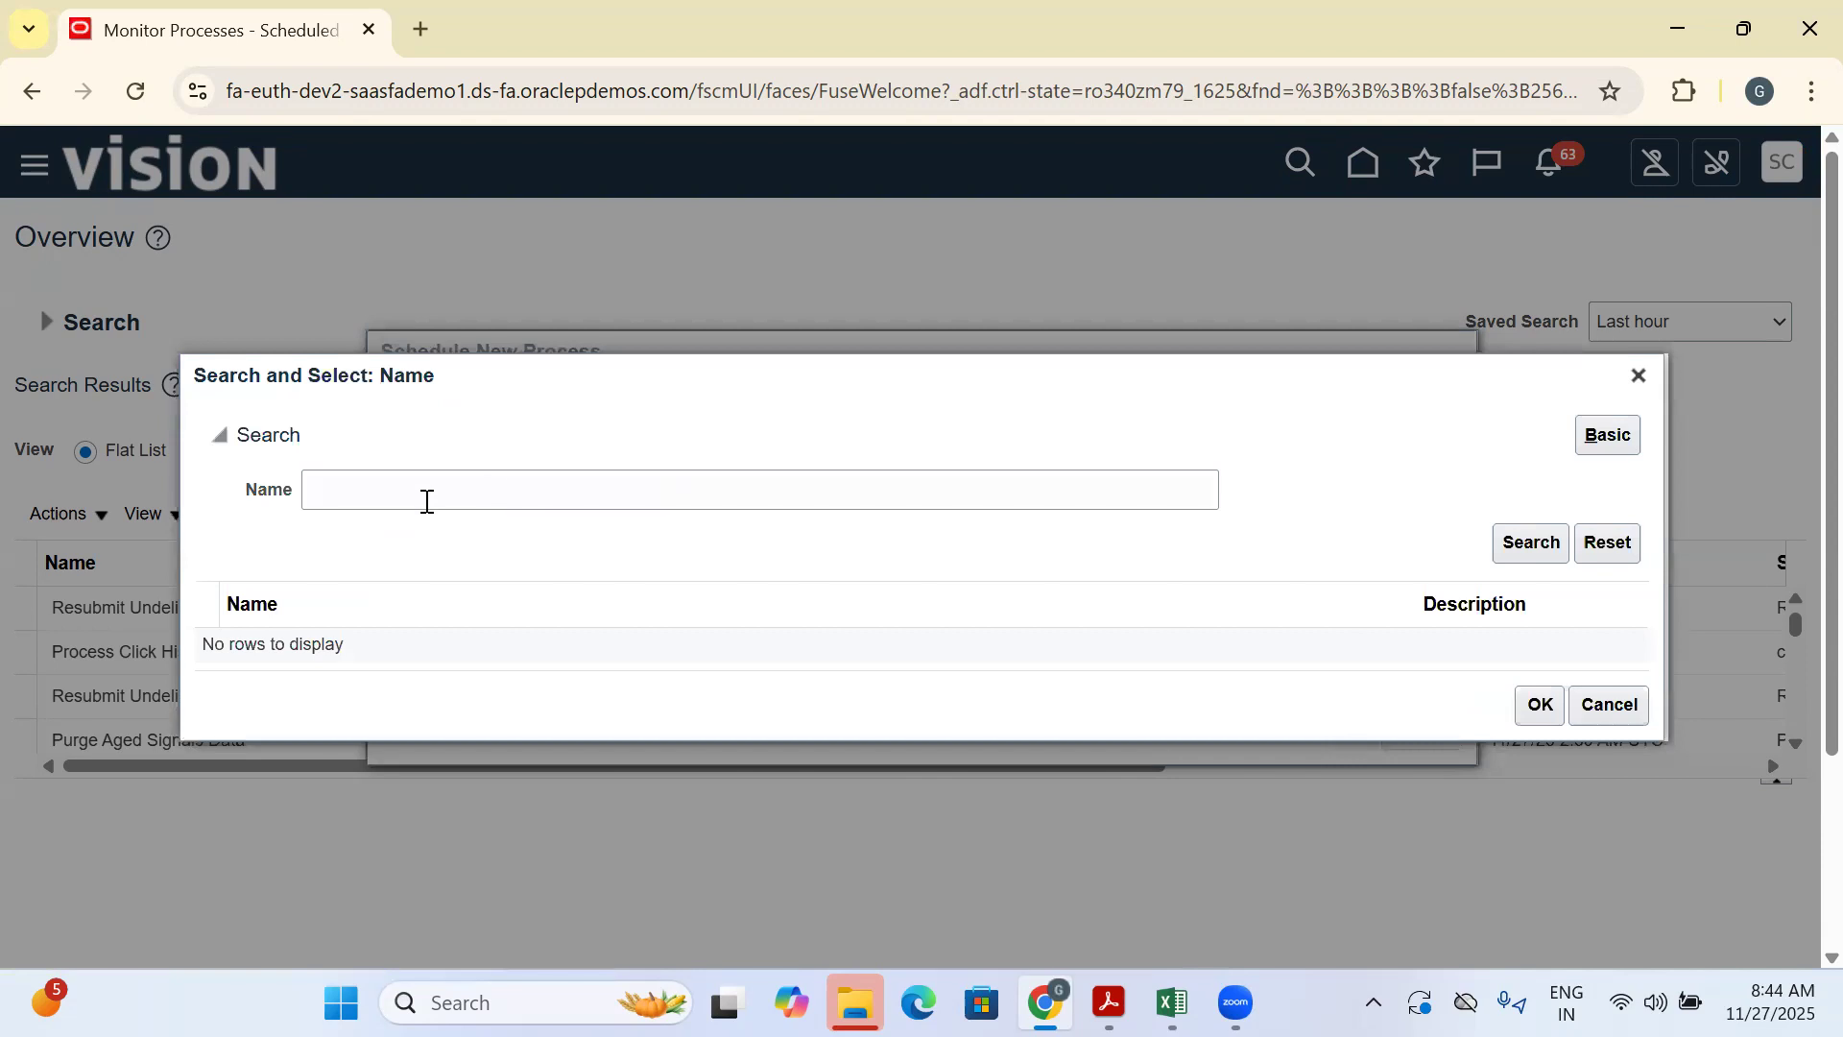
pyautogui.write('%Print%M')
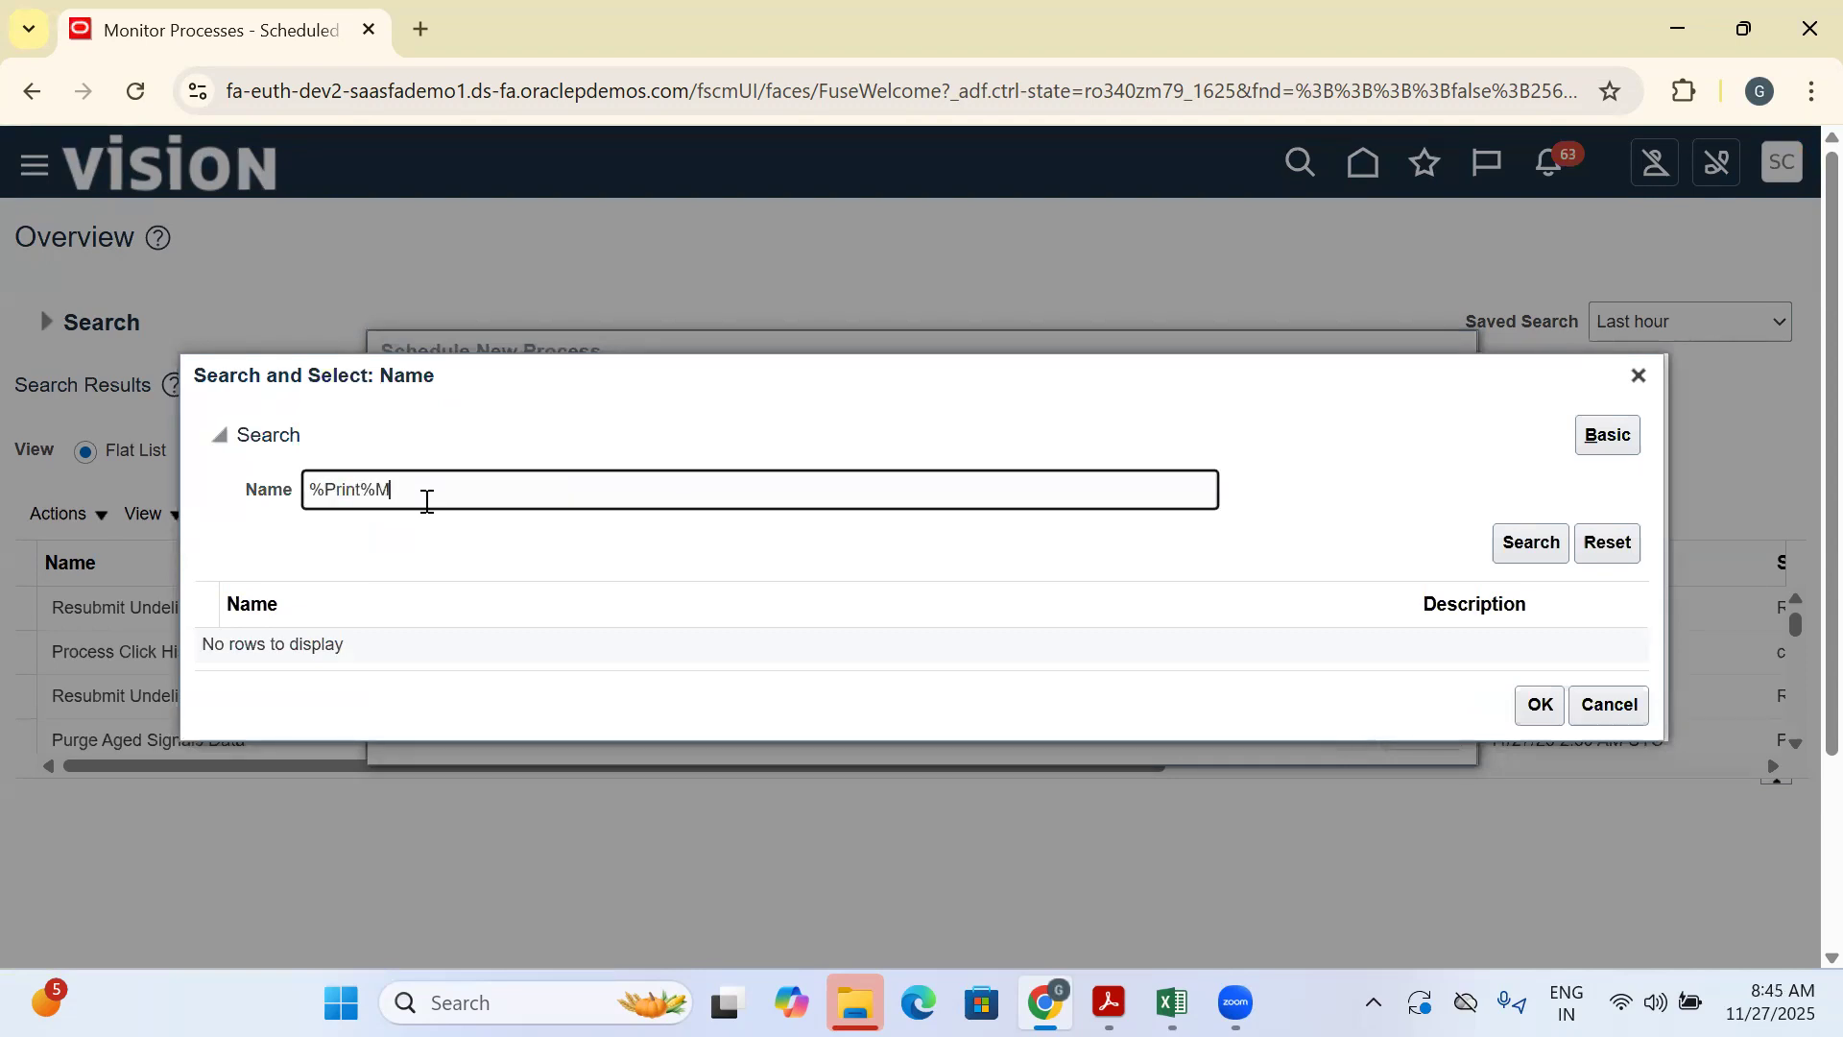
pyautogui.write('in%Max%')
pyautogui.press('Return')
# Copy the found process name and replace the text of C702 in Excel with "Print Min-Max Planning Report"
pyautogui.moveTo(527, 641); pyautogui.dragTo(222, 654)
pyautogui.hotkey('ctrl', 'c')
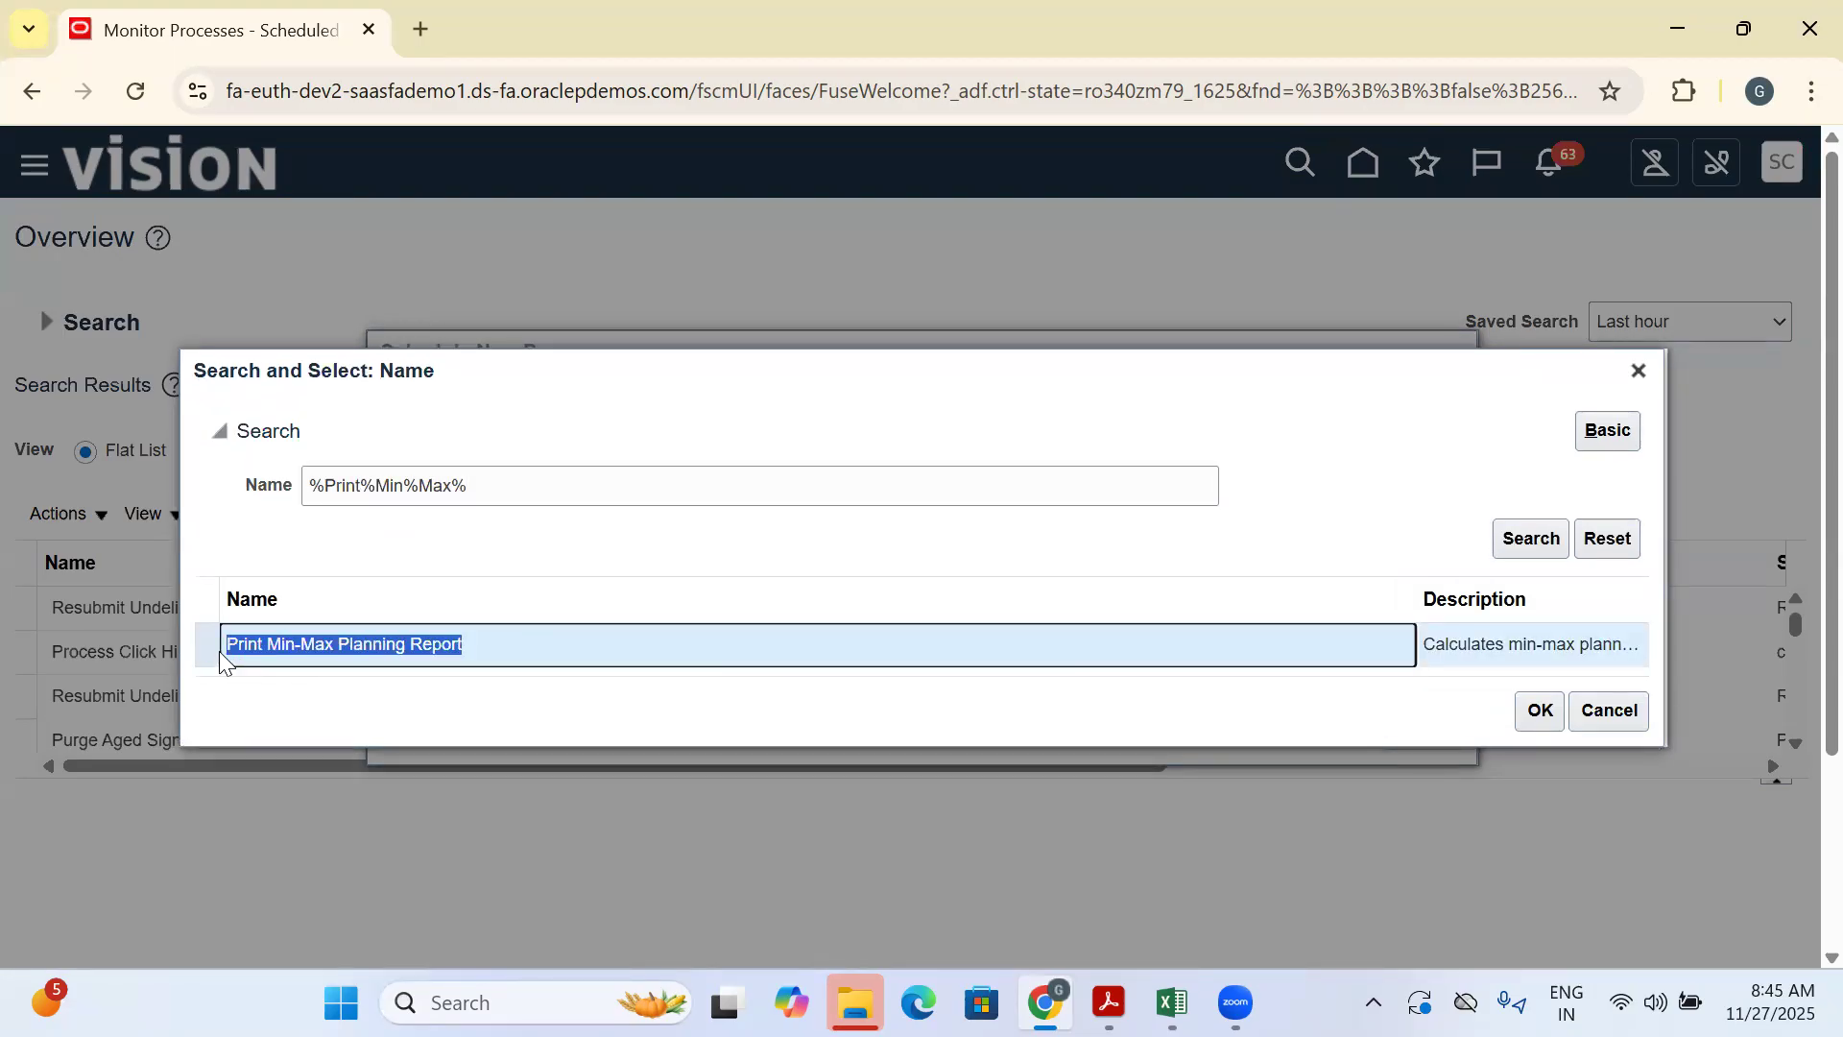
pyautogui.hotkey('alt', 'Tab')
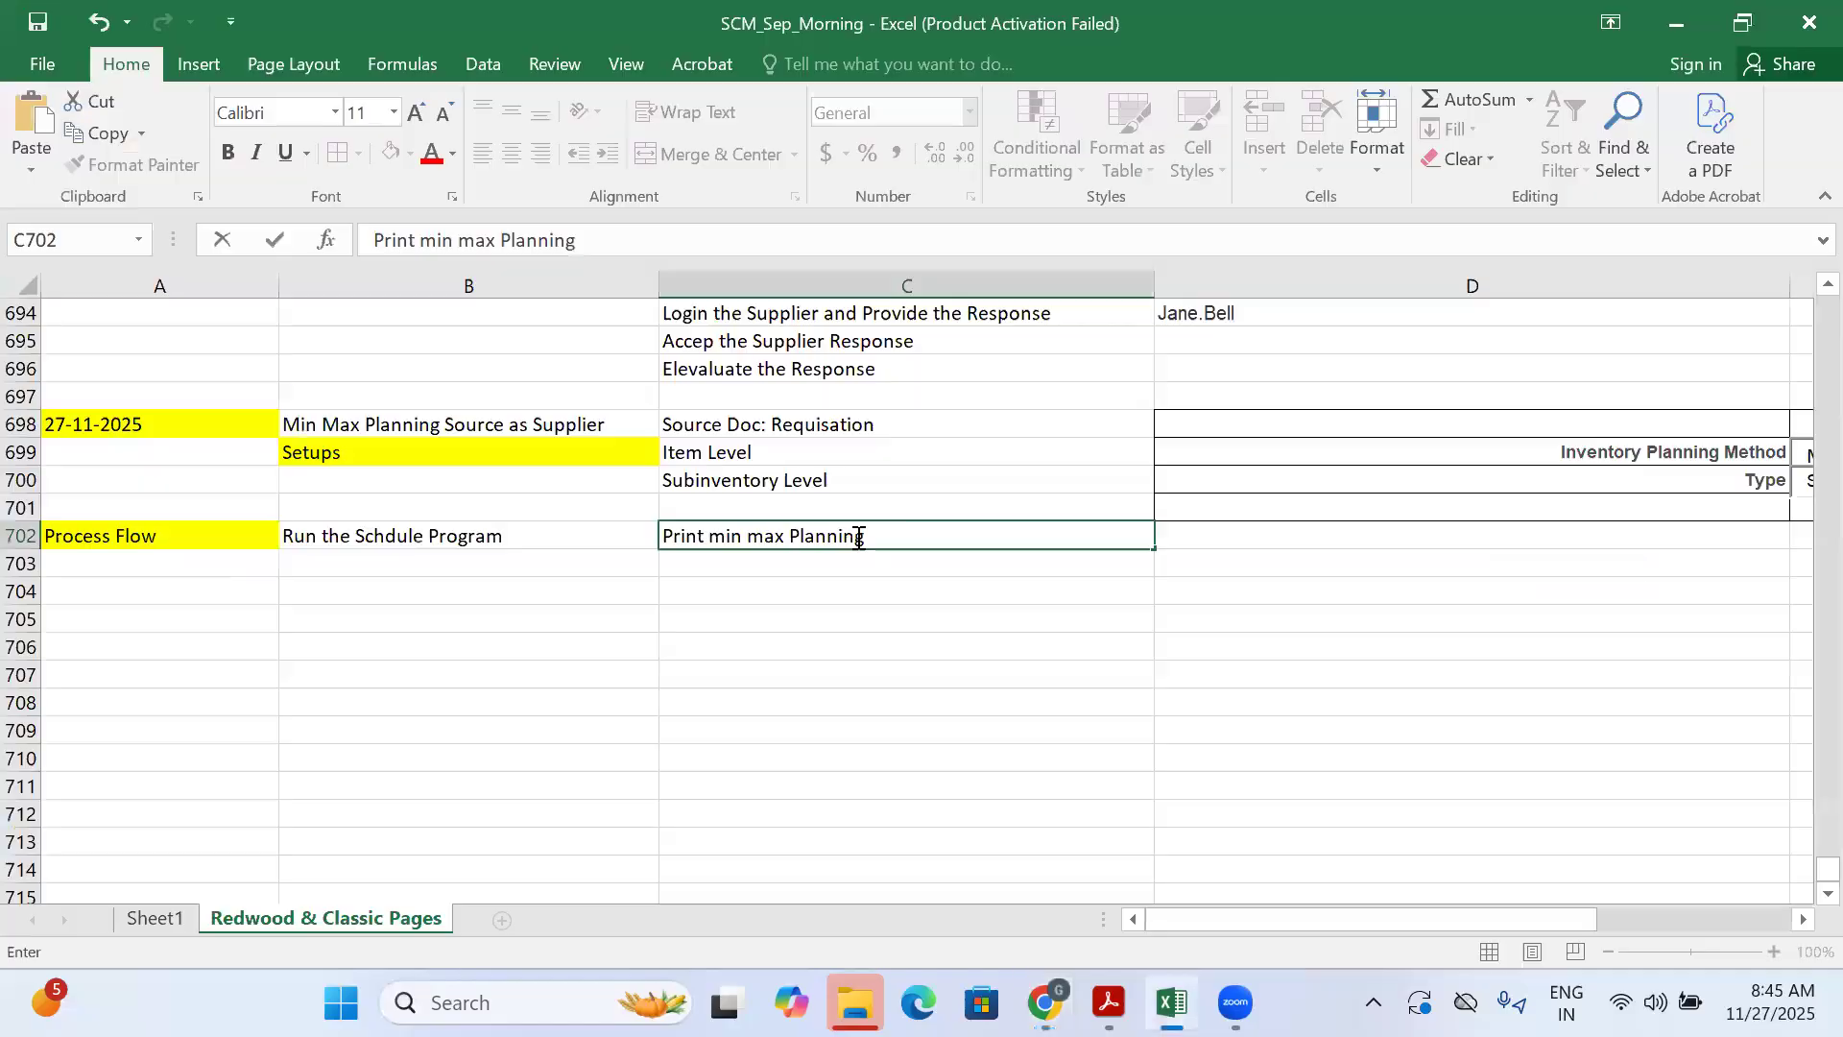
pyautogui.moveTo(897, 531); pyautogui.dragTo(662, 543)
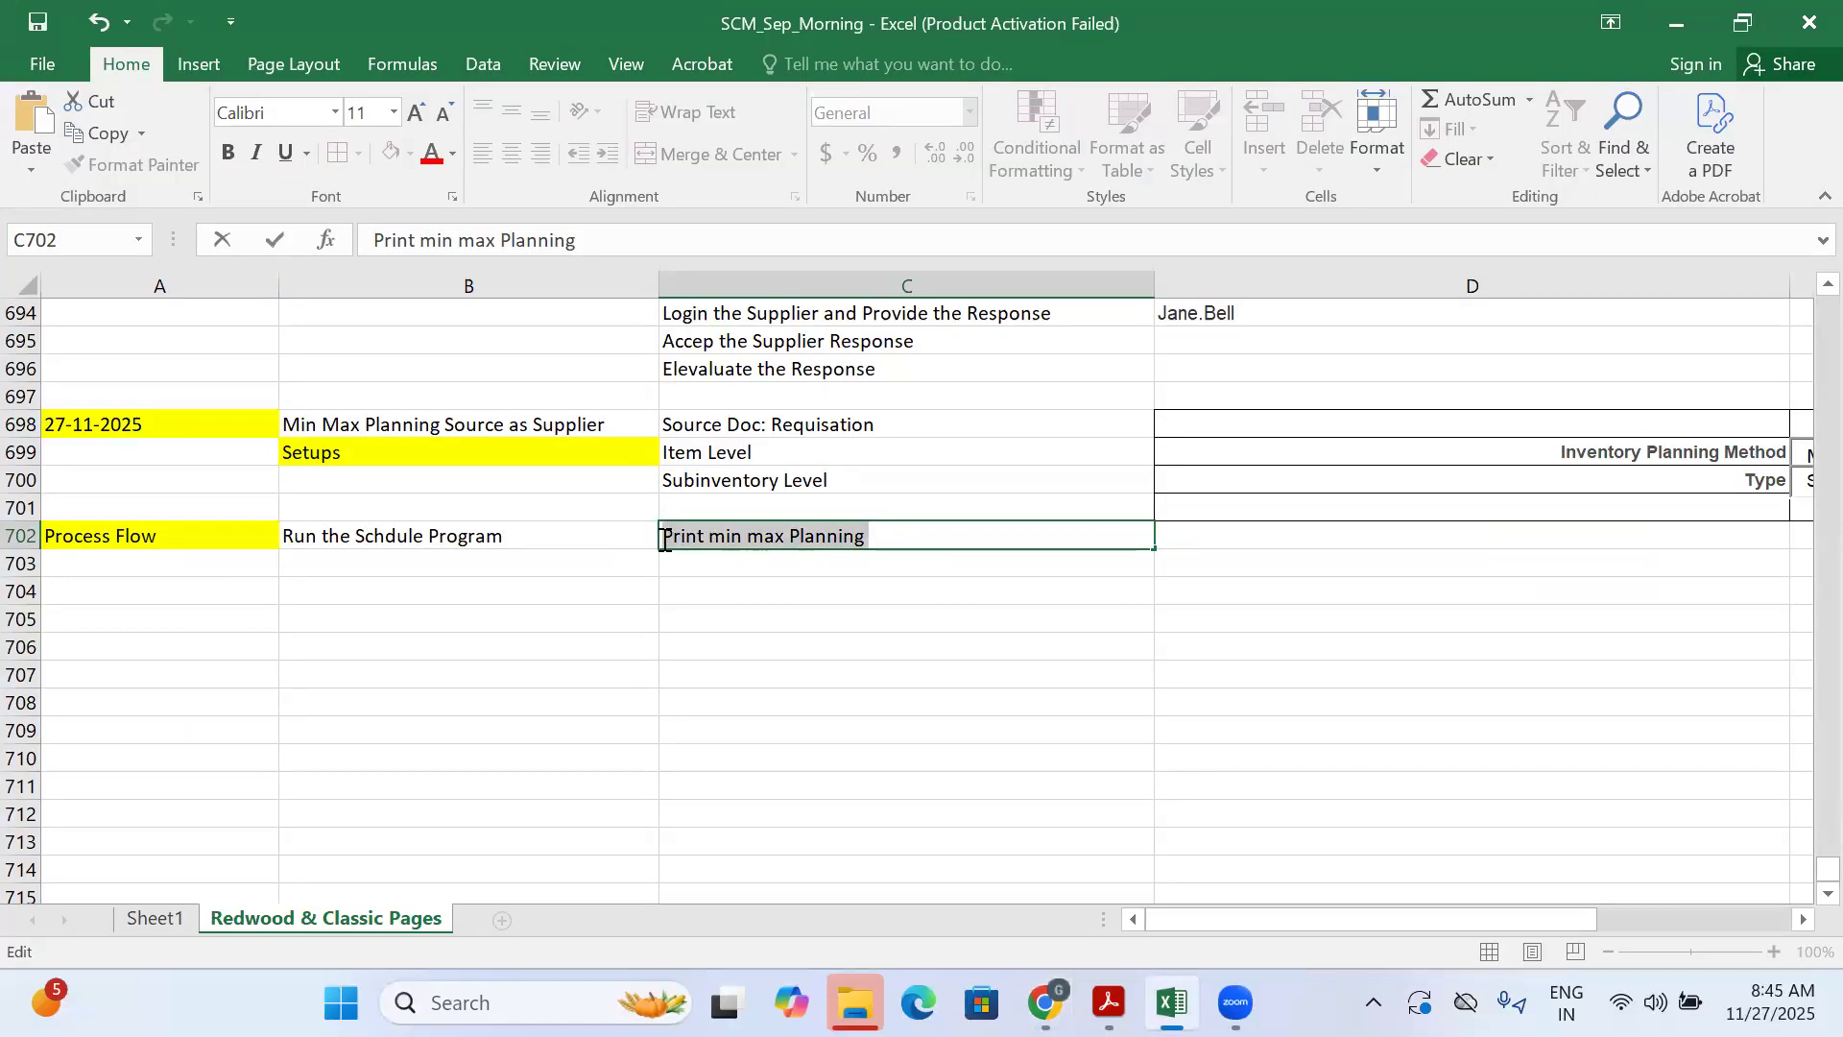
pyautogui.hotkey('ctrl', 'v')
pyautogui.click(847, 592)
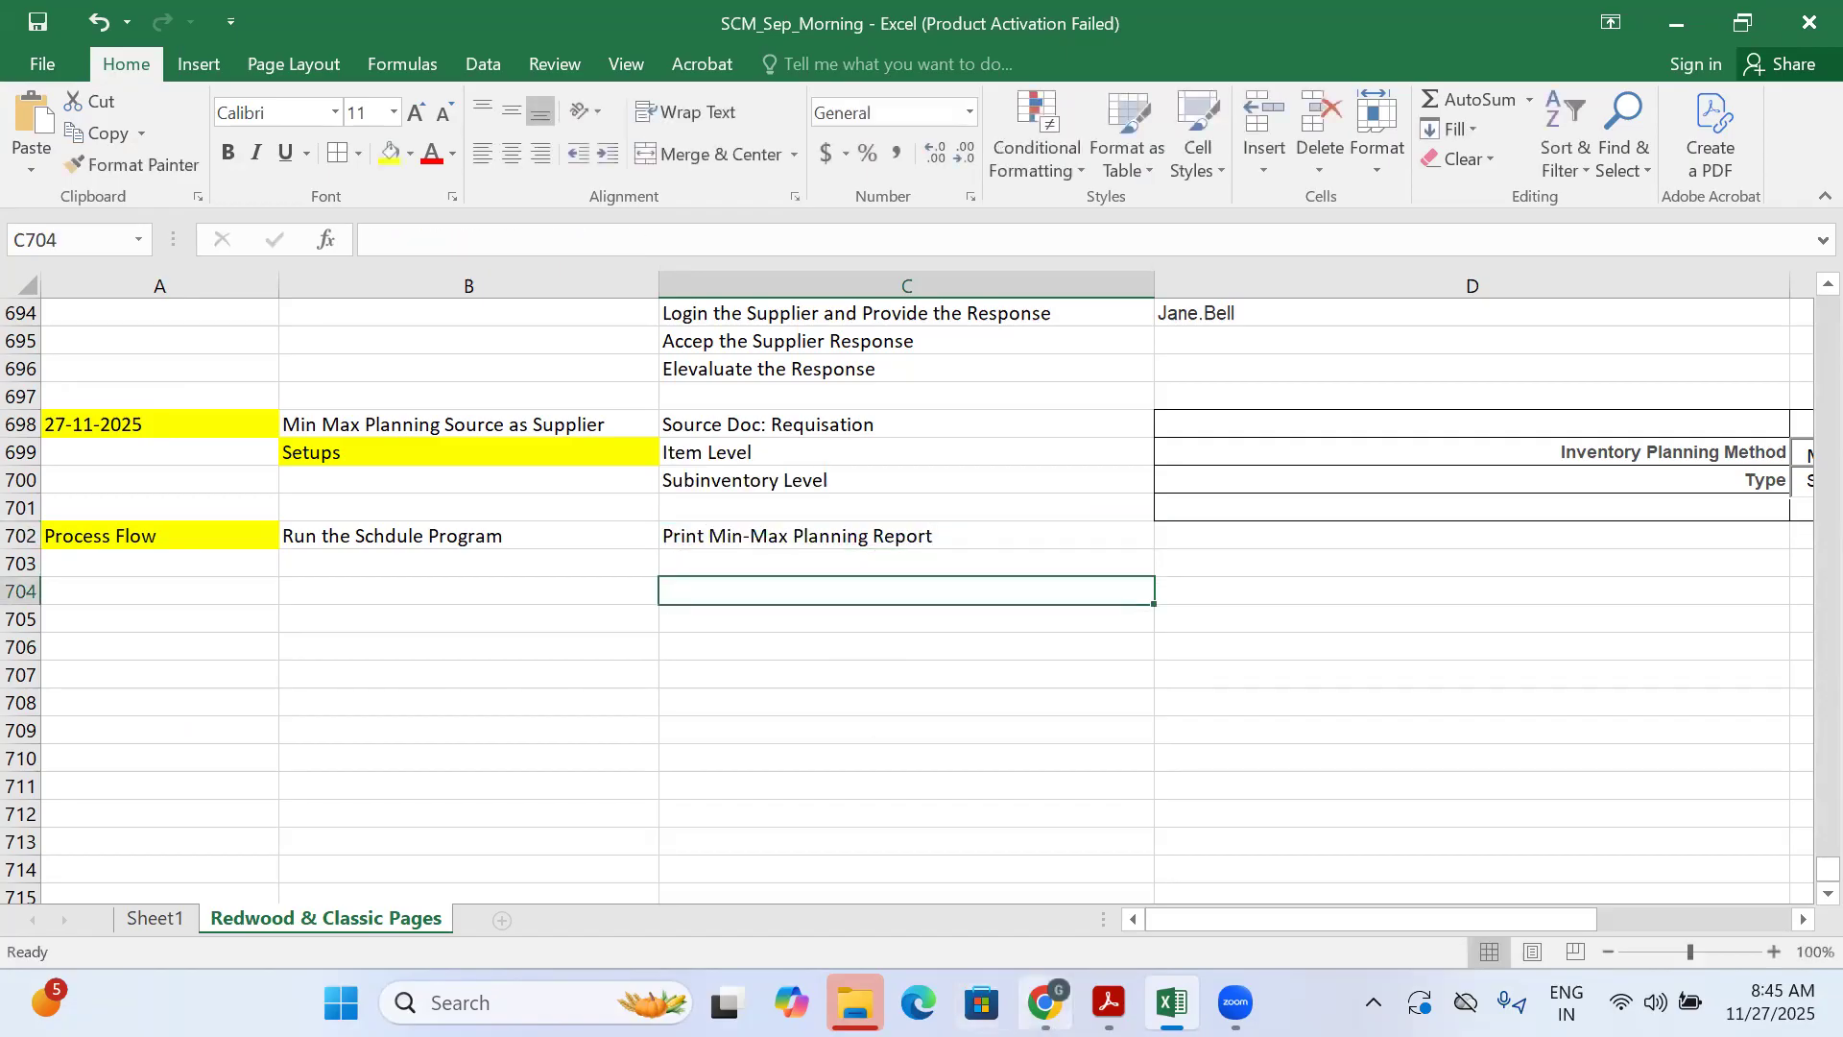
# Switch back to Oracle in Chrome and confirm Print Min-Max Planning Report as the process to schedule
pyautogui.click(1043, 1002)
pyautogui.click(1539, 710)
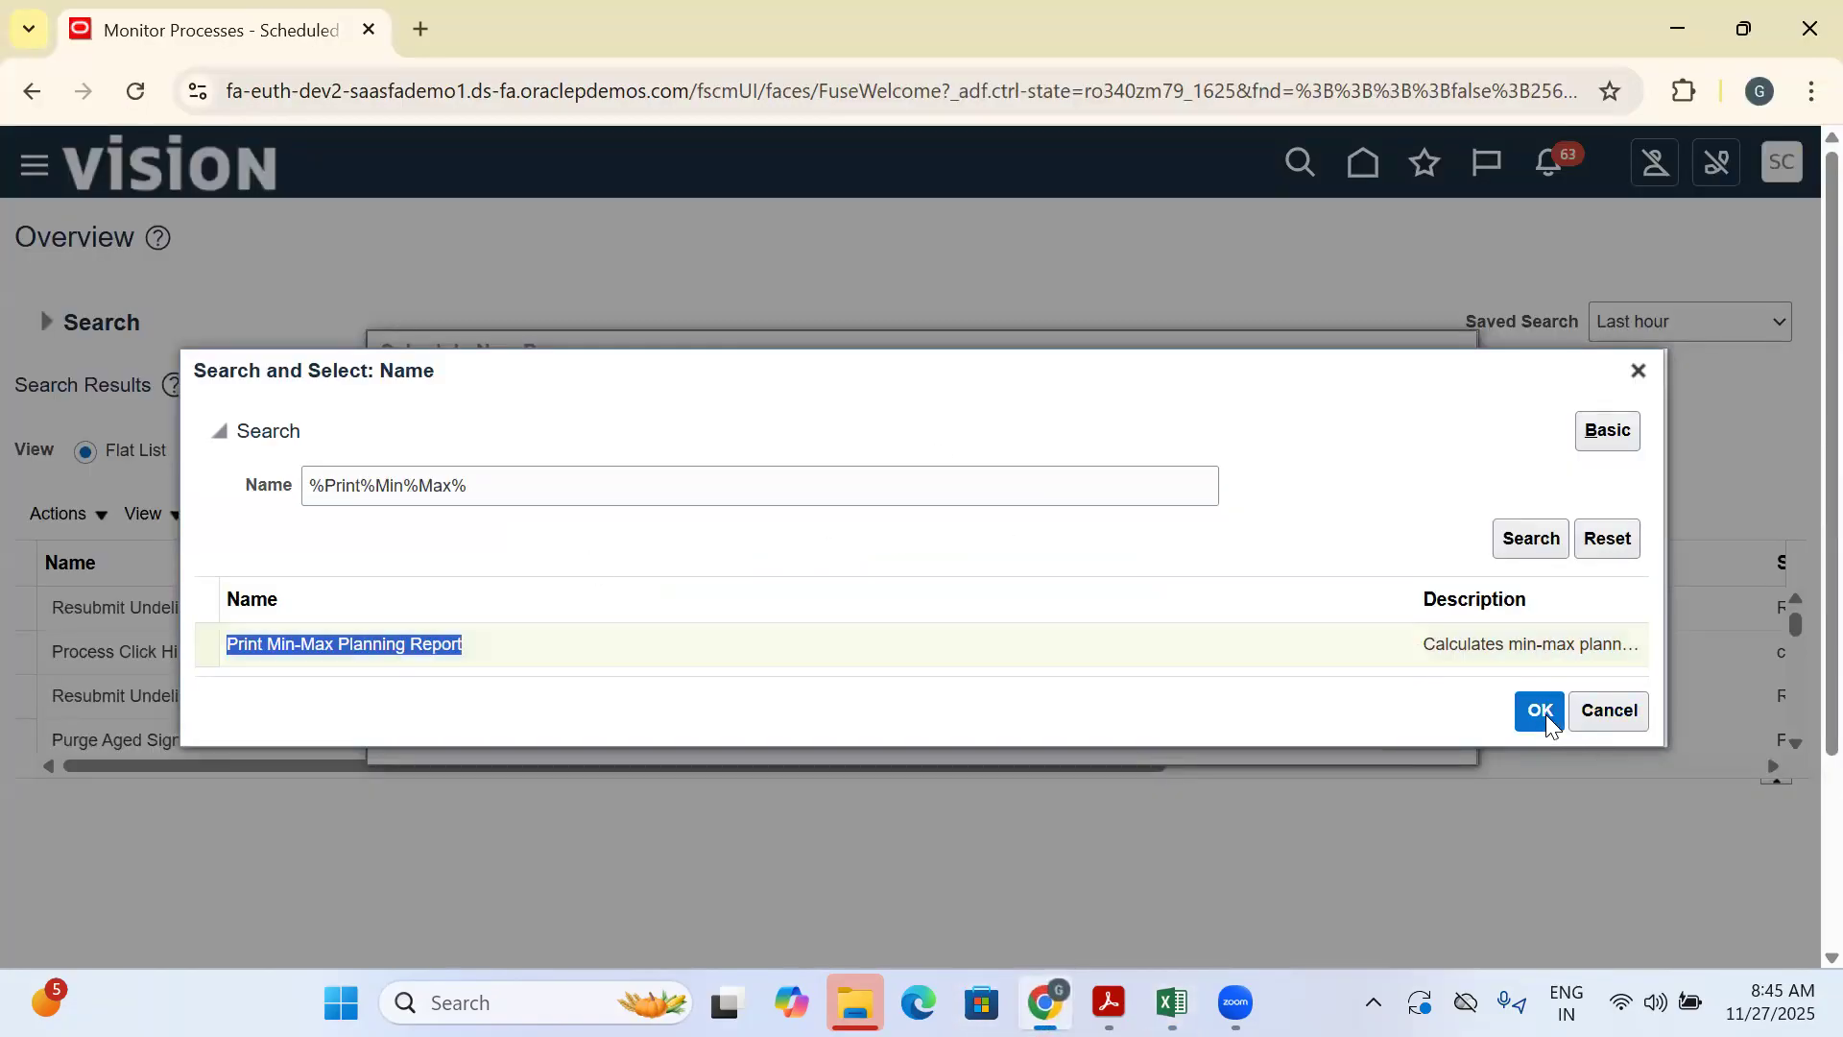
pyautogui.click(1349, 726)
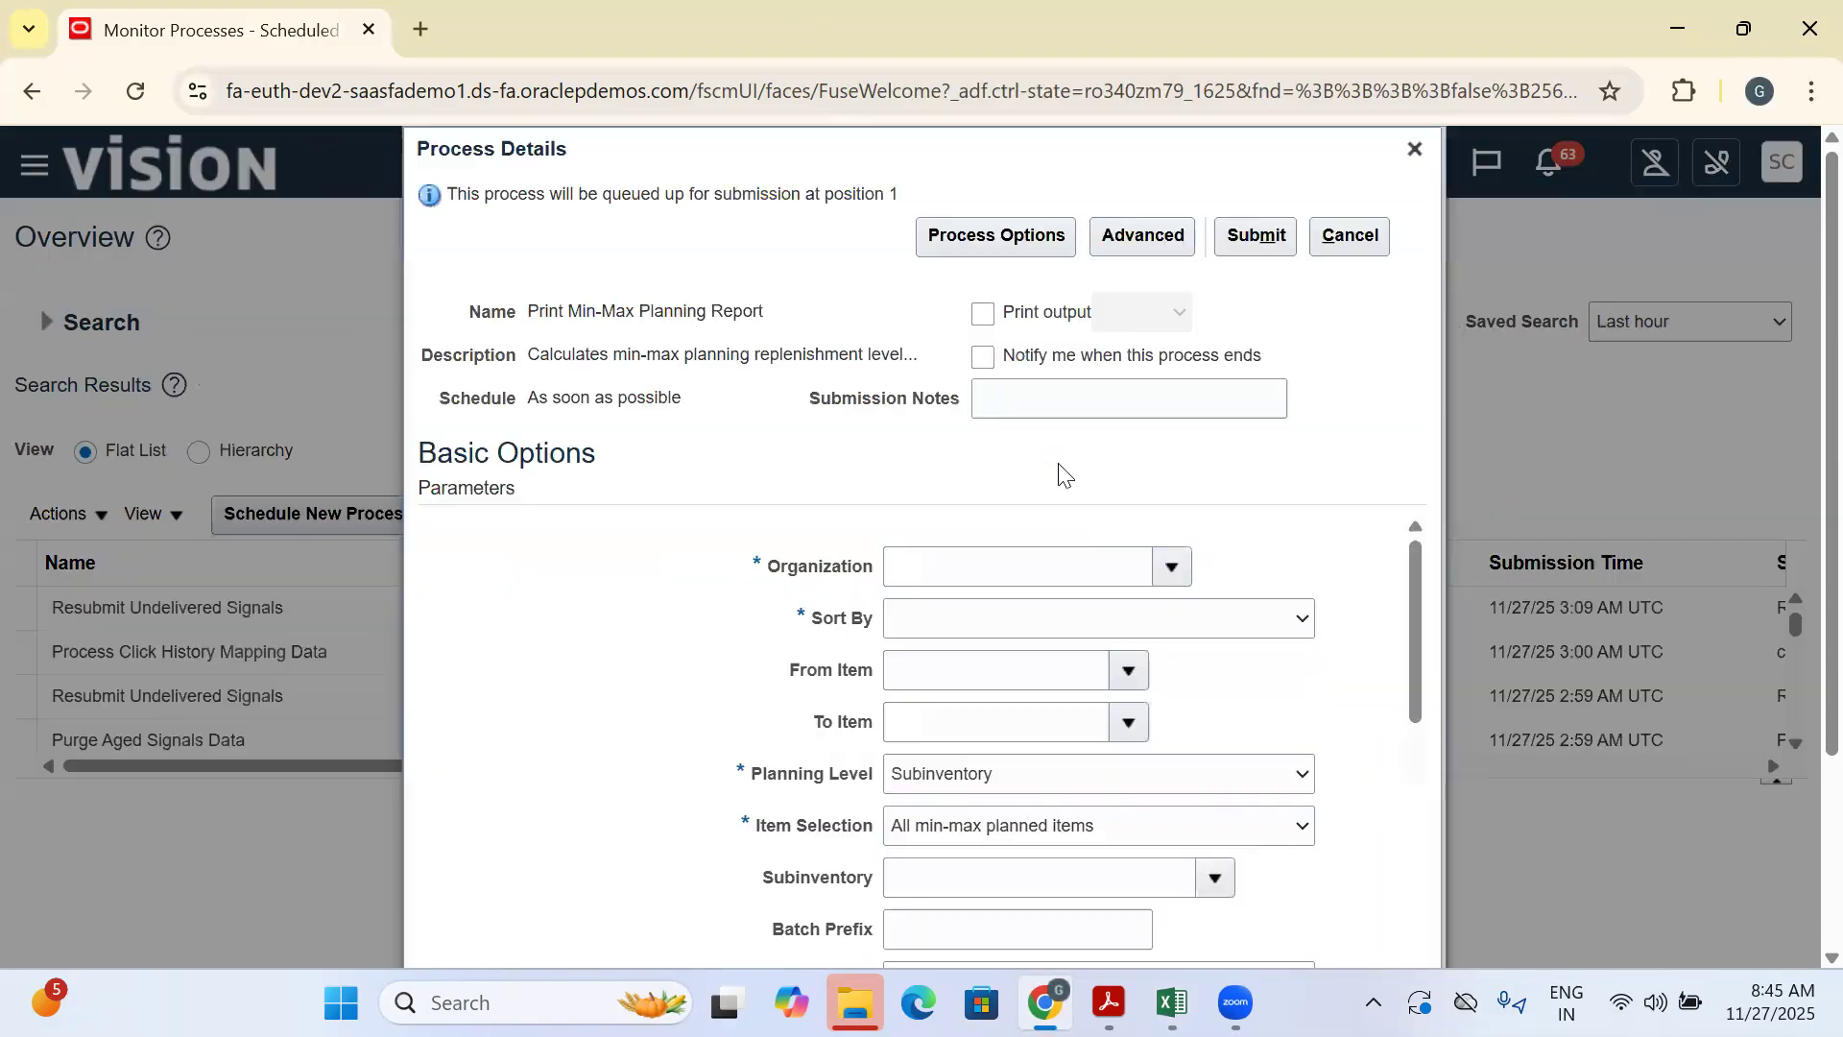
# Set the report's Organization to 001 and Sort By to Inventory item
pyautogui.scroll(-2, 1111, 508)
pyautogui.click(1171, 426)
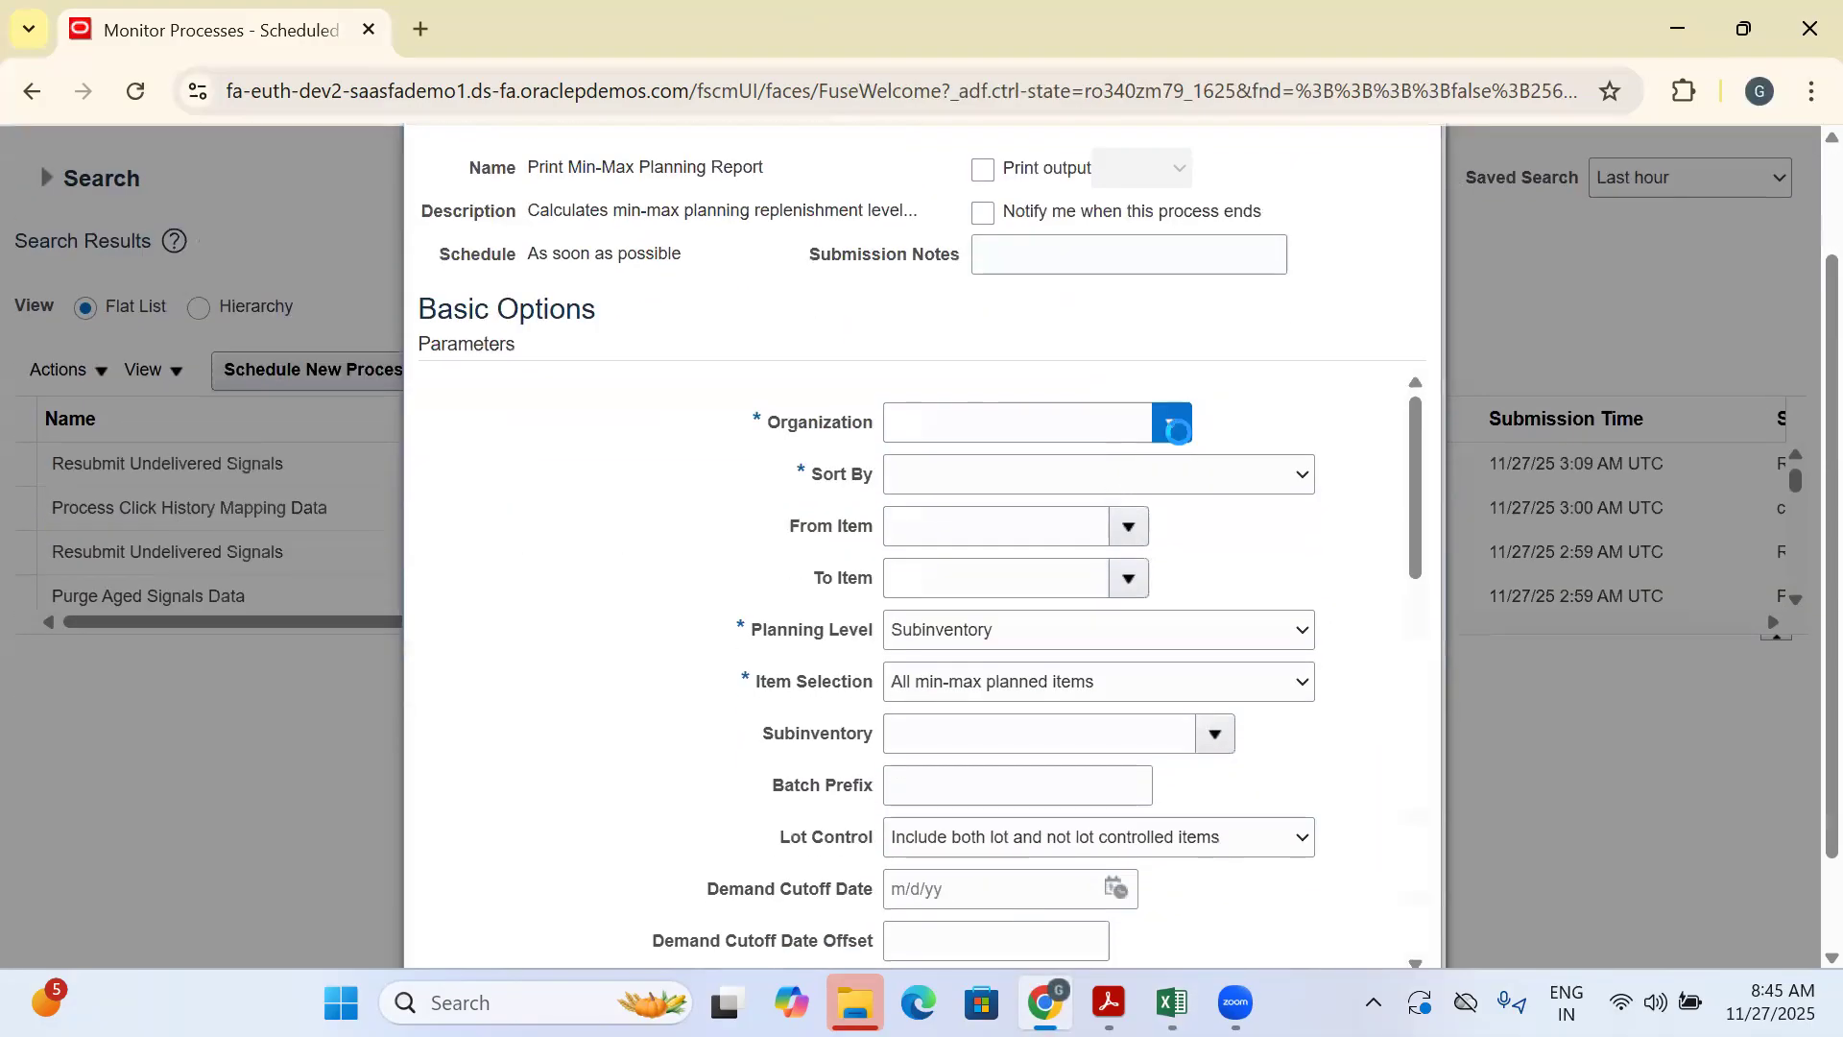
pyautogui.click(954, 473)
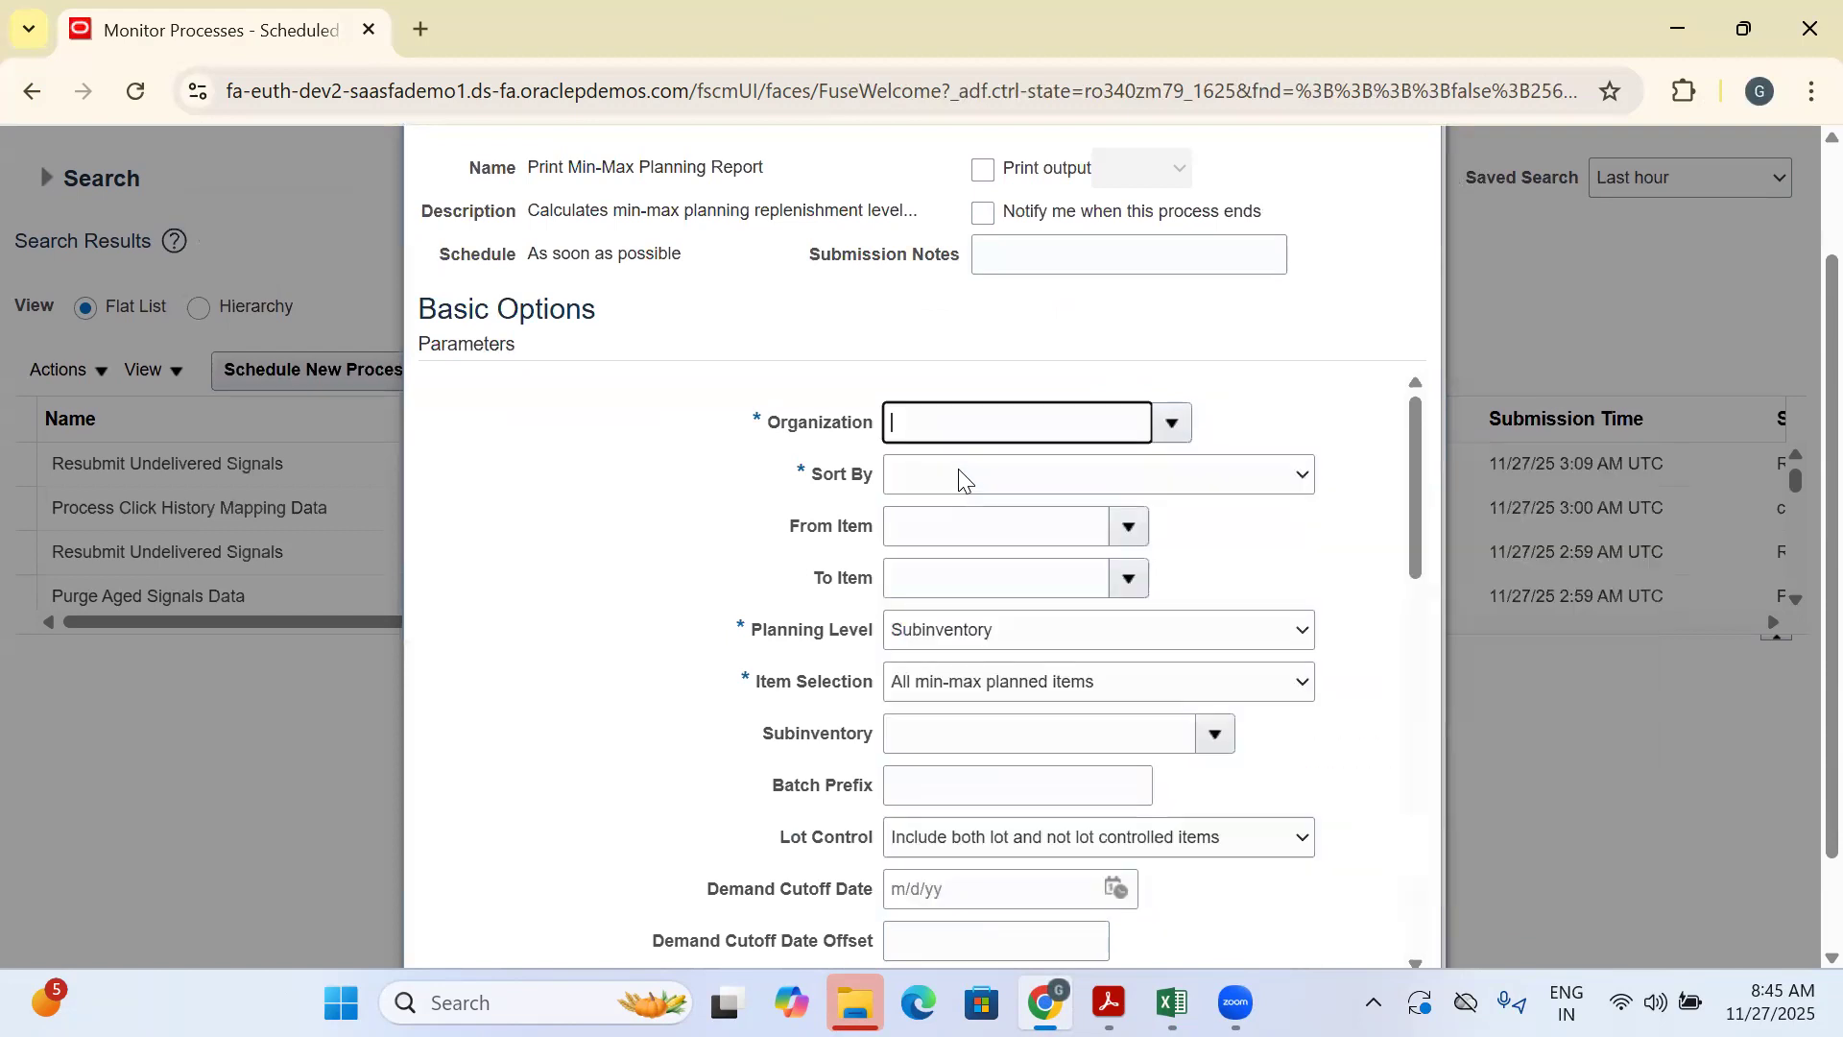
pyautogui.click(960, 470)
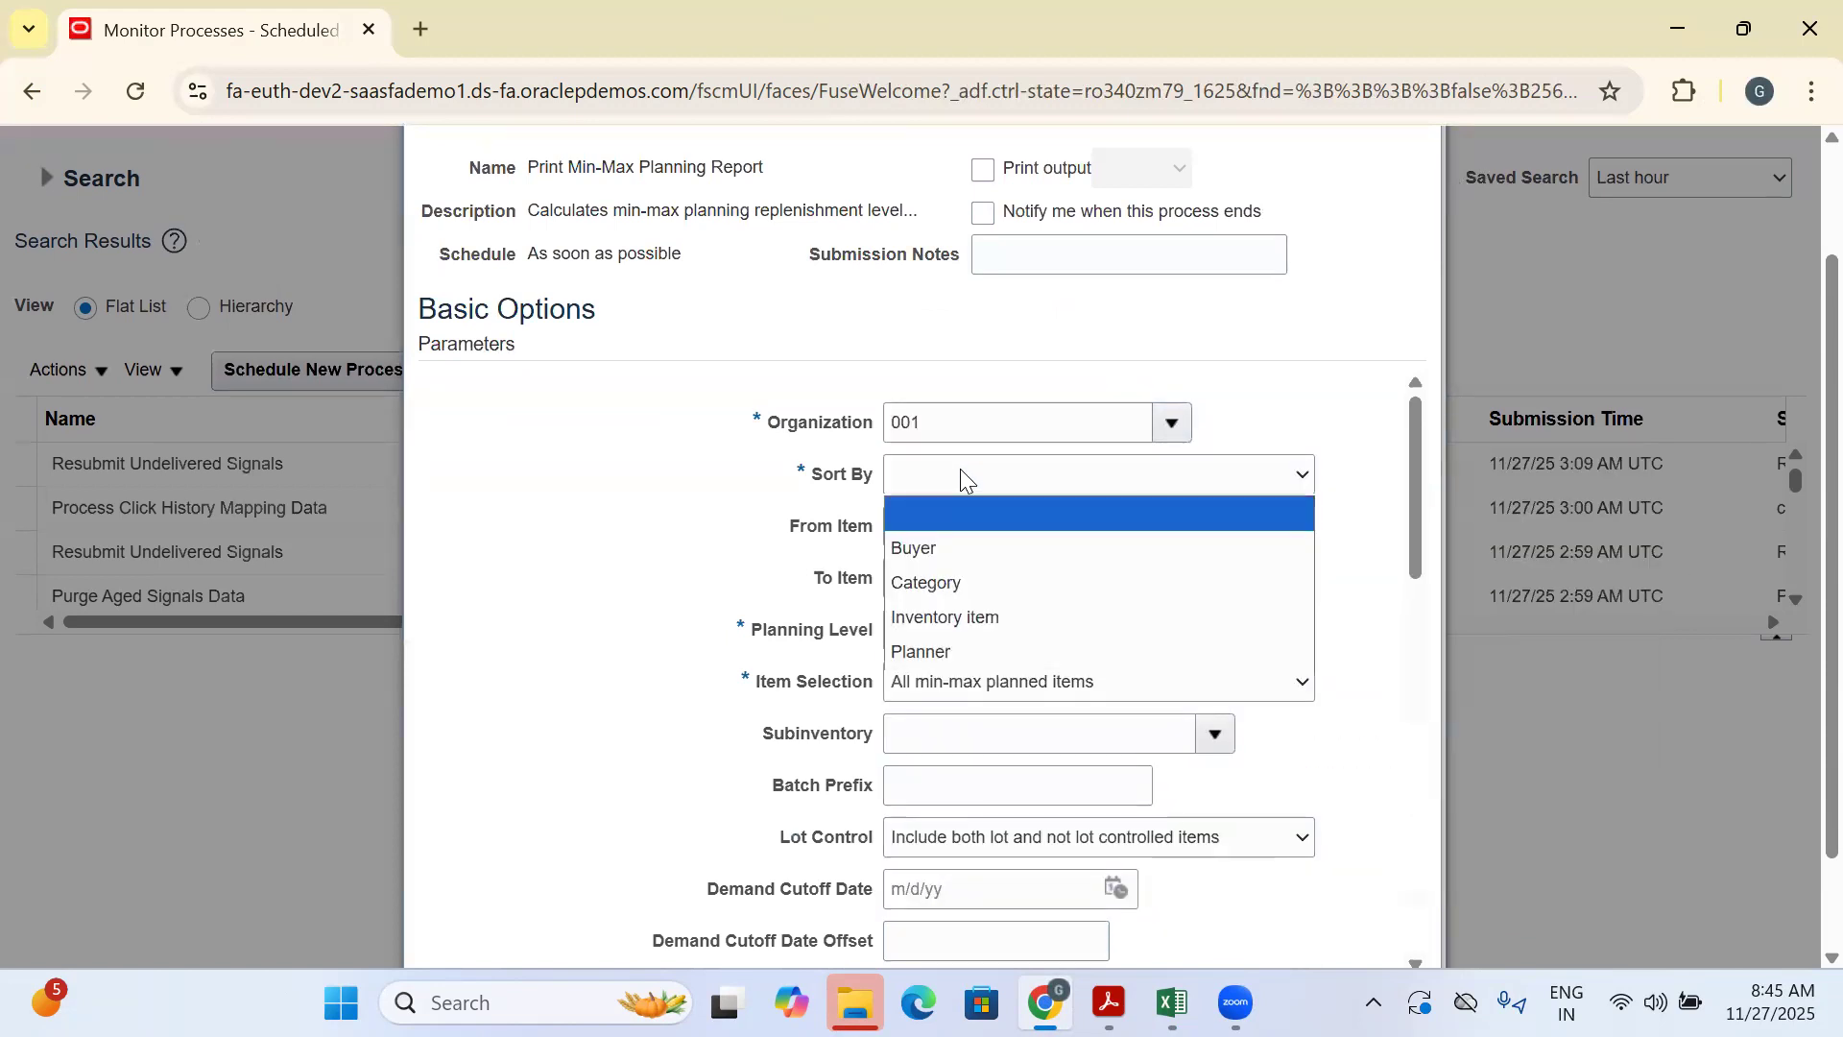
pyautogui.click(965, 619)
# Try to look up the iPhone item for the From Item parameter with "iphon", and clear the field again
pyautogui.click(1002, 525)
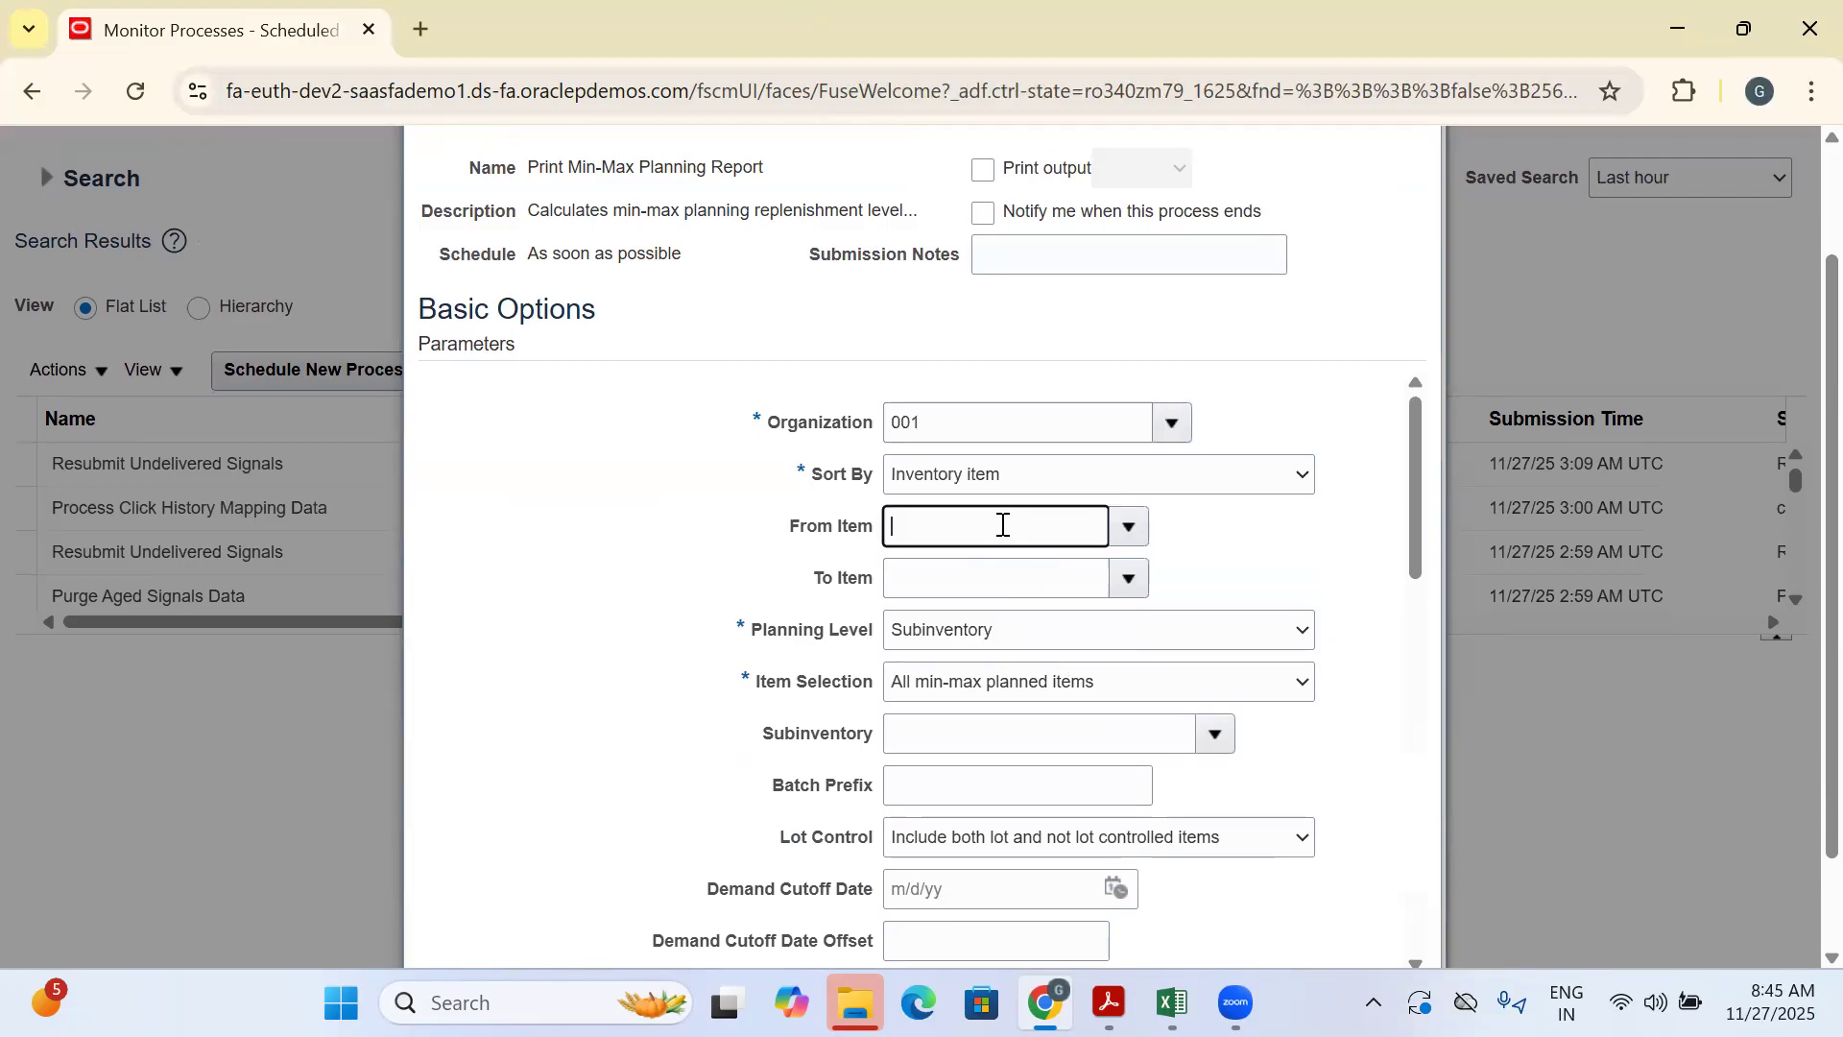
pyautogui.scroll(-1, 1002, 525)
pyautogui.scroll(1, 1086, 471)
pyautogui.click(1137, 541)
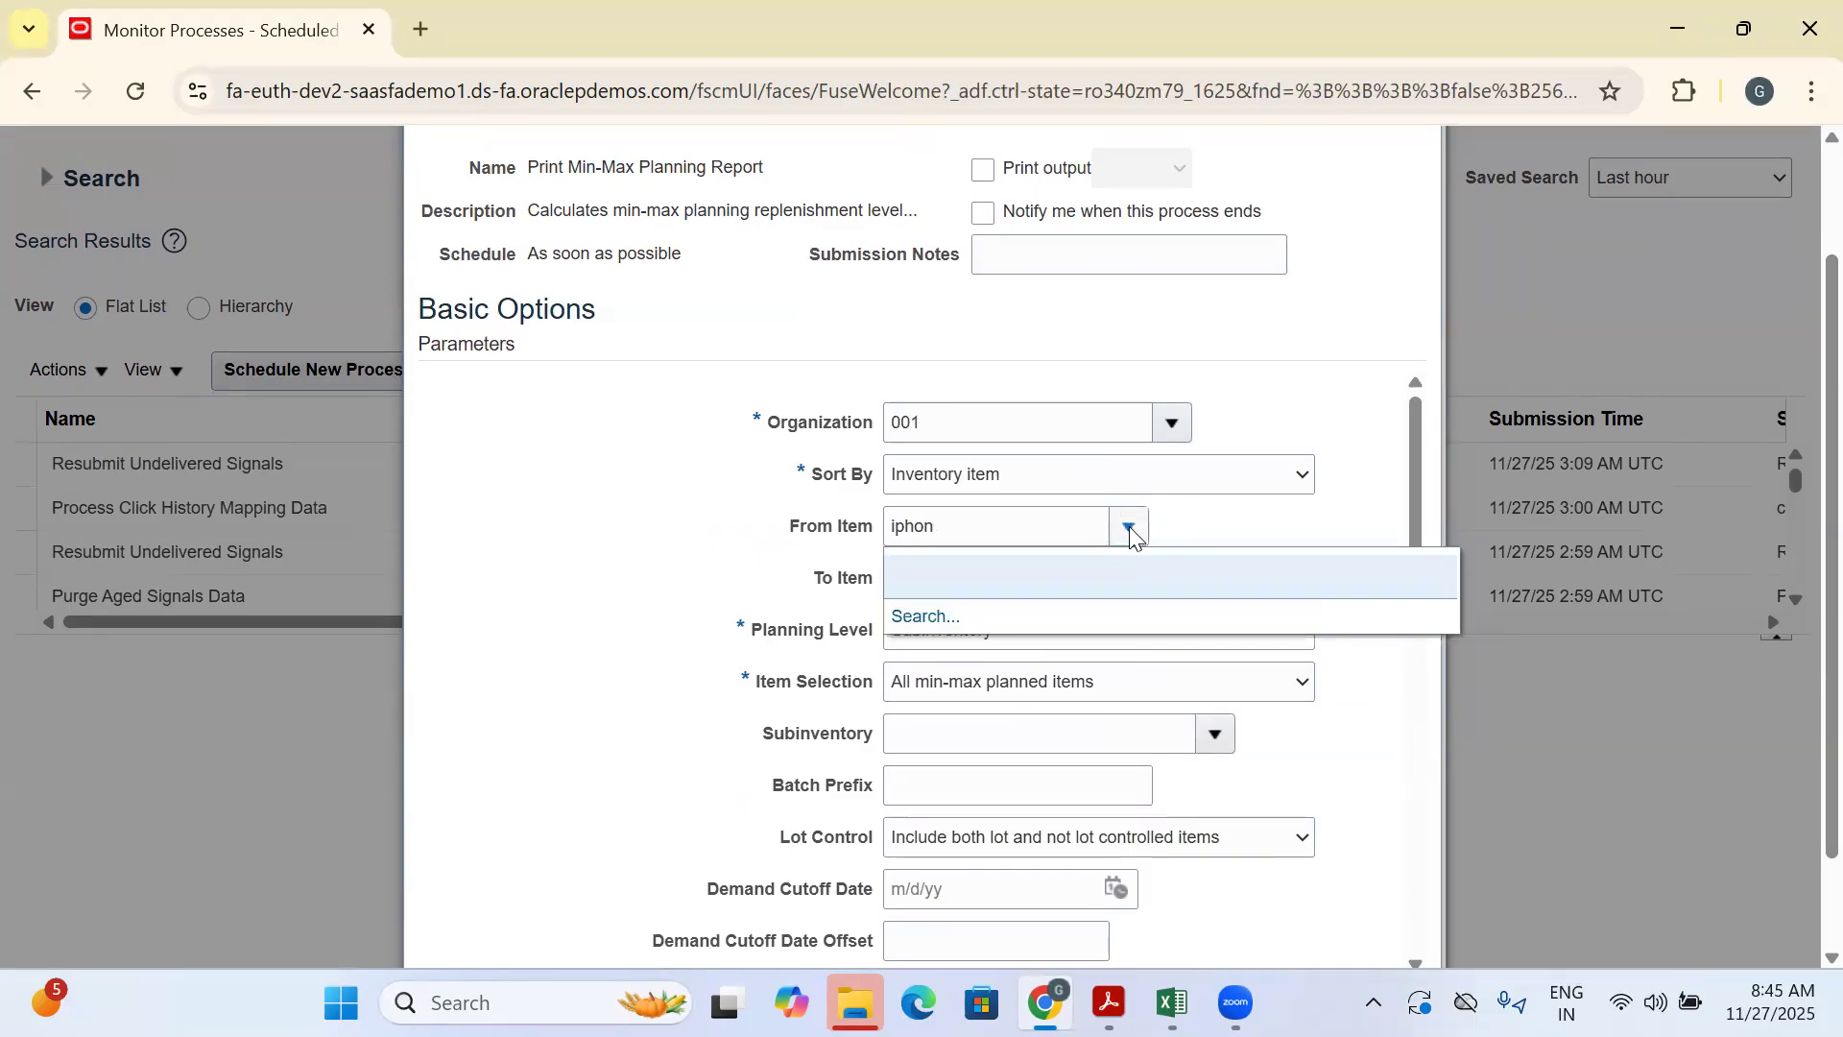
pyautogui.click(938, 617)
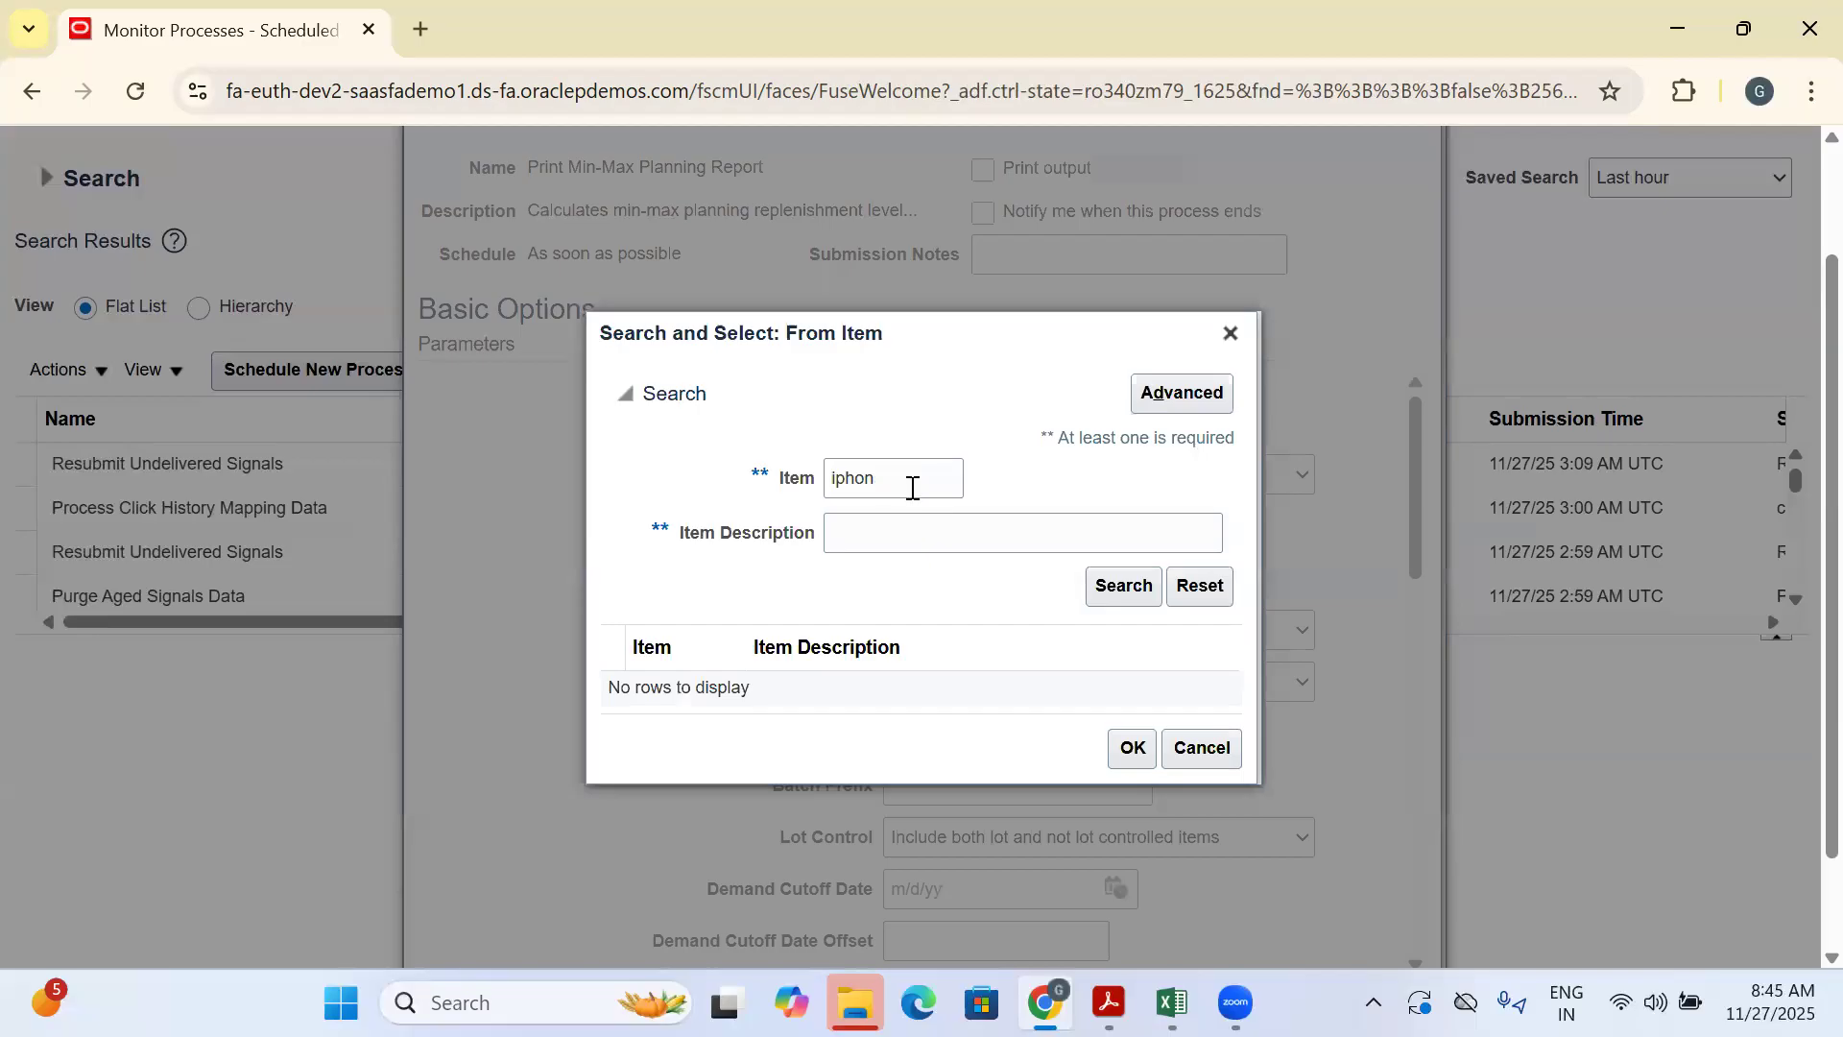
pyautogui.click(1127, 601)
pyautogui.click(1090, 595)
pyautogui.doubleClick(909, 480)
pyautogui.press('BackSpace')
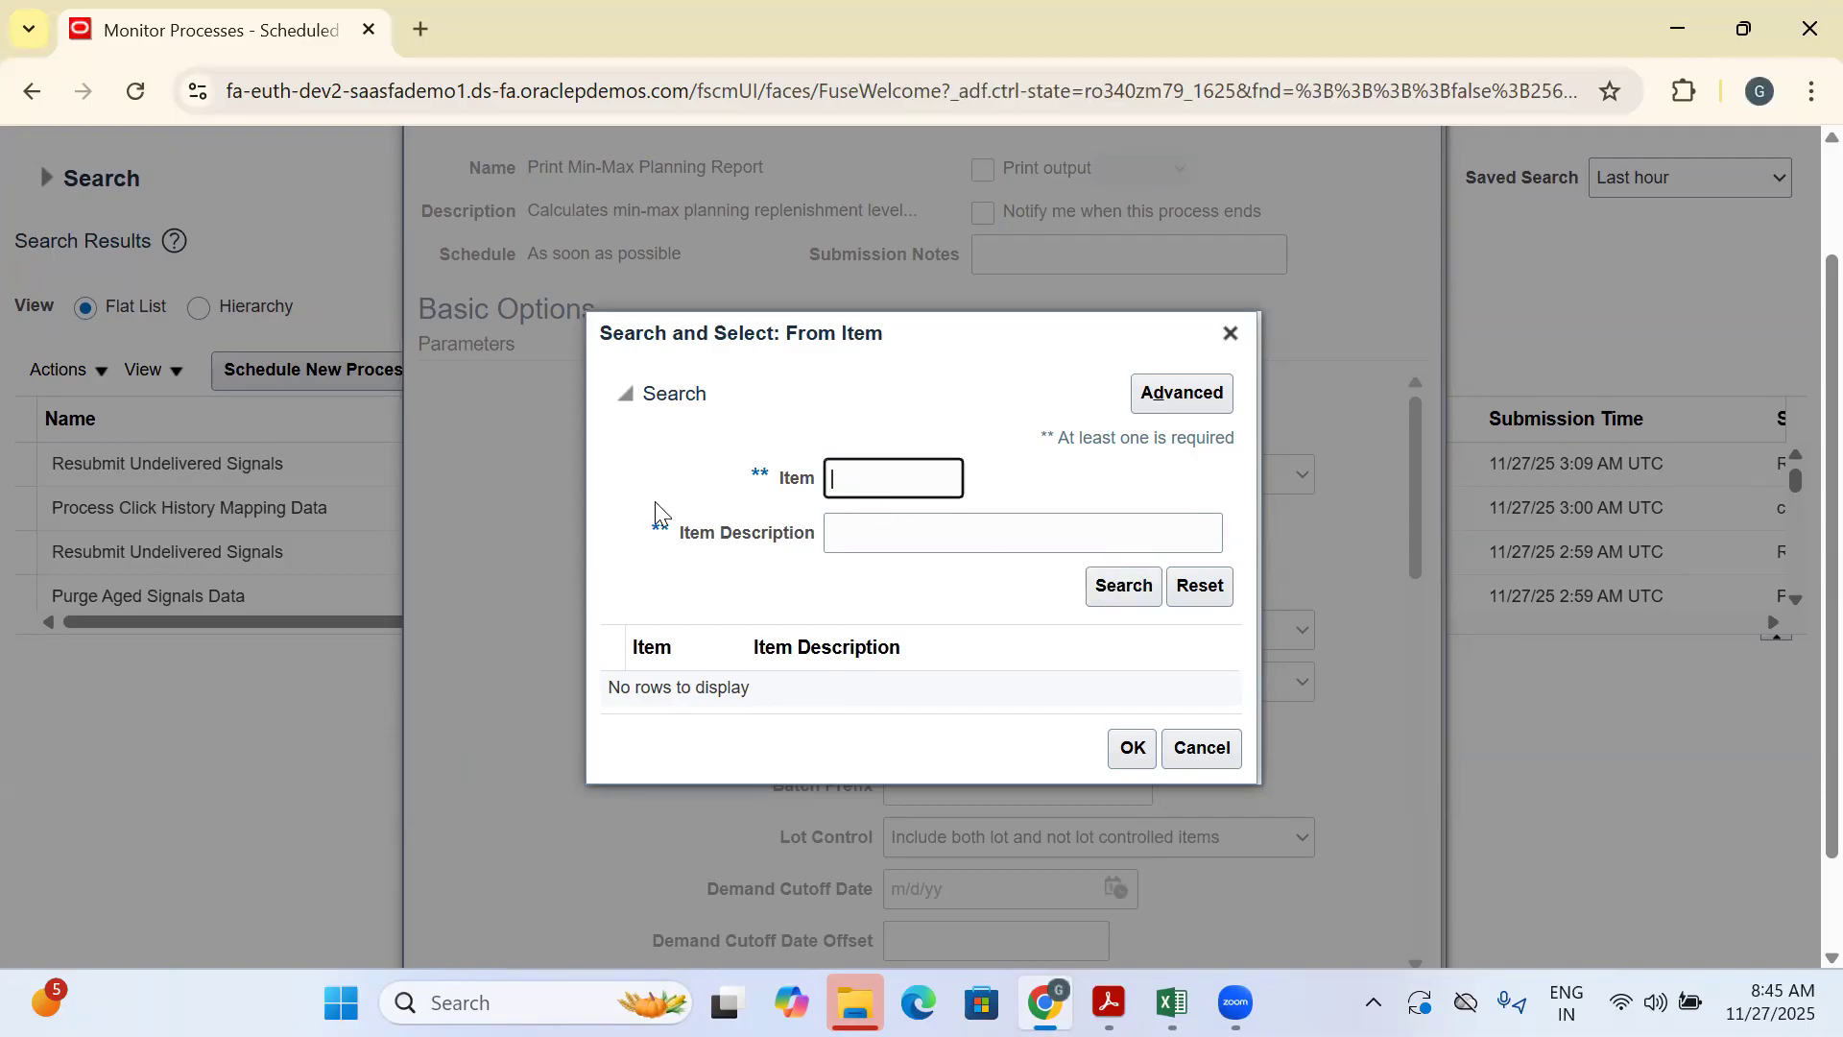
pyautogui.write('Ipho')
pyautogui.click(1230, 333)
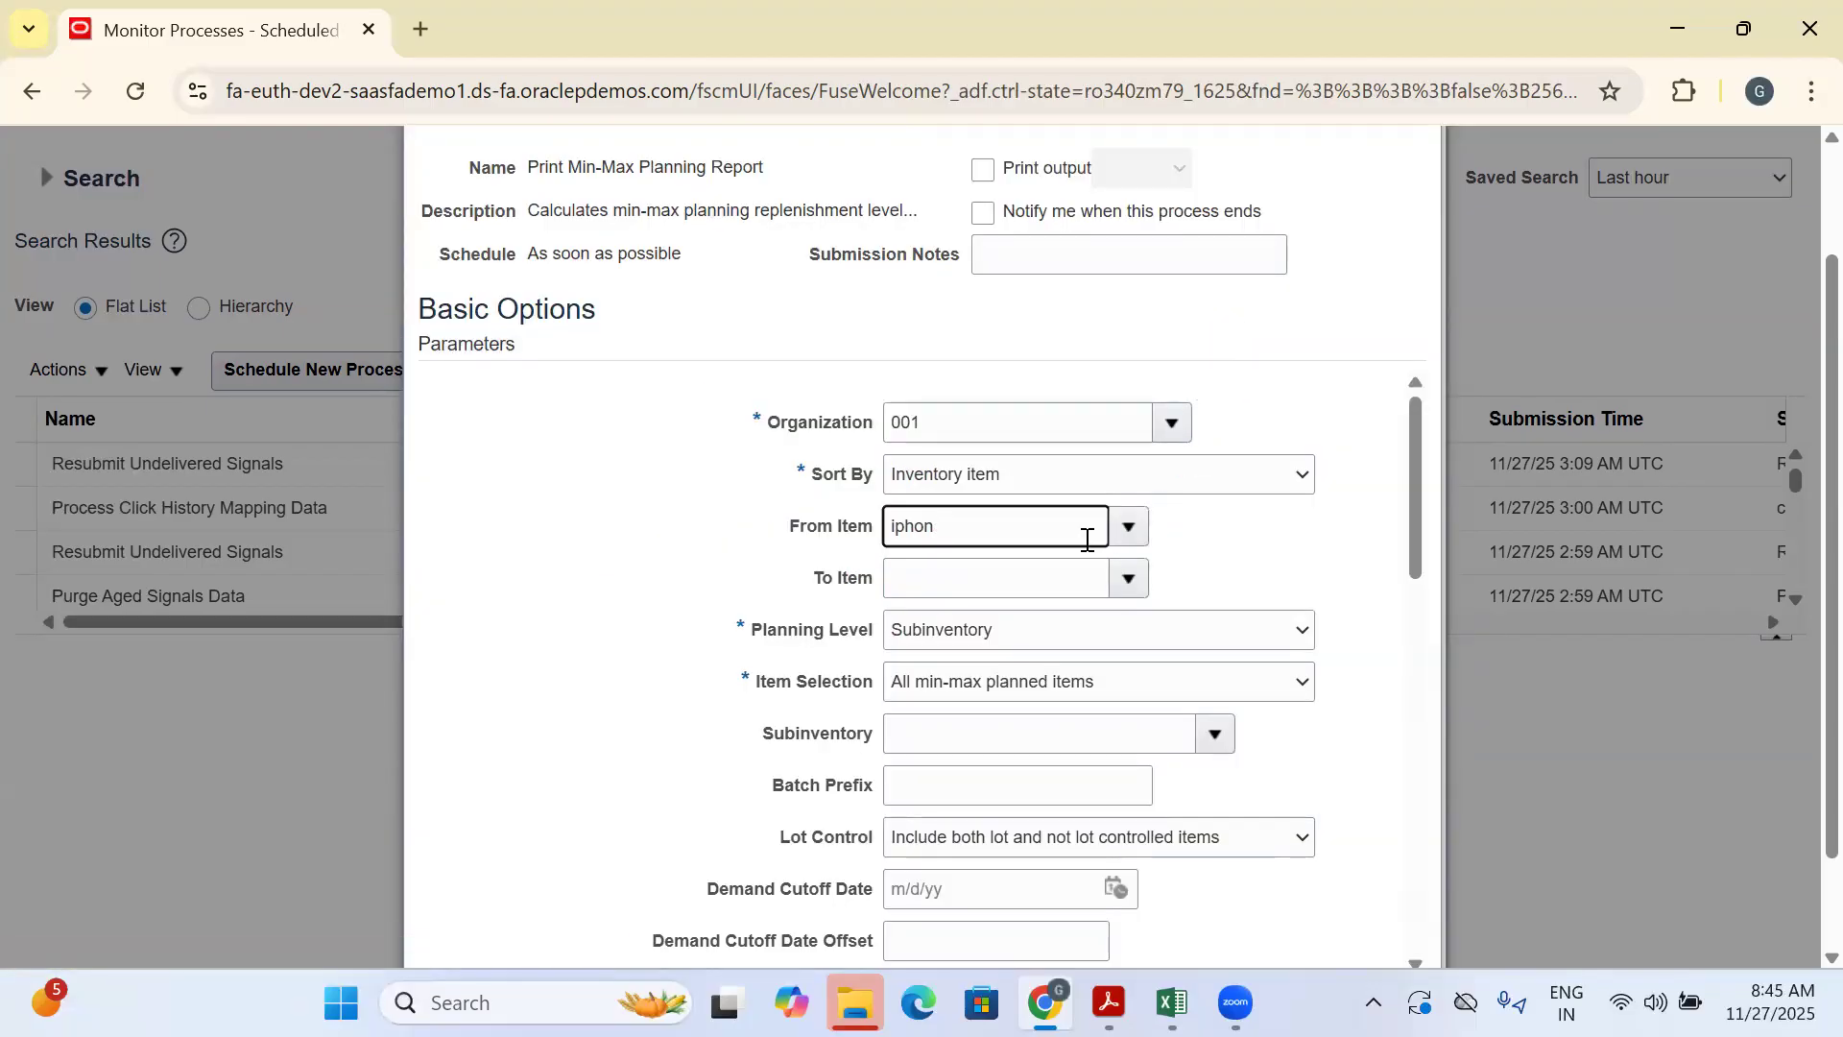
pyautogui.moveTo(998, 526); pyautogui.dragTo(737, 555)
pyautogui.press('BackSpace')
pyautogui.click(1262, 537)
# Keep the planning level at Subinventory and set the Restock parameter to Yes
pyautogui.scroll(-2, 1110, 591)
pyautogui.click(972, 495)
pyautogui.click(972, 494)
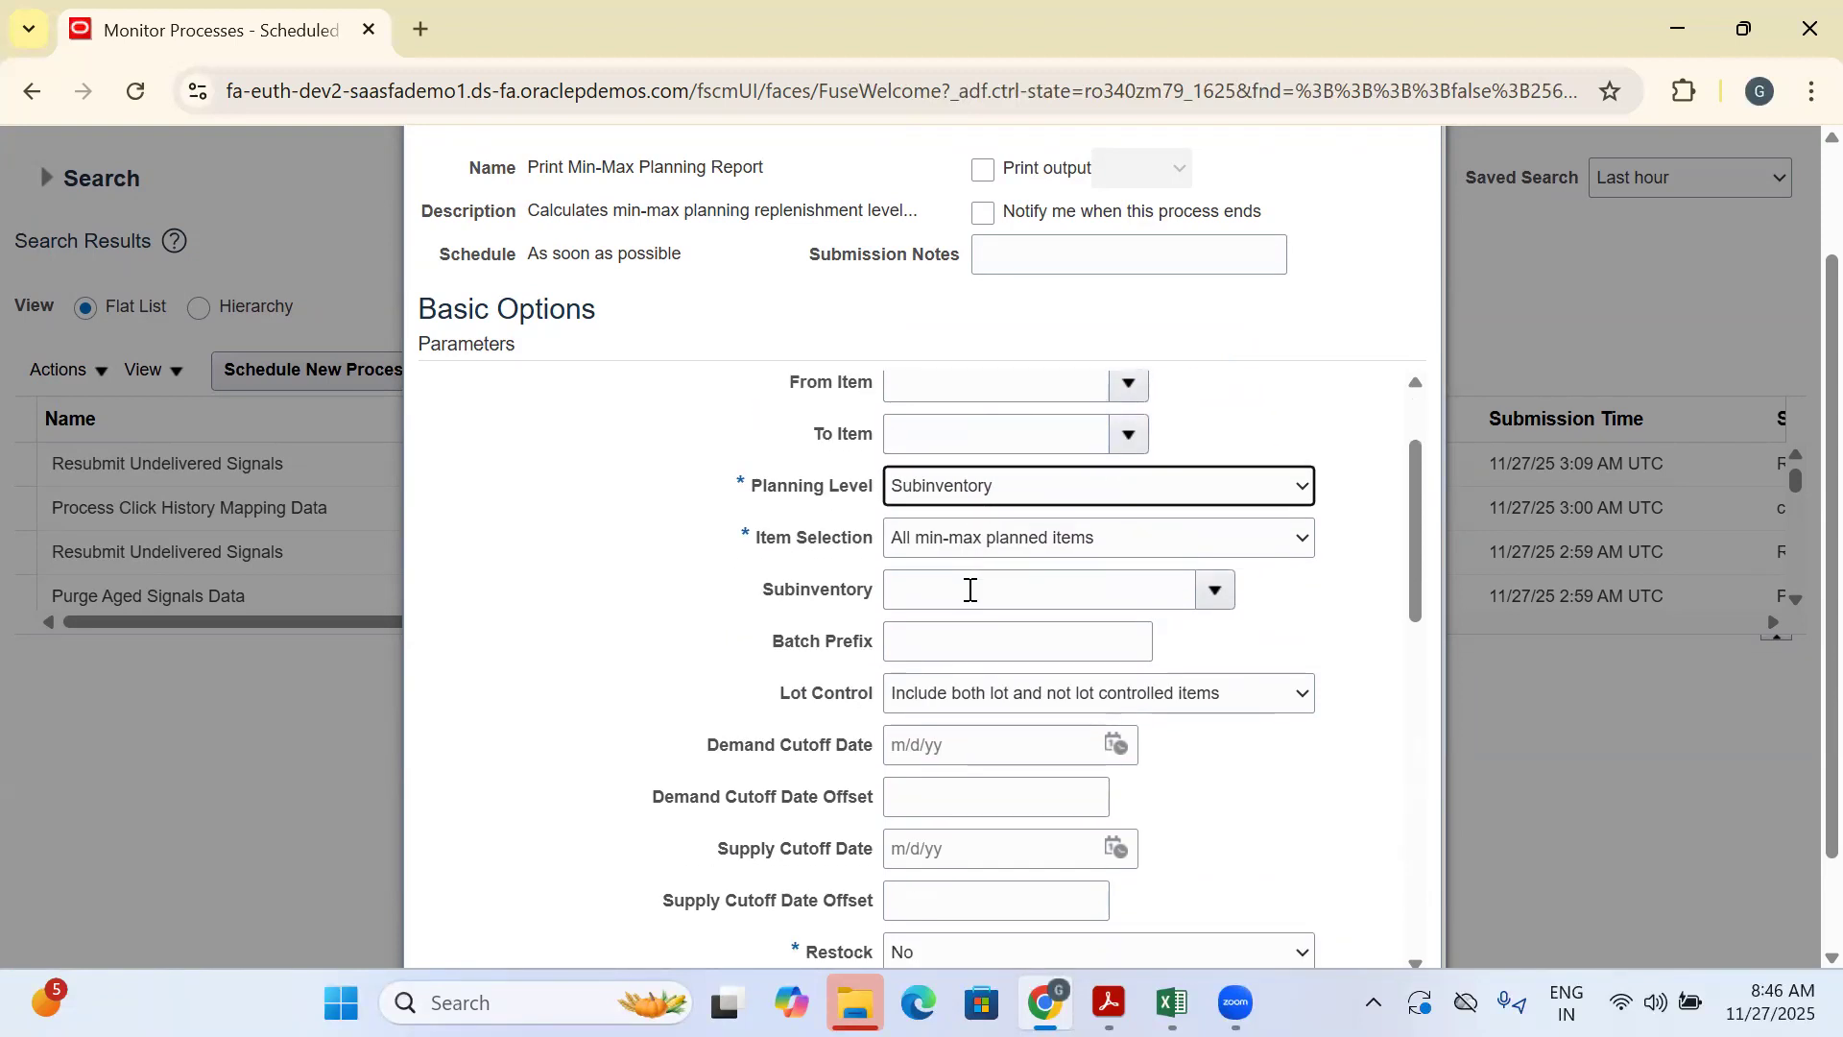
pyautogui.scroll(-2, 970, 590)
pyautogui.scroll(-2, 1017, 555)
pyautogui.scroll(2, 1017, 555)
pyautogui.click(996, 500)
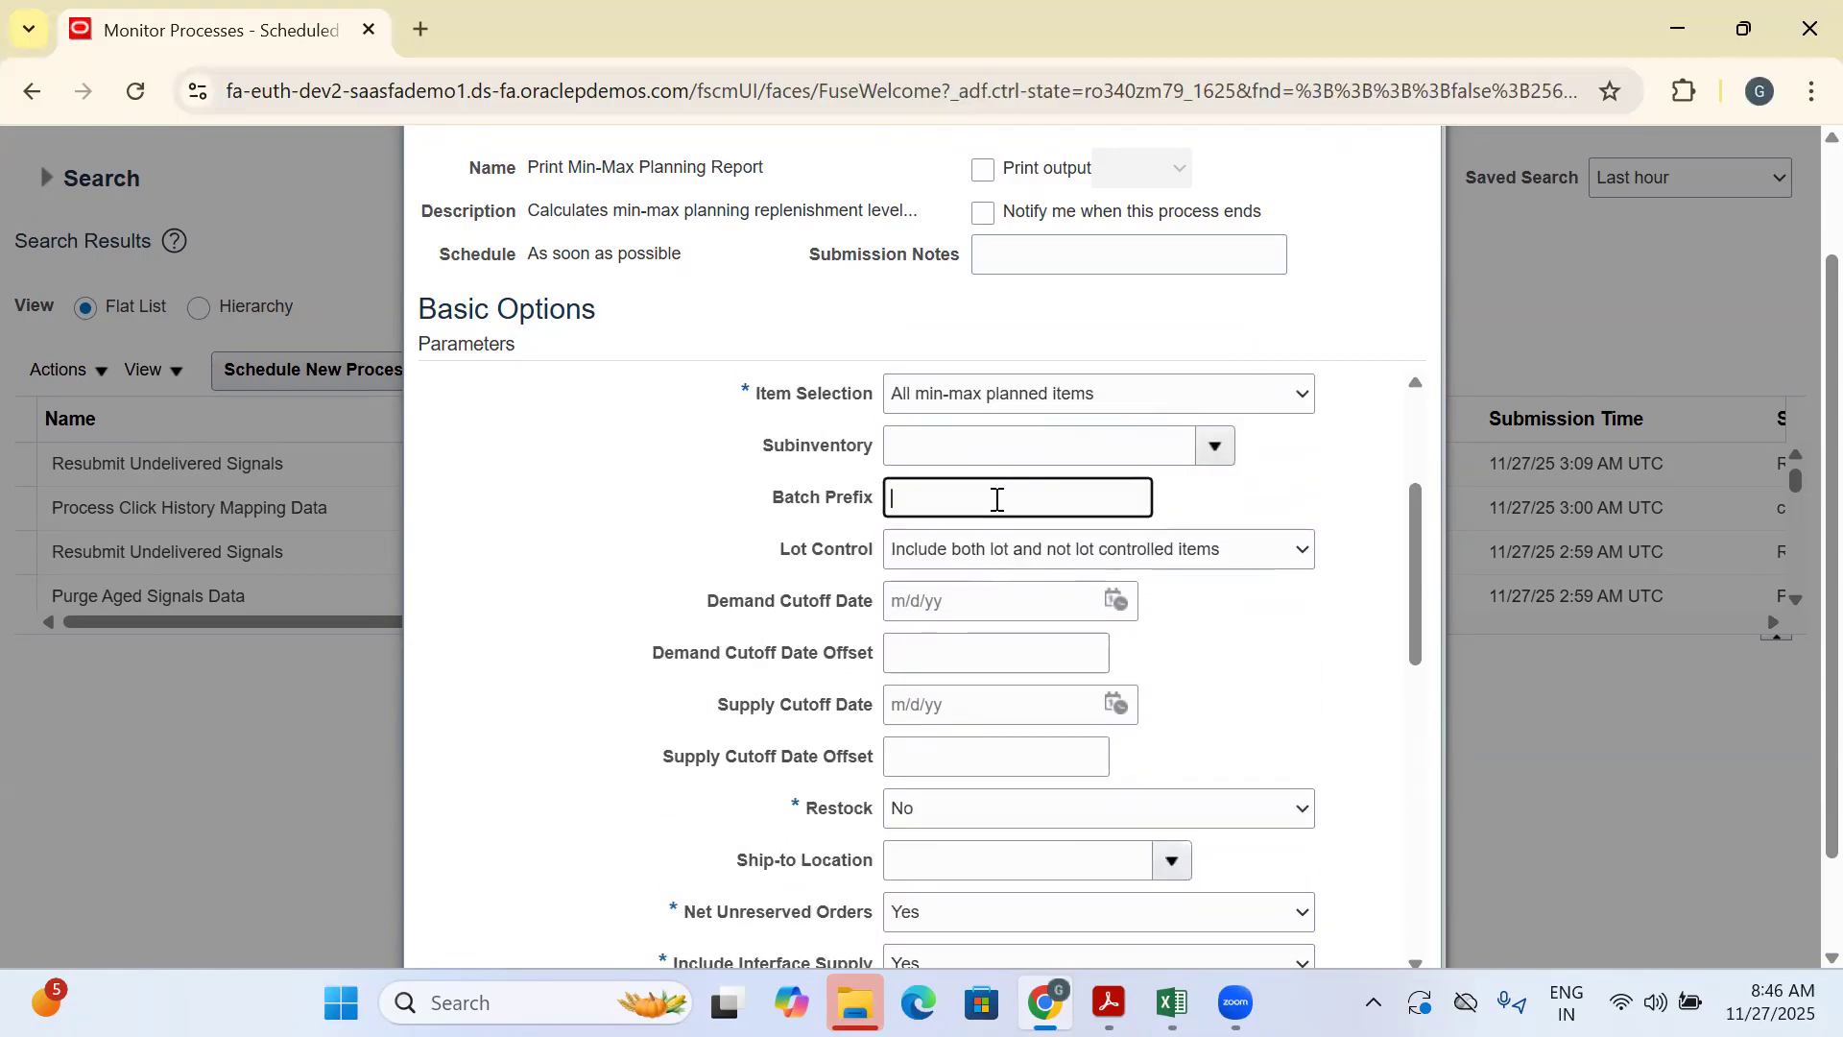
pyautogui.scroll(-2, 994, 499)
pyautogui.scroll(-2, 959, 595)
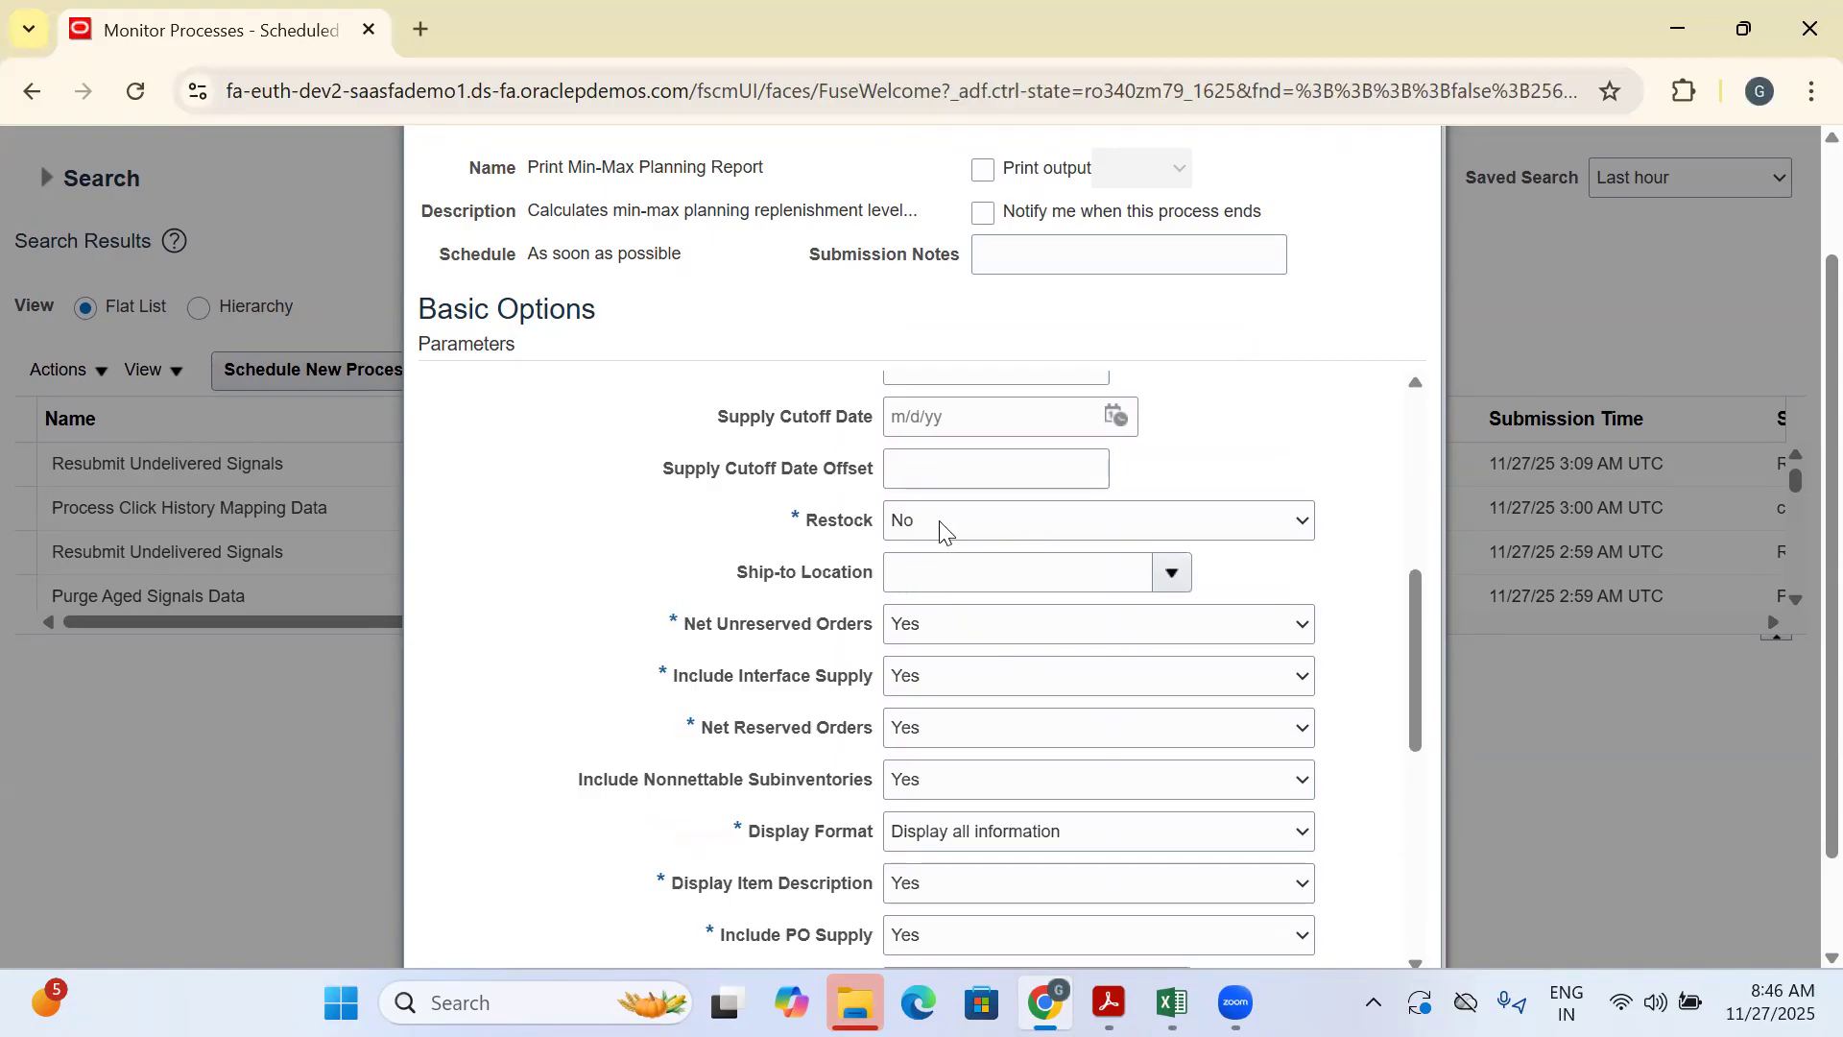
pyautogui.click(955, 523)
pyautogui.click(965, 597)
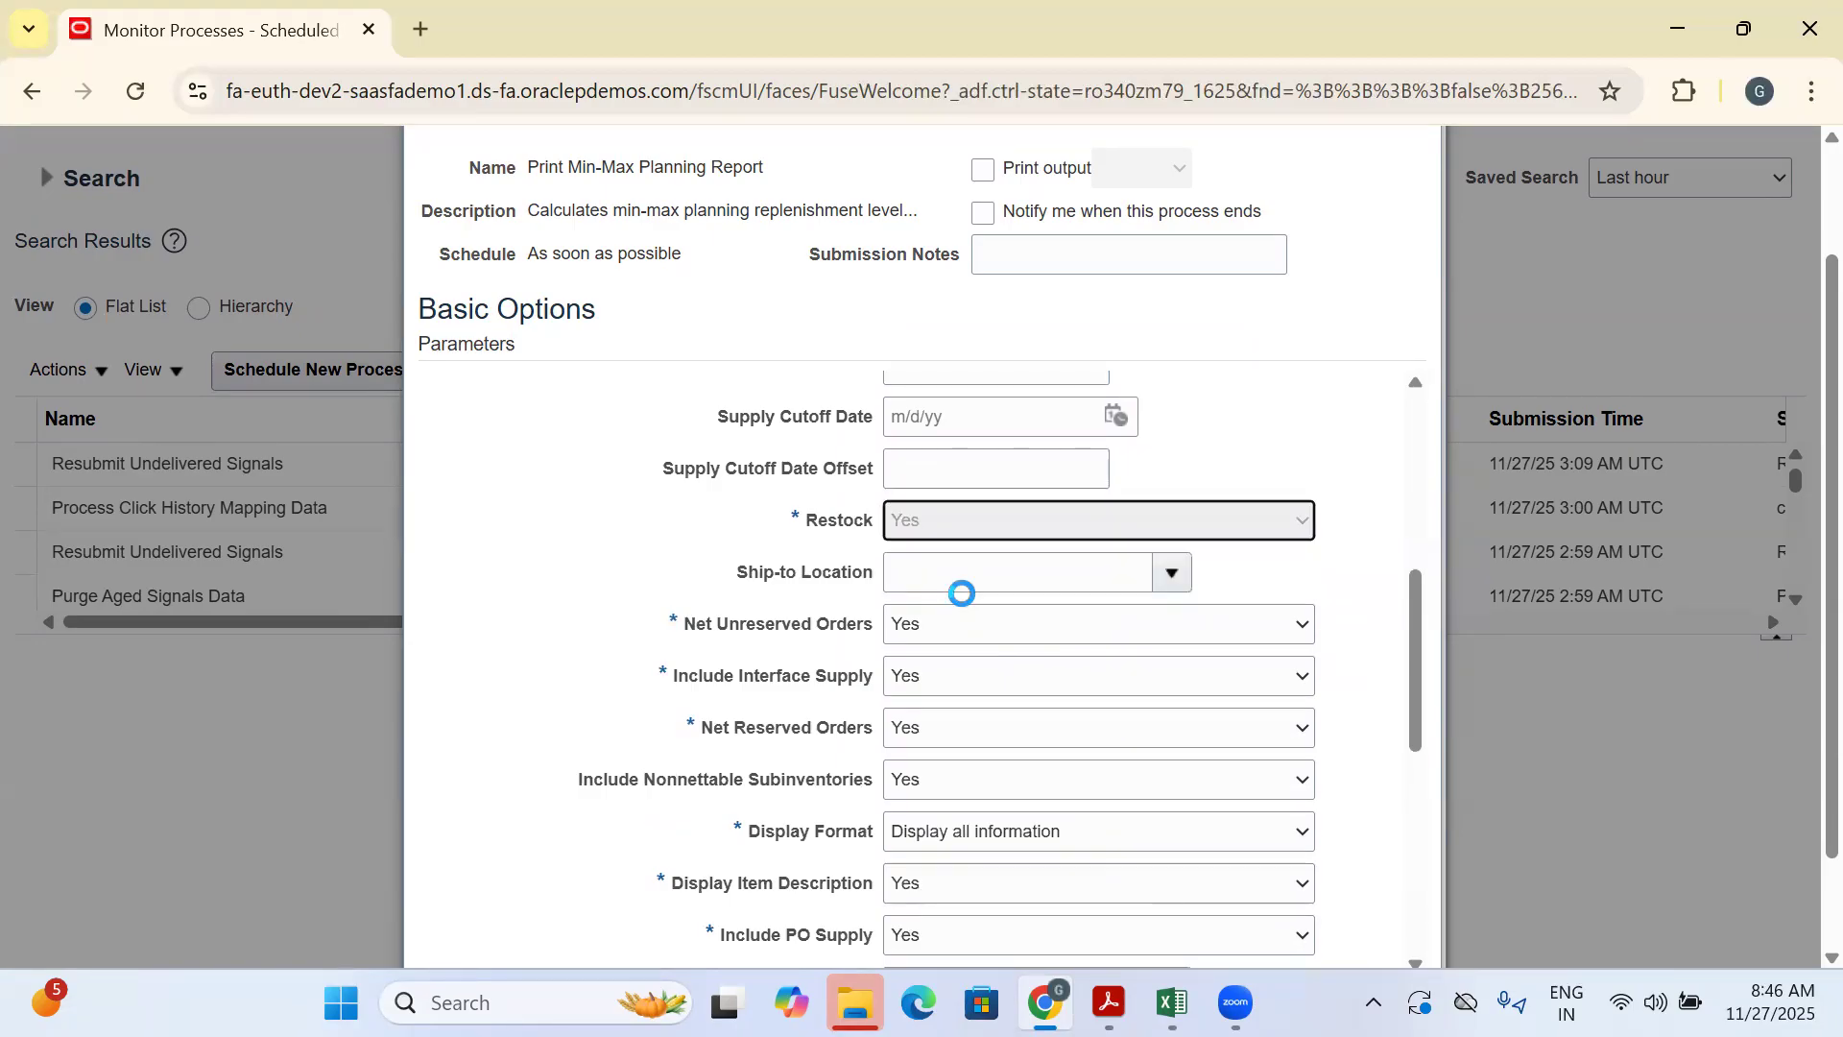
# Check the remaining report parameters, submit the Print Min-Max Planning Report process and close the confirmation
pyautogui.scroll(-3, 902, 595)
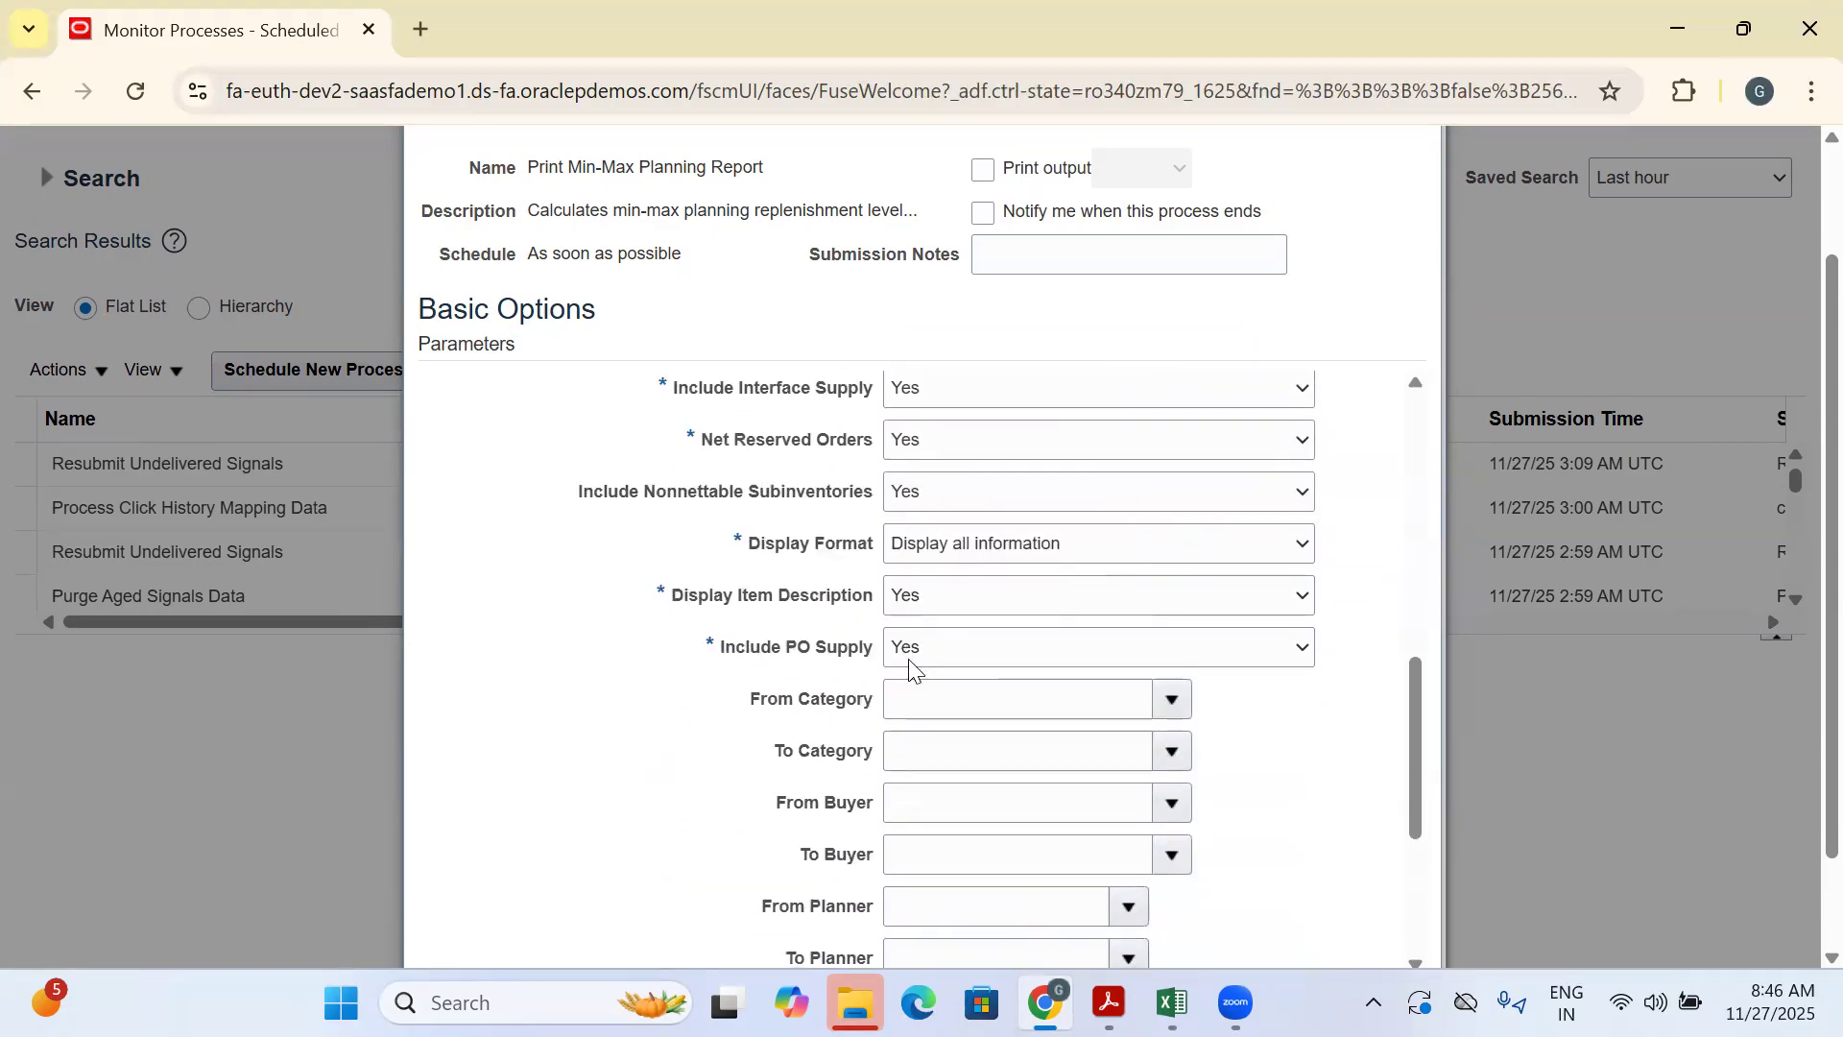
pyautogui.scroll(-4, 917, 664)
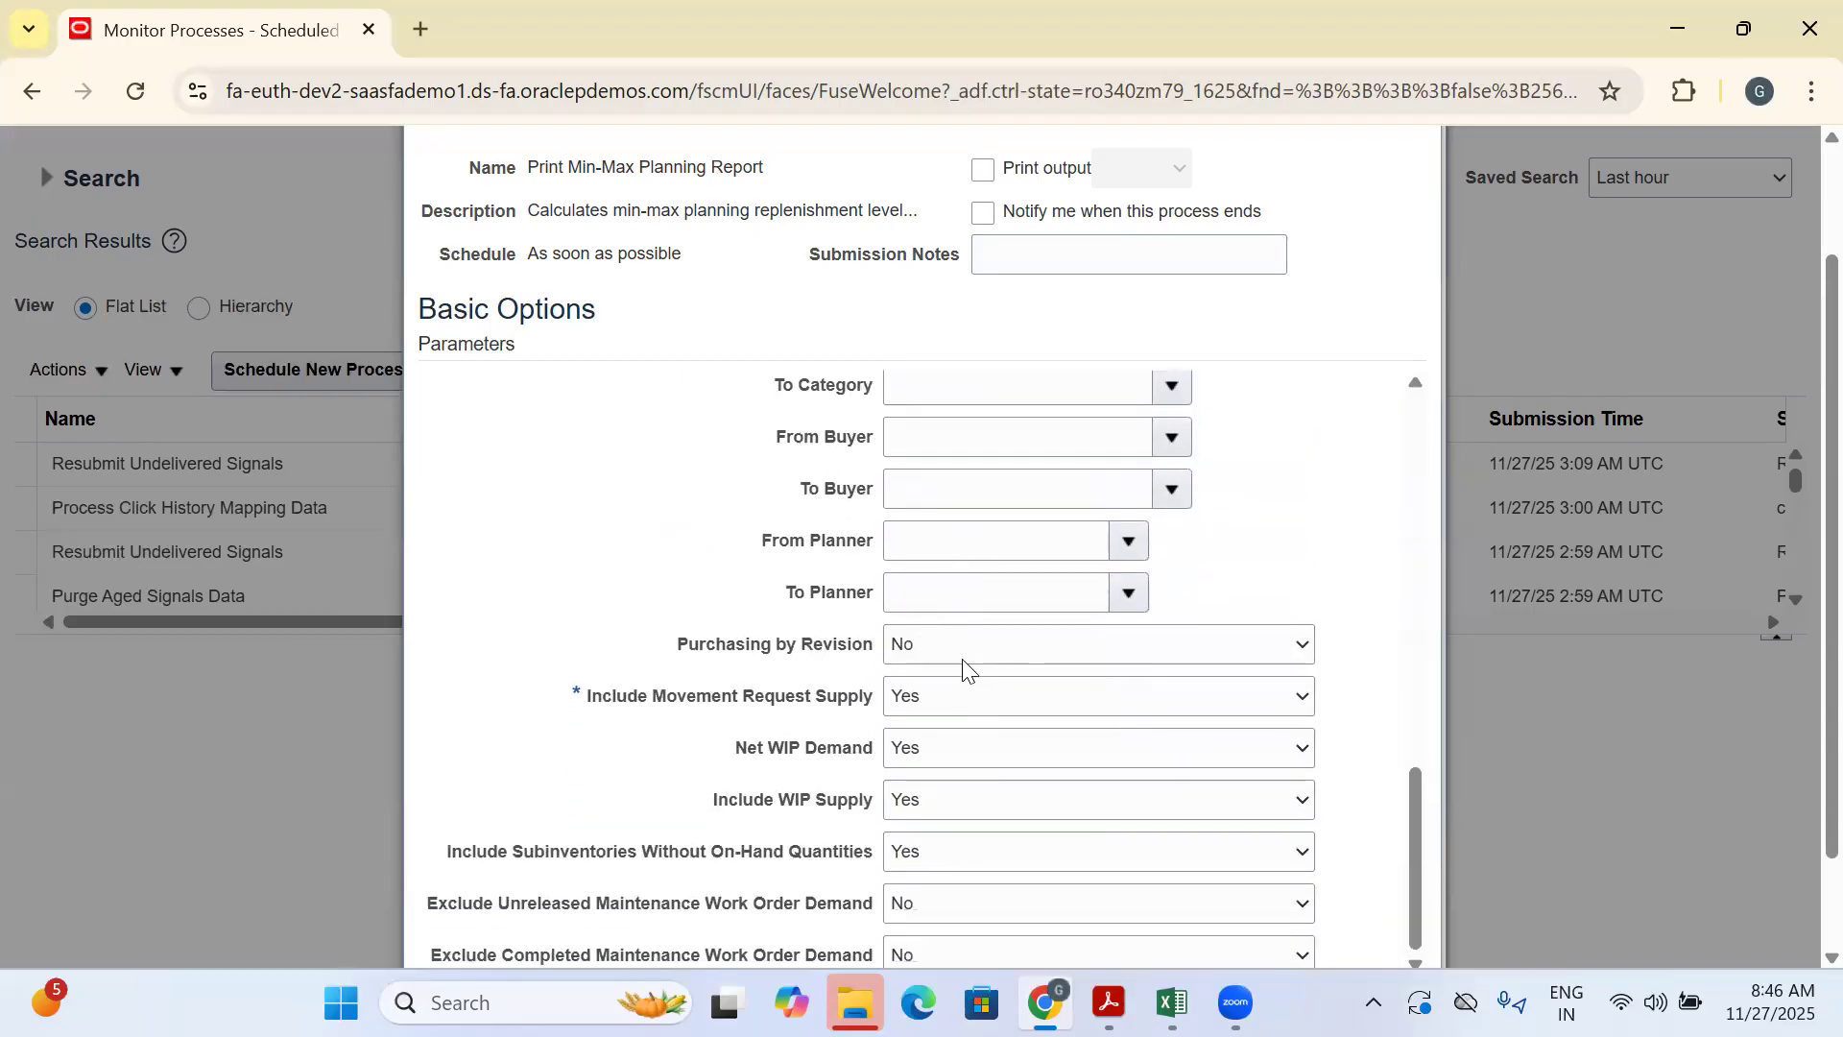
pyautogui.scroll(-2, 1017, 677)
pyautogui.scroll(3, 1060, 699)
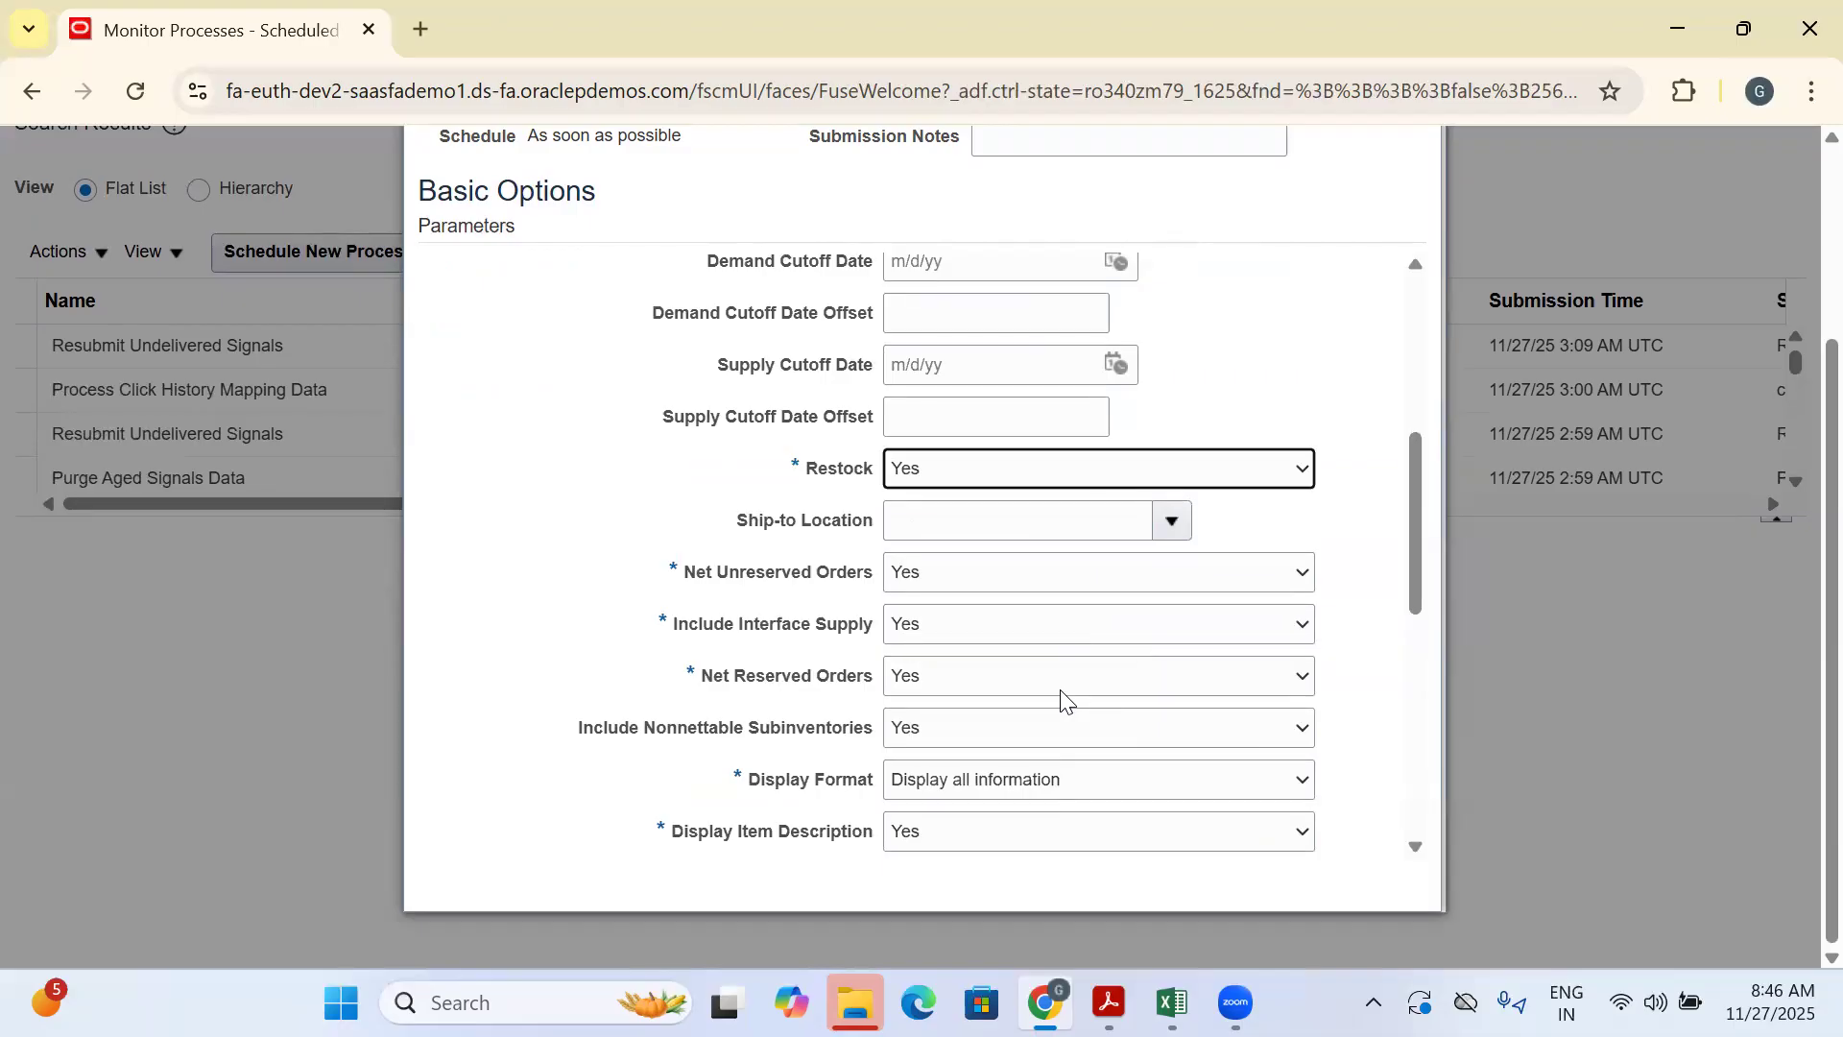
pyautogui.scroll(3, 1060, 699)
pyautogui.scroll(3, 1063, 689)
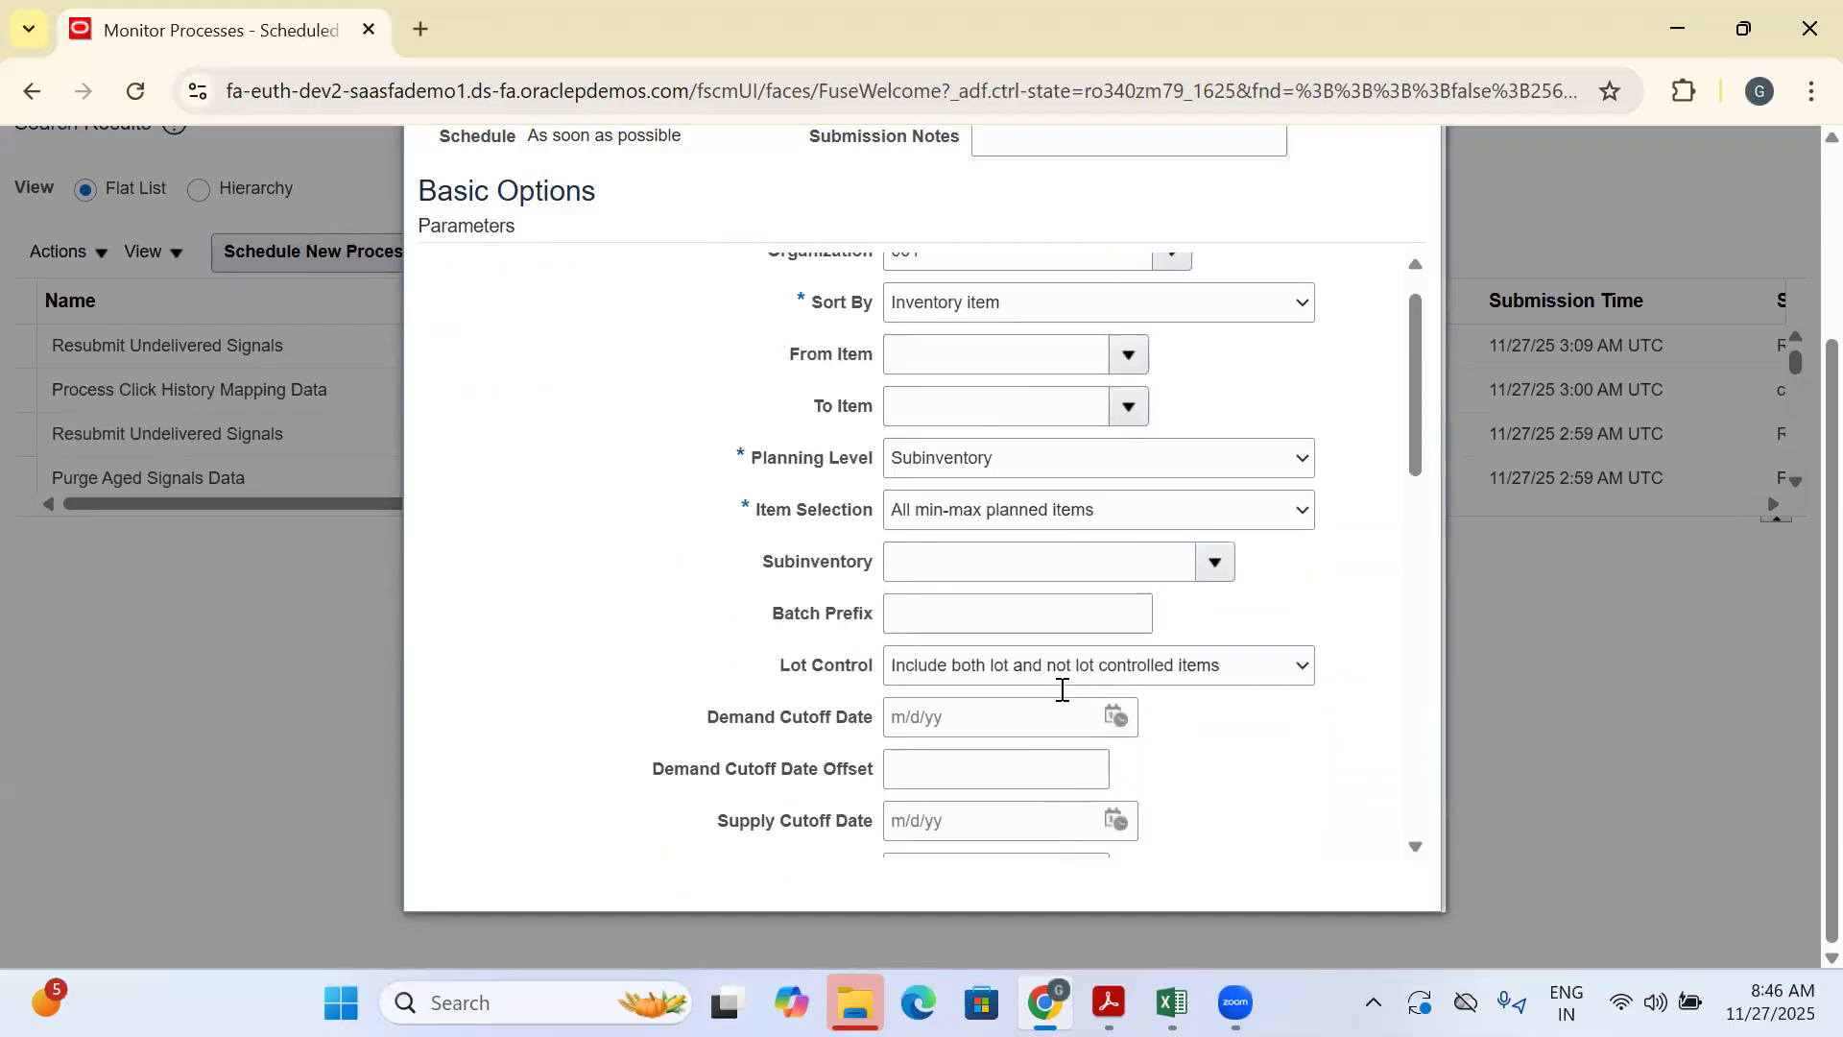
pyautogui.scroll(3, 1397, 420)
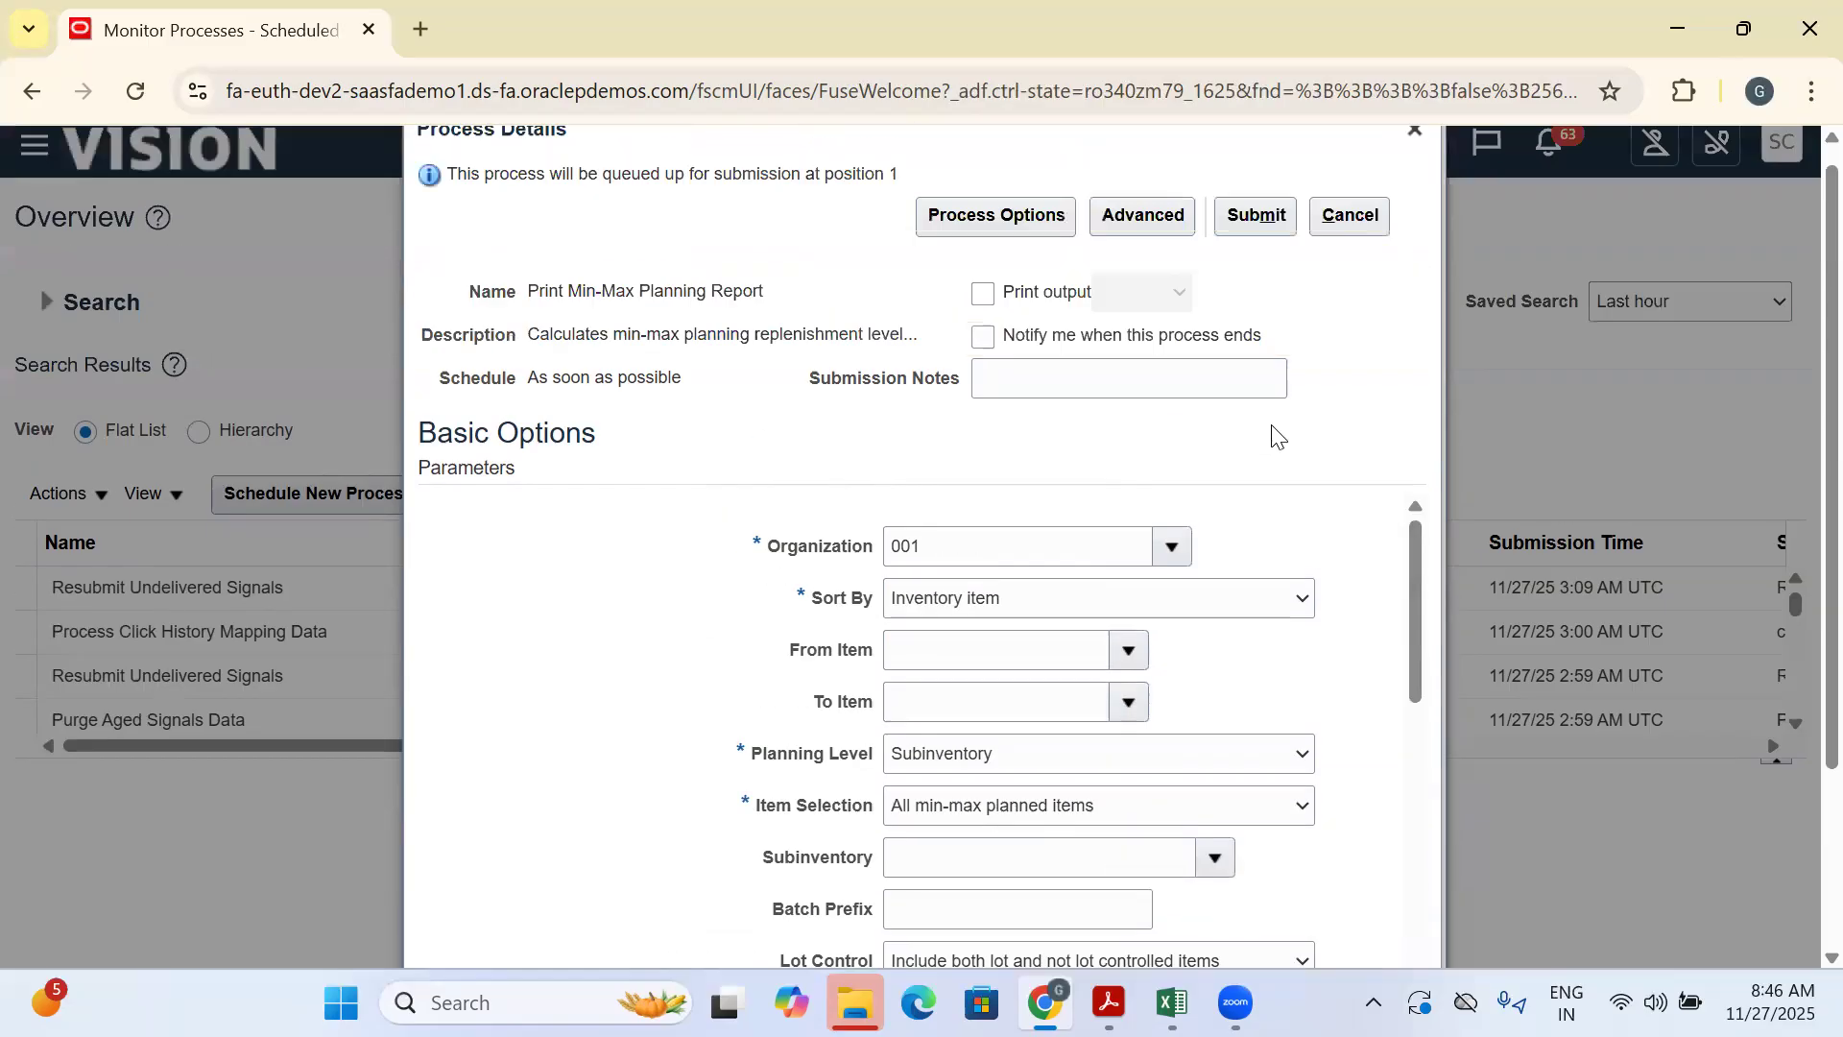
pyautogui.click(1264, 234)
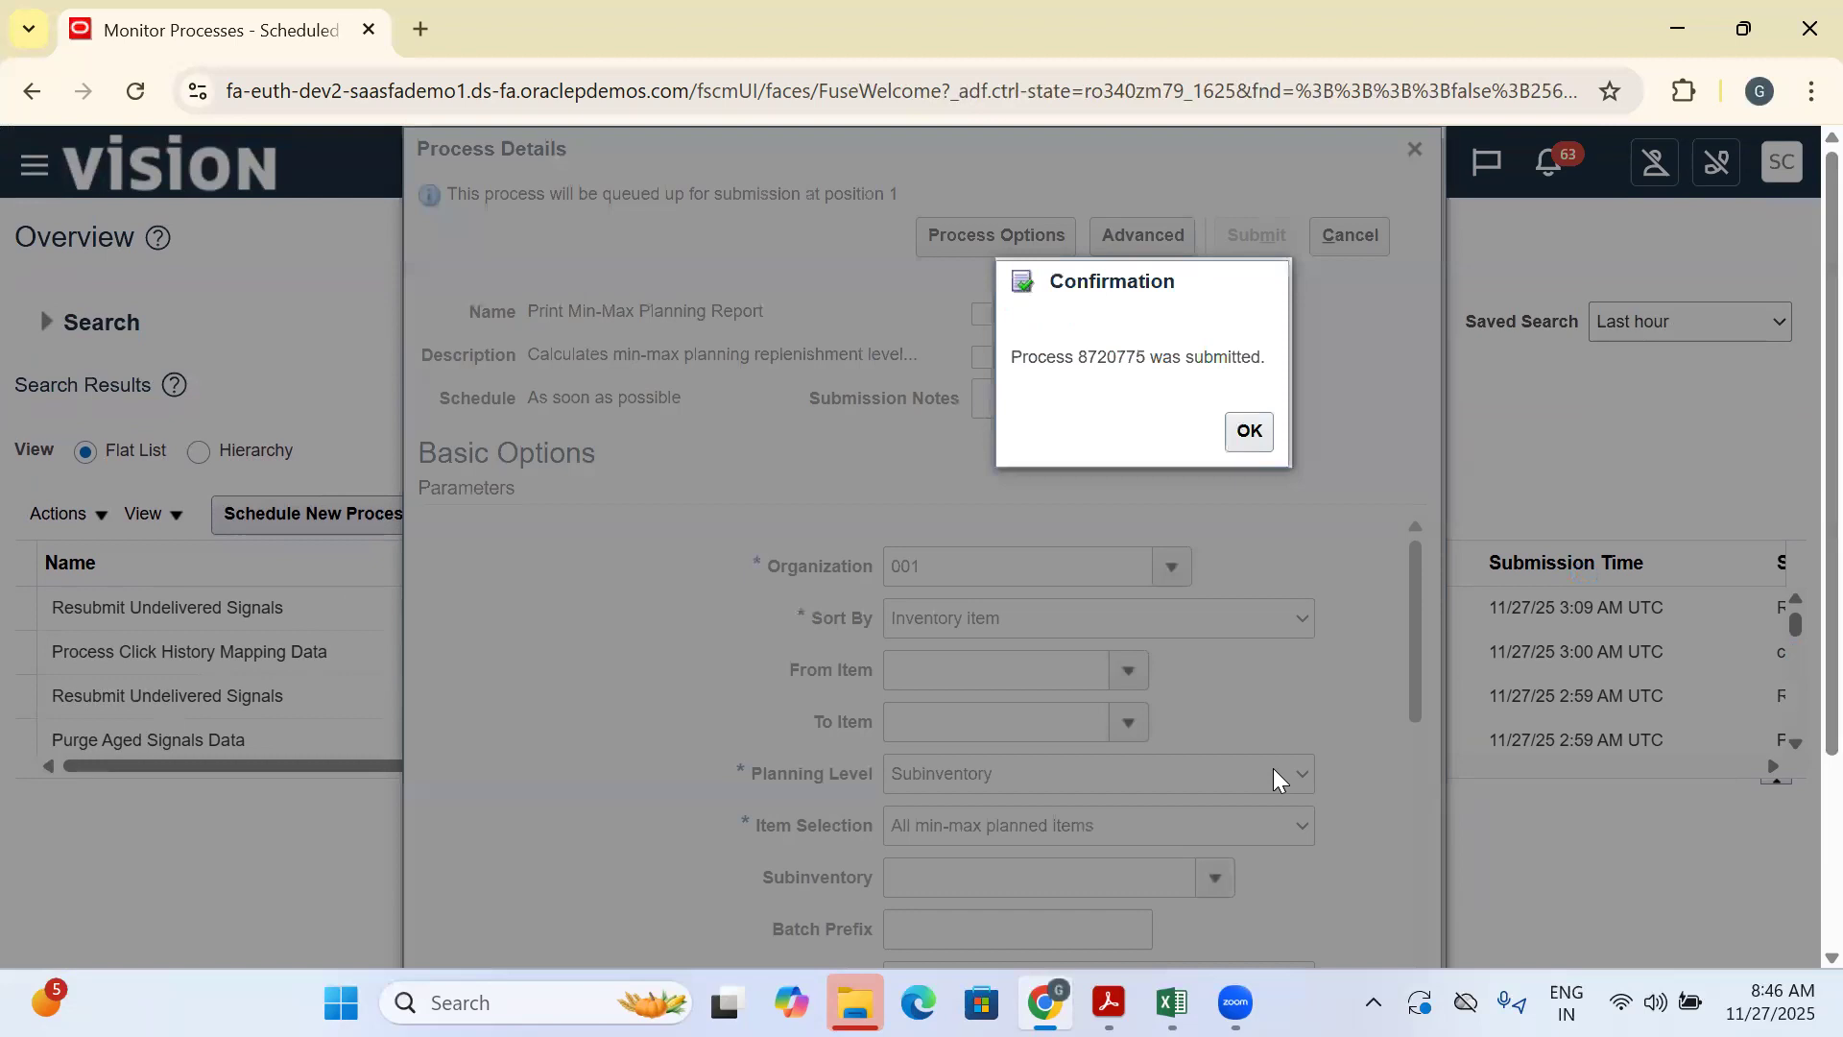
pyautogui.click(1250, 431)
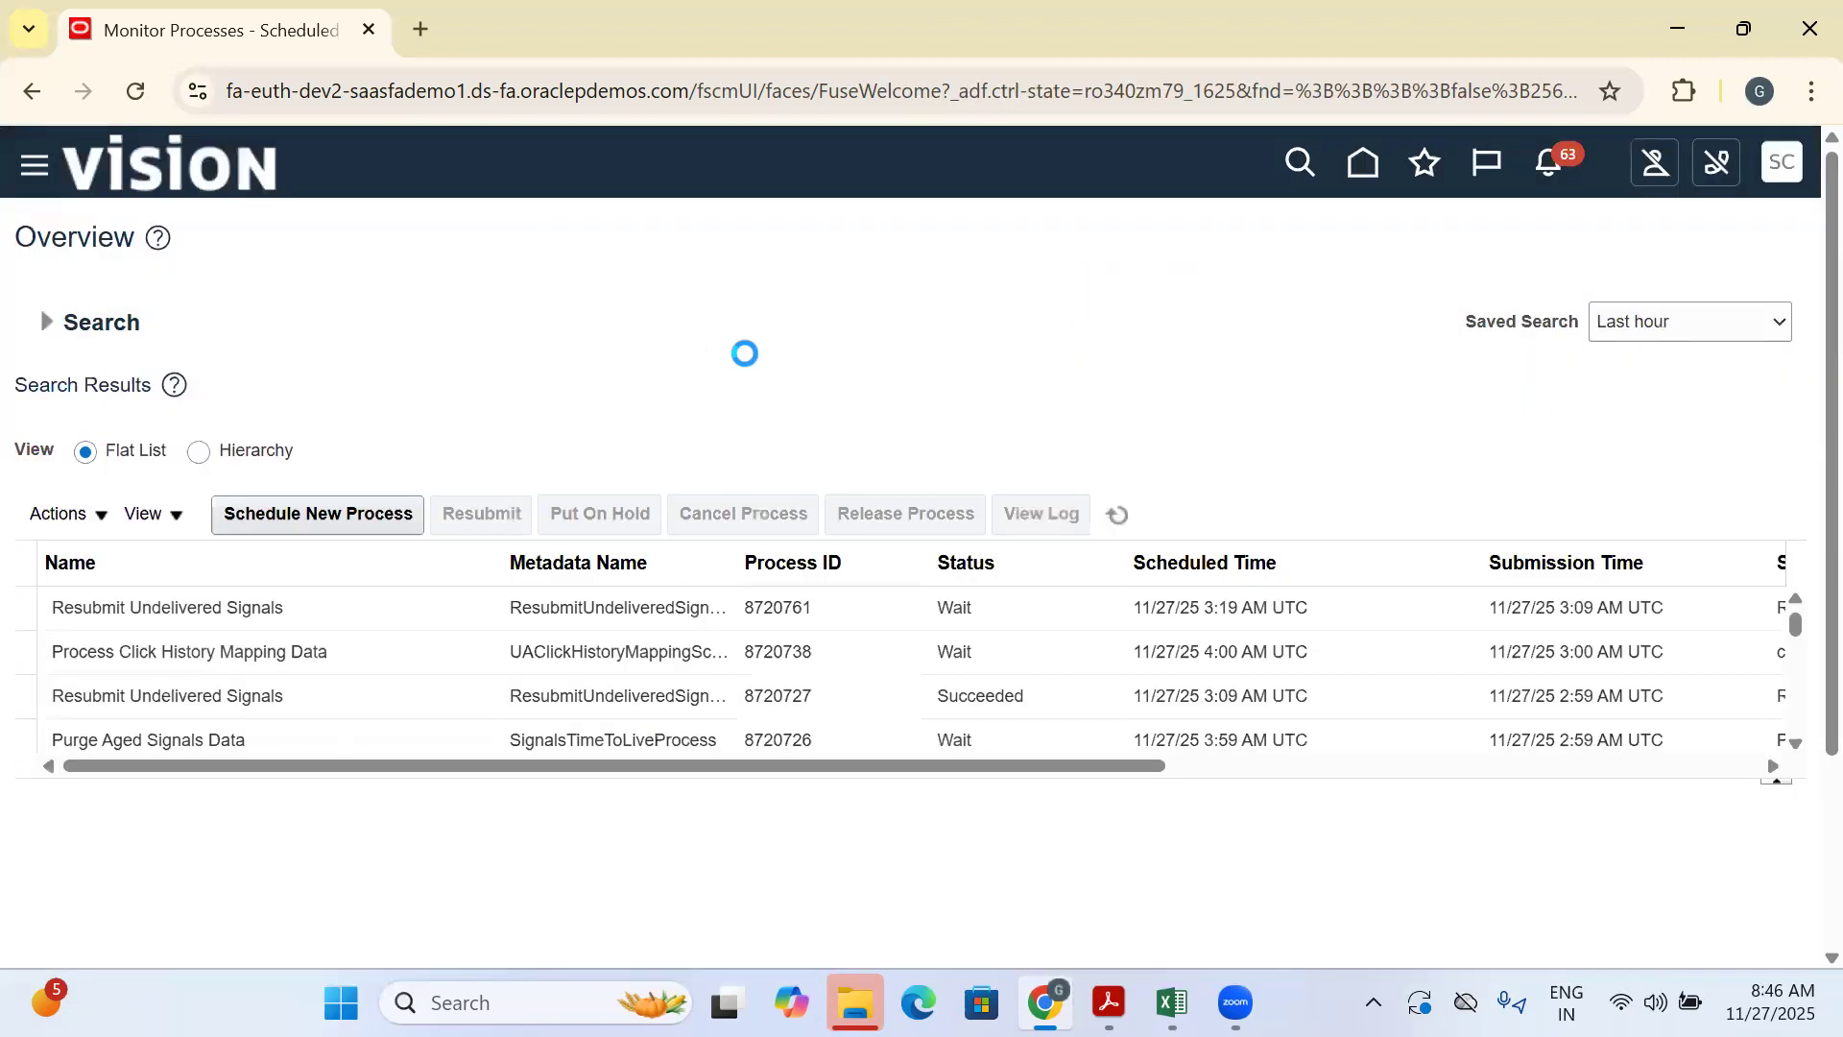
# Refresh the process list until the Print Min-Max Planning Report finishes, and select it to show its details
pyautogui.click(1117, 523)
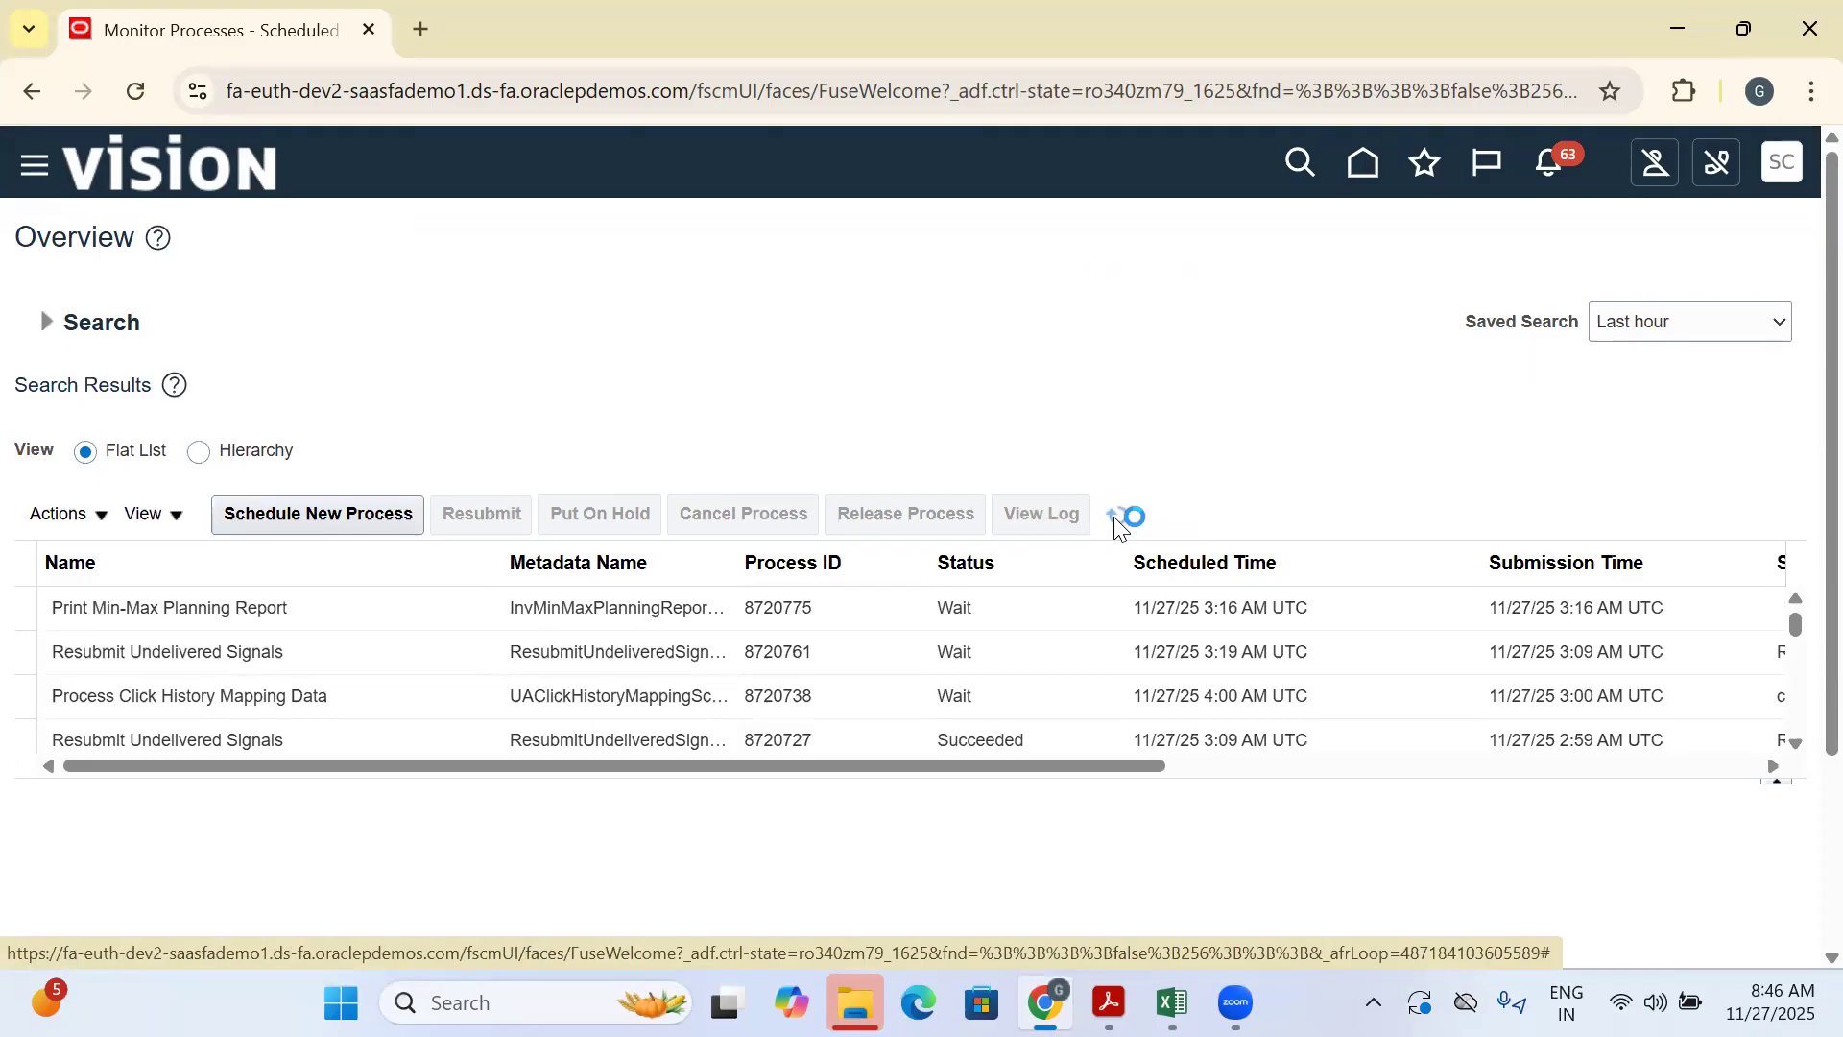
pyautogui.click(1116, 518)
pyautogui.click(1115, 522)
pyautogui.click(1116, 519)
pyautogui.click(1062, 599)
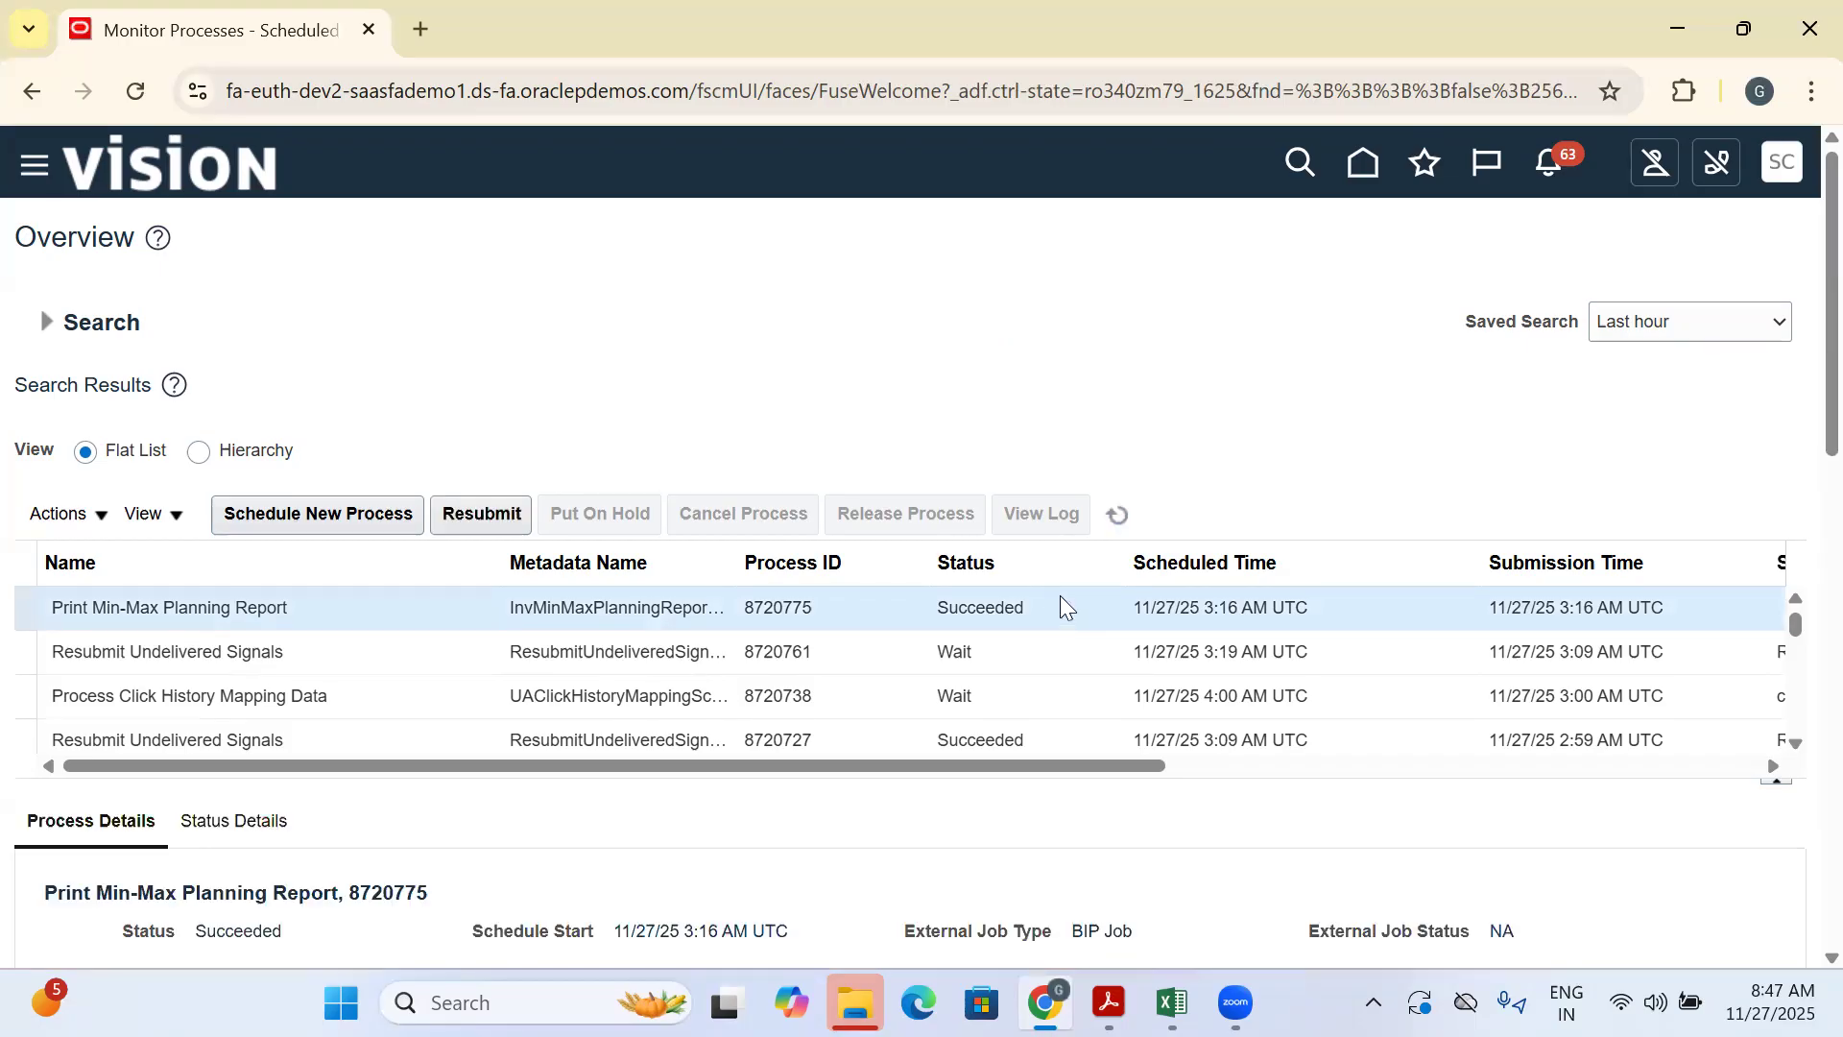
# Republish the Print Min-Max Planning Report output and view it as a PDF in a maximized report window
pyautogui.scroll(-4, 724, 441)
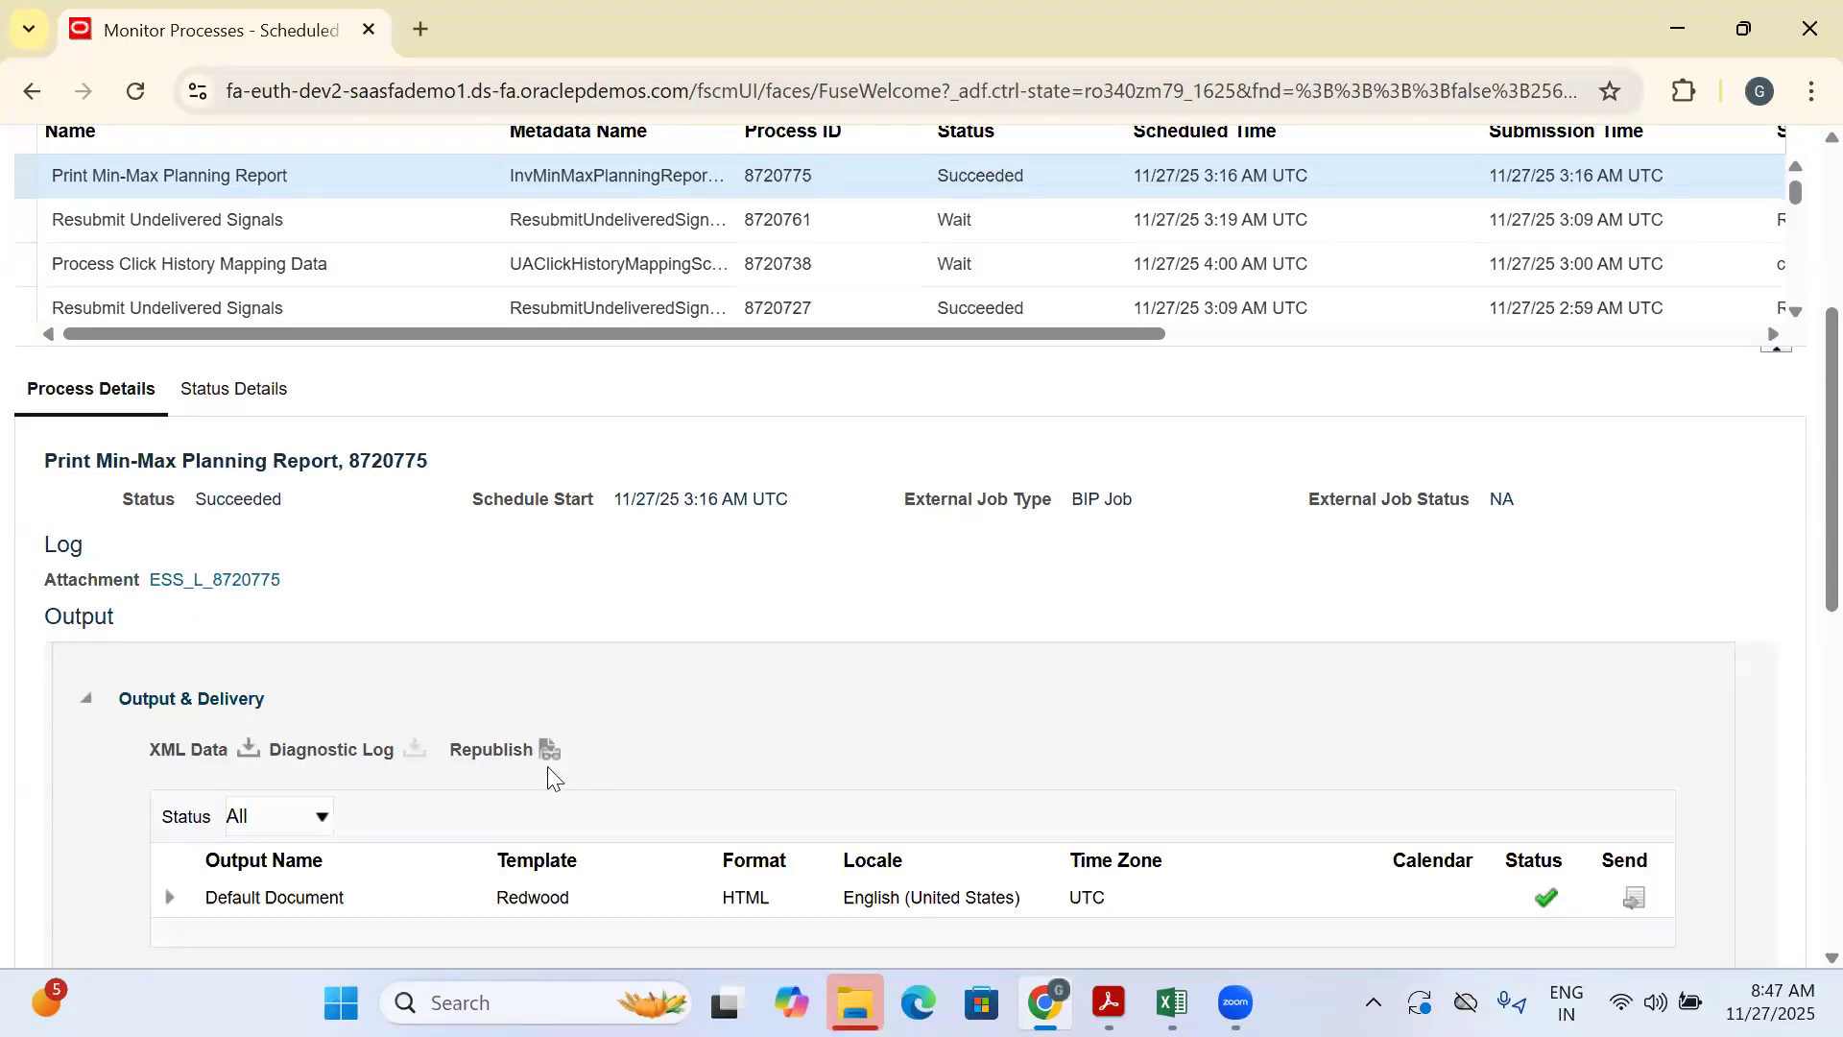
pyautogui.click(544, 748)
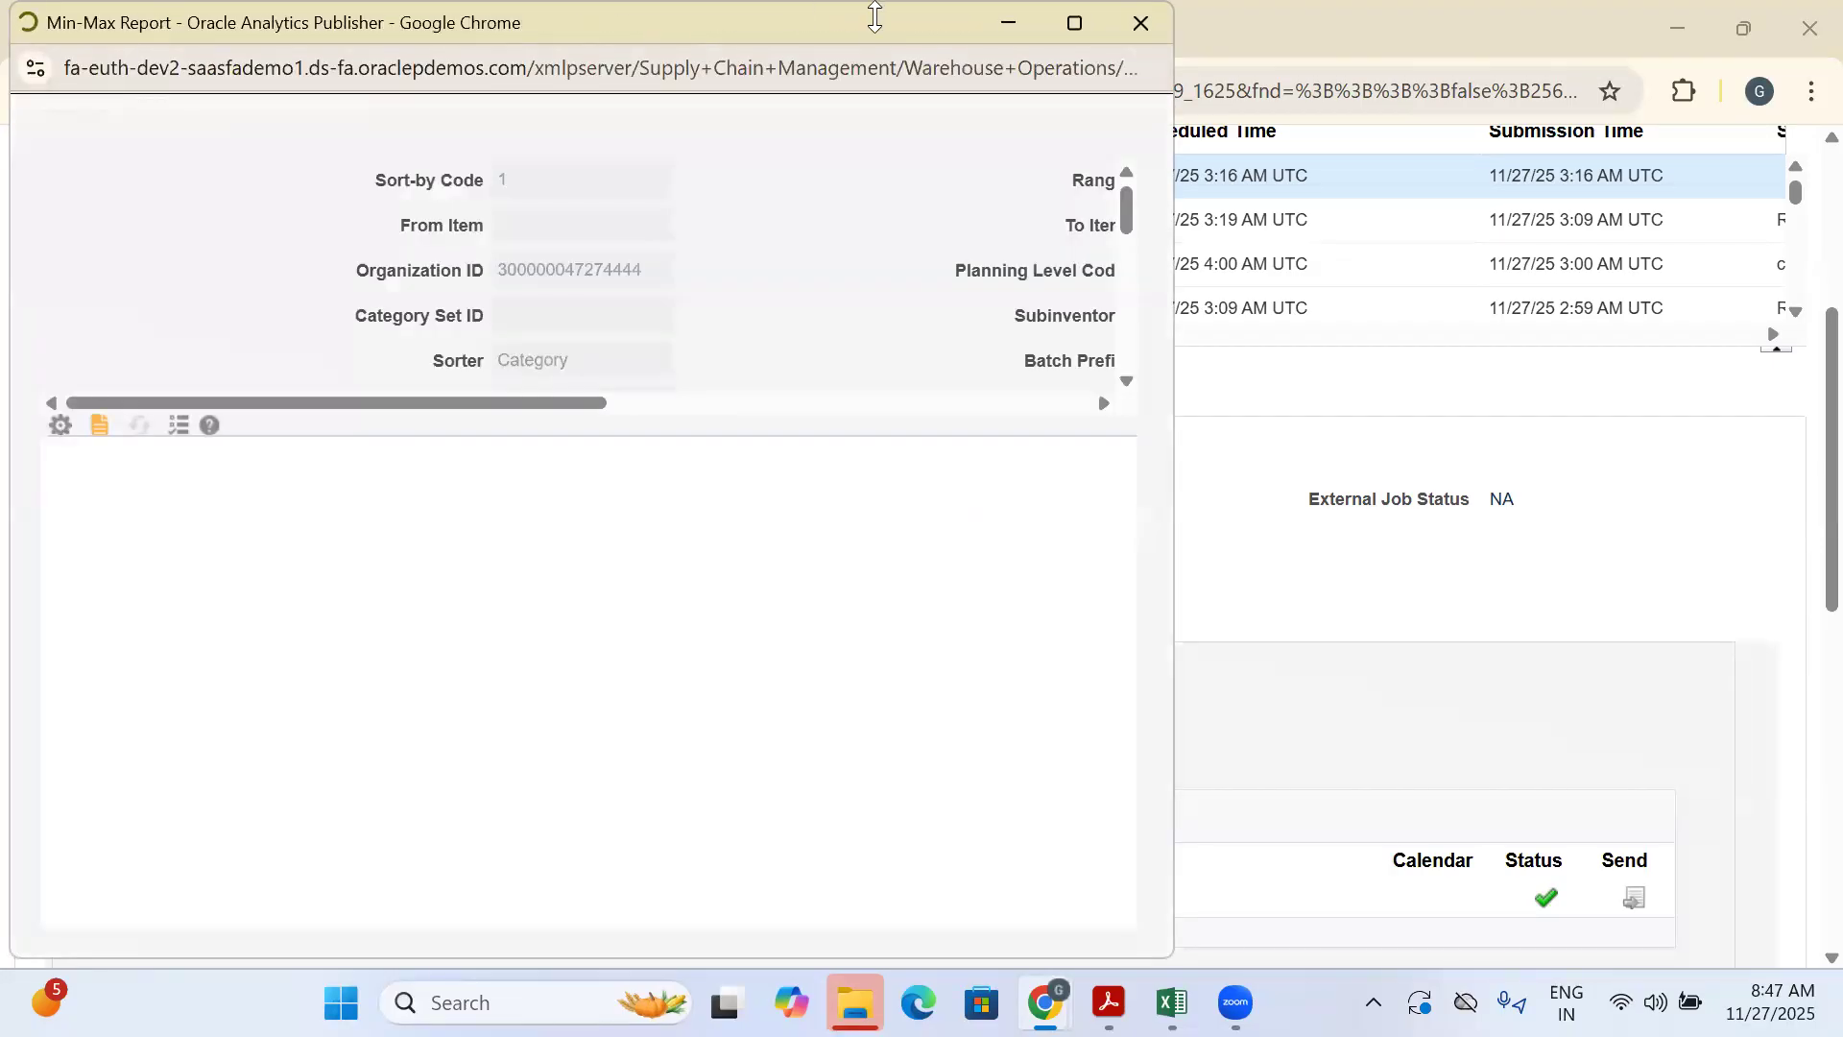
pyautogui.moveTo(1073, 25)
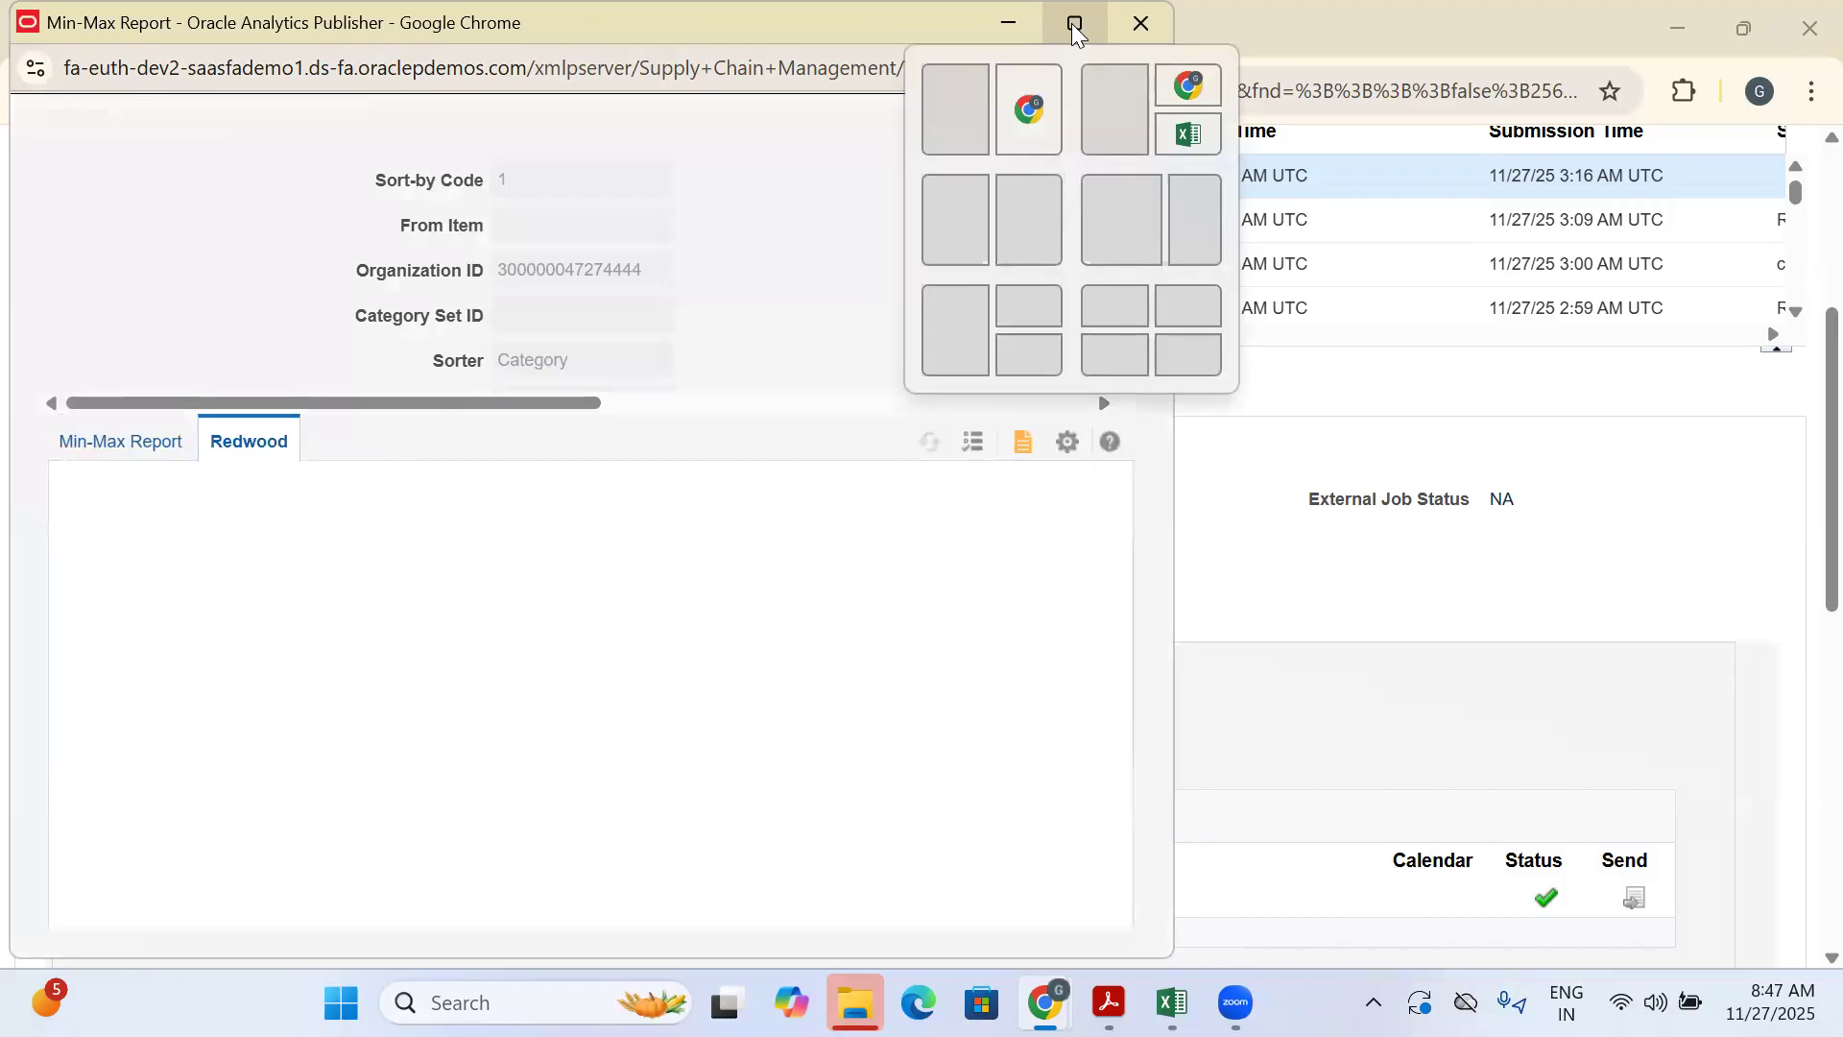
pyautogui.click(1073, 25)
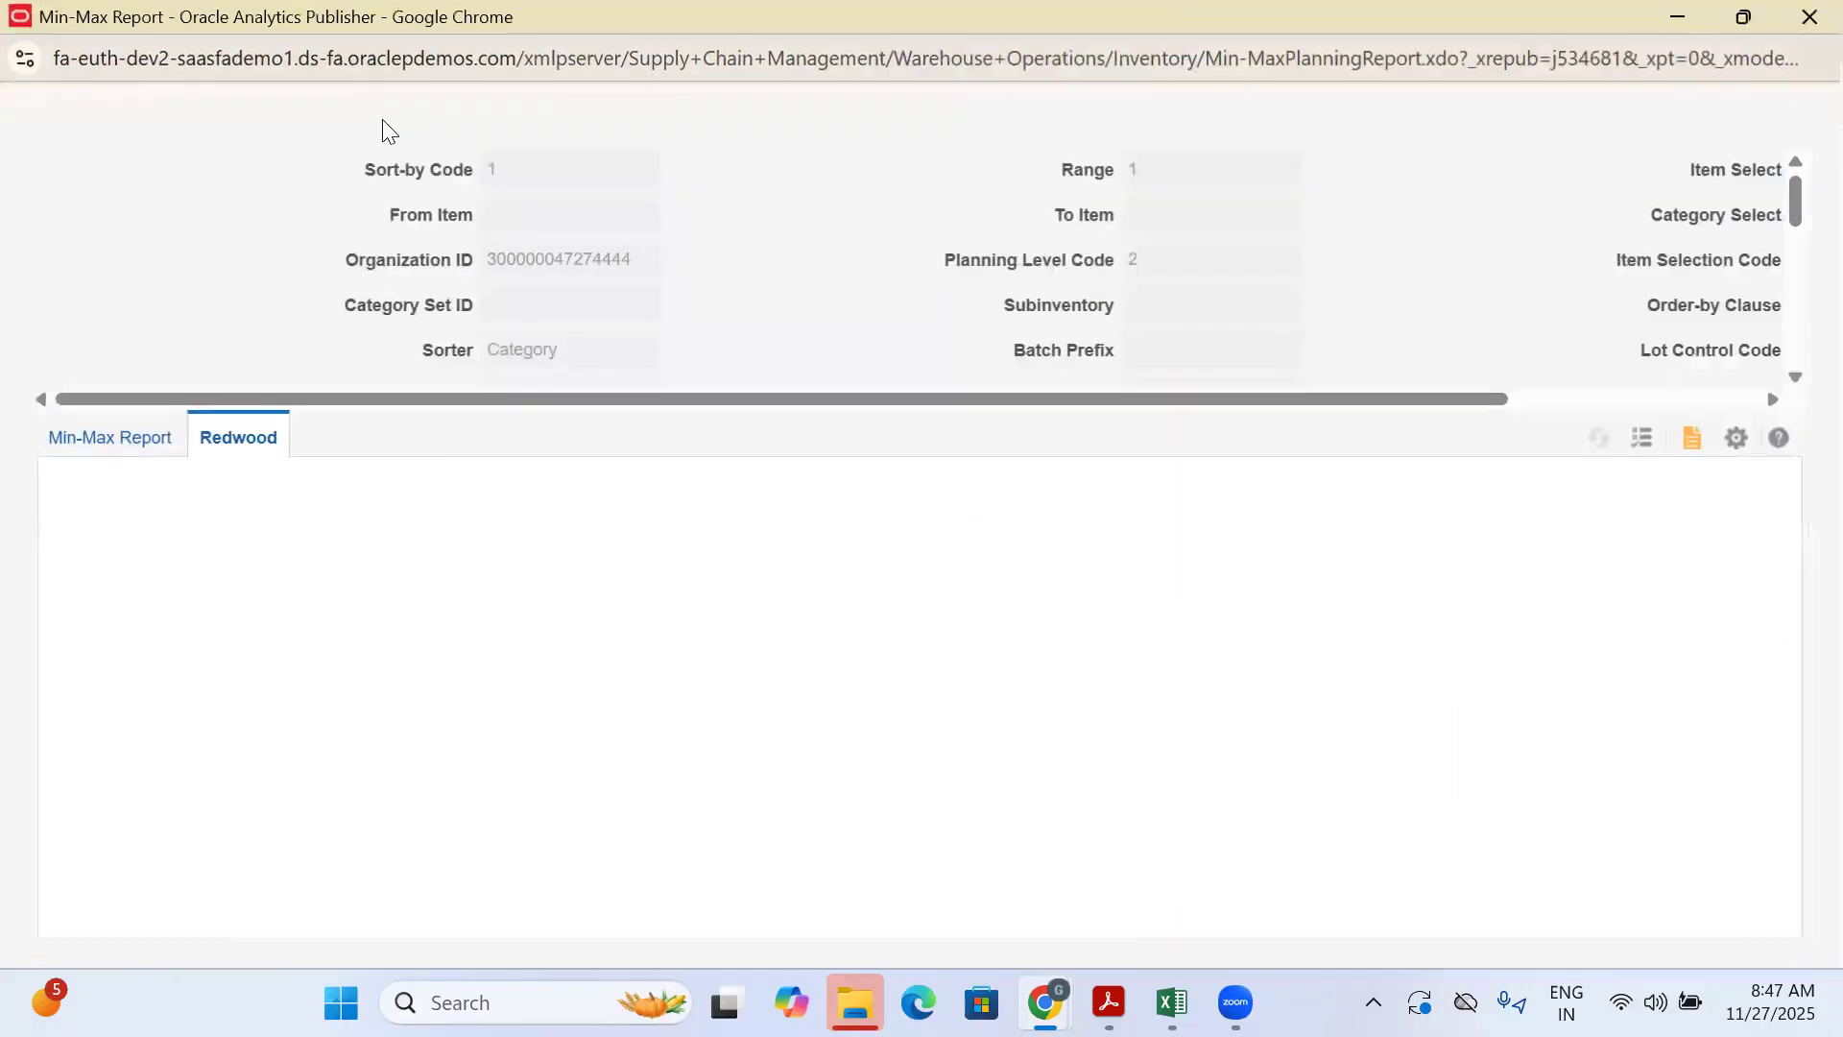
pyautogui.click(1695, 440)
pyautogui.click(1519, 528)
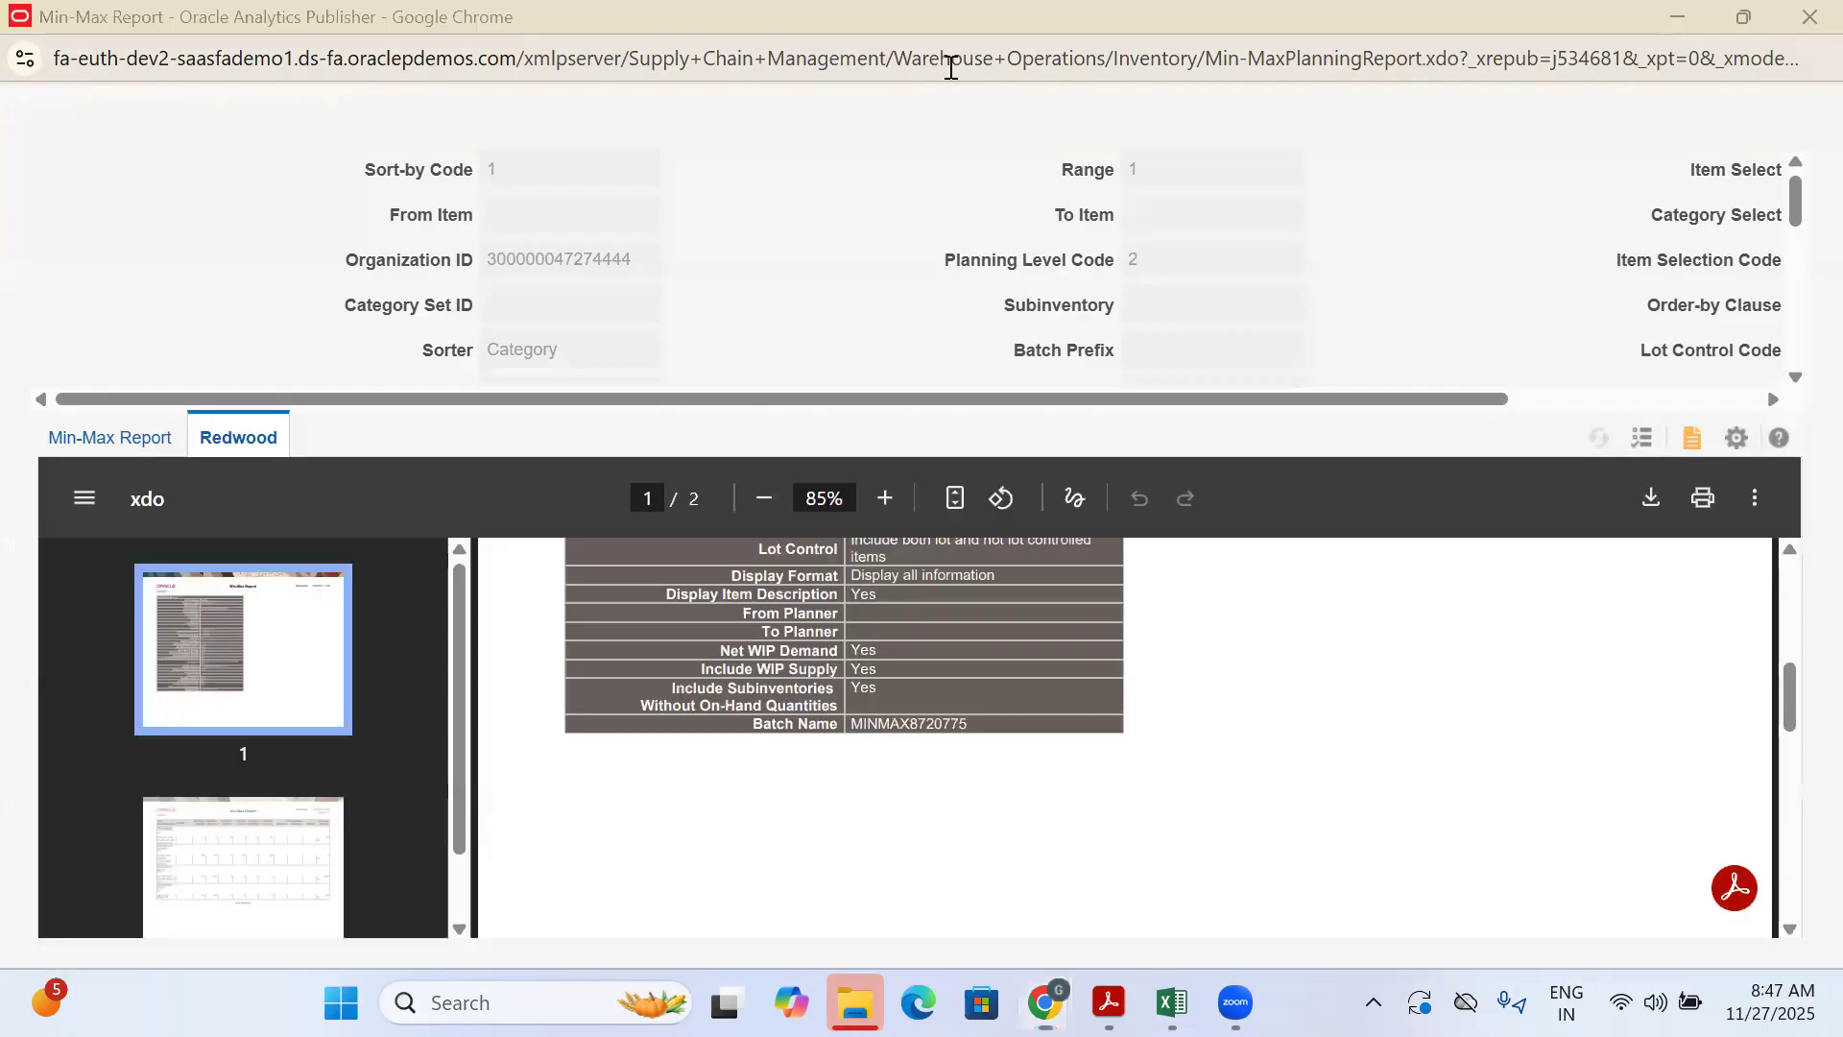
# Review the report's planned items and compare the maximum, on-hand and reorder quantities of iPhone 16 in the Stores subinventory
pyautogui.scroll(-10, 1584, 576)
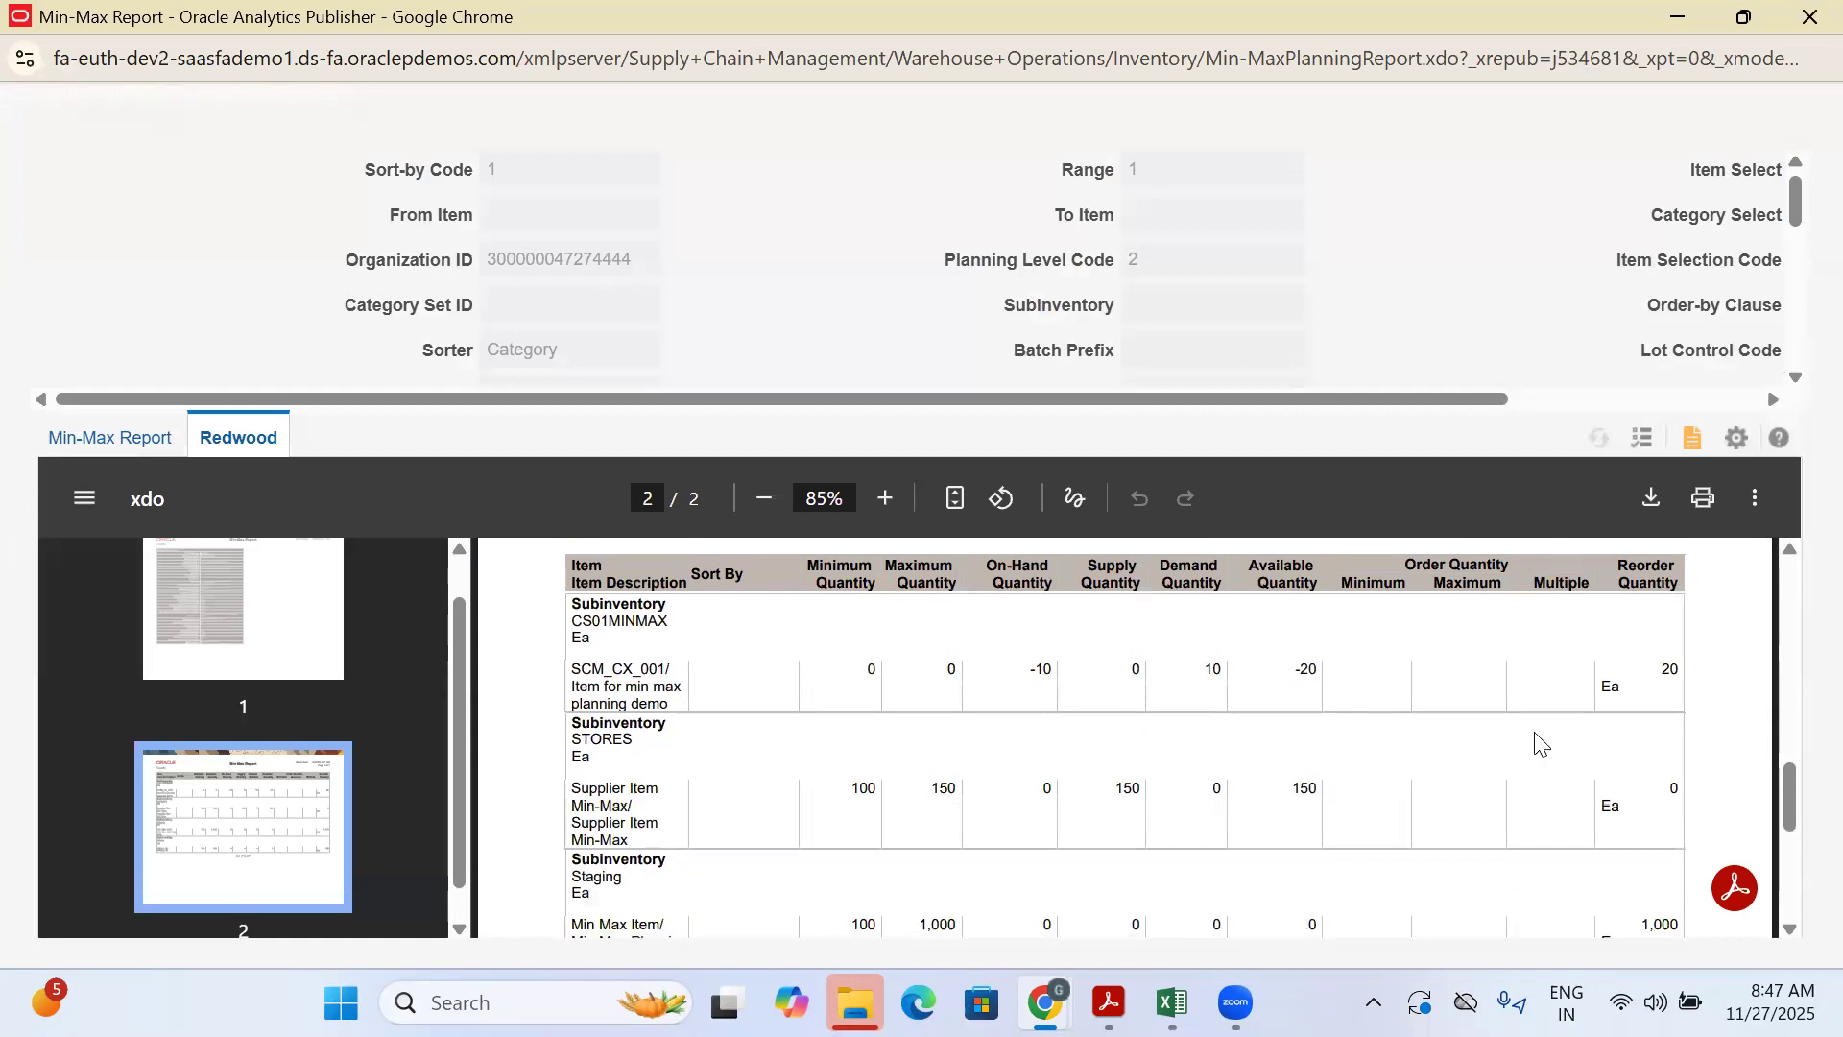
pyautogui.scroll(-3, 1430, 758)
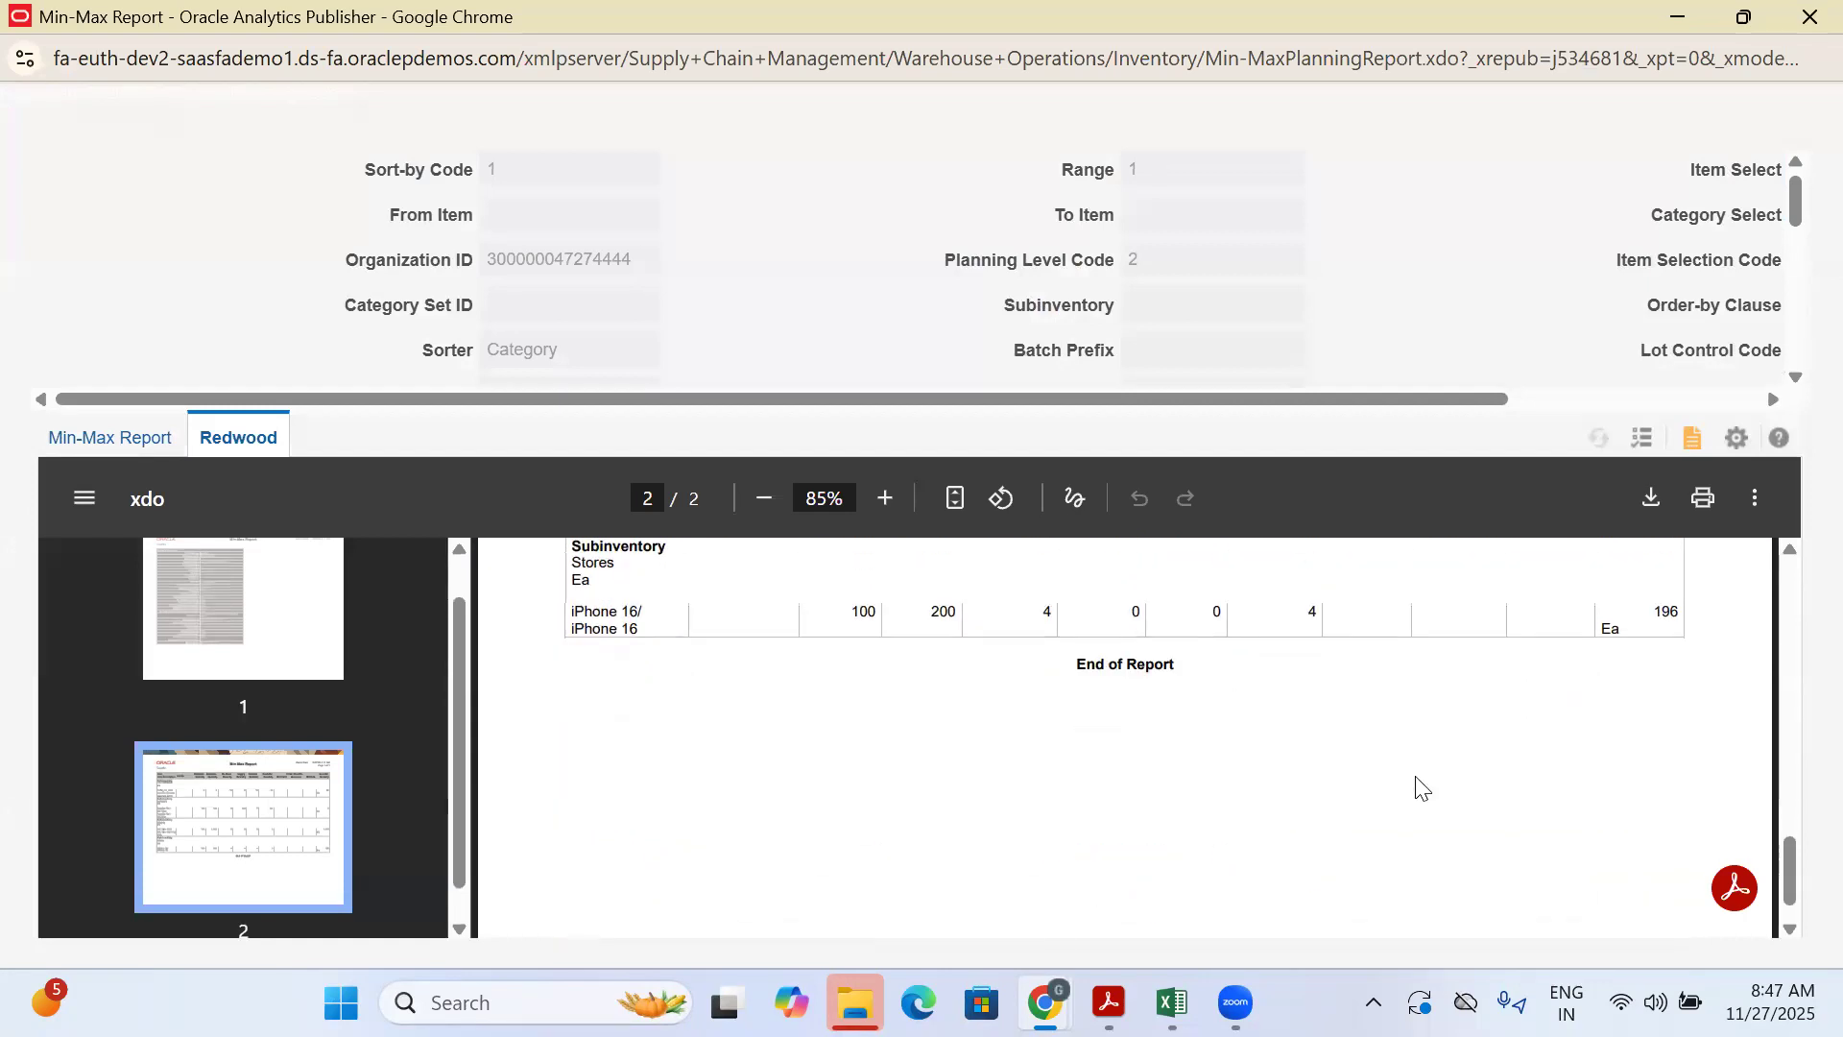
pyautogui.scroll(2, 768, 824)
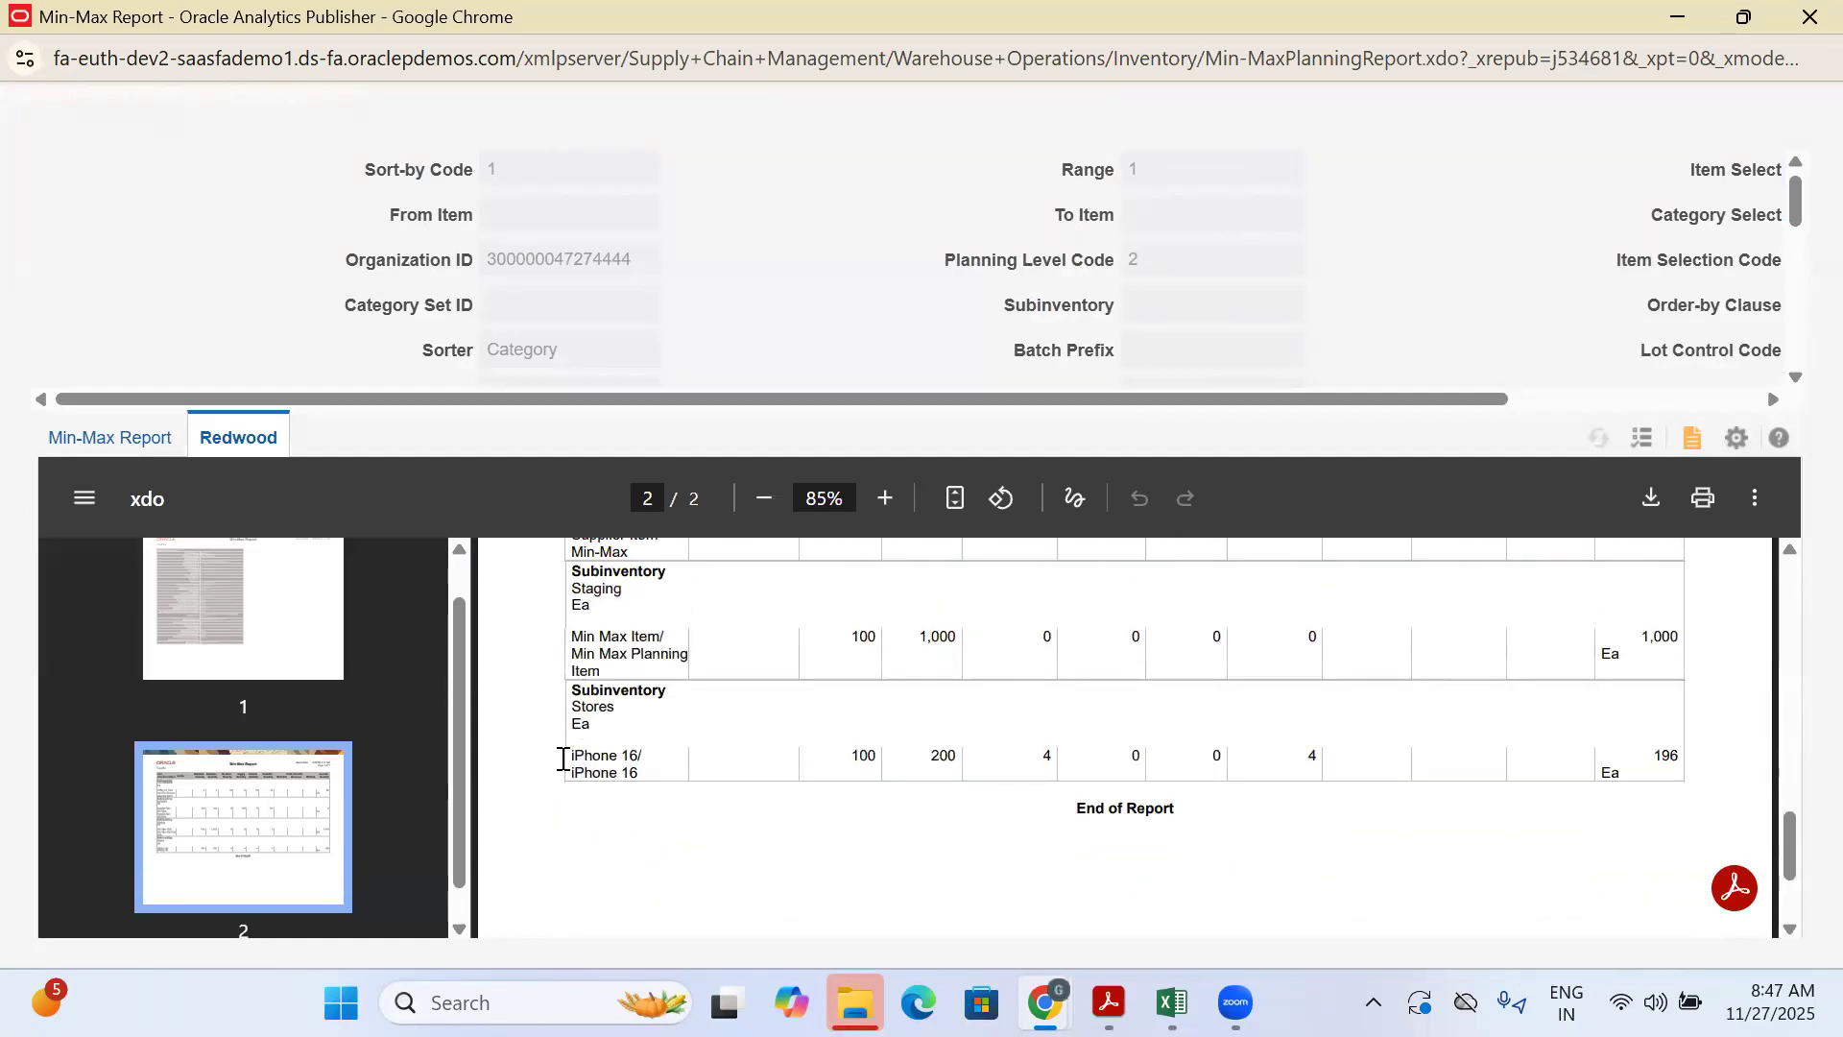
pyautogui.scroll(6, 701, 739)
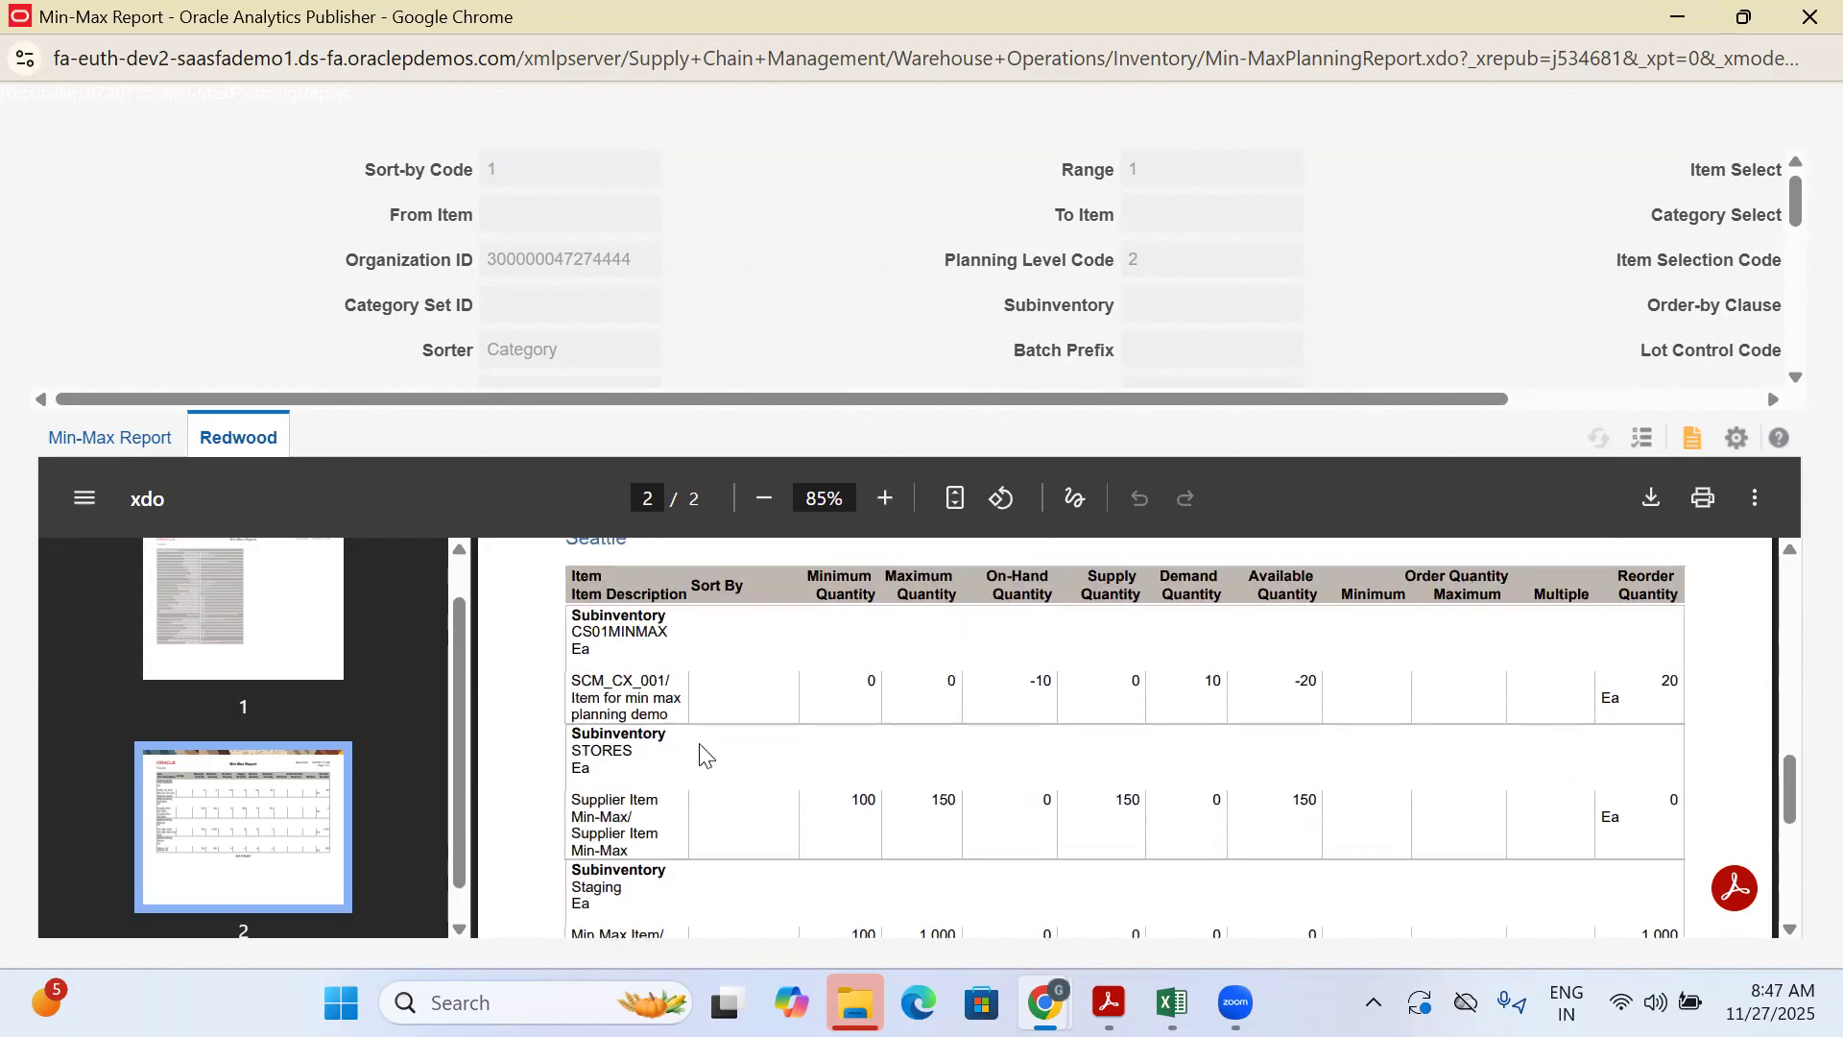
pyautogui.scroll(-2, 699, 737)
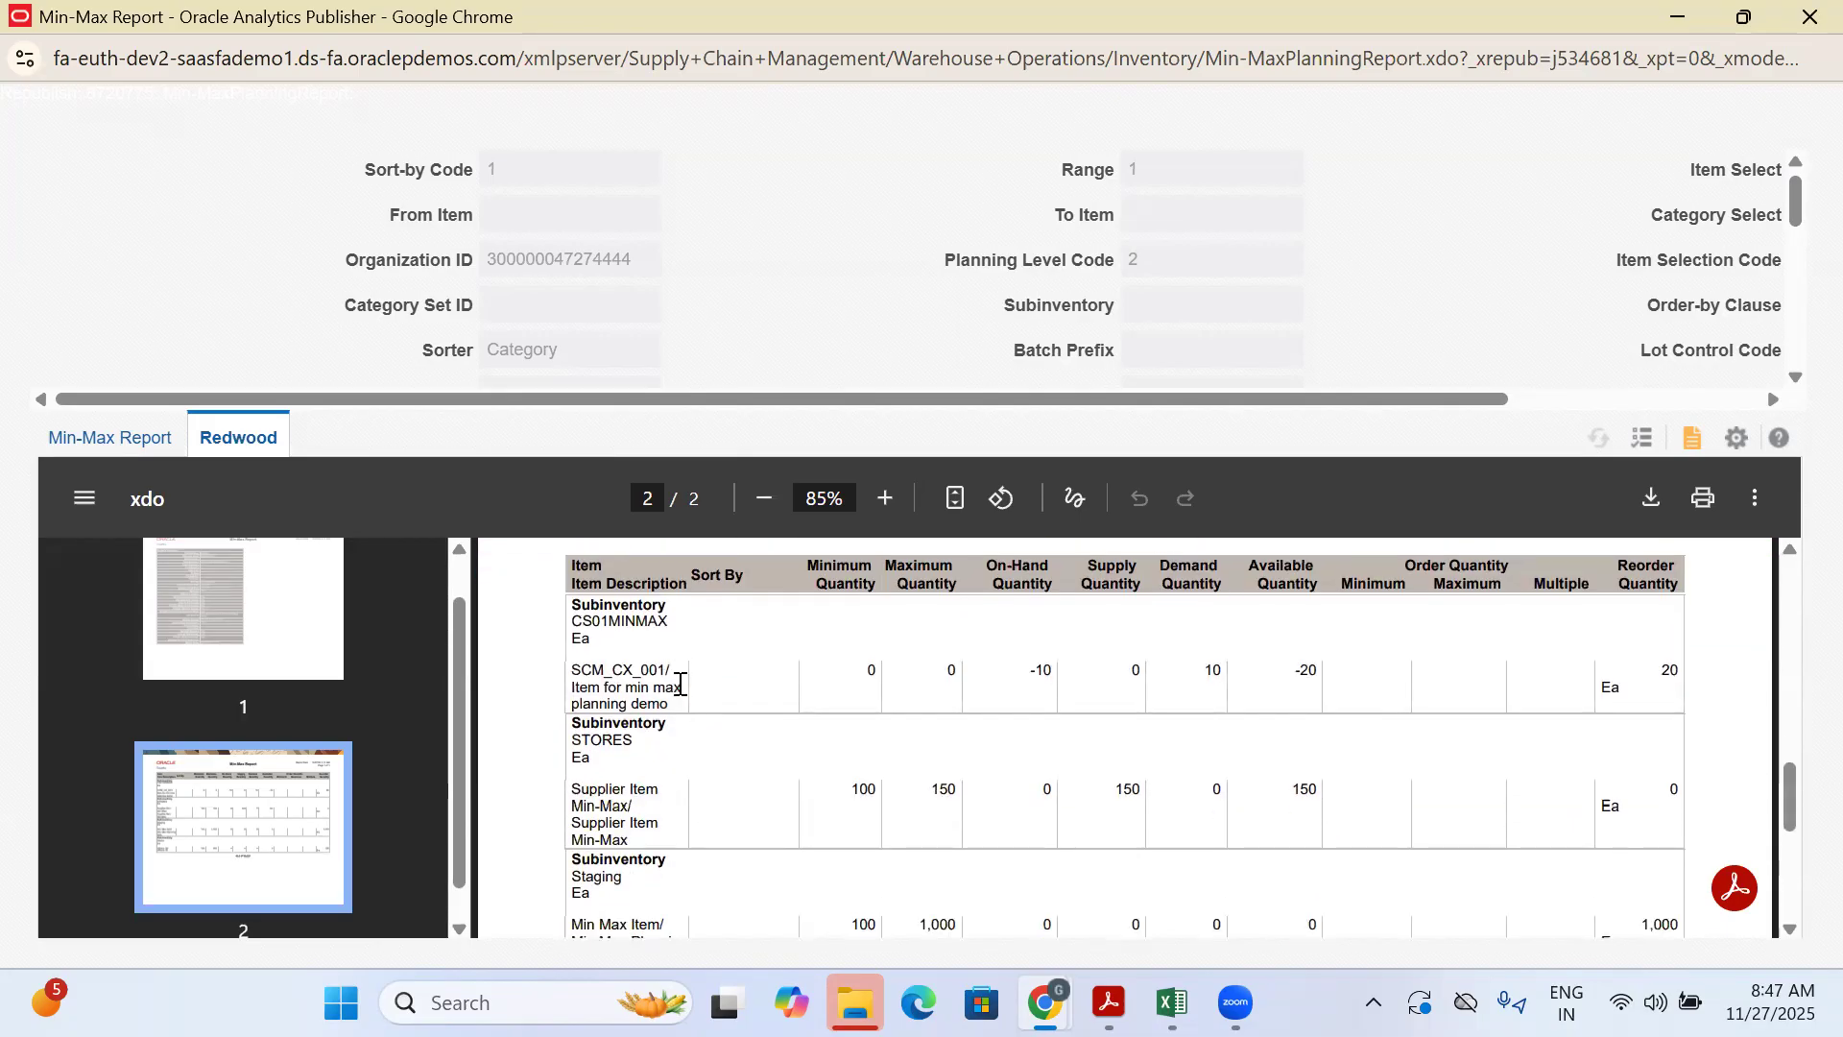
pyautogui.scroll(-4, 689, 689)
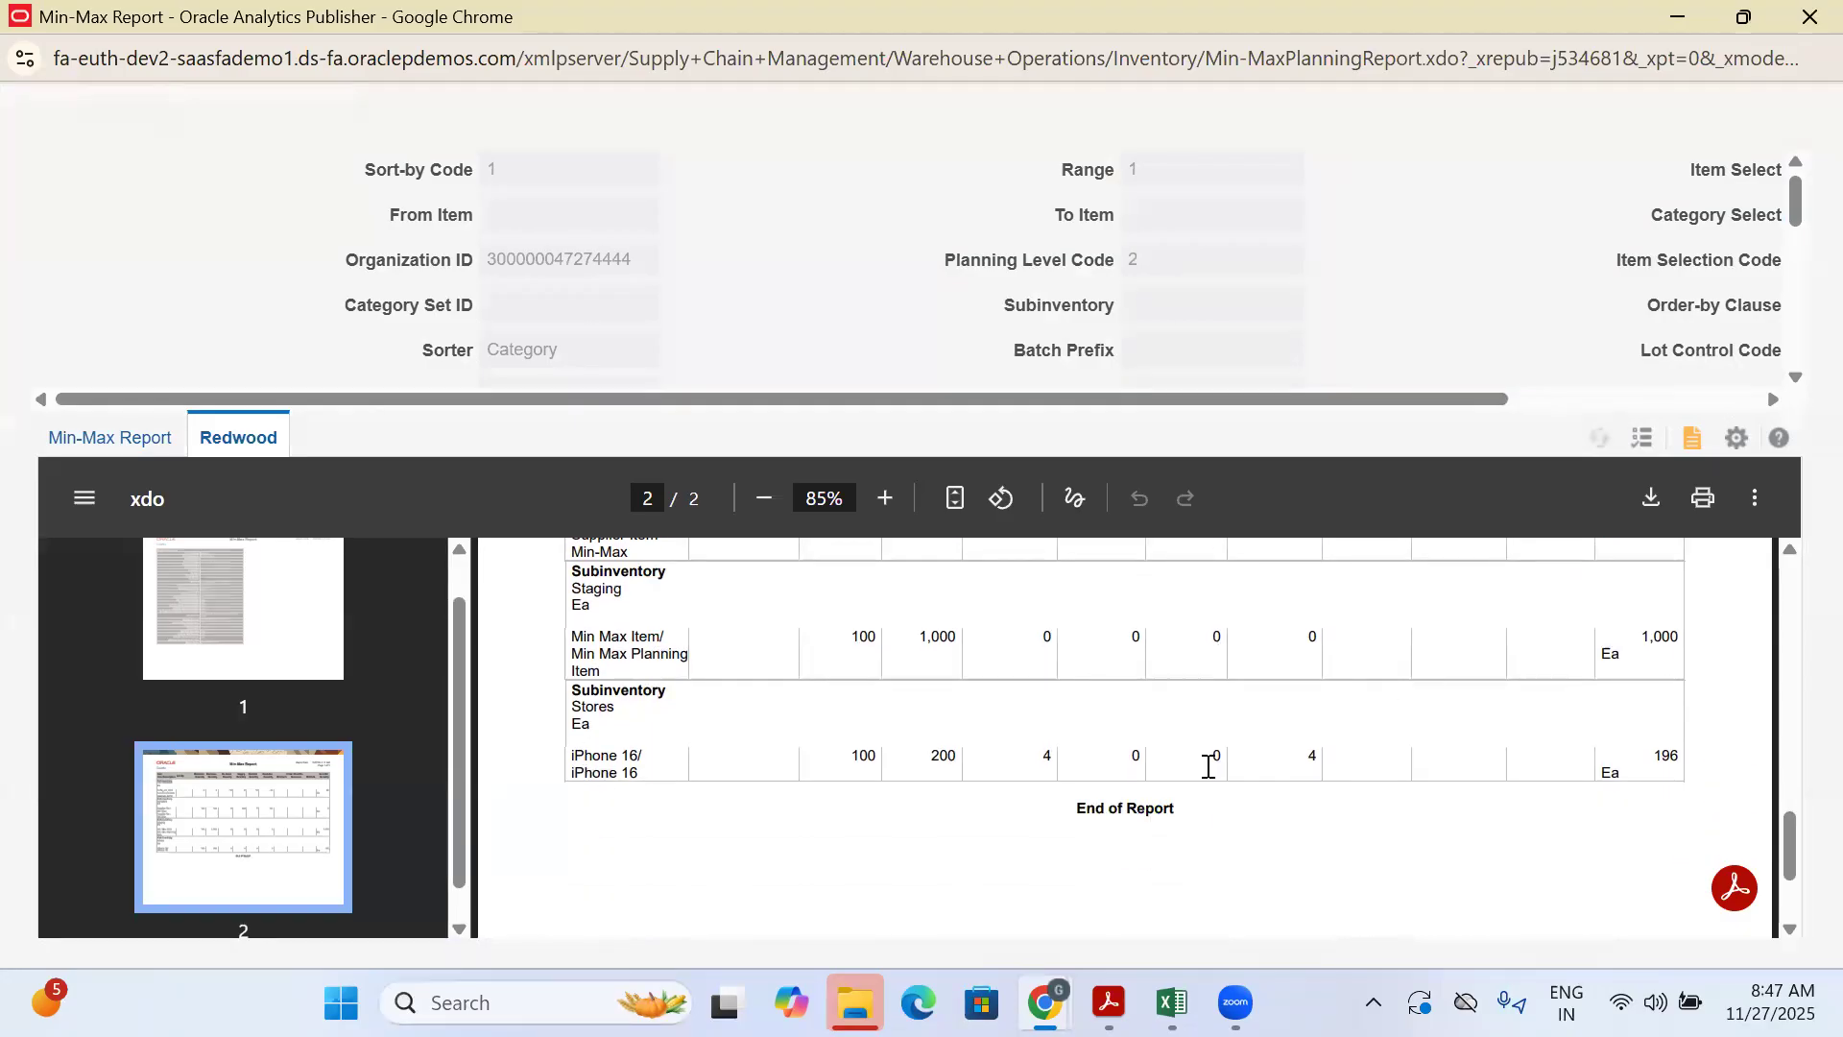
pyautogui.moveTo(1679, 754); pyautogui.dragTo(1644, 756)
pyautogui.moveTo(1056, 743); pyautogui.dragTo(1039, 750)
pyautogui.moveTo(955, 763); pyautogui.dragTo(836, 765)
pyautogui.moveTo(962, 761); pyautogui.dragTo(913, 761)
pyautogui.click(954, 768)
pyautogui.moveTo(1054, 755); pyautogui.dragTo(1040, 755)
pyautogui.moveTo(1678, 757); pyautogui.dragTo(1651, 744)
# Copy the batch name MINMAX8720775 from the report's parameter list, minimize the report window and return to the home page
pyautogui.scroll(15, 605, 816)
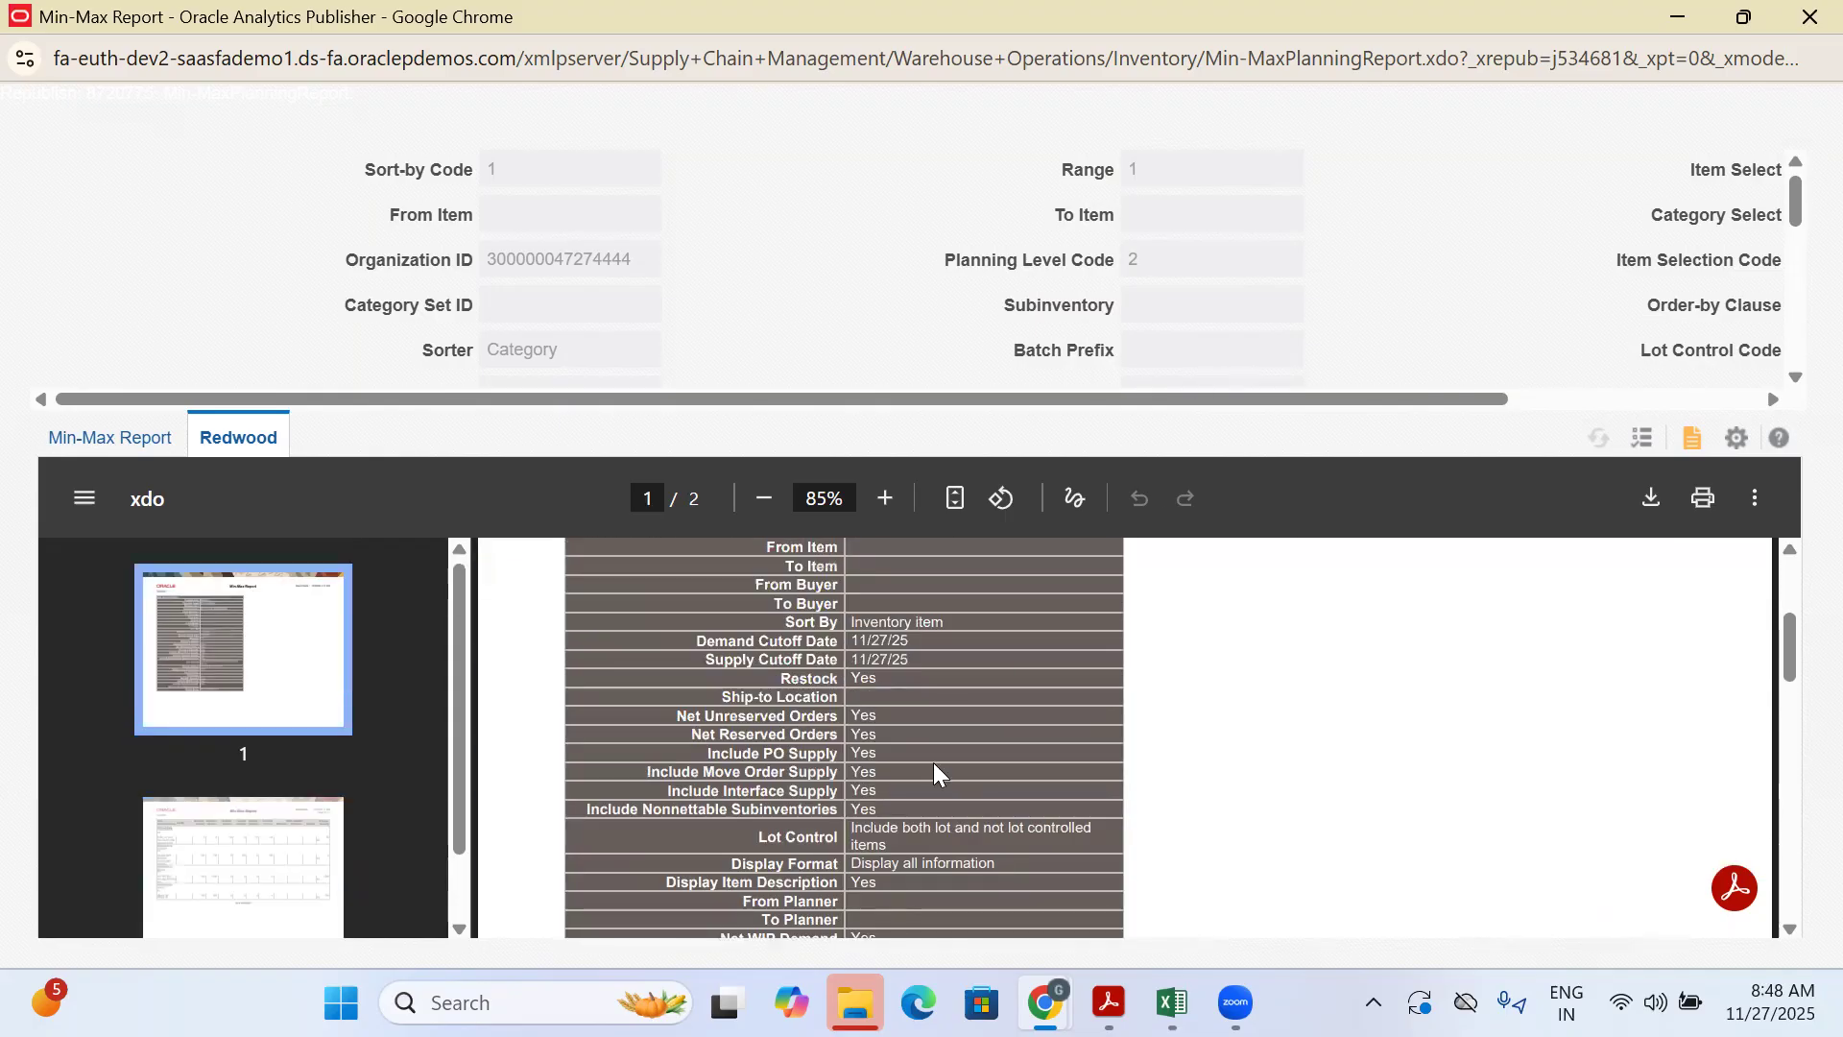
pyautogui.scroll(-3, 938, 748)
pyautogui.doubleClick(906, 722)
pyautogui.hotkey('ctrl', 'c')
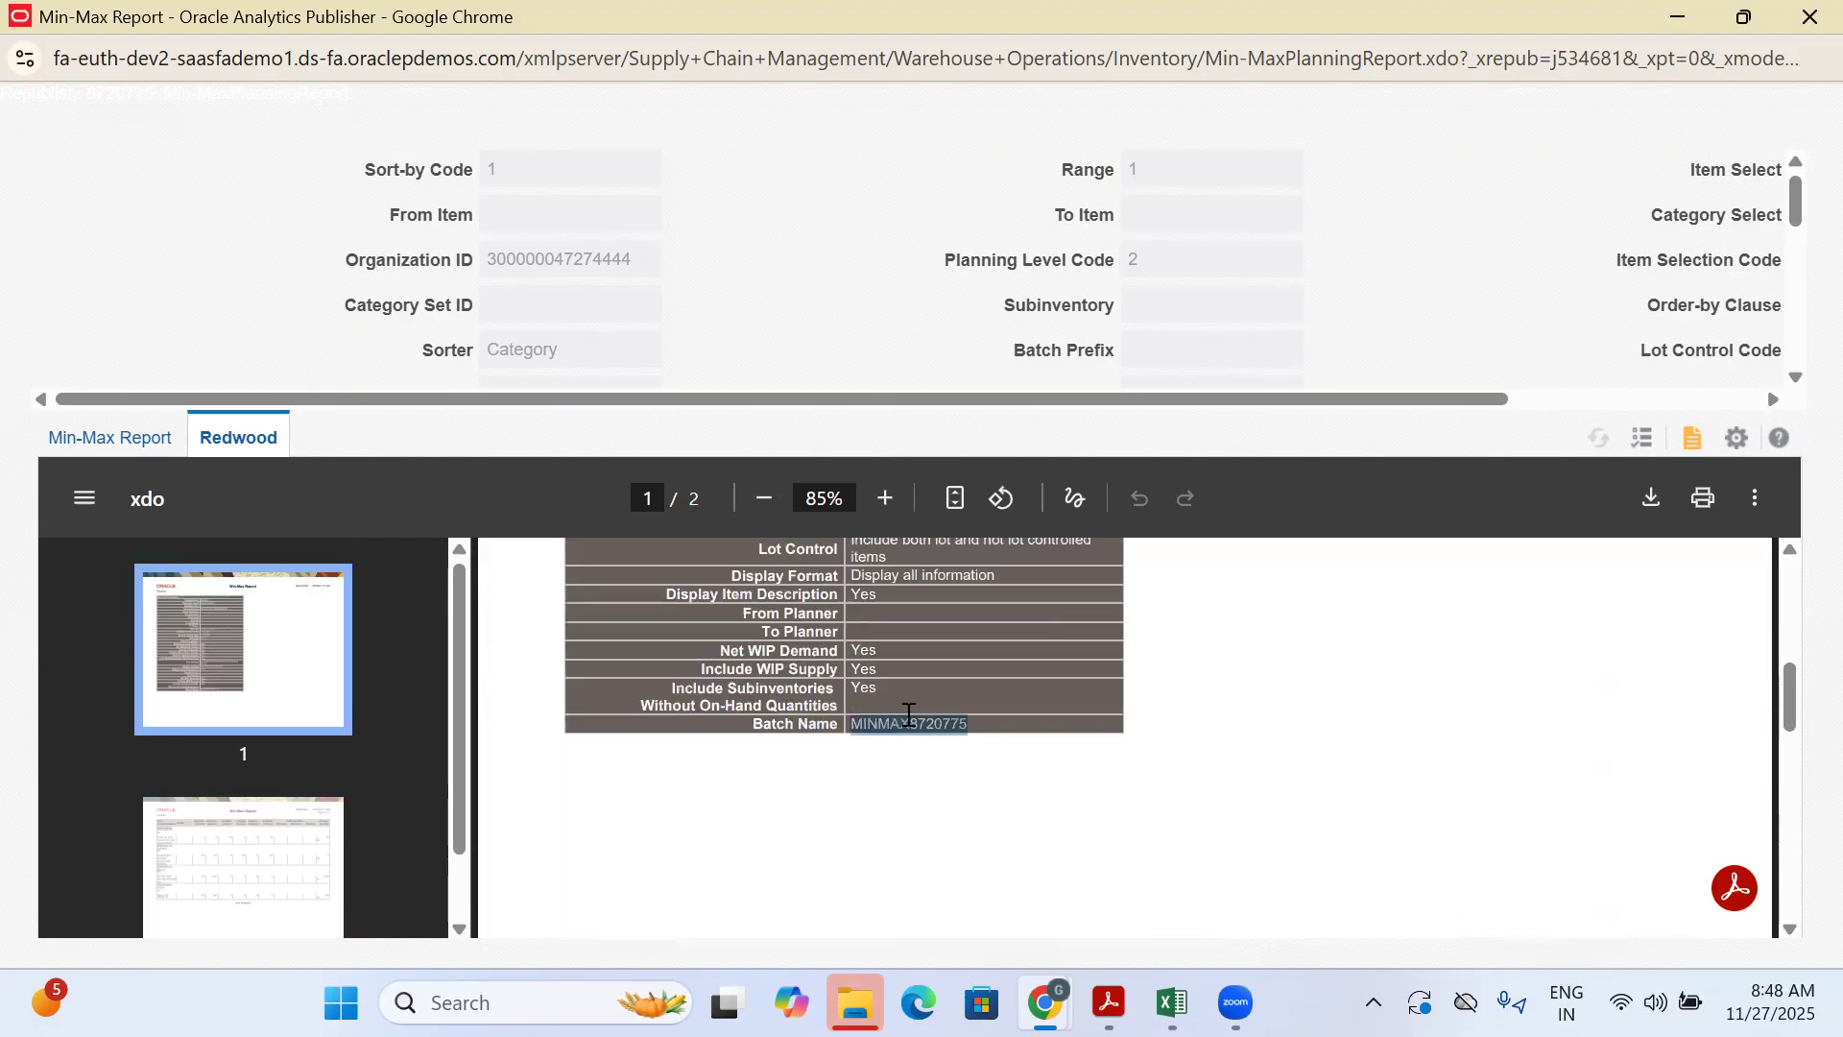
pyautogui.click(1689, 25)
pyautogui.scroll(5, 1348, 288)
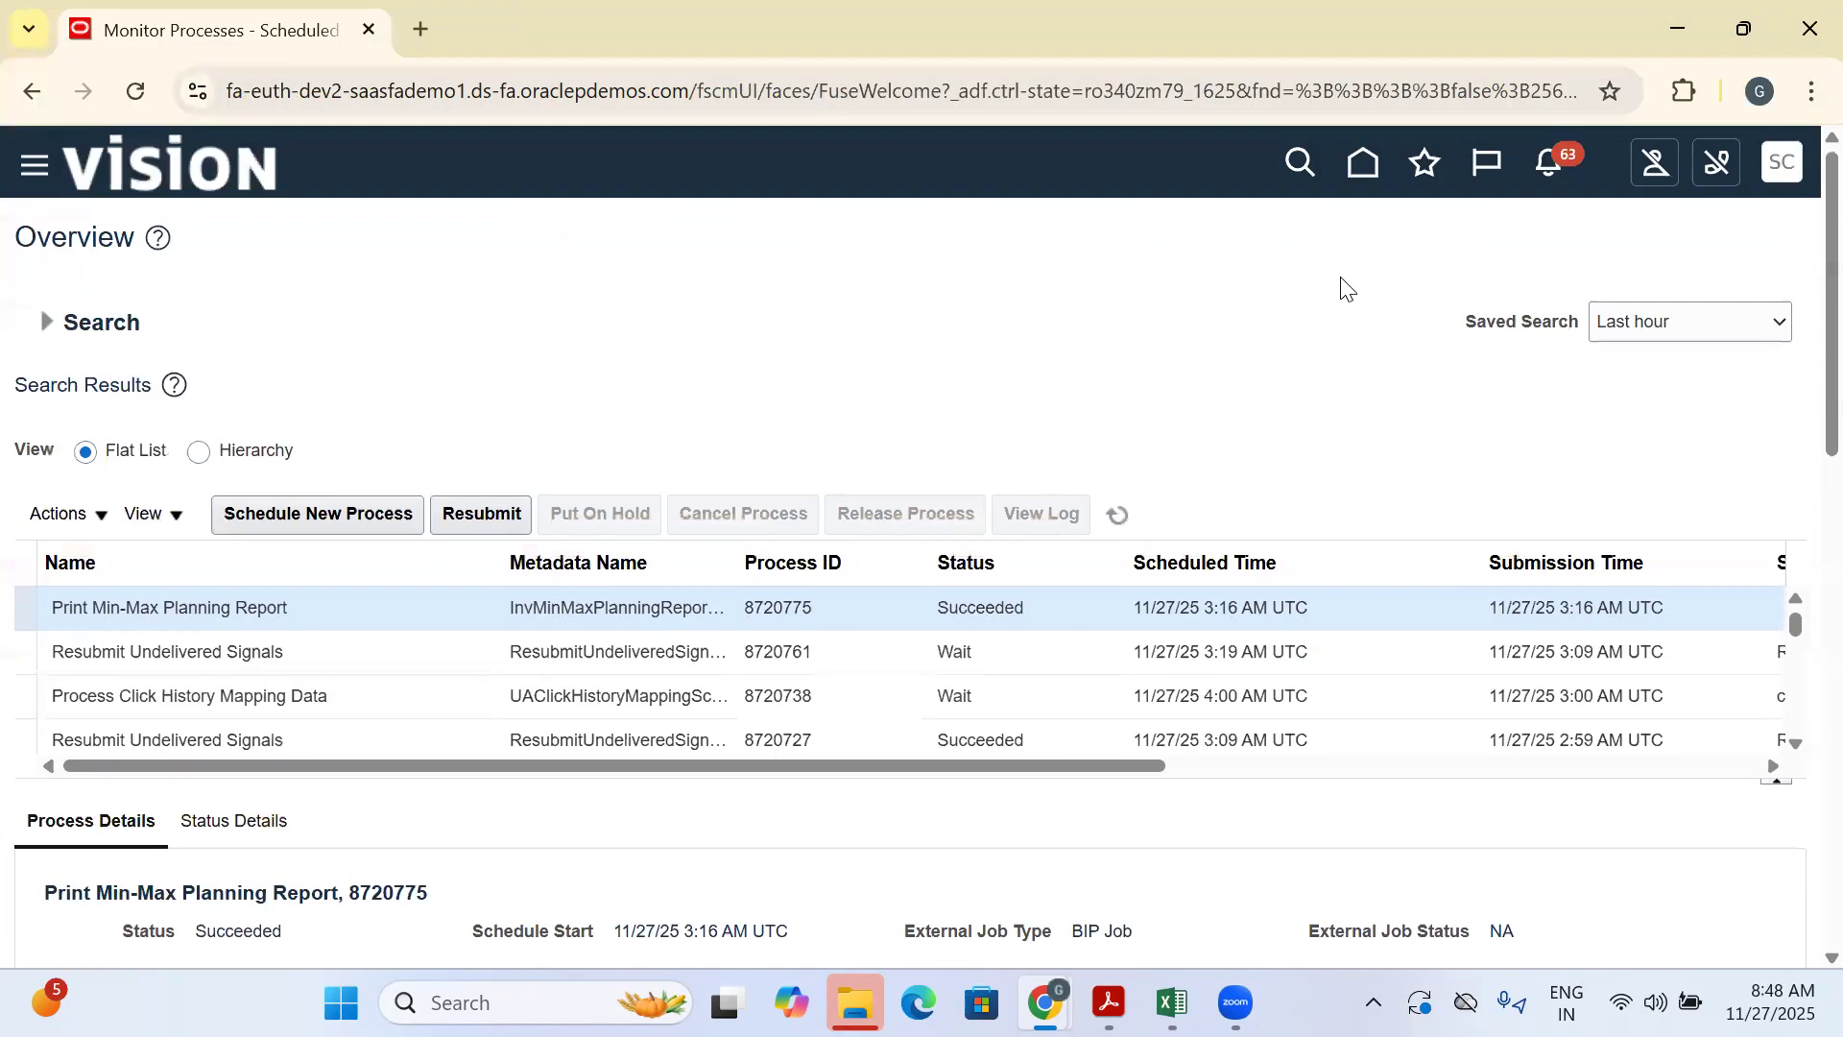
pyautogui.click(1363, 163)
# In the Excel notes, enter "Copy the Batch Number" in C703 and paste the batch name MINMAX8720775 in D703
pyautogui.click(1171, 1002)
pyautogui.click(470, 619)
pyautogui.click(837, 544)
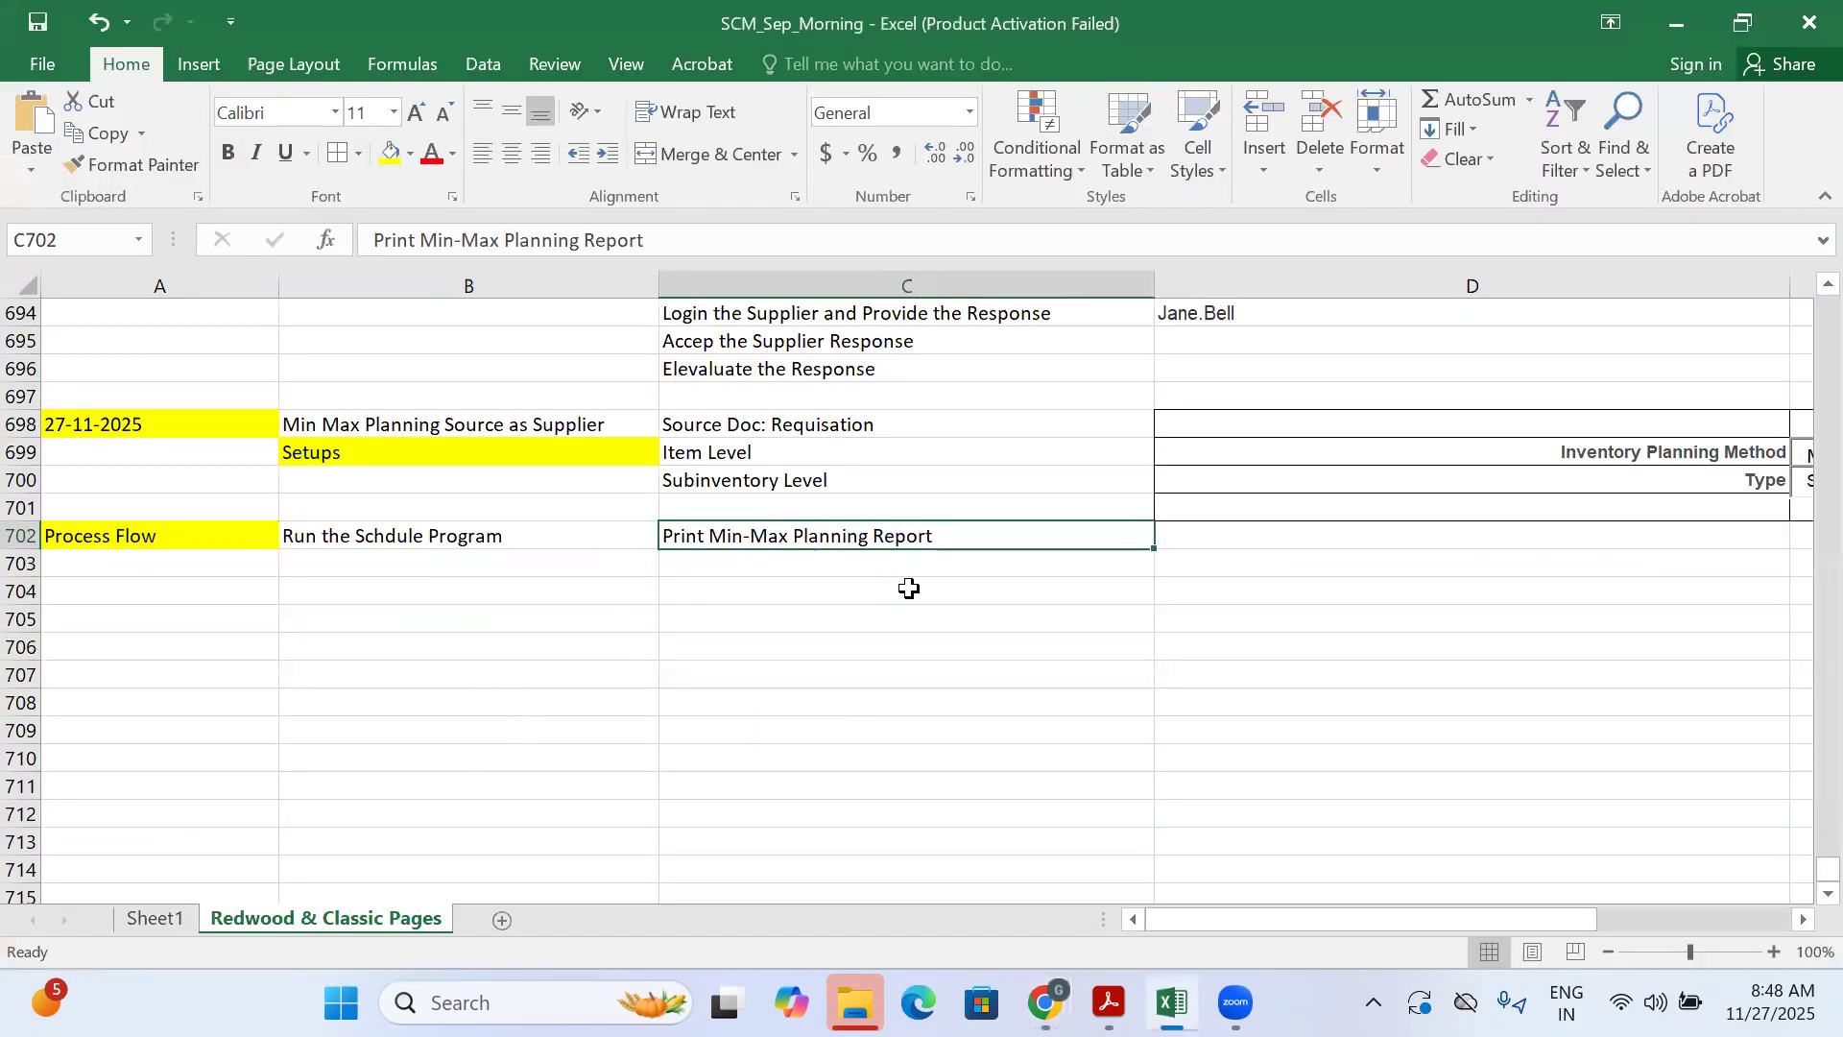
pyautogui.click(970, 553)
pyautogui.click(1197, 547)
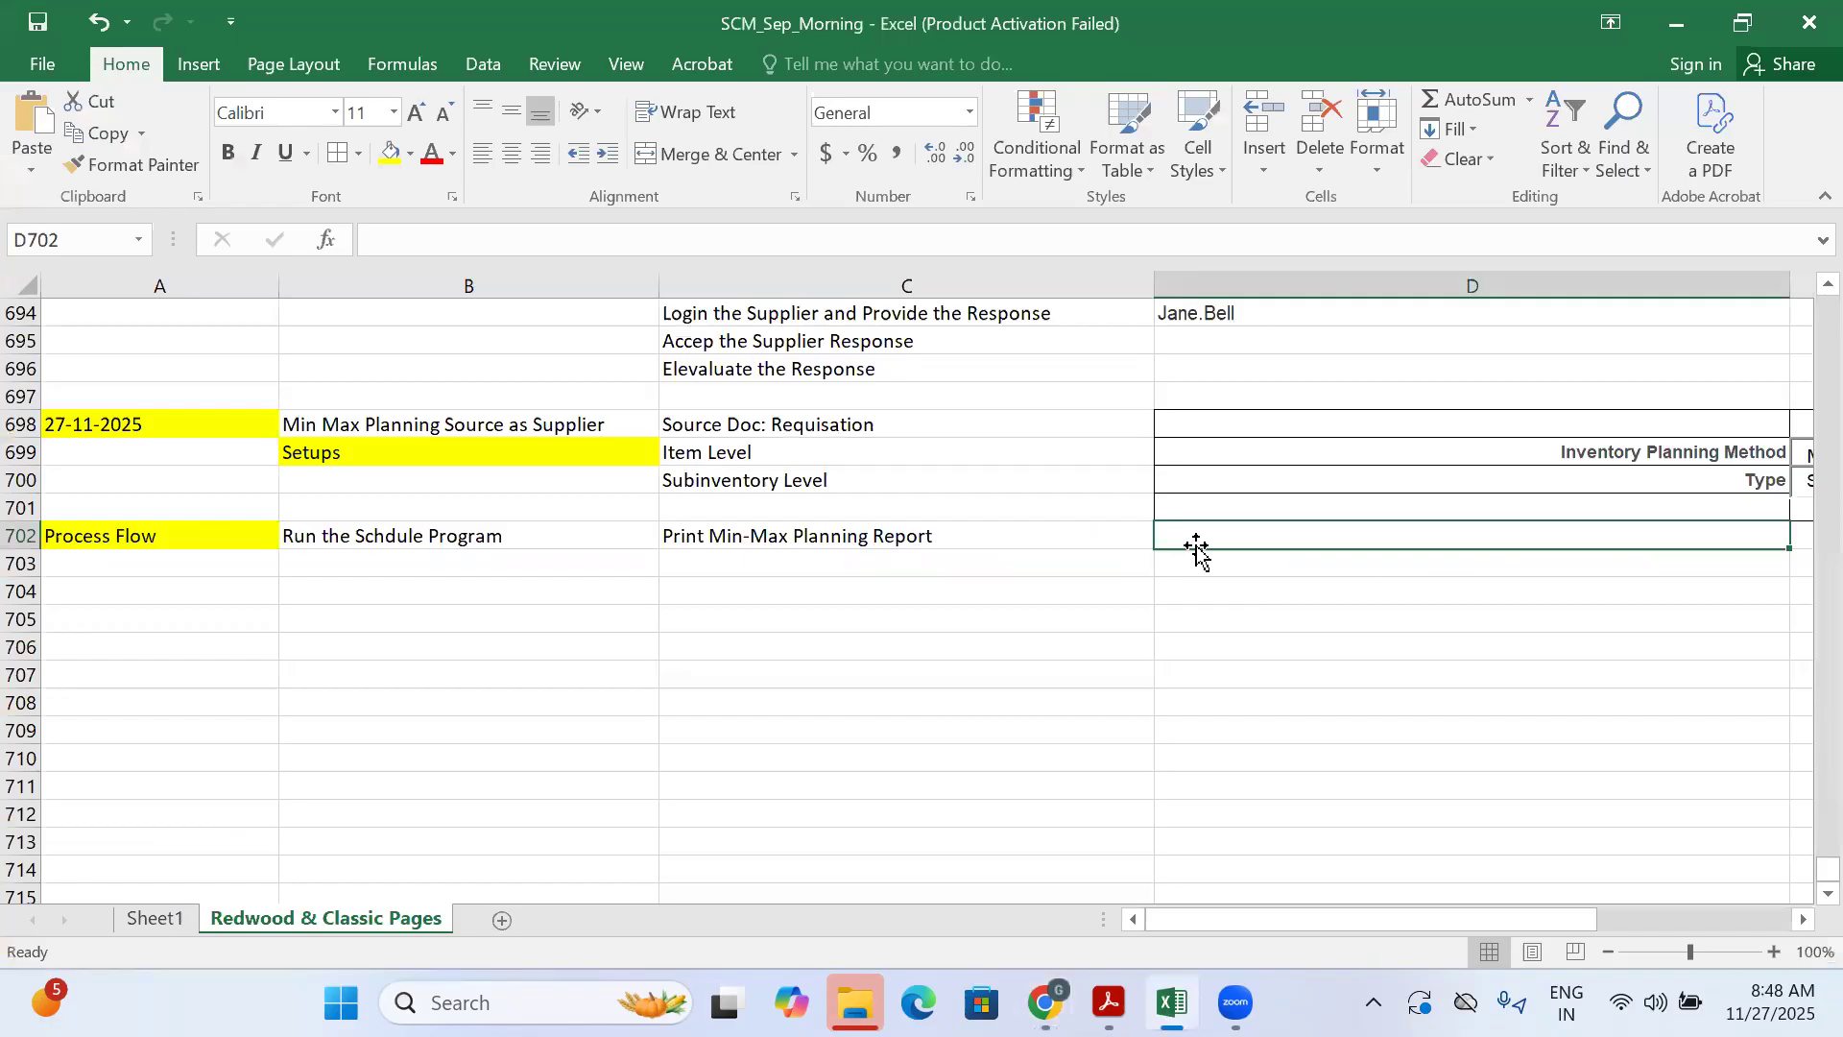
pyautogui.click(854, 573)
pyautogui.write('Copy the Batch Number')
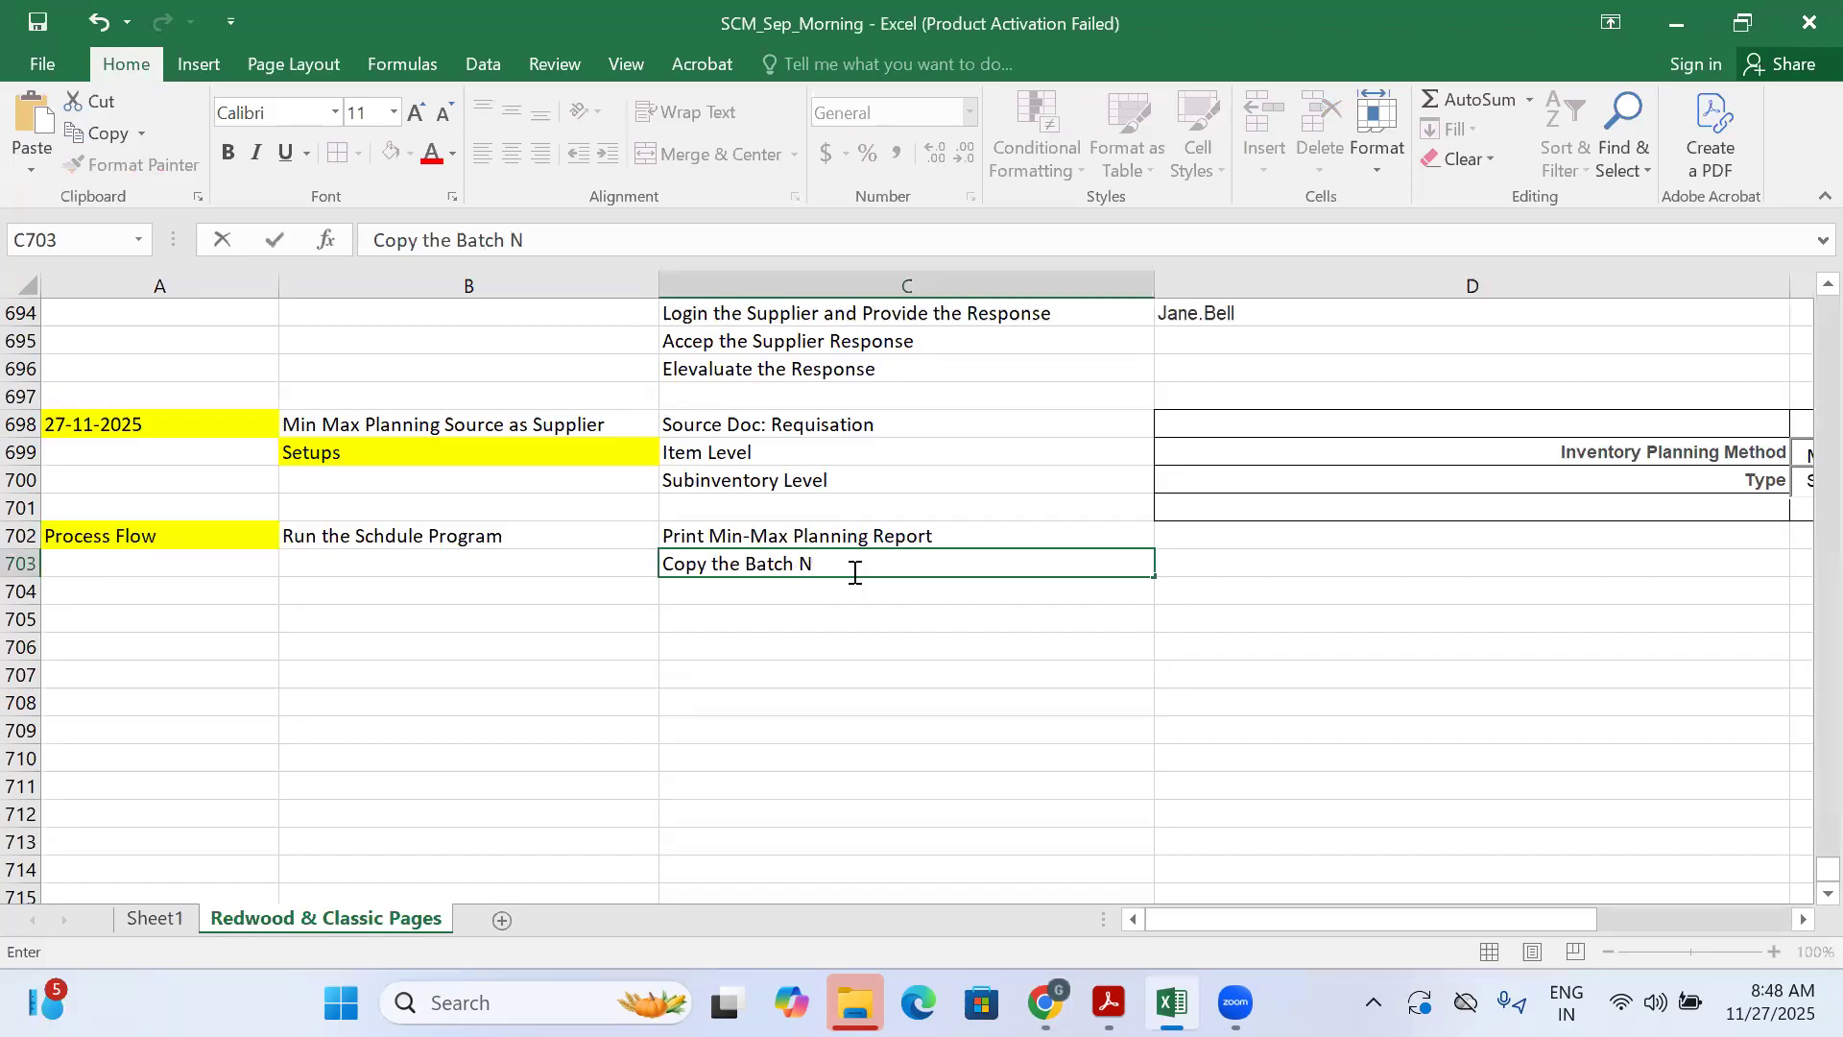
pyautogui.click(1305, 574)
pyautogui.hotkey('ctrl', 'v')
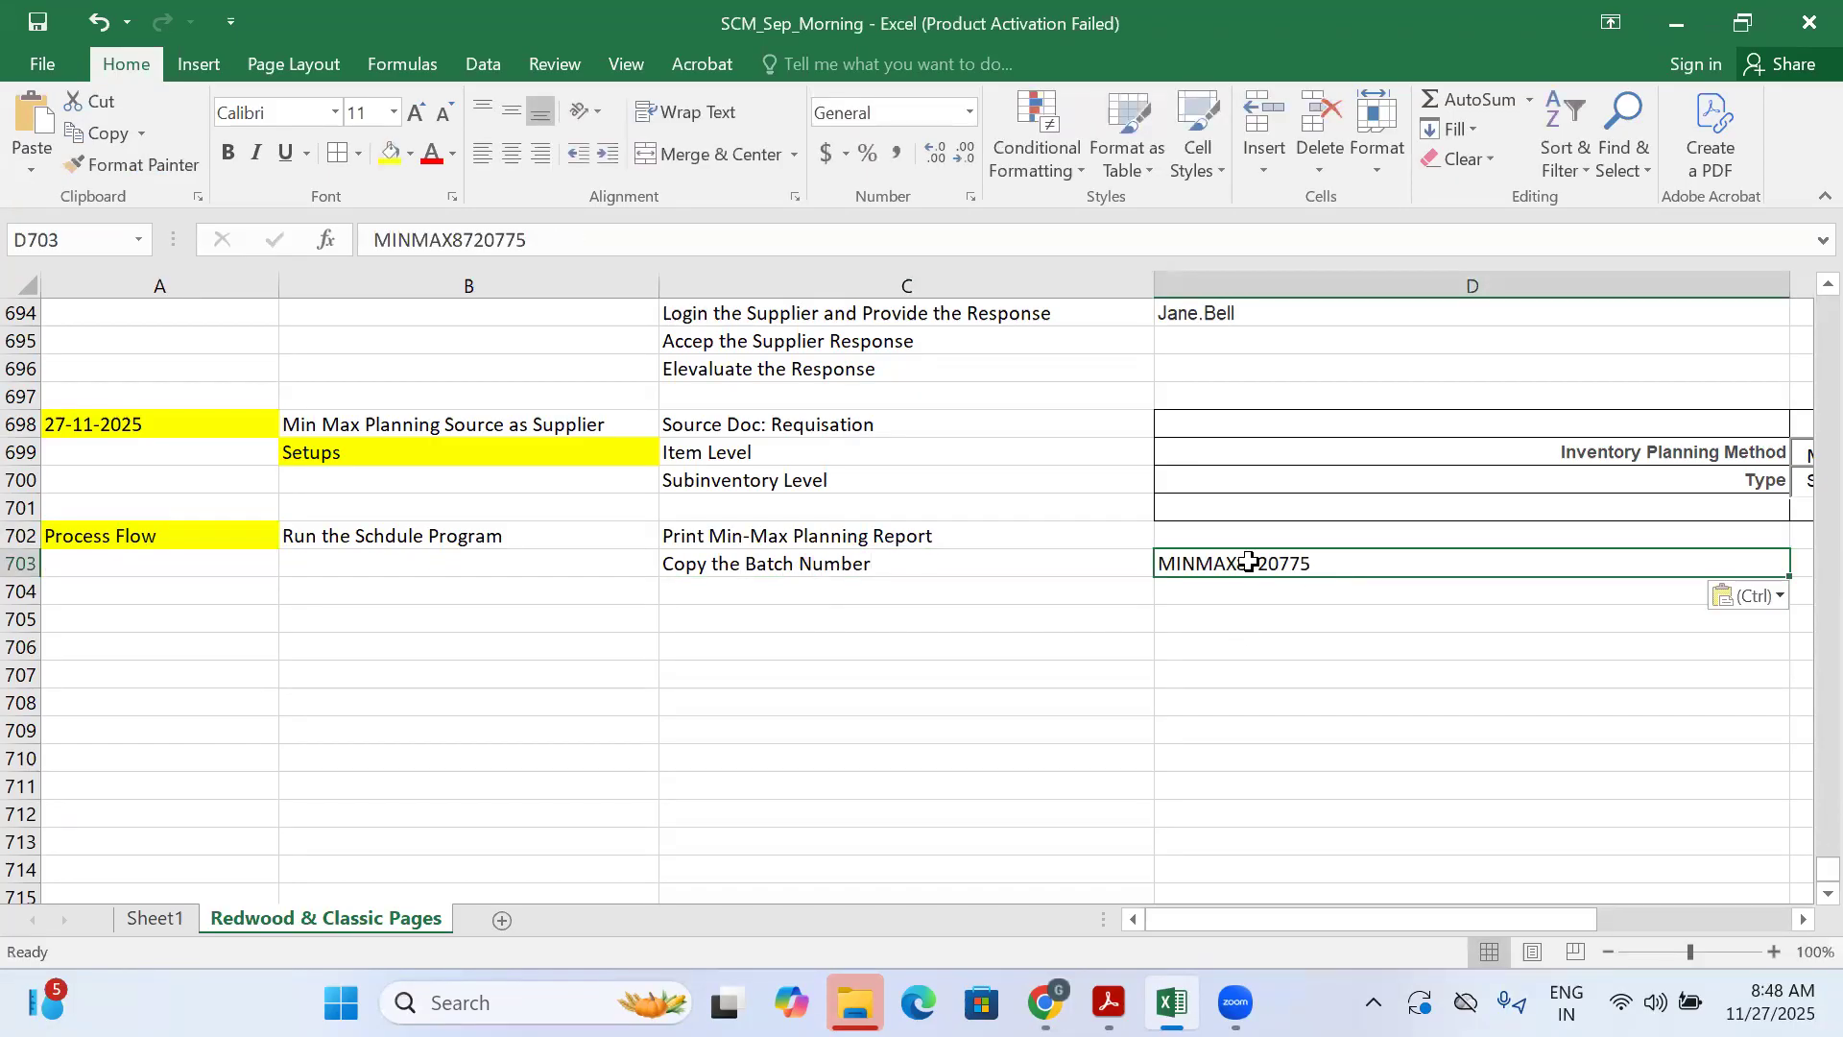
# Select cell C704, directly below the batch number note, for the next process flow entry
pyautogui.moveTo(757, 621); pyautogui.dragTo(758, 647)
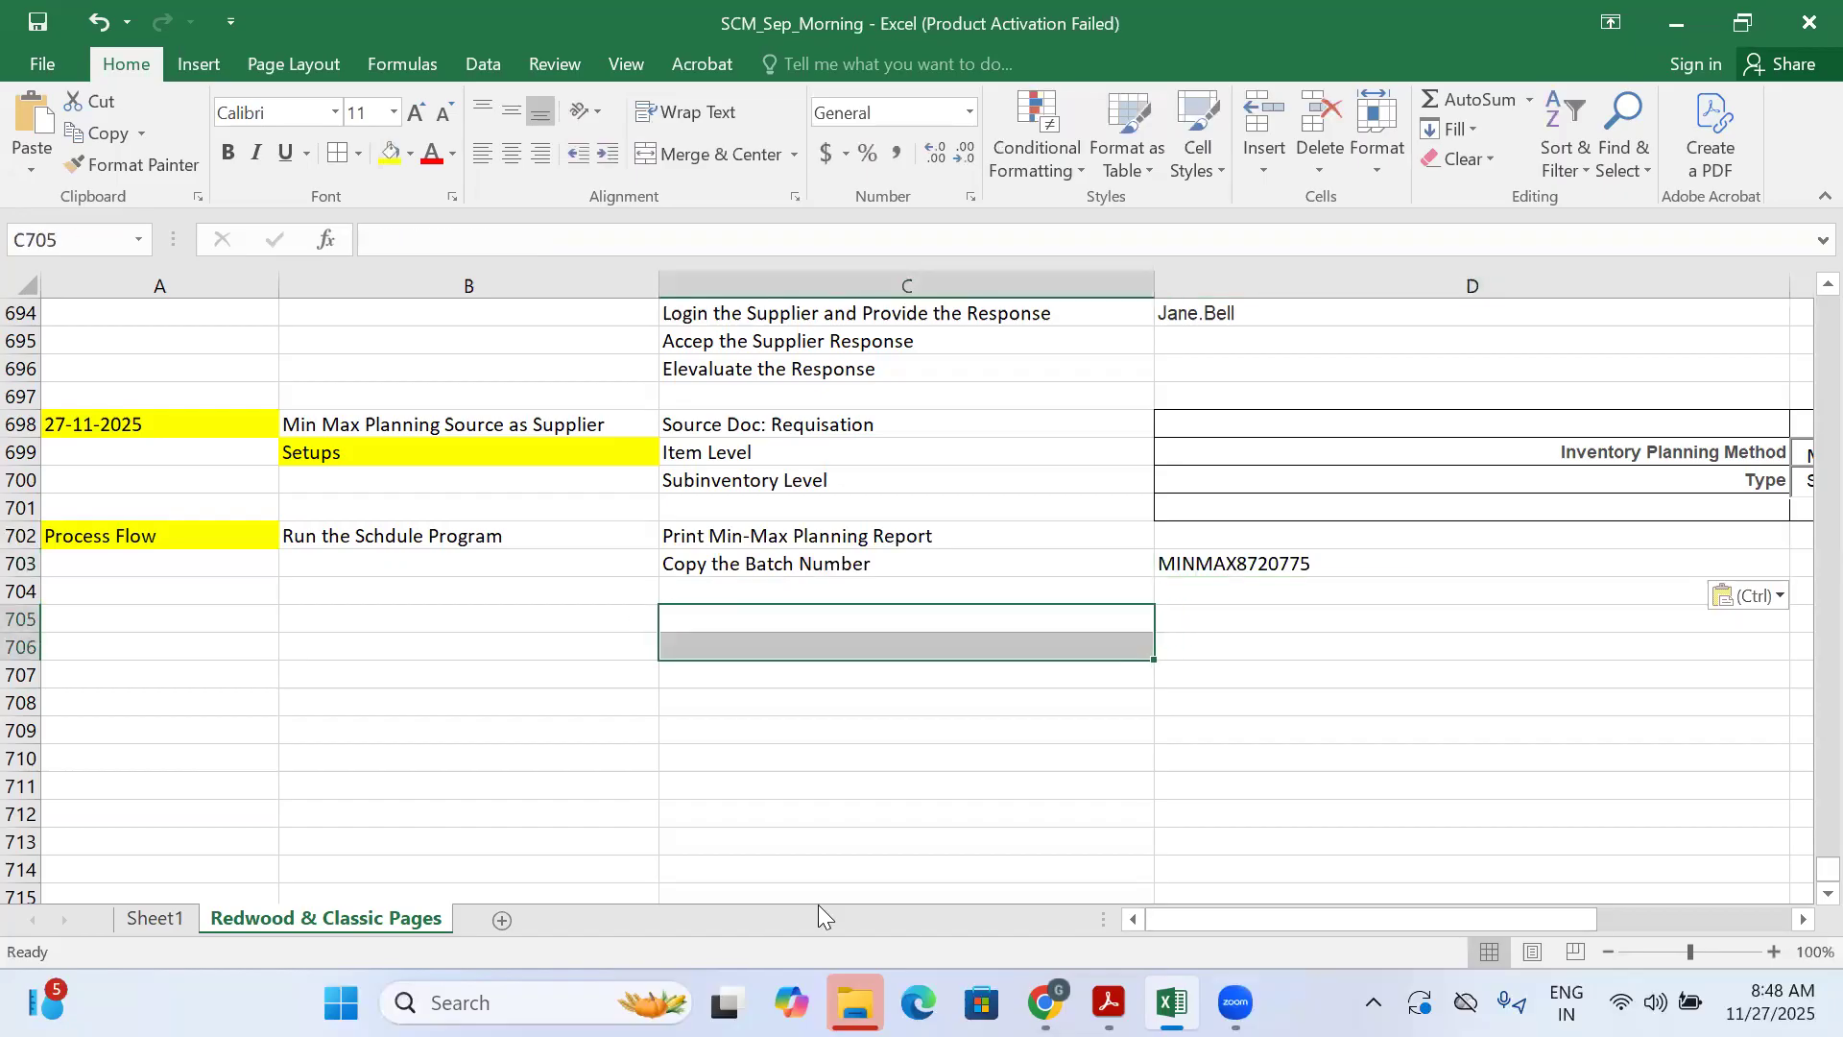
pyautogui.click(510, 588)
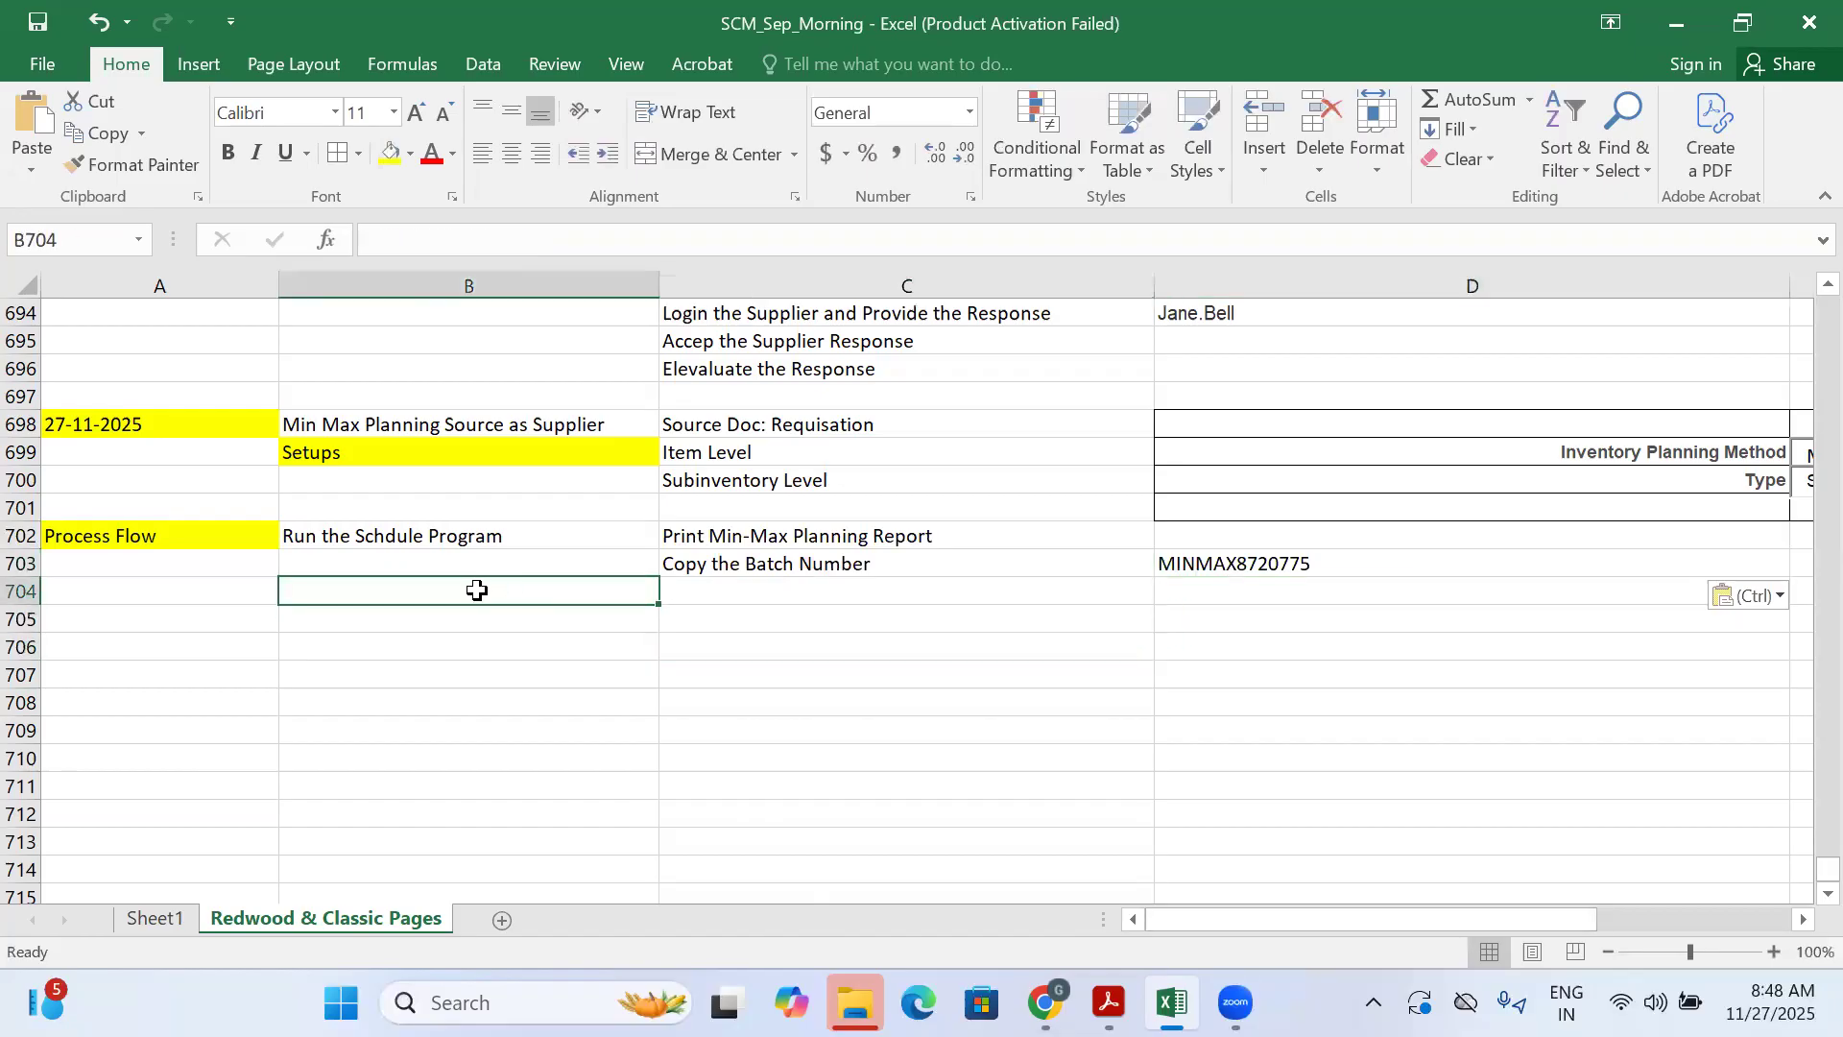
pyautogui.click(695, 601)
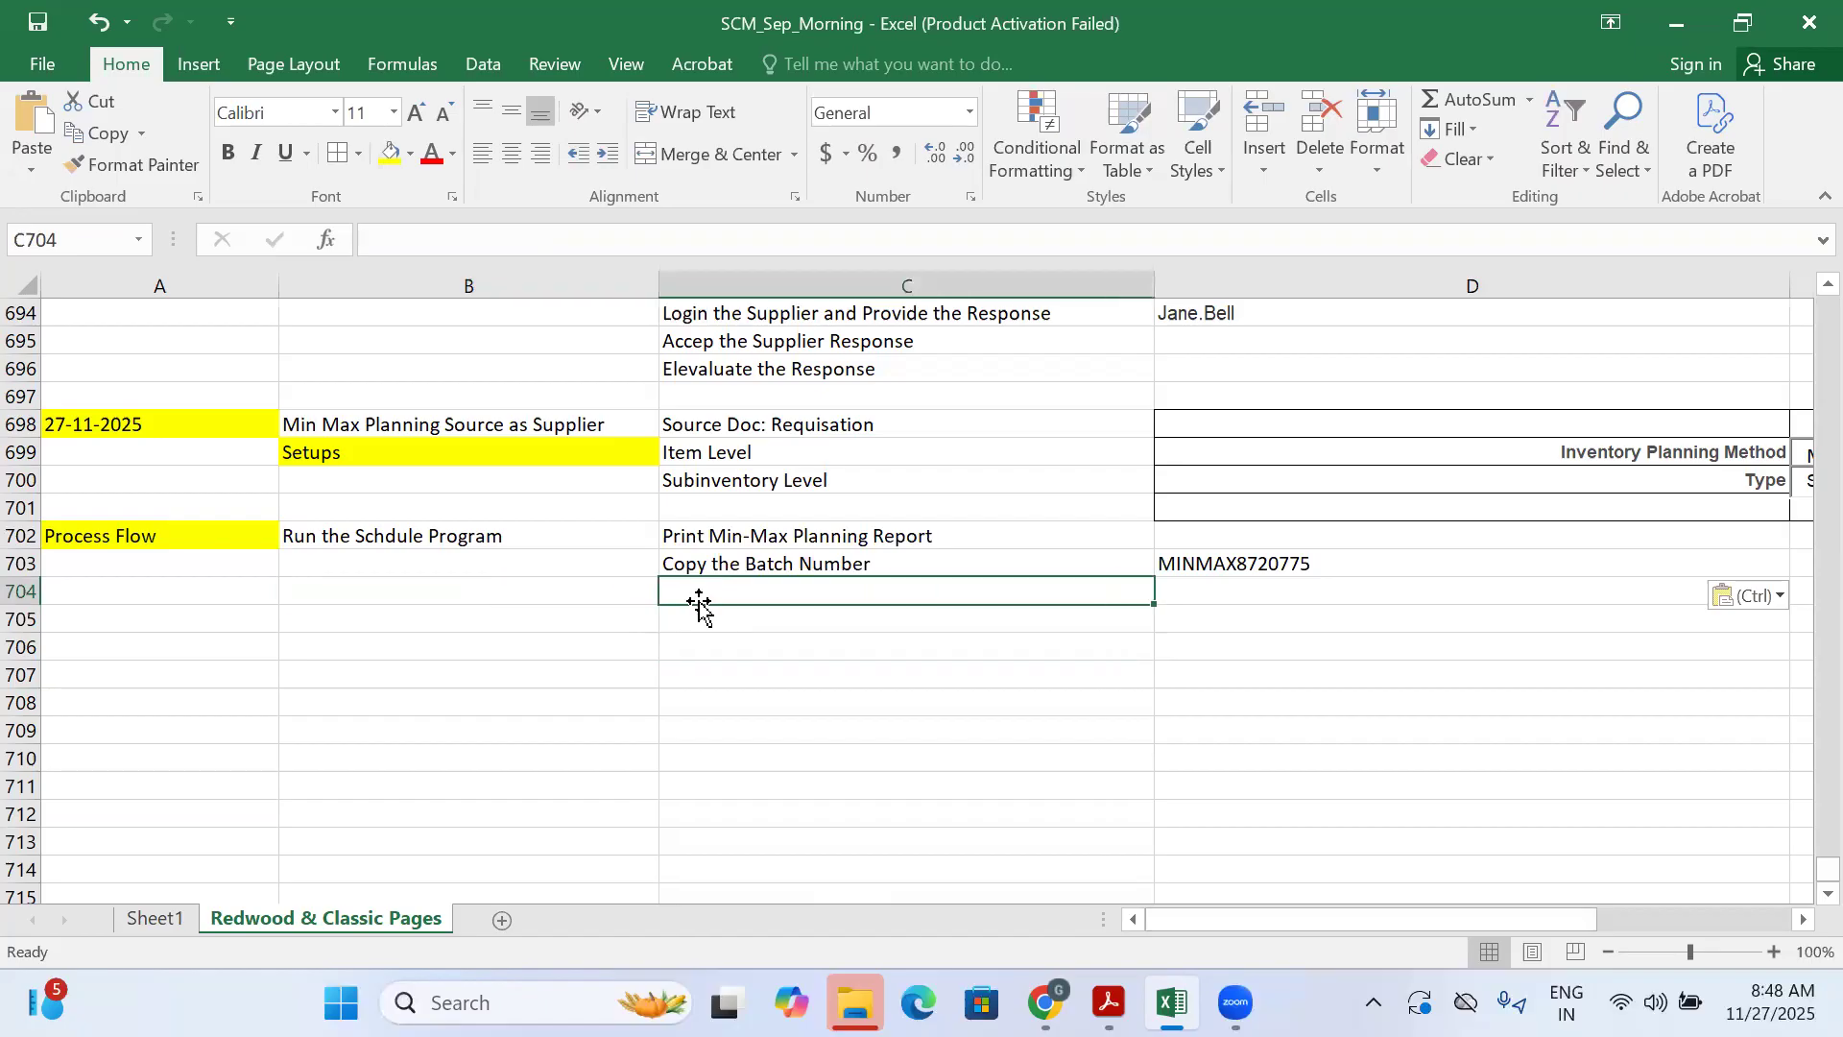
# Enter "Verift the Requisation Number in Supply Orchsitration" in cell C704, below the Copy the Batch Number entry
pyautogui.write('Verift the Re')
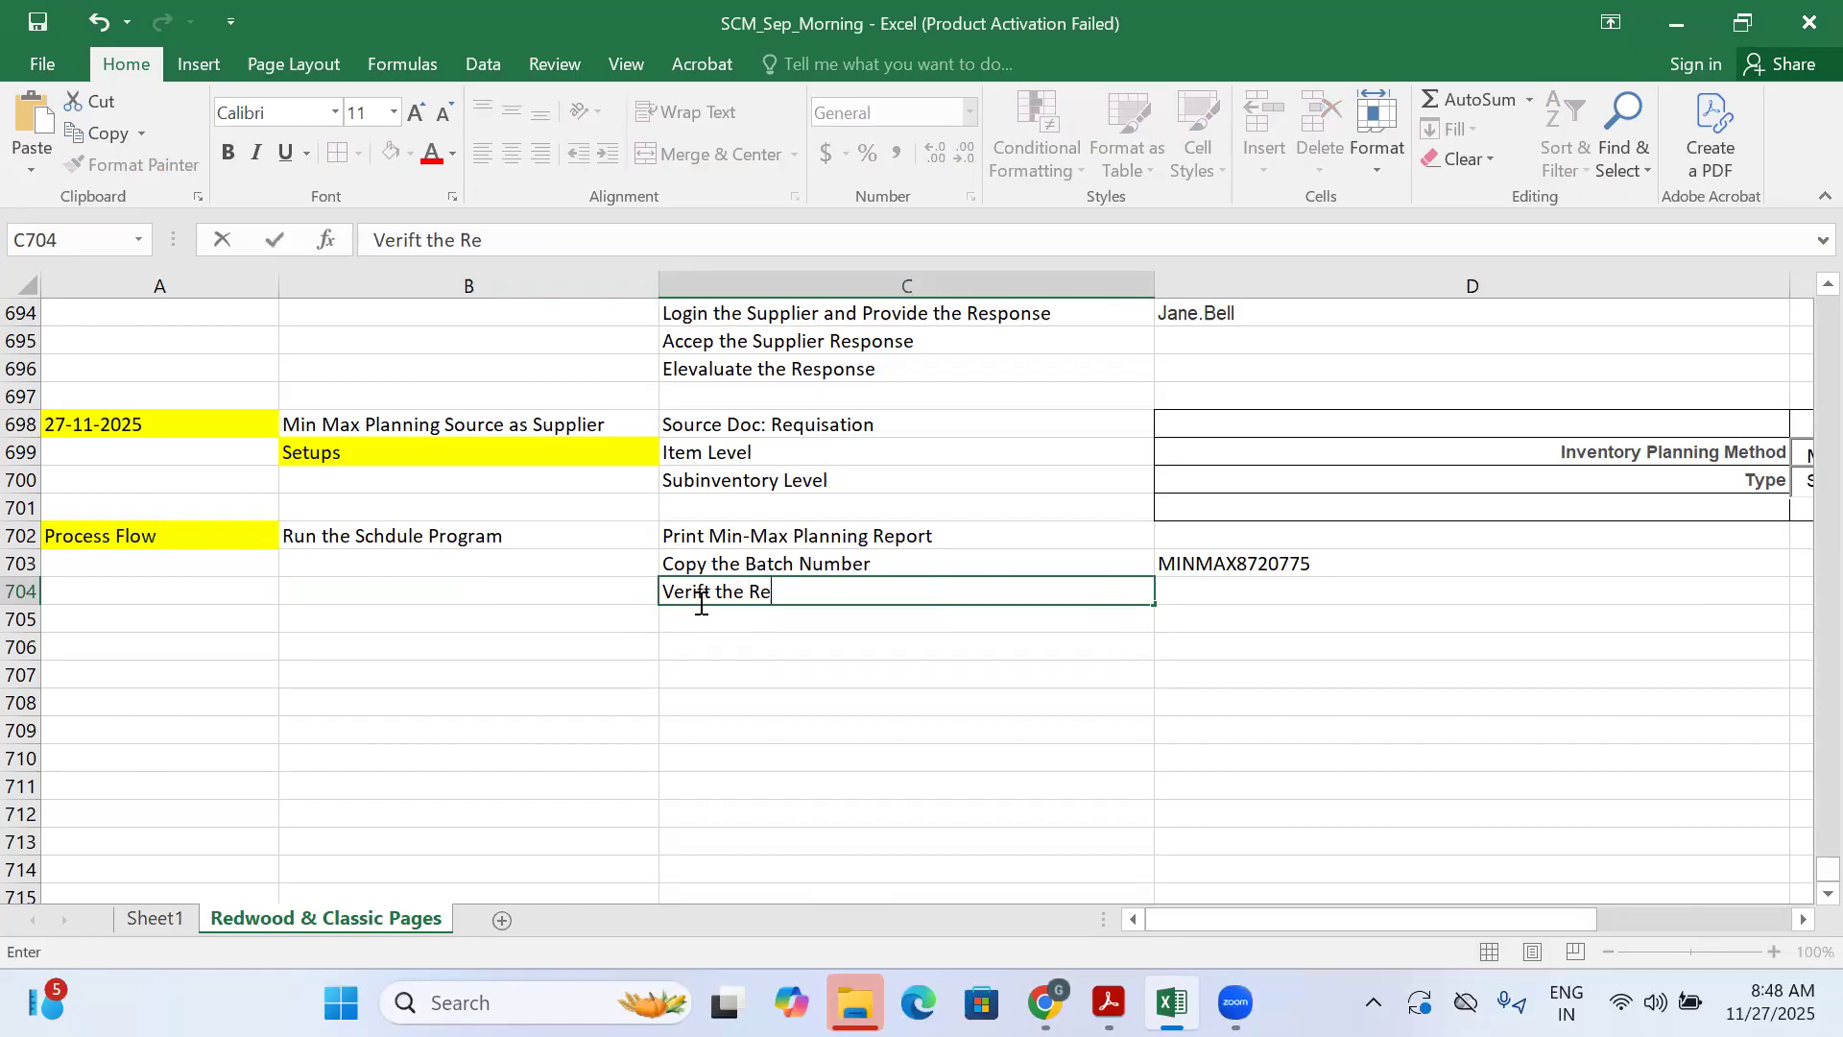
pyautogui.write('quisation Number in Supply Orchsi')
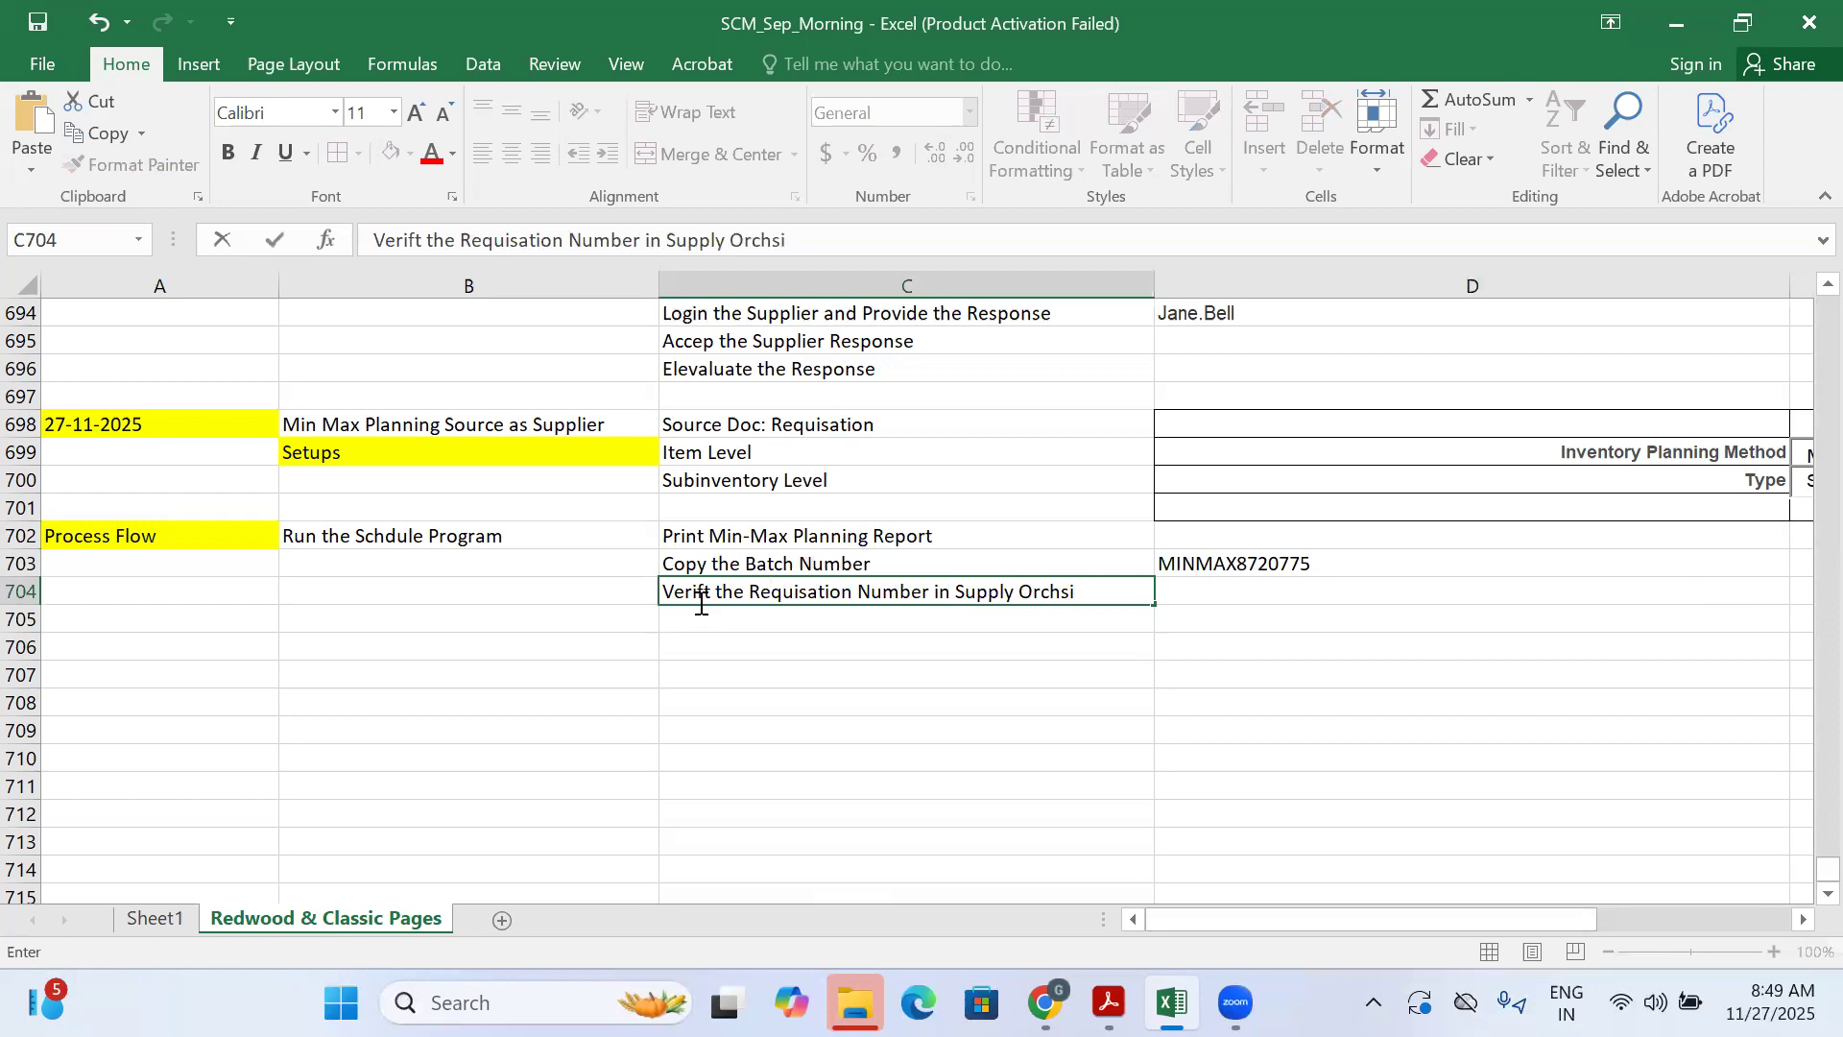
pyautogui.write('tration')
pyautogui.press('Return')
pyautogui.press('Return')
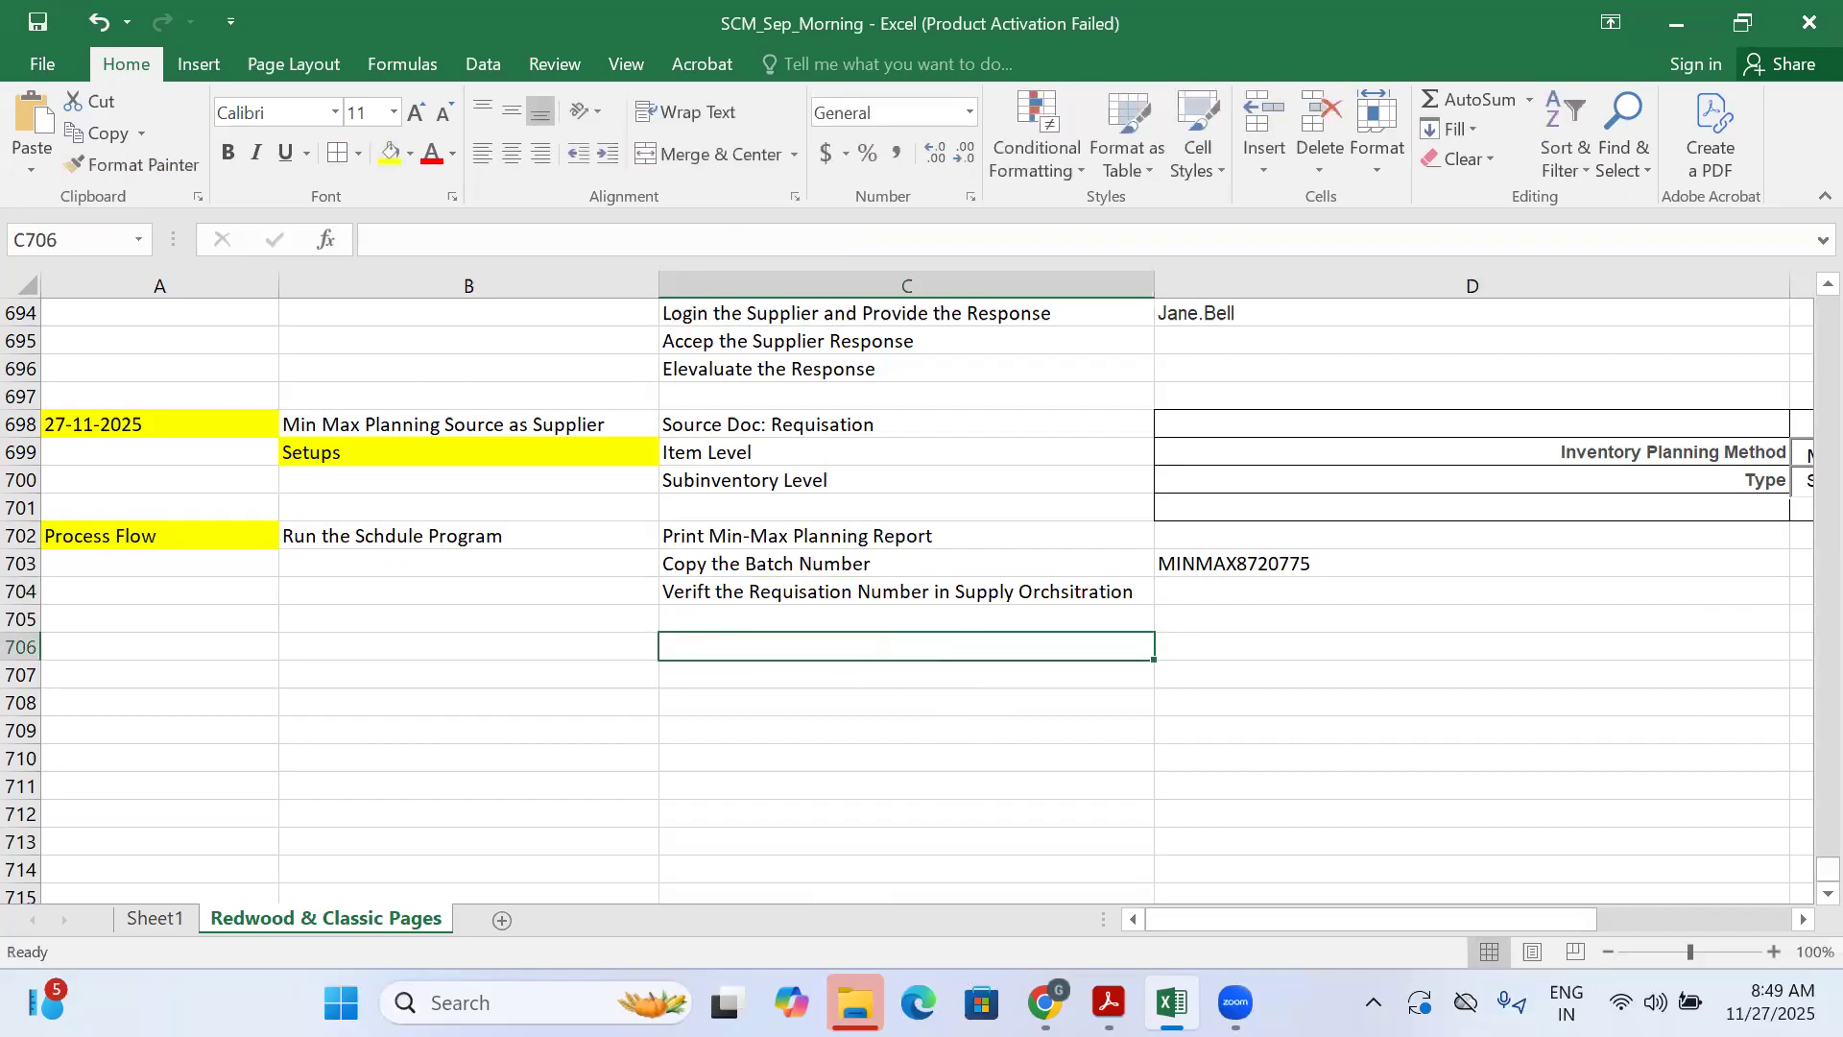
# Switch to Oracle Fusion in Chrome and open Supply Chain Orchestration from the Supply Chain Execution apps
pyautogui.click(1046, 1002)
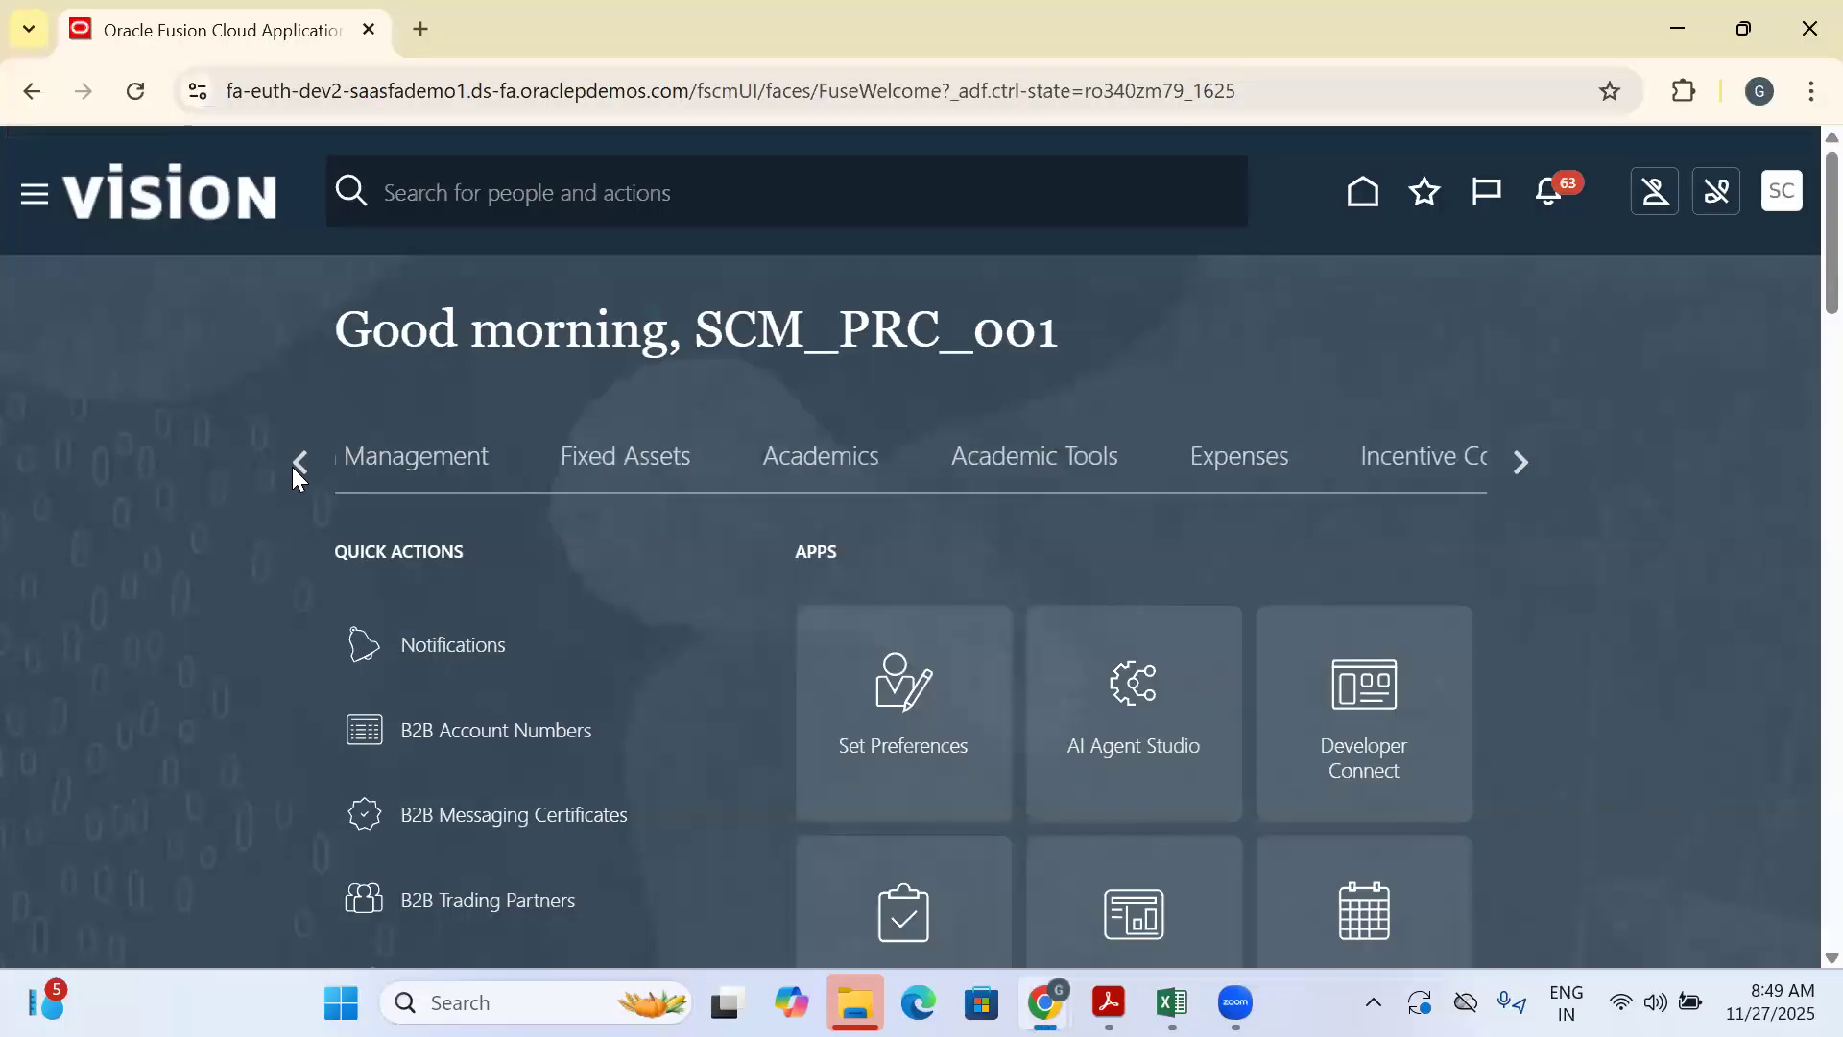
pyautogui.click(292, 466)
pyautogui.click(291, 467)
pyautogui.click(292, 466)
pyautogui.click(291, 466)
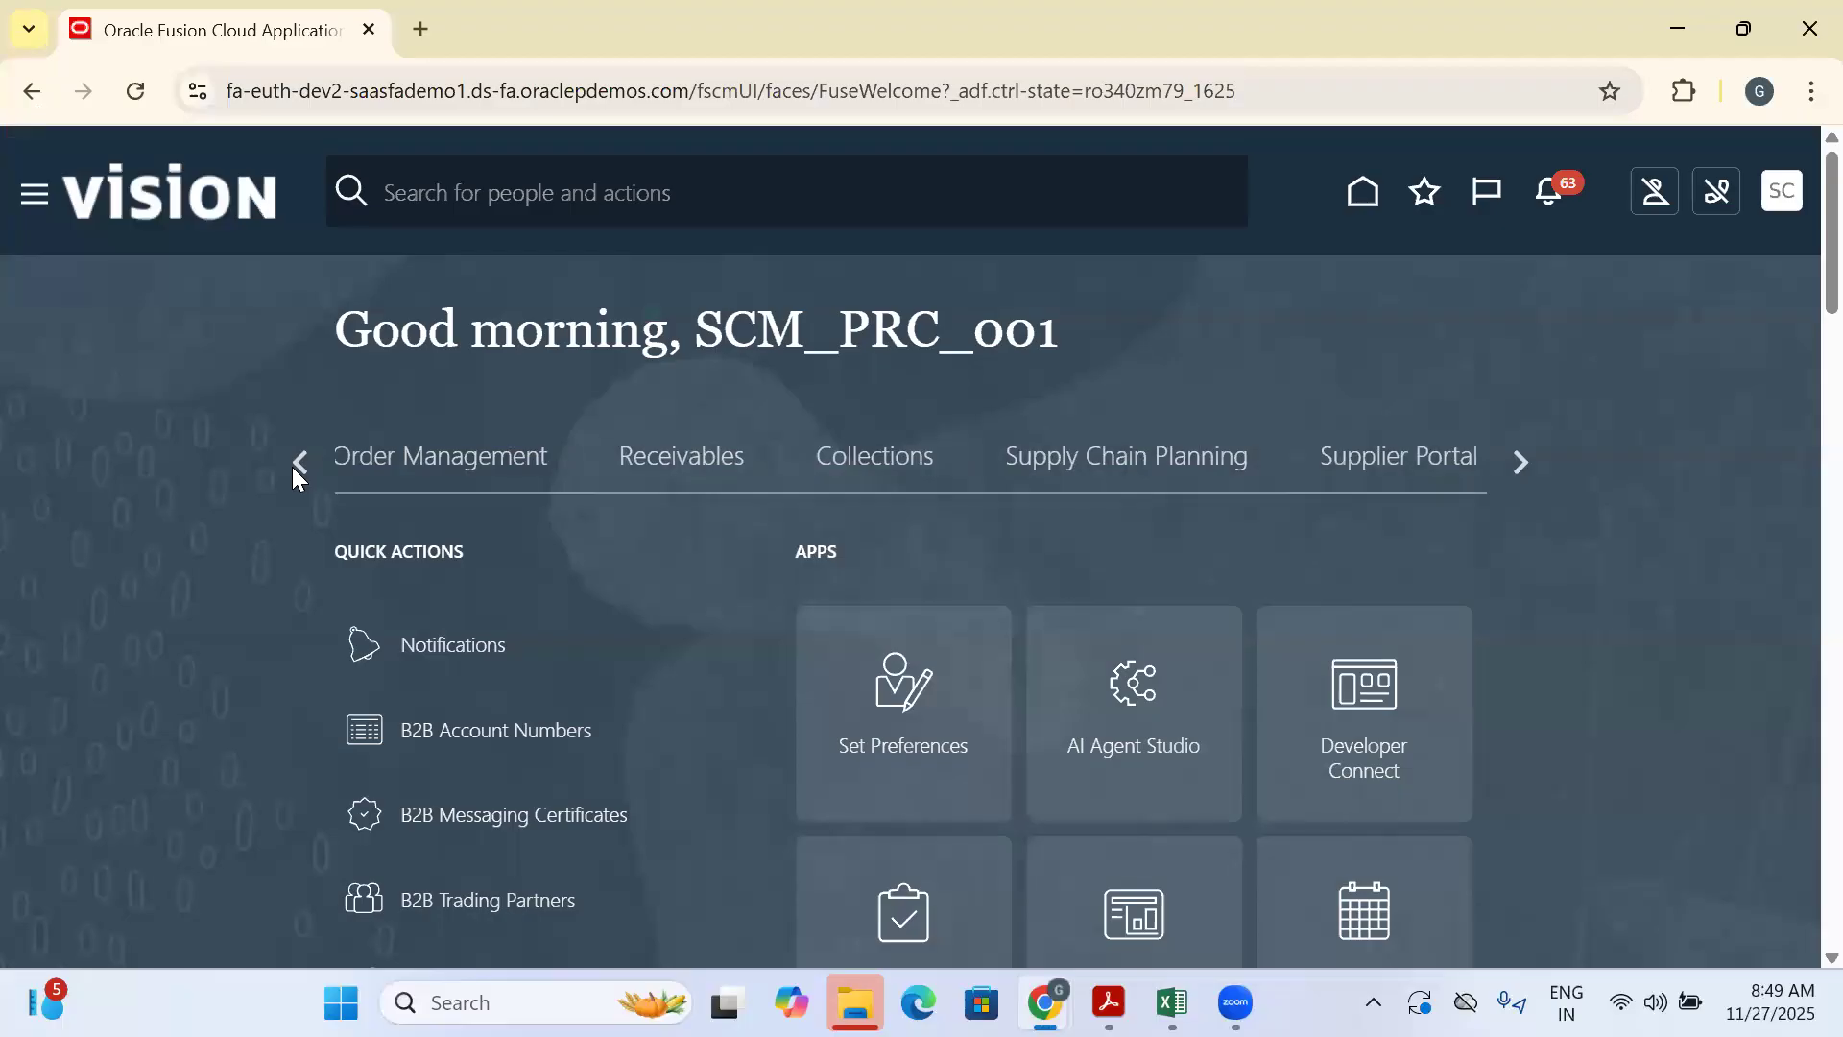
pyautogui.click(292, 467)
pyautogui.scroll(-3, 367, 384)
pyautogui.scroll(2, 368, 384)
pyautogui.click(315, 321)
pyautogui.click(314, 321)
pyautogui.click(299, 319)
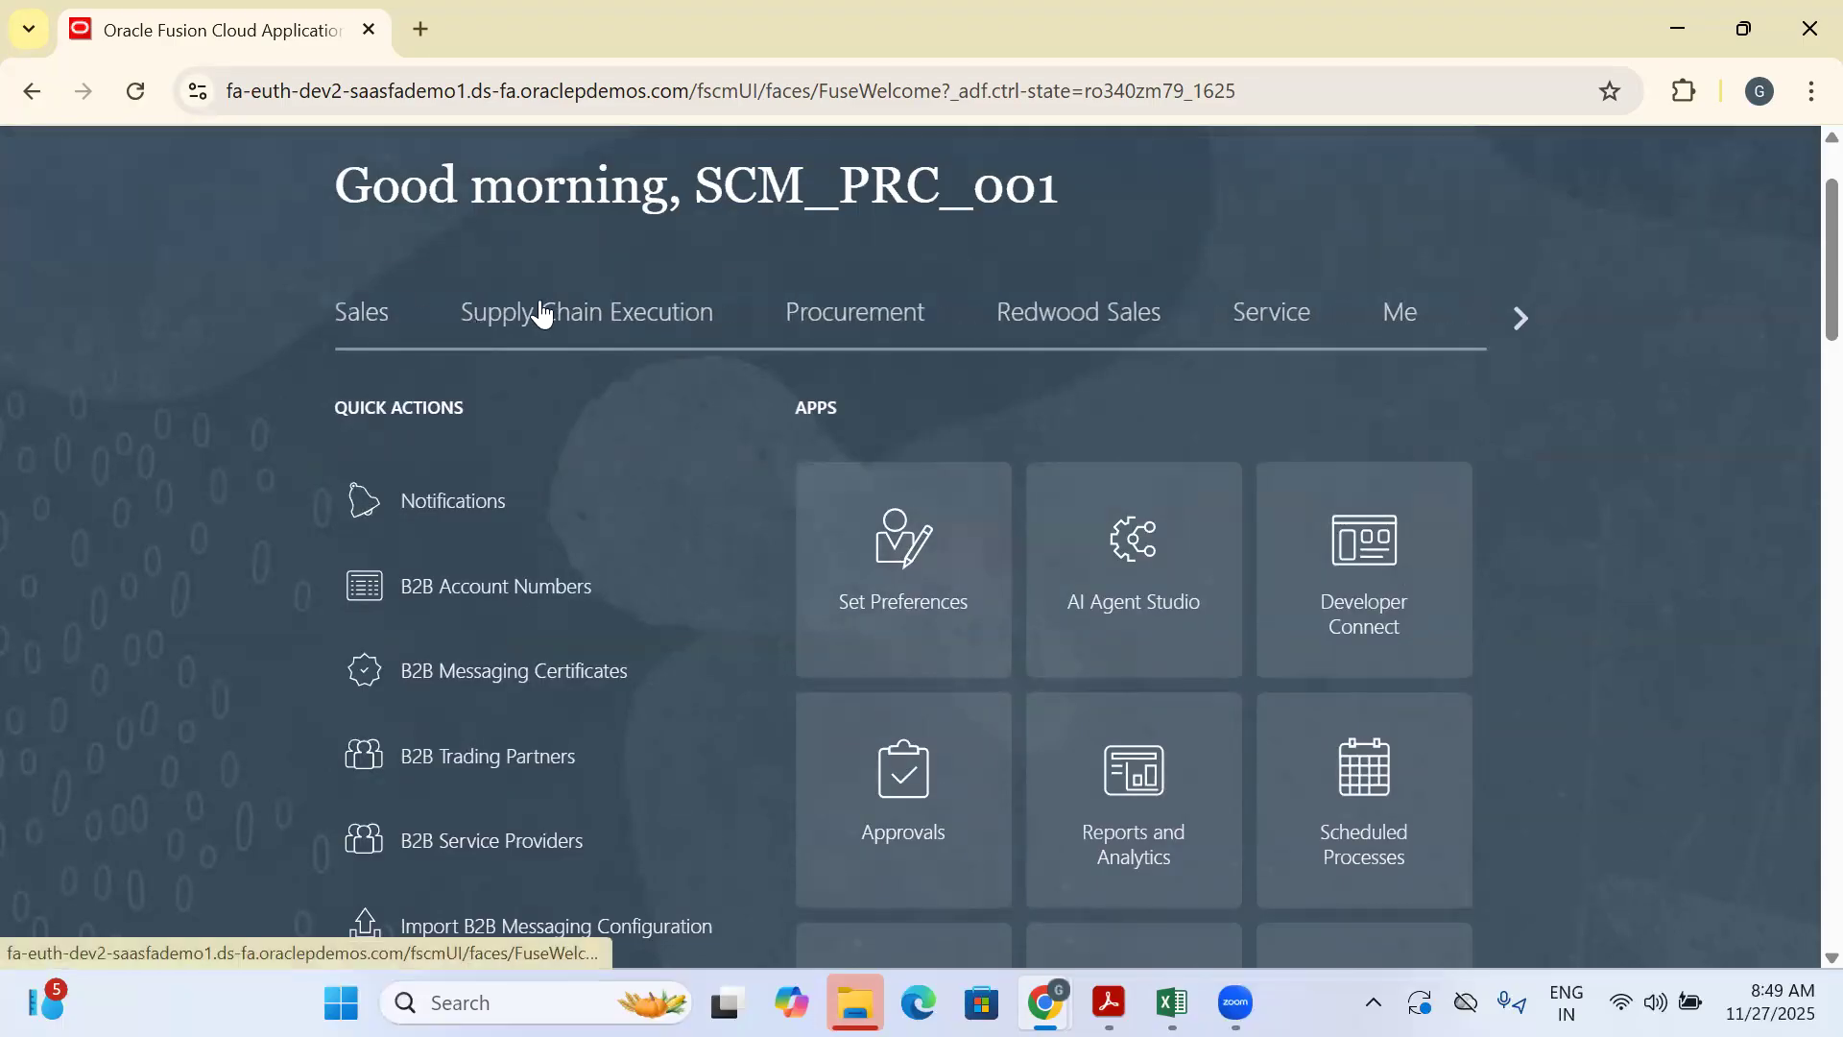
pyautogui.click(542, 312)
pyautogui.scroll(-10, 1103, 424)
pyautogui.click(1315, 456)
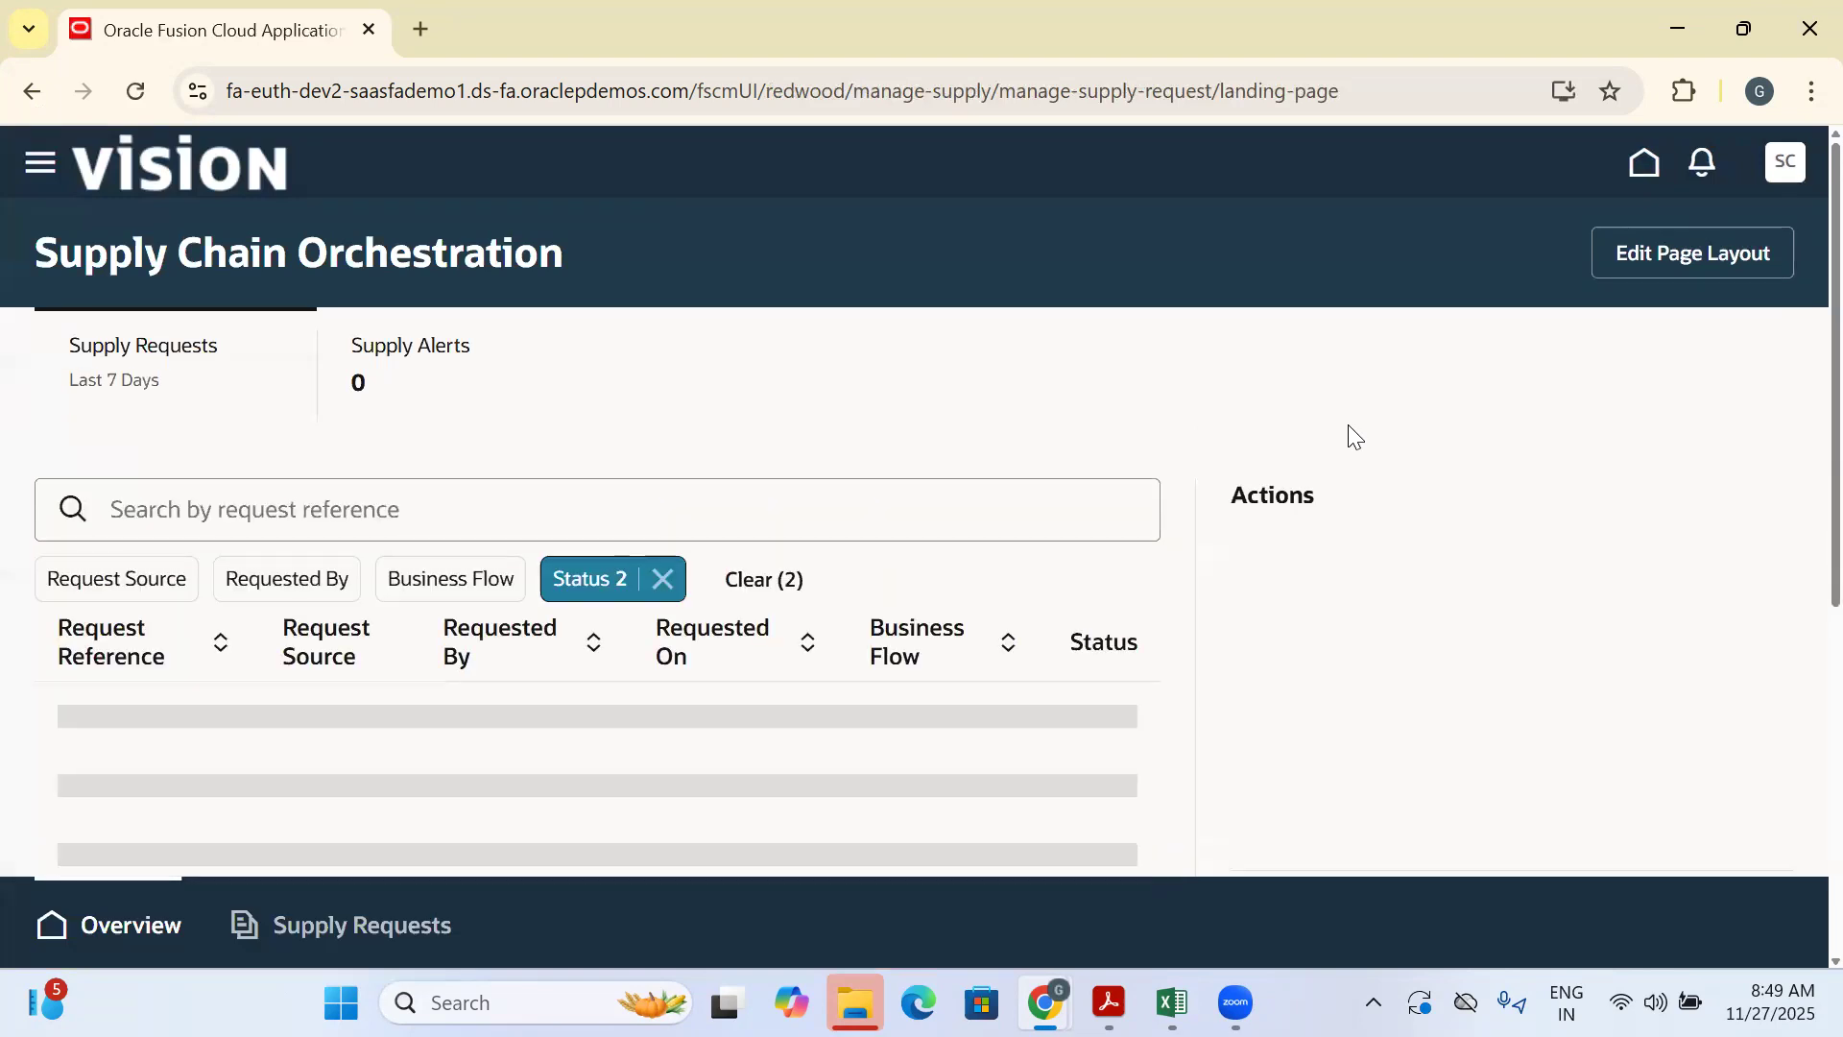
# Clear the Status filter on the overview and the Requested On filter in the Supply Requests list to look for the request
pyautogui.click(662, 578)
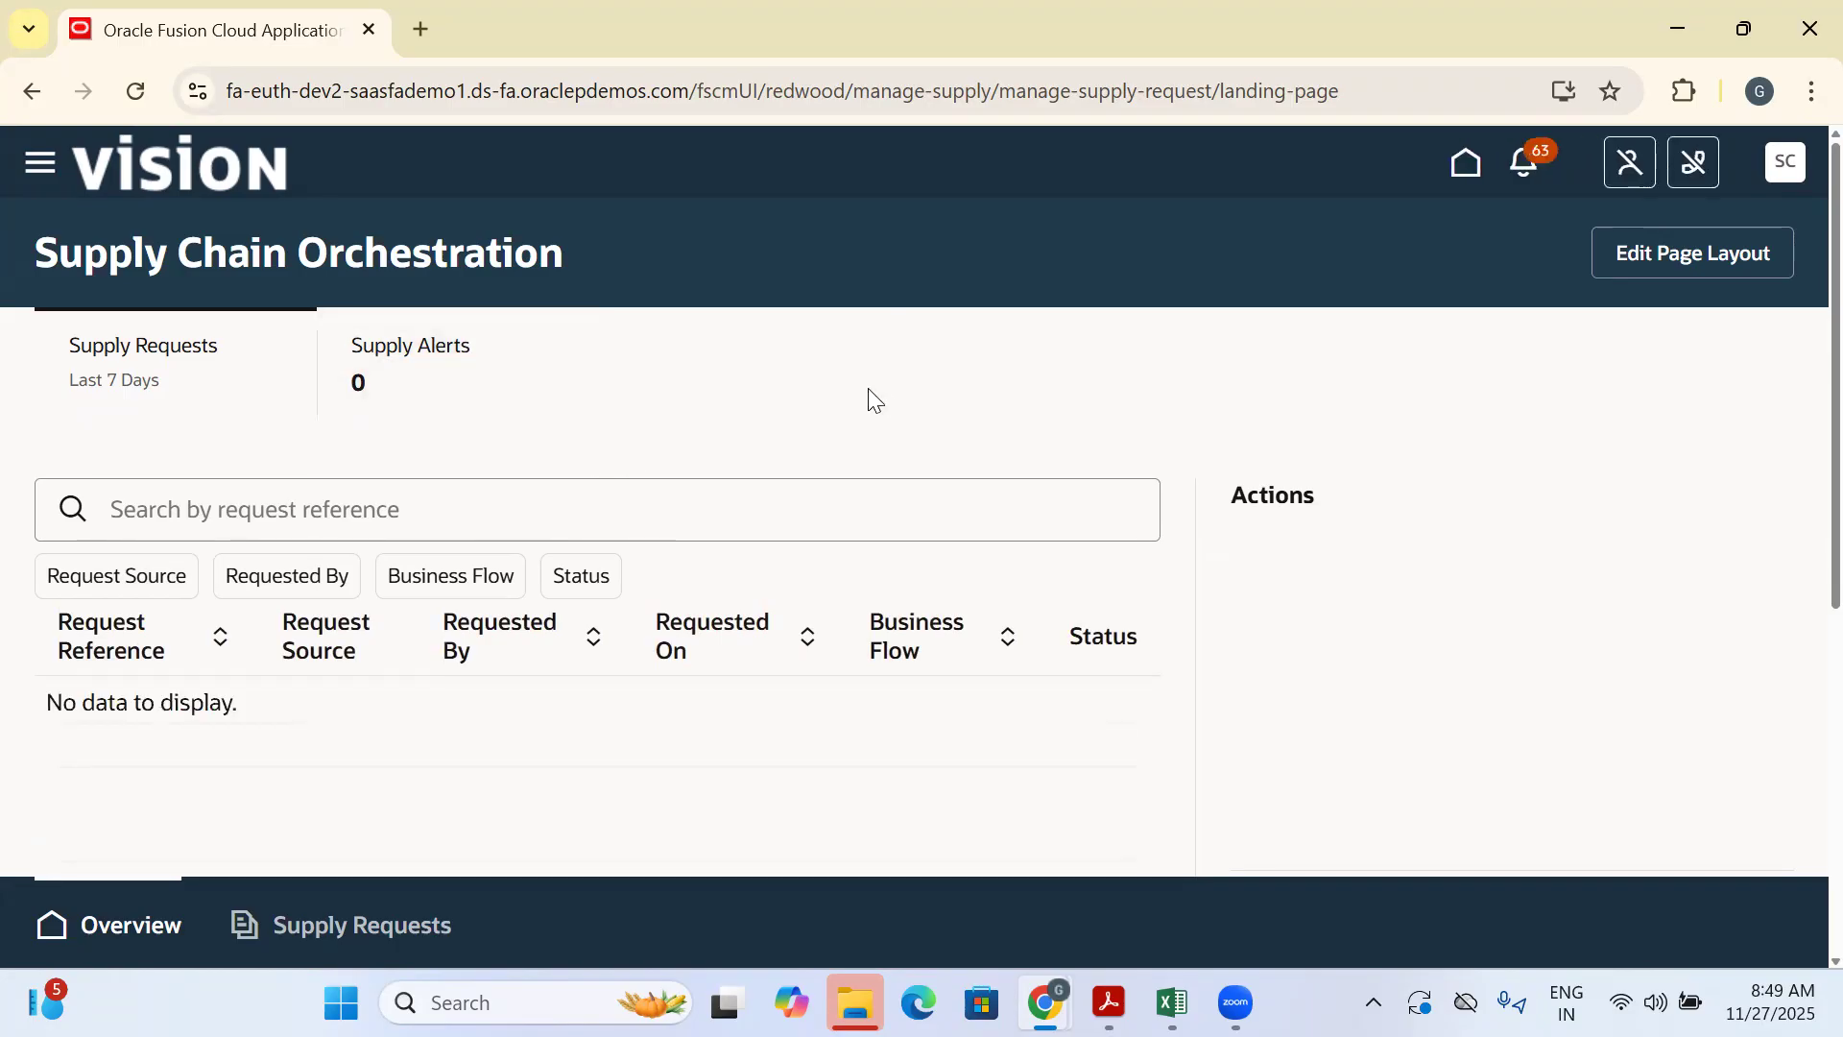
pyautogui.scroll(-3, 877, 386)
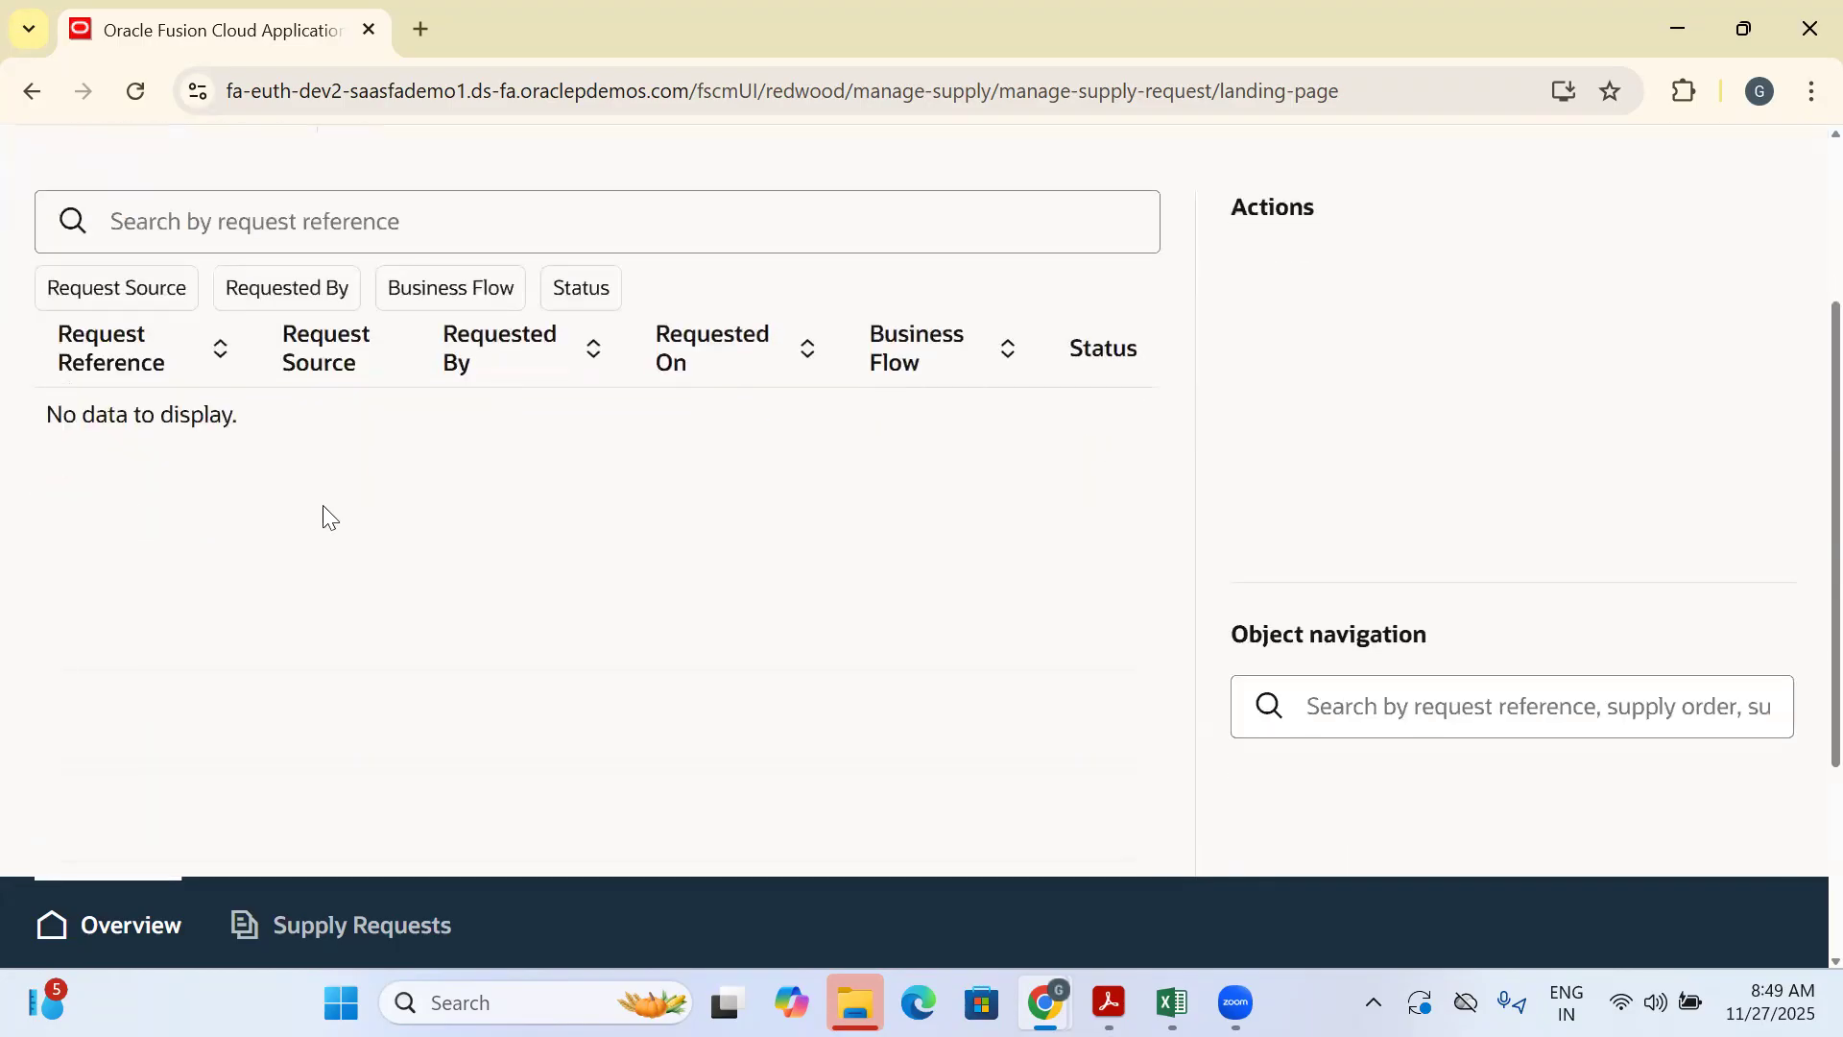
pyautogui.click(308, 923)
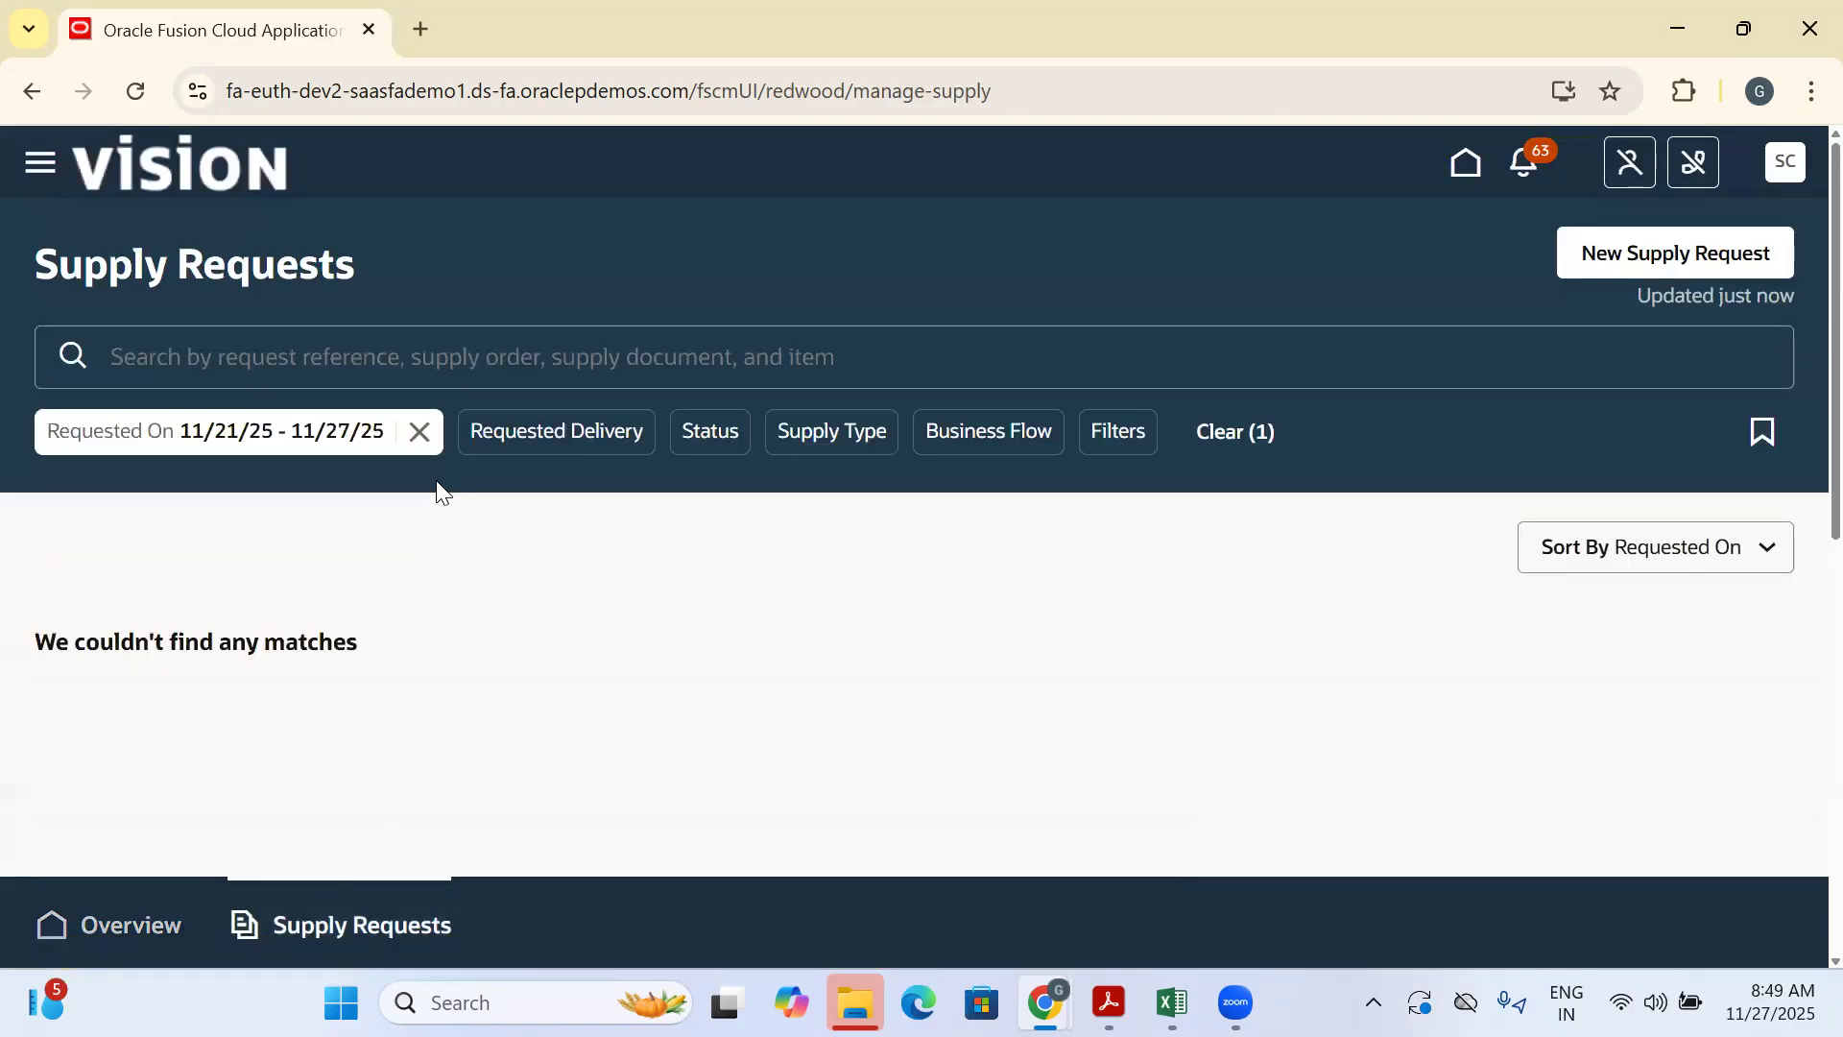
pyautogui.click(420, 433)
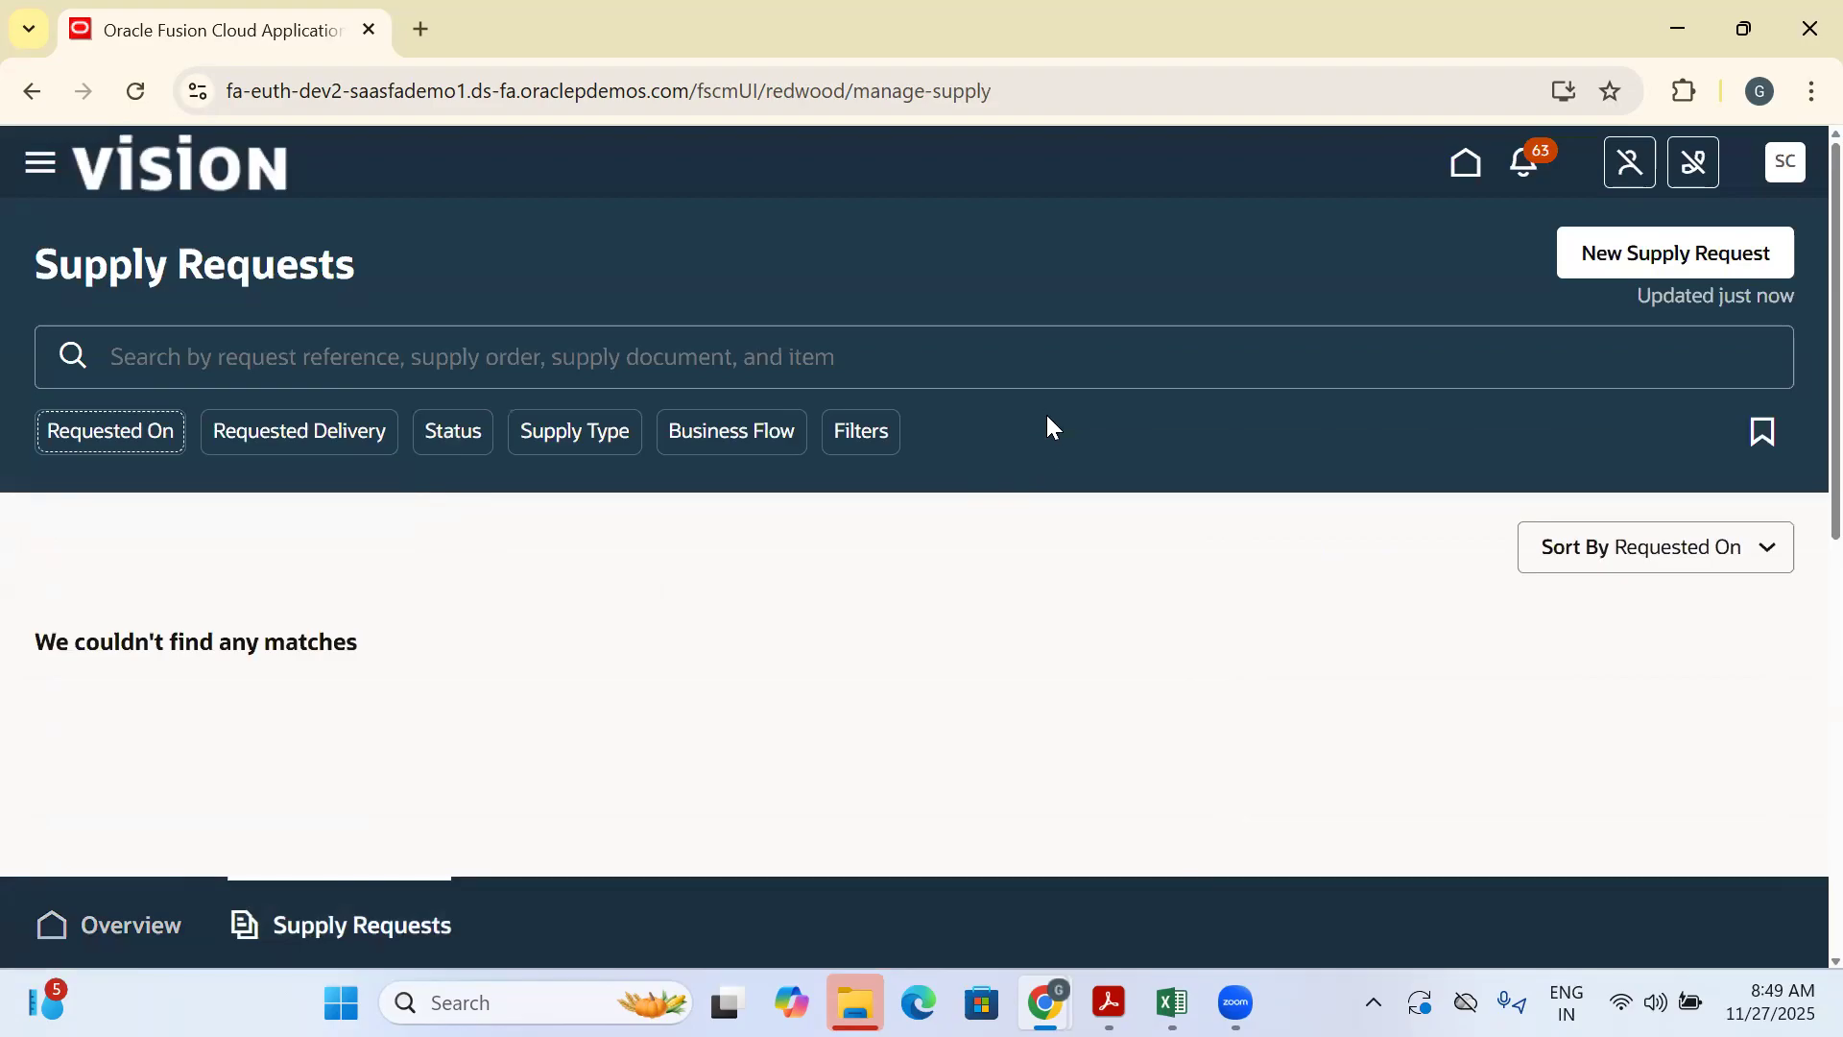
pyautogui.scroll(-5, 1046, 415)
pyautogui.scroll(5, 1053, 427)
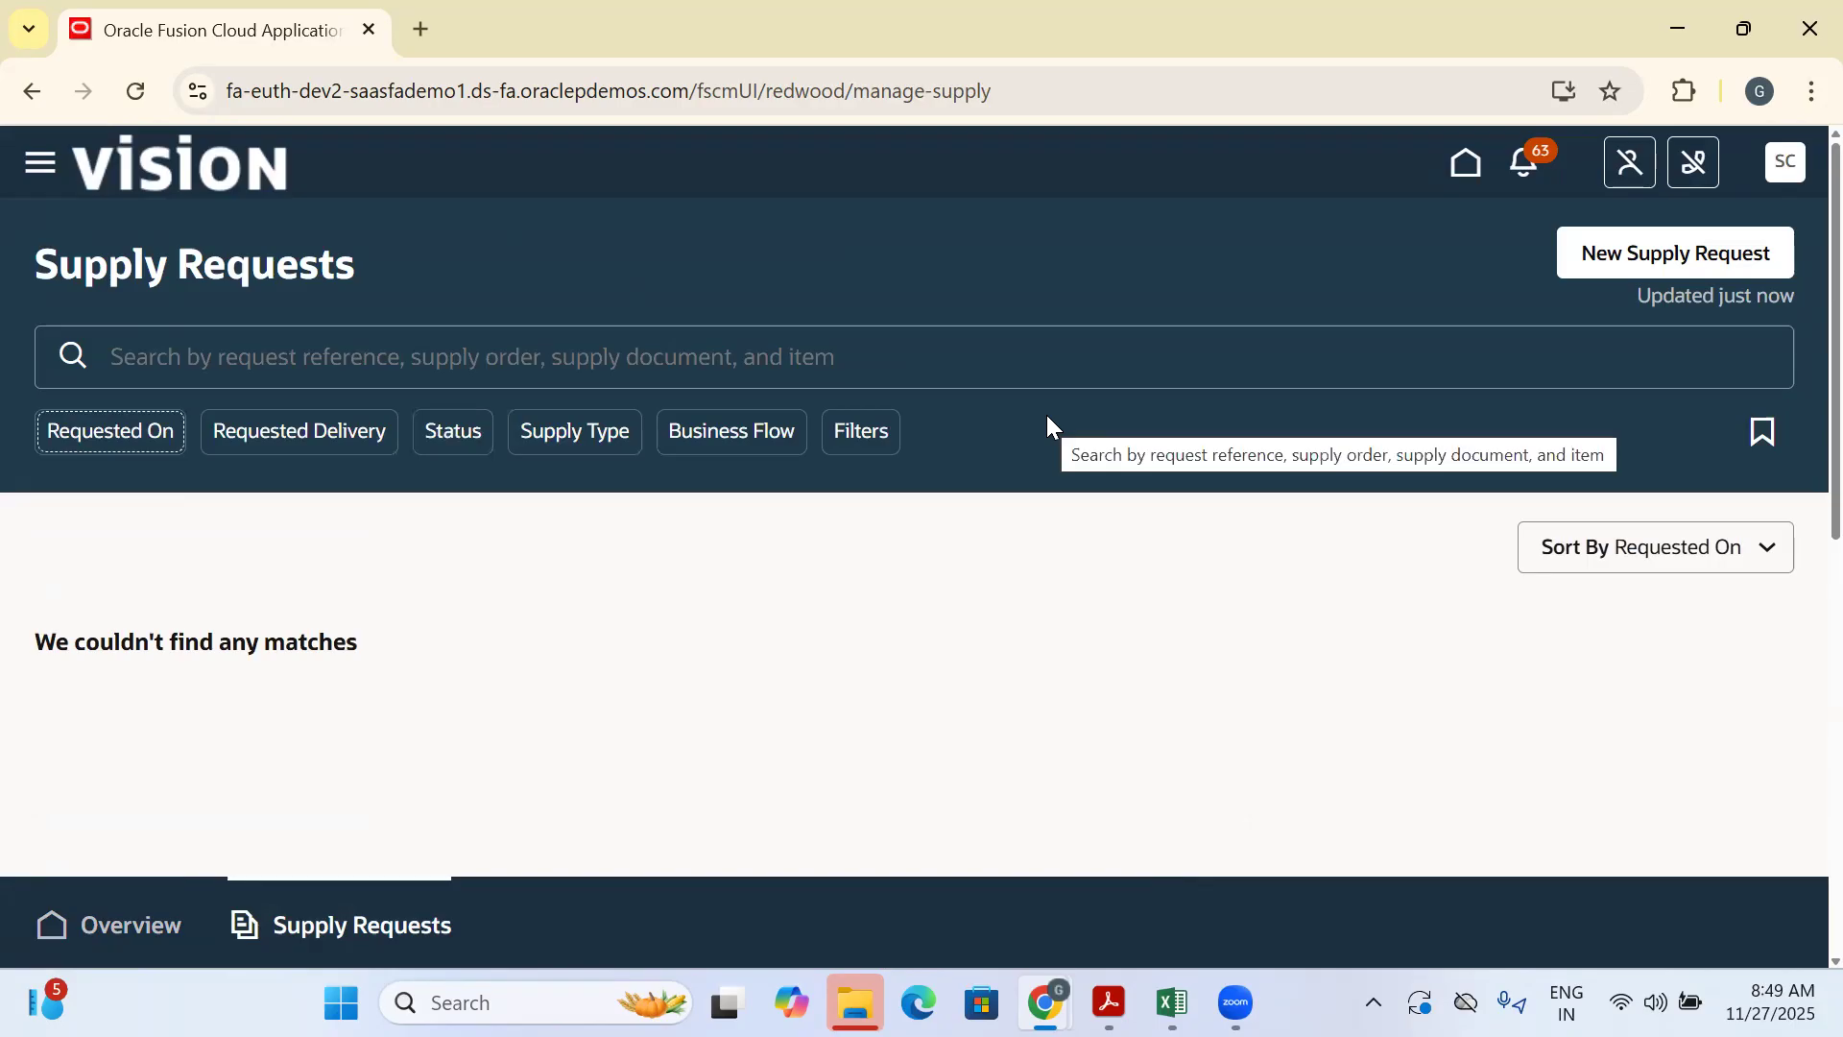
# Return to the overview and open Manage Supply Request Exceptions and Manage Supply Lines from the full list of actions
pyautogui.click(142, 933)
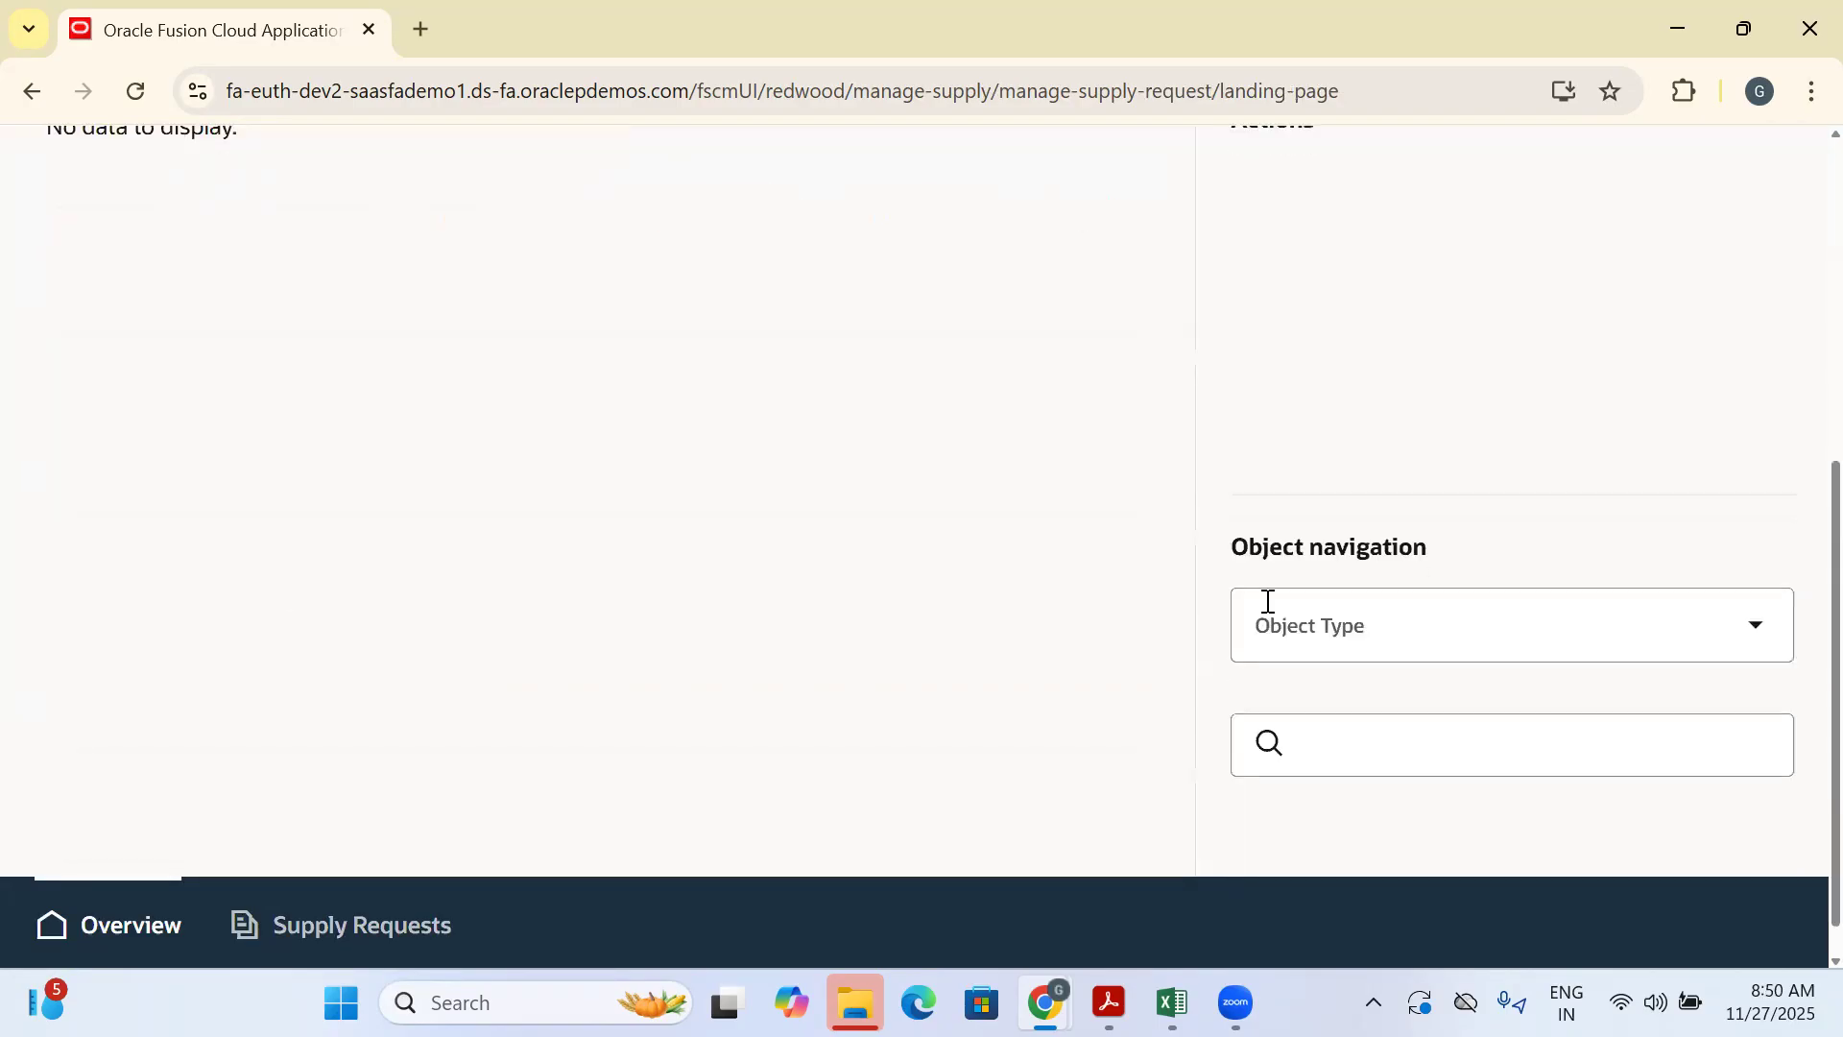
pyautogui.scroll(3, 1473, 658)
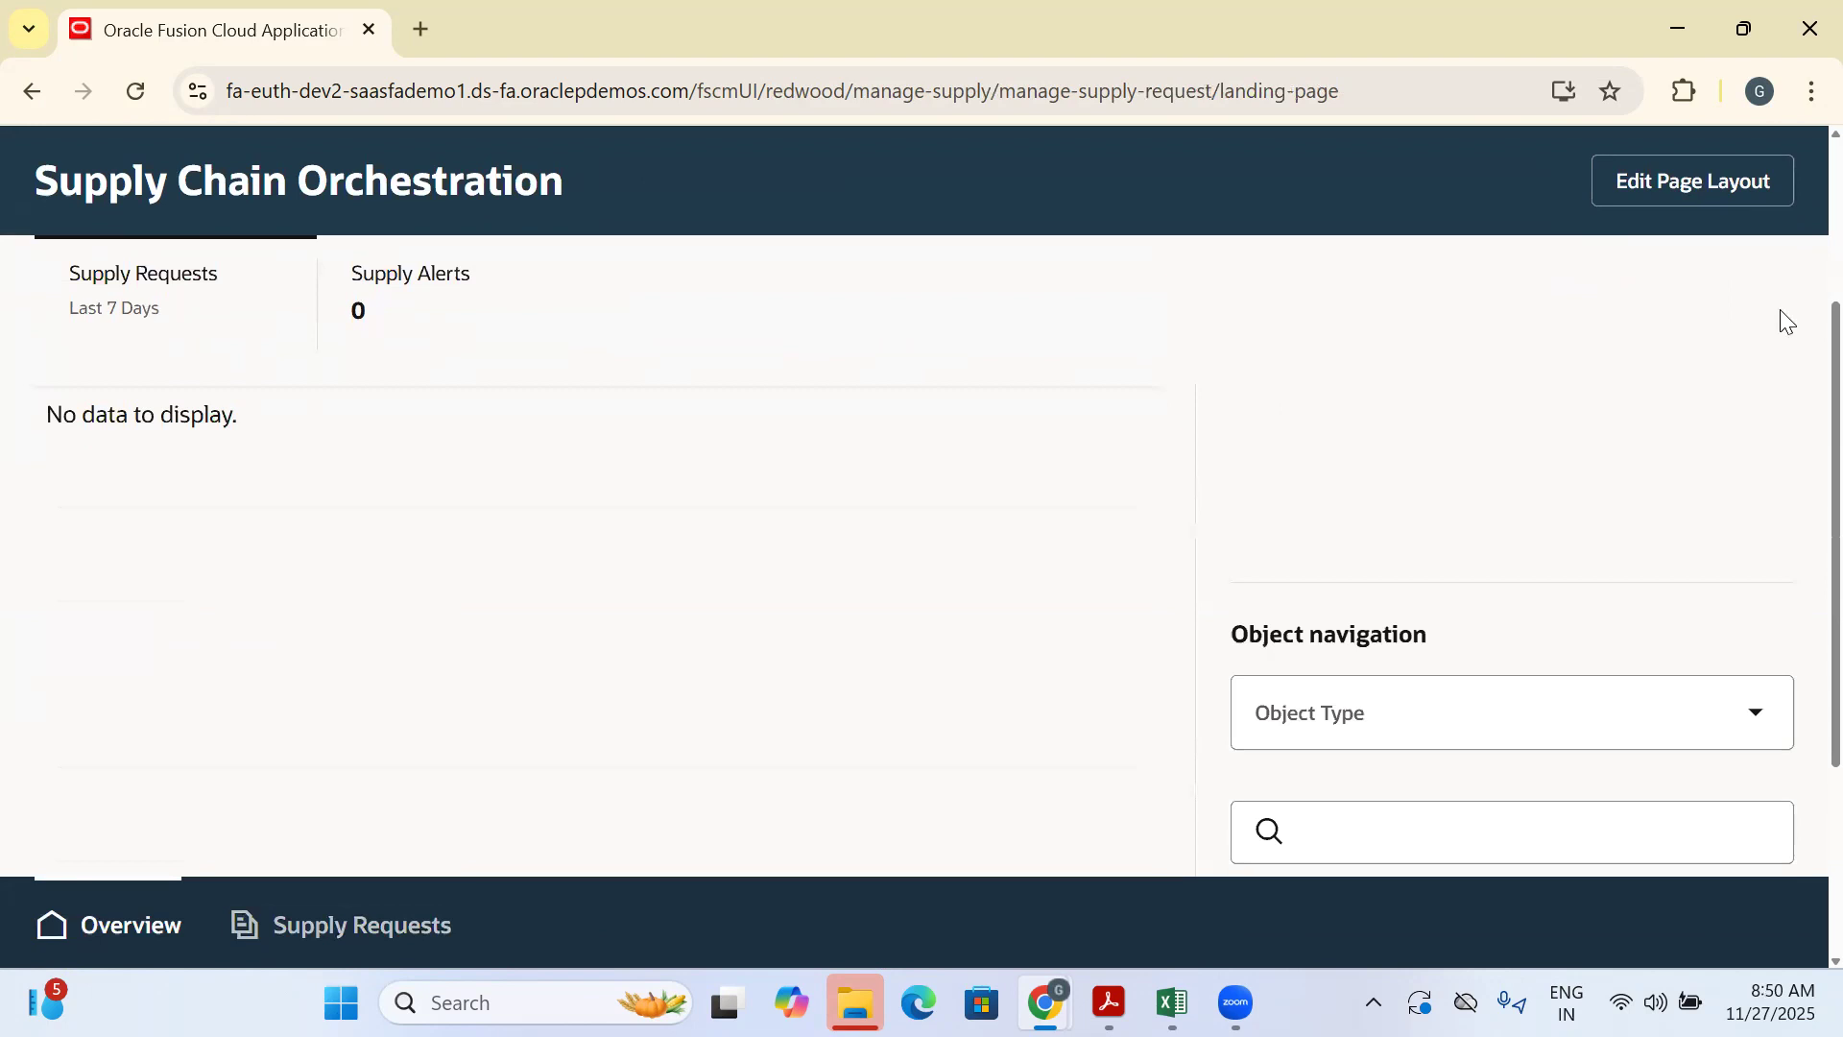
pyautogui.scroll(2, 1597, 576)
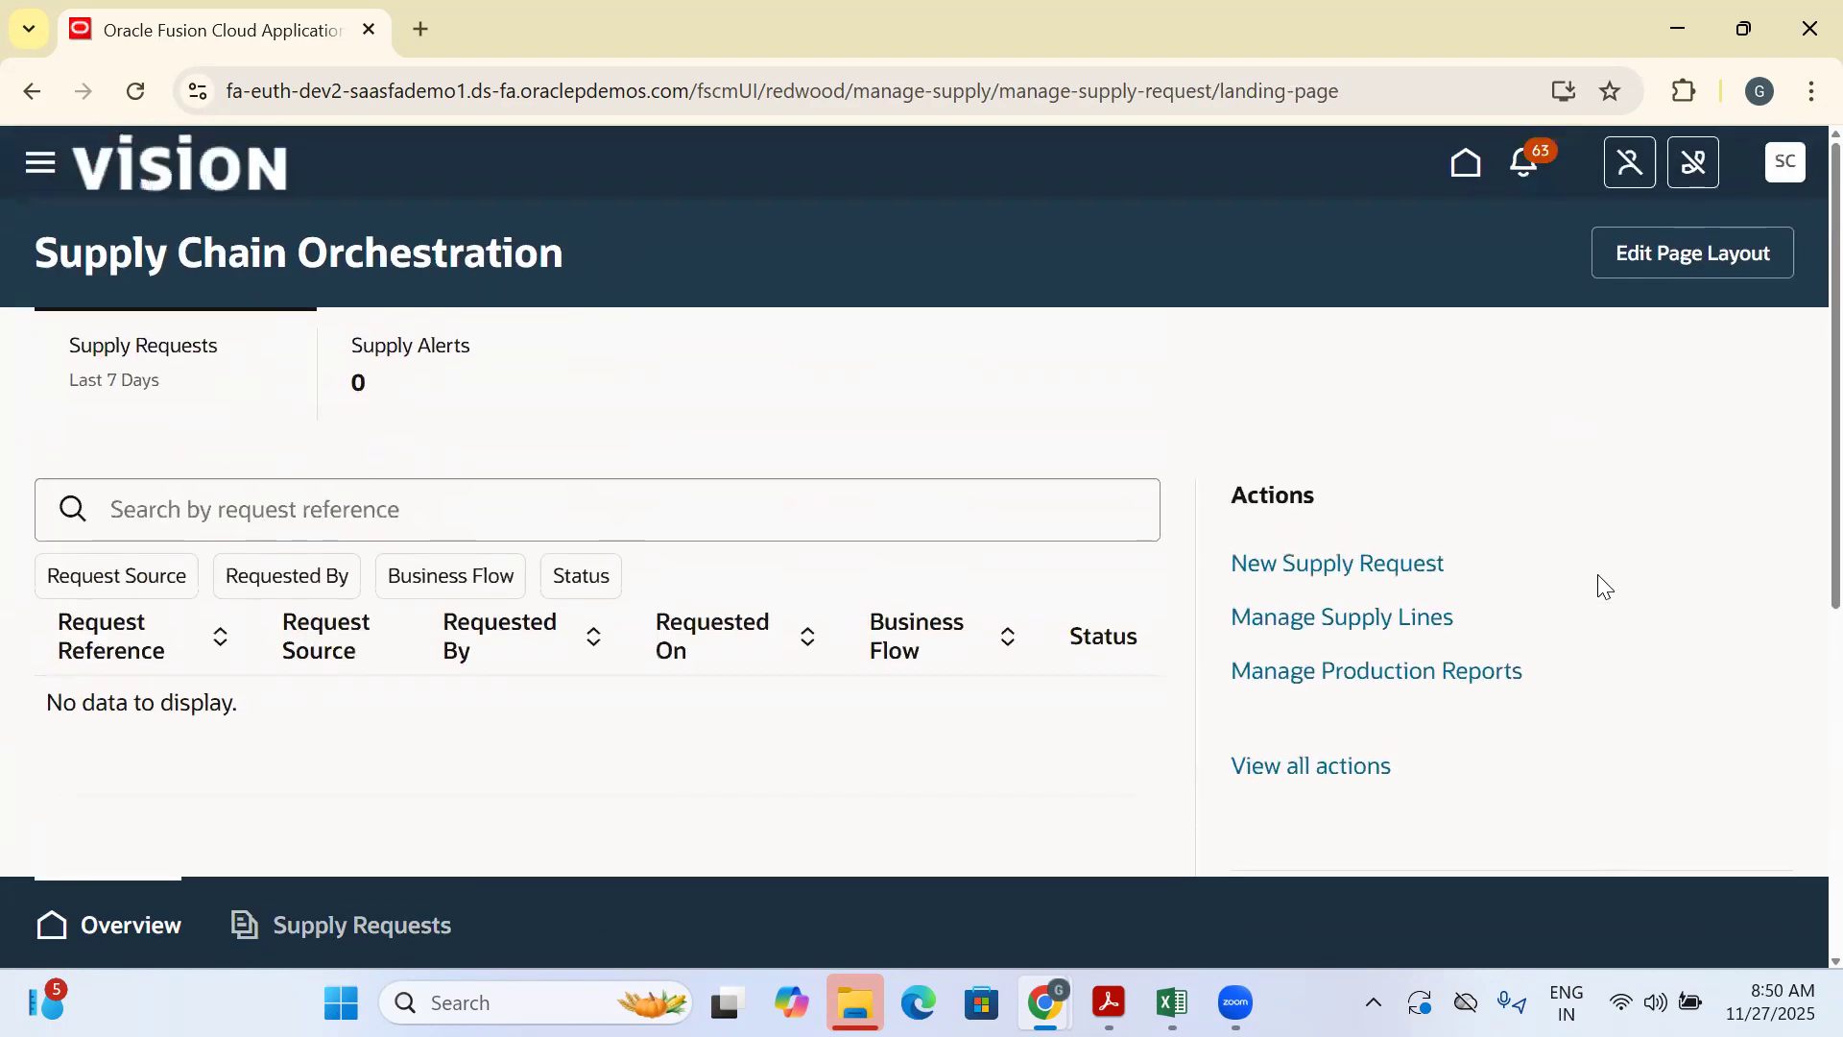
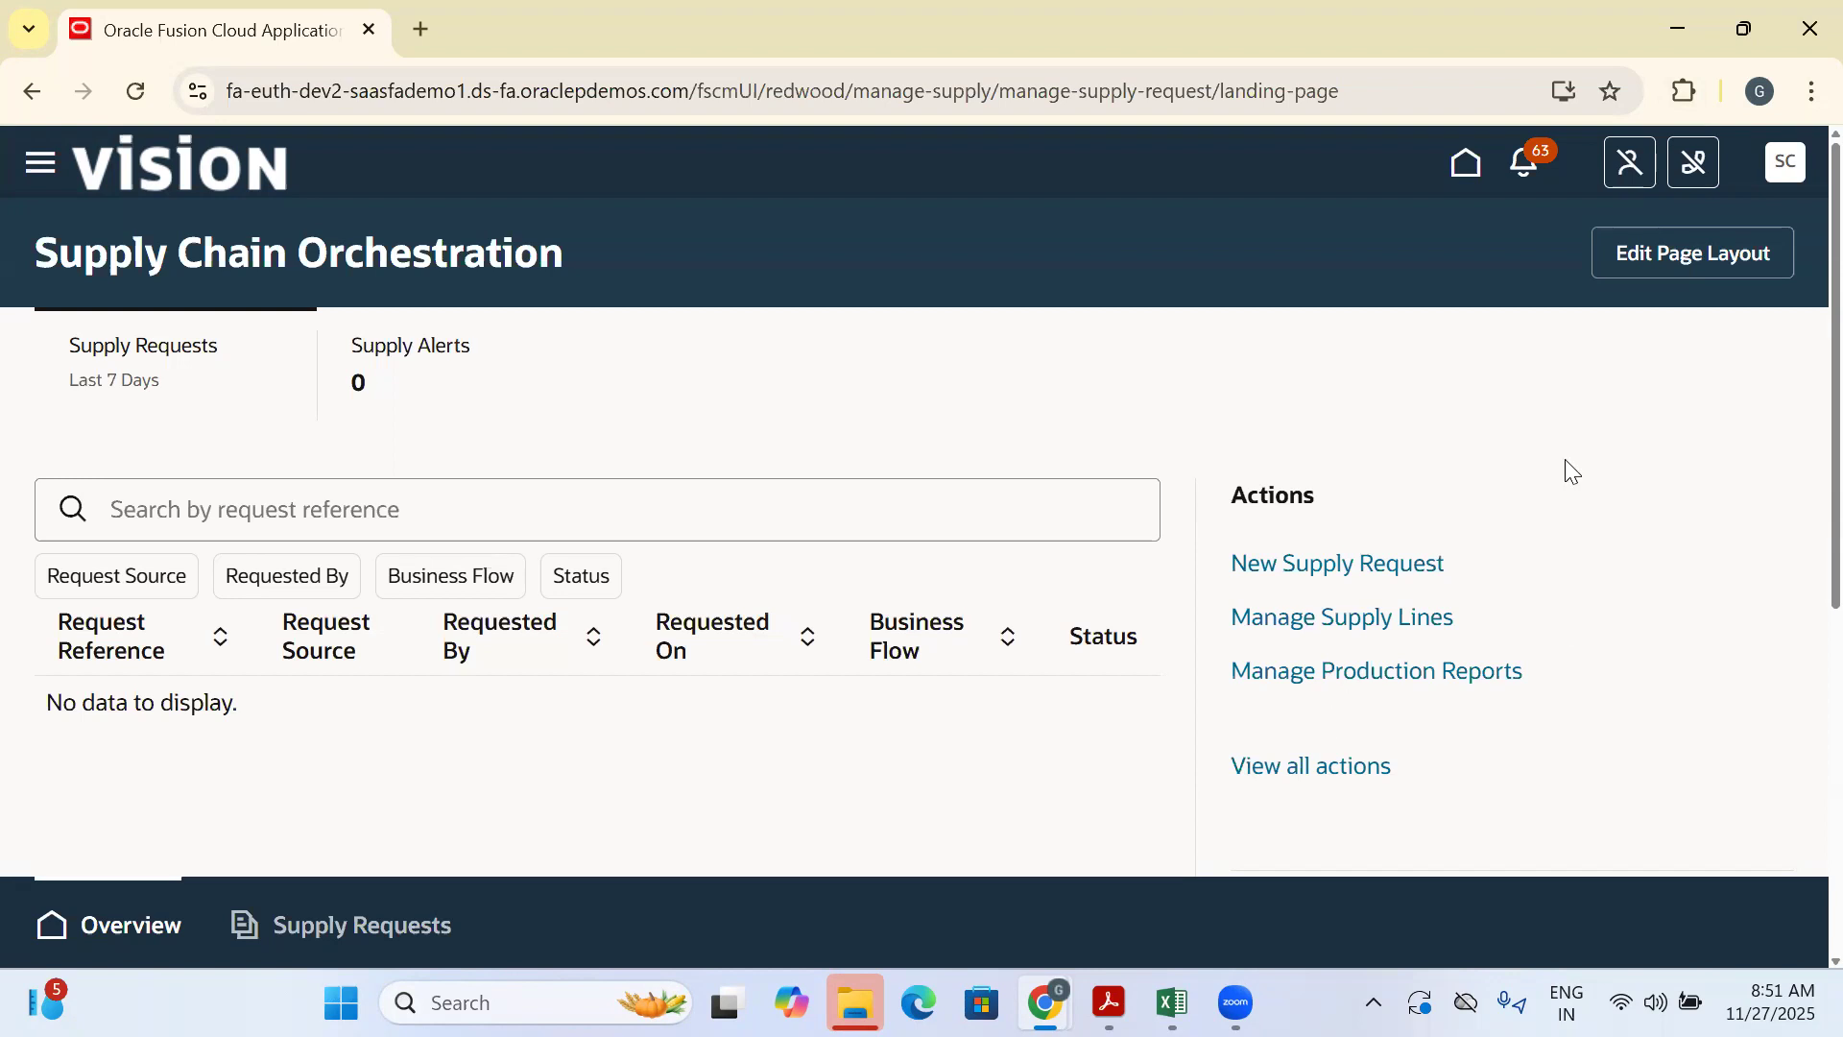
pyautogui.scroll(-1, 1563, 465)
pyautogui.click(1280, 634)
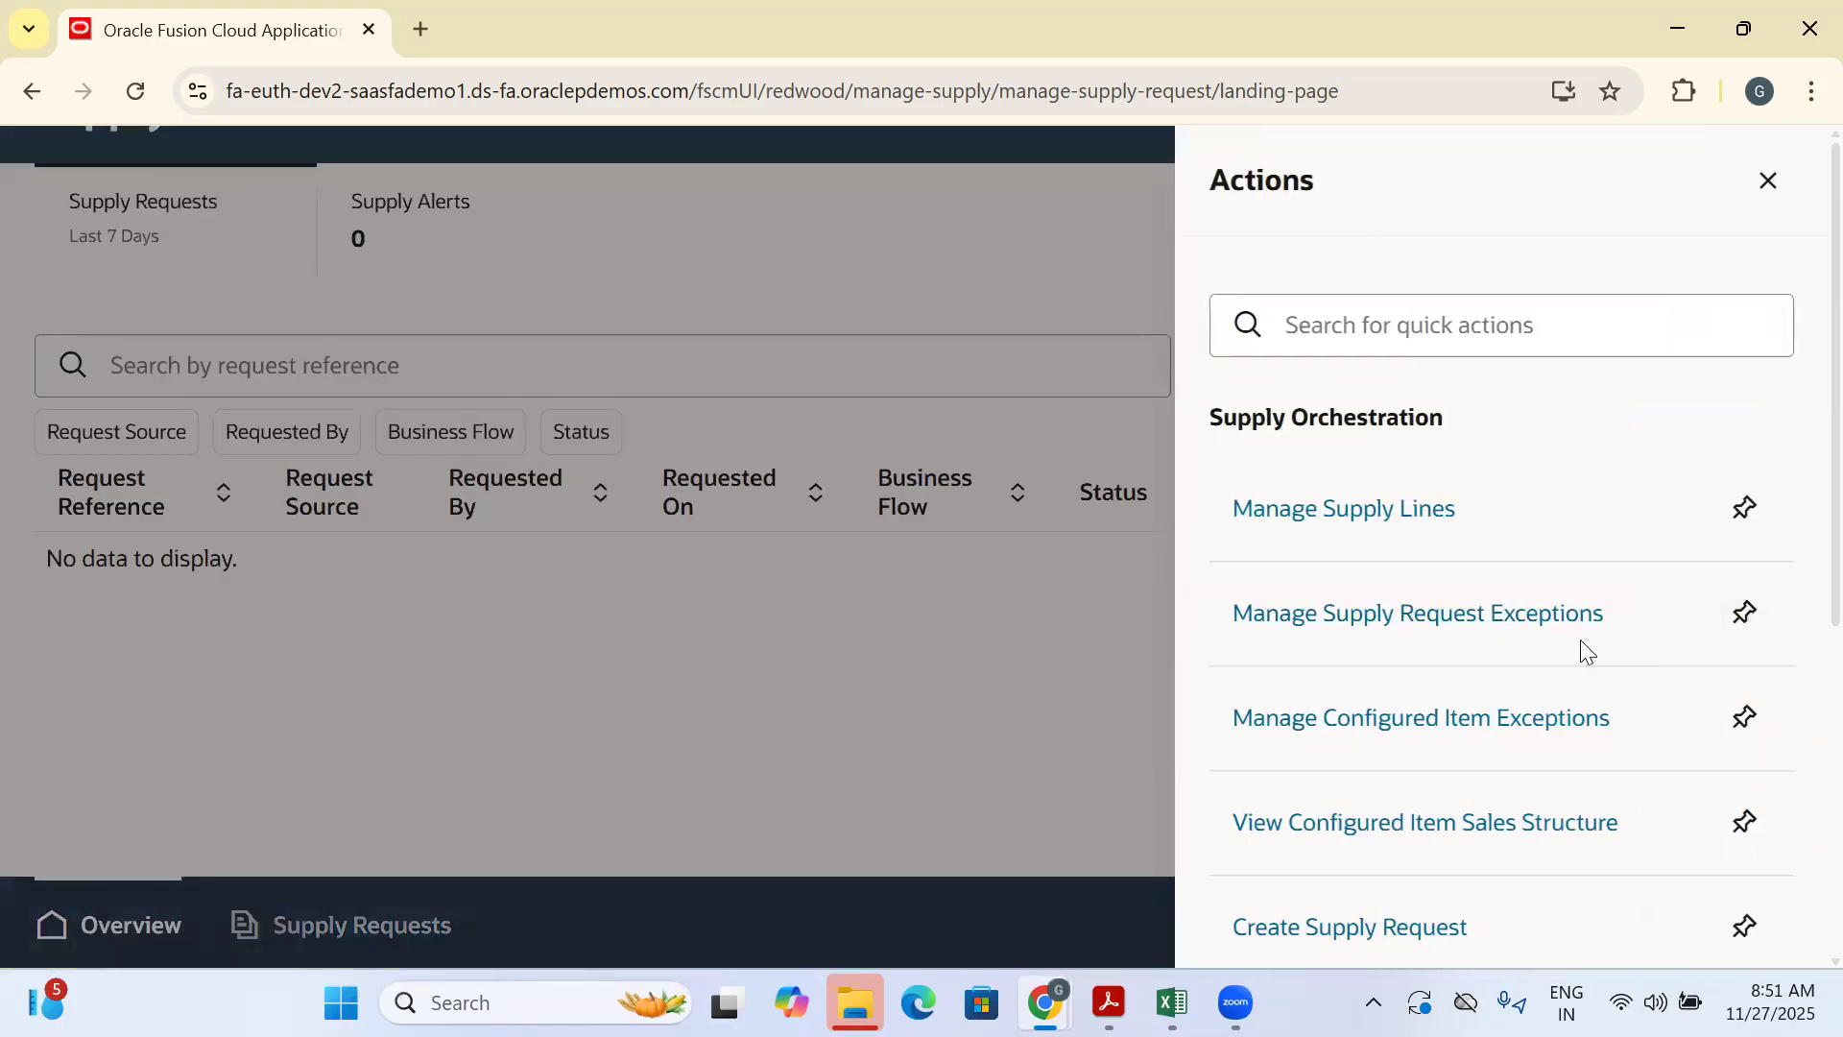
pyautogui.scroll(-1, 1579, 639)
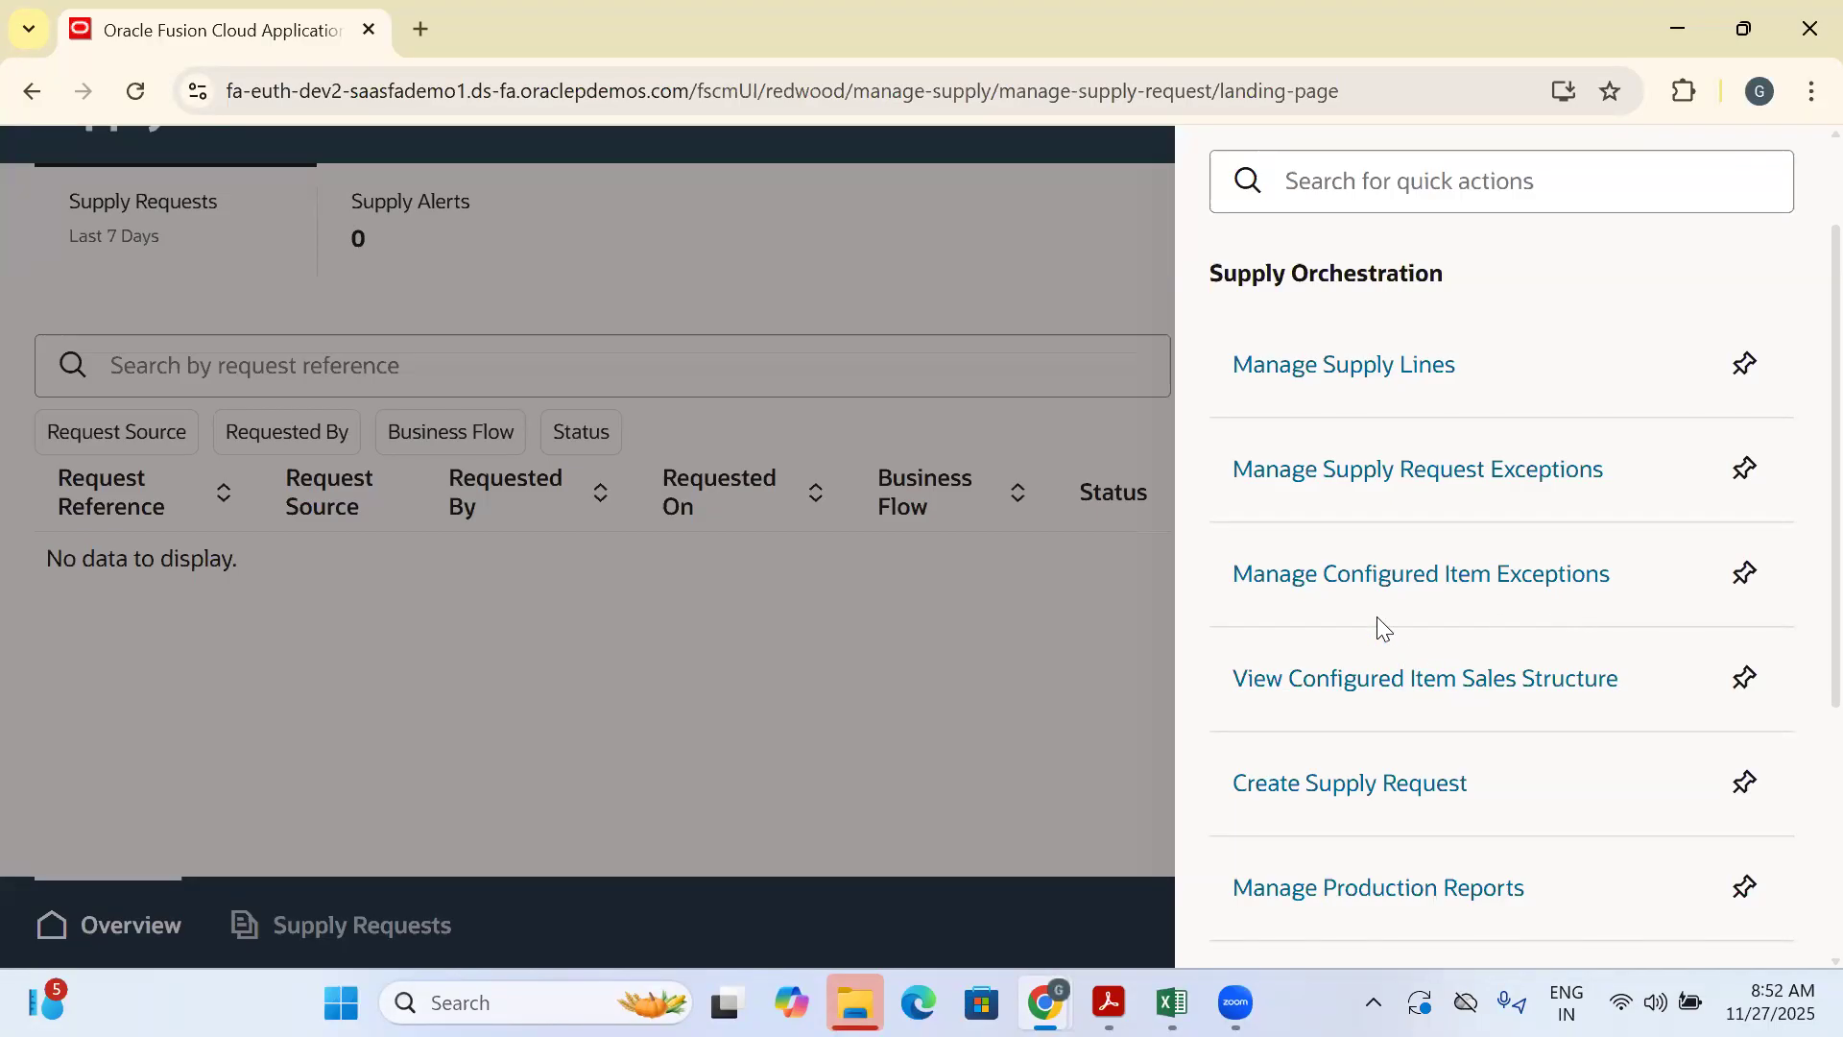
pyautogui.click(1375, 470)
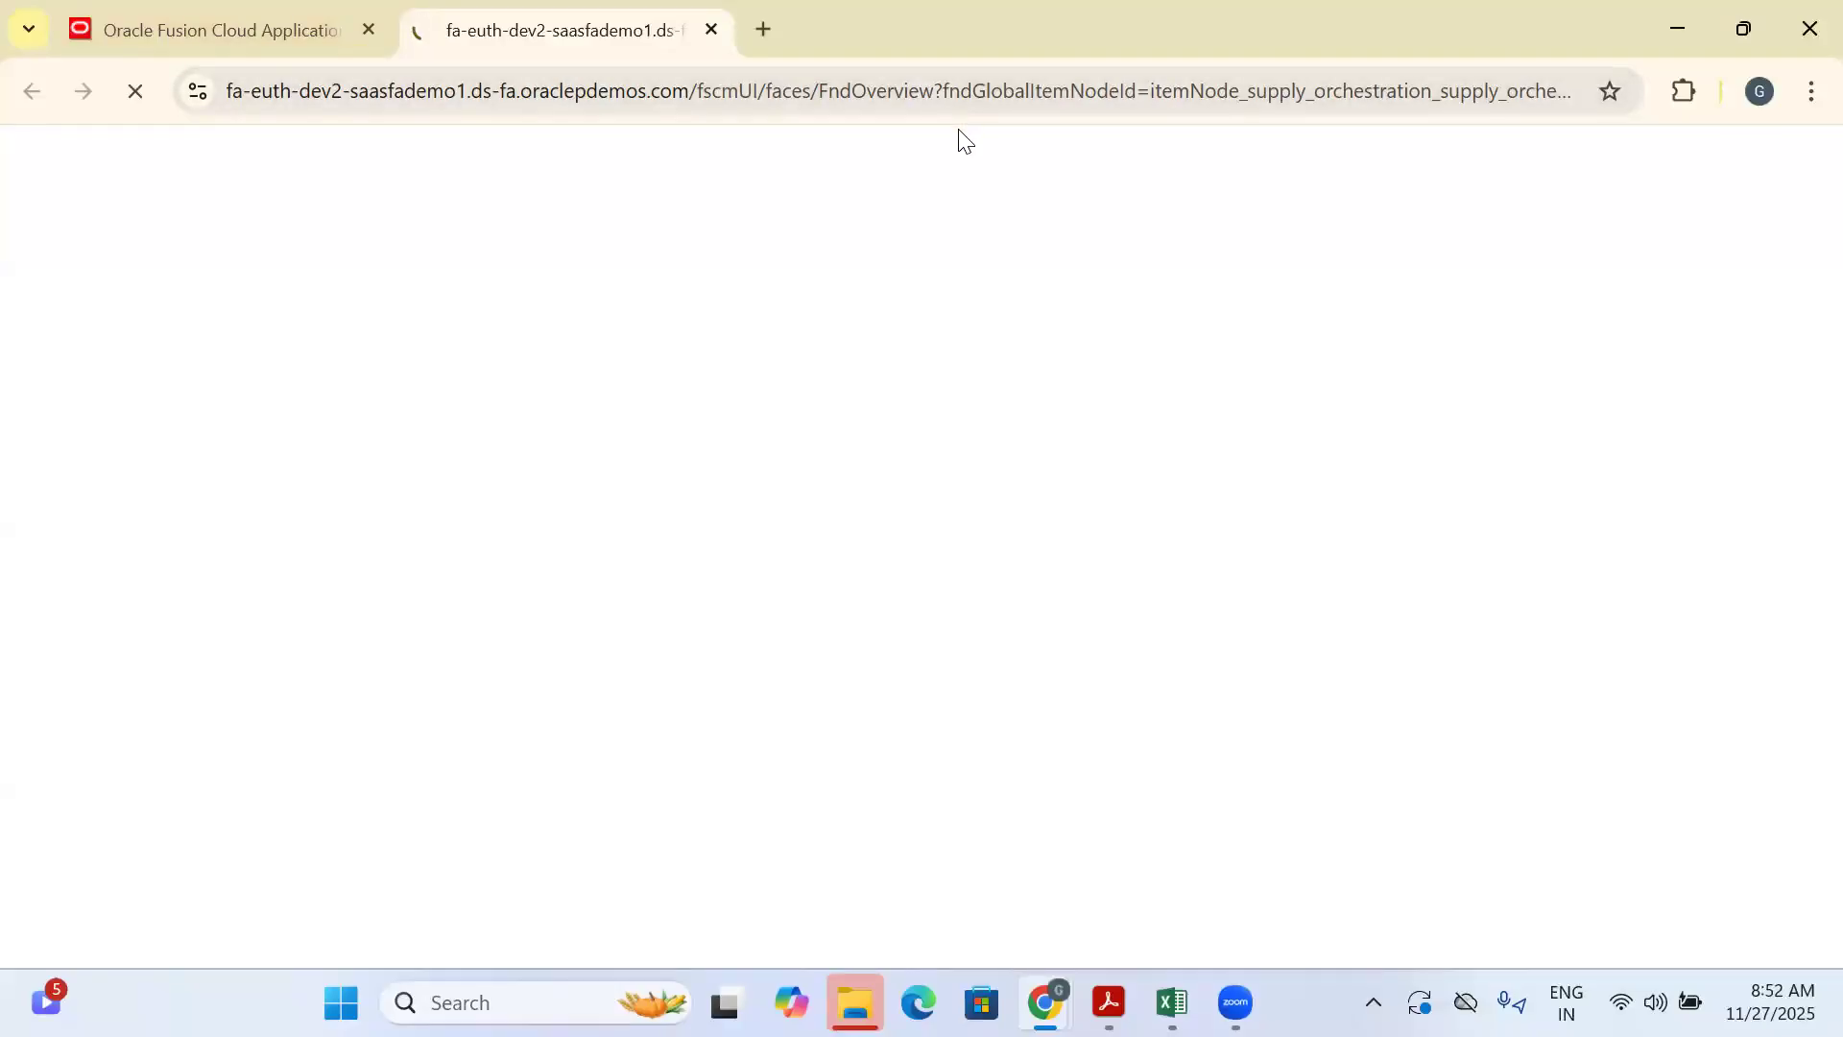
pyautogui.click(315, 50)
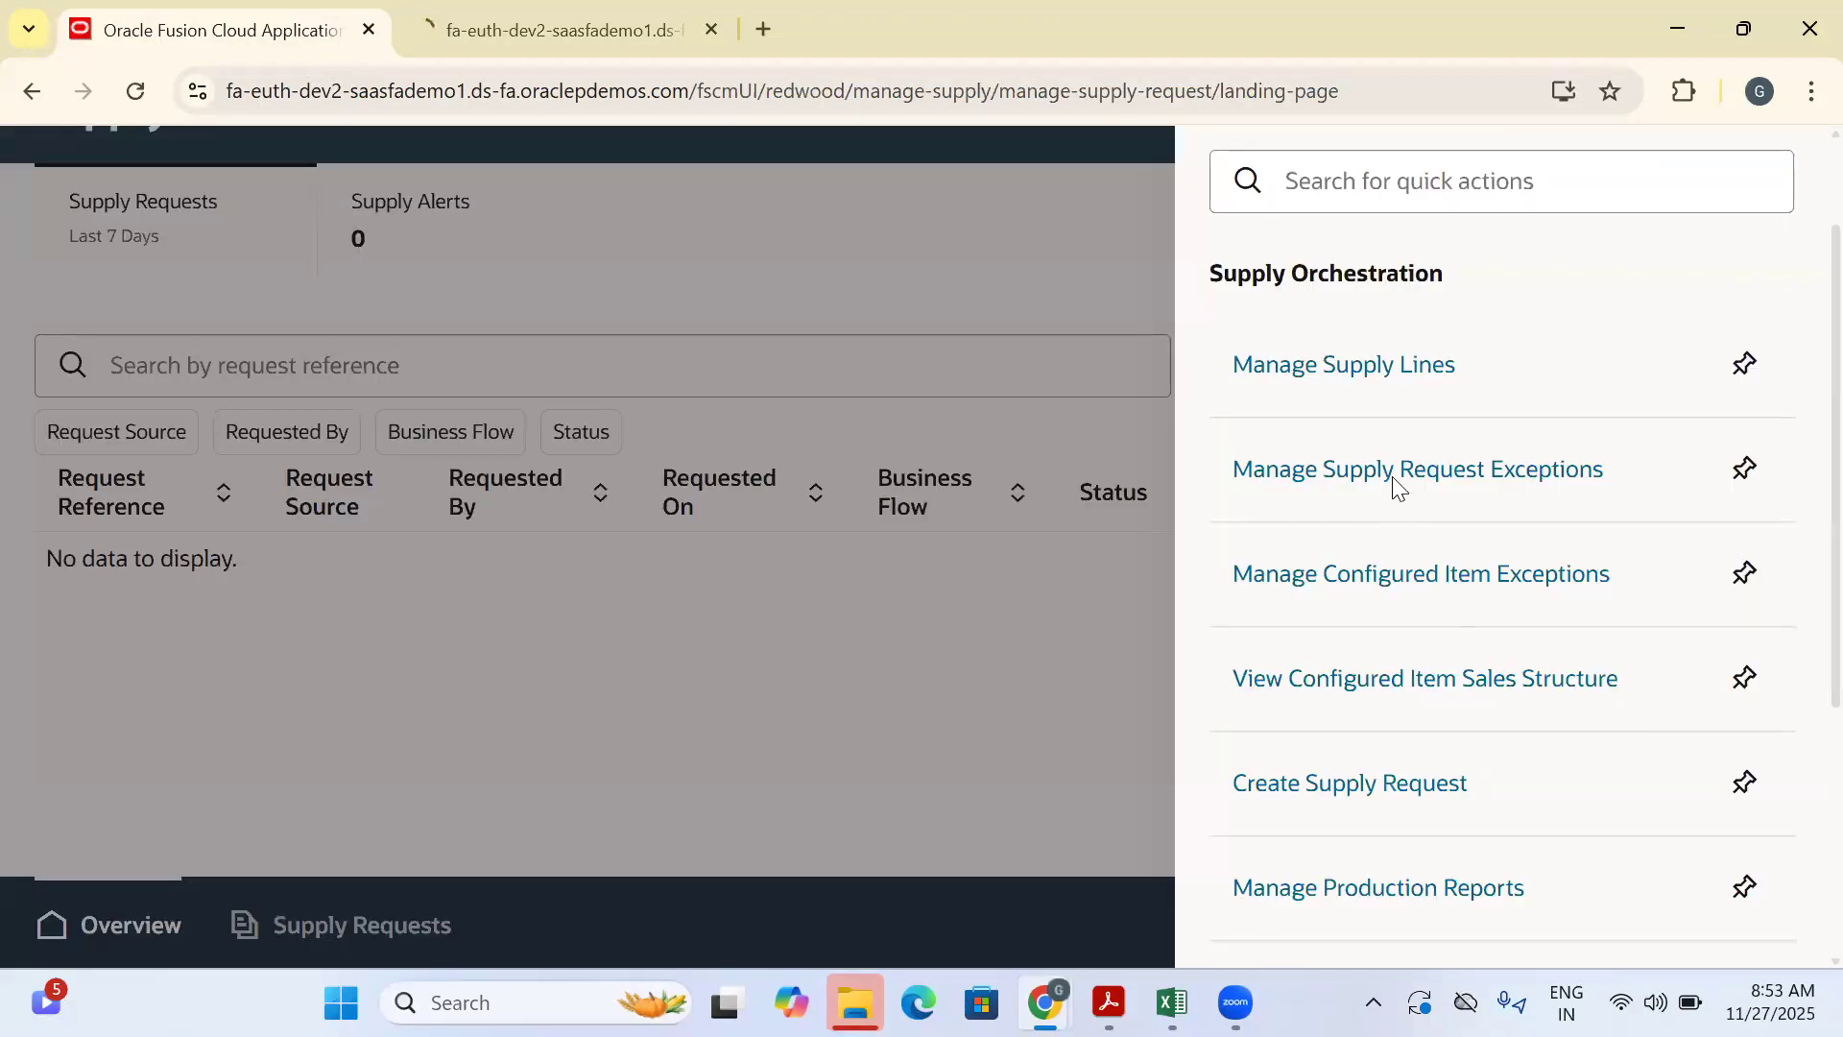
pyautogui.click(1375, 369)
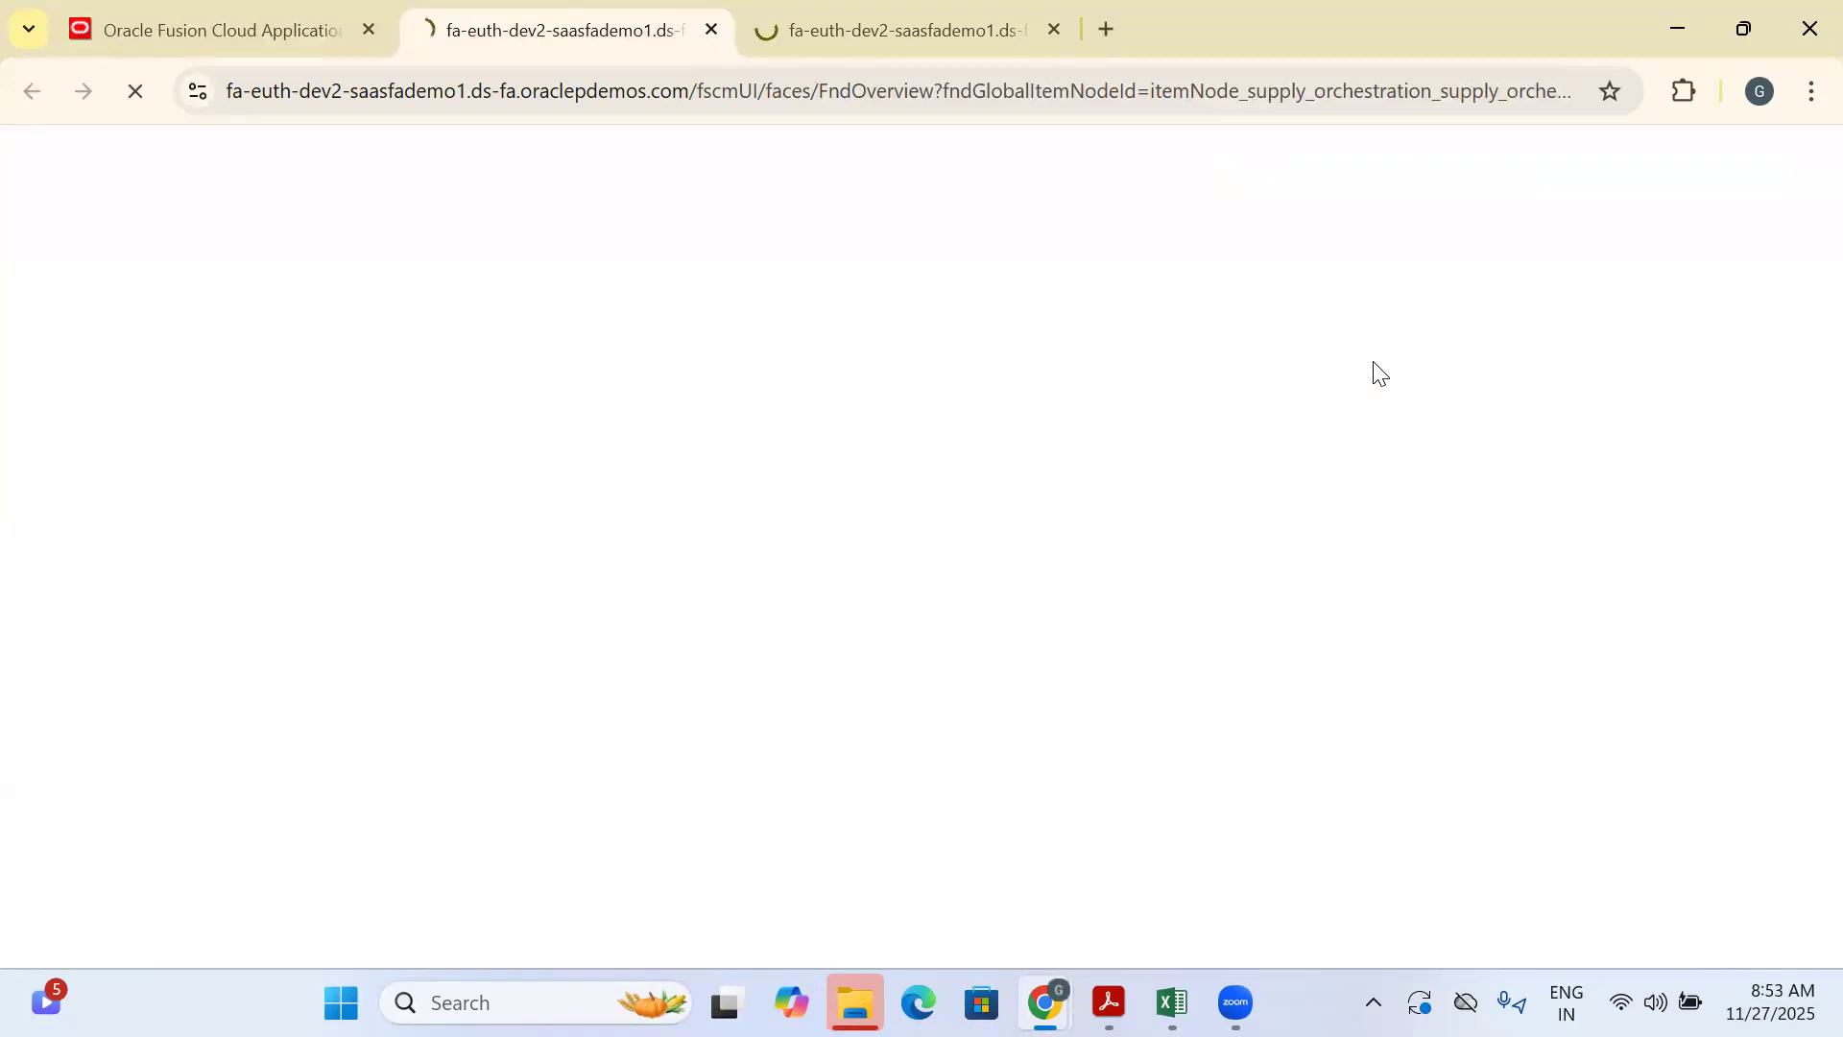
# On Manage Supply Request Exceptions, open the exception message of the iPhone 16 request and highlight the scheduled process name in it
pyautogui.click(1043, 34)
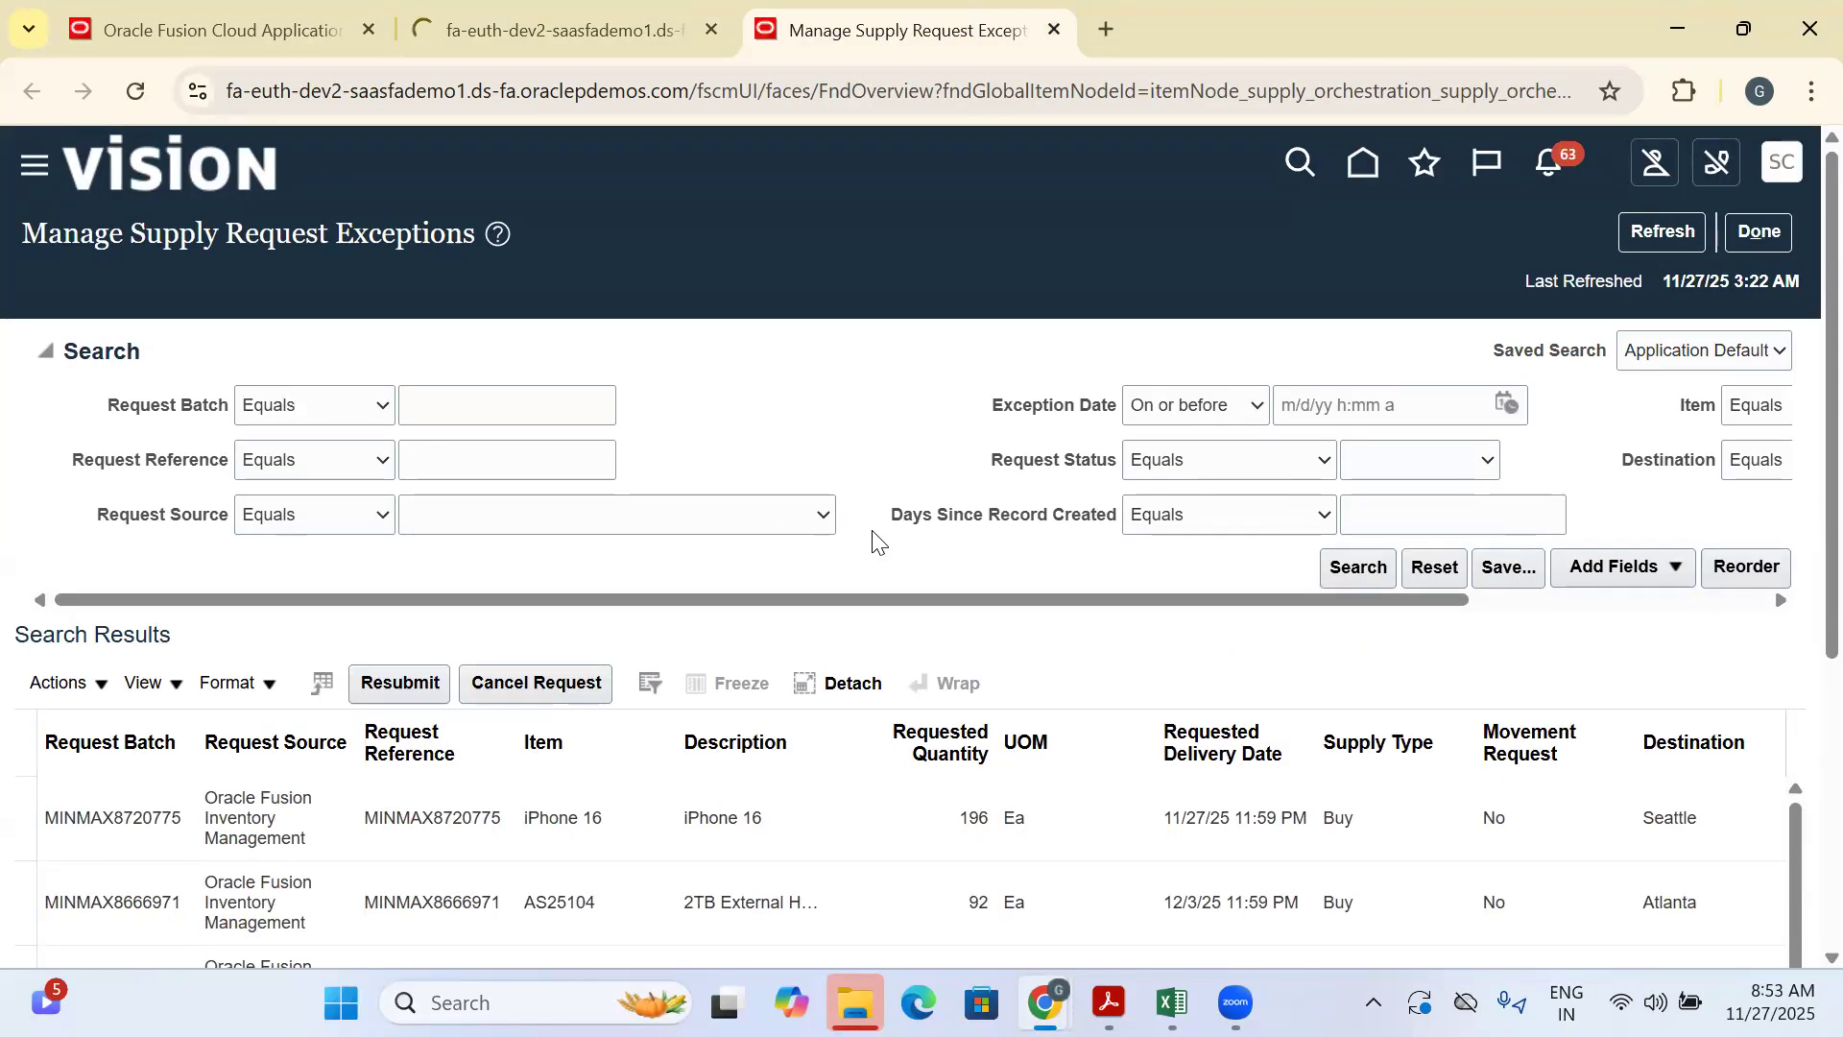
pyautogui.scroll(-4, 868, 528)
pyautogui.click(855, 398)
pyautogui.scroll(4, 856, 403)
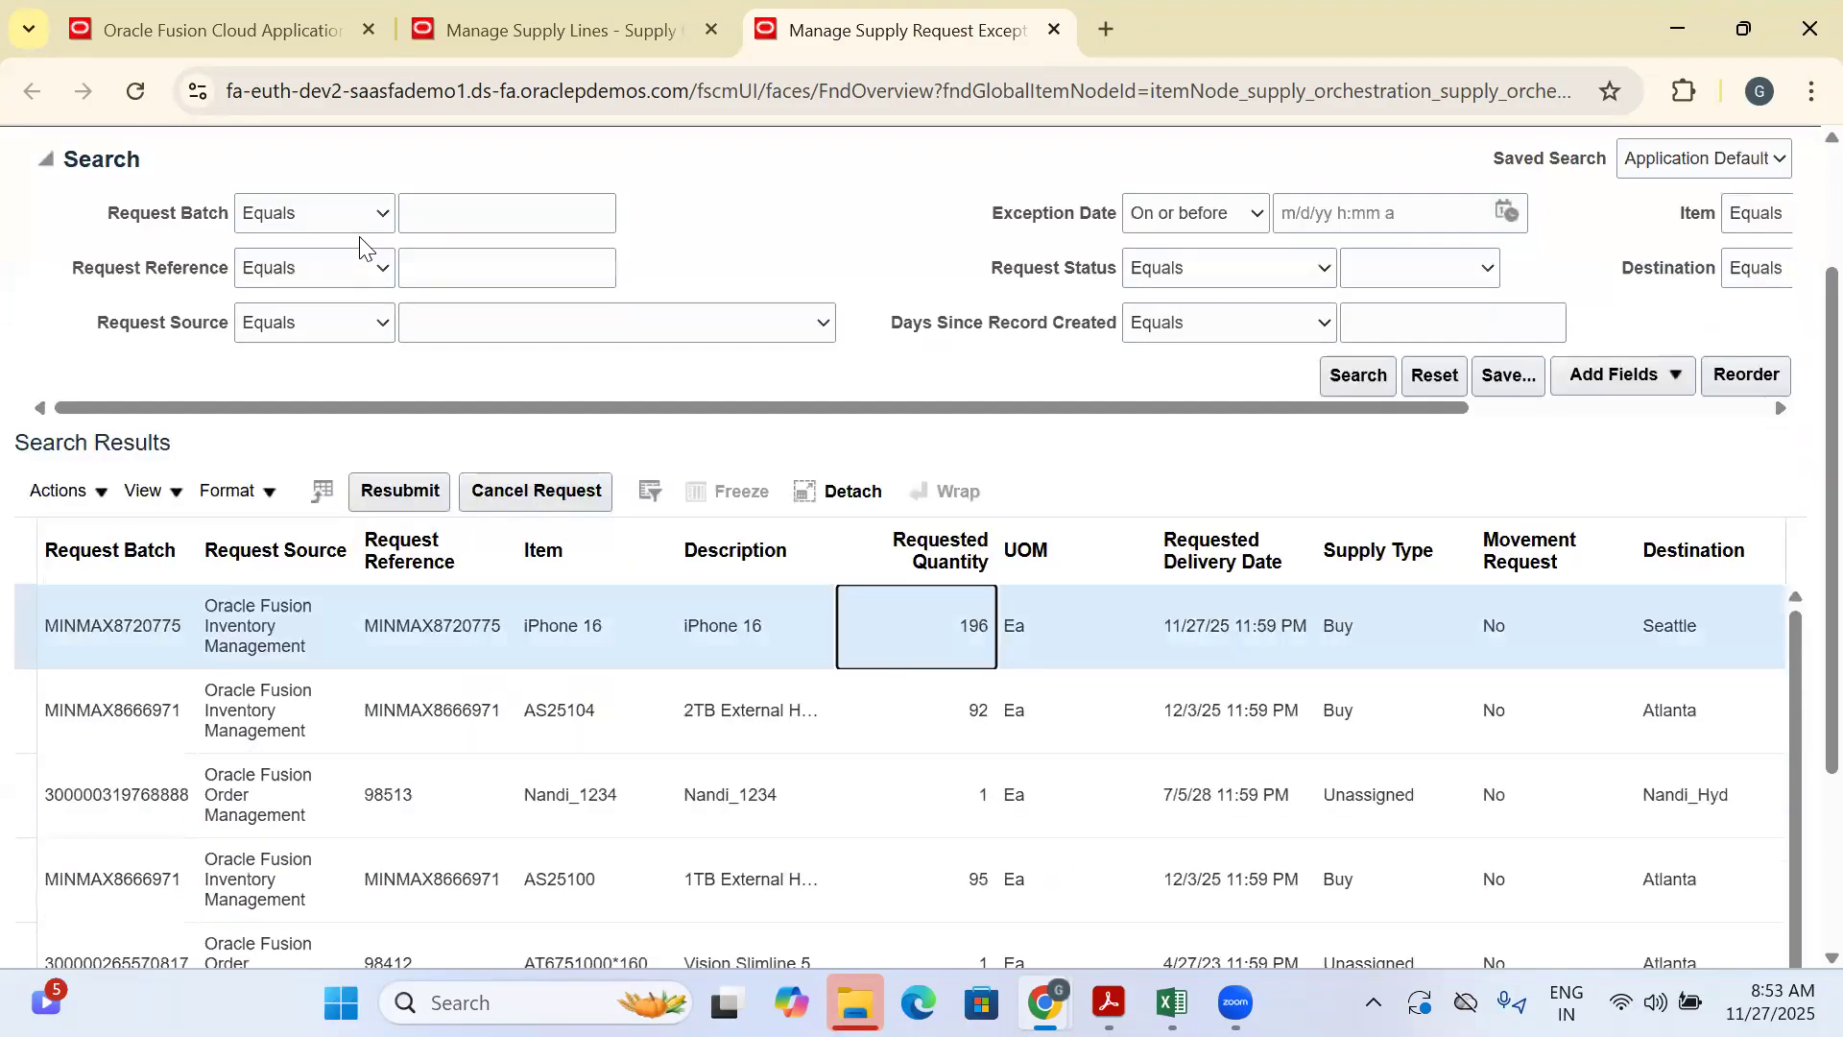
pyautogui.scroll(-3, 366, 247)
pyautogui.scroll(-2, 826, 672)
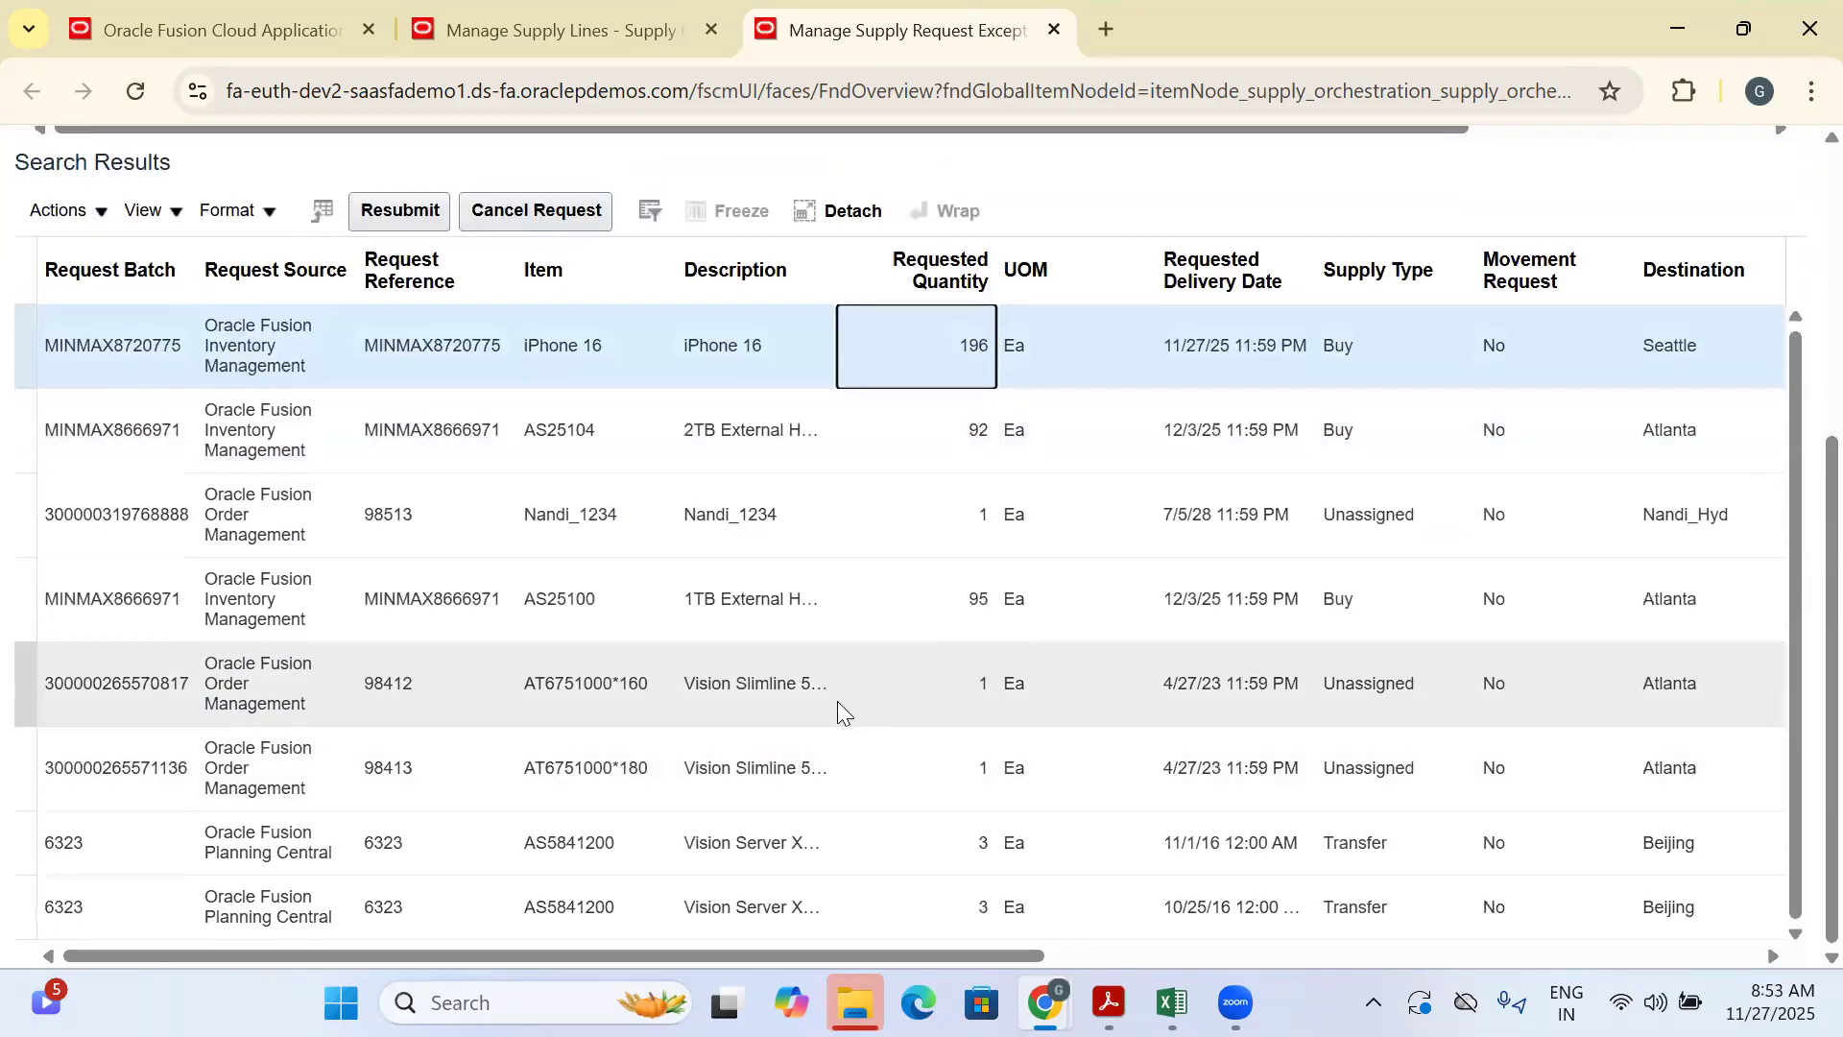
pyautogui.hscroll(9, 384, 927)
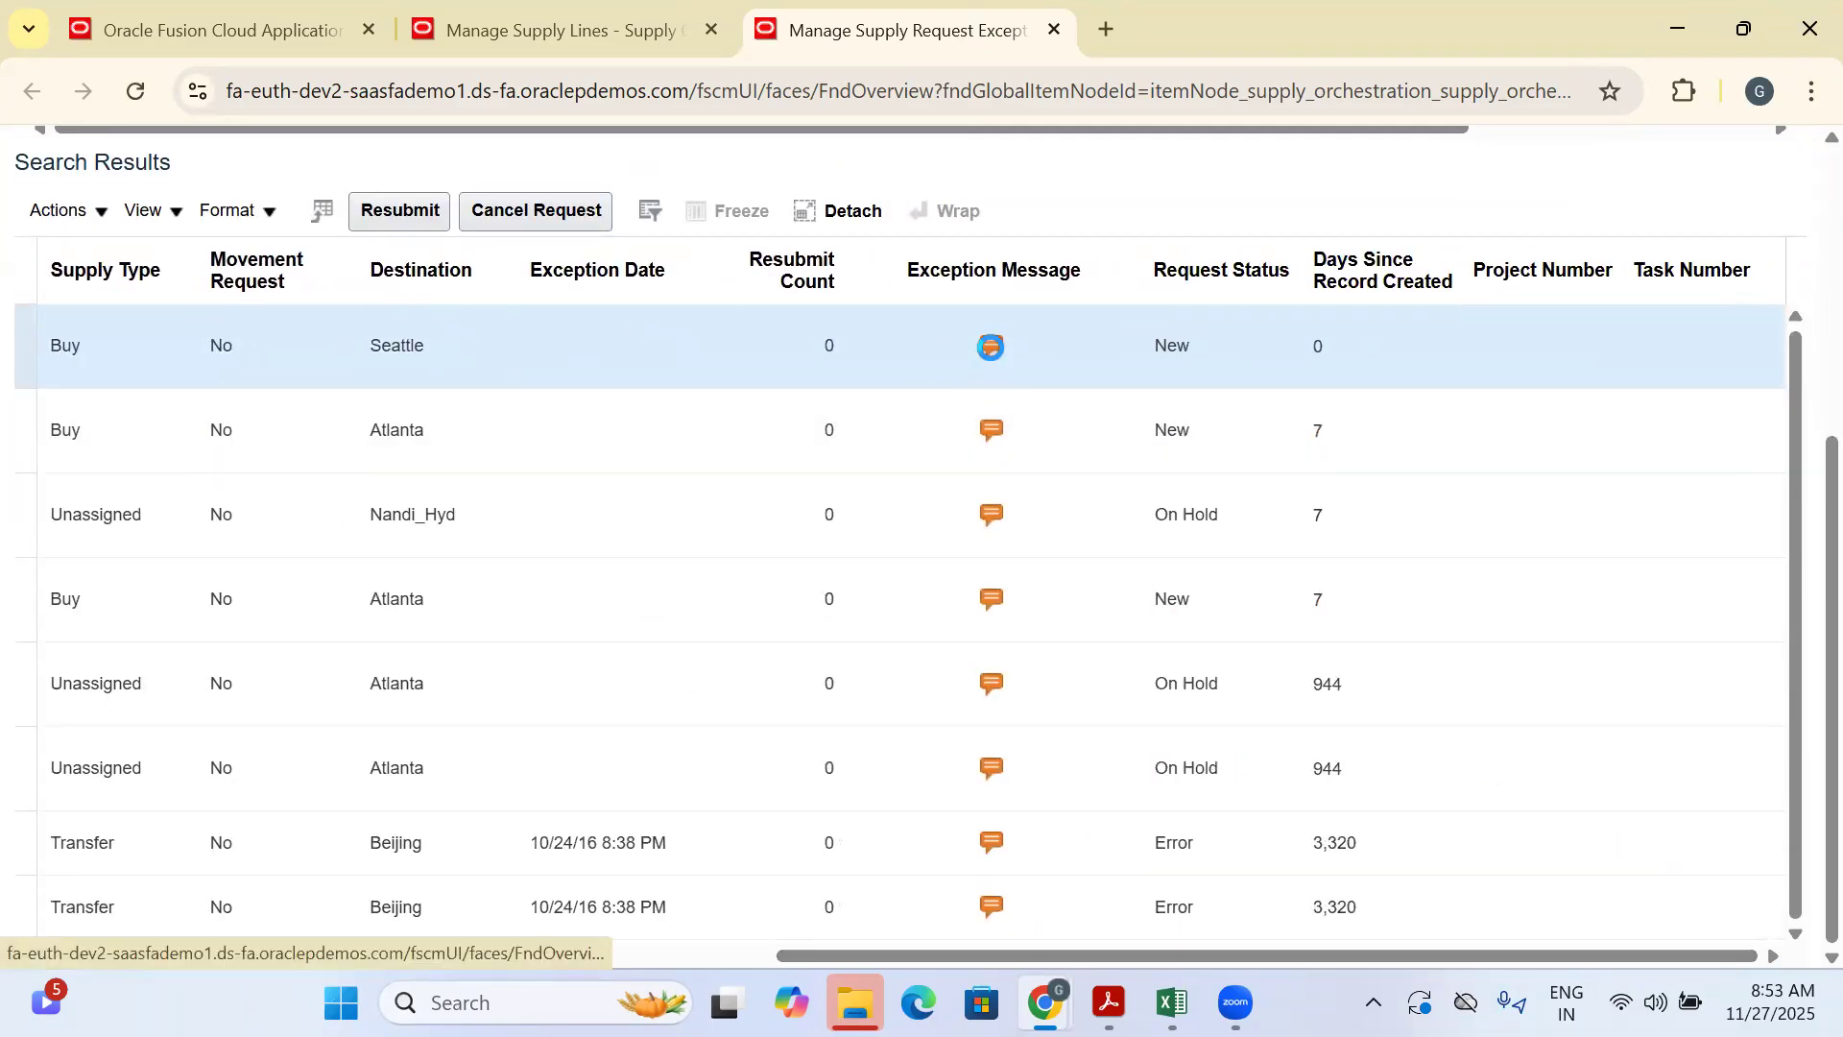
pyautogui.click(991, 347)
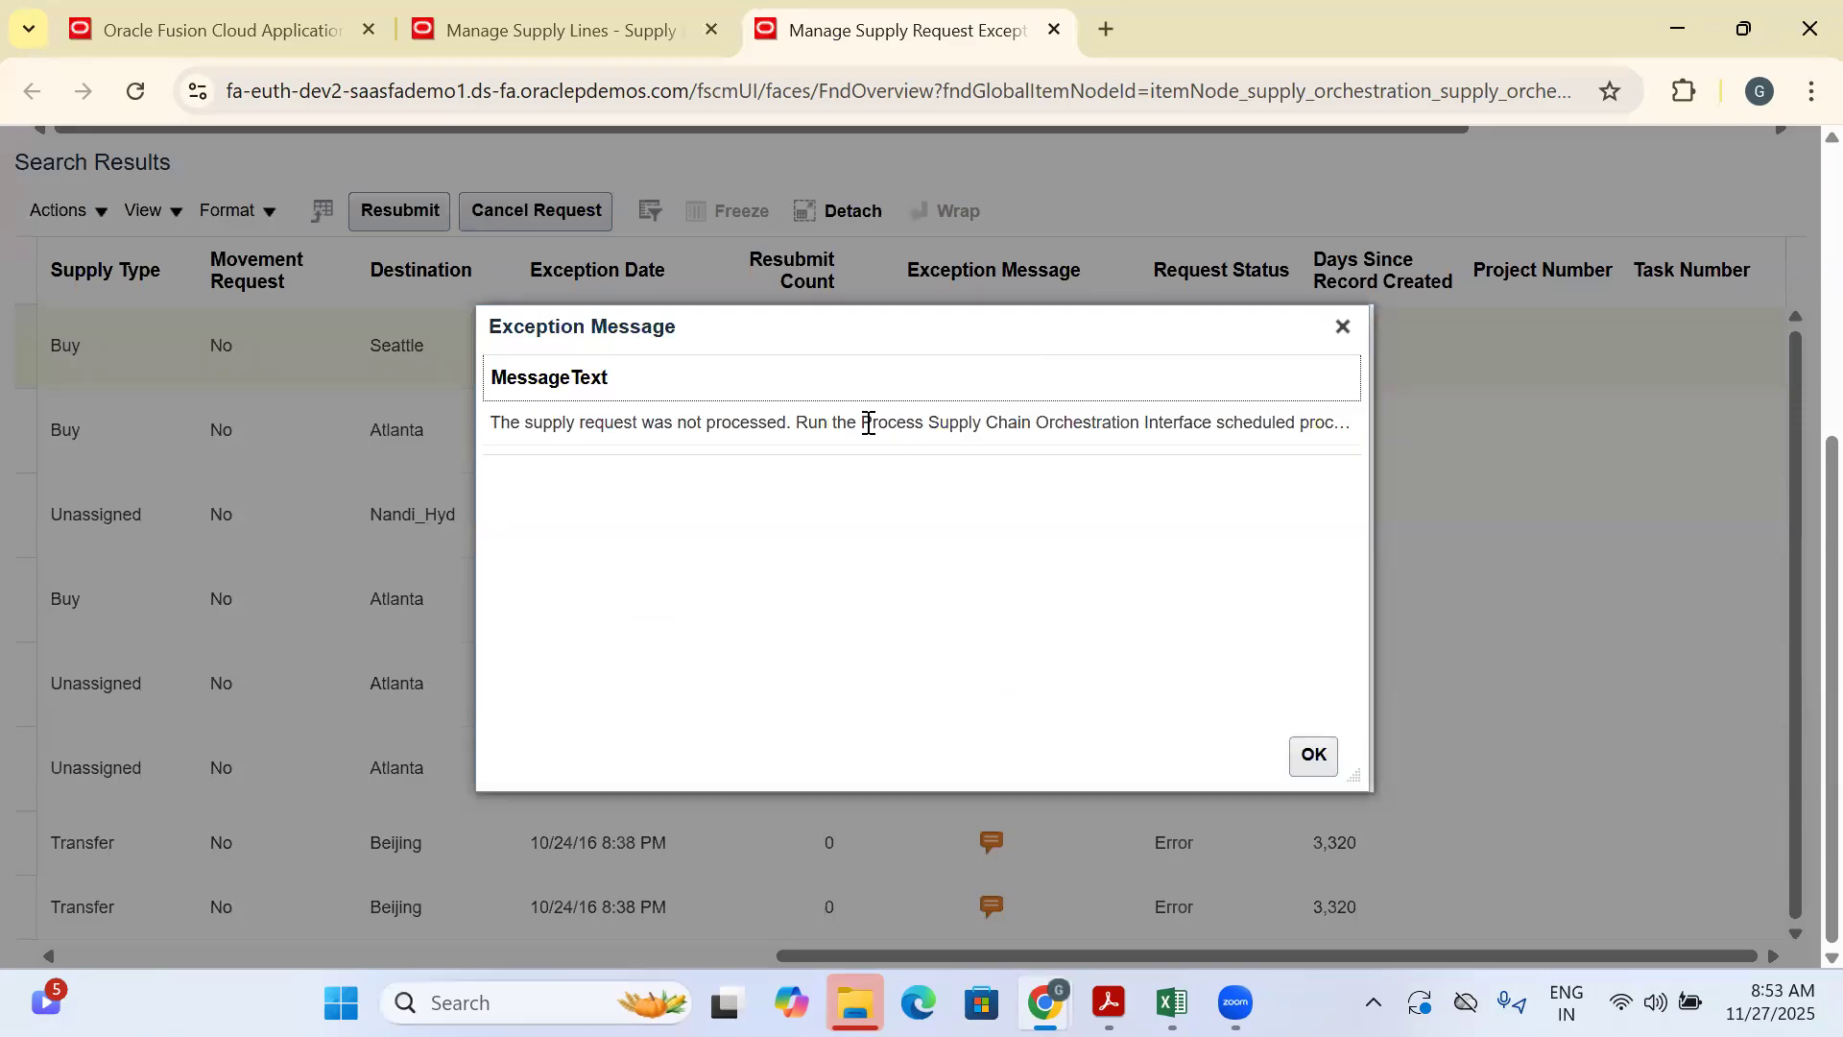
pyautogui.moveTo(864, 424); pyautogui.dragTo(1214, 450)
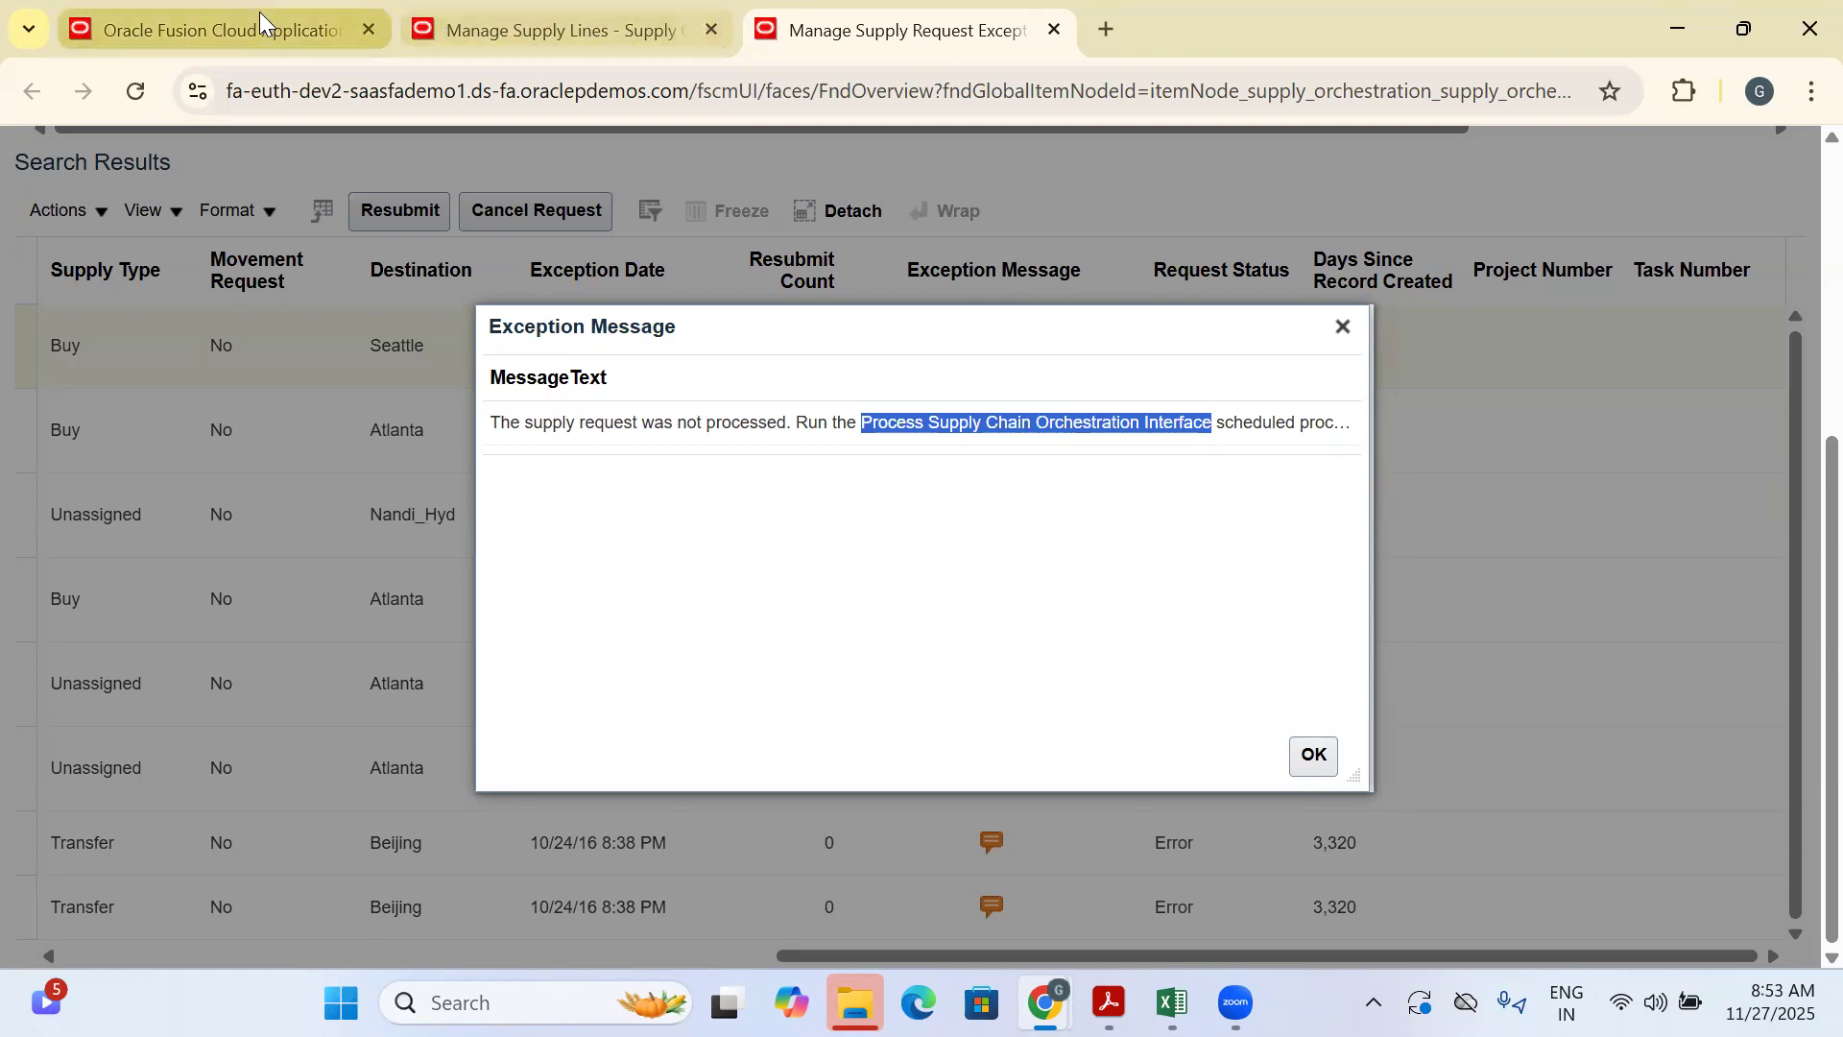
# Look over the Manage Supply Lines page and go from it to the Oracle home page
pyautogui.click(203, 37)
pyautogui.click(545, 14)
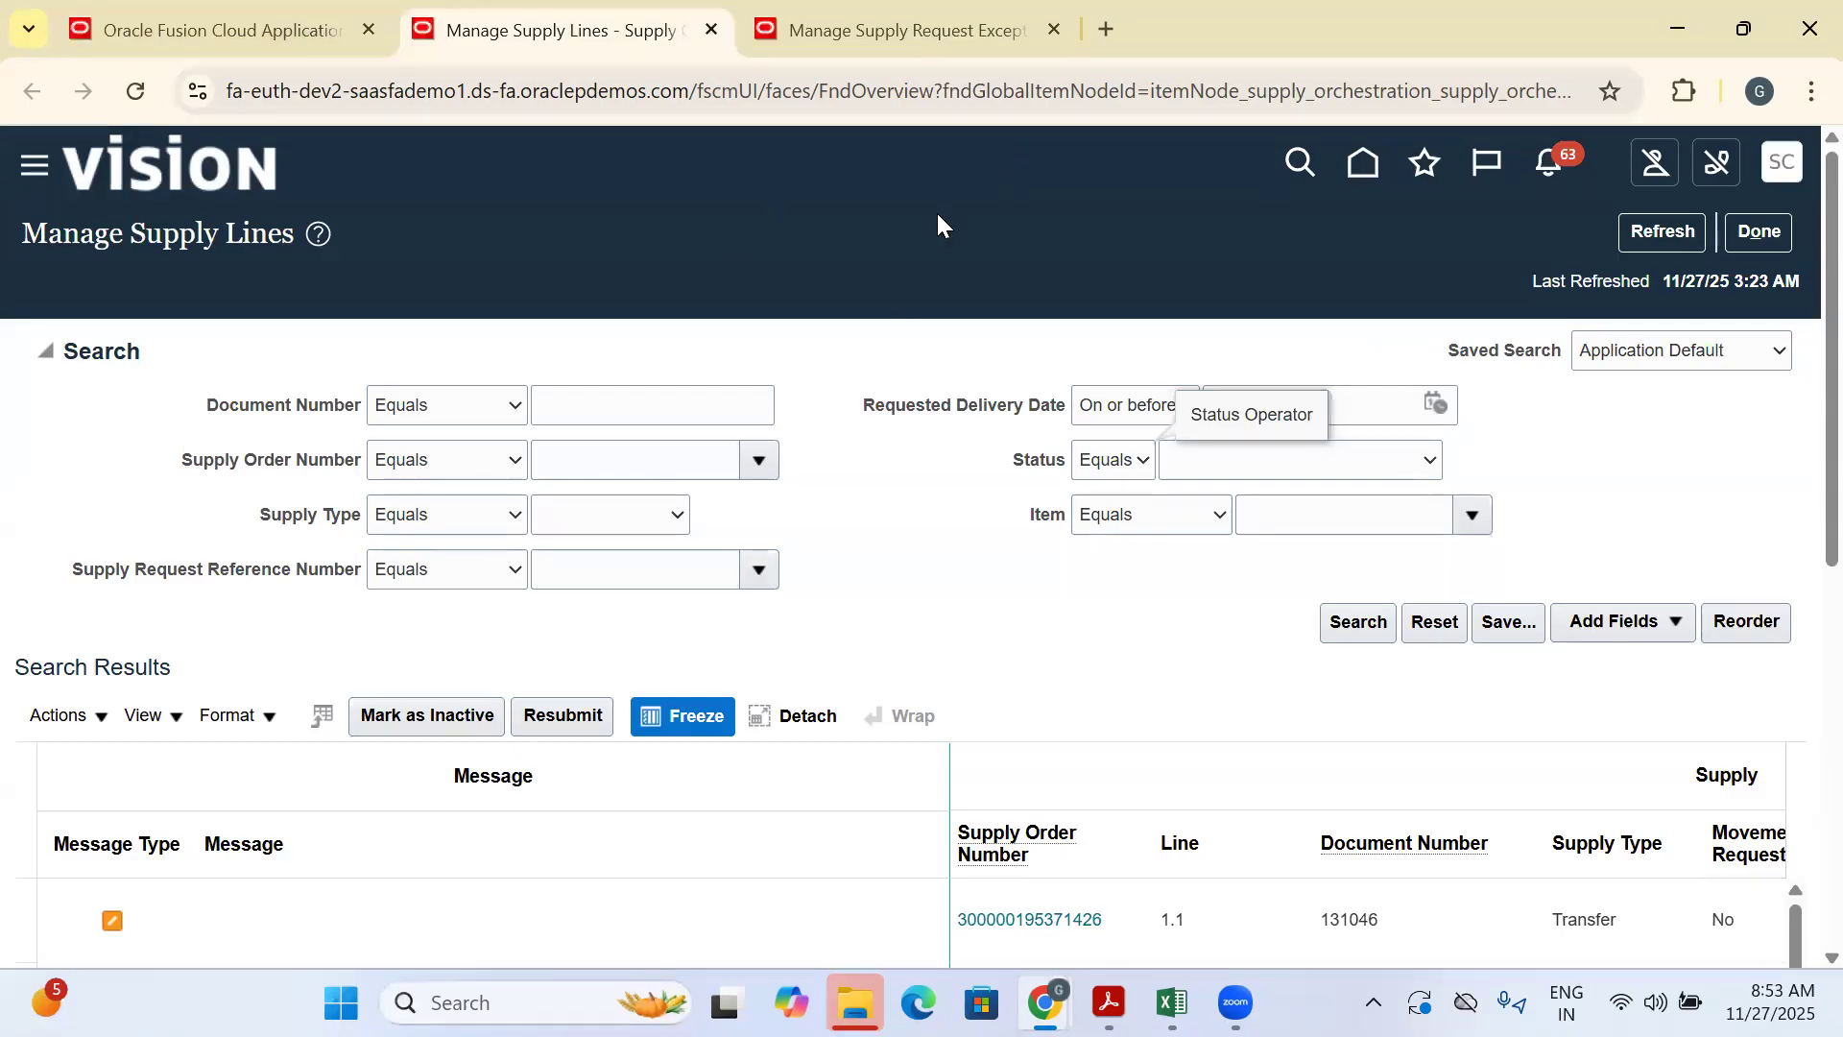
pyautogui.scroll(-2, 936, 219)
pyautogui.scroll(2, 816, 370)
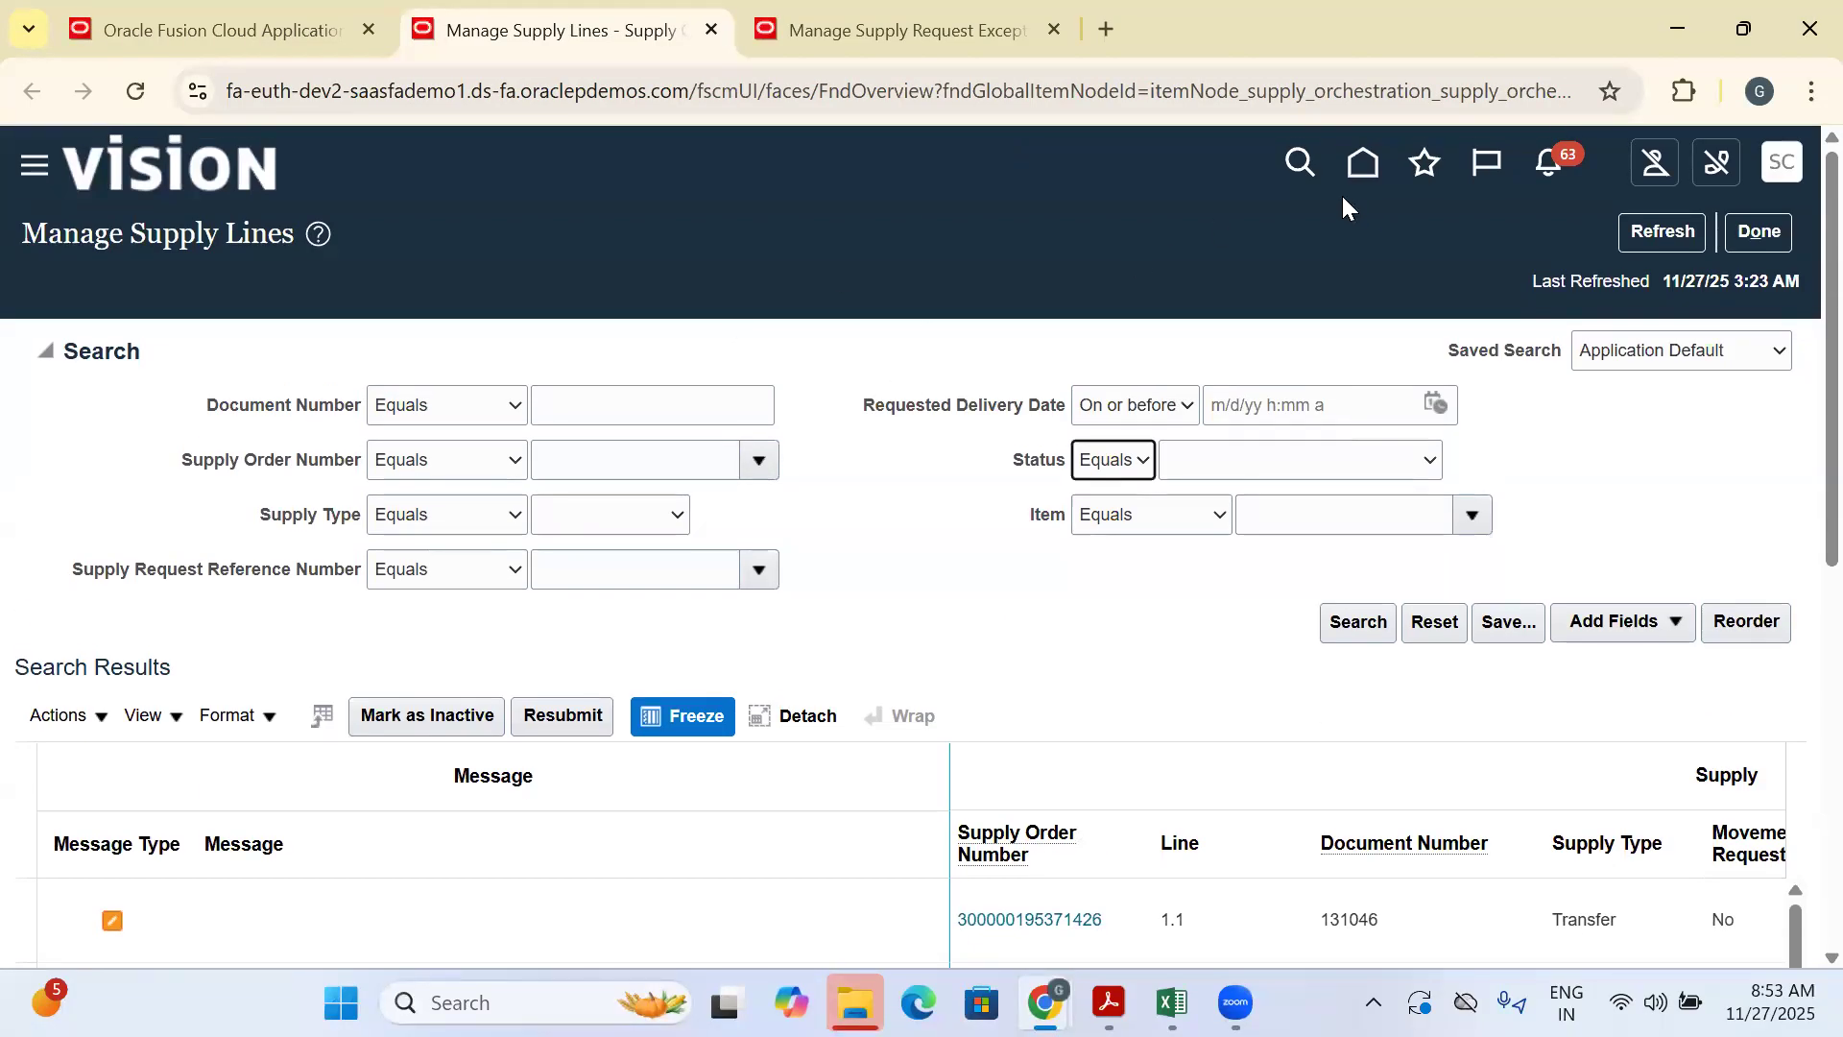
pyautogui.click(1365, 169)
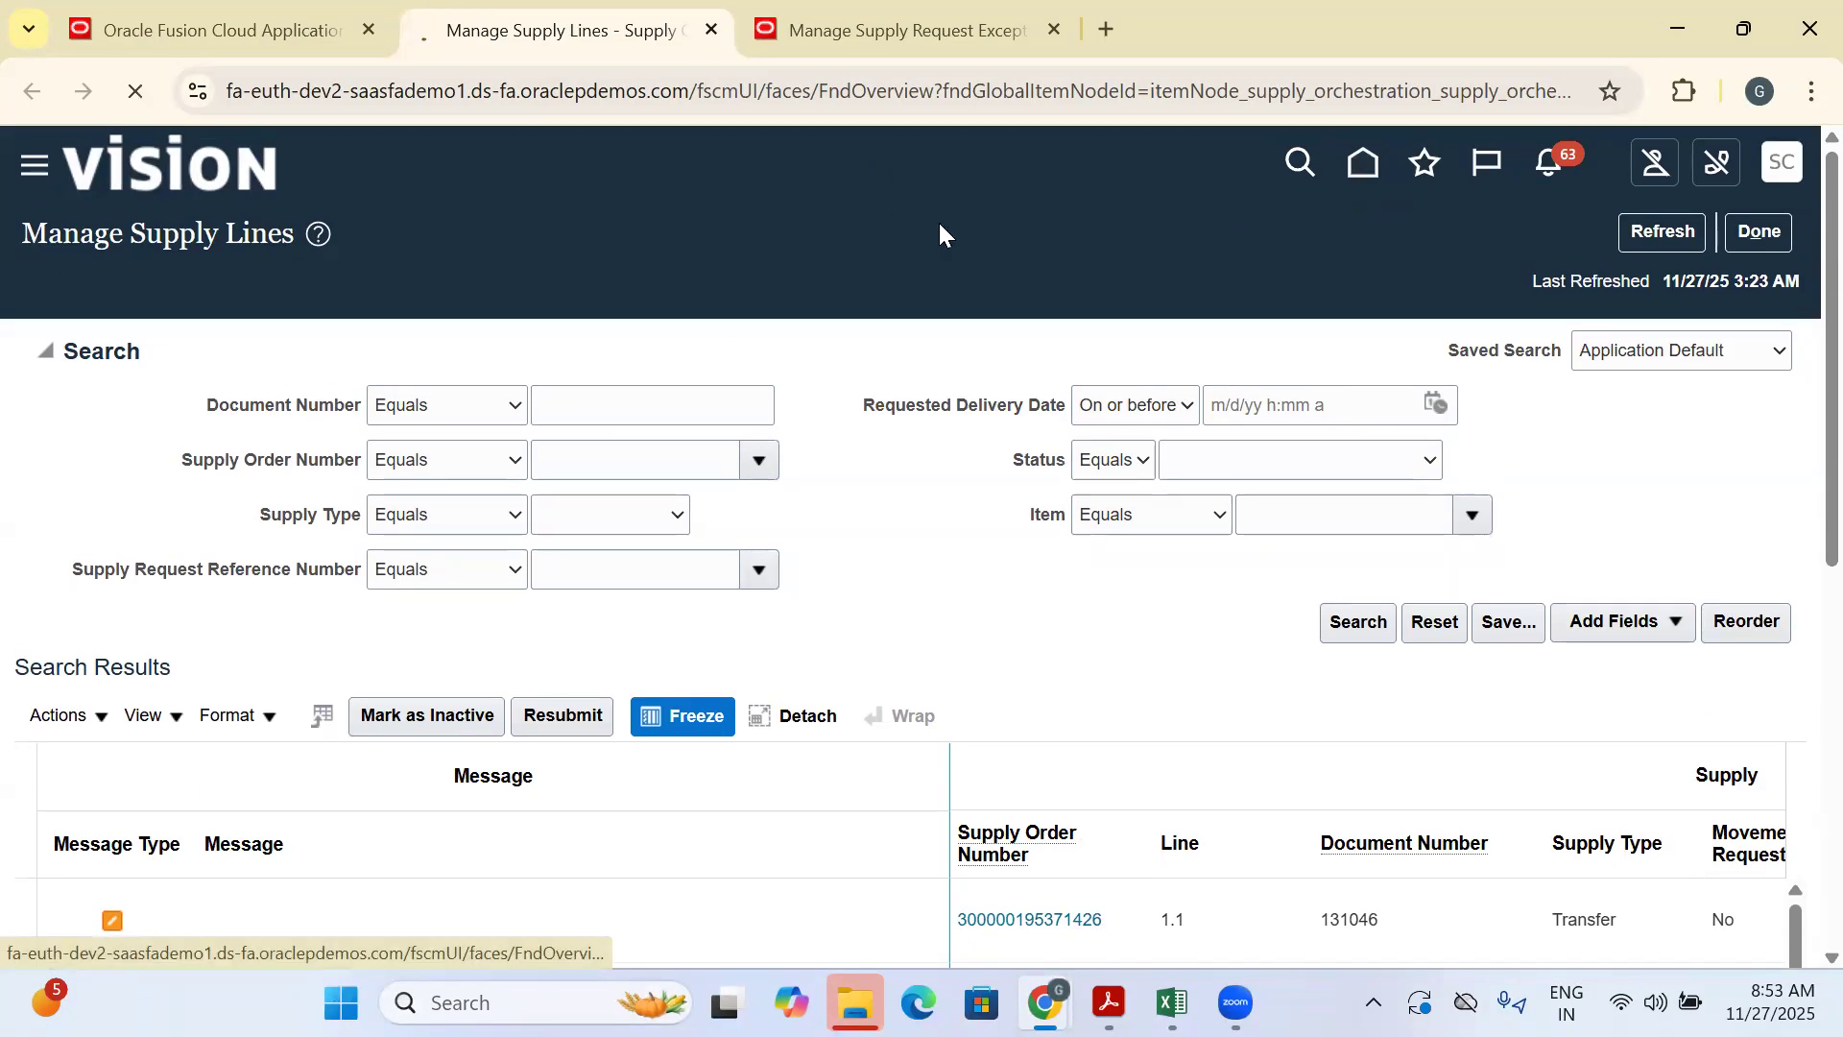
# Switch to the Excel workbook, select the batch number in cell D703, and return to the Oracle home page in Chrome
pyautogui.click(1171, 1002)
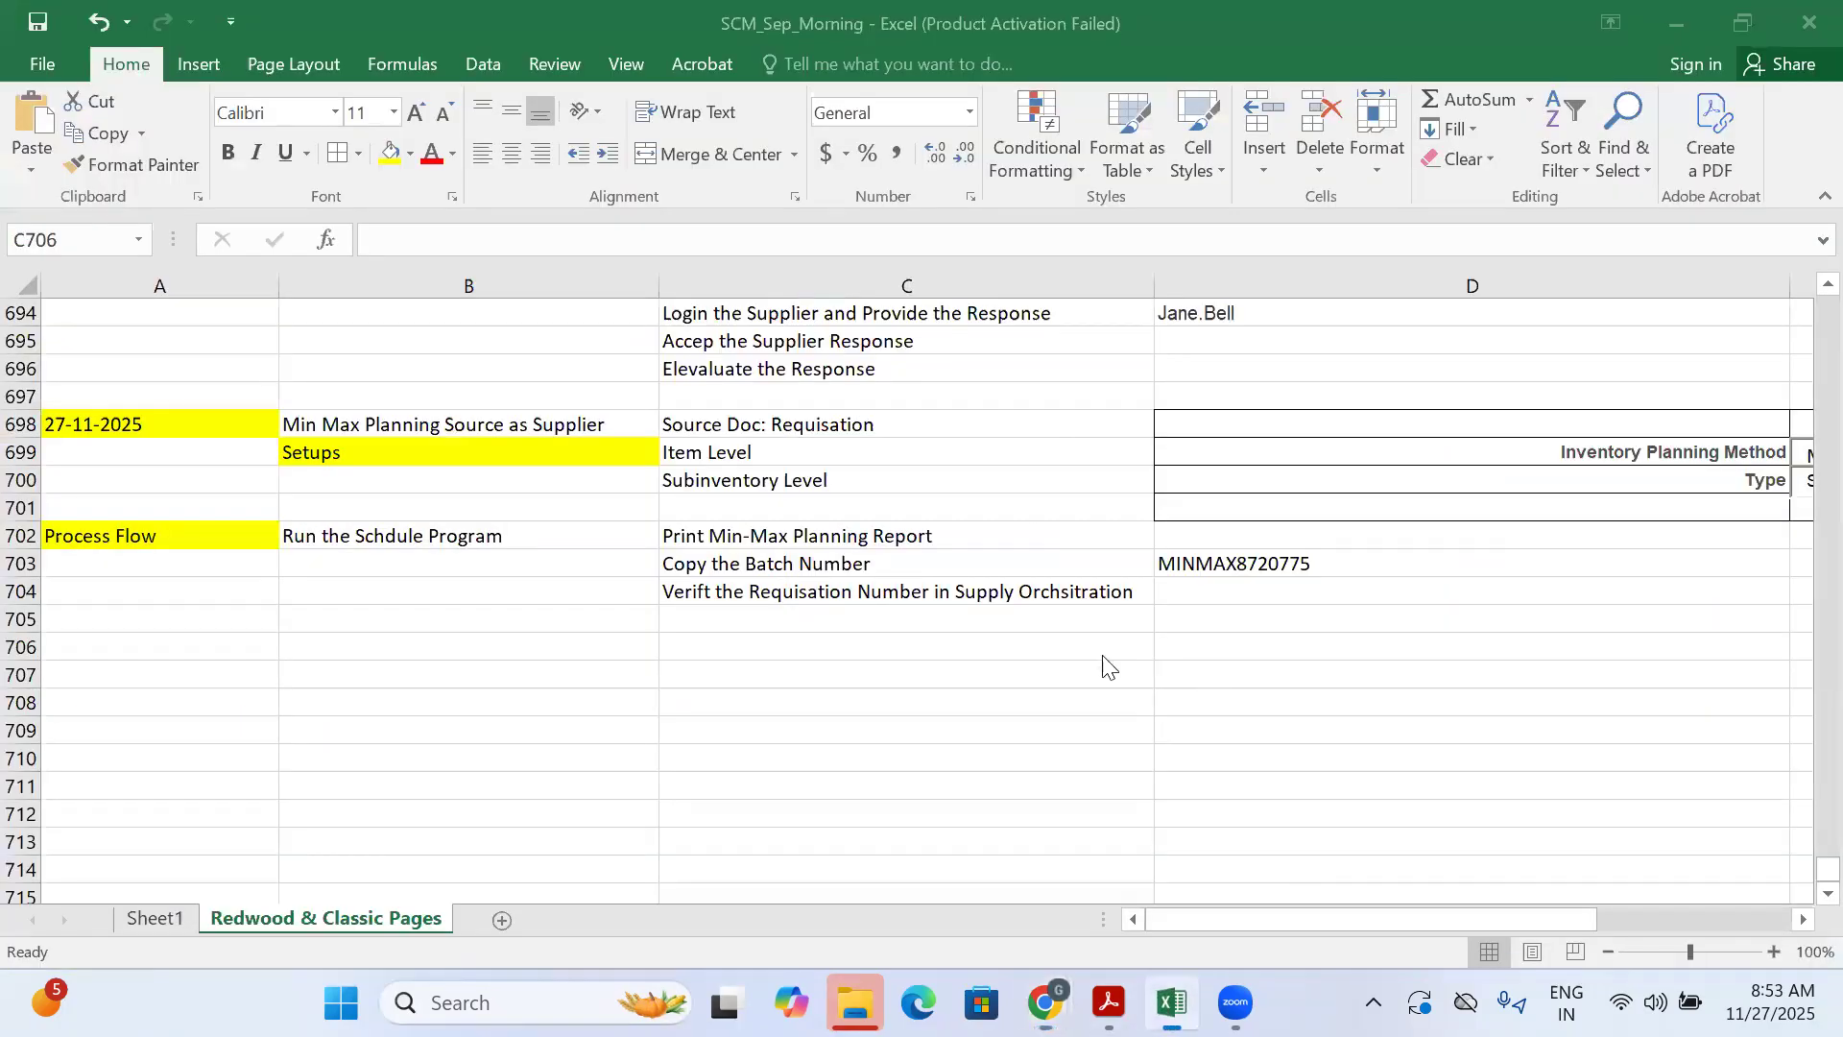
pyautogui.click(1232, 540)
pyautogui.click(1232, 566)
pyautogui.click(1045, 1002)
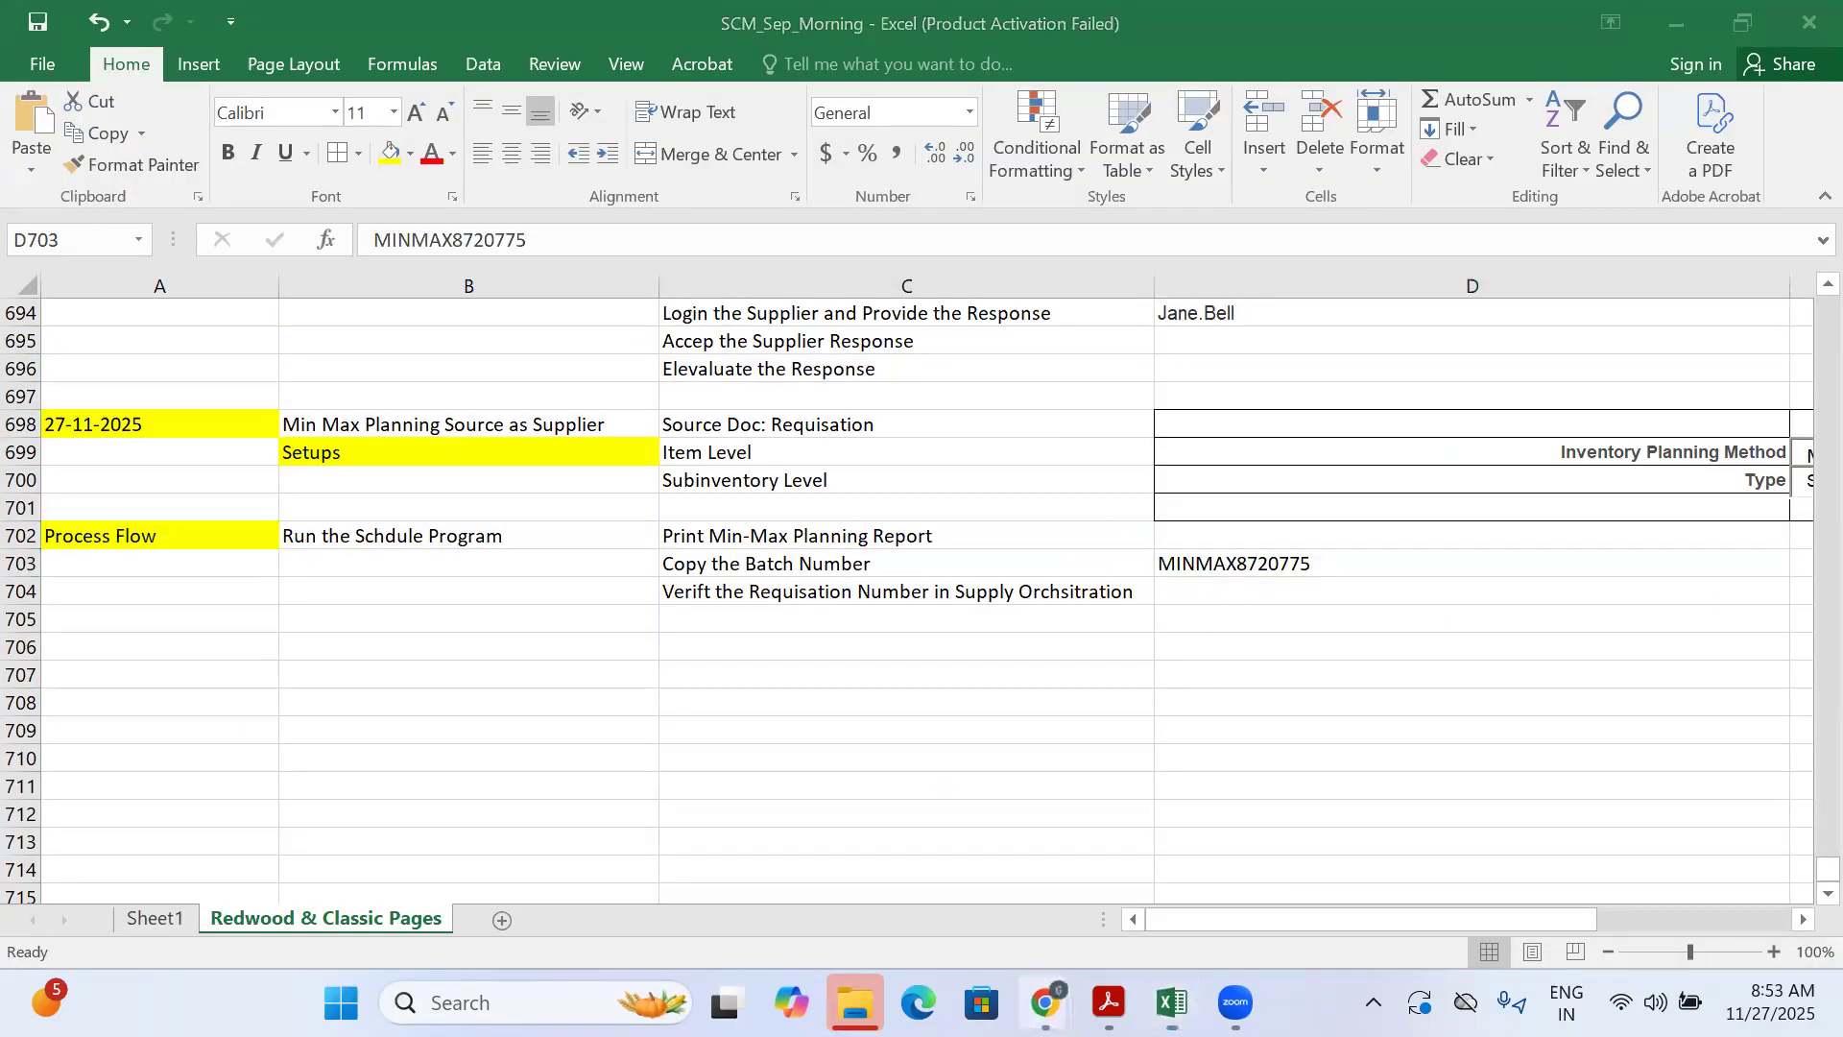
pyautogui.click(884, 863)
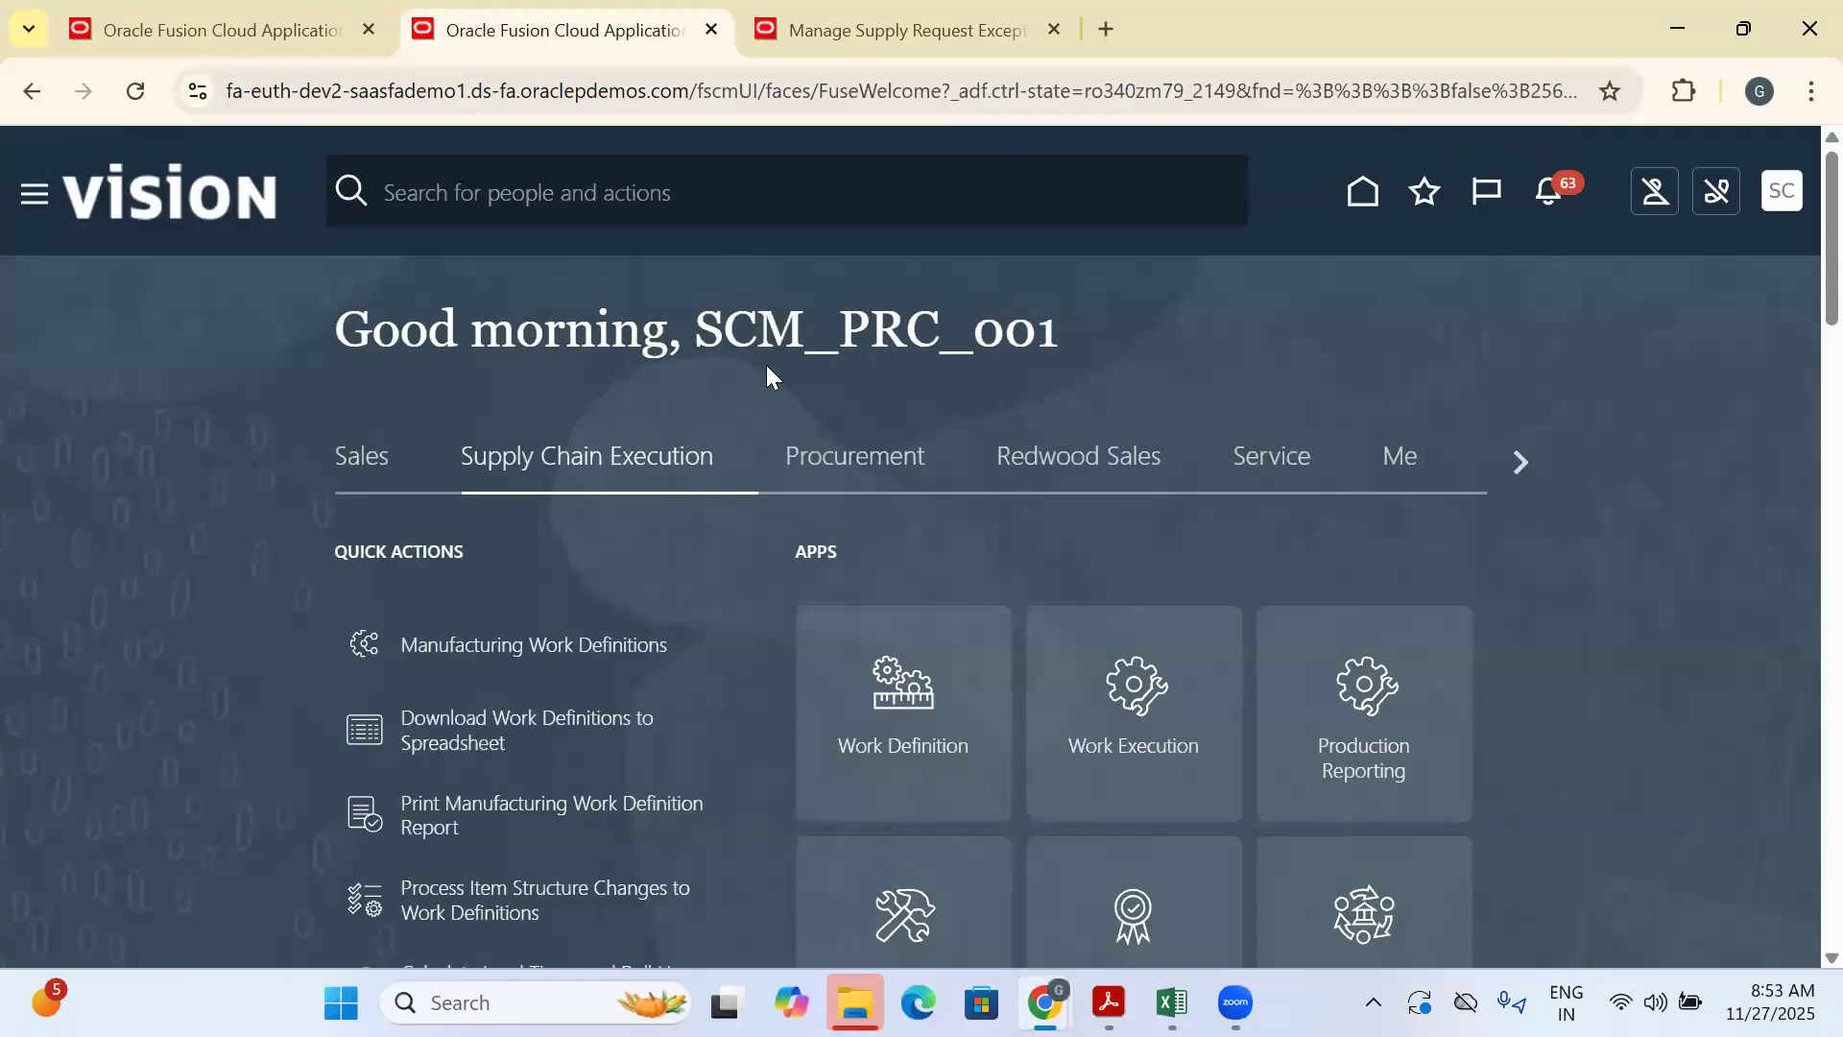
# Go back to Manage Supply Request Exceptions and close the exception message
pyautogui.click(837, 18)
pyautogui.click(322, 19)
pyautogui.click(527, 16)
pyautogui.click(332, 27)
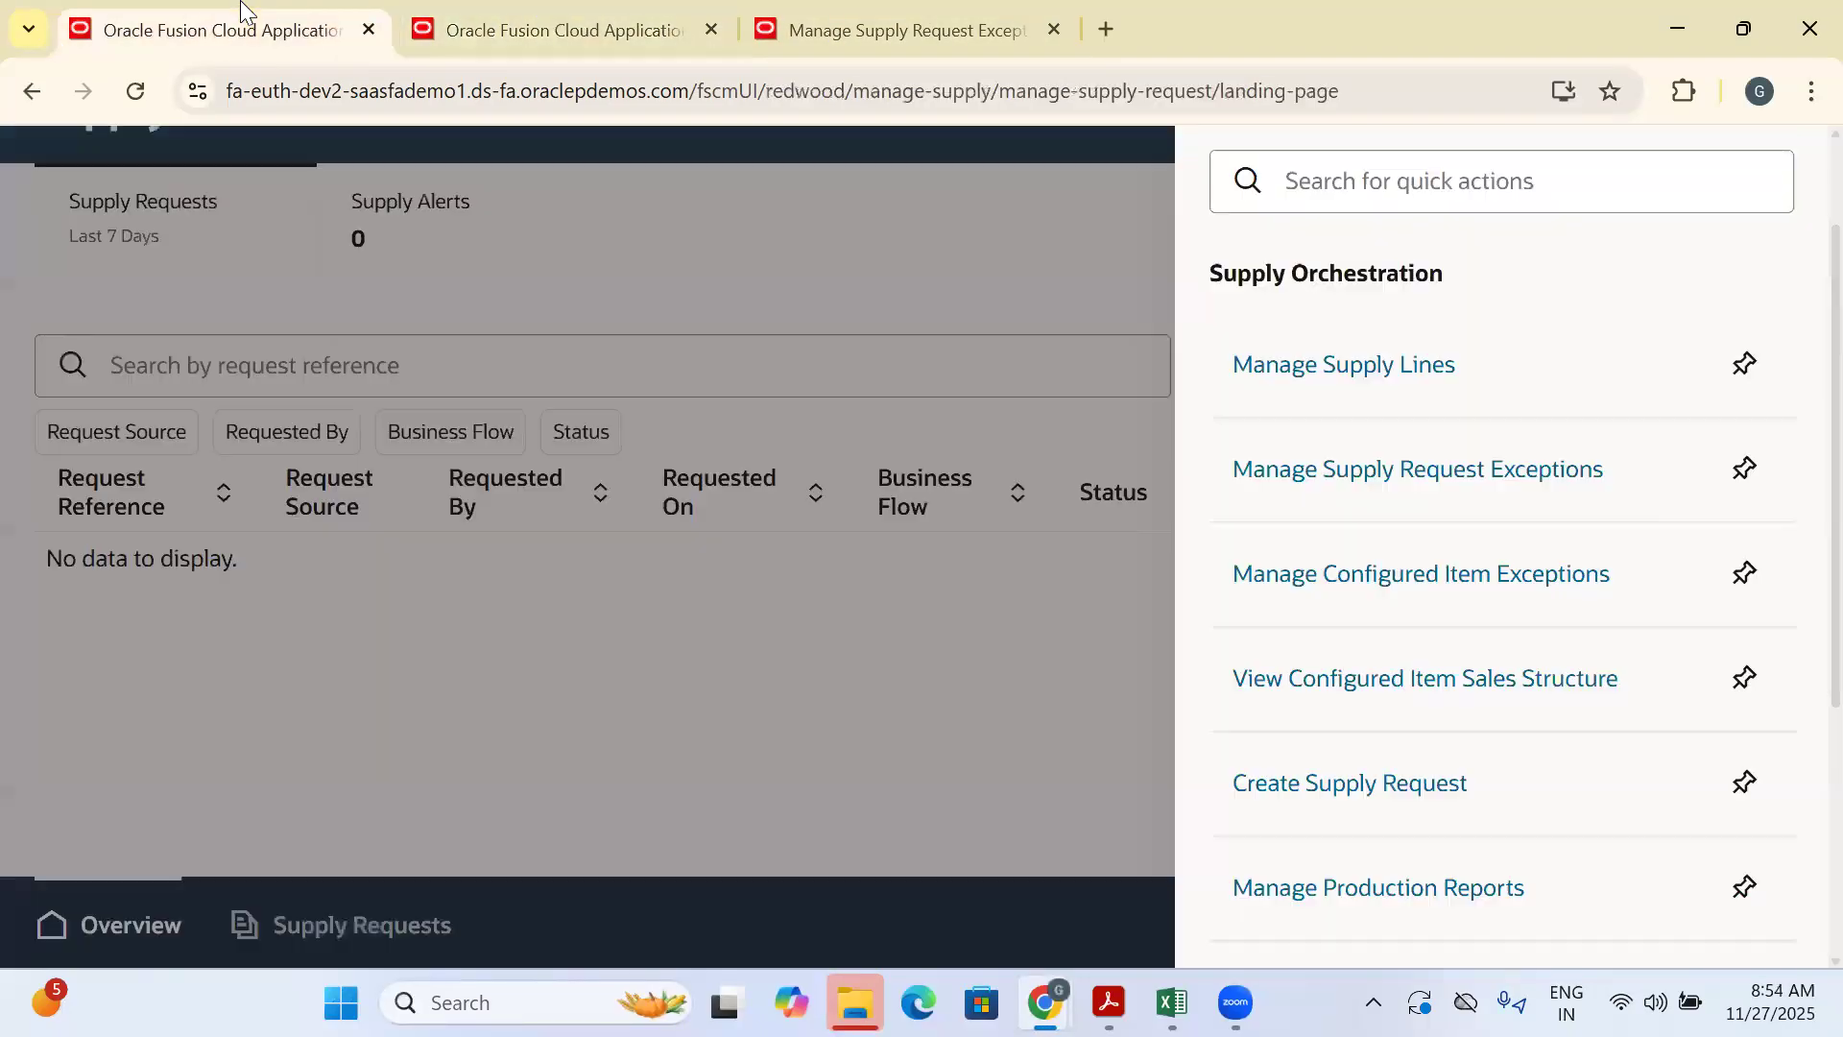
pyautogui.click(850, 21)
pyautogui.click(1343, 327)
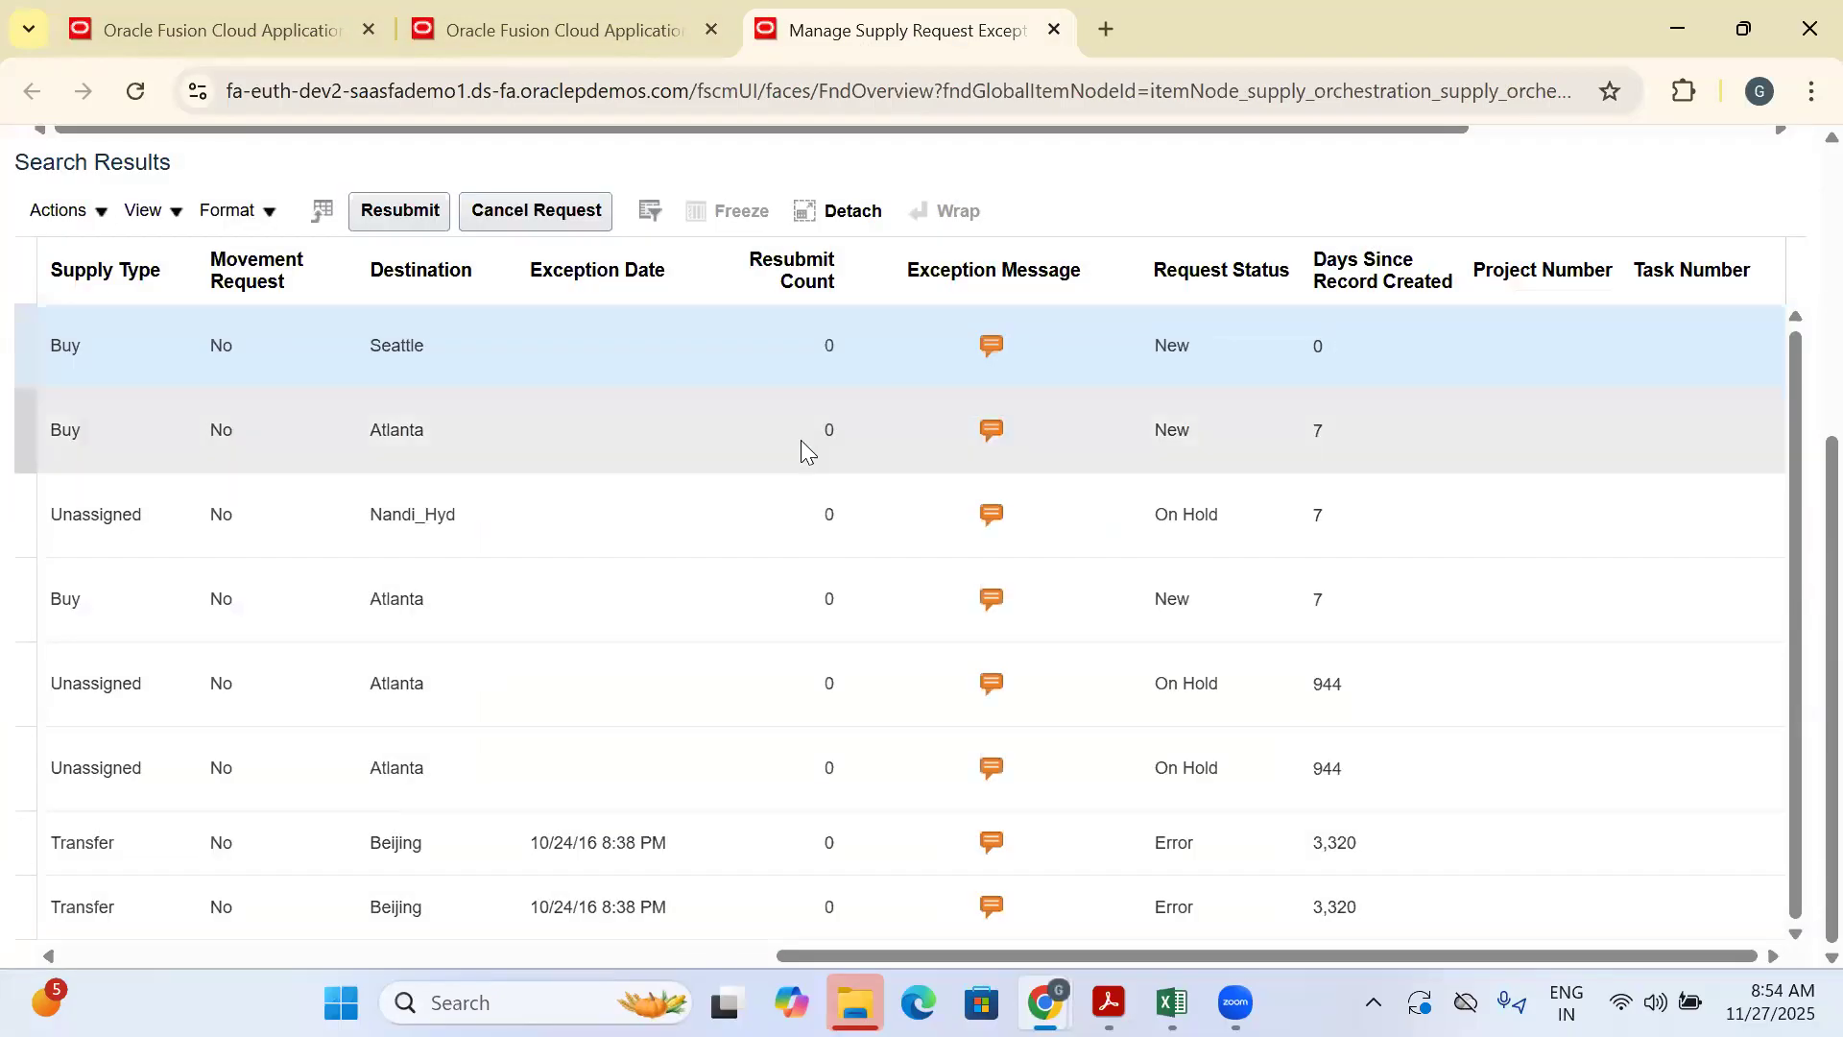
# Check the iPhone 16 request's reference on Manage Supply Request Exceptions against the batch number in the Excel workbook, then return to Chrome
pyautogui.scroll(3, 1353, 390)
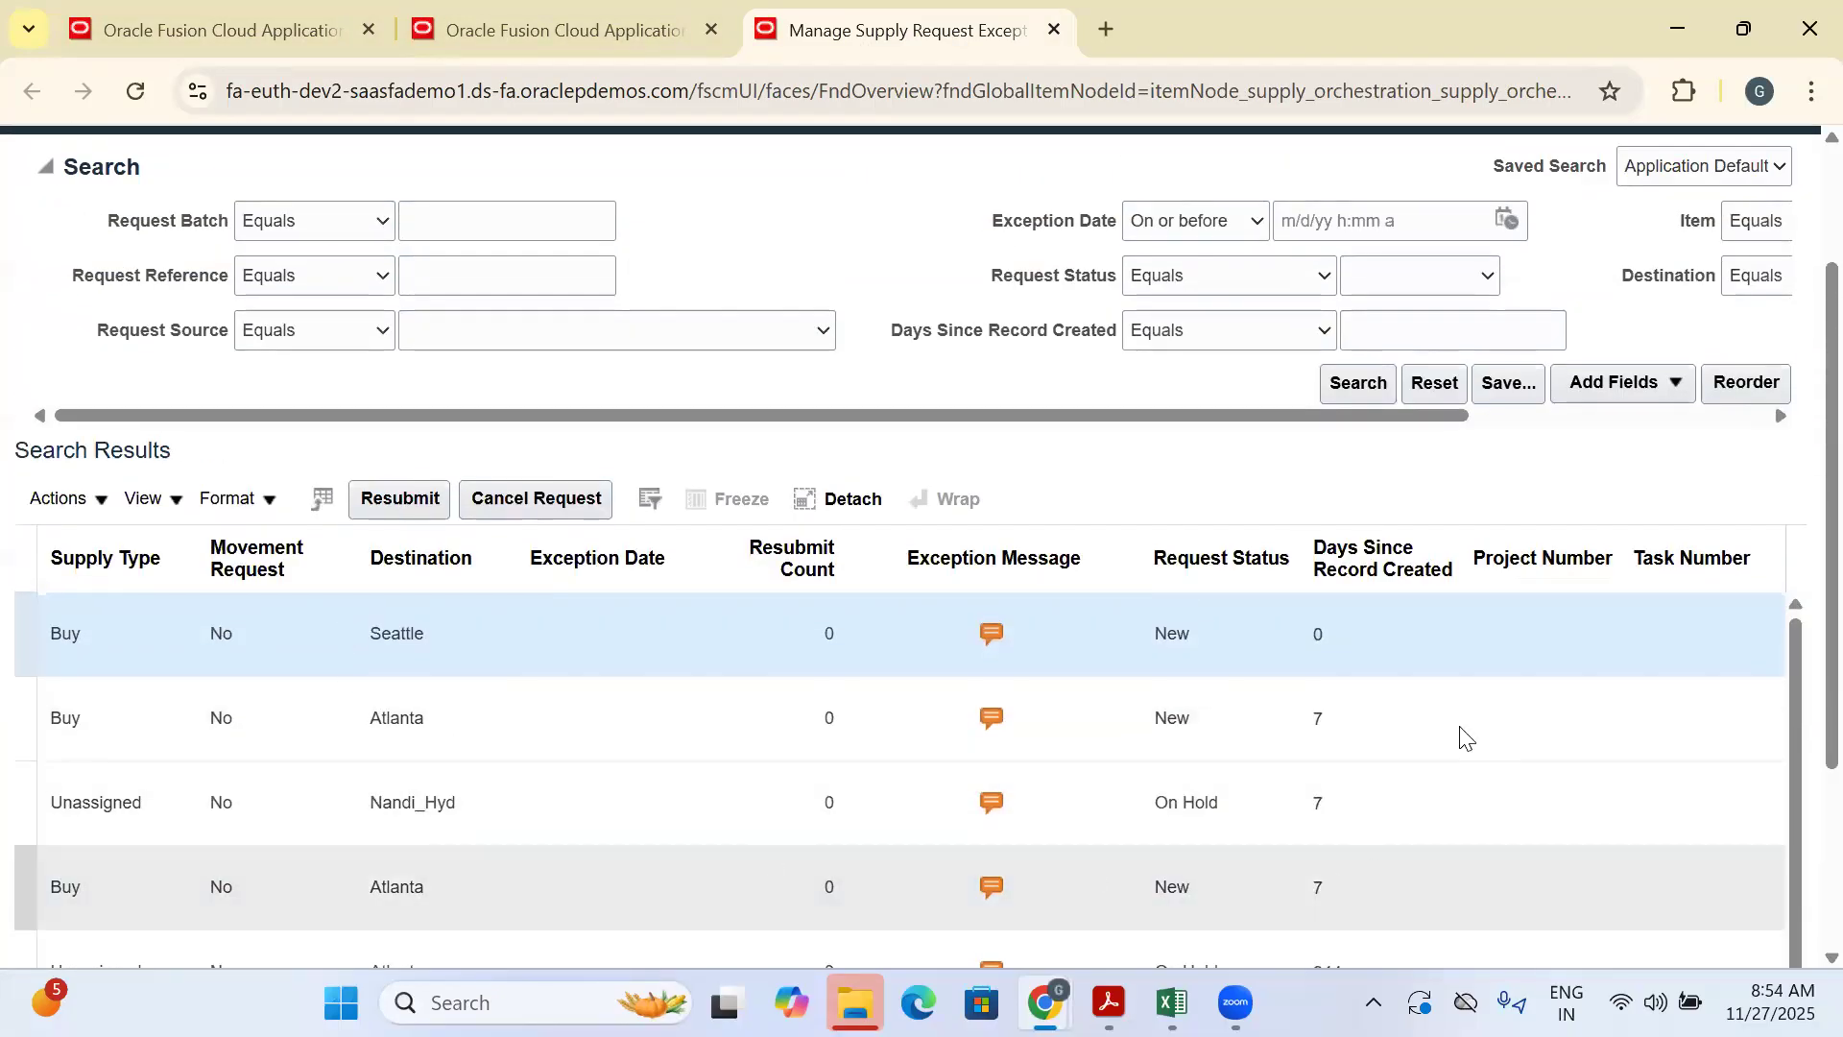
pyautogui.scroll(-3, 1799, 403)
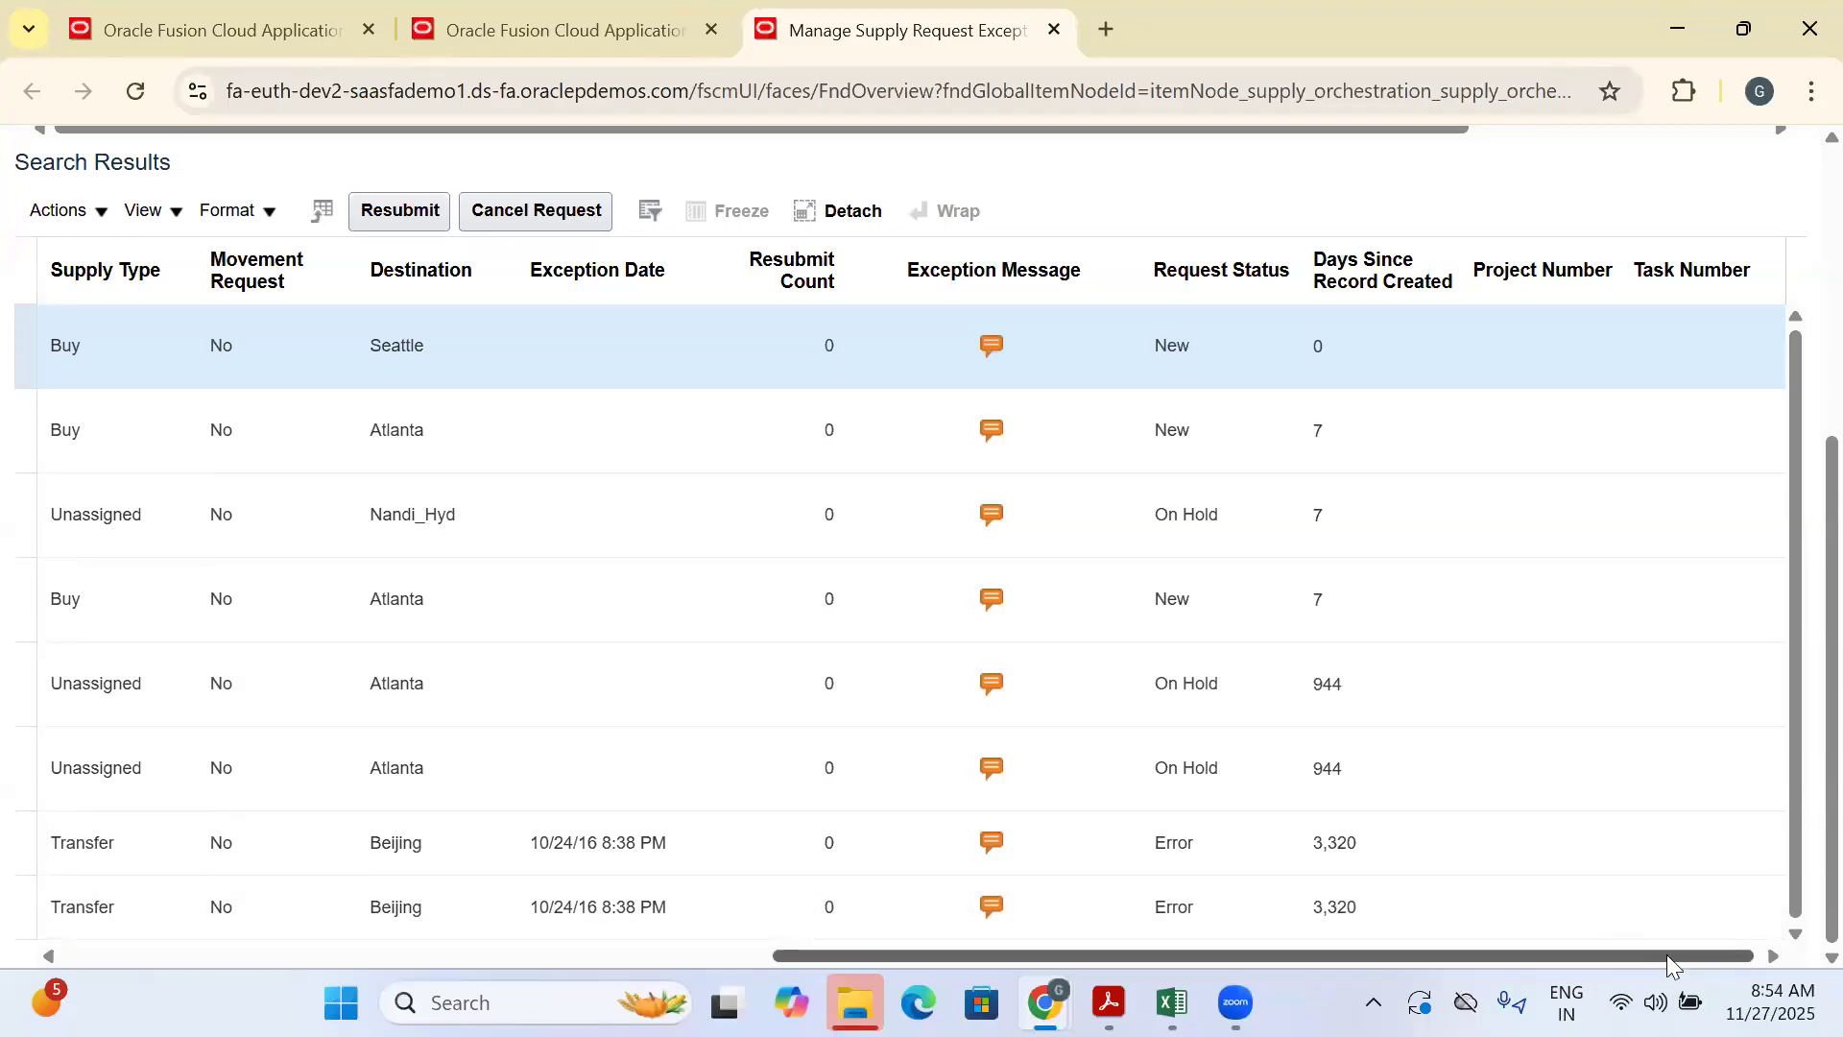
pyautogui.moveTo(1666, 955); pyautogui.dragTo(954, 955)
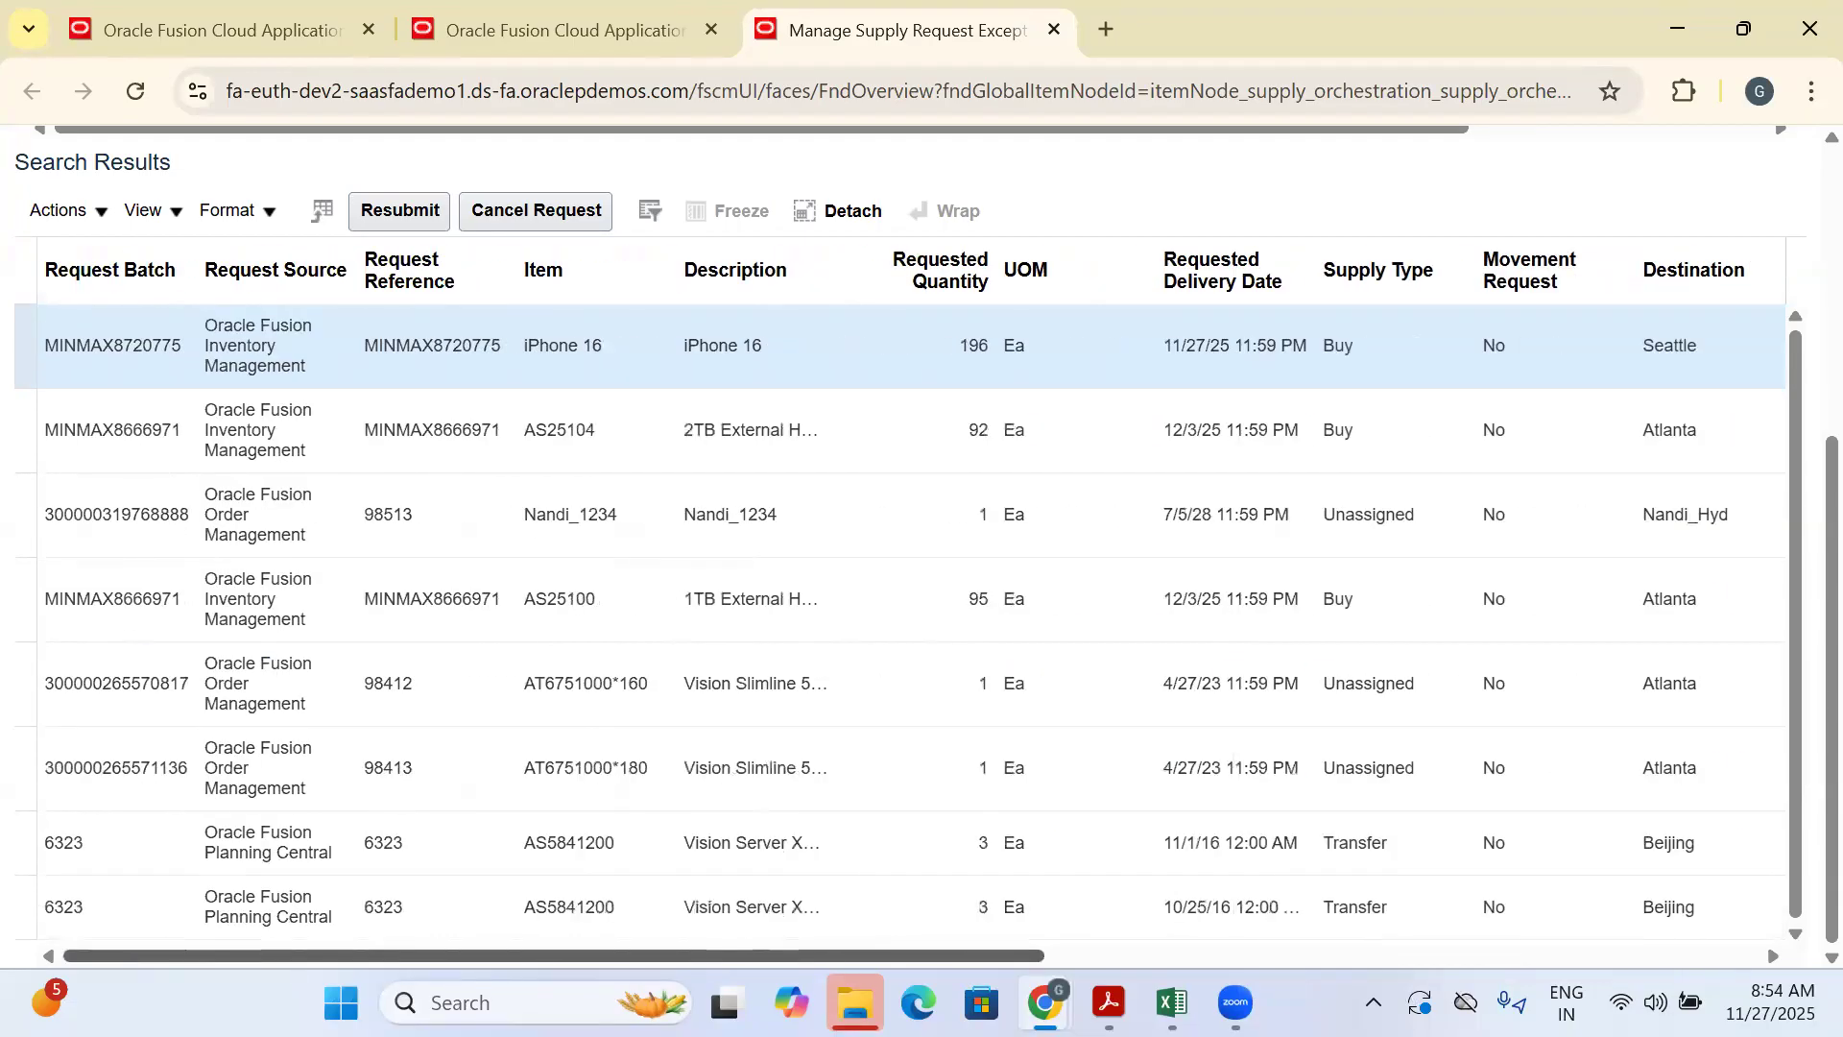
pyautogui.doubleClick(391, 348)
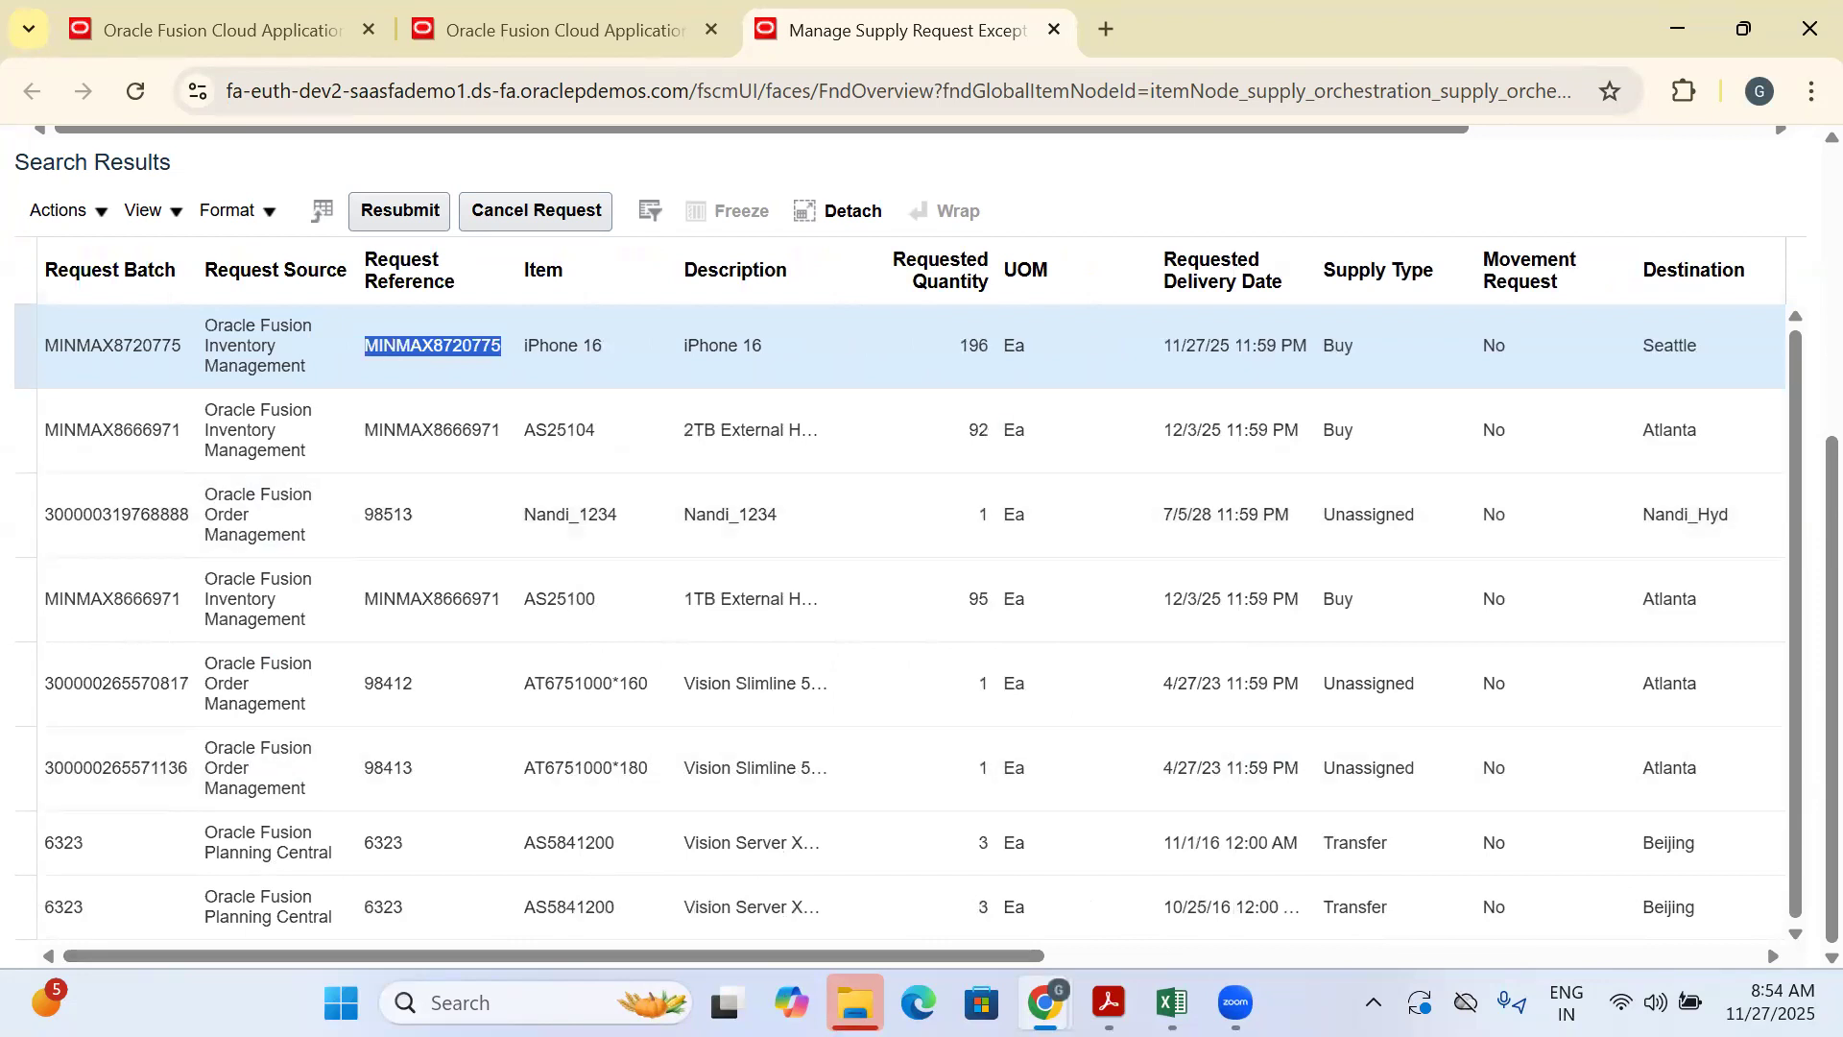
pyautogui.click(1171, 1002)
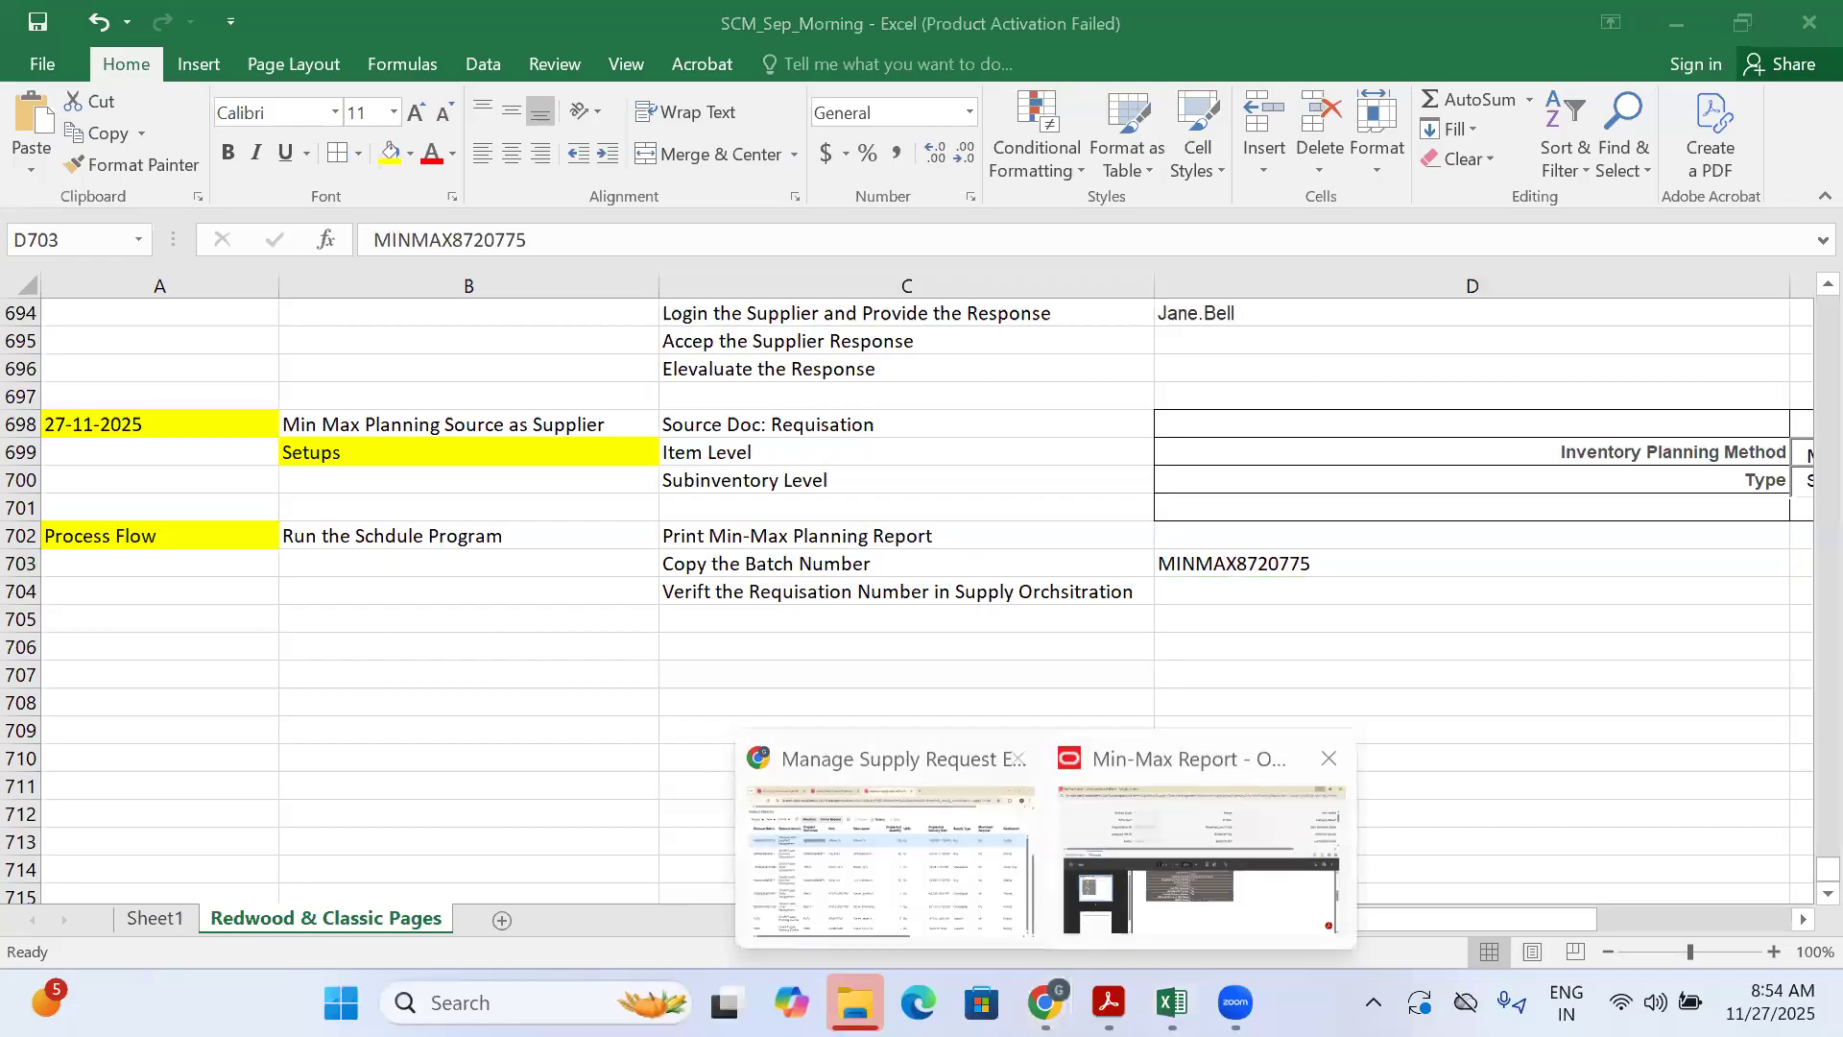
pyautogui.click(758, 859)
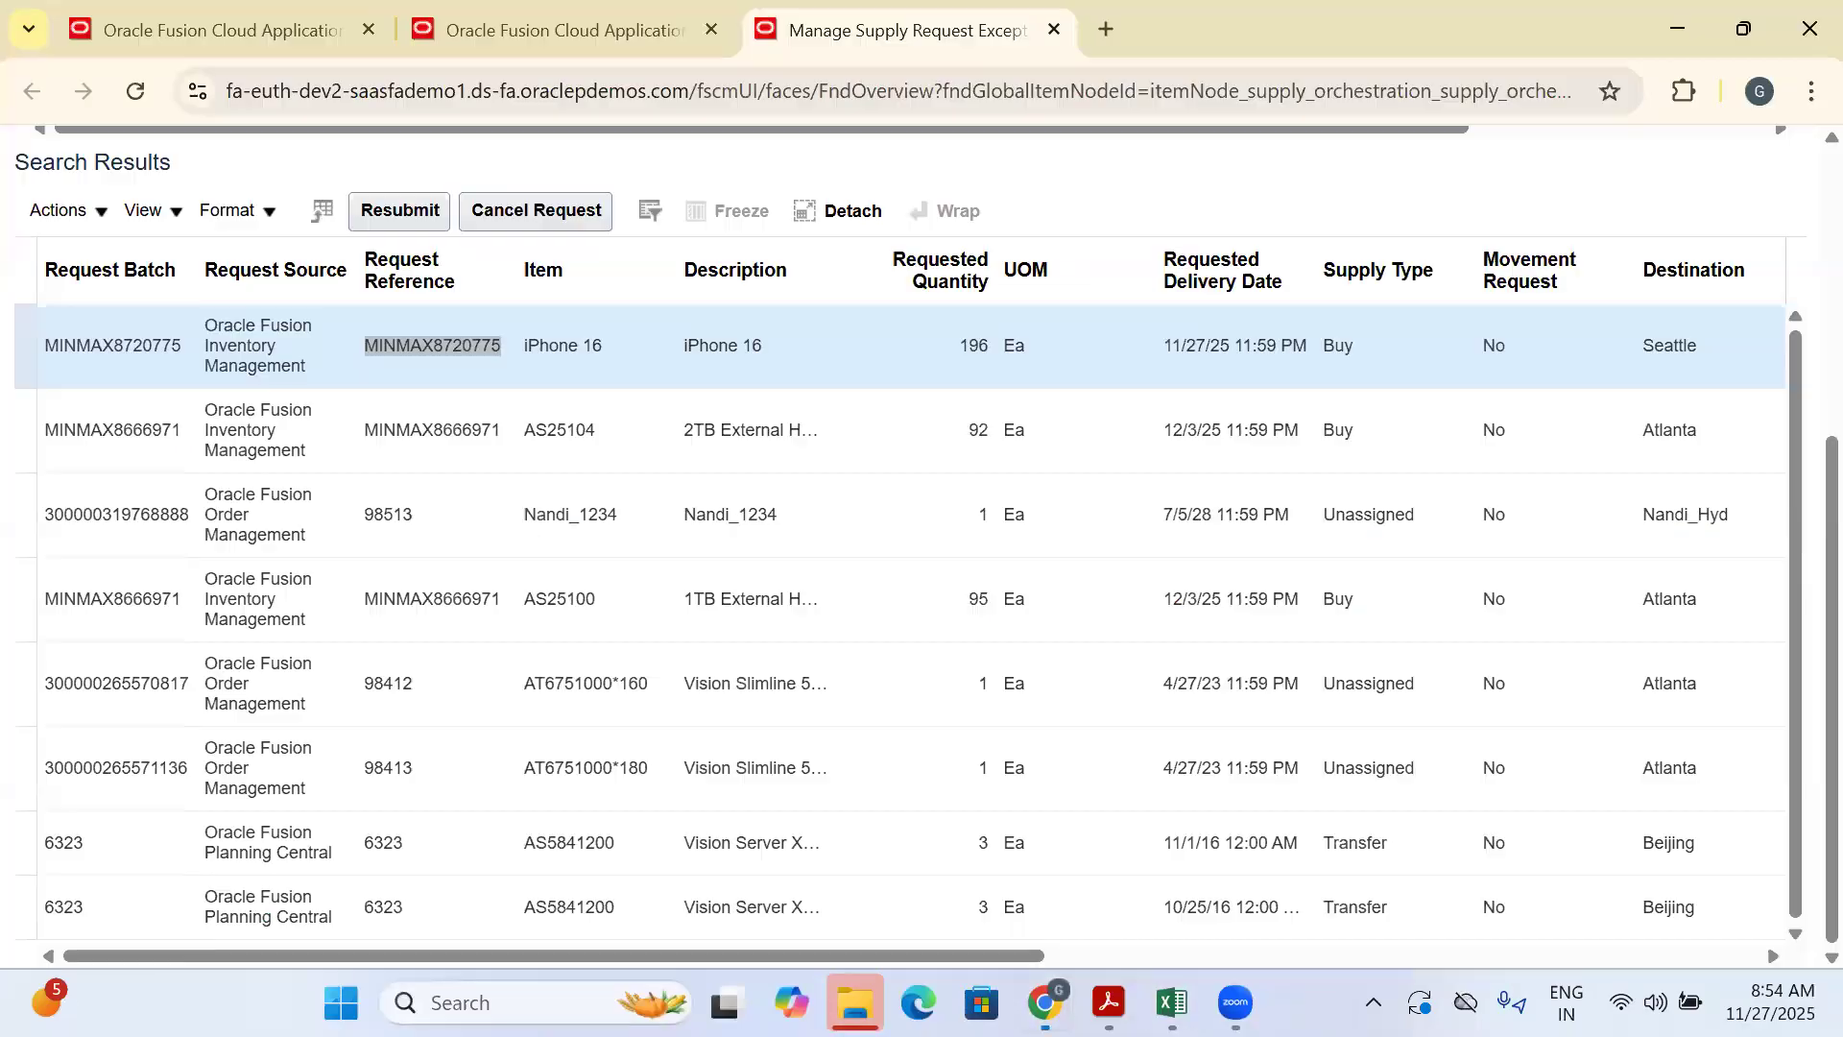
# Switch to the Oracle home page and open the Scheduled Processes work area from the Tools apps
pyautogui.click(509, 13)
pyautogui.click(1509, 475)
pyautogui.click(1511, 472)
pyautogui.click(1511, 472)
pyautogui.click(1511, 472)
pyautogui.click(1510, 472)
pyautogui.click(1527, 453)
pyautogui.click(1526, 451)
pyautogui.click(1524, 463)
pyautogui.click(1524, 463)
pyautogui.click(566, 463)
pyautogui.scroll(-5, 1243, 418)
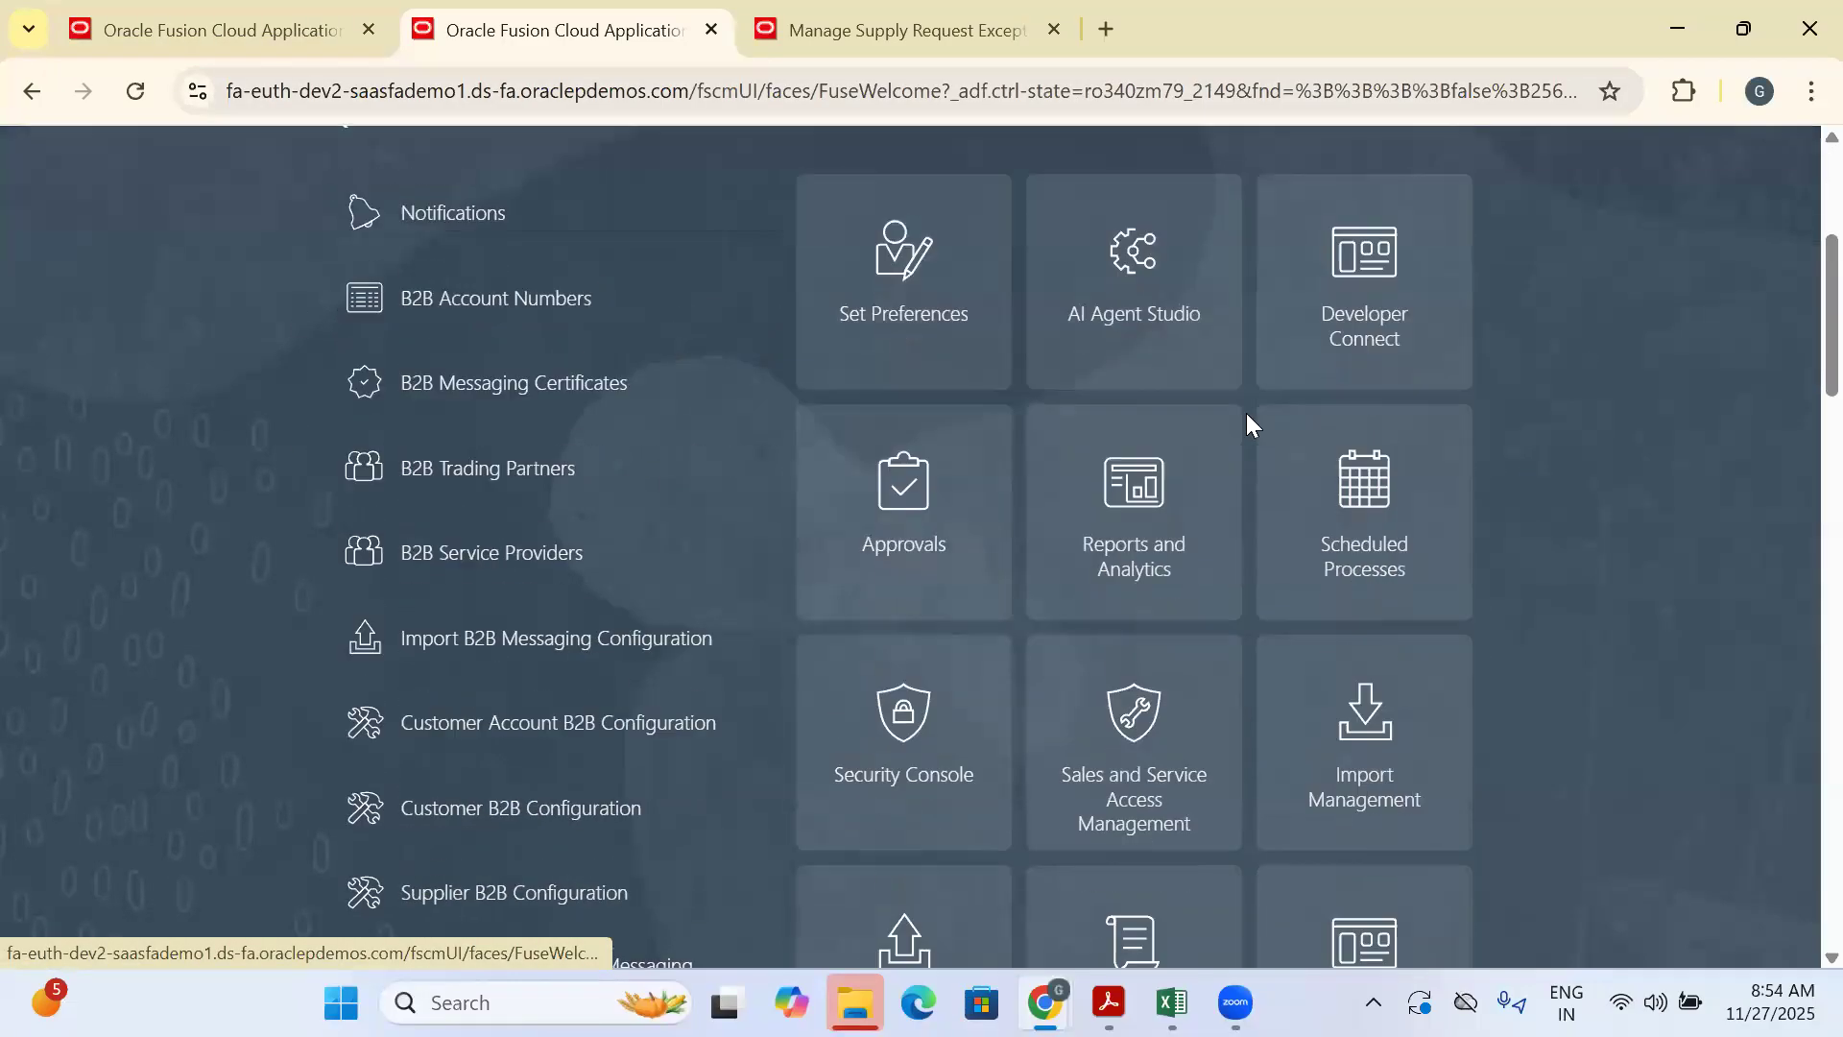
pyautogui.scroll(-2, 1047, 611)
pyautogui.click(1352, 380)
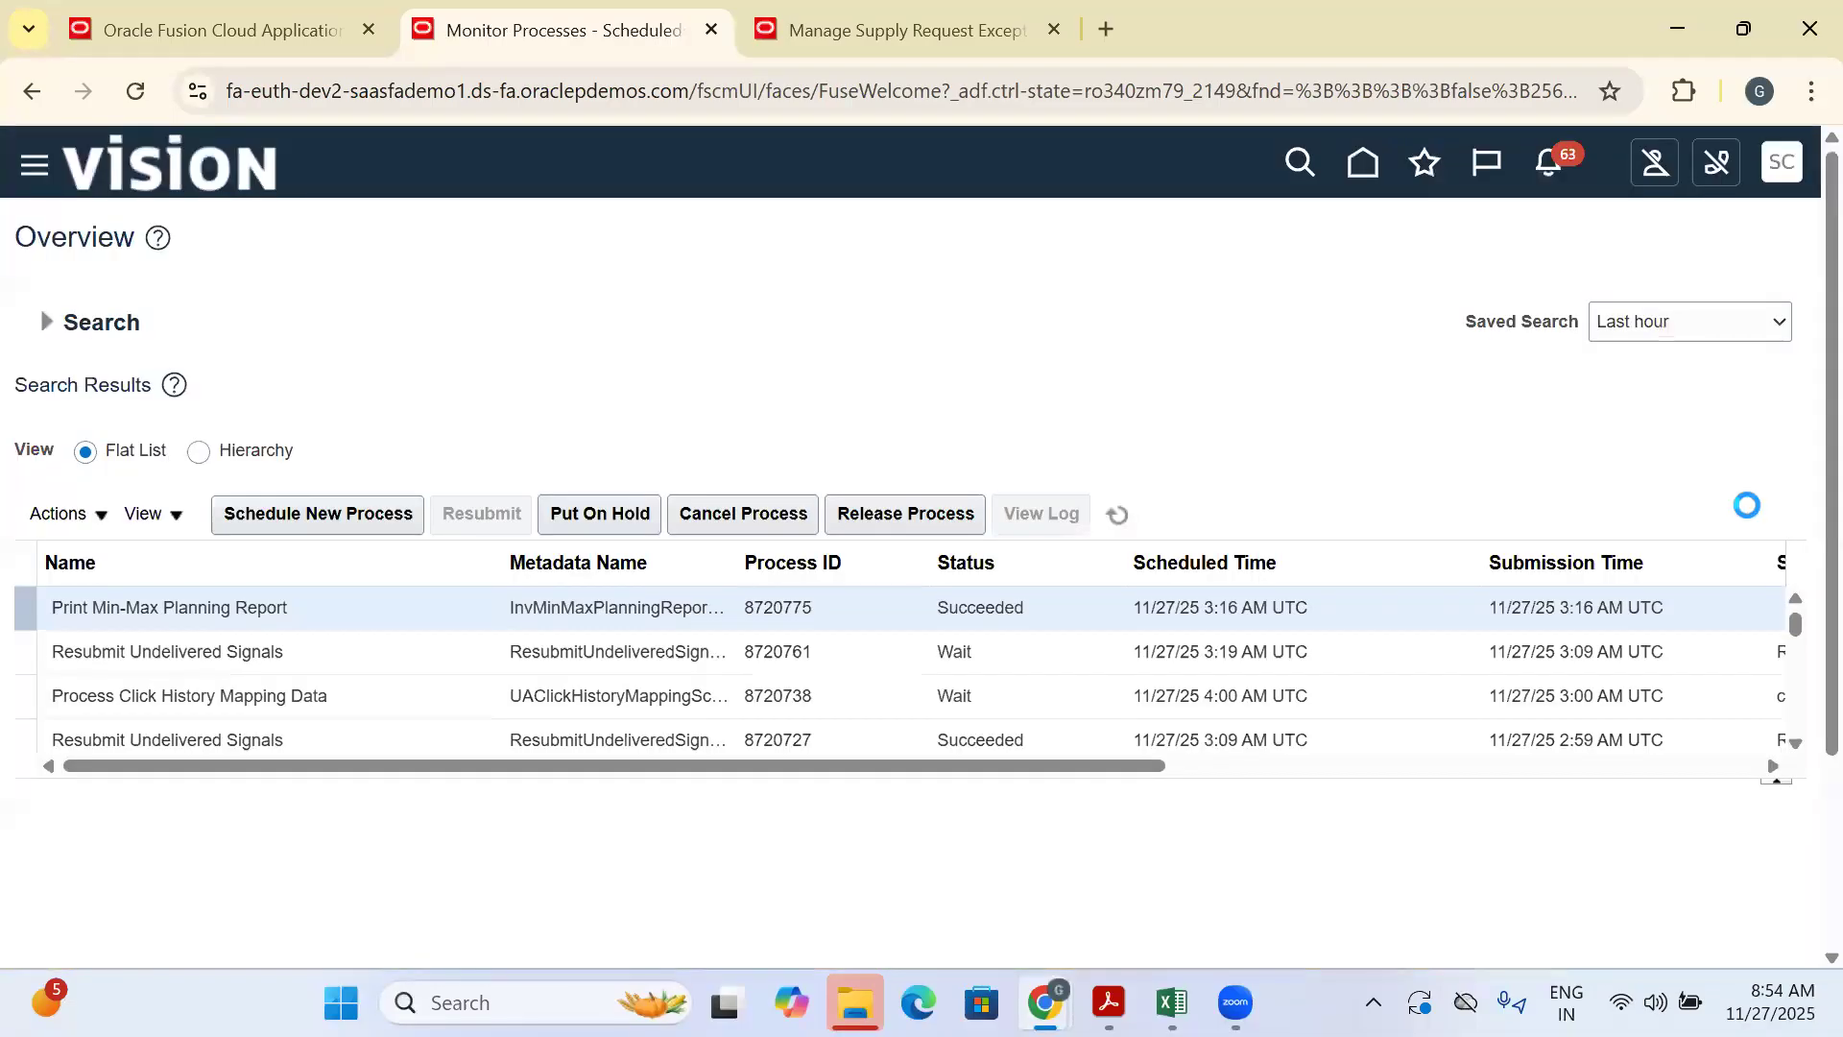
# Start a new scheduled job for Process Supply Chain Orchestration Interface, copying its name from the iPhone 16 request's exception message
pyautogui.click(292, 514)
pyautogui.click(321, 514)
pyautogui.click(576, 471)
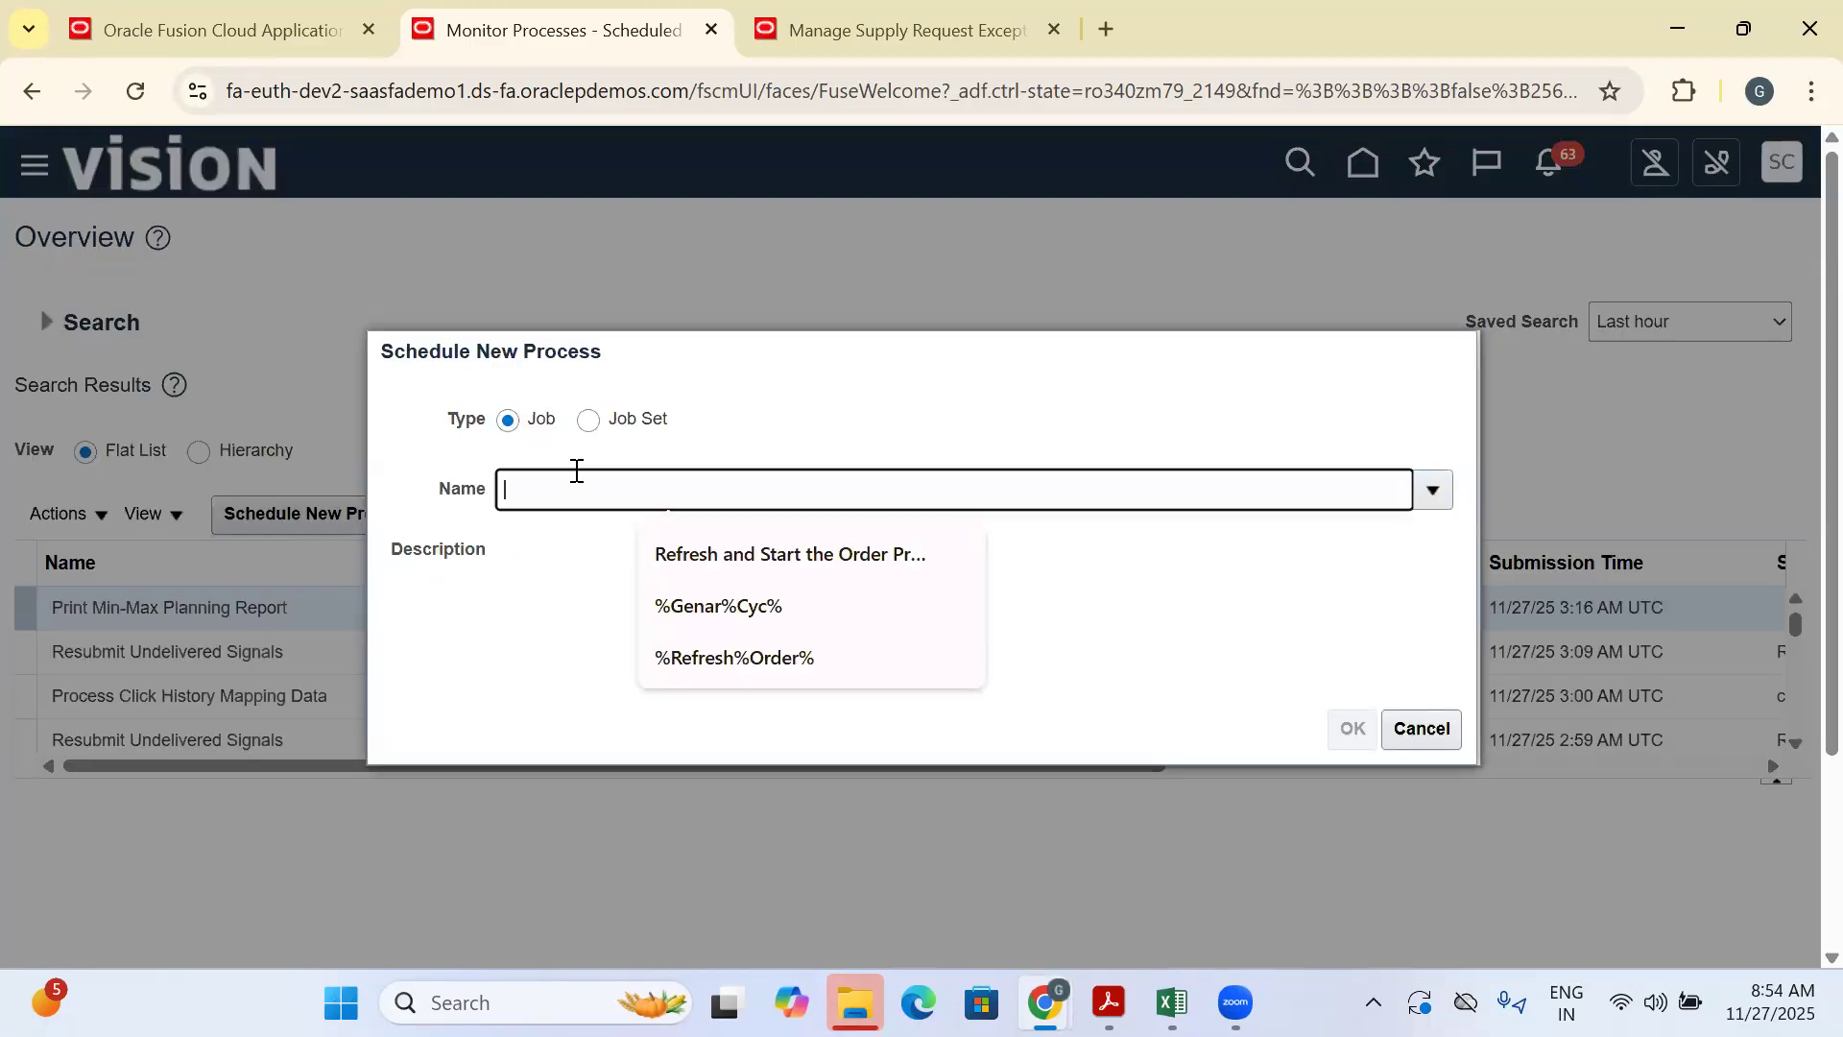
pyautogui.click(888, 29)
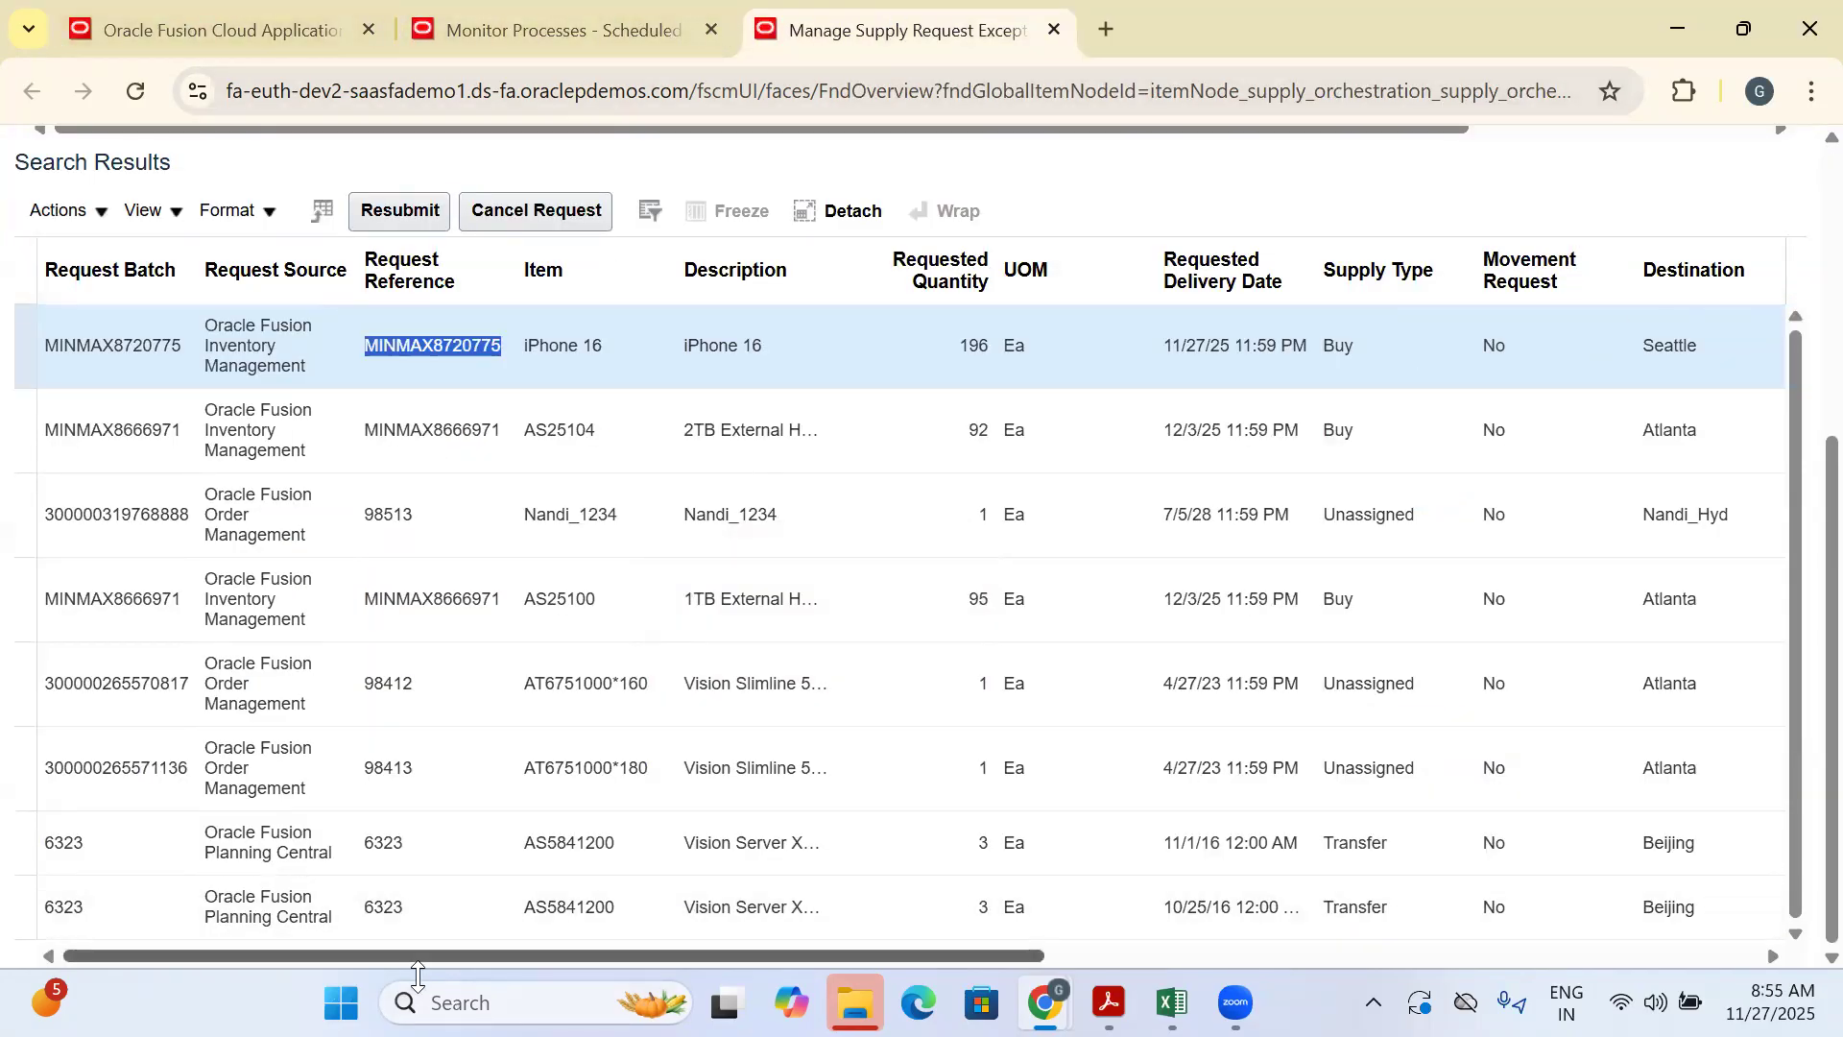
pyautogui.hscroll(10, 418, 974)
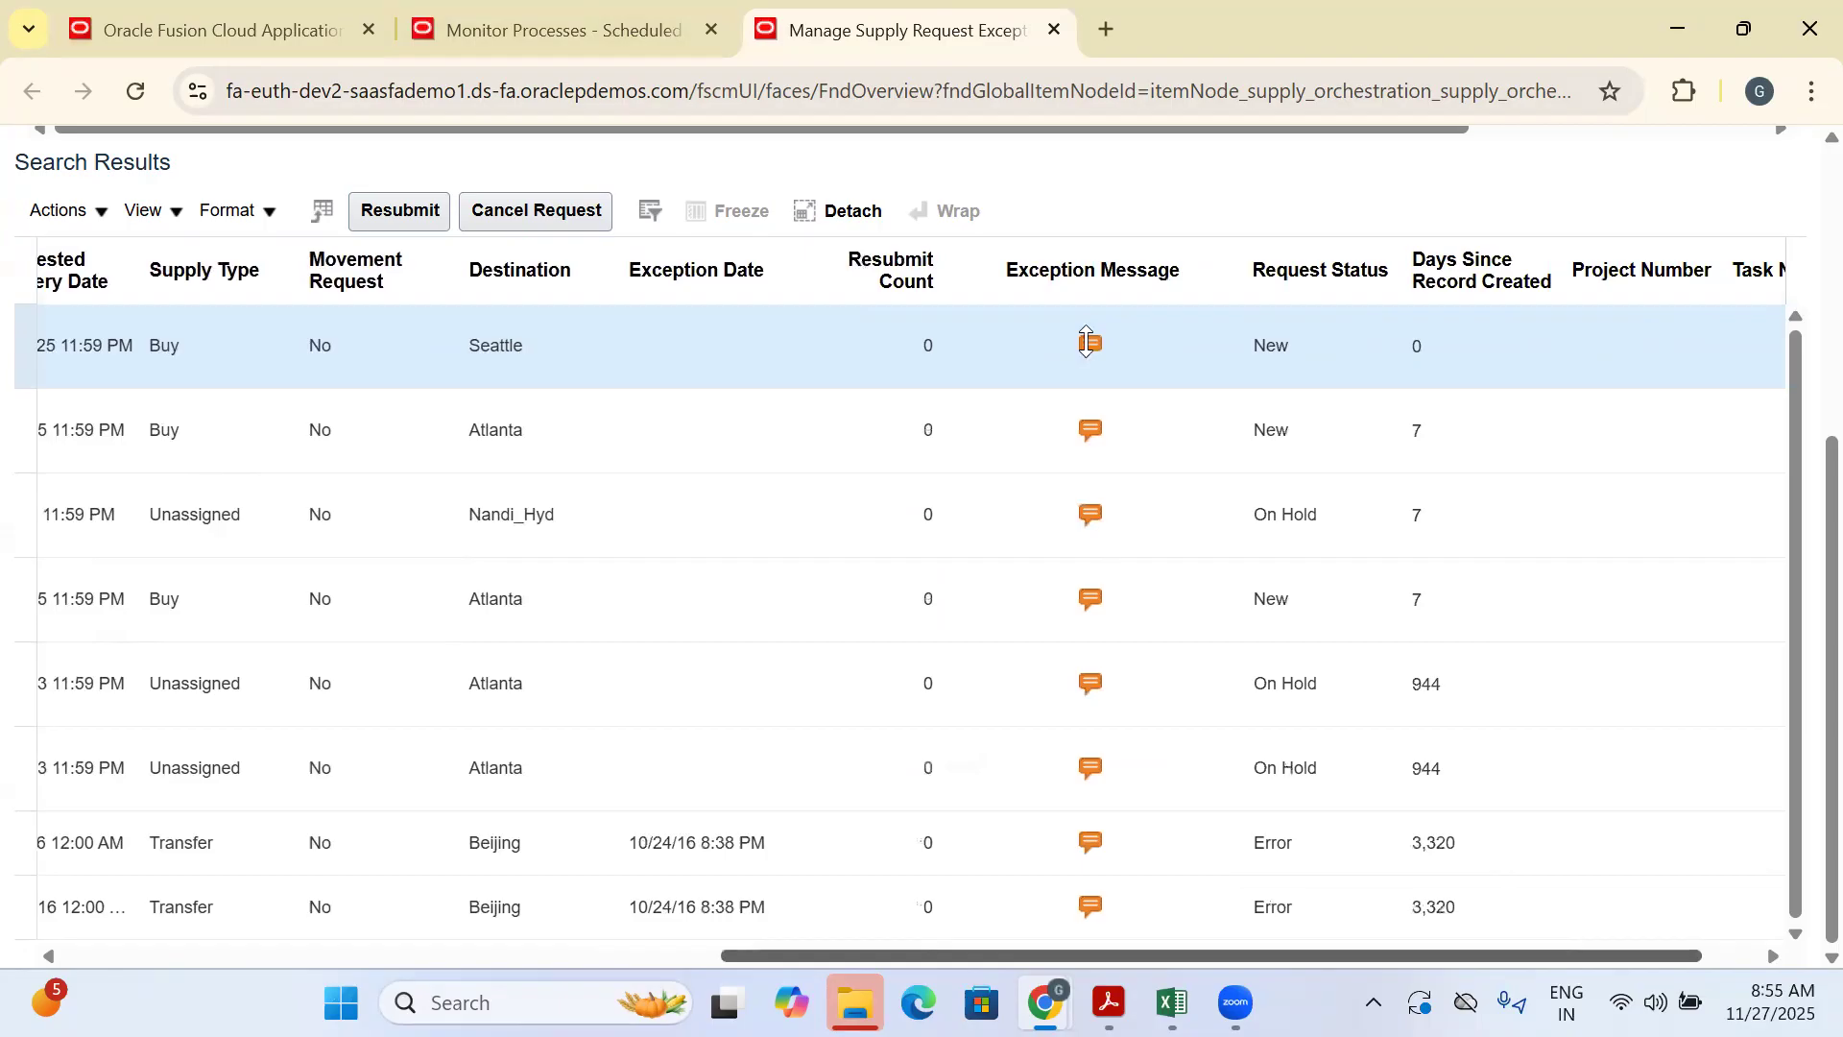
pyautogui.click(1089, 342)
pyautogui.moveTo(861, 428); pyautogui.dragTo(1212, 428)
pyautogui.hotkey('ctrl', 'c')
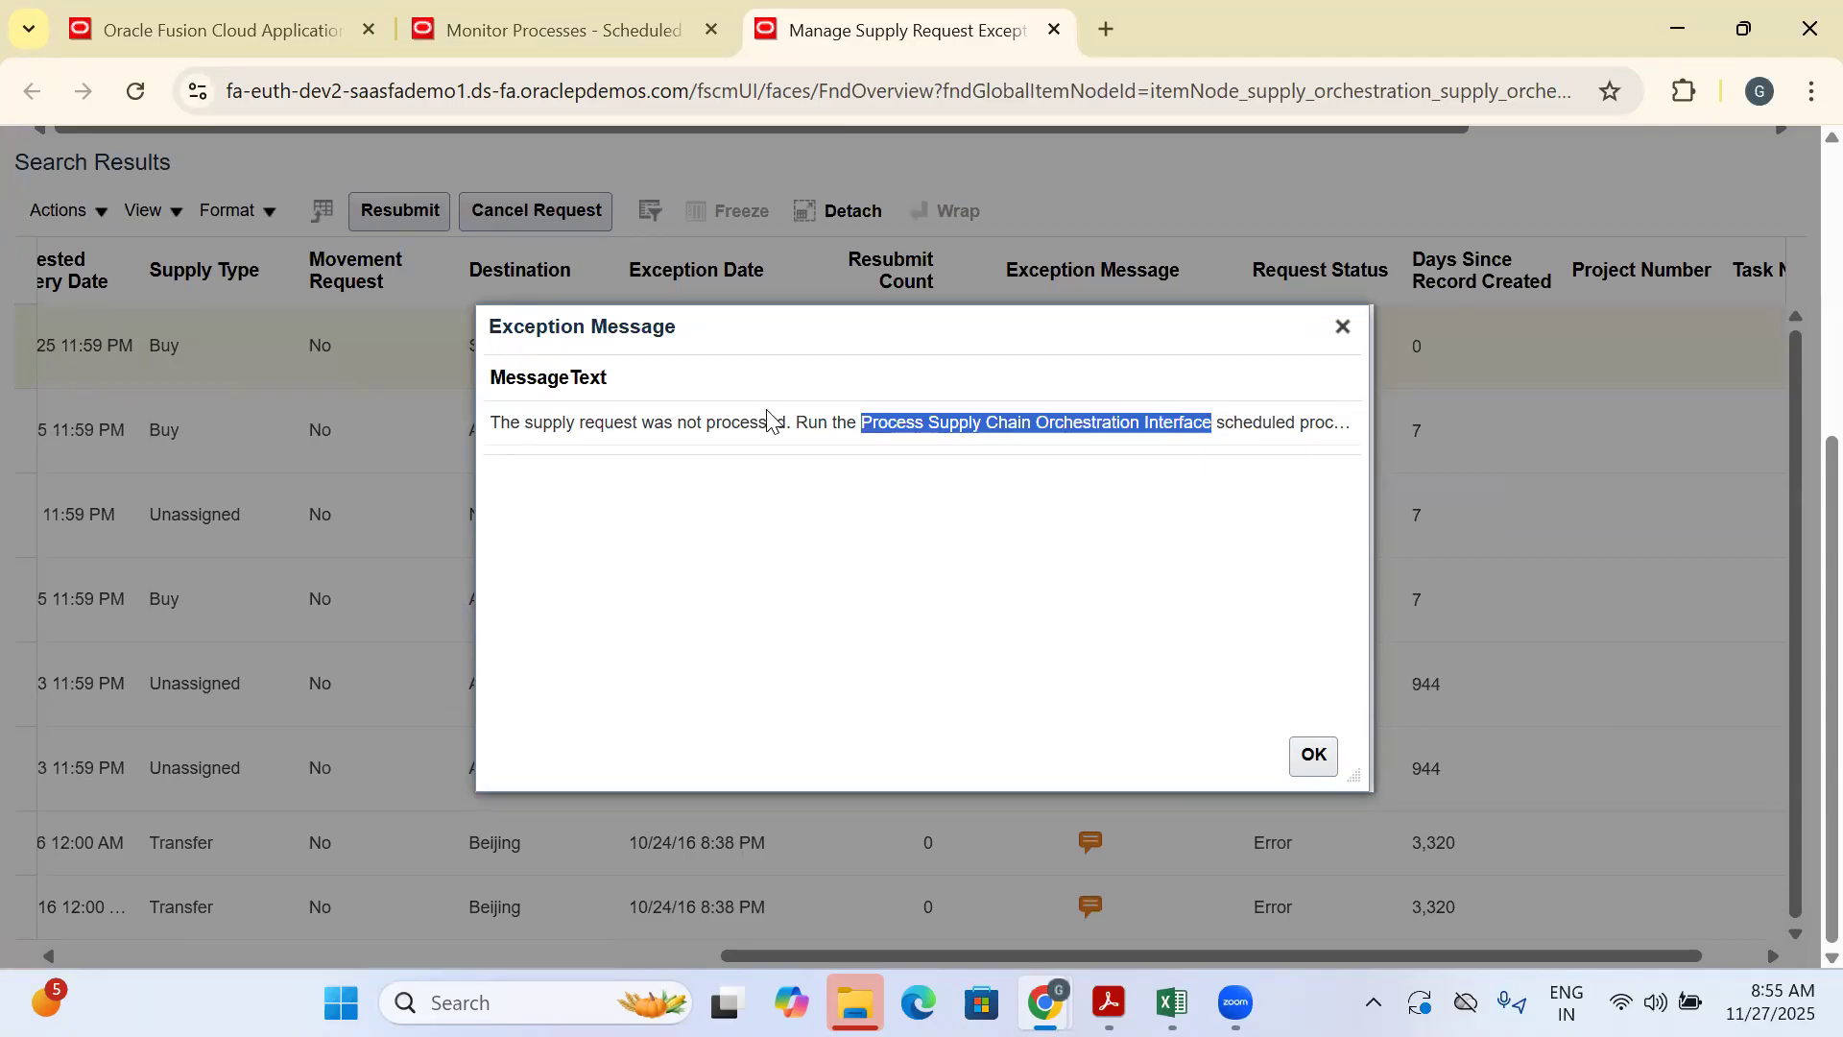
pyautogui.hotkey('ctrl', 'pageup')
pyautogui.hotkey('ctrl', 'v')
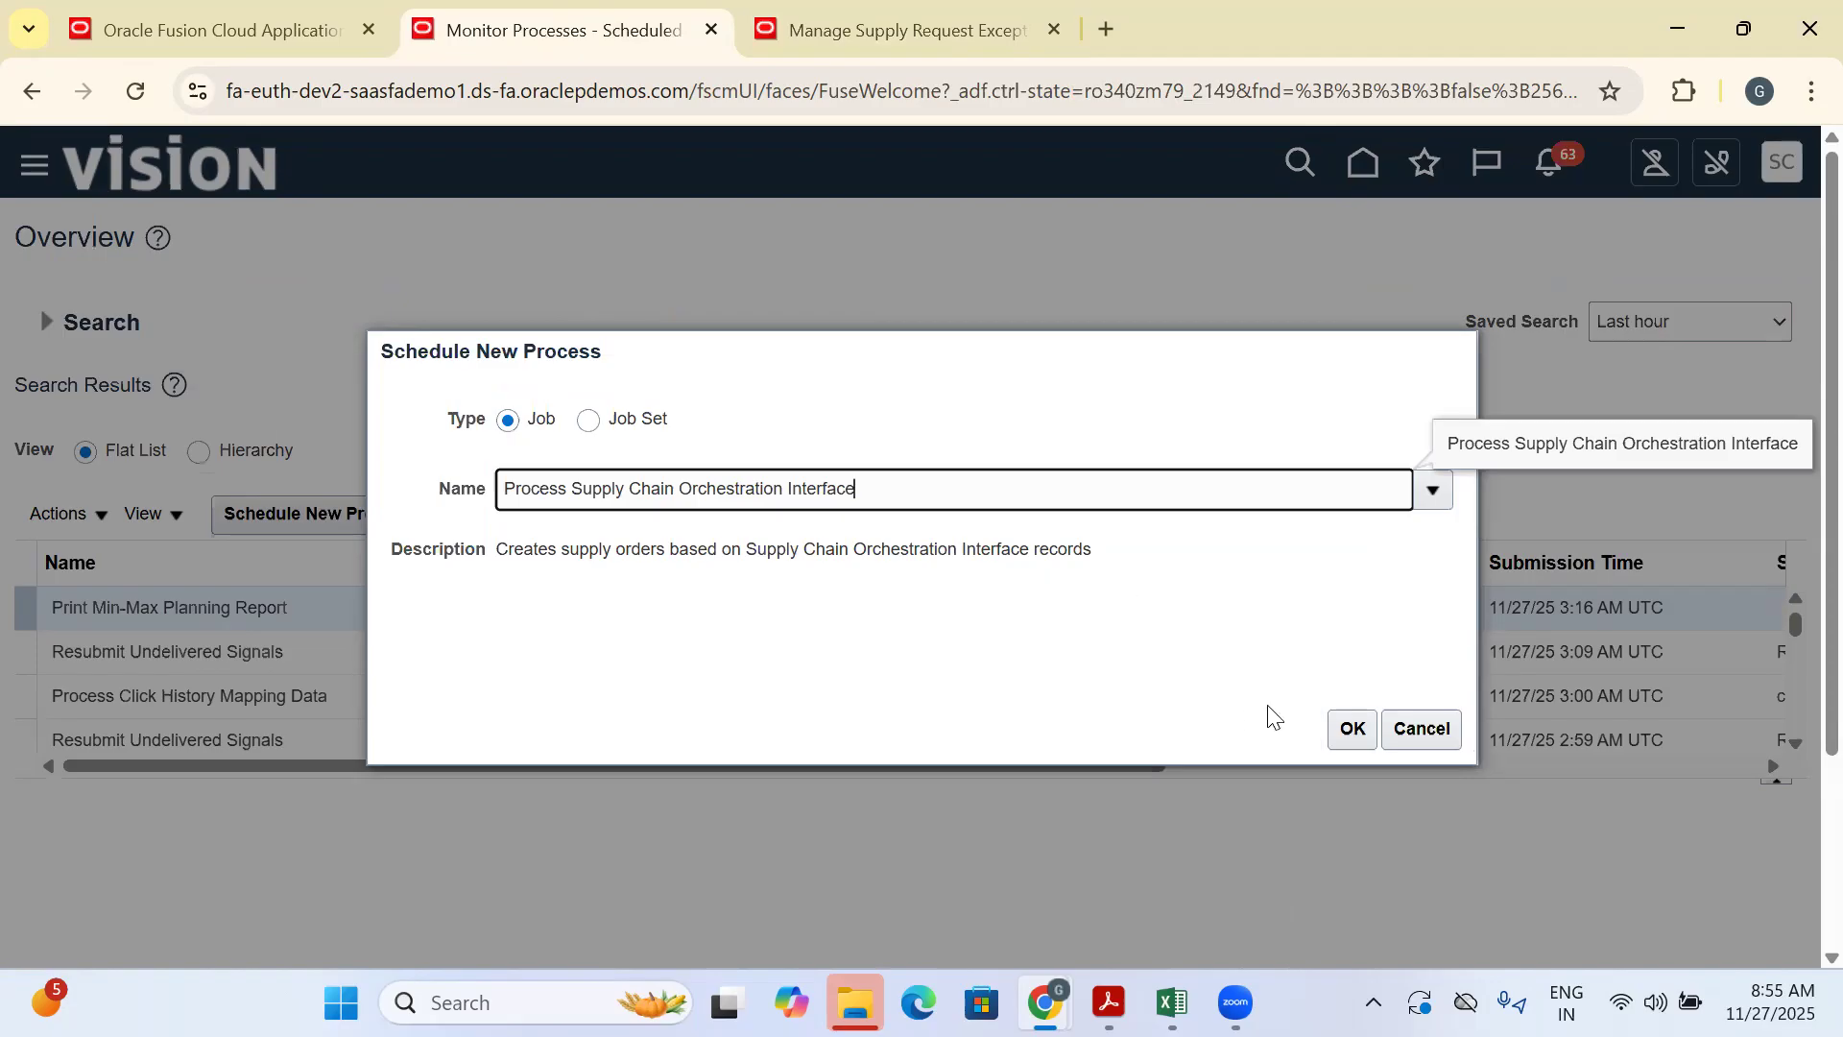
pyautogui.click(1351, 729)
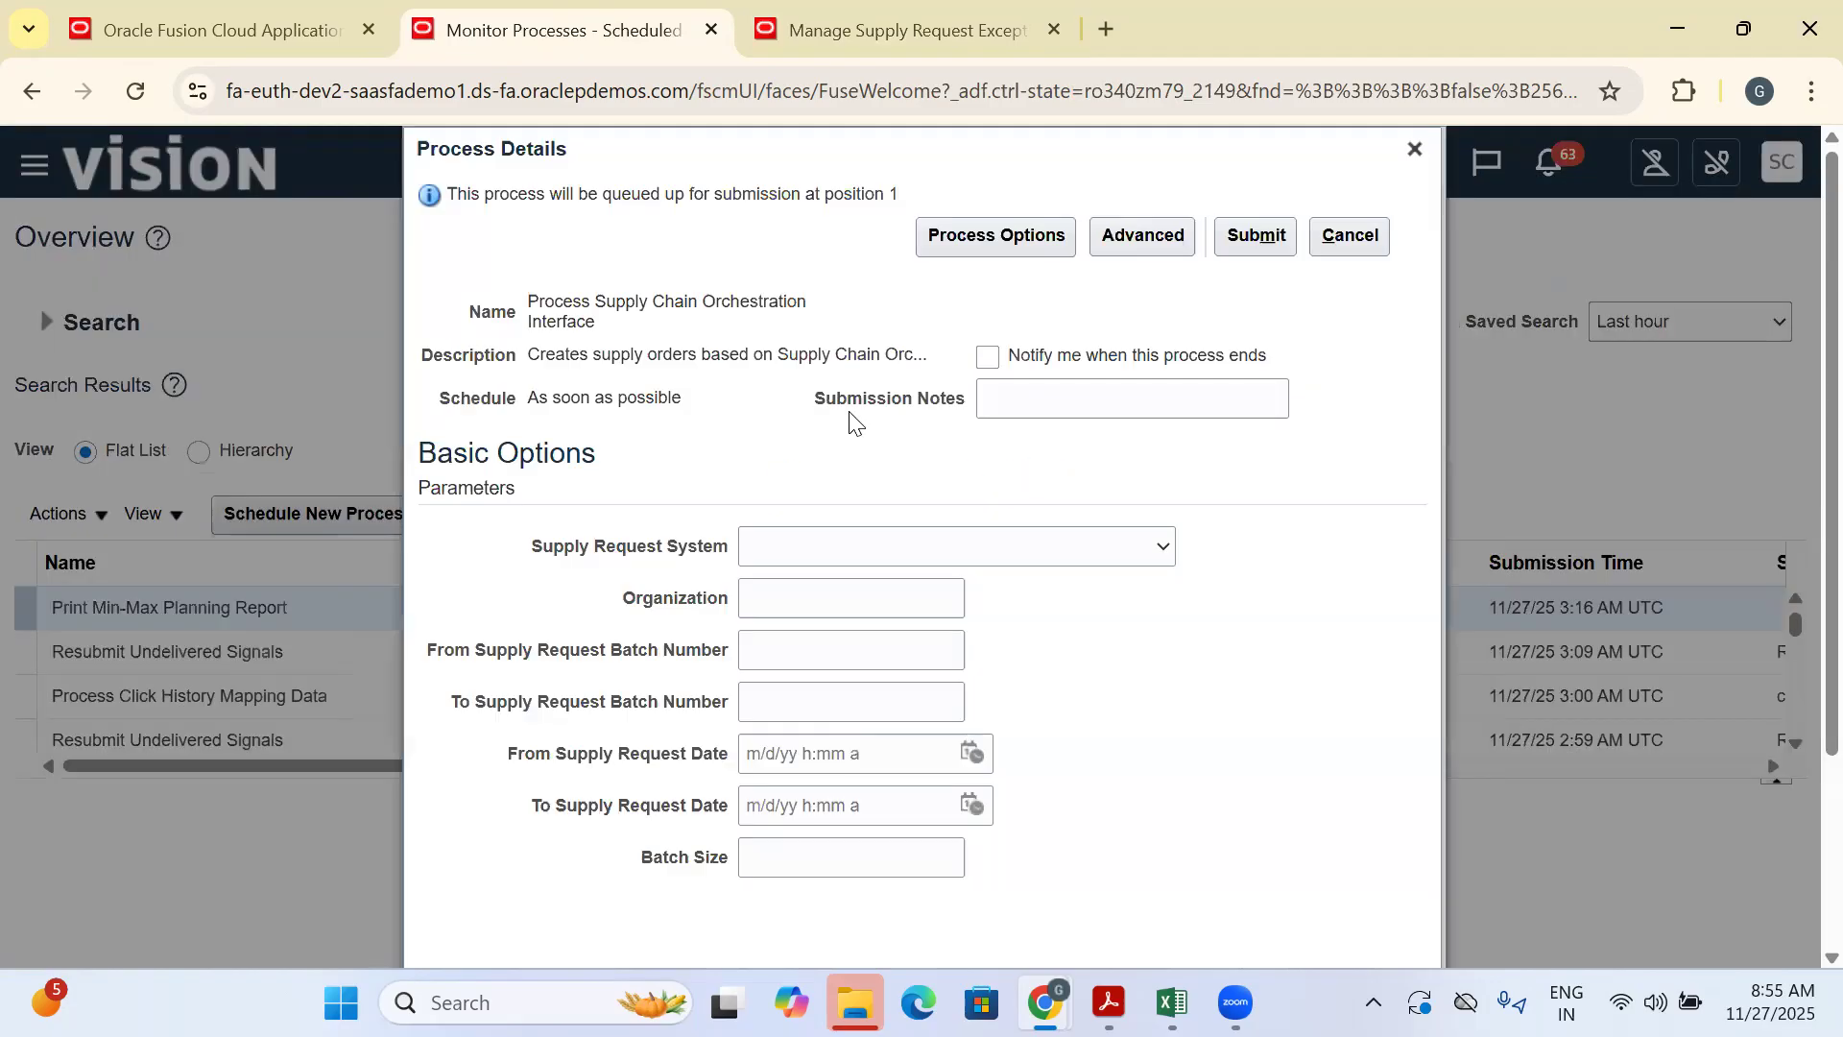
# Set the process's Supply Request System to Oracle Fusion Inventory Management and go to From Supply Request Batch Number
pyautogui.click(842, 543)
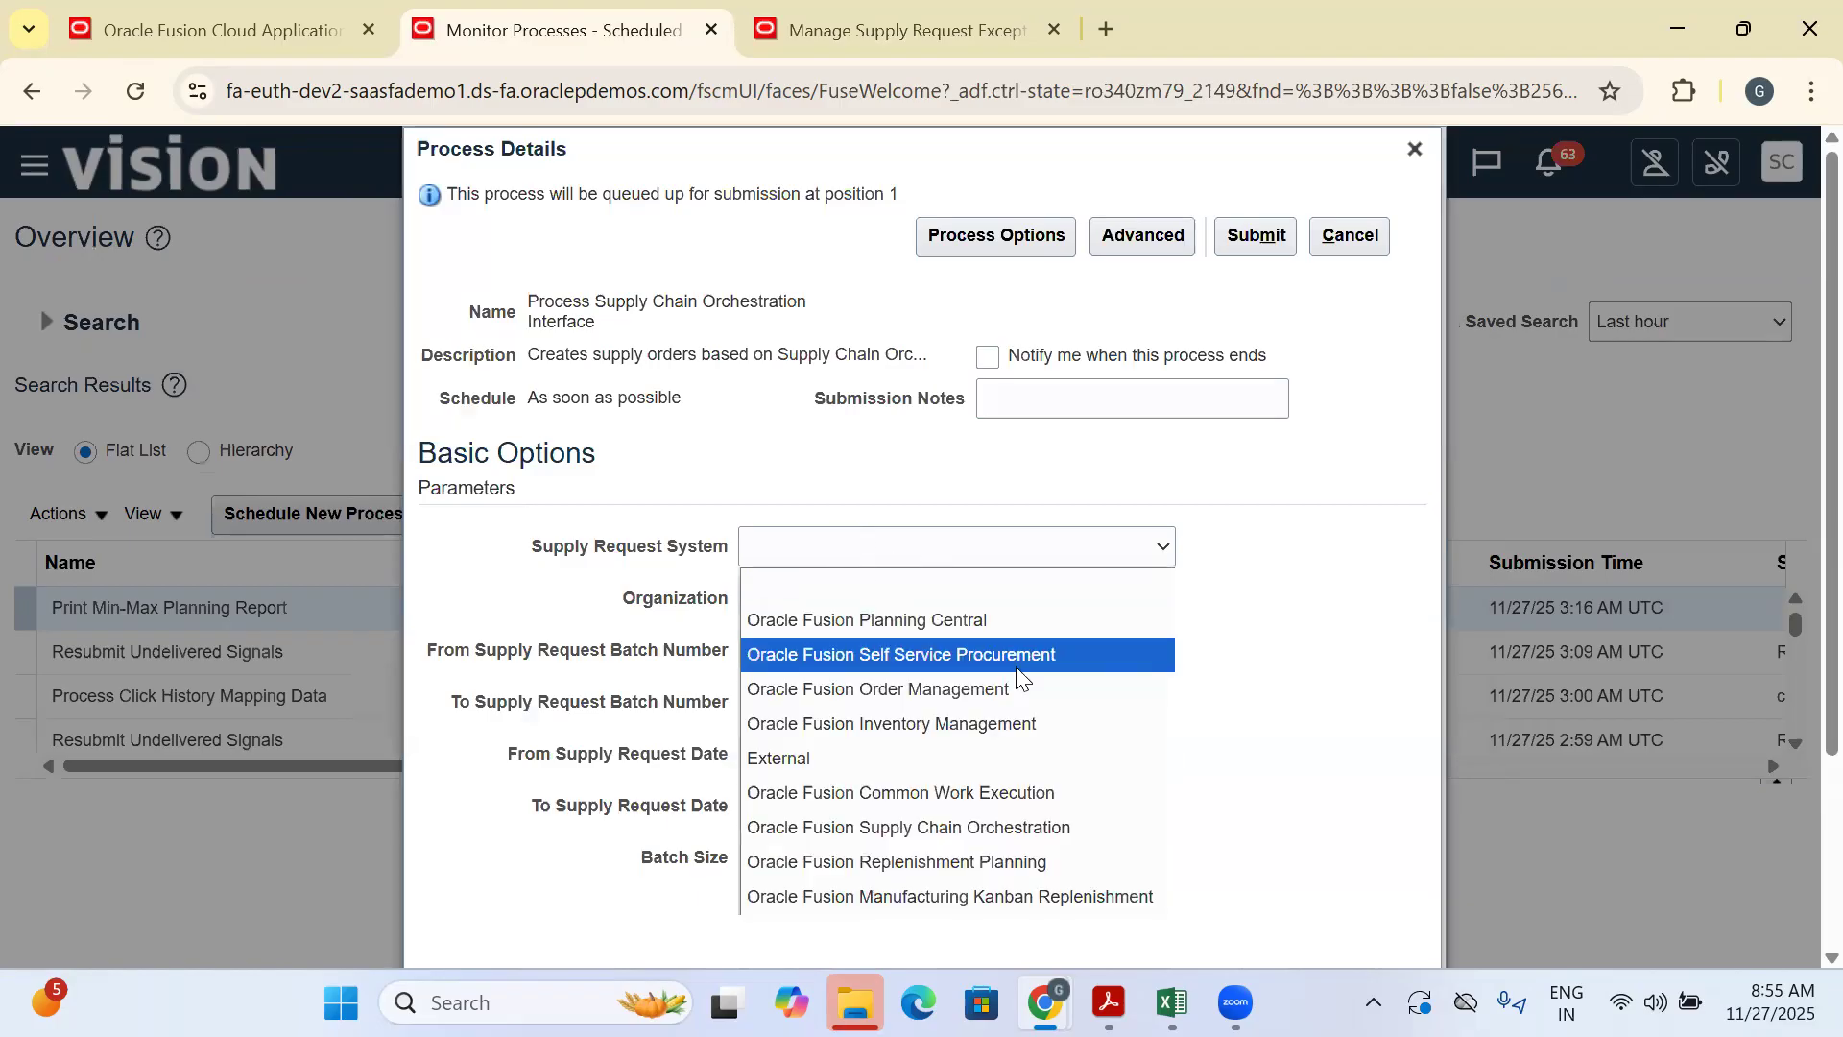
pyautogui.click(882, 720)
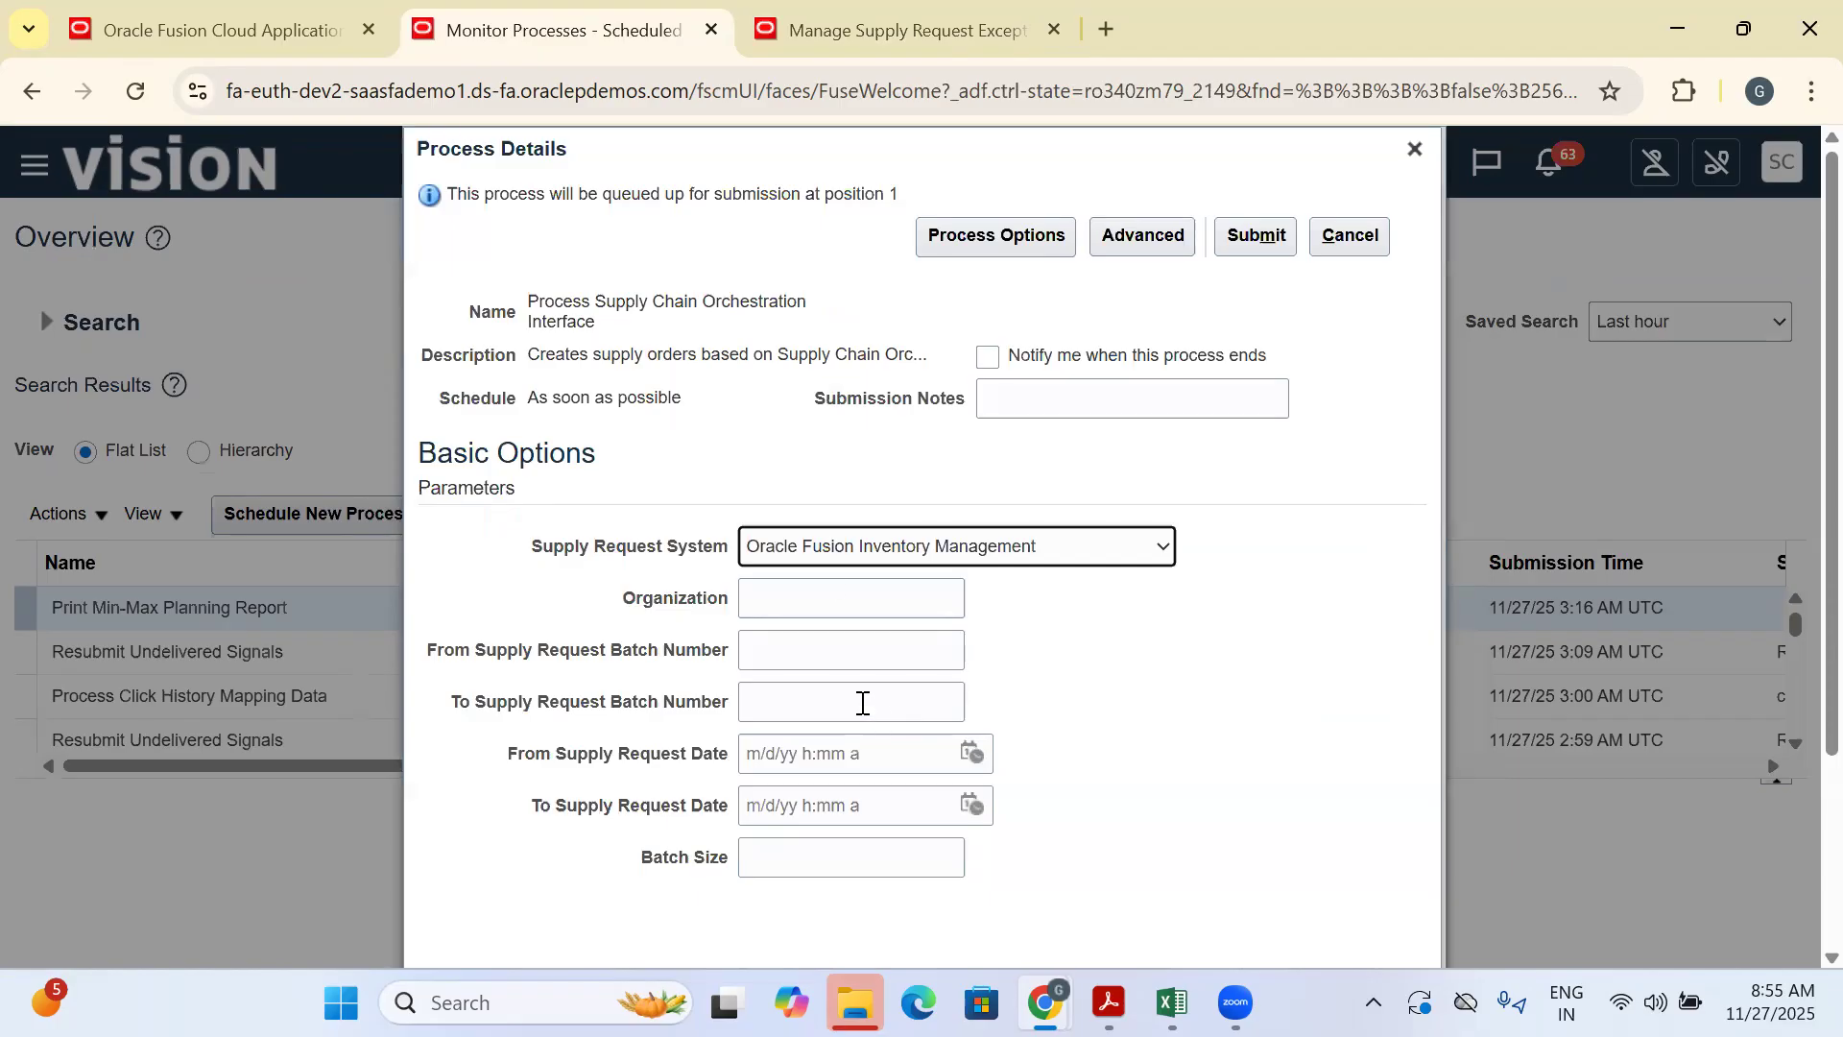
pyautogui.click(810, 600)
pyautogui.click(792, 653)
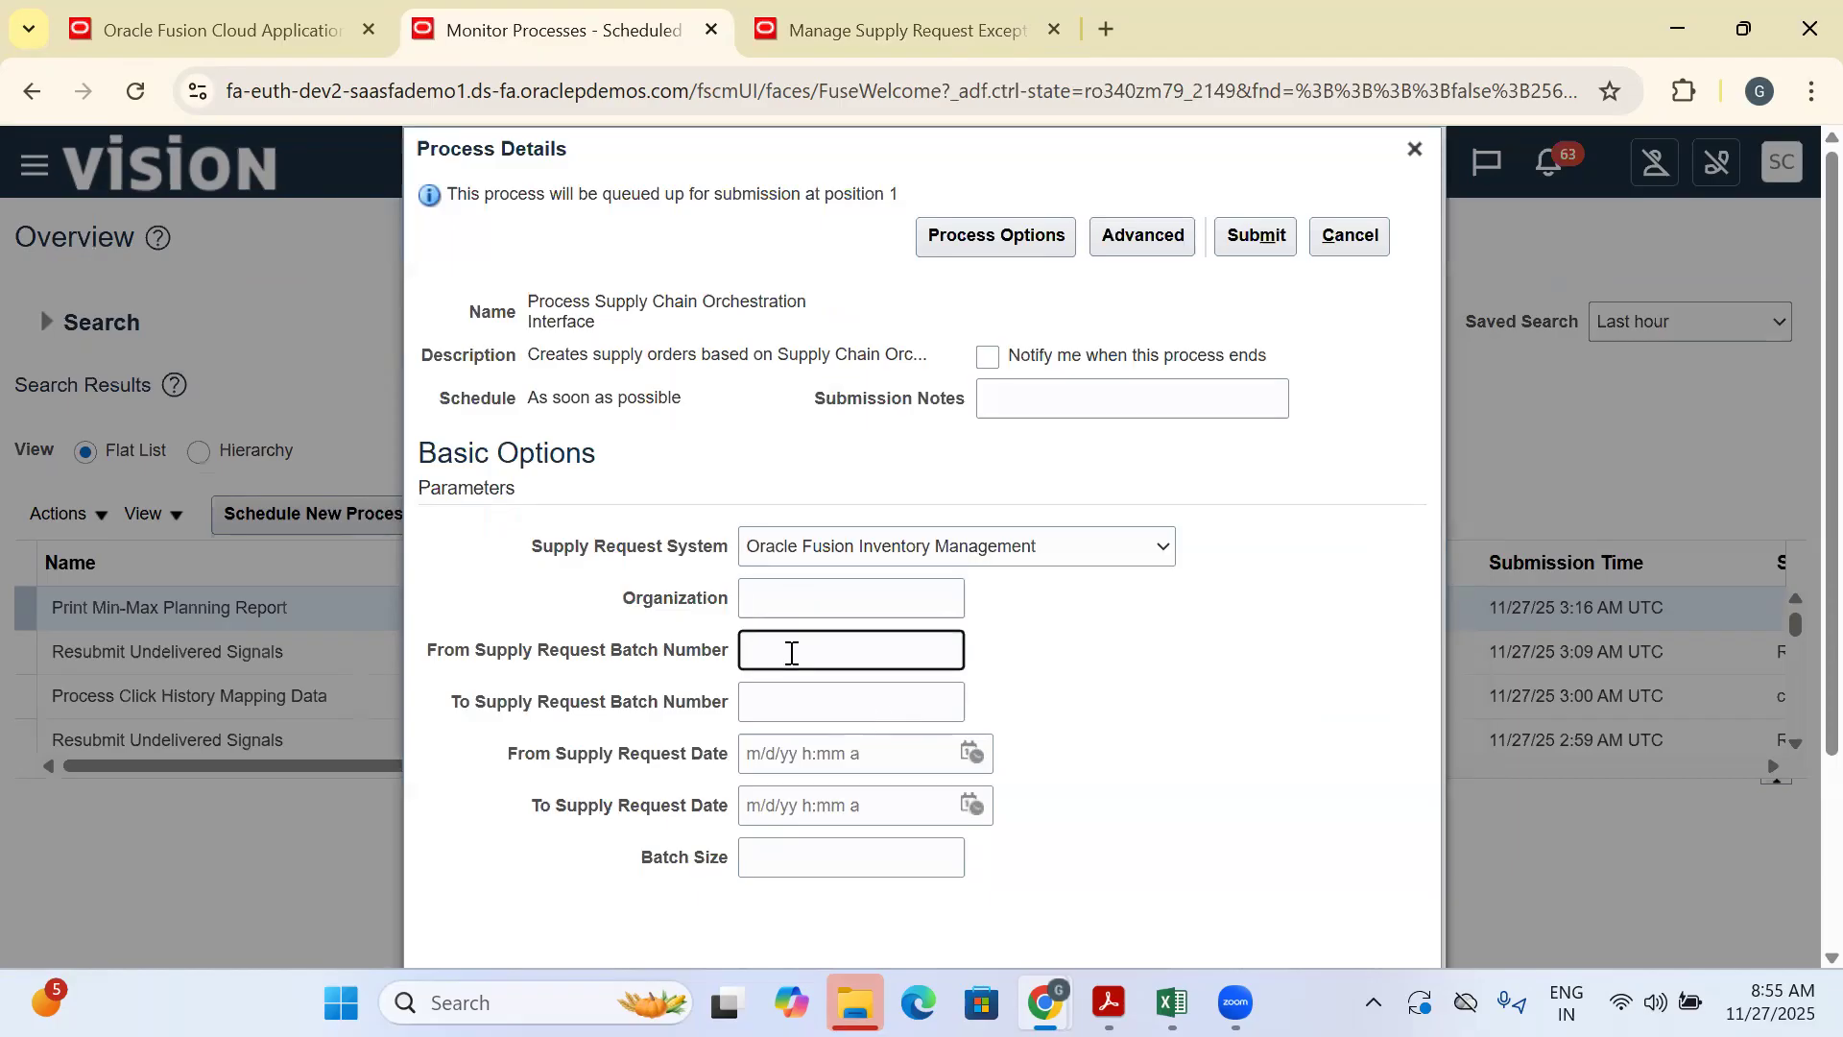
pyautogui.hotkey('ctrl', 'v')
pyautogui.hotkey('ctrl', 'a')
pyautogui.press('BackSpace')
# Copy MINMAX8720775 from cell D703 of the Excel workbook and enter it as both the From and To Supply Request Batch Number
pyautogui.click(1171, 1003)
pyautogui.click(1233, 563)
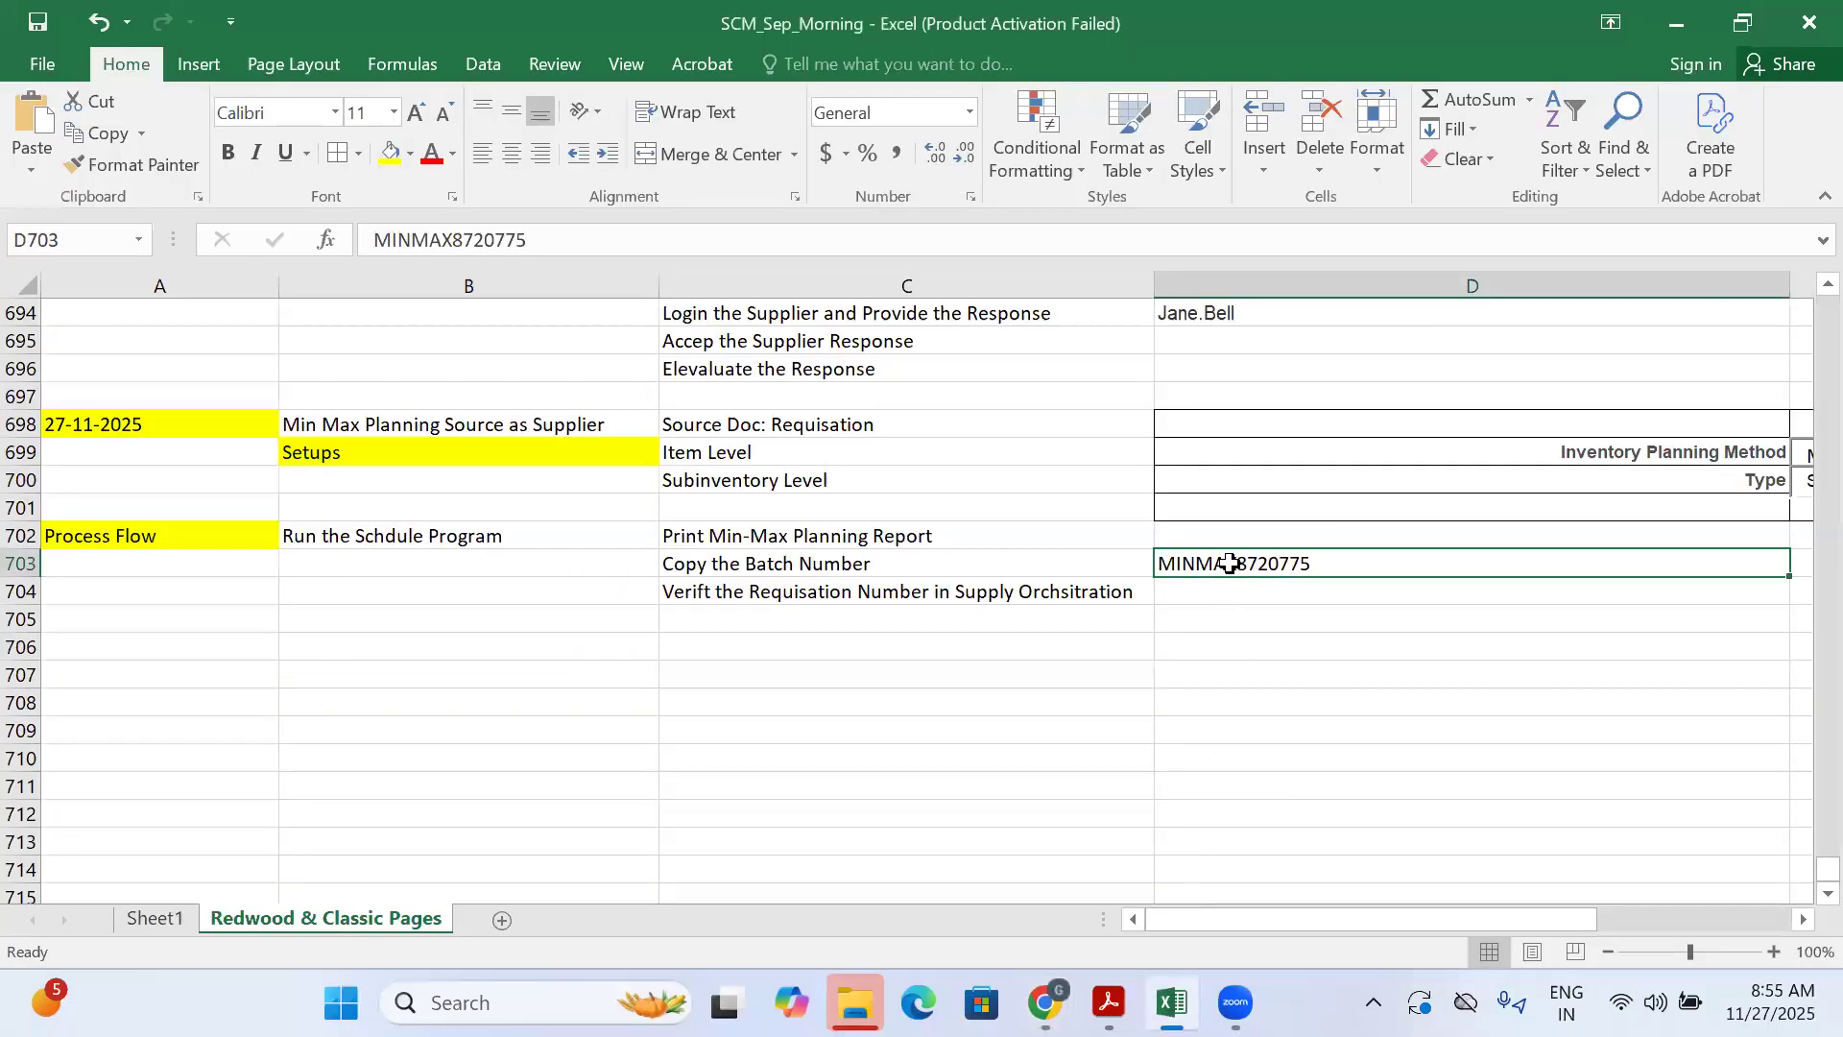
pyautogui.hotkey('ctrl', 'c')
pyautogui.moveTo(1044, 1002)
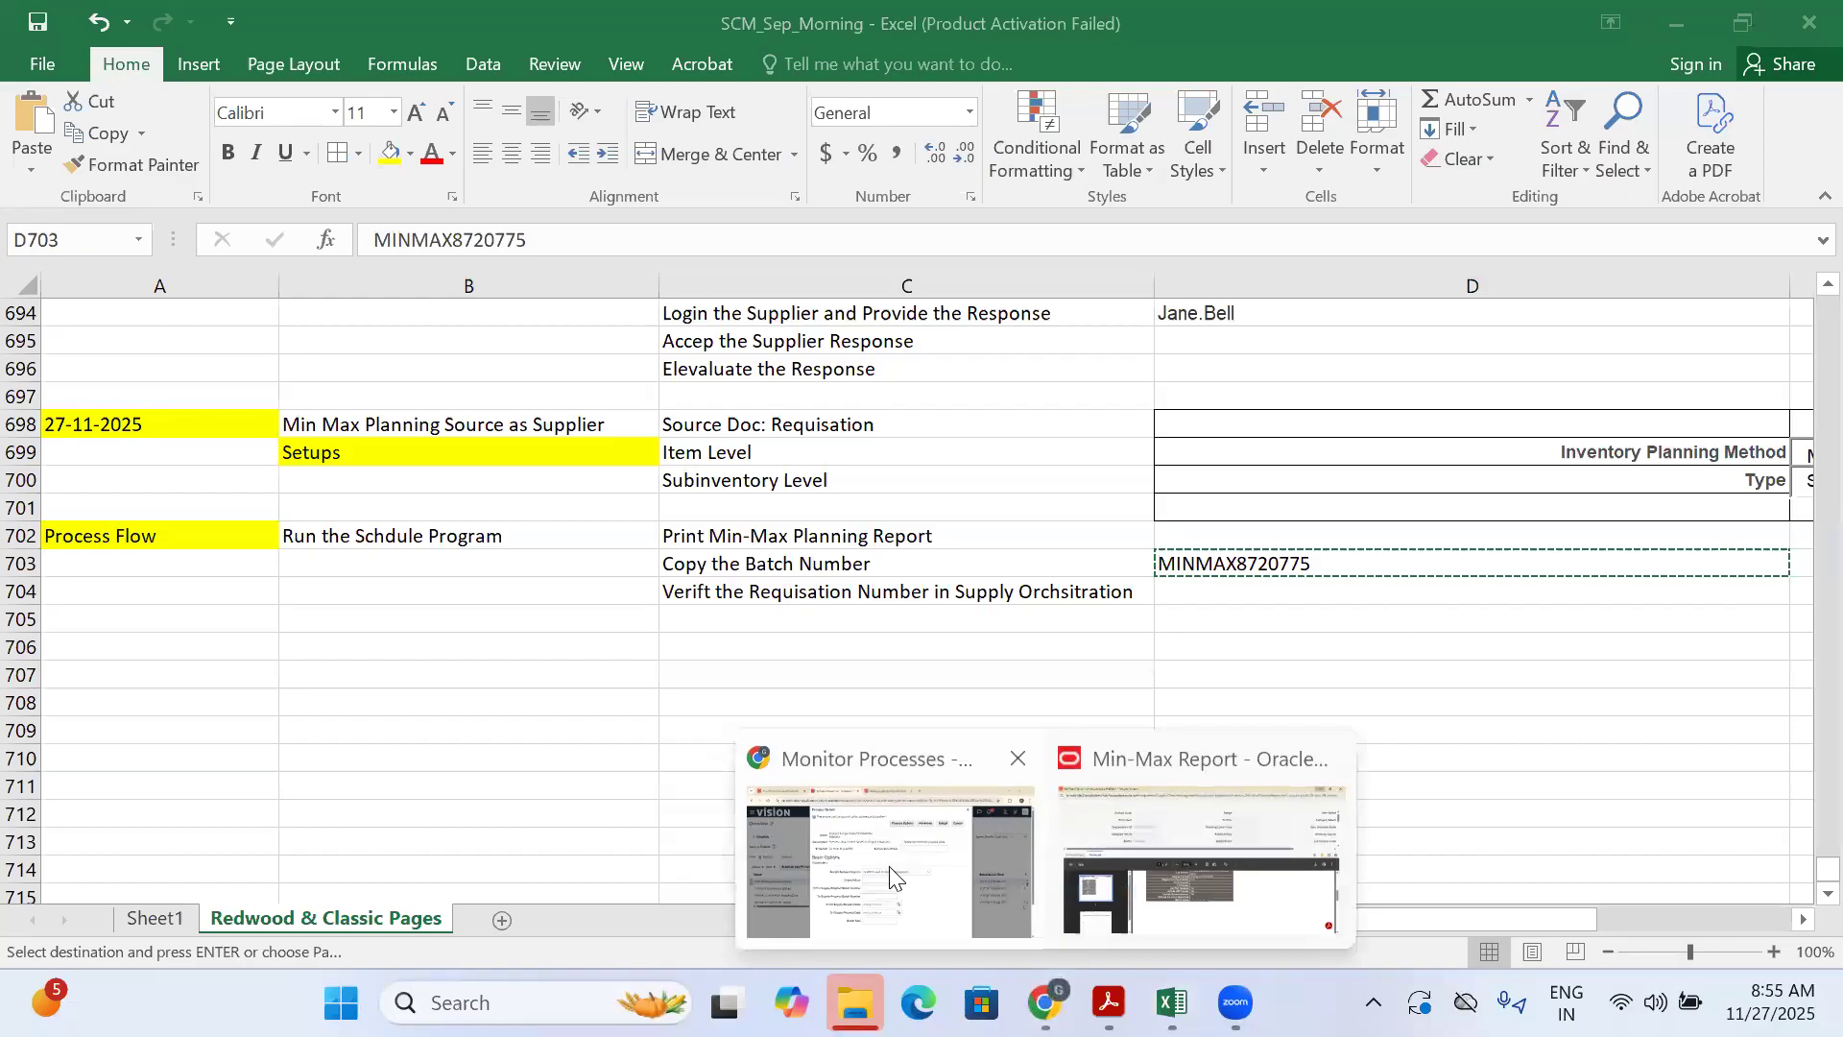
pyautogui.click(887, 868)
pyautogui.hotkey('ctrl', 'v')
pyautogui.click(1072, 688)
pyautogui.click(769, 701)
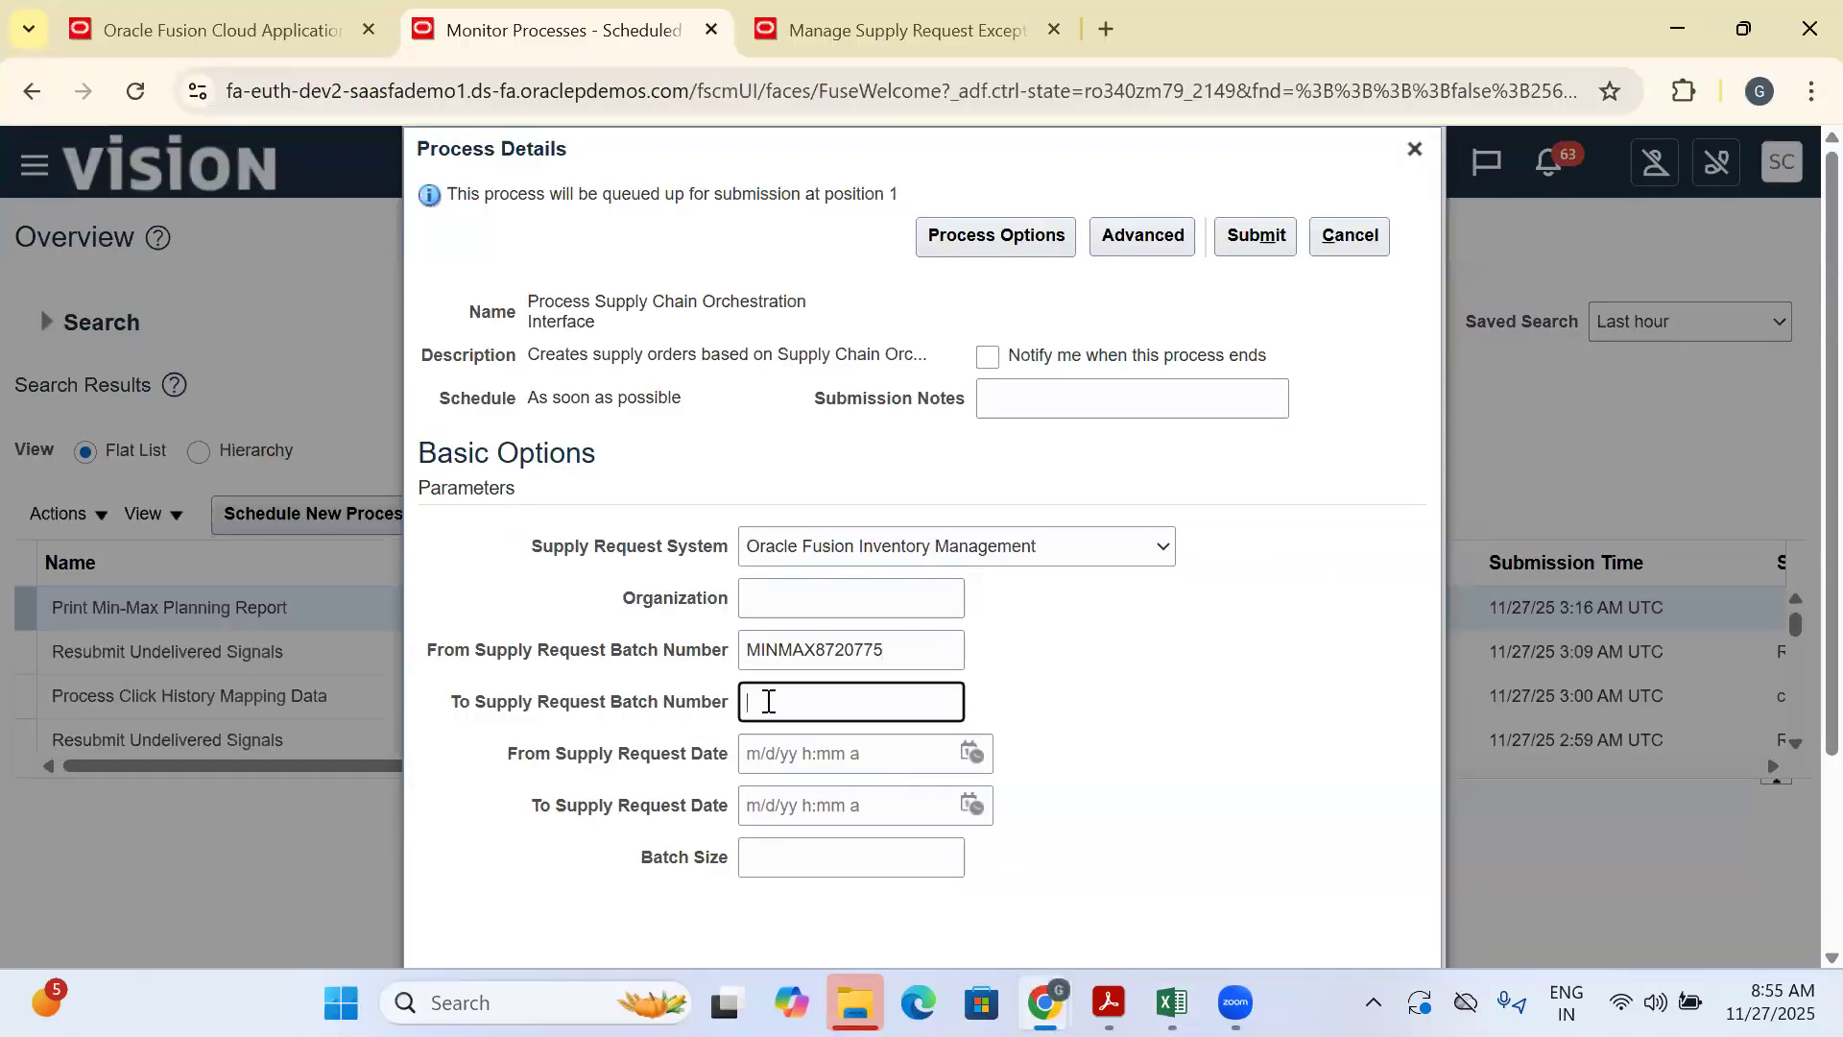
pyautogui.hotkey('ctrl', 'v')
pyautogui.click(1172, 698)
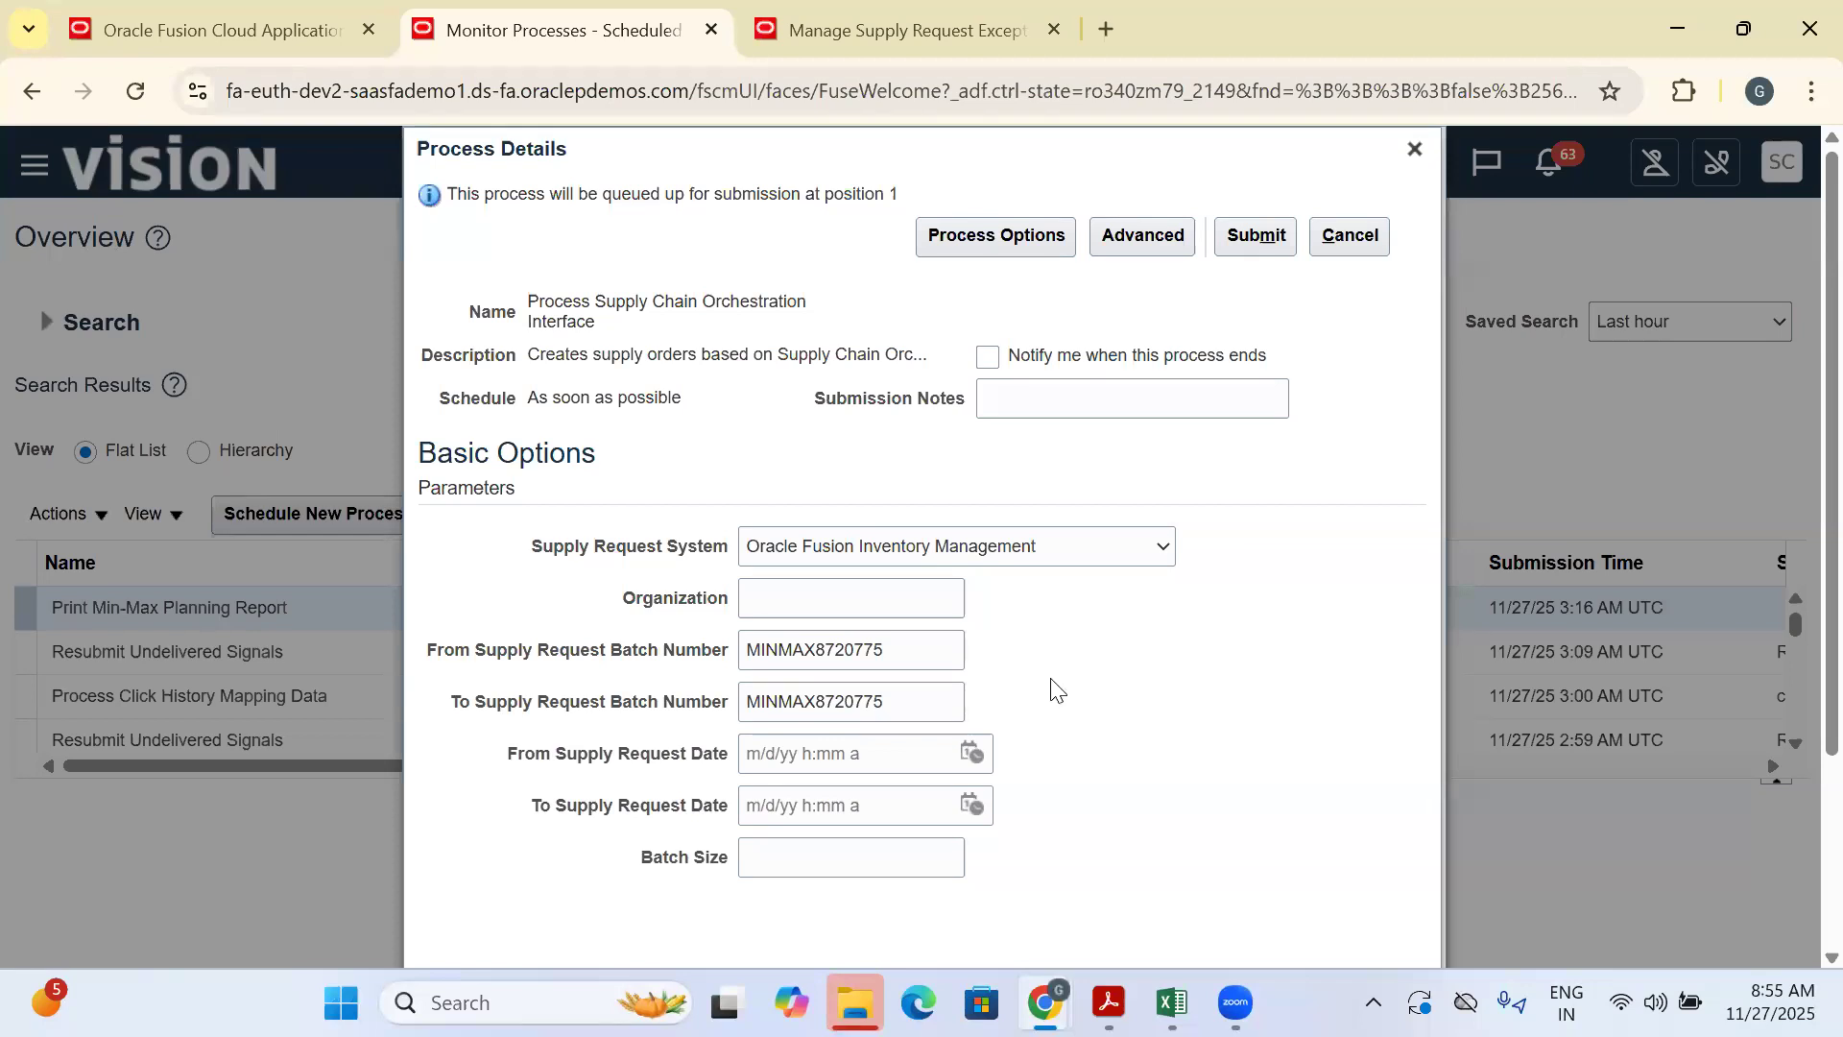
# Submit the Process Supply Chain Orchestration Interface job, acknowledge the confirmation, and refresh the process list
pyautogui.scroll(-3, 1053, 691)
pyautogui.scroll(2, 746, 662)
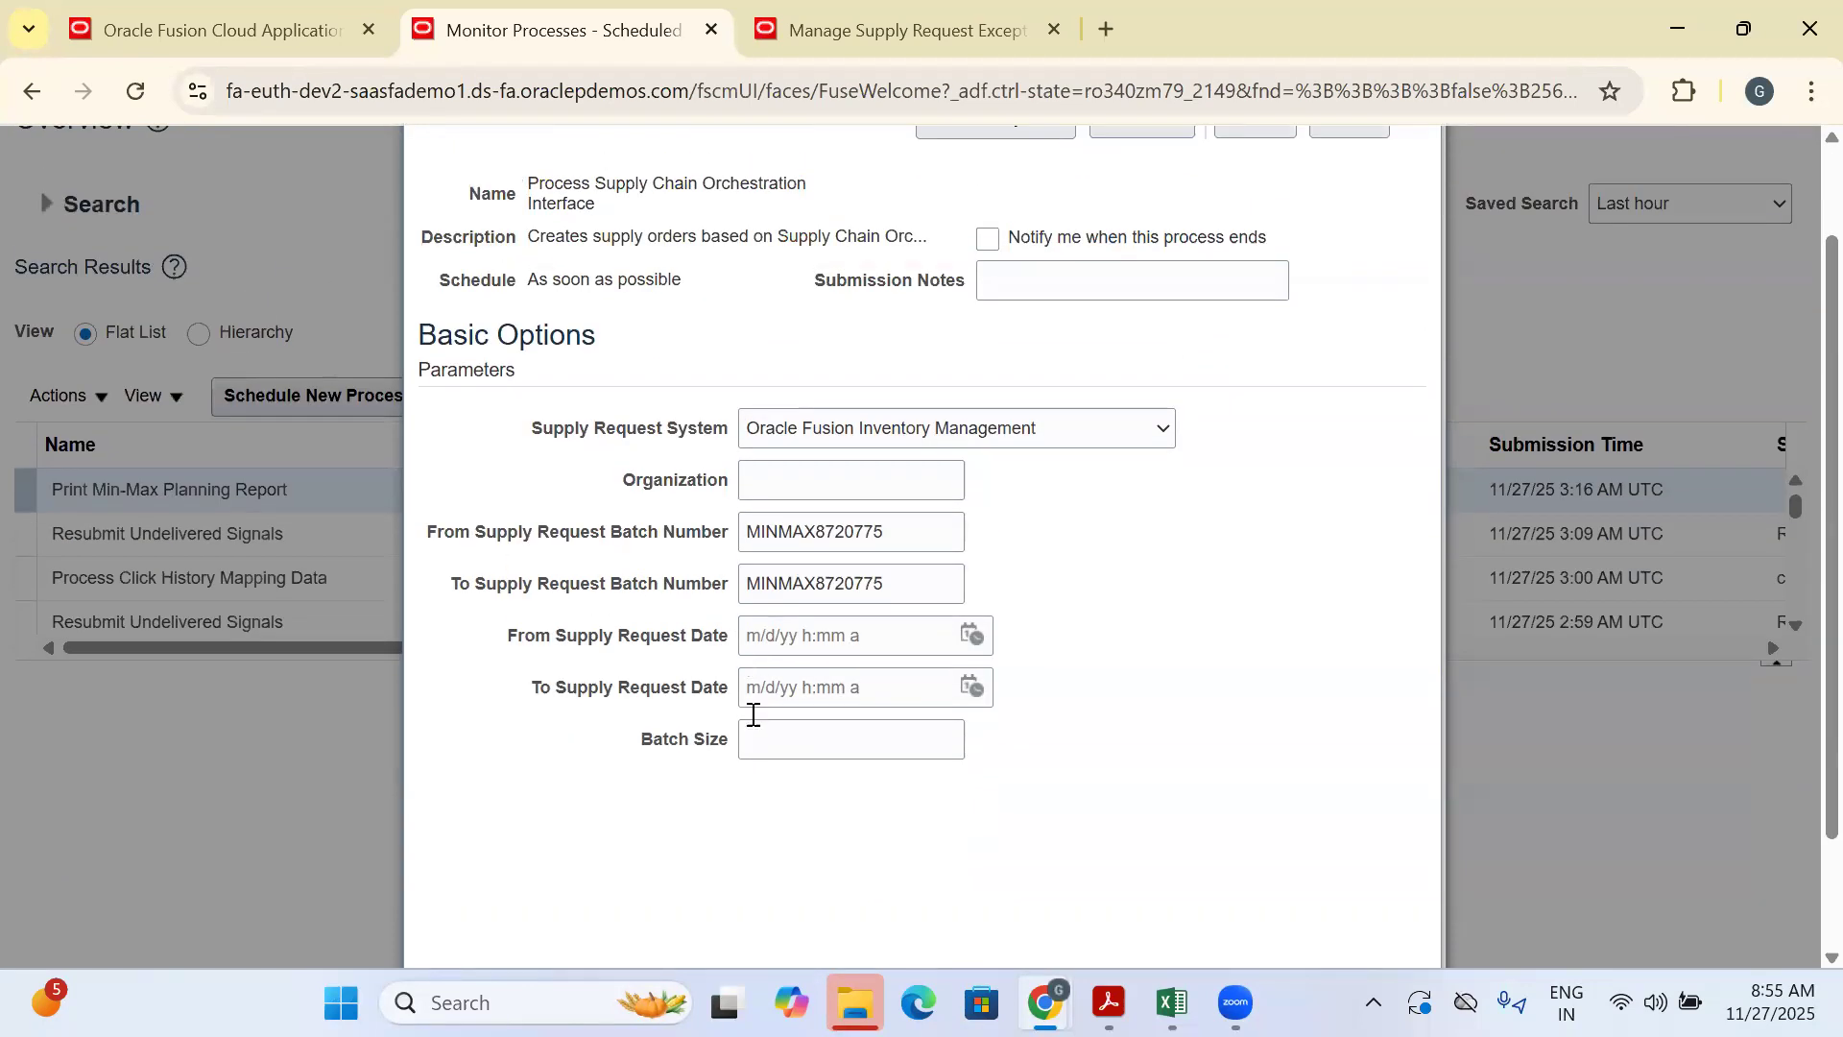
pyautogui.scroll(2, 787, 668)
pyautogui.click(1256, 235)
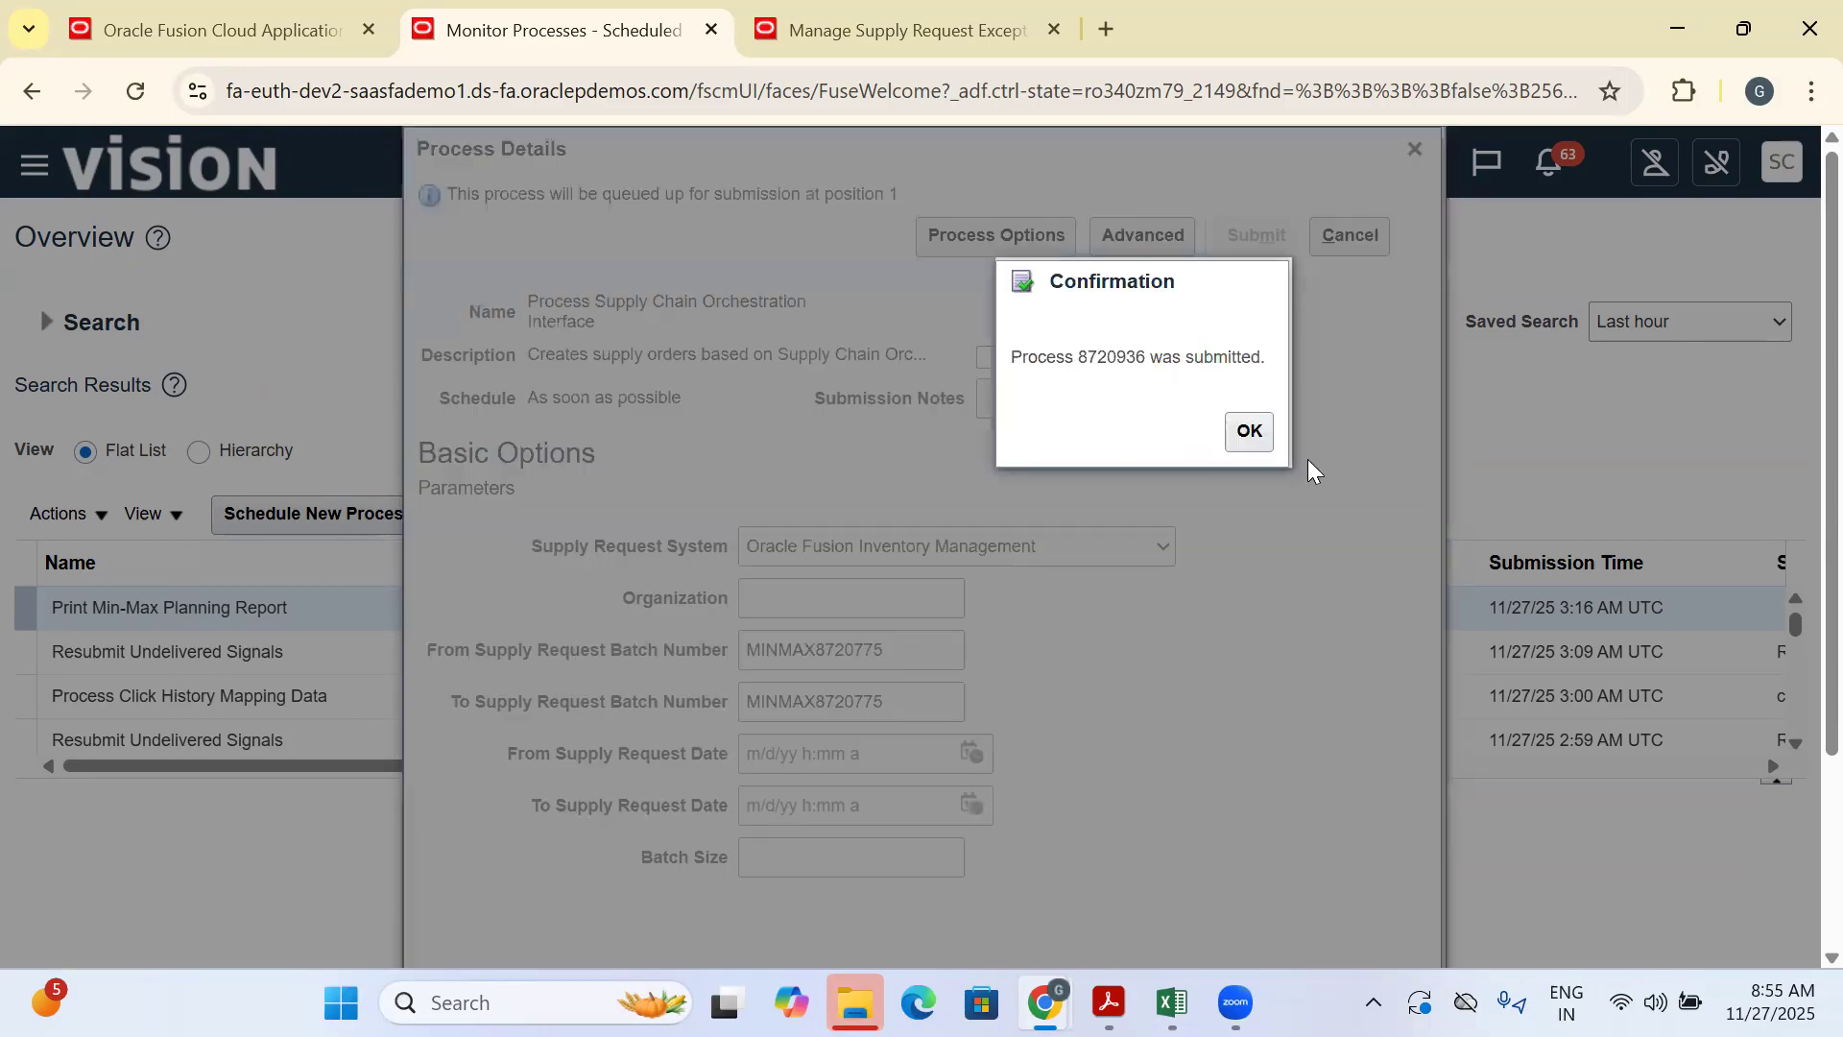
pyautogui.click(1238, 439)
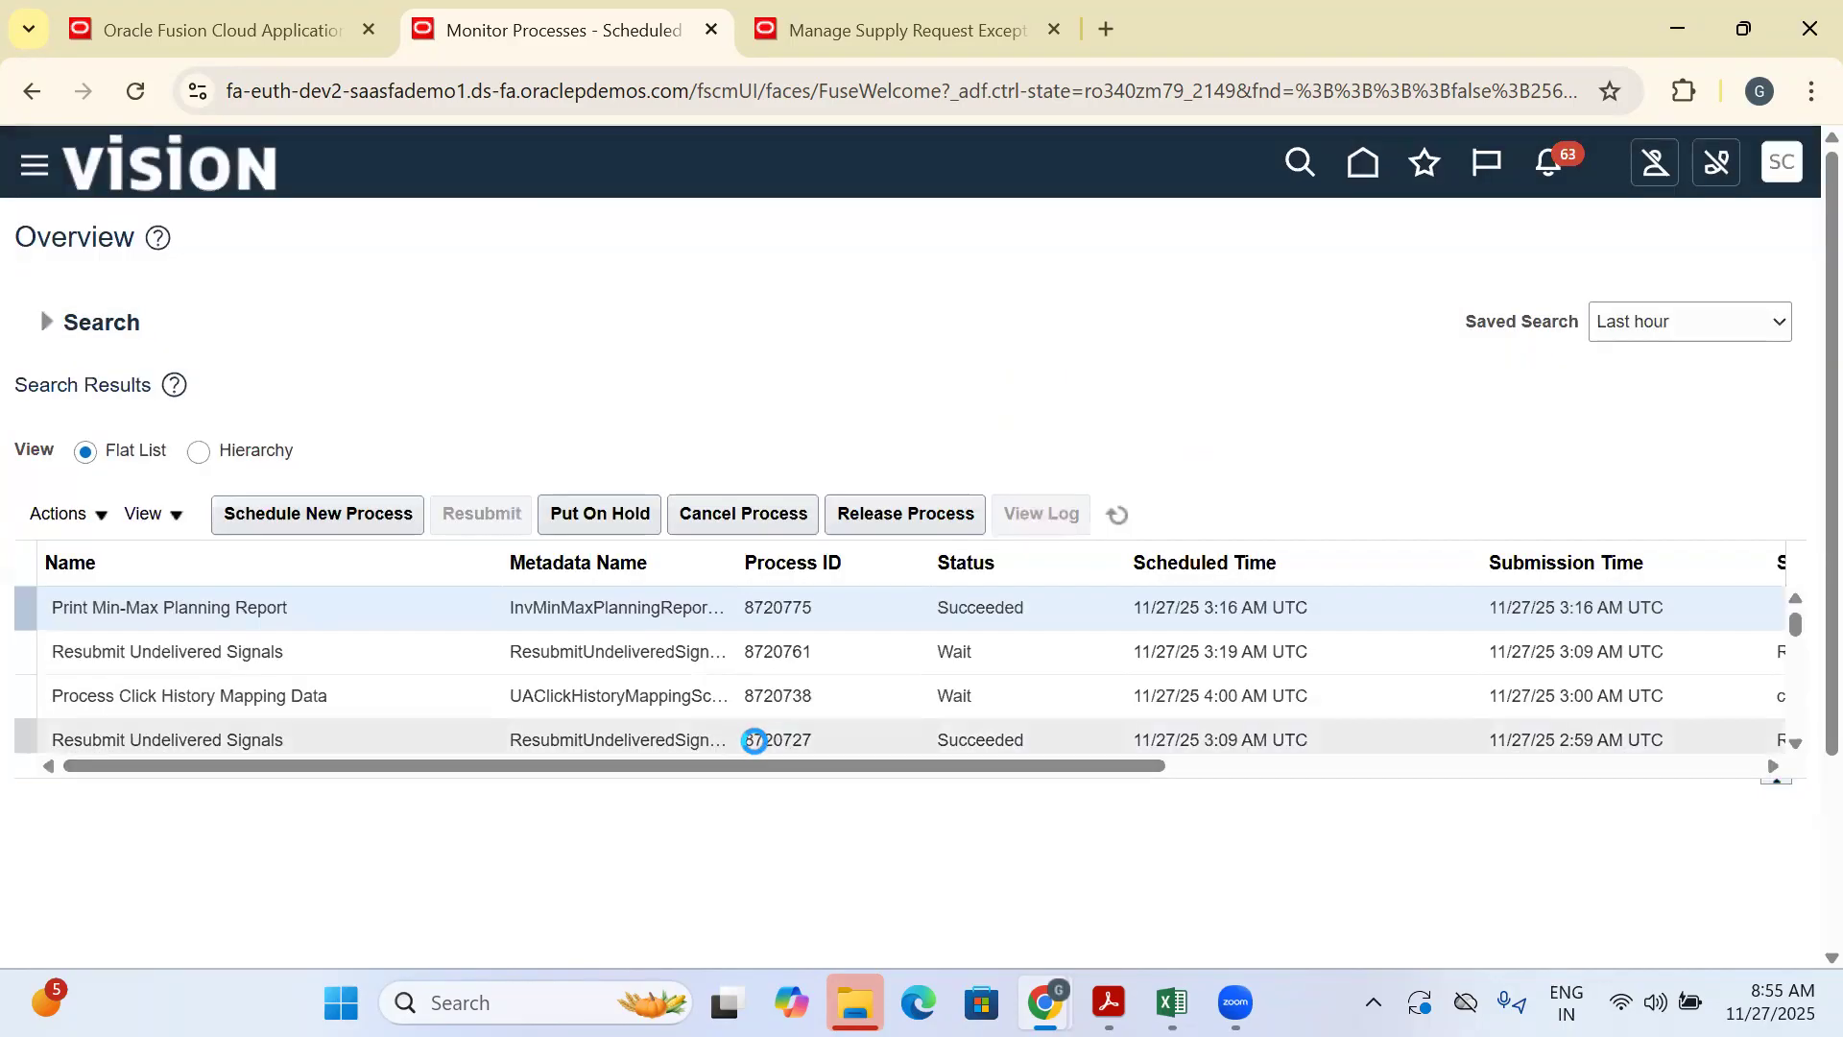
pyautogui.click(1117, 518)
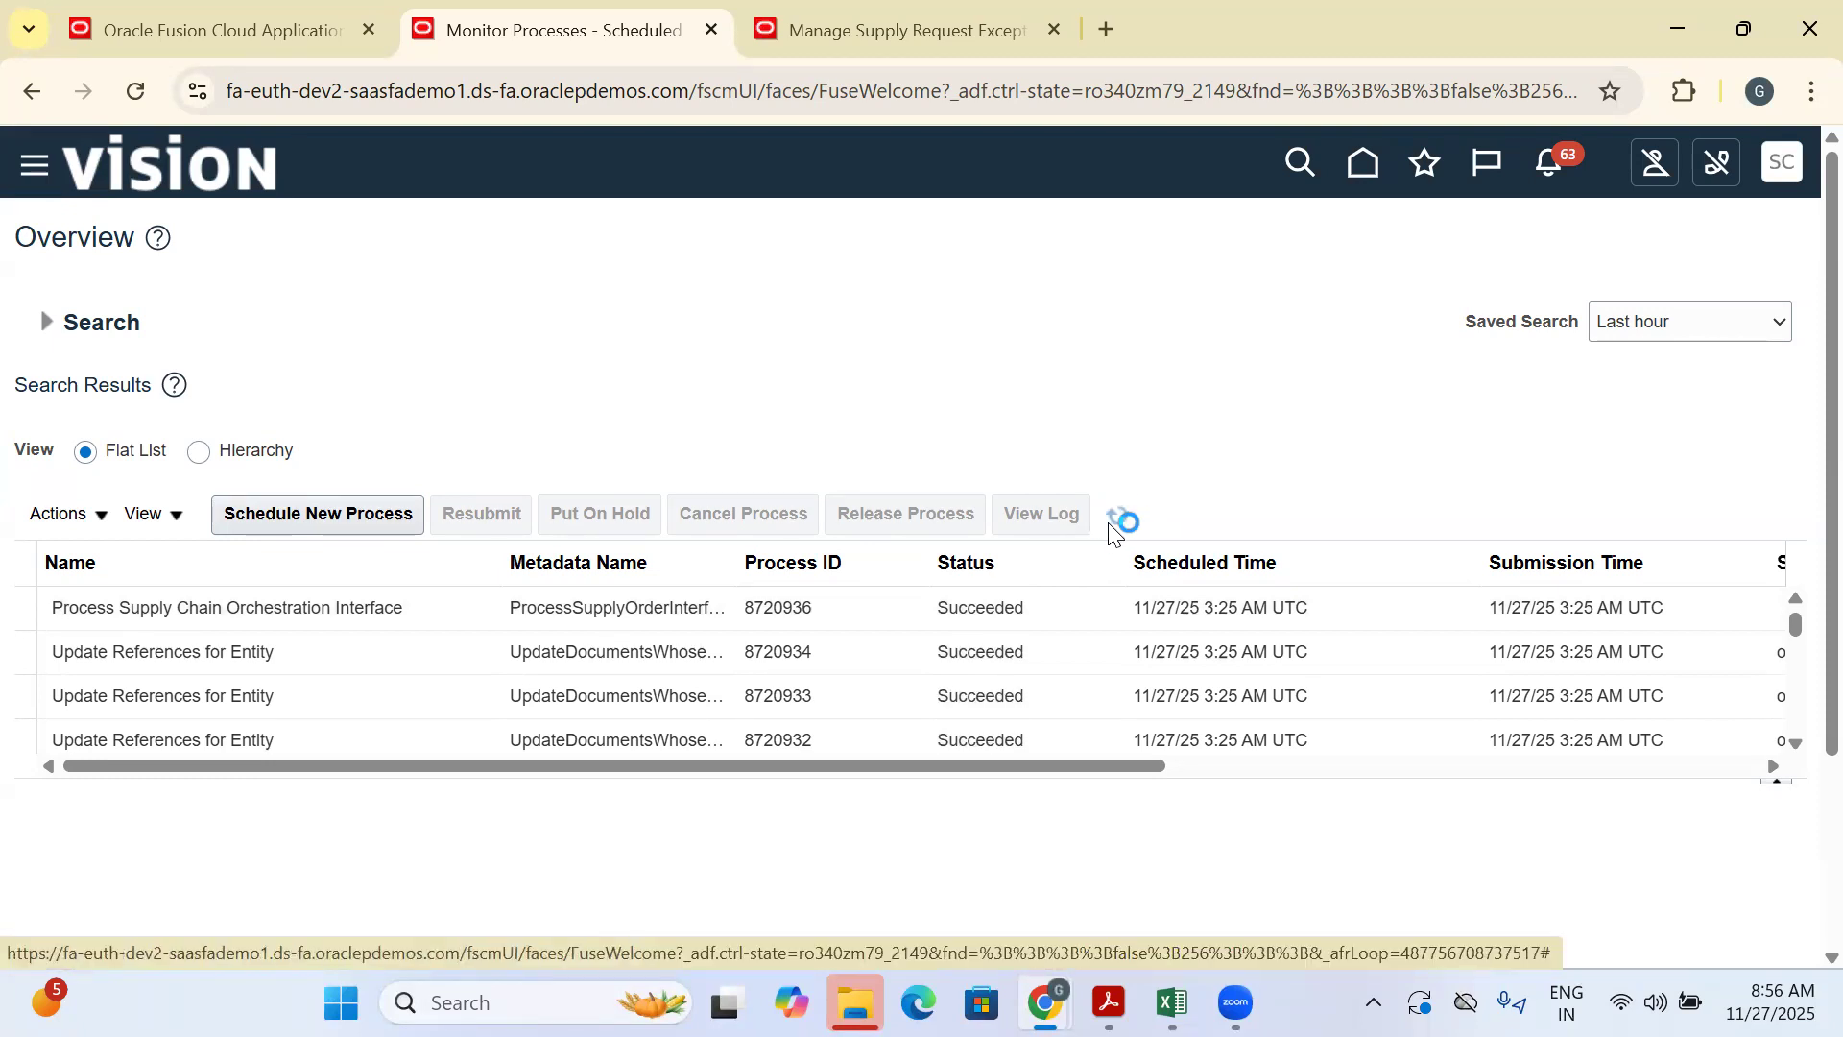
# Return to Manage Supply Request Exceptions, close the exception message, and refresh the page
pyautogui.click(871, 33)
pyautogui.click(1339, 328)
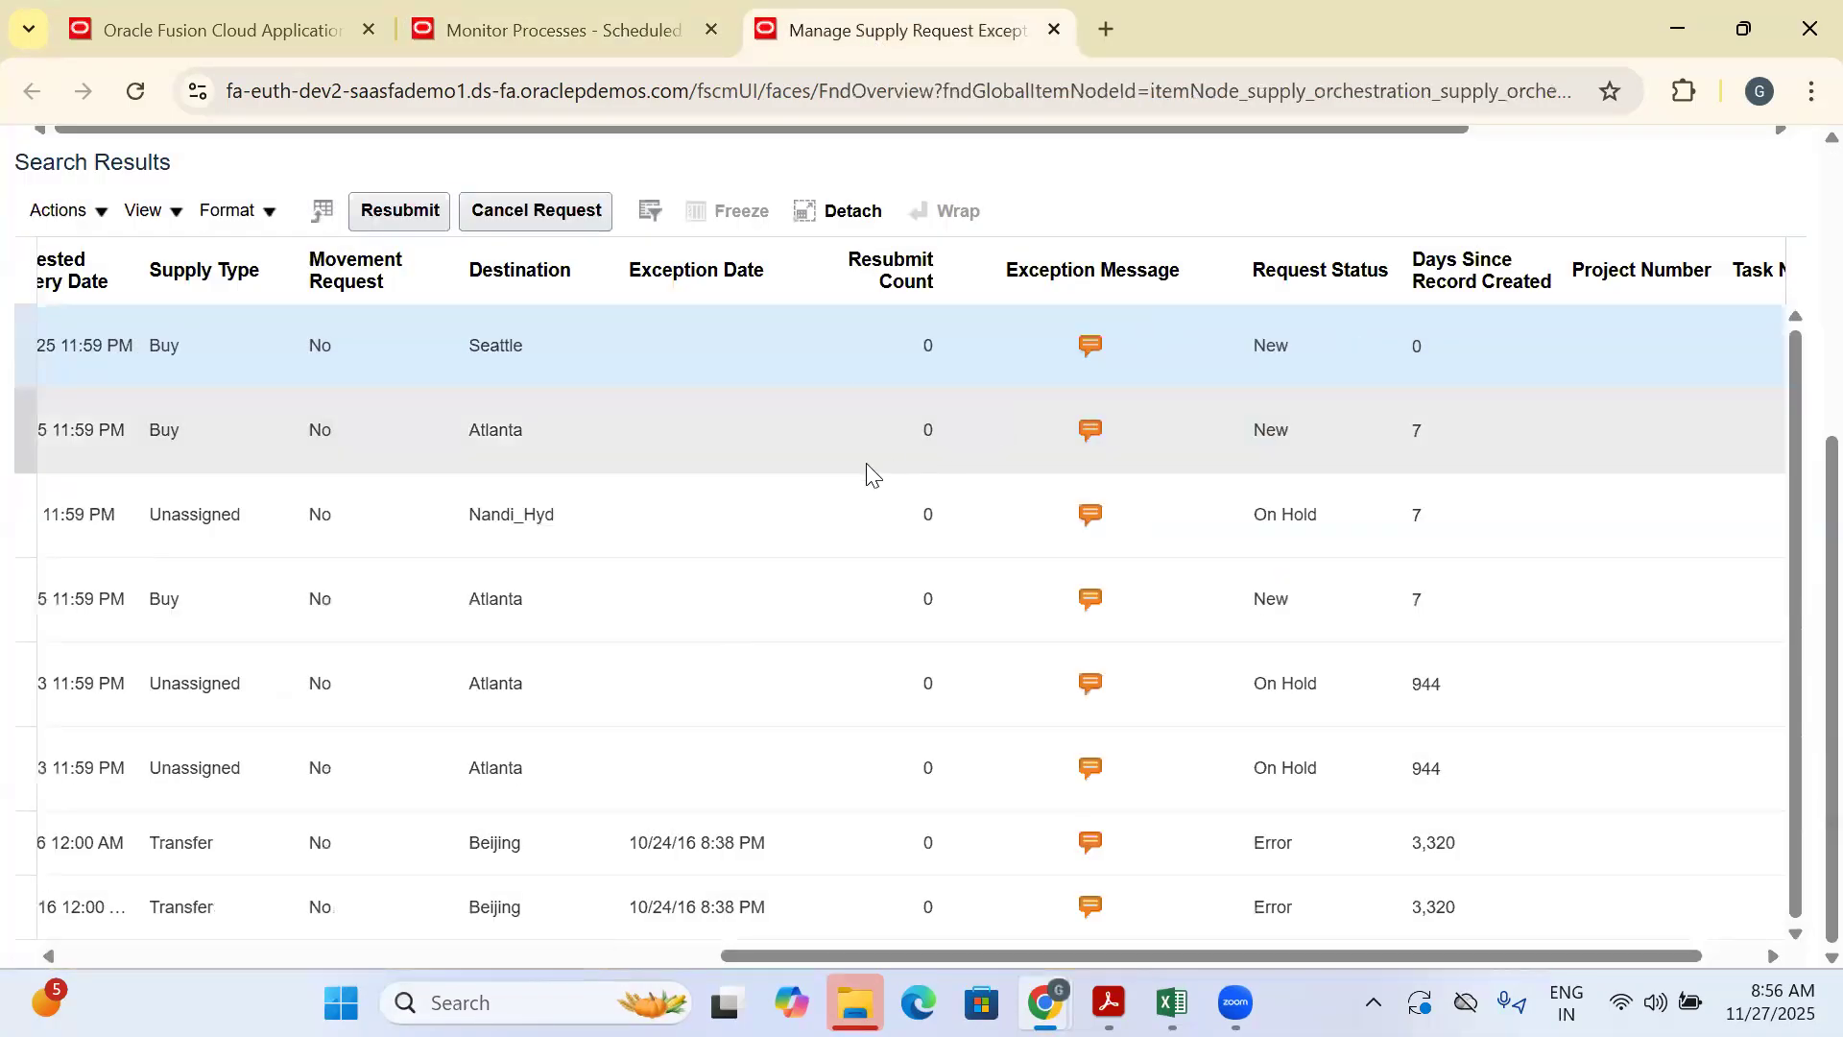
pyautogui.scroll(5, 869, 472)
pyautogui.scroll(-3, 672, 519)
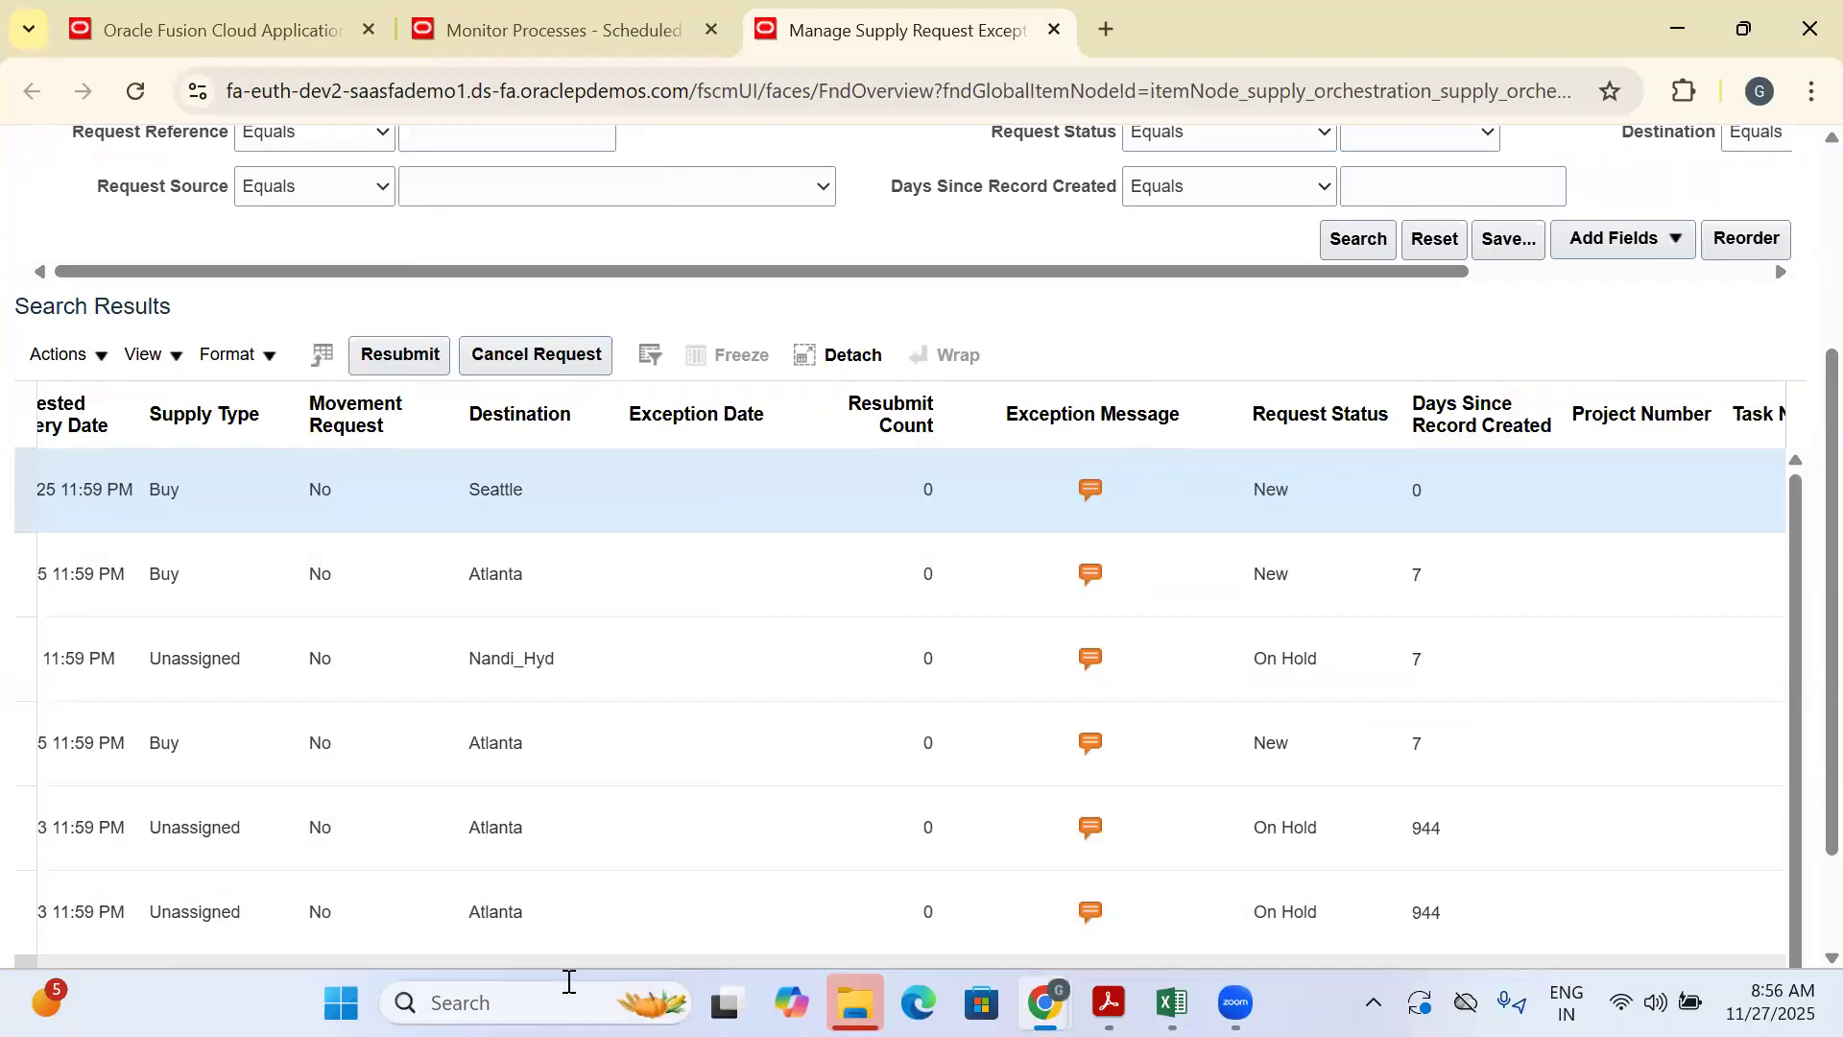
pyautogui.scroll(-2, 1801, 540)
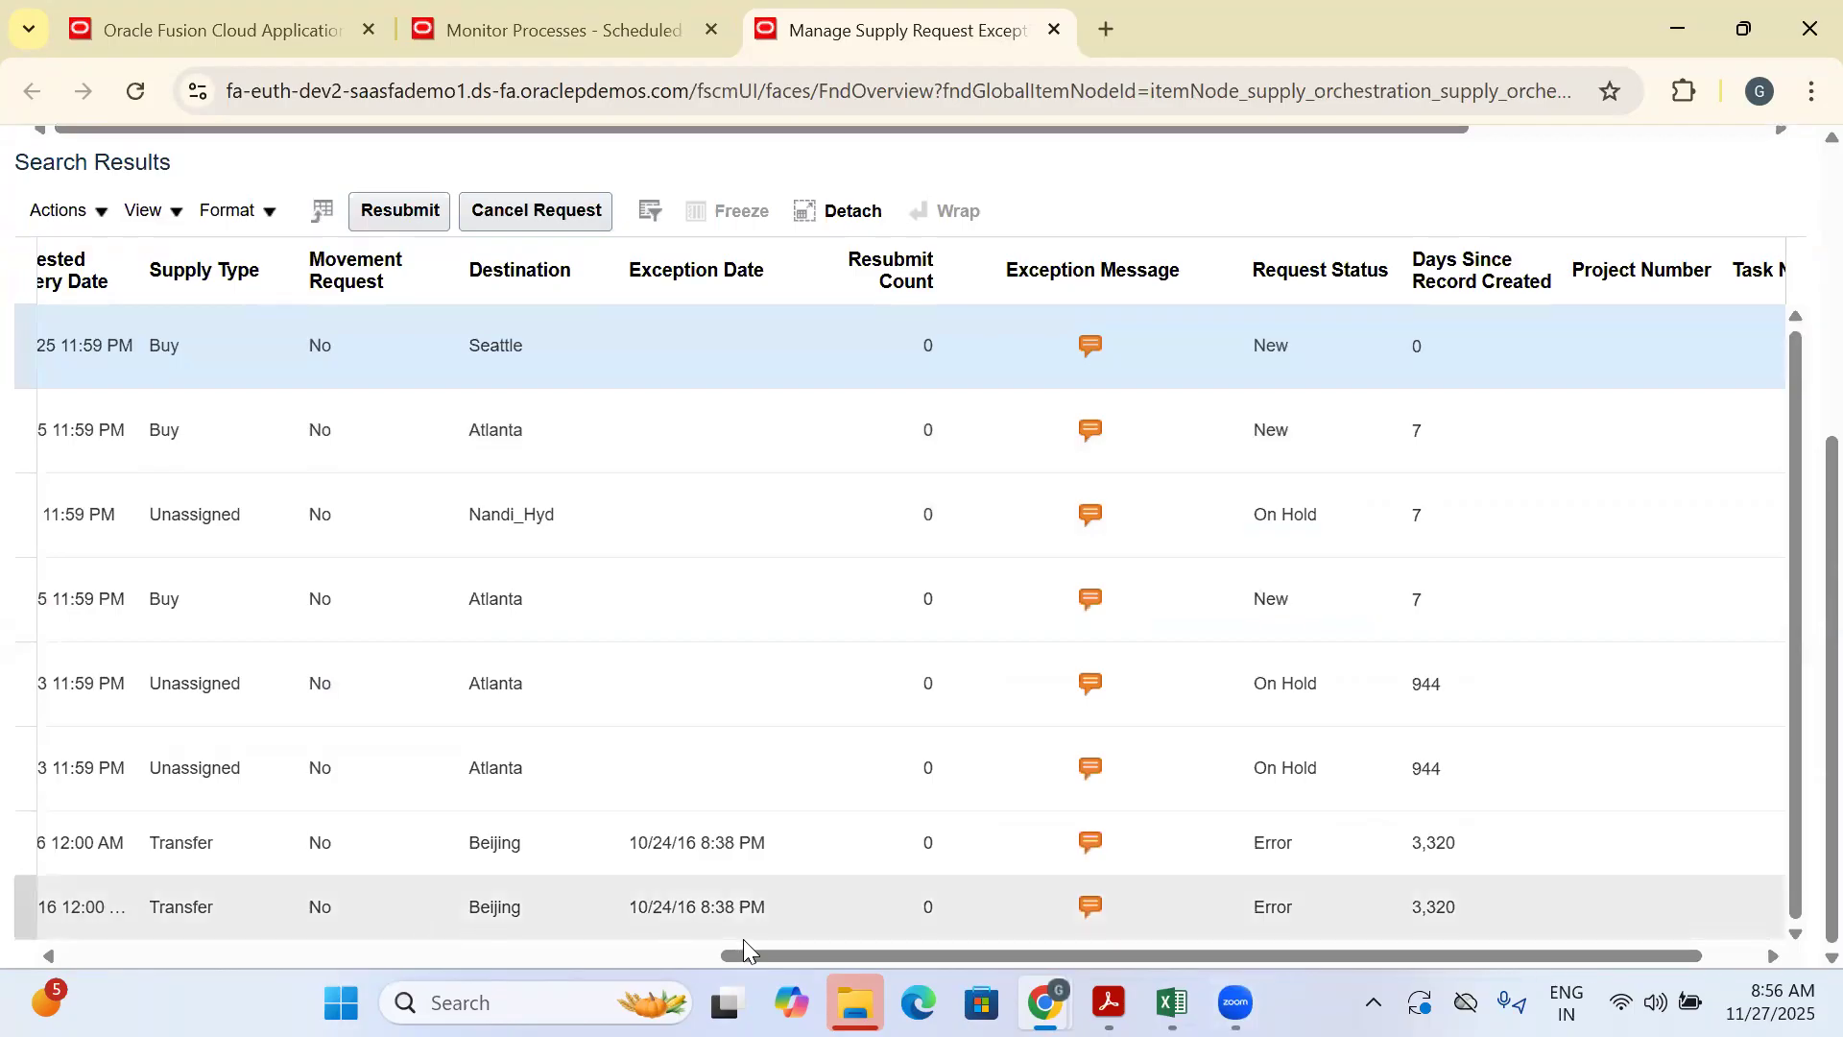
pyautogui.moveTo(768, 955); pyautogui.dragTo(110, 955)
pyautogui.scroll(5, 332, 444)
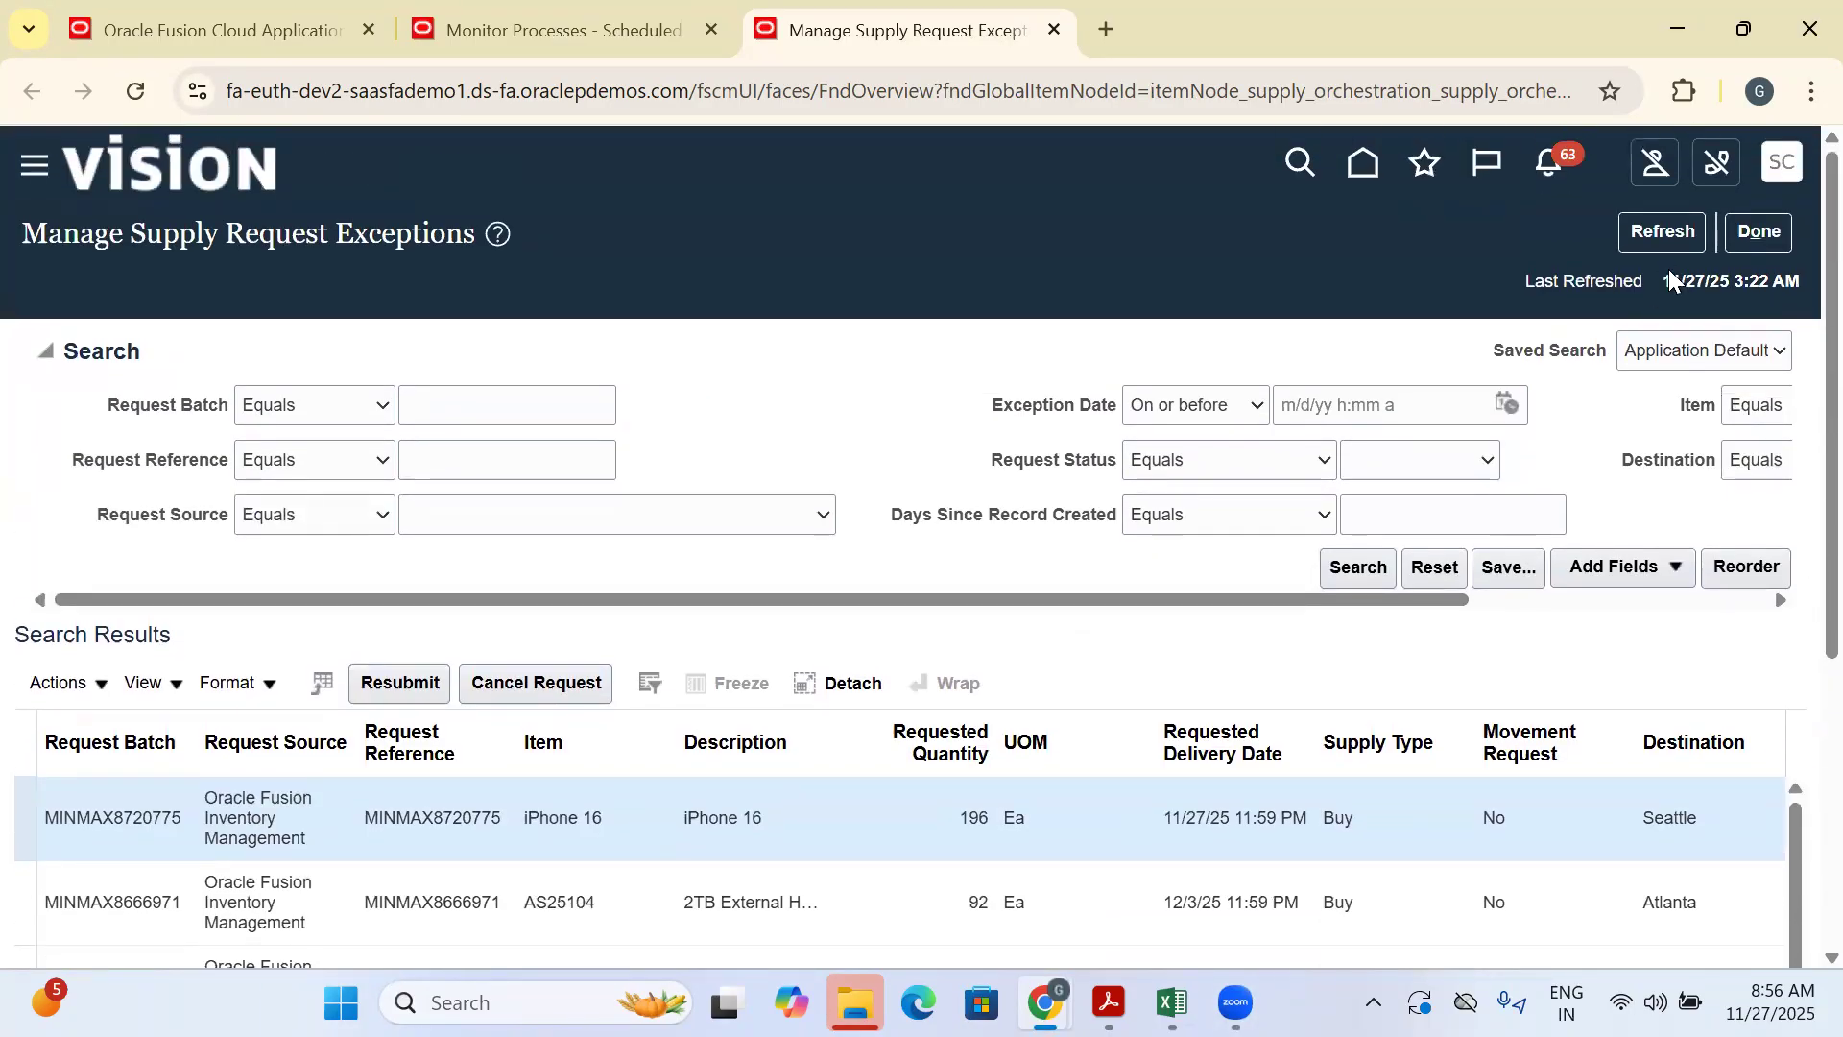
pyautogui.click(1660, 232)
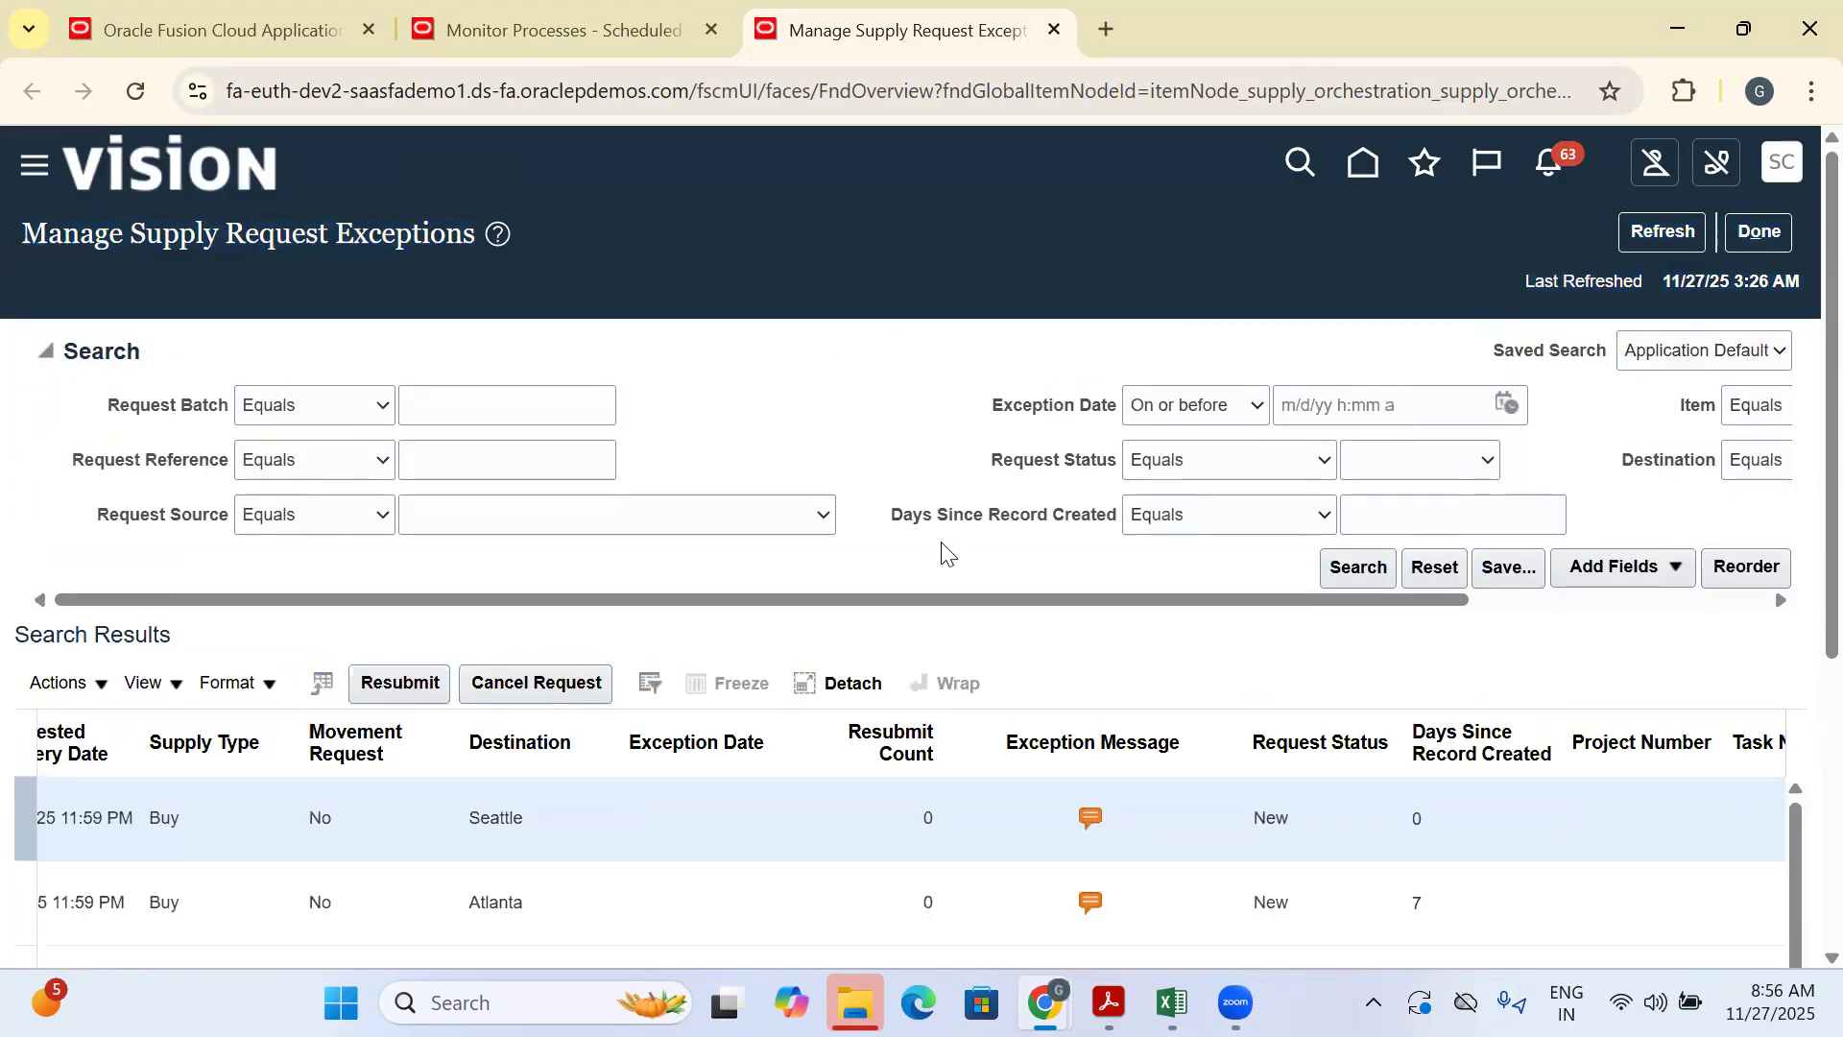
# Check the refreshed exception results for the iPhone 16 request, refreshing the page once more
pyautogui.scroll(-3, 946, 552)
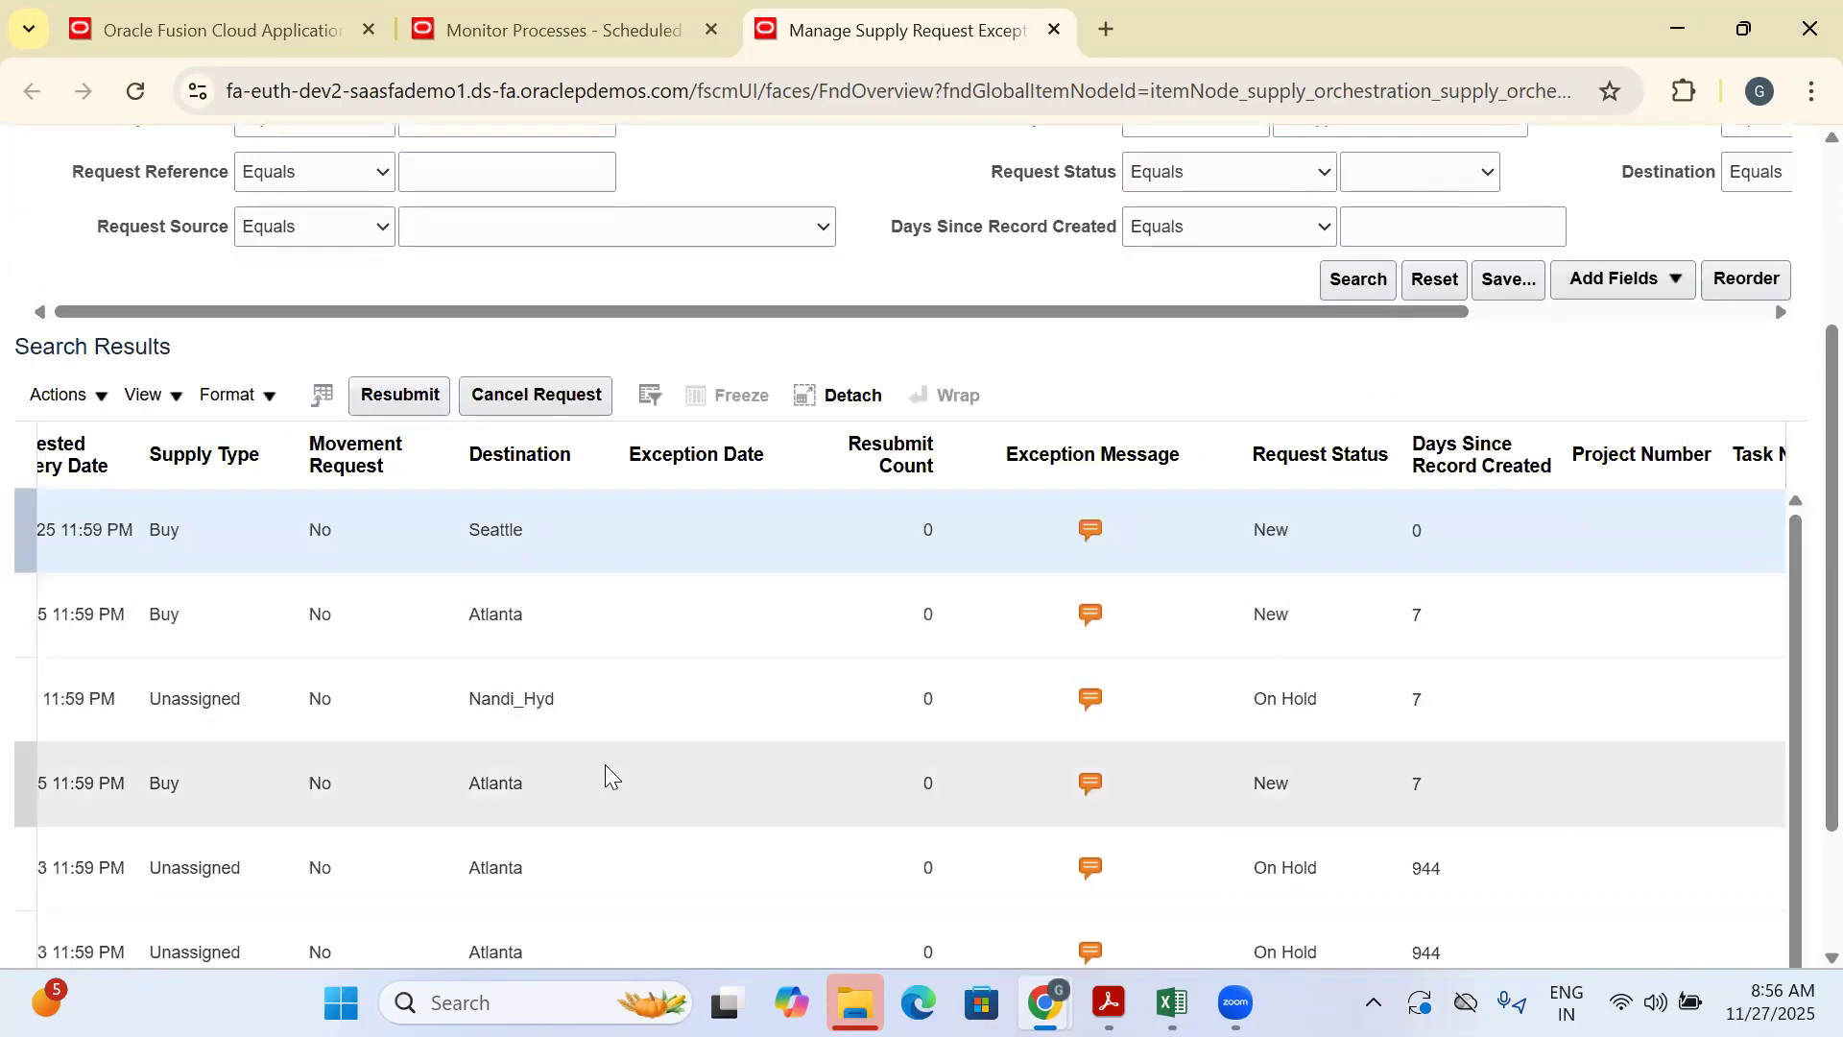
pyautogui.scroll(-2, 608, 776)
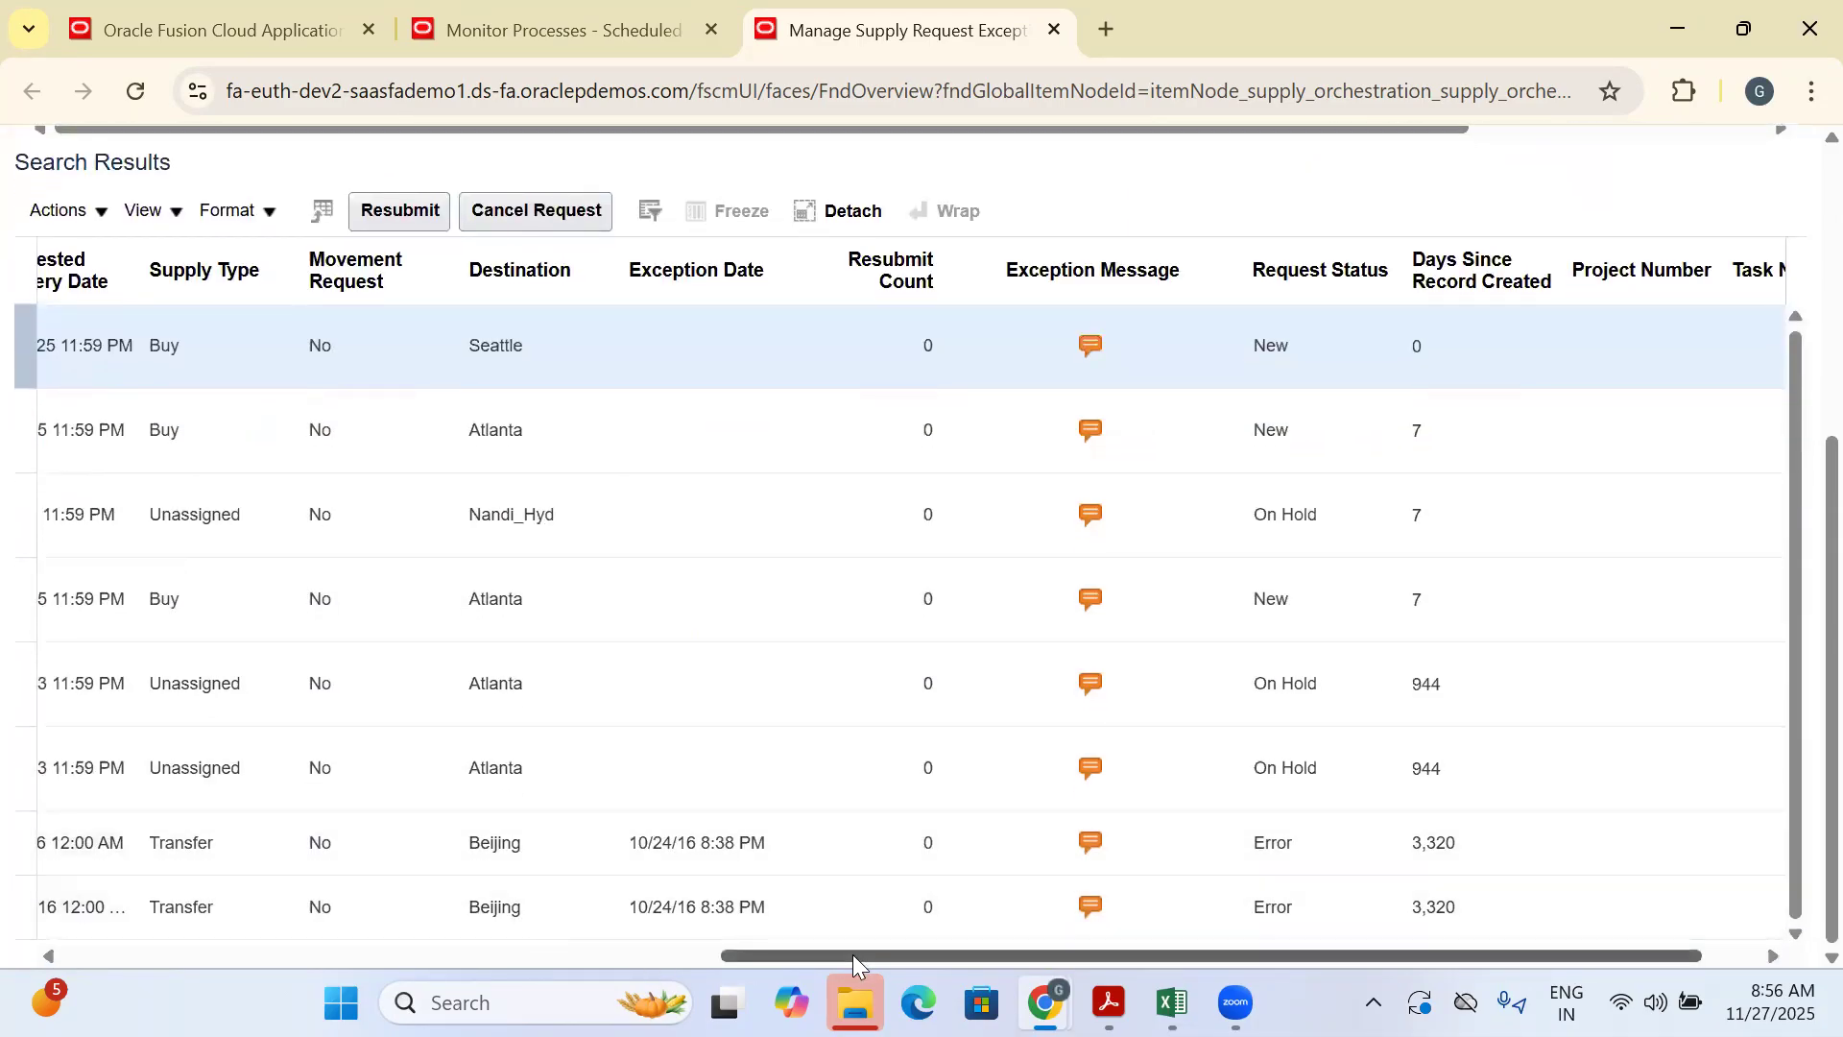
pyautogui.moveTo(854, 963); pyautogui.dragTo(197, 962)
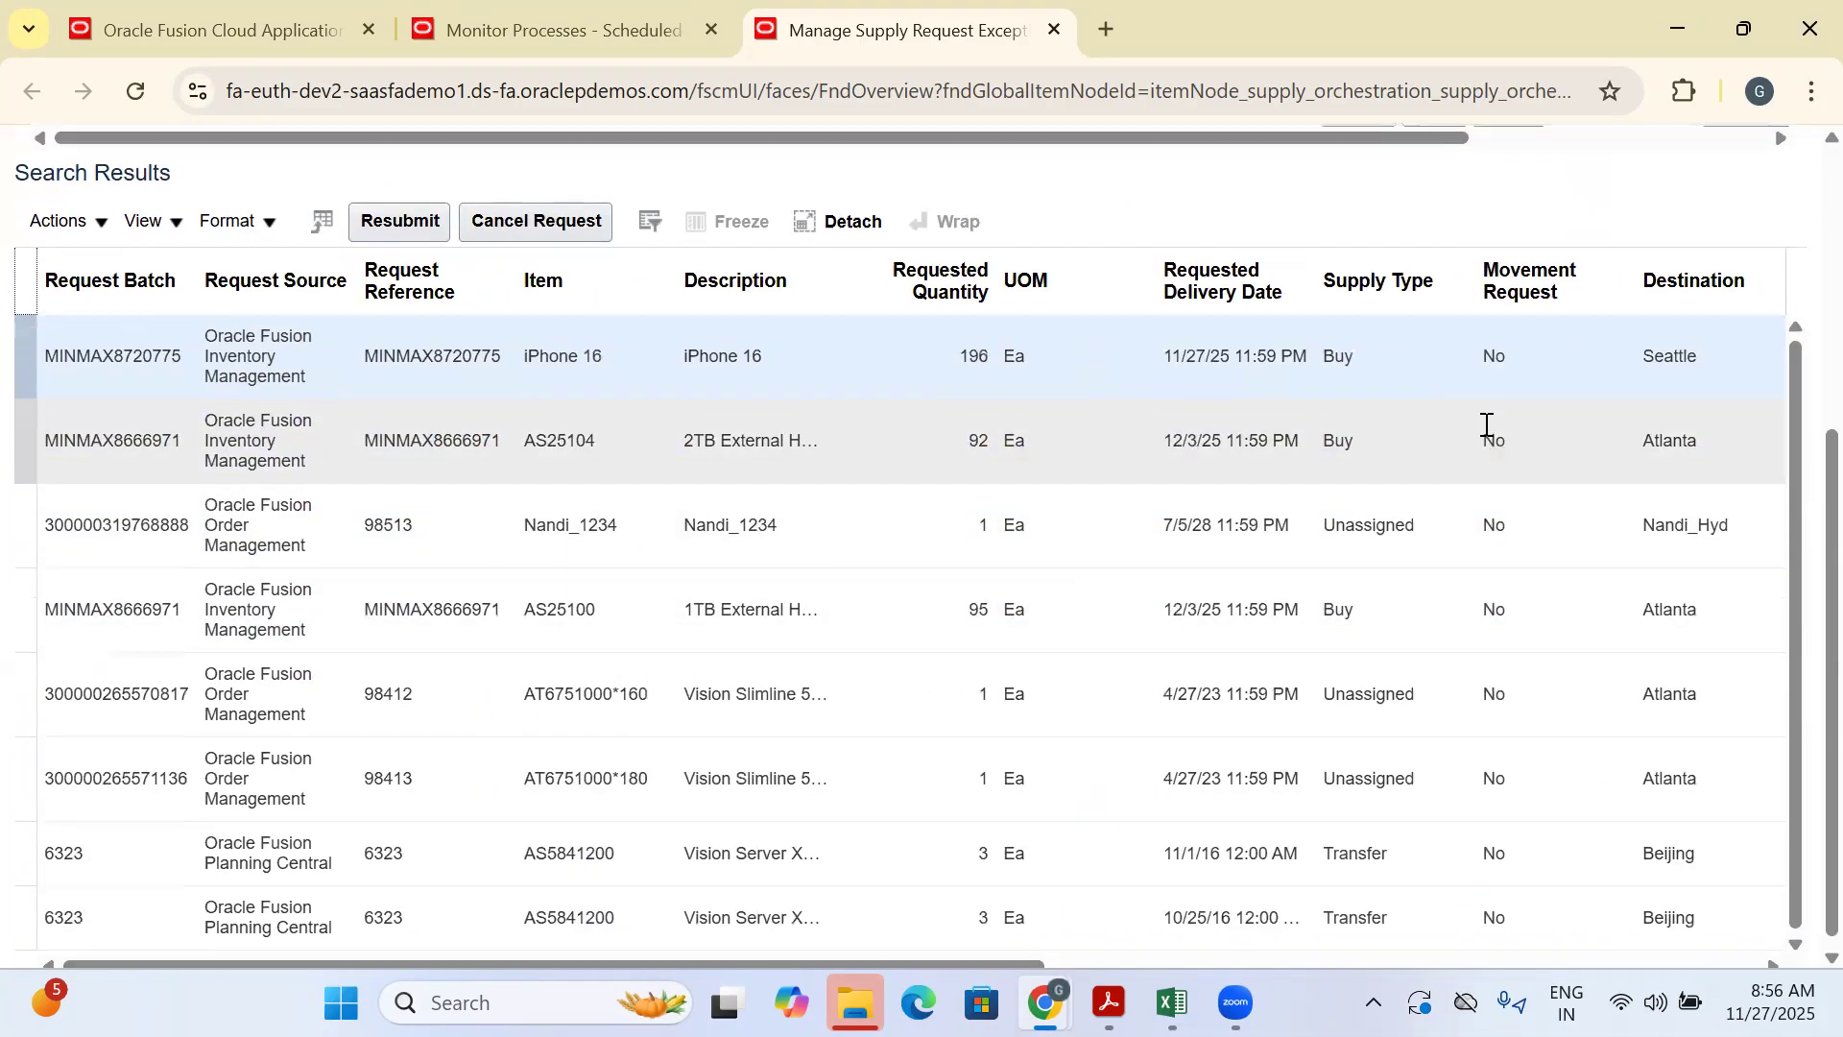
pyautogui.scroll(5, 1487, 425)
pyautogui.click(1672, 200)
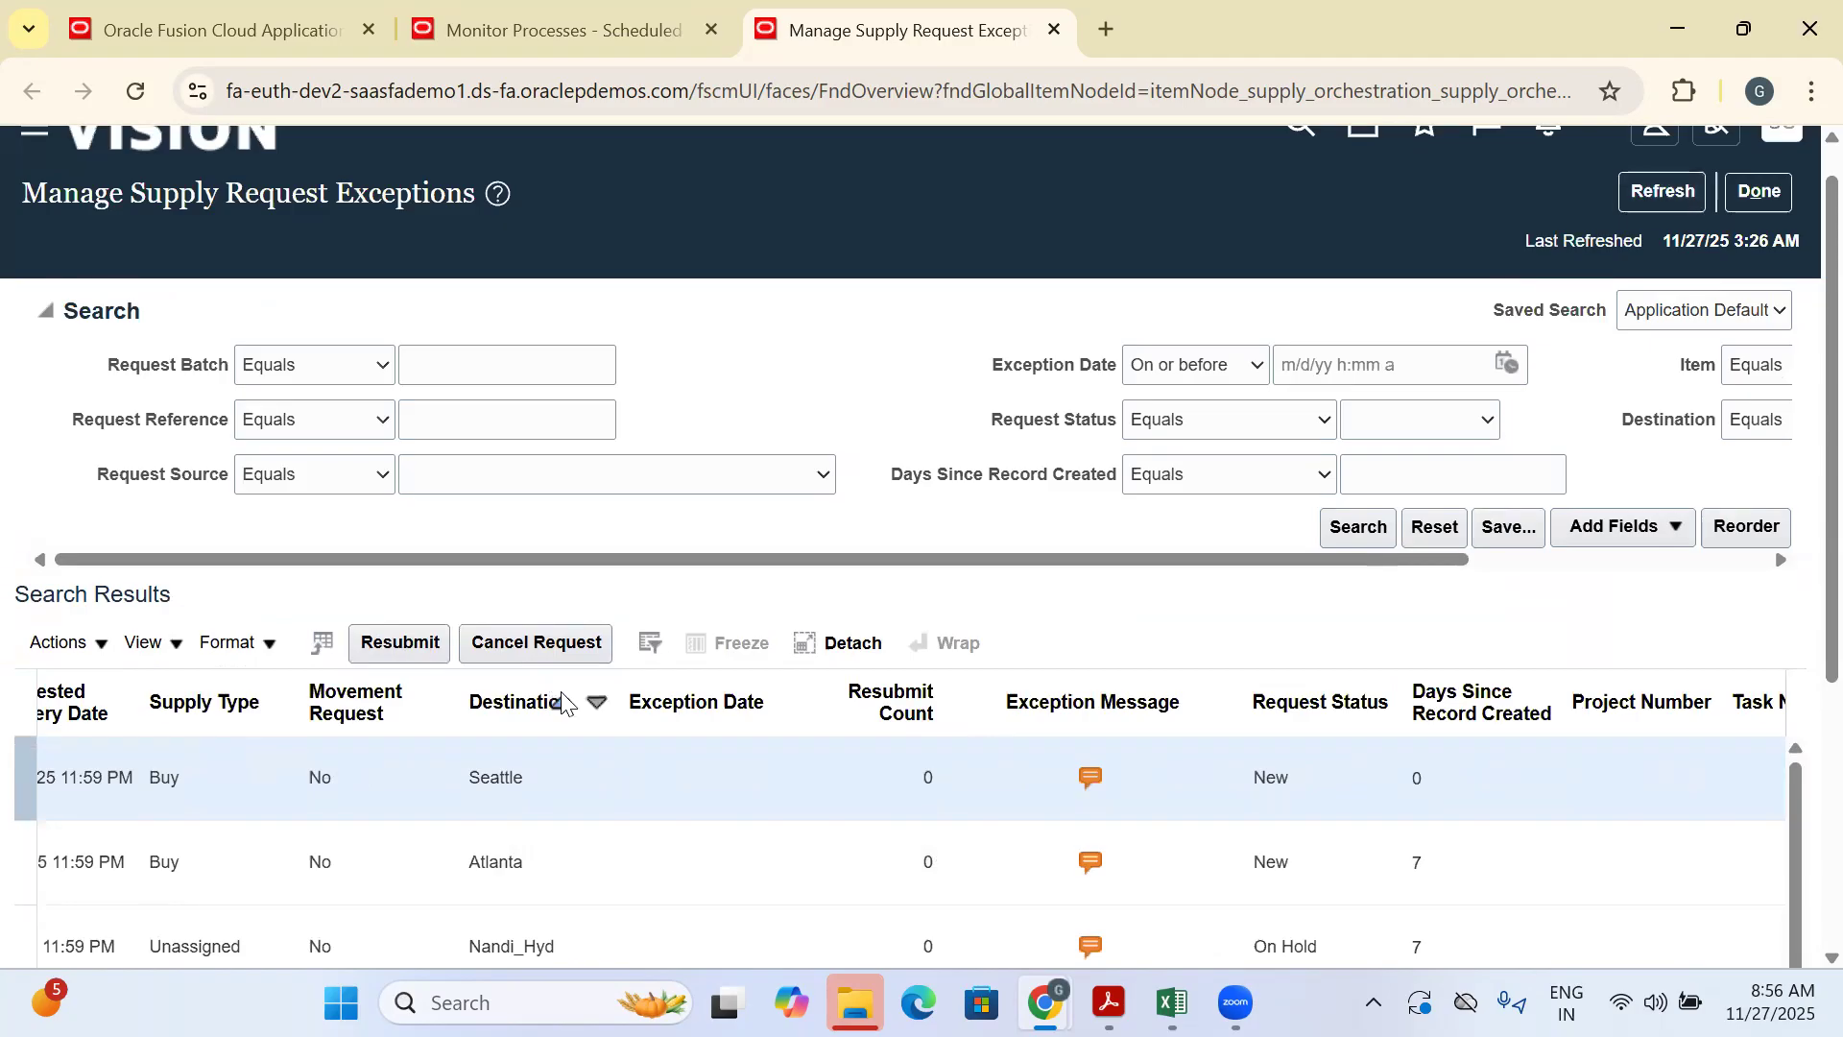
pyautogui.scroll(-5, 765, 916)
pyautogui.moveTo(878, 957); pyautogui.dragTo(10, 945)
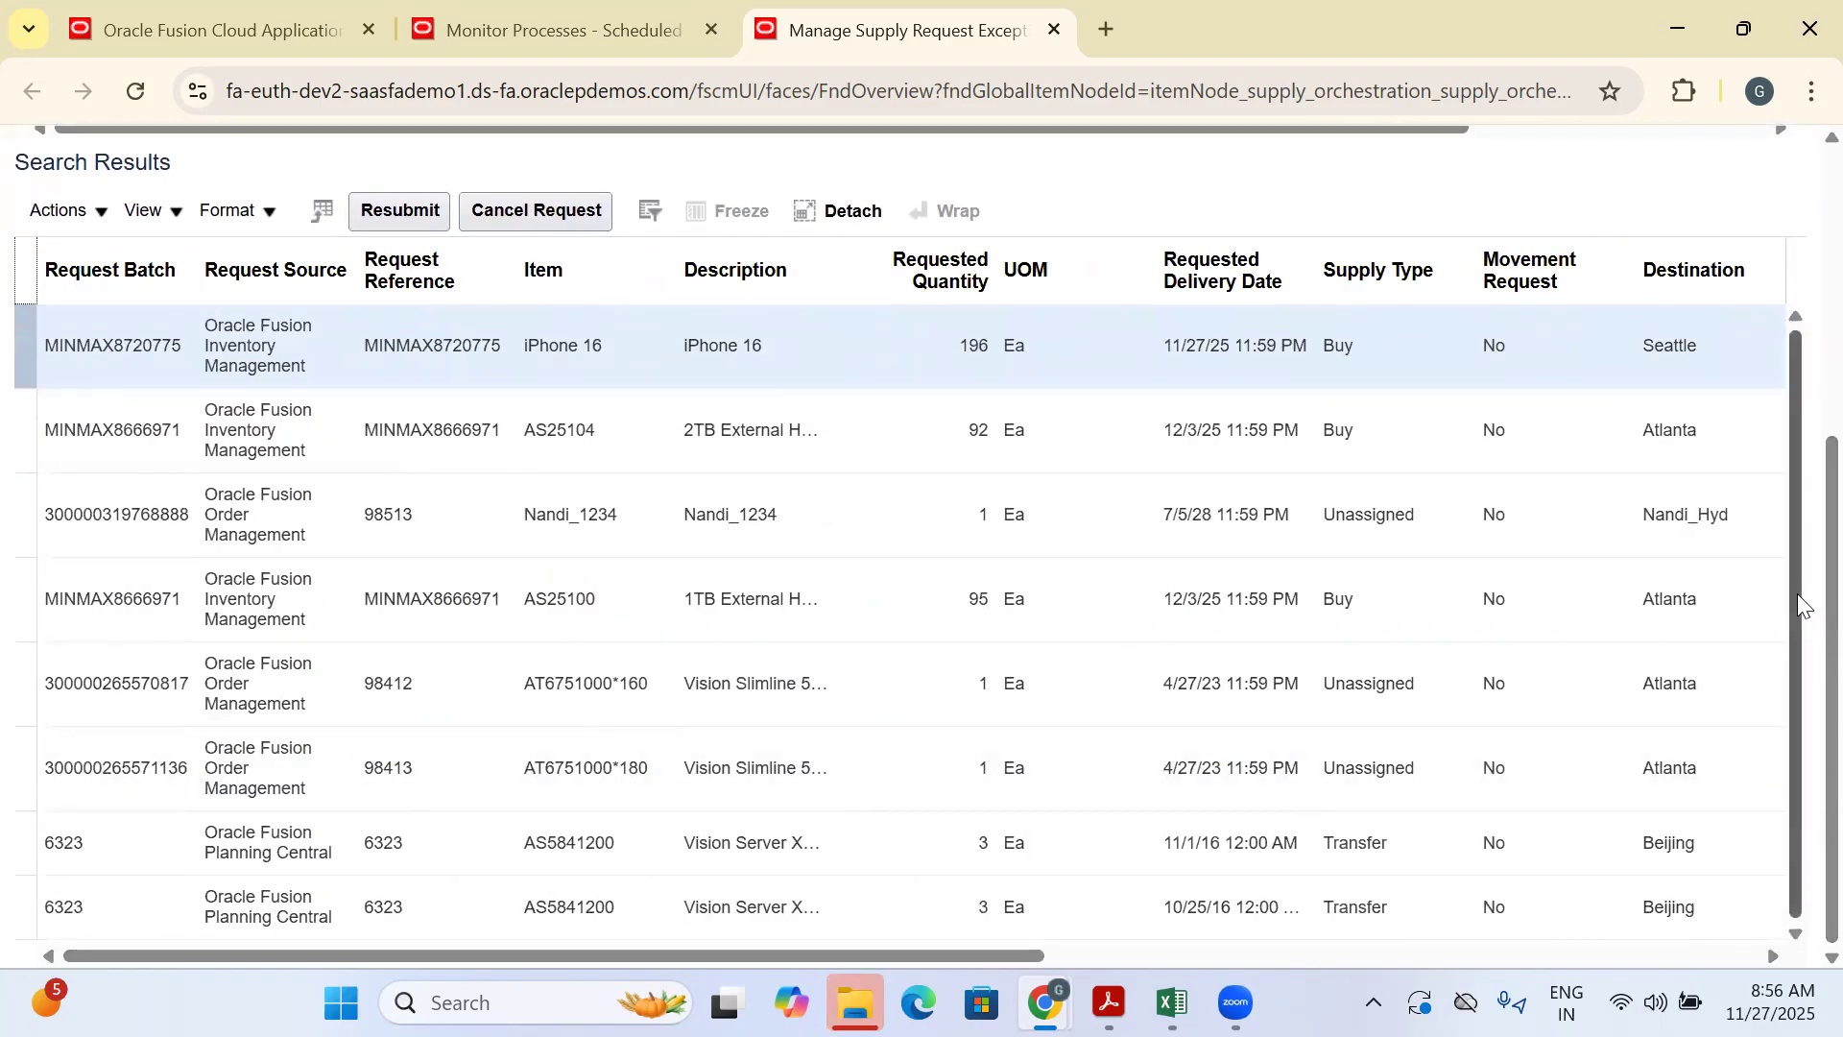
# Refresh the supply request exceptions two more times to check on the iPhone 16 request
pyautogui.scroll(3, 1801, 547)
pyautogui.scroll(1, 1803, 326)
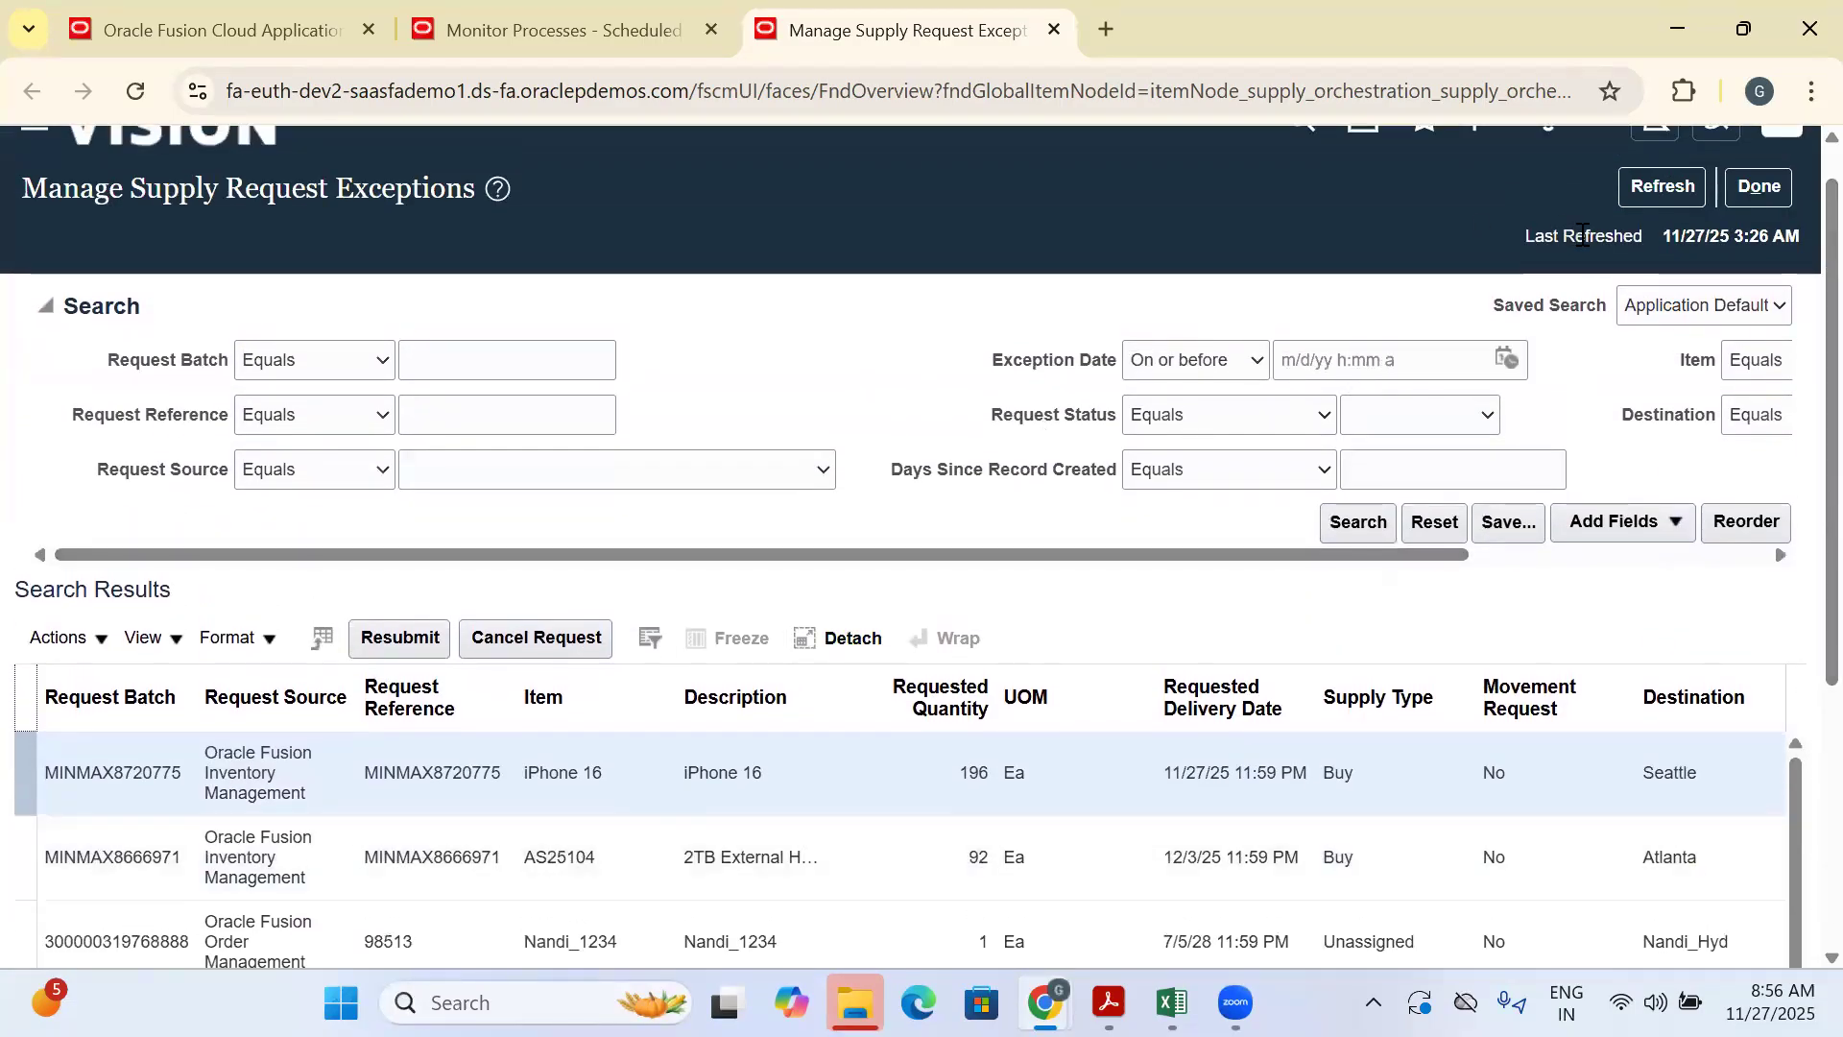
pyautogui.click(1654, 183)
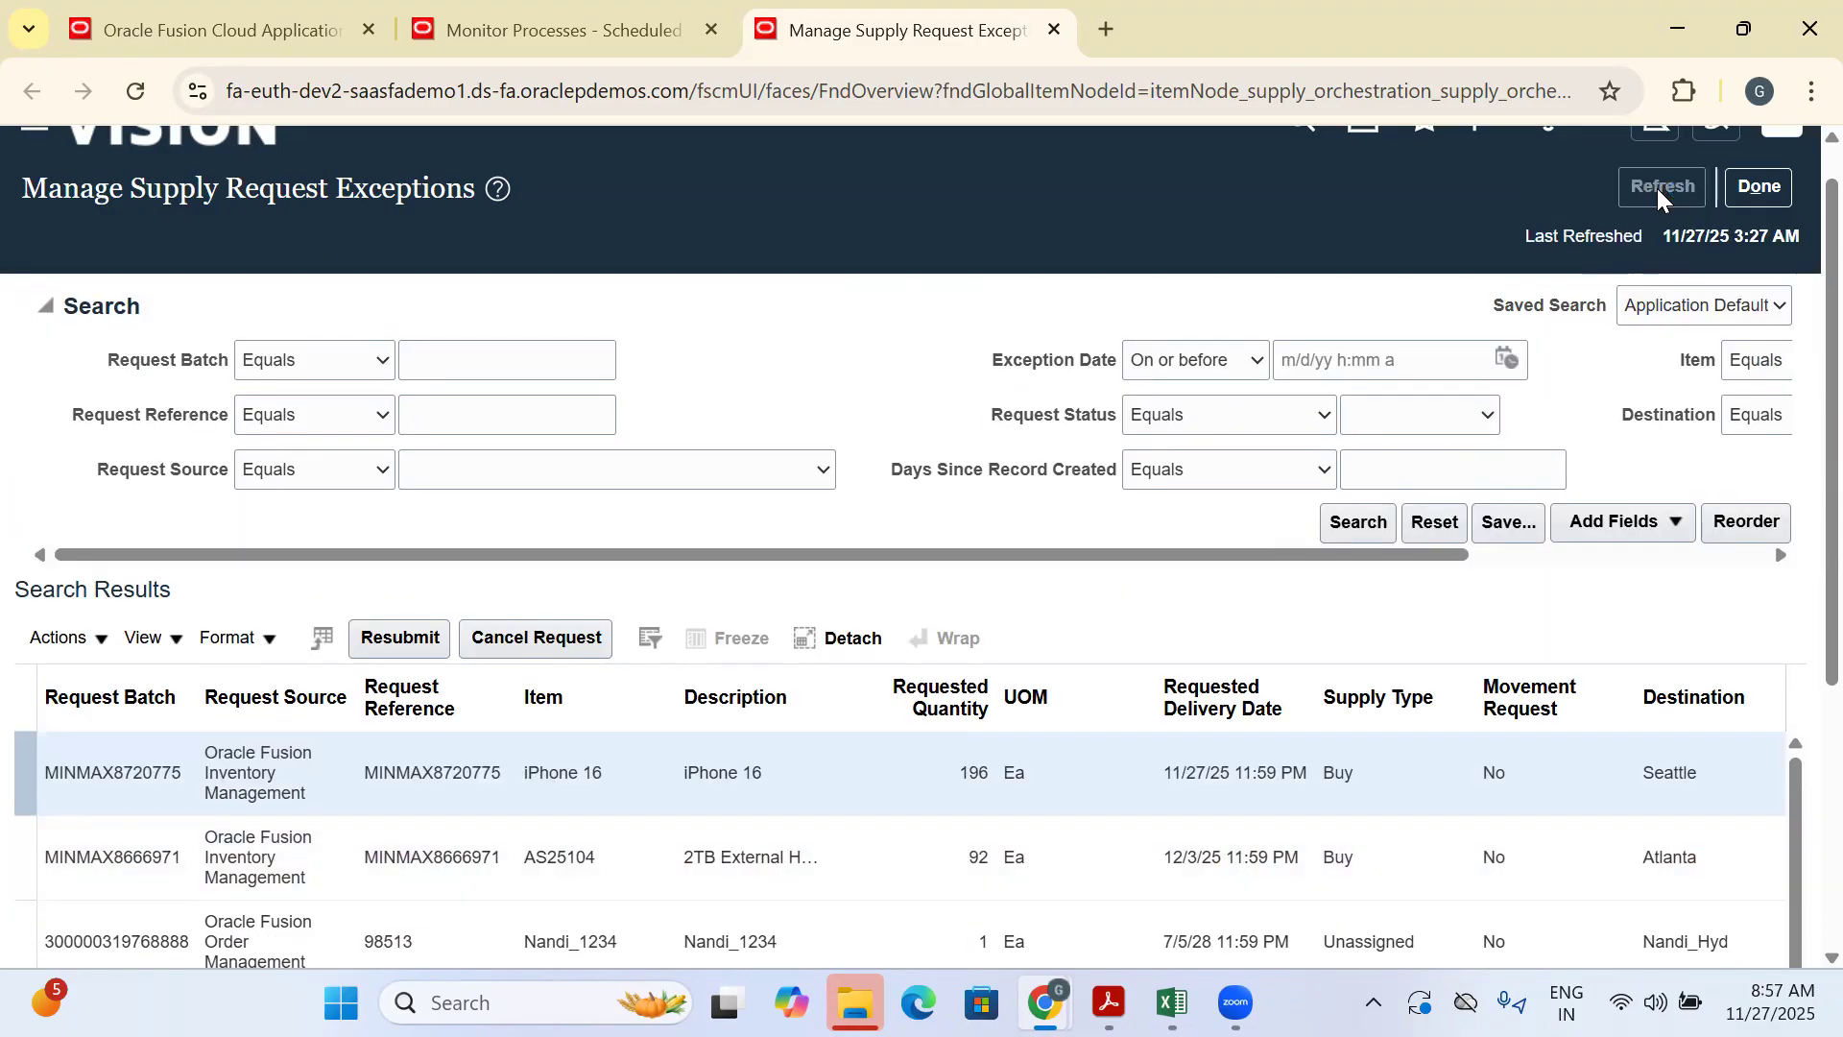
pyautogui.click(1657, 188)
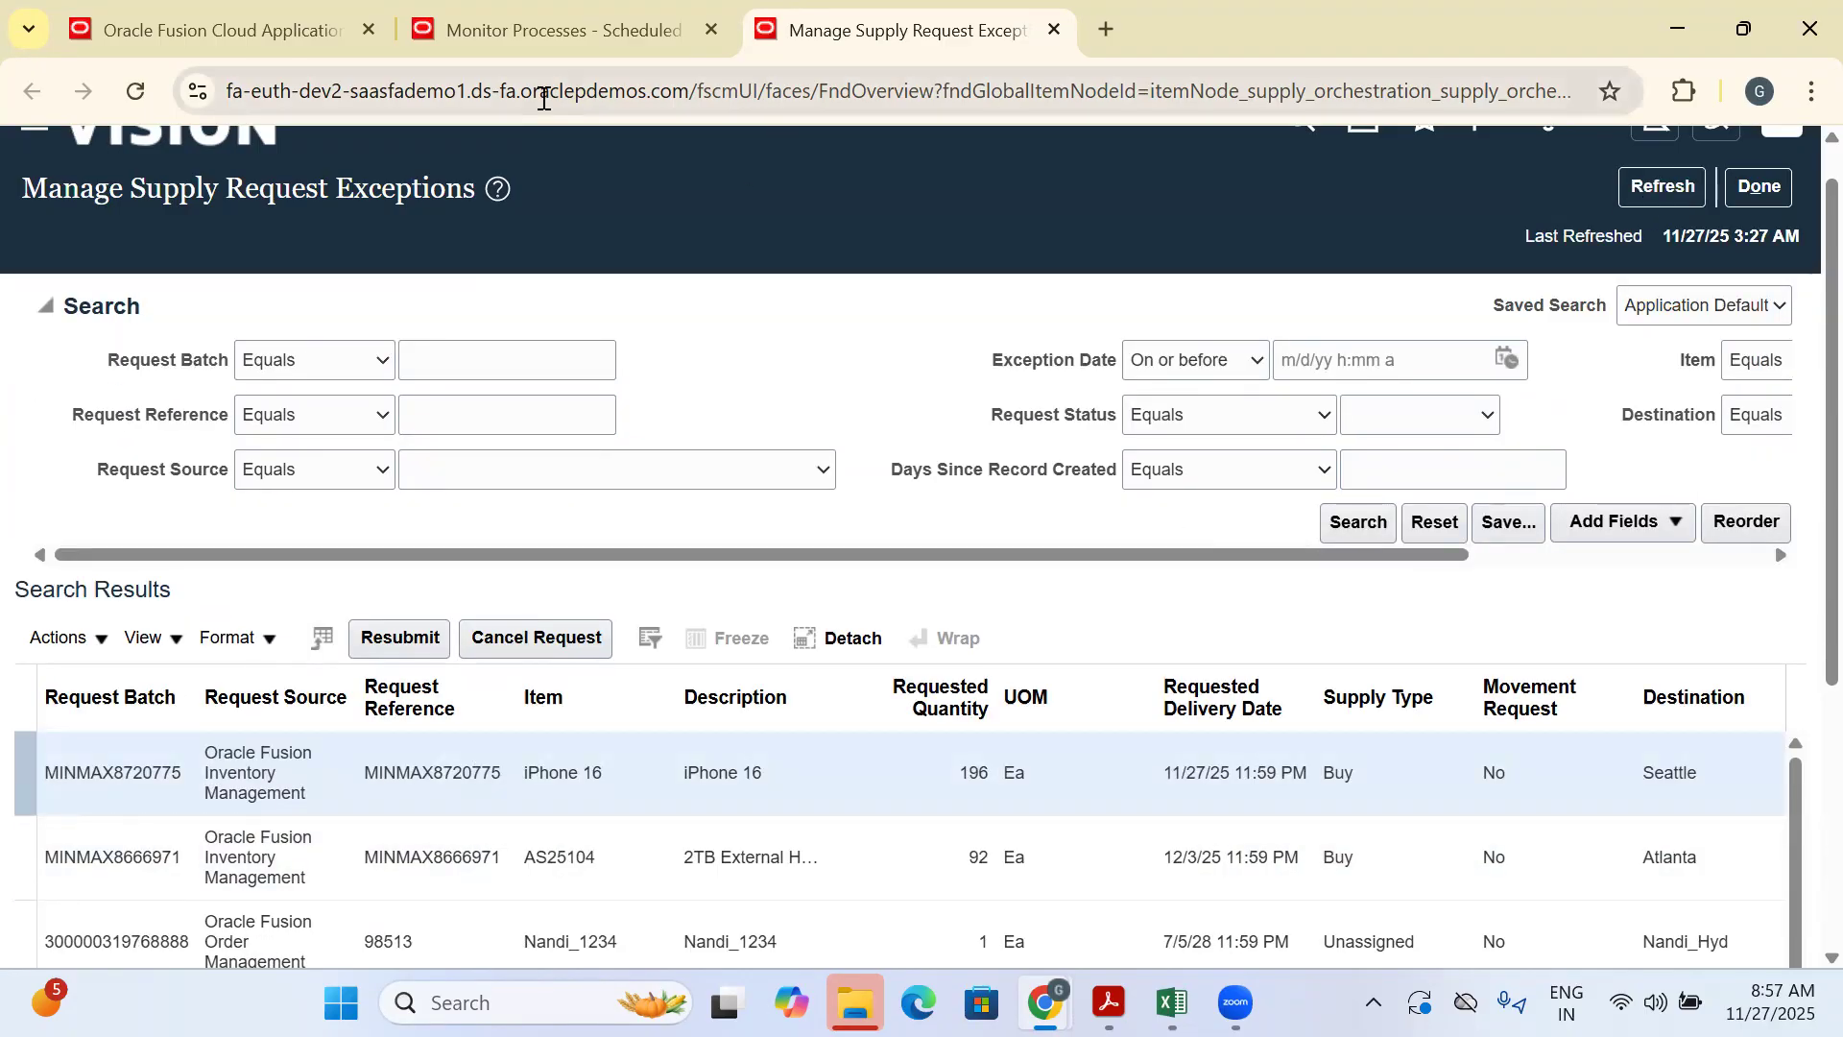
# Switch to the scheduled processes page and refresh the process list twice
pyautogui.click(512, 39)
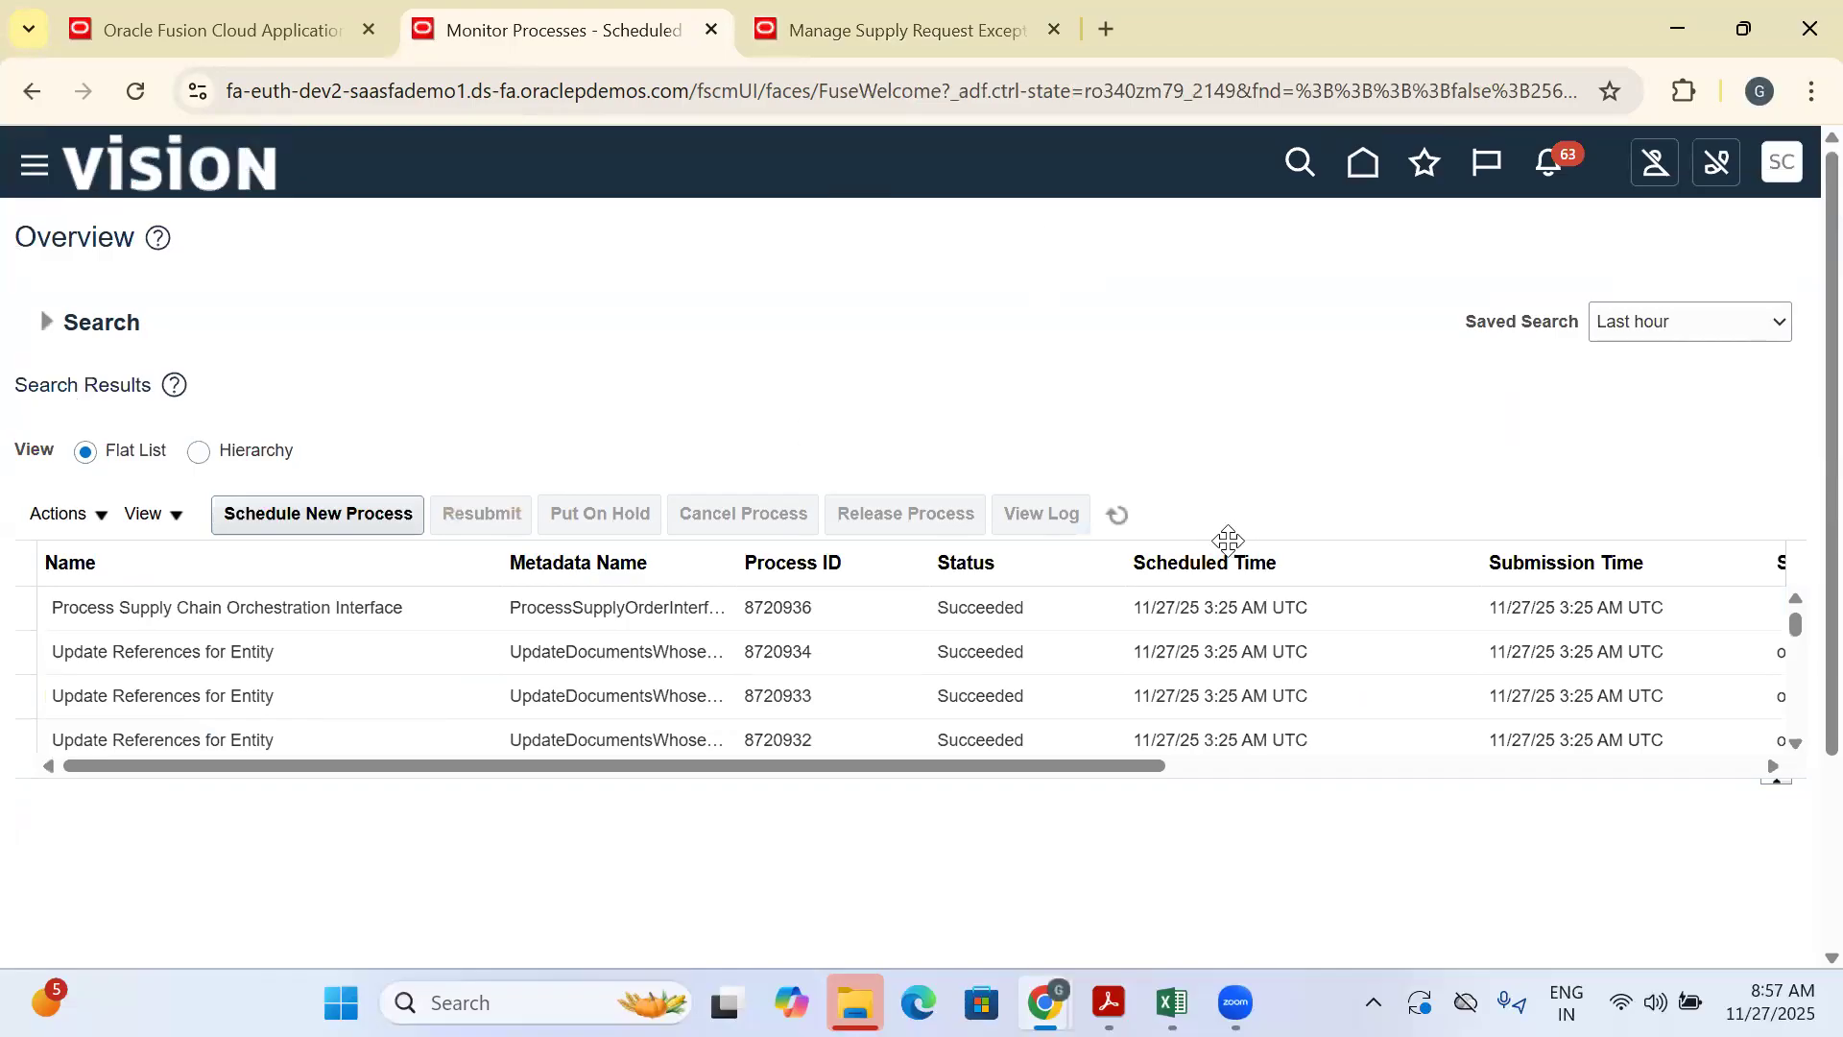
pyautogui.click(1114, 515)
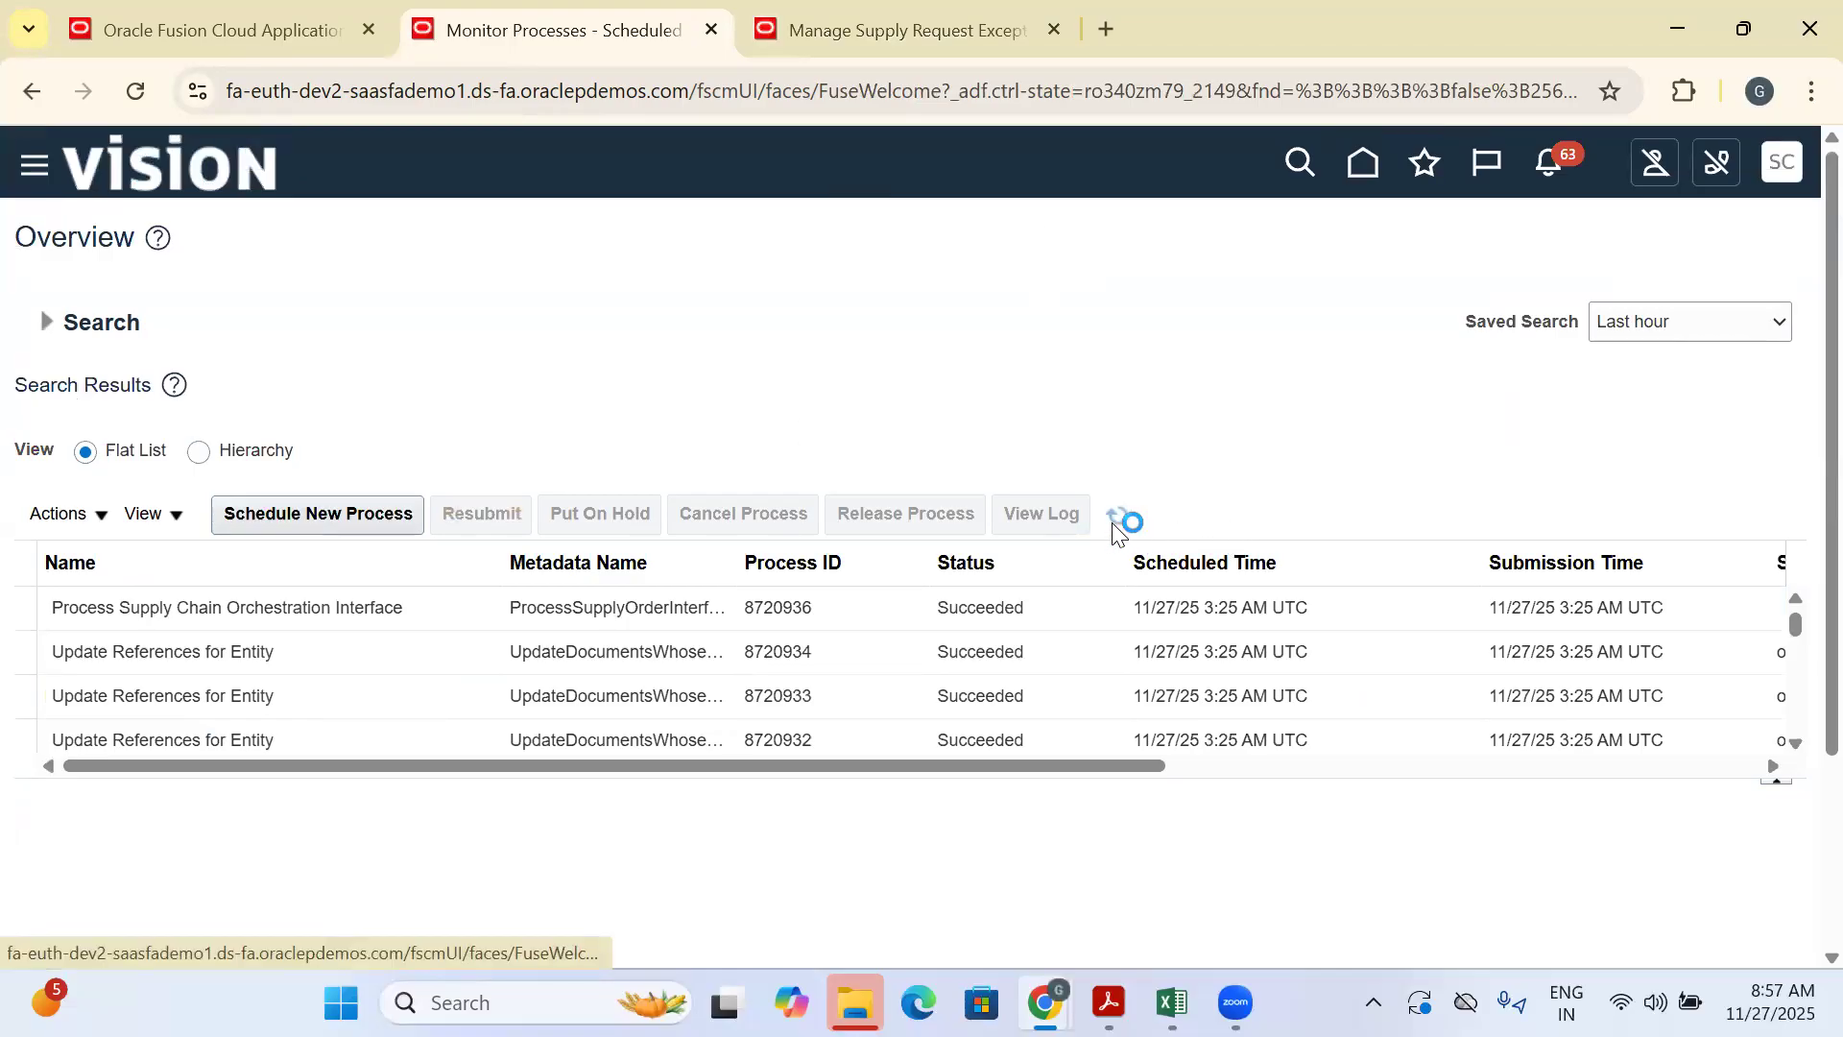
pyautogui.click(1112, 523)
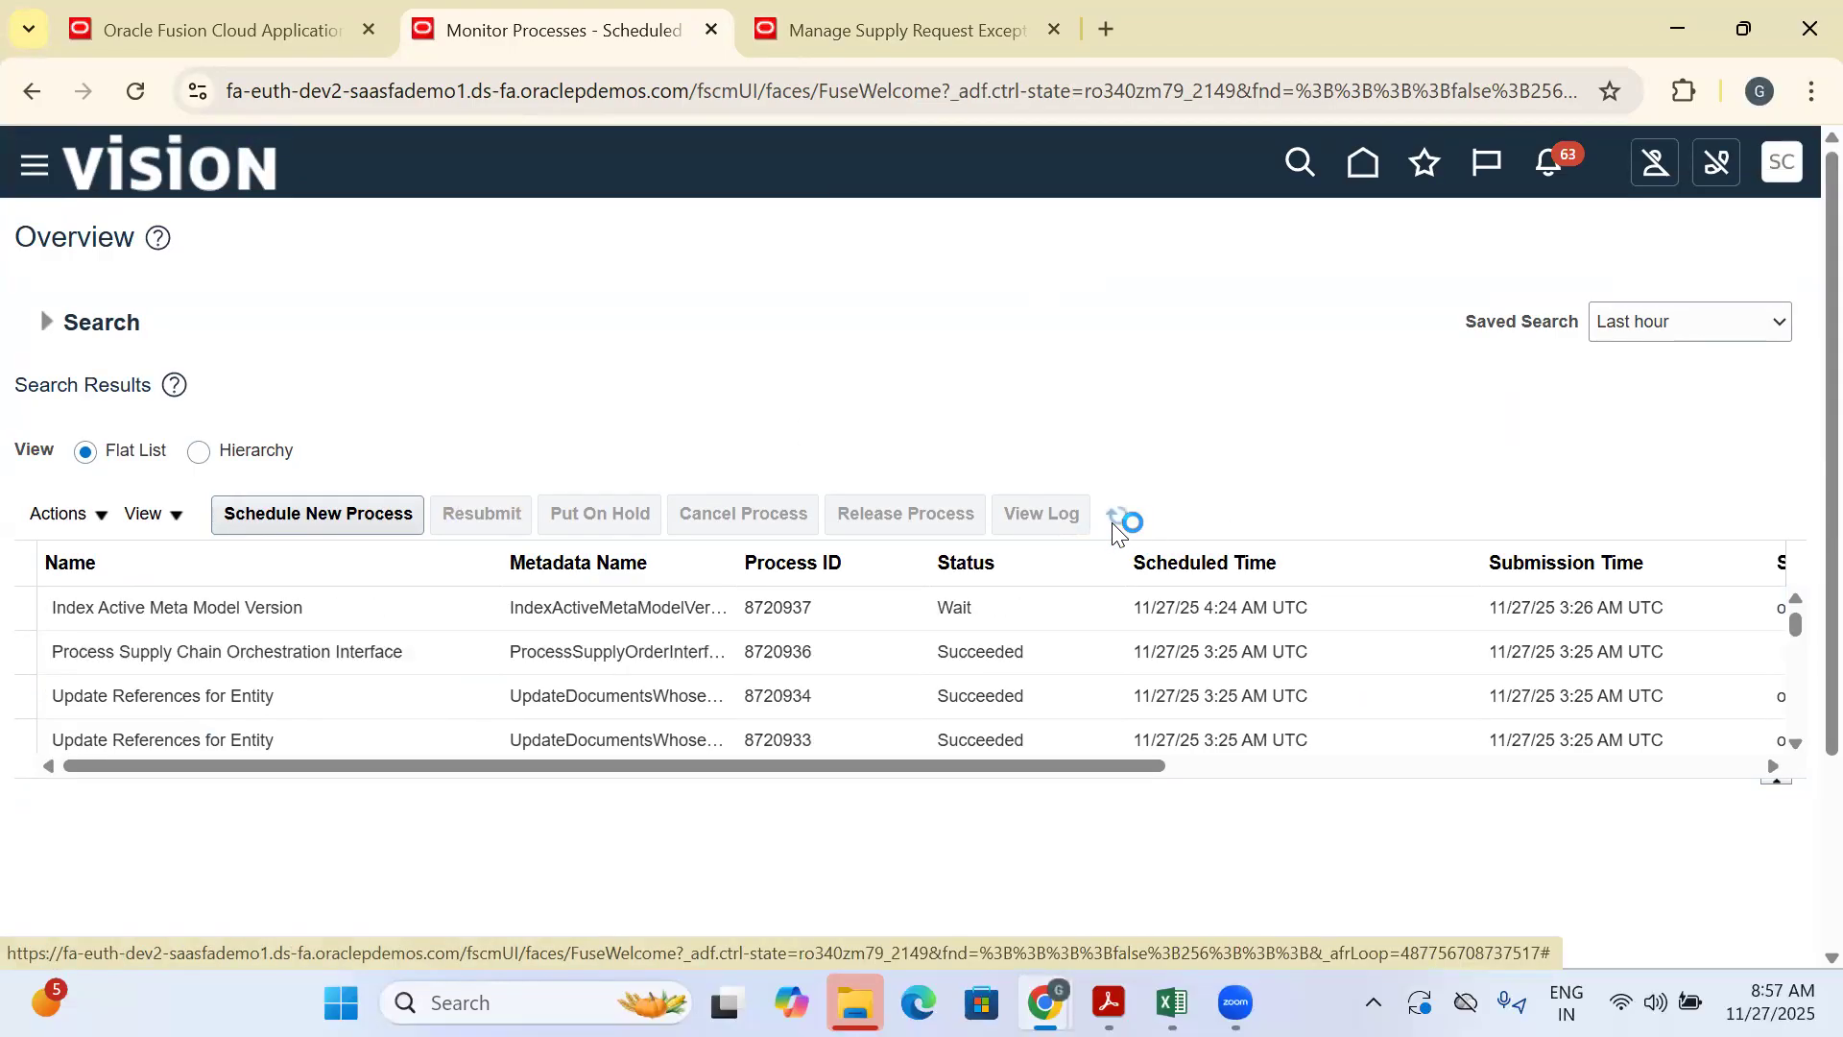
# Return to Manage Supply Request Exceptions, rerun the unfiltered search, and check the results for the iPhone 16 request
pyautogui.click(196, 14)
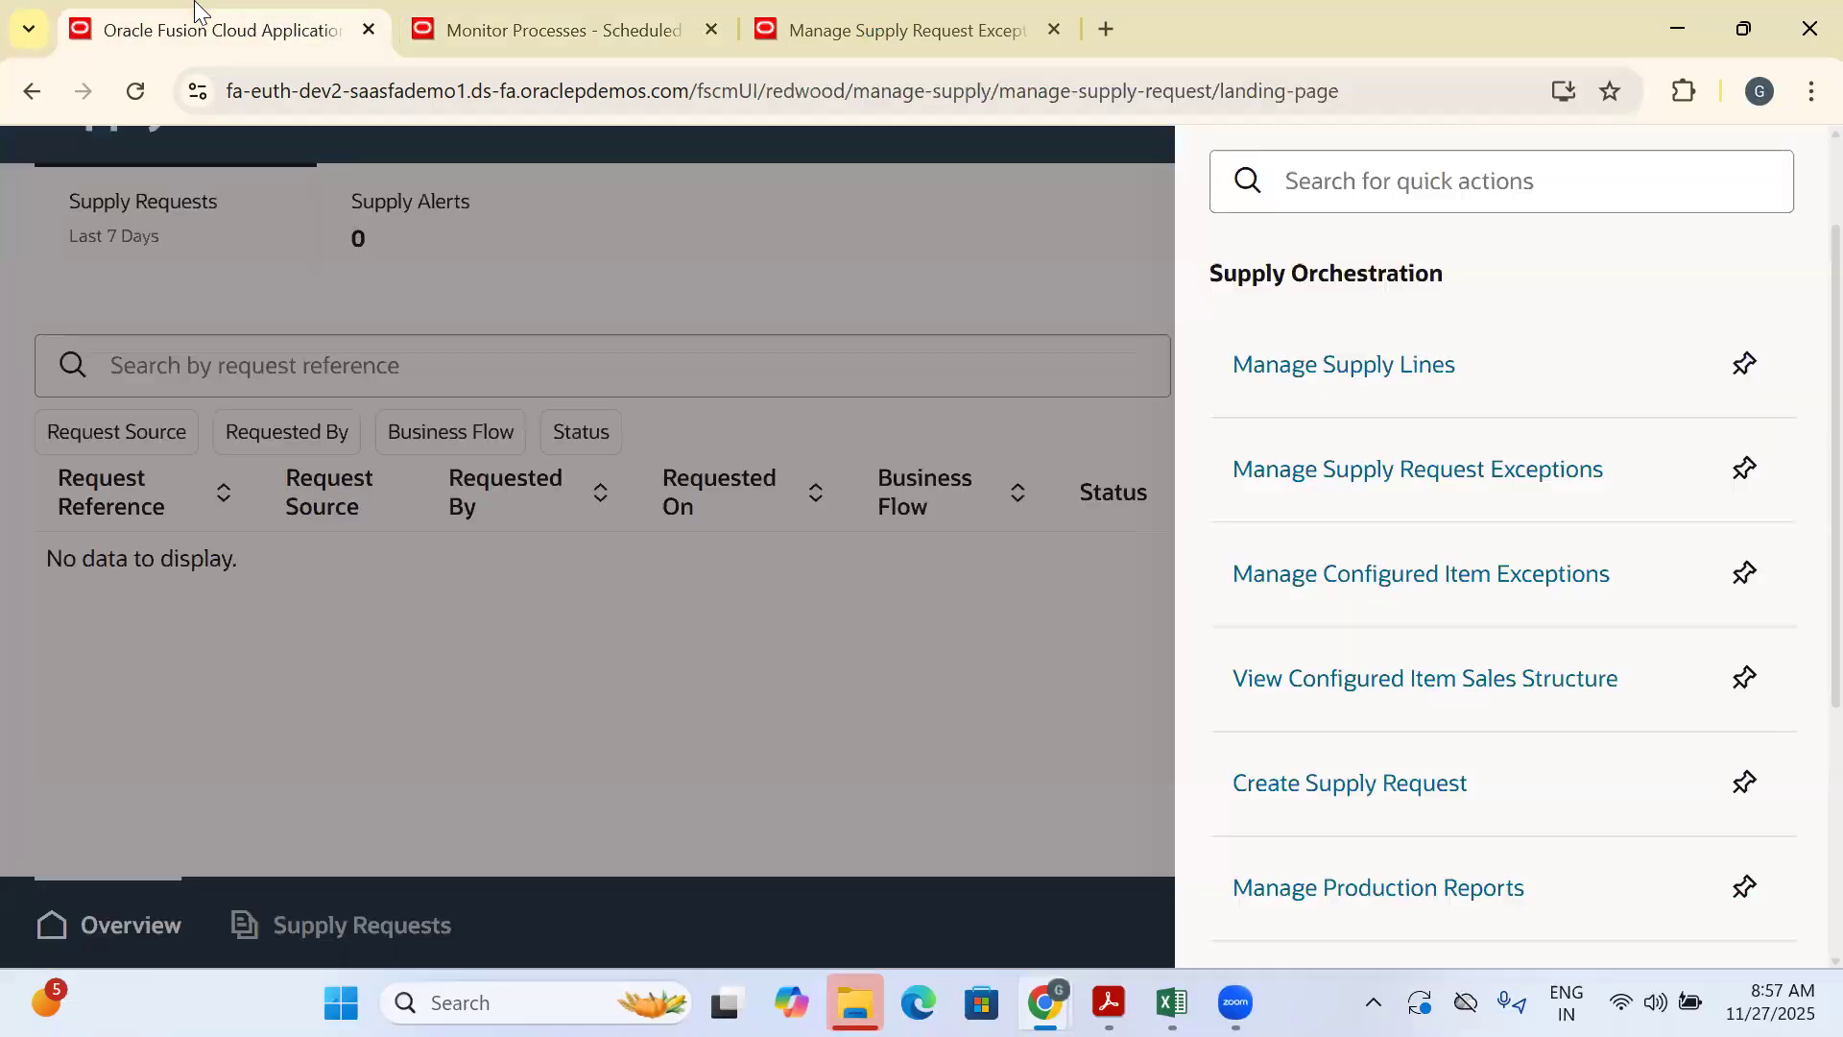
pyautogui.click(820, 40)
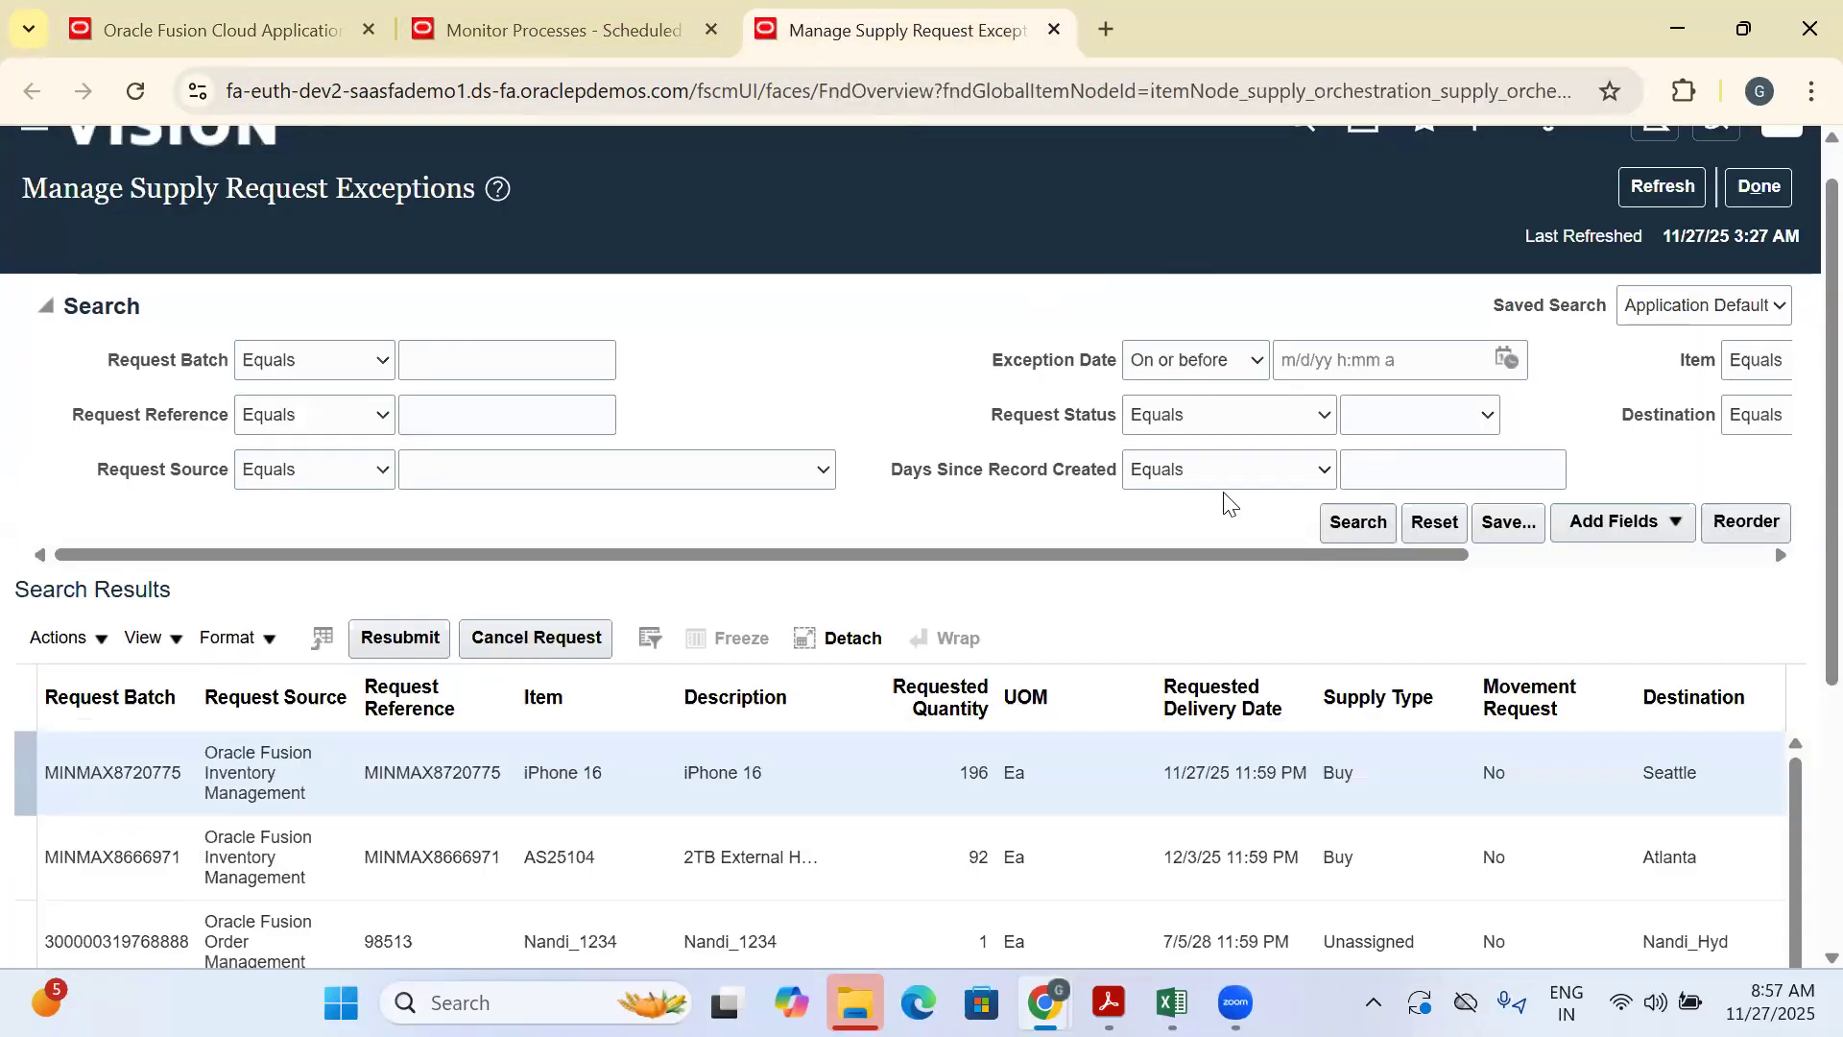
pyautogui.click(1373, 522)
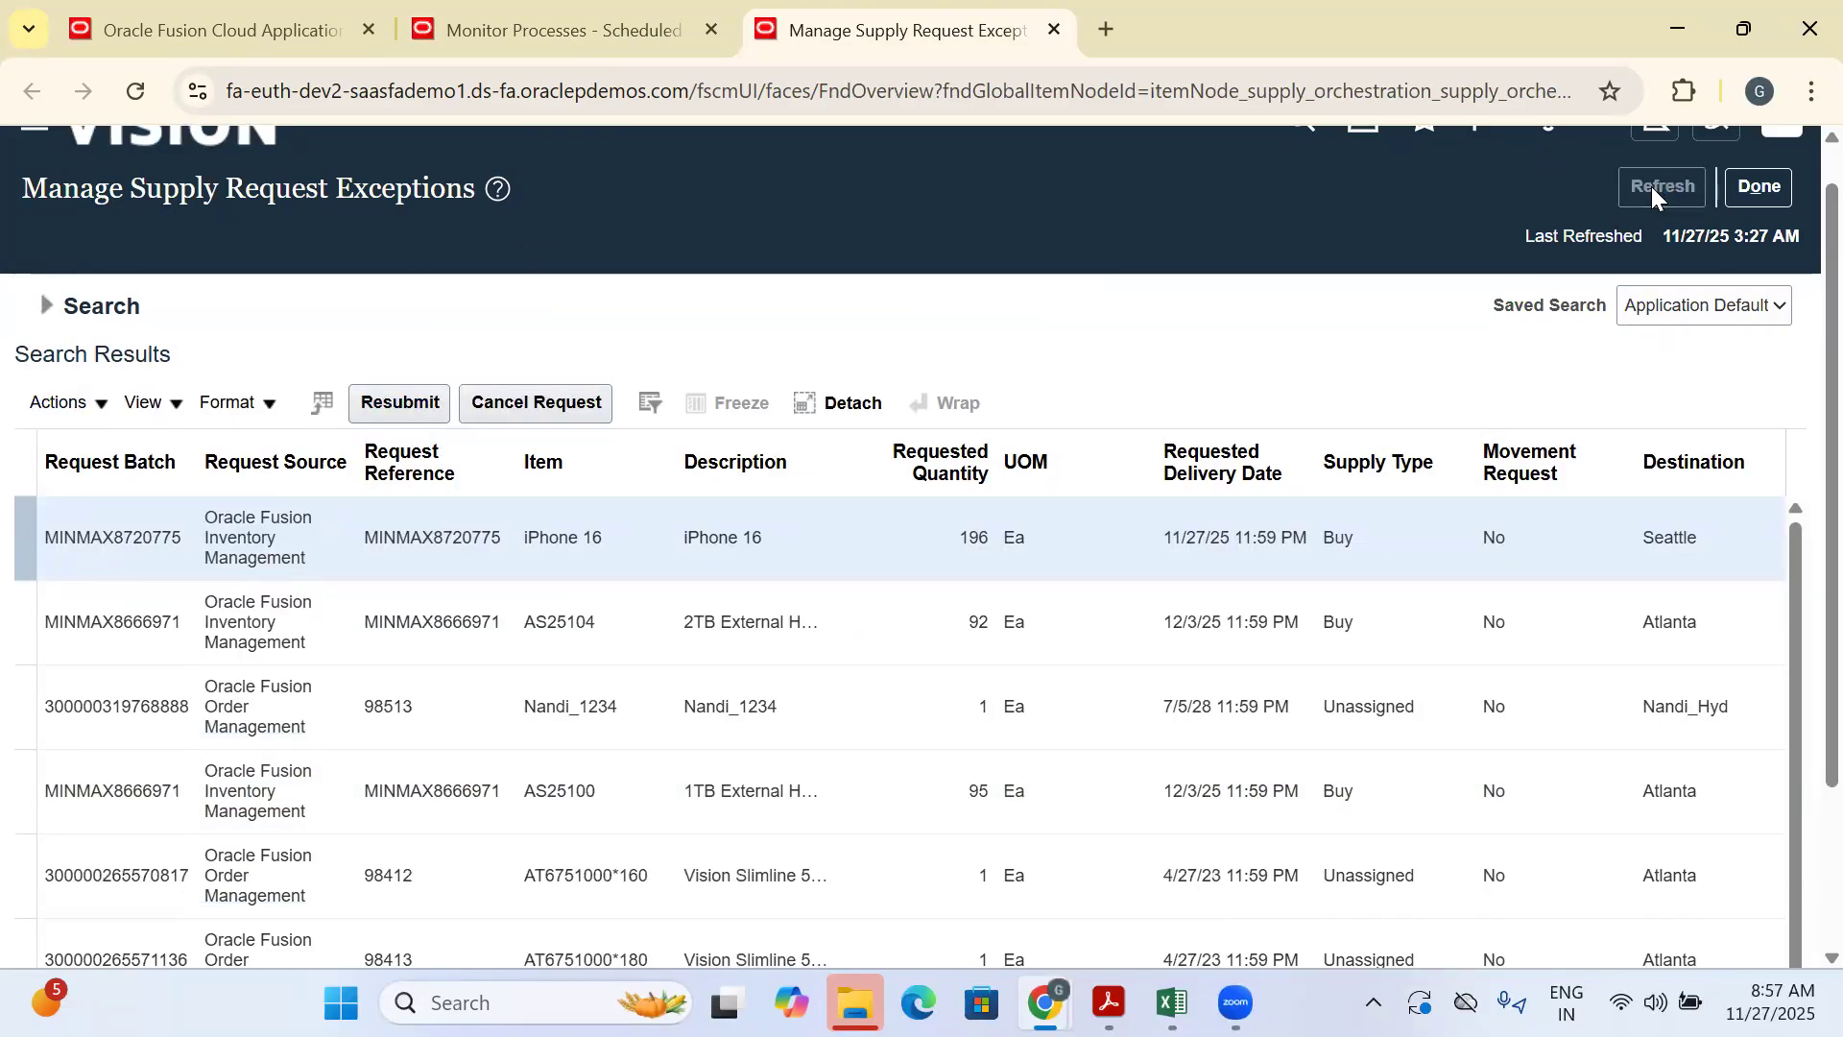
pyautogui.scroll(-3, 867, 422)
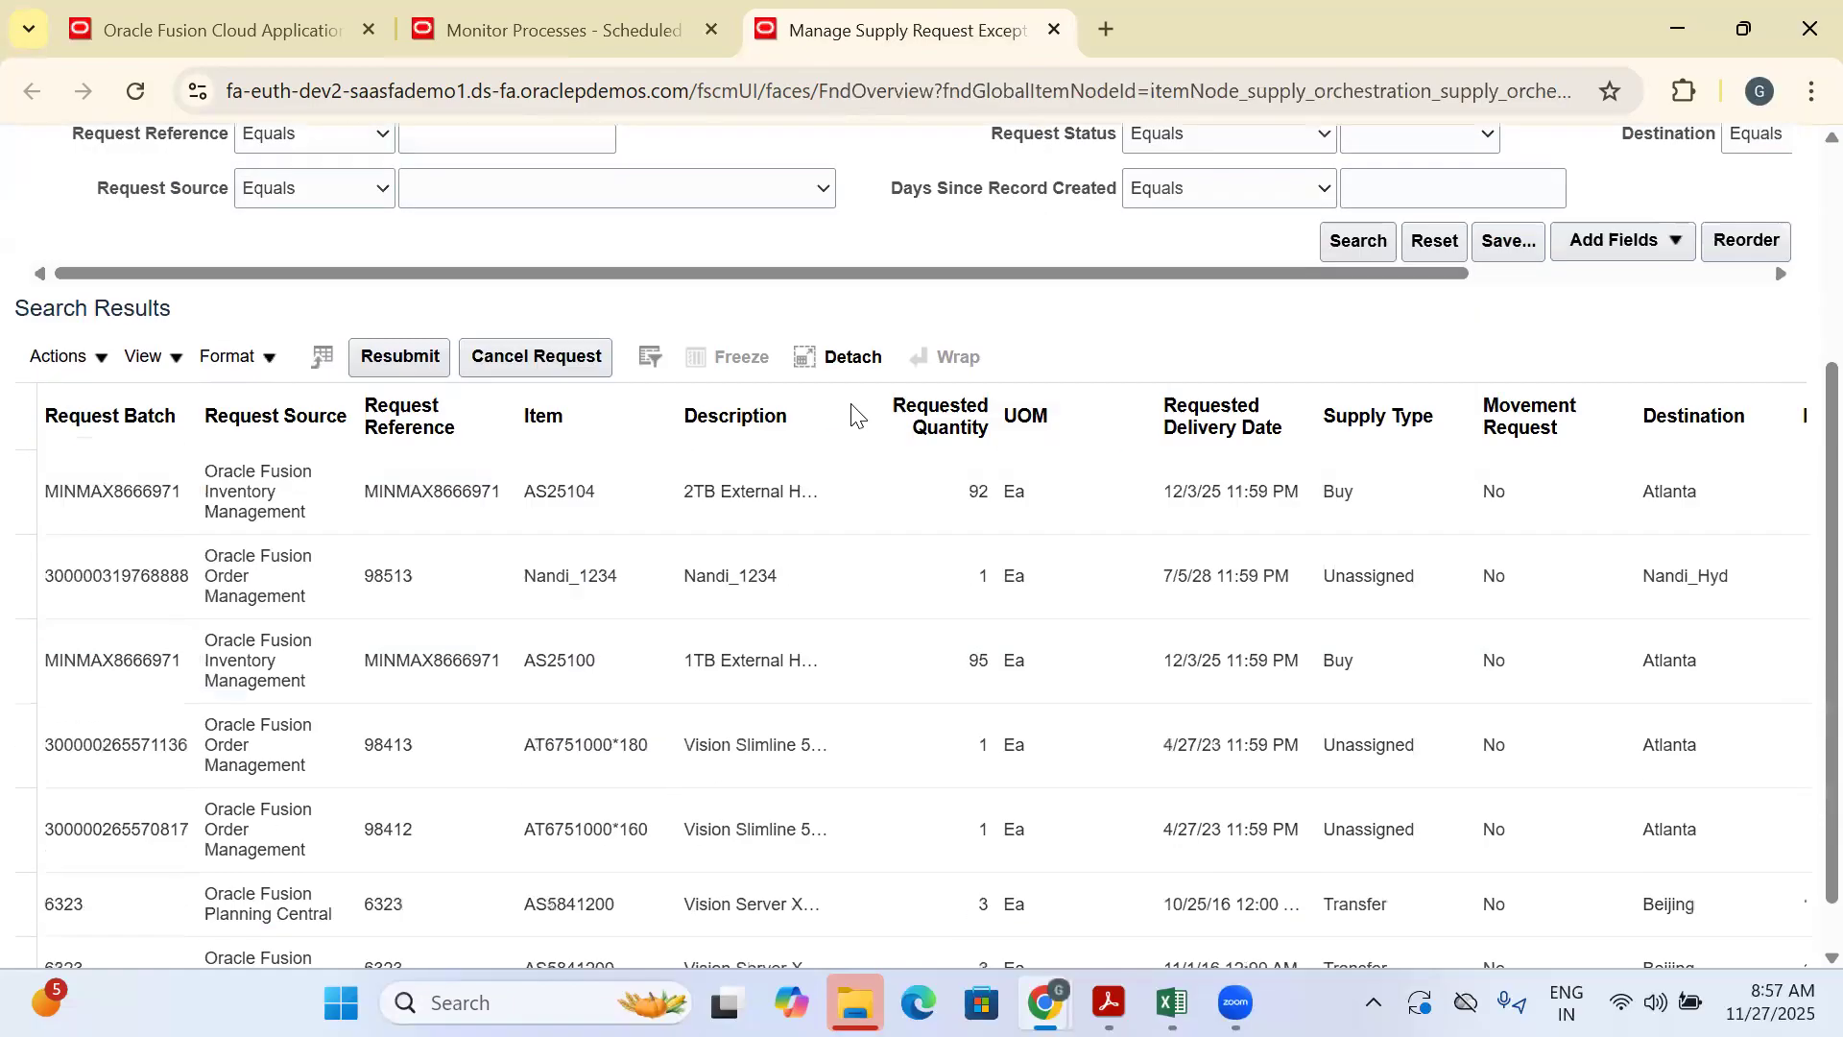
pyautogui.scroll(3, 893, 531)
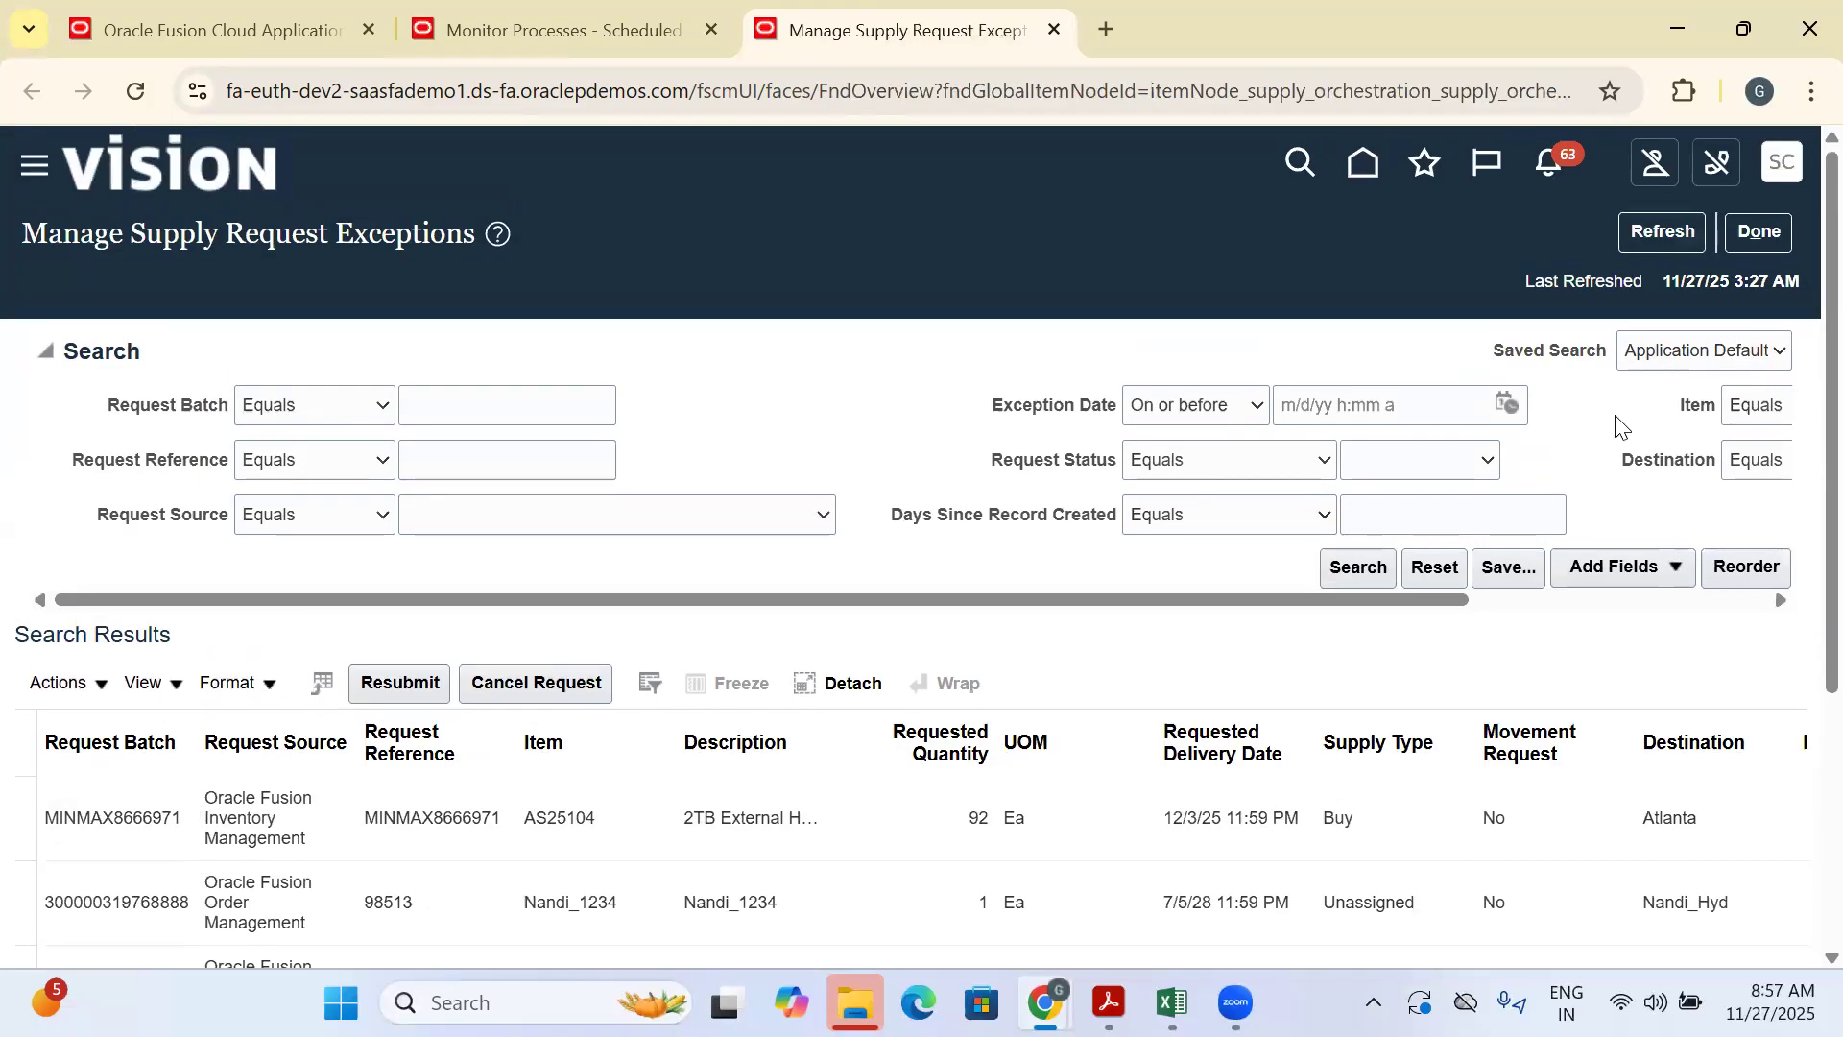
# Leave Manage Supply Request Exceptions, open Manage Supply Lines, and look over the listed supply lines
pyautogui.click(1758, 244)
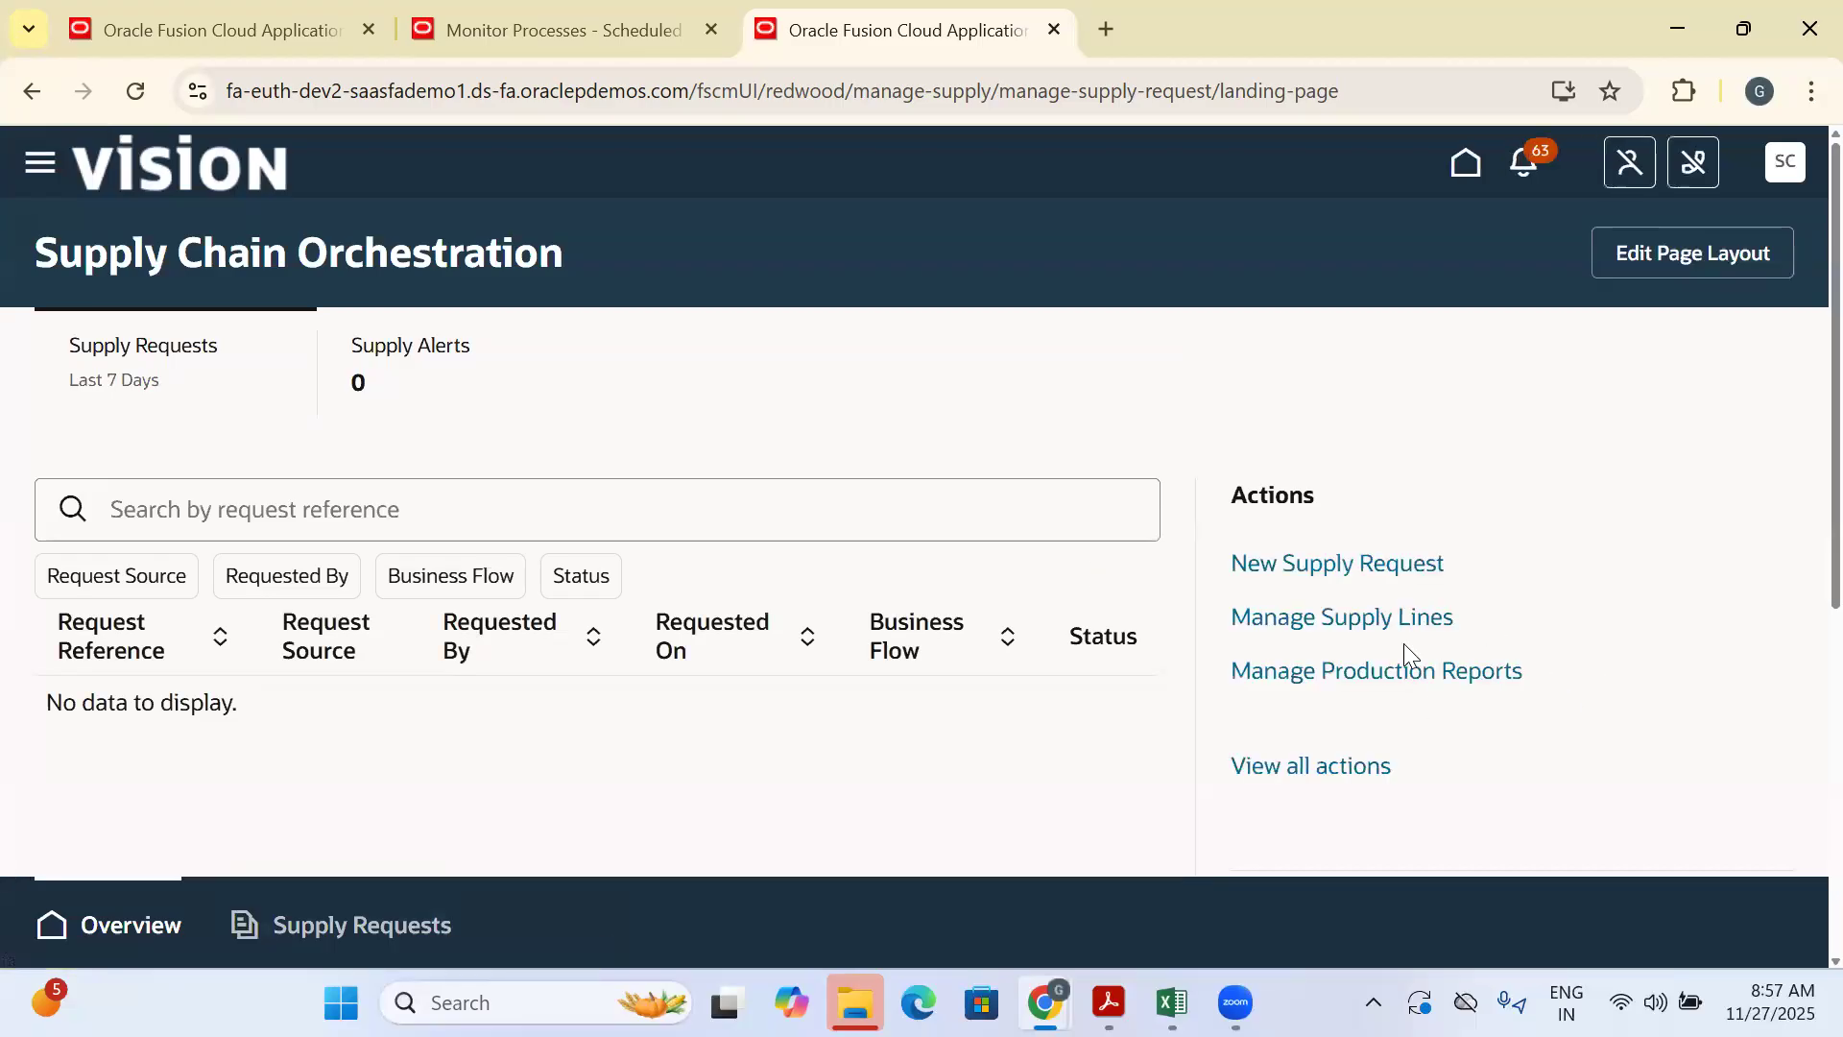
pyautogui.click(1354, 621)
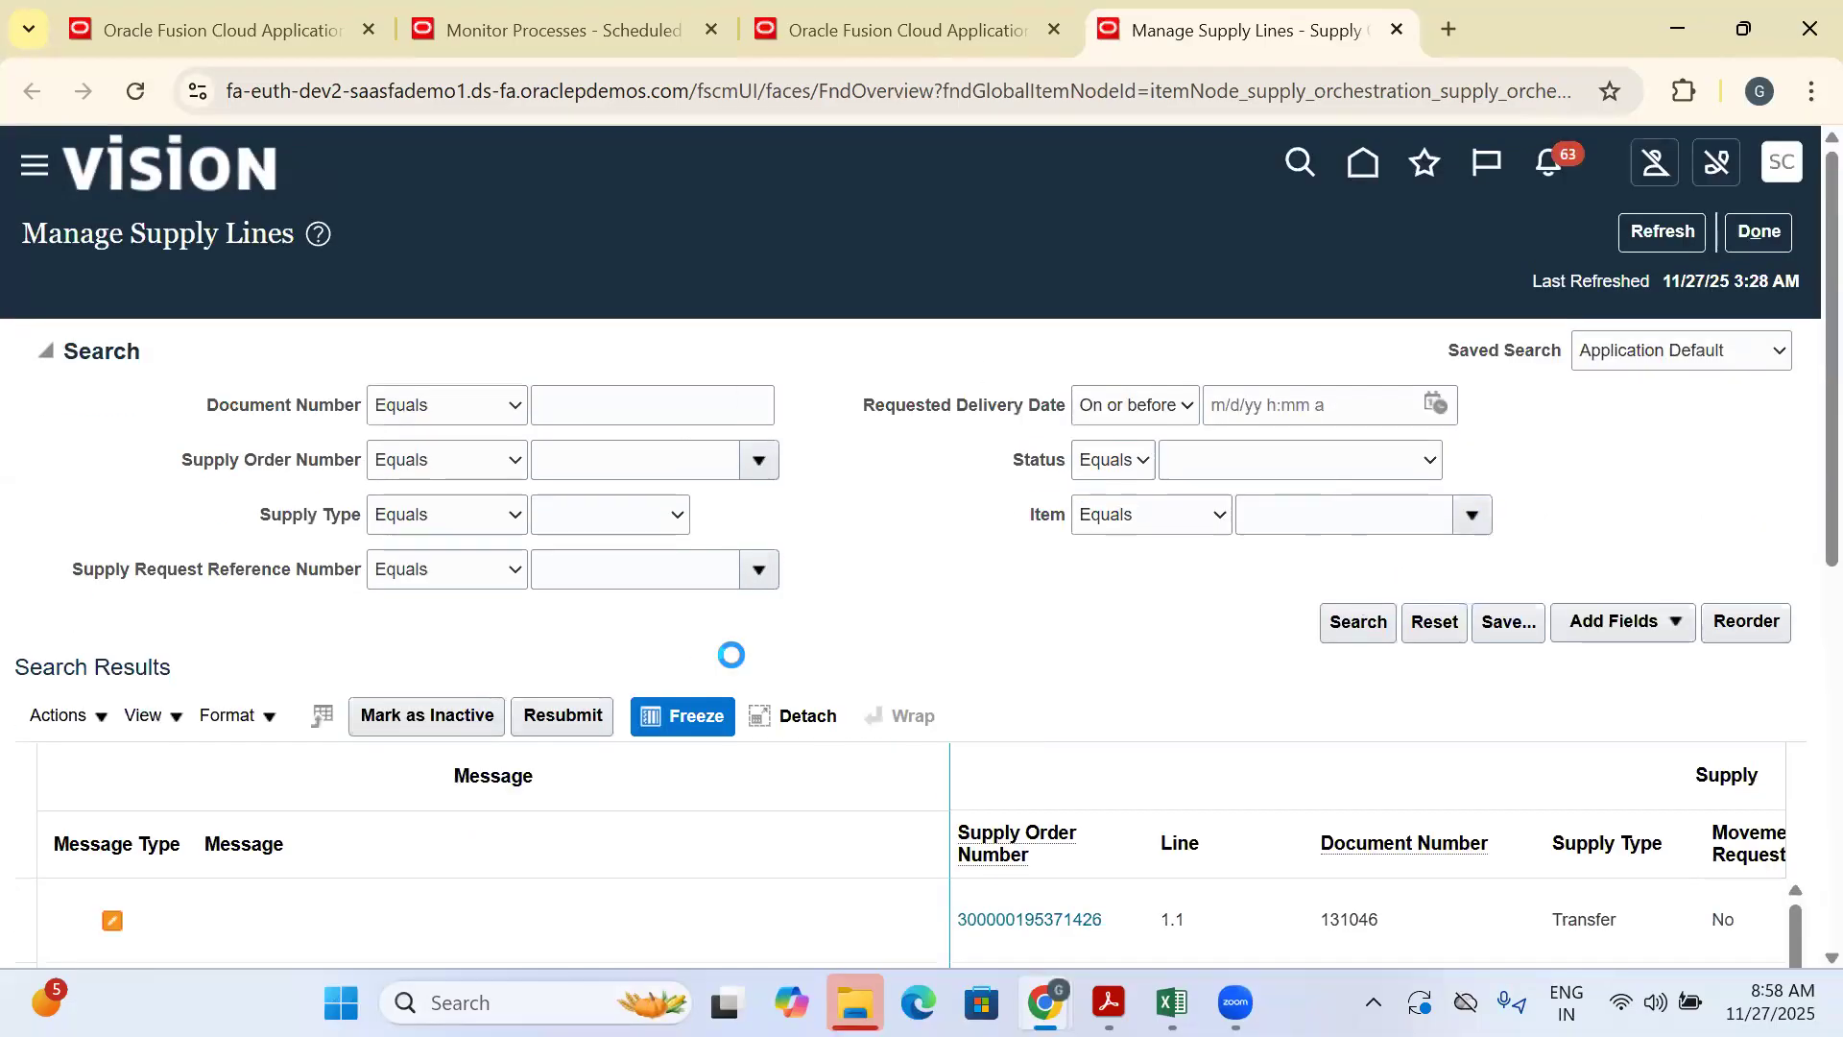
pyautogui.scroll(-4, 884, 548)
pyautogui.scroll(-3, 1406, 295)
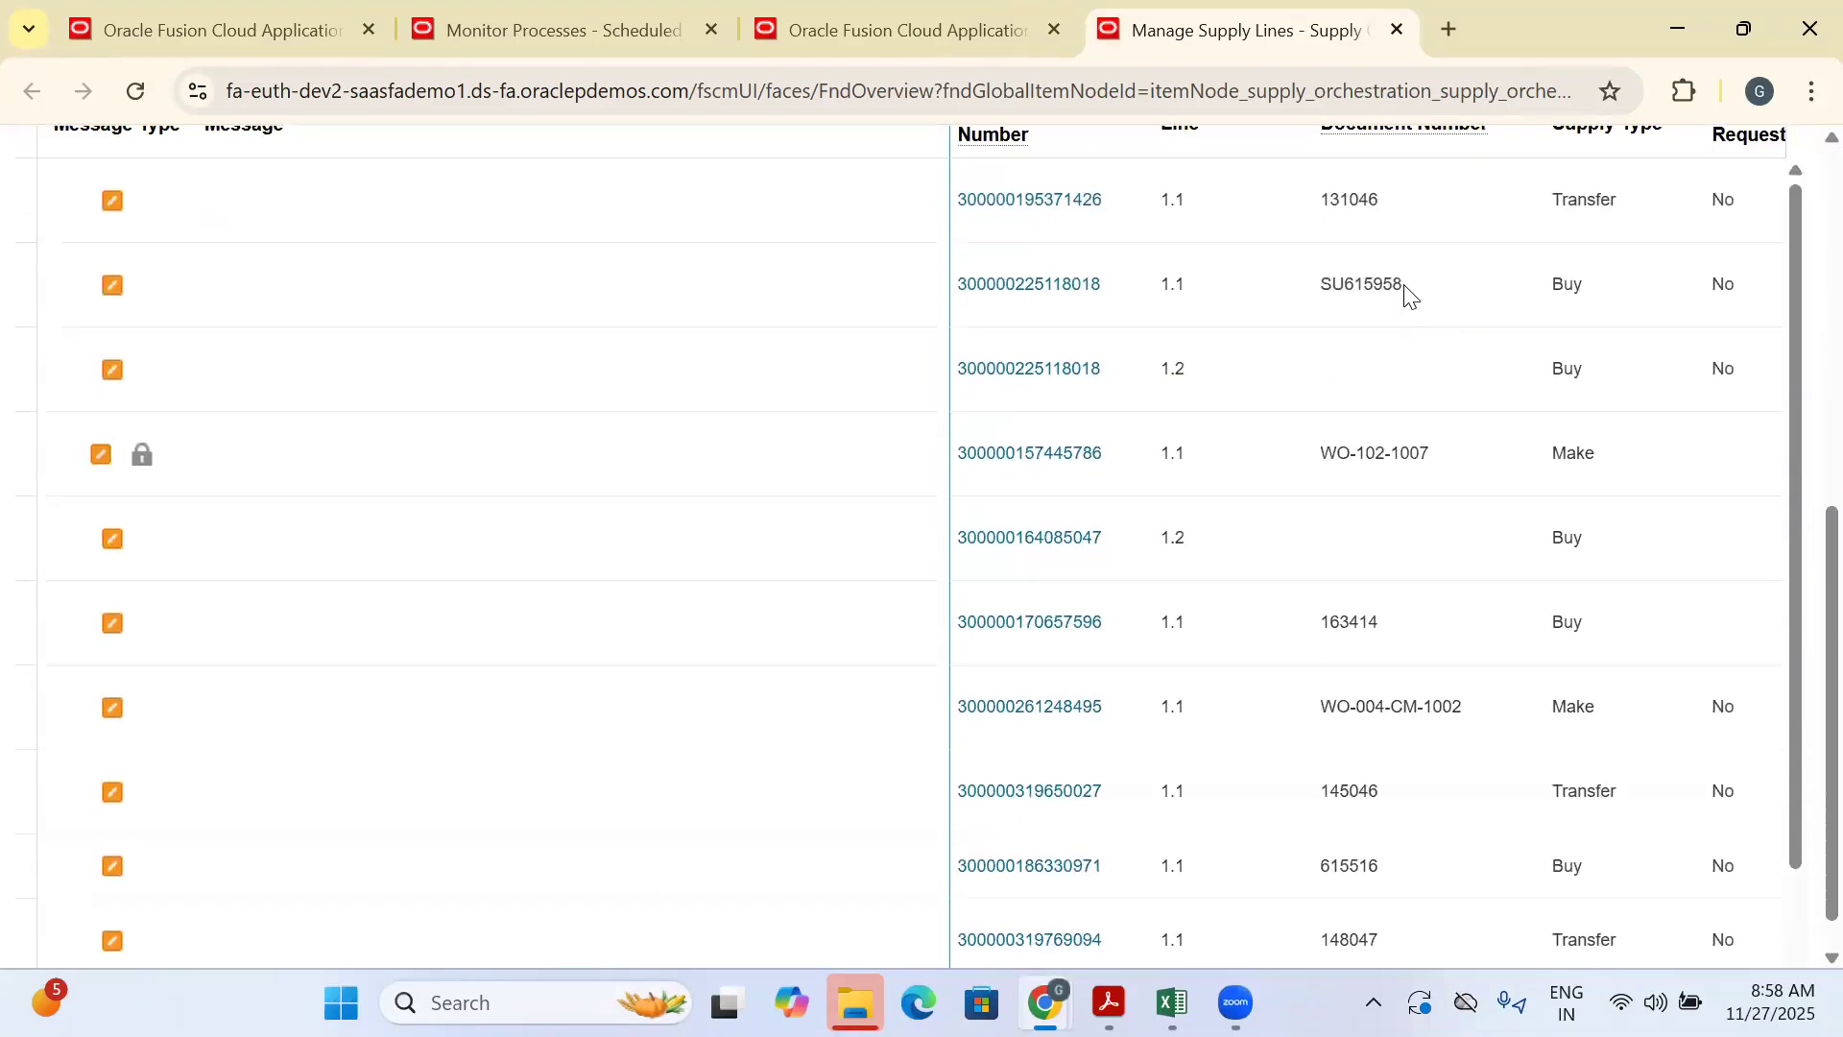
pyautogui.scroll(7, 1407, 296)
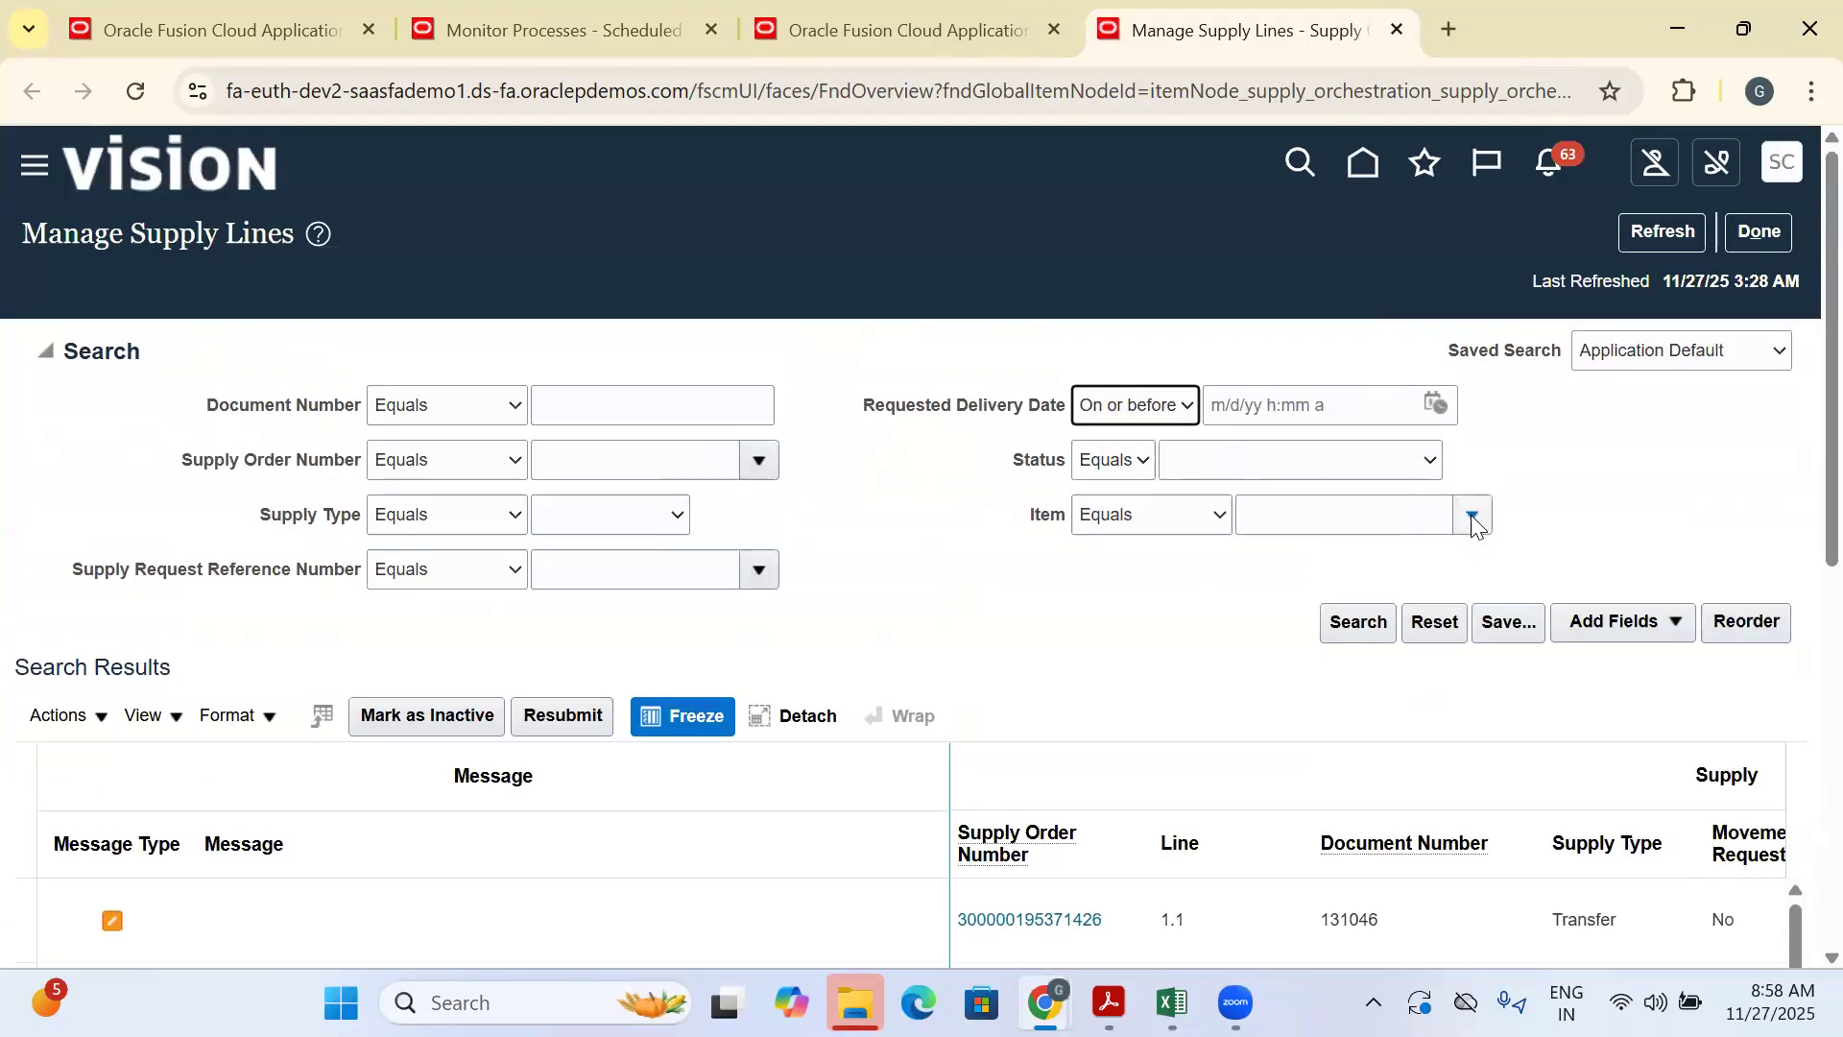
# Look up the iPhone 16 item for the Item filter and search the supply lines for it
pyautogui.click(1474, 526)
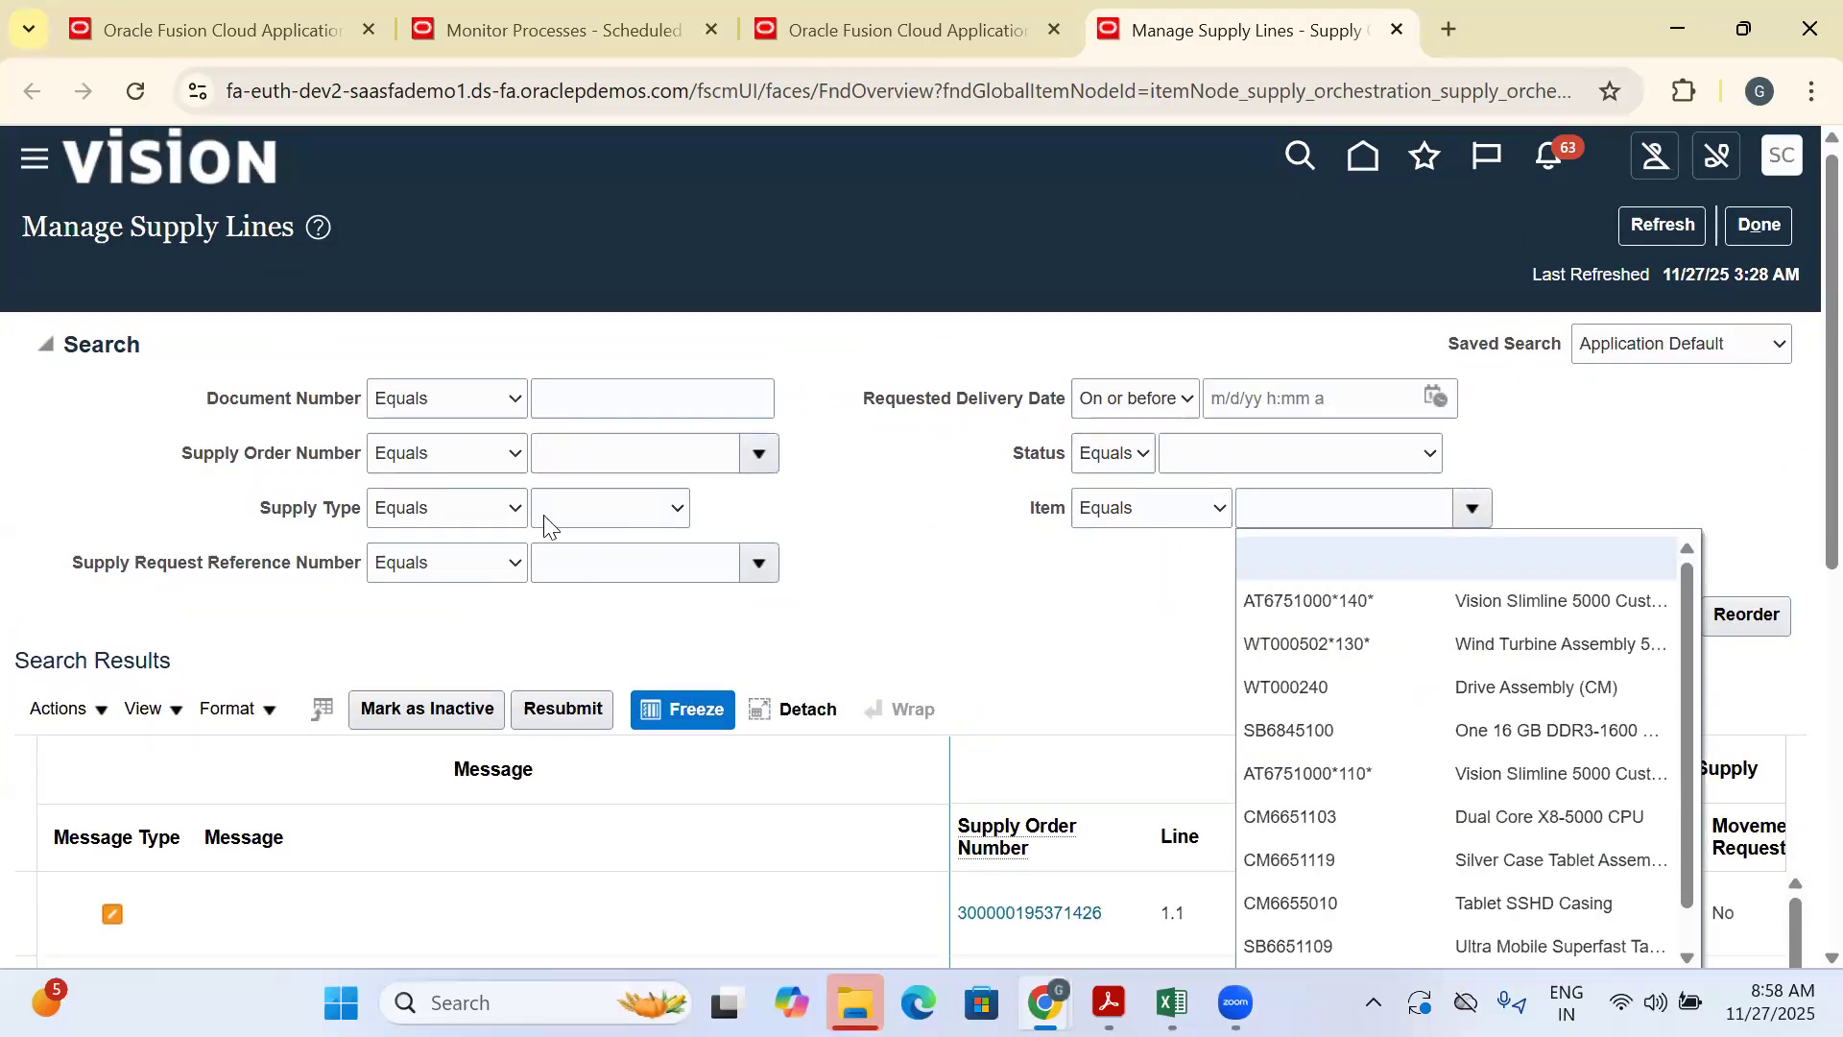
pyautogui.click(1802, 507)
pyautogui.scroll(-3, 1803, 507)
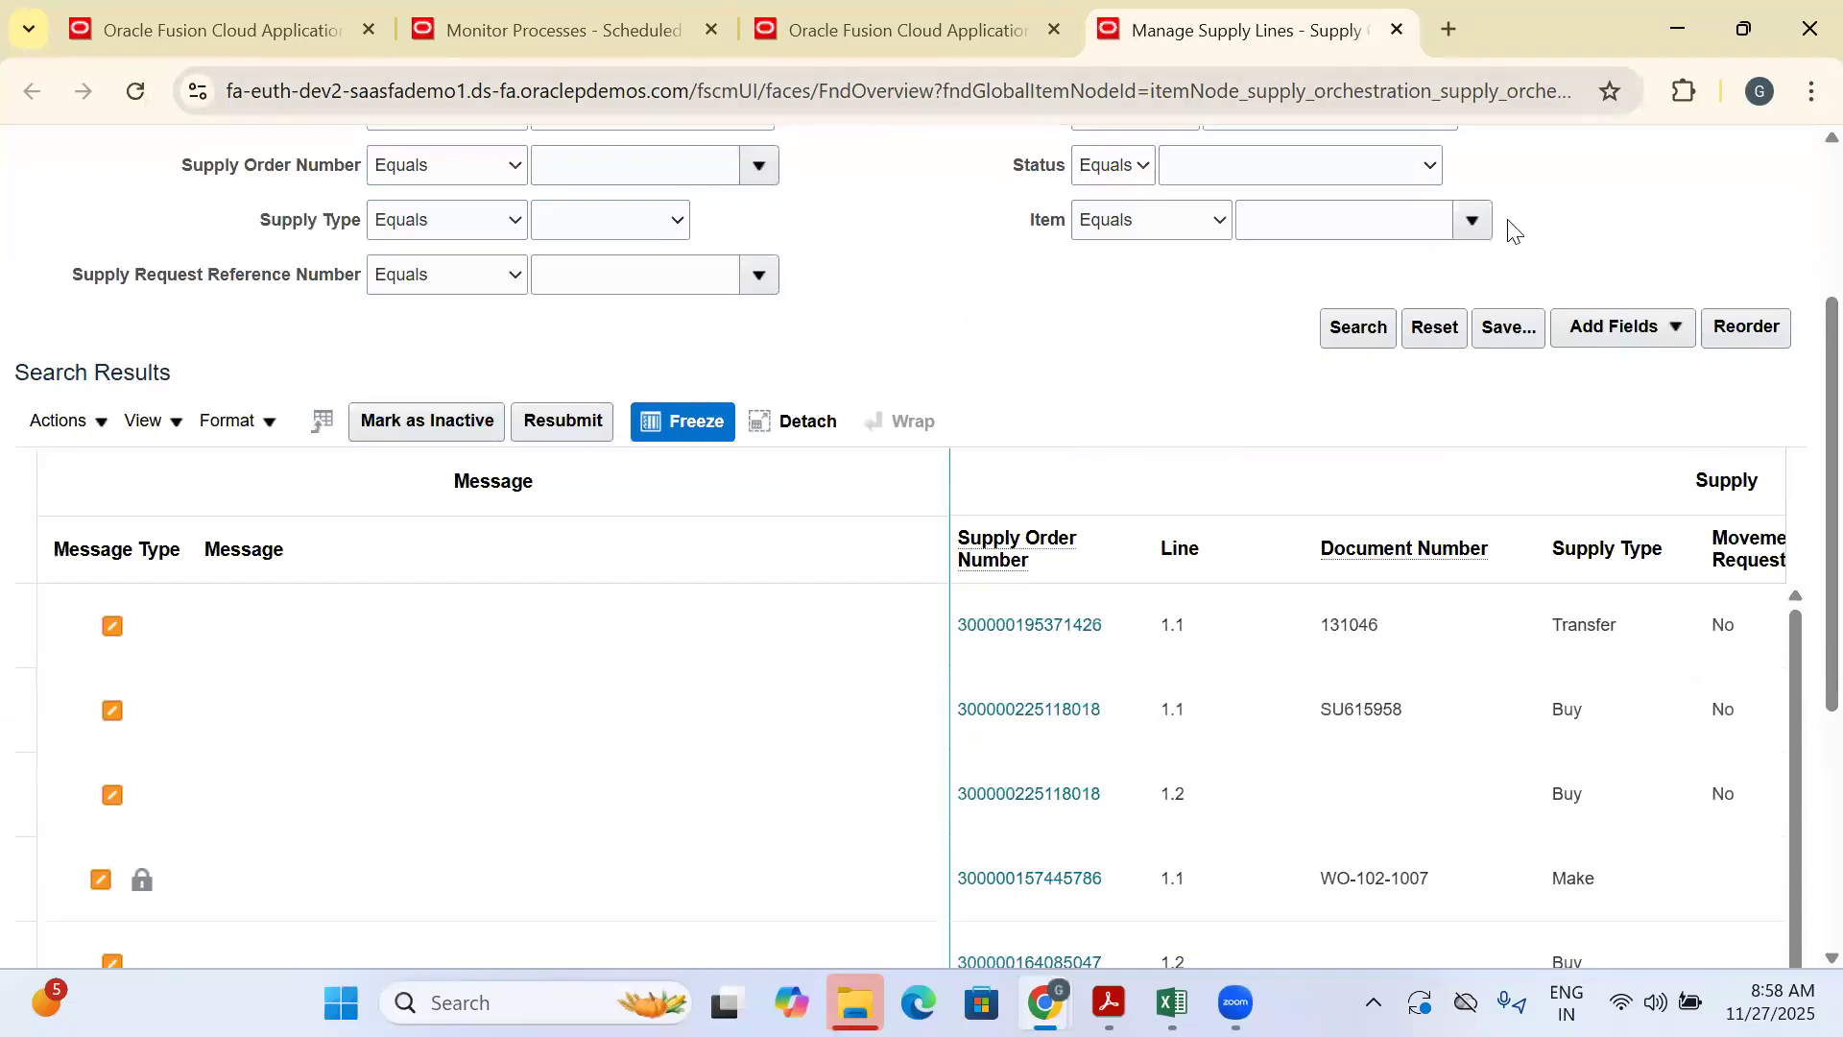
pyautogui.click(1474, 231)
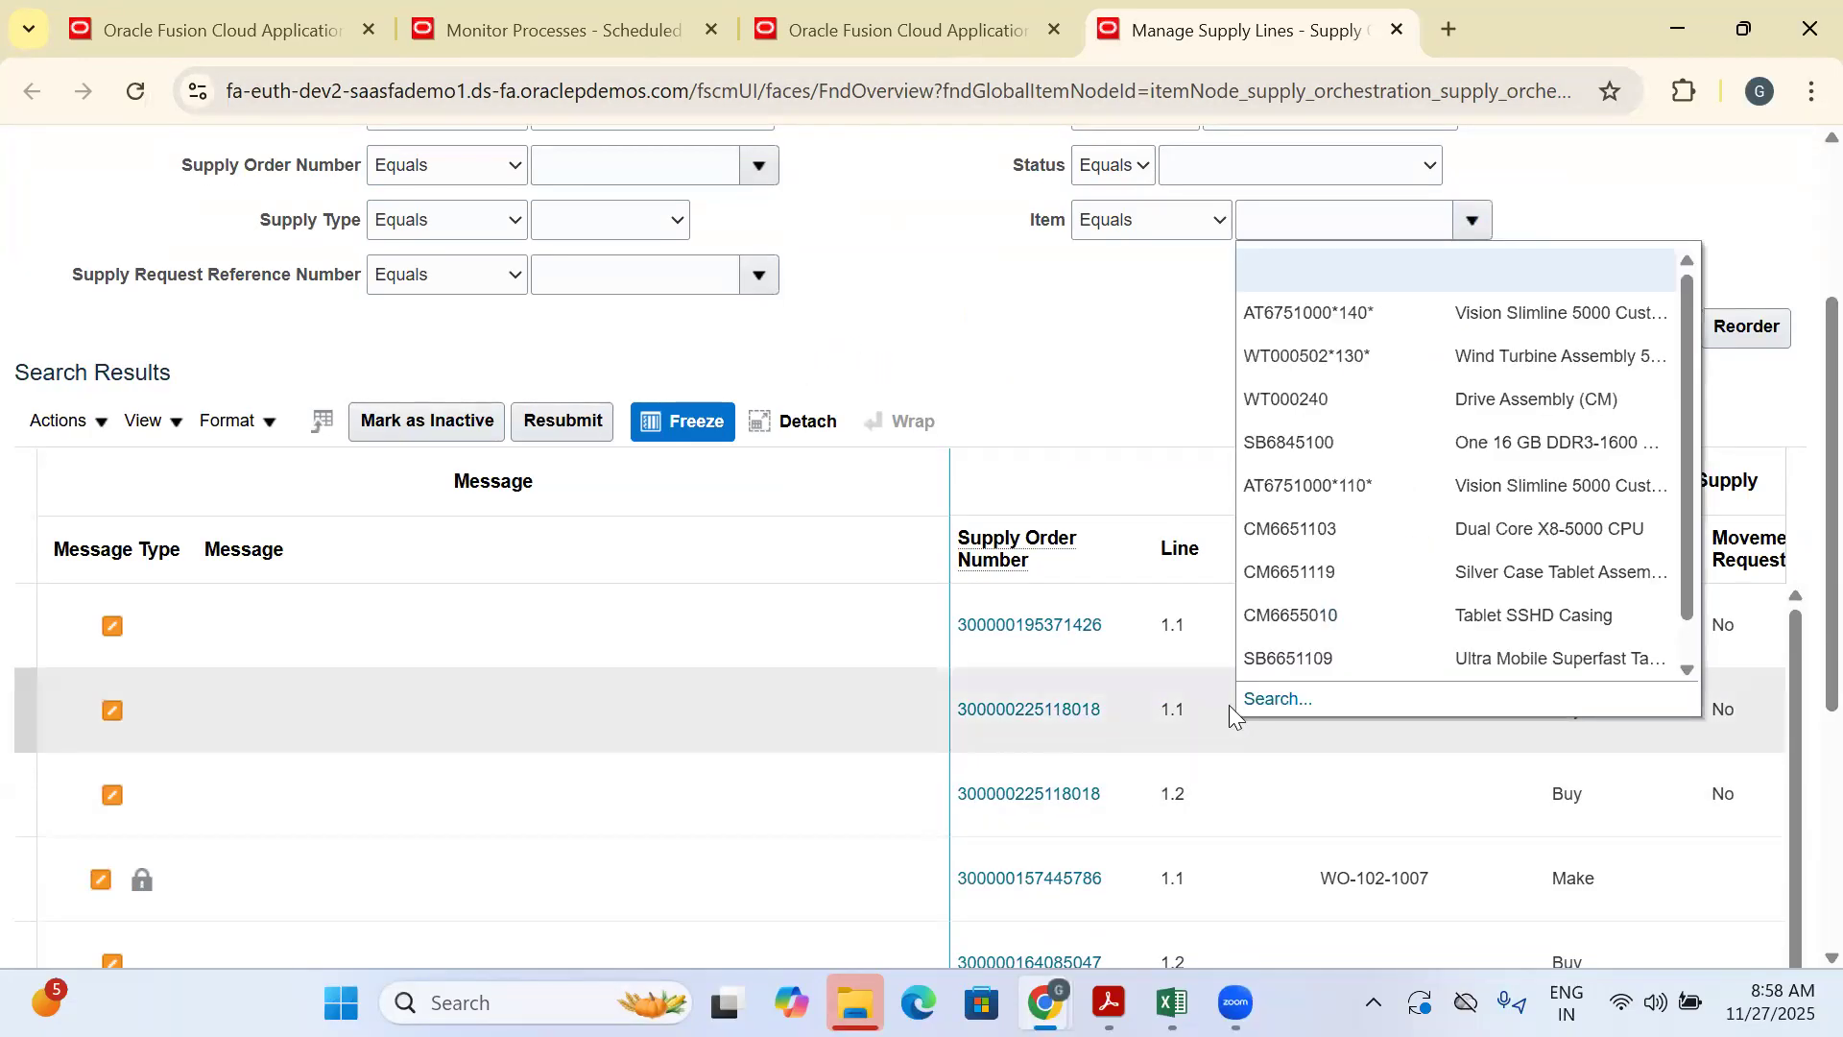
pyautogui.click(1265, 695)
pyautogui.click(920, 477)
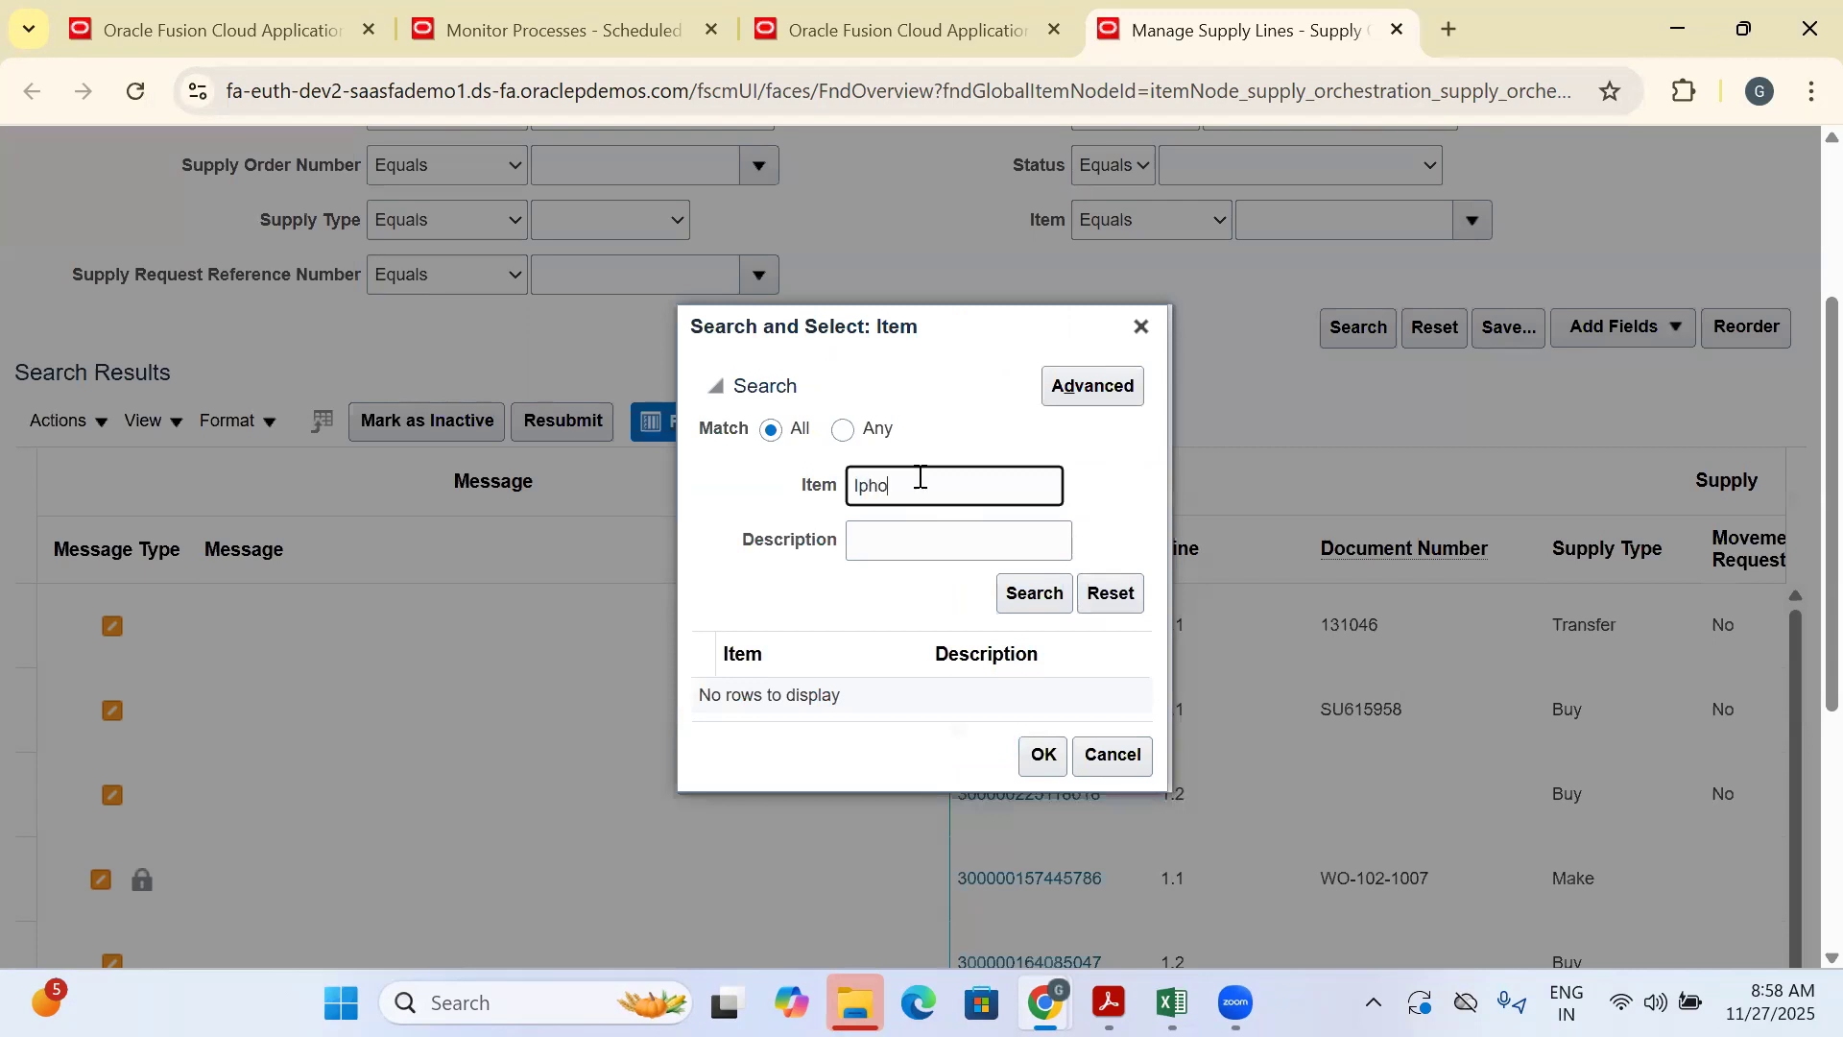
pyautogui.press('Return')
pyautogui.click(972, 695)
pyautogui.click(1043, 763)
pyautogui.click(1375, 328)
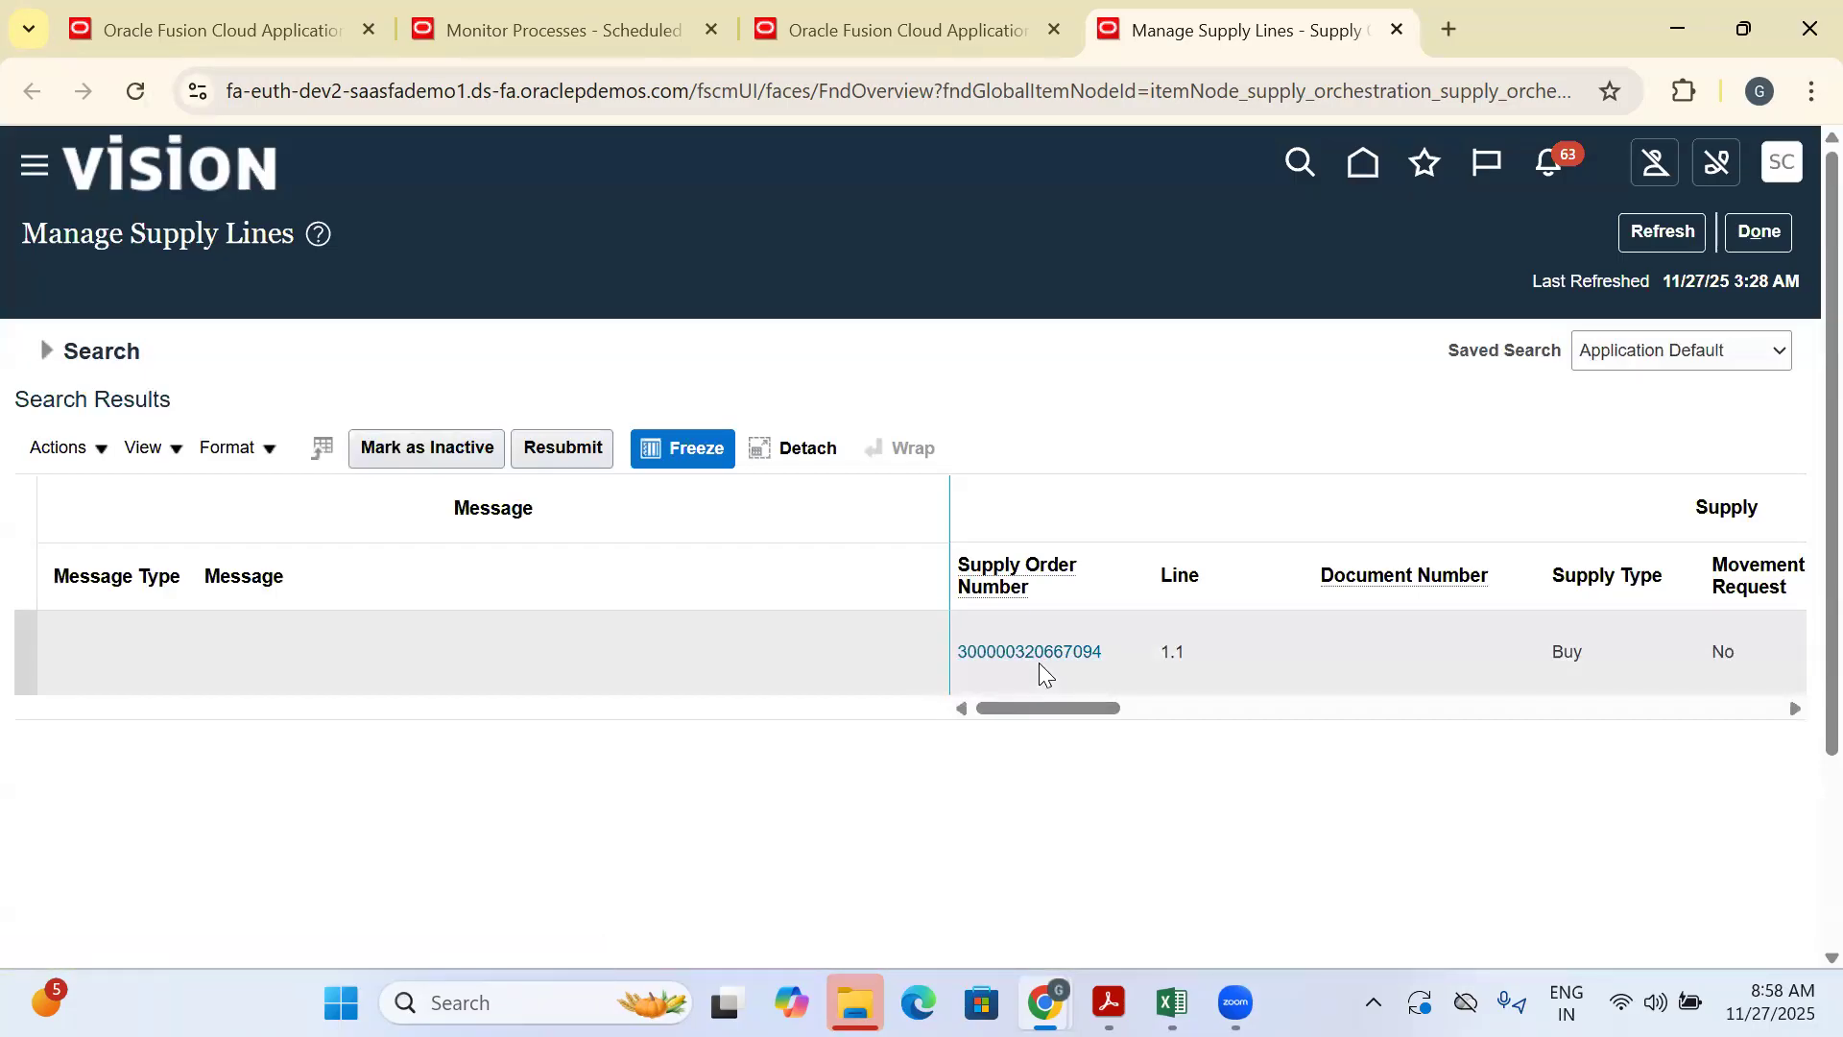
# Open the supply order found for iPhone 16, select supply line 1.1, and refresh the order details
pyautogui.click(1040, 662)
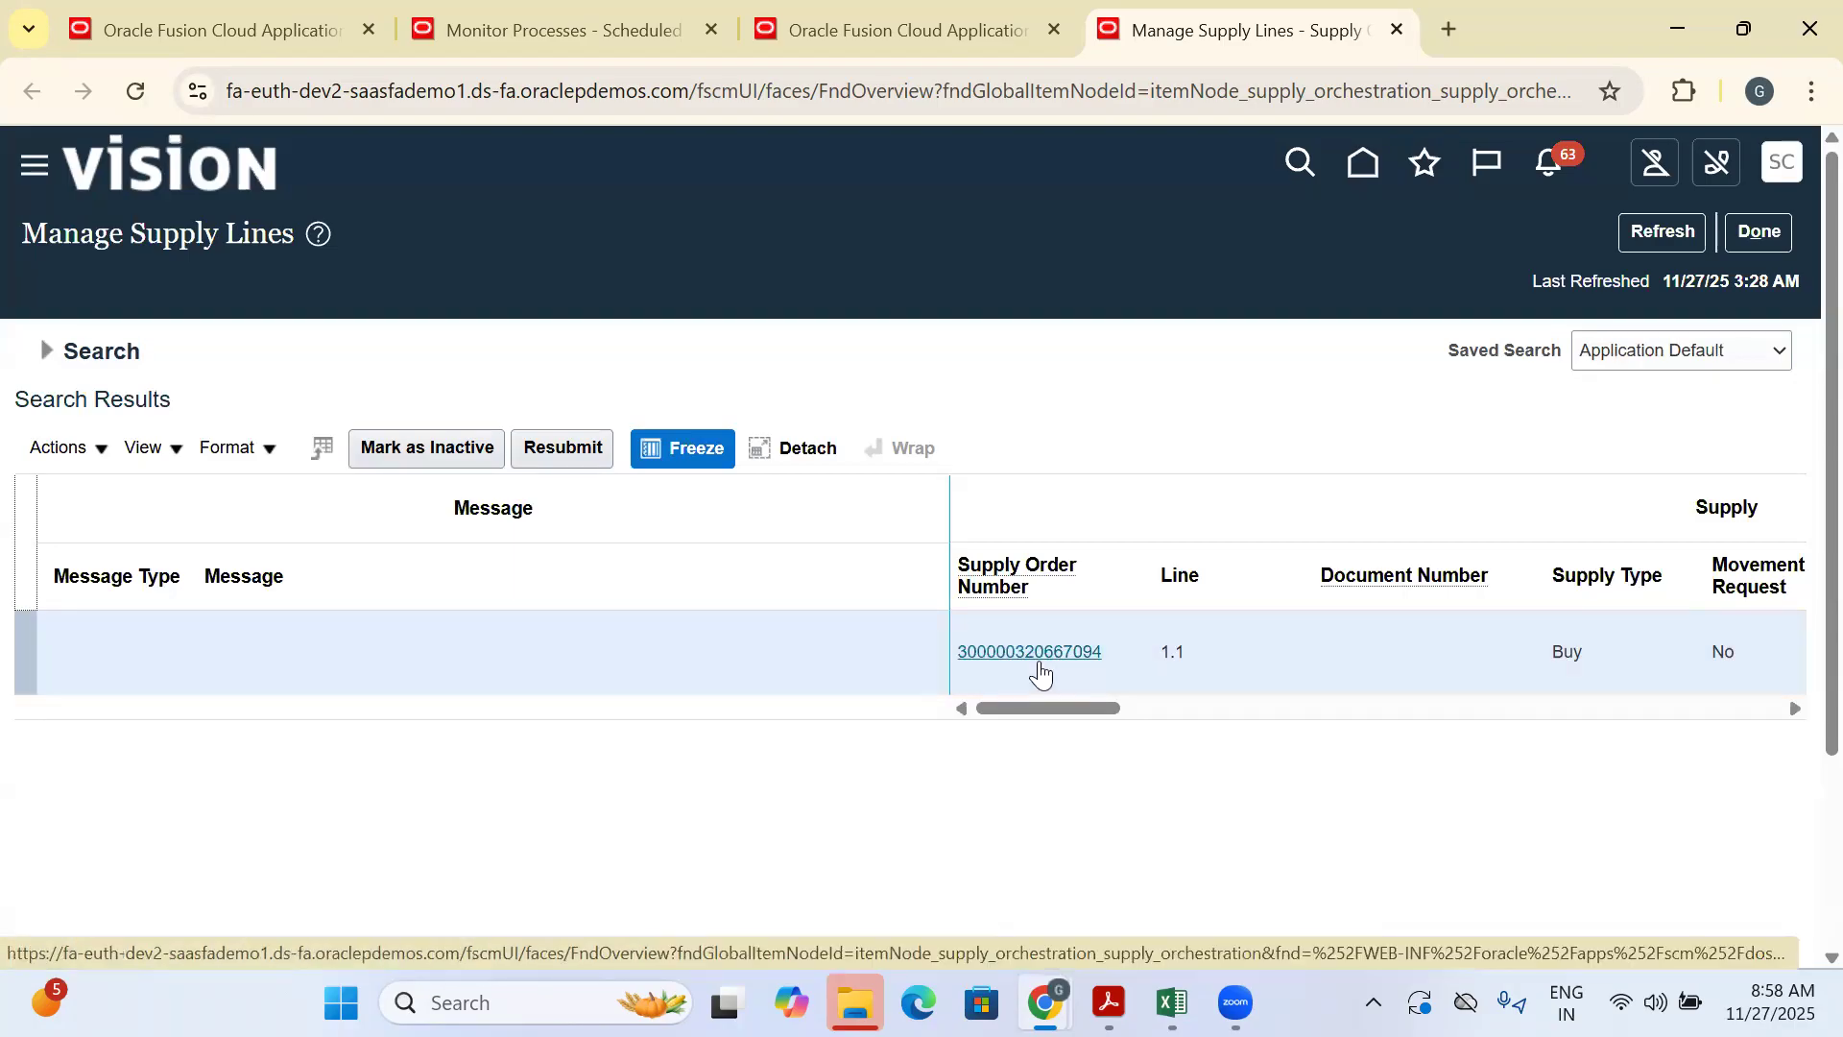
pyautogui.click(1039, 667)
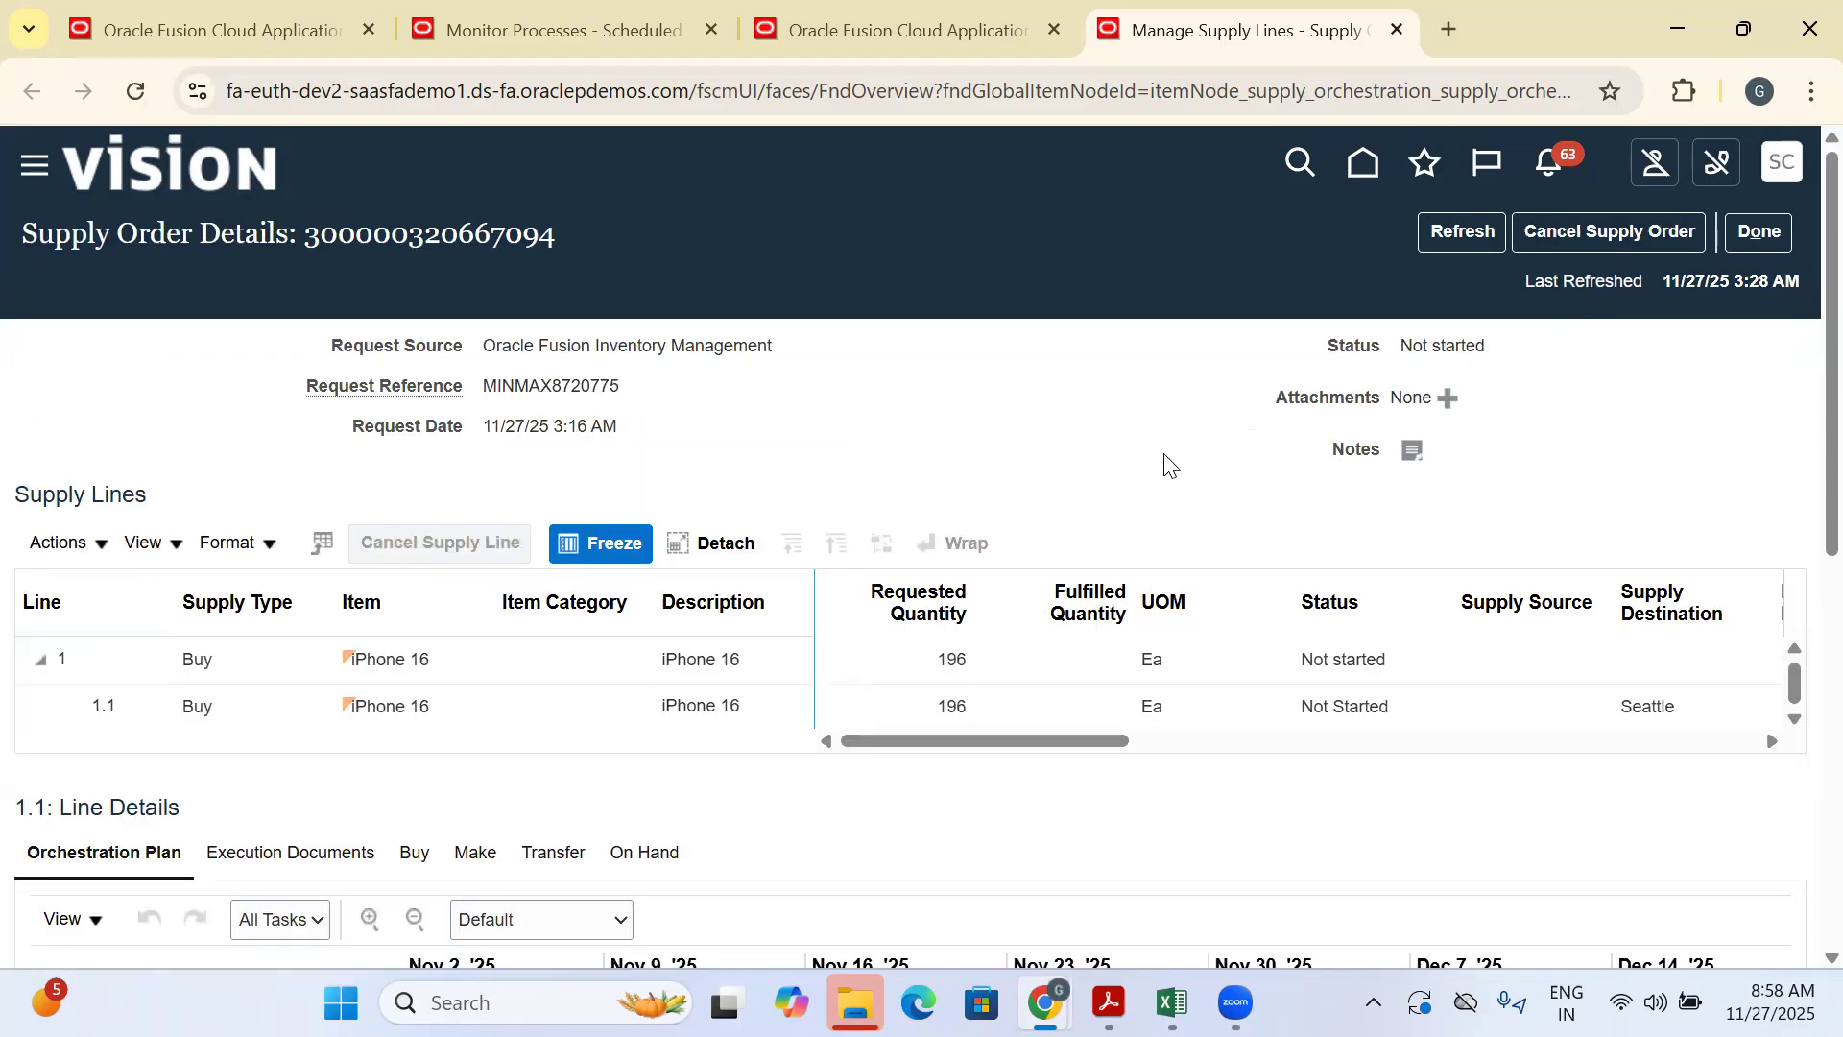
pyautogui.scroll(-3, 1167, 464)
pyautogui.click(1061, 412)
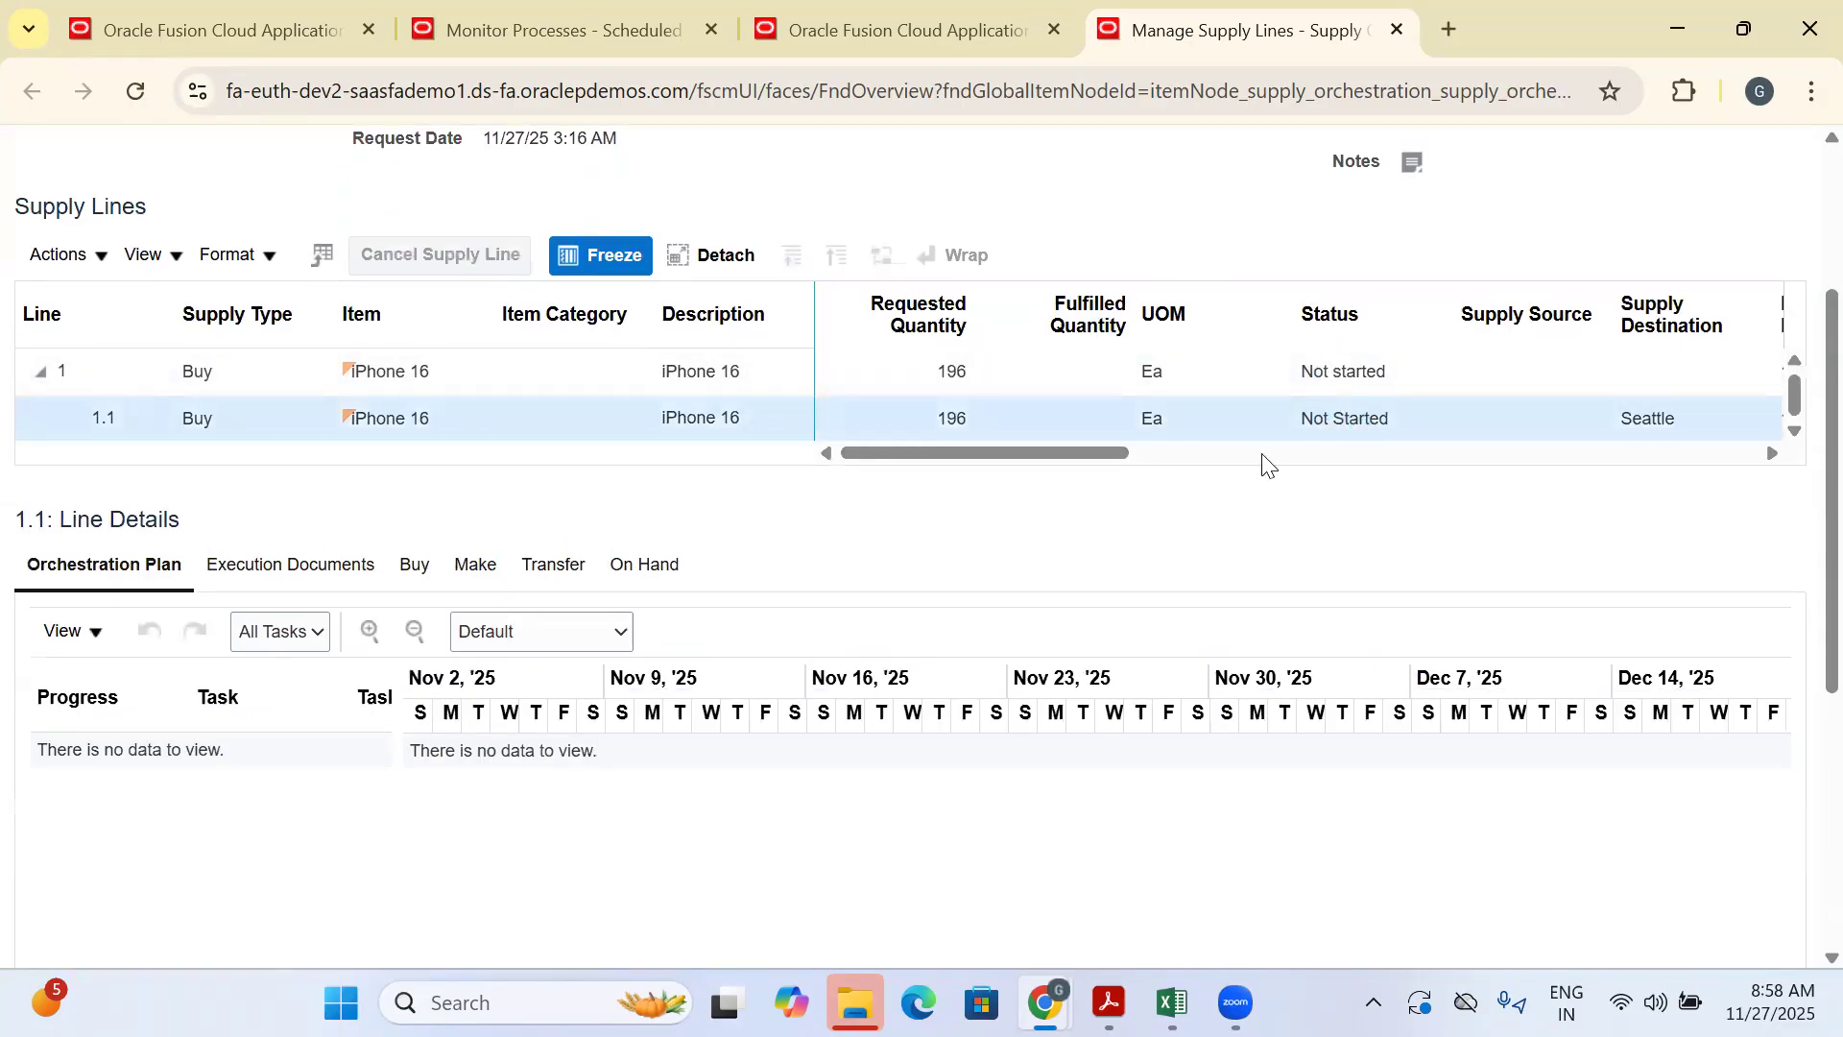
pyautogui.scroll(3, 1267, 465)
pyautogui.click(1453, 240)
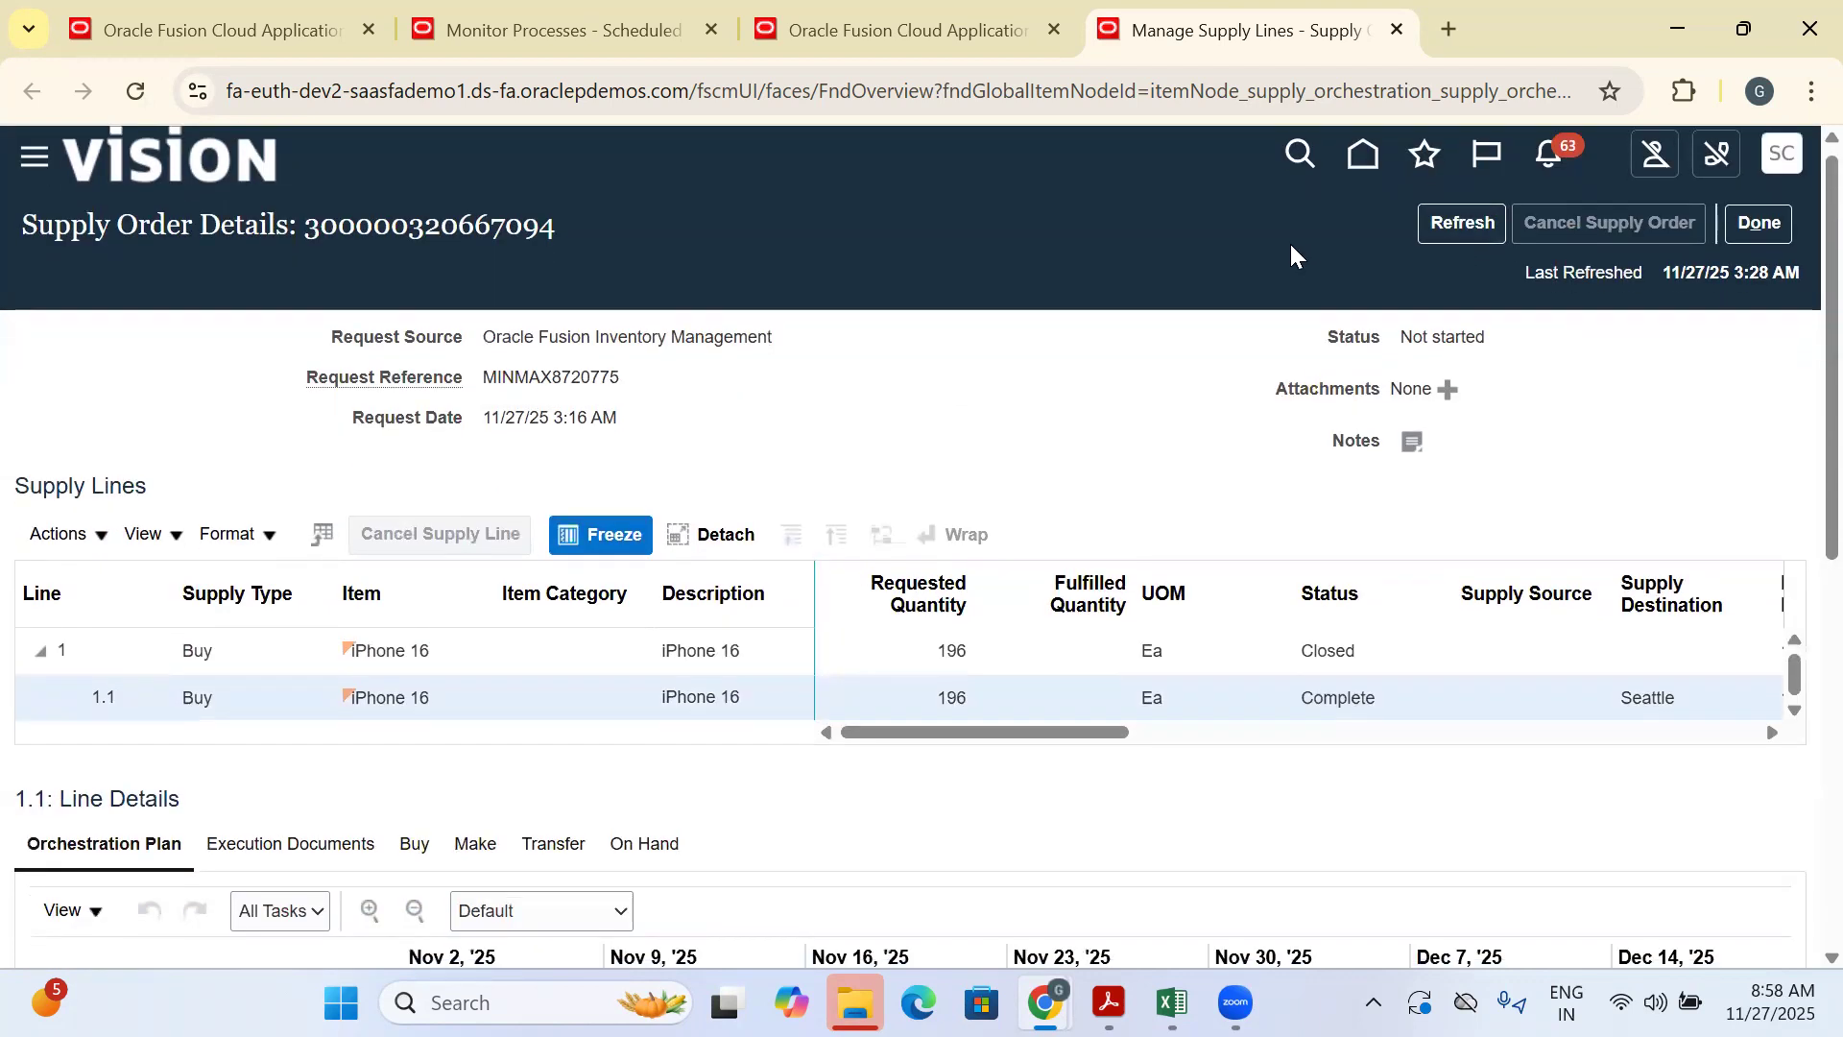
# Show the Buy details of line 1.1 and examine the document number, document type, and status
pyautogui.scroll(-6, 58, 459)
pyautogui.click(423, 278)
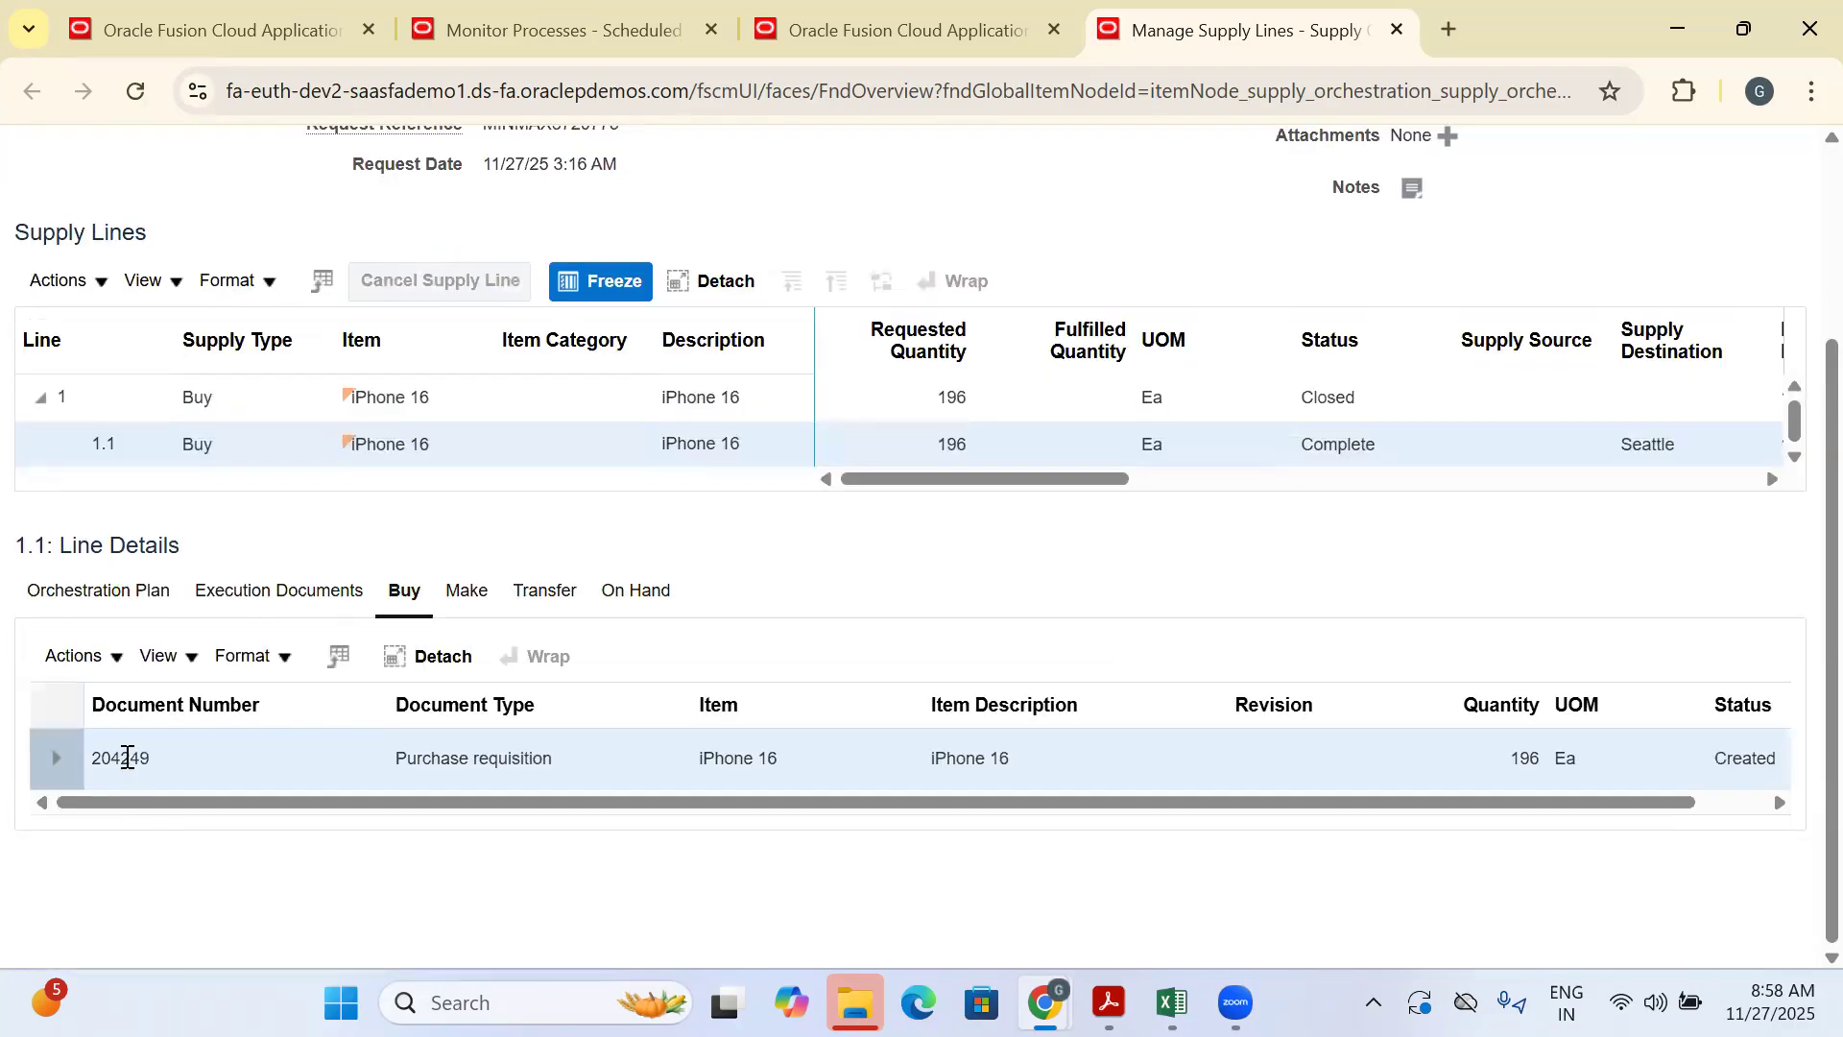
pyautogui.doubleClick(127, 758)
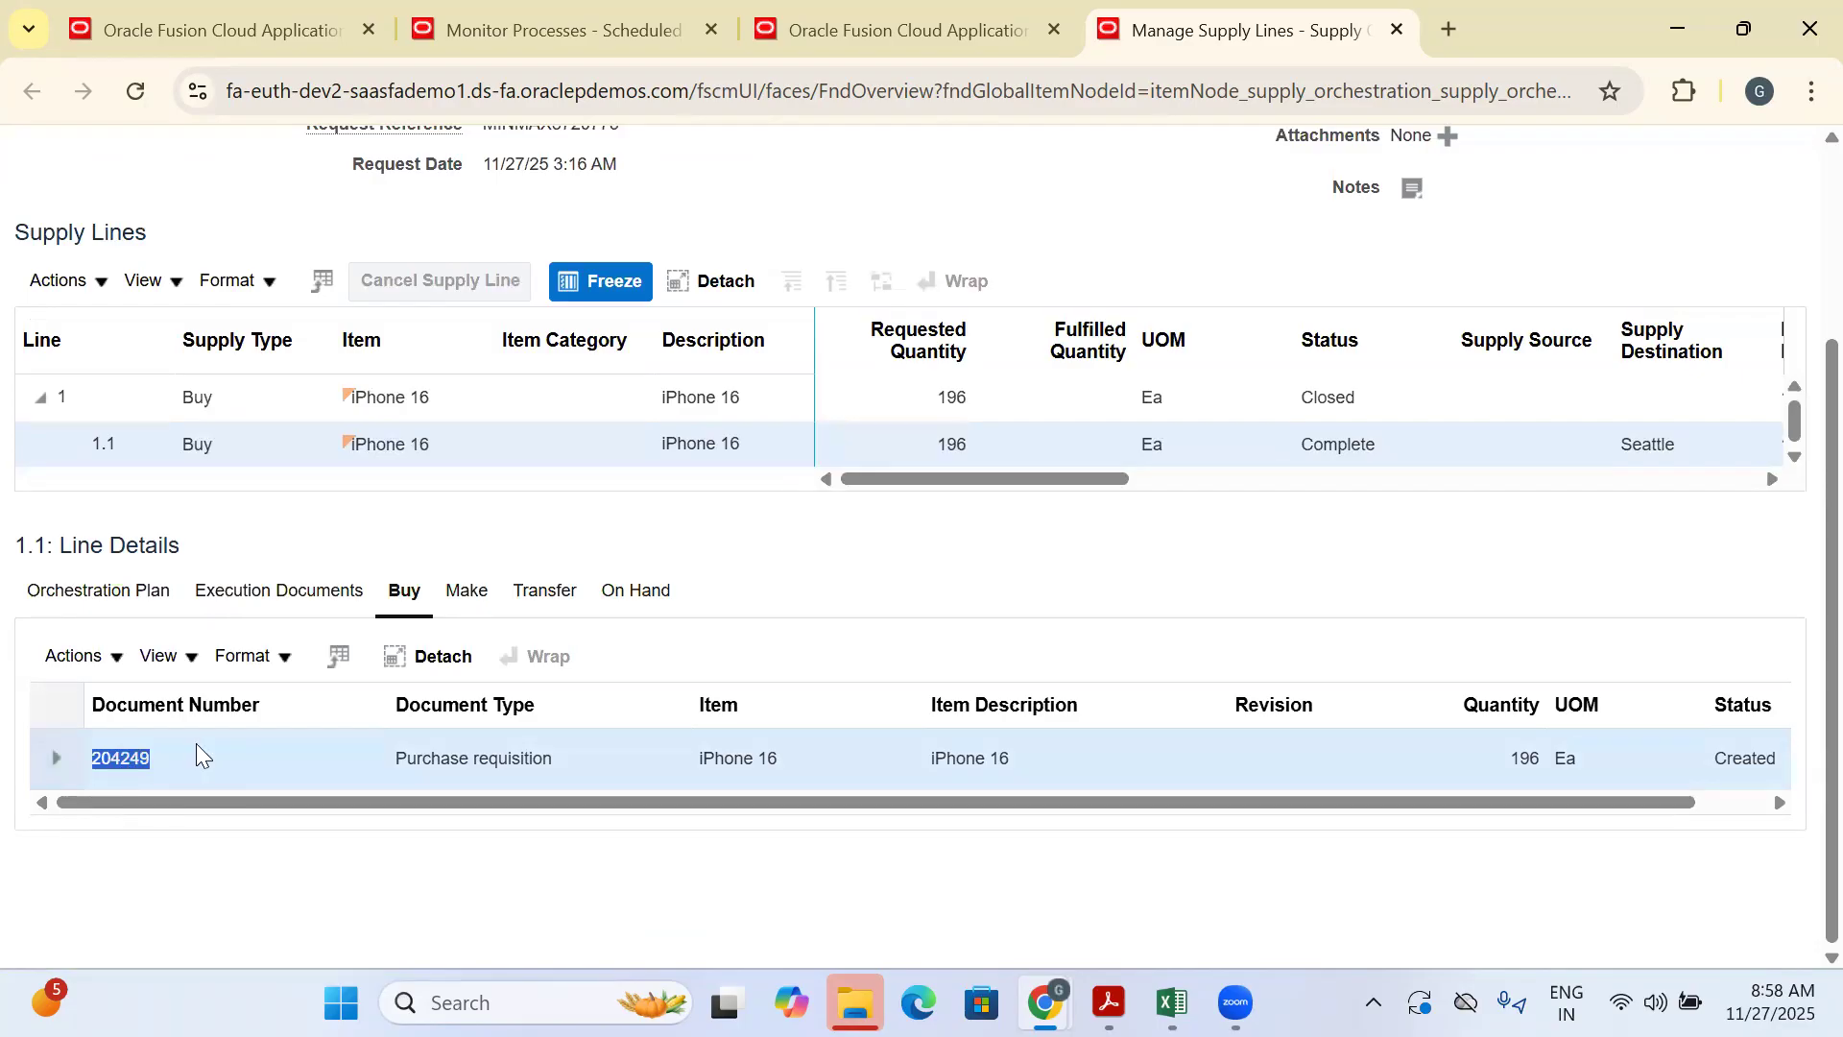
pyautogui.scroll(3, 1632, 804)
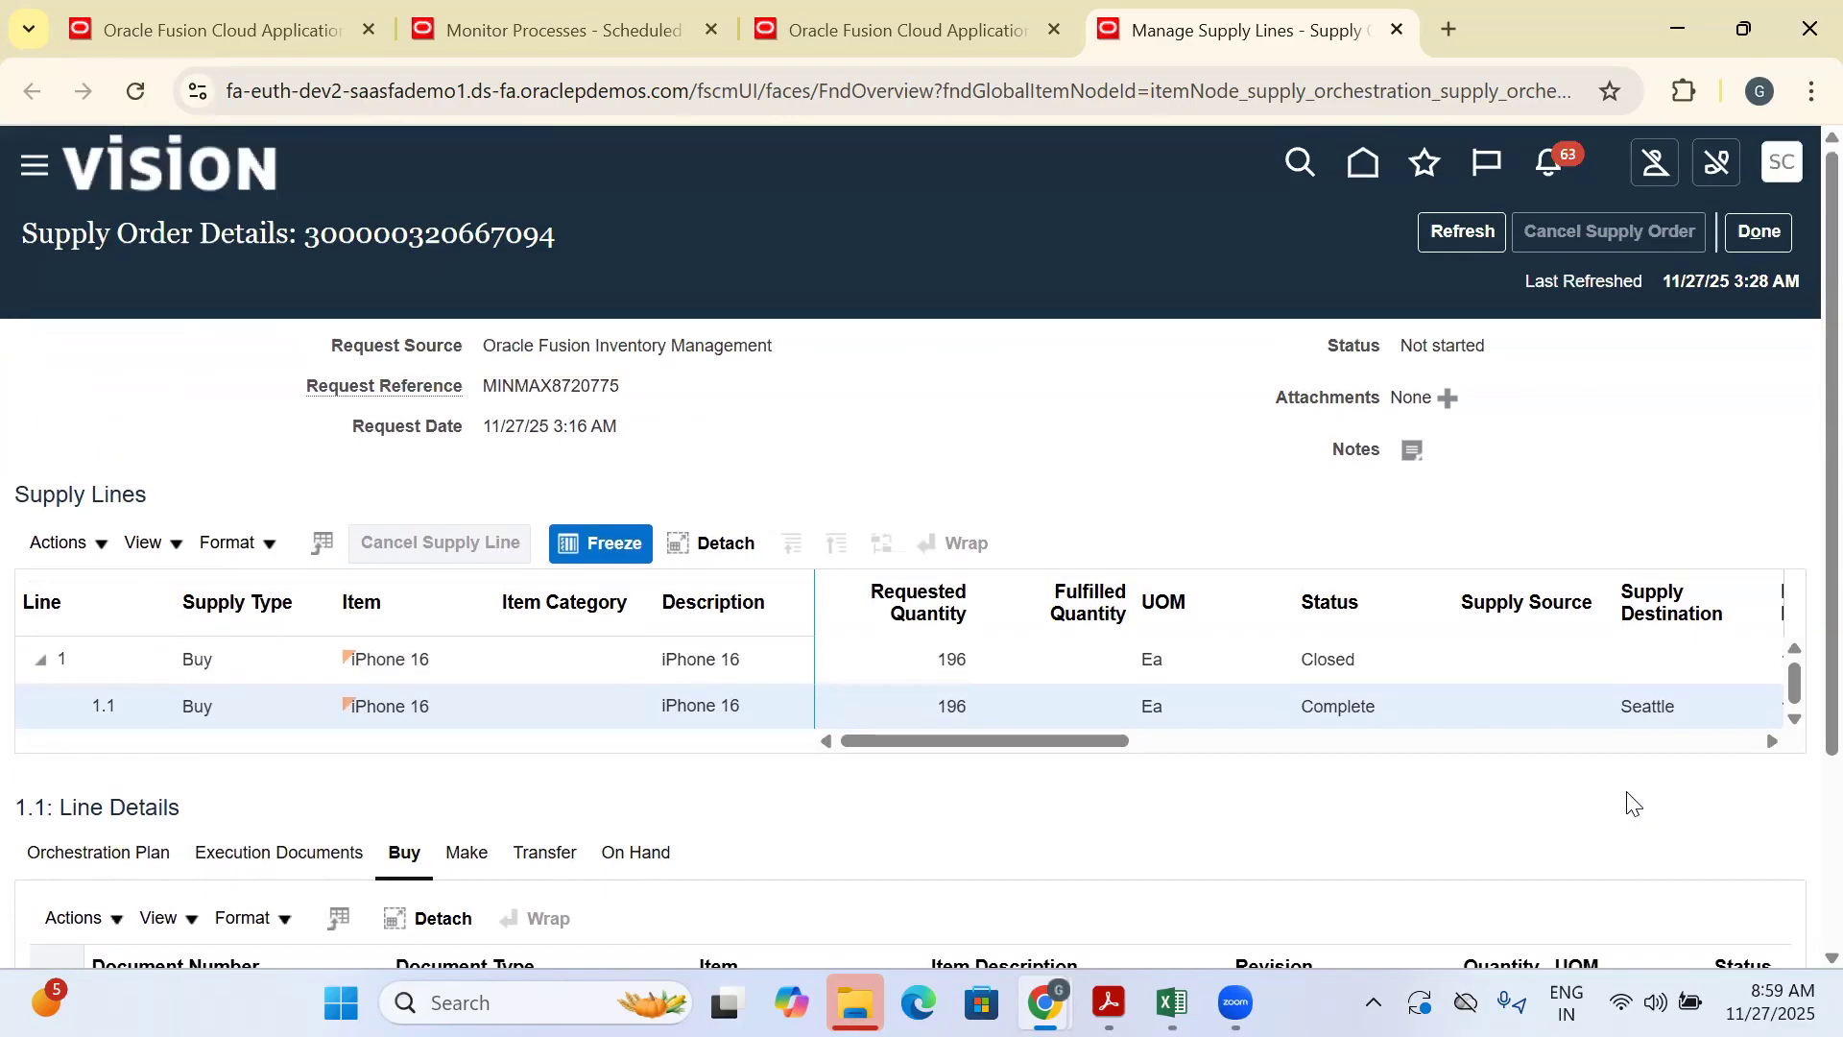
pyautogui.scroll(-3, 1637, 855)
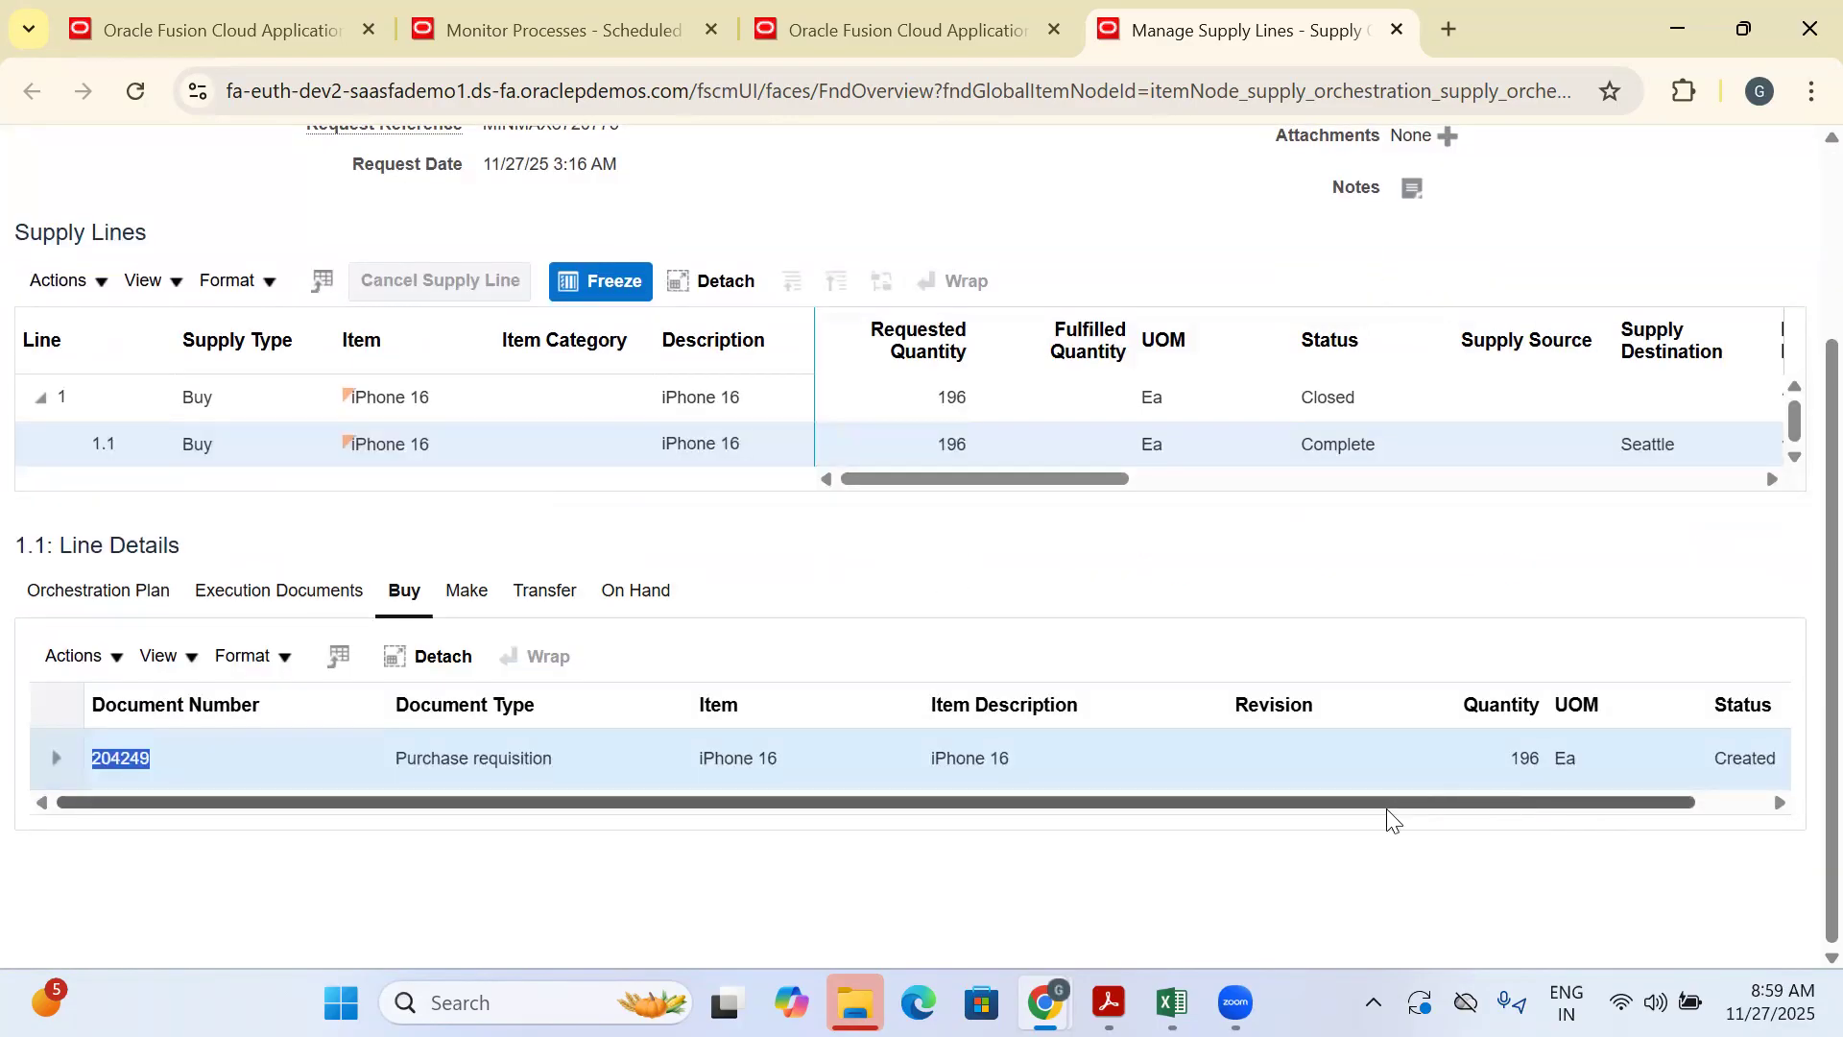
pyautogui.hscroll(2, 1389, 817)
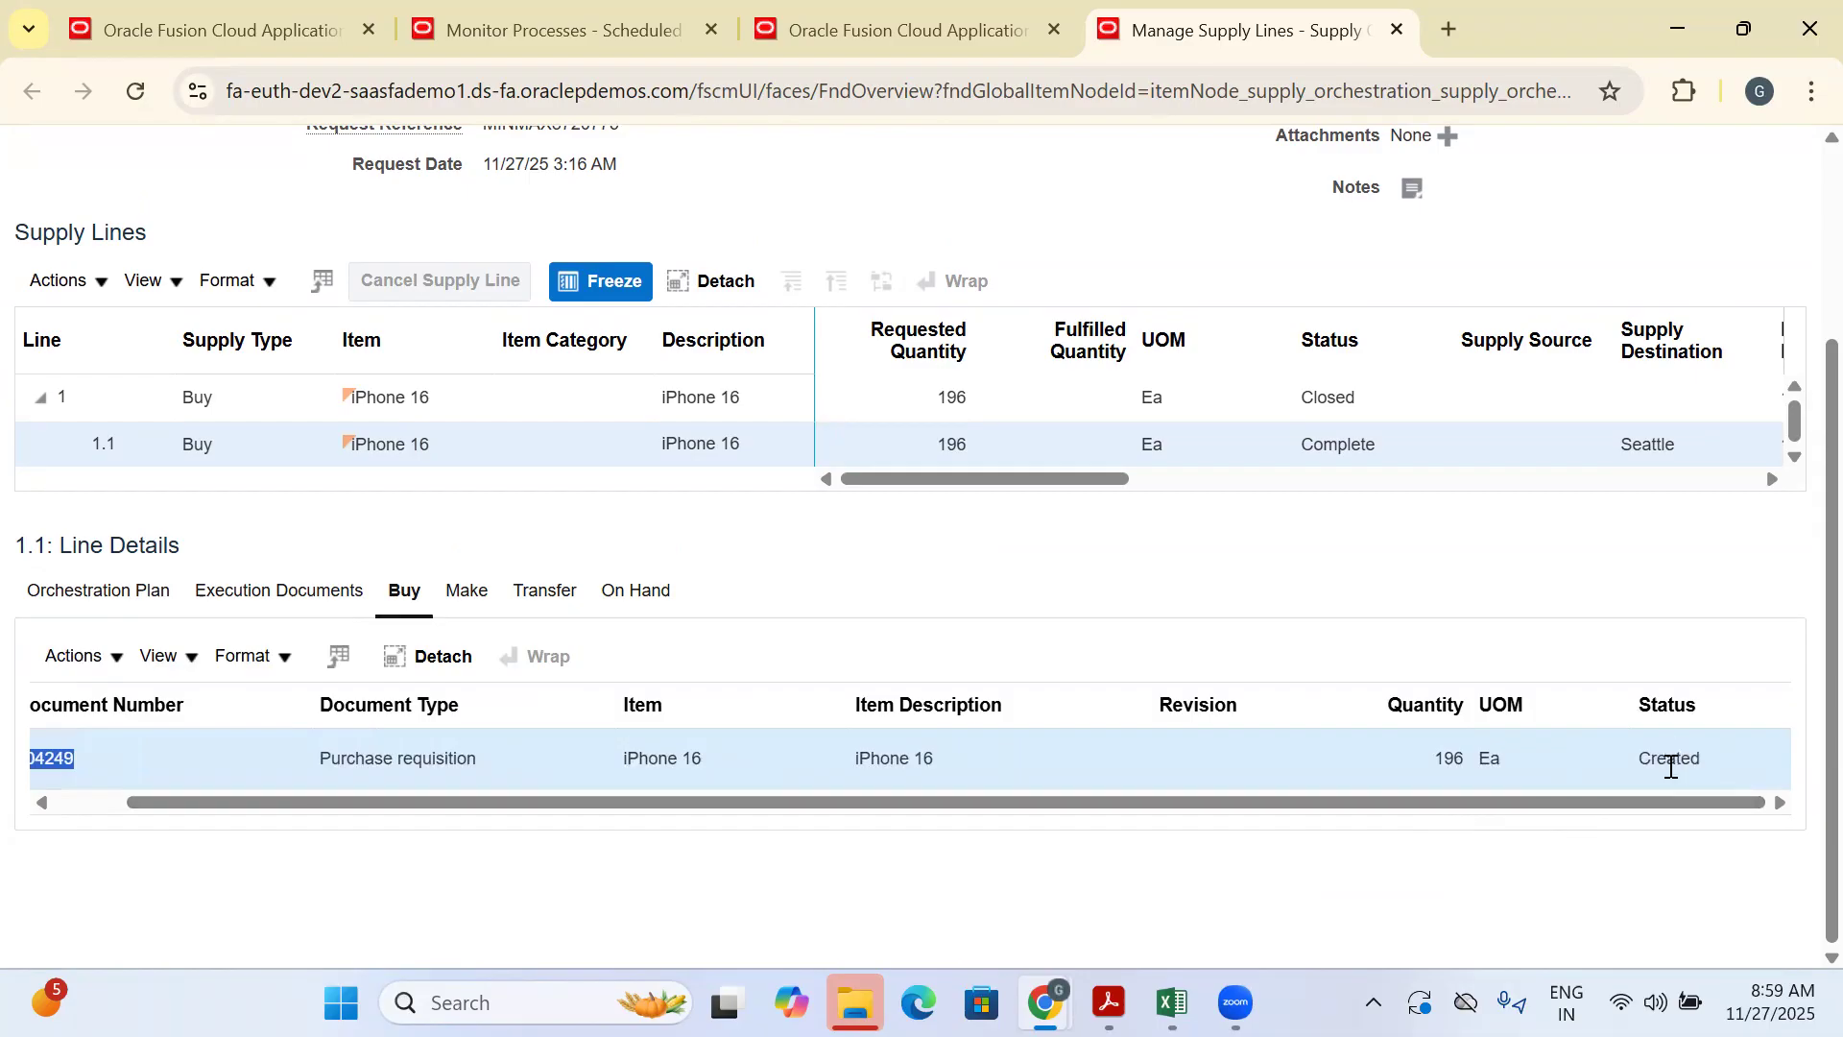
pyautogui.moveTo(485, 758); pyautogui.dragTo(299, 760)
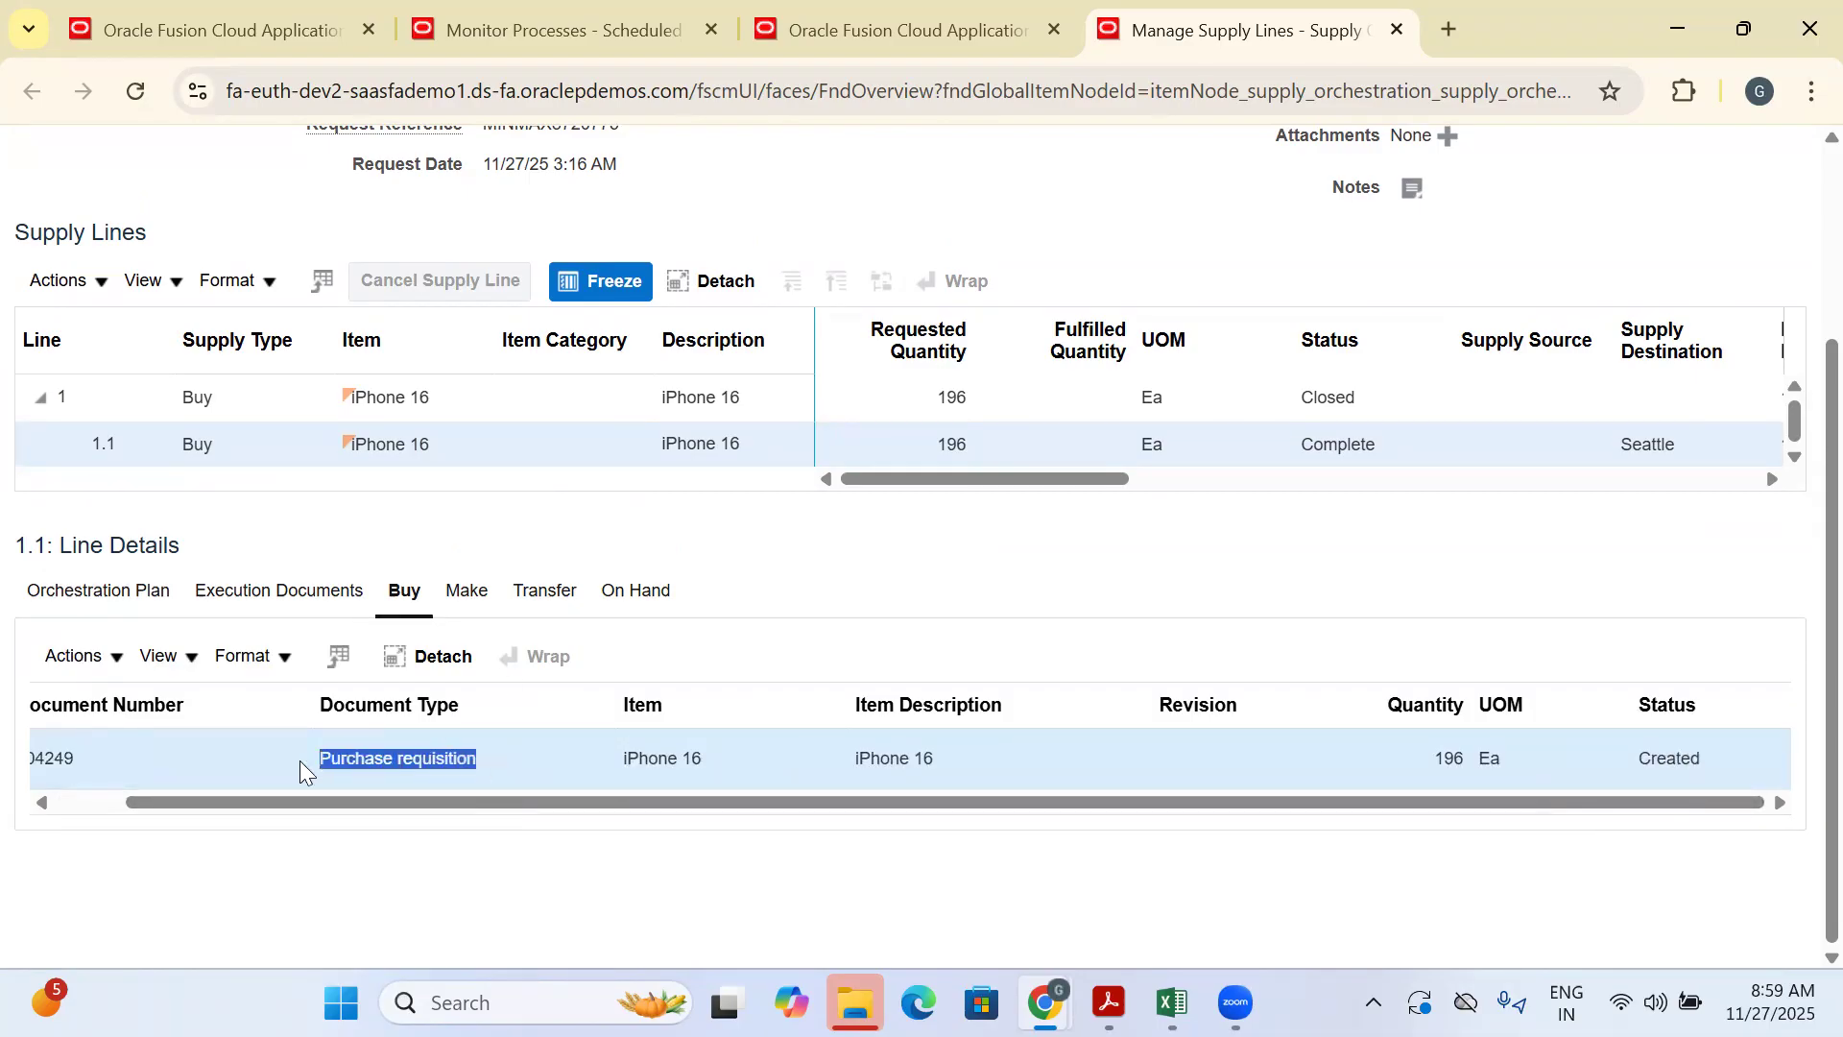
# Switch to the Excel workbook and review the min-max planning notes, selecting the Source Doc: Requisation entry in C698
pyautogui.click(1171, 1002)
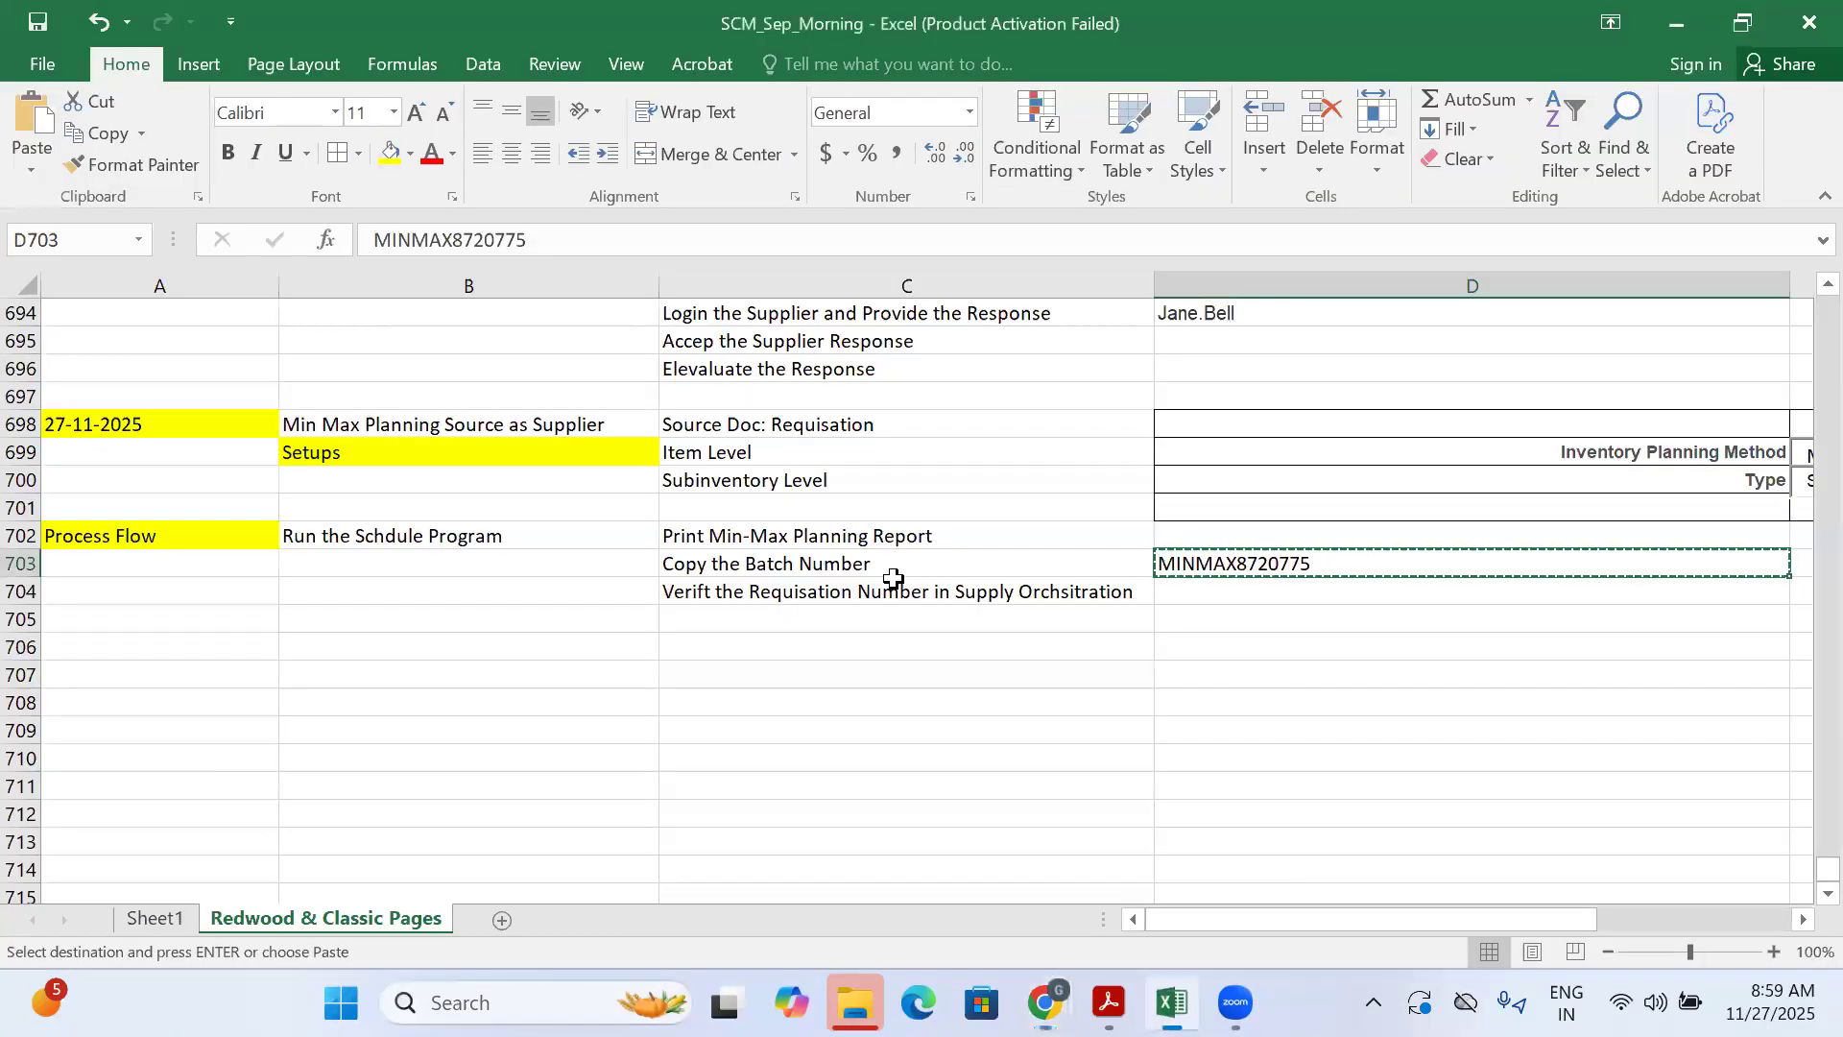
pyautogui.scroll(2, 884, 576)
pyautogui.click(758, 587)
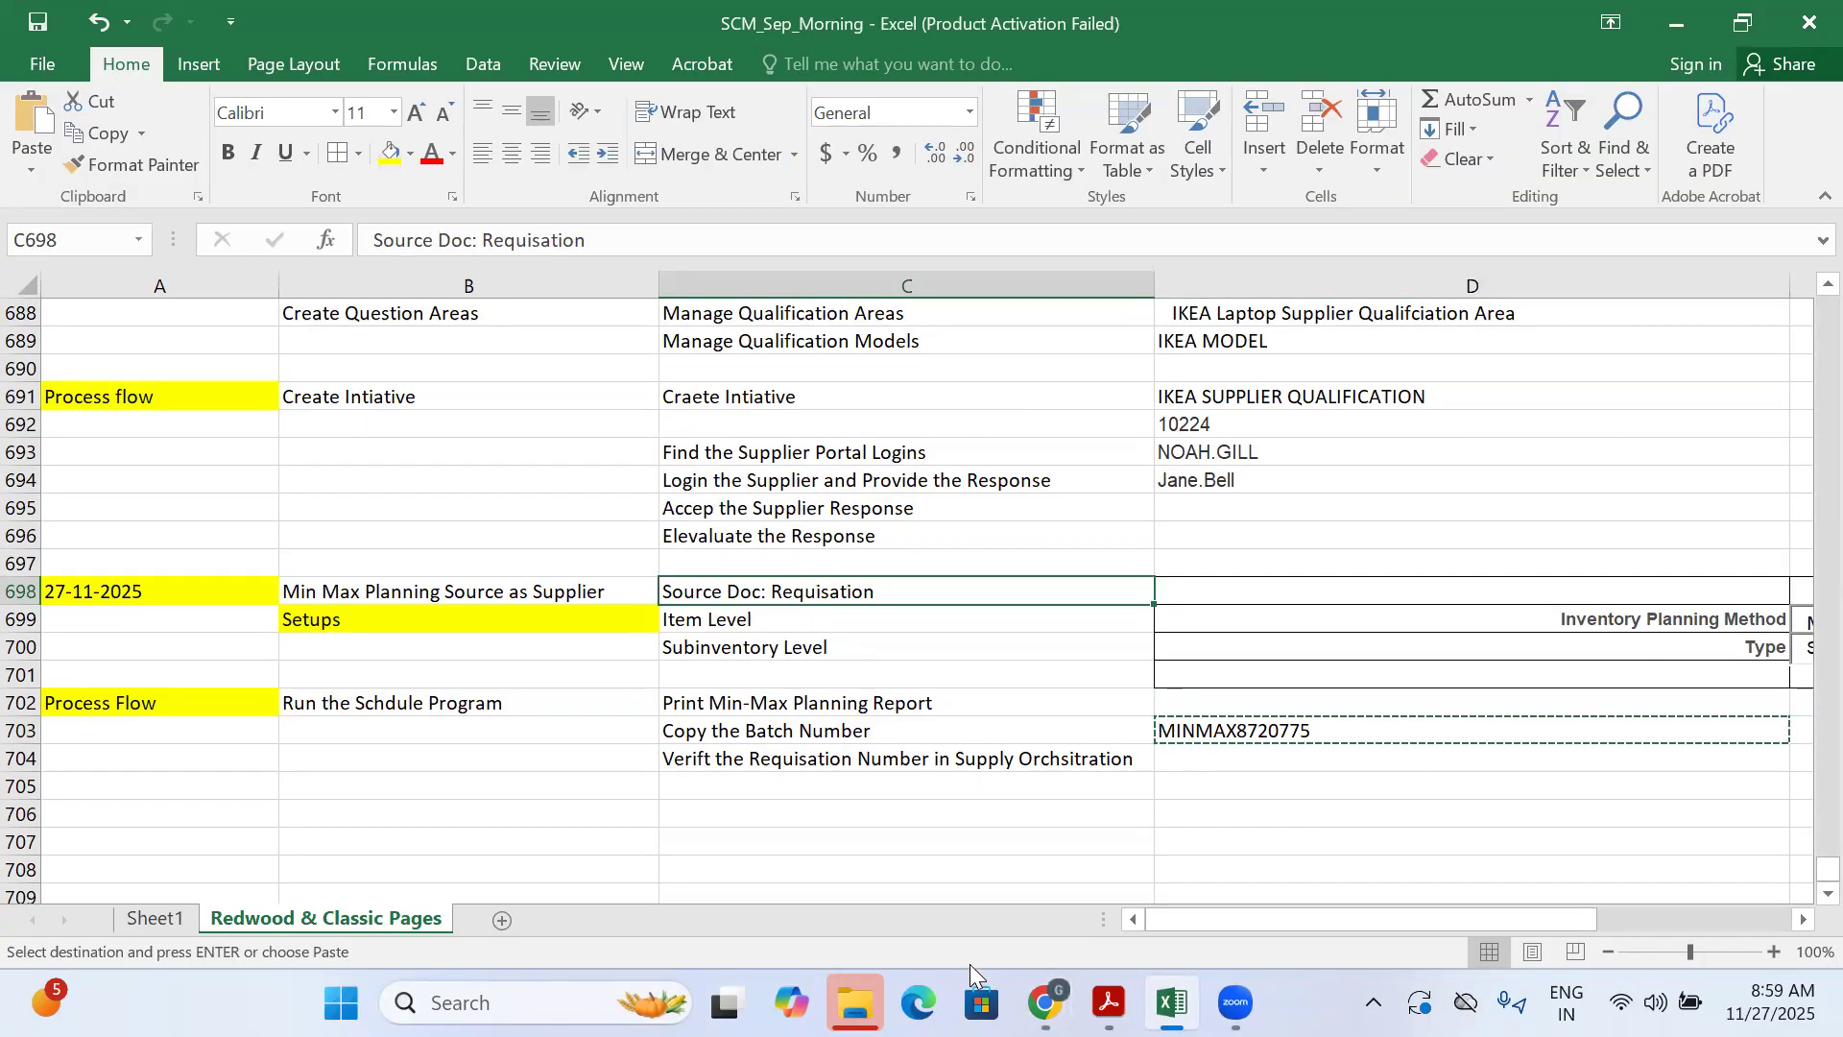
# Copy the purchase requisition's document number from the Buy line details and paste it into cell D704 of the Excel workbook
pyautogui.click(1045, 1002)
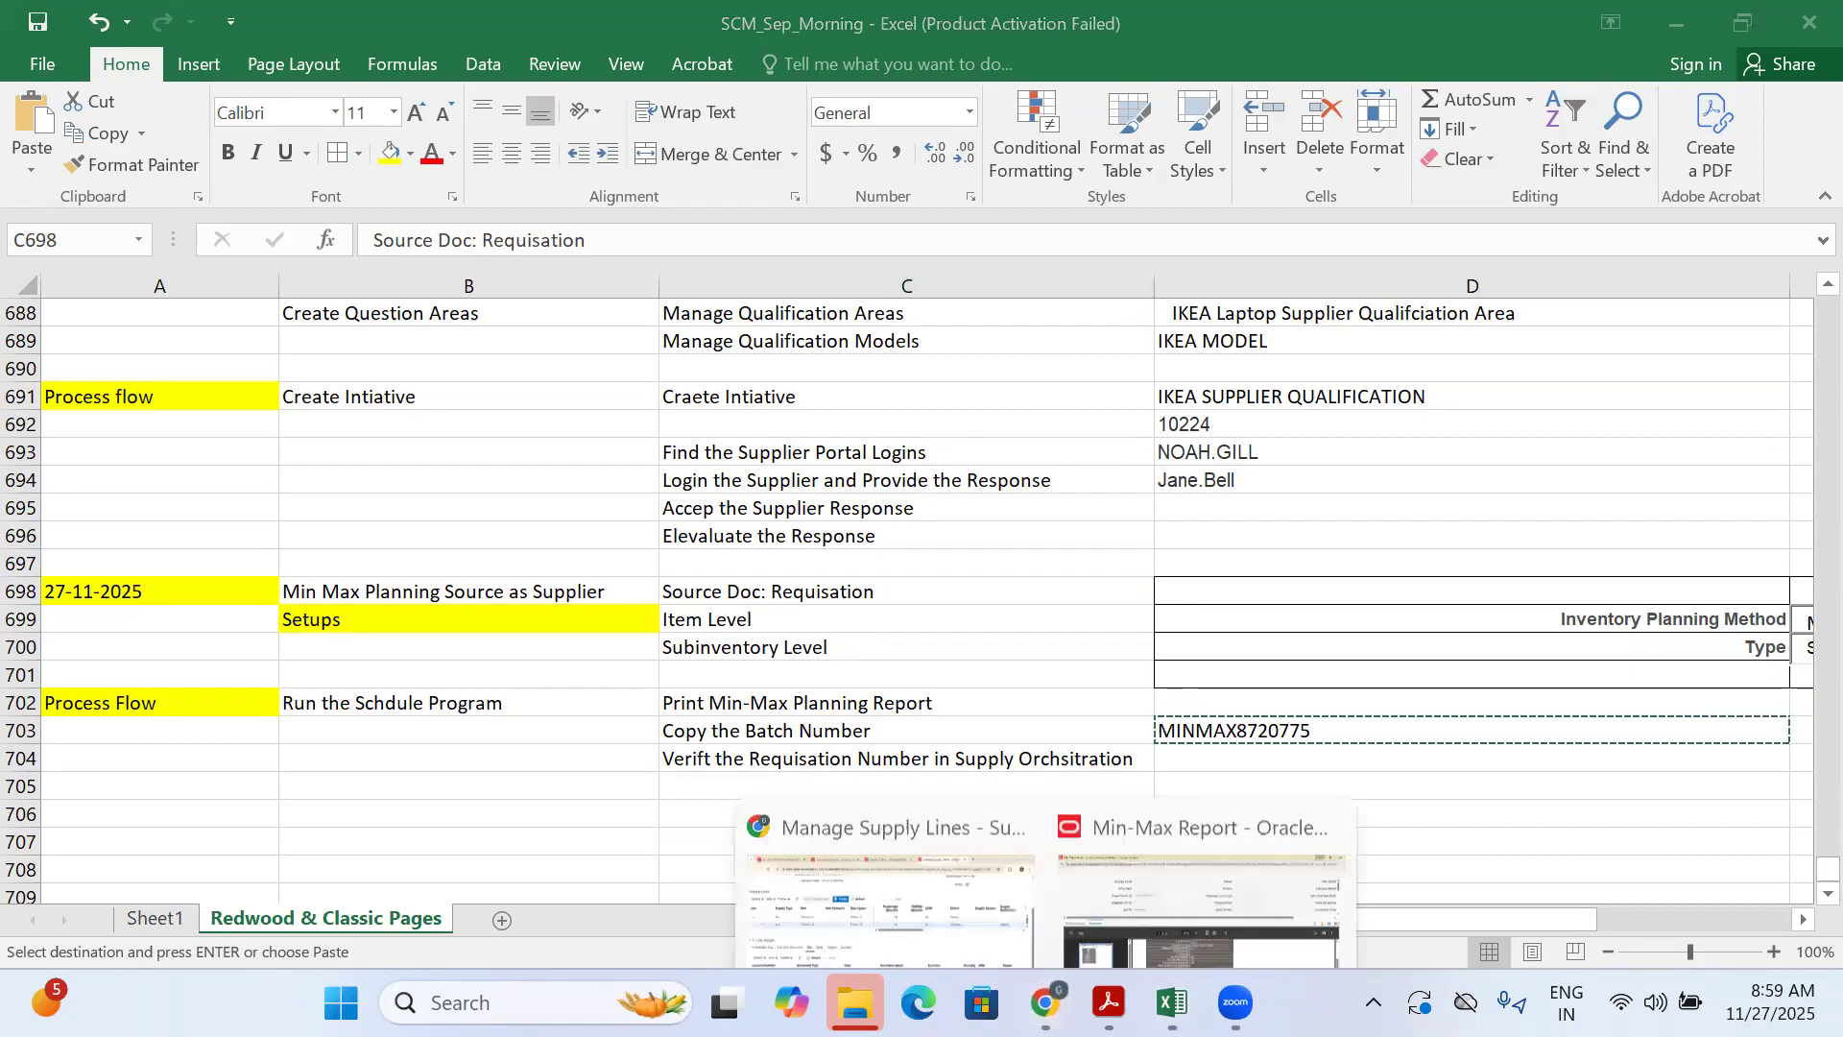
pyautogui.click(908, 883)
pyautogui.click(349, 855)
pyautogui.moveTo(340, 803); pyautogui.dragTo(231, 803)
pyautogui.doubleClick(122, 760)
pyautogui.hotkey('ctrl', 'c')
pyautogui.click(1172, 1002)
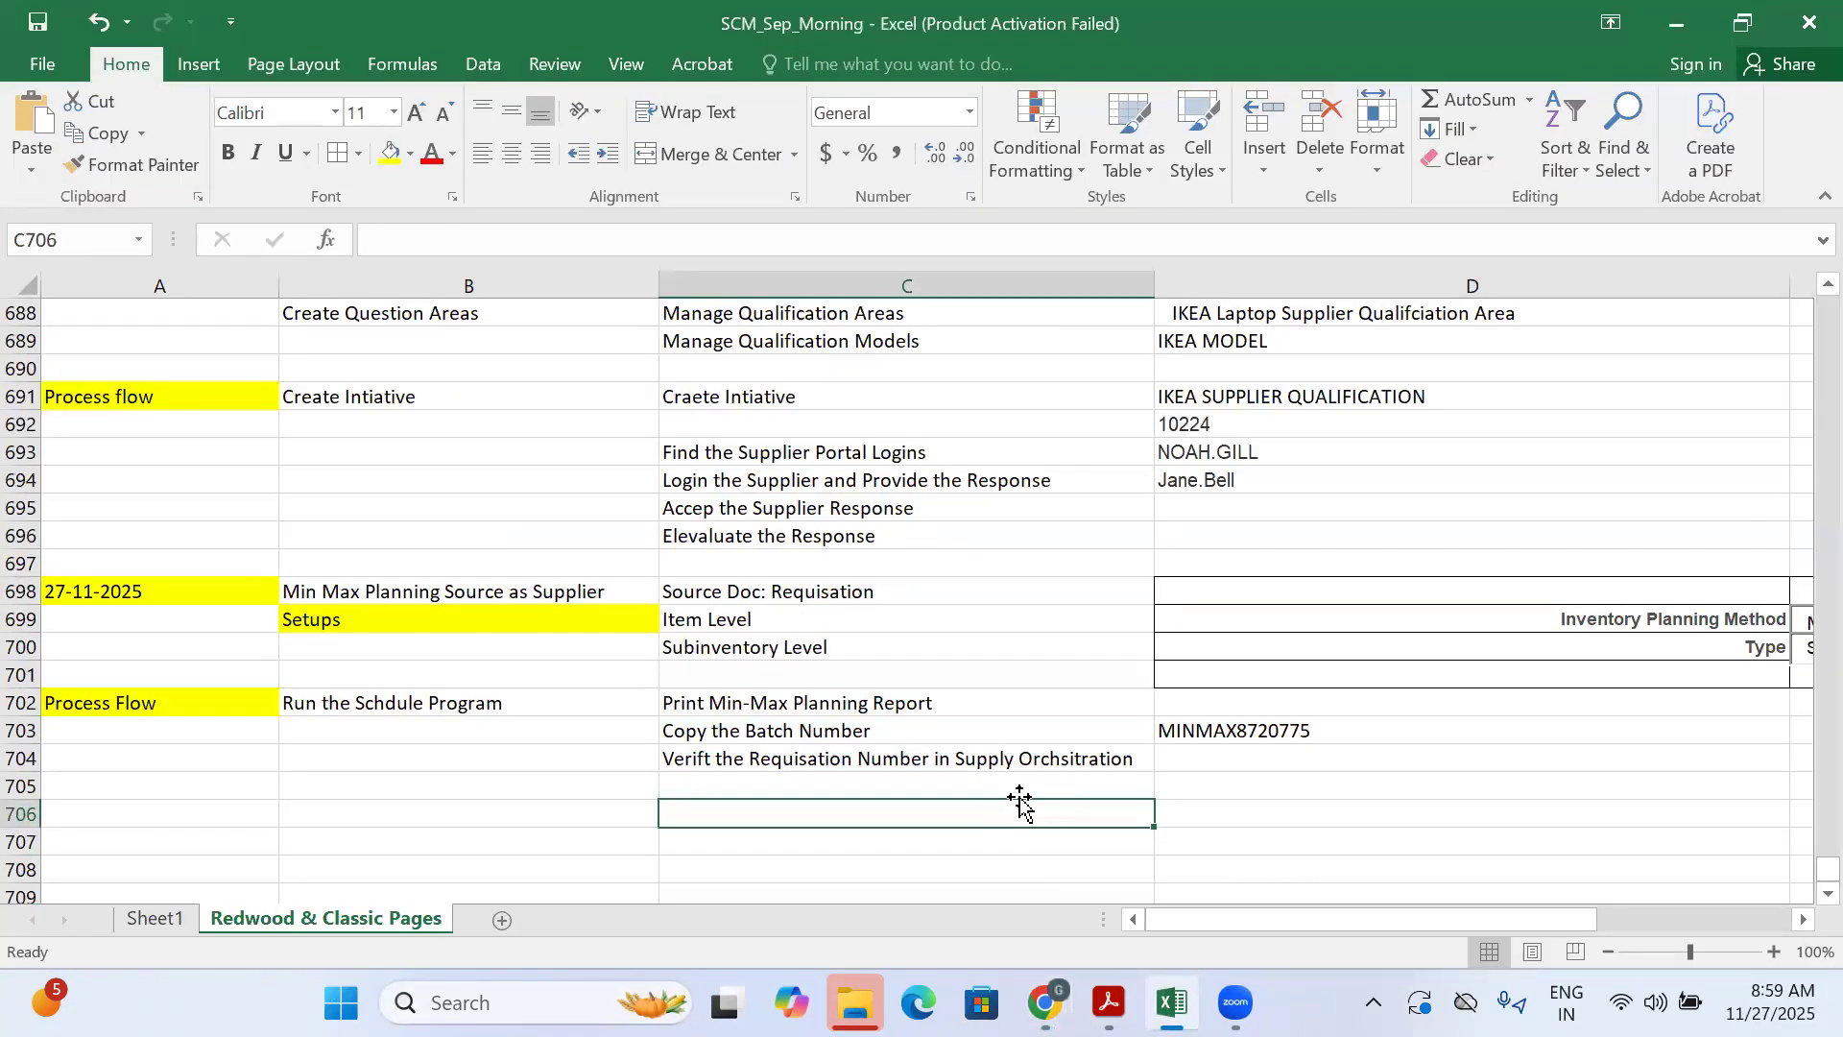
pyautogui.click(1036, 786)
pyautogui.click(1094, 757)
pyautogui.click(1214, 760)
pyautogui.hotkey('ctrl', 'v')
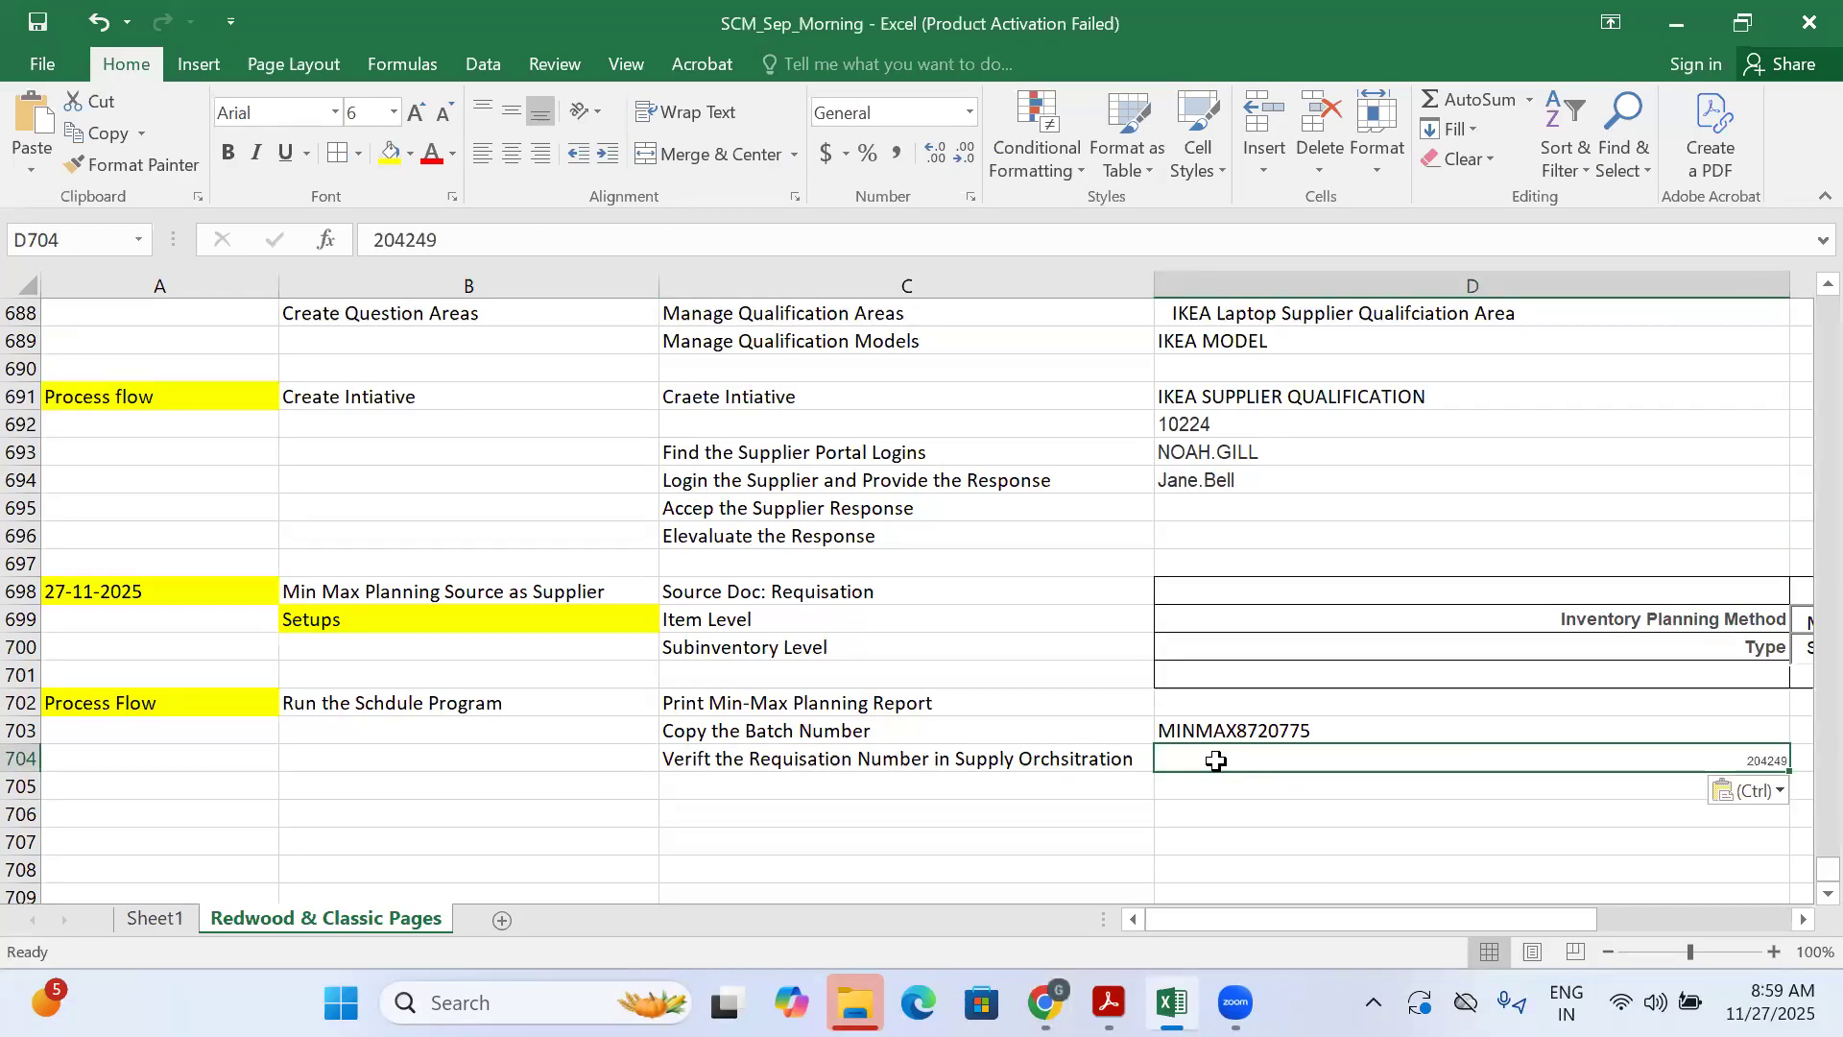
# Enlarge the font of the requisition number in cell D704 to 9 and left-align it
pyautogui.click(425, 103)
pyautogui.click(424, 104)
pyautogui.click(482, 153)
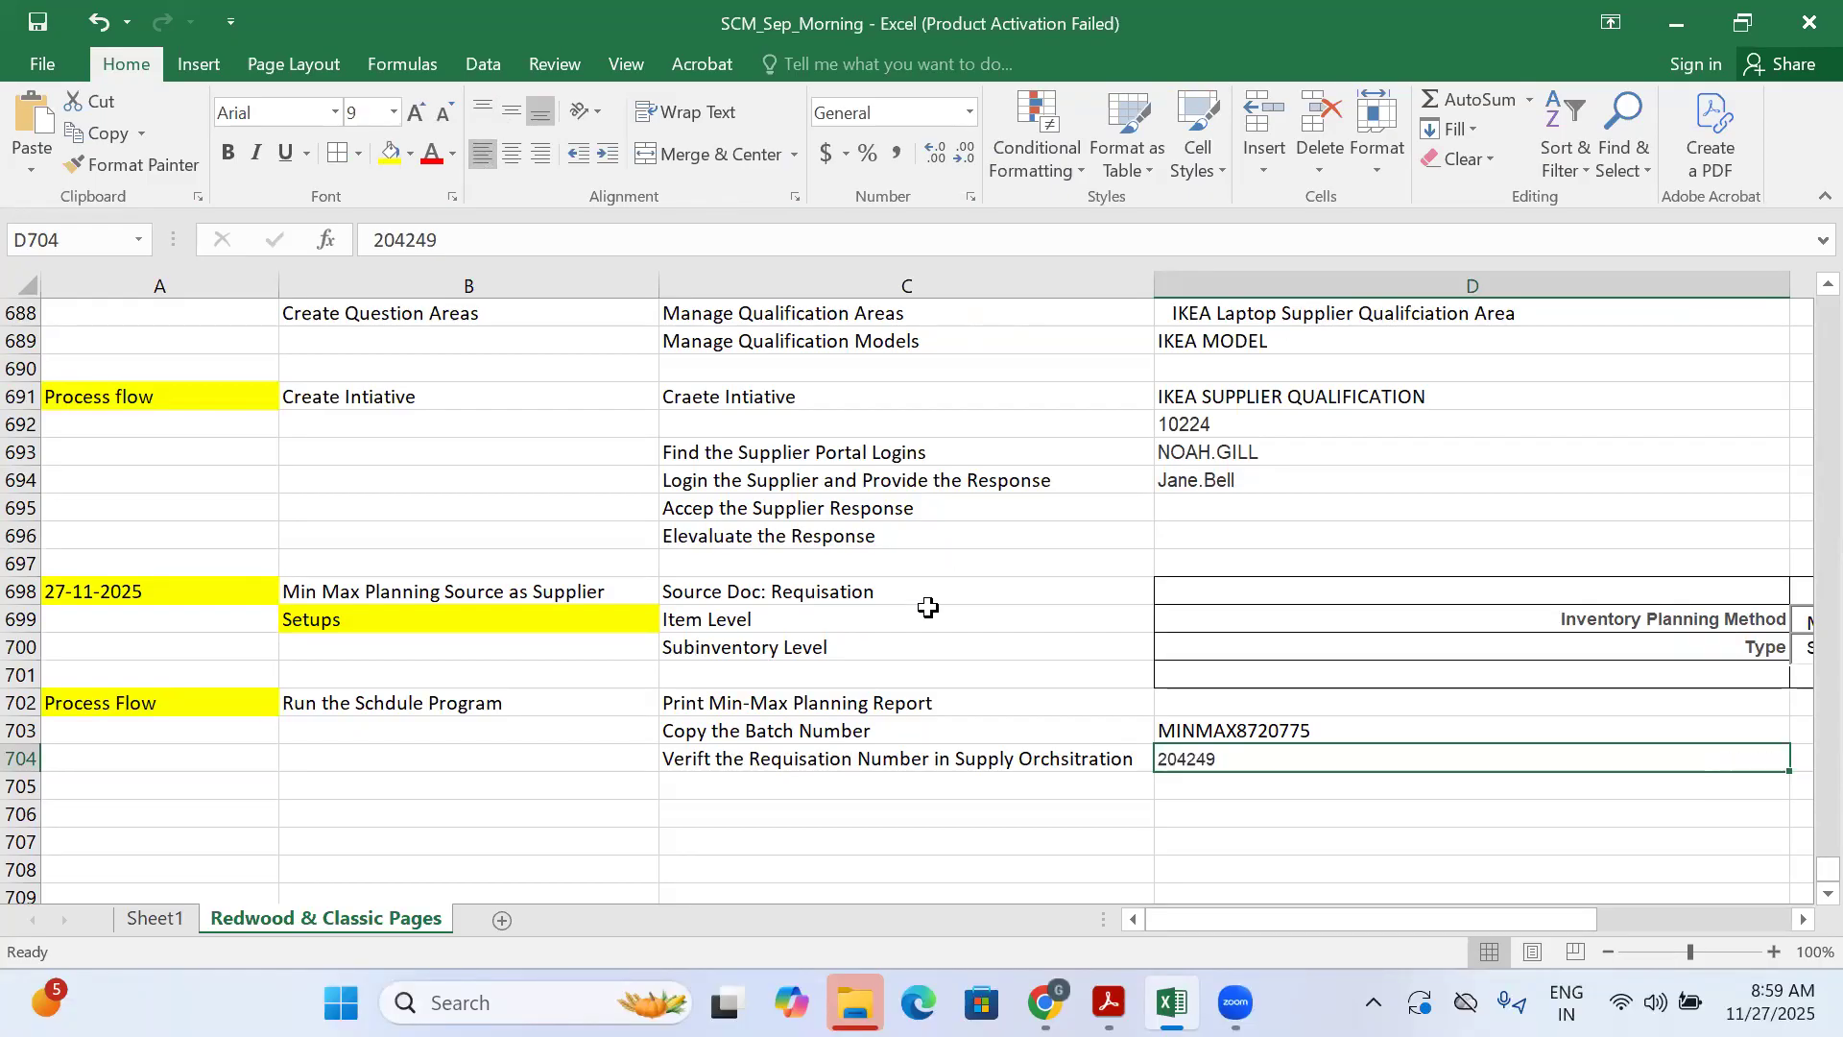
# Enter the flow step "Process Requisation lines to PO" in cell C705
pyautogui.click(835, 813)
pyautogui.click(705, 760)
pyautogui.click(705, 805)
pyautogui.click(703, 786)
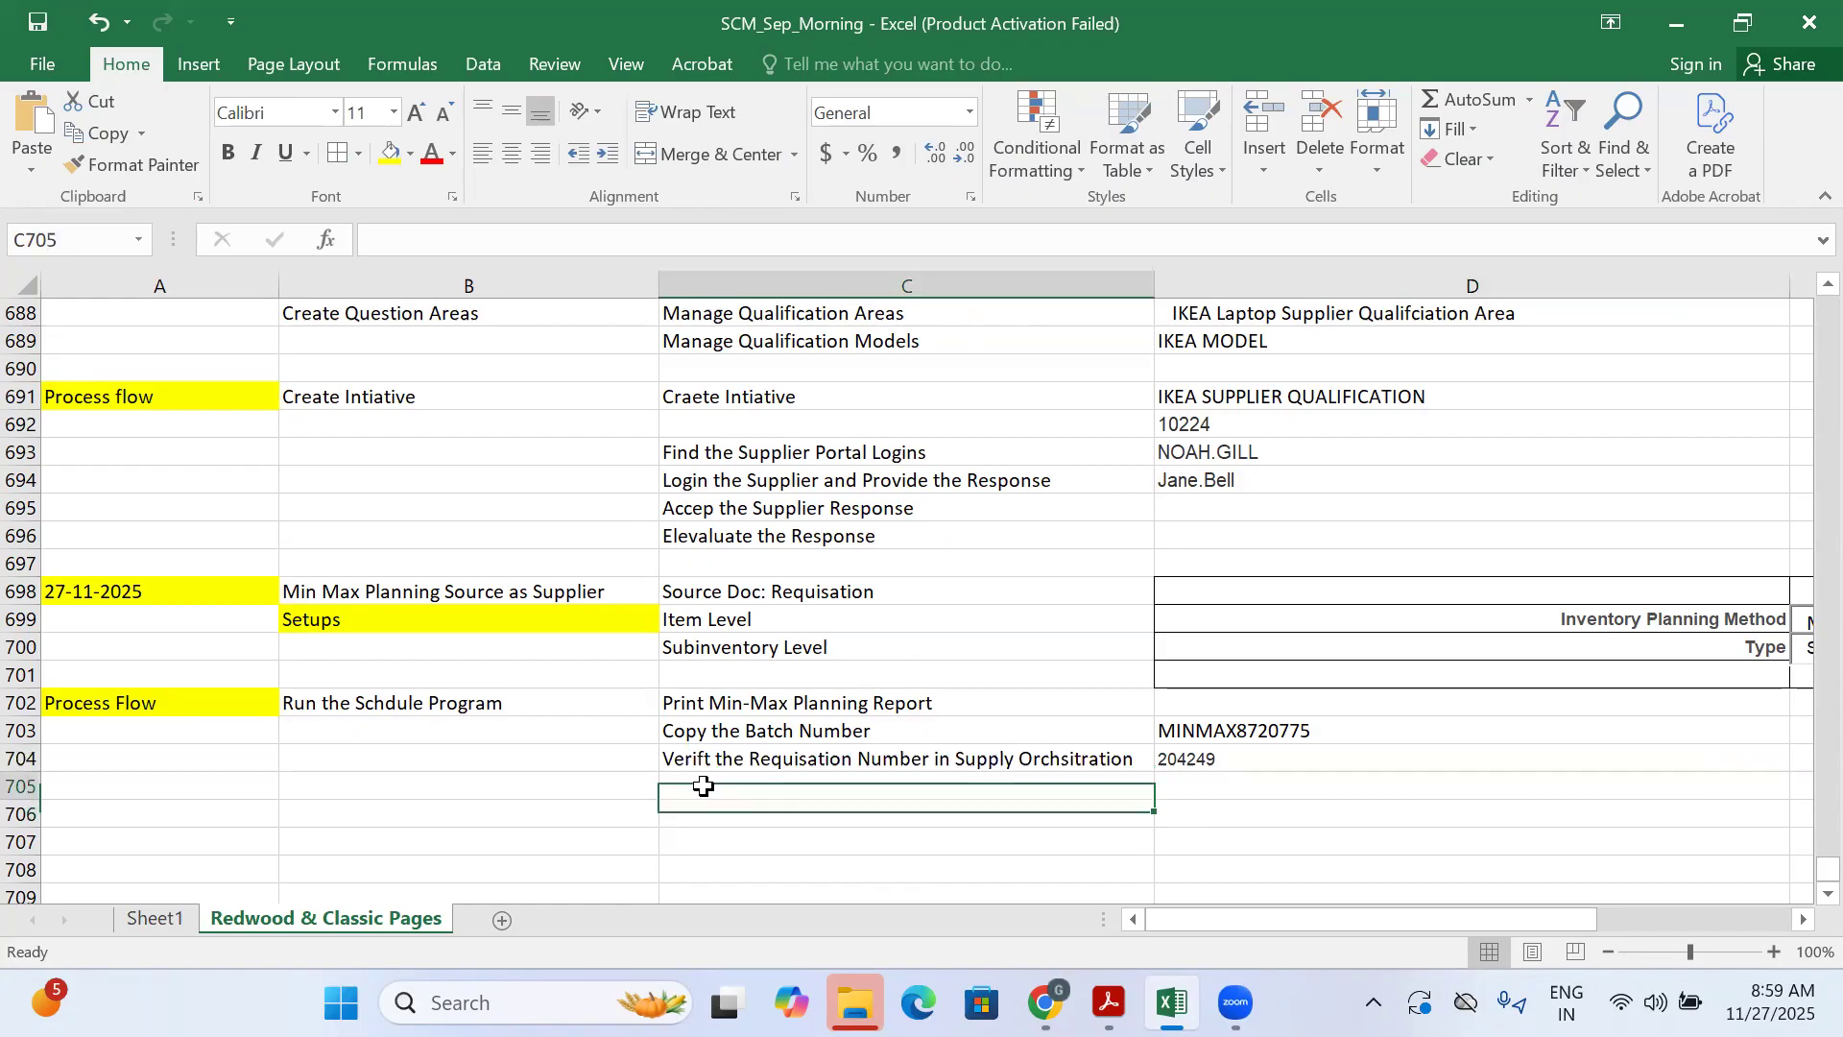
pyautogui.write('Process')
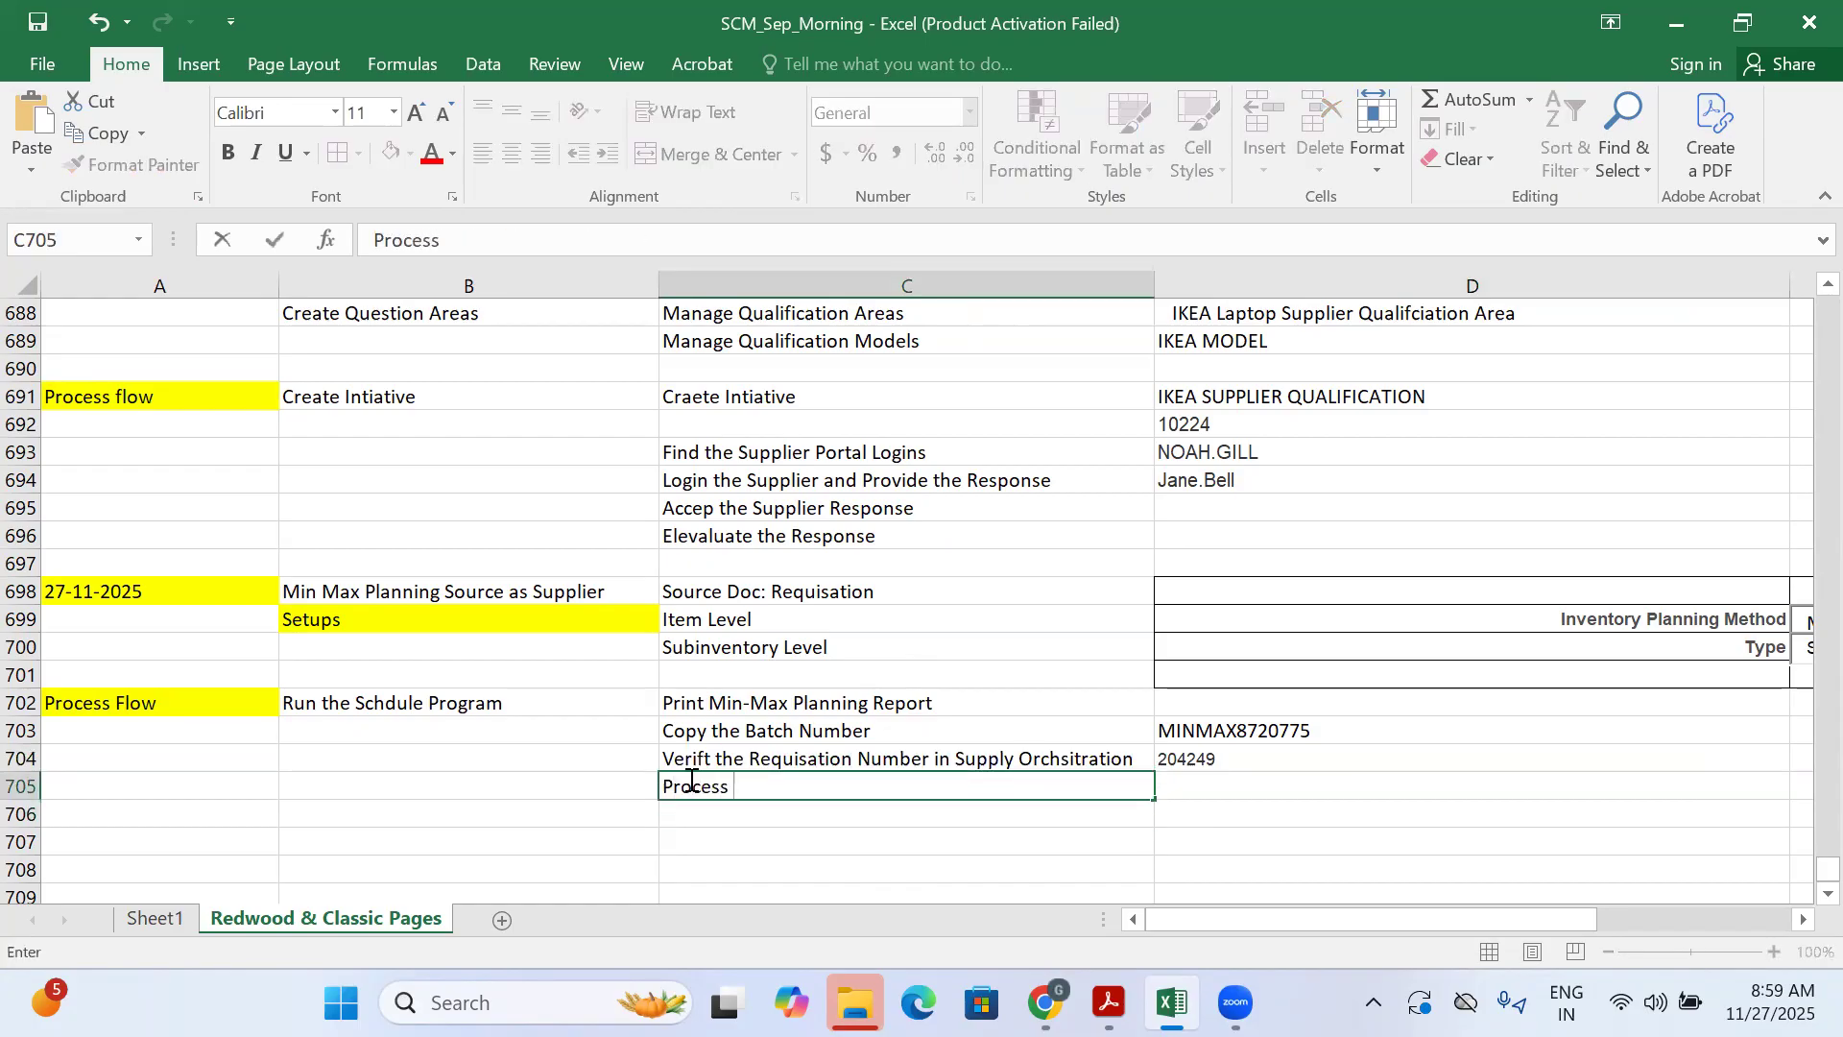
pyautogui.write(' Requisation li')
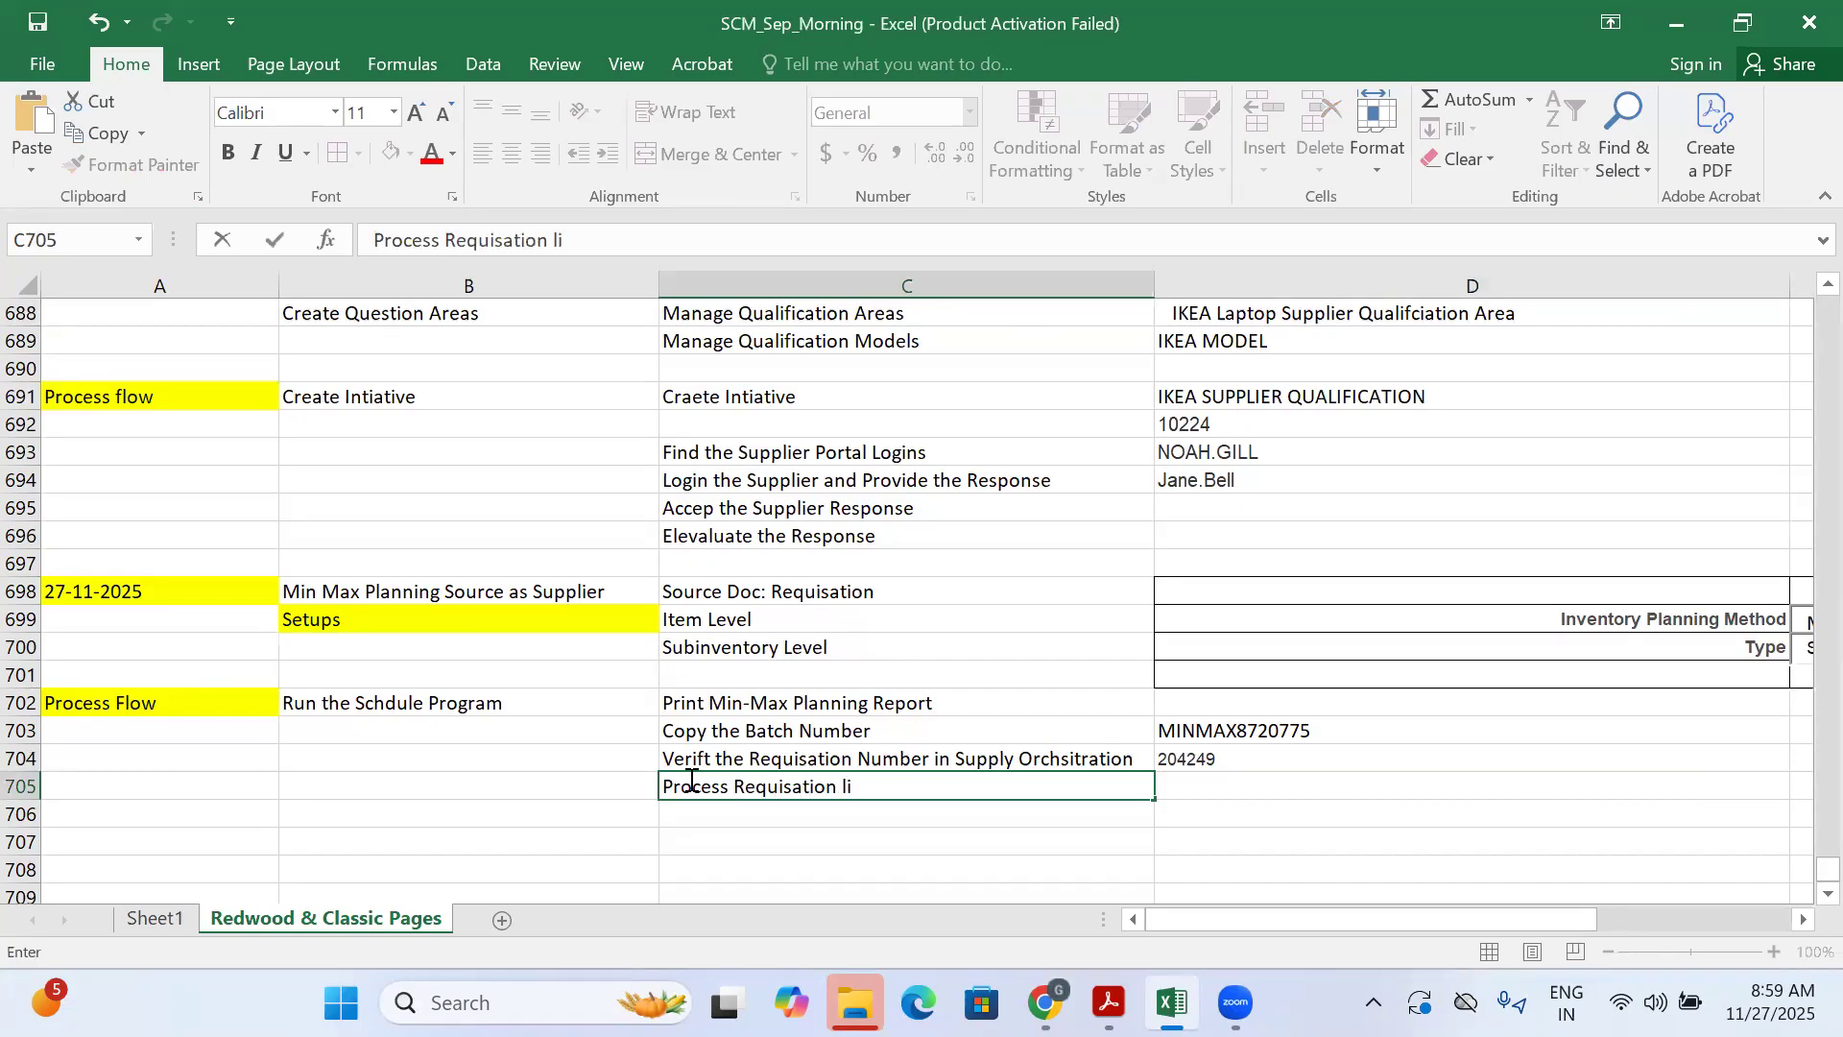
pyautogui.write('nes to PO')
# Switch to the supply order details in the Chrome window and go to the Oracle Fusion home page
pyautogui.click(1044, 1002)
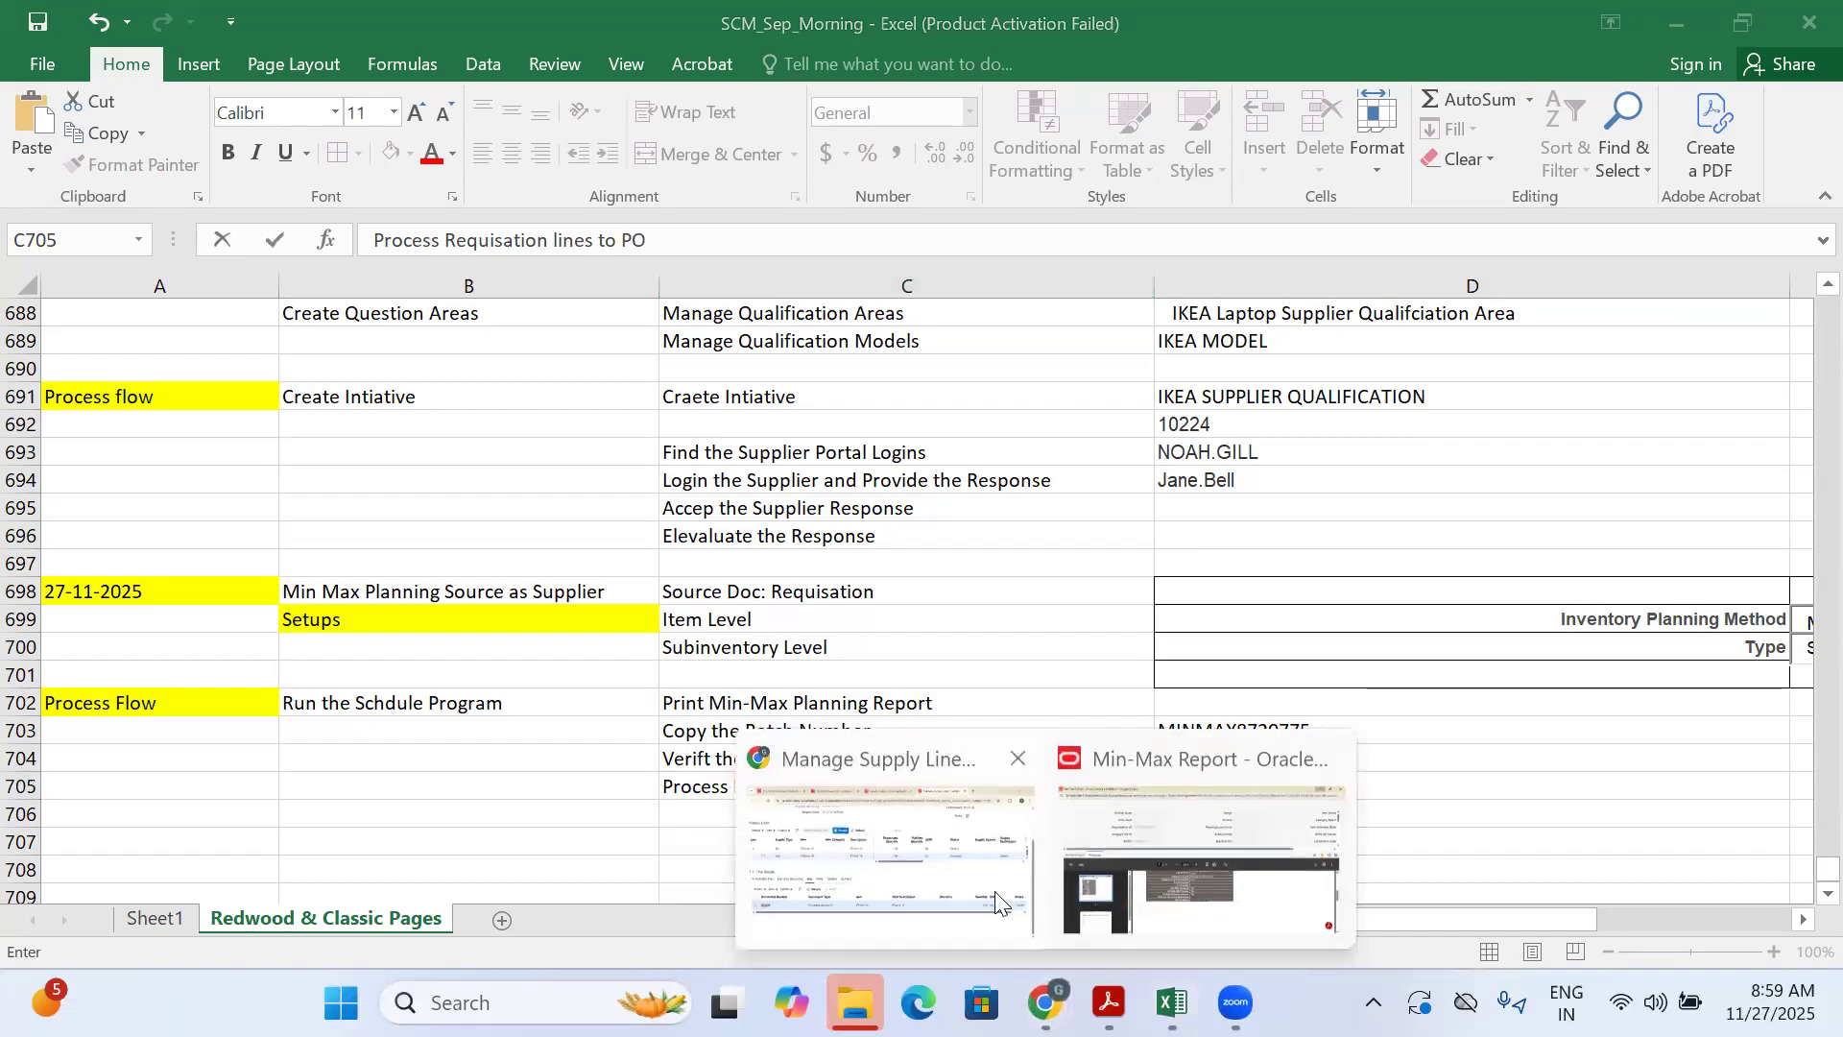
pyautogui.click(921, 873)
pyautogui.scroll(3, 1264, 336)
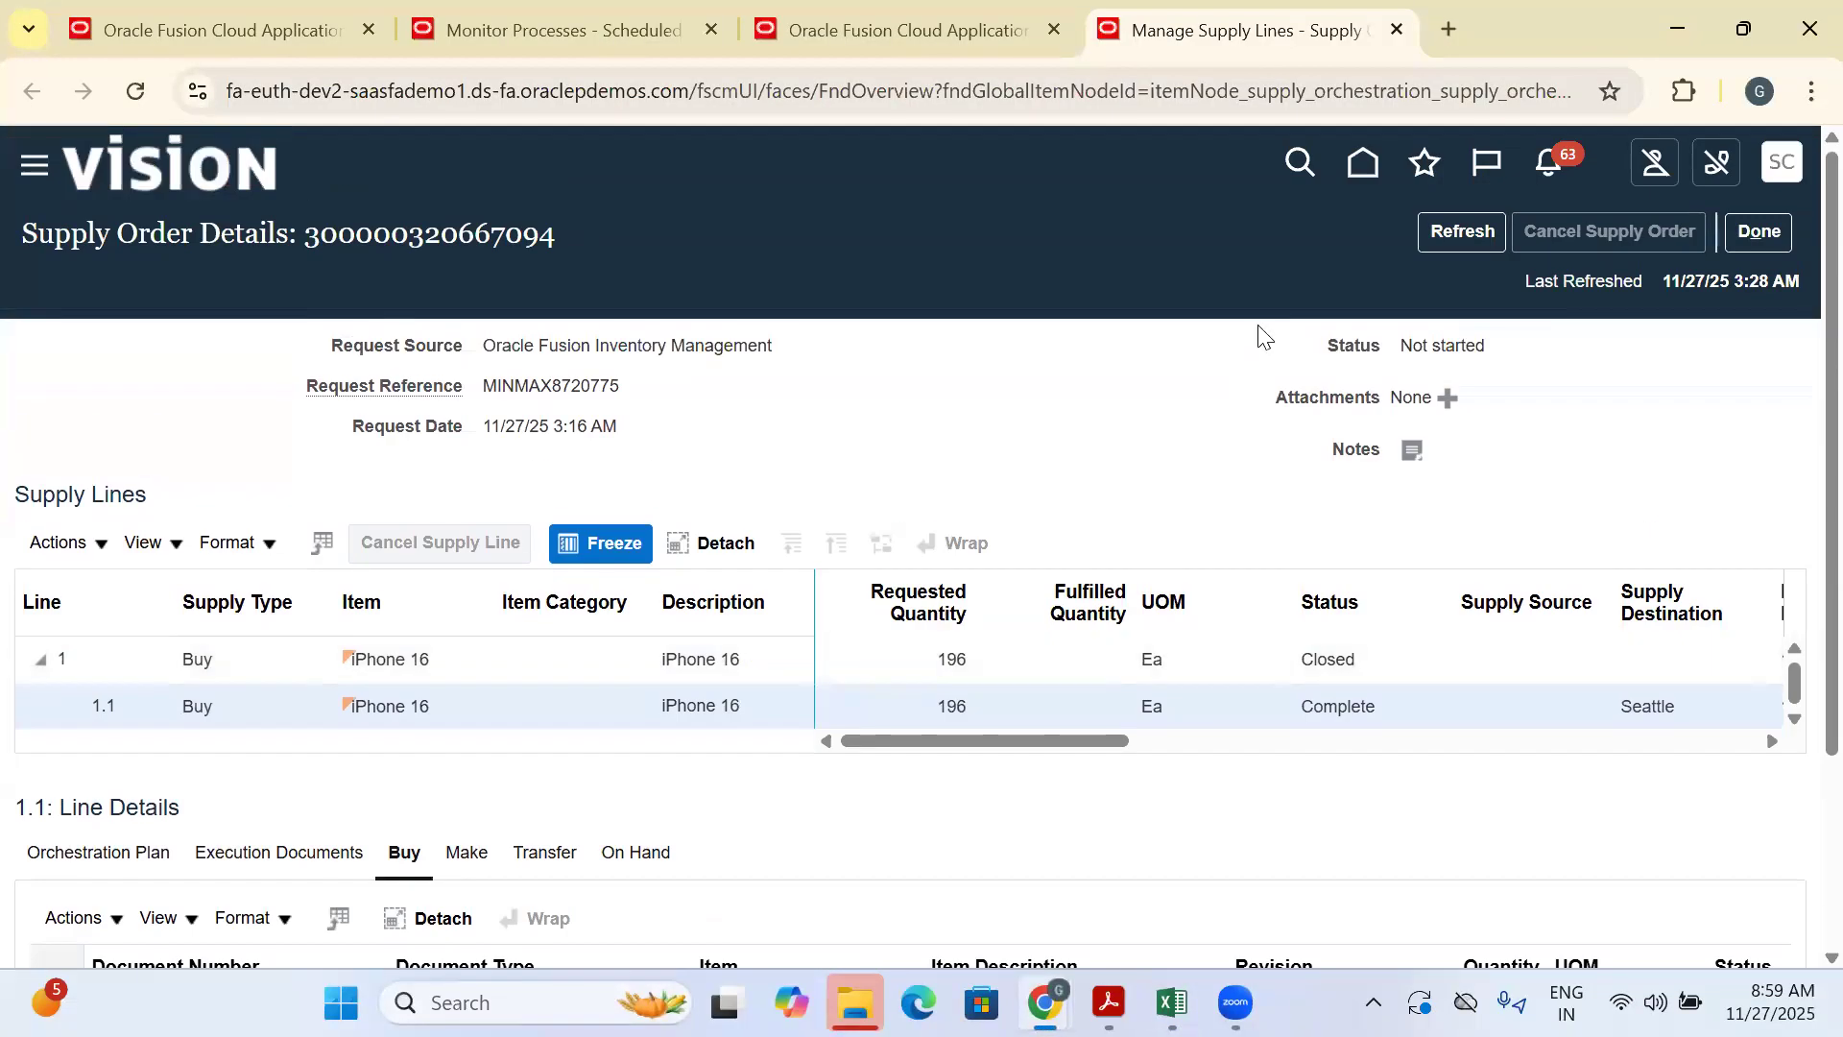
pyautogui.click(1363, 165)
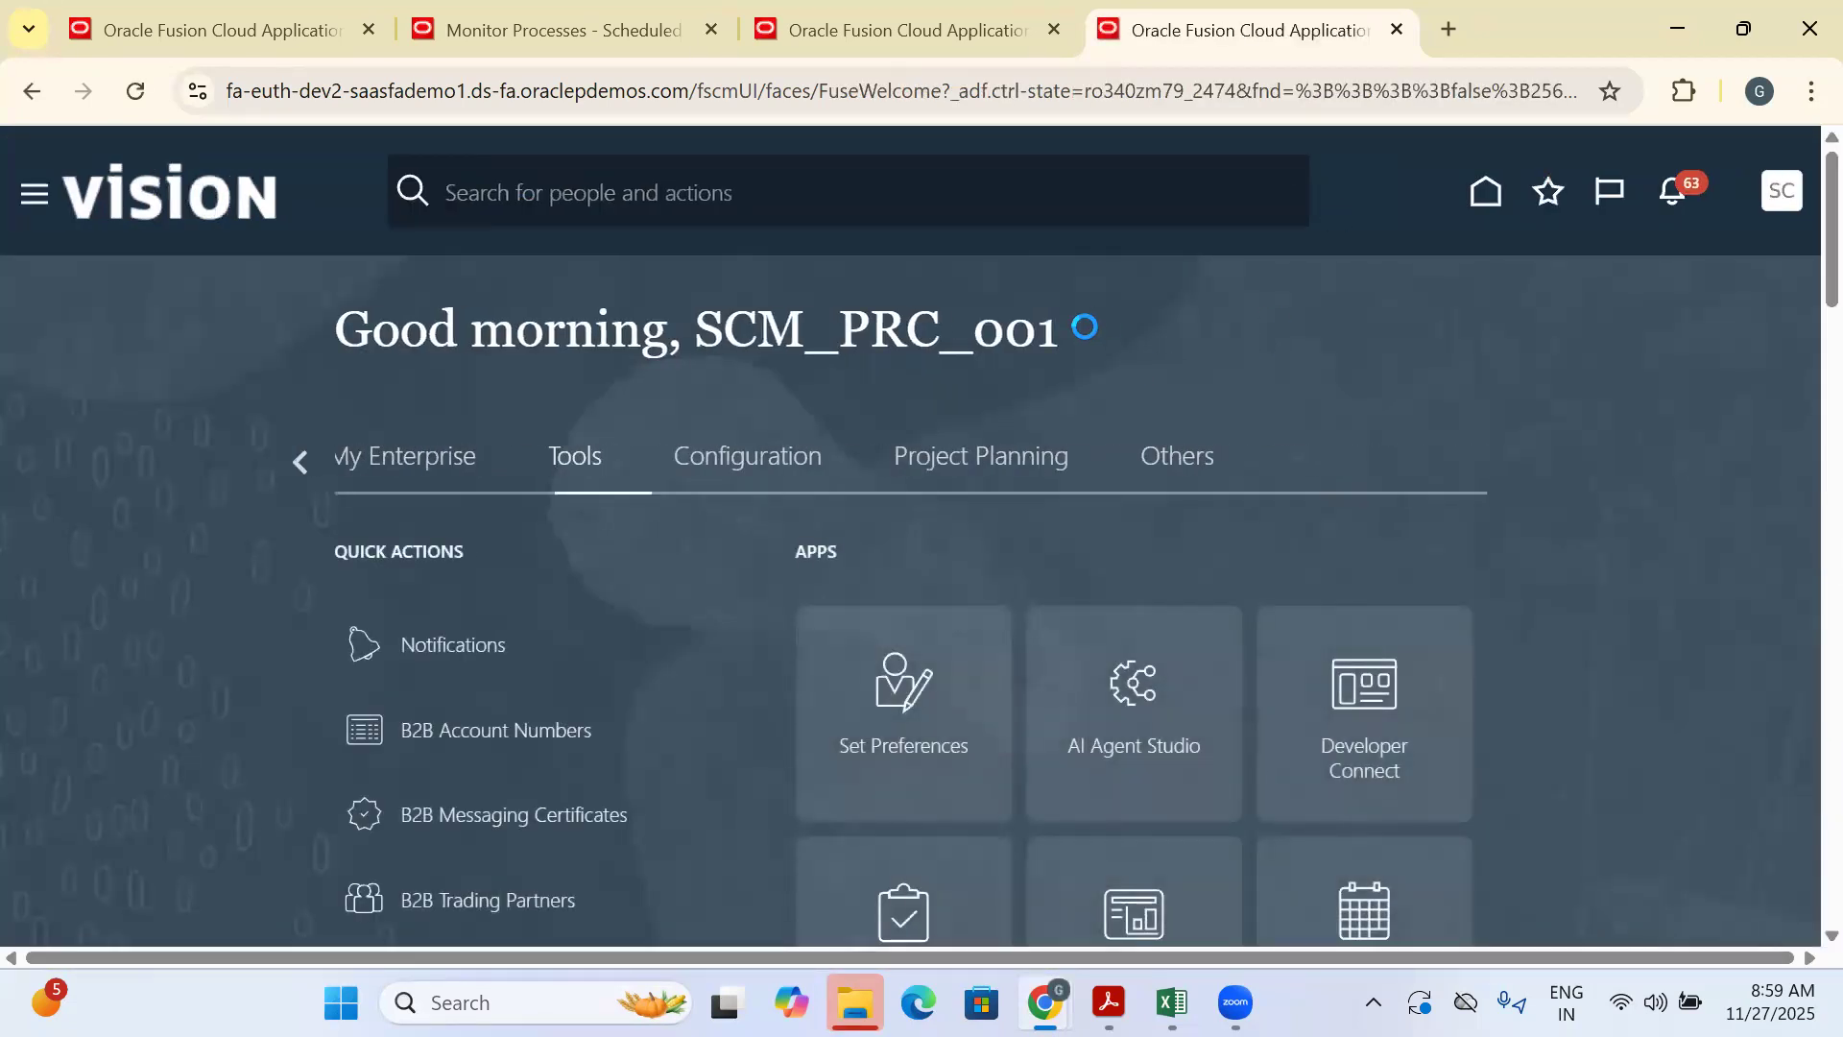
# Find the Procurement group on the home page and open its Purchase Orders work area
pyautogui.scroll(-3, 1084, 328)
pyautogui.moveTo(288, 173)
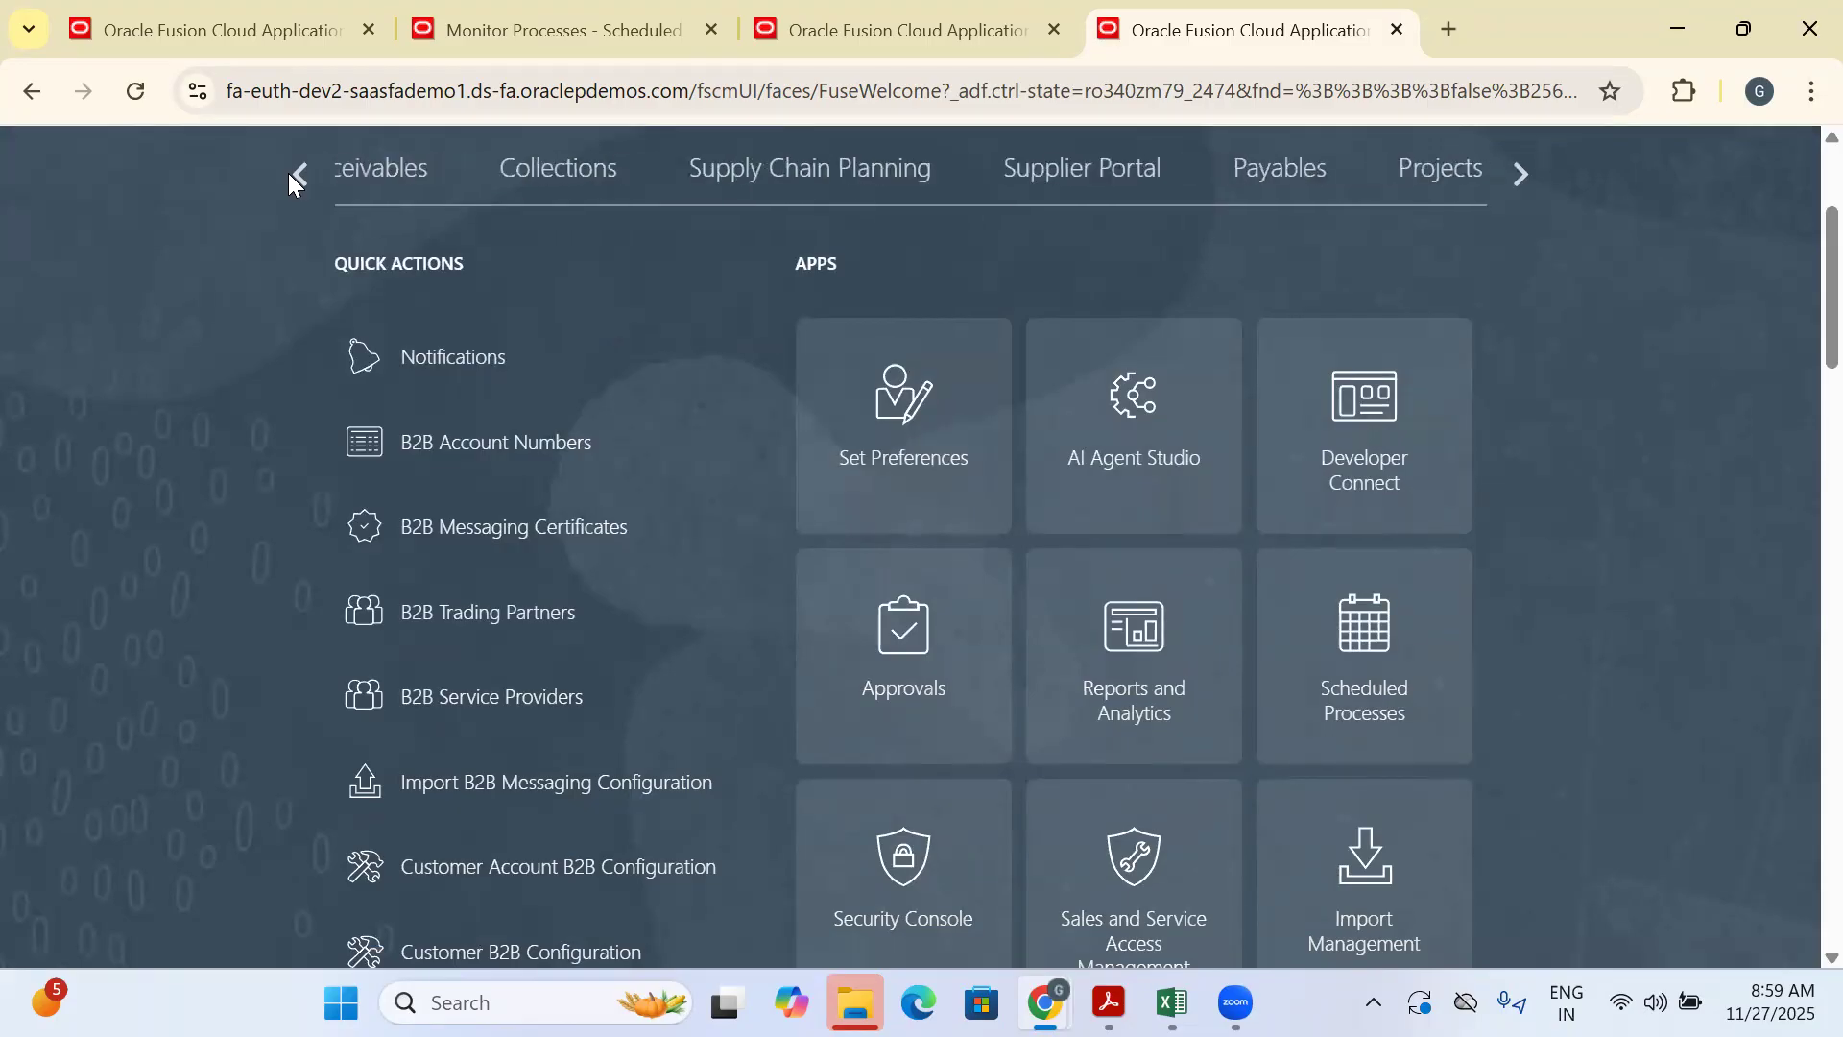
pyautogui.scroll(2, 288, 173)
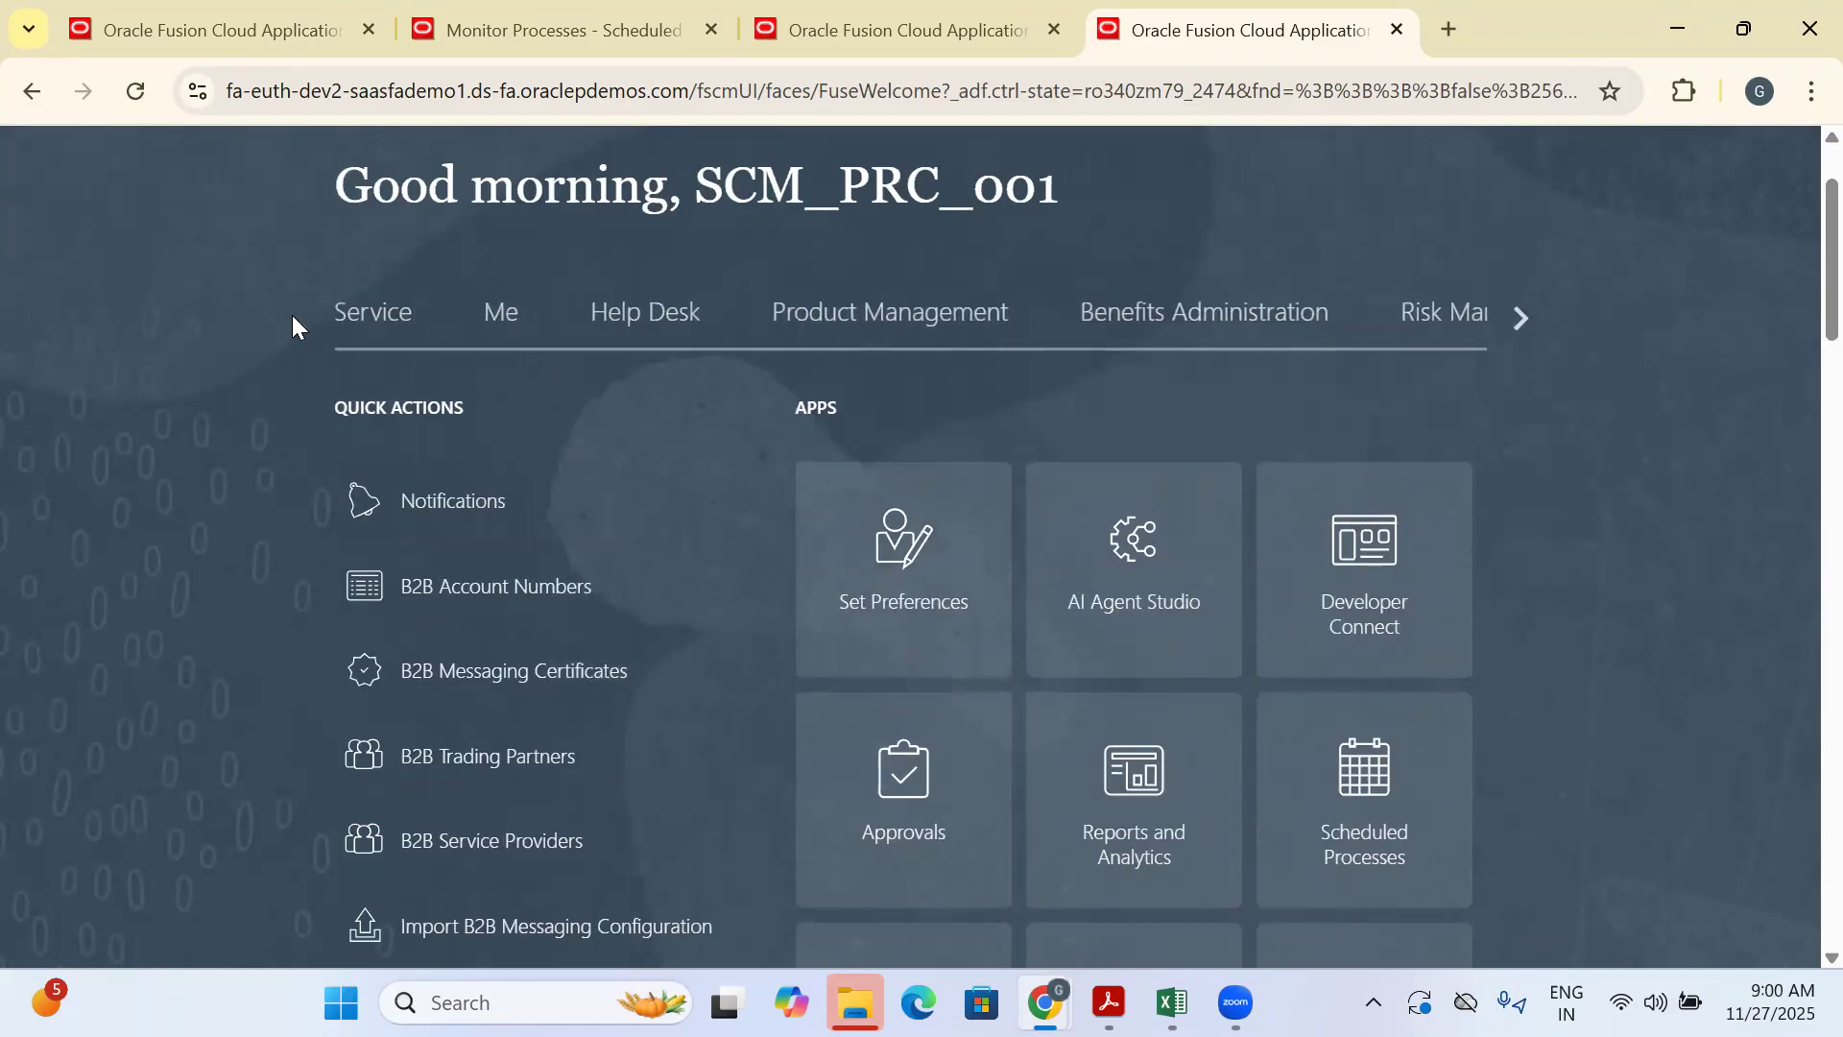
pyautogui.click(837, 317)
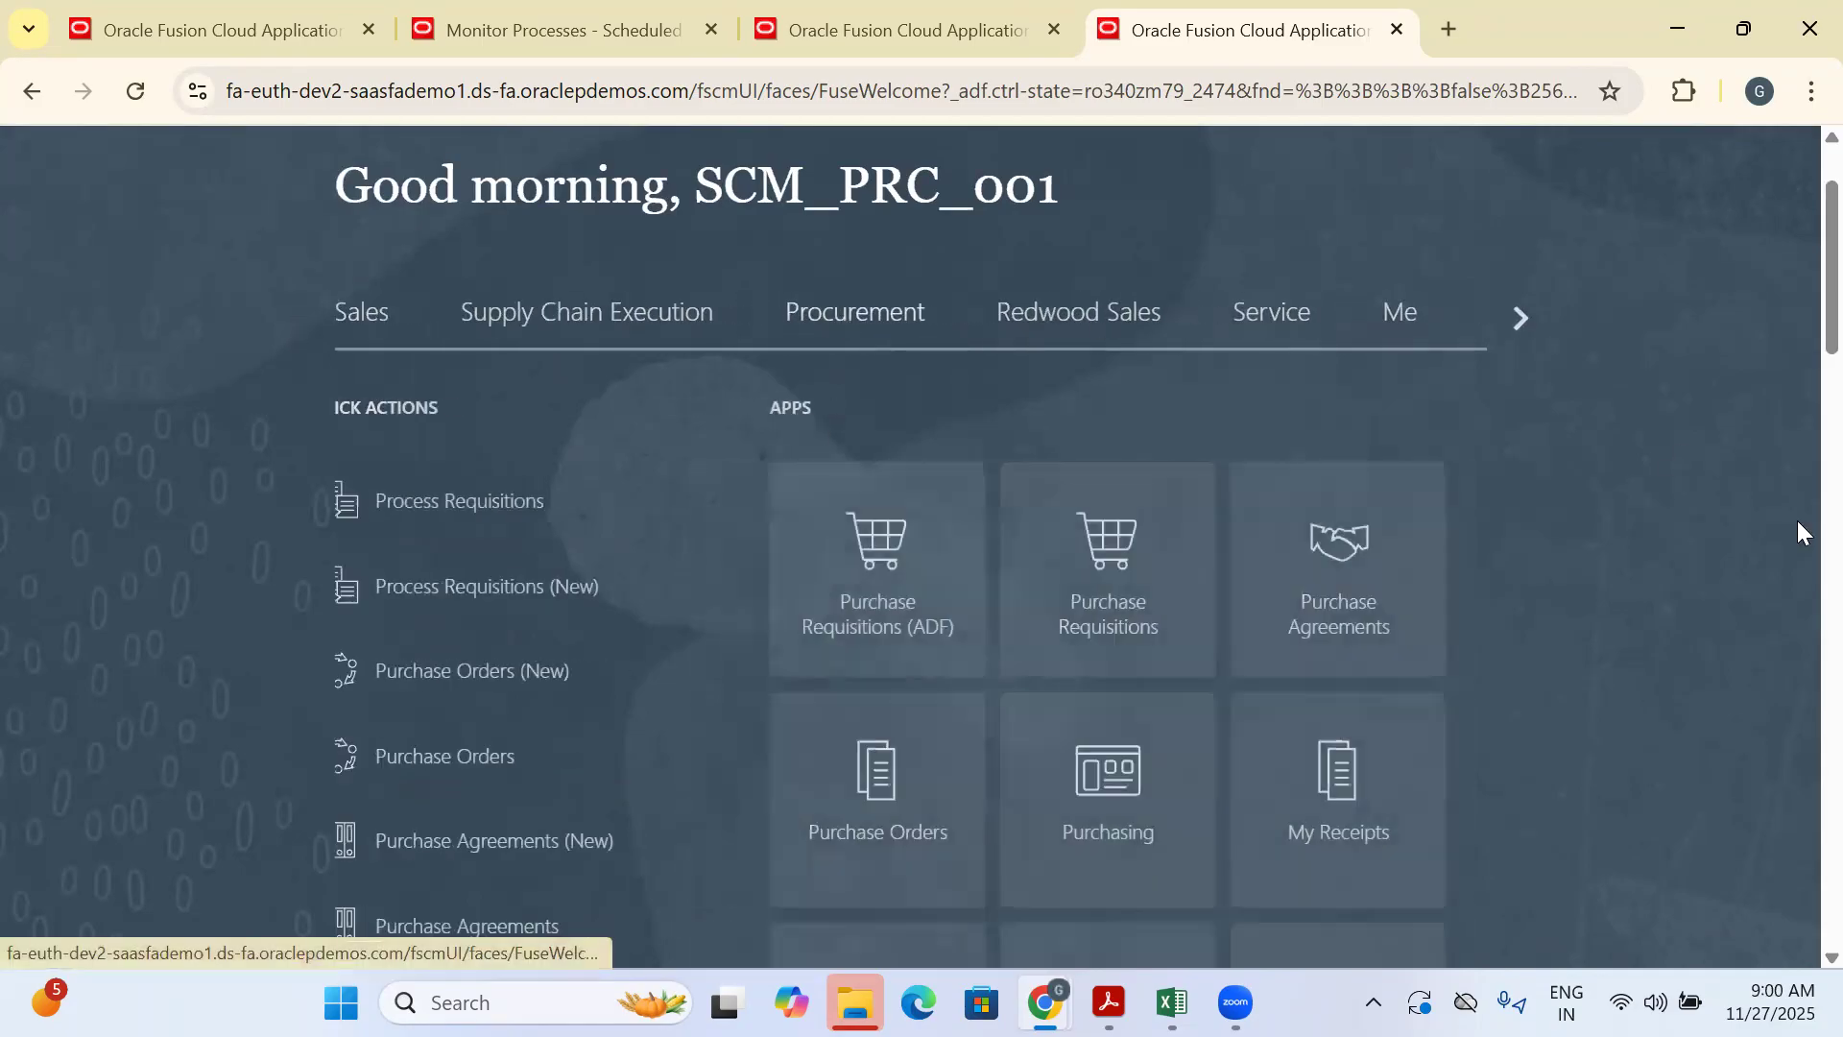
pyautogui.scroll(-3, 1728, 515)
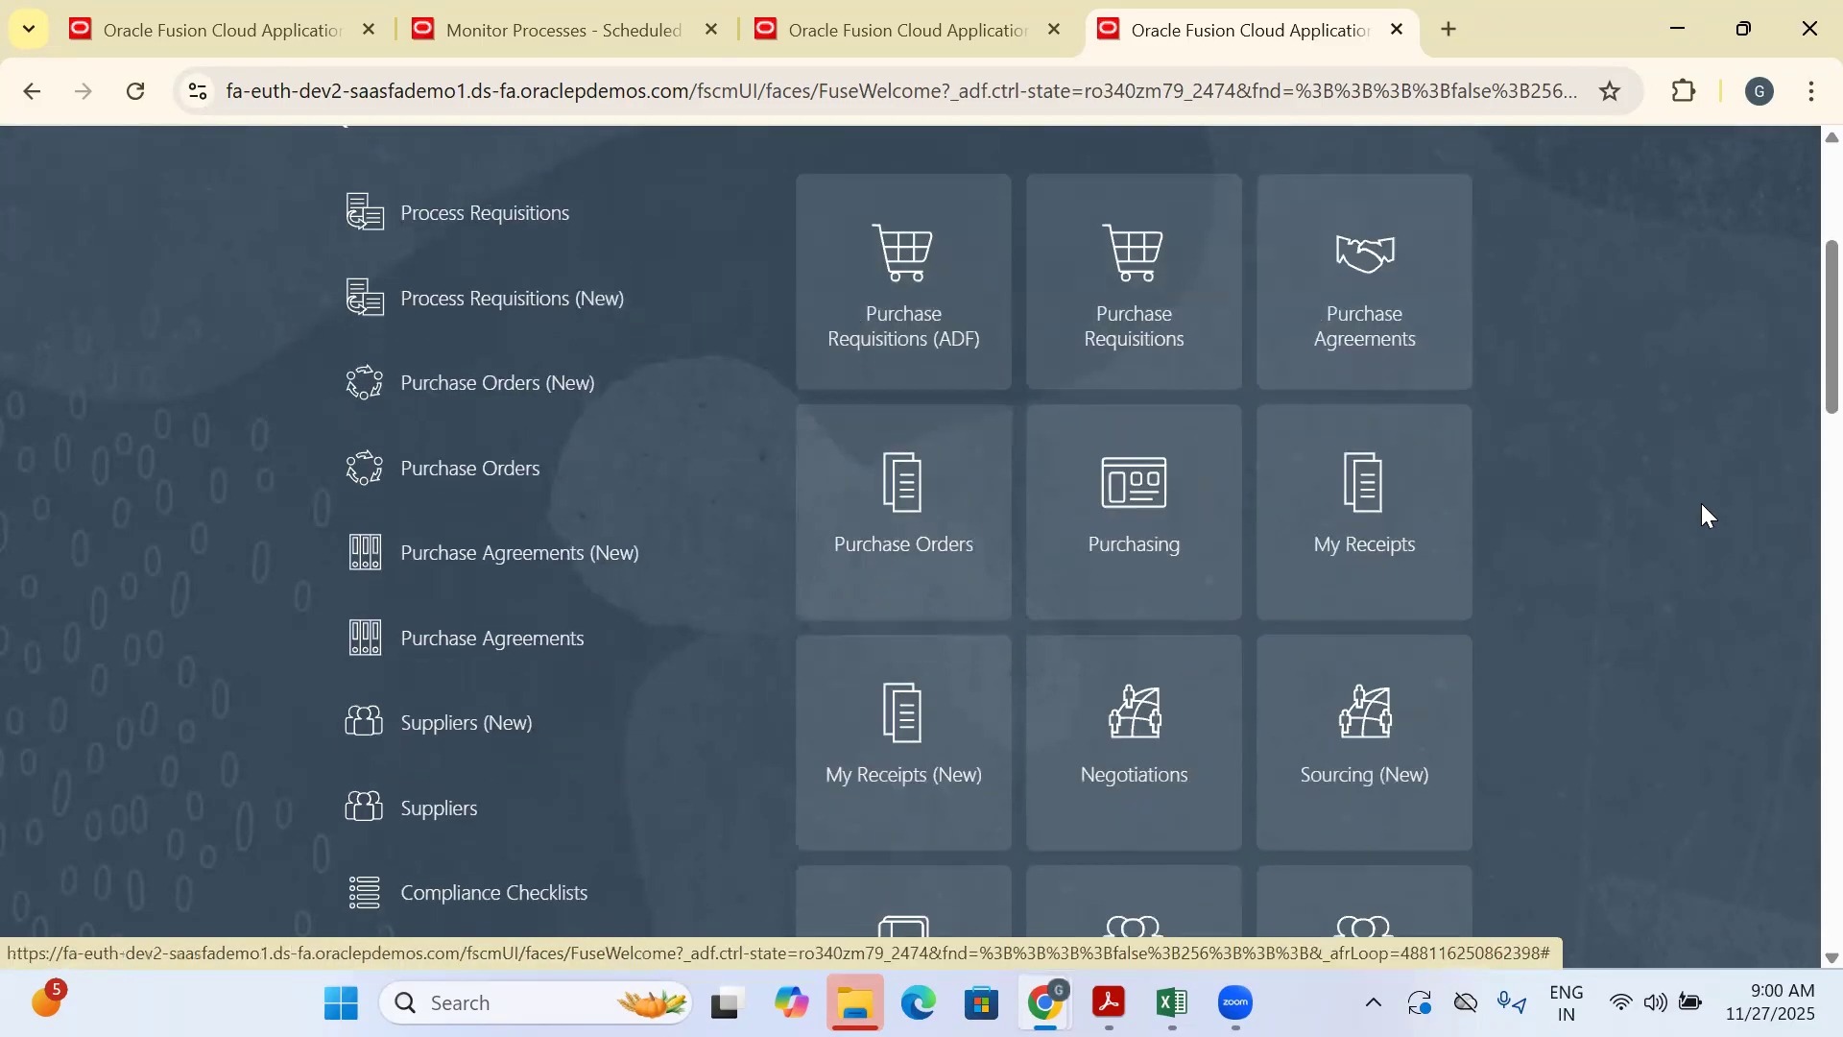
pyautogui.click(925, 547)
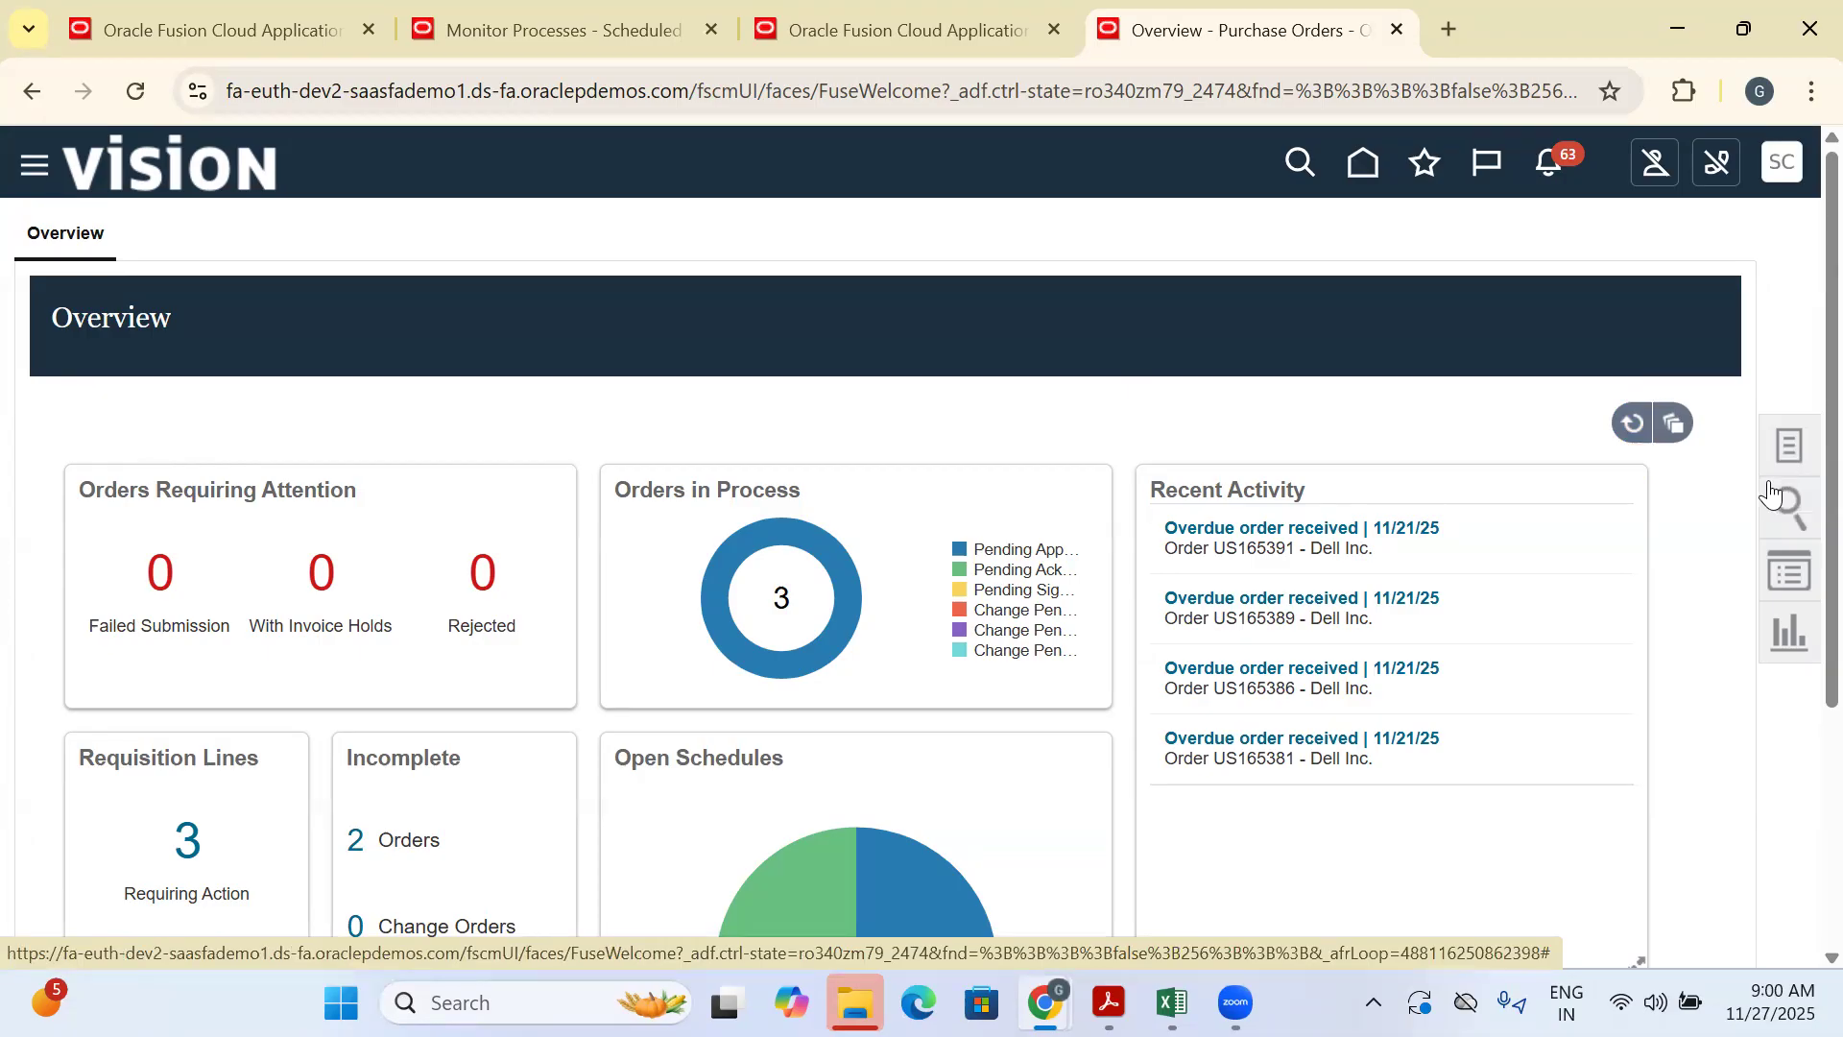
# Open Process Requisitions and specify US1 Business Unit as the procurement BU, saved as the default
pyautogui.click(1787, 450)
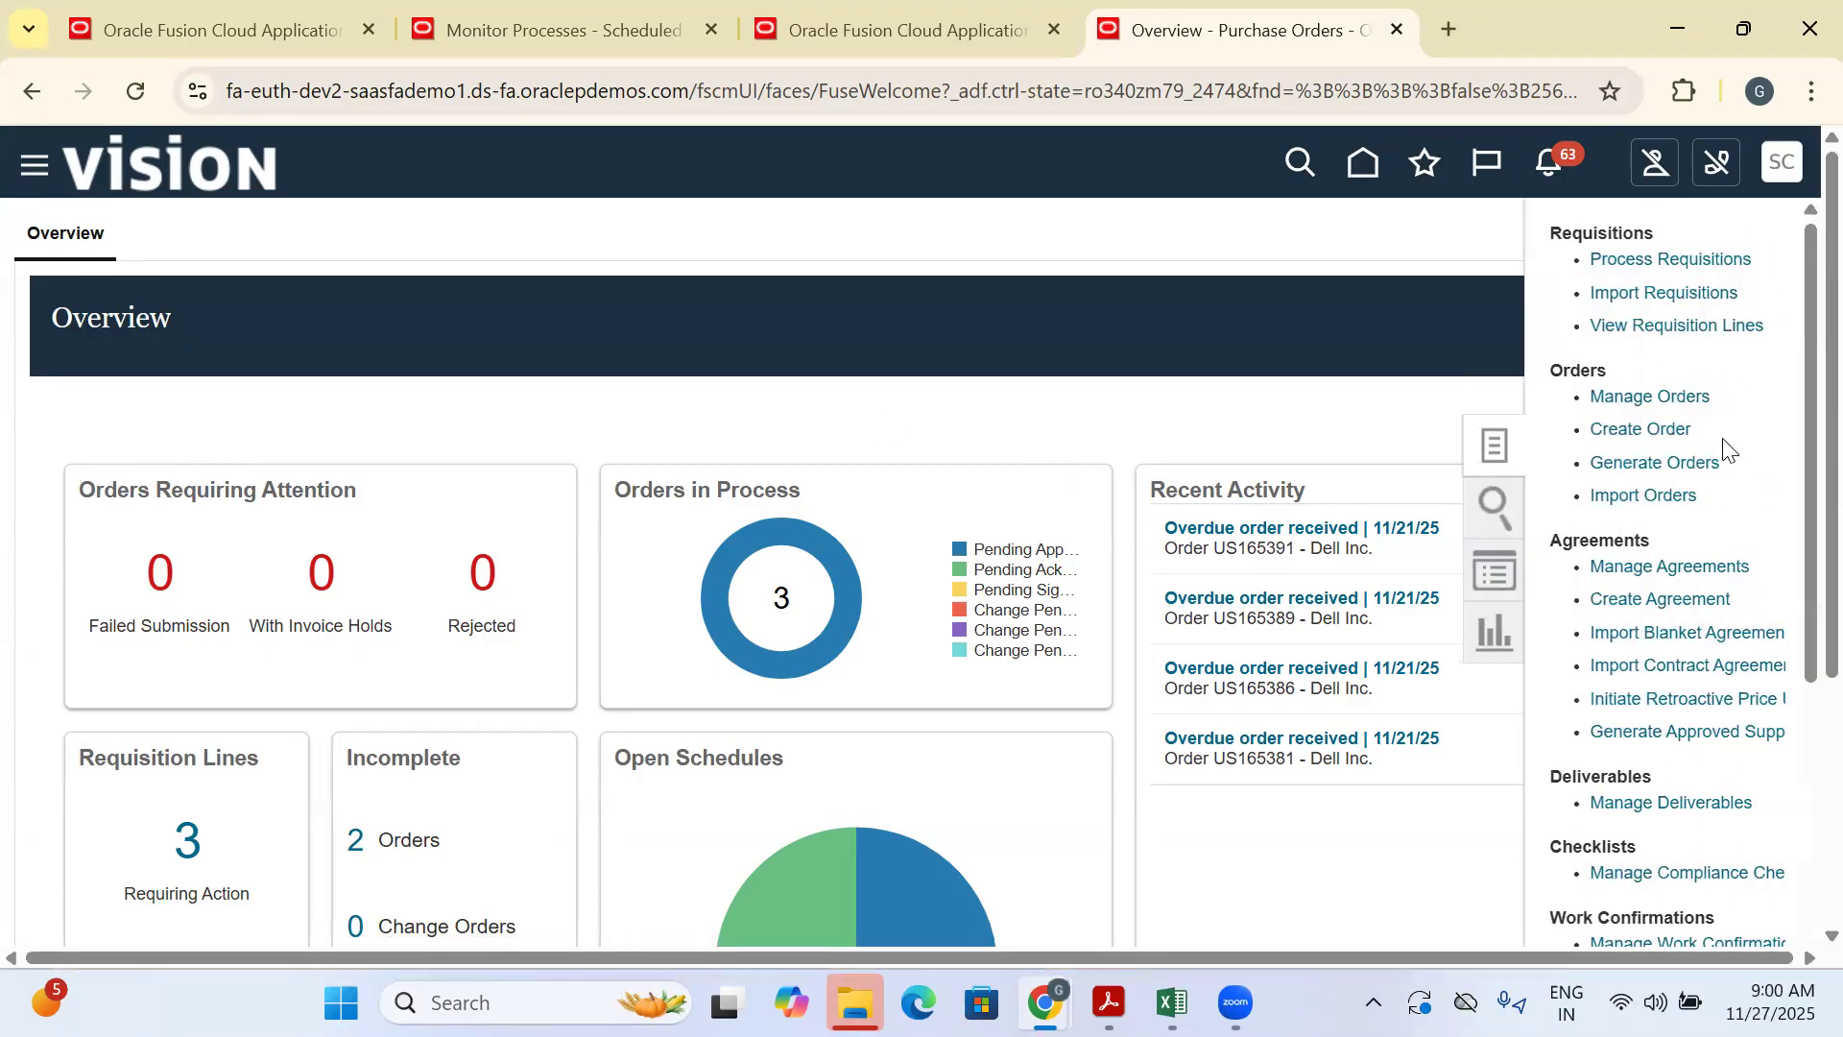
pyautogui.click(1664, 259)
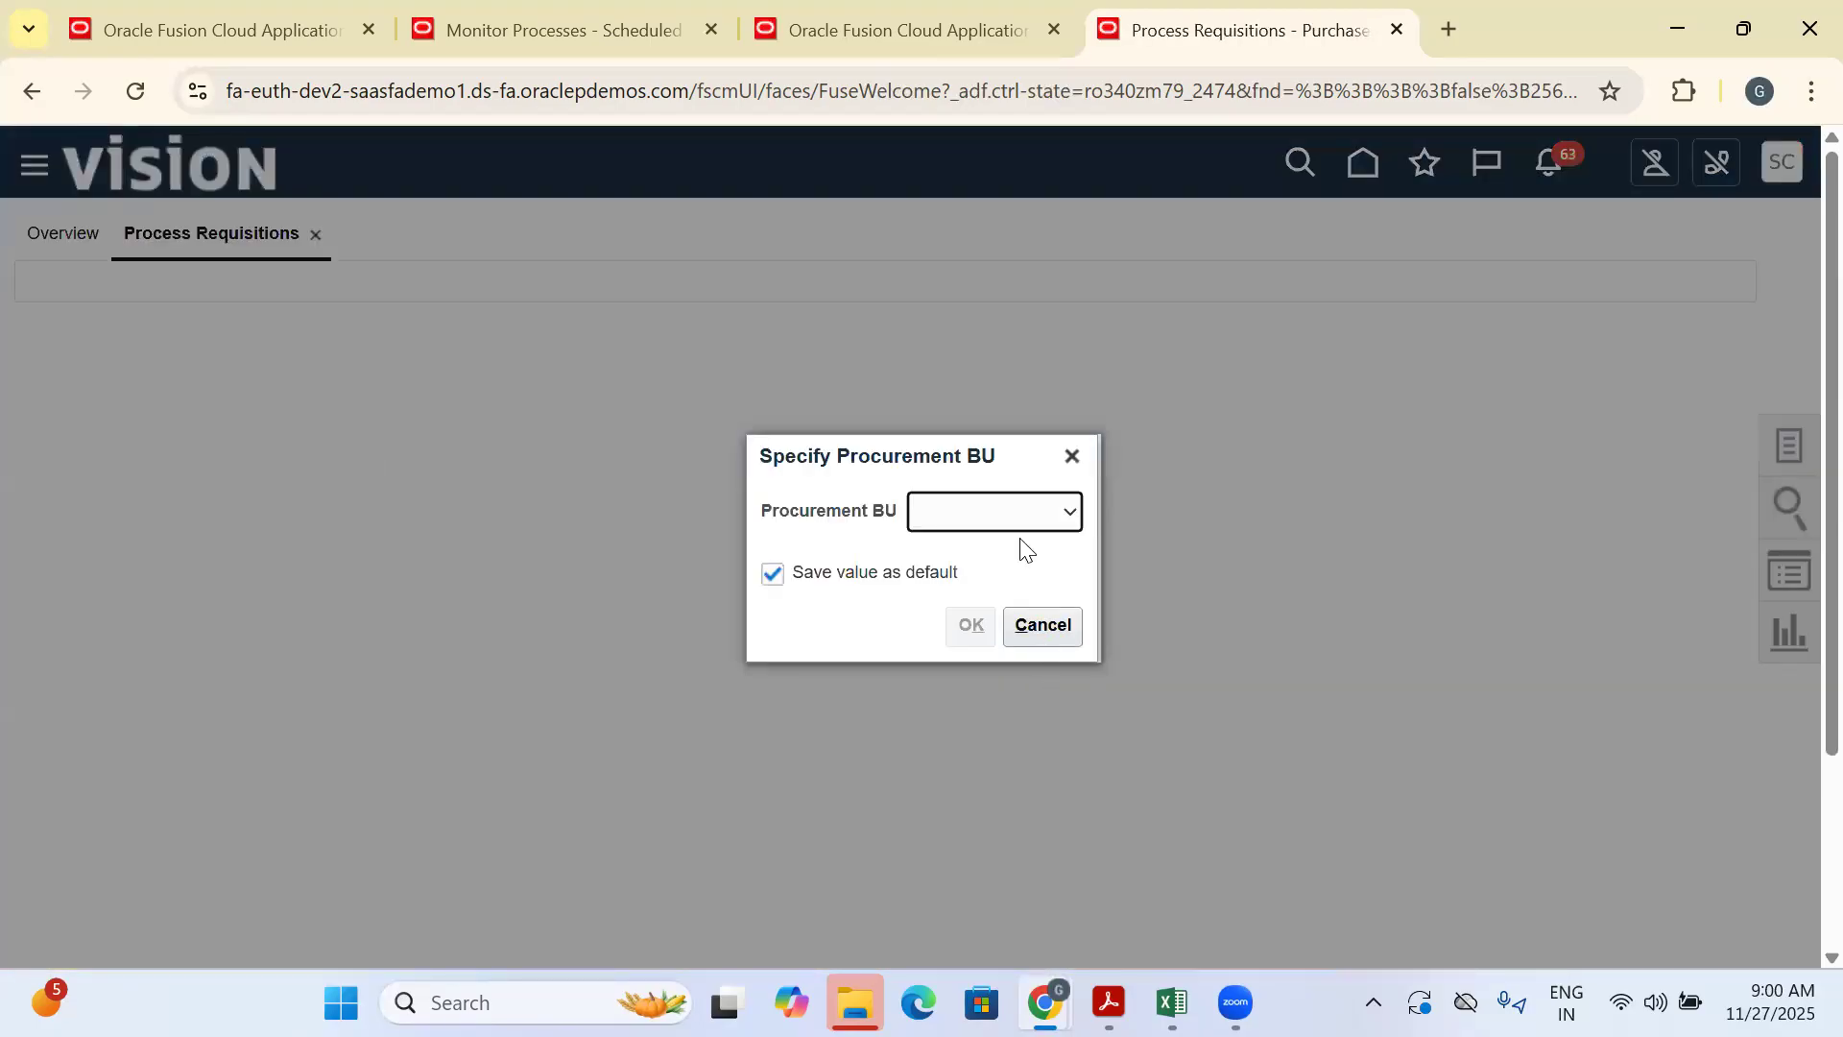
pyautogui.click(994, 527)
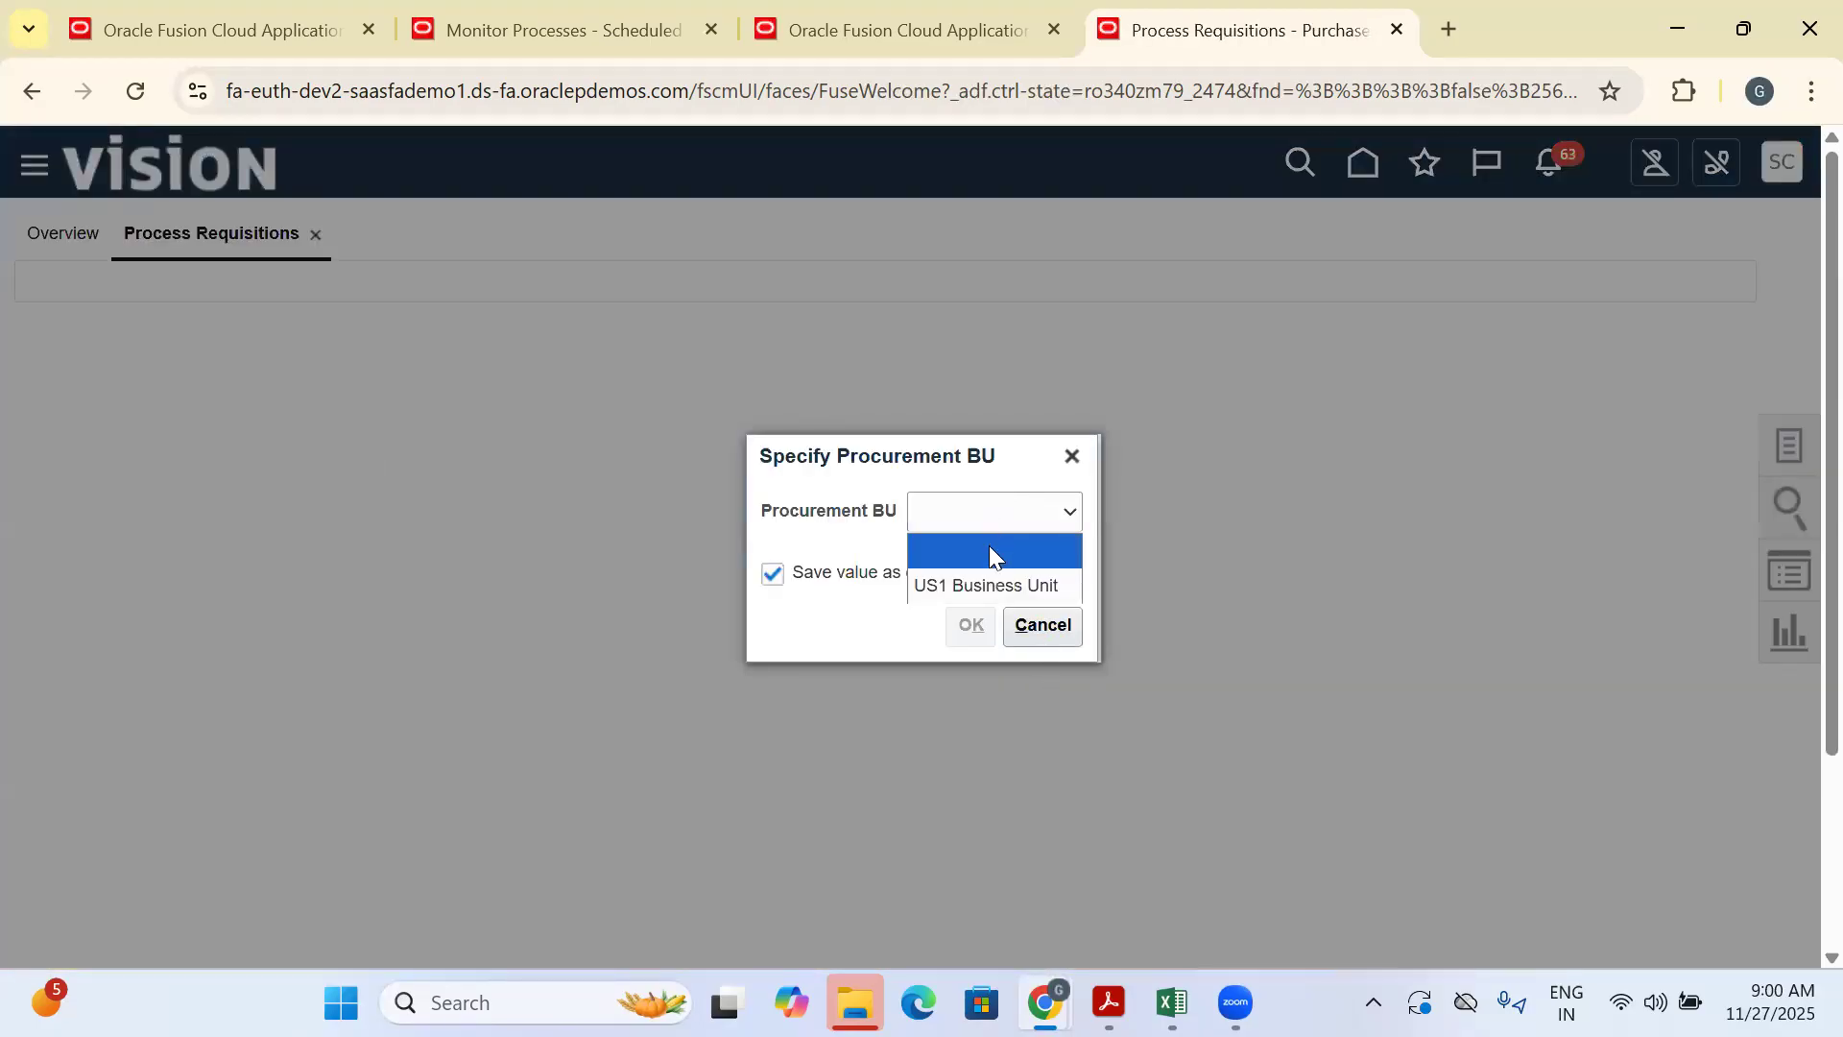
pyautogui.click(977, 595)
pyautogui.click(968, 628)
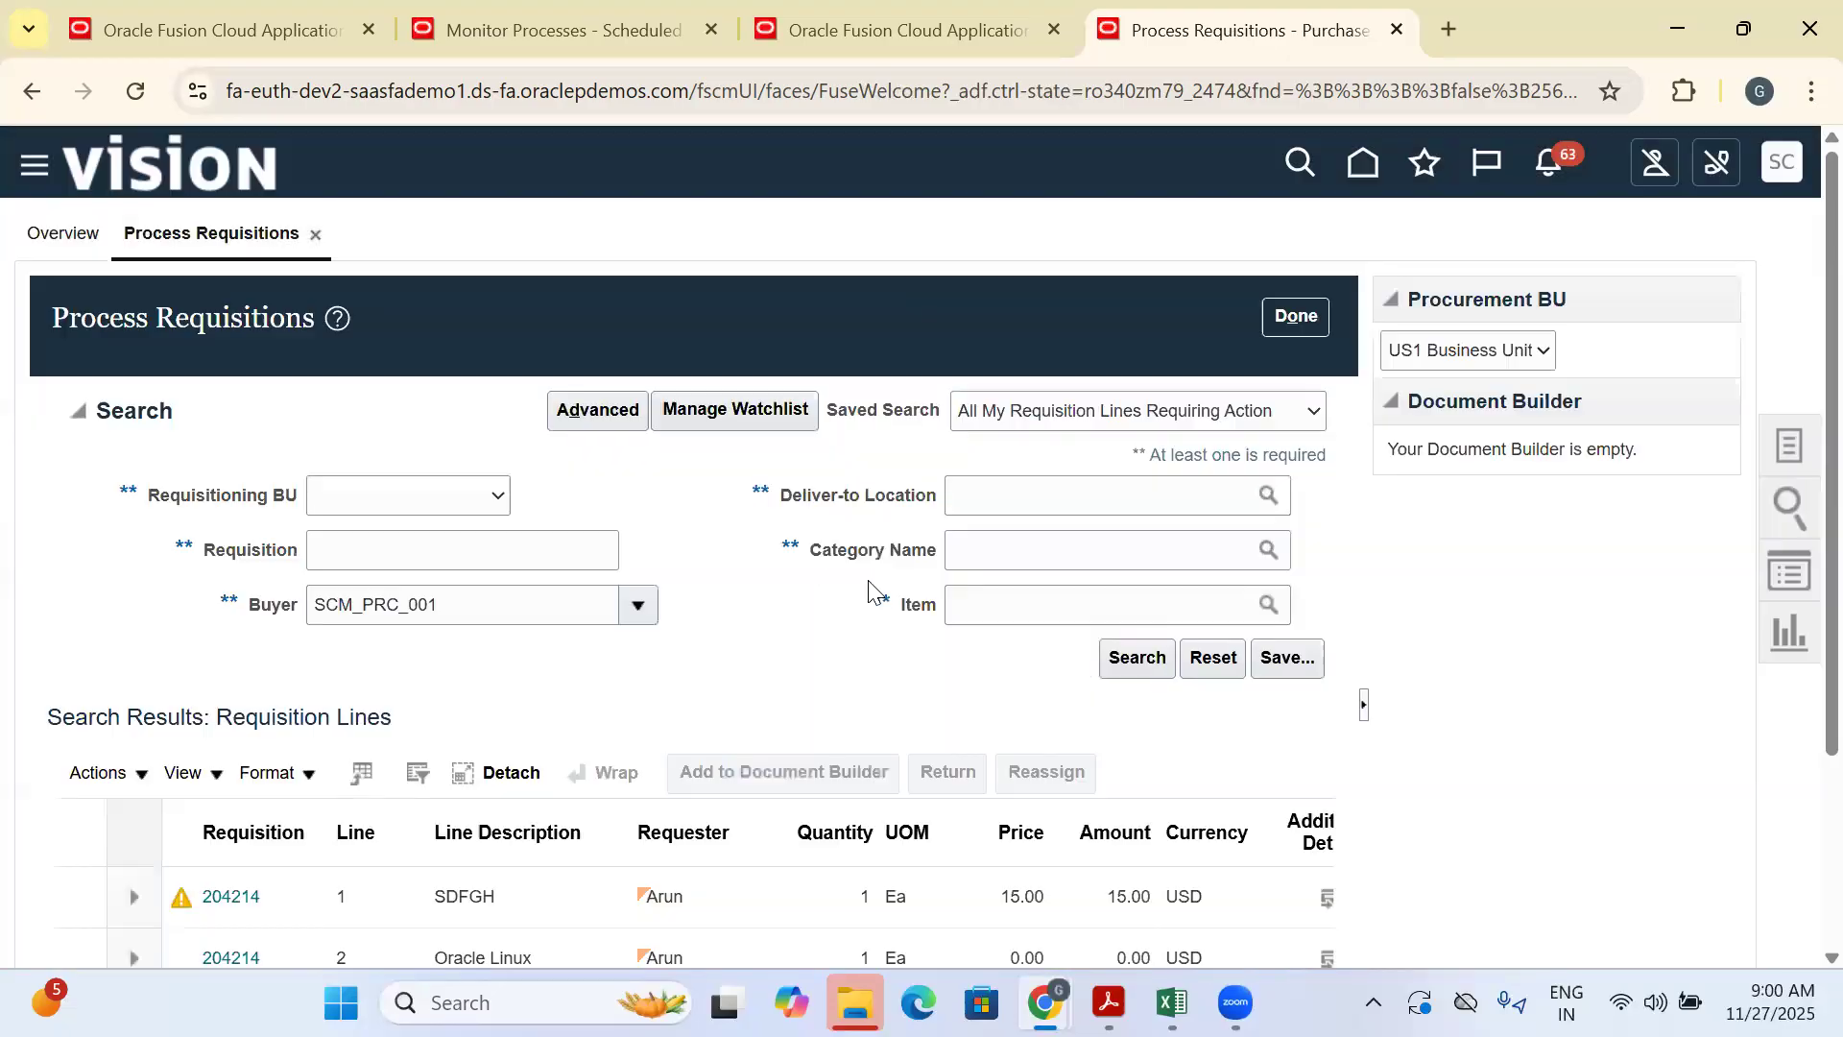
# Look over the listed requisition lines, clear the Buyer criterion, and set the Requisitioning BU to US1 Business Unit
pyautogui.scroll(-3, 383, 484)
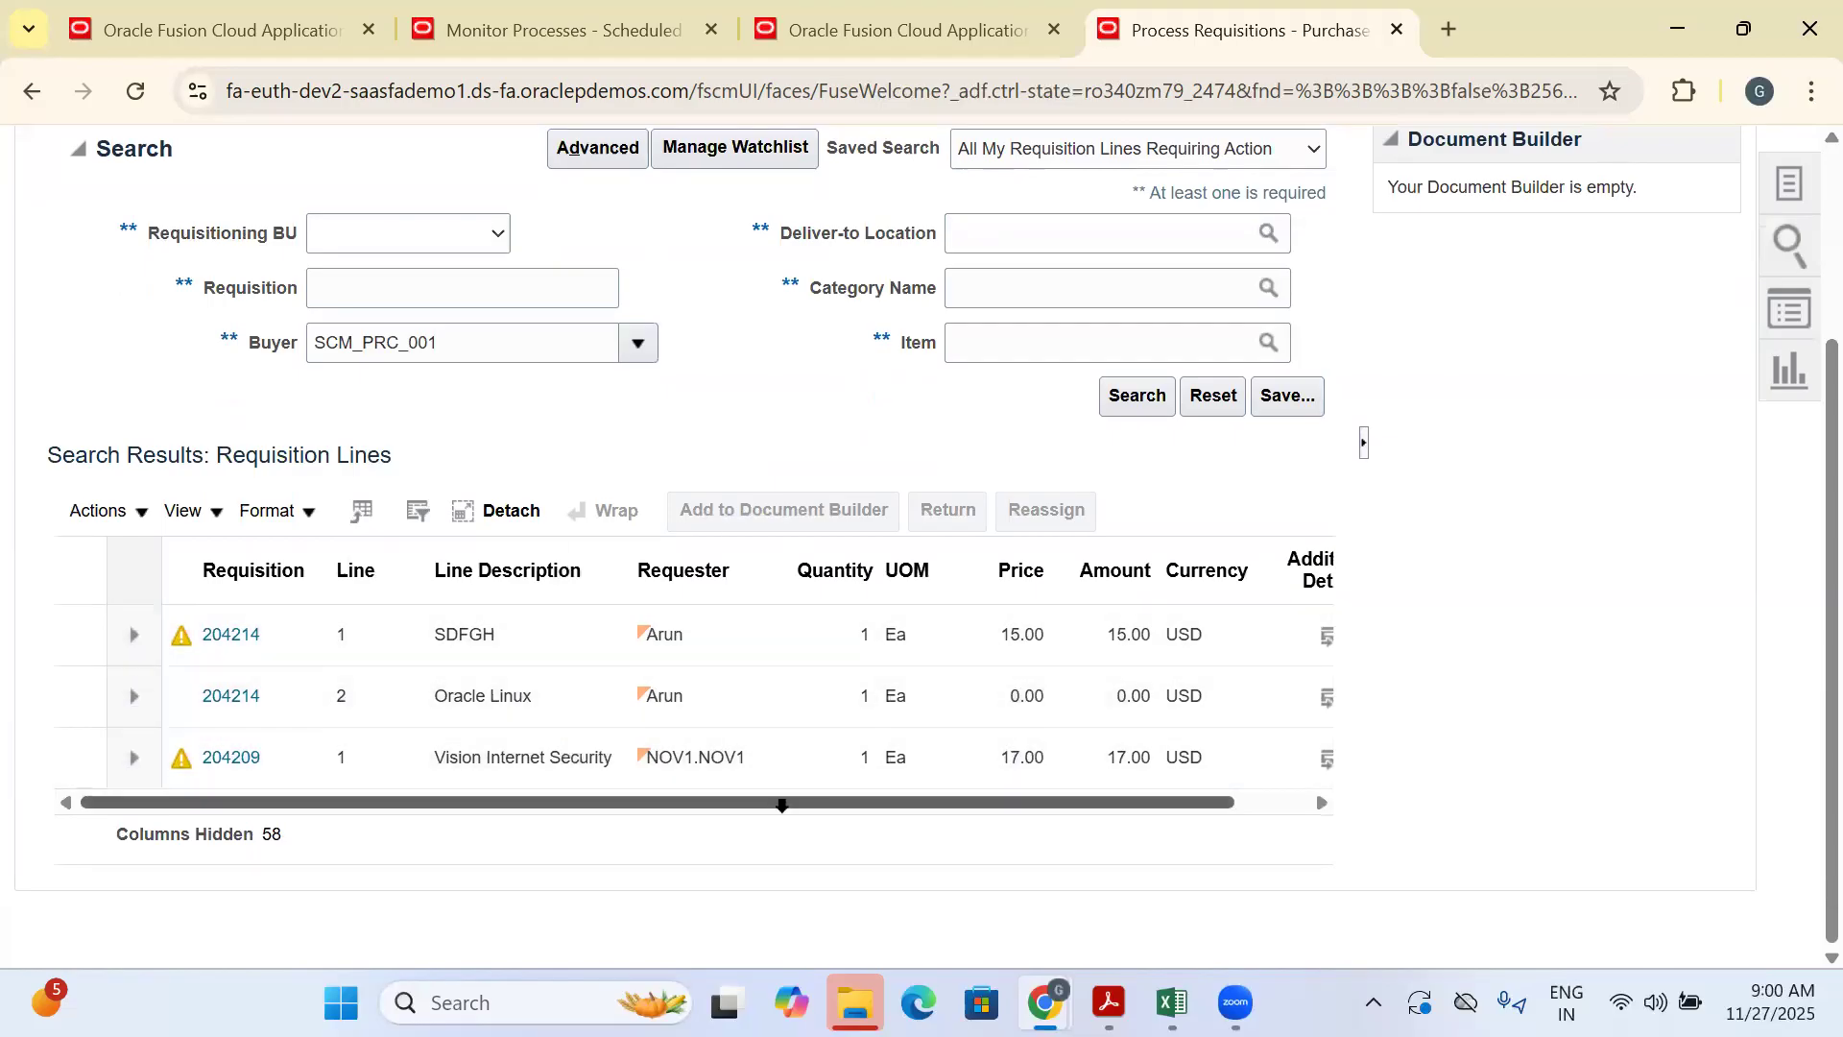
pyautogui.moveTo(782, 804); pyautogui.dragTo(95, 806)
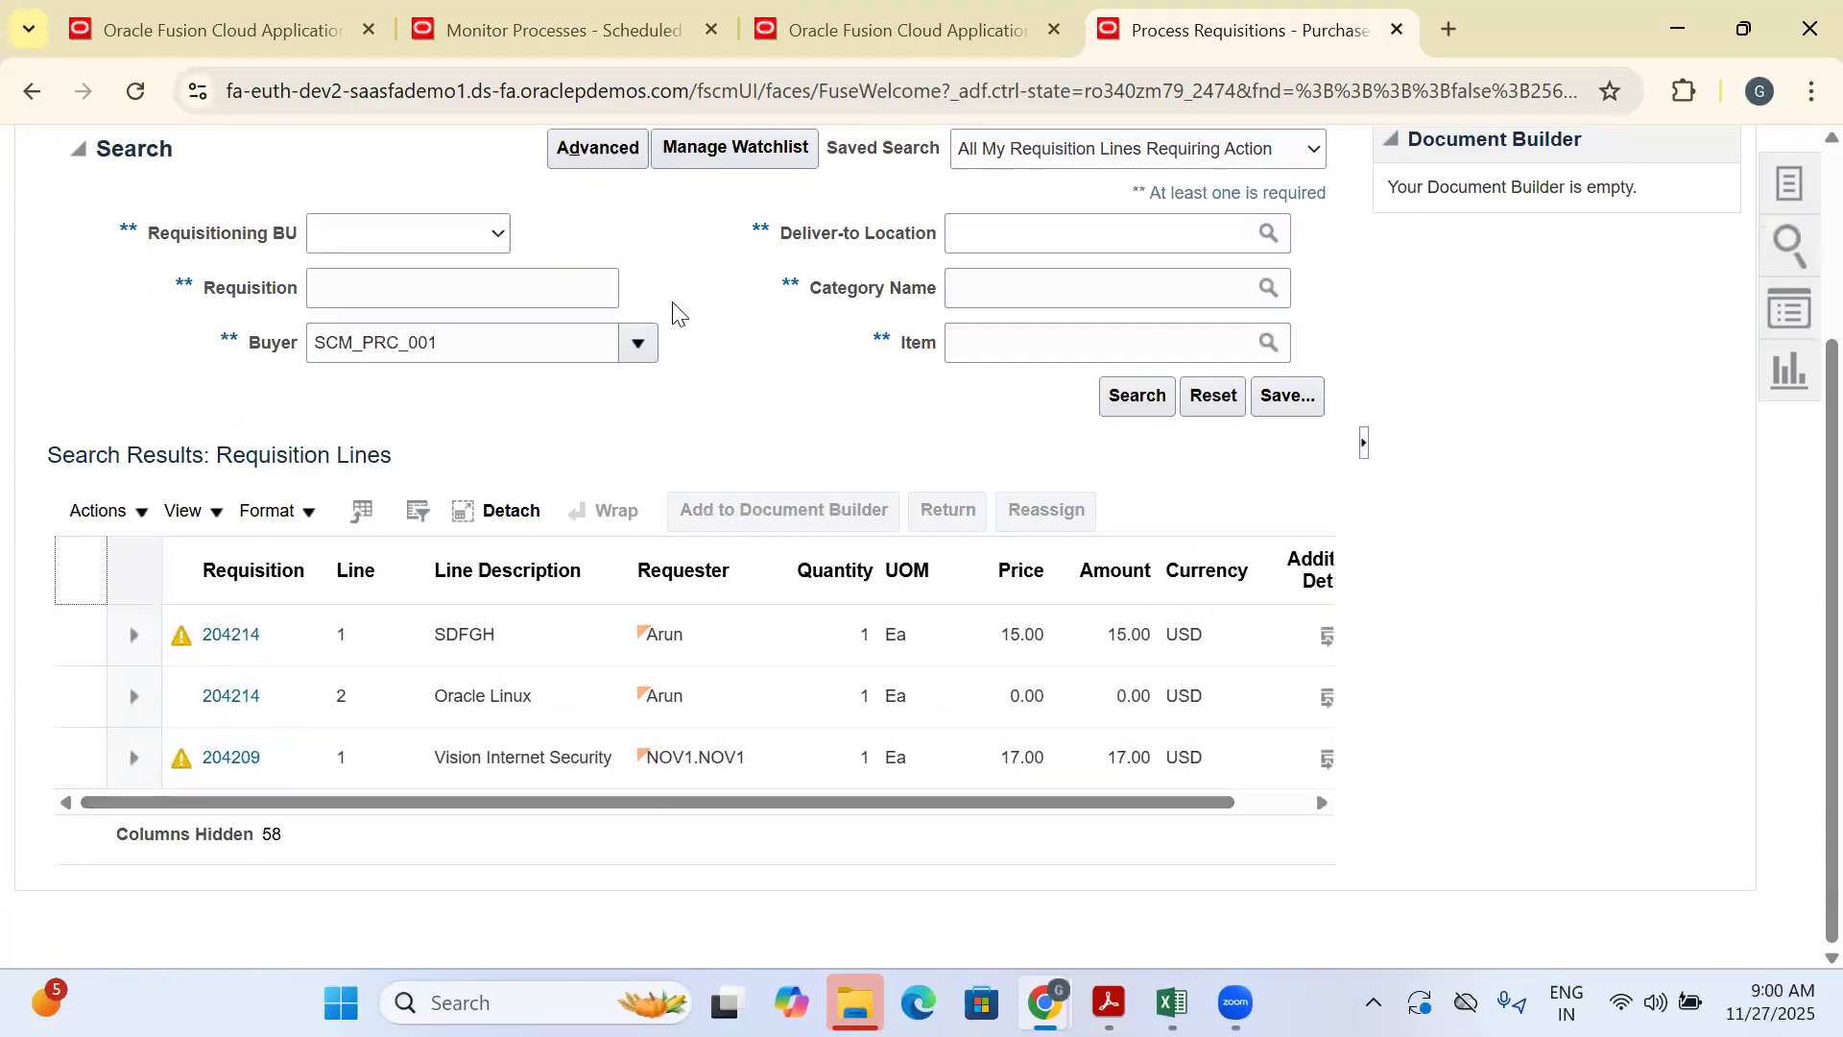
pyautogui.scroll(3, 674, 312)
pyautogui.moveTo(498, 612); pyautogui.dragTo(199, 619)
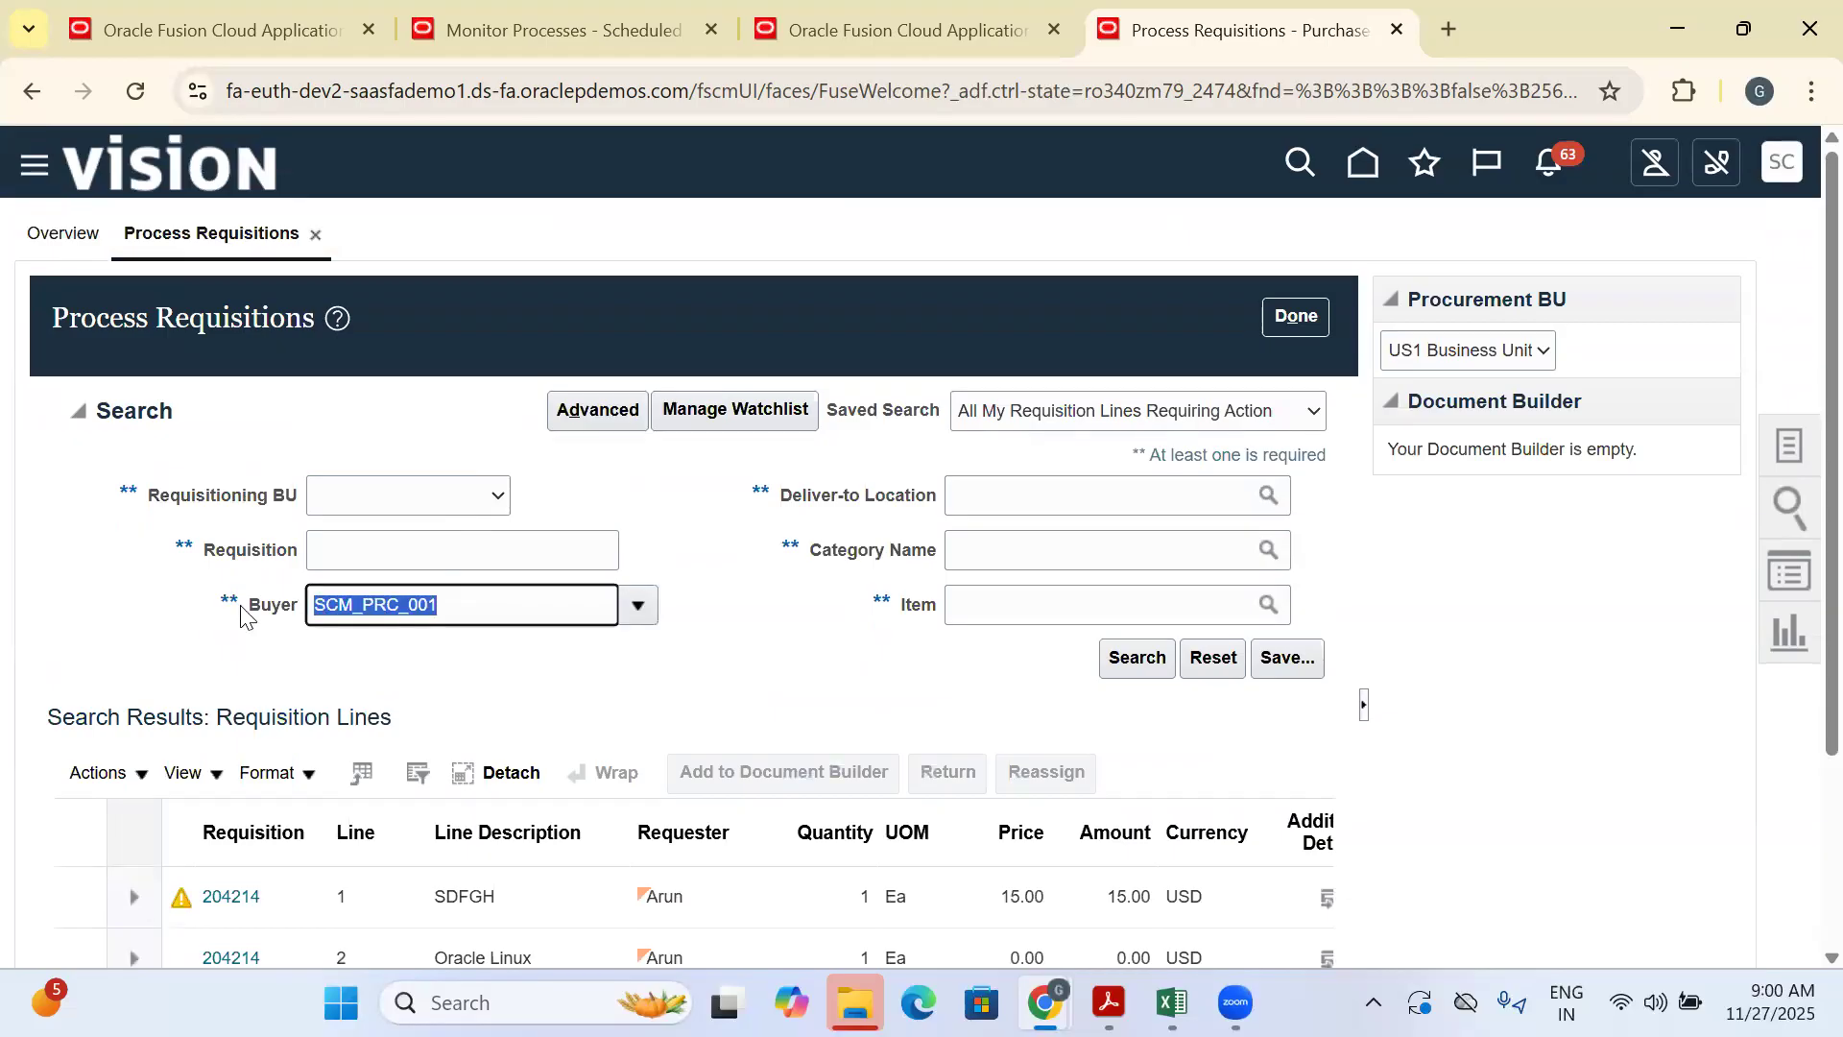
pyautogui.press('BackSpace')
pyautogui.click(430, 494)
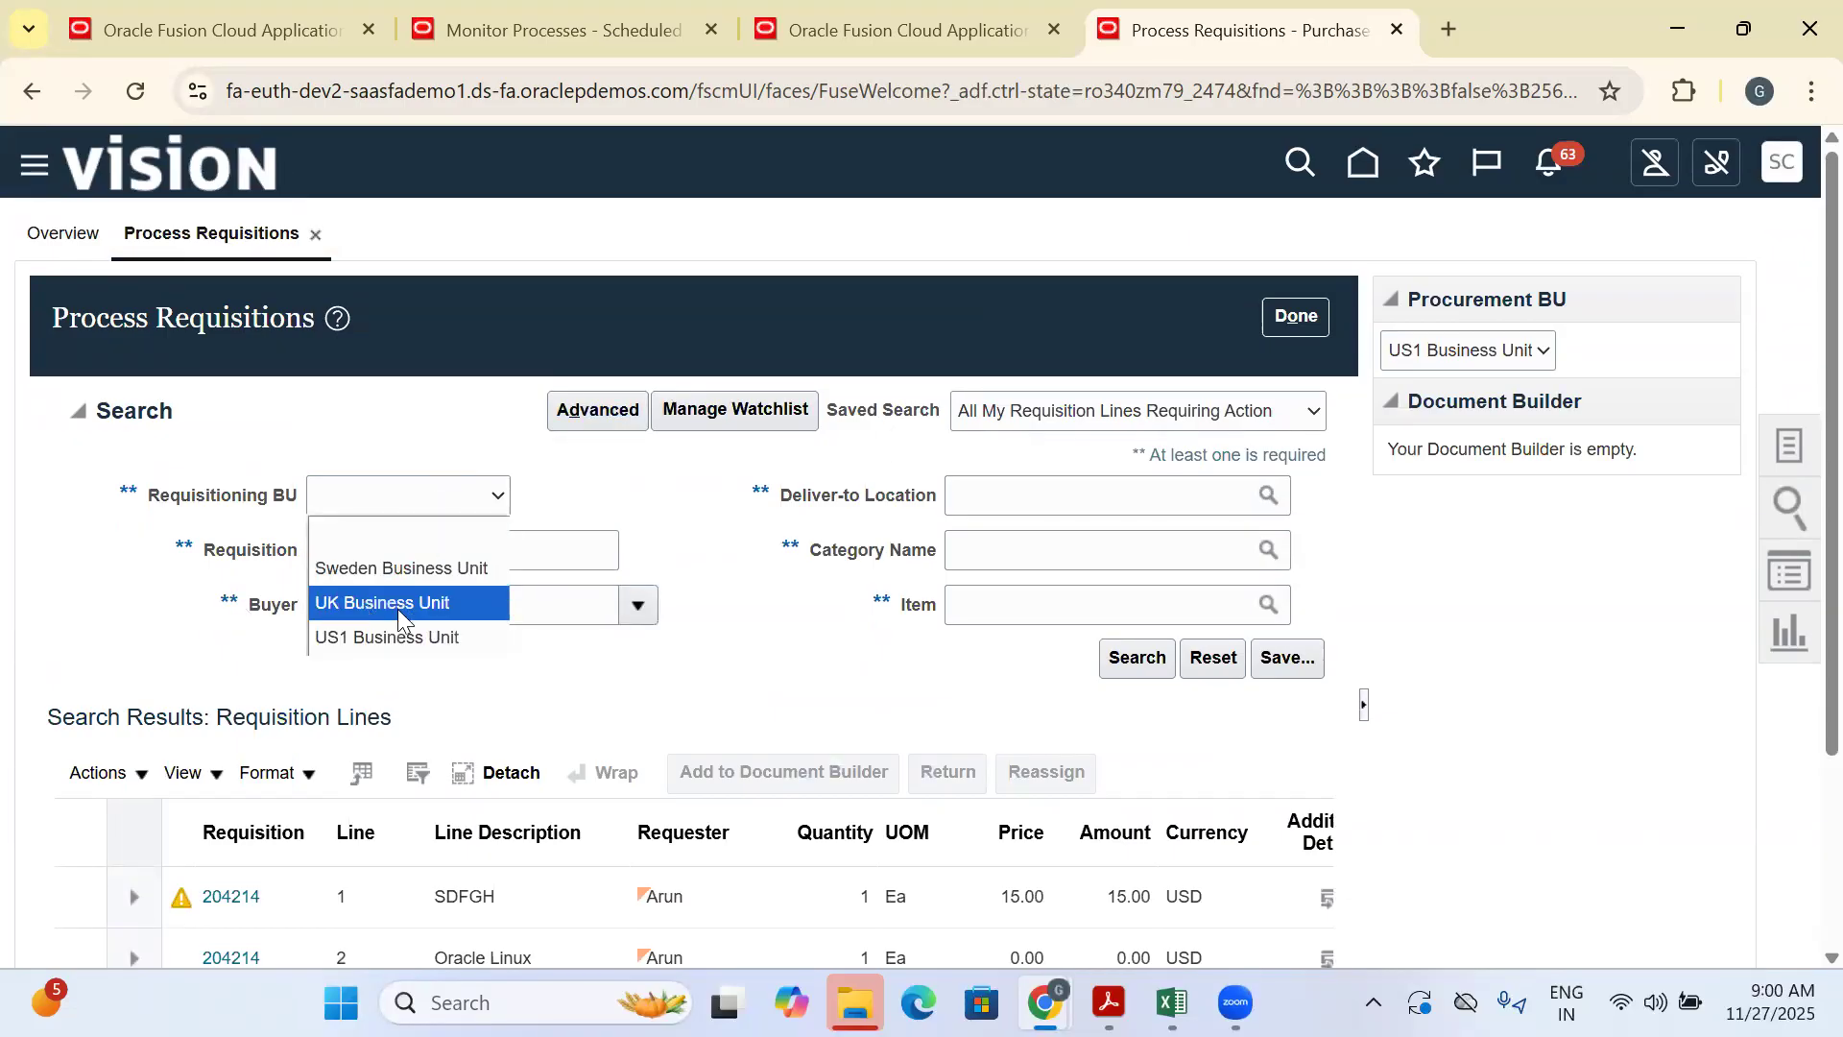
pyautogui.click(409, 497)
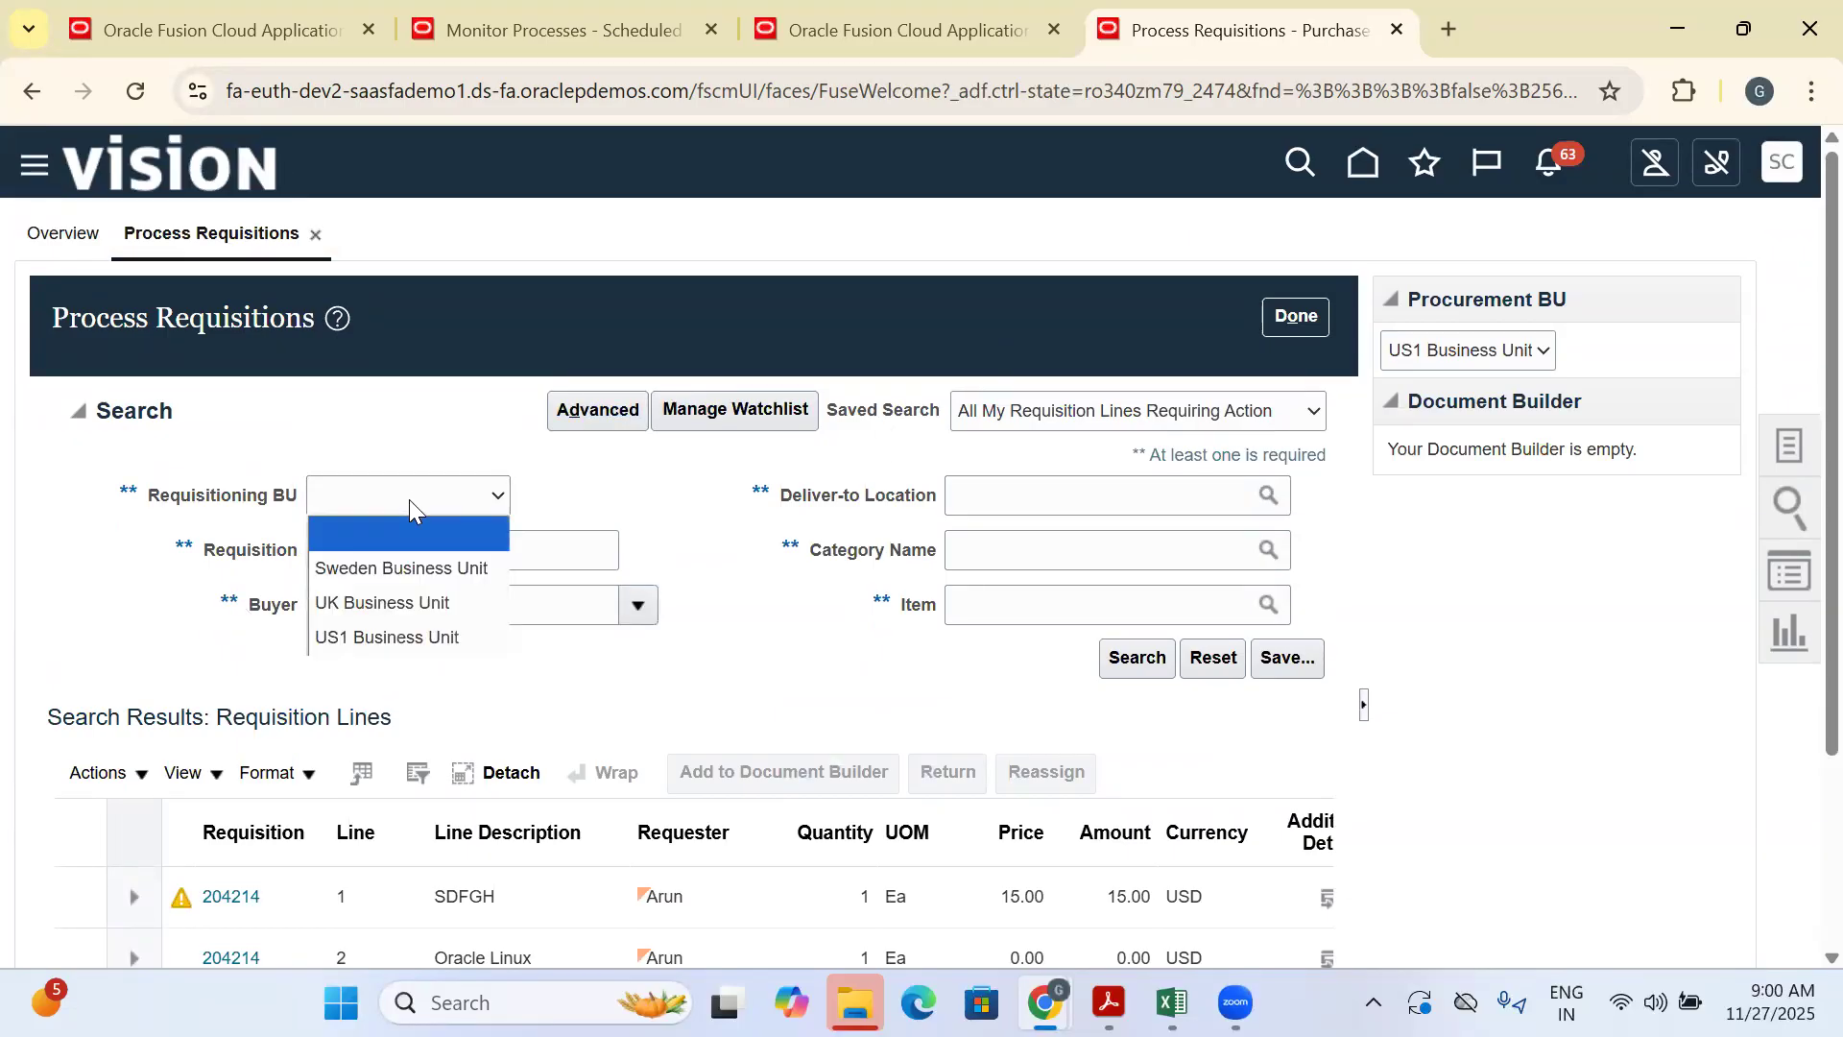
pyautogui.click(384, 636)
# Search the requisition lines for the requisition number recorded in cell D704, repeat the search, and close Process Requisitions
pyautogui.click(380, 568)
pyautogui.write('204249')
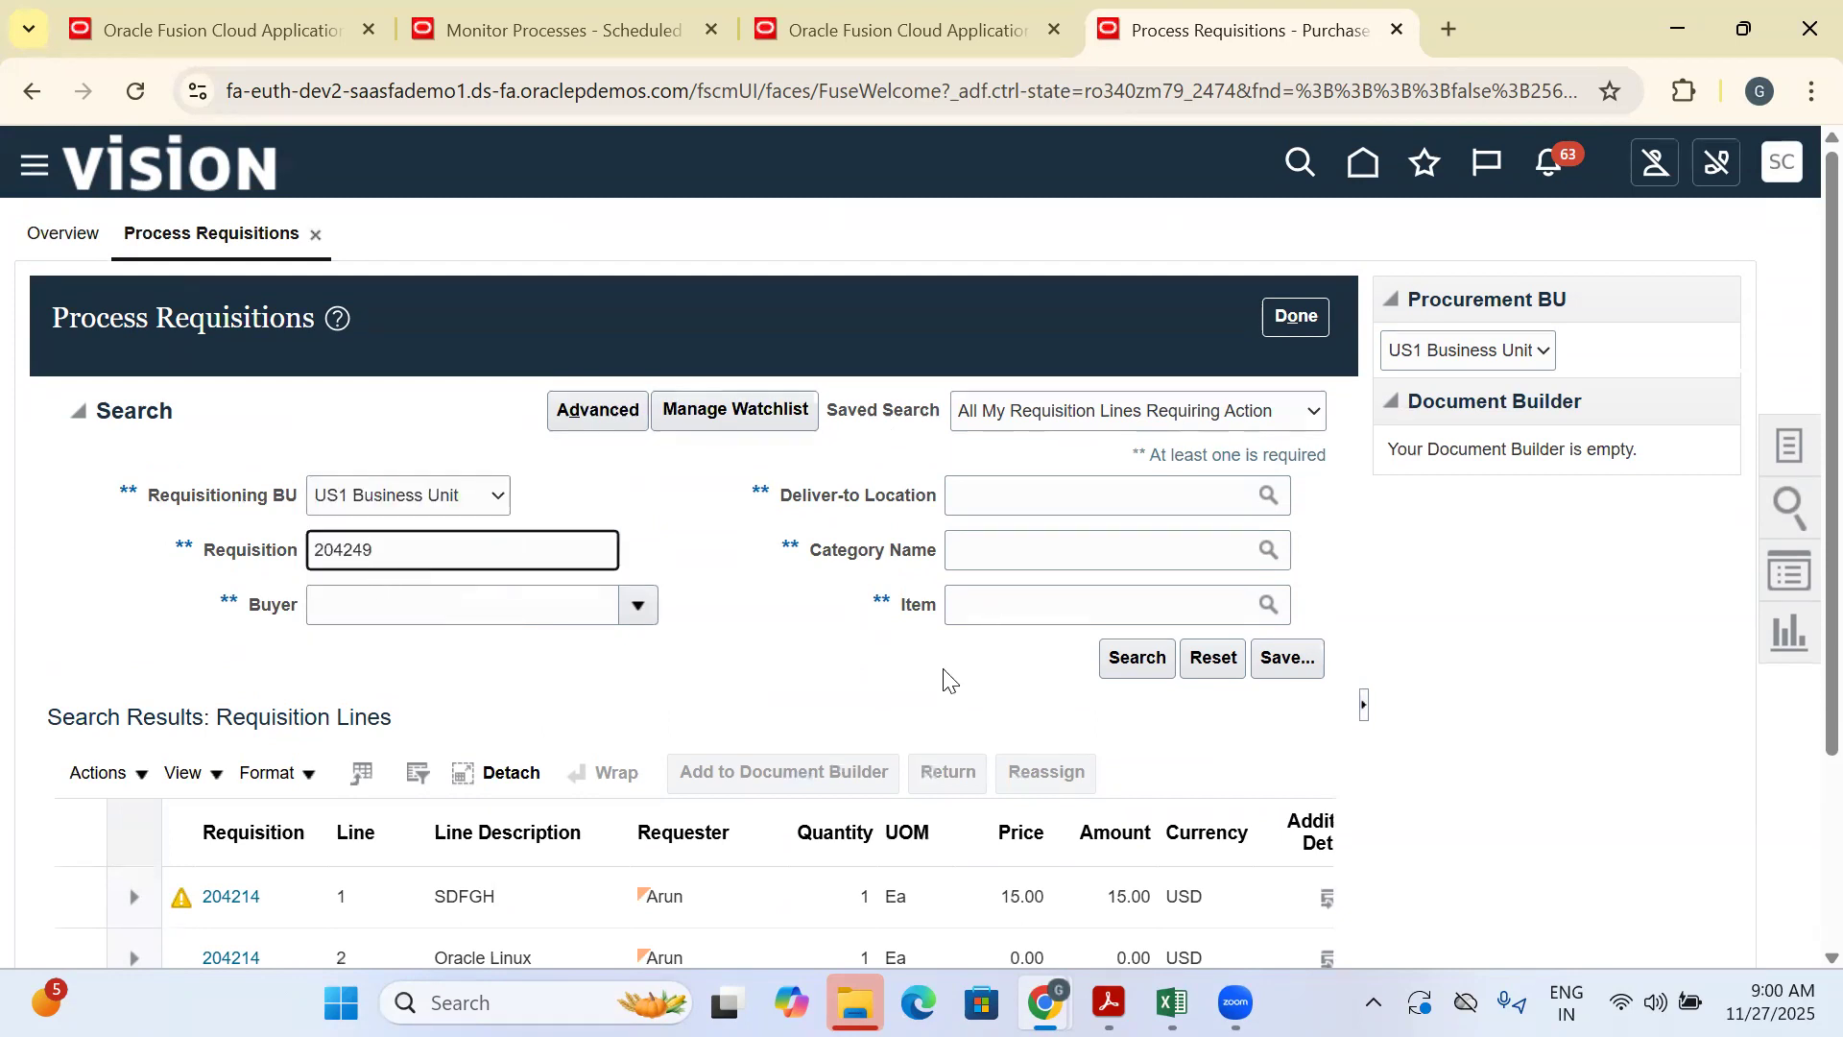
pyautogui.click(1136, 656)
pyautogui.scroll(-3, 896, 646)
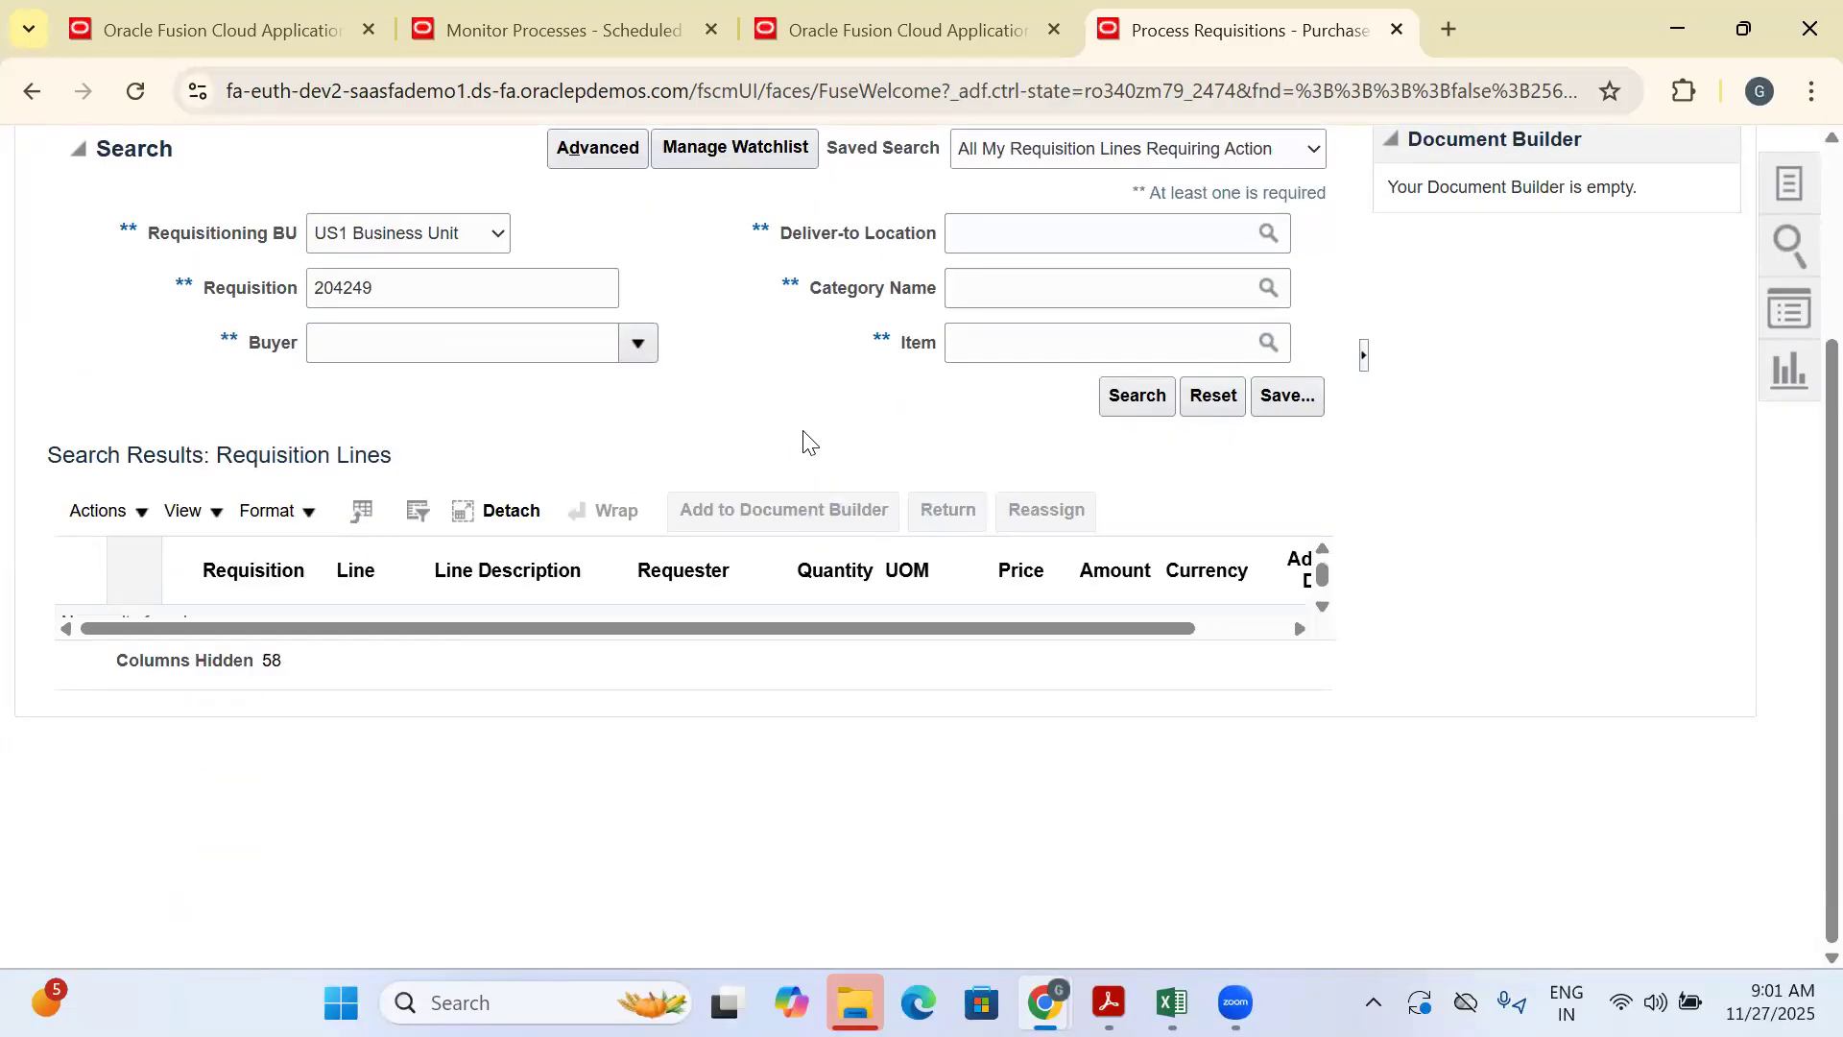
pyautogui.scroll(2, 428, 243)
pyautogui.click(379, 434)
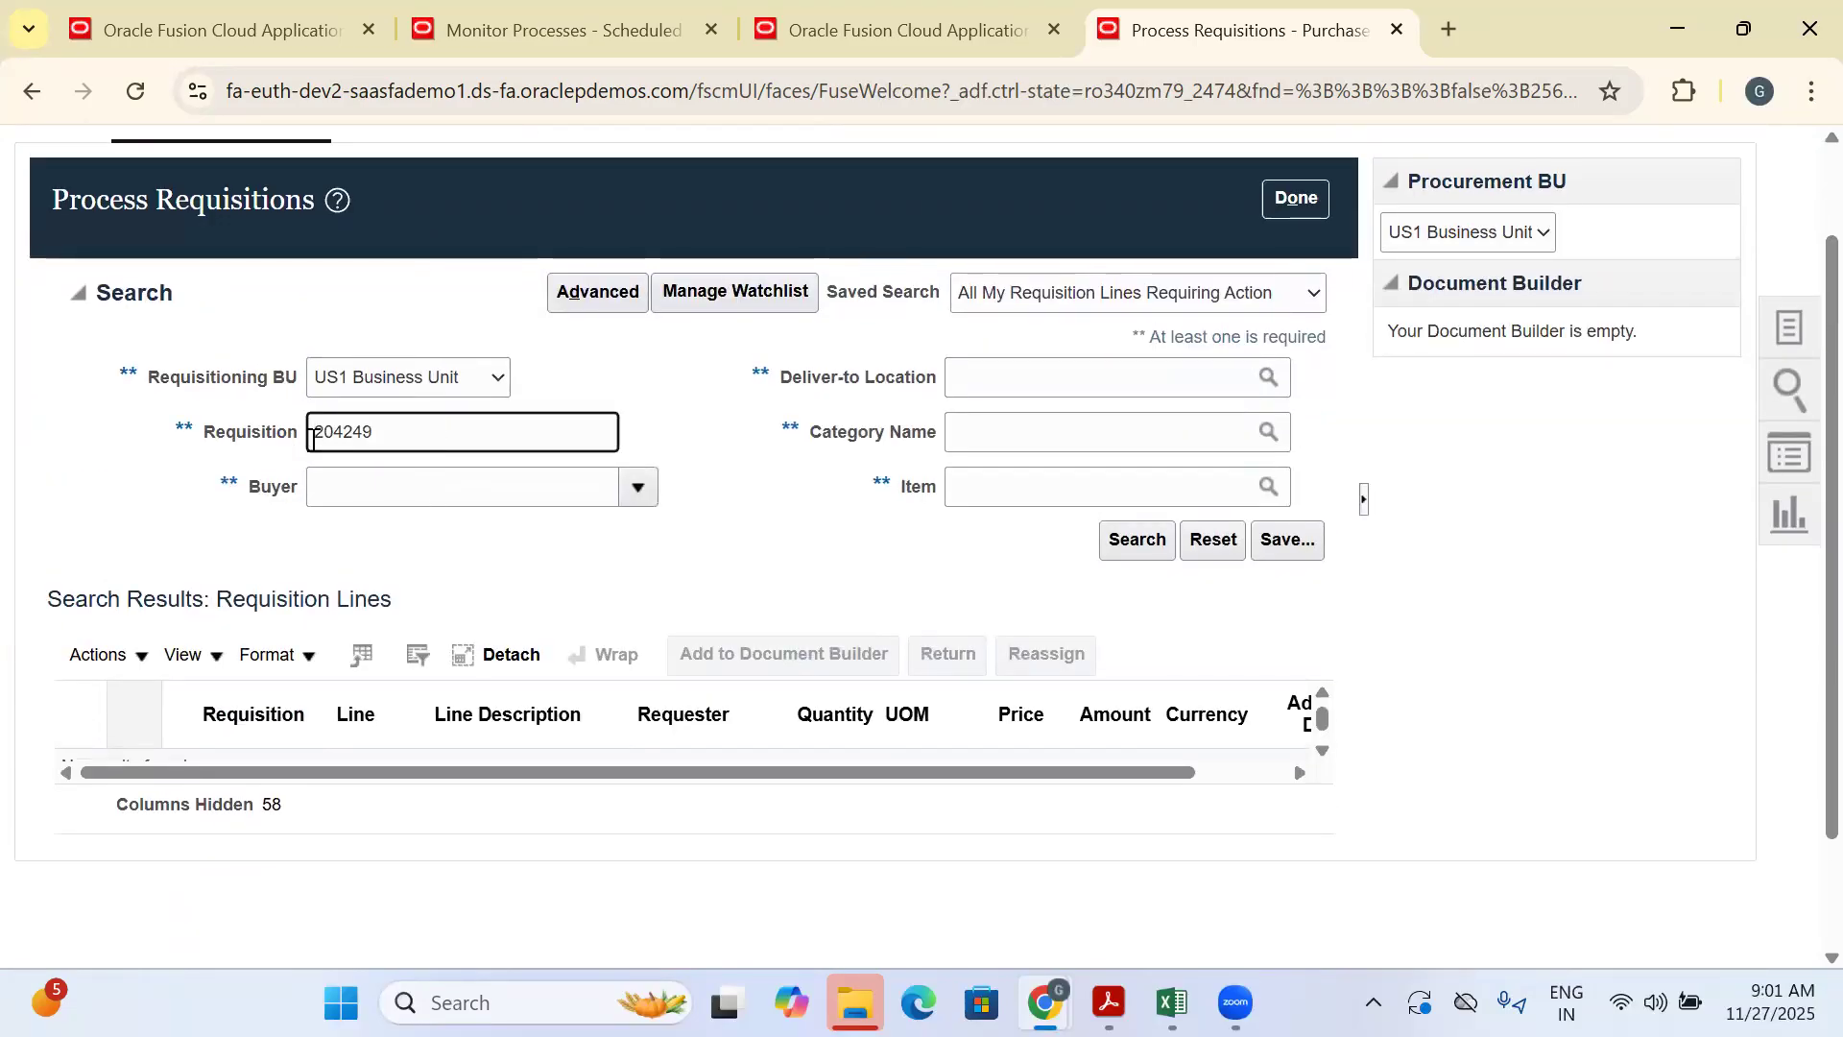
pyautogui.click(1125, 536)
pyautogui.click(1313, 209)
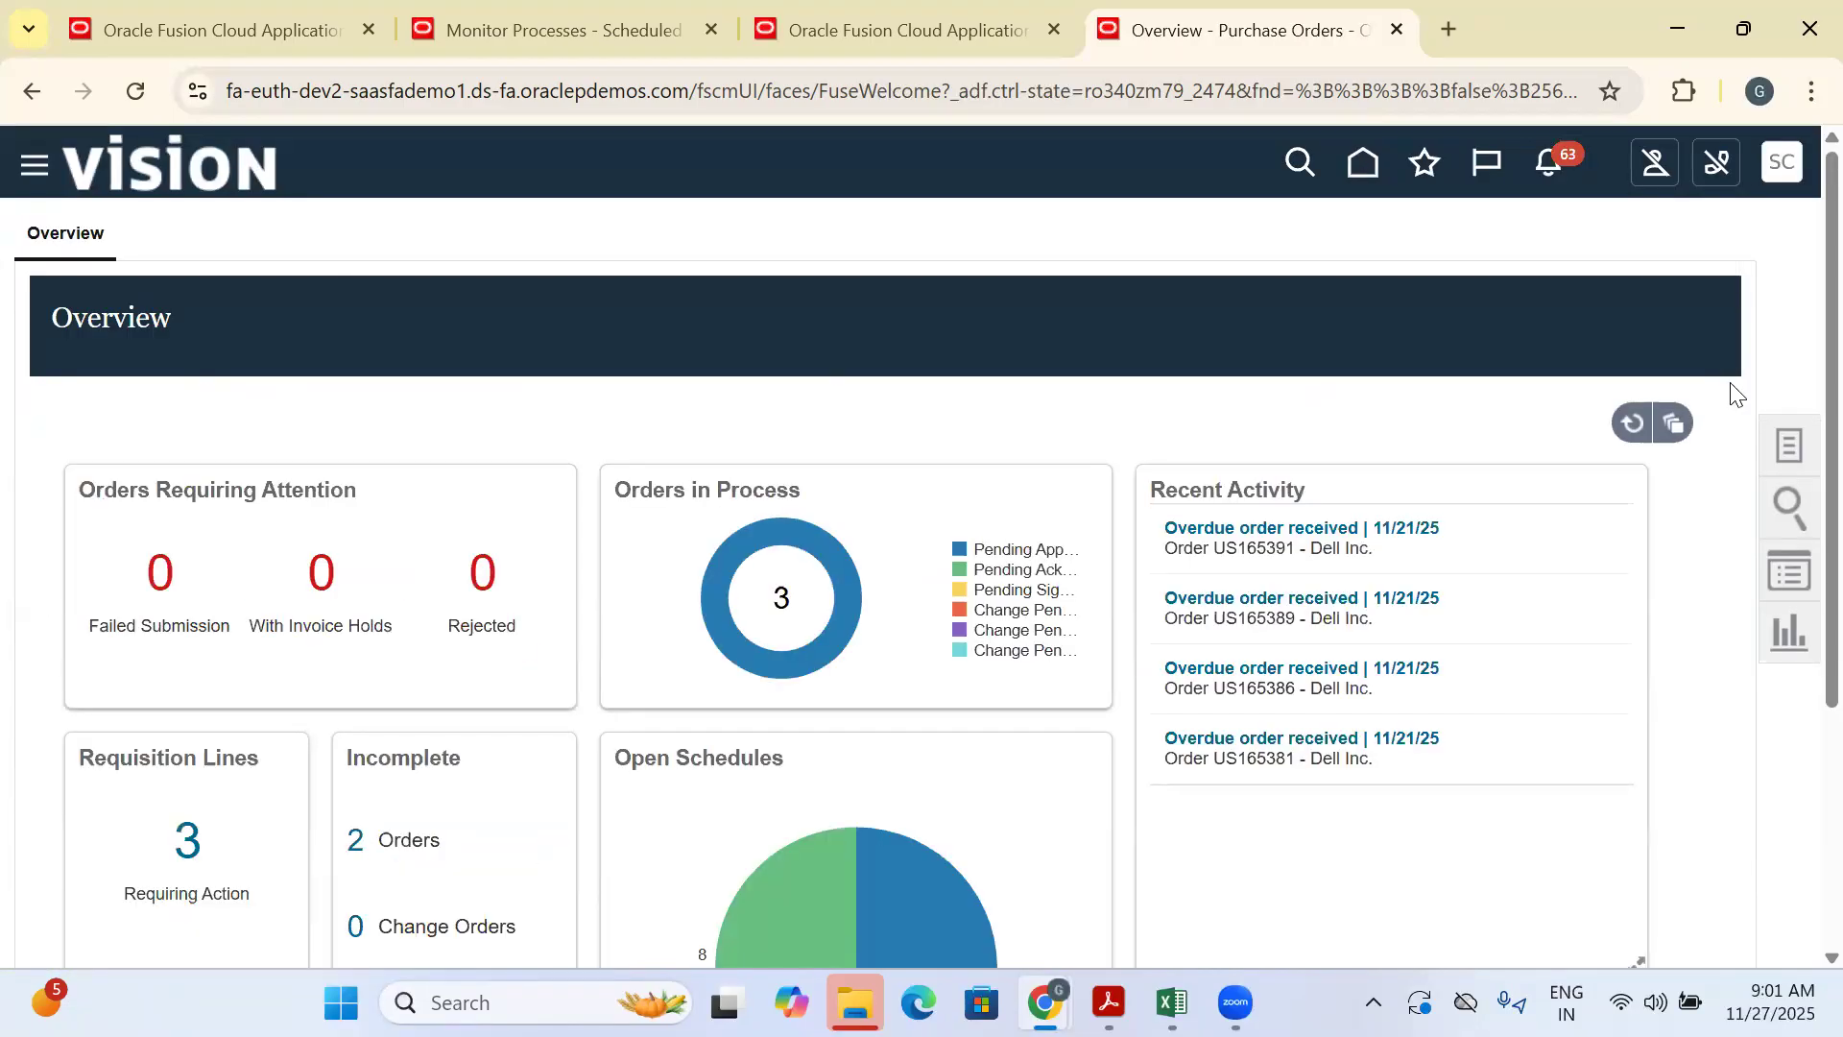
# Review the Purchase Orders overview, examine the list of incomplete orders, and return to the overview
pyautogui.scroll(-3, 794, 470)
pyautogui.moveTo(831, 274)
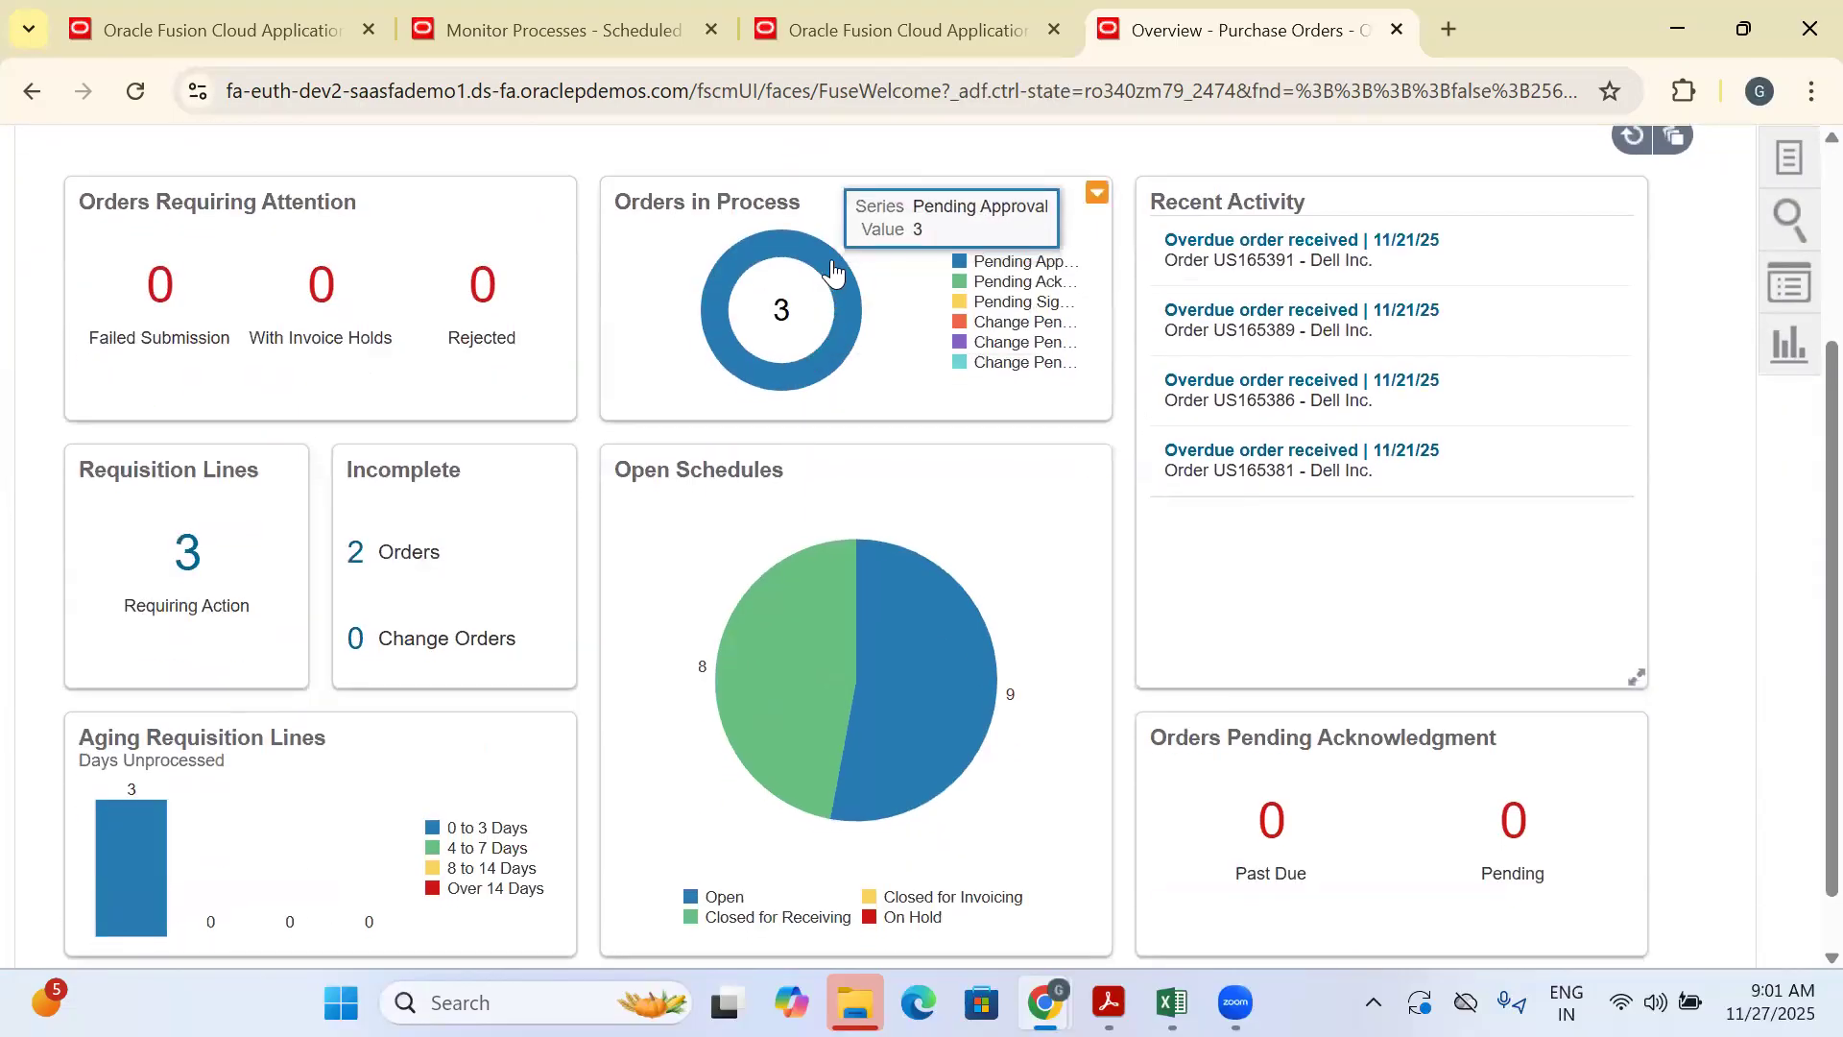
pyautogui.moveTo(153, 861)
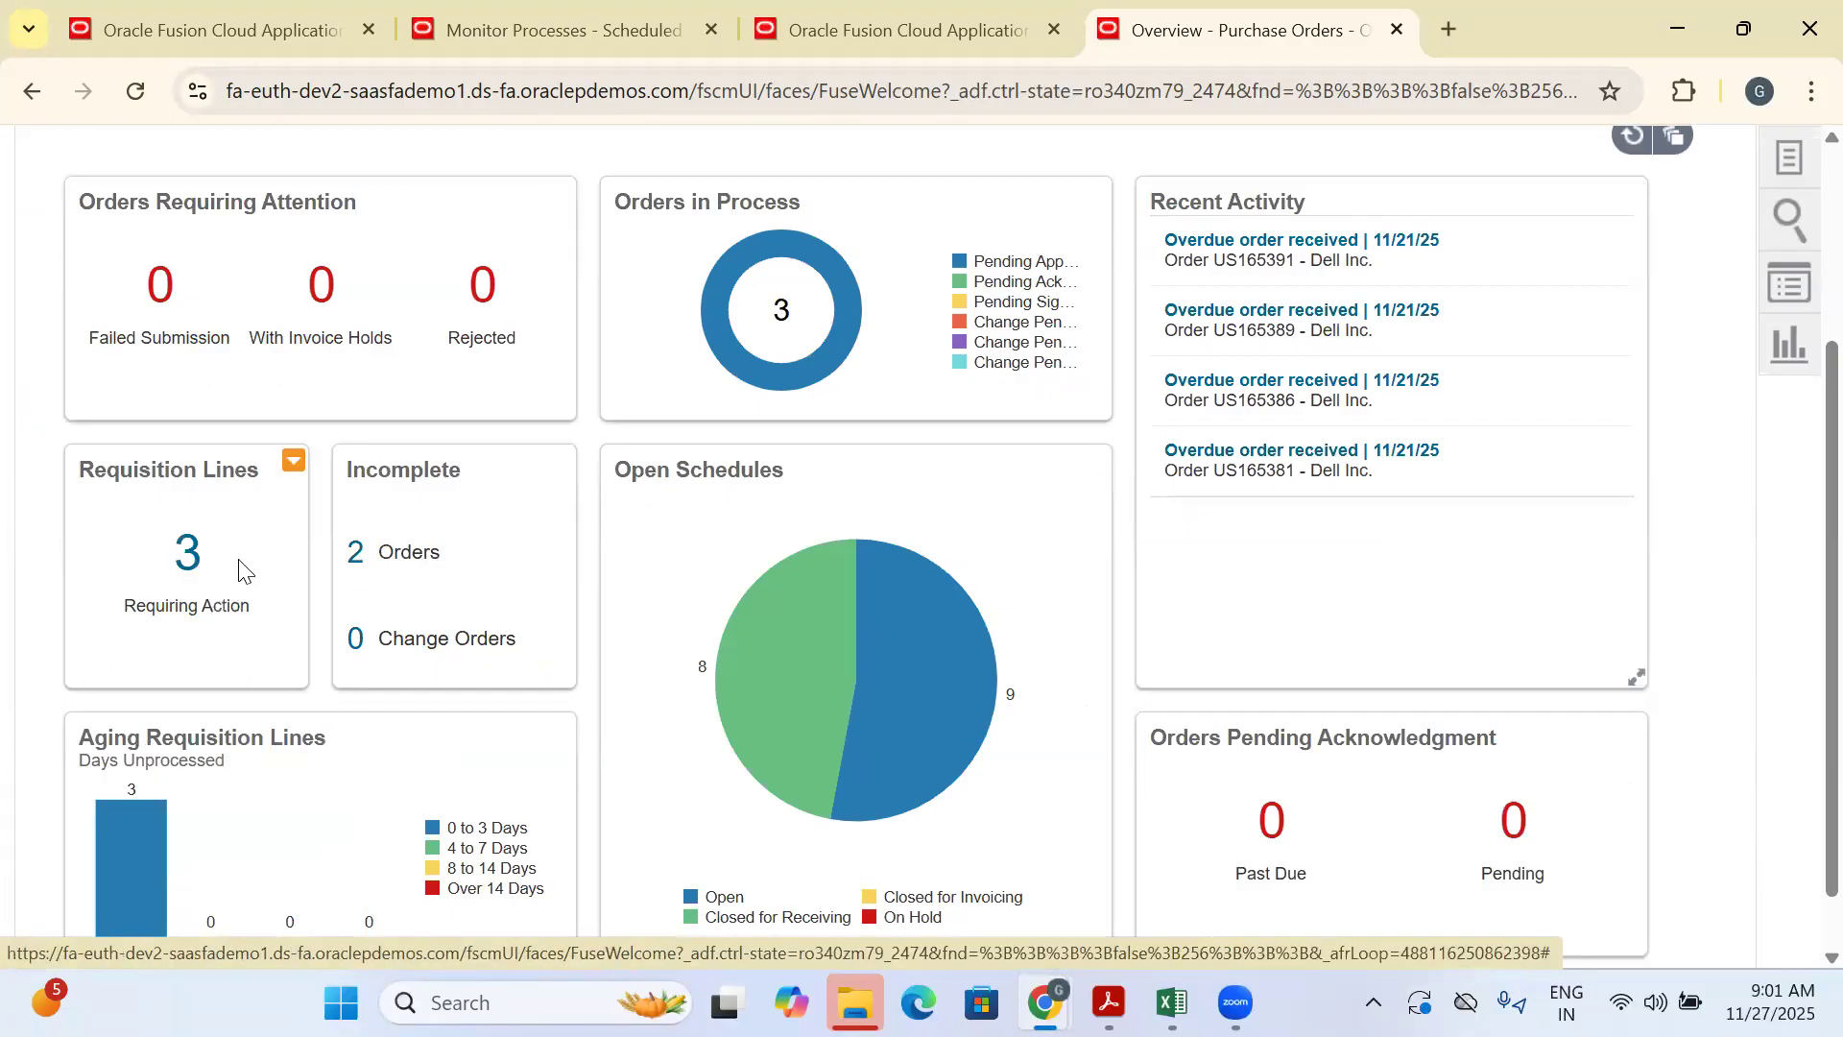
pyautogui.click(360, 557)
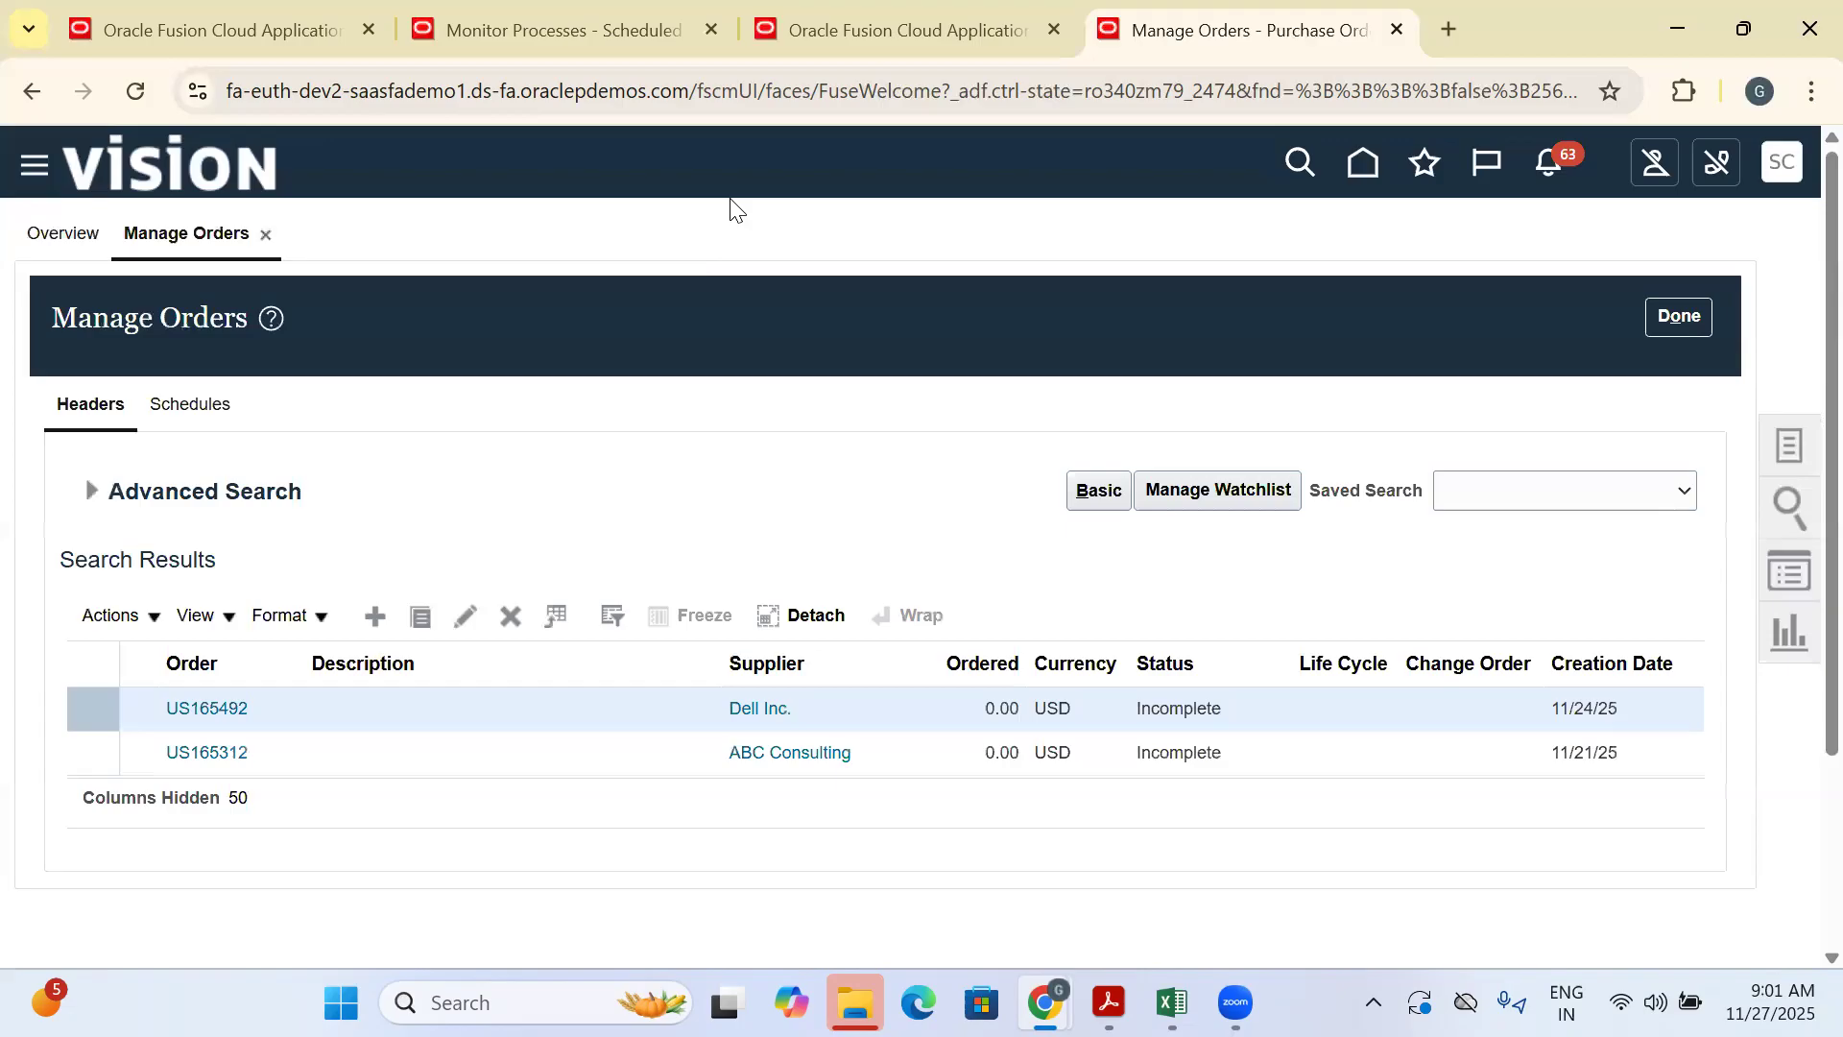
pyautogui.scroll(-3, 710, 269)
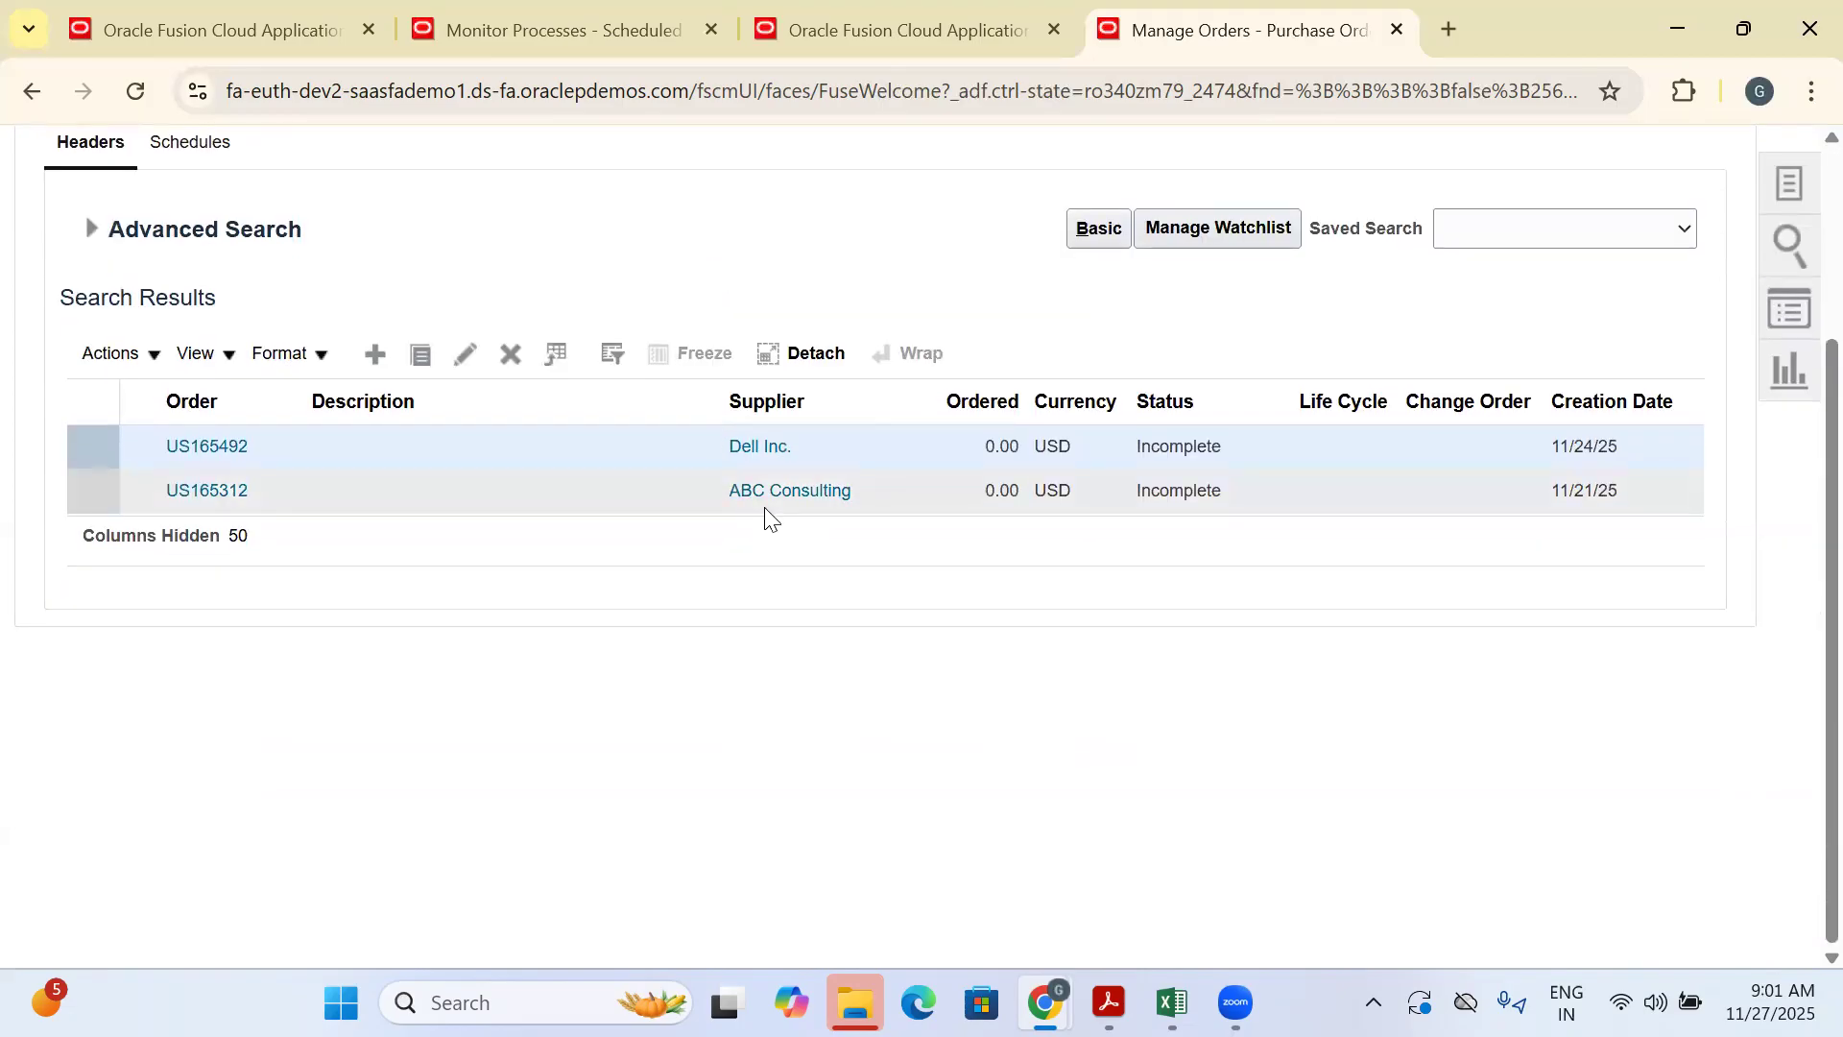
pyautogui.scroll(3, 1650, 384)
pyautogui.click(1675, 315)
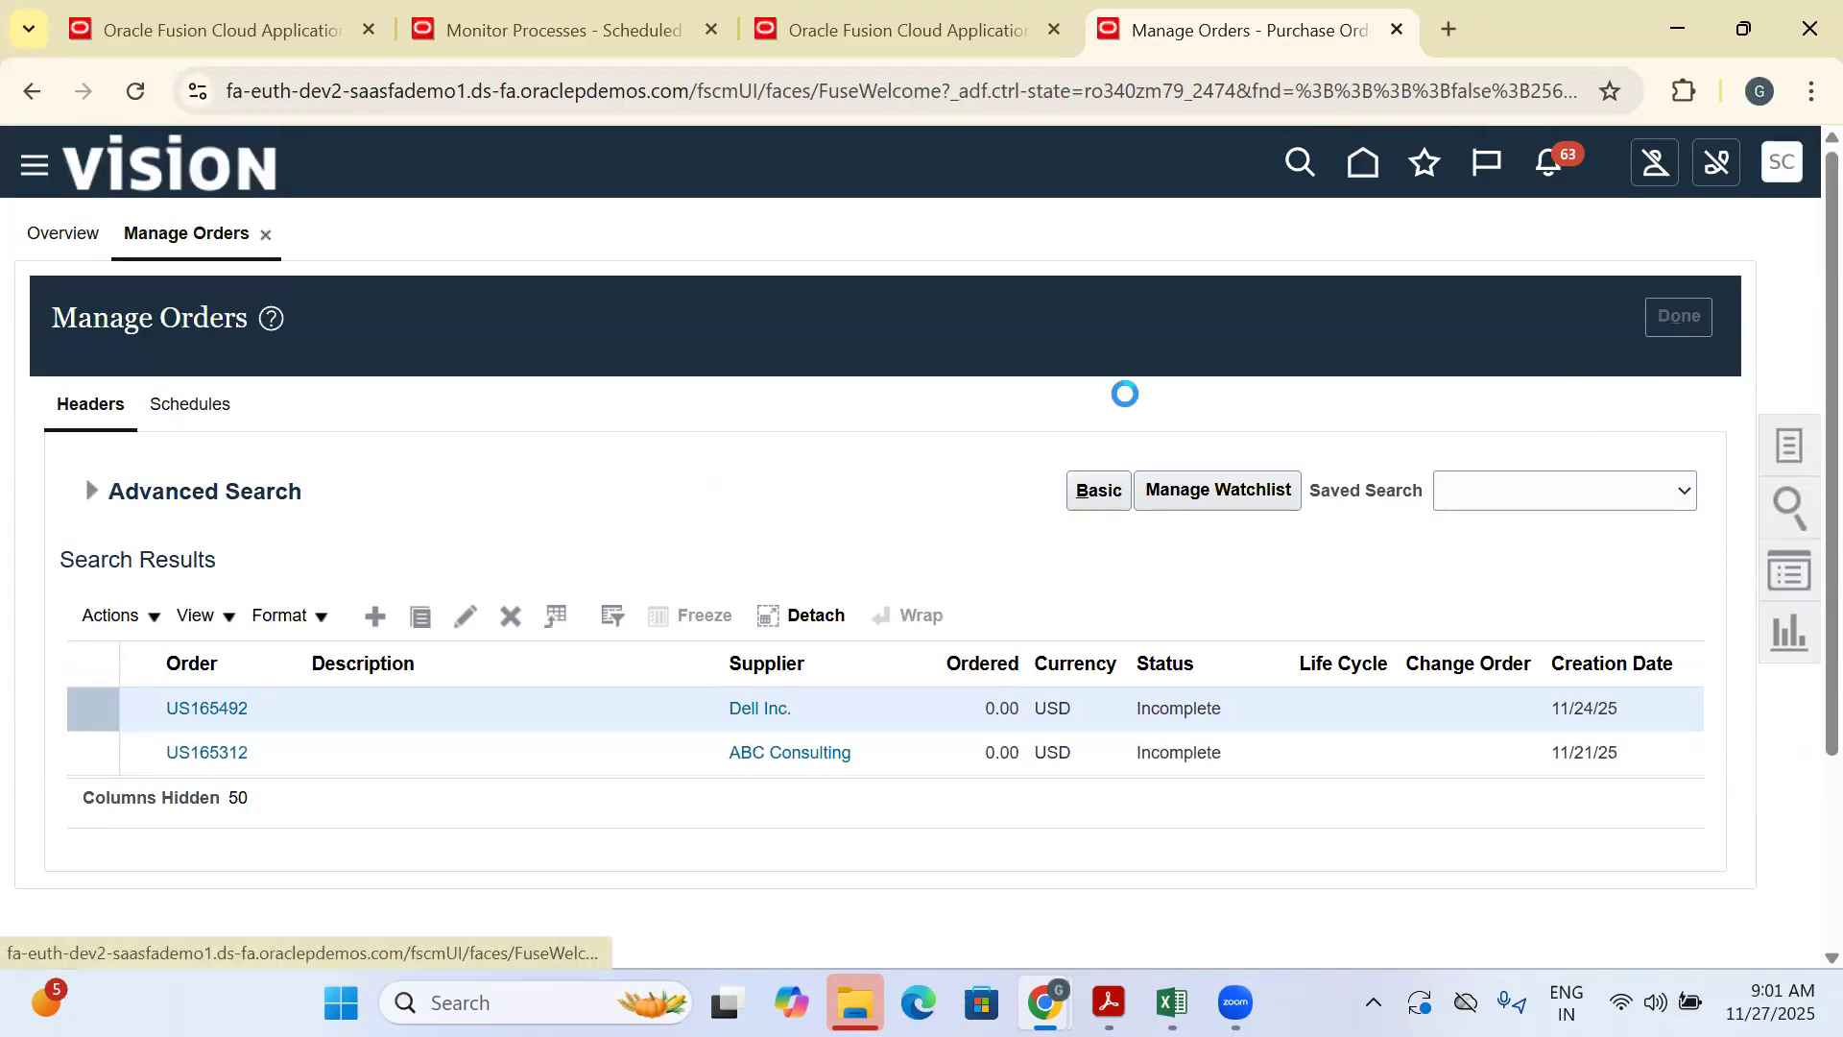
# Examine the aging requisition lines unprocessed for 0 to 3 days, and open the requisition lines requiring action
pyautogui.scroll(-2, 686, 436)
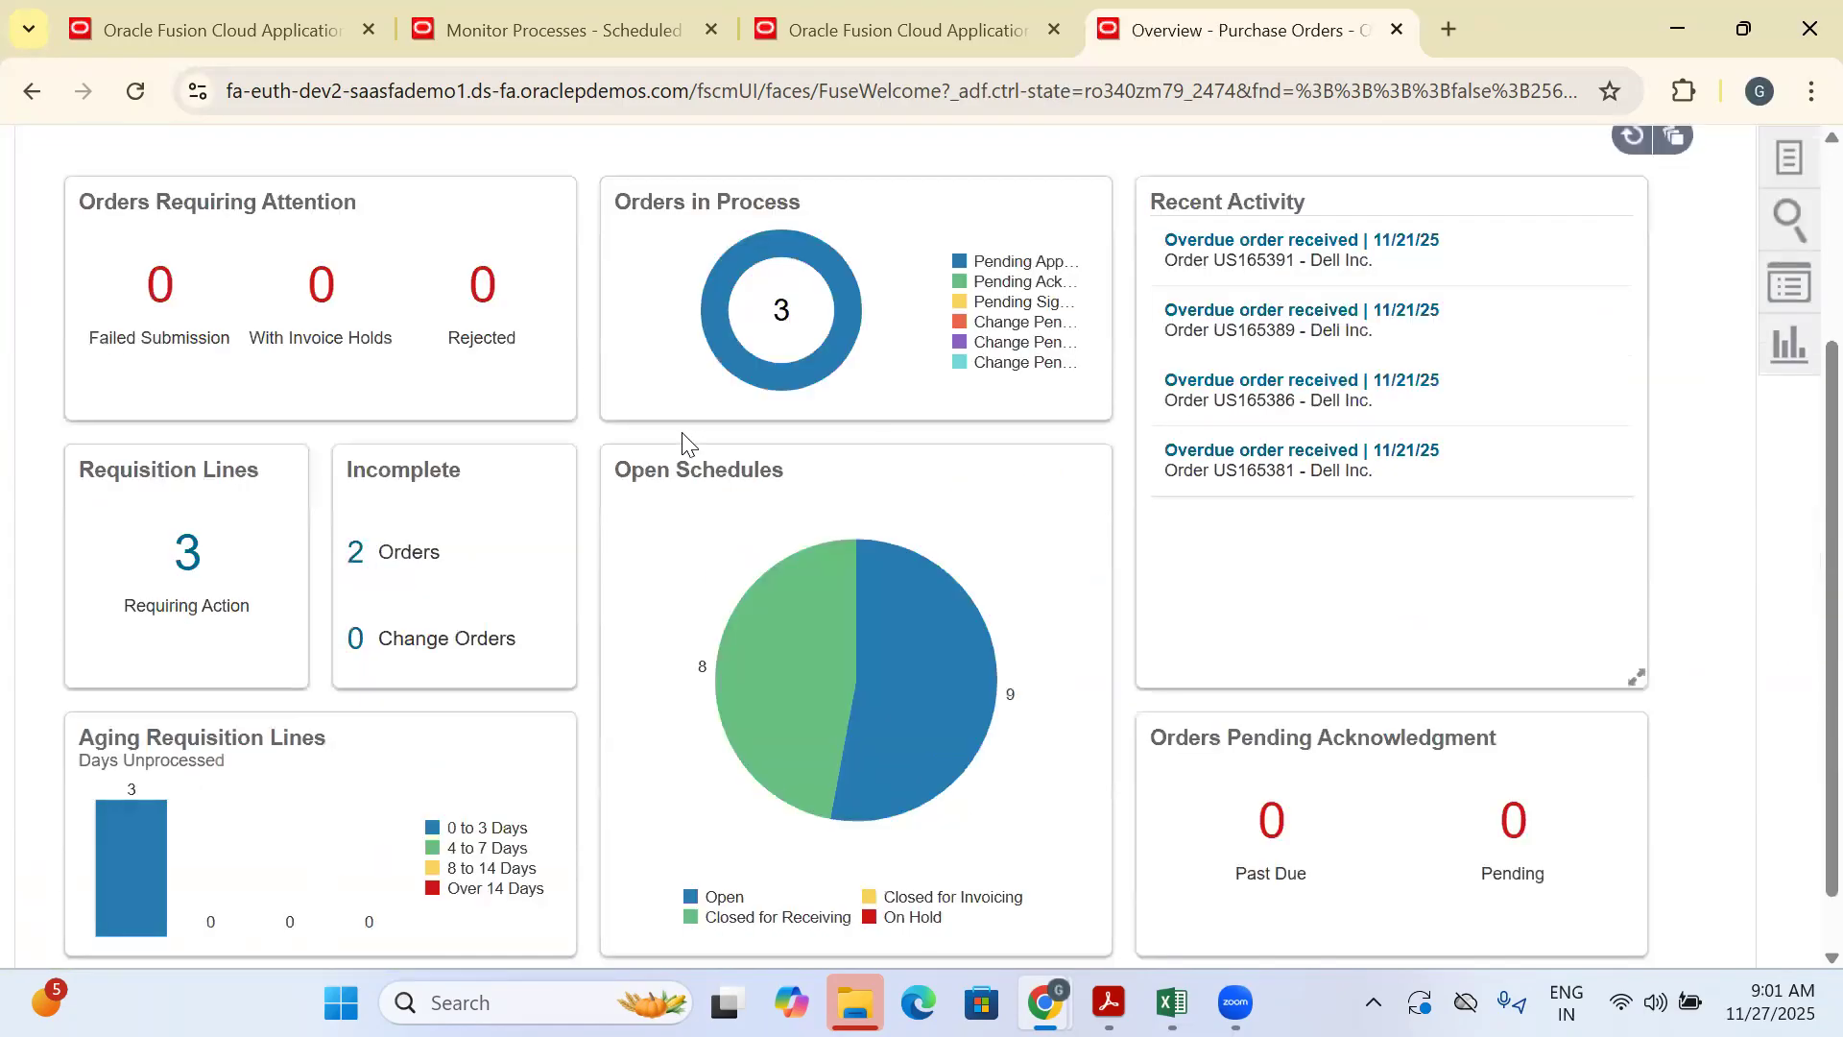
pyautogui.moveTo(132, 794)
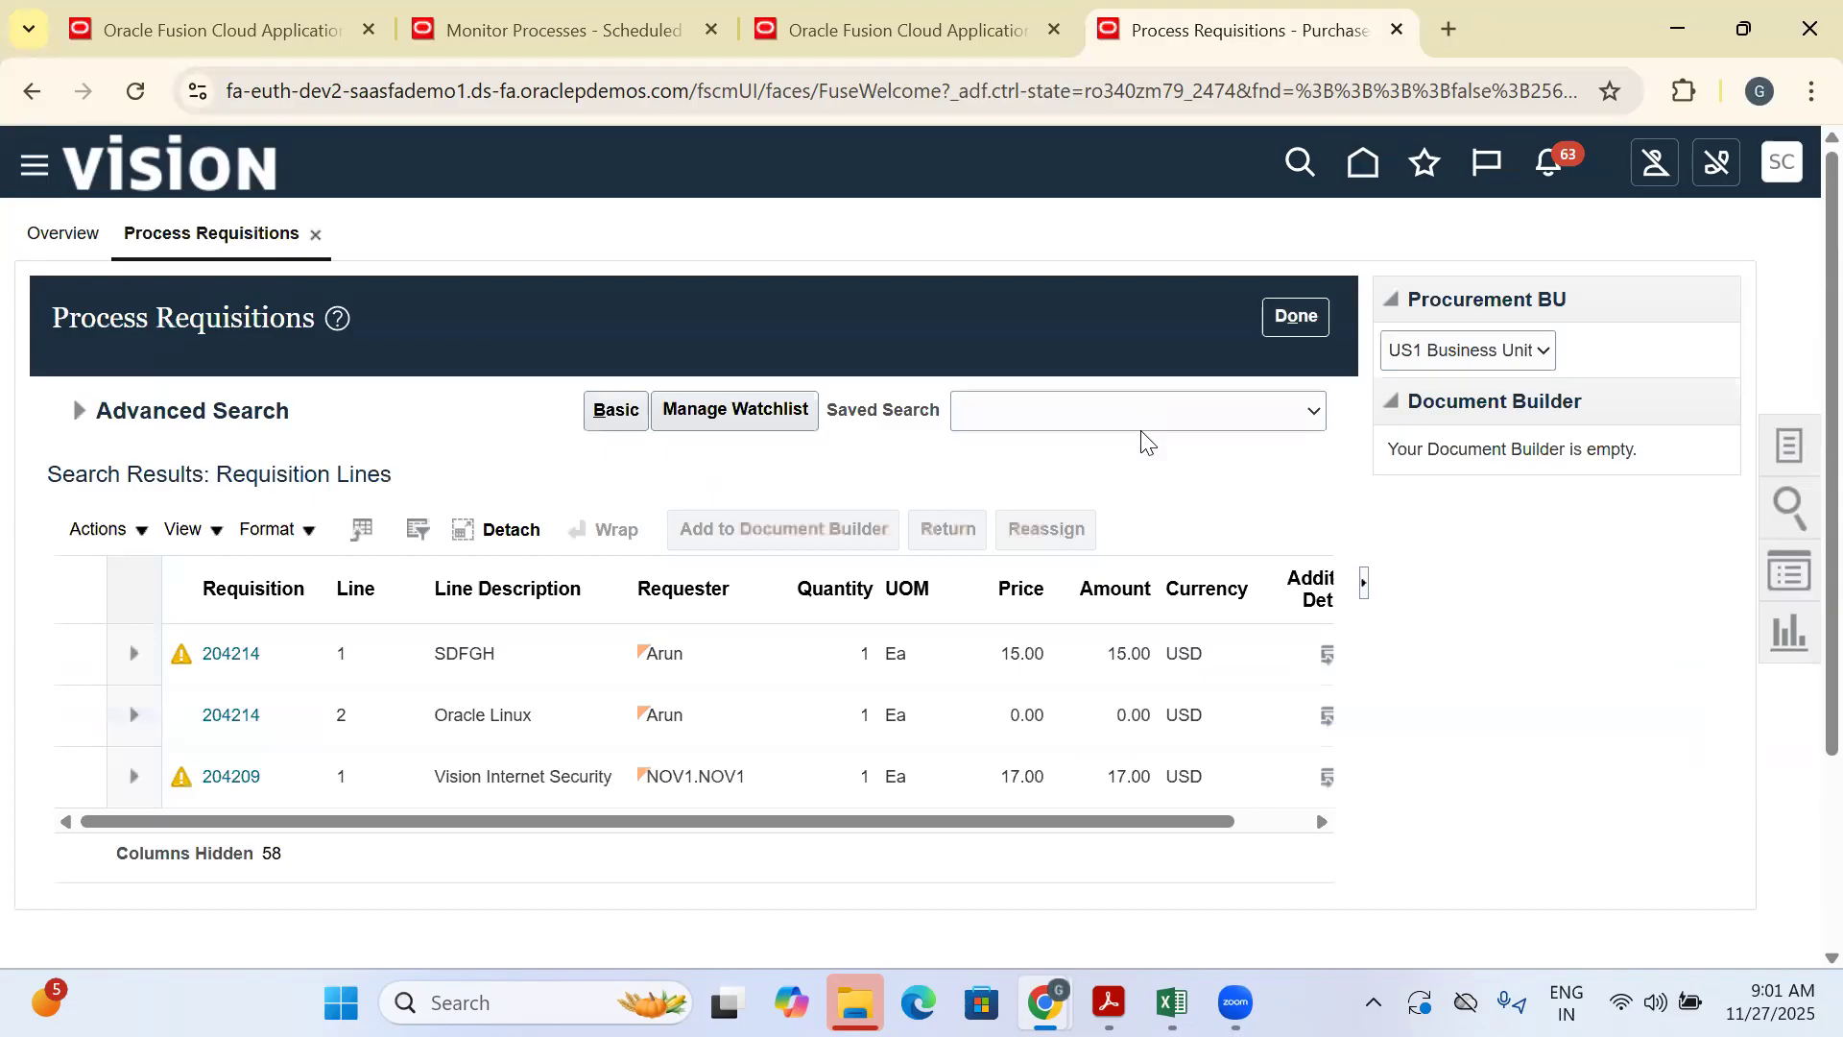
pyautogui.click(1298, 316)
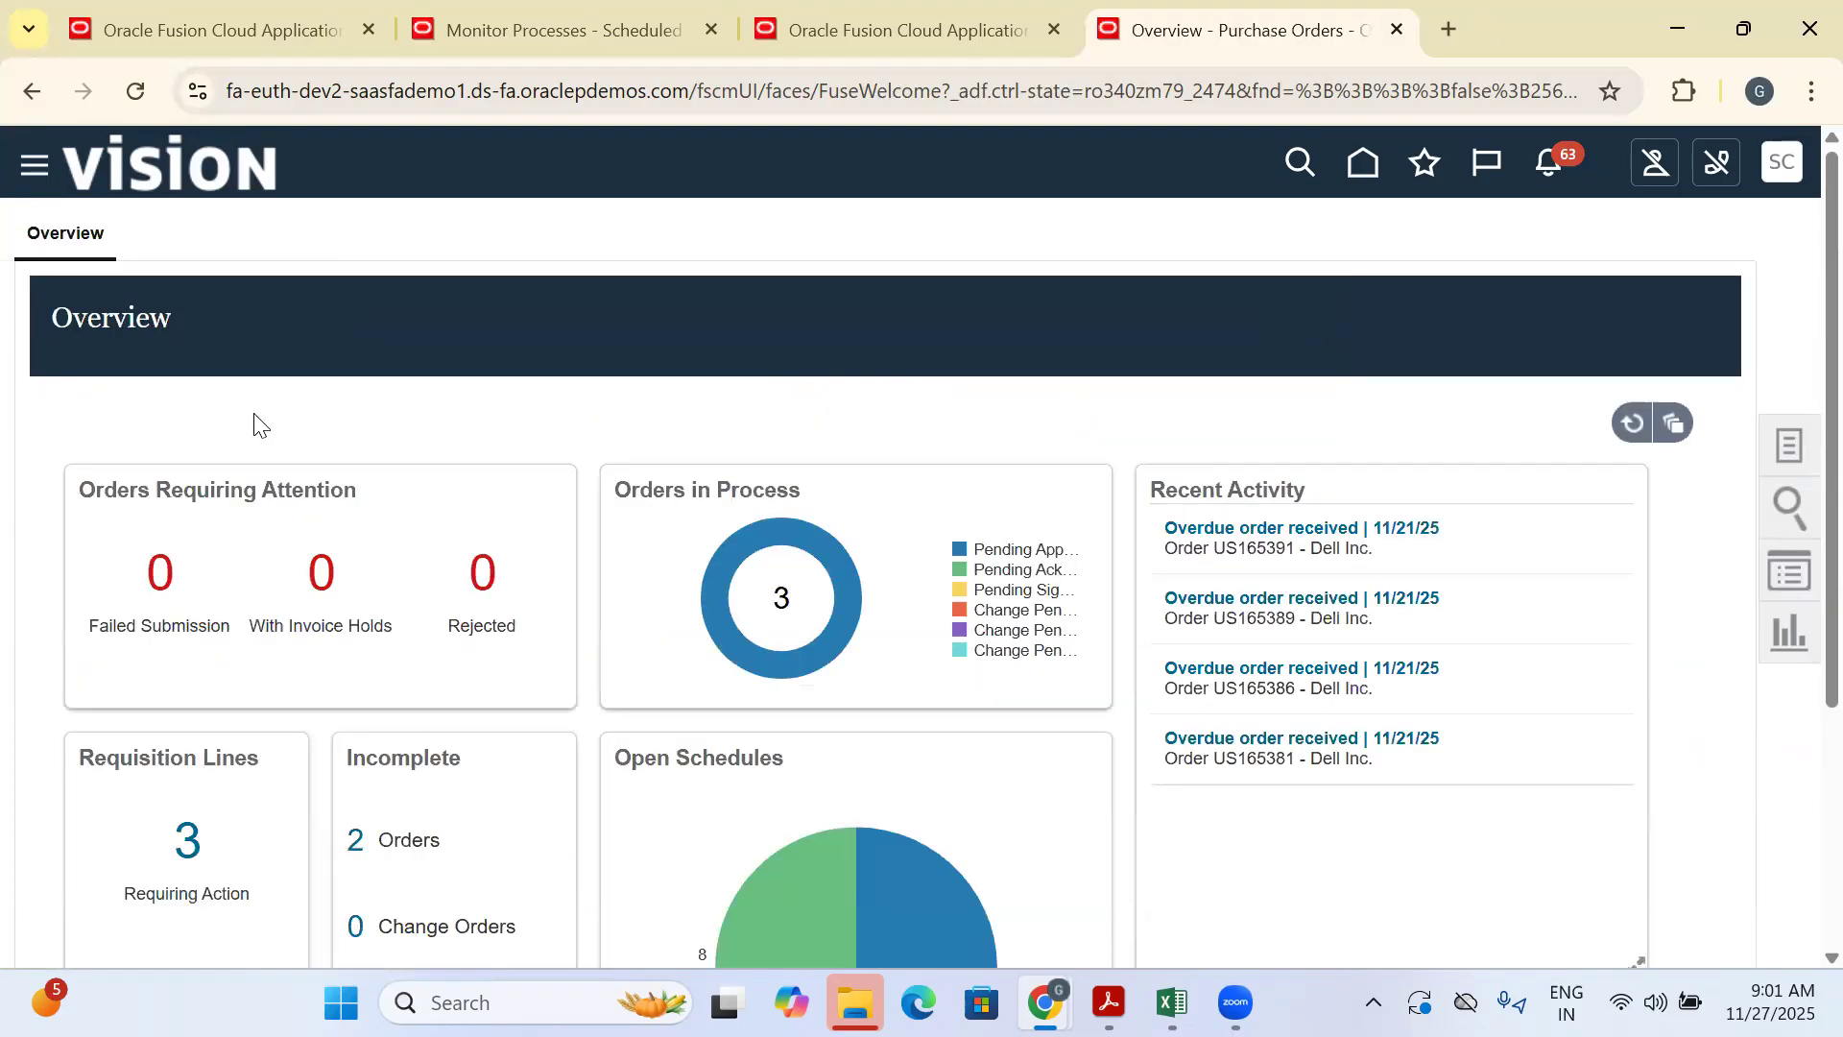
pyautogui.scroll(-3, 258, 422)
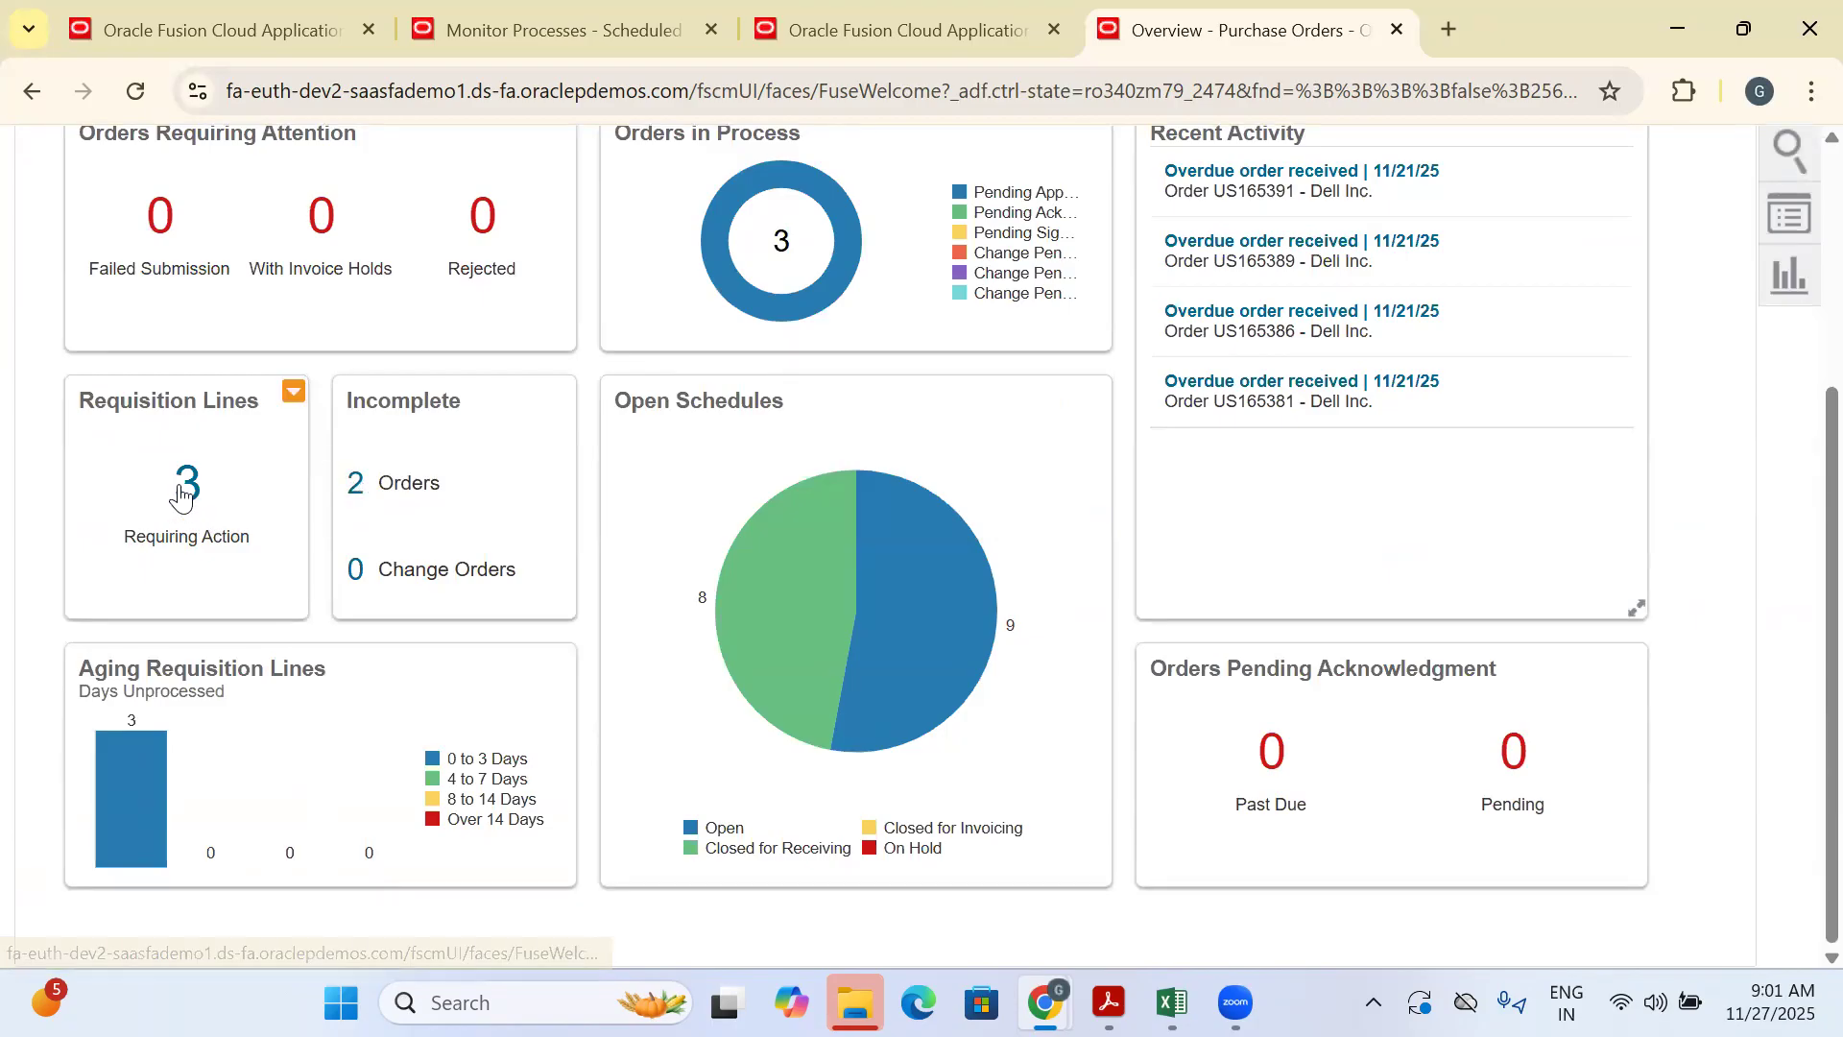
pyautogui.click(190, 499)
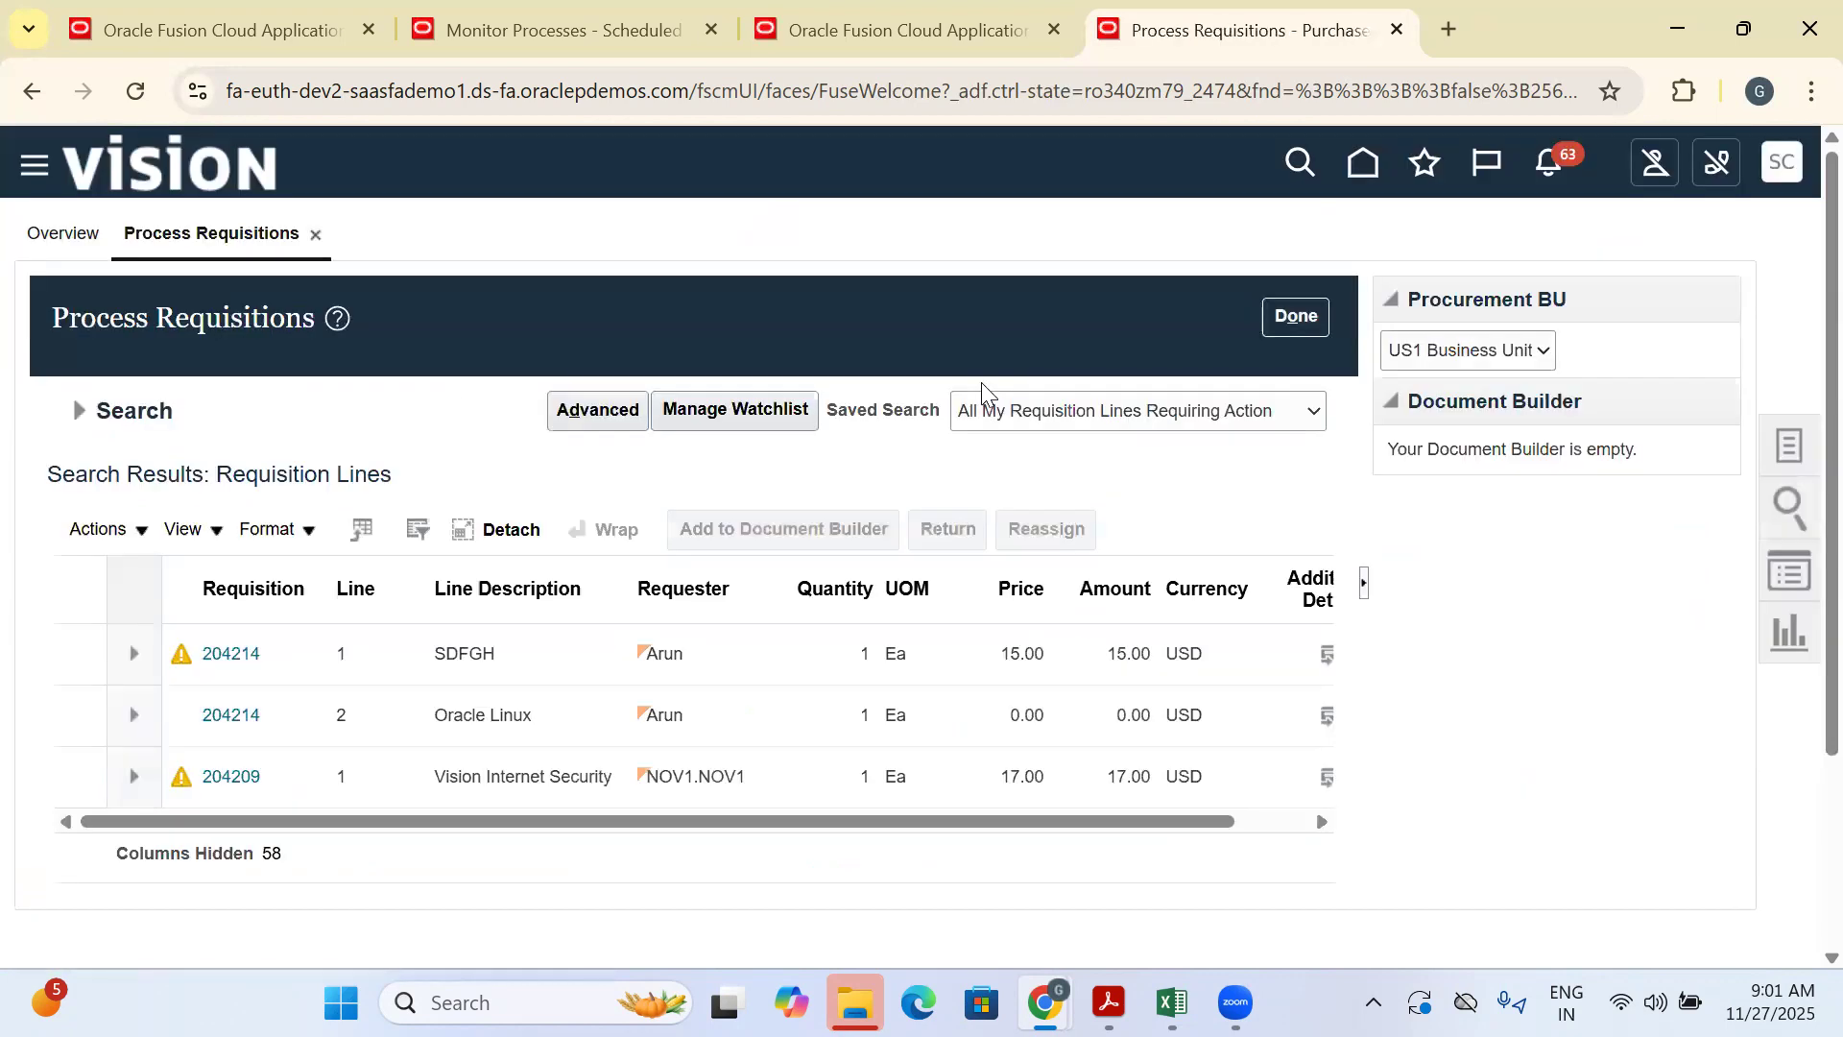
# Close Process Requisitions and review the orders in process listed from the Purchase Orders overview
pyautogui.click(1295, 316)
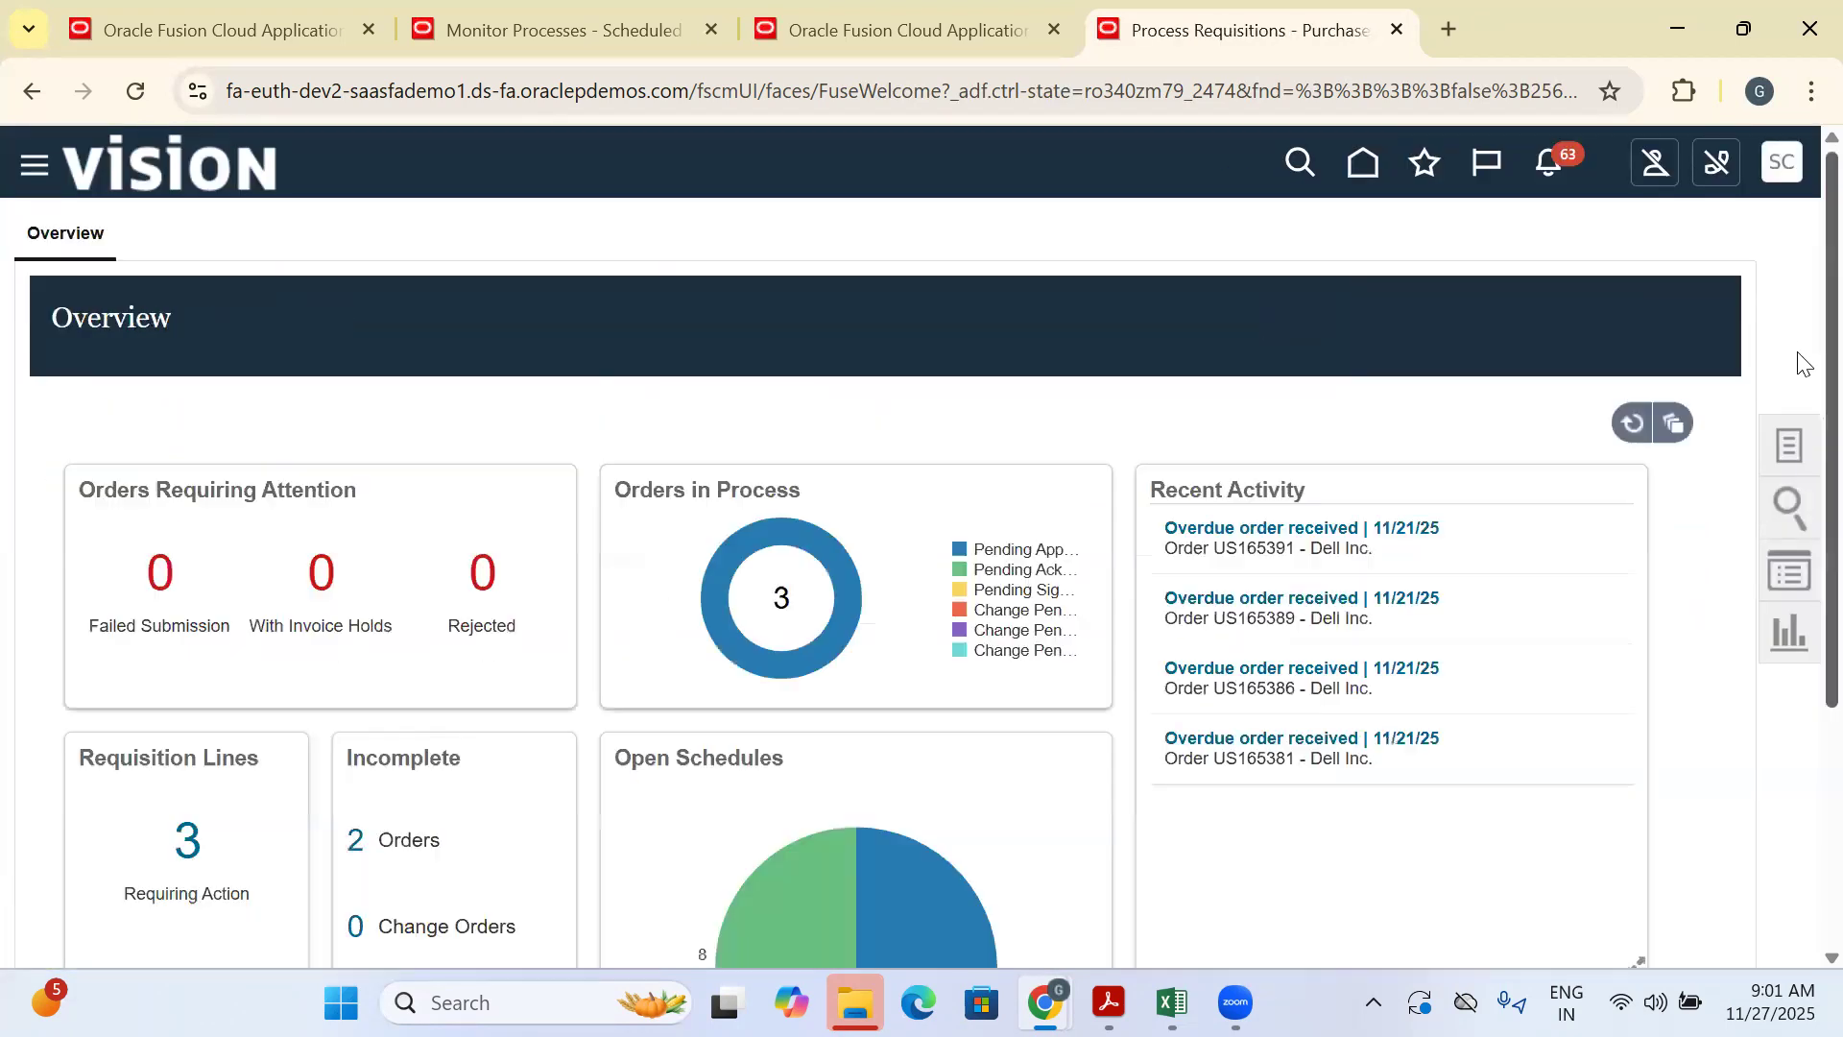
pyautogui.scroll(-3, 1497, 486)
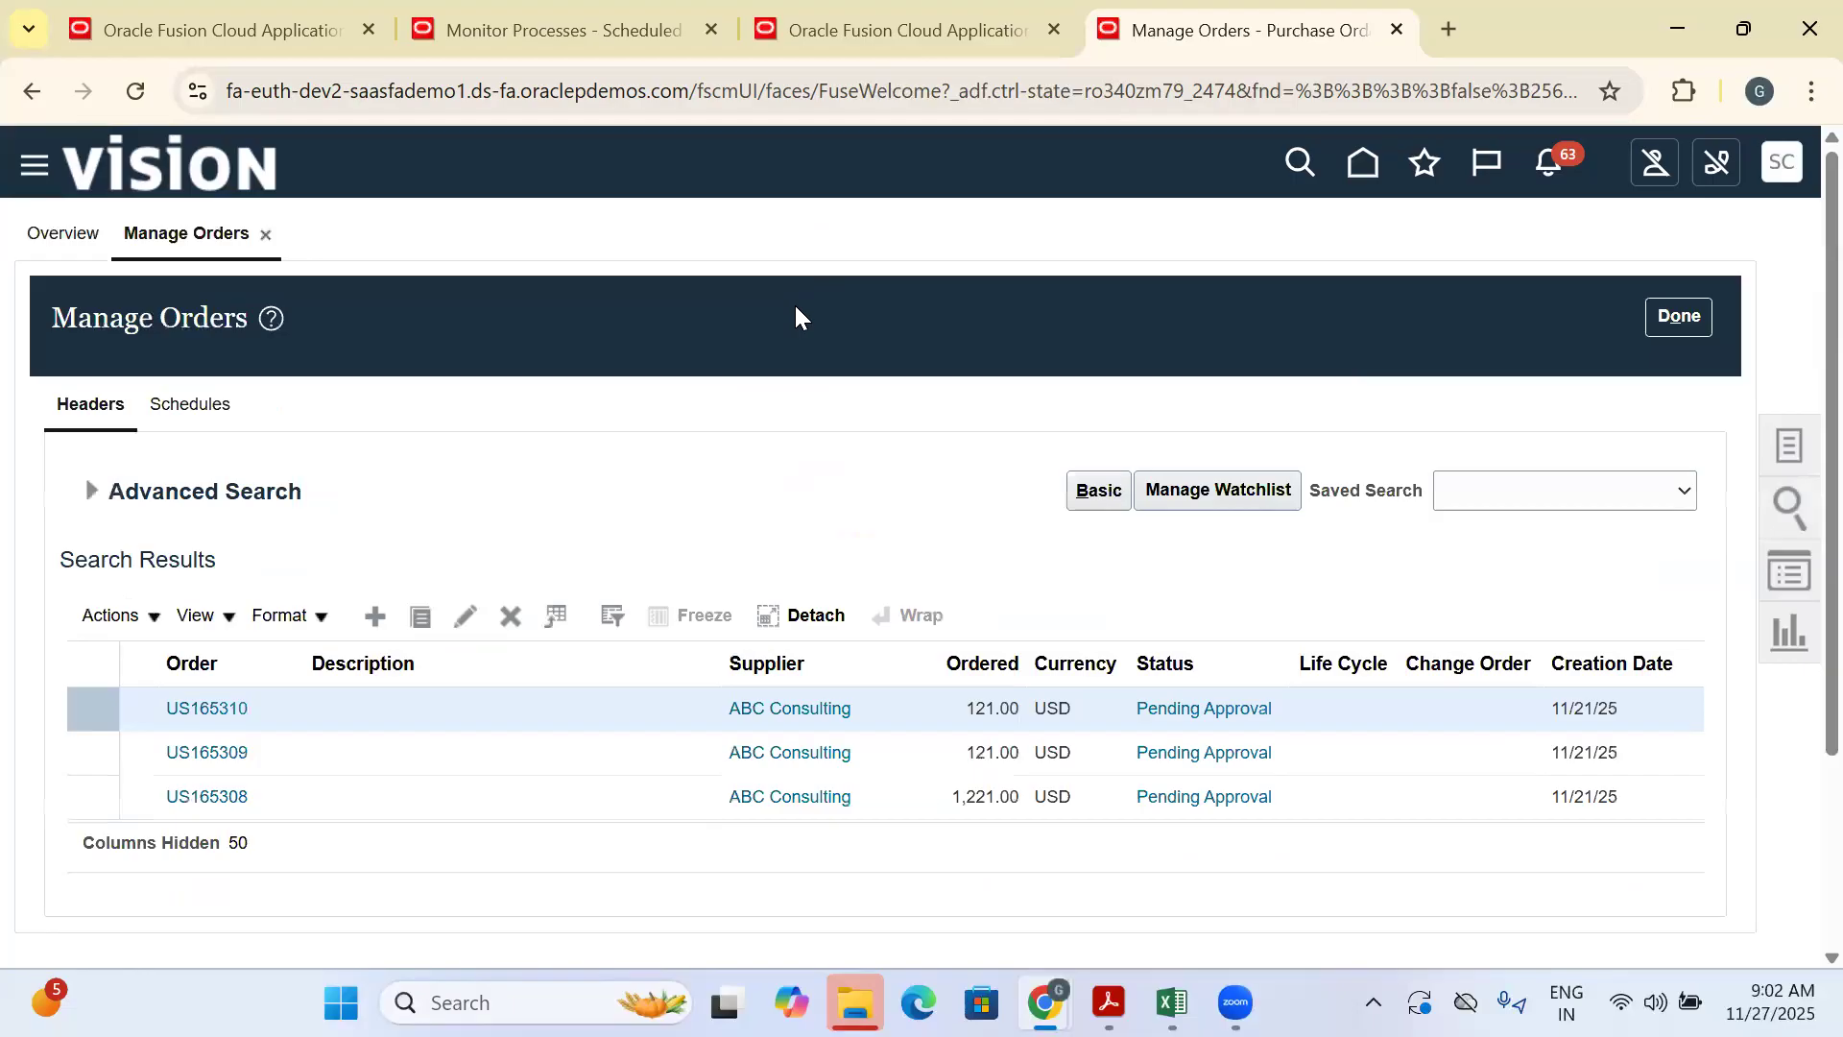
pyautogui.scroll(-3, 799, 312)
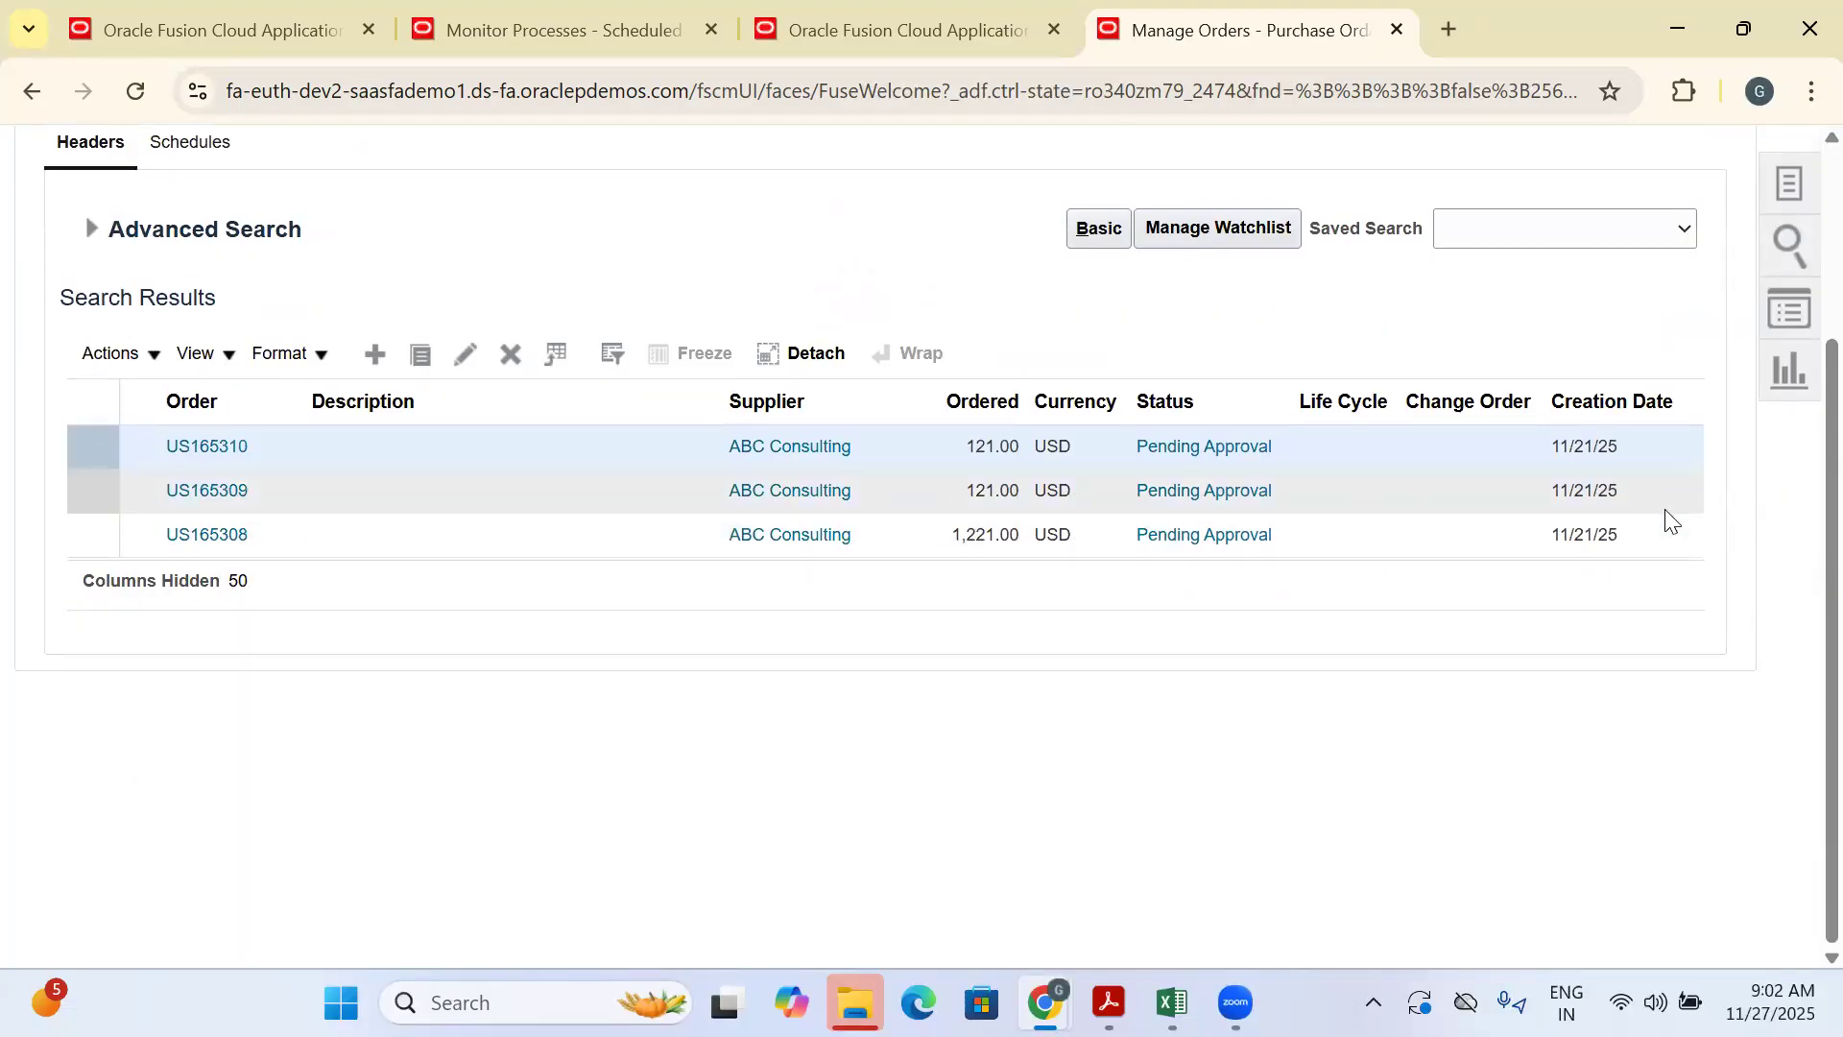
pyautogui.scroll(3, 1670, 513)
# Open the Manage Orders task and clear the Buyer search criterion
pyautogui.click(1789, 449)
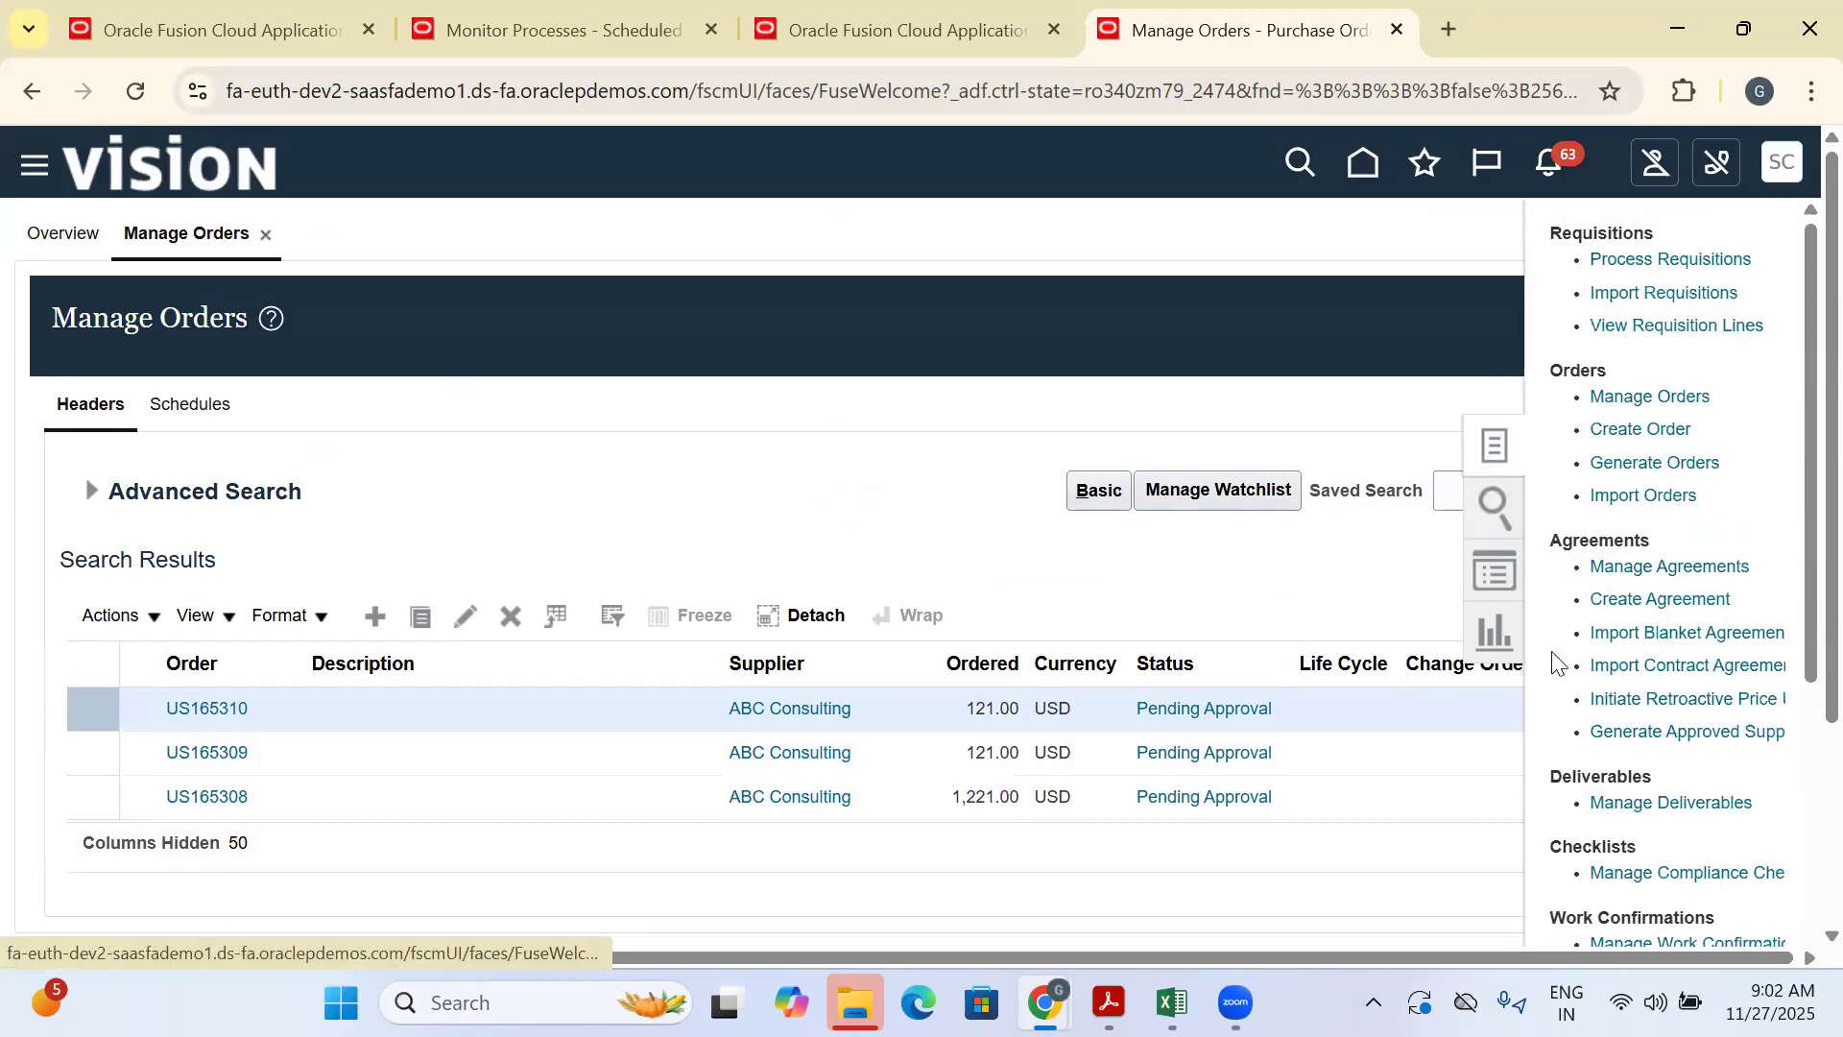
pyautogui.click(1681, 397)
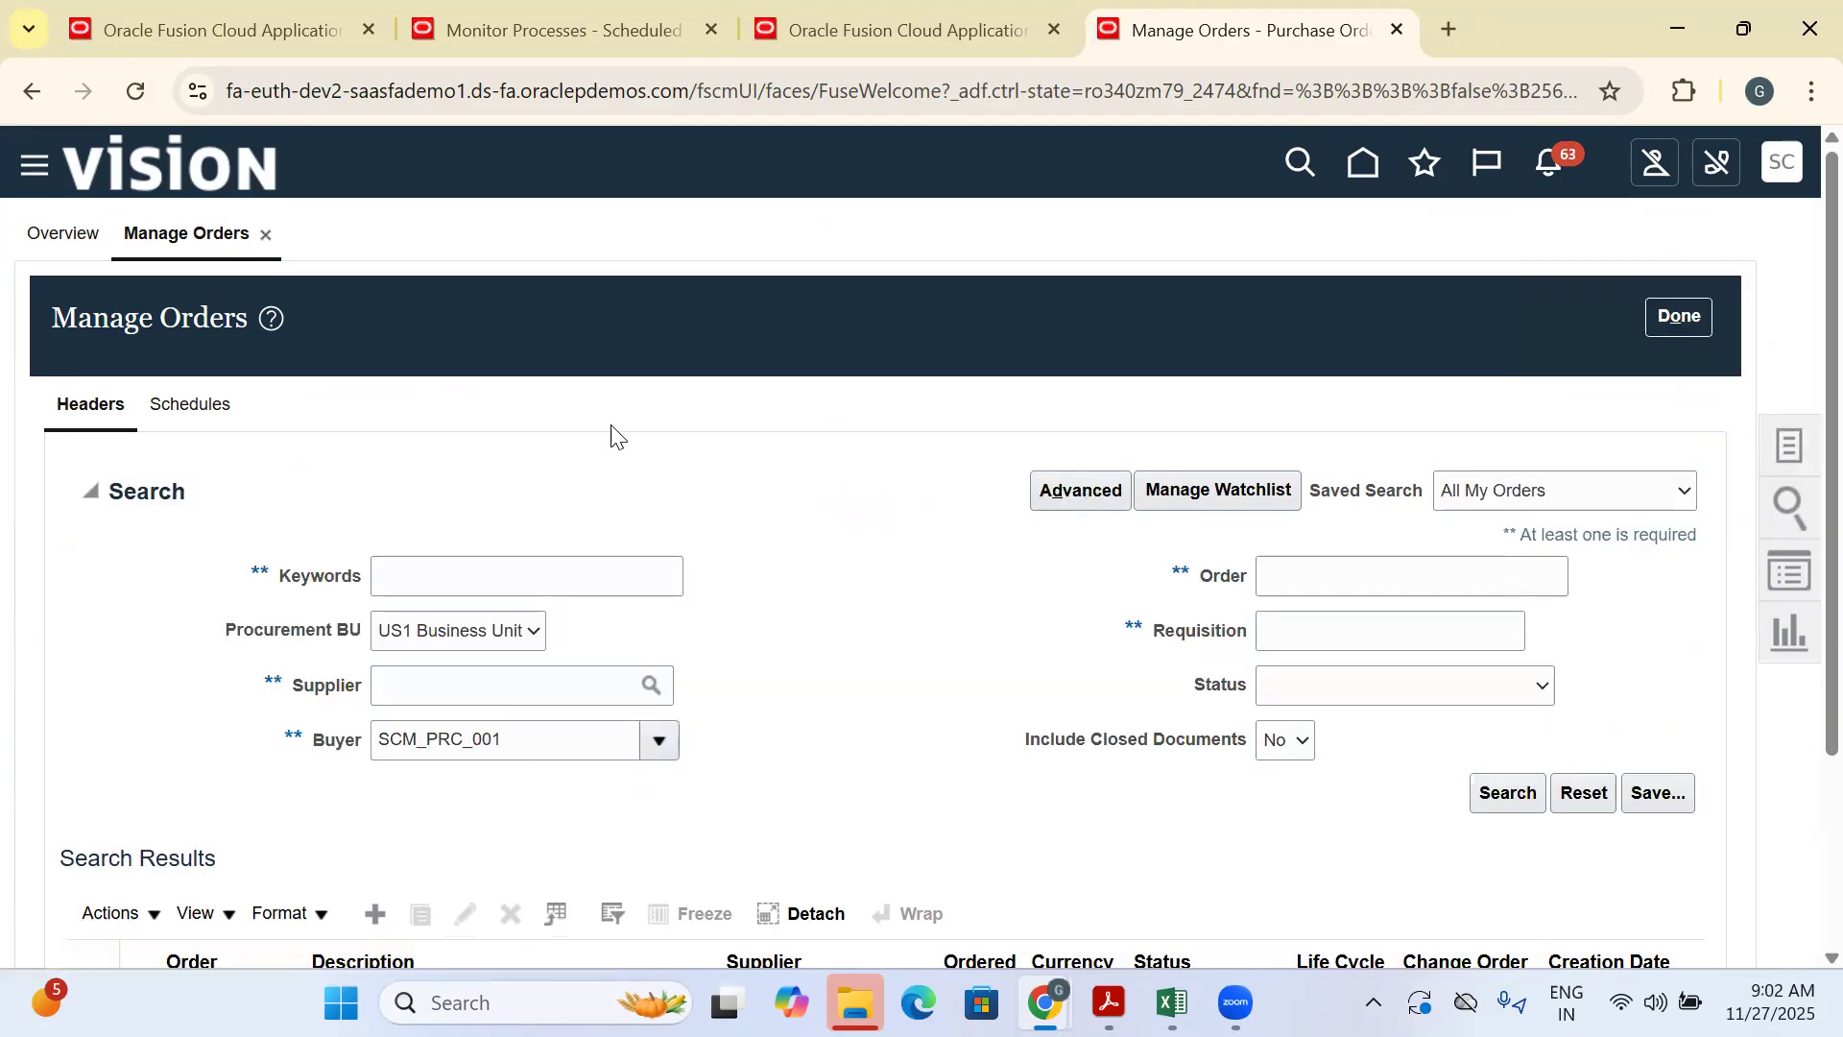
pyautogui.scroll(-3, 557, 461)
pyautogui.moveTo(532, 486); pyautogui.dragTo(326, 485)
pyautogui.press('BackSpace')
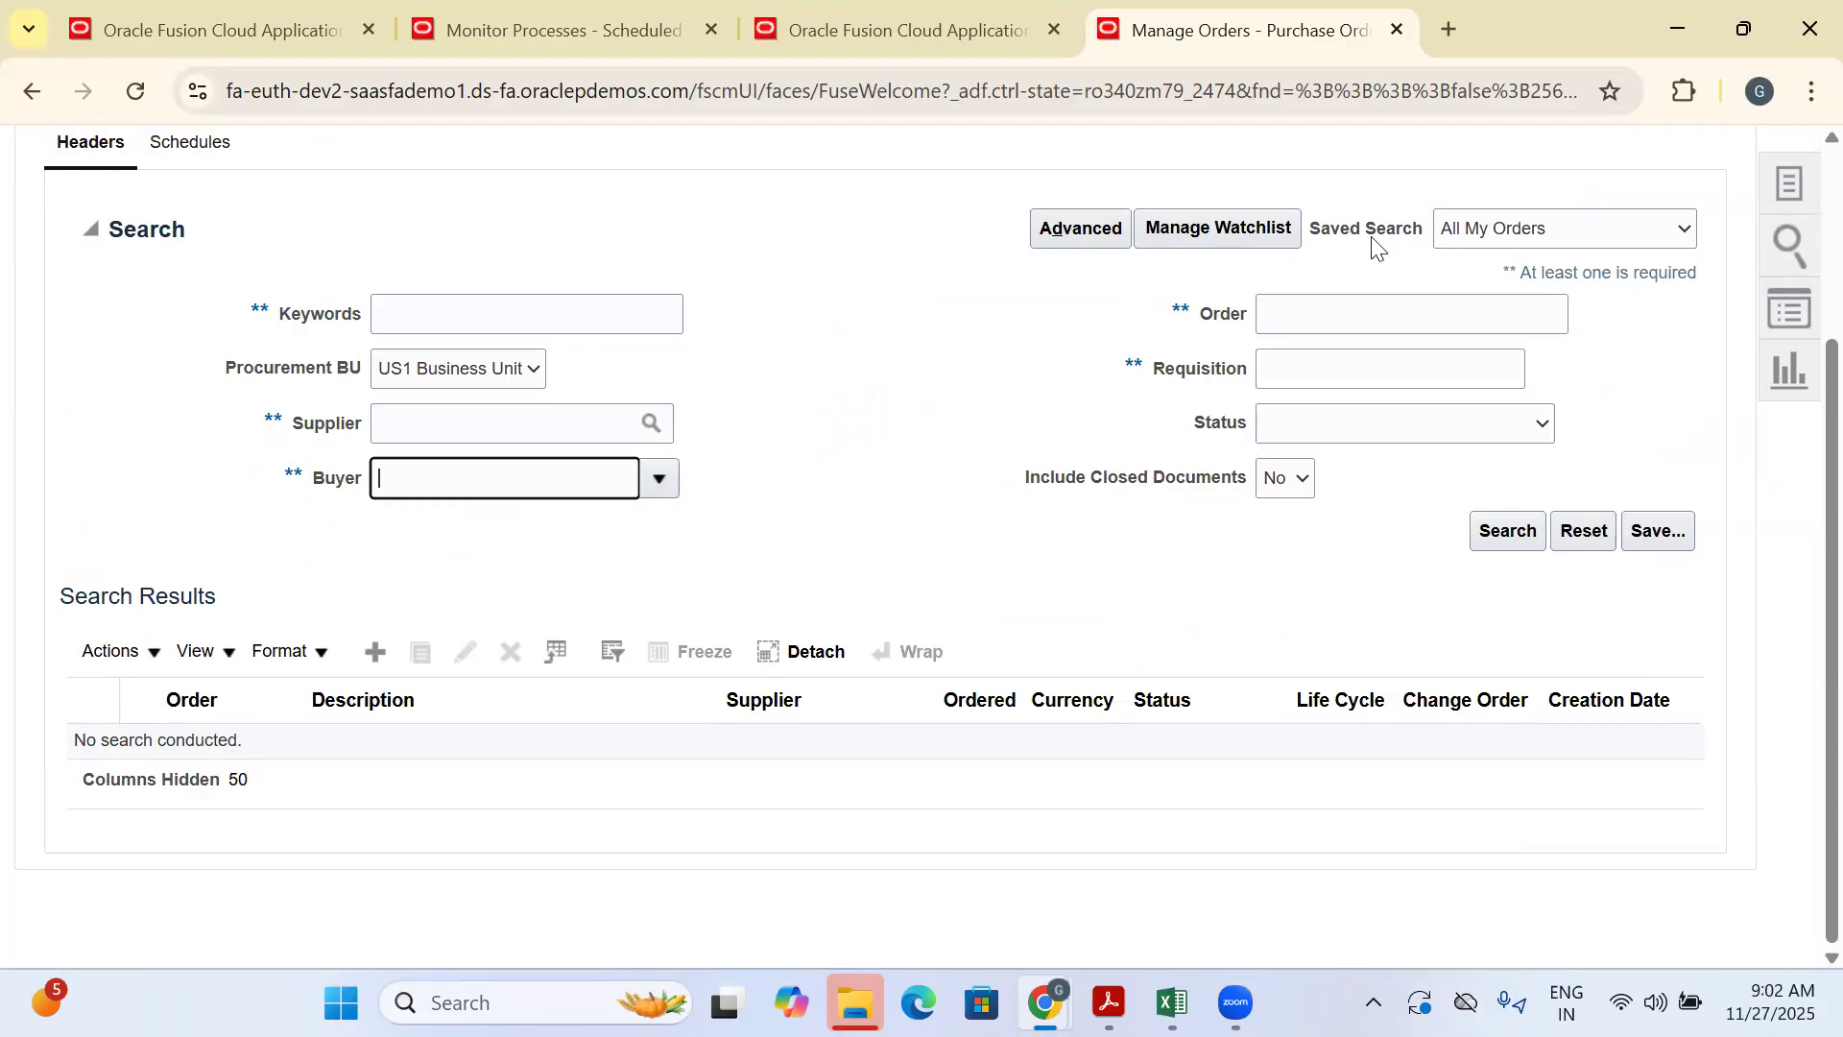
# Search for orders by the requisition number recorded in cell D704 of the workbook
pyautogui.click(1368, 322)
pyautogui.click(1298, 366)
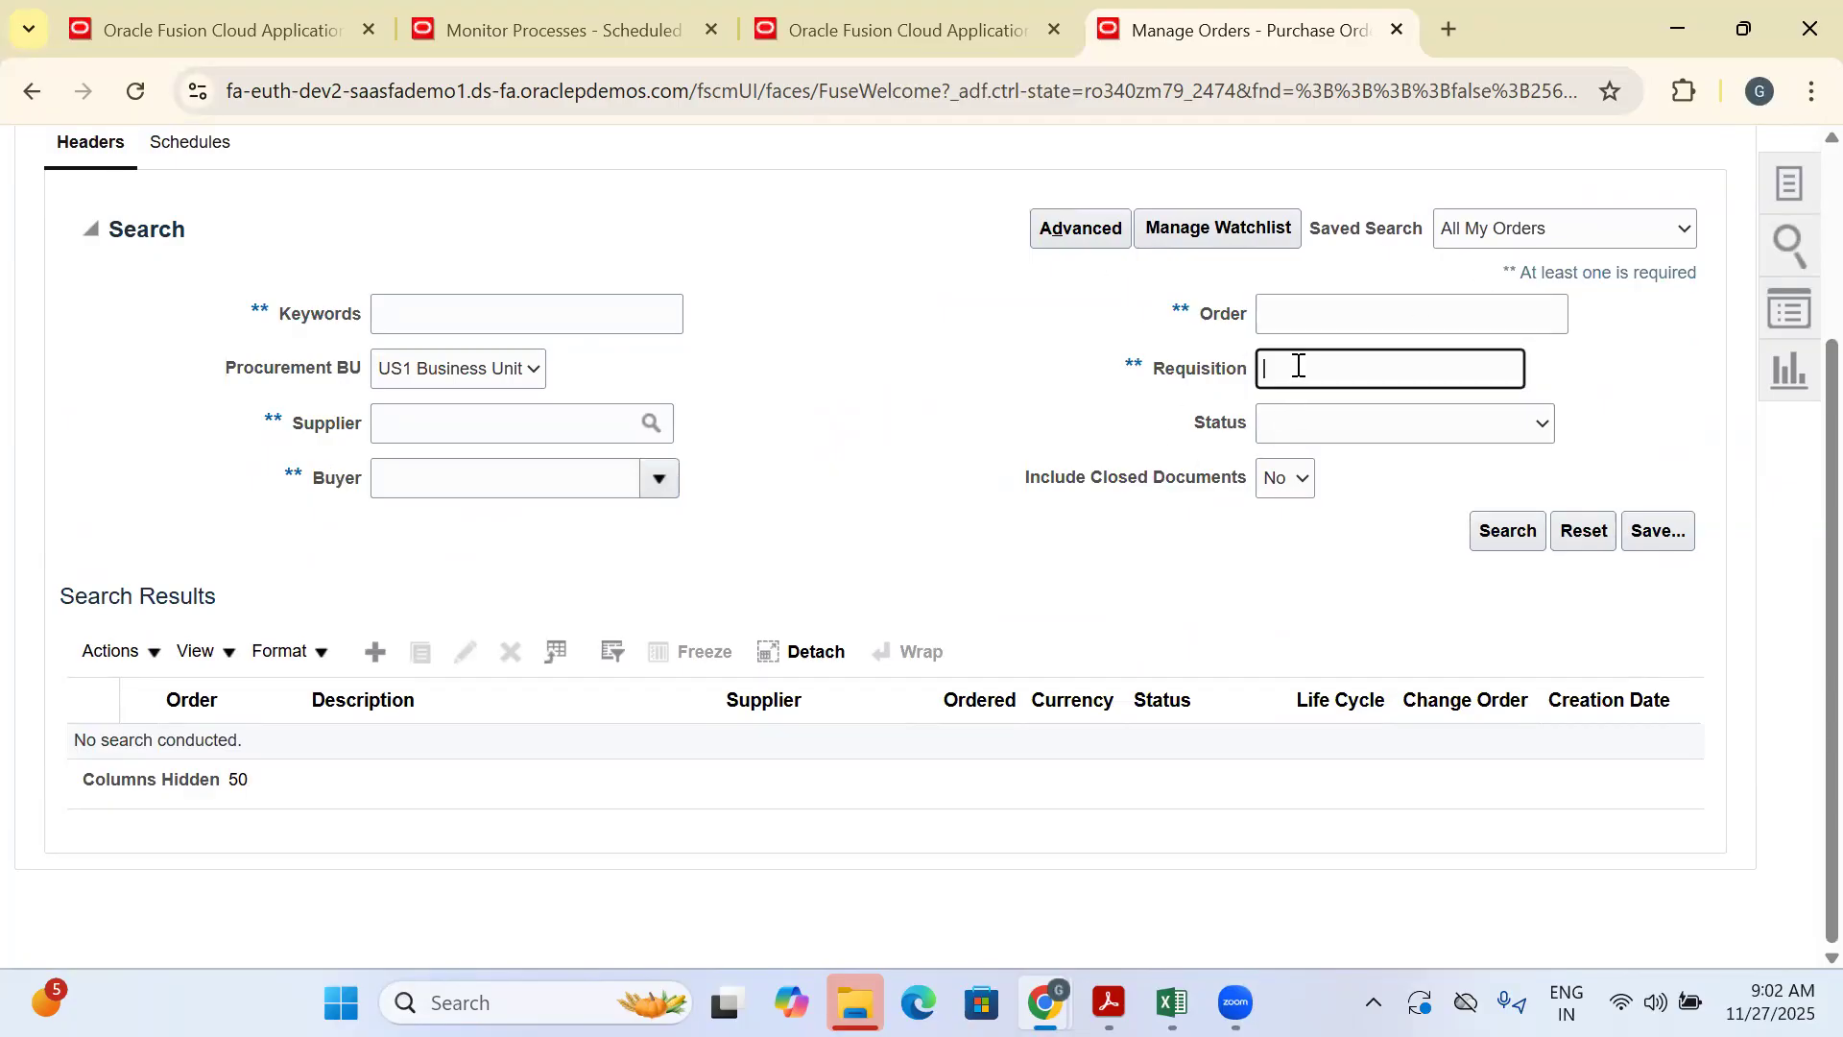
pyautogui.write('204249')
pyautogui.click(1505, 535)
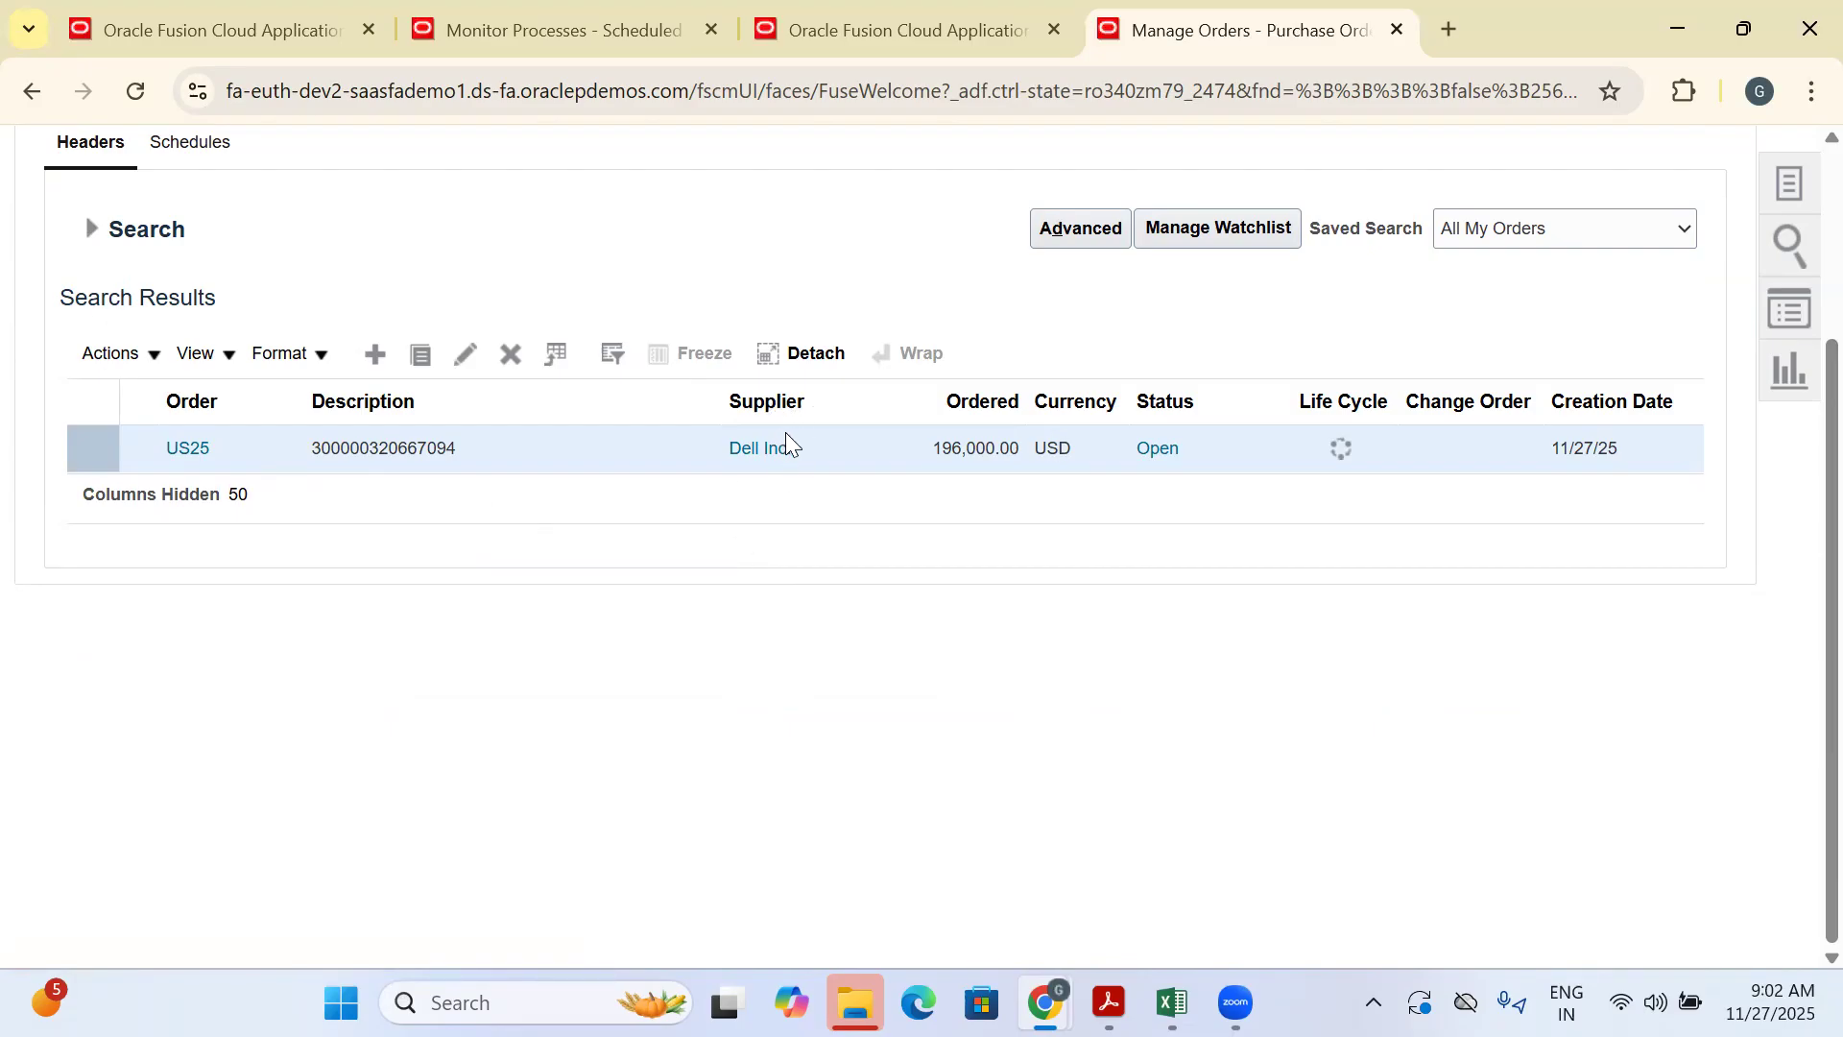
# Open the purchase order found for Dell Inc. and examine its description, requisition, source agreement and terms
pyautogui.click(196, 455)
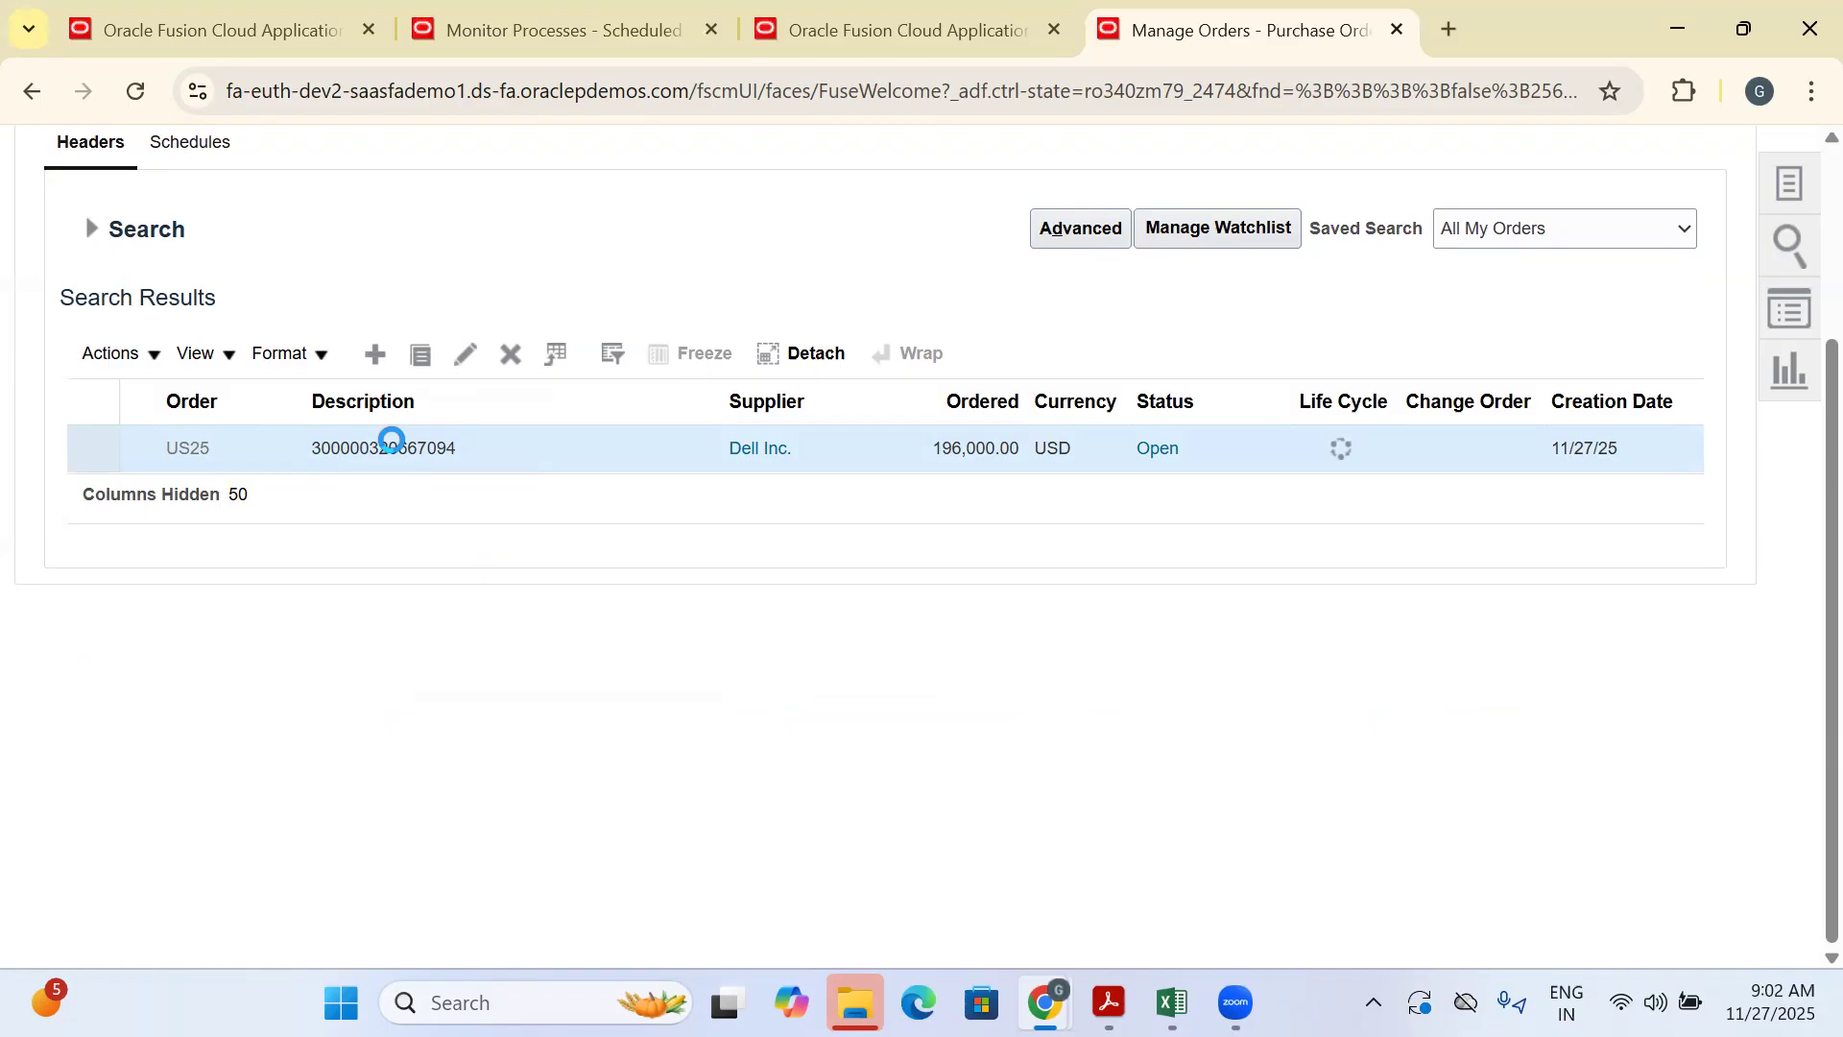
pyautogui.doubleClick(390, 448)
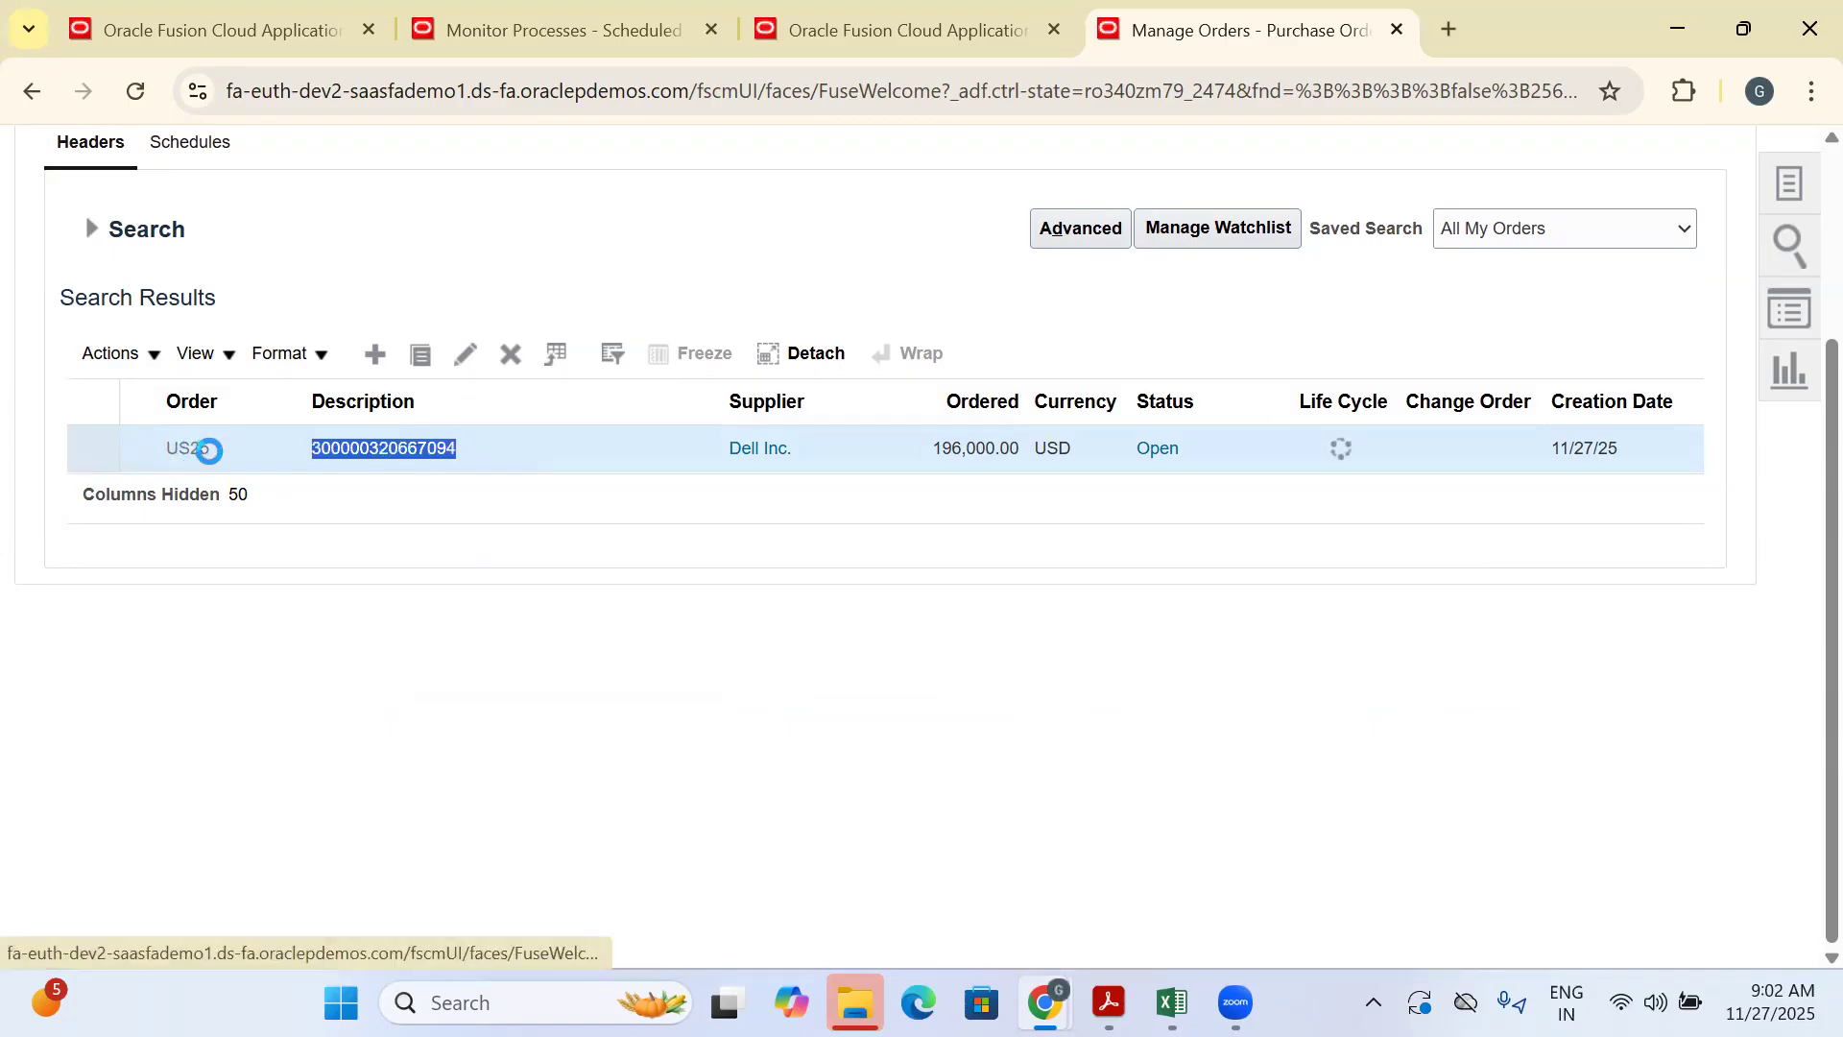
pyautogui.scroll(-3, 1238, 397)
pyautogui.moveTo(1263, 392); pyautogui.dragTo(1121, 408)
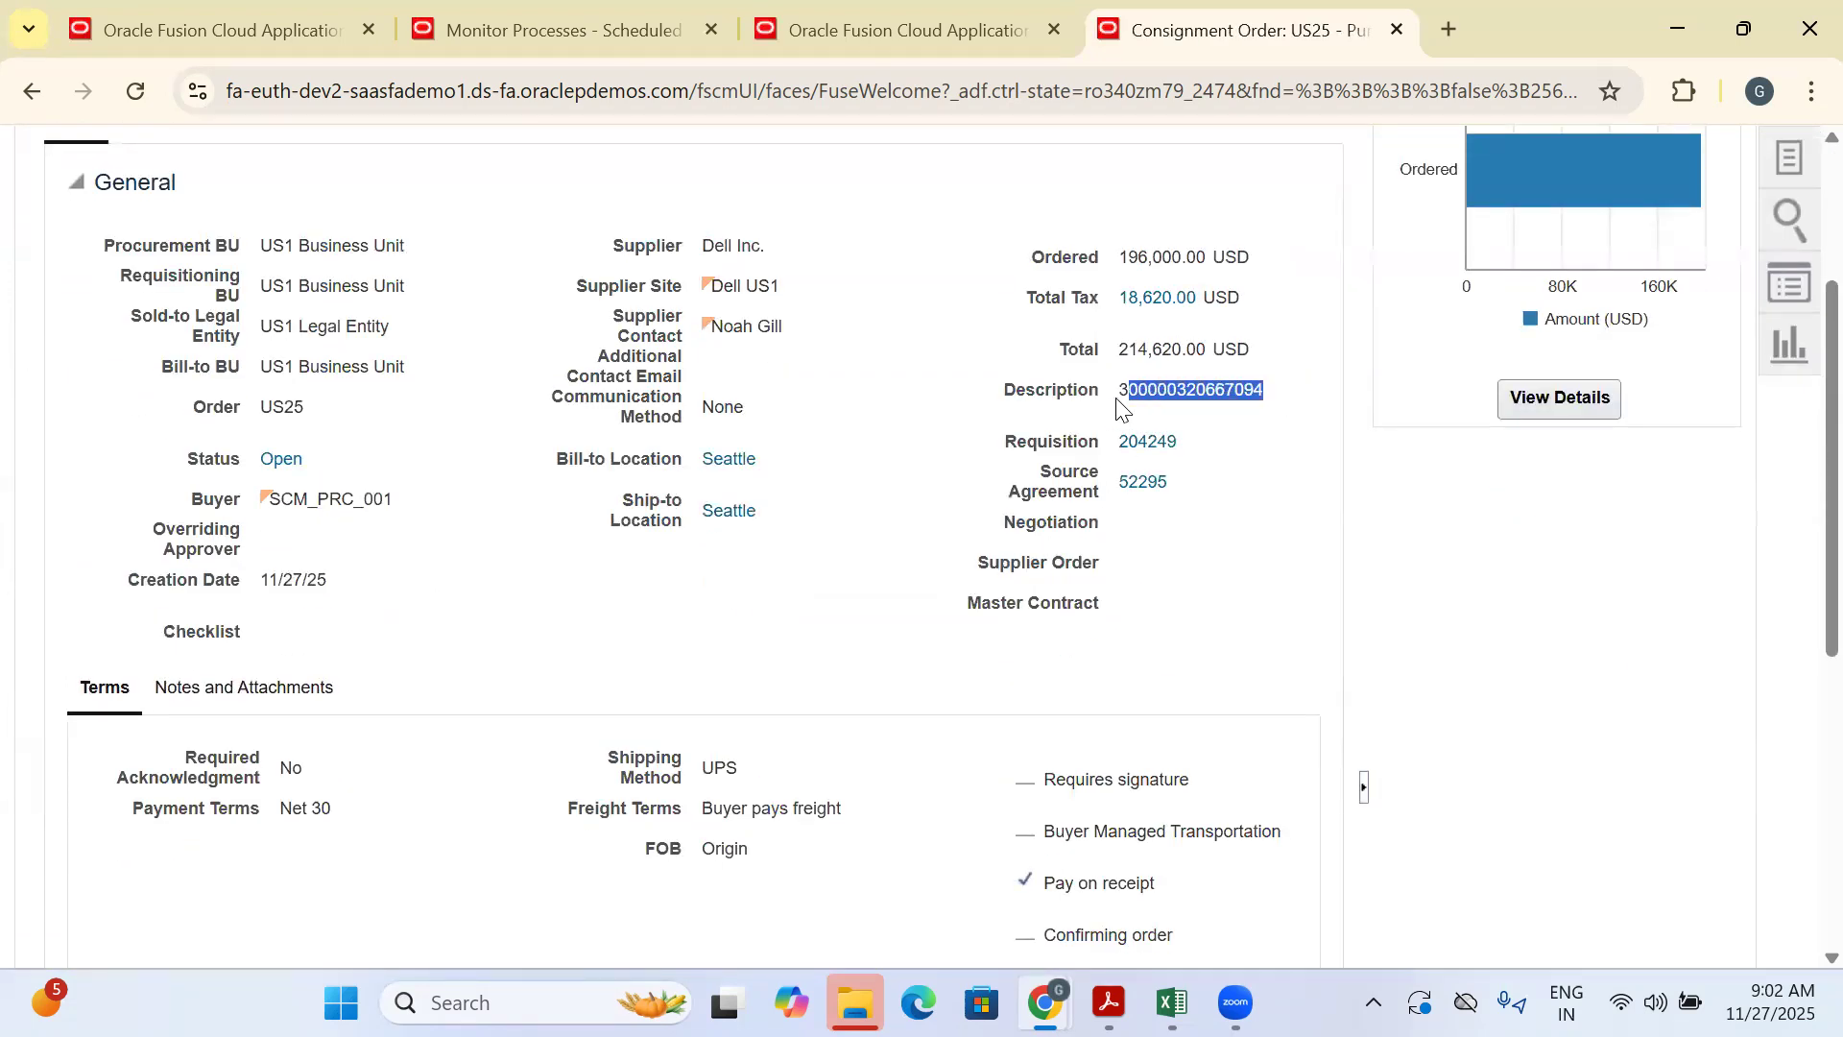
pyautogui.click(971, 457)
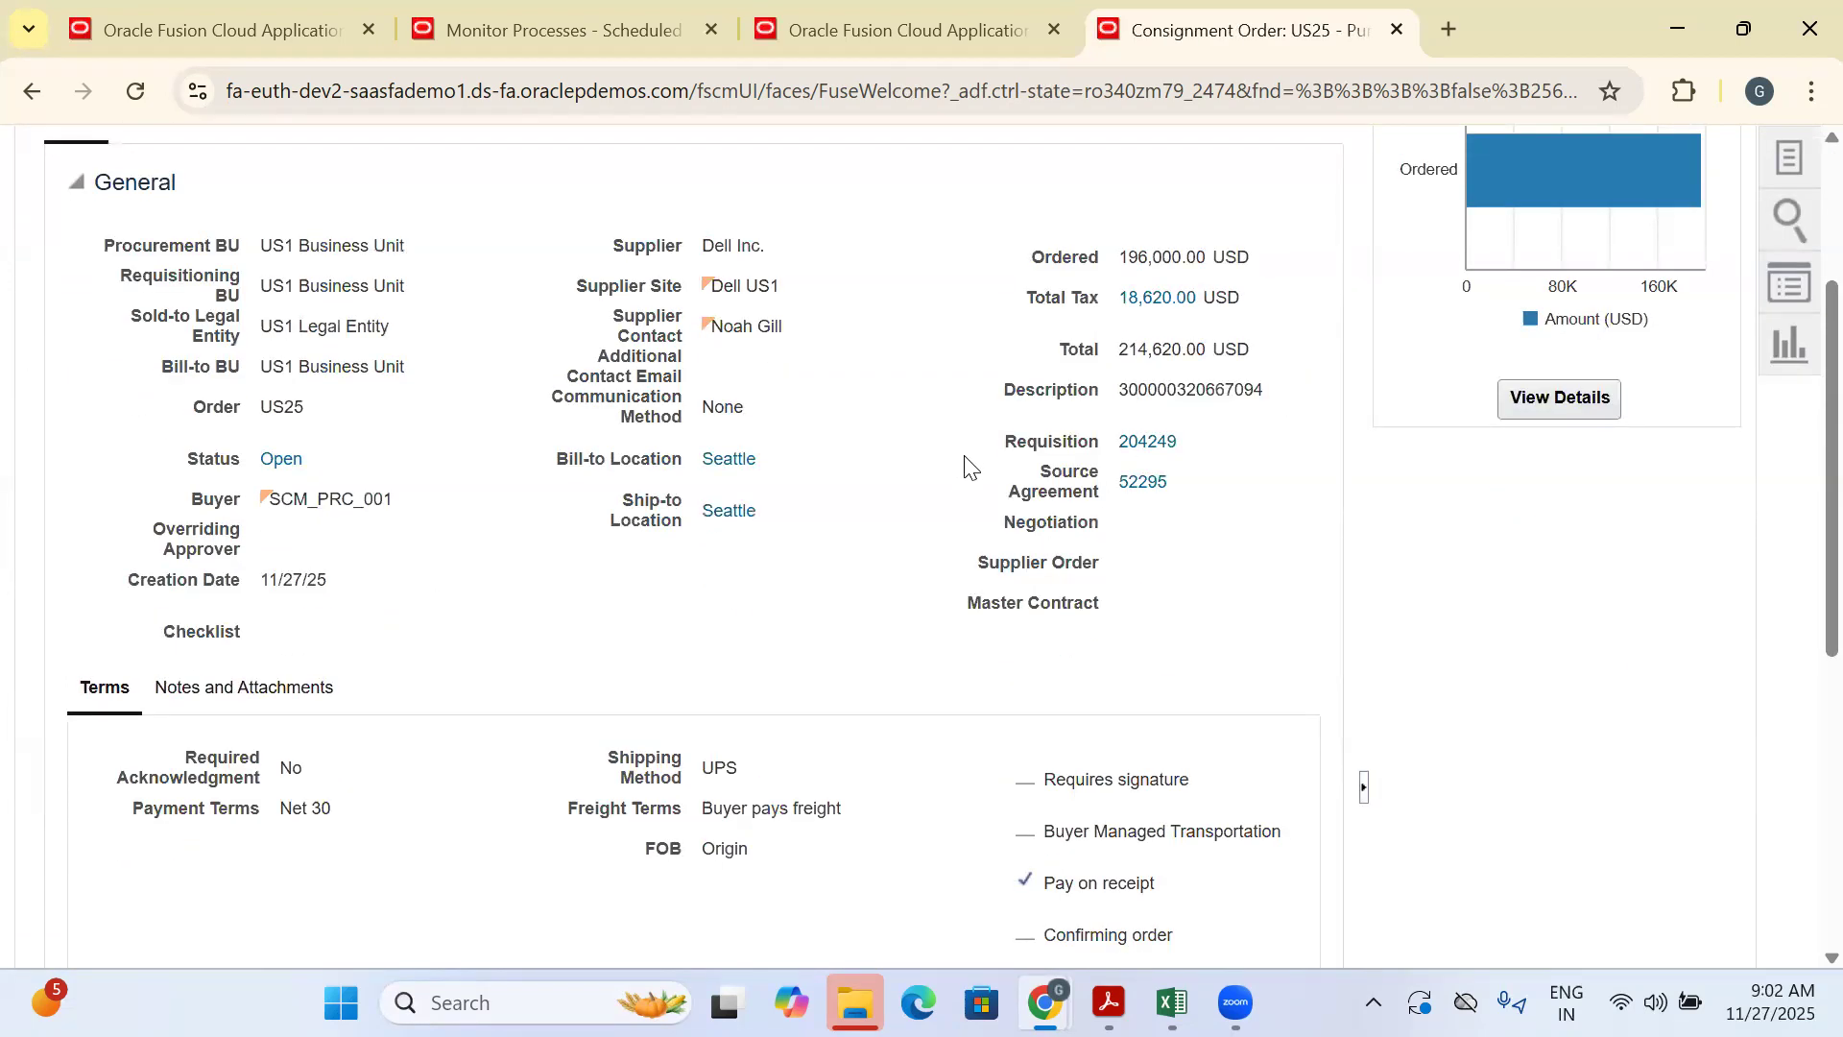
pyautogui.doubleClick(1155, 440)
pyautogui.moveTo(1179, 486); pyautogui.dragTo(1120, 487)
pyautogui.click(935, 481)
pyautogui.scroll(-6, 945, 482)
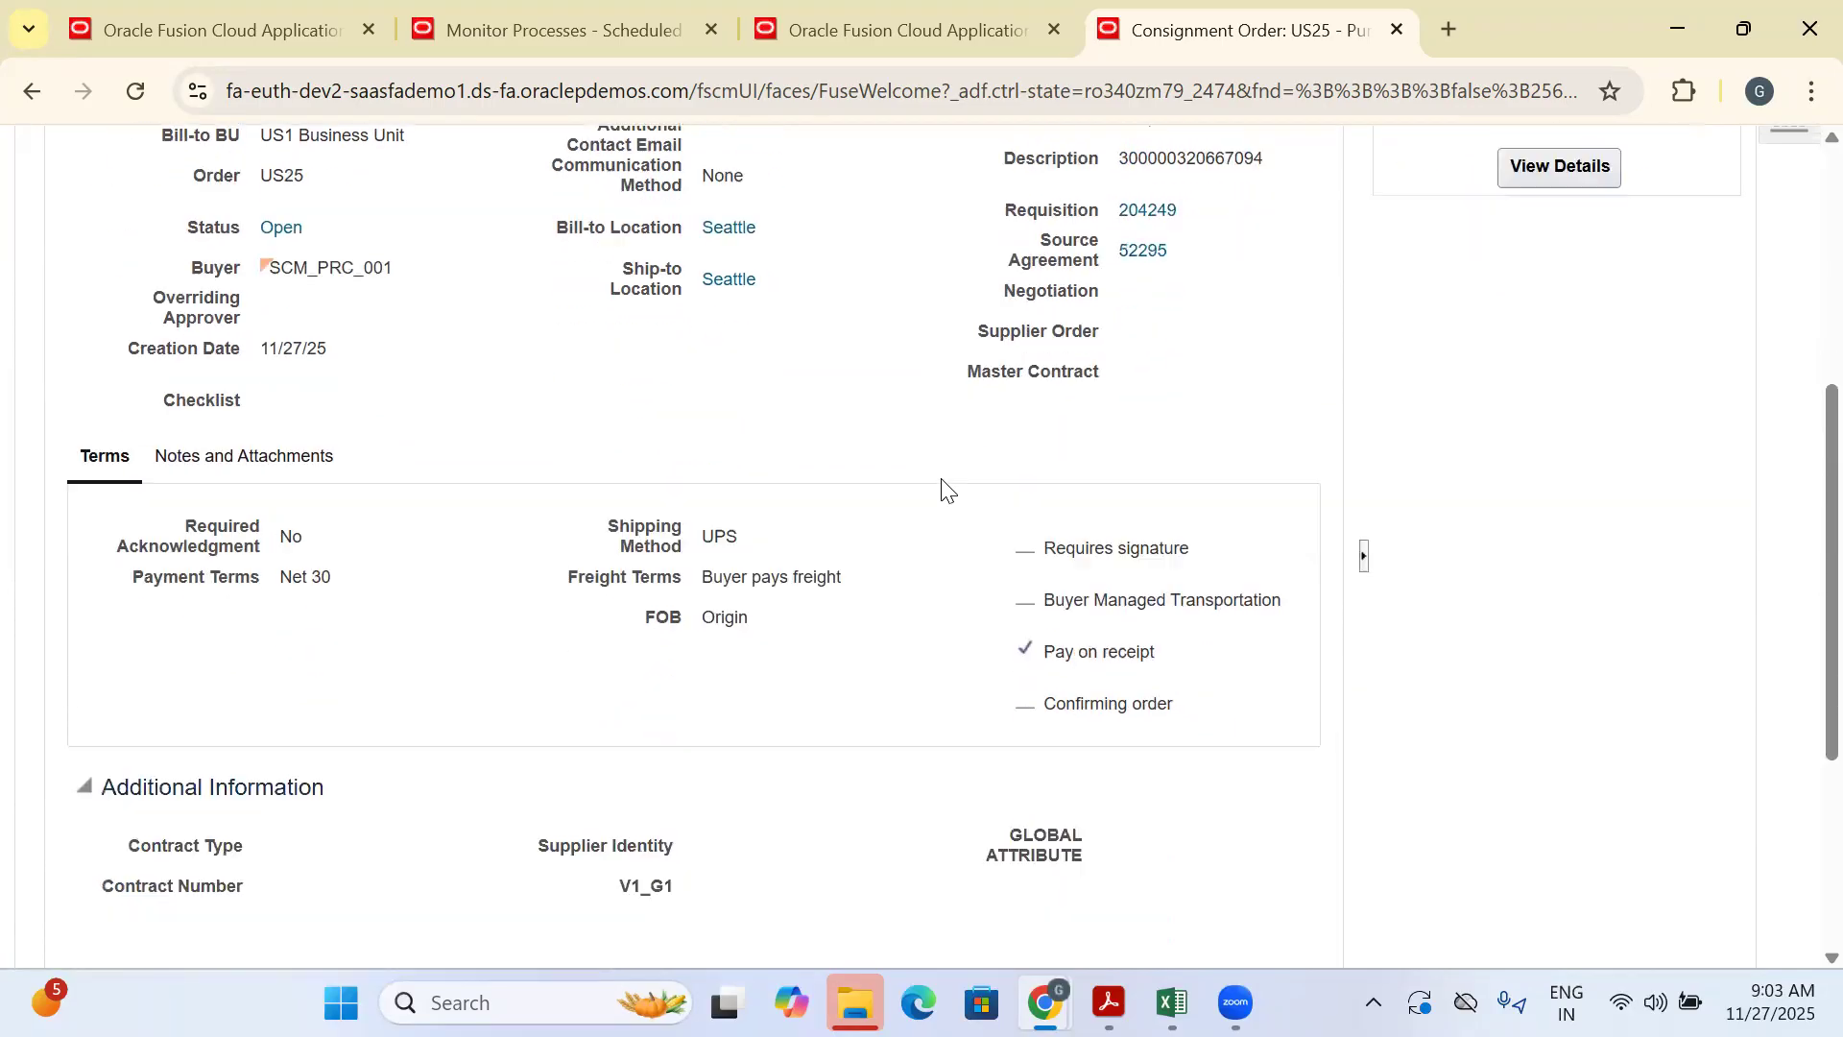
# Review the consignment order's general details and its iPhone 16 line, including the pricing columns
pyautogui.scroll(8, 941, 509)
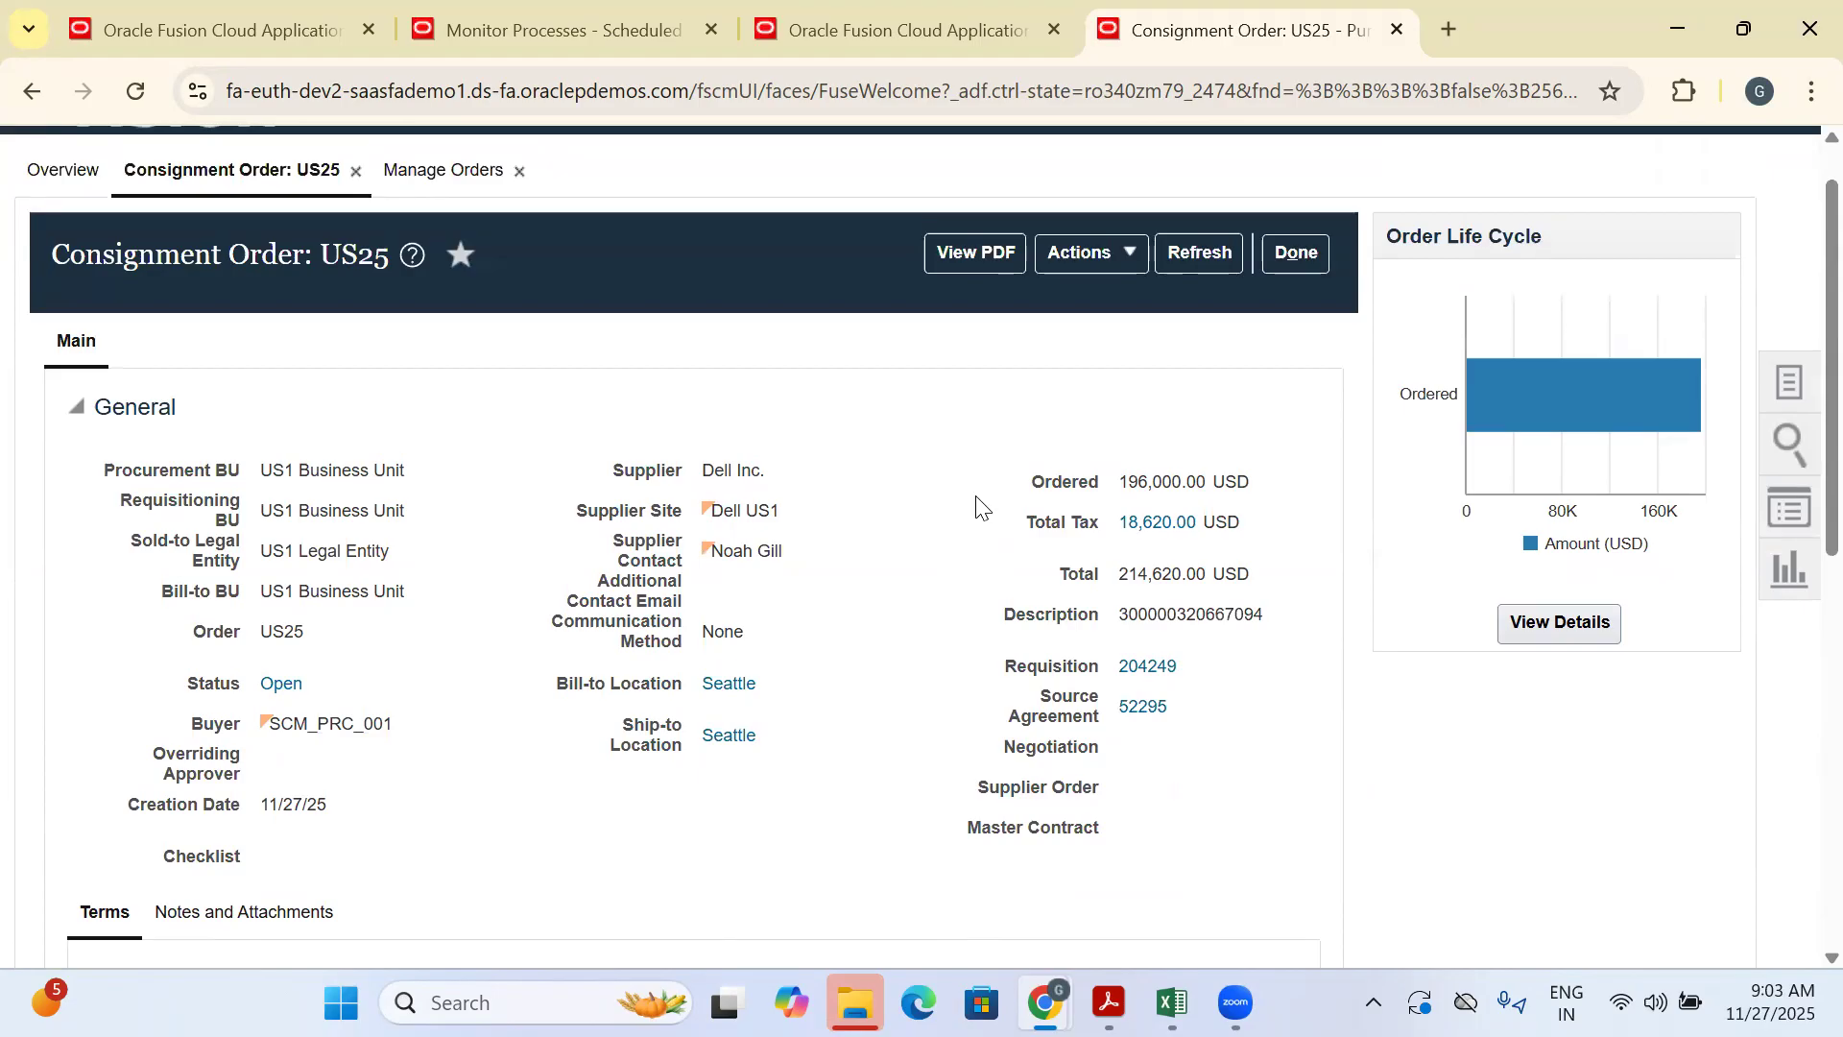
pyautogui.scroll(-2, 968, 497)
pyautogui.scroll(-1, 556, 570)
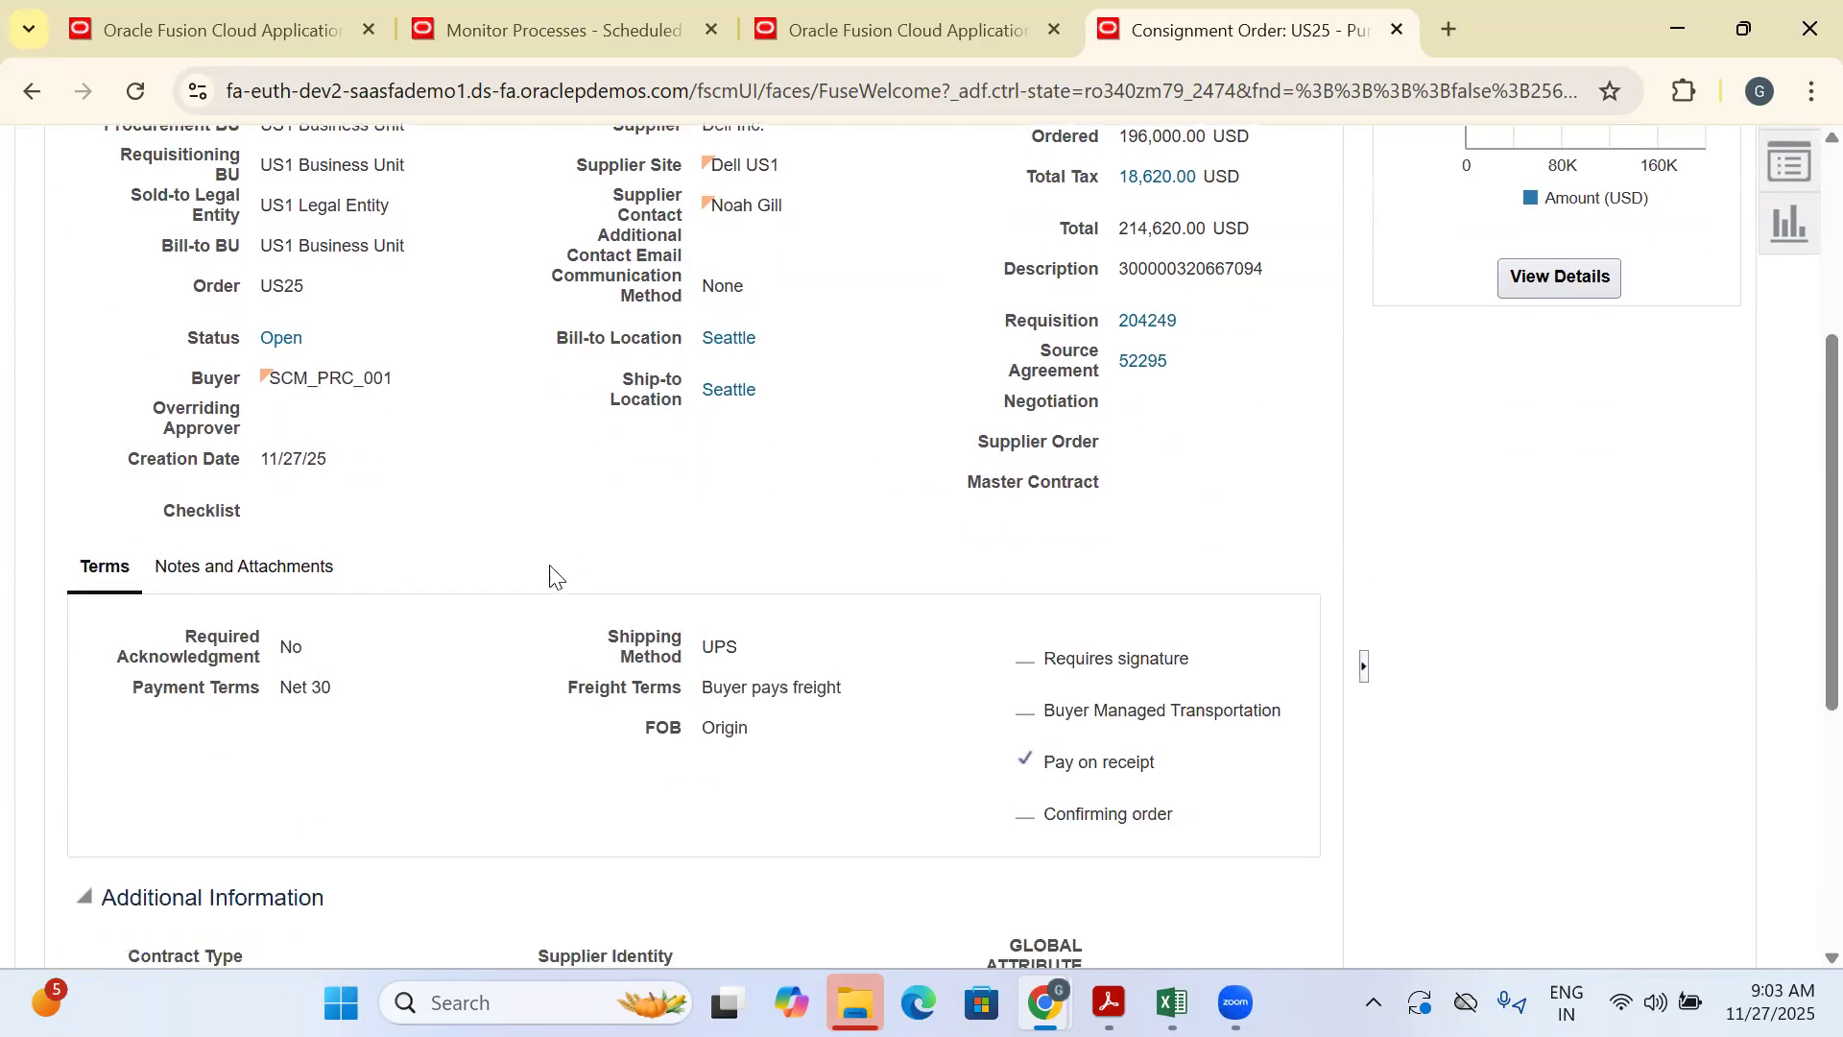
pyautogui.scroll(-5, 553, 573)
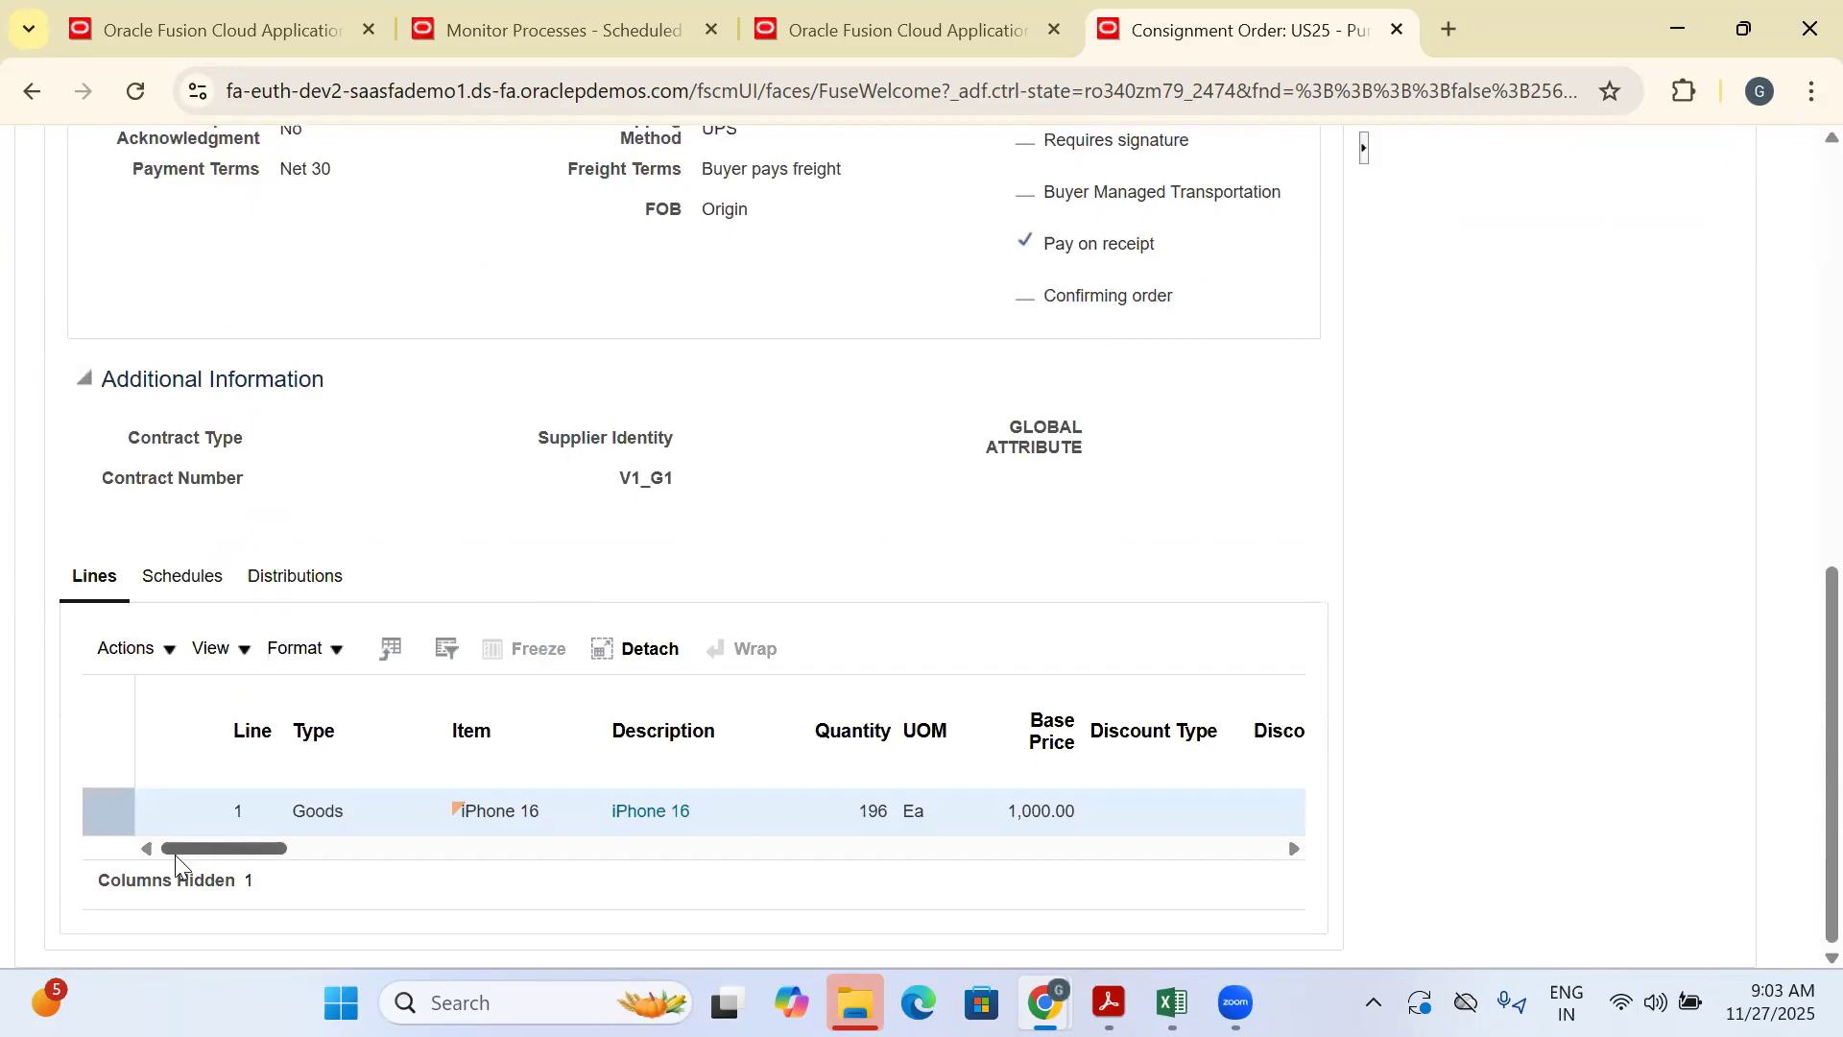
pyautogui.moveTo(249, 844); pyautogui.dragTo(335, 846)
pyautogui.scroll(5, 329, 453)
pyautogui.scroll(1, 329, 453)
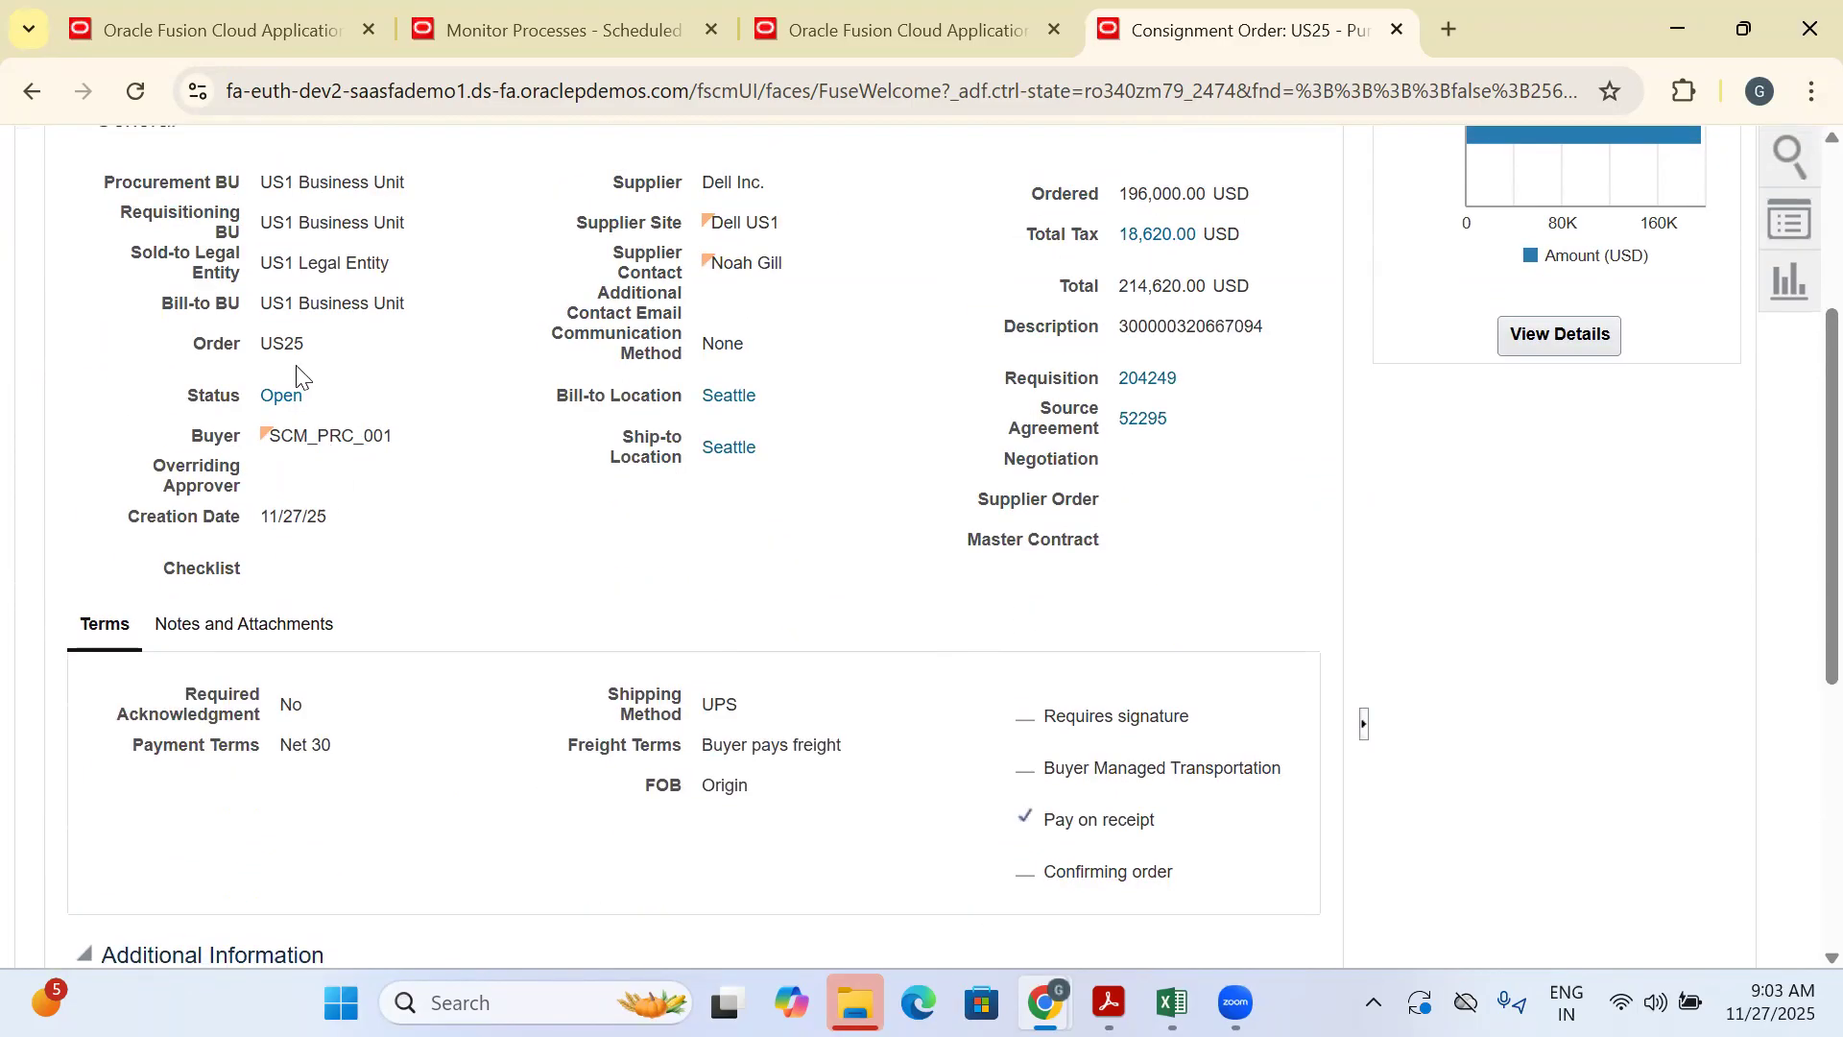
# Copy the order number from the consignment order's general details
pyautogui.scroll(1, 307, 369)
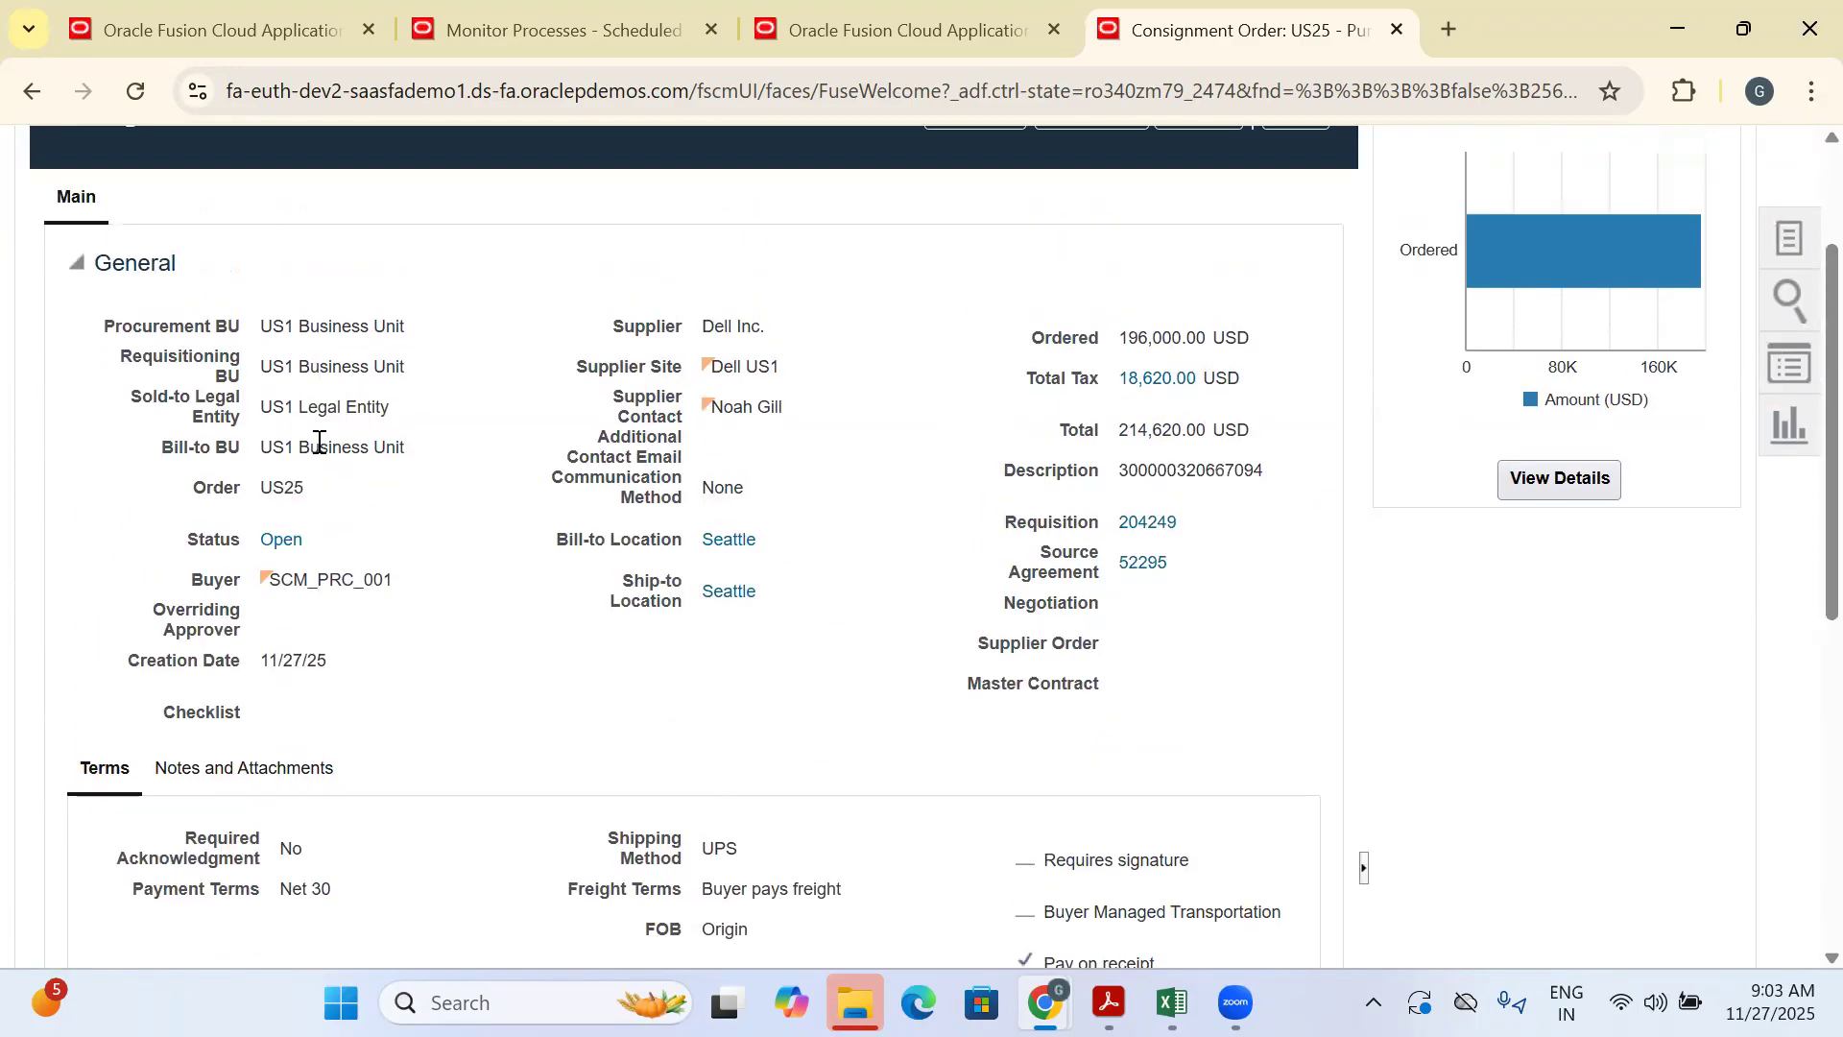
pyautogui.moveTo(320, 486); pyautogui.dragTo(252, 487)
pyautogui.hotkey('ctrl', 'c')
# Switch to the Excel workbook and complete C705 as "Process Requisation lines to PO(If Agreement Exist, no need this process)"
pyautogui.click(1172, 1002)
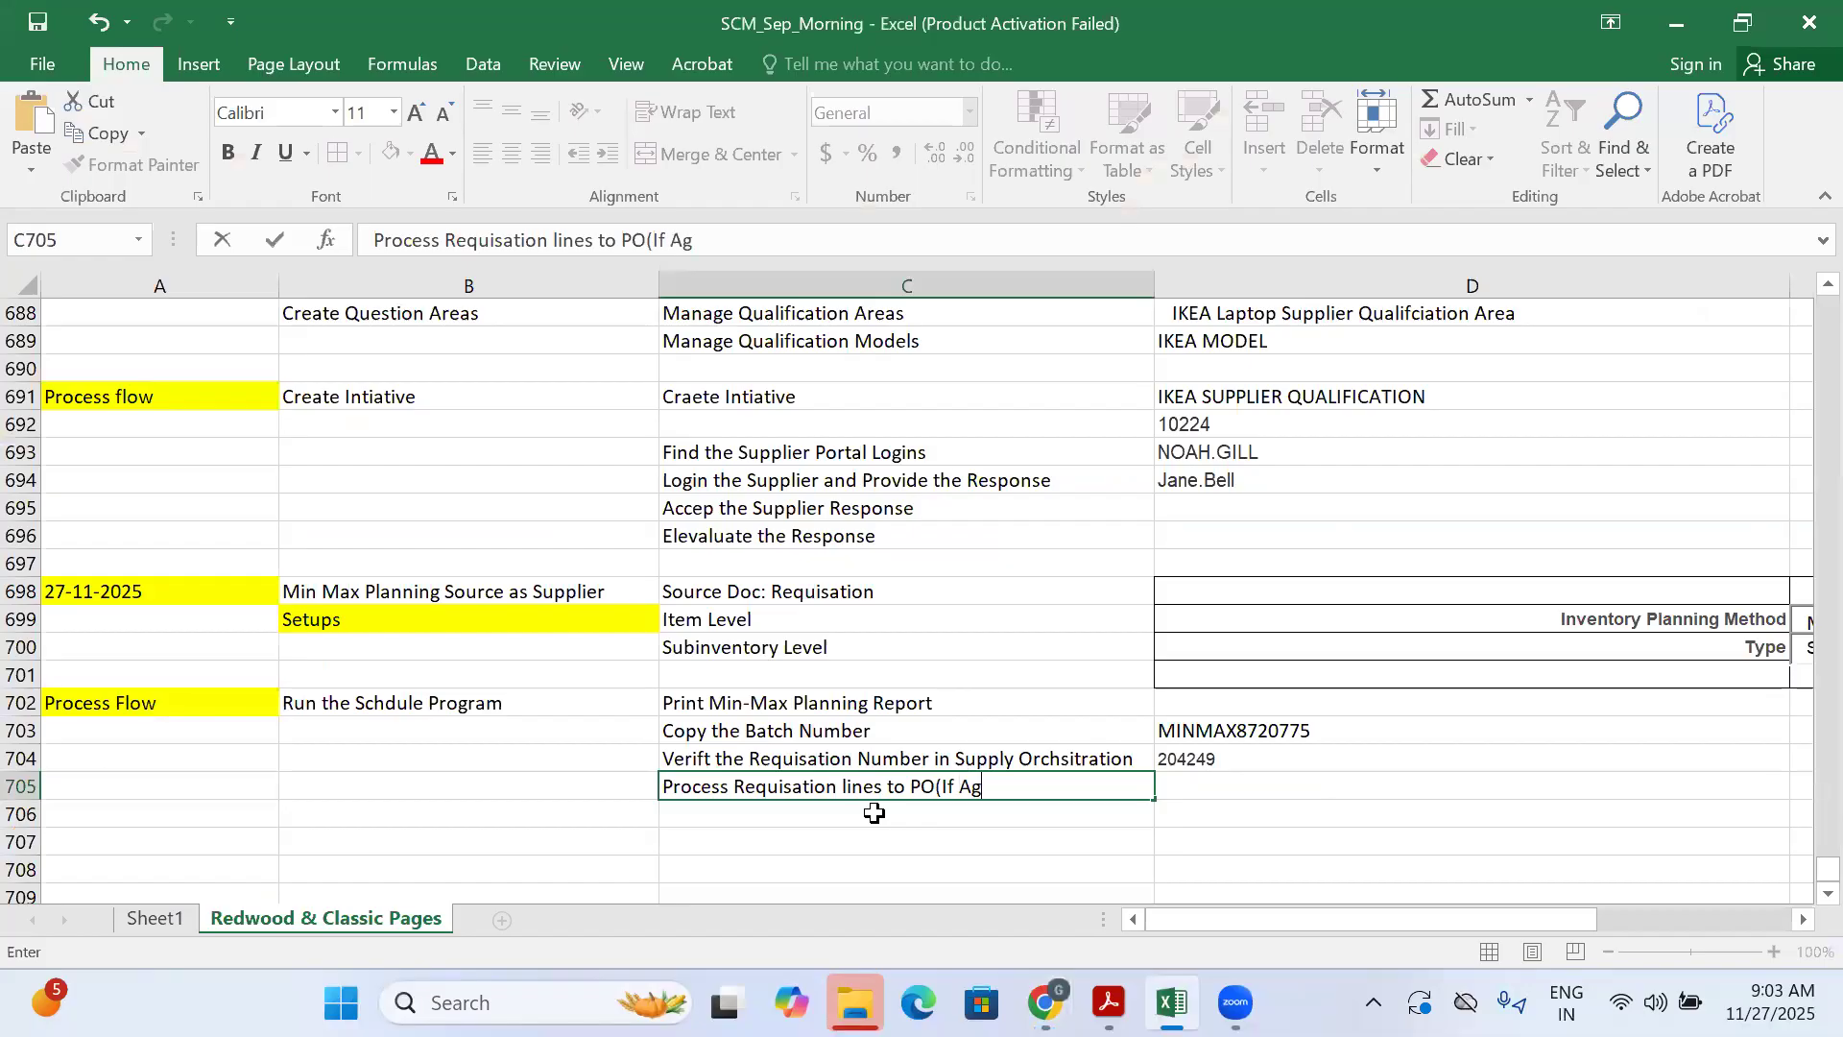
pyautogui.write('ement Exist, no need this process')
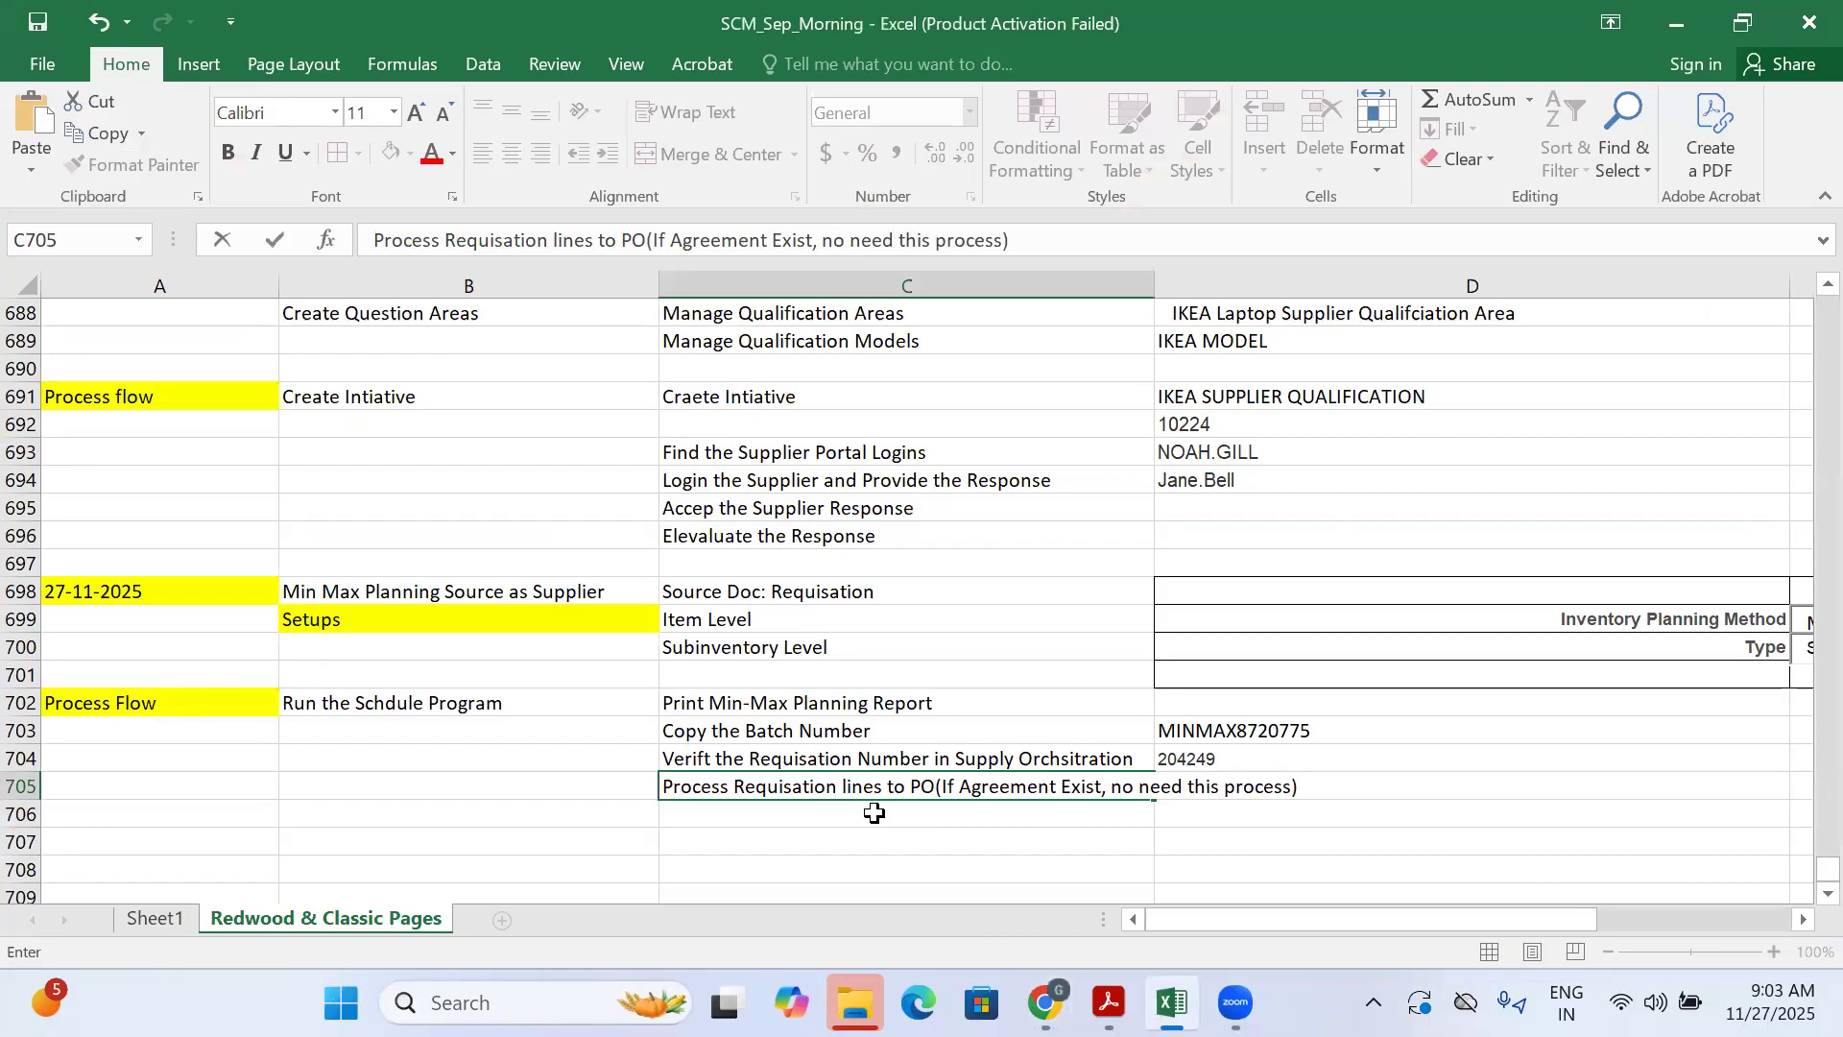
pyautogui.press('Return')
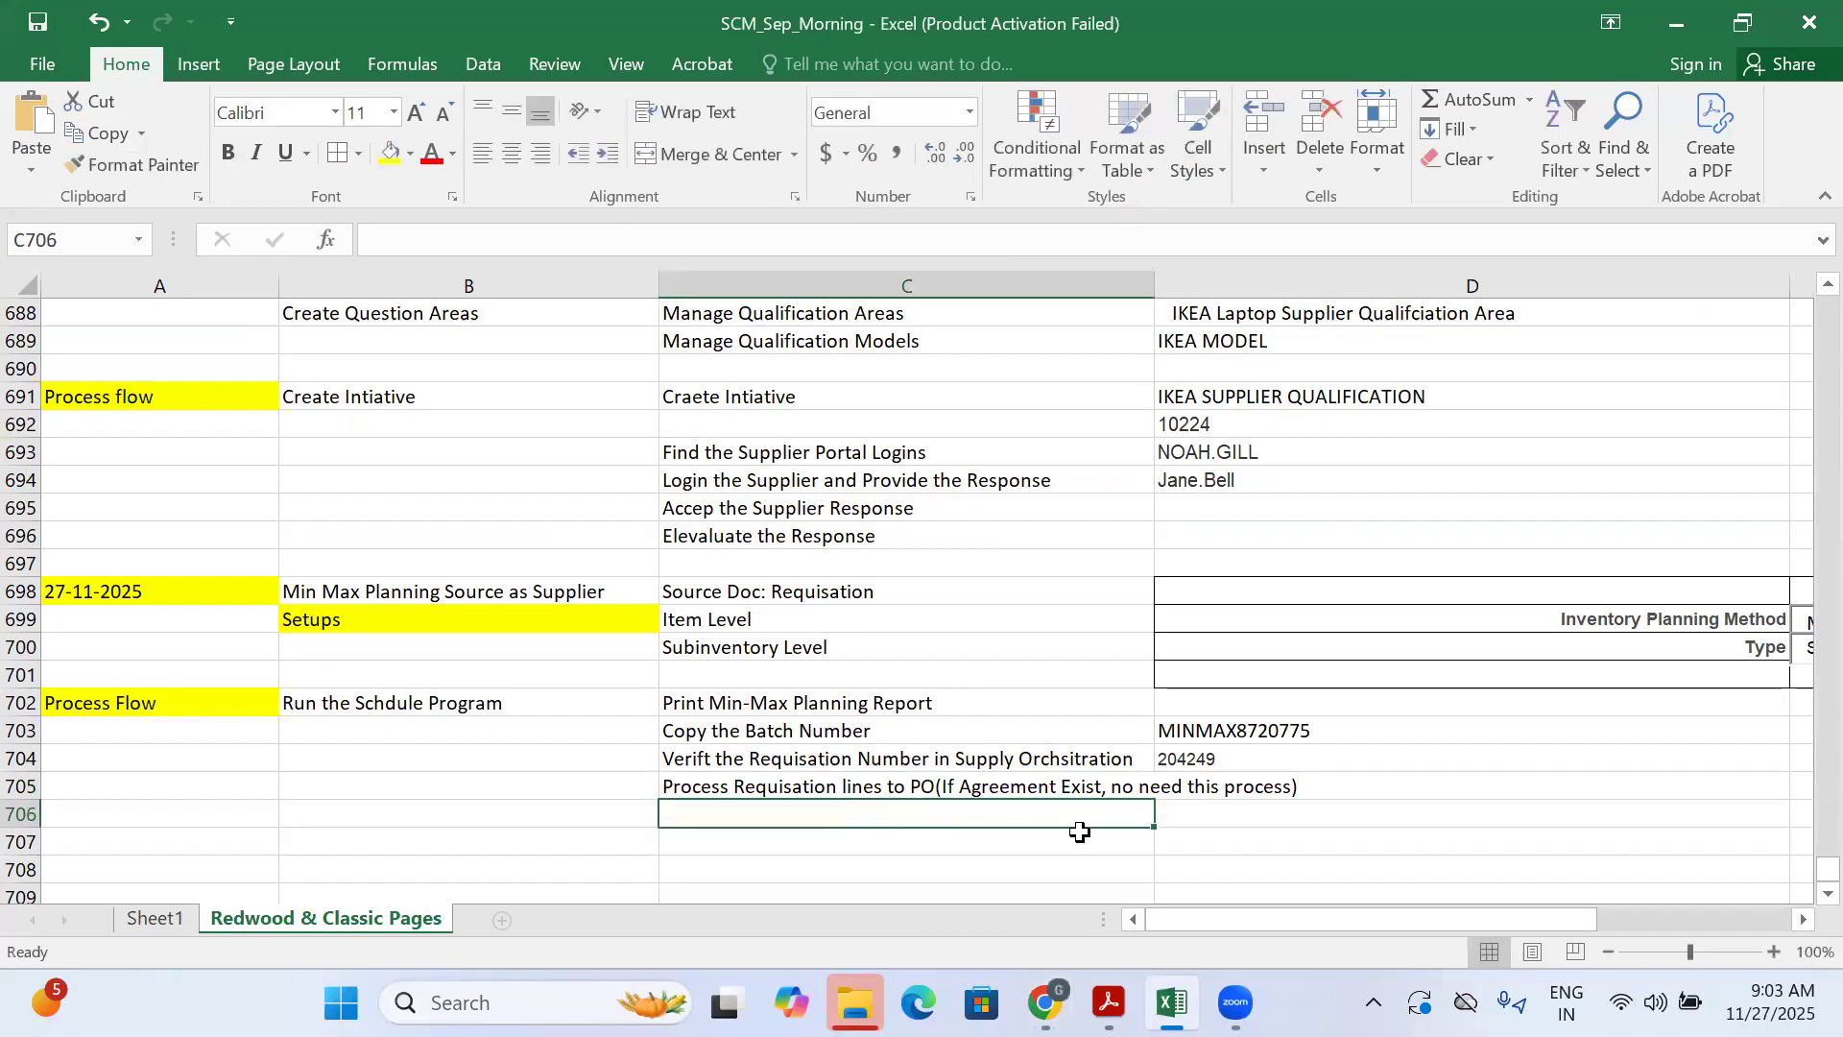
# Enter "Copy the PO Number" in C706, paste the copied order number into D706, and enlarge its font to size 10
pyautogui.write('Copy the PO Number')
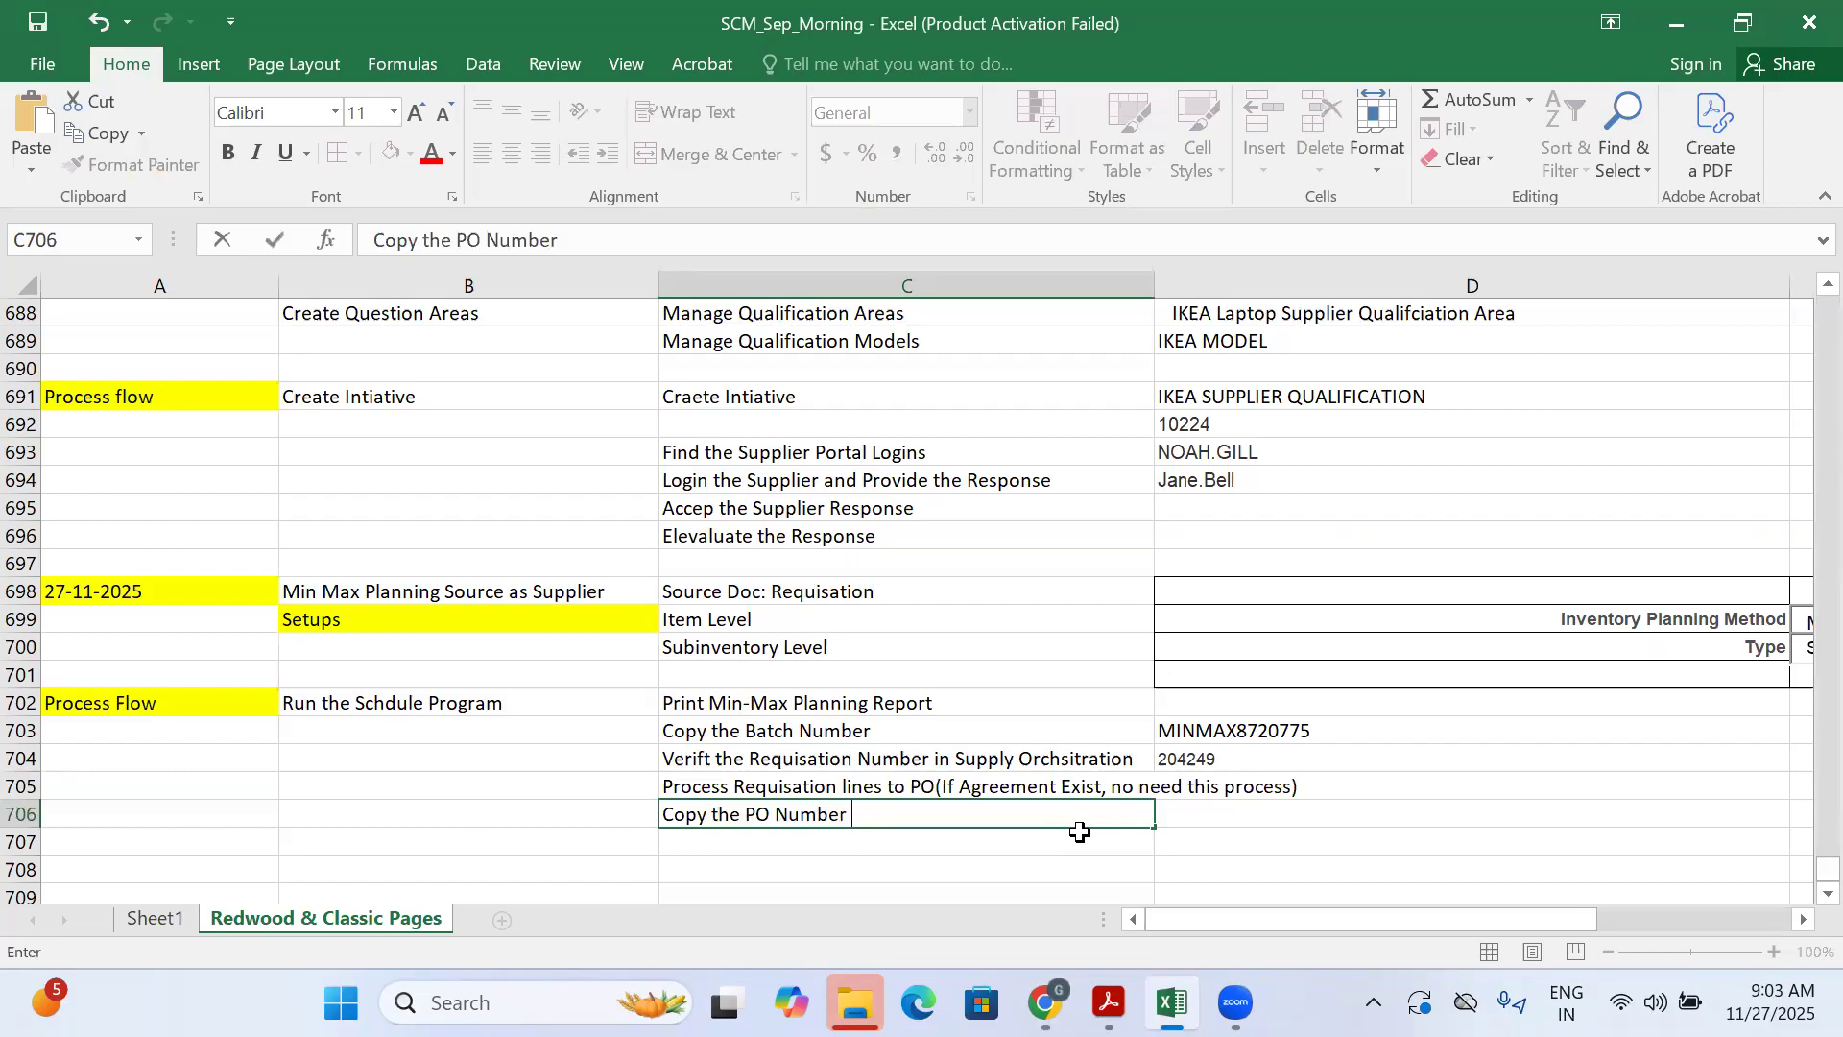
pyautogui.press('Tab')
pyautogui.hotkey('ctrl', 'v')
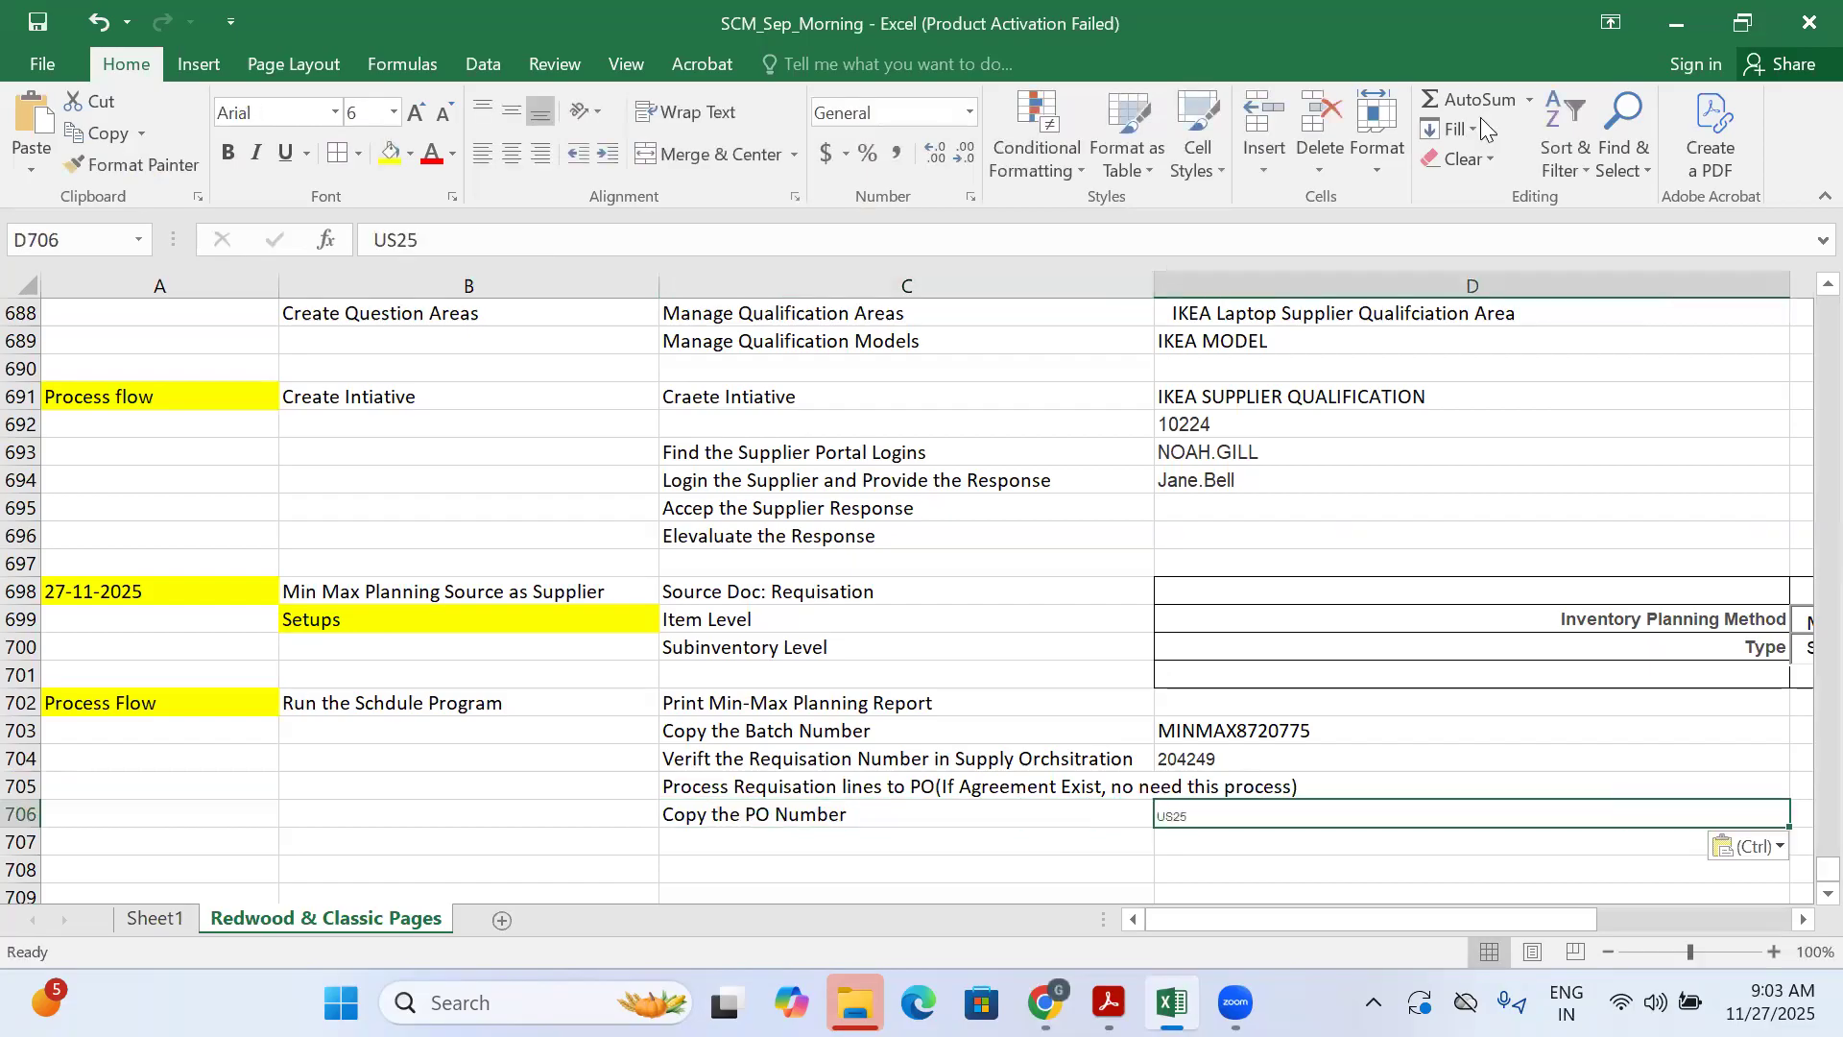
pyautogui.click(410, 113)
pyautogui.click(411, 113)
pyautogui.click(410, 113)
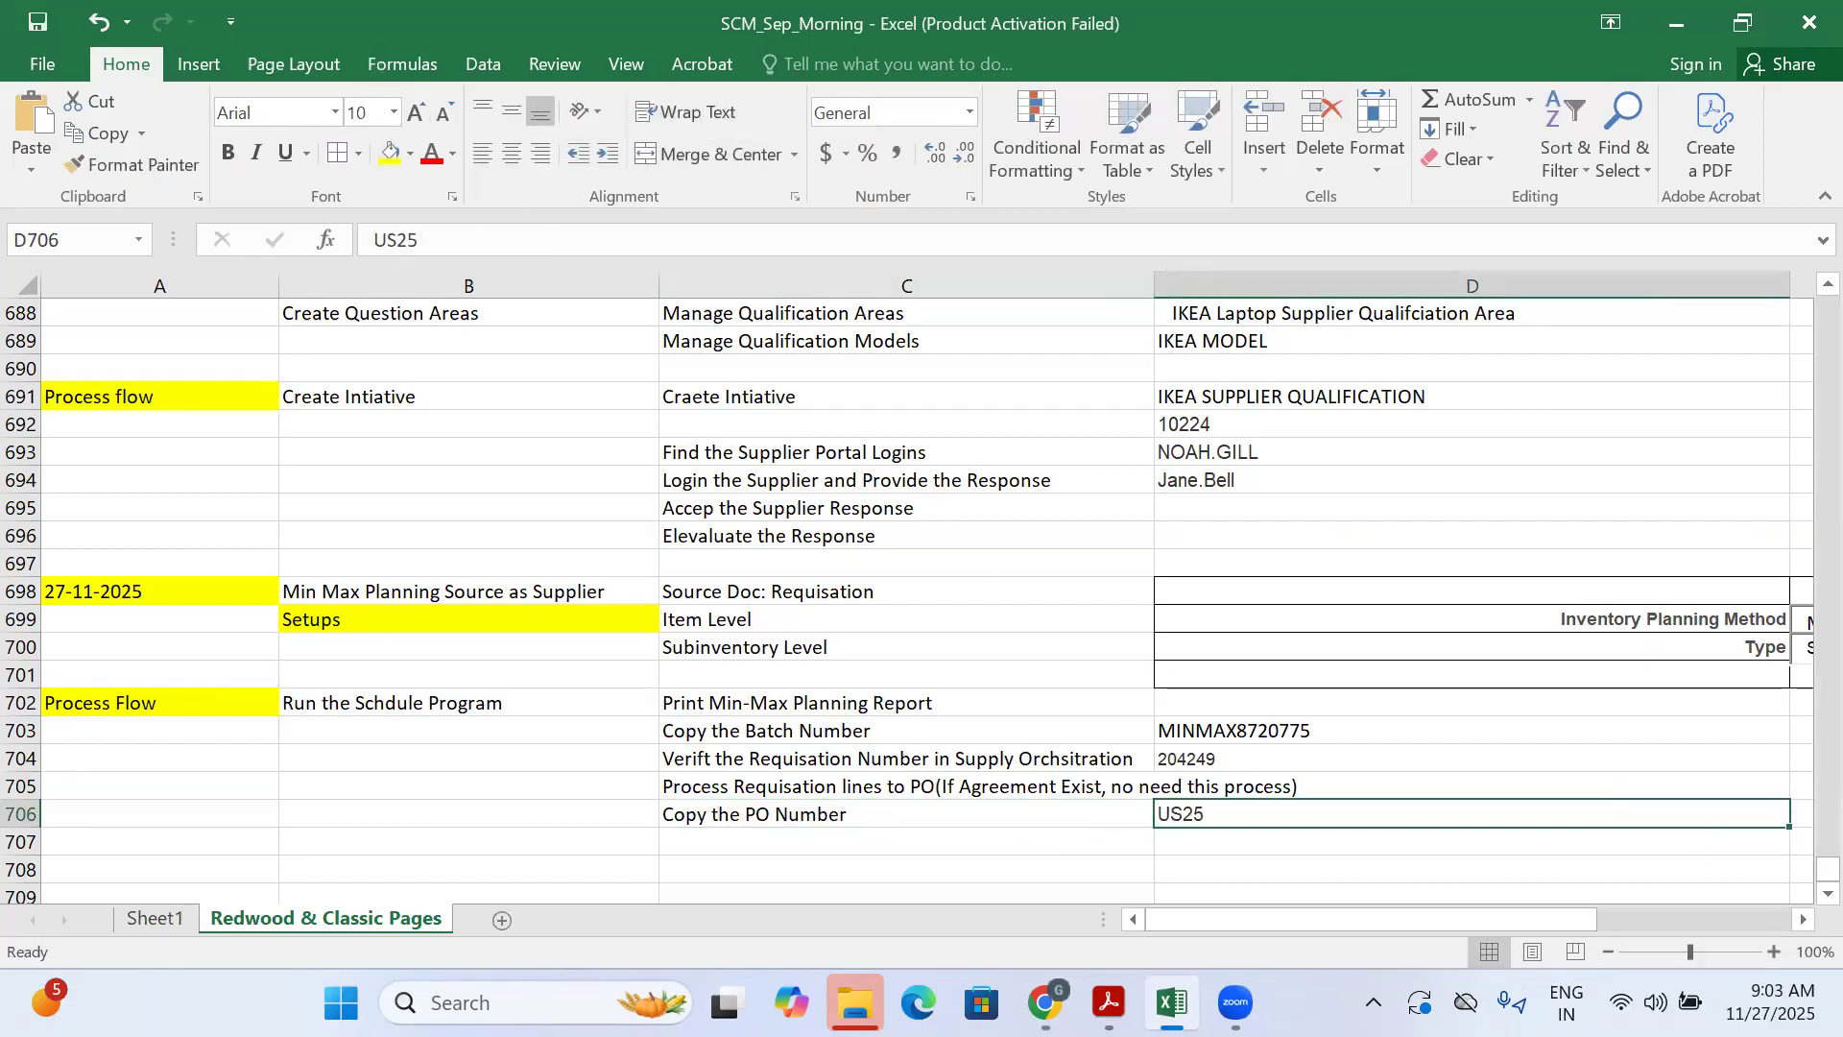
# Switch back to the consignment order in the browser and look over its terms and order line
pyautogui.moveTo(1044, 1002)
pyautogui.click(822, 833)
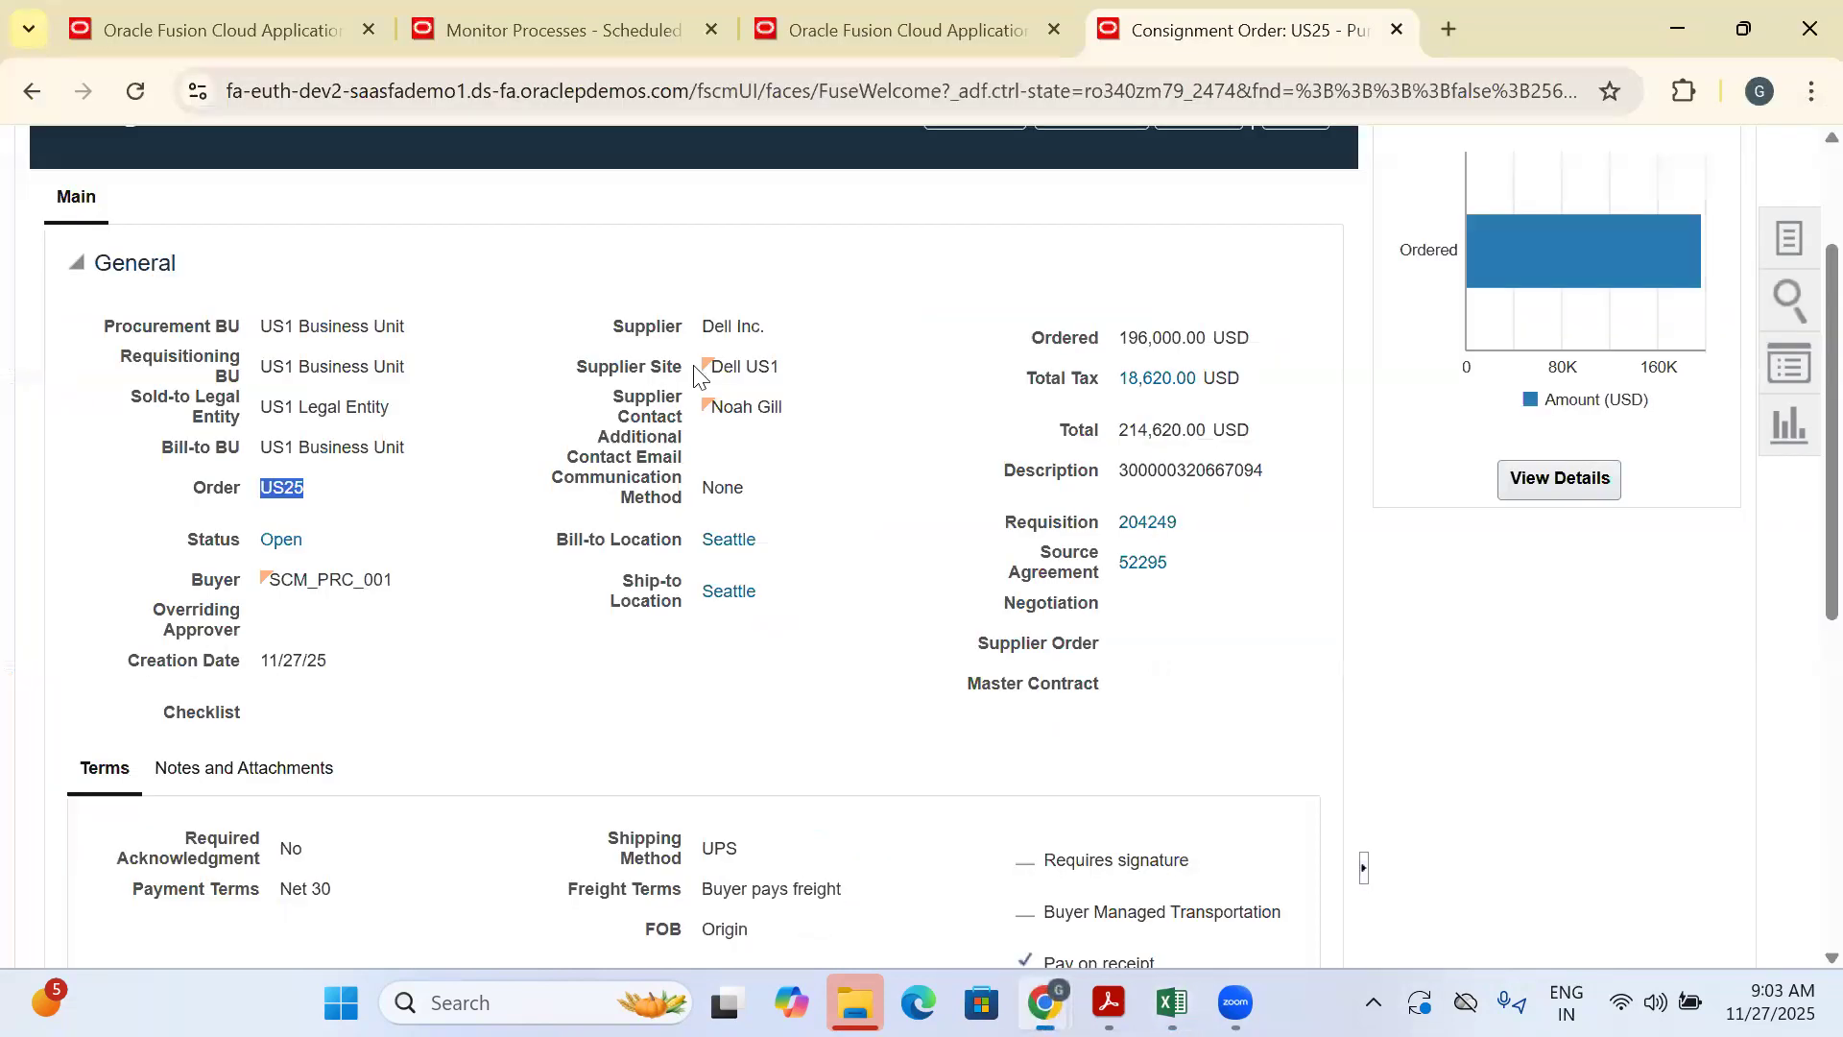
pyautogui.scroll(-10, 368, 693)
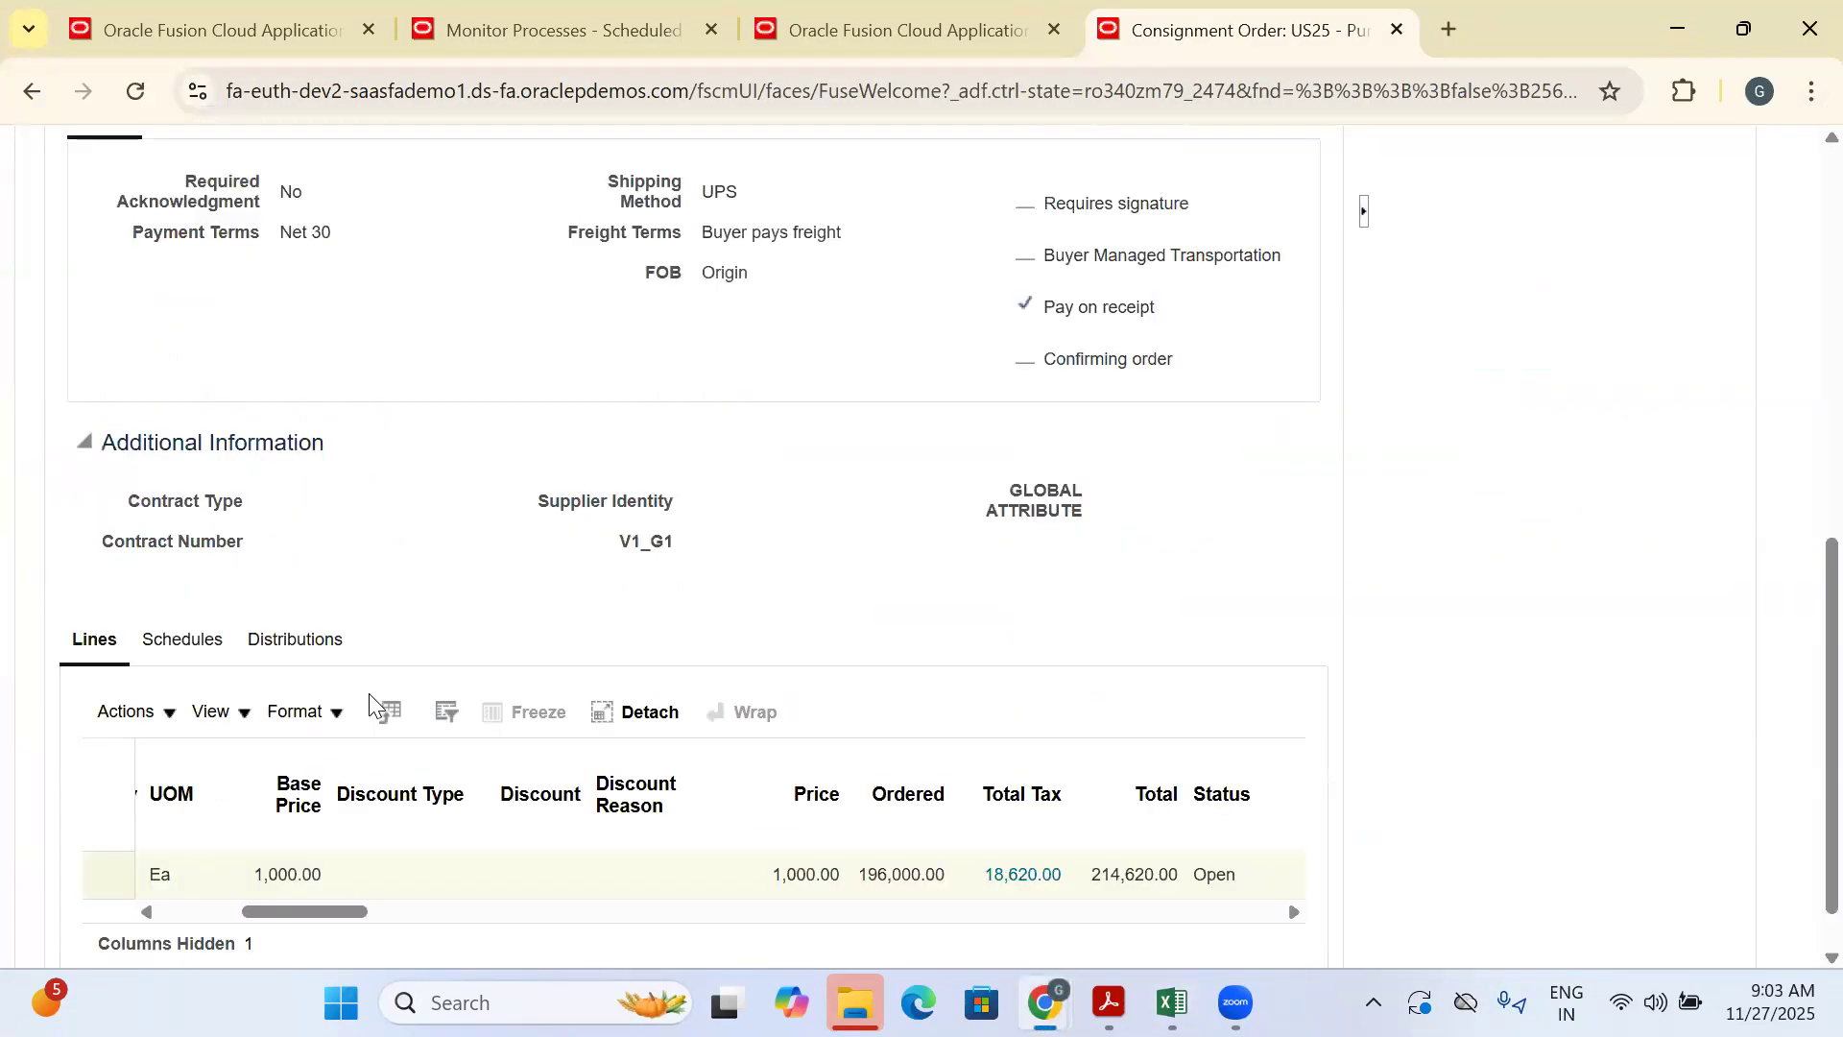
pyautogui.scroll(5, 774, 576)
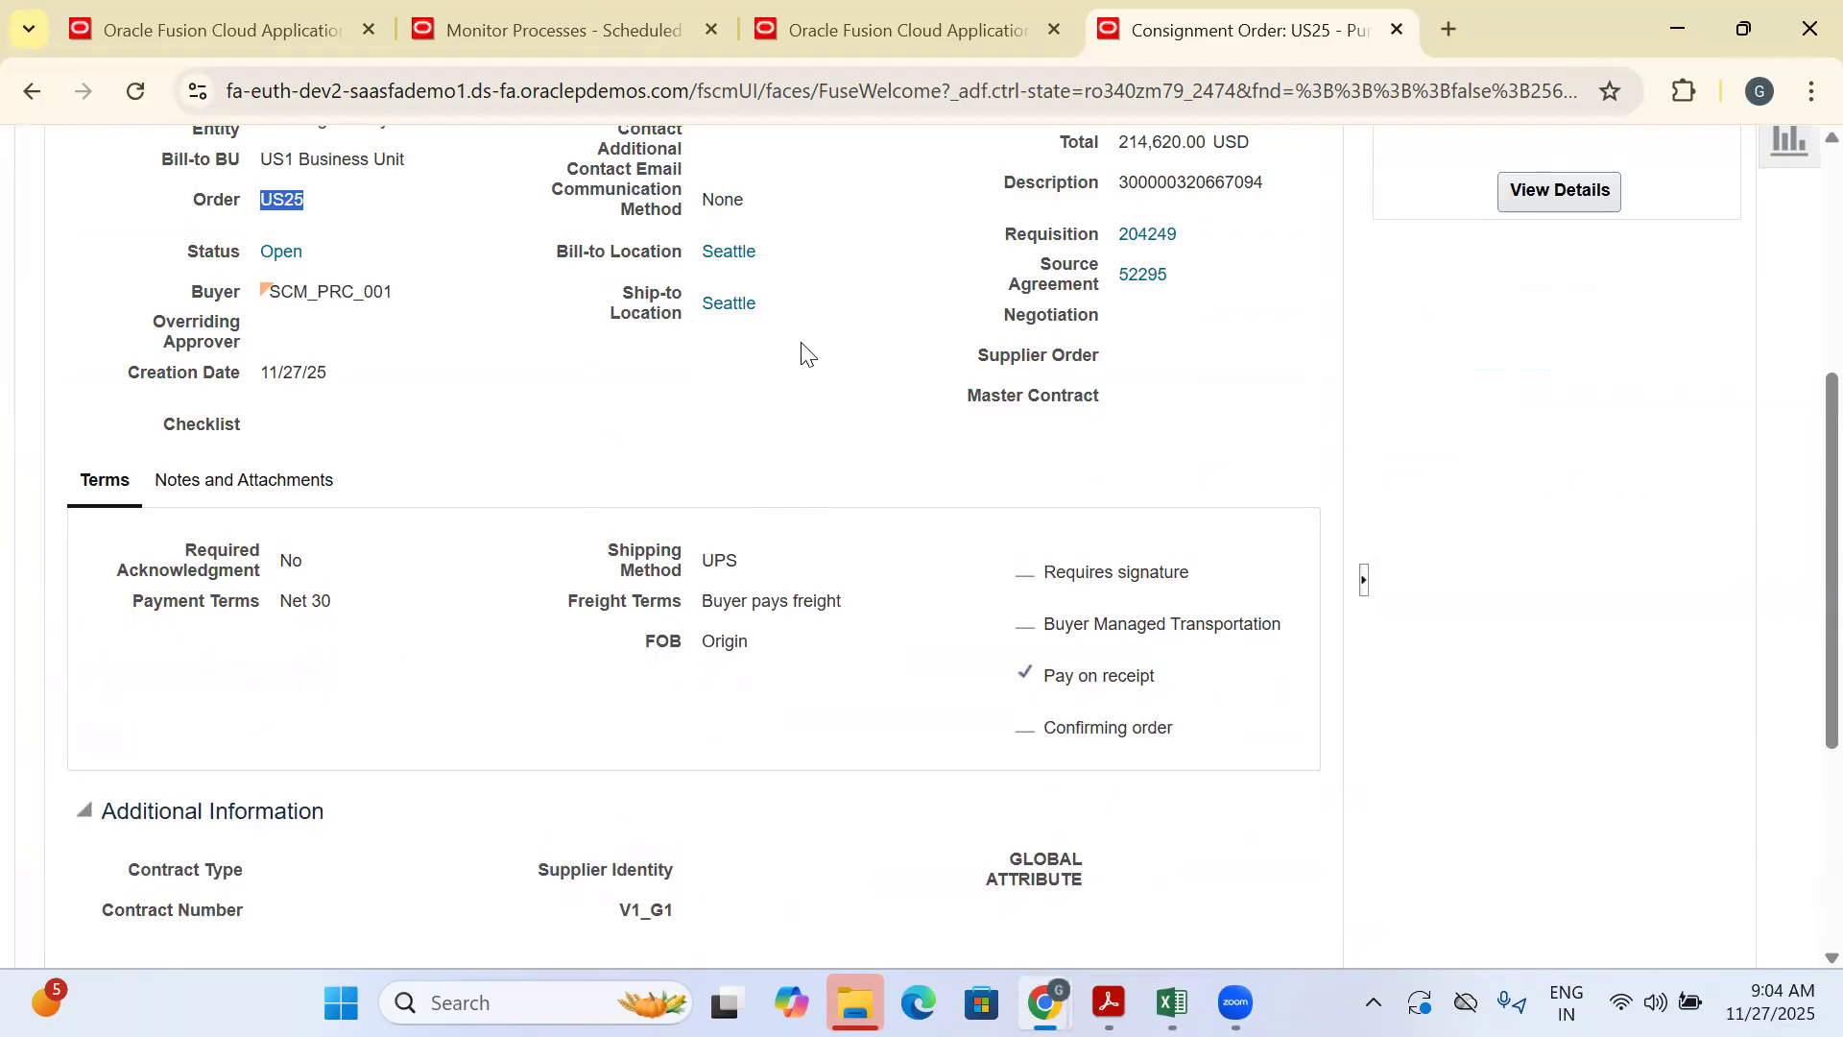
pyautogui.scroll(5, 1344, 307)
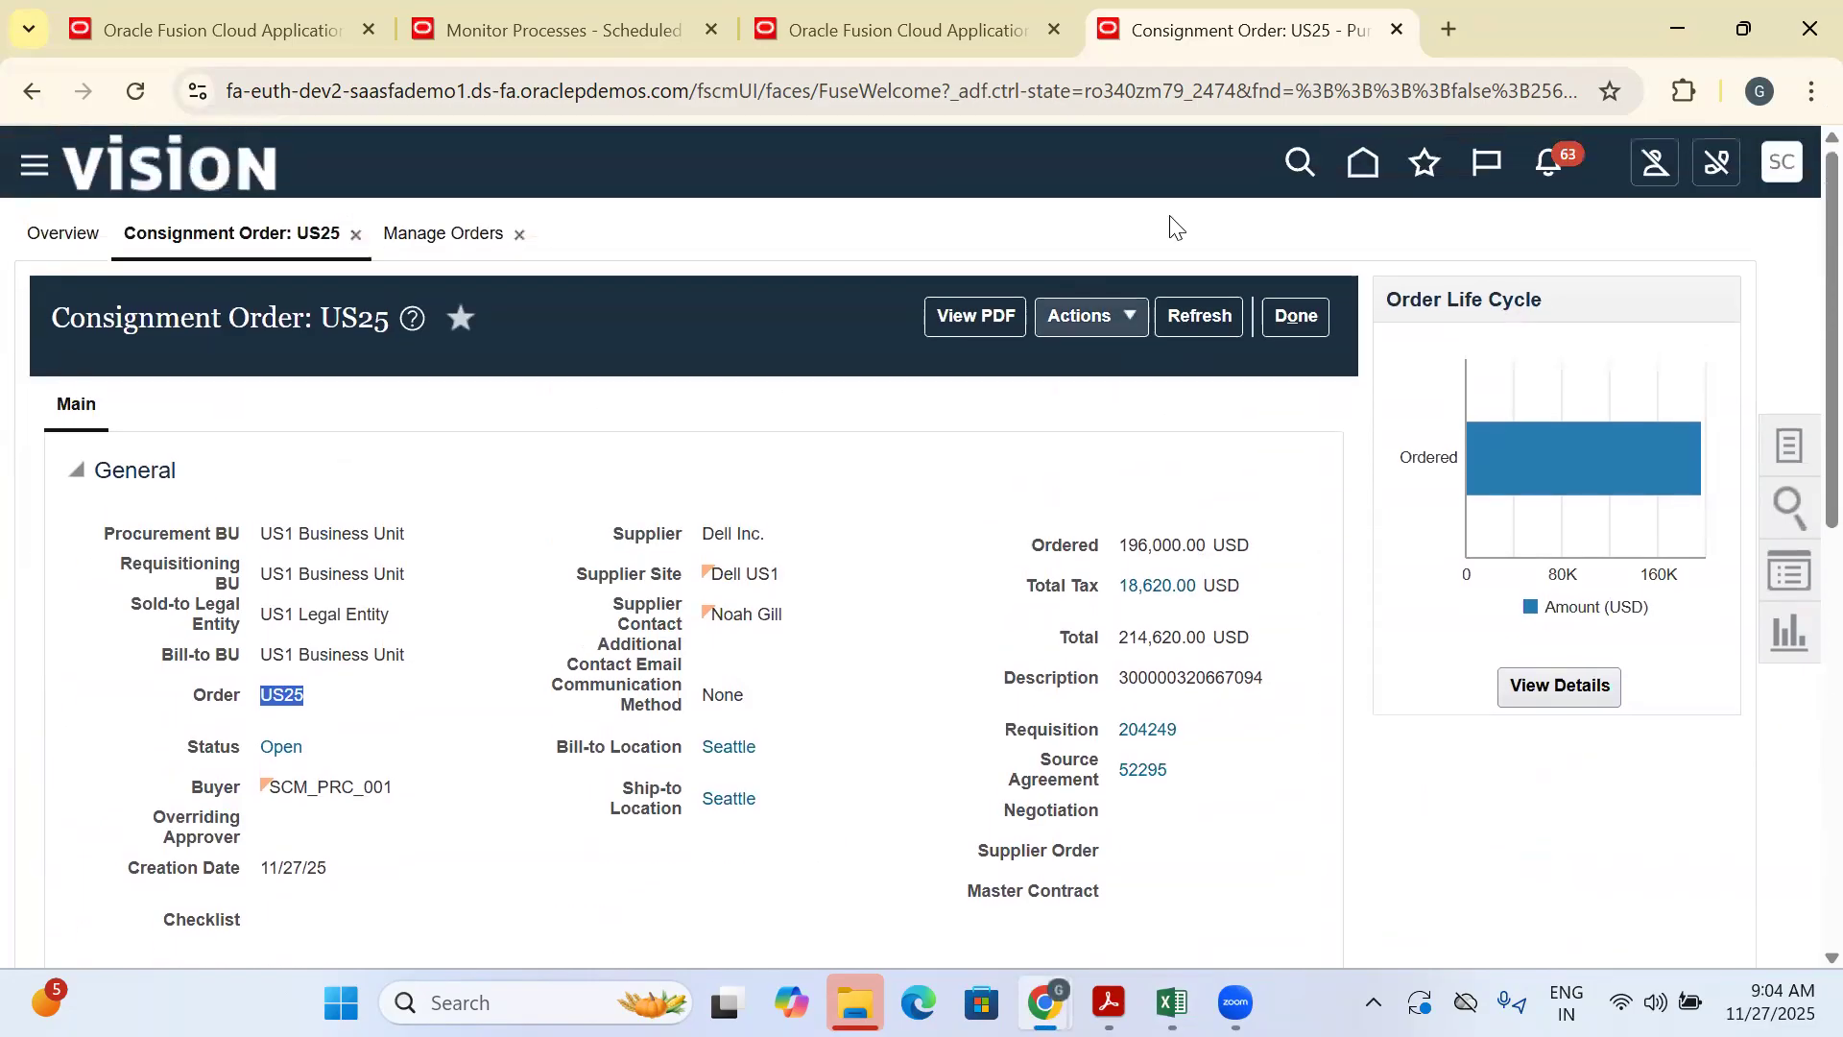
# Return to the home page and open Inventory Management (Classic) from the Supply Chain Execution apps
pyautogui.click(1364, 161)
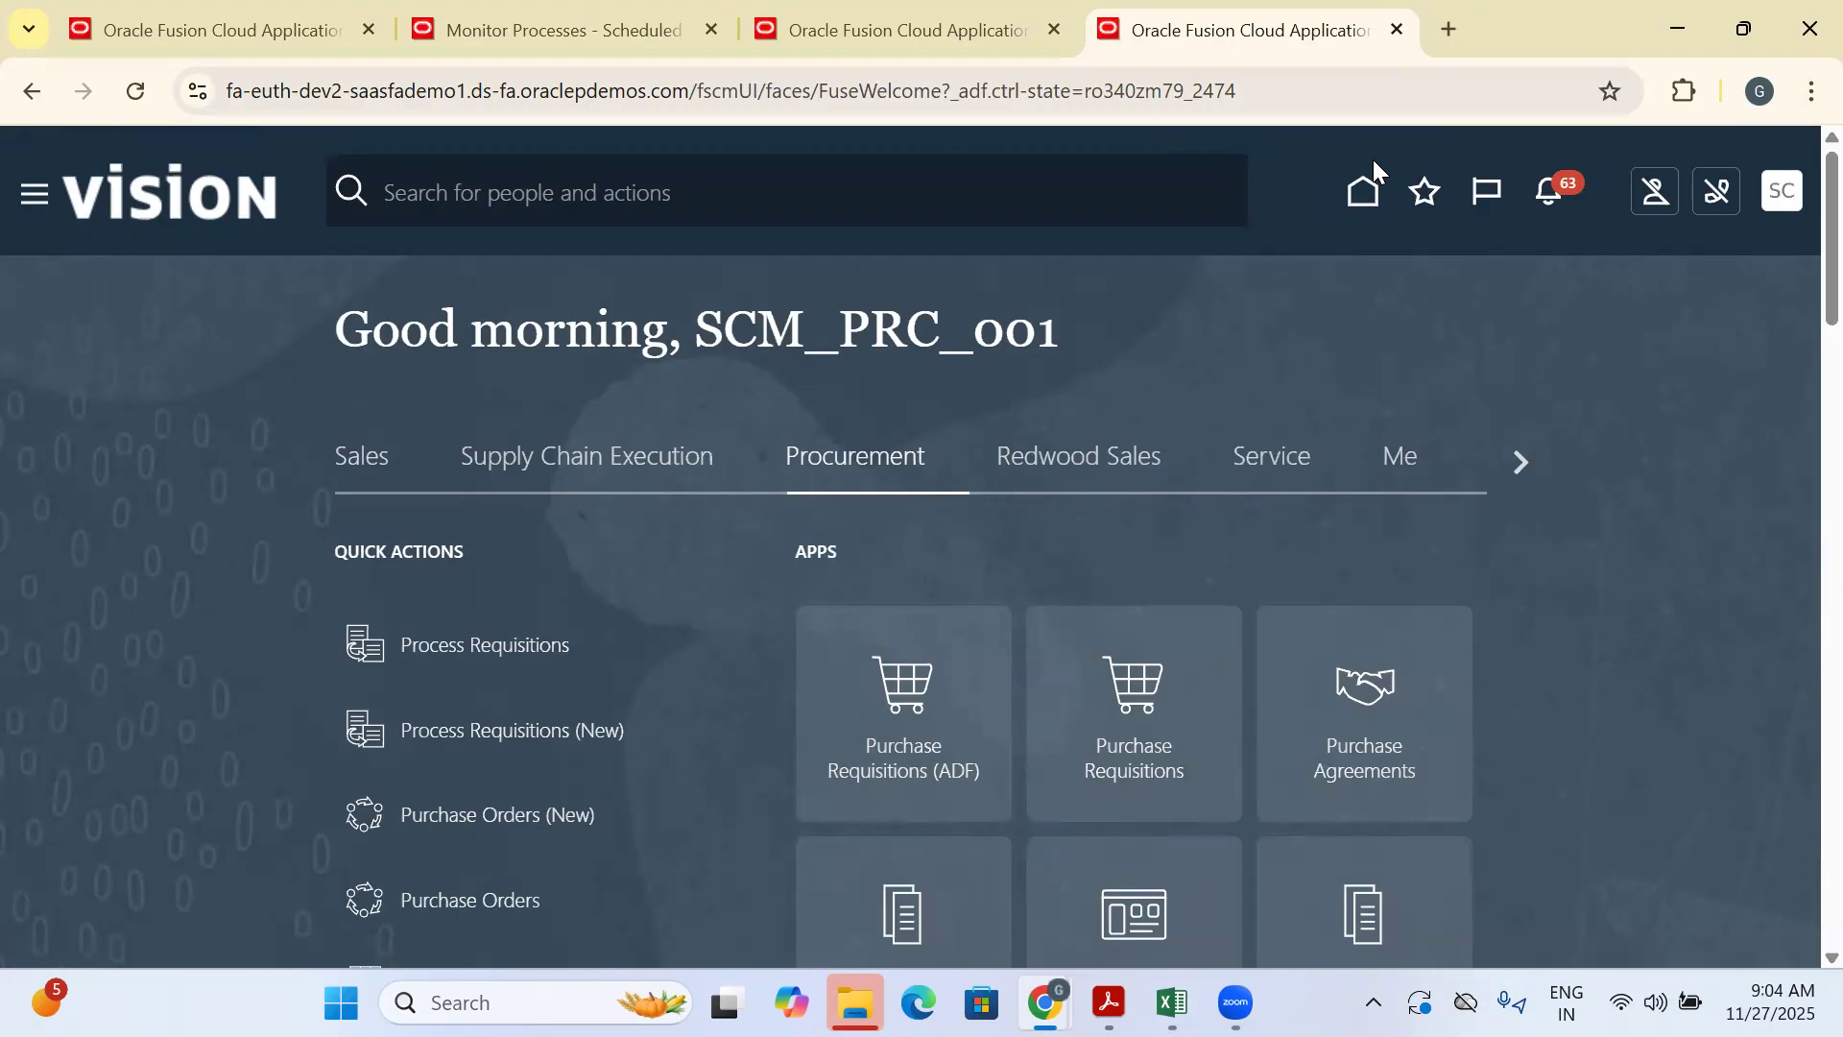
pyautogui.scroll(-3, 1119, 424)
pyautogui.scroll(3, 1503, 401)
pyautogui.click(1524, 462)
pyautogui.click(1524, 461)
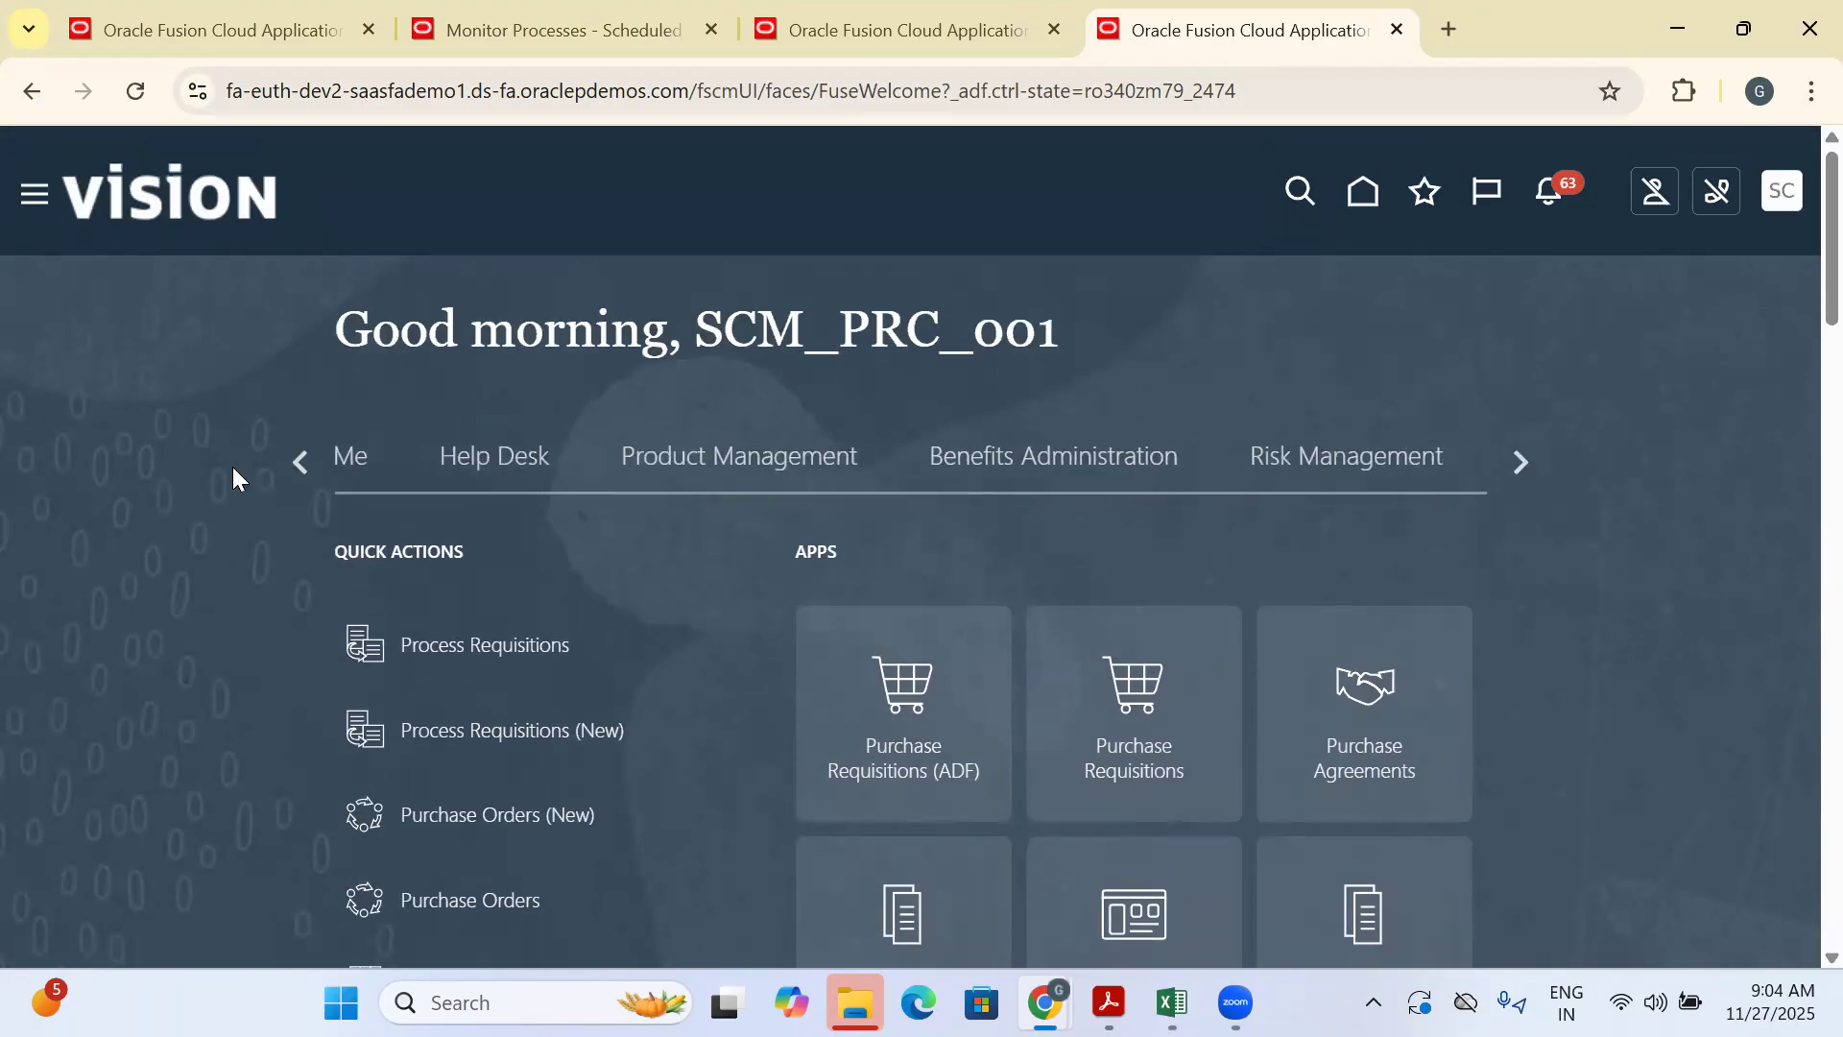
pyautogui.click(309, 463)
pyautogui.click(308, 463)
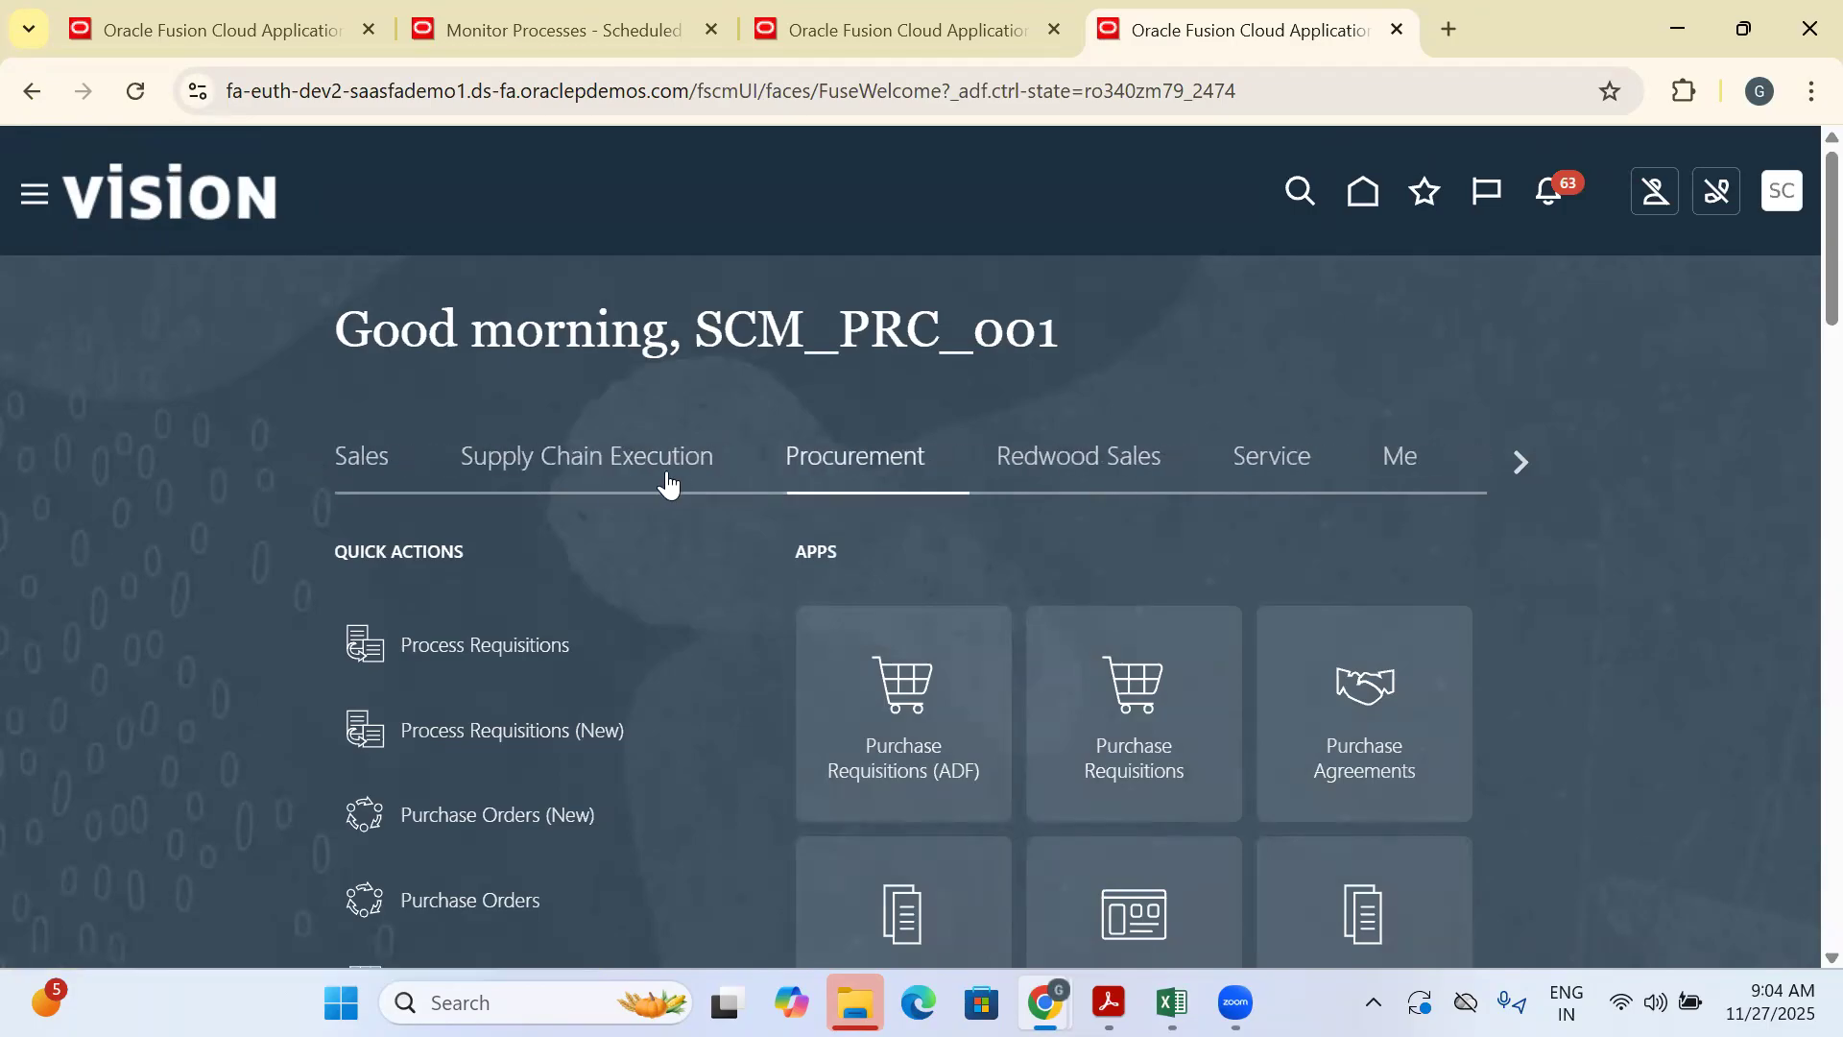
pyautogui.click(653, 463)
pyautogui.scroll(-4, 1179, 271)
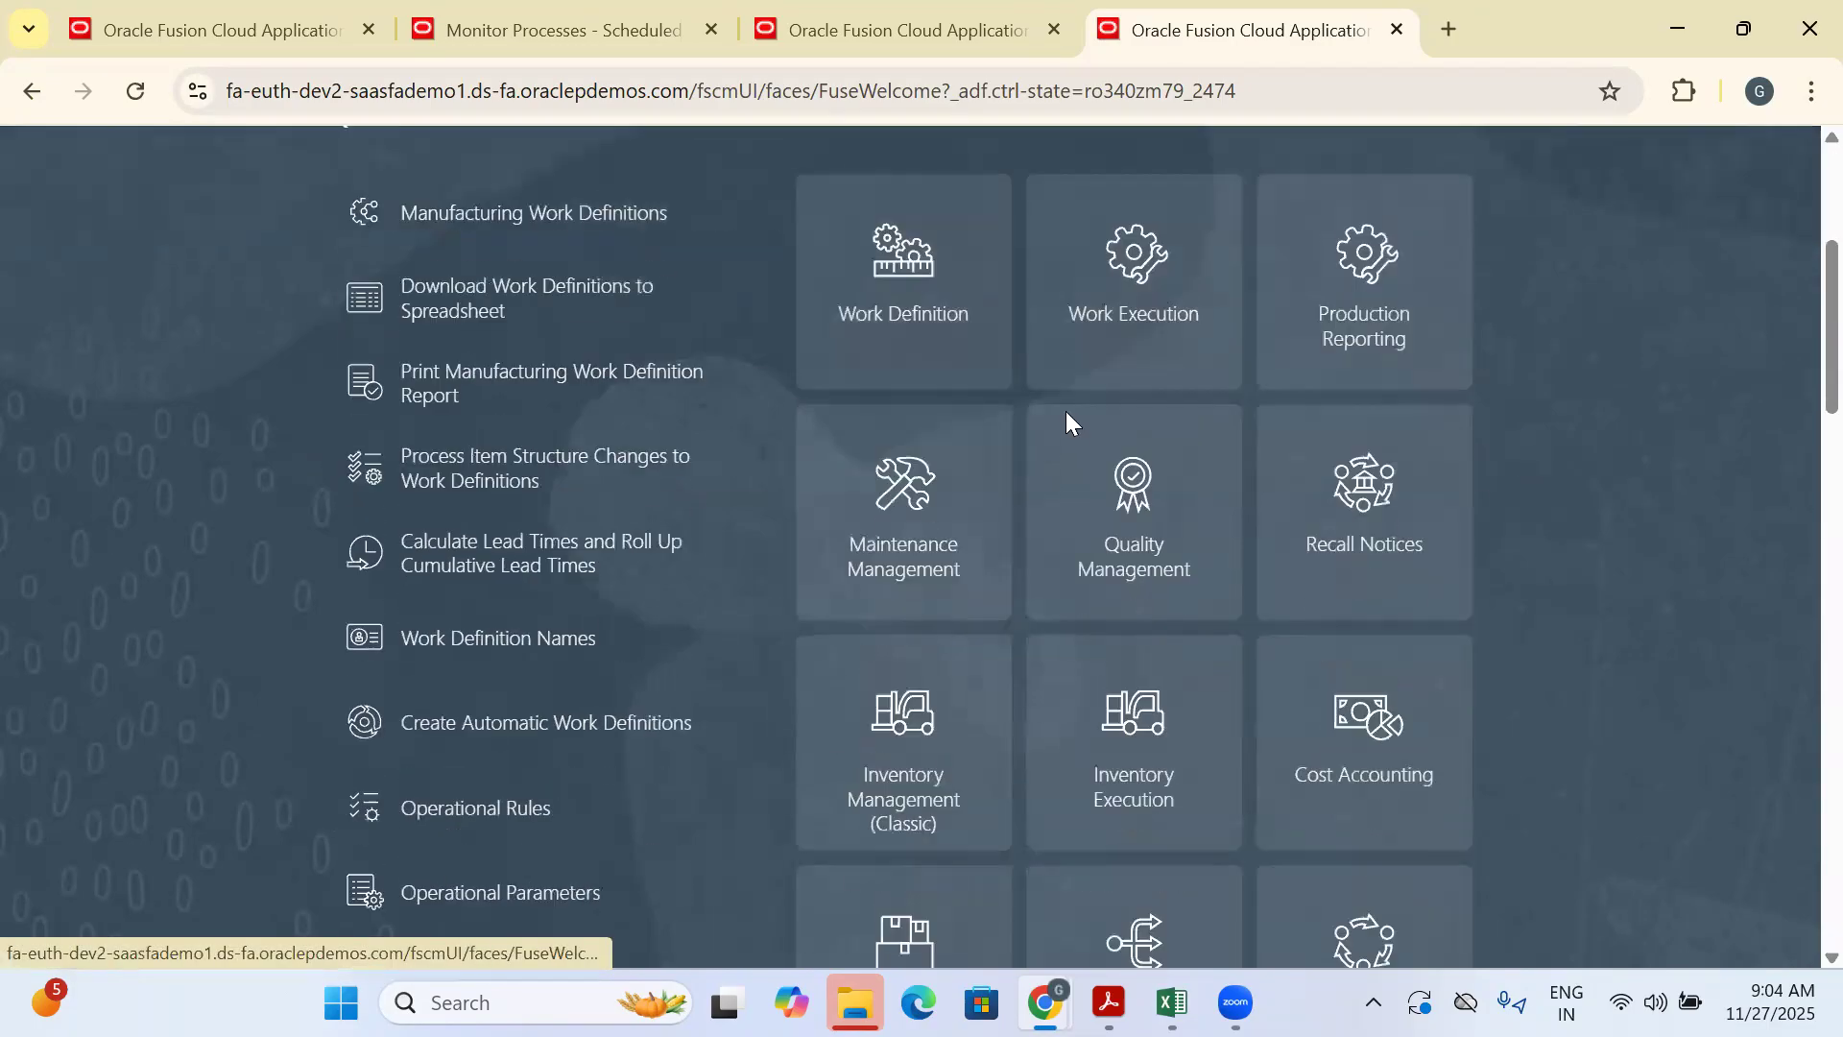
pyautogui.click(463, 649)
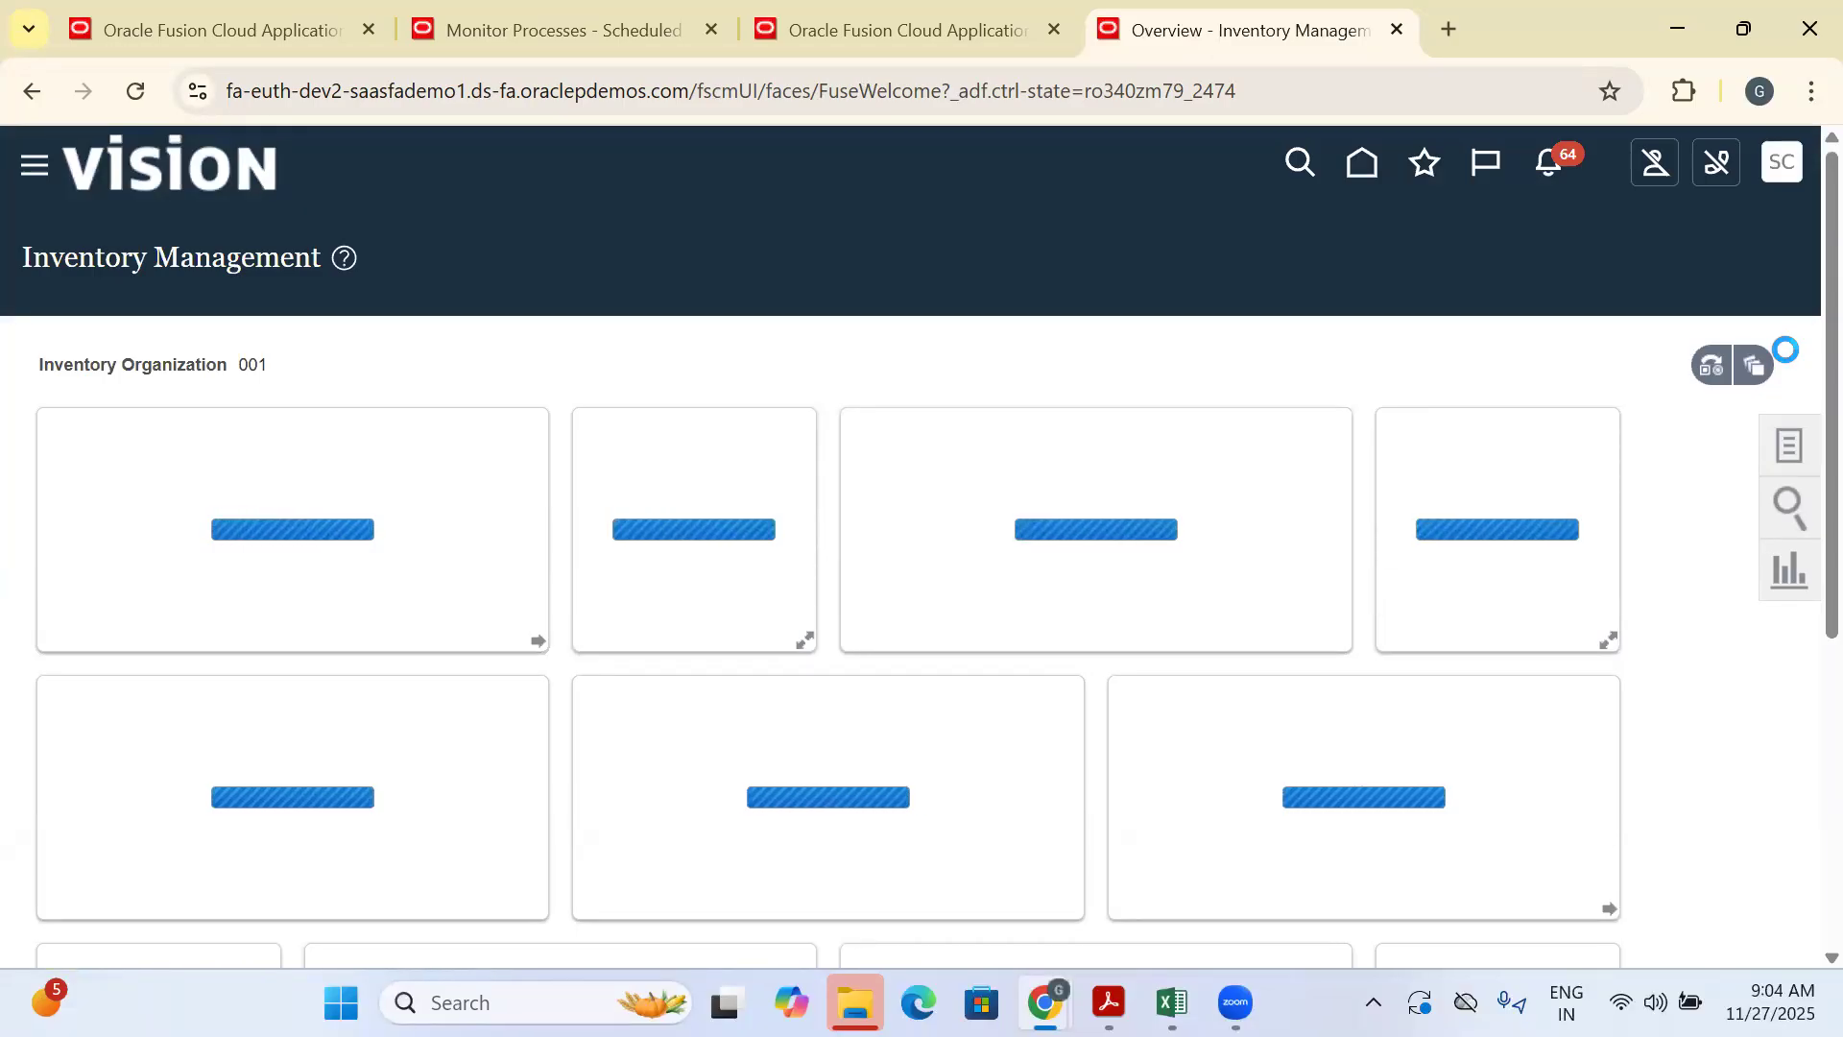
# Open the Inventory Management task list and show the Receipts tasks
pyautogui.click(1780, 448)
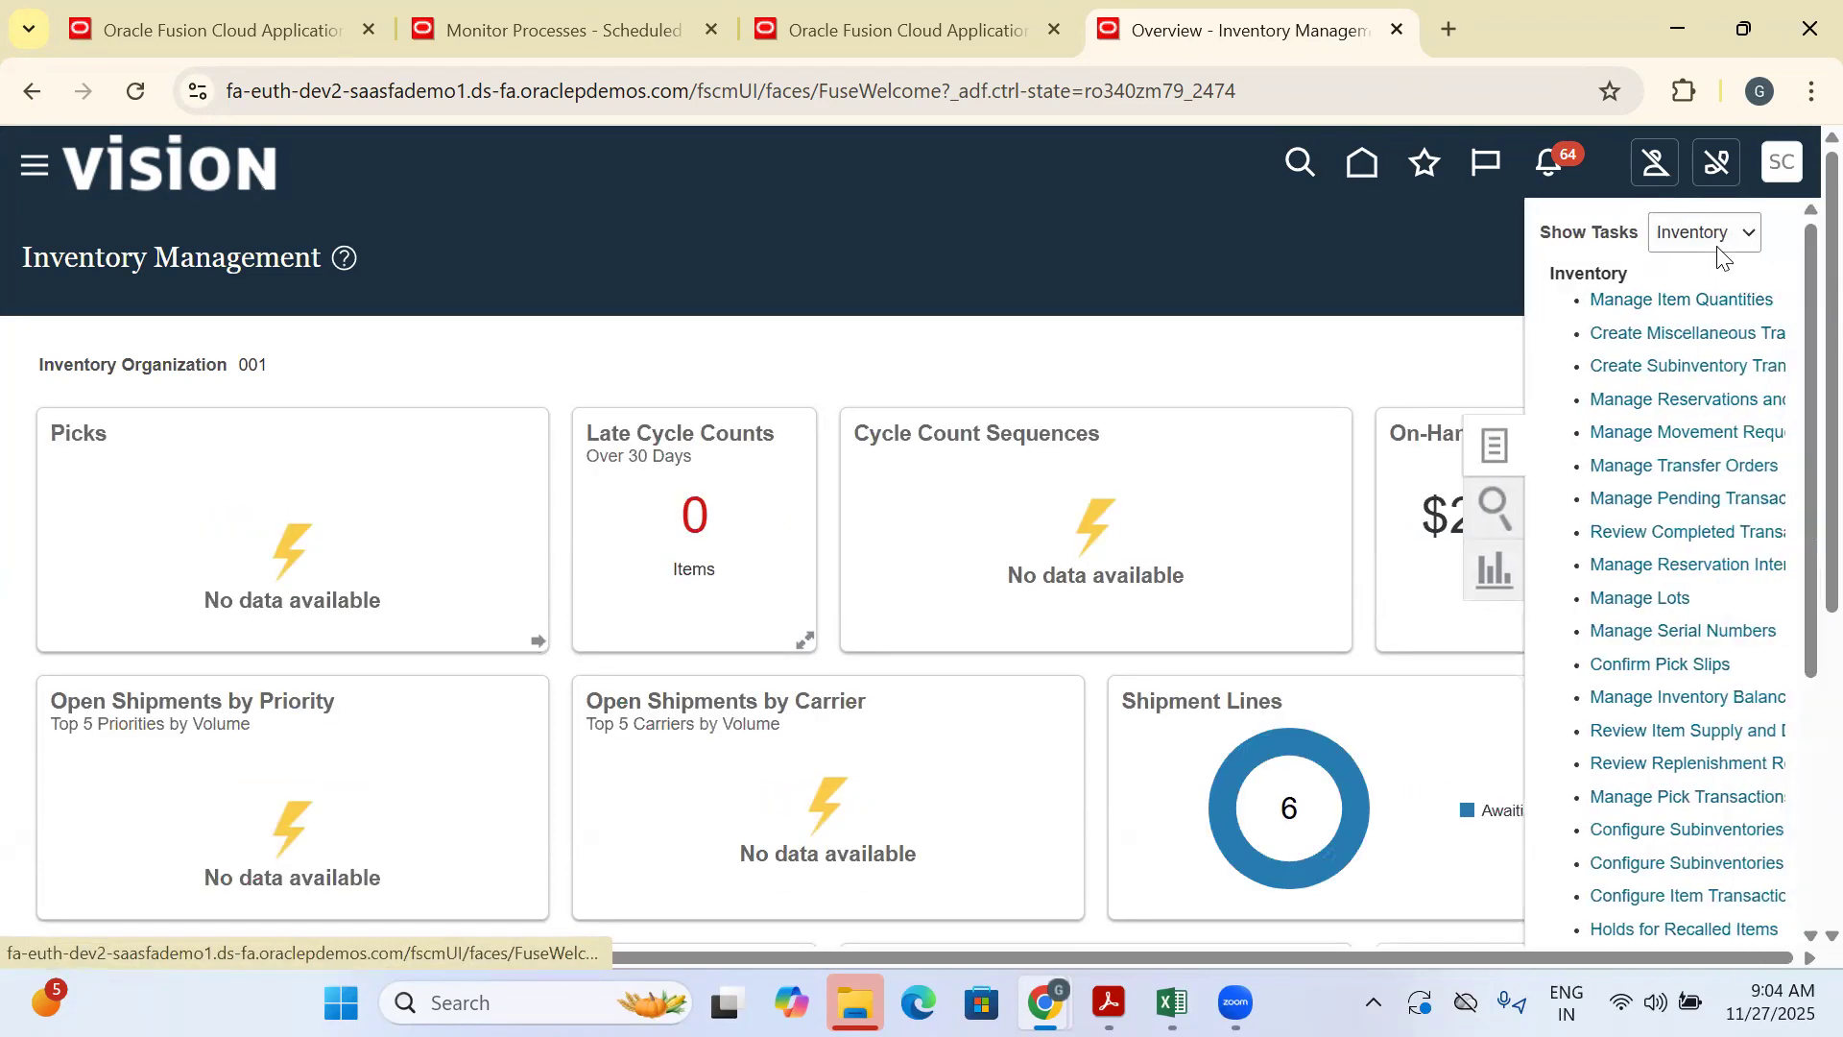
pyautogui.click(1718, 237)
pyautogui.click(1686, 408)
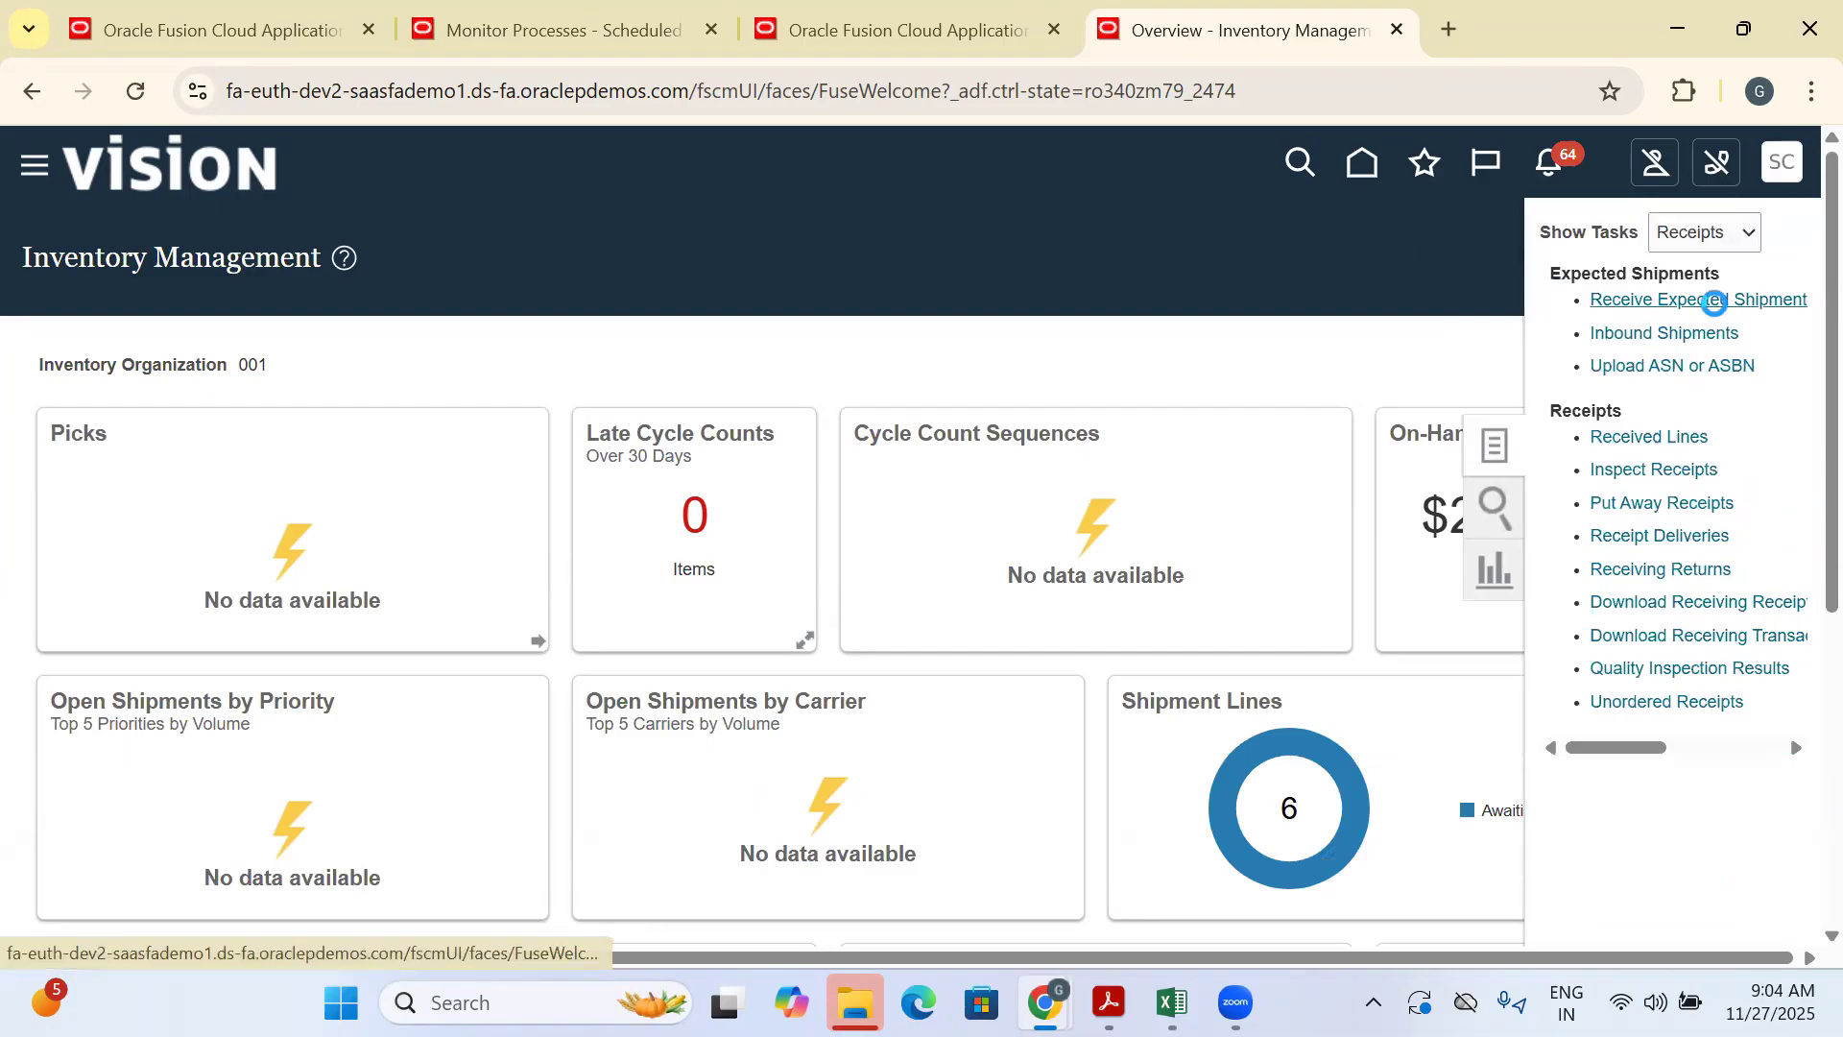
# Search the expected shipments by the purchase order number and open its iPhone 16 line for receiving
pyautogui.click(401, 495)
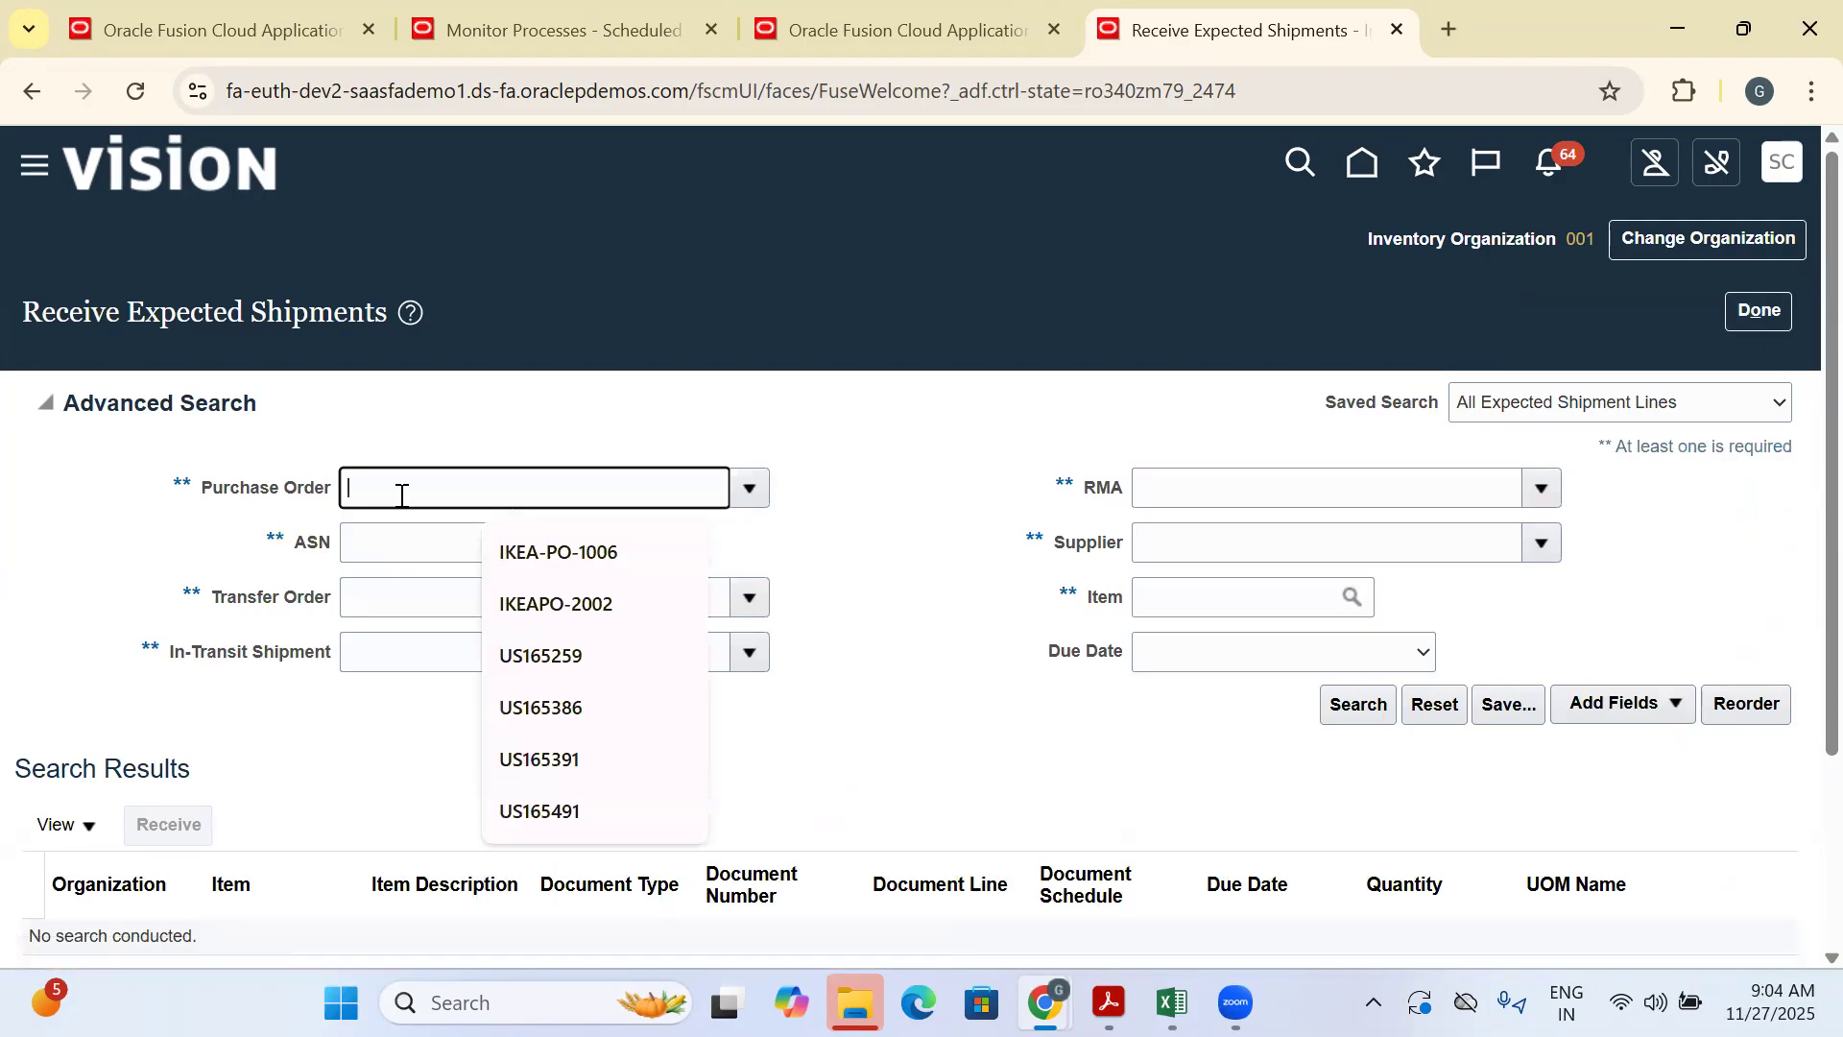
pyautogui.write('US25')
pyautogui.click(1338, 699)
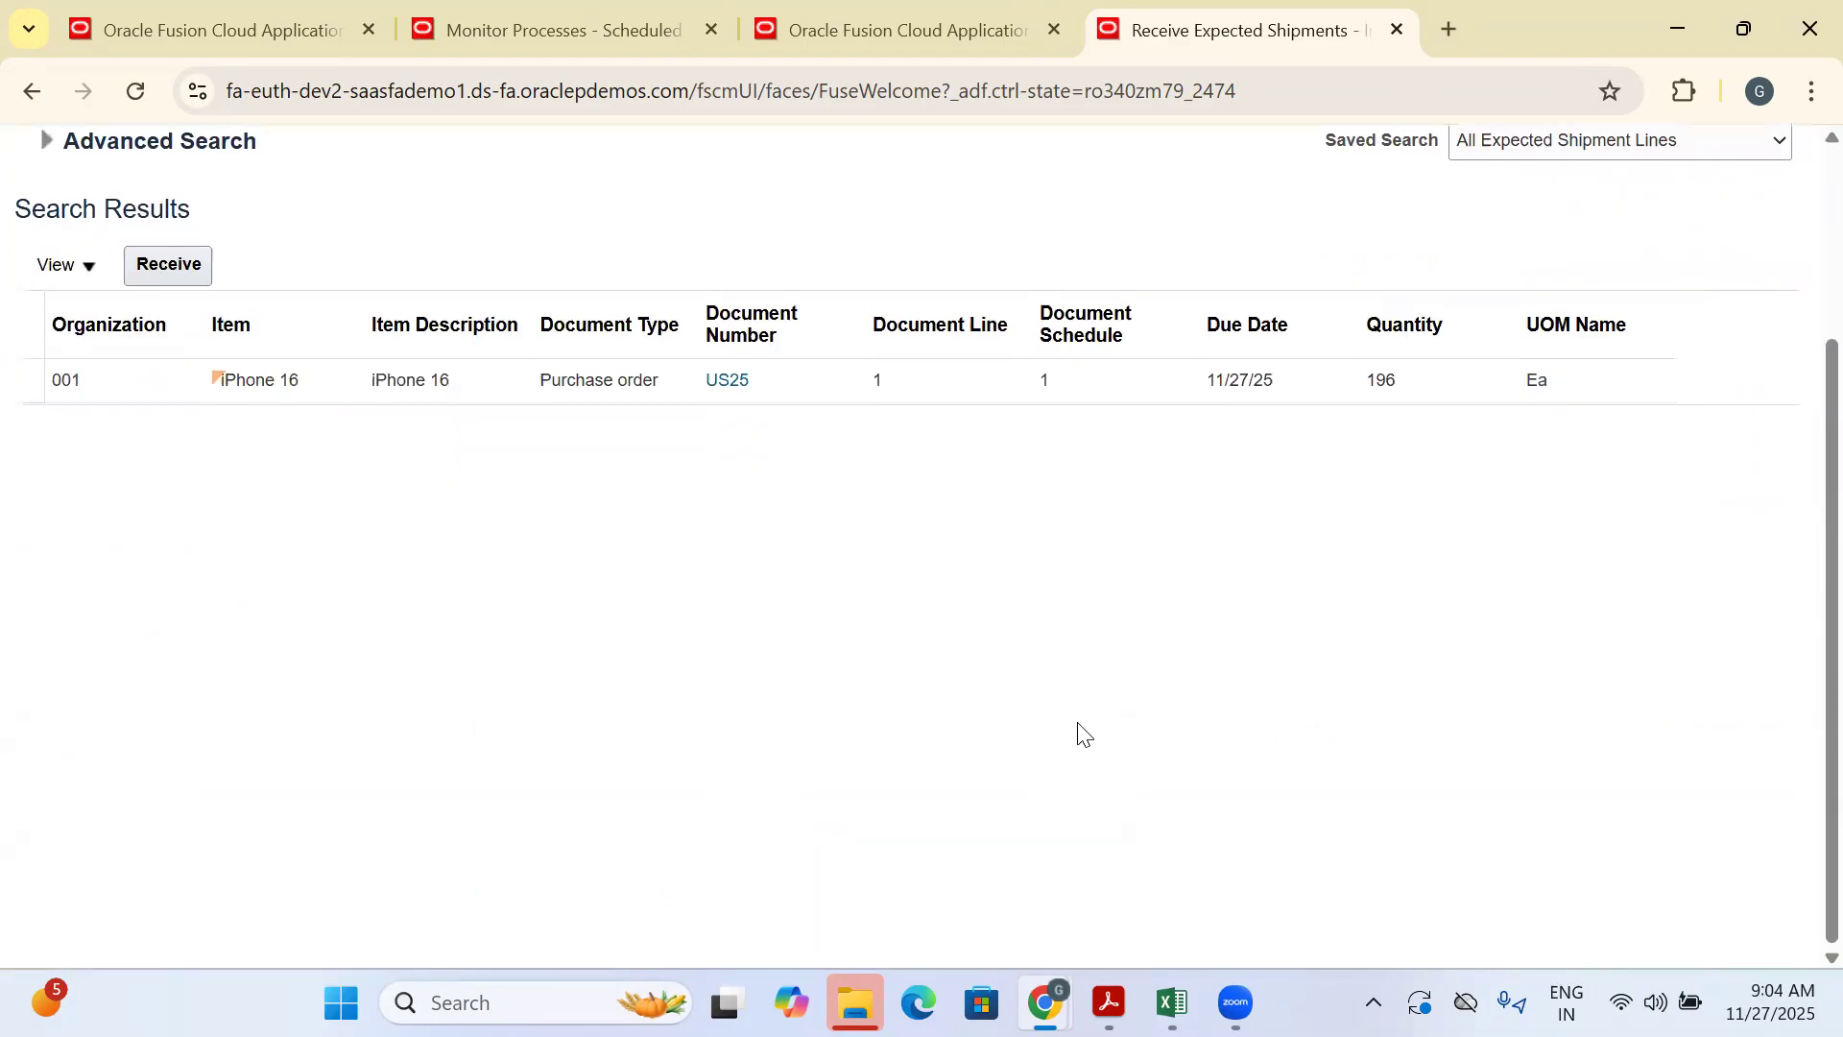
pyautogui.click(1113, 376)
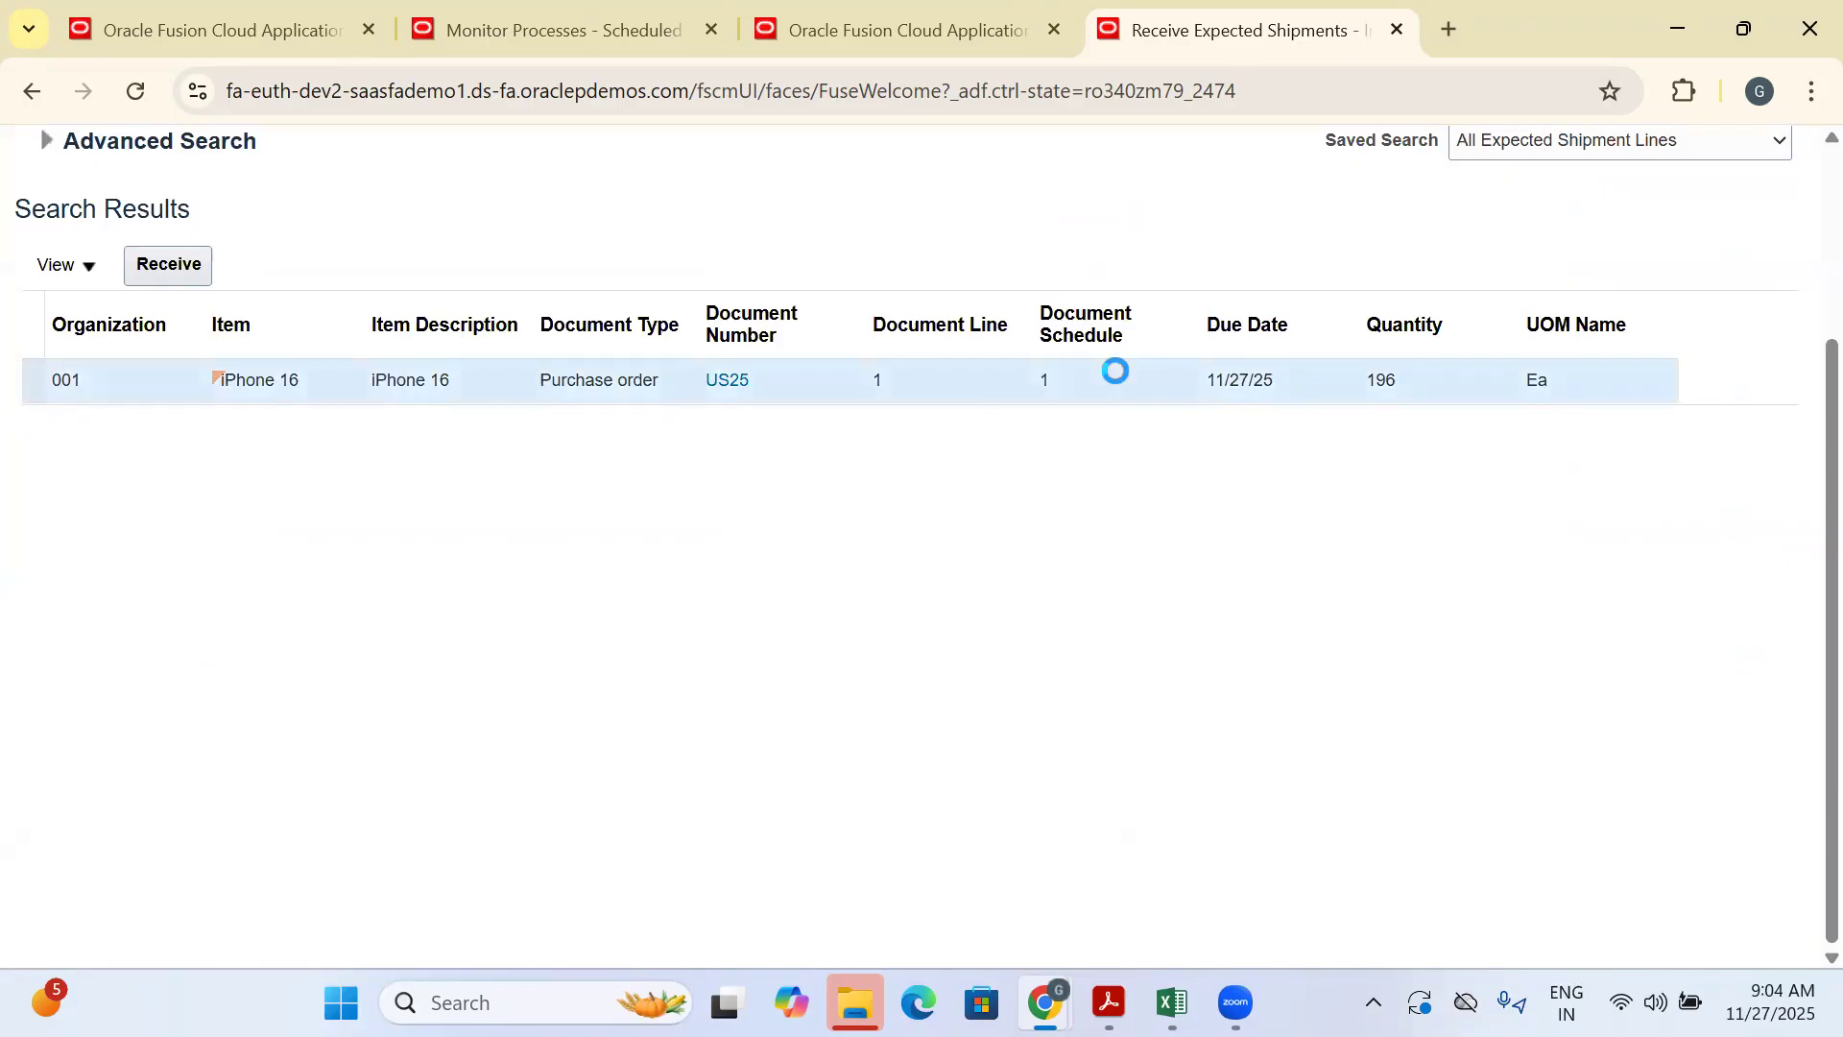
pyautogui.click(178, 272)
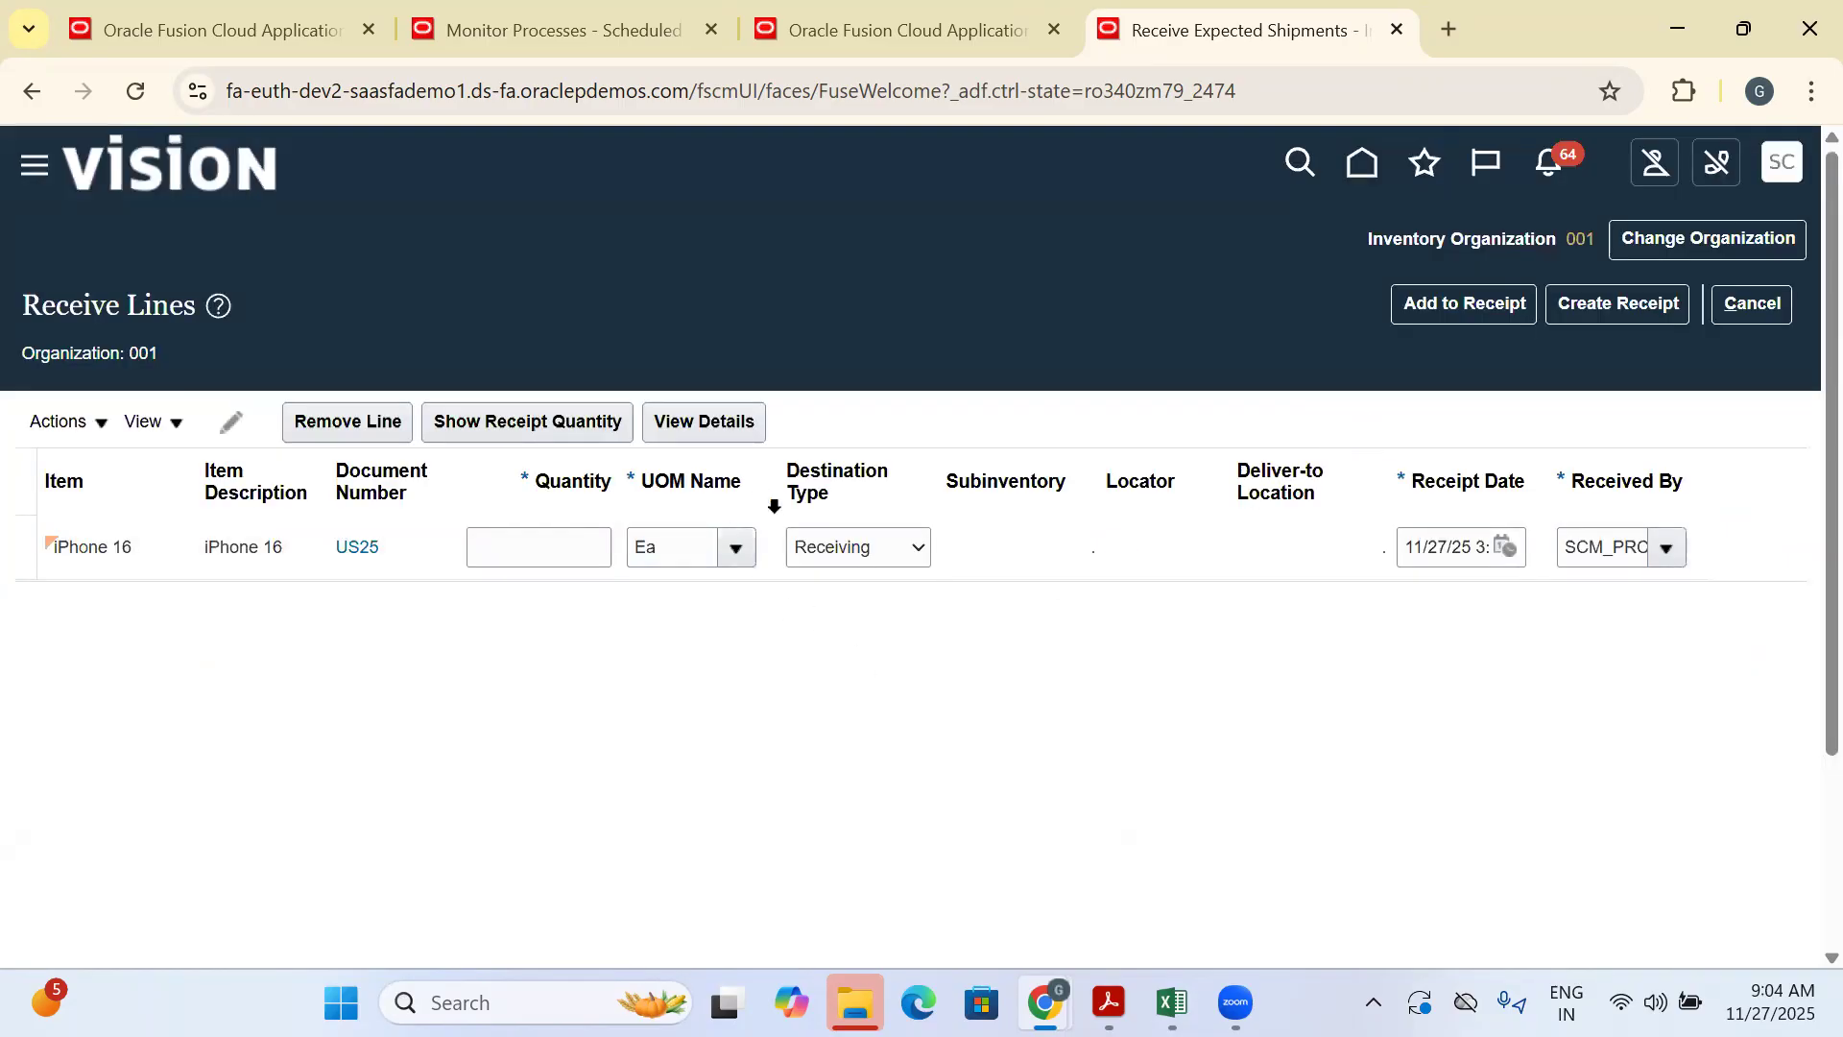
# Fill in the receipt quantity for the iPhone 16 line, create a receipt from it and submit it
pyautogui.click(530, 429)
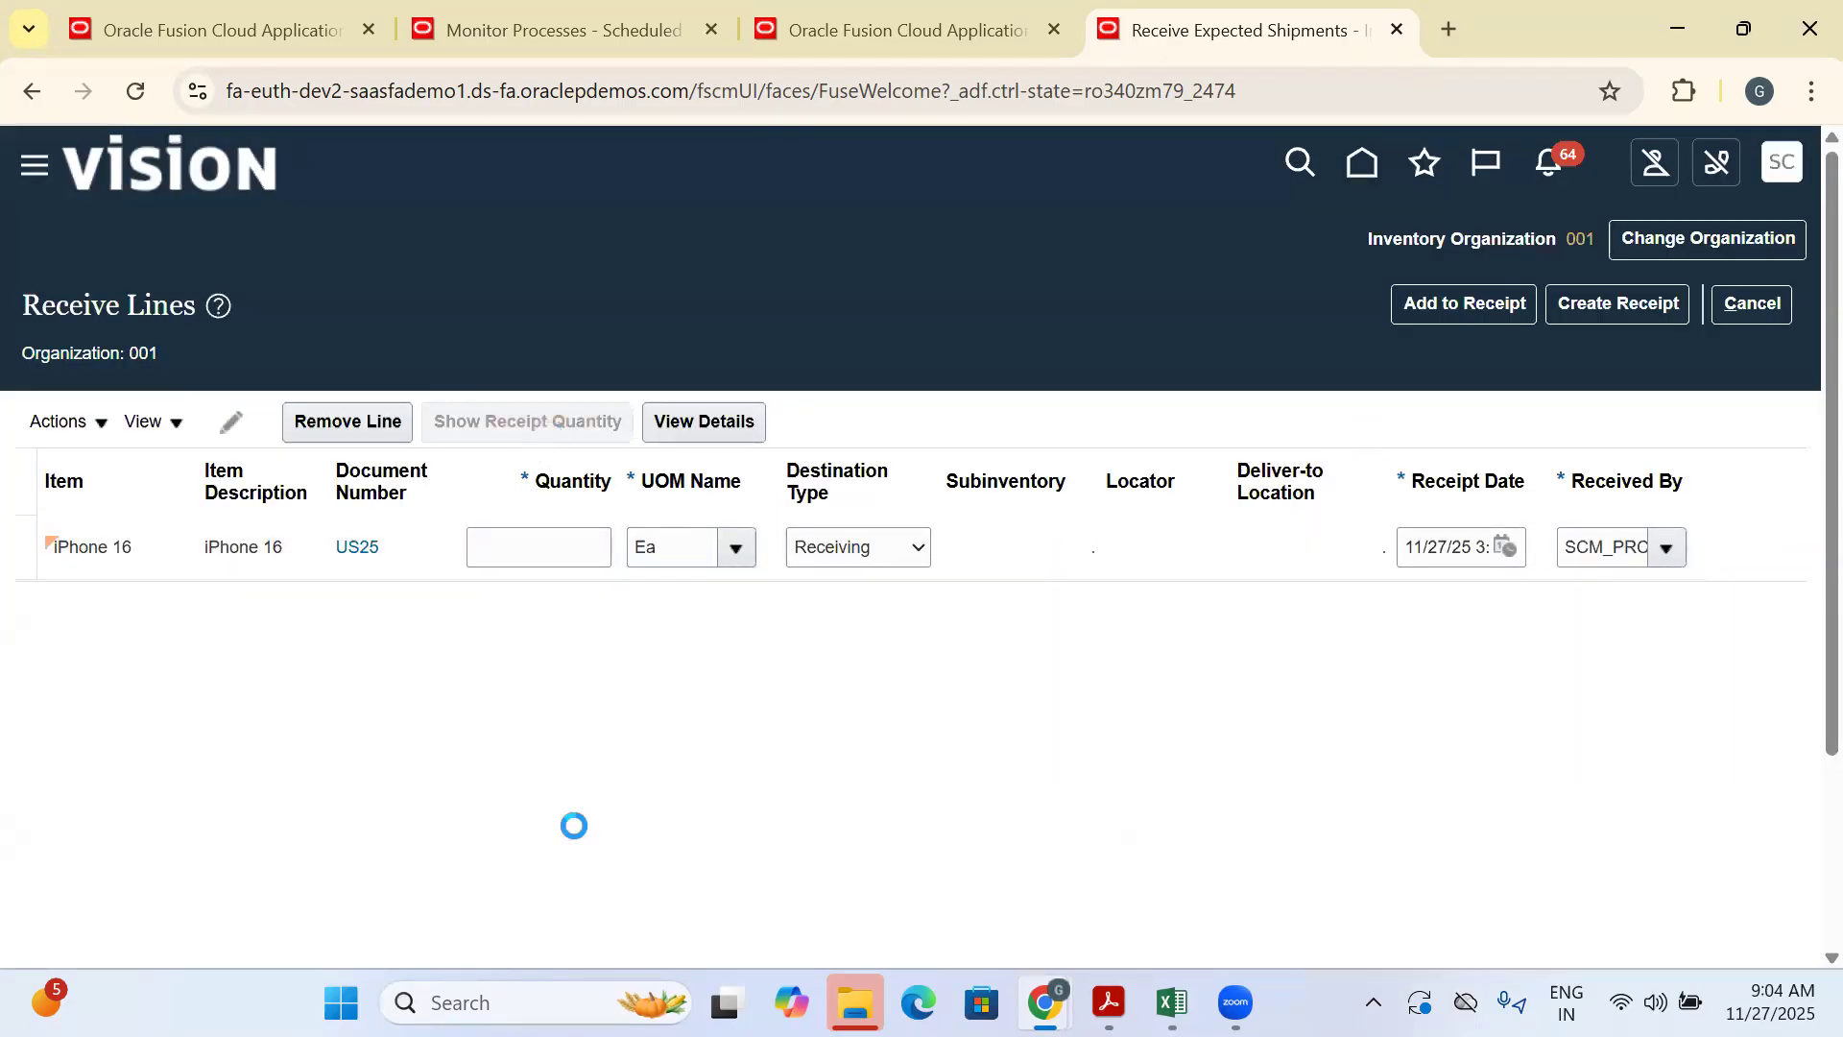
pyautogui.click(1635, 304)
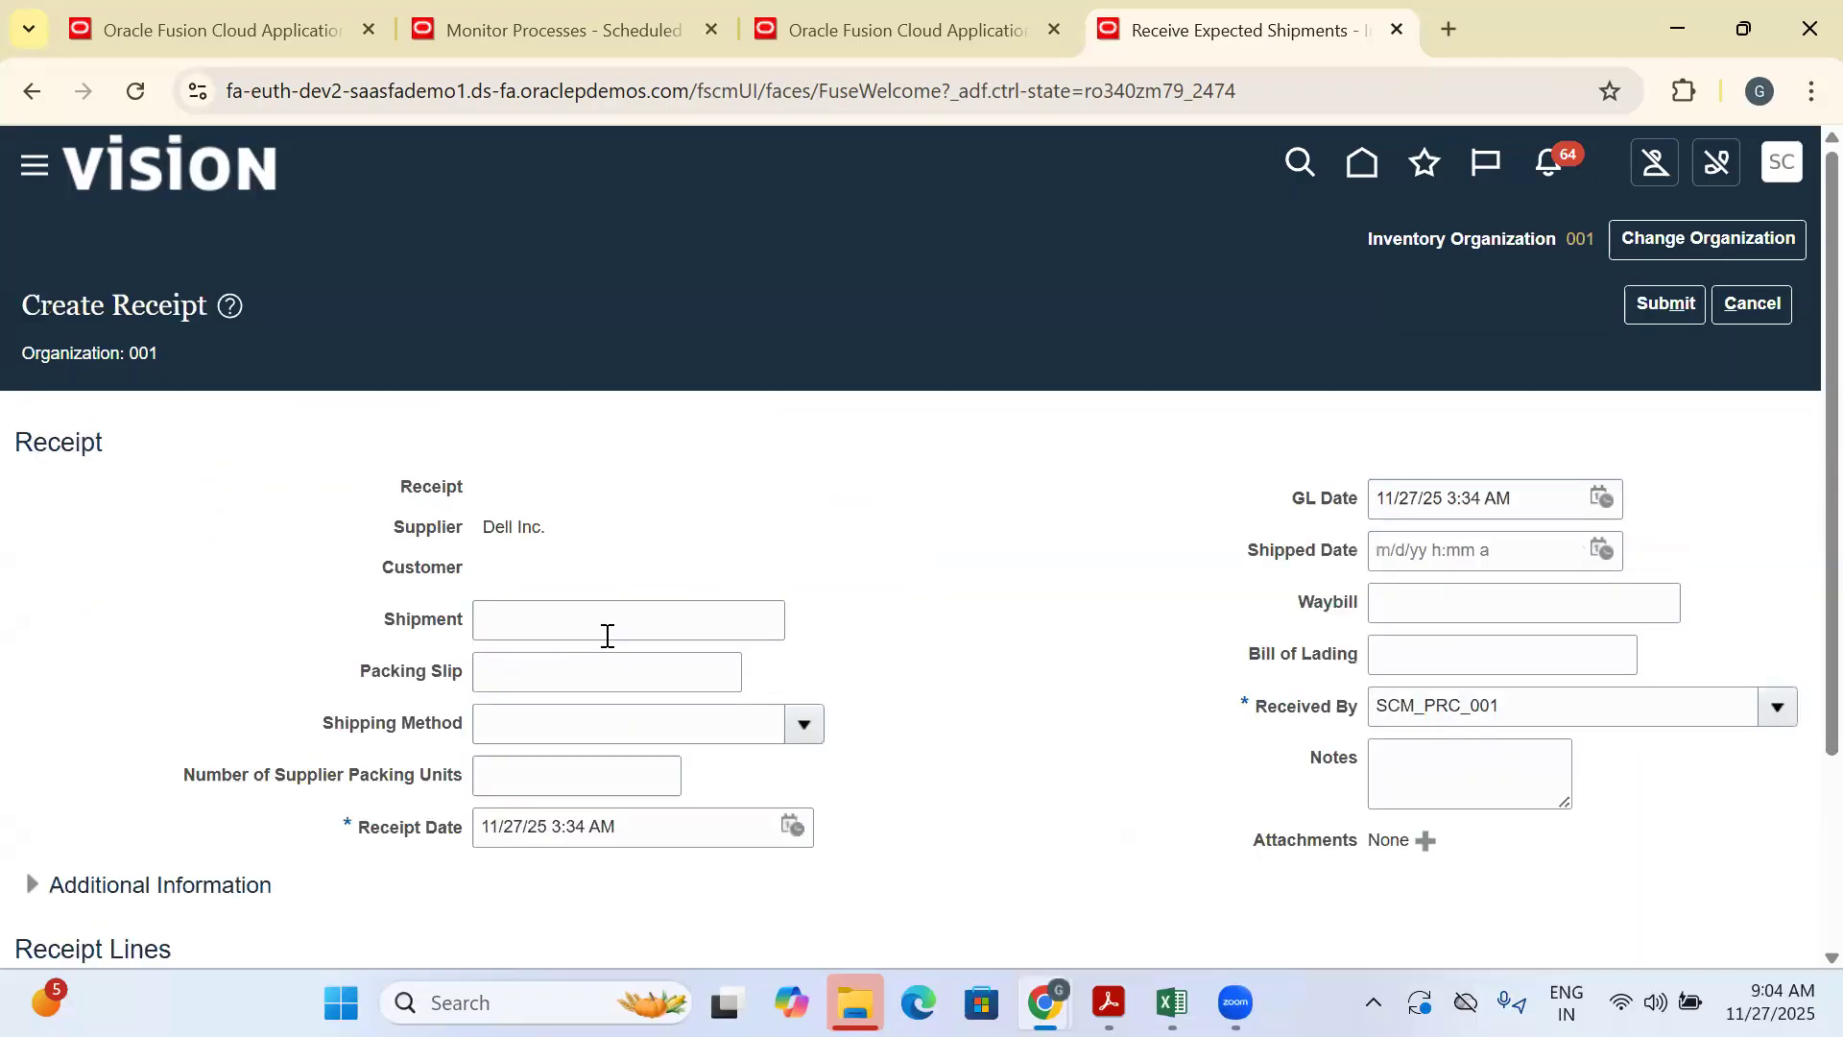
pyautogui.scroll(-3, 797, 605)
pyautogui.scroll(3, 1647, 485)
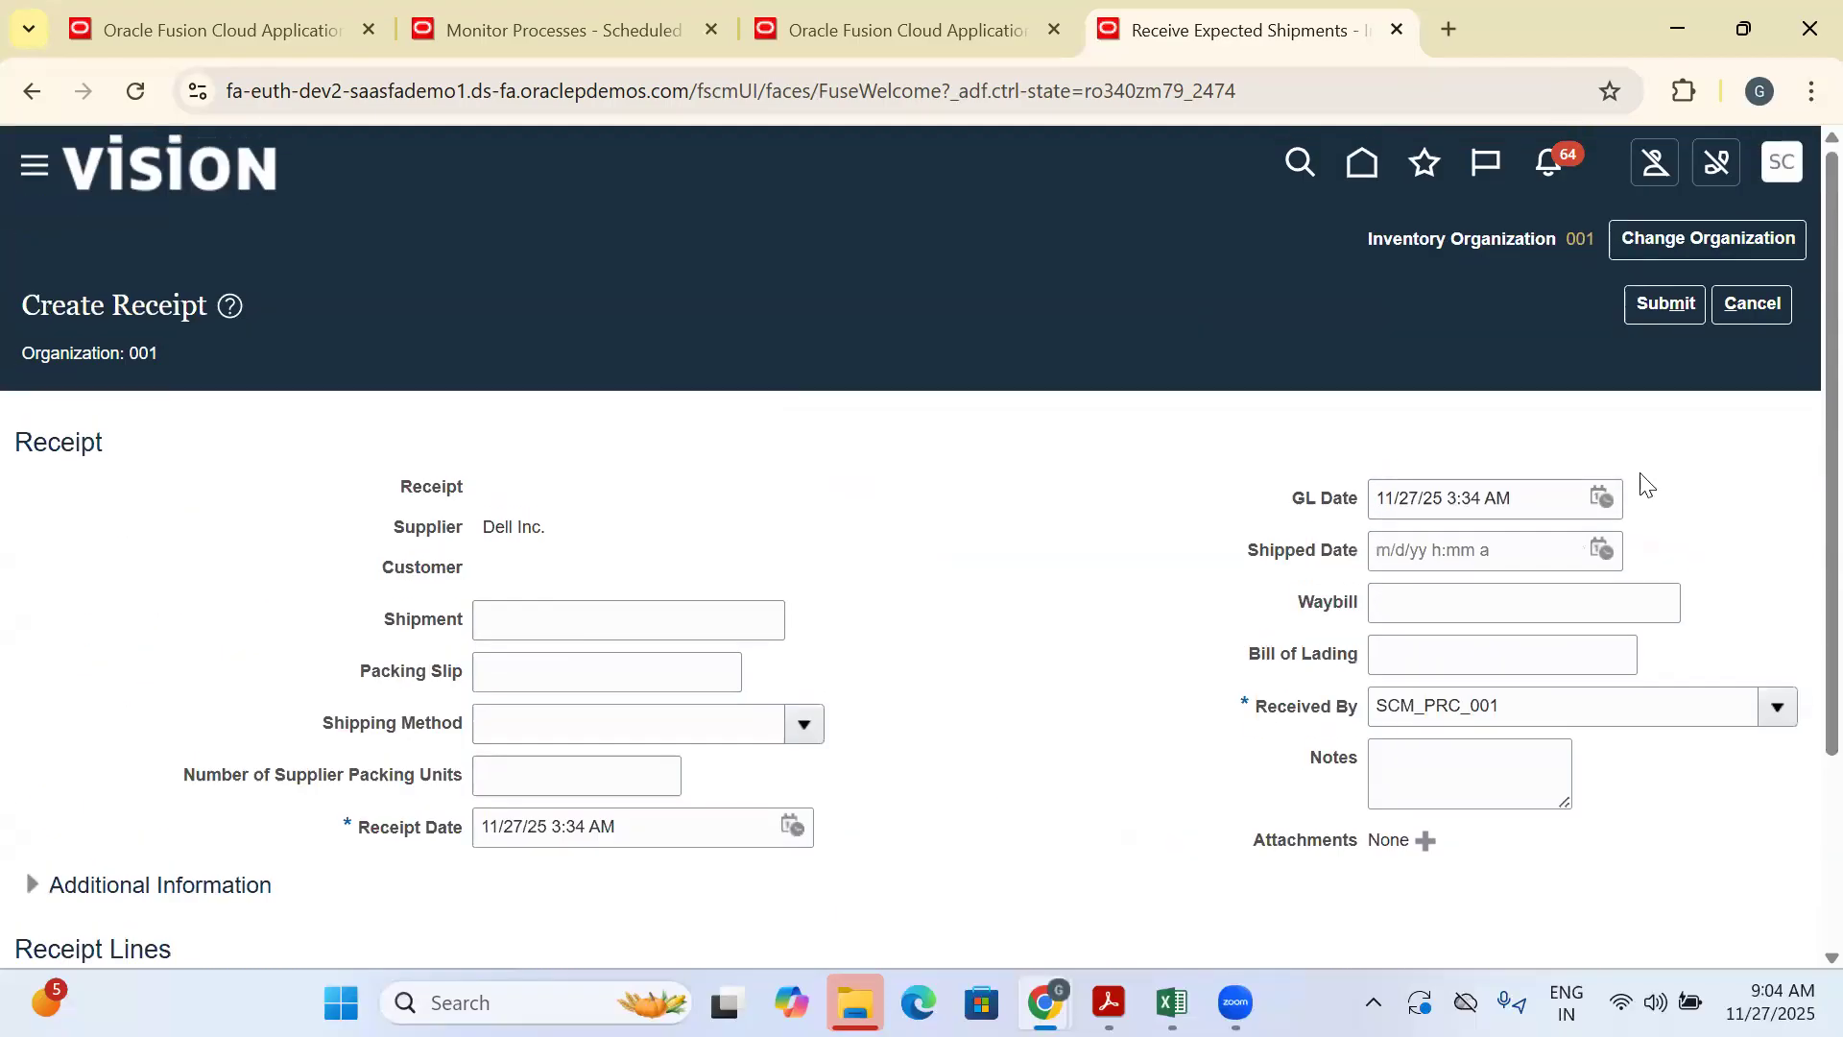
pyautogui.click(1662, 308)
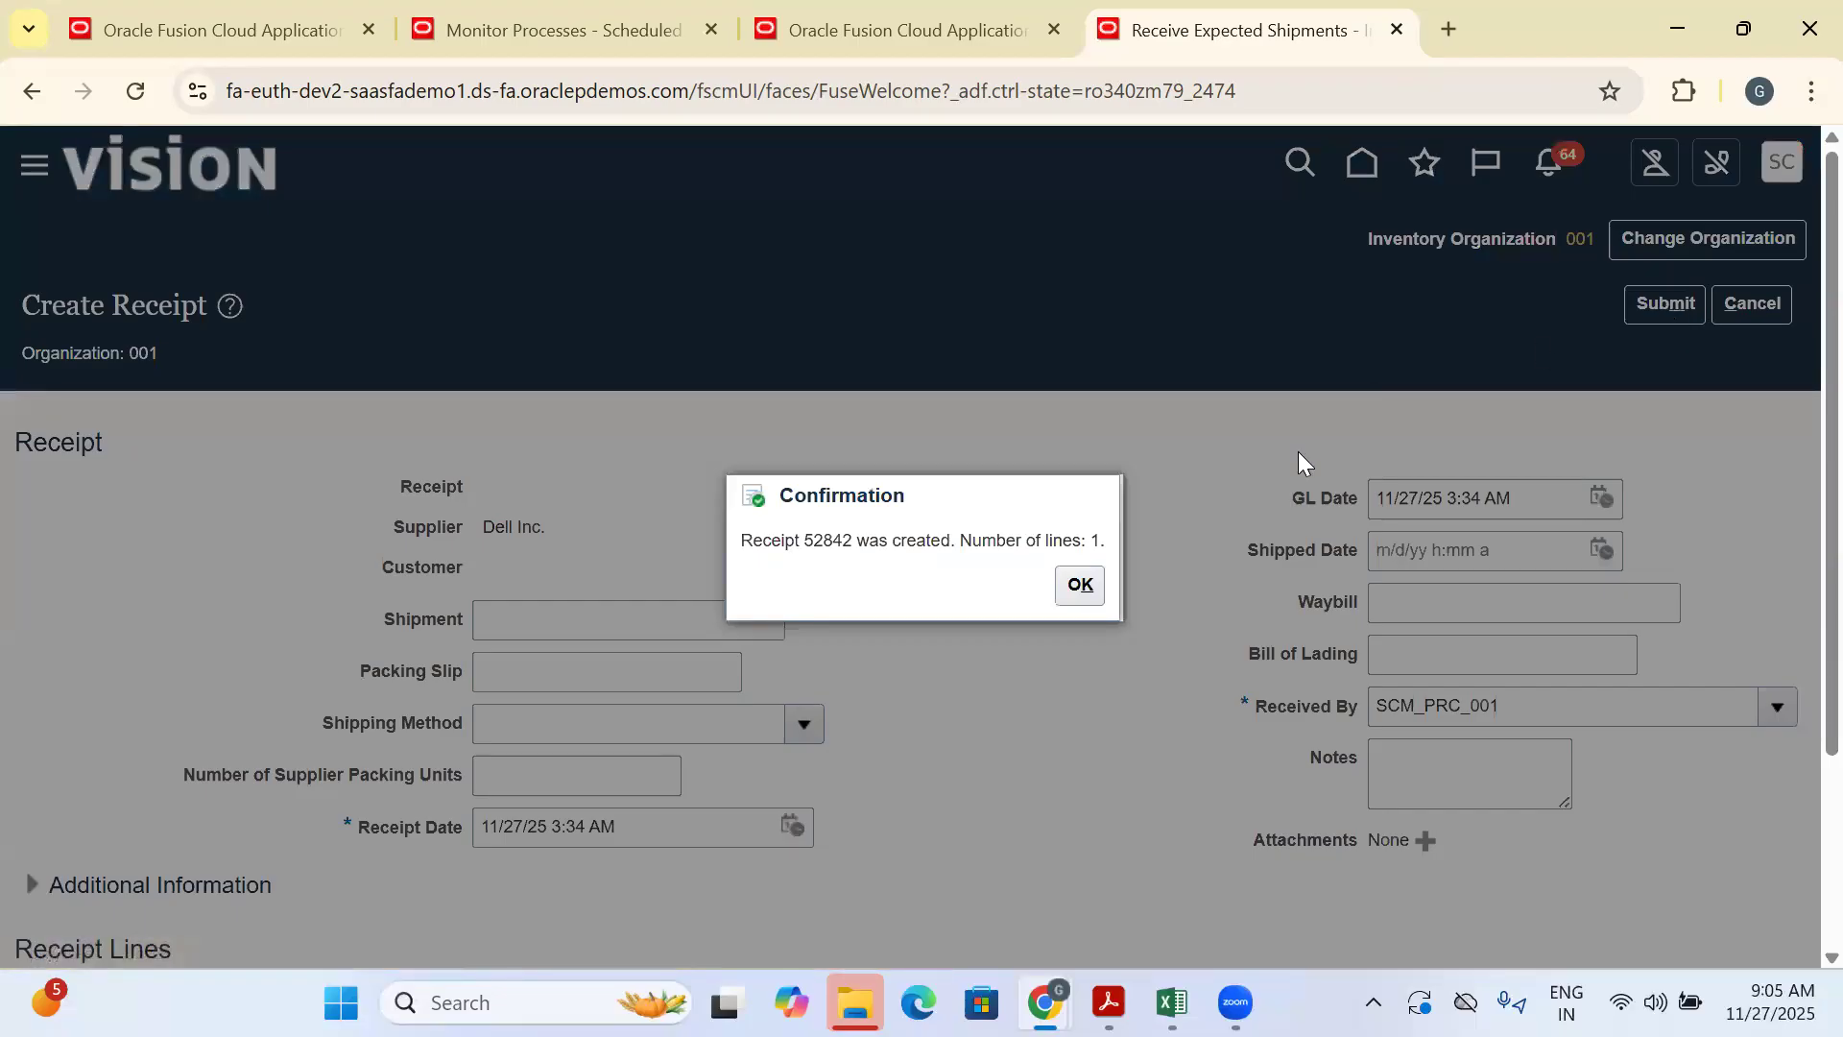
# Copy the new receipt number, enter "Create Receipt" in C707 of the Excel workbook, and paste the number into D707 with its font enlarged to size 9
pyautogui.doubleClick(826, 533)
pyautogui.hotkey('ctrl', 'c')
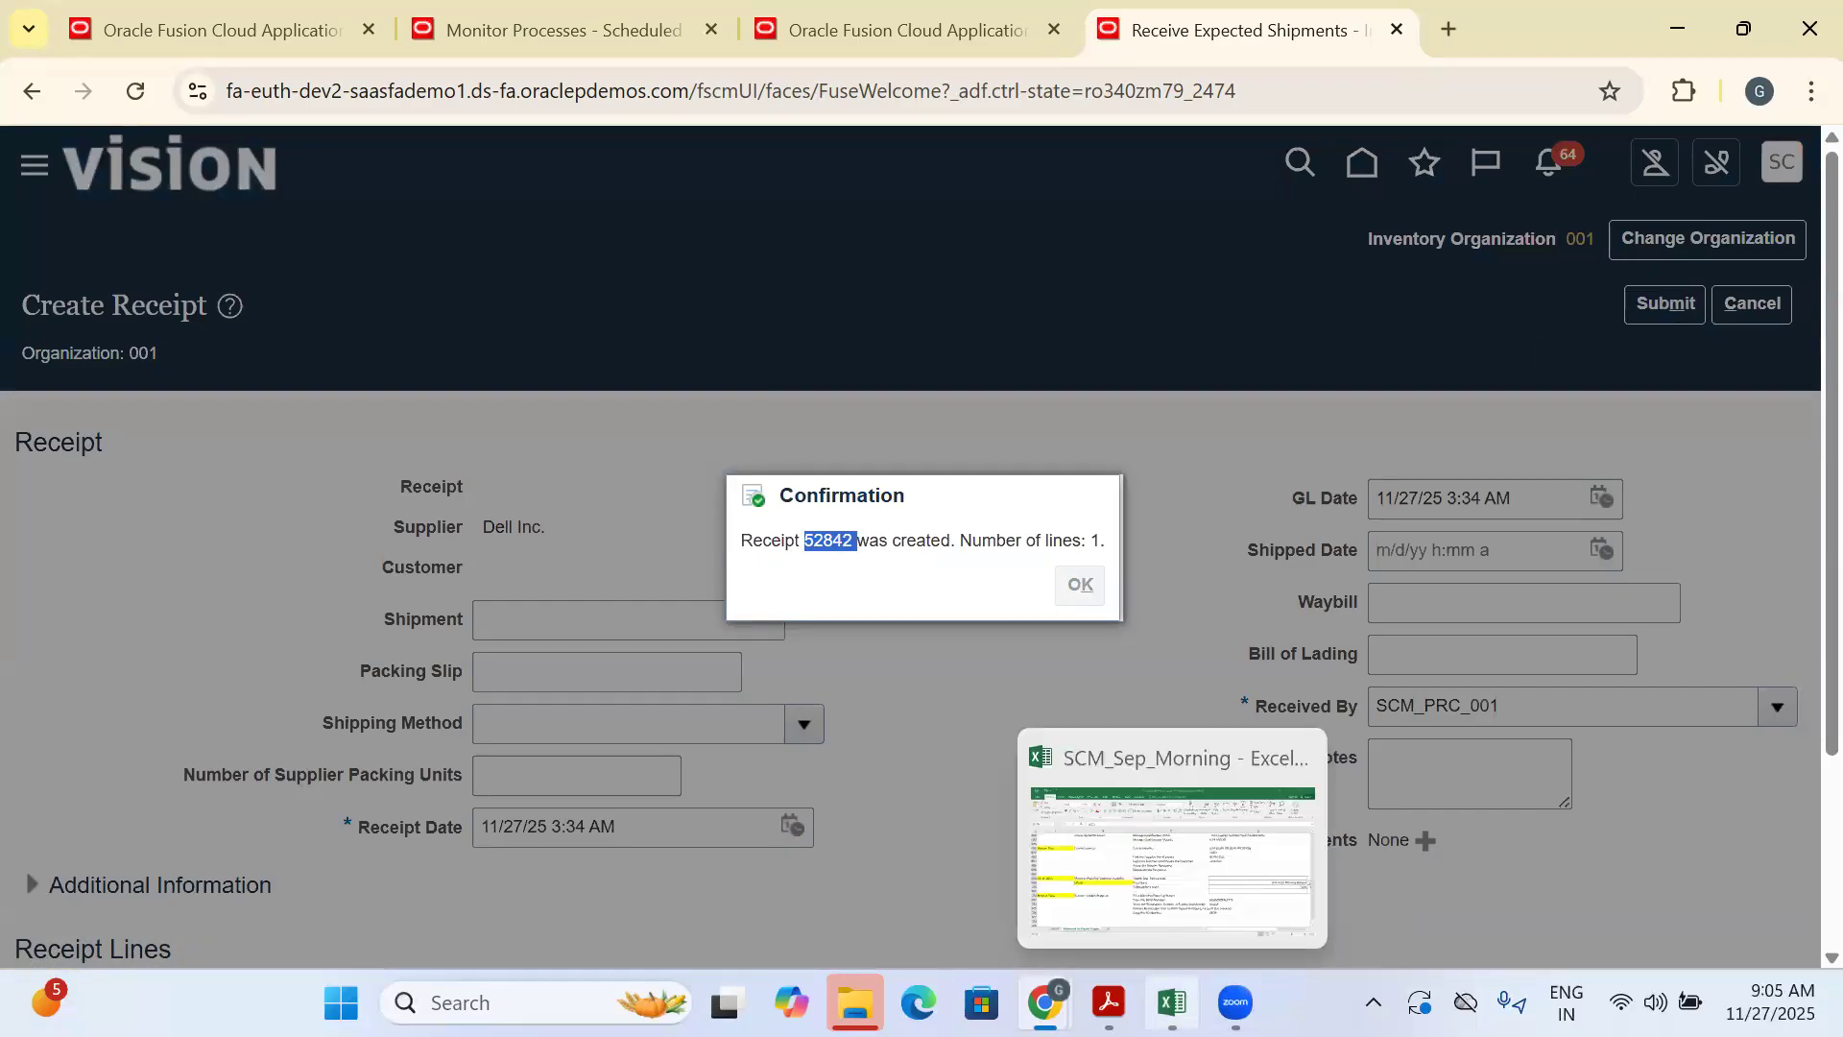
pyautogui.click(1172, 1002)
pyautogui.click(959, 833)
pyautogui.write('Create Re')
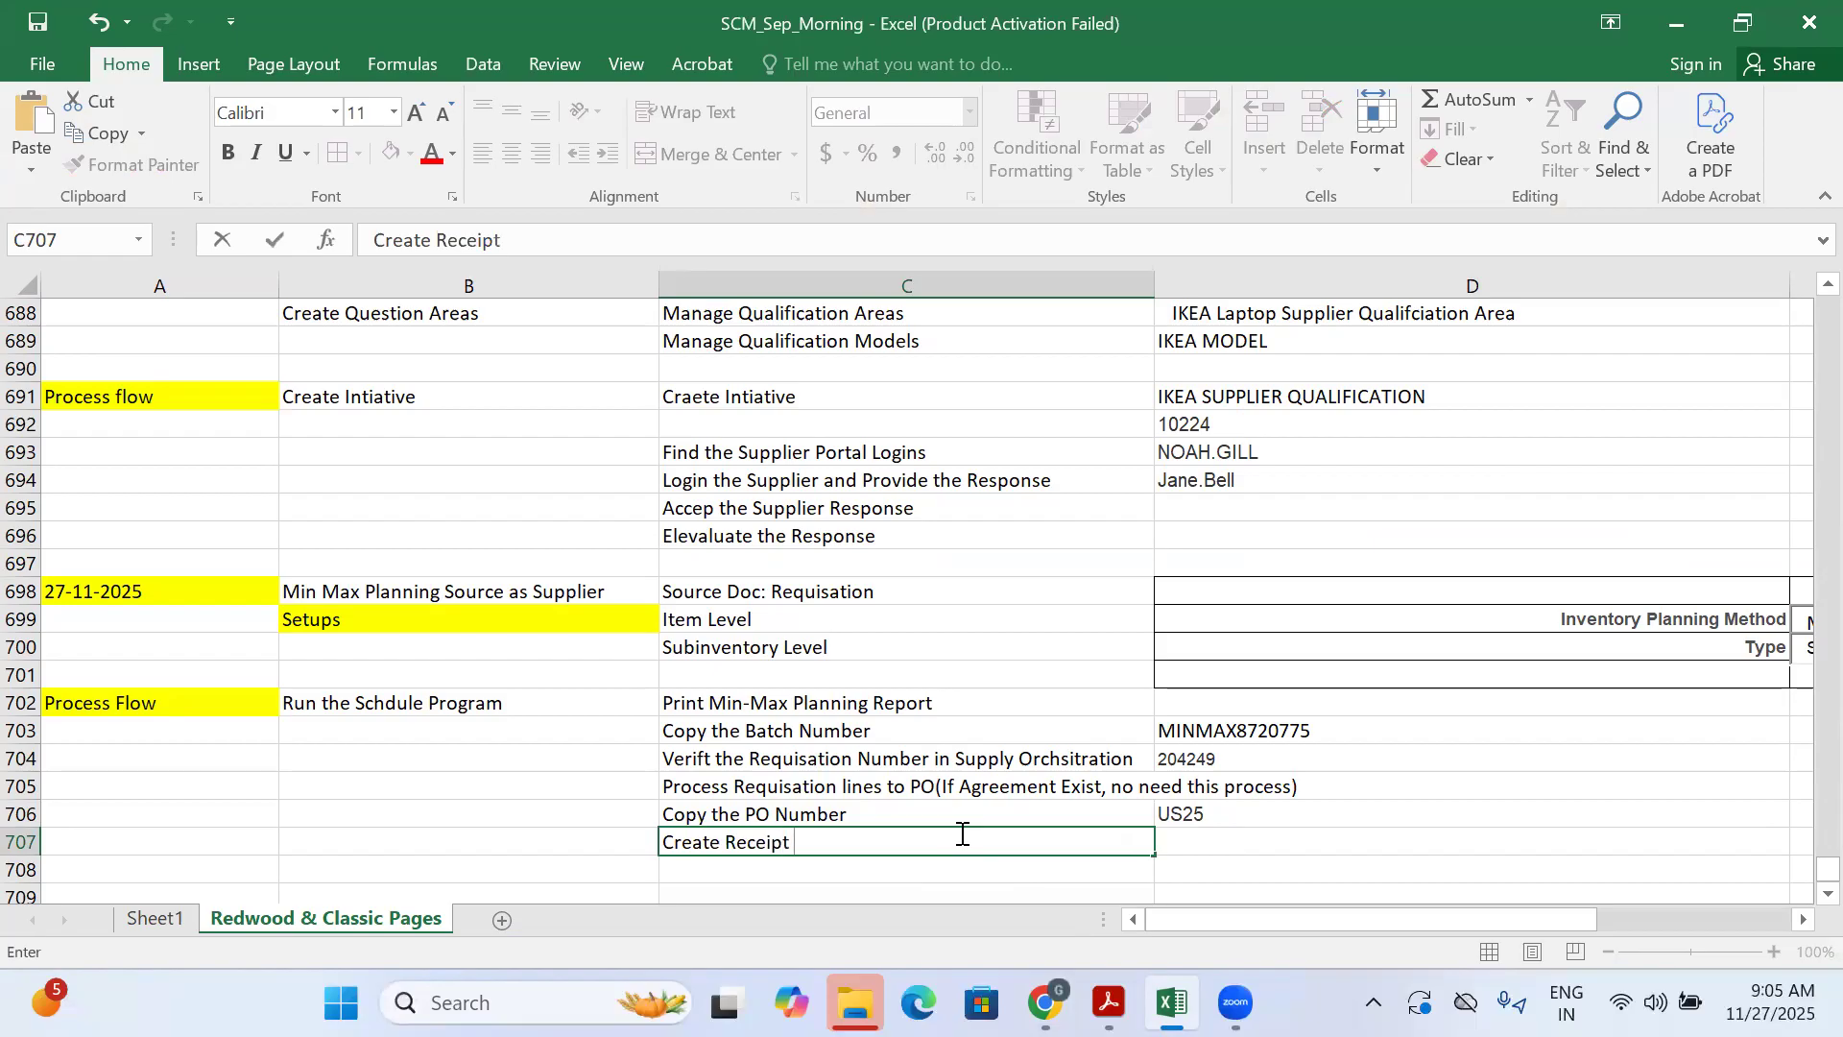
pyautogui.write('ceipt')
pyautogui.press('Tab')
pyautogui.hotkey('ctrl', 'v')
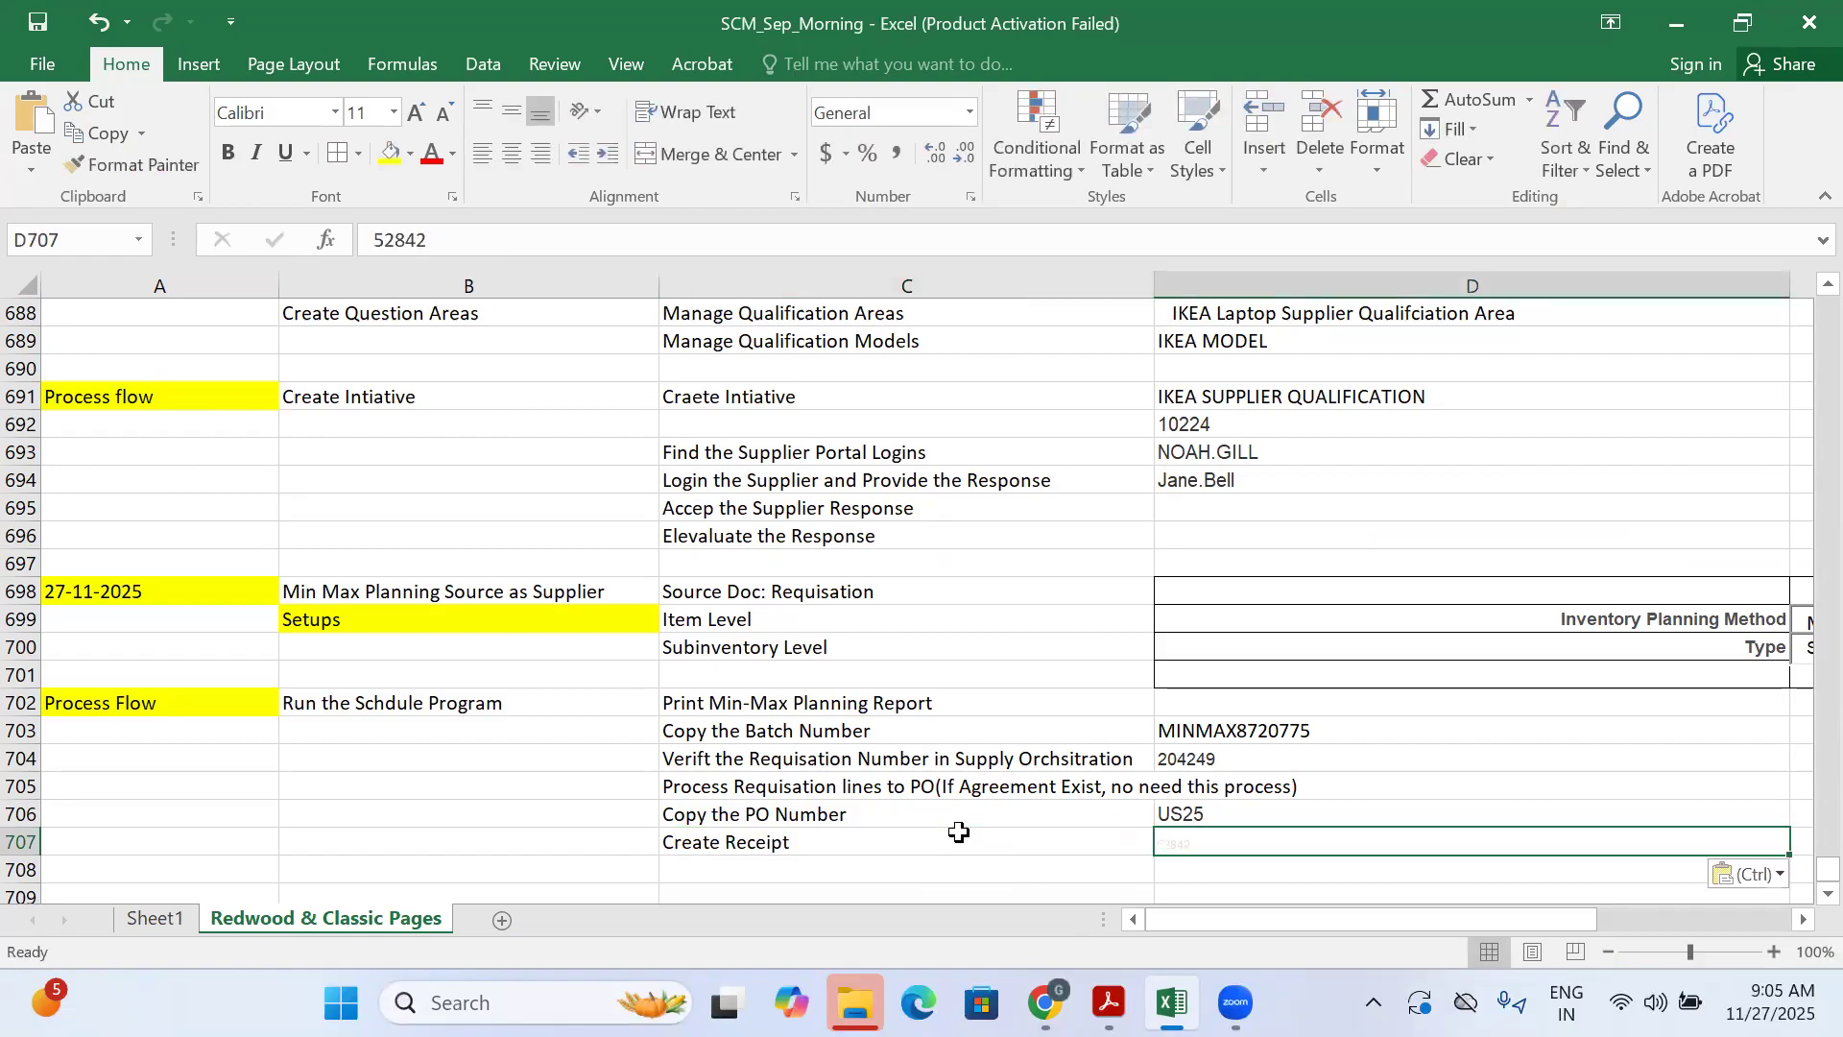
pyautogui.click(410, 123)
pyautogui.click(411, 123)
# Switch back to the browser, close the receipt confirmation and open the Put Away Receipts task
pyautogui.moveTo(1045, 1002)
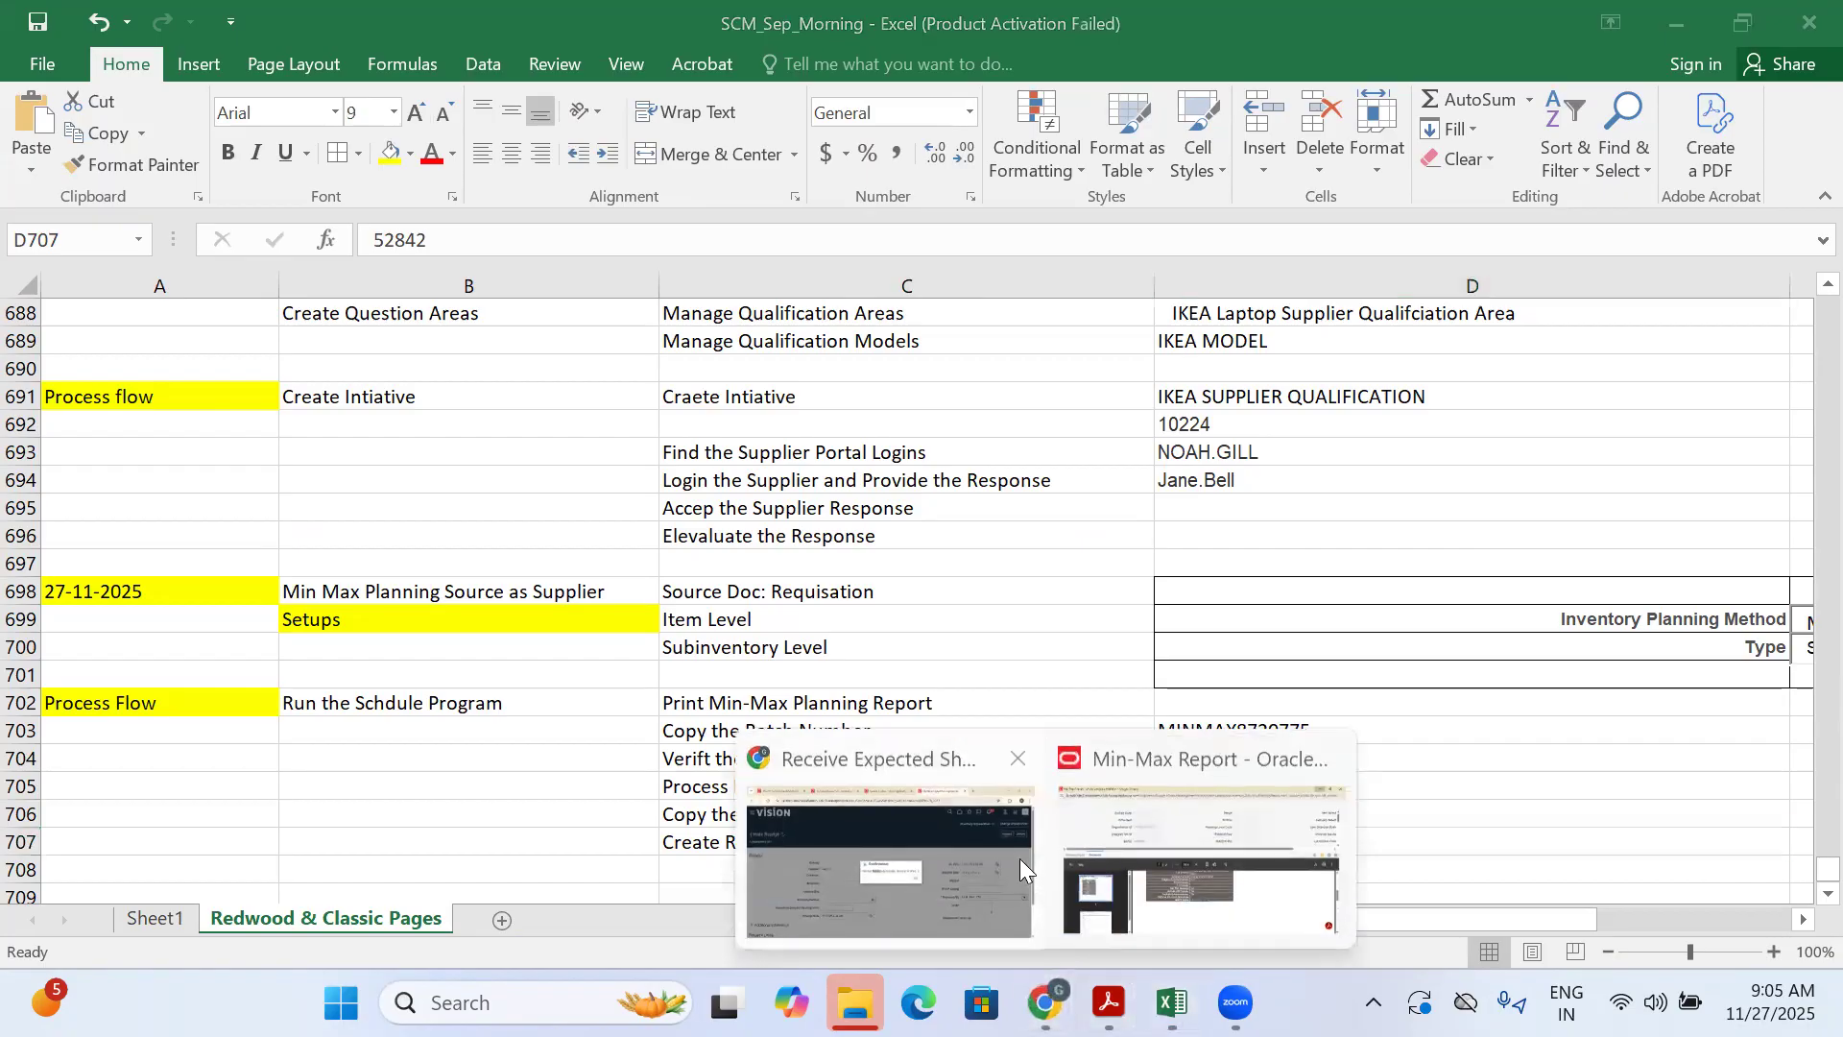
pyautogui.click(878, 858)
pyautogui.click(1739, 313)
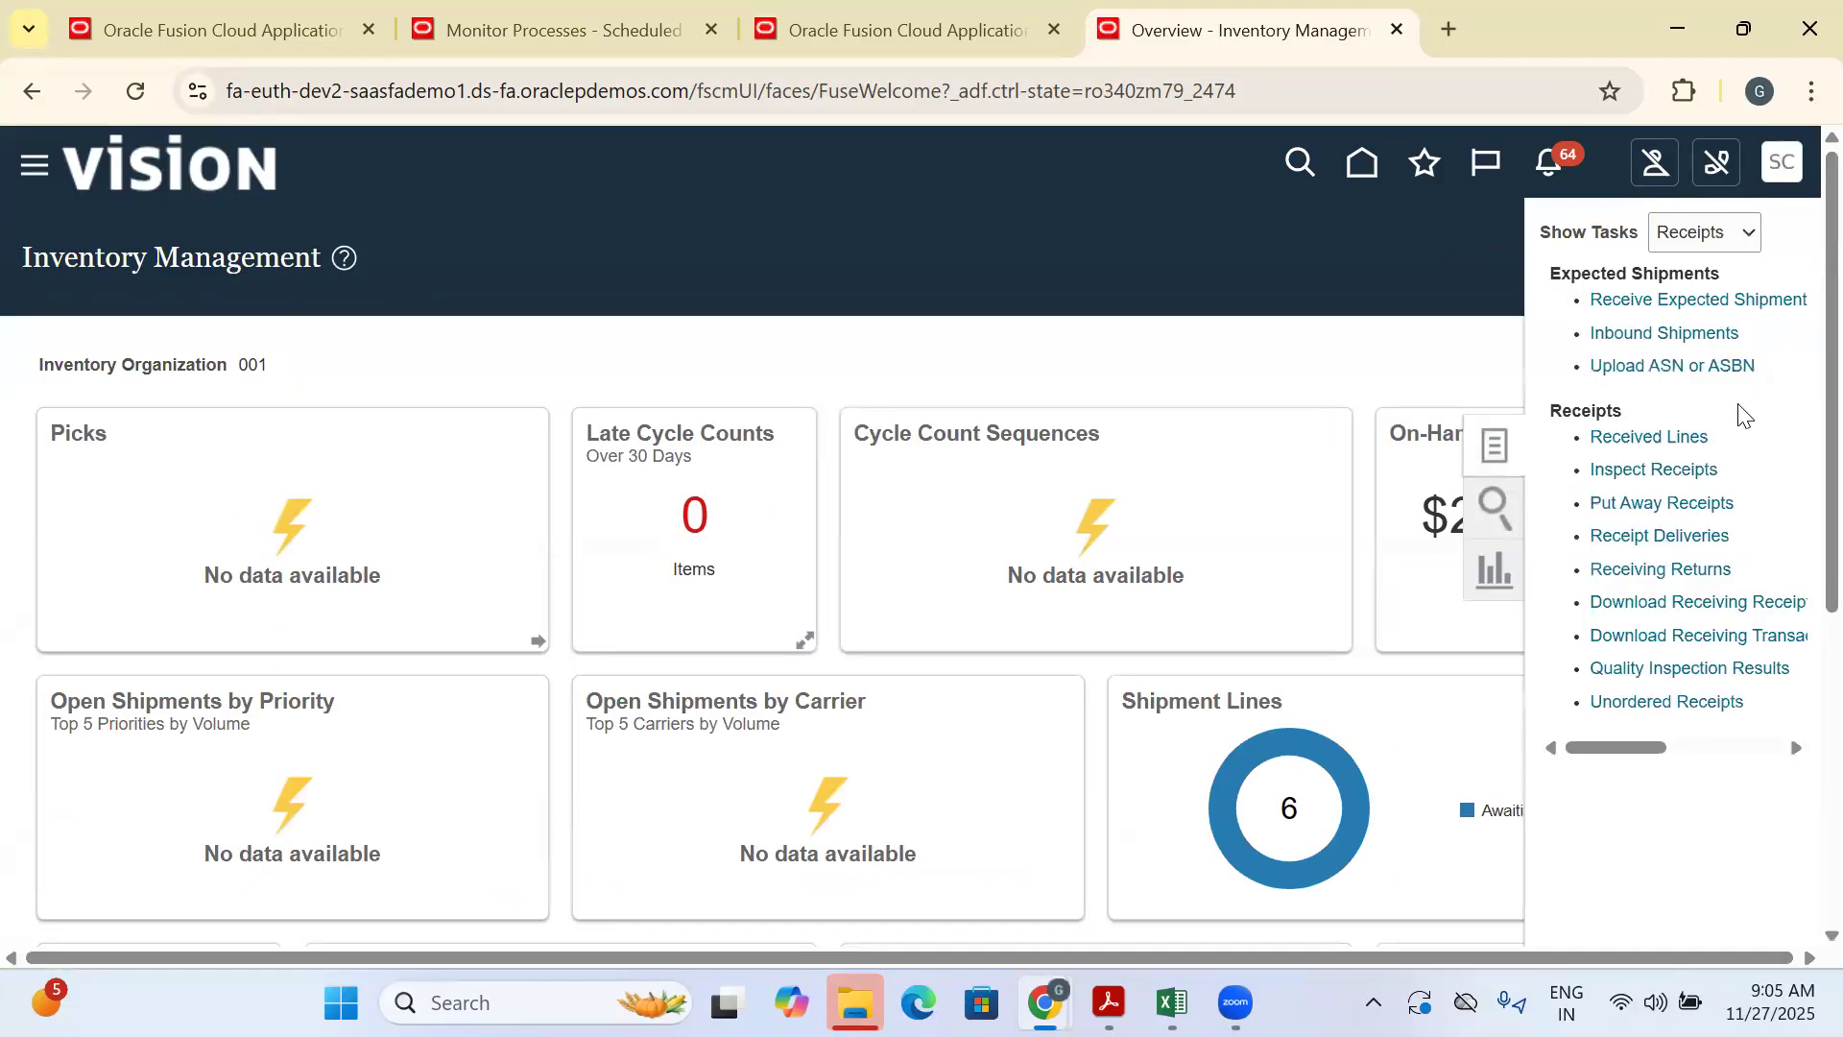
pyautogui.click(1669, 501)
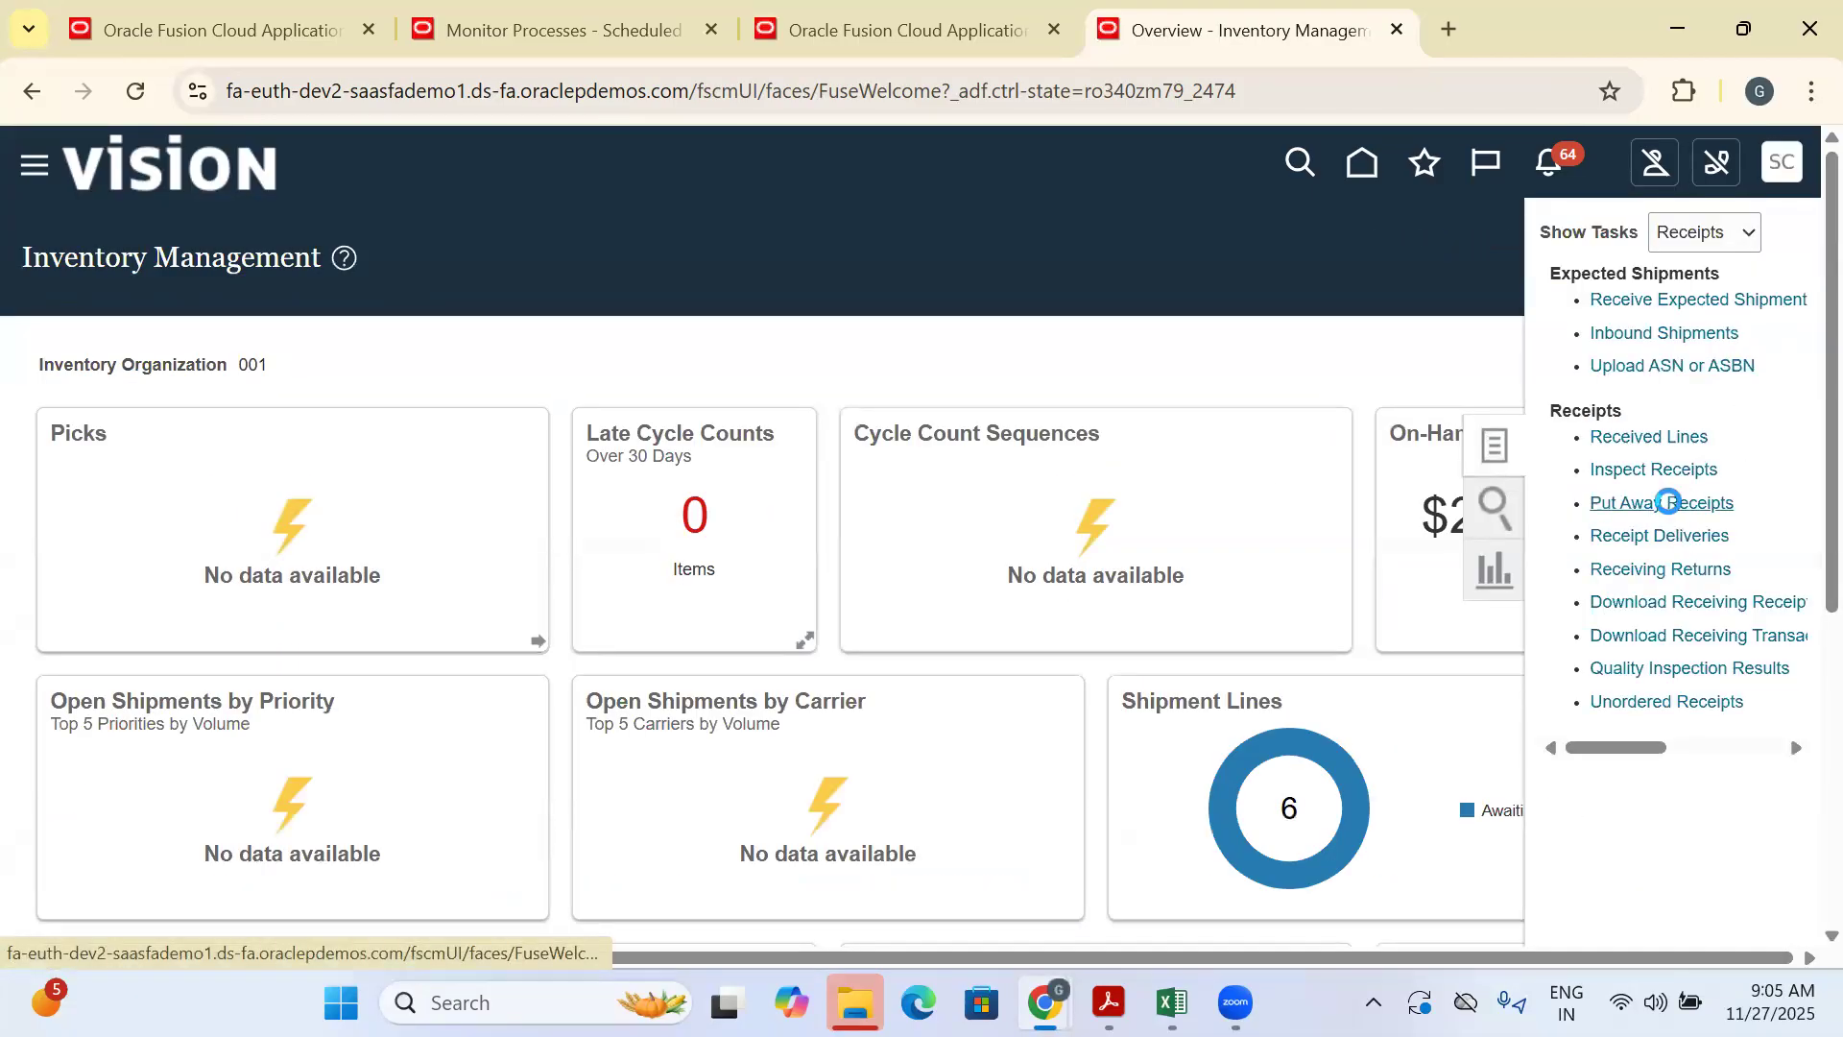
# Search the put-away lines by the receipt number and open the iPhone 16 line for put away
pyautogui.click(374, 488)
pyautogui.write('52842')
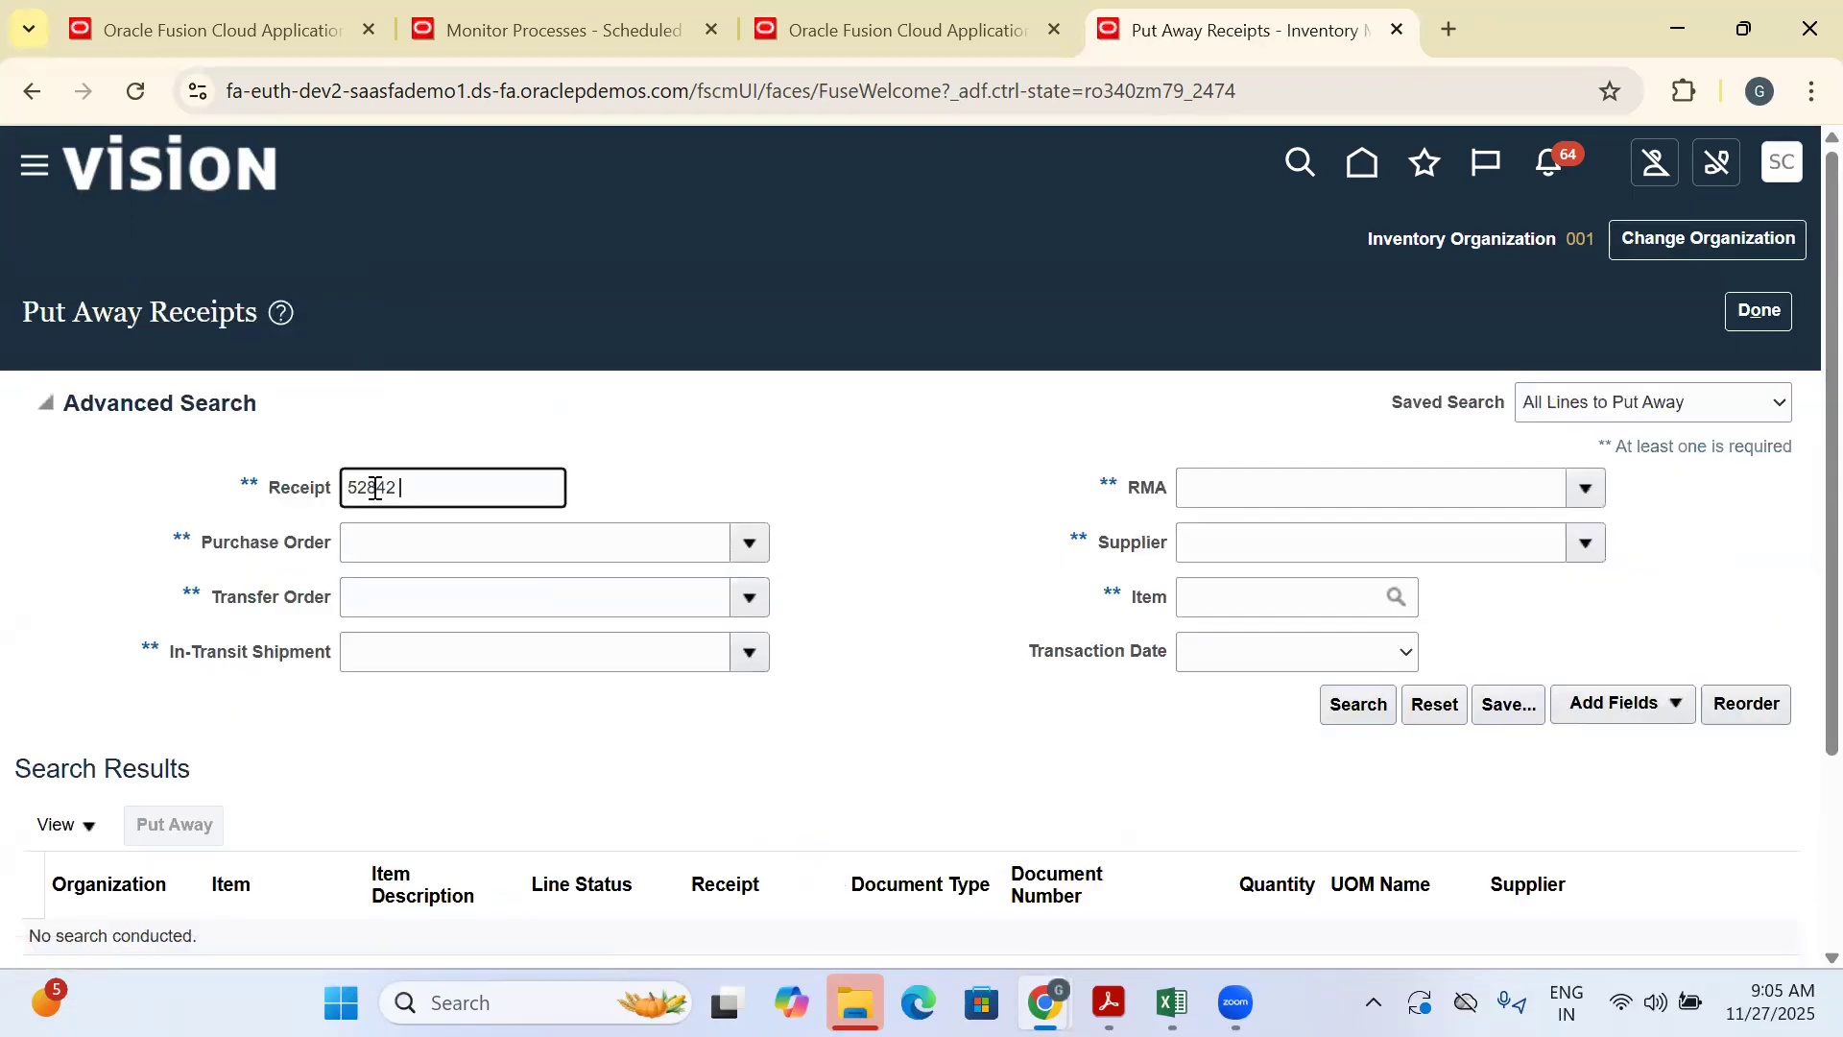
pyautogui.click(1355, 708)
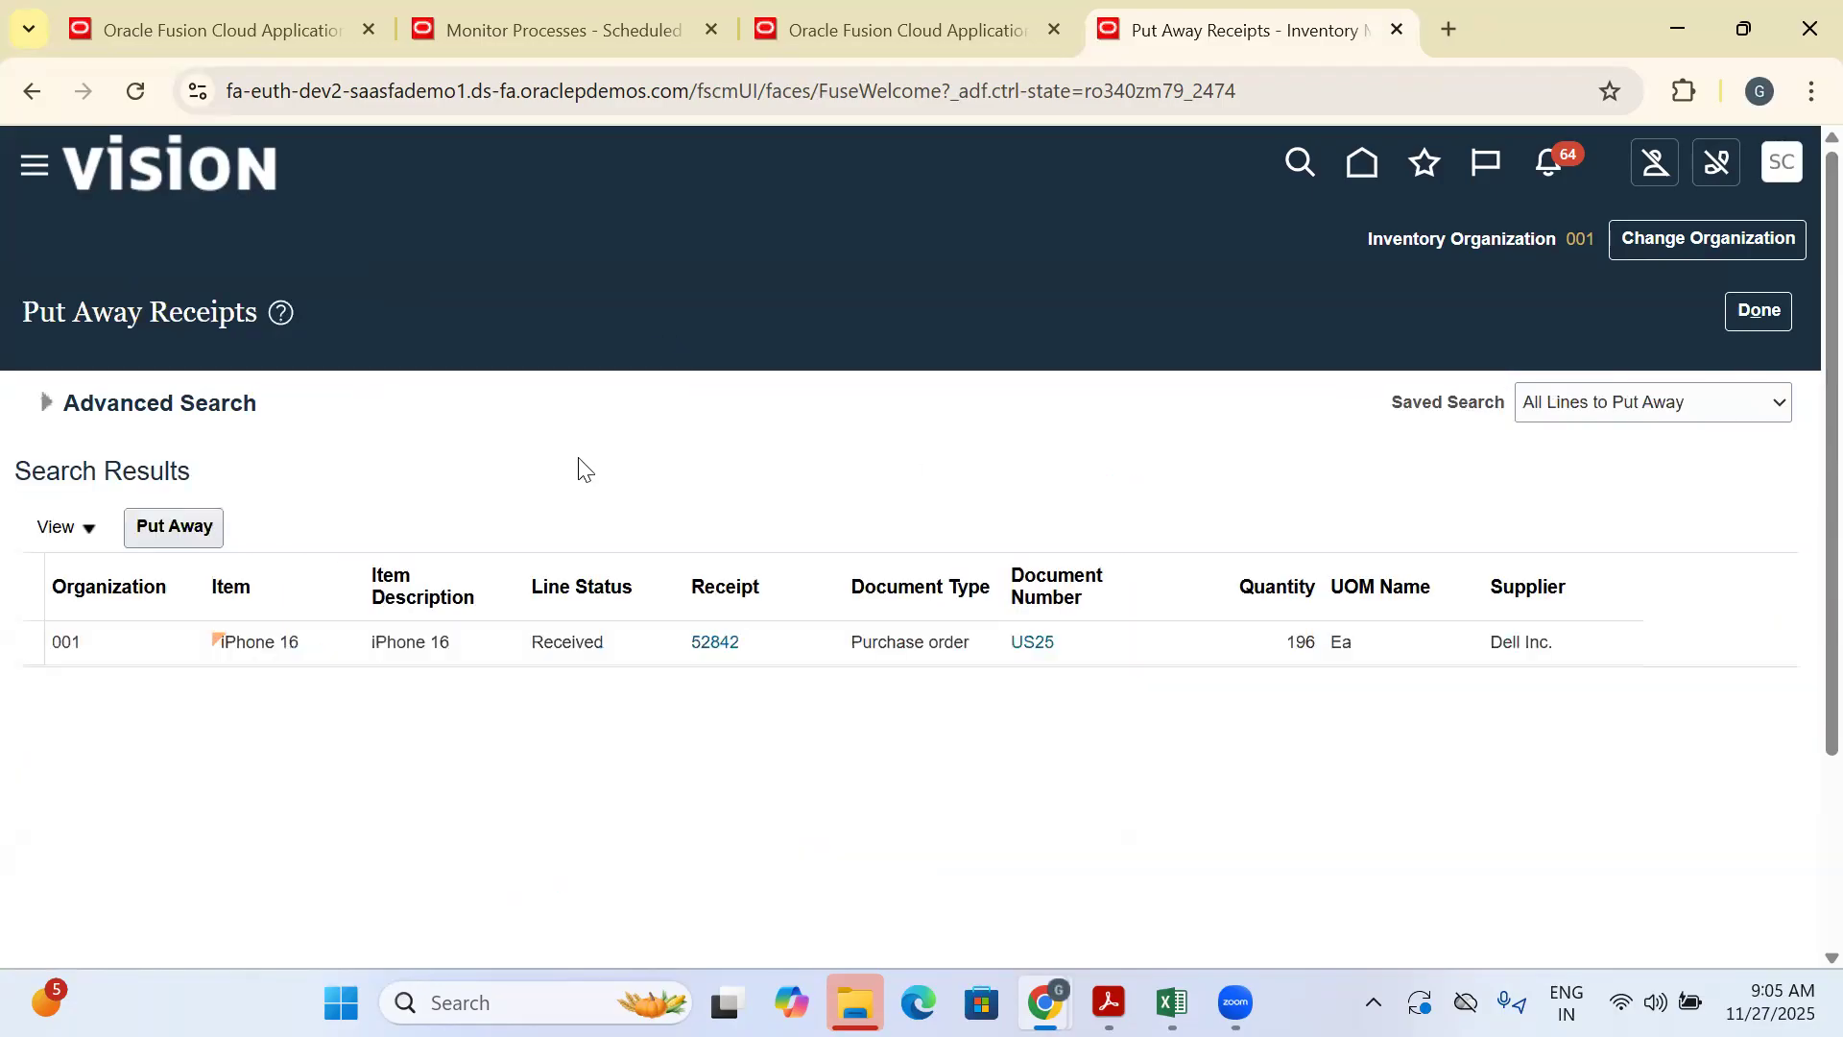
pyautogui.scroll(-3, 580, 468)
pyautogui.click(790, 374)
pyautogui.click(182, 263)
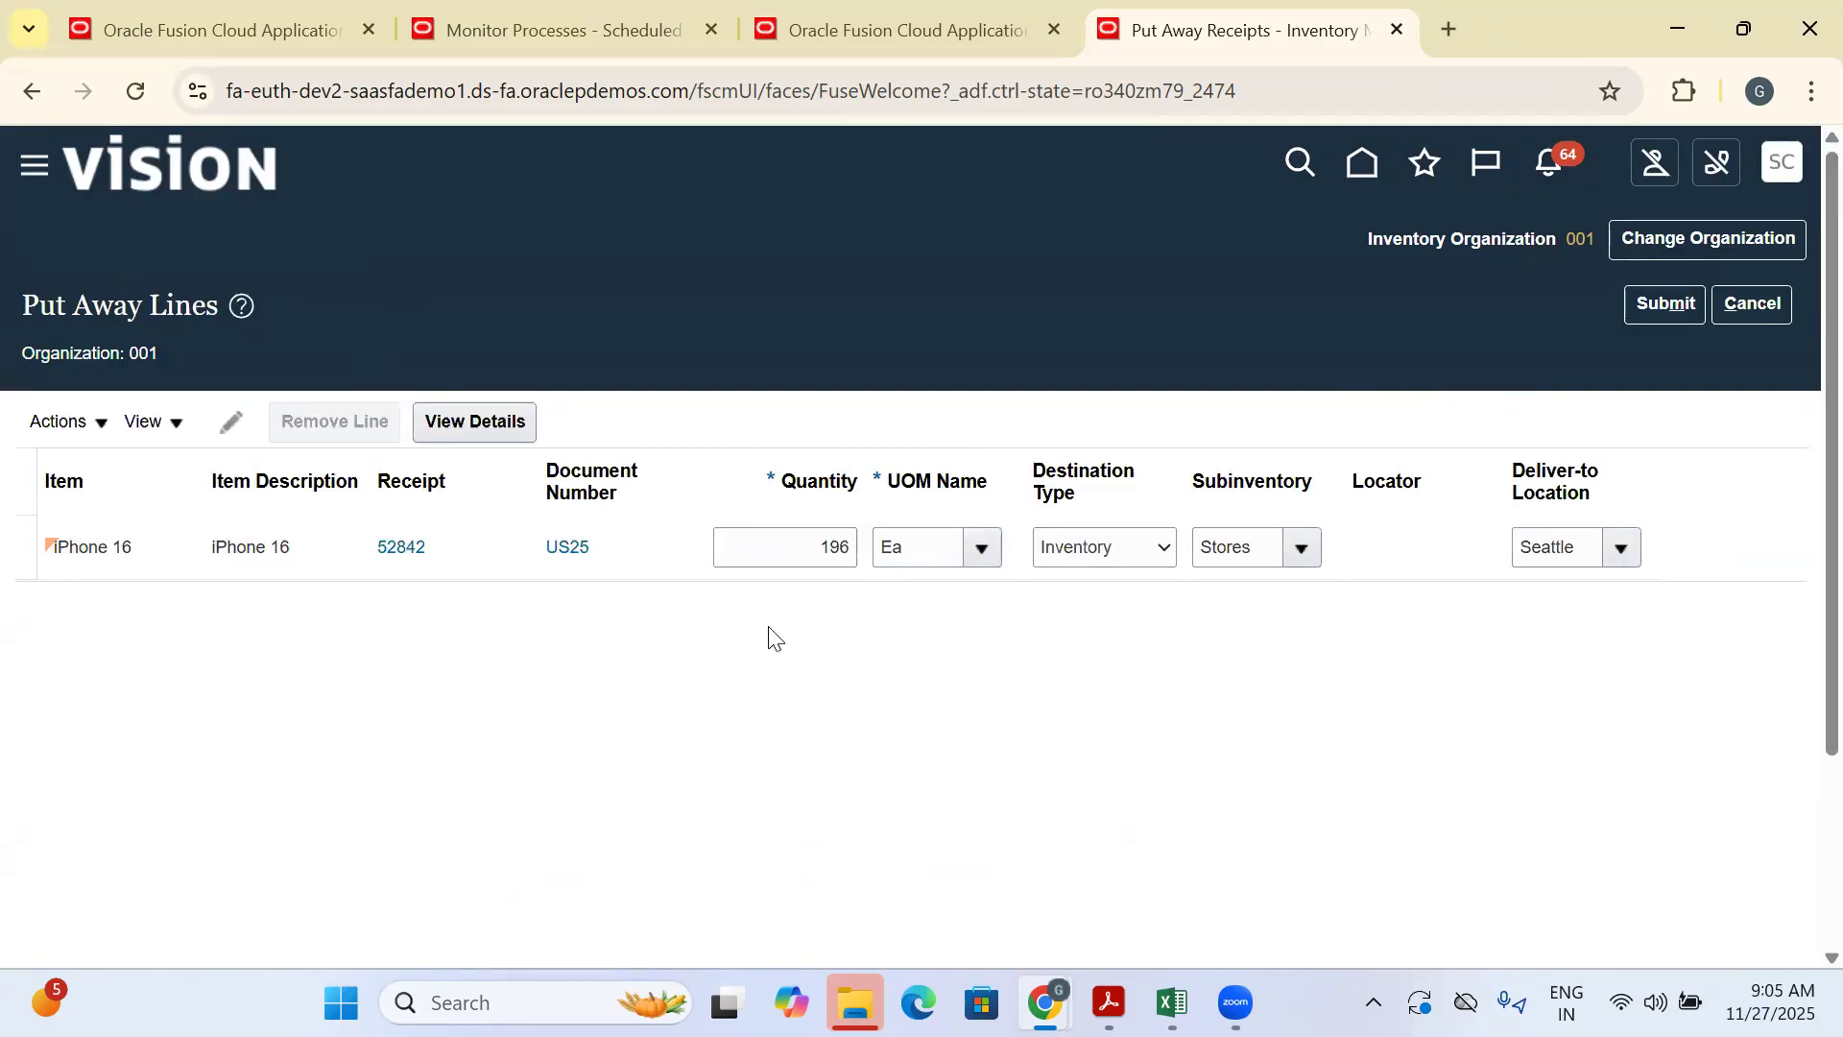
# Submit the put-away of the iPhone 16 line into the Stores subinventory and leave the Put Away Receipts page
pyautogui.doubleClick(1256, 543)
pyautogui.click(1667, 309)
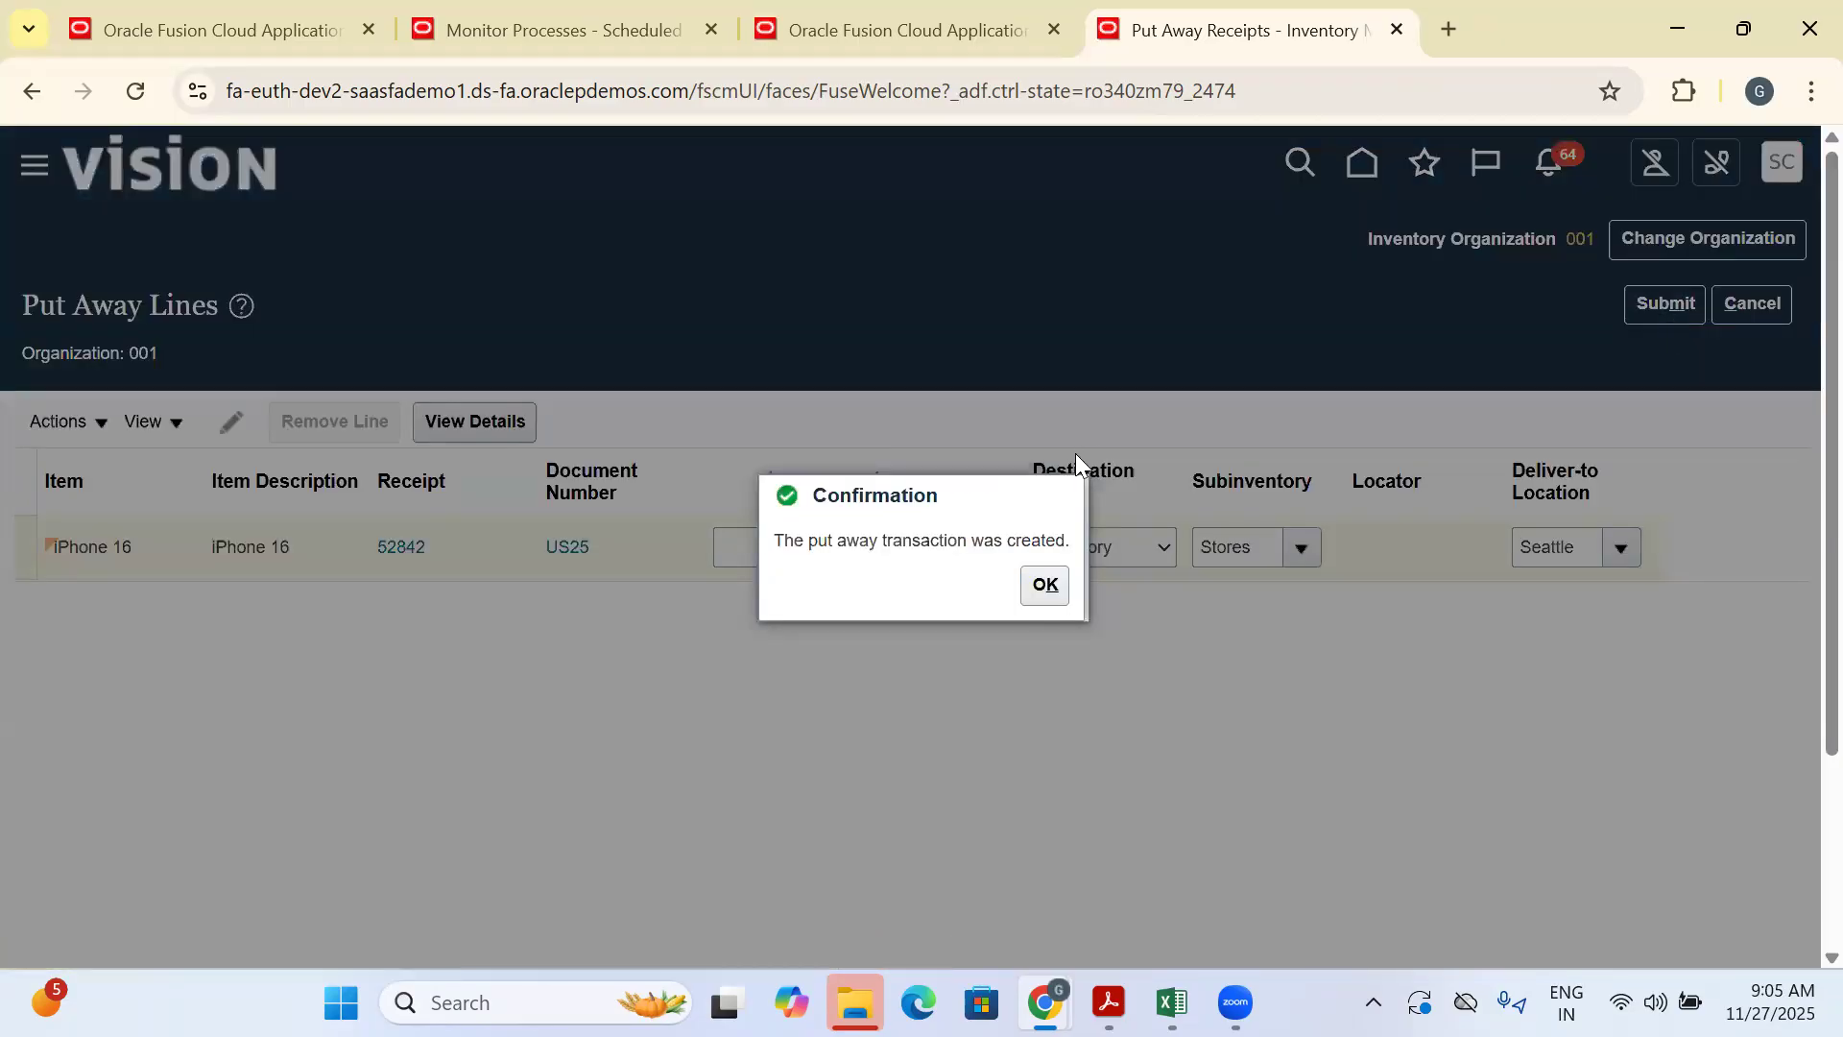
pyautogui.click(1052, 586)
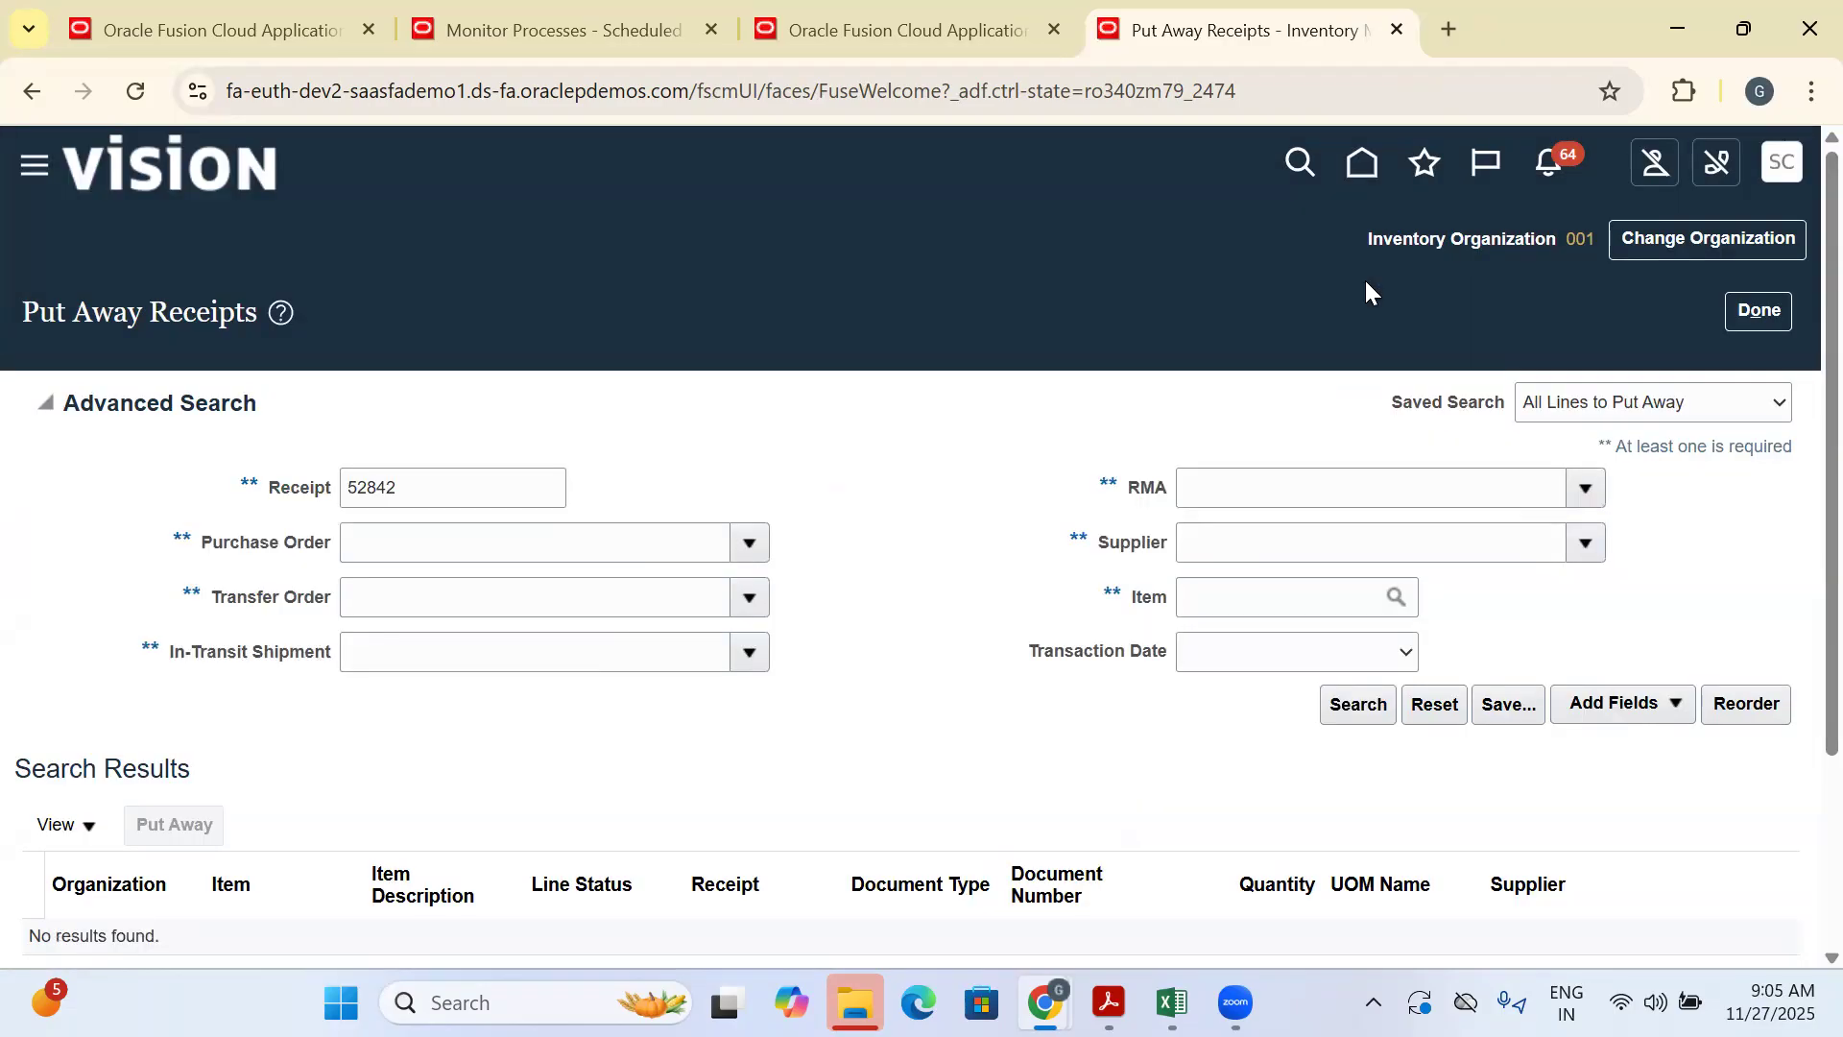
pyautogui.click(1758, 312)
# Show the Inventory tasks in the task list and open Manage Item Quantities
pyautogui.click(1802, 459)
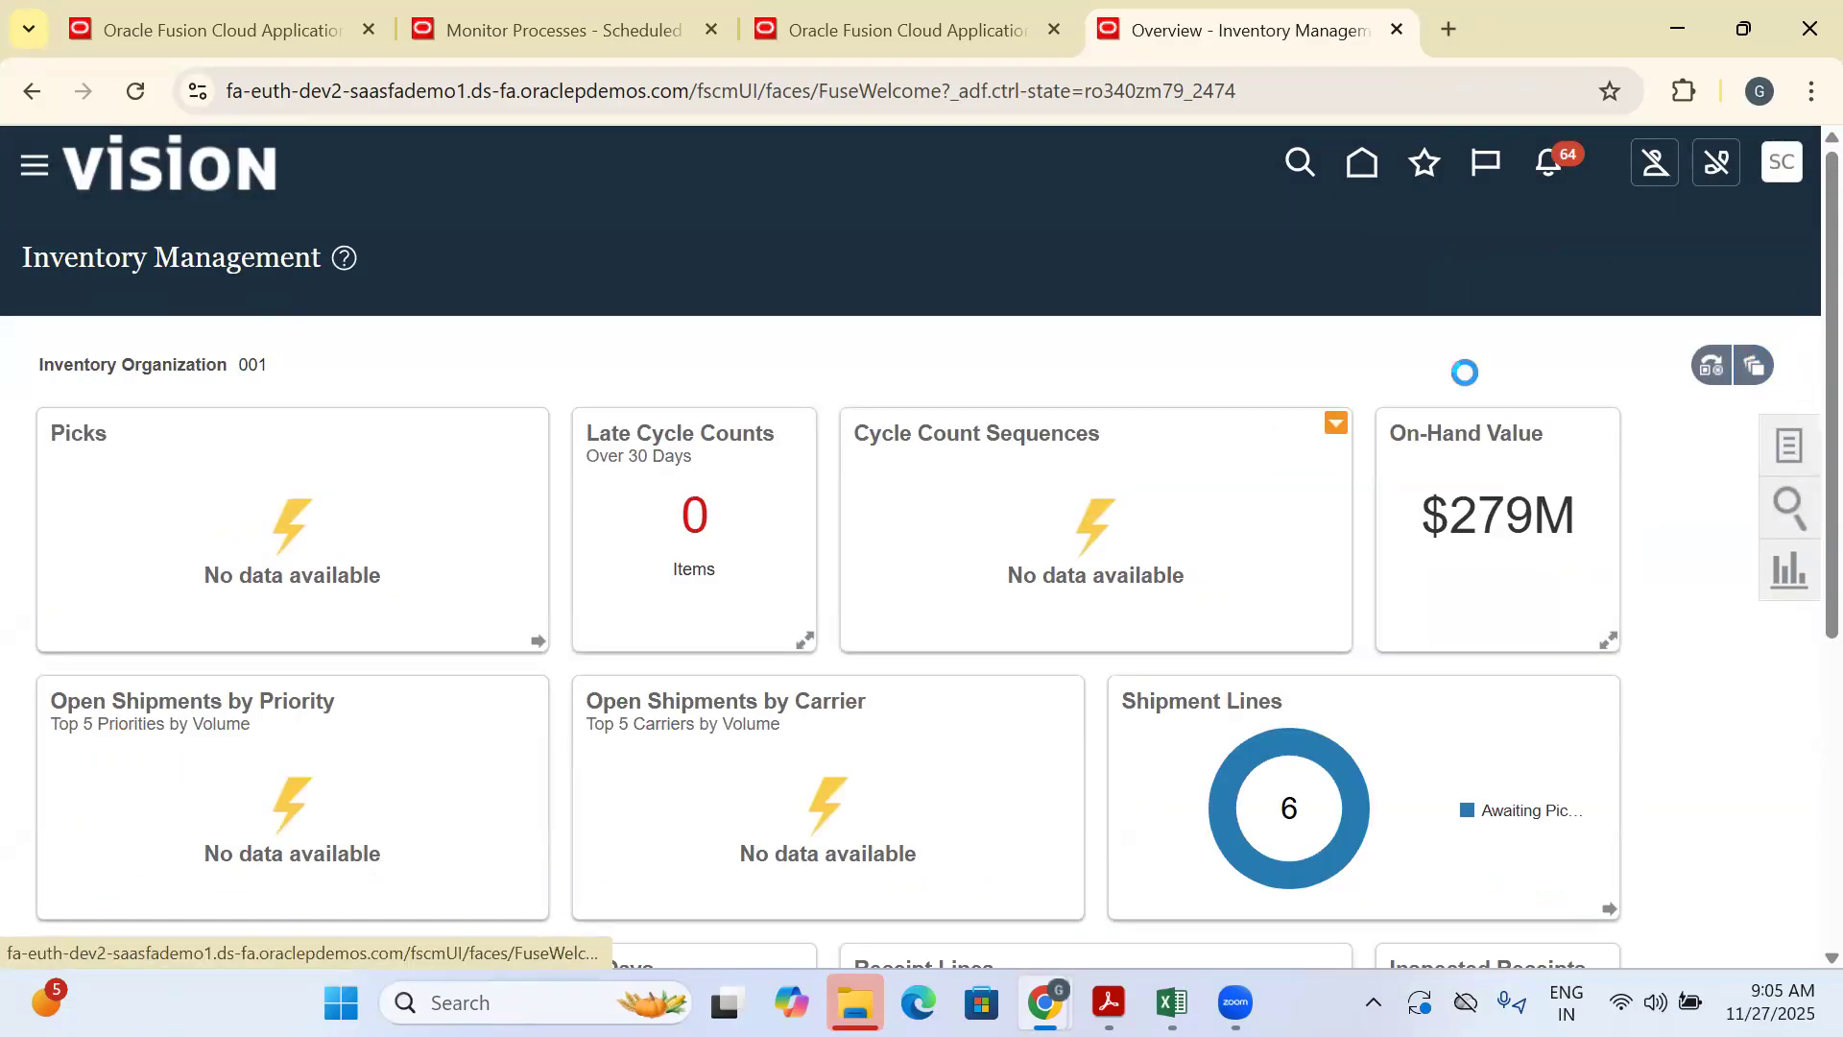
pyautogui.click(1728, 238)
pyautogui.click(1723, 272)
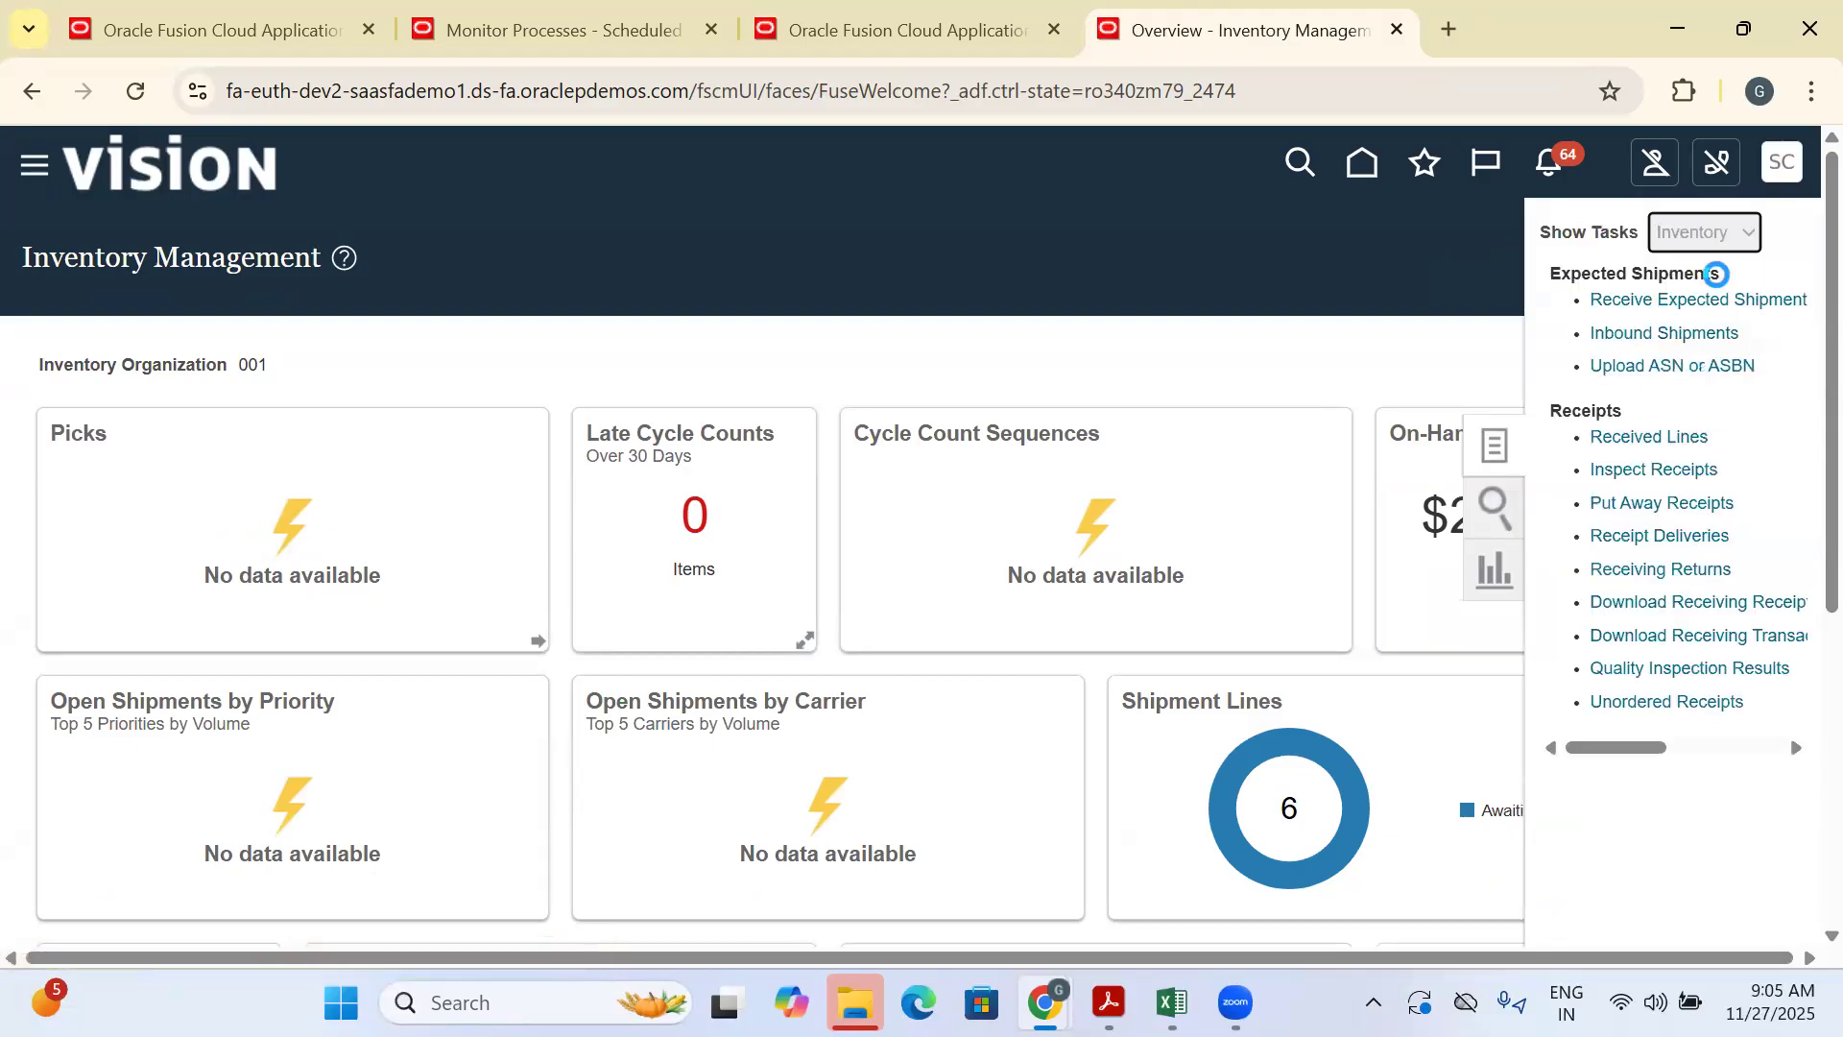
pyautogui.click(1715, 298)
# Search the item quantities for iPhone 16 in organization 001, including receiving and inbound quantities
pyautogui.click(272, 480)
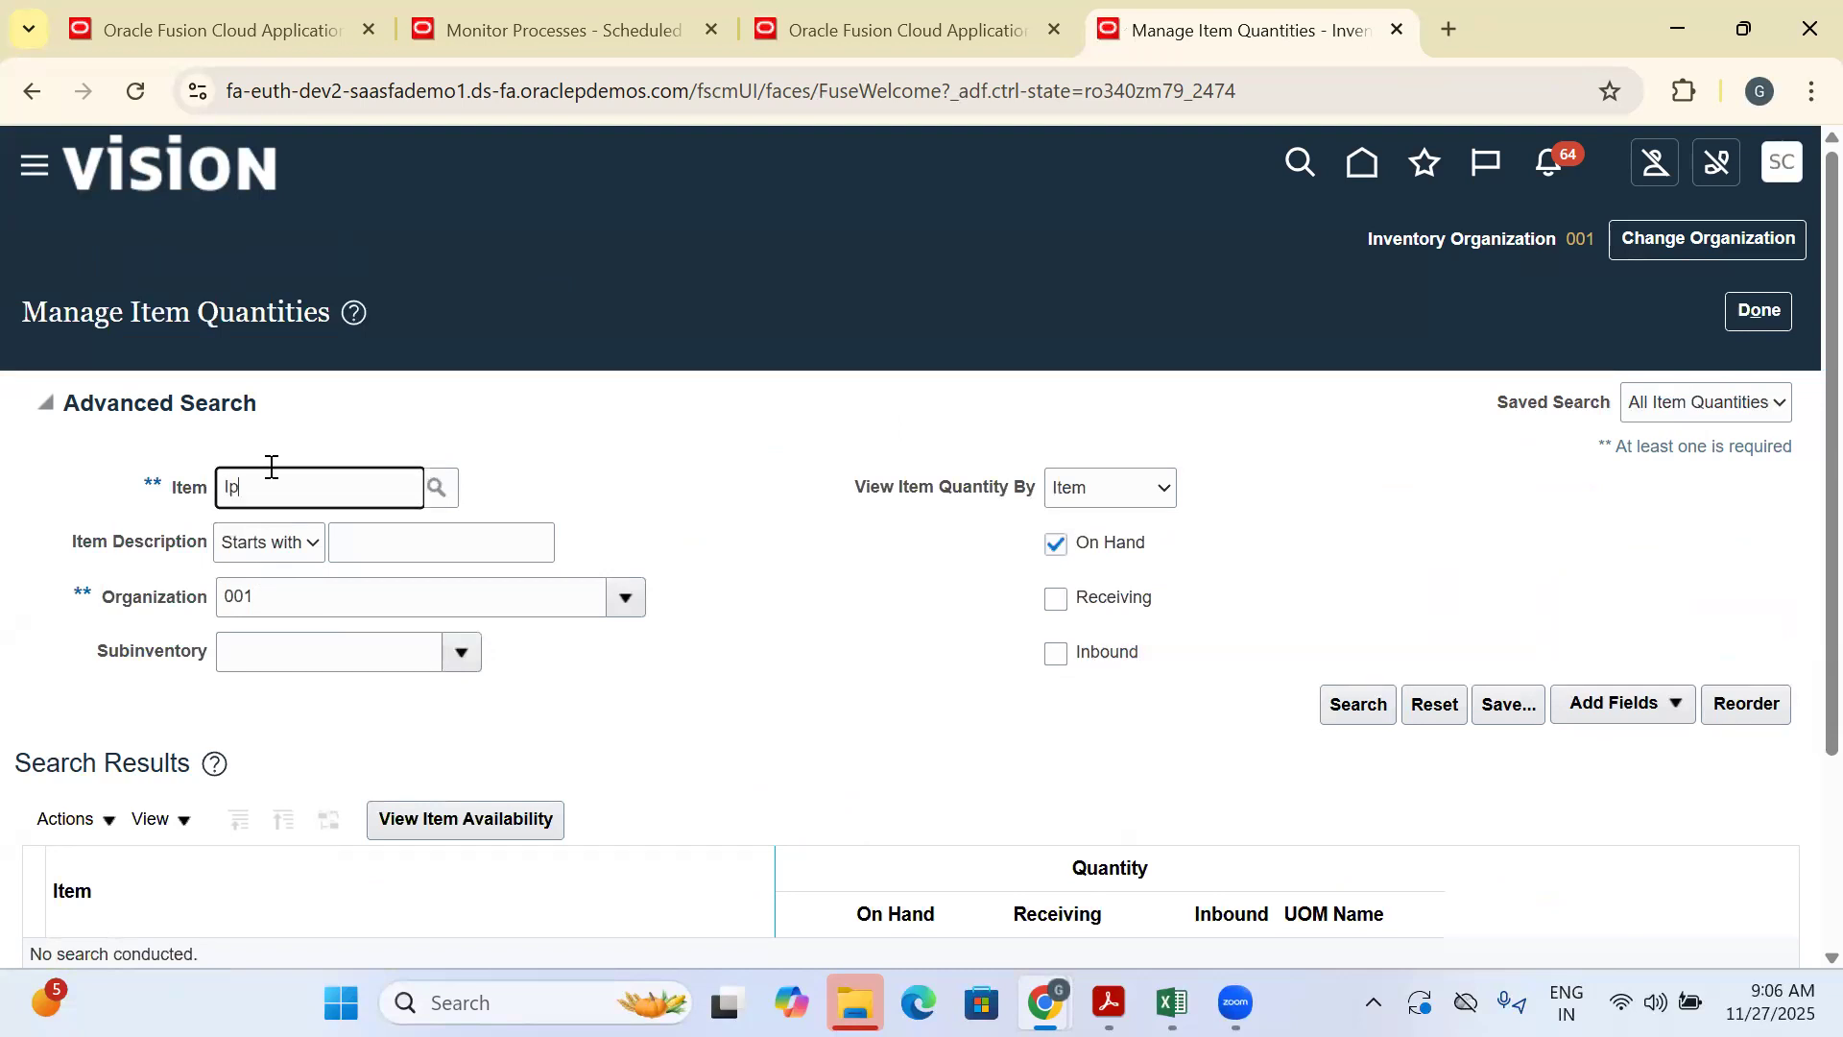
pyautogui.write('Iphone')
pyautogui.press('Tab')
pyautogui.click(1056, 597)
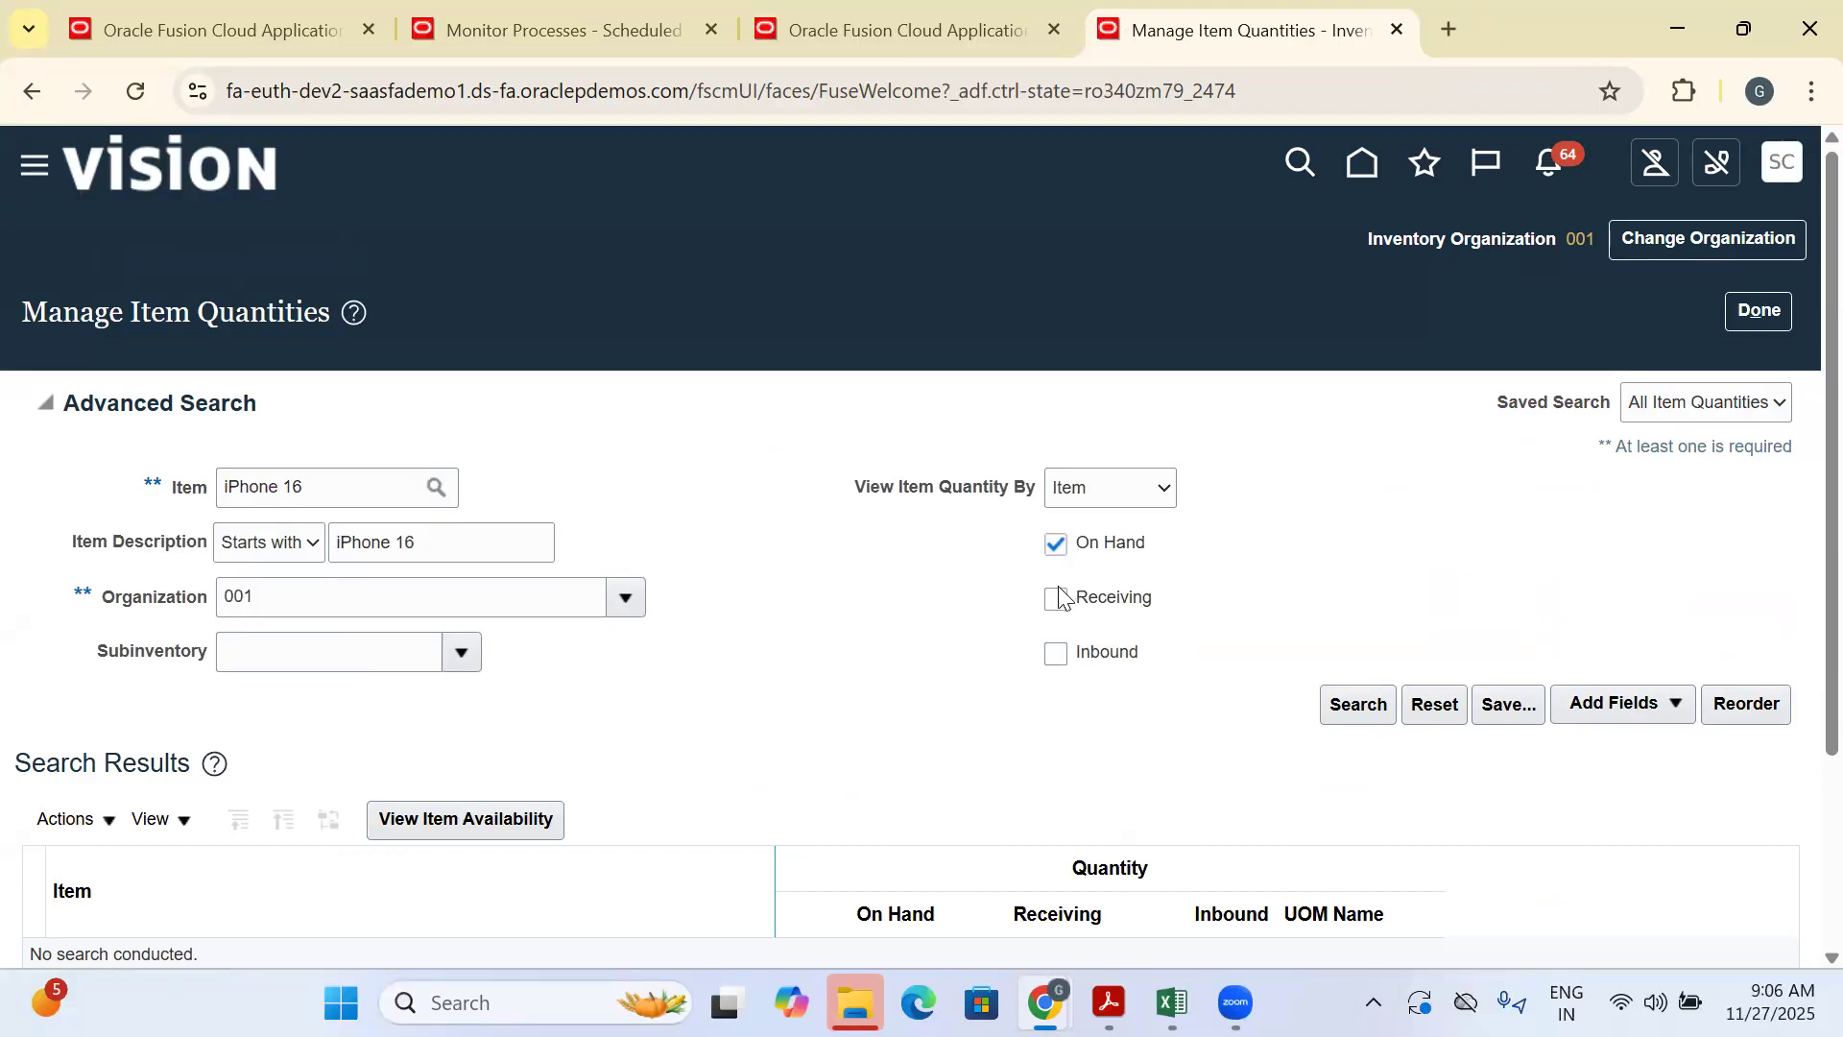
pyautogui.click(1056, 654)
pyautogui.click(1356, 706)
pyautogui.scroll(-3, 1334, 705)
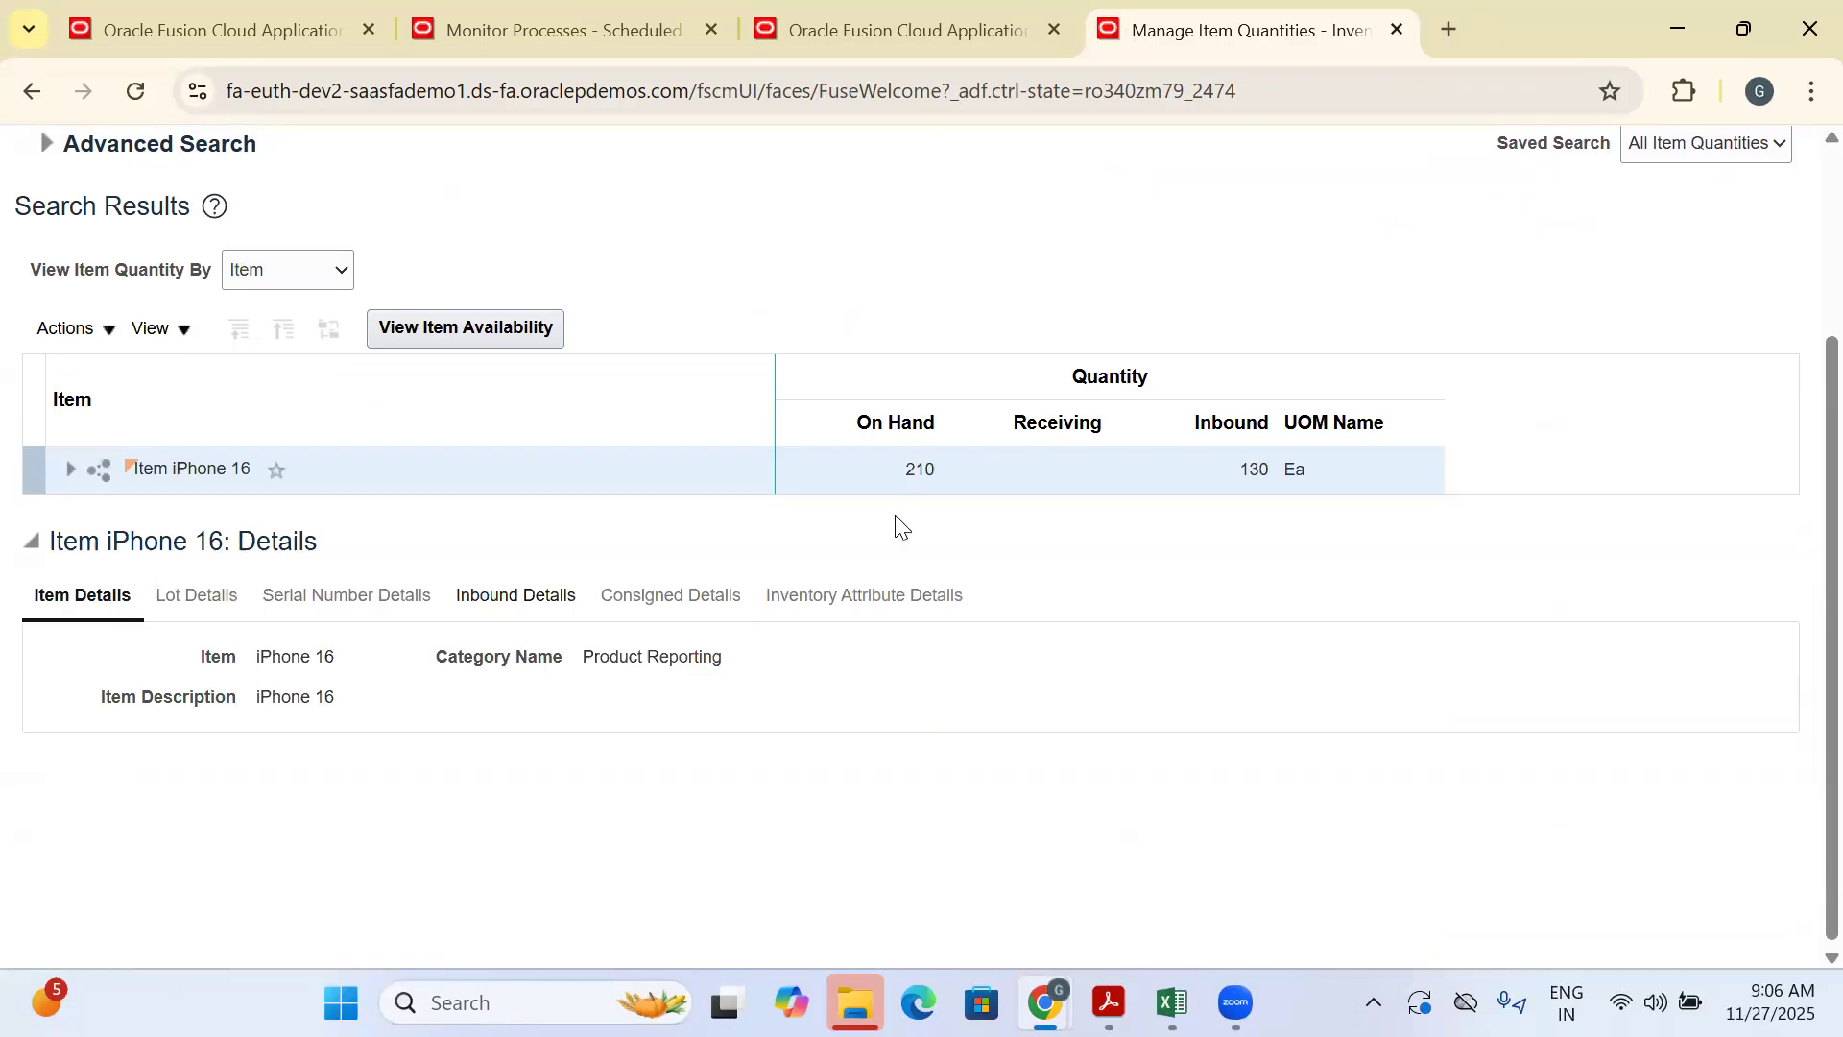
# Expand iPhone 16 down to the subinventories of Organization 001 and check the on-hand quantity in Stores
pyautogui.click(70, 469)
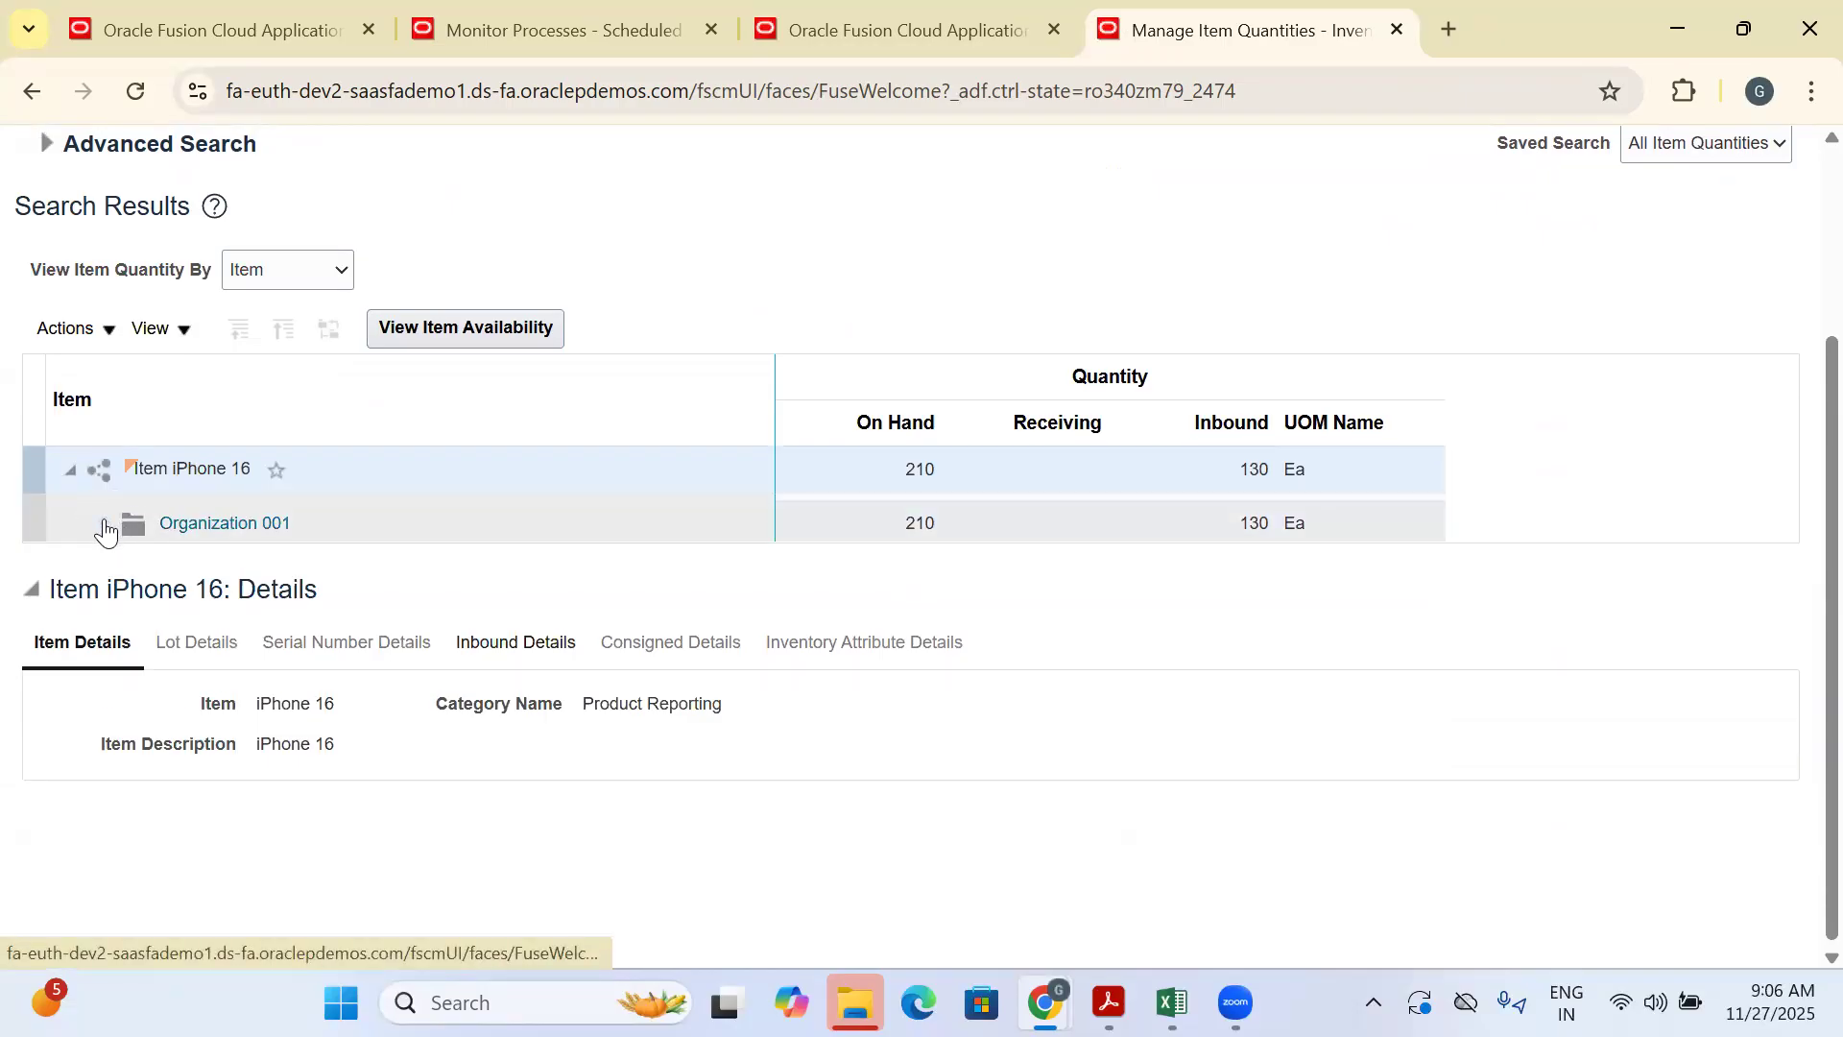
pyautogui.click(106, 528)
pyautogui.click(951, 620)
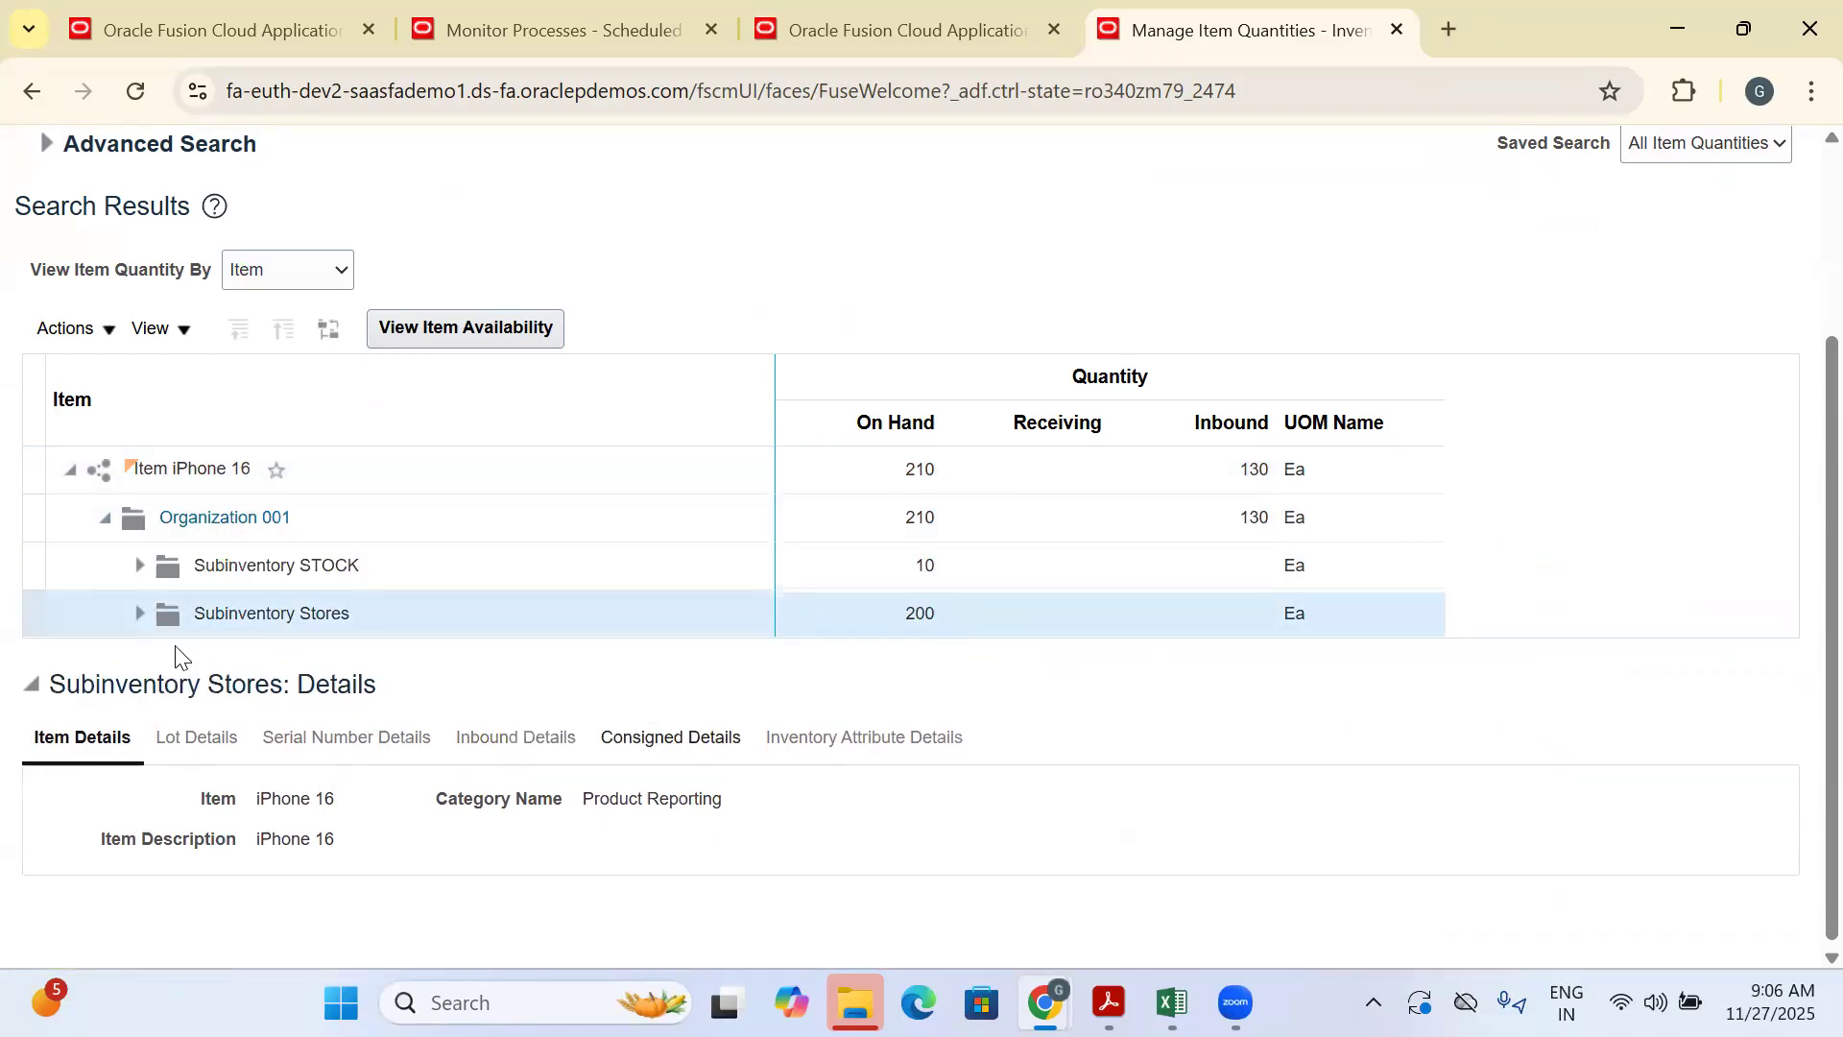
pyautogui.click(139, 614)
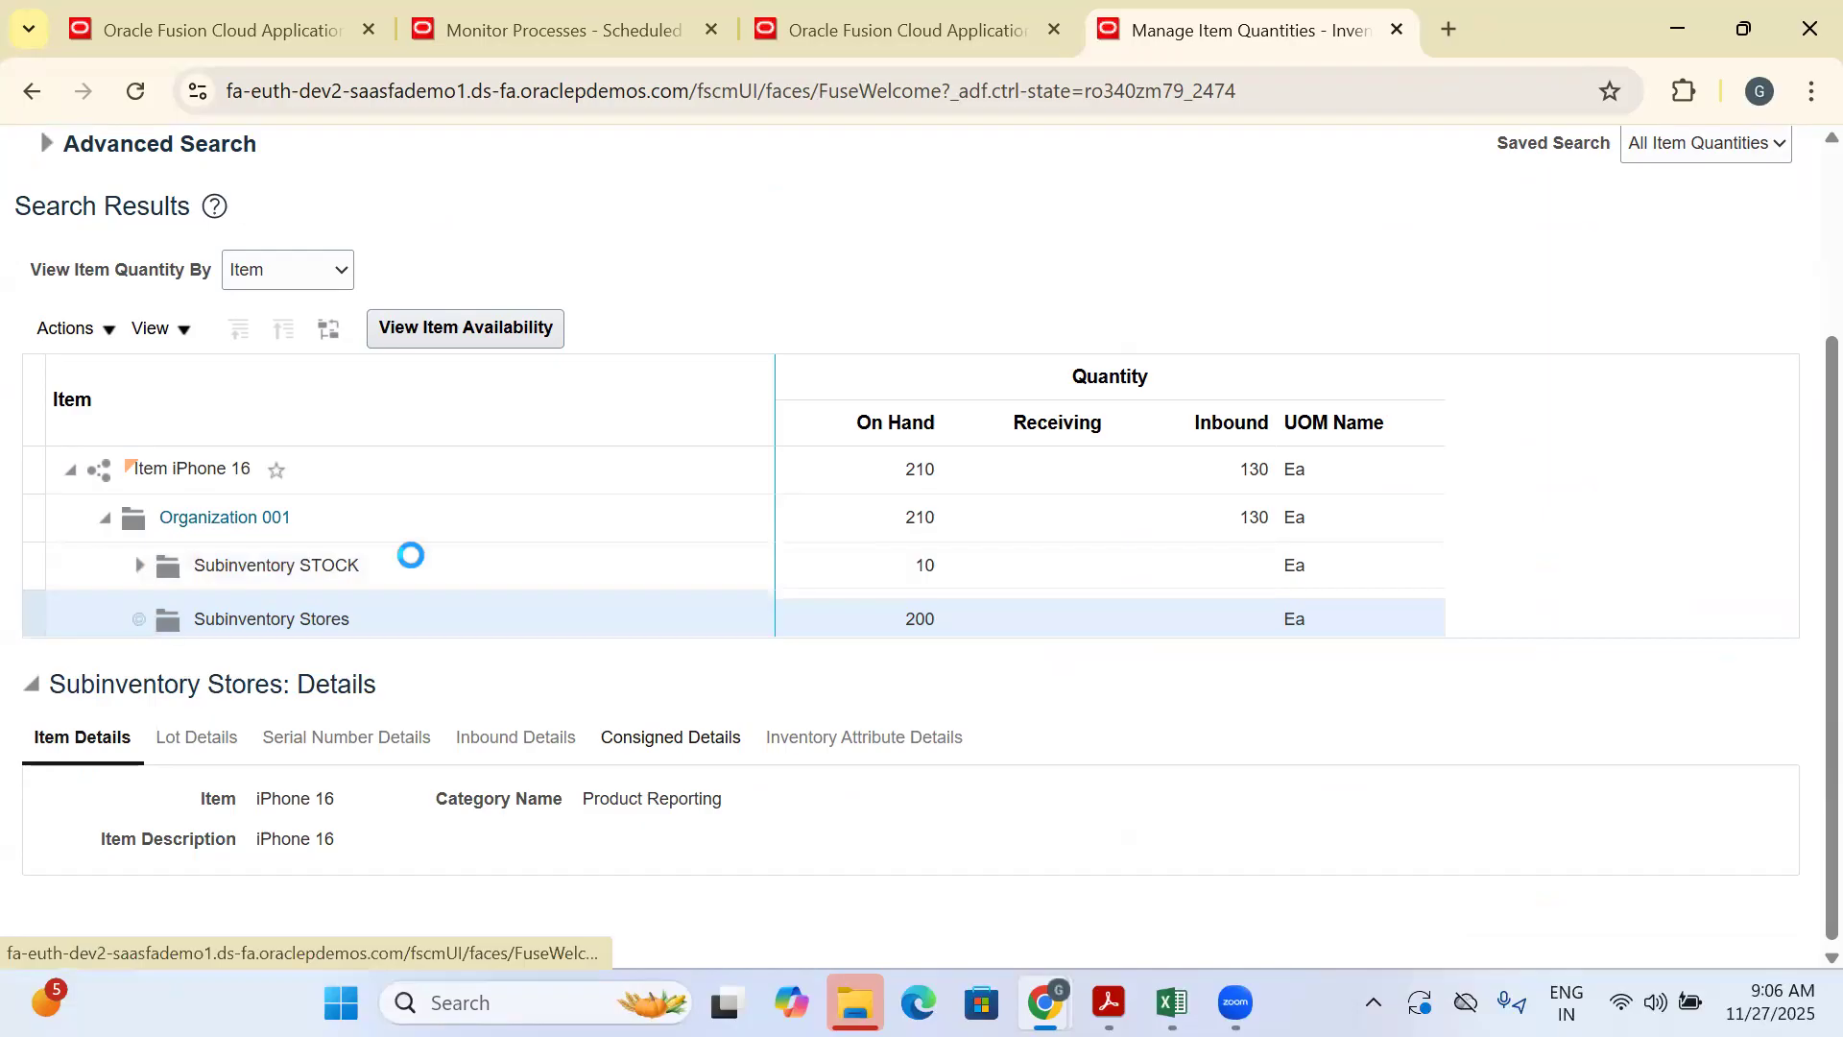
pyautogui.doubleClick(946, 614)
pyautogui.scroll(3, 1517, 336)
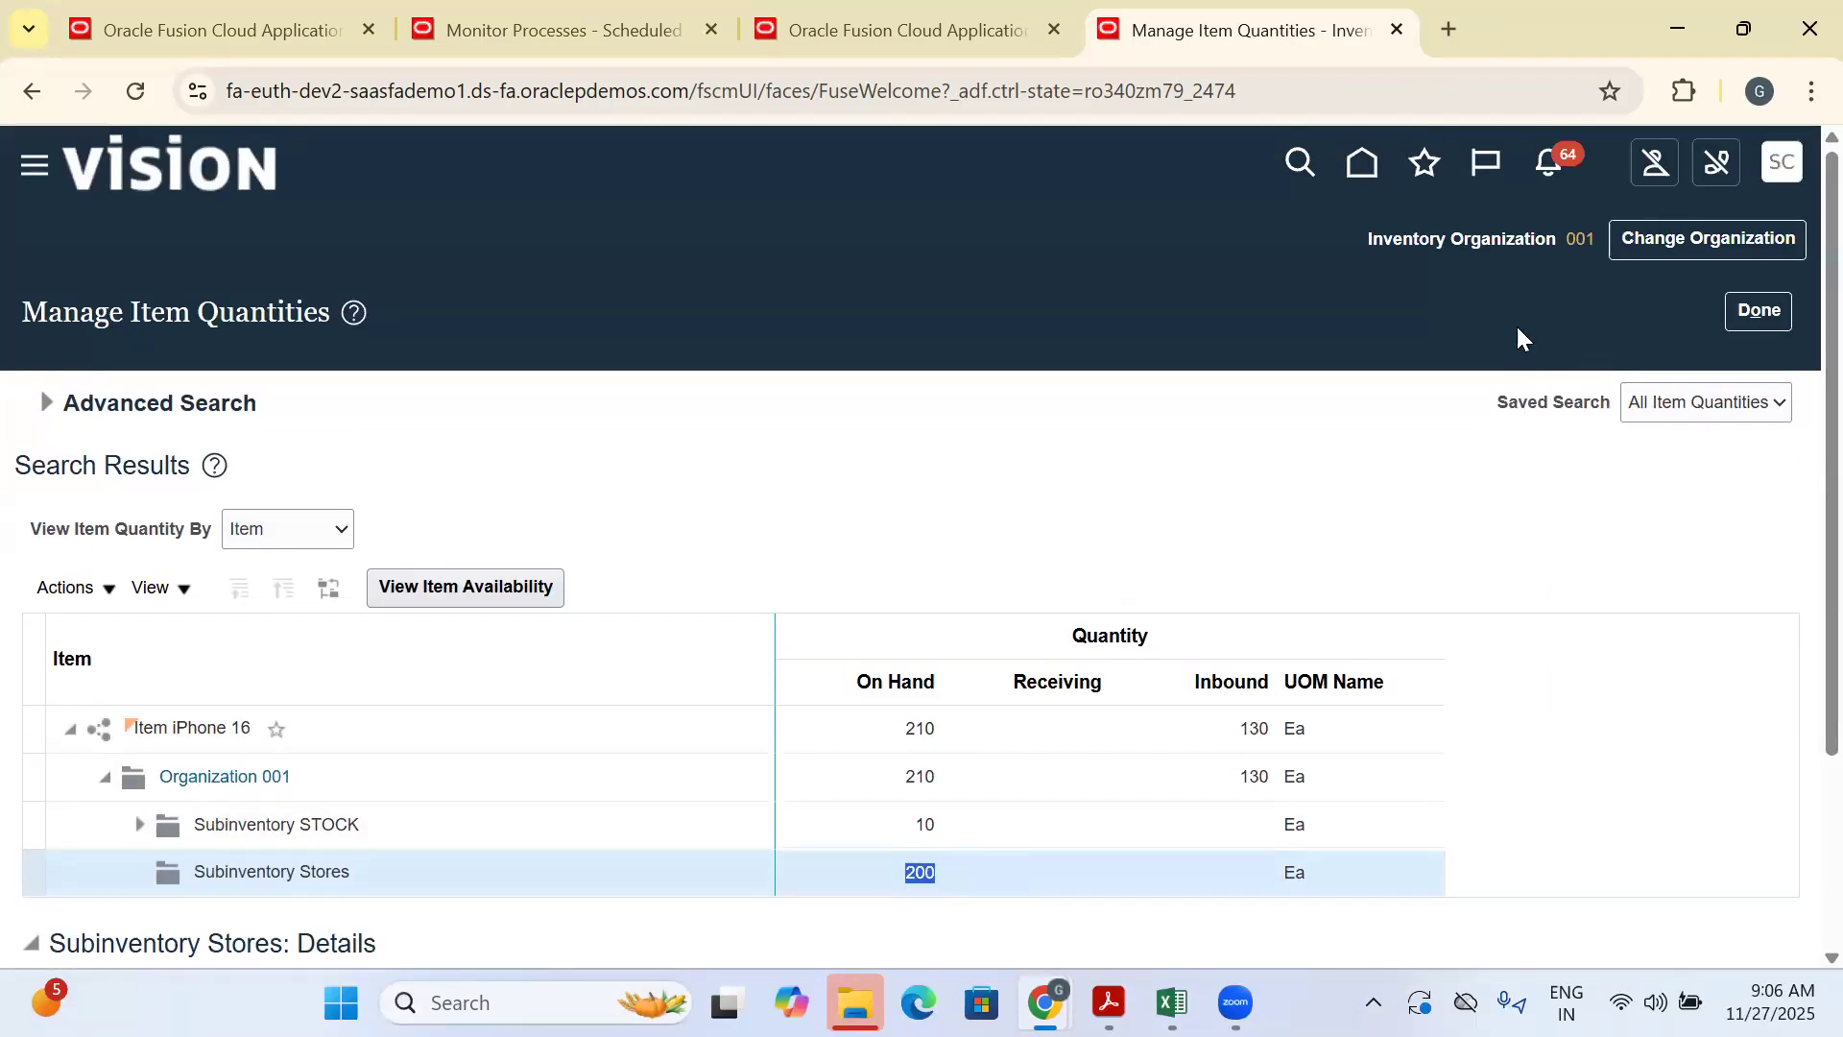
# Close the item quantities page and return to the home page
pyautogui.click(1752, 311)
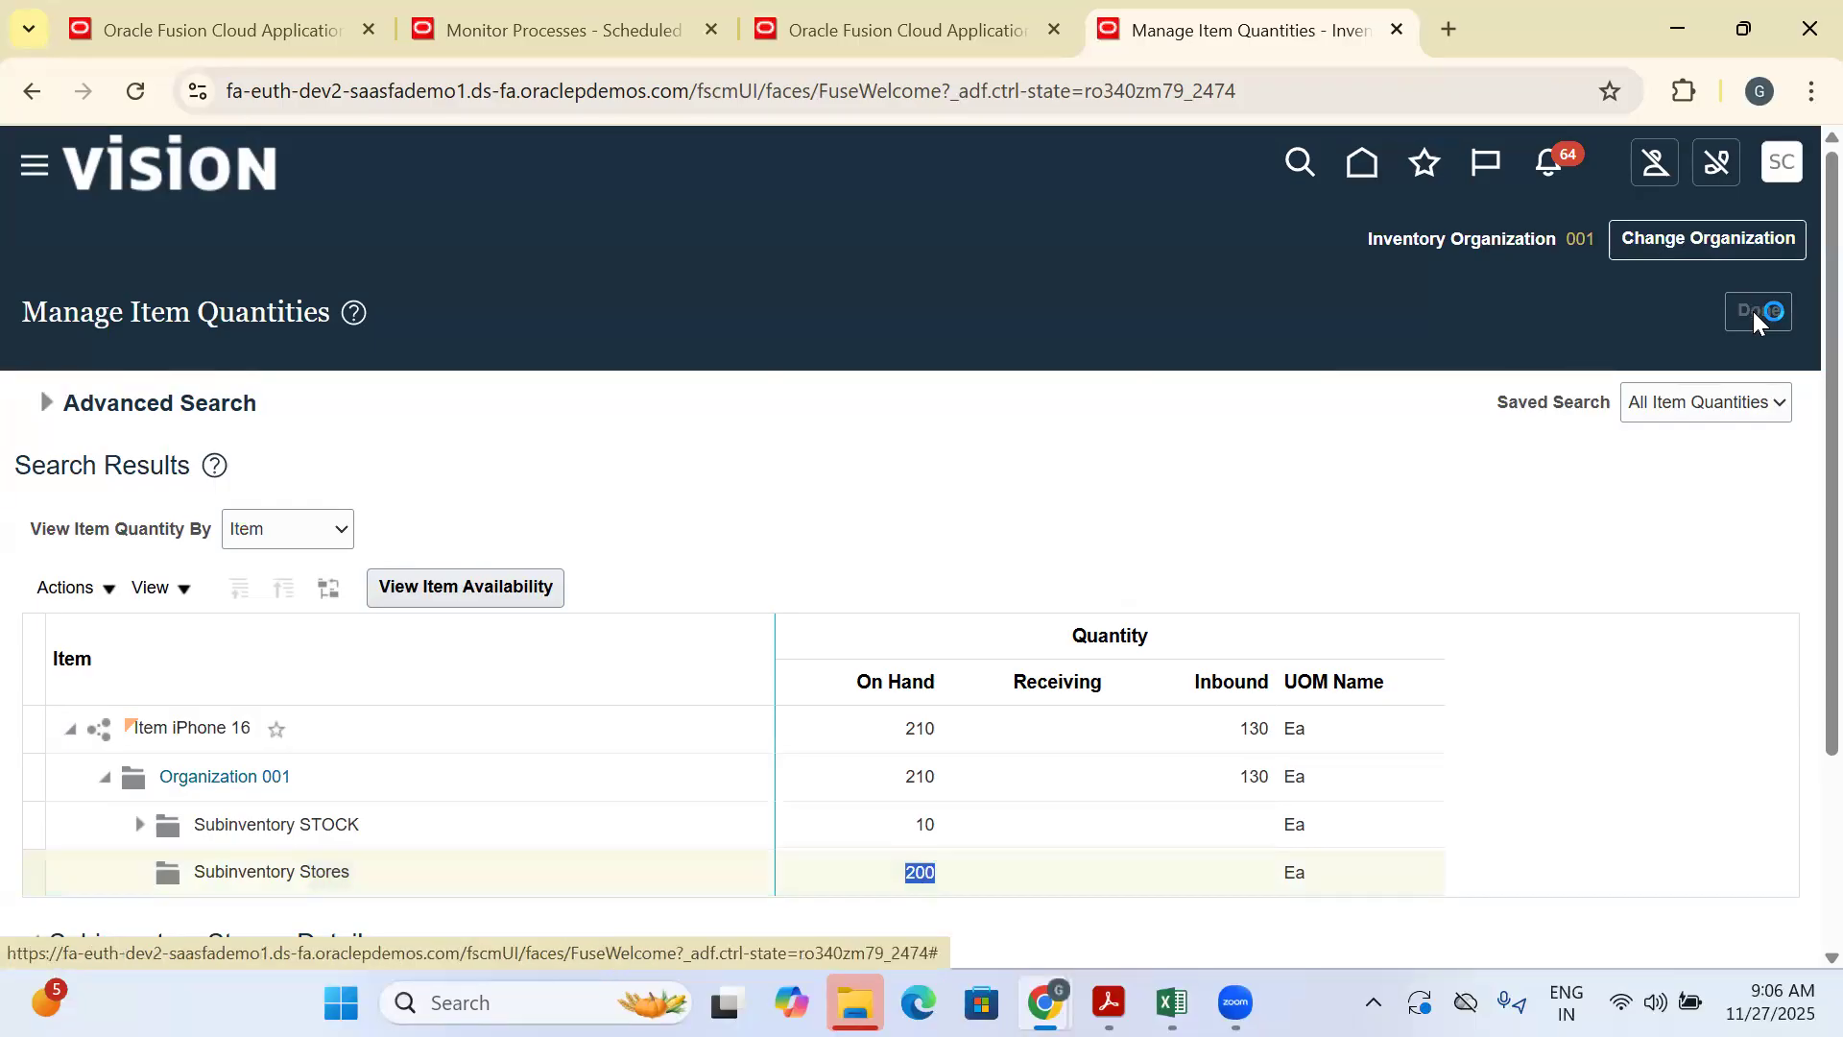
pyautogui.click(1363, 165)
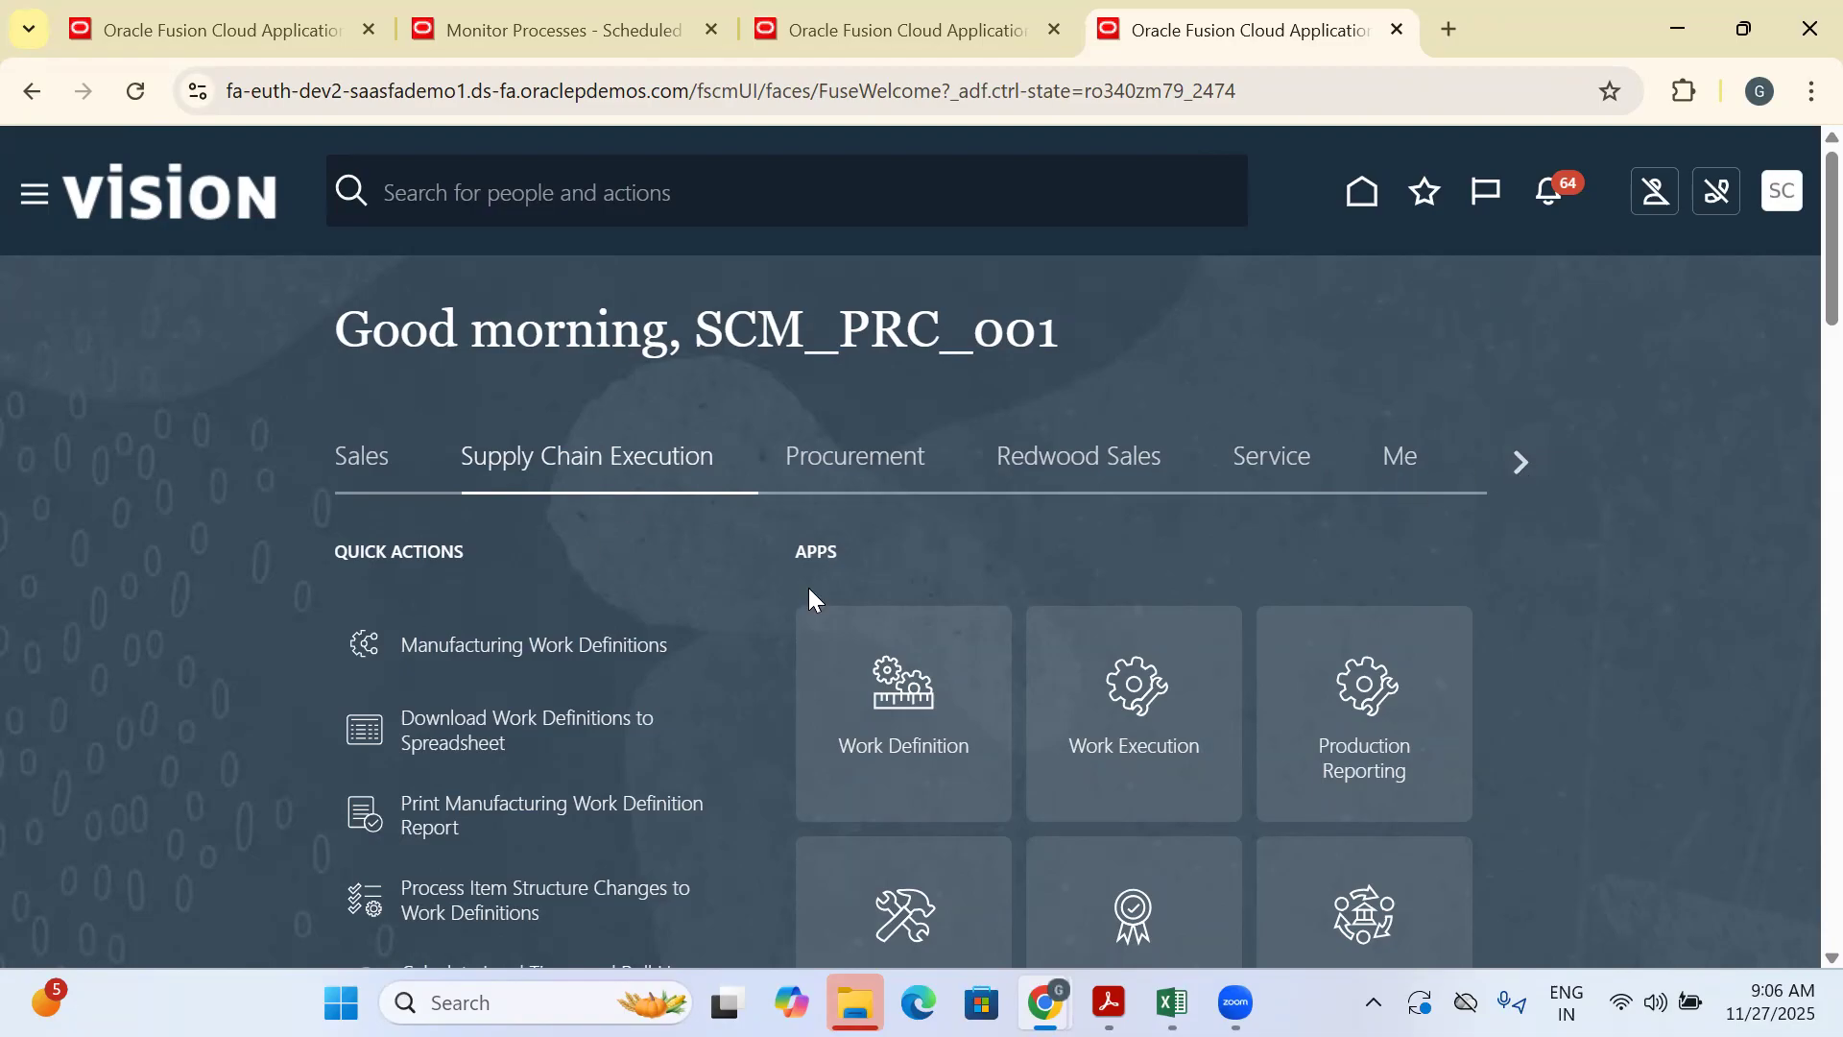
pyautogui.click(1530, 458)
pyautogui.click(1530, 459)
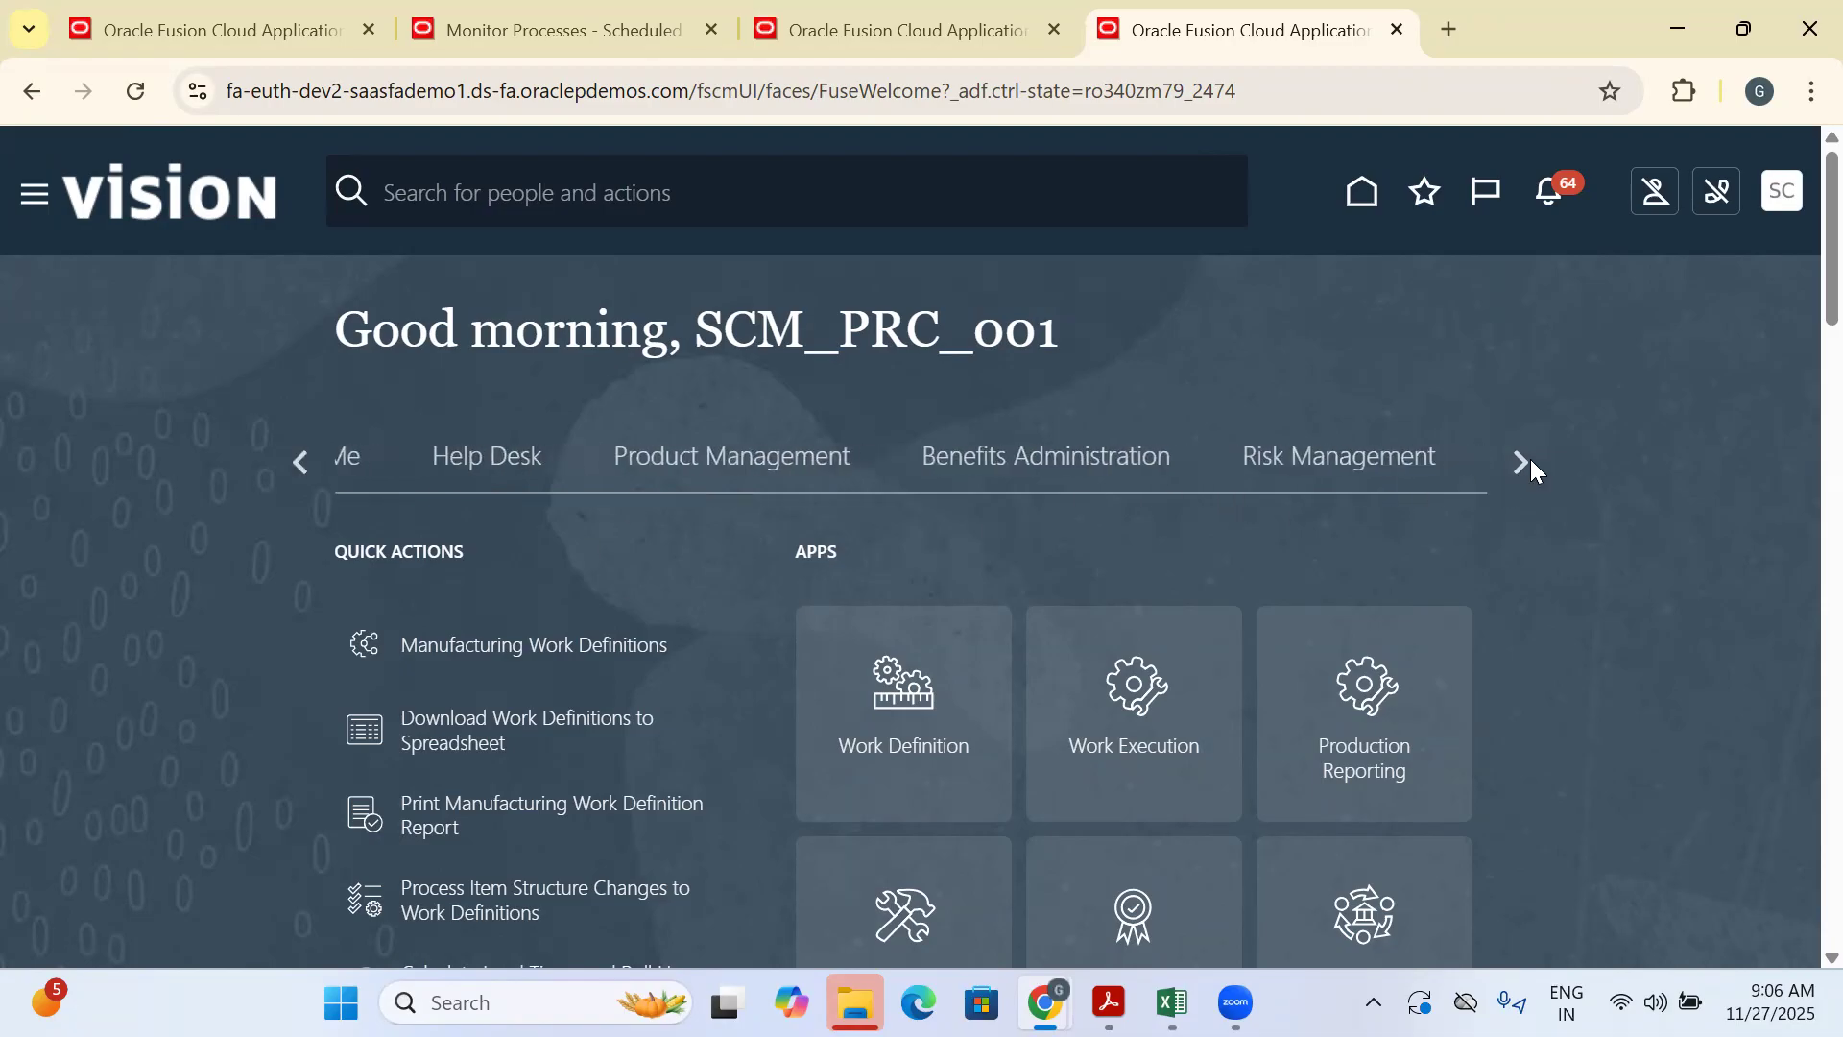
pyautogui.click(1530, 459)
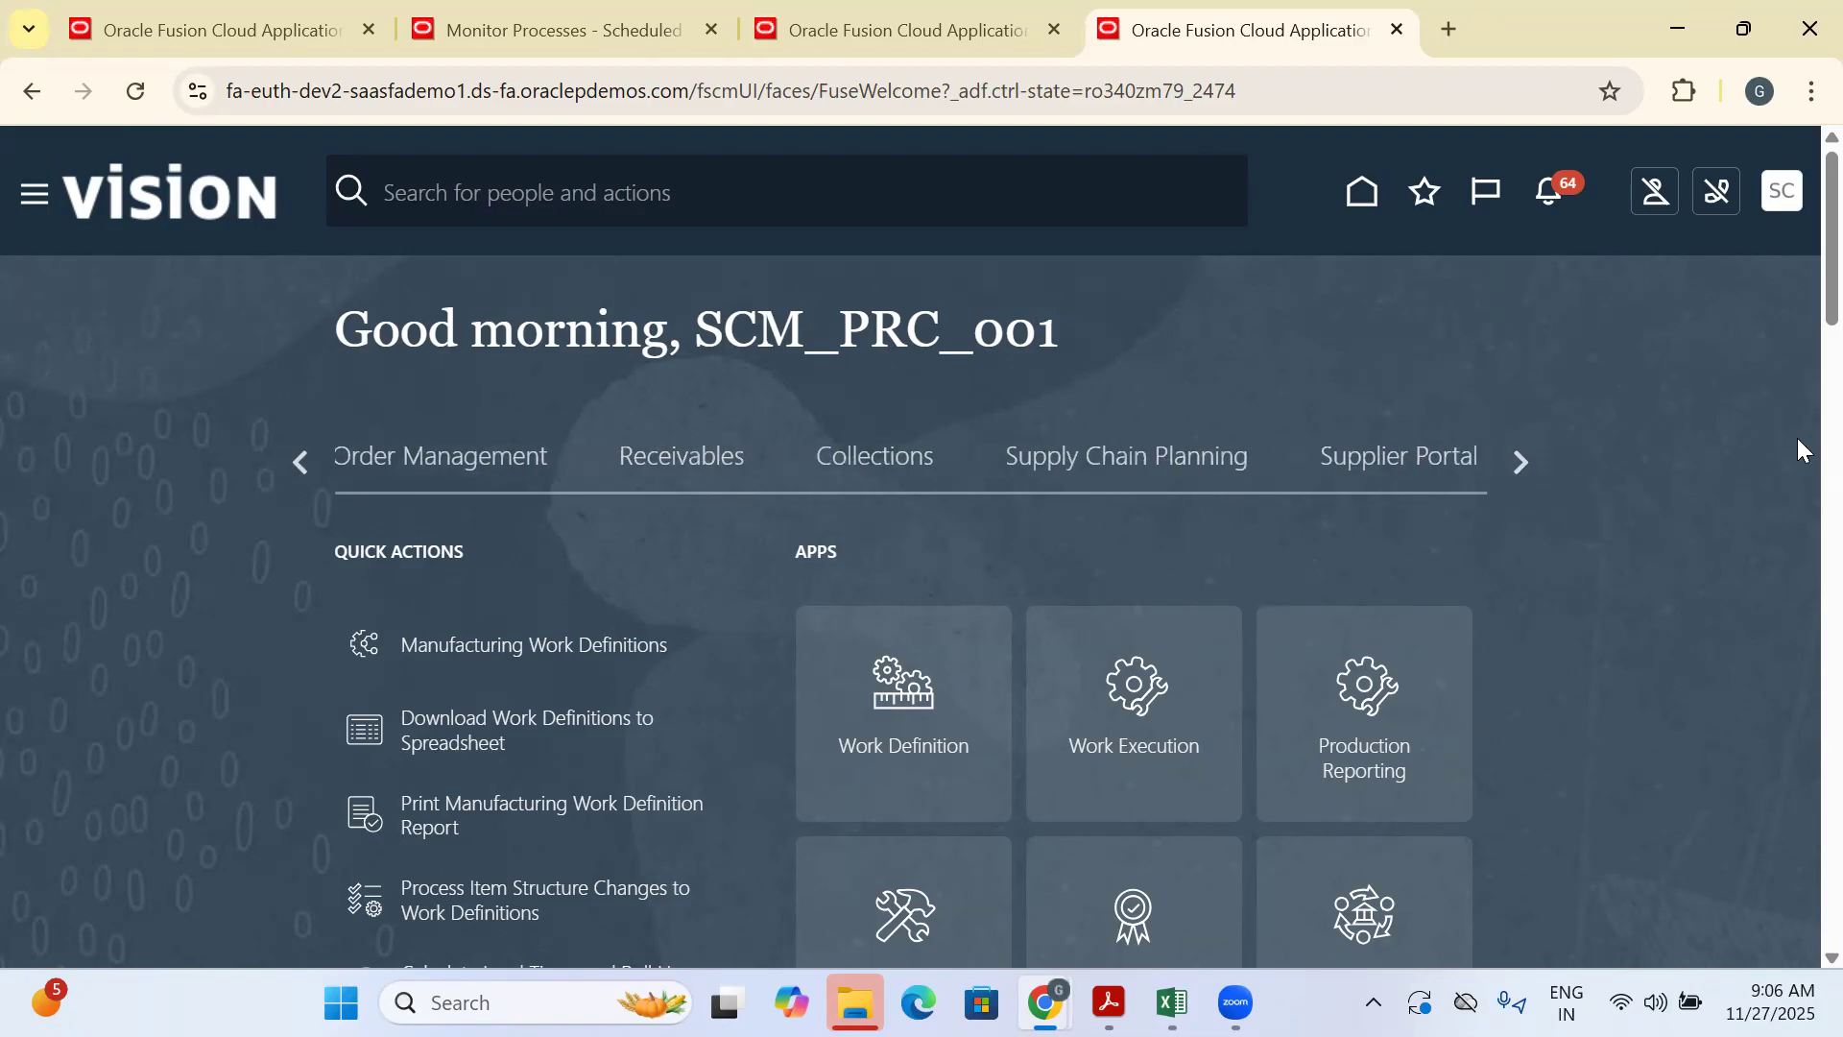
pyautogui.click(299, 456)
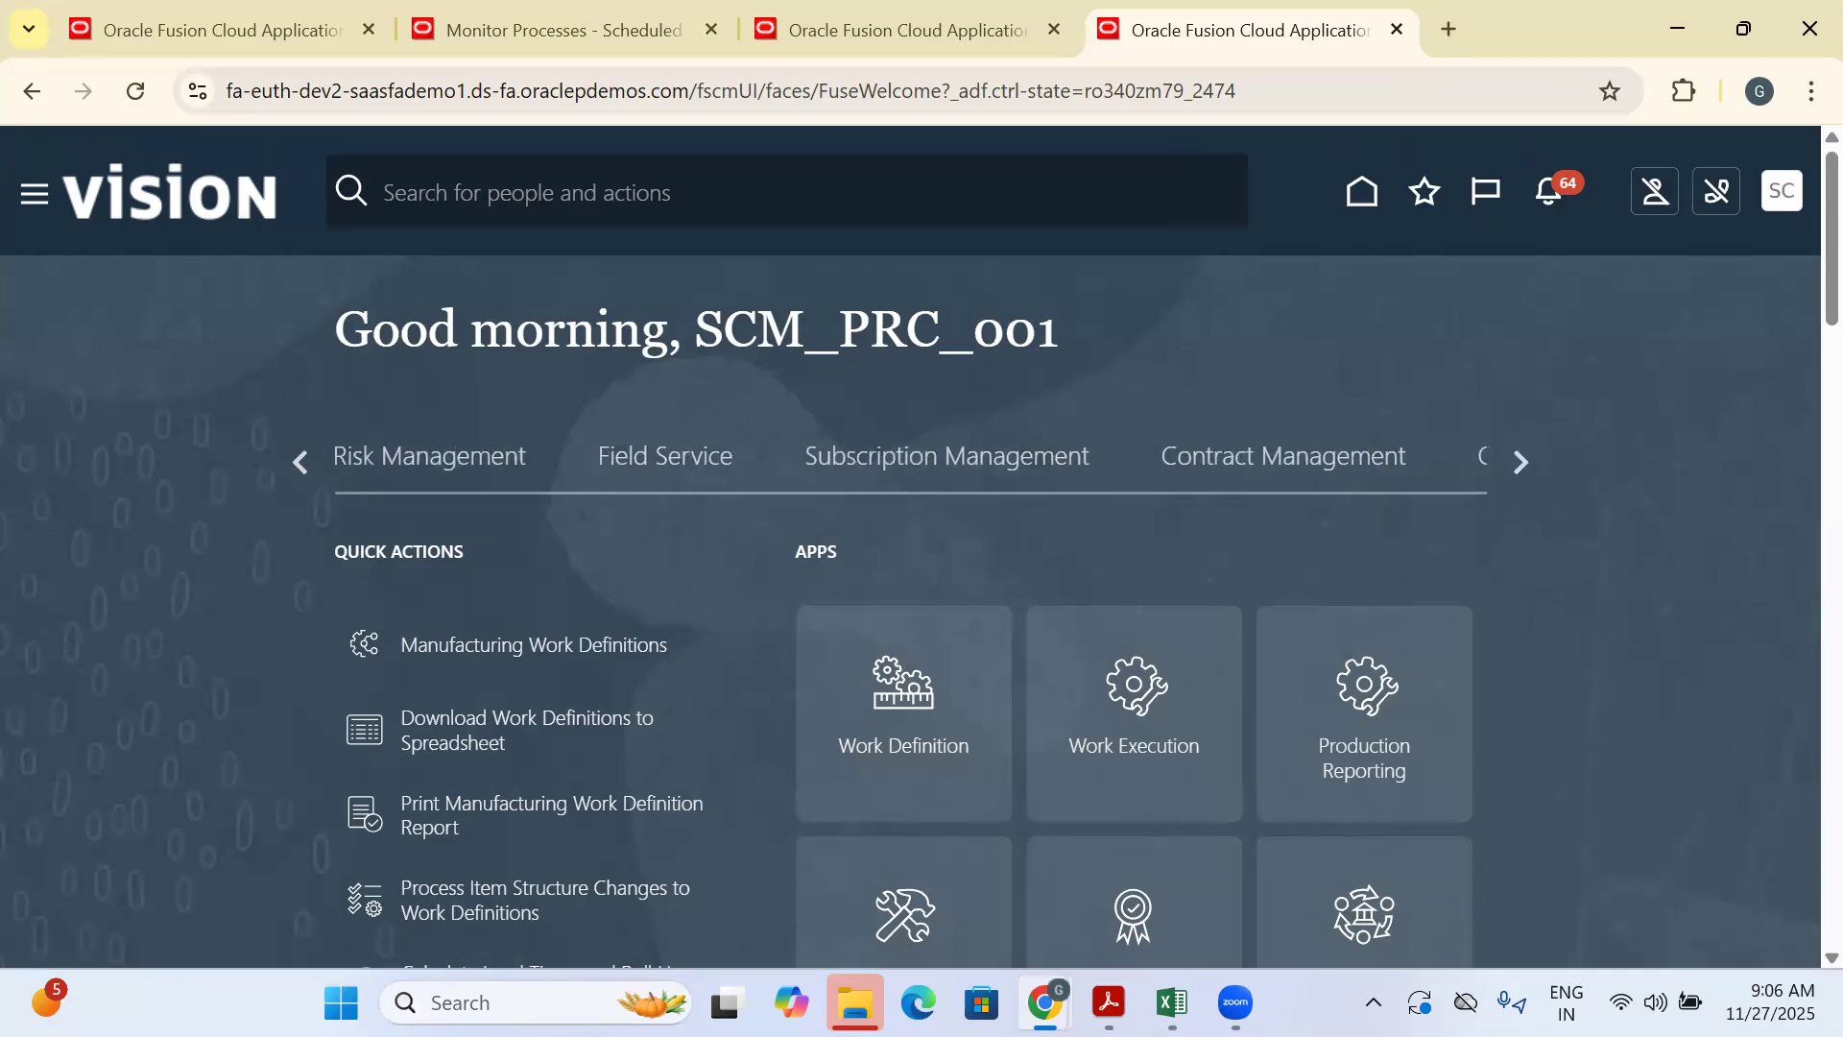
pyautogui.click(299, 461)
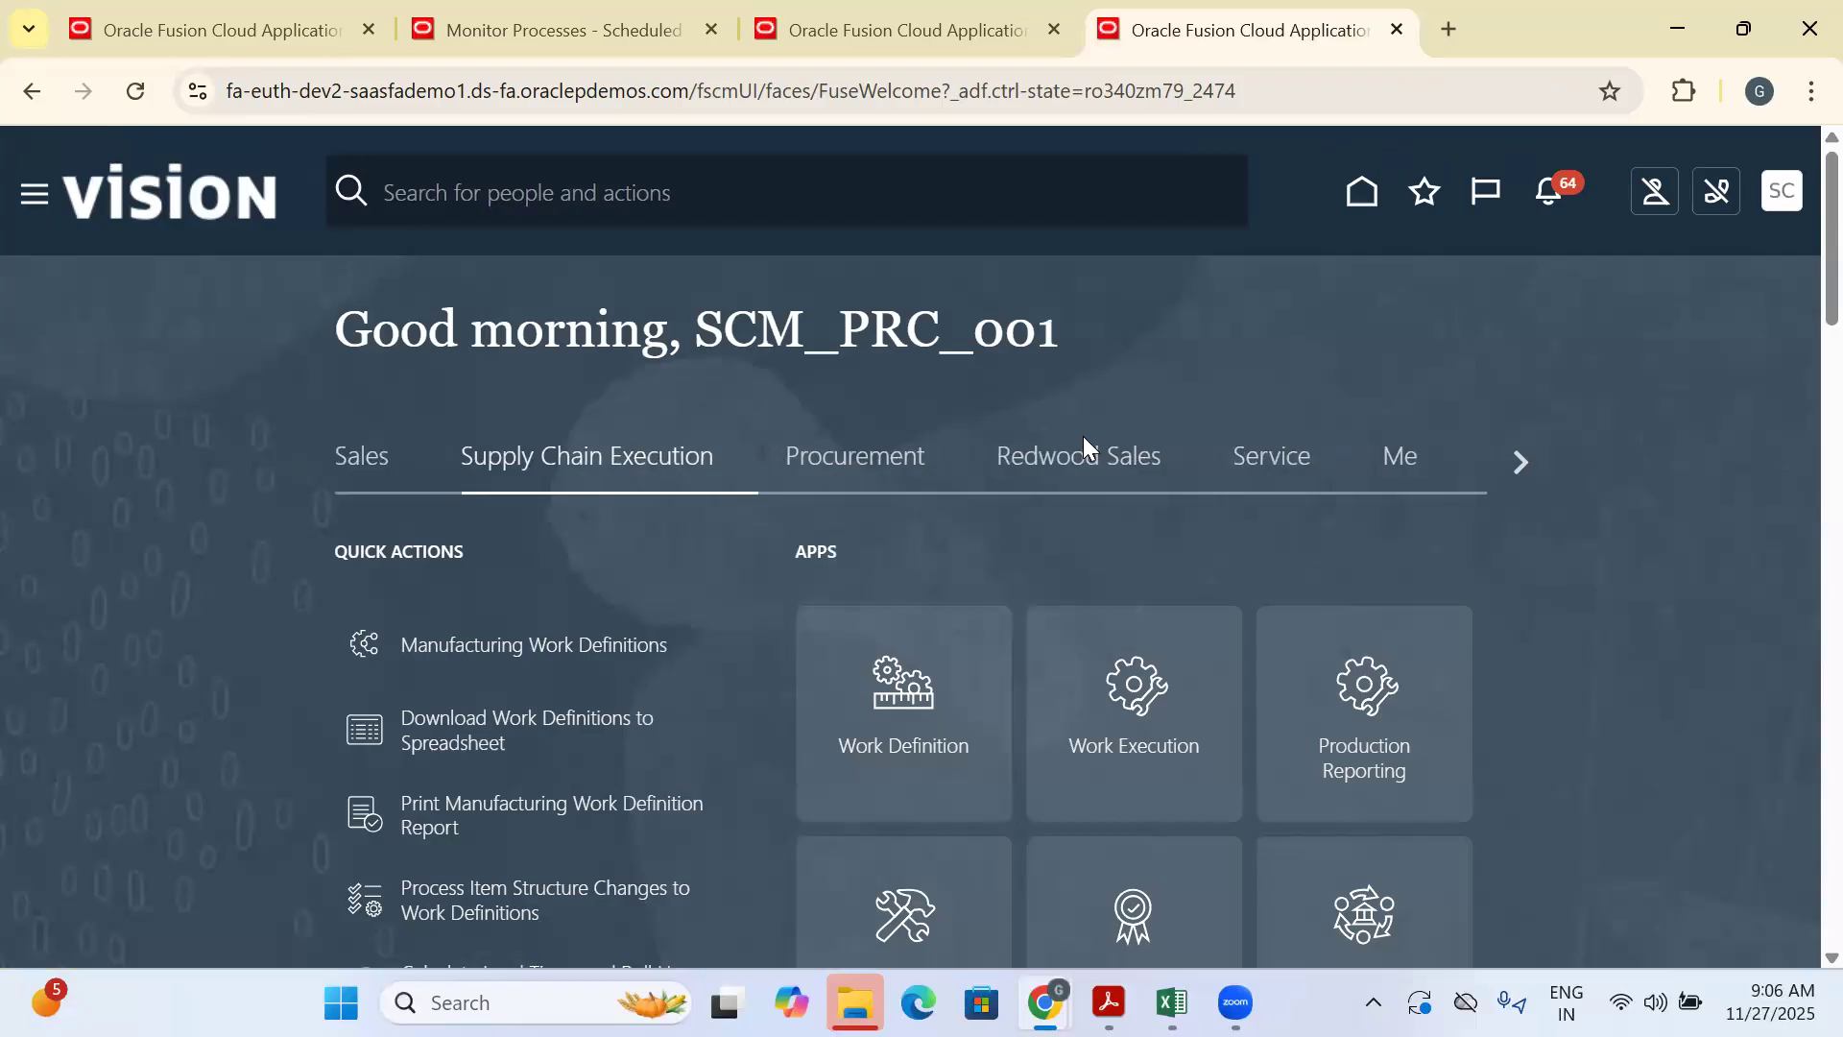
# Open Purchase Orders from the Procurement apps
pyautogui.click(827, 474)
pyautogui.scroll(-3, 1309, 358)
pyautogui.scroll(-1, 1323, 527)
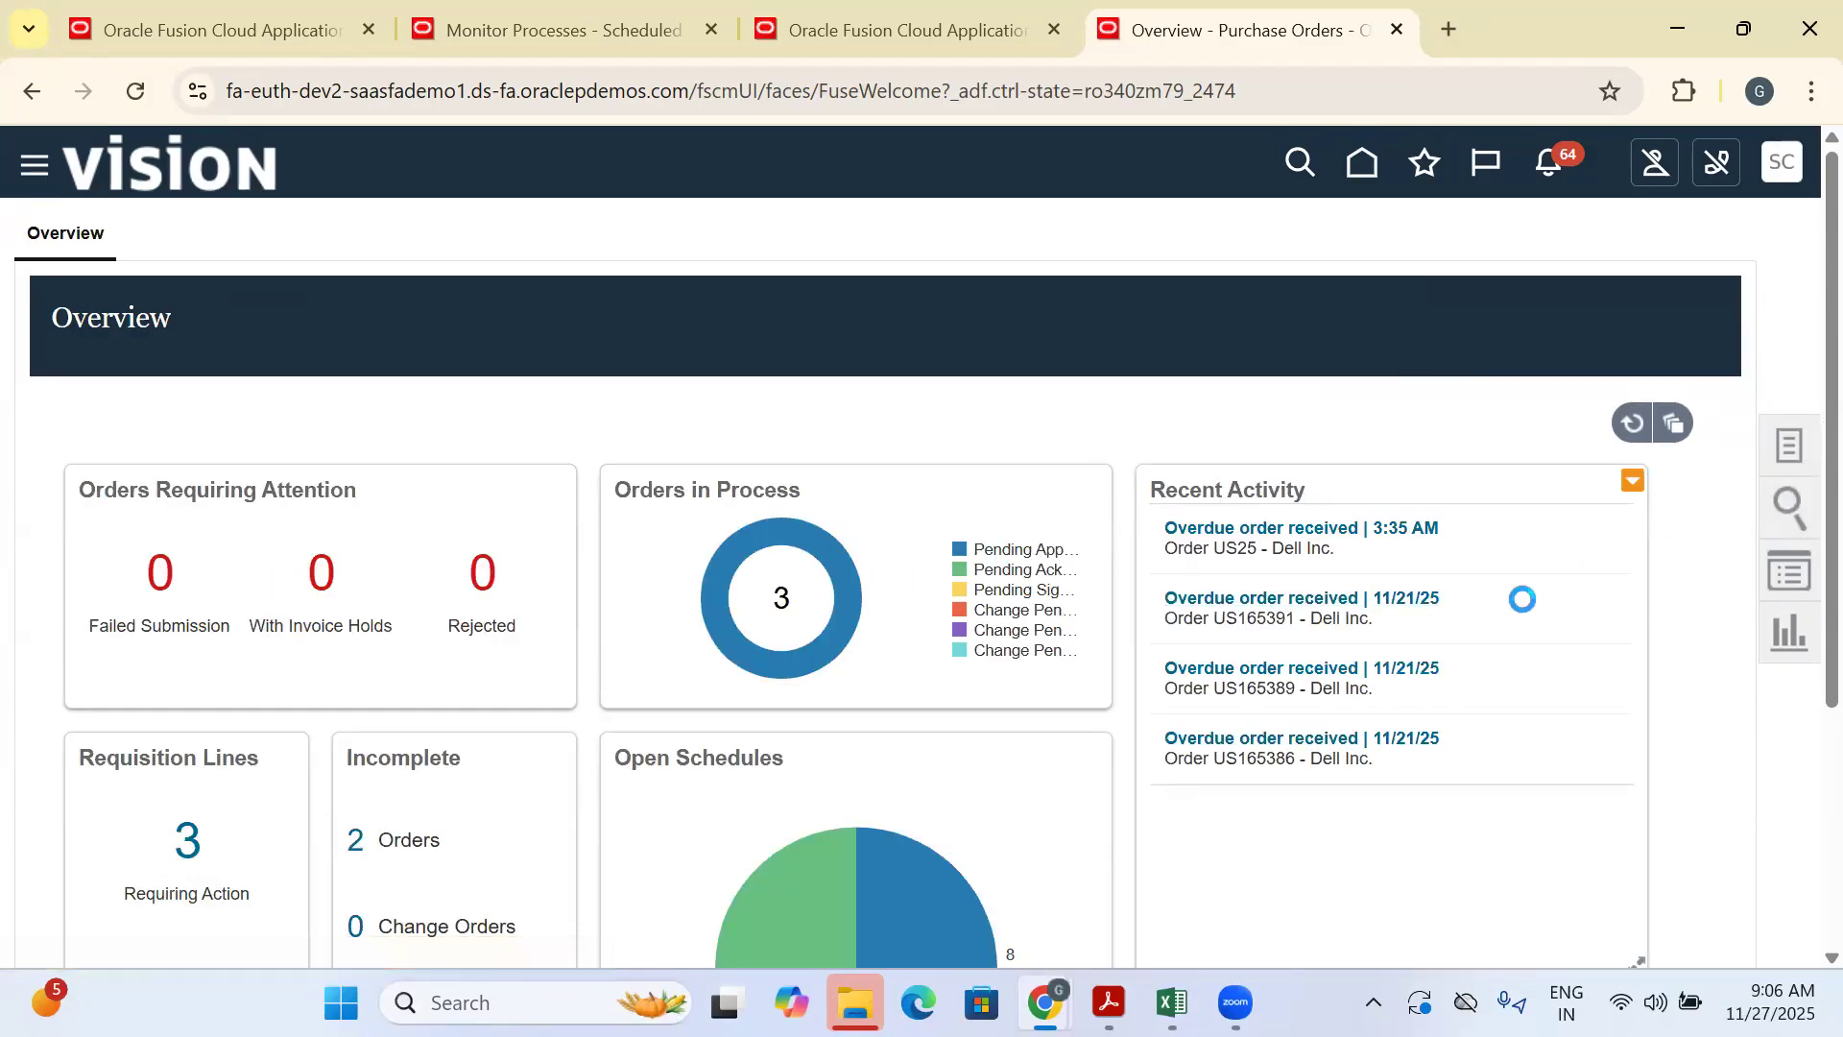
# Open the most recent consignment order from the recently viewed documents and examine its status, general details, terms and order life cycle
pyautogui.click(1788, 572)
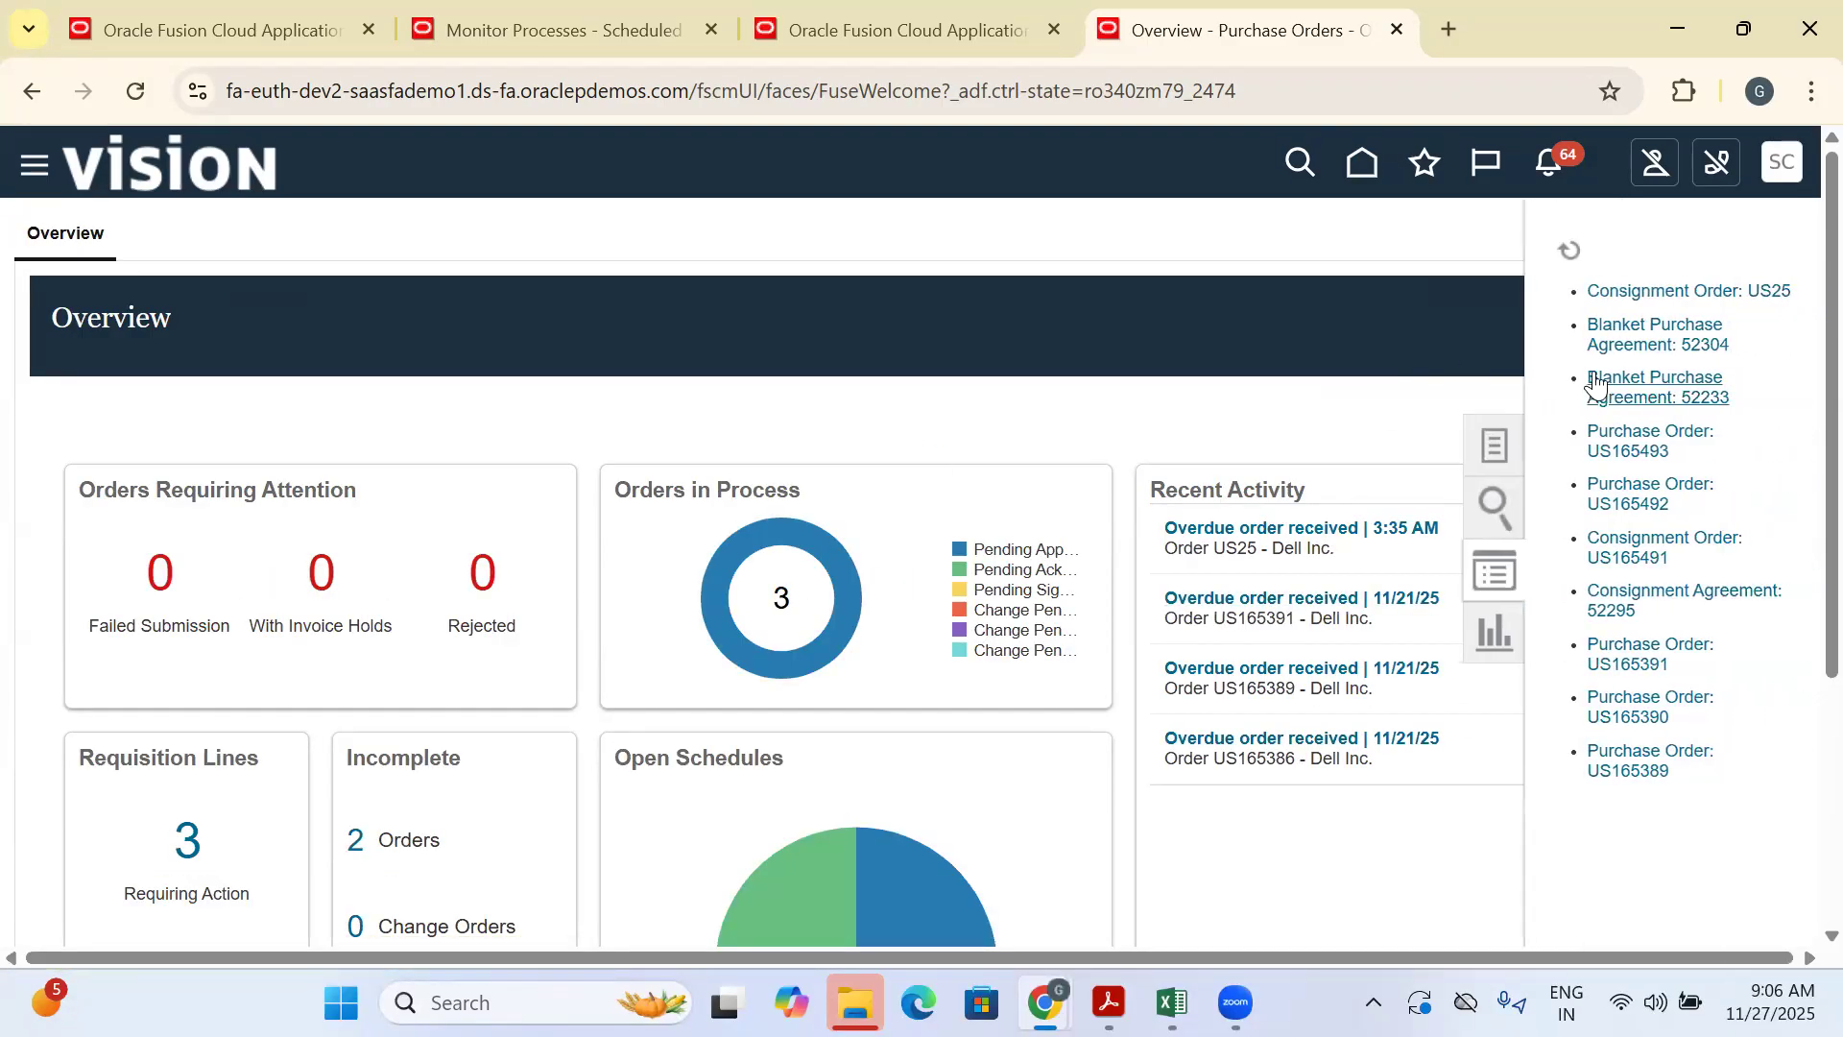
pyautogui.click(1643, 290)
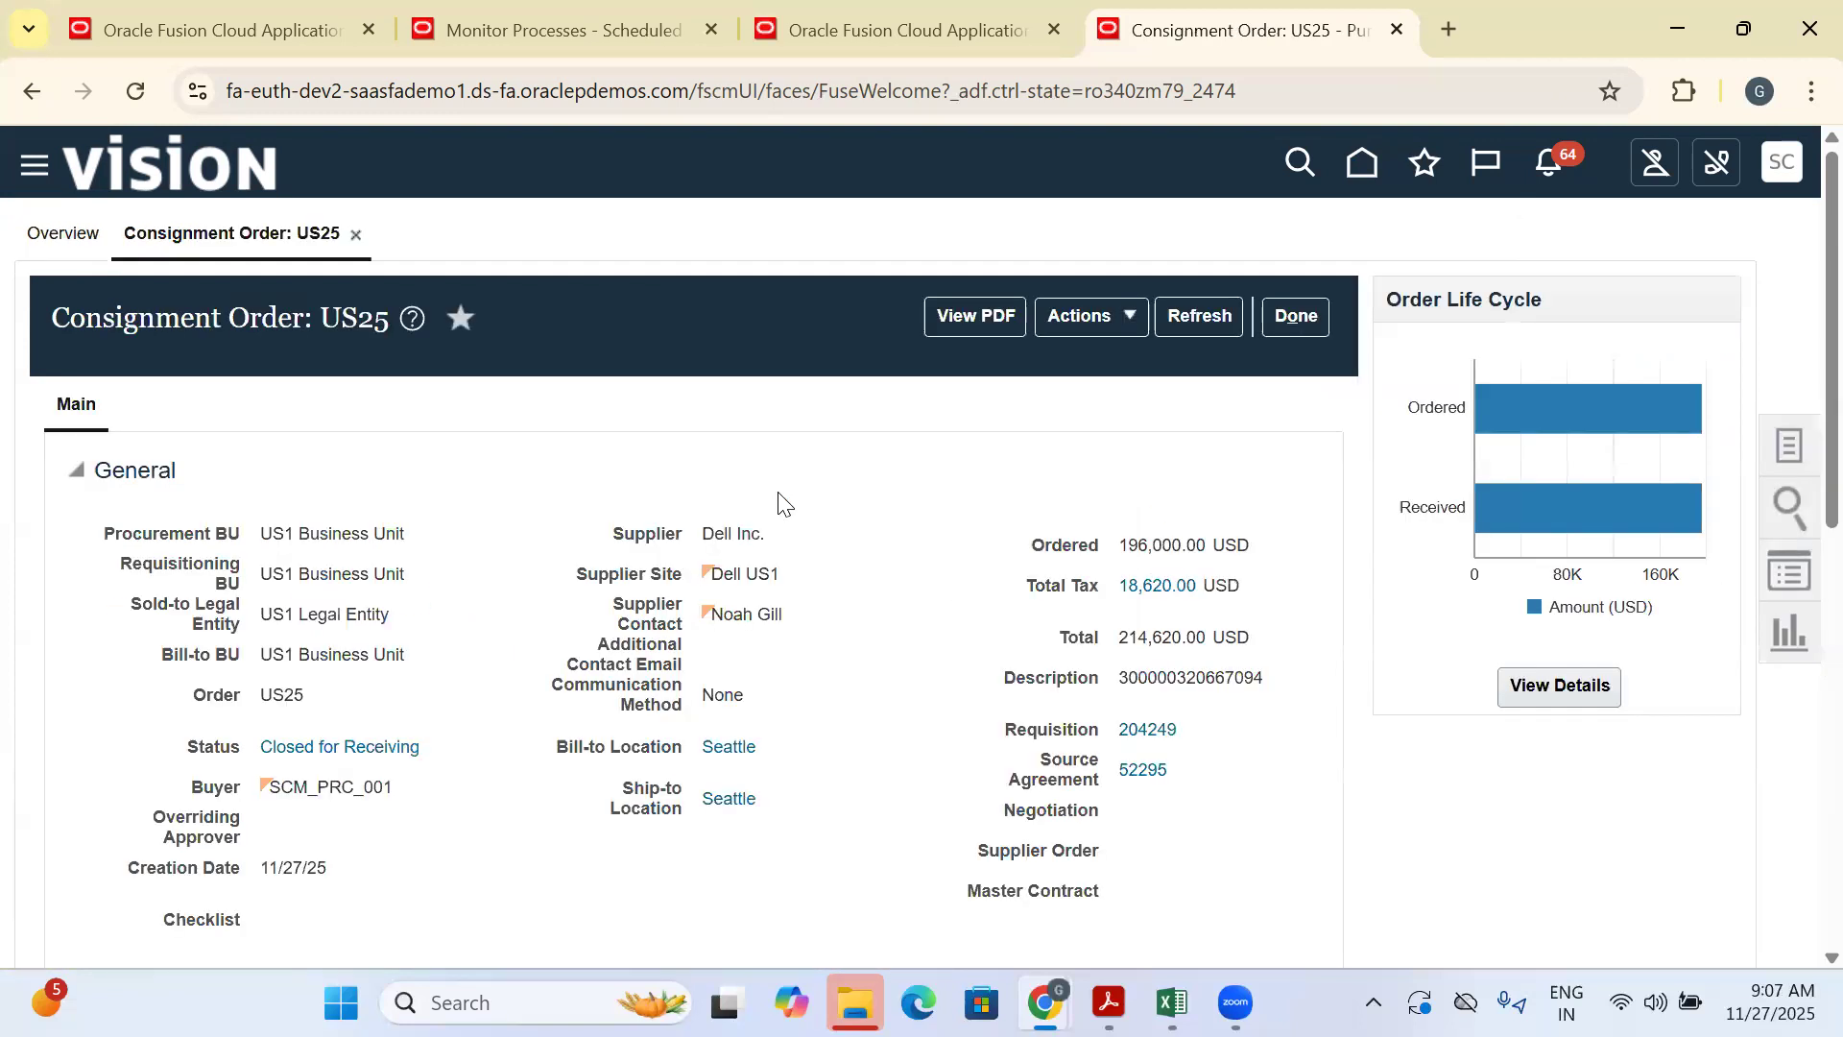
pyautogui.scroll(-10, 785, 504)
pyautogui.scroll(9, 1379, 516)
pyautogui.moveTo(1520, 429)
pyautogui.scroll(-2, 1518, 451)
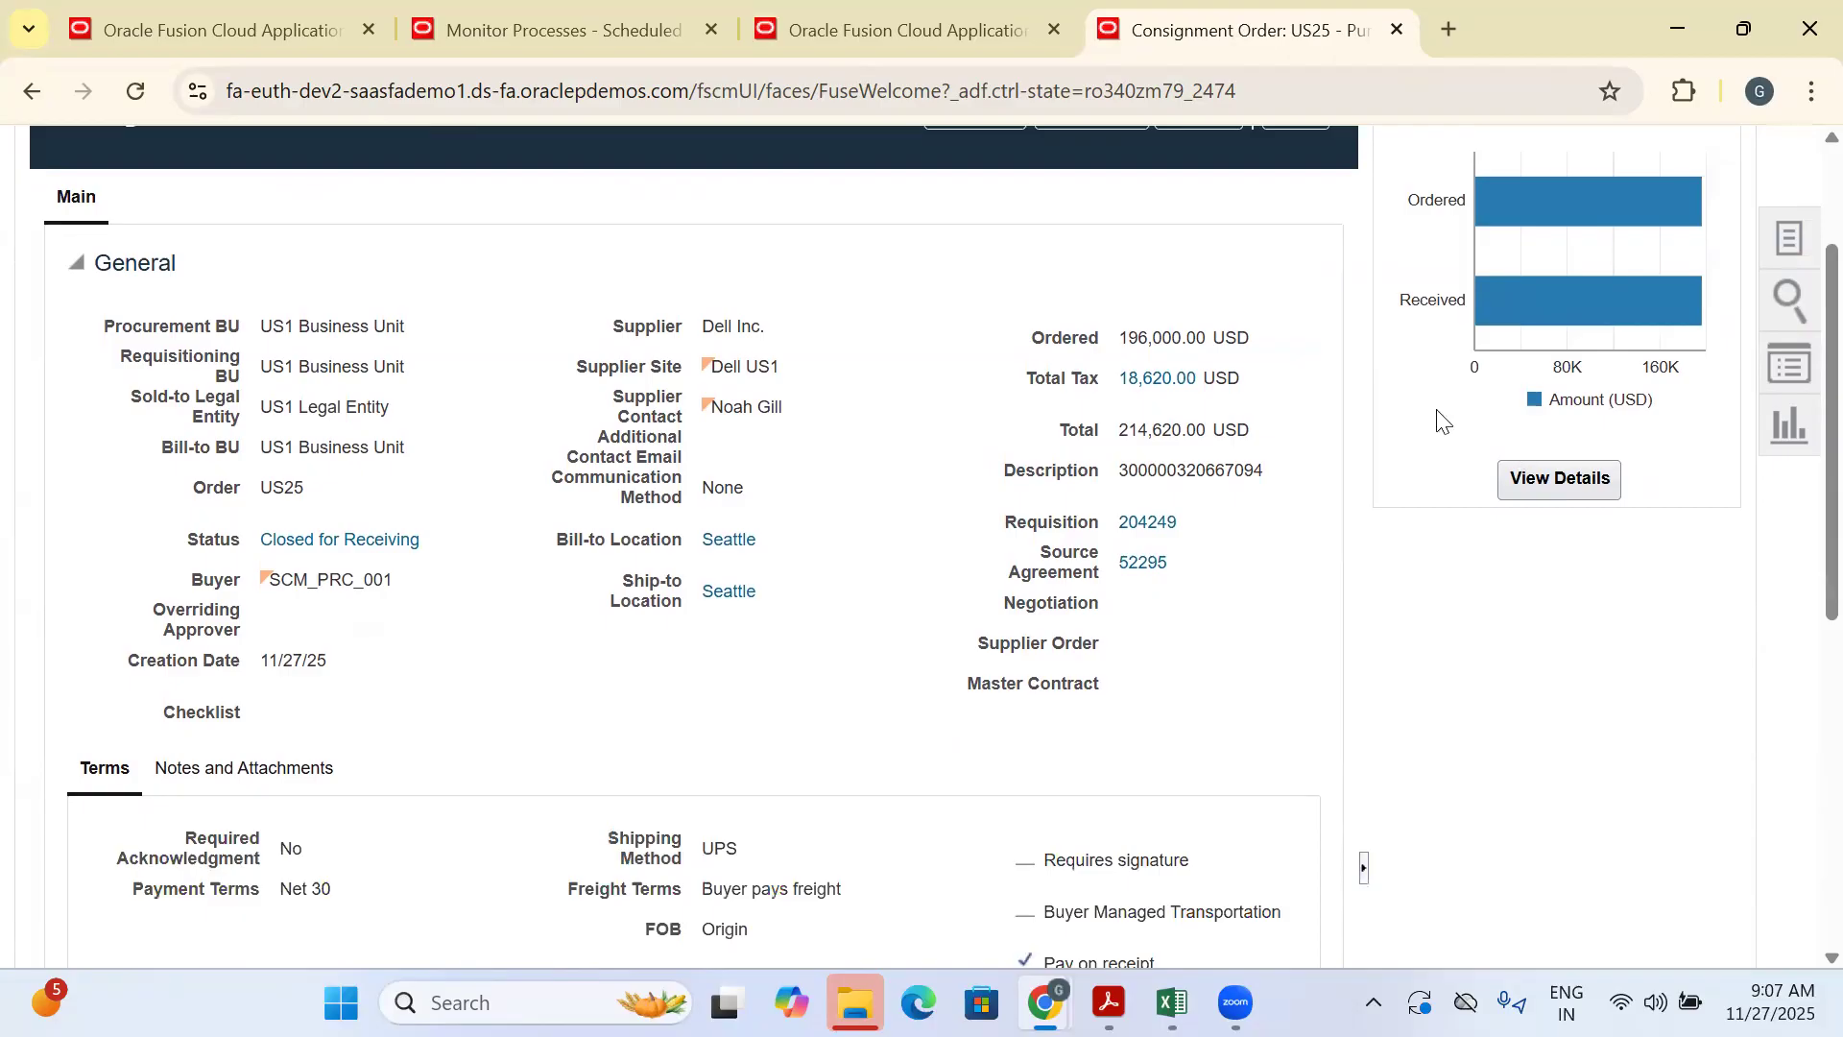
pyautogui.scroll(3, 1440, 418)
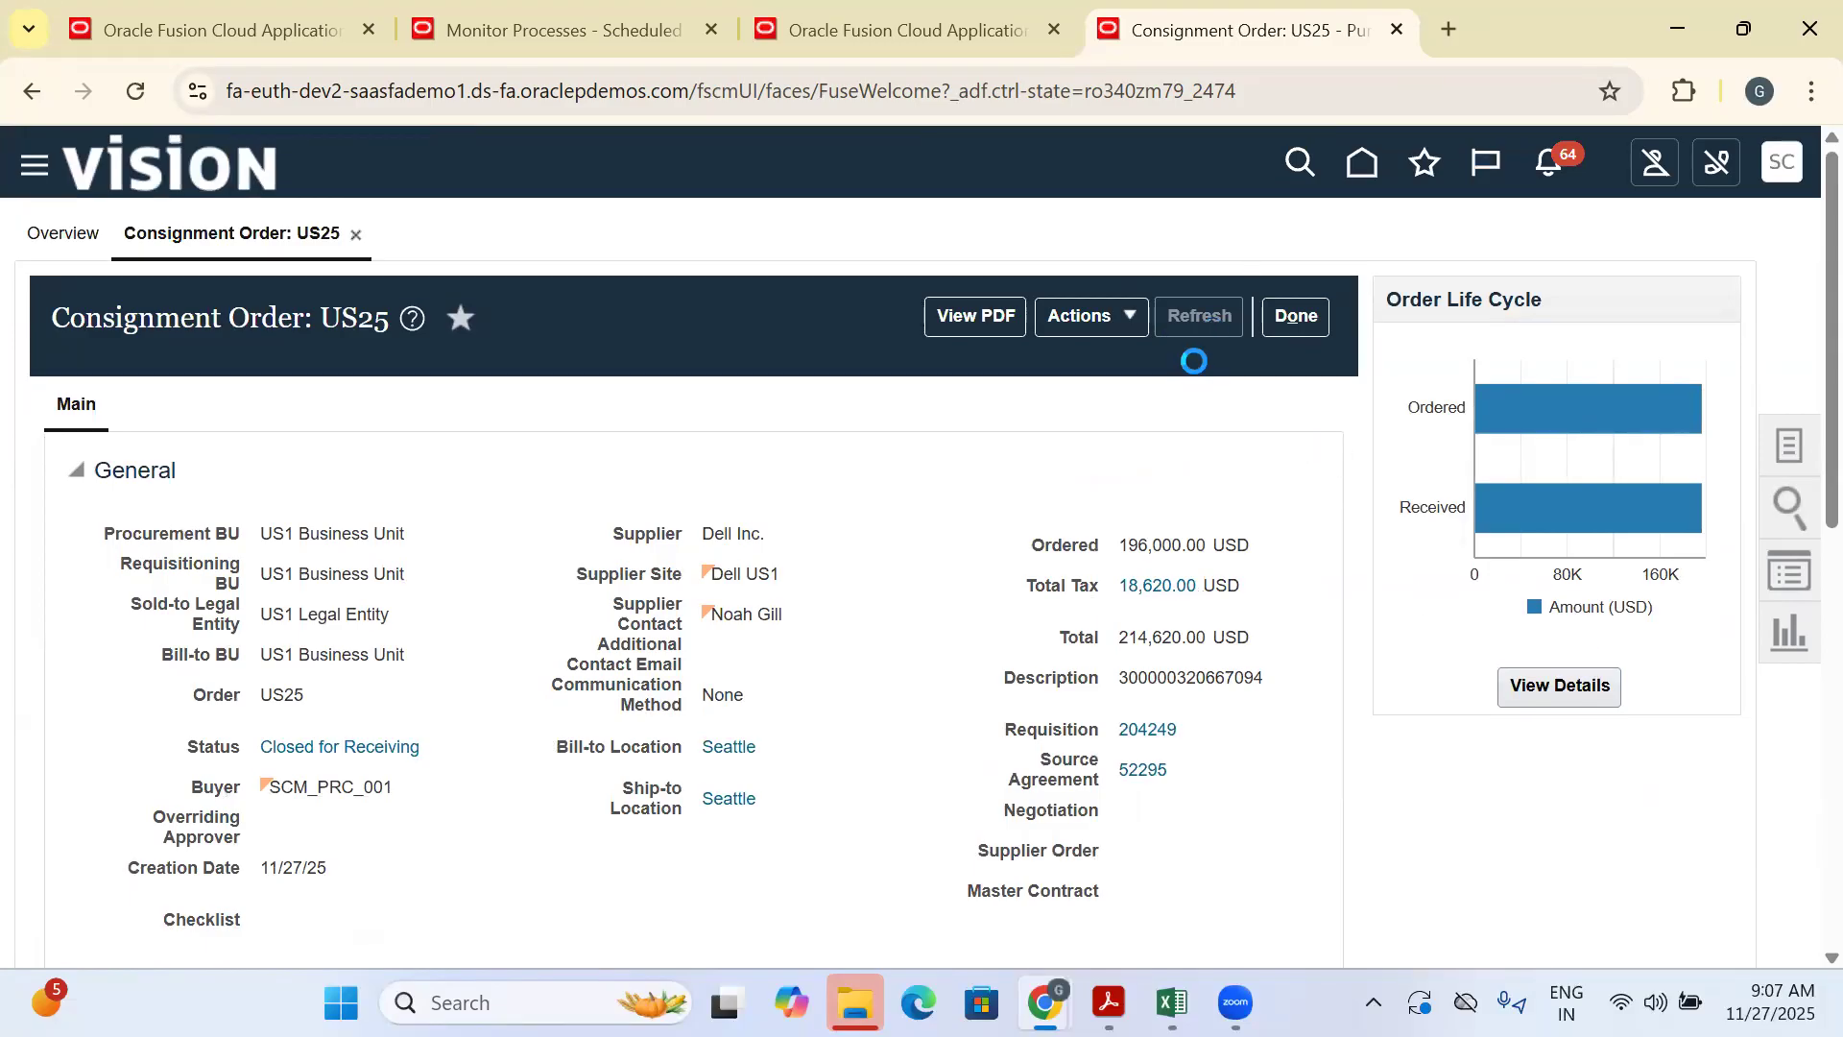
# Refresh the consignment order, recheck its ordered and received amounts, and return to the home page
pyautogui.moveTo(1499, 501)
pyautogui.scroll(-3, 1144, 511)
pyautogui.scroll(3, 1143, 386)
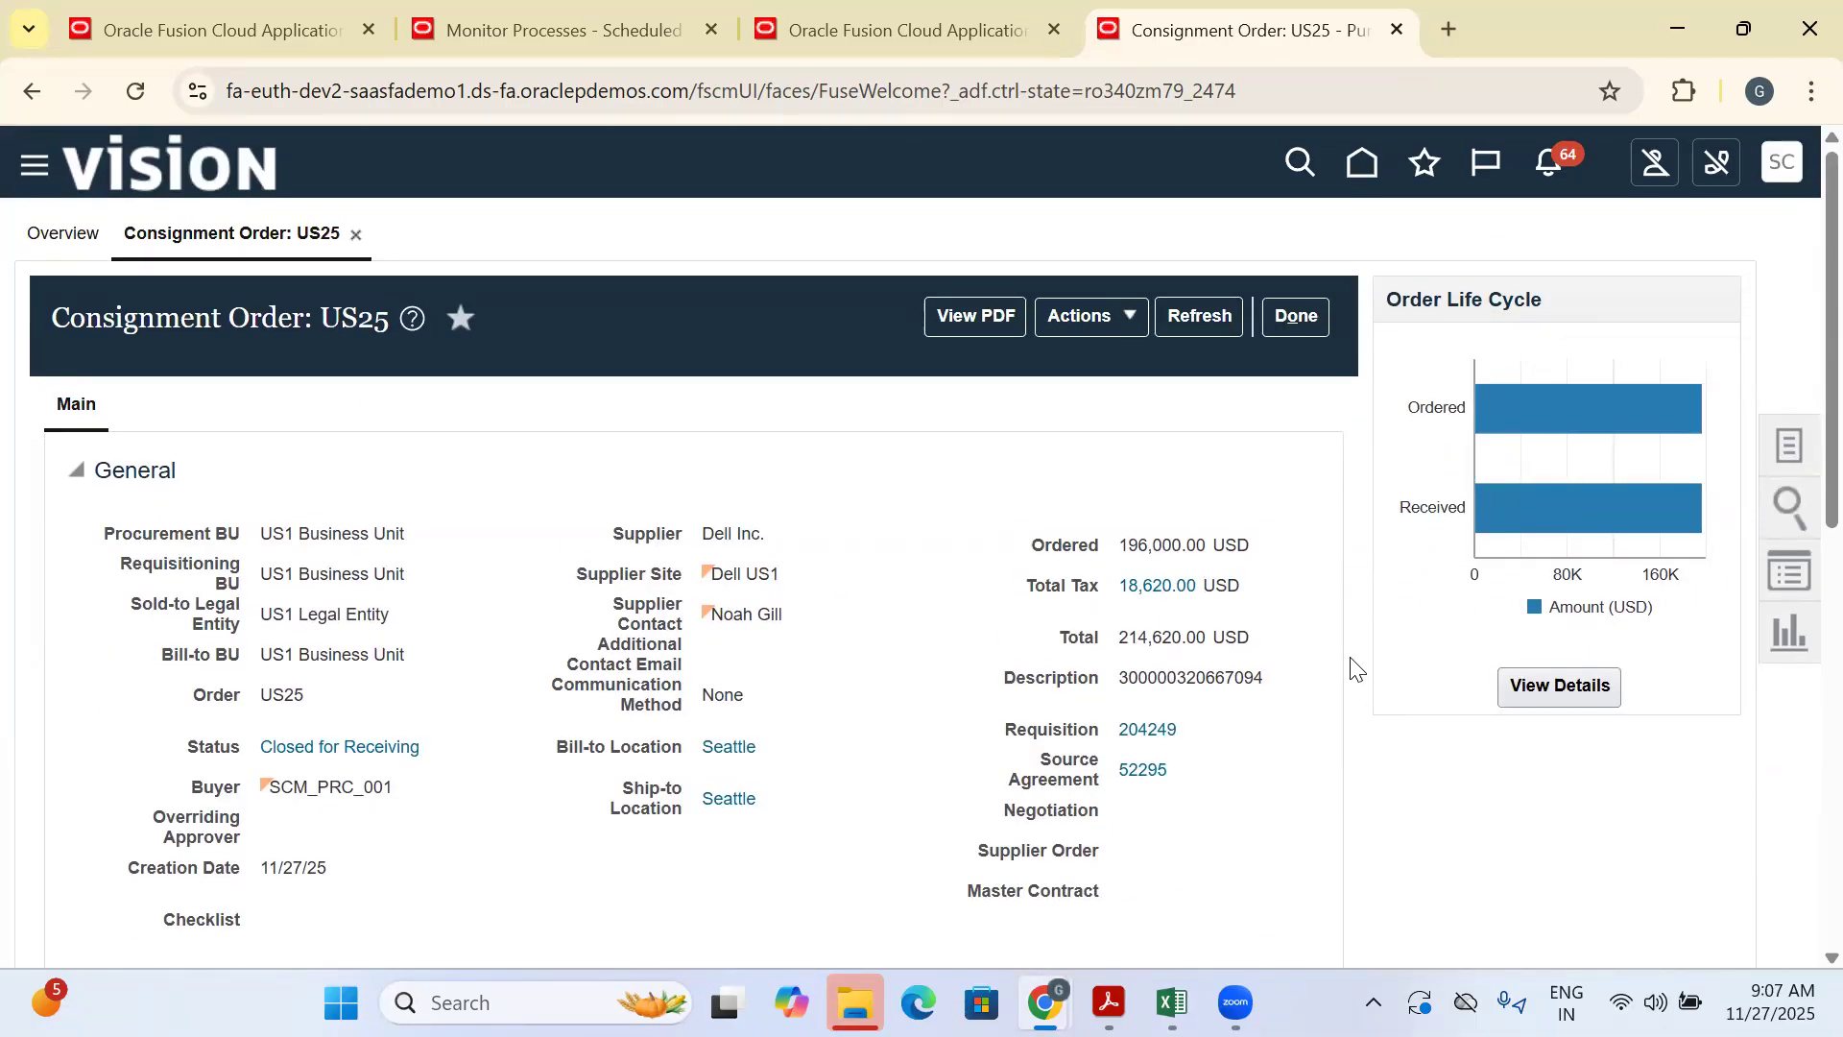
pyautogui.scroll(-5, 1355, 662)
pyautogui.scroll(5, 1358, 650)
pyautogui.click(1357, 164)
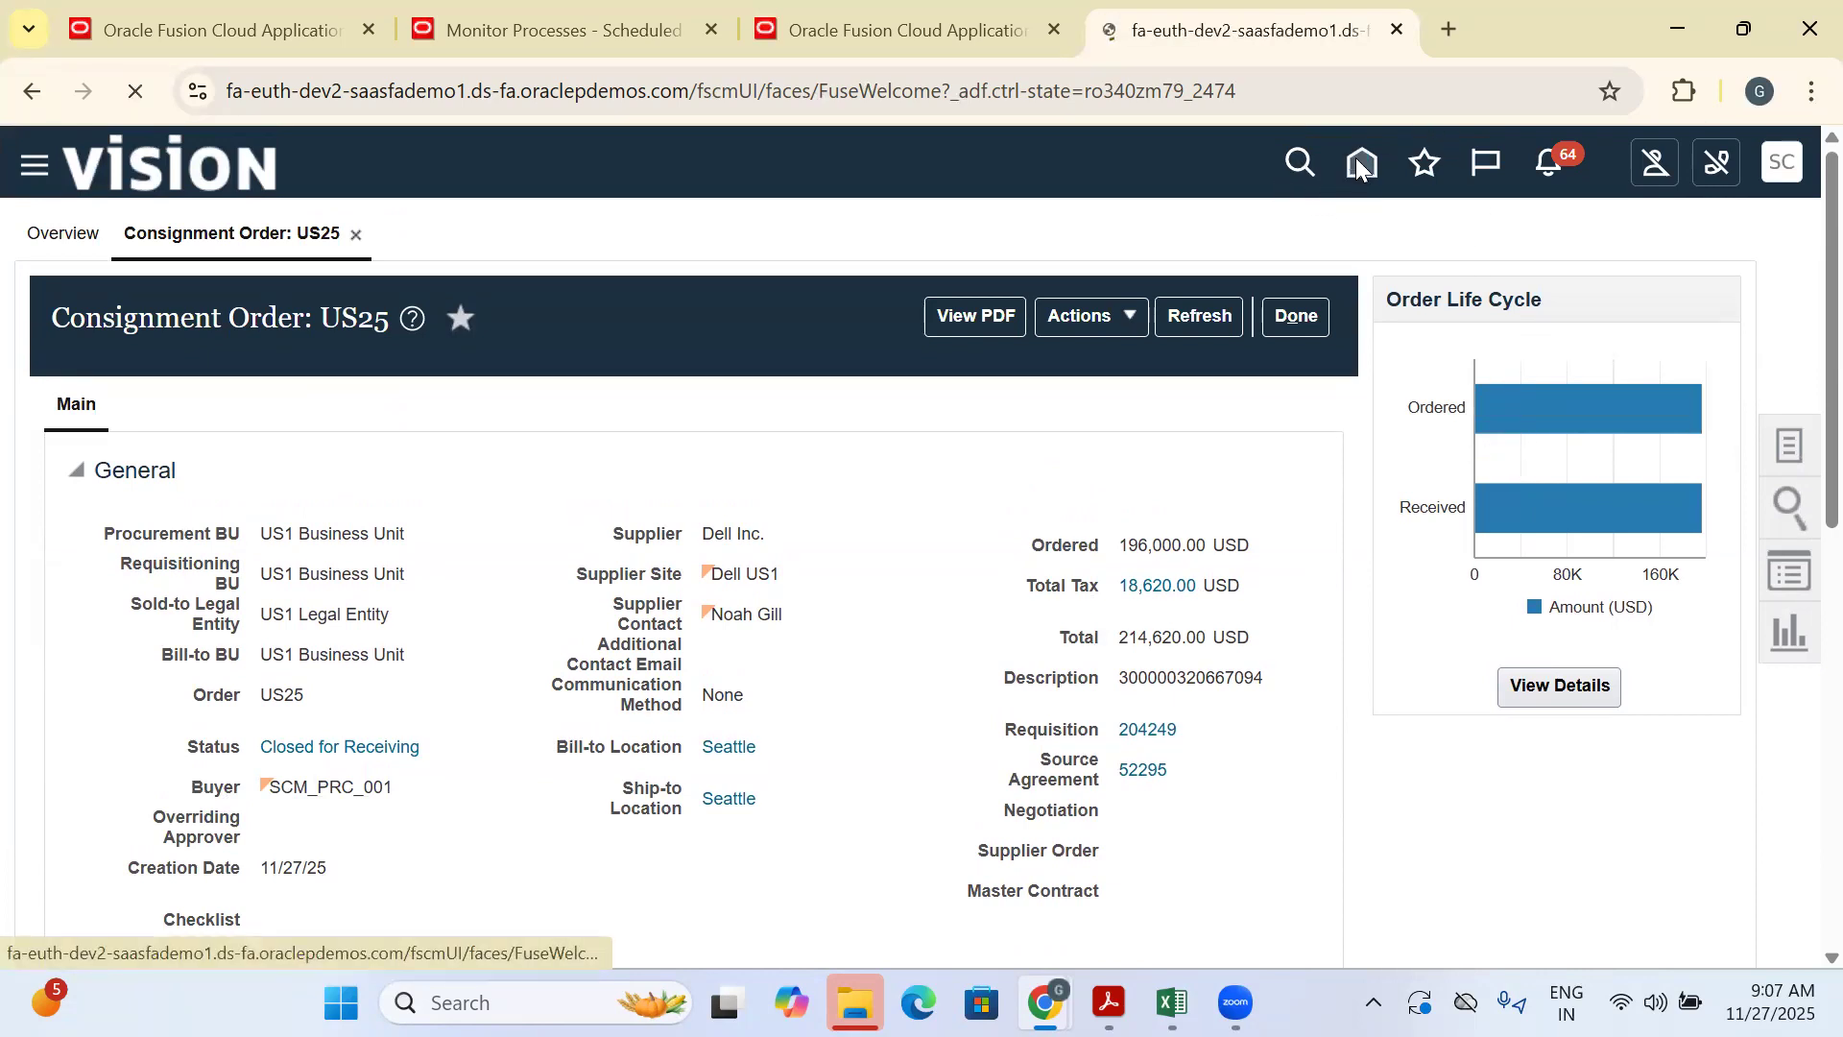
pyautogui.scroll(-3, 1376, 680)
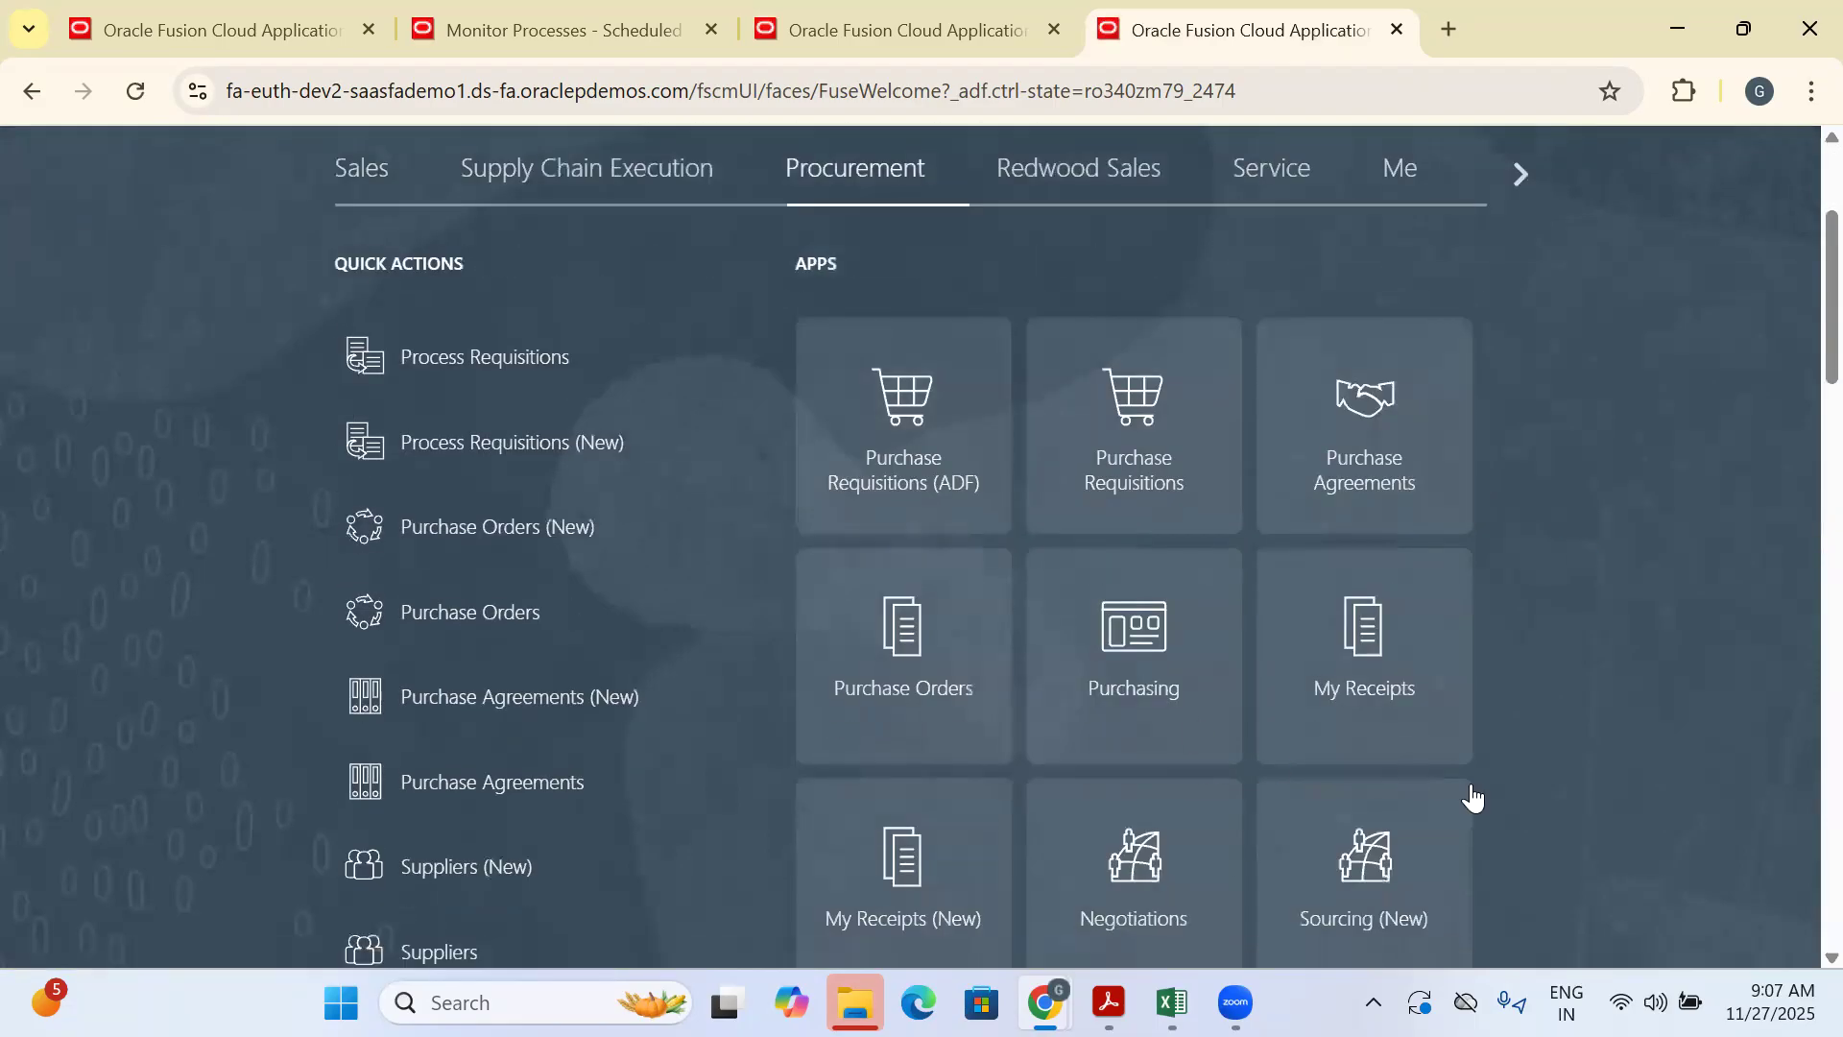
# Switch to the Excel workbook and select cell B710 below the min-max planning process flow rows
pyautogui.click(1171, 1002)
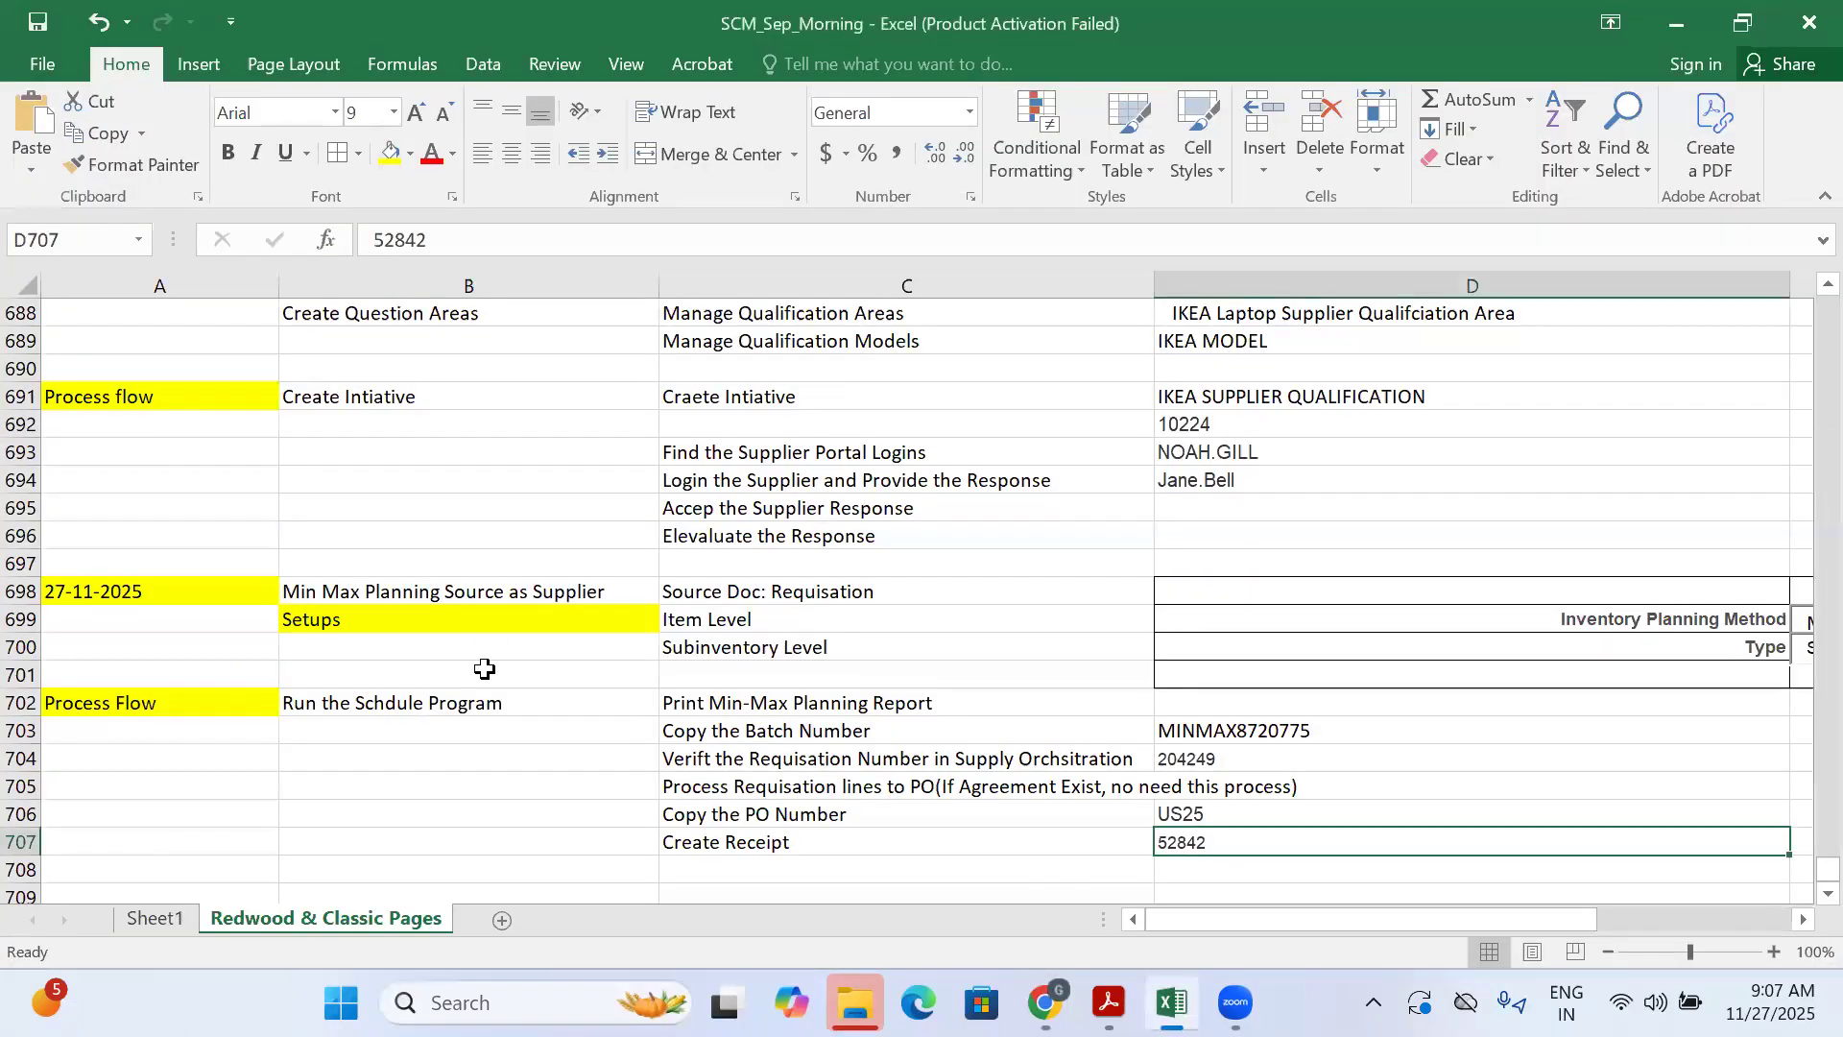
pyautogui.scroll(-2, 476, 701)
pyautogui.click(341, 734)
pyautogui.click(328, 676)
pyautogui.click(362, 695)
pyautogui.click(405, 747)
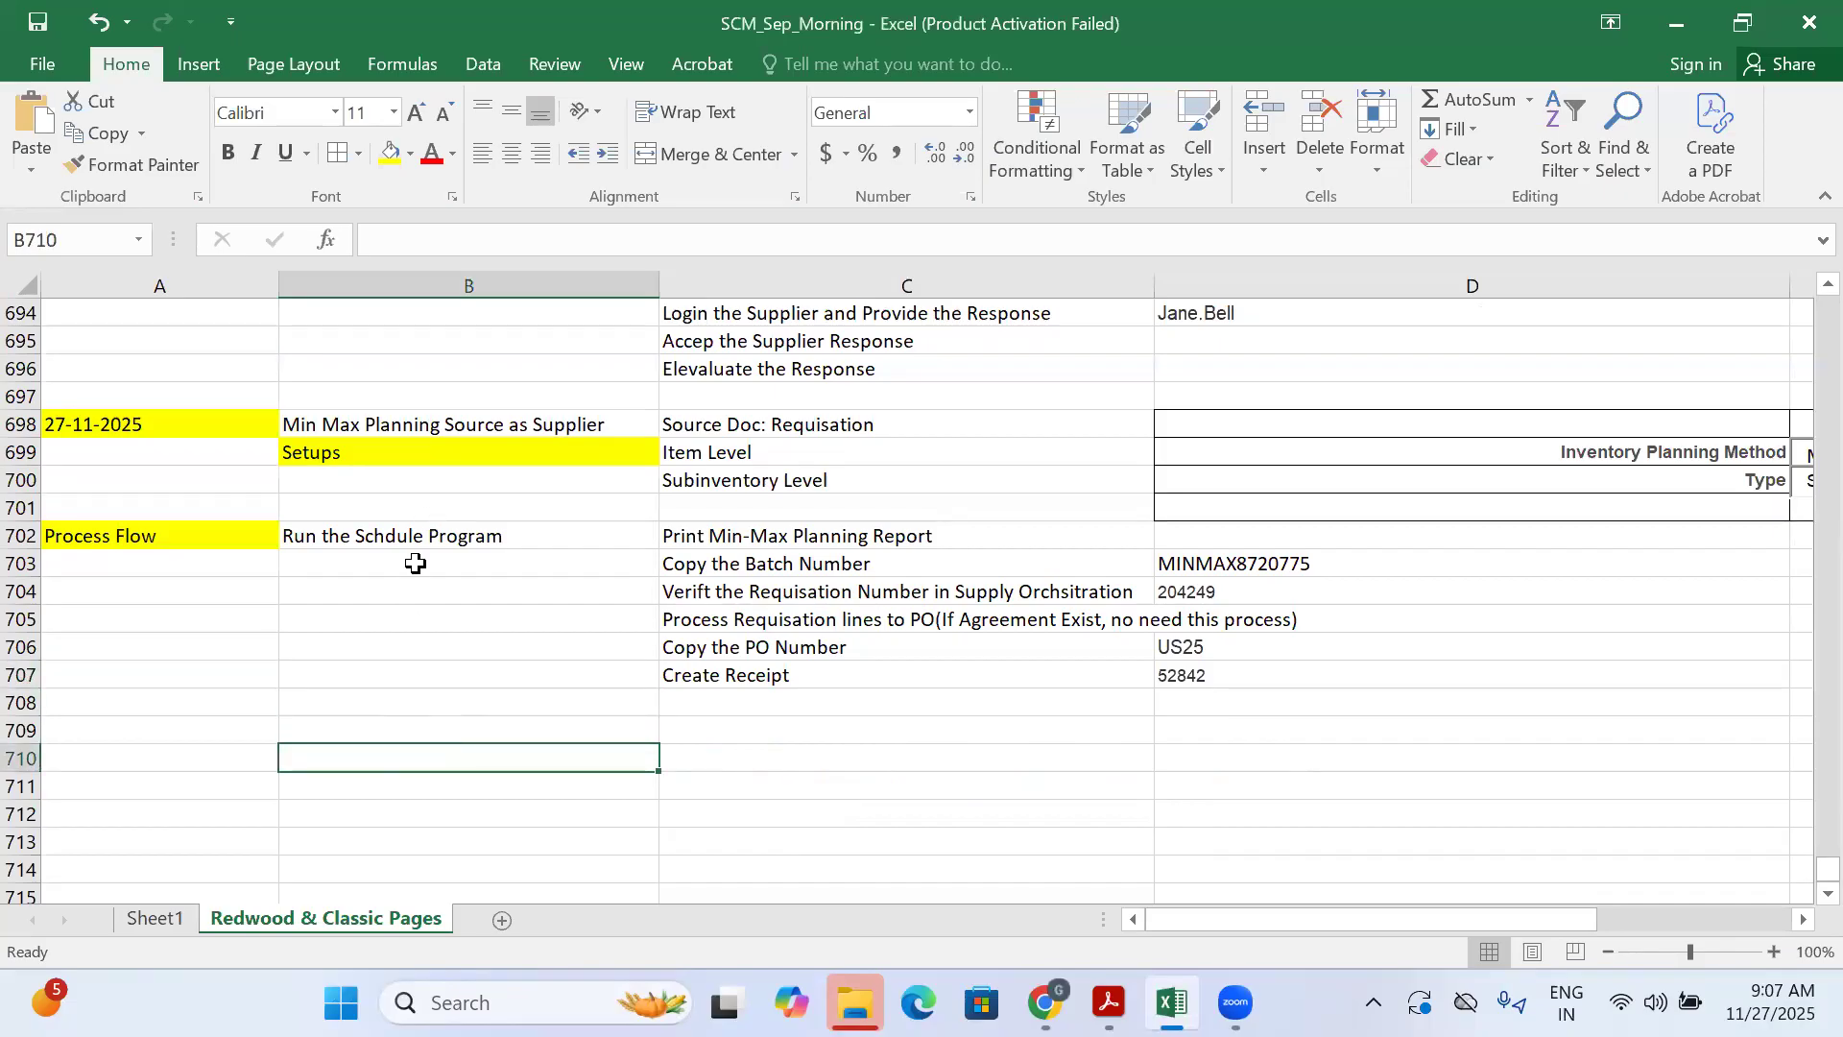